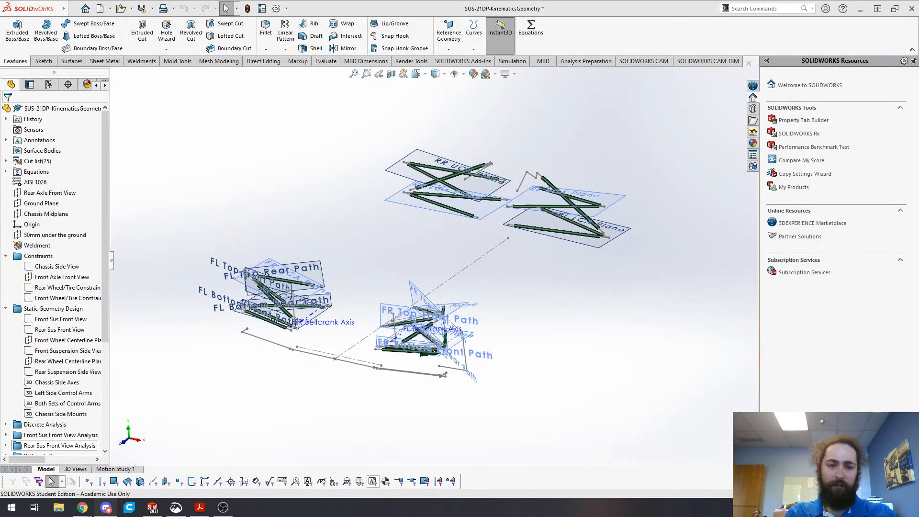
{"action": "key", "text": "alt+Tab"}
{"action": "key", "text": "alt+Tab"}
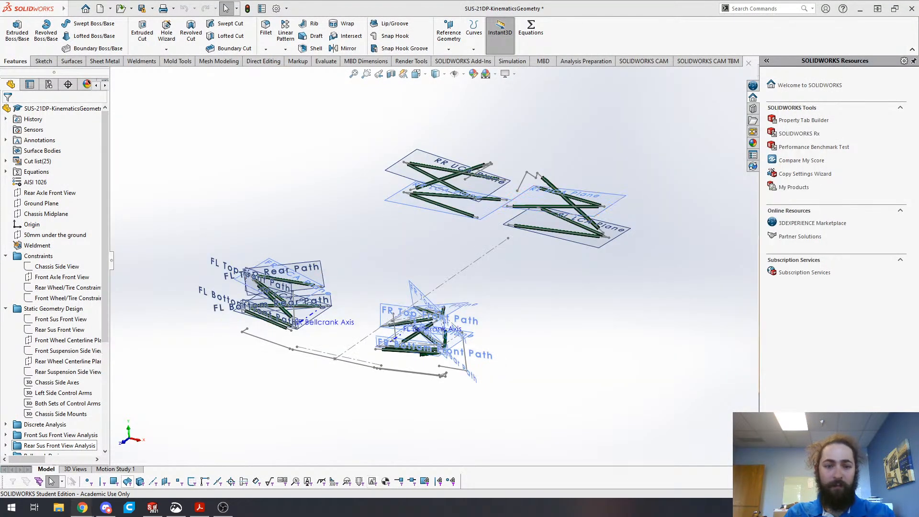
{"action": "key", "text": "alt+Tab"}
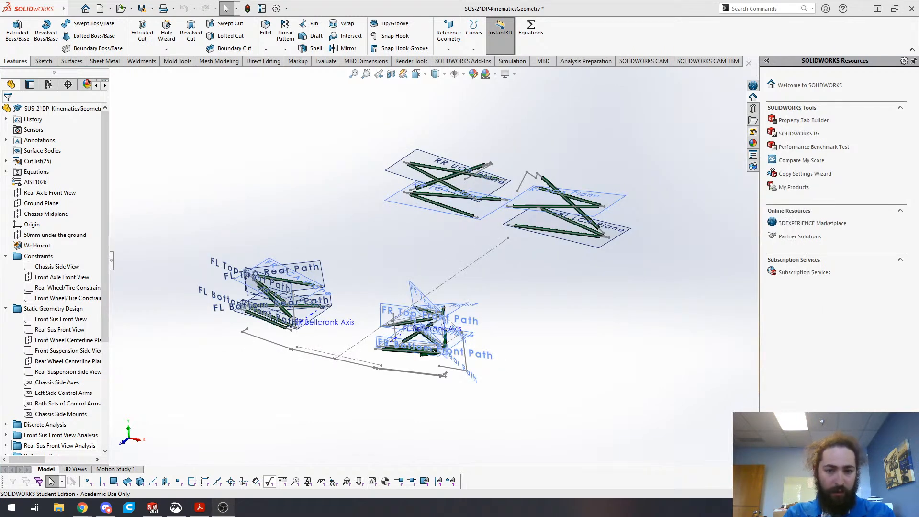
{"action": "key", "text": "alt+Tab"}
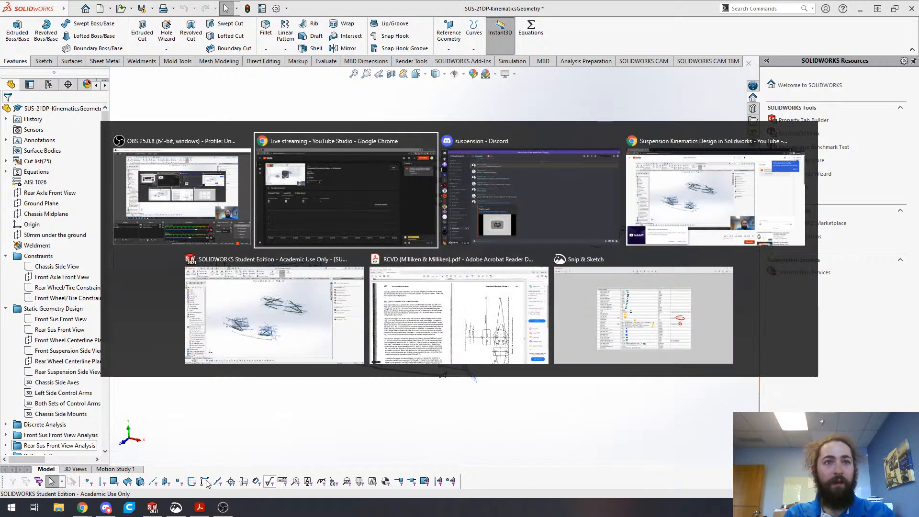
{"action": "key", "text": "Escape"}
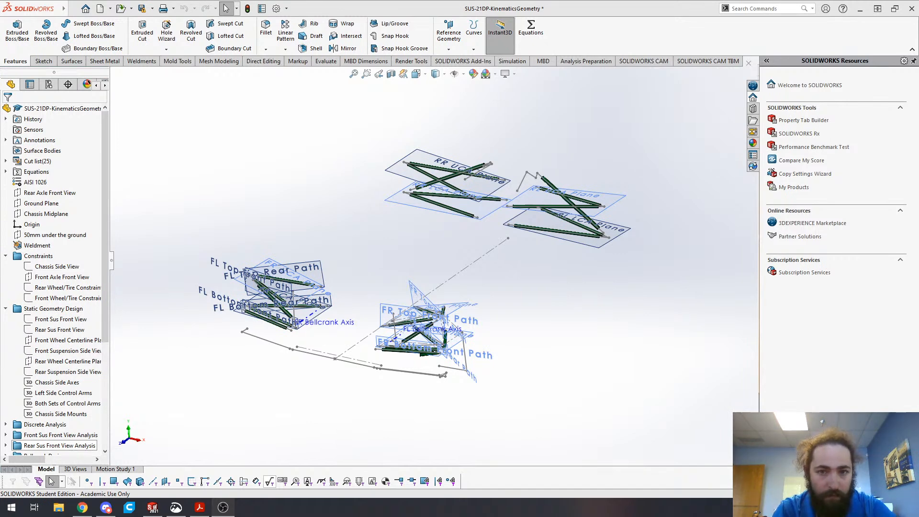
{"action": "key", "text": "alt+Tab"}
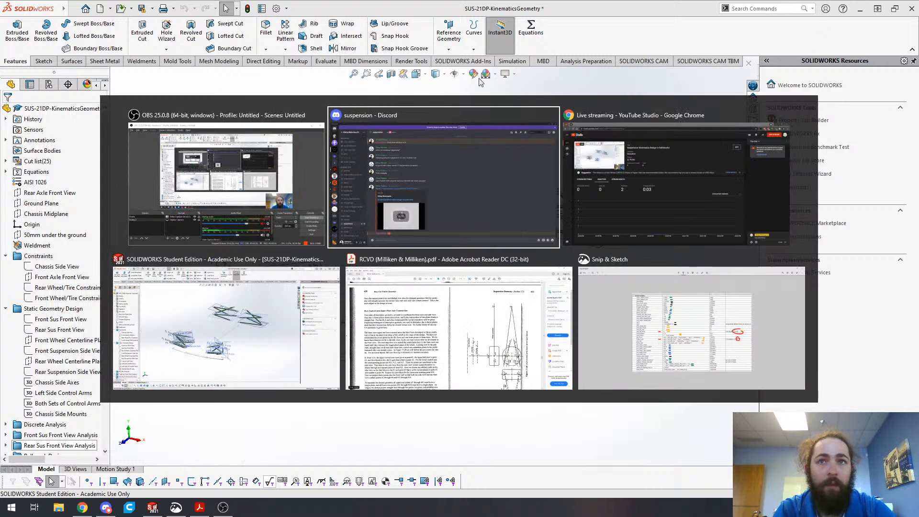
{"action": "key", "text": "Escape"}
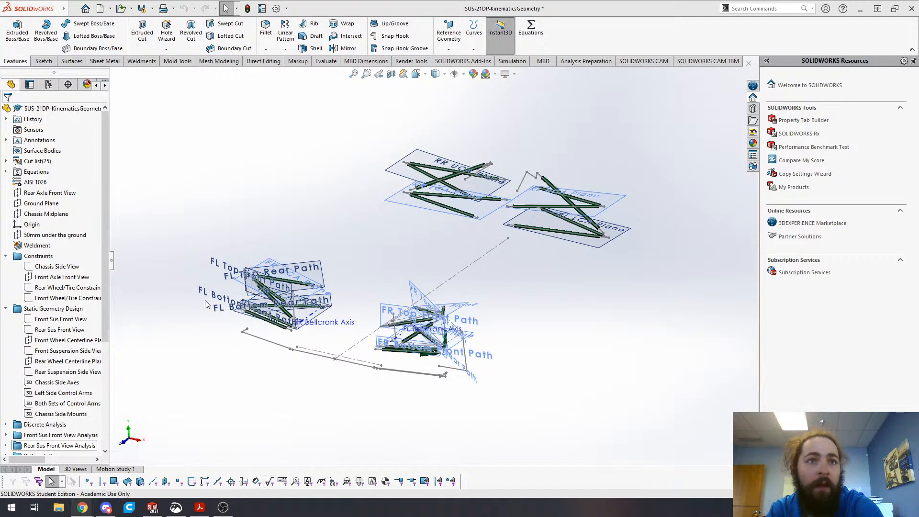
{"action": "scroll", "coordinate": [510, 405], "scroll_direction": "down", "scroll_amount": 3}
{"action": "key", "text": "ctrl+5"}
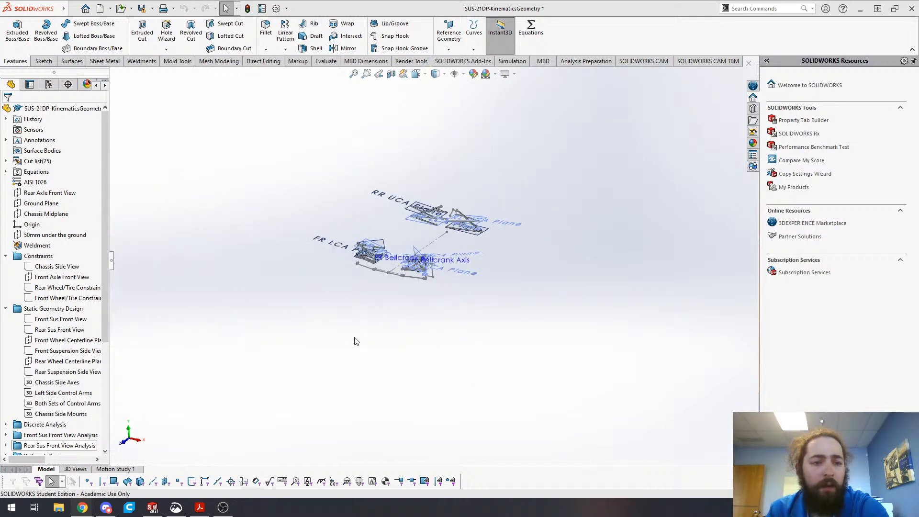
{"action": "left_click_drag", "start_coordinate": [312, 403], "coordinate": [278, 383]}
{"action": "middle_click_drag", "start_coordinate": [395, 391], "coordinate": [287, 144]}
{"action": "middle_click_drag", "start_coordinate": [574, 410], "coordinate": [549, 431]}
{"action": "middle_click_drag", "start_coordinate": [208, 362], "coordinate": [229, 441]}
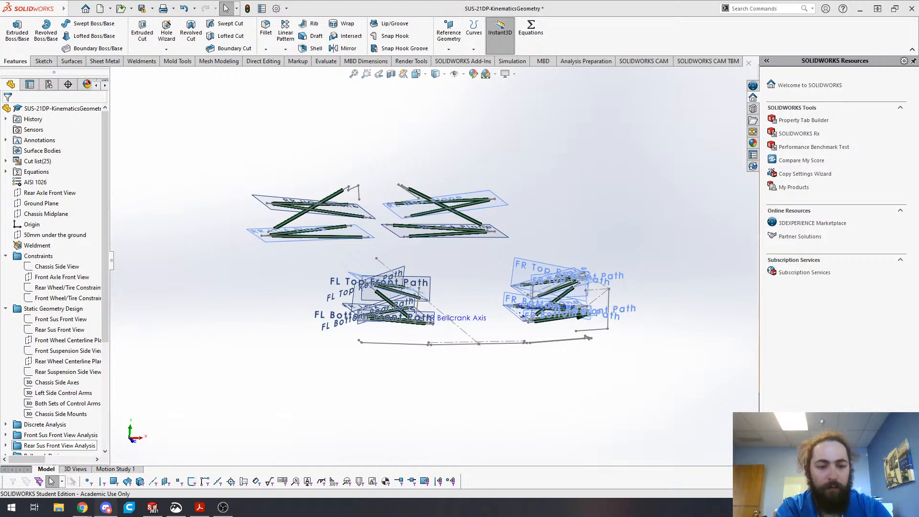
{"action": "key", "text": "ctrl+s"}
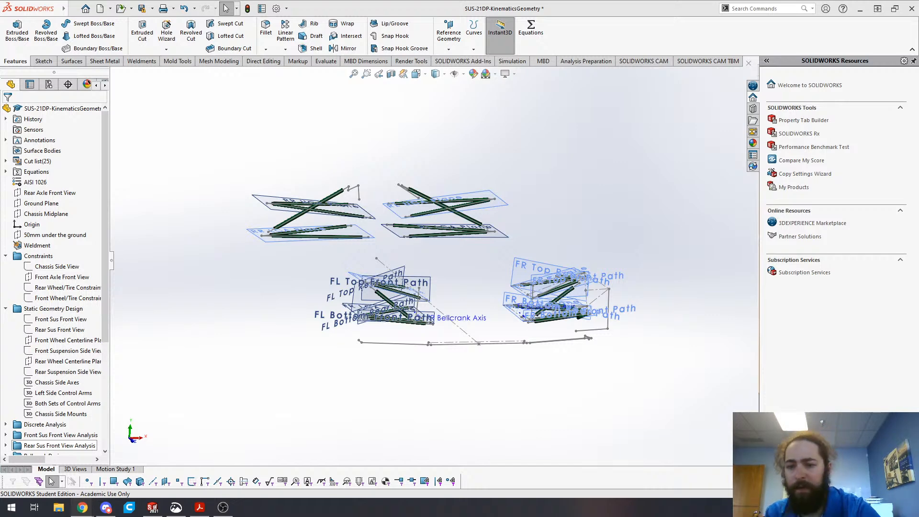
{"action": "key", "text": "alt+Tab"}
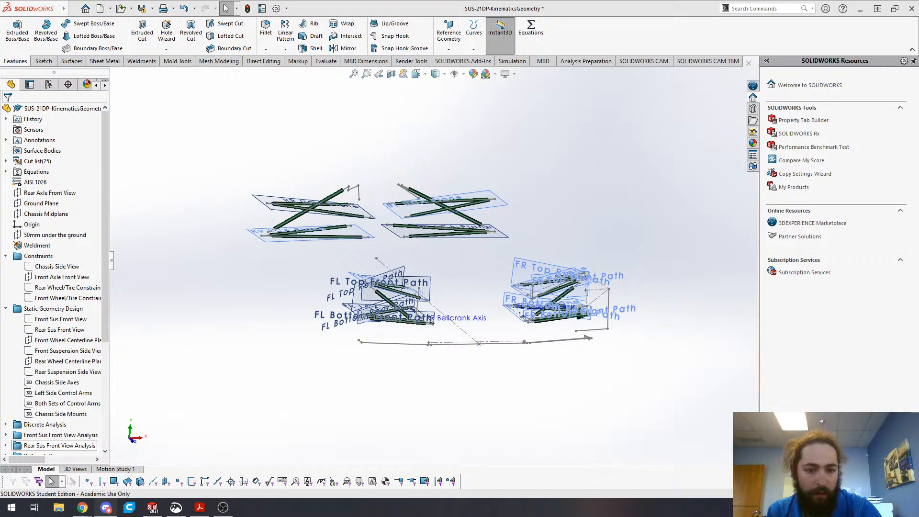
{"action": "key", "text": "alt+Tab"}
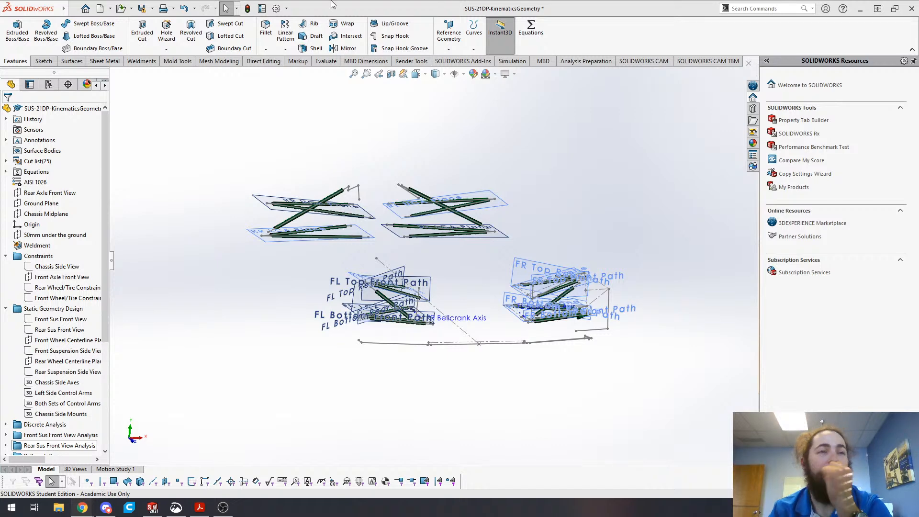
- Widen the feature tree so that the longer feature names can be read
{"action": "scroll", "coordinate": [423, 151], "scroll_direction": "down", "scroll_amount": 2}
{"action": "middle_click_drag", "start_coordinate": [483, 267], "coordinate": [366, 323]}
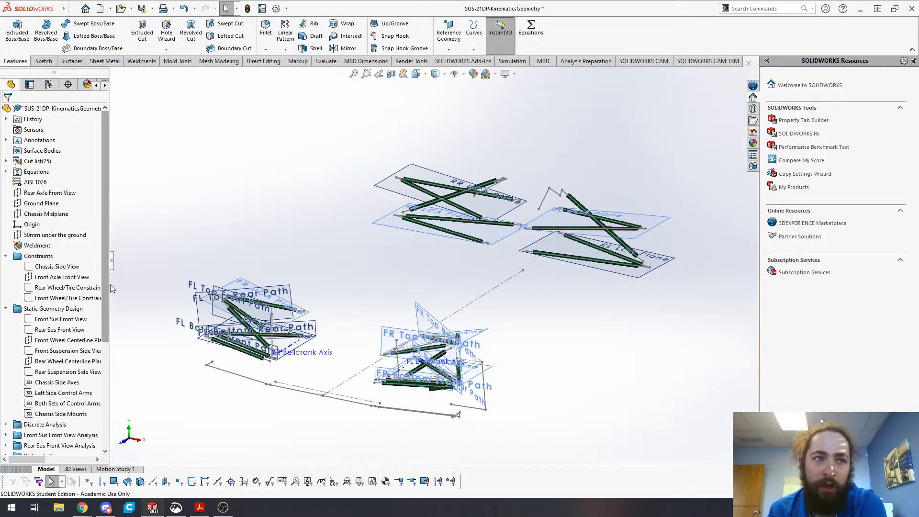
{"action": "left_click_drag", "start_coordinate": [109, 285], "coordinate": [128, 285]}
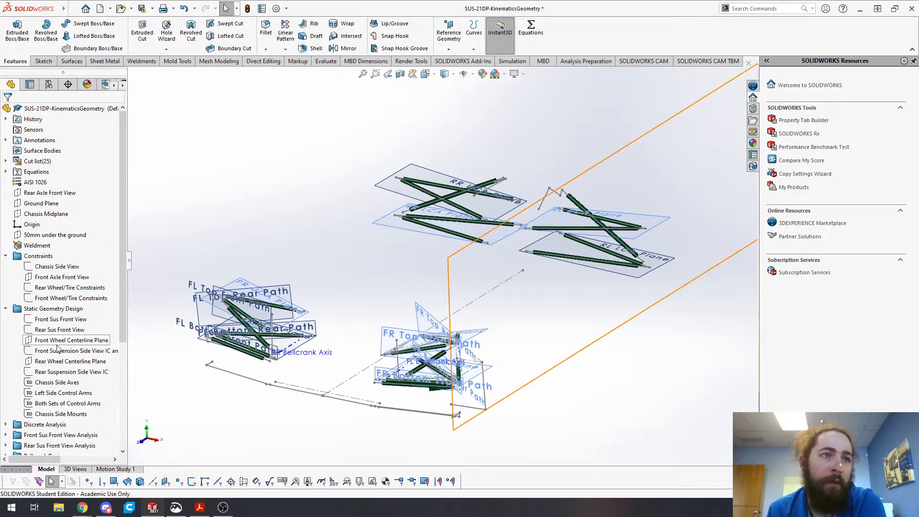
- Examine the Both Sets of Control Arms sketch and the contents of the Front Sus Front View Analysis folder, leaving that folder collapsed
{"action": "scroll", "coordinate": [99, 225], "scroll_direction": "down", "scroll_amount": 3}
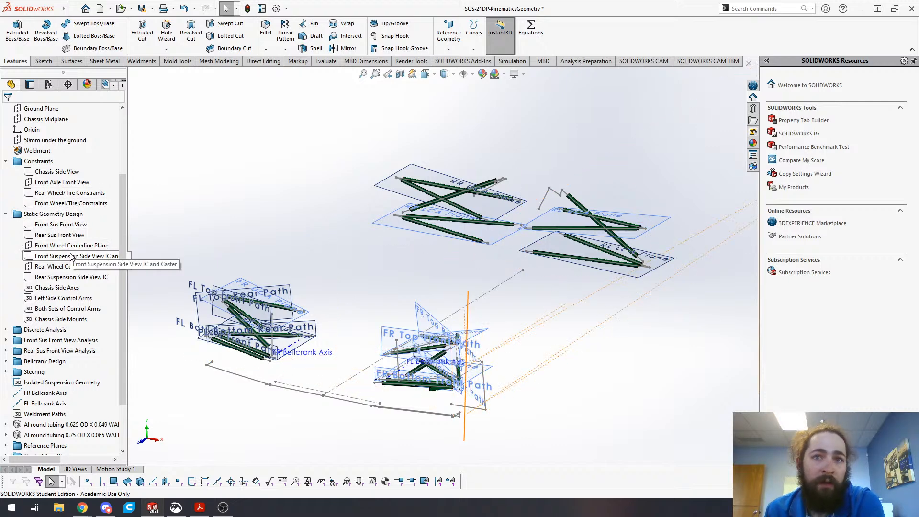
{"action": "left_click", "coordinate": [75, 309]}
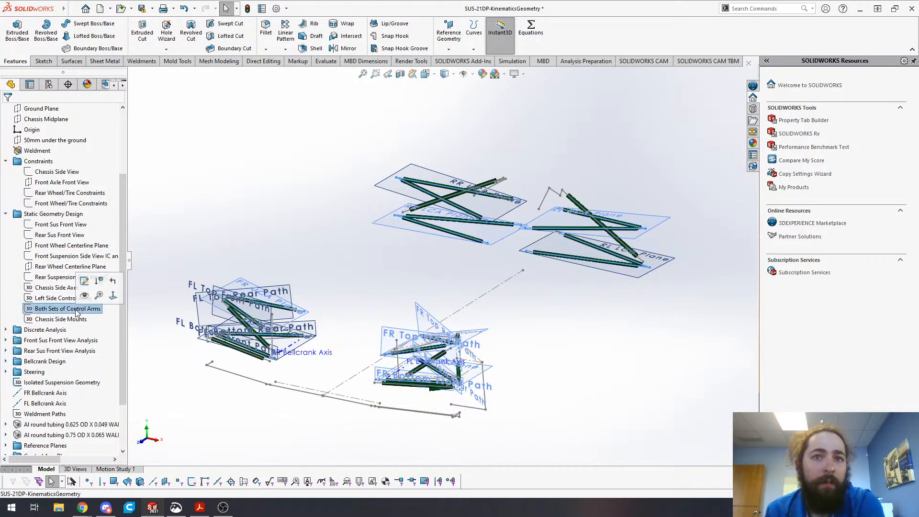
{"action": "left_click", "coordinate": [35, 337]}
{"action": "left_click", "coordinate": [34, 331]}
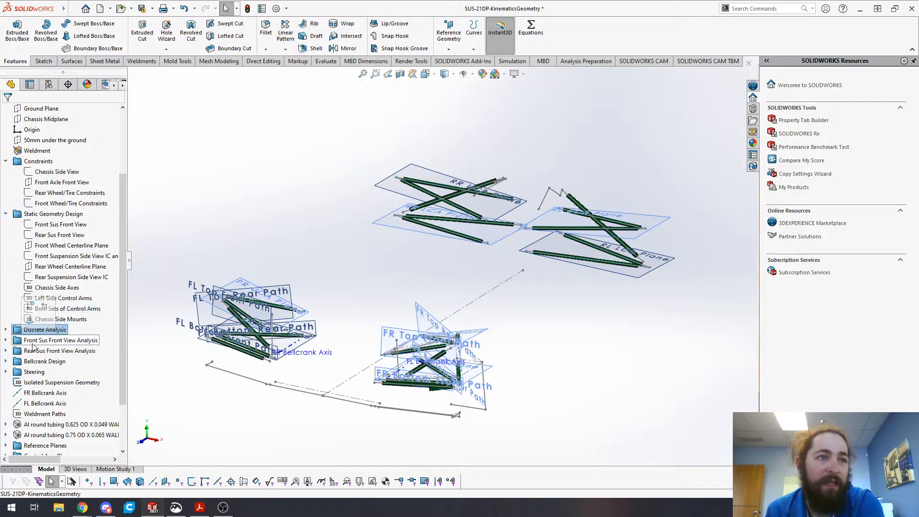
{"action": "left_click", "coordinate": [6, 340]}
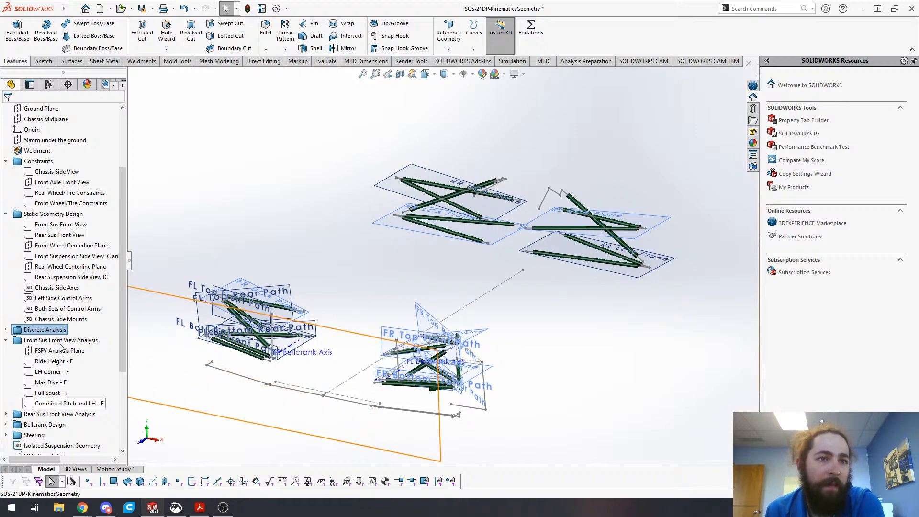
{"action": "scroll", "coordinate": [51, 382], "scroll_direction": "down", "scroll_amount": 1}
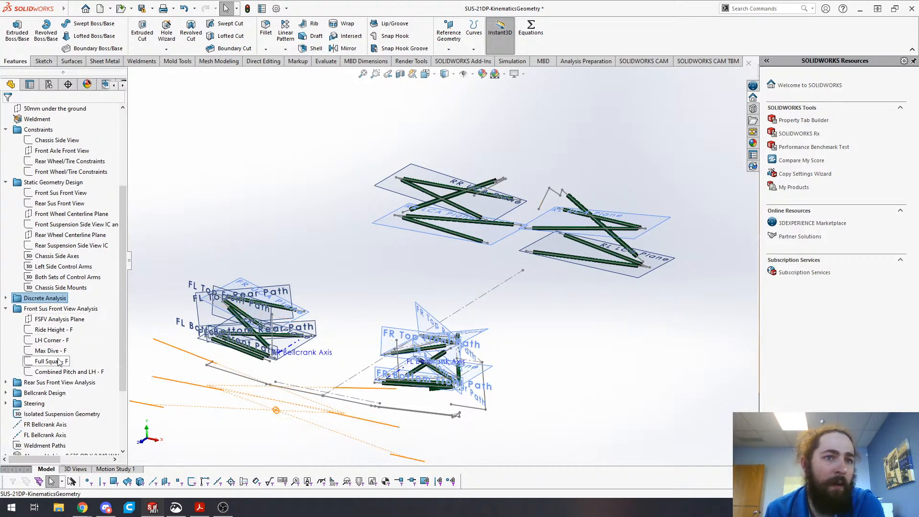
{"action": "left_click", "coordinate": [6, 309]}
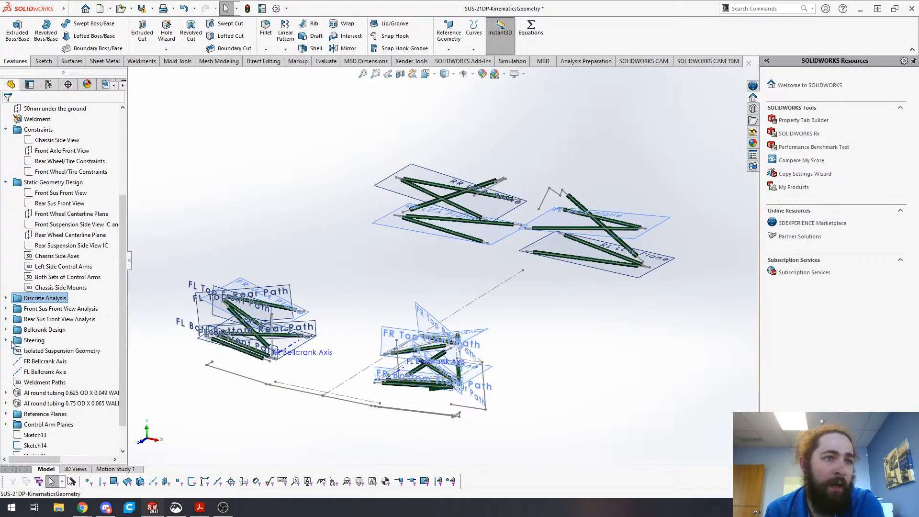
- Expand the Bellcrank Design folder and inspect the dimensions of the Parametric Analysis Rev 2 sketch on the model, leaving it deselected
{"action": "left_click", "coordinate": [6, 329]}
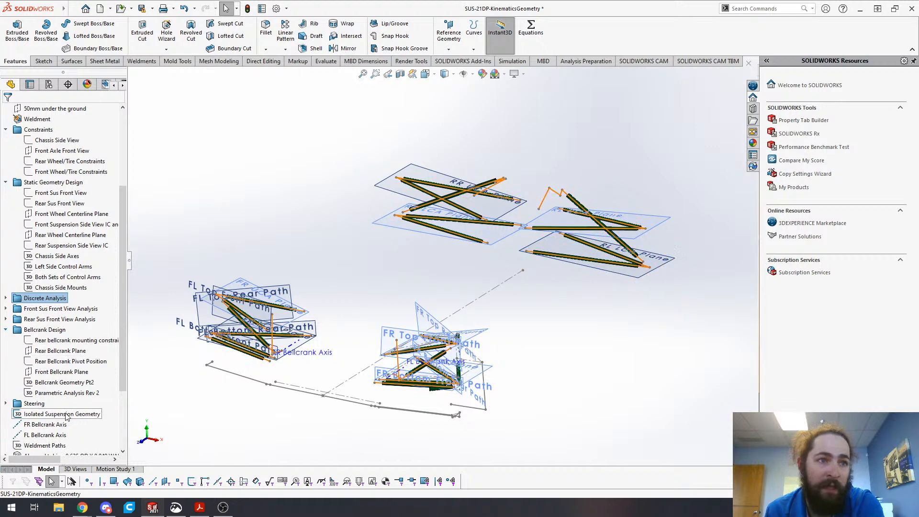
{"action": "left_click", "coordinate": [69, 392]}
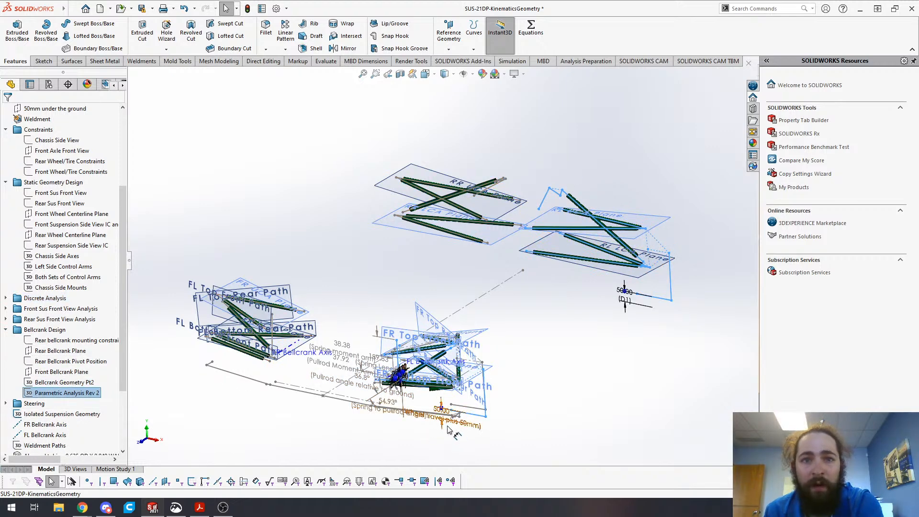
{"action": "scroll", "coordinate": [453, 415], "scroll_direction": "up", "scroll_amount": 3}
{"action": "scroll", "coordinate": [462, 363], "scroll_direction": "down", "scroll_amount": 3}
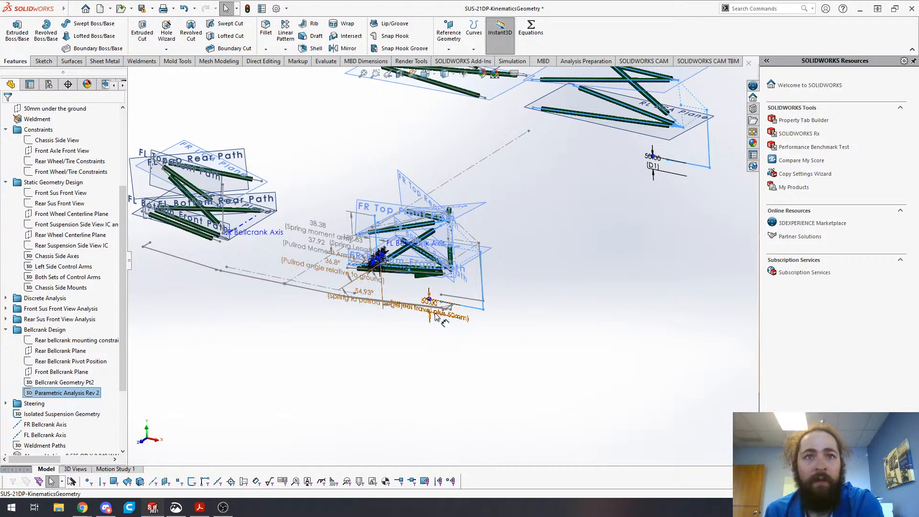
{"action": "scroll", "coordinate": [435, 318], "scroll_direction": "up", "scroll_amount": 3}
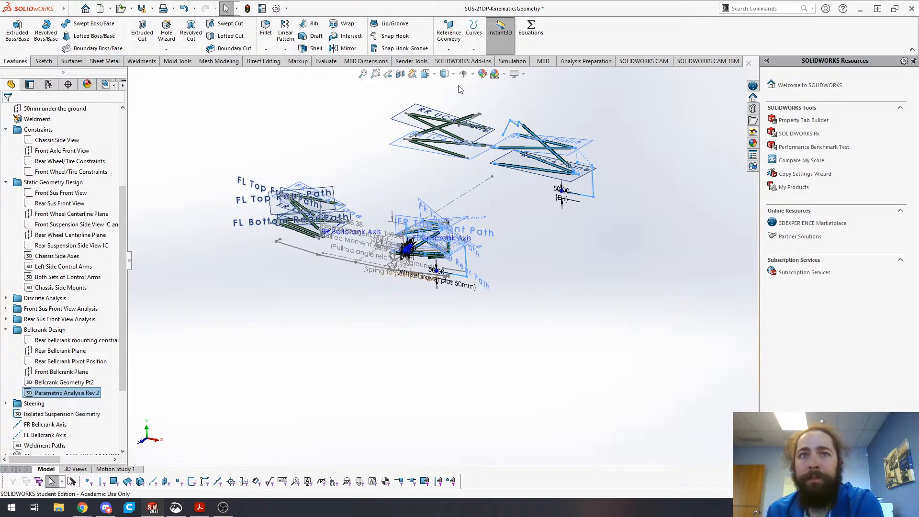
{"action": "left_click", "coordinate": [196, 379]}
{"action": "mouse_move", "coordinate": [493, 321]}
{"action": "middle_mouse_down"}
{"action": "mouse_move", "coordinate": [508, 259]}
{"action": "mouse_move", "coordinate": [621, 283]}
{"action": "mouse_move", "coordinate": [521, 265]}
{"action": "mouse_move", "coordinate": [449, 300]}
{"action": "mouse_move", "coordinate": [482, 320]}
{"action": "mouse_move", "coordinate": [475, 328]}
{"action": "middle_mouse_up"}
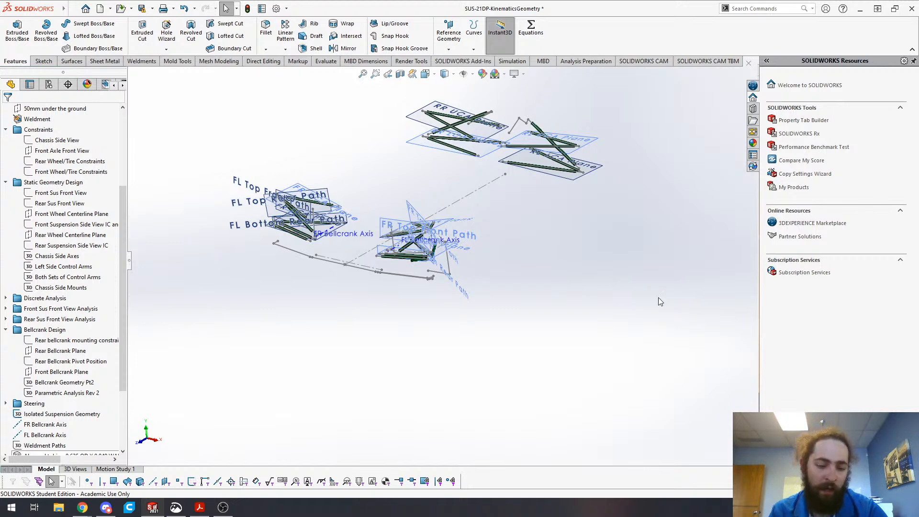
- Open the interface customization settings and look through the commands, customization, toolbars and shortcut bars pages
{"action": "key", "text": "s"}
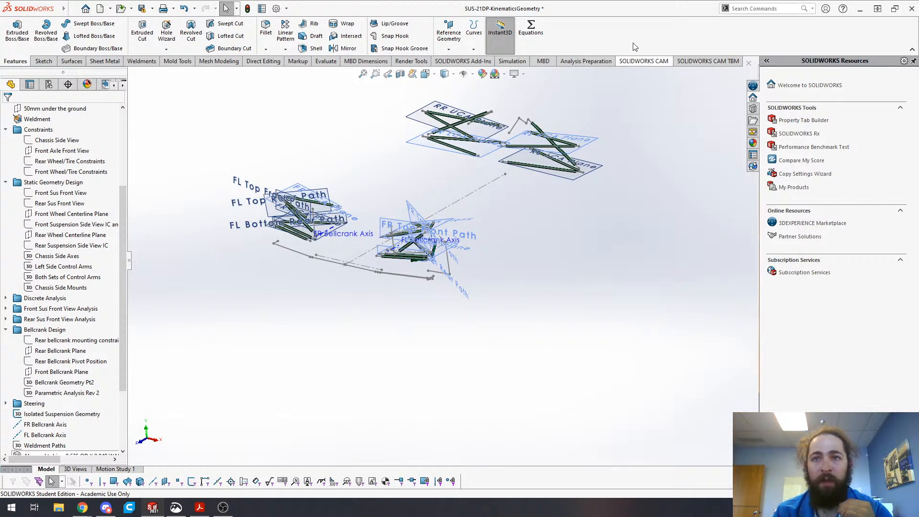
{"action": "right_click", "coordinate": [557, 37]}
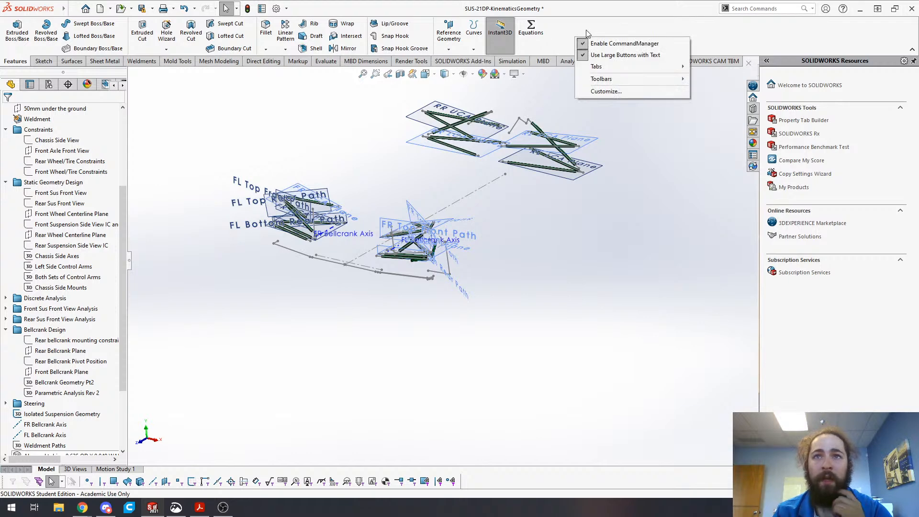
{"action": "left_click", "coordinate": [665, 94]}
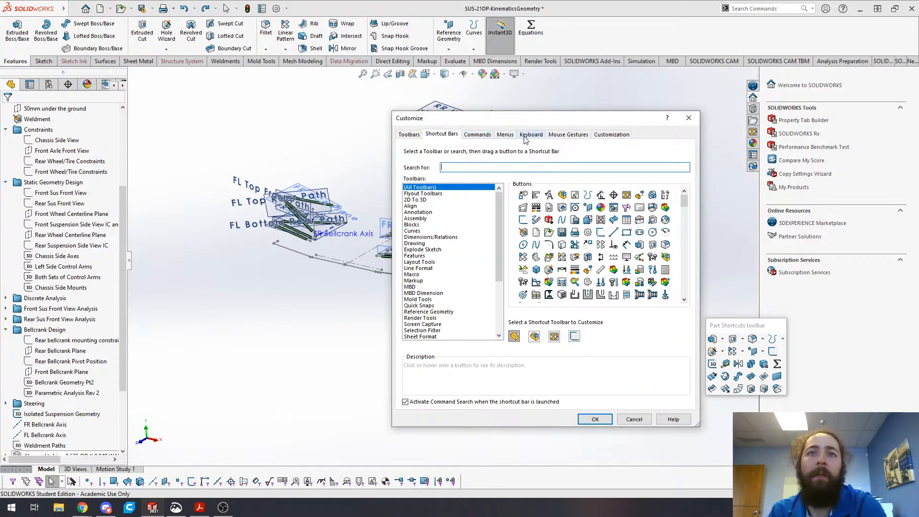
{"action": "left_click", "coordinate": [478, 136]}
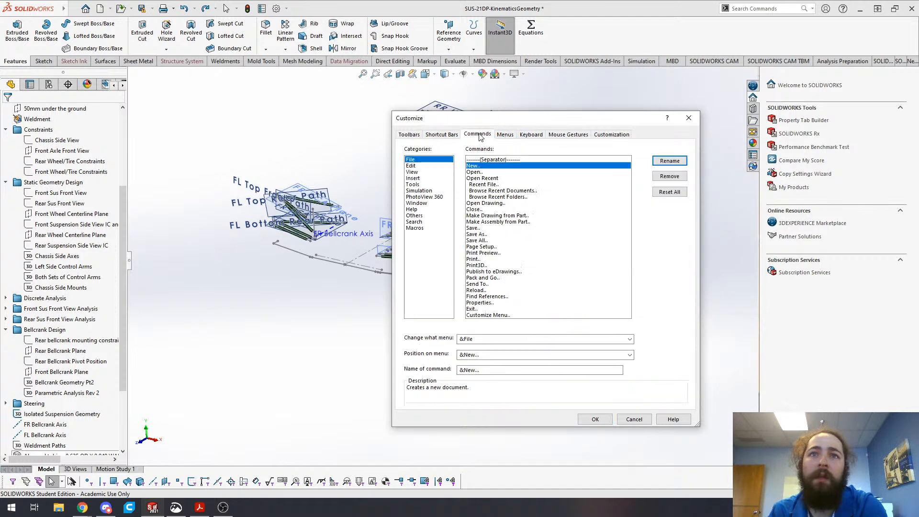
{"action": "left_click", "coordinate": [594, 136]}
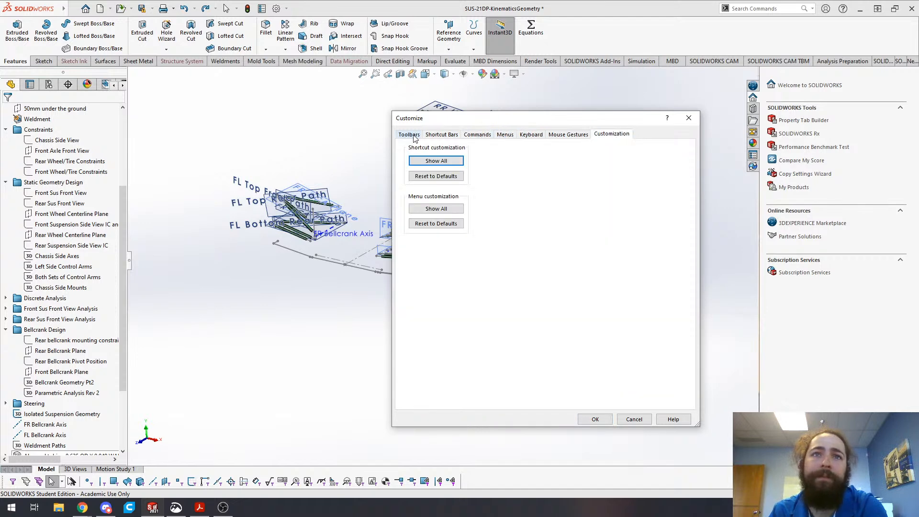
{"action": "left_click", "coordinate": [409, 135]}
{"action": "left_click", "coordinate": [441, 134]}
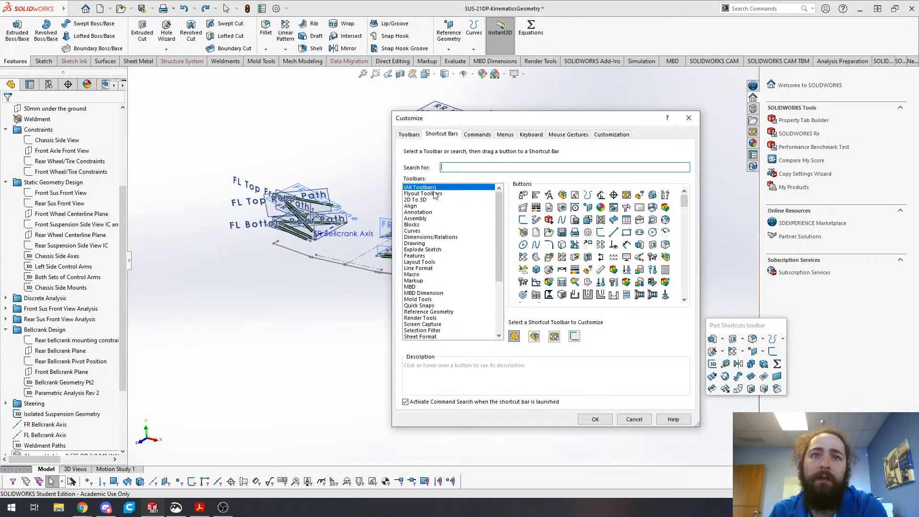
- Review the part, assembly, drawing and sketch shortcut toolbars in the customization settings, with the Flyout Toolbars category selected
{"action": "left_click", "coordinate": [436, 194]}
{"action": "scroll", "coordinate": [439, 203], "scroll_direction": "down", "scroll_amount": 4}
{"action": "left_click", "coordinate": [534, 336]}
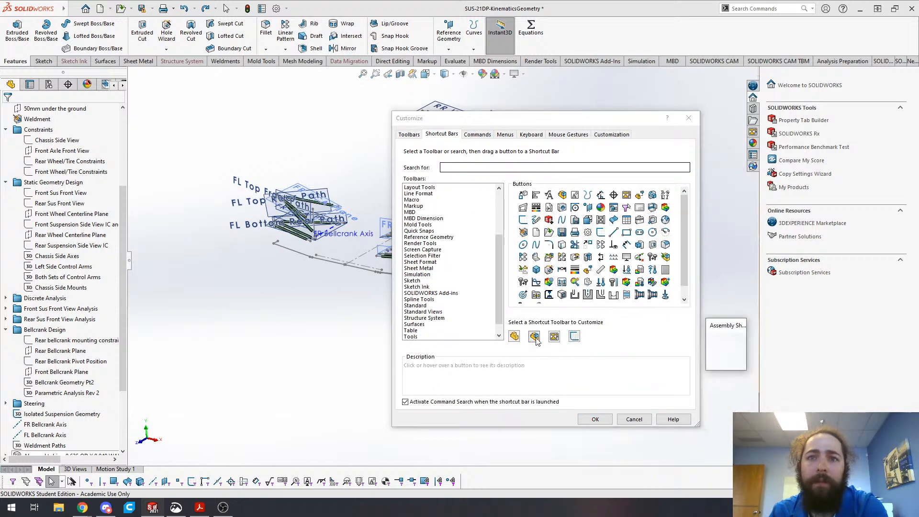
{"action": "left_click", "coordinate": [554, 336]}
{"action": "left_click", "coordinate": [514, 337]}
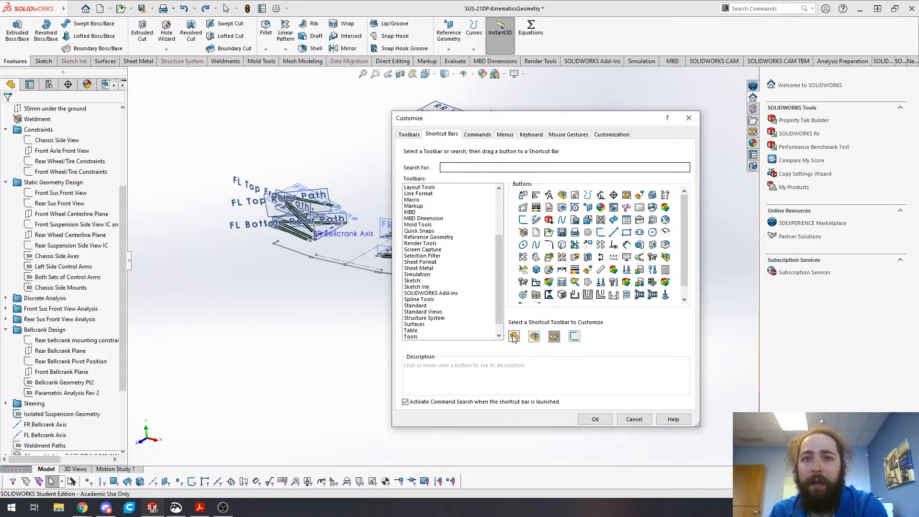
{"action": "left_click", "coordinate": [514, 336]}
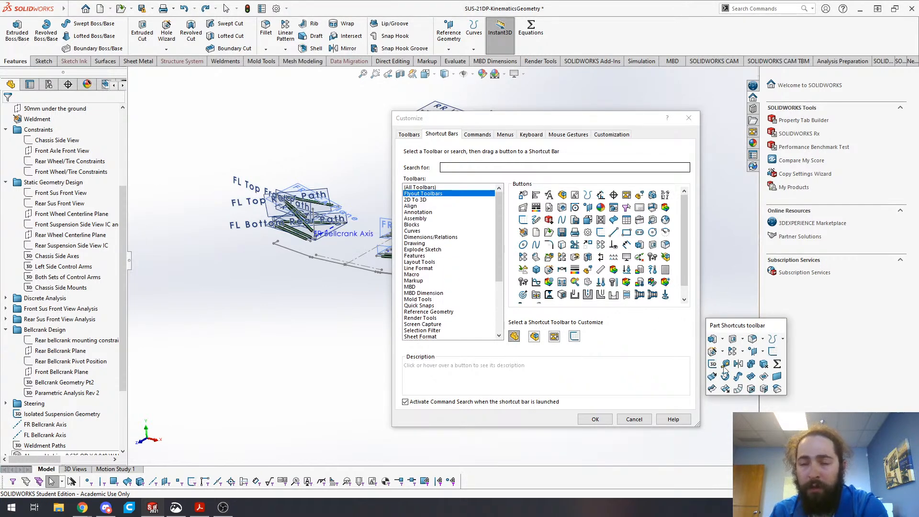
{"action": "left_click", "coordinate": [535, 334]}
{"action": "left_click", "coordinate": [554, 336]}
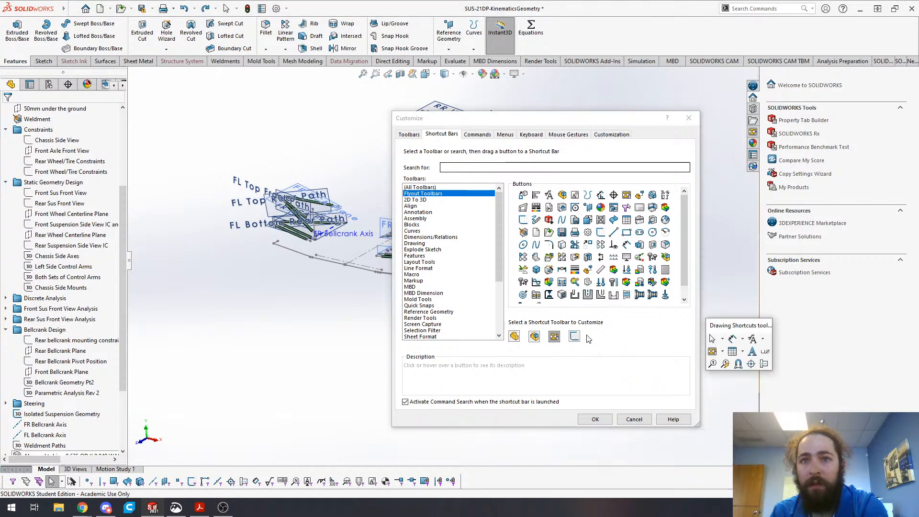
{"action": "left_click", "coordinate": [574, 336]}
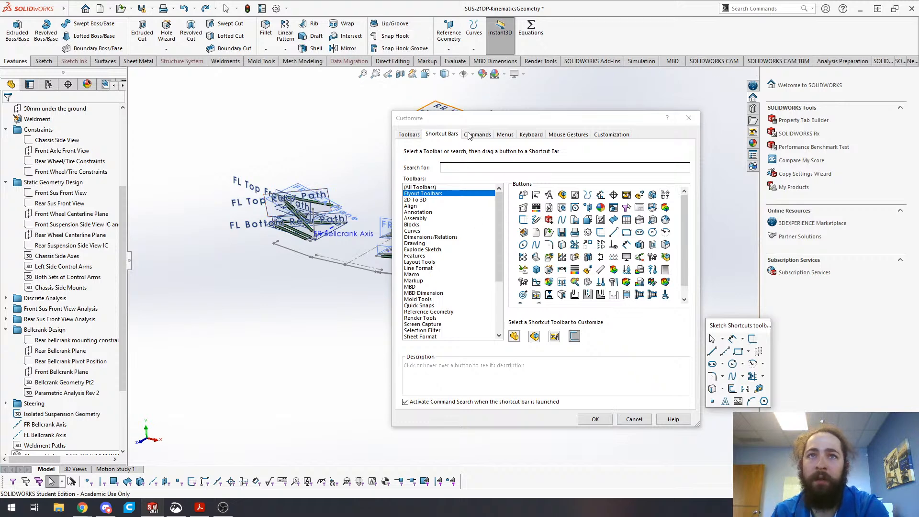
- Close the customization settings and bring up the part shortcut bar over the model, leaving it dismissed
{"action": "left_click", "coordinate": [688, 118]}
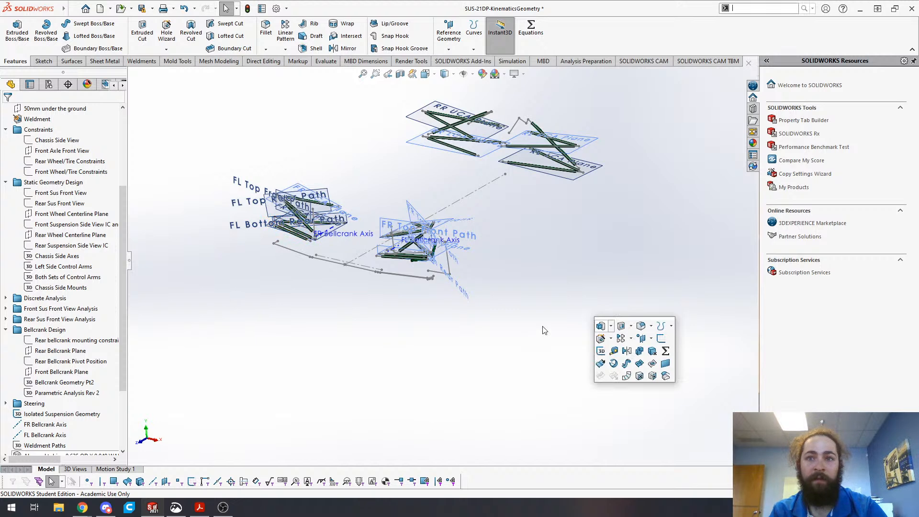
{"action": "left_click", "coordinate": [518, 279]}
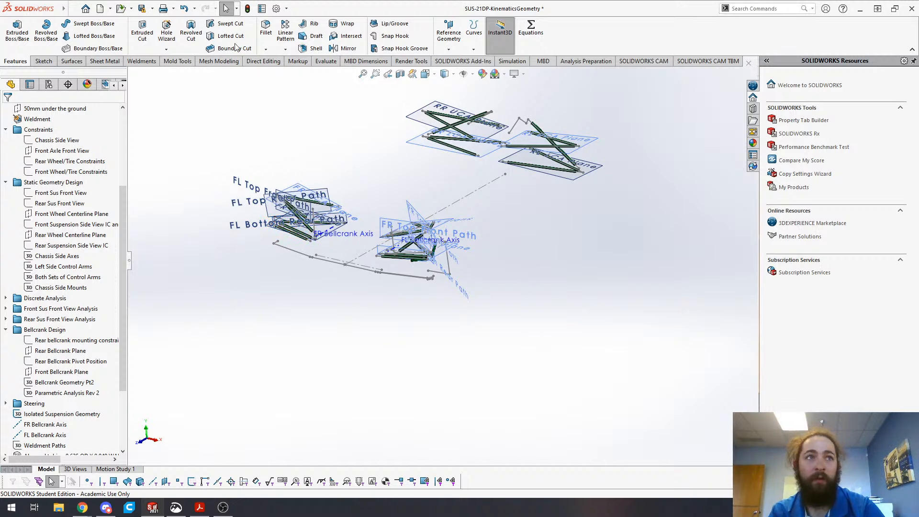
{"action": "key", "text": "s"}
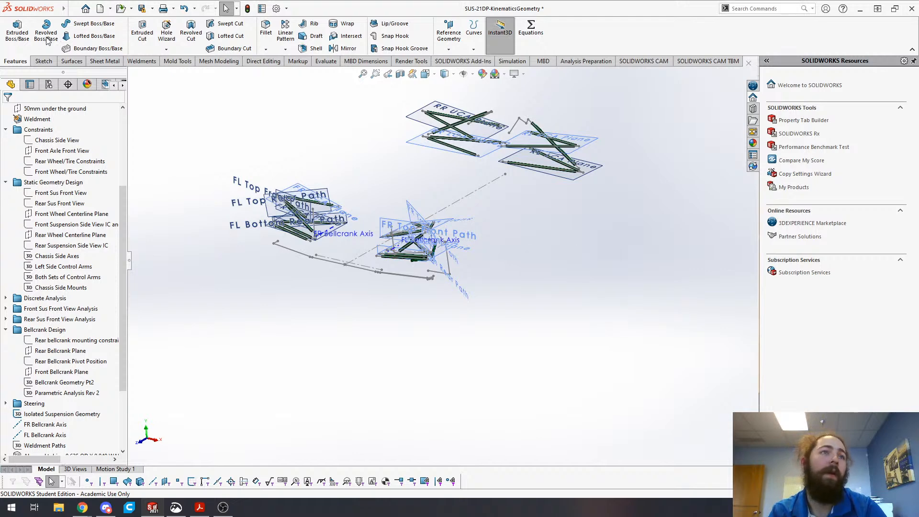
{"action": "middle_click_drag", "start_coordinate": [481, 228], "coordinate": [441, 171]}
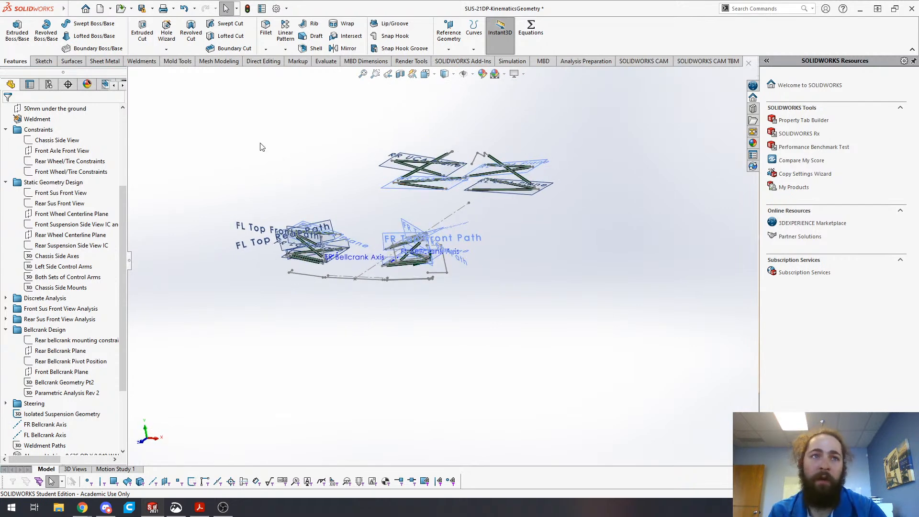
{"action": "scroll", "coordinate": [125, 180], "scroll_direction": "down", "scroll_amount": 2}
{"action": "scroll", "coordinate": [216, 185], "scroll_direction": "up", "scroll_amount": 1}
{"action": "scroll", "coordinate": [541, 220], "scroll_direction": "up", "scroll_amount": 1}
{"action": "middle_click_drag", "start_coordinate": [540, 220], "coordinate": [520, 243]}
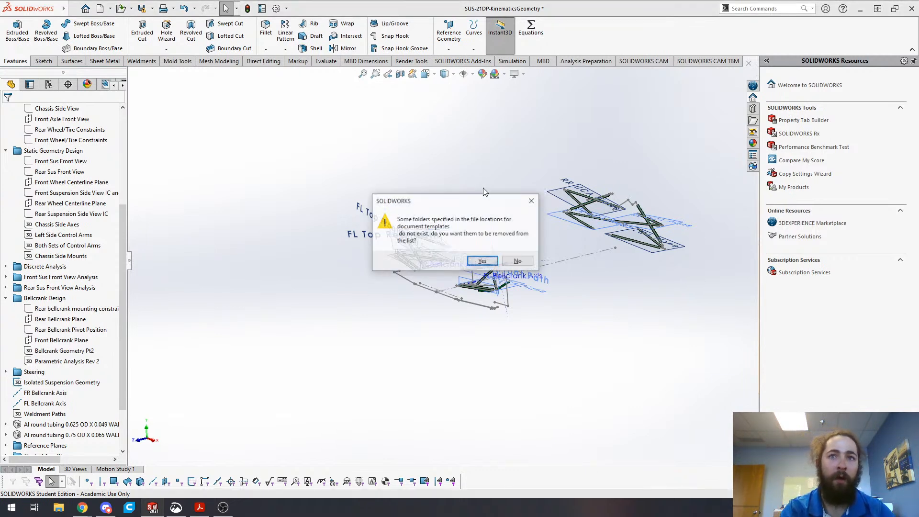
- Create a new part from a blank template, removing the missing document template folders from the file locations list
{"action": "left_click", "coordinate": [482, 261]}
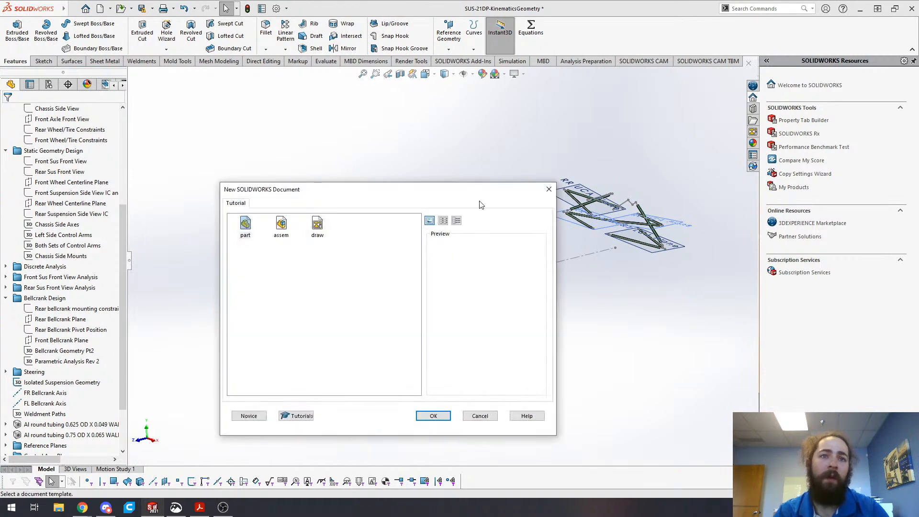
{"action": "left_click", "coordinate": [247, 225]}
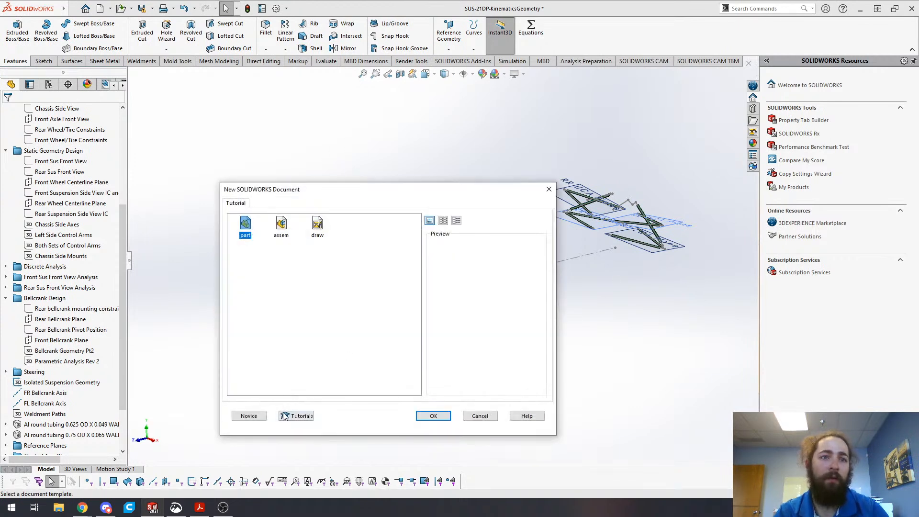
{"action": "left_click", "coordinate": [262, 415]}
{"action": "left_click", "coordinate": [433, 414]}
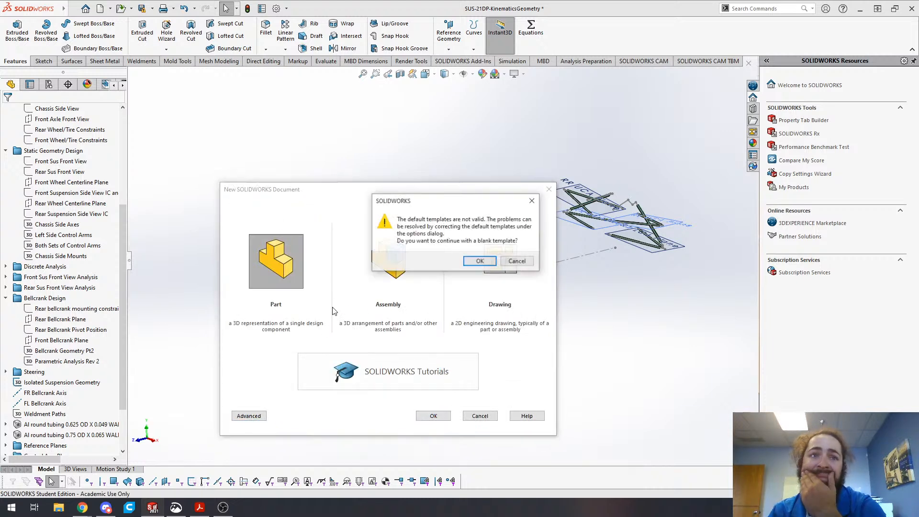
{"action": "left_click", "coordinate": [480, 261]}
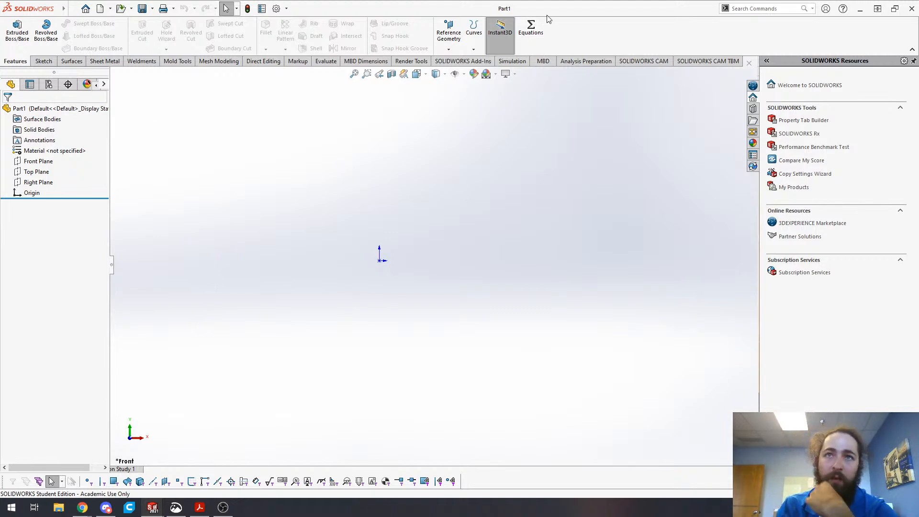
- Open the new part's equations manager and bring up the Snip & Sketch capture of global variables, moving it clear of the manager
{"action": "left_click", "coordinate": [532, 33]}
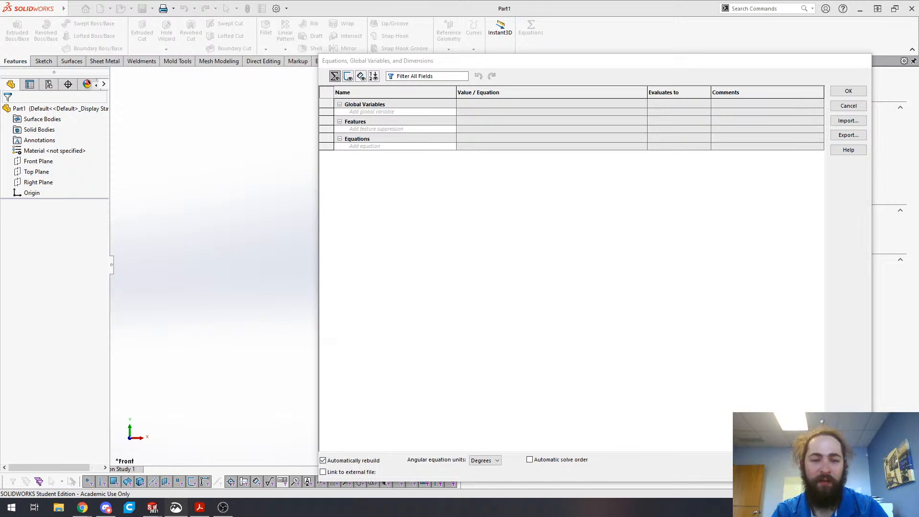
{"action": "mouse_move", "coordinate": [203, 500]}
{"action": "left_mouse_down"}
{"action": "mouse_move", "coordinate": [283, 211]}
{"action": "mouse_move", "coordinate": [0, 98]}
{"action": "left_mouse_up"}
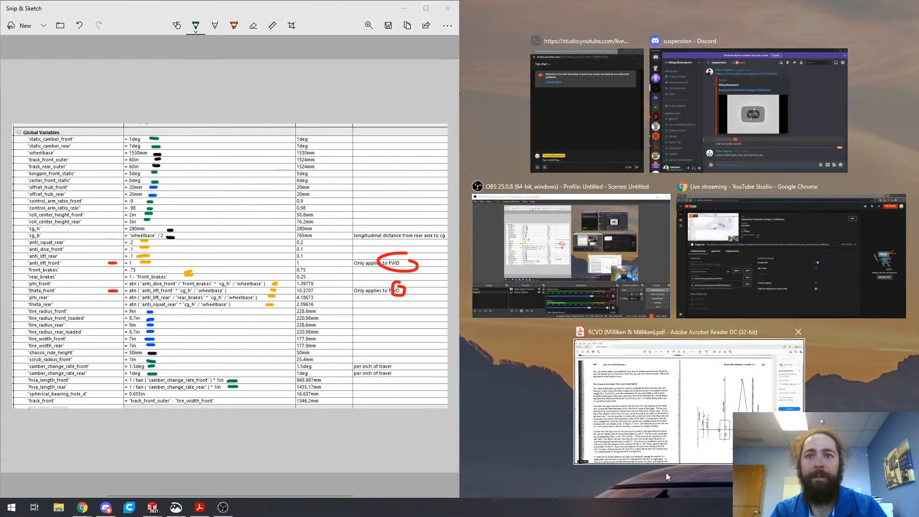
{"action": "left_click", "coordinate": [668, 477]}
{"action": "mouse_move", "coordinate": [262, 8]}
{"action": "left_mouse_down"}
{"action": "mouse_move", "coordinate": [321, 80]}
{"action": "mouse_move", "coordinate": [323, 516]}
{"action": "left_mouse_up"}
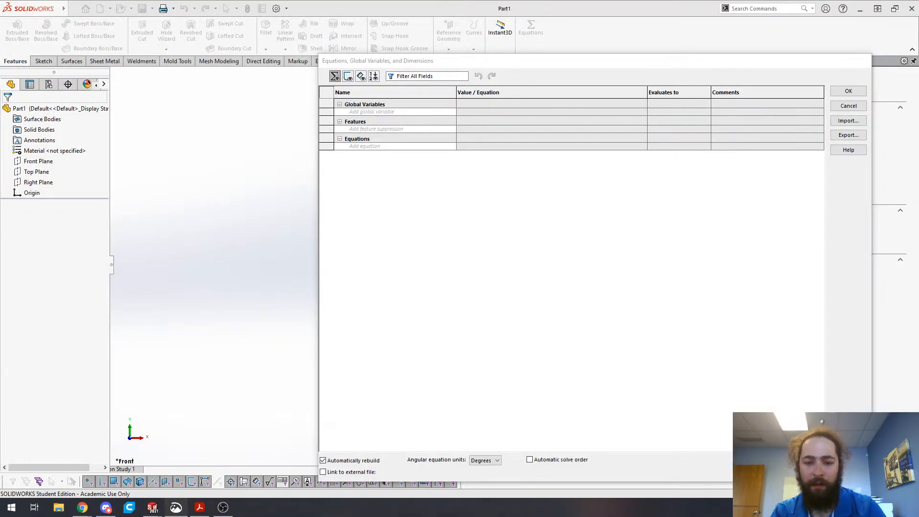
- Add a global variable named wheelbase with the value 1530mm
{"action": "left_click", "coordinate": [394, 113]}
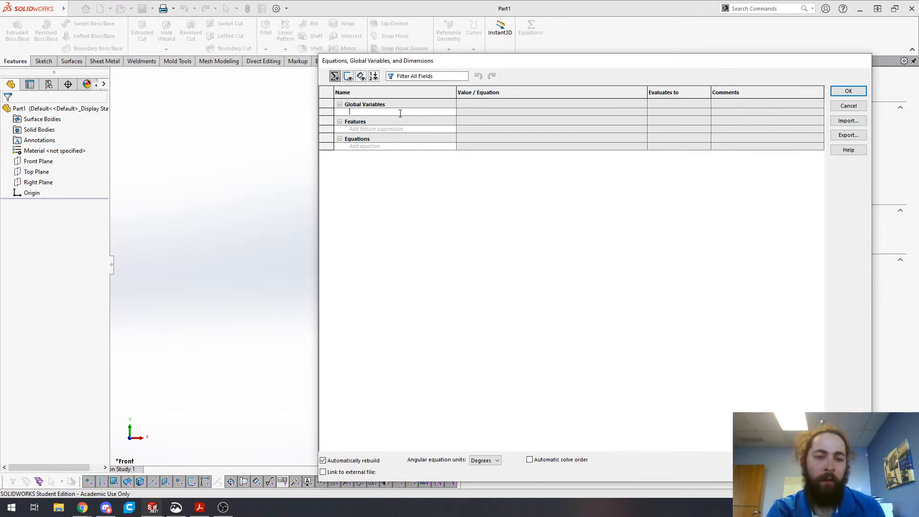
{"action": "type", "text": "wheelbase"}
{"action": "key", "text": "Tab"}
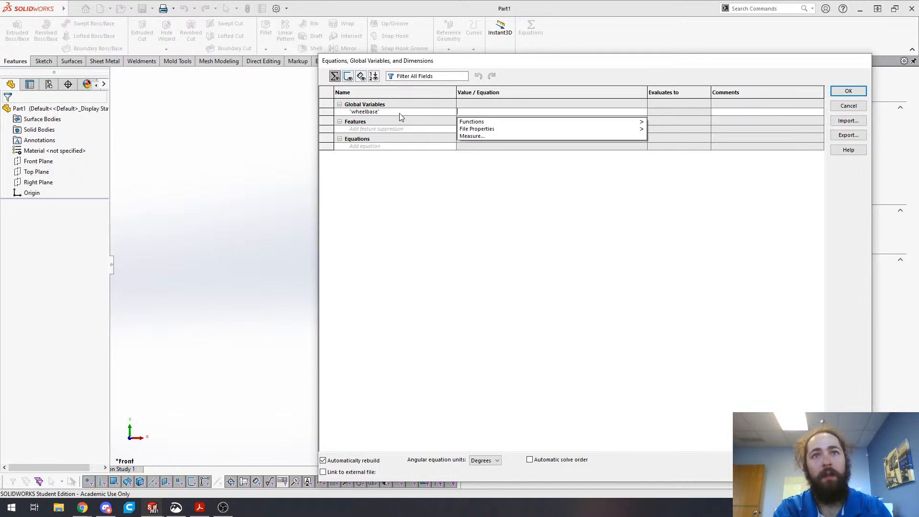
{"action": "type", "text": "=1500"}
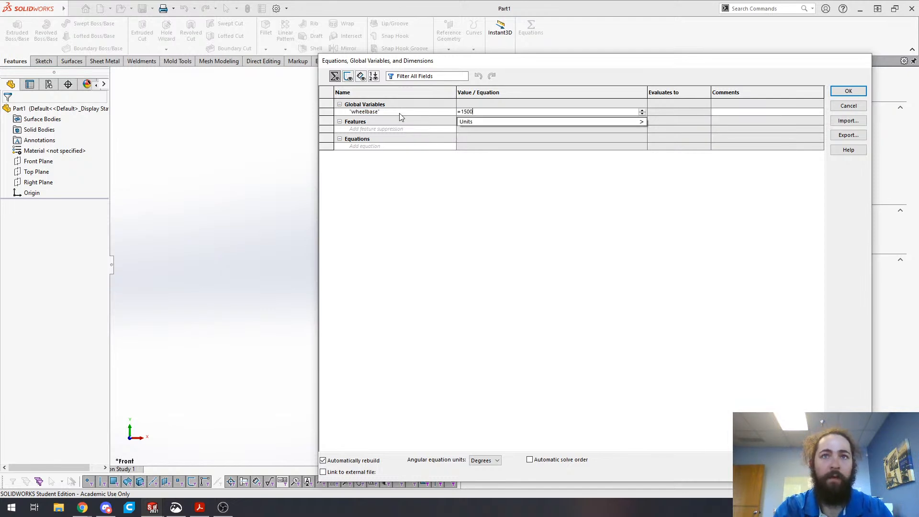
{"action": "key", "text": "BackSpace"}
{"action": "key", "text": "BackSpace"}
{"action": "type", "text": "30mm"}
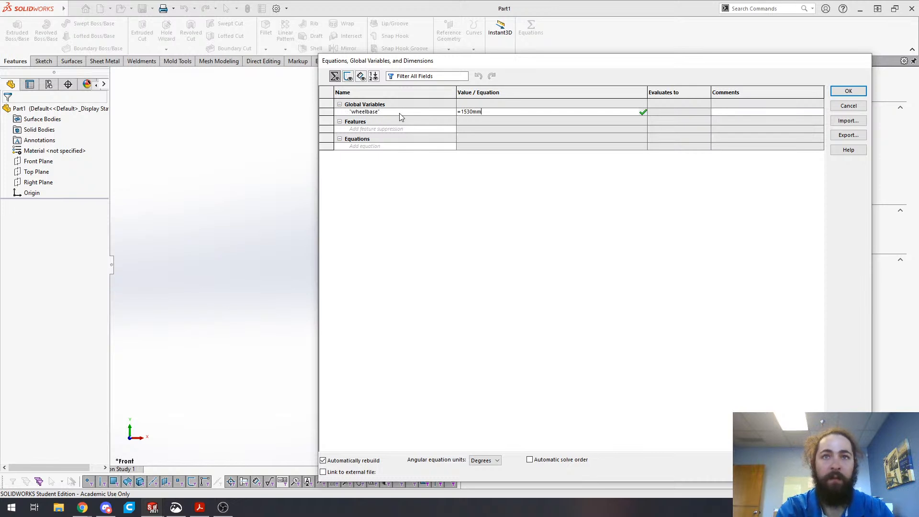
{"action": "key", "text": "Tab"}
{"action": "key", "text": "shift+Tab"}
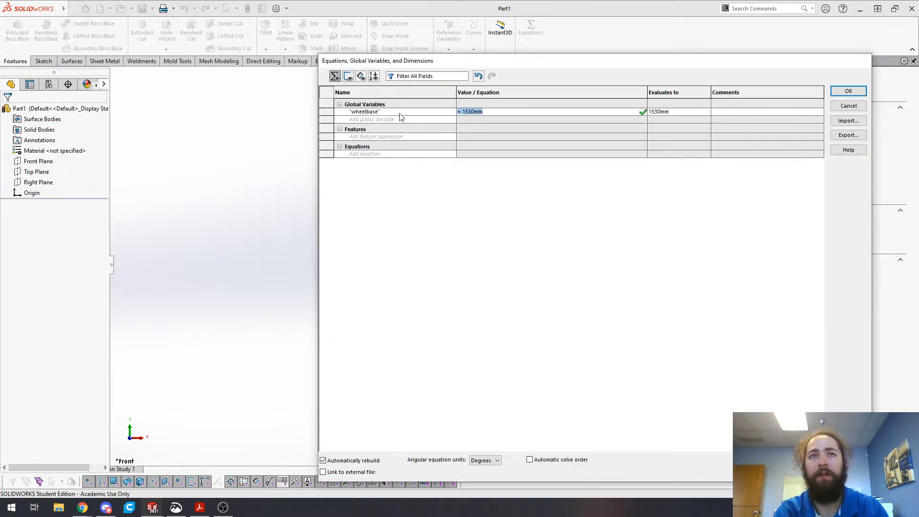
{"action": "key", "text": "Tab"}
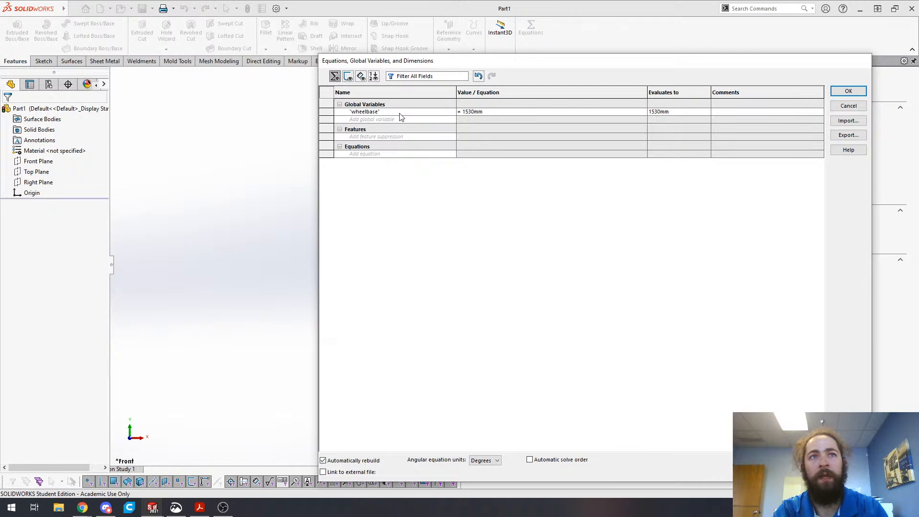
{"action": "key", "text": "Tab"}
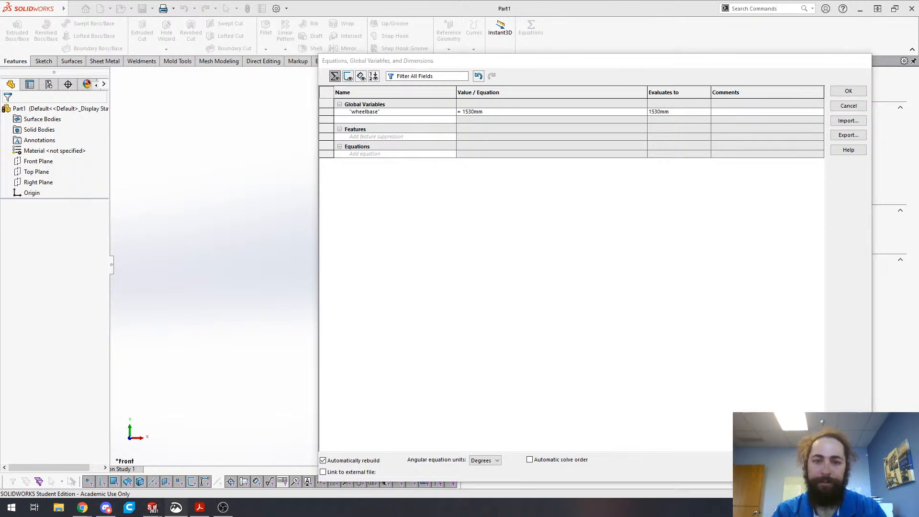
- Add a global variable named track_front_outer with the value 60in
{"action": "left_click", "coordinate": [427, 122]}
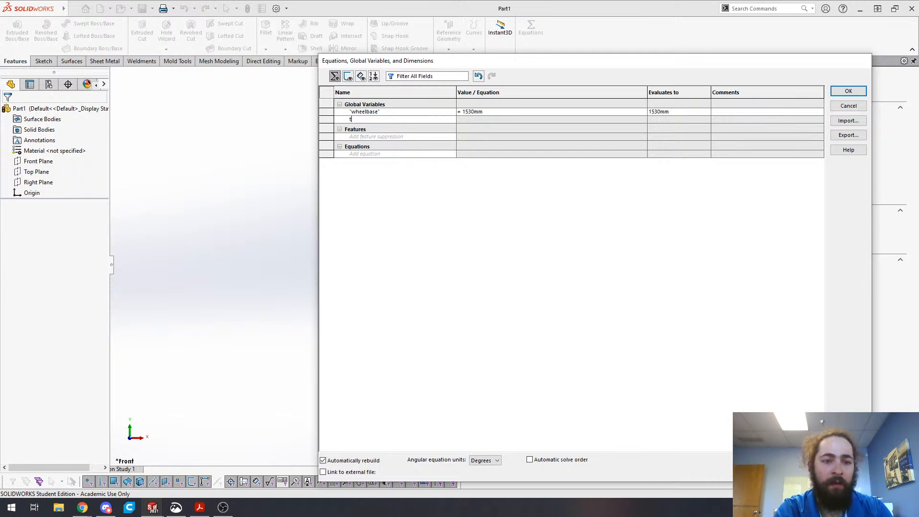
{"action": "type", "text": "rack_front_out"}
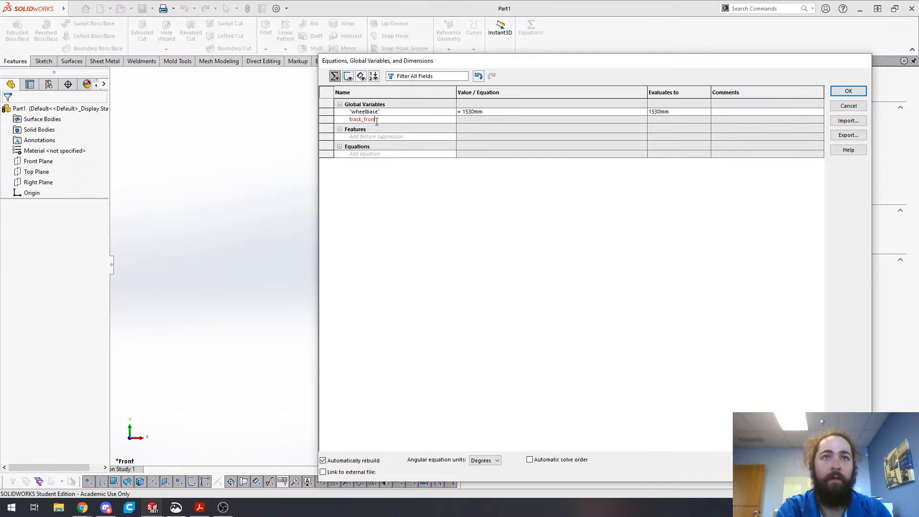
{"action": "type", "text": "er"}
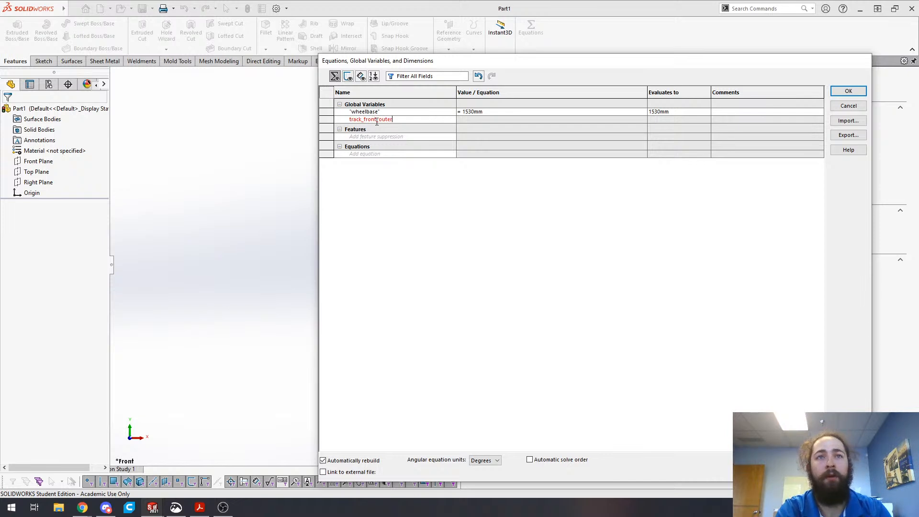
{"action": "key", "text": "Tab"}
{"action": "type", "text": "=60in"}
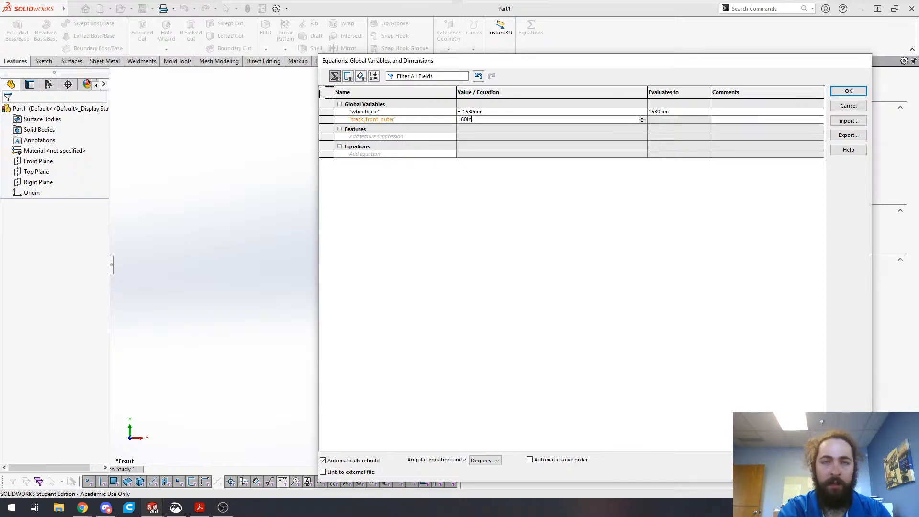
{"action": "key", "text": "Tab"}
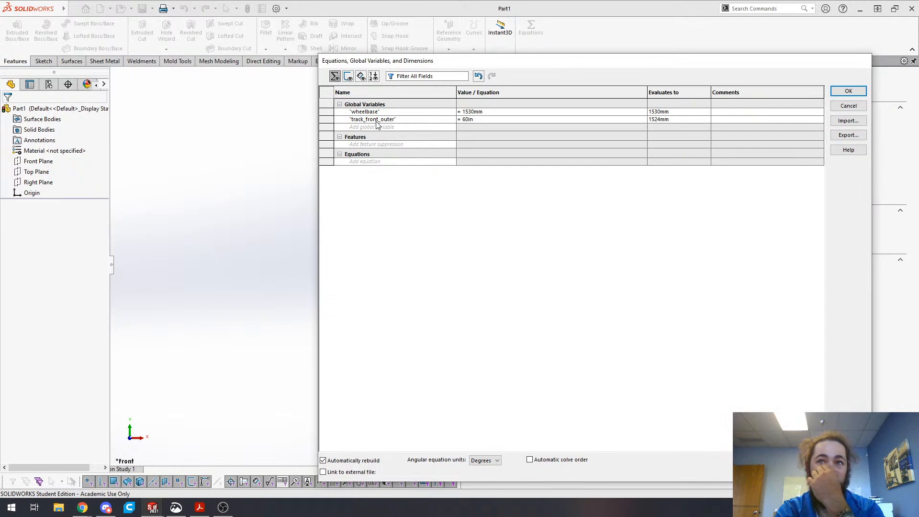
- Add a global variable named track_rear_outer with the value 60in
{"action": "left_click", "coordinate": [377, 126]}
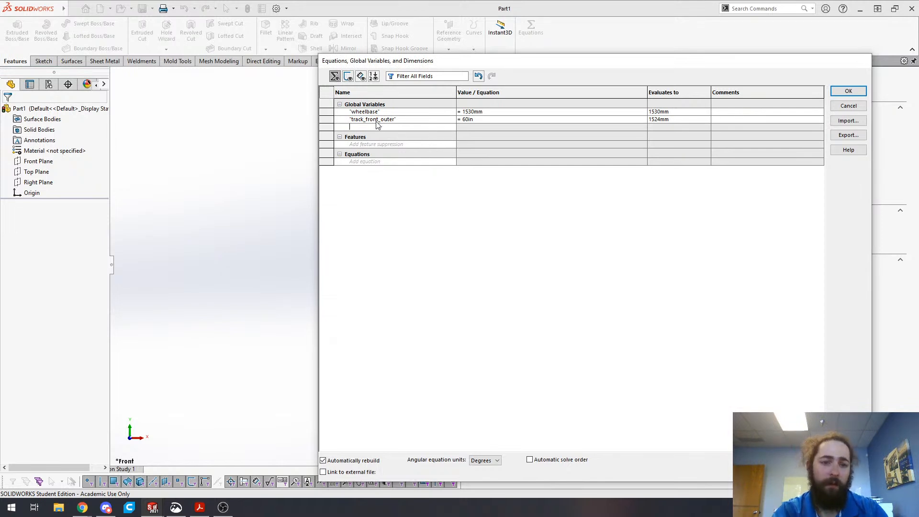
{"action": "type", "text": "track_"}
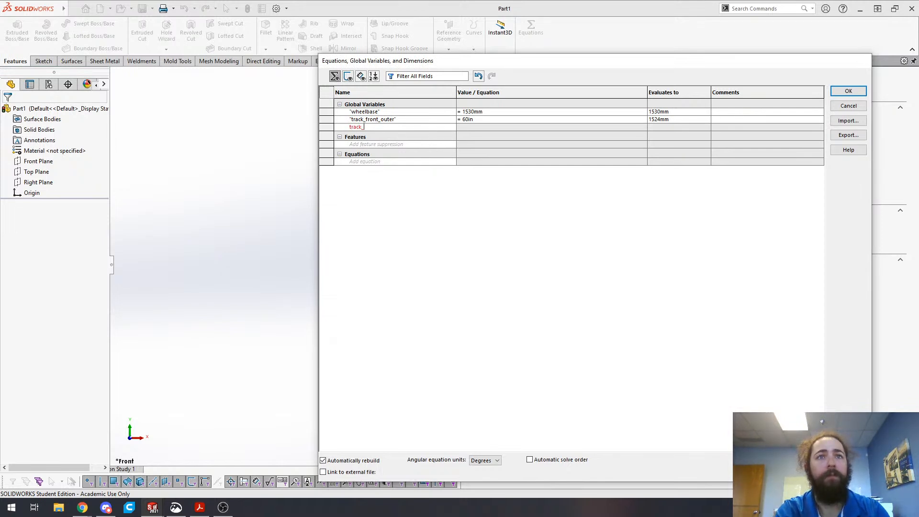
{"action": "type", "text": "rear_outer"}
{"action": "key", "text": "Tab"}
{"action": "type", "text": "60in"}
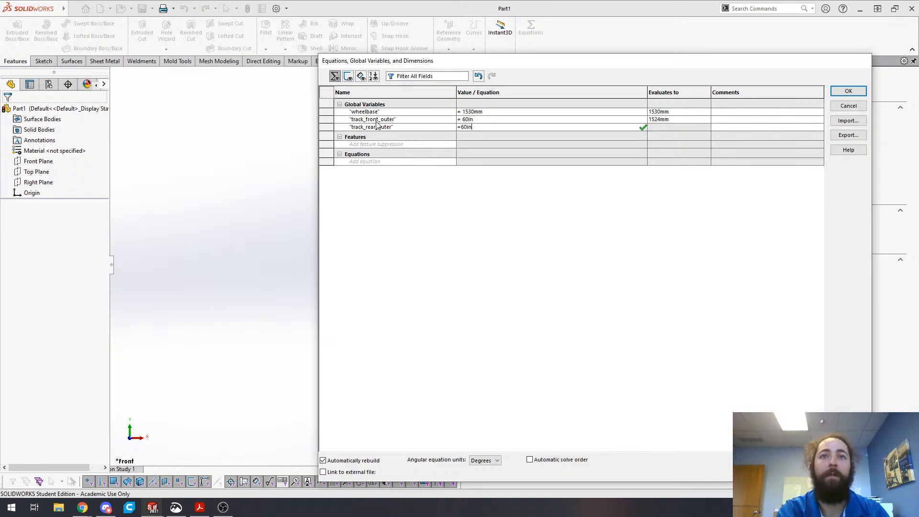
{"action": "key", "text": "Return"}
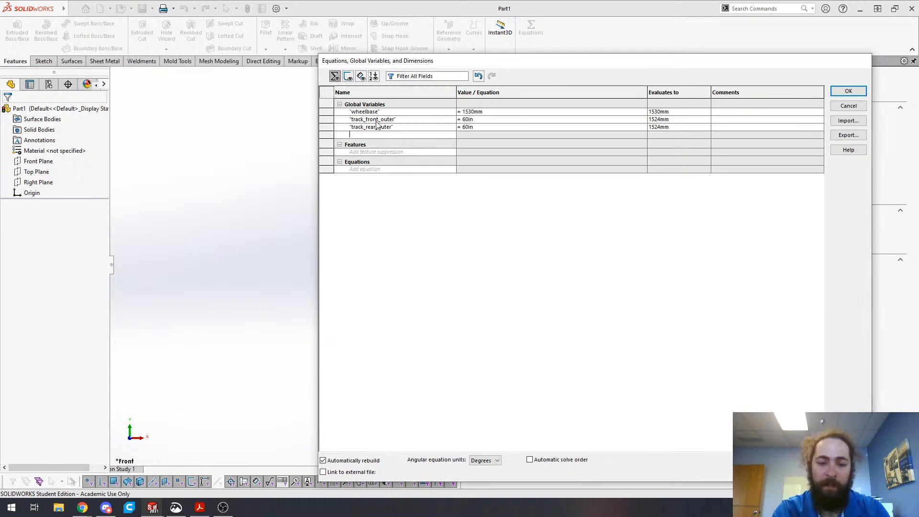
- Add a global variable cg_h with the value 280mm and start another named cg_b, leaving its value empty
{"action": "type", "text": "cg_h"}
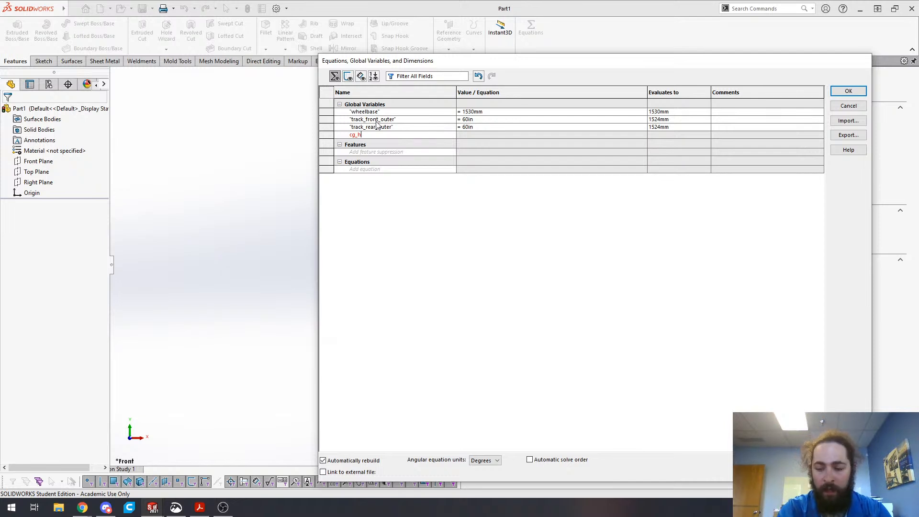
{"action": "key", "text": "Tab"}
{"action": "type", "text": "280"}
{"action": "key", "text": "Return"}
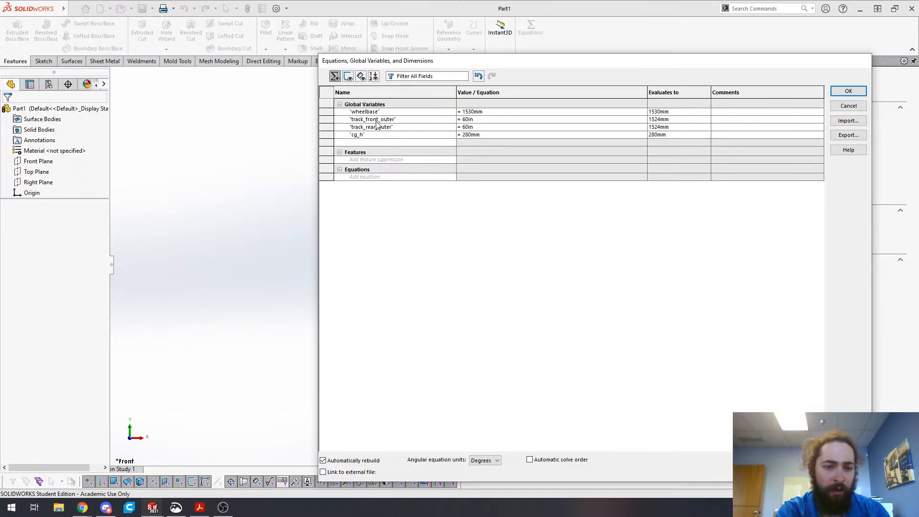
{"action": "type", "text": "cg_b_"}
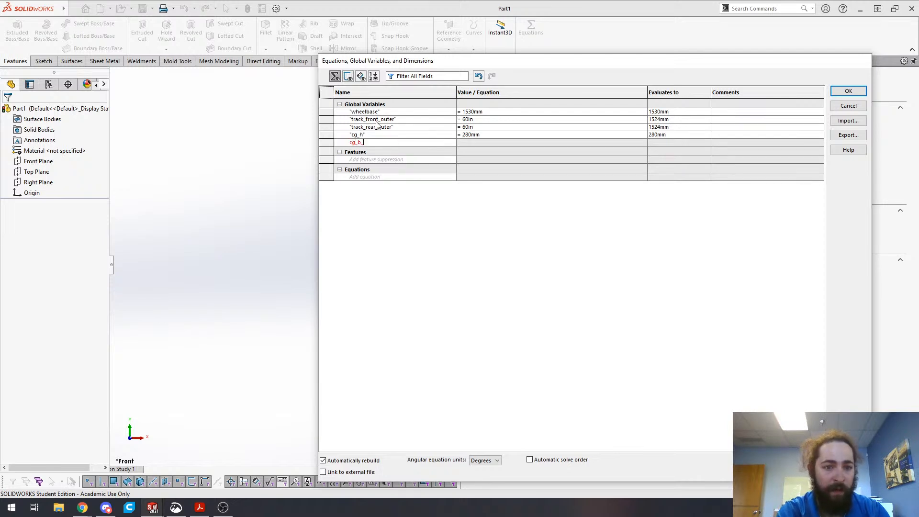
{"action": "key", "text": "Tab"}
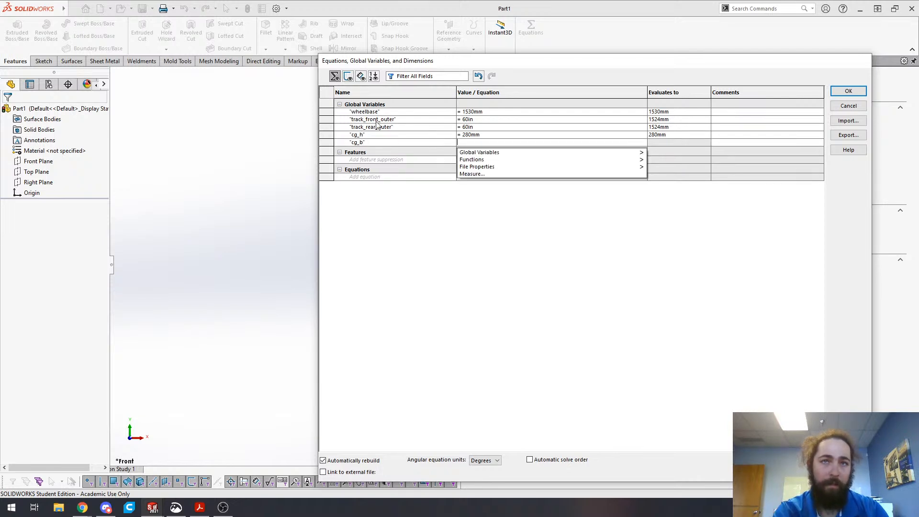
- Switch to Paint and draw two widely spaced circles side by side, each about 115 px across, as the car's wheels
{"action": "key", "text": "super"}
{"action": "type", "text": "paint"}
{"action": "key", "text": "Return"}
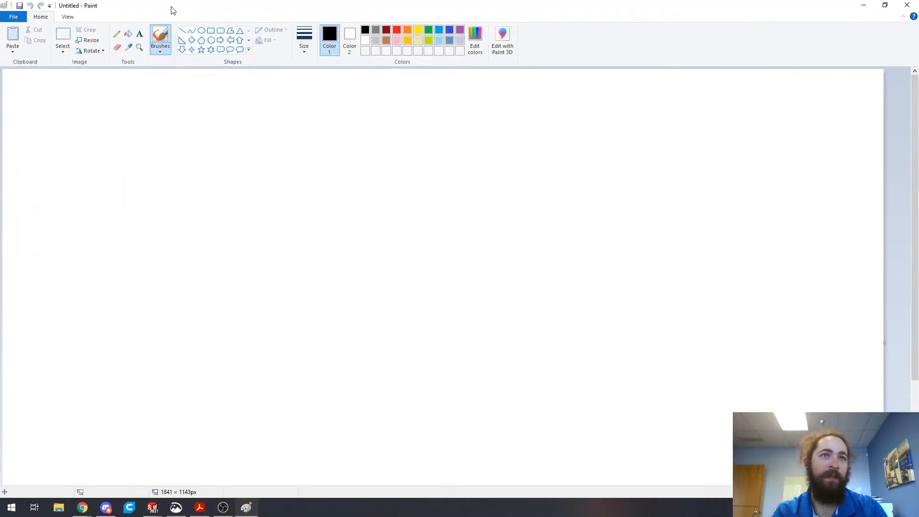
{"action": "left_click", "coordinate": [202, 30]}
{"action": "mouse_move", "coordinate": [244, 216]}
{"action": "left_mouse_down"}
{"action": "mouse_move", "coordinate": [297, 250]}
{"action": "mouse_move", "coordinate": [304, 270]}
{"action": "left_mouse_up"}
{"action": "left_click_drag", "start_coordinate": [588, 217], "coordinate": [644, 272]}
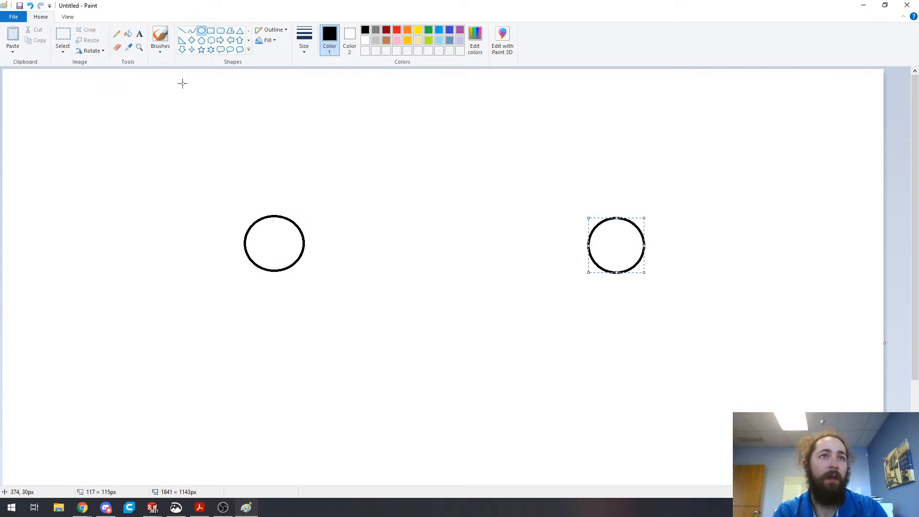
{"action": "left_click", "coordinate": [182, 31]}
{"action": "mouse_move", "coordinate": [224, 277]}
{"action": "left_mouse_down"}
{"action": "mouse_move", "coordinate": [538, 263]}
{"action": "mouse_move", "coordinate": [819, 272]}
{"action": "mouse_move", "coordinate": [697, 293]}
{"action": "mouse_move", "coordinate": [654, 281]}
{"action": "mouse_move", "coordinate": [355, 286]}
{"action": "left_mouse_up"}
{"action": "key", "text": "ctrl+z"}
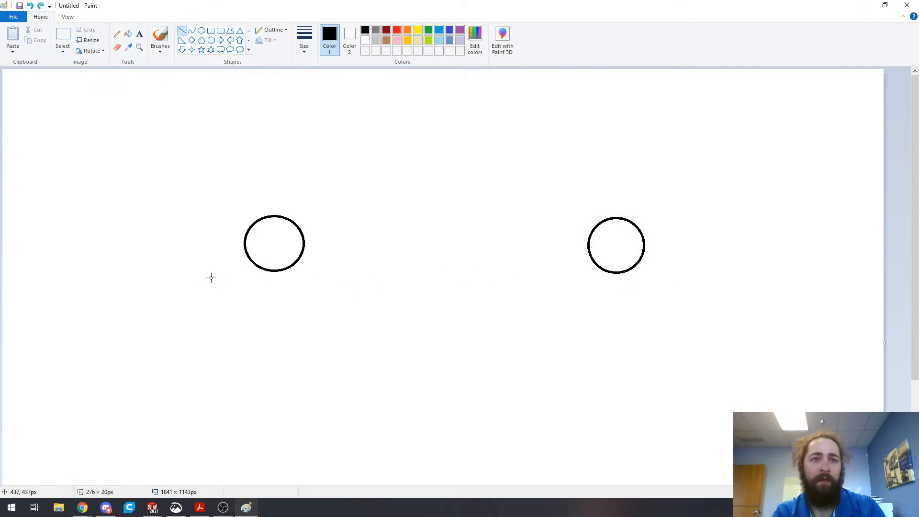
- Draw a ground line joining the undersides of both wheels and a near-vertical line about 174 px tall rising from it, nearer the right wheel
{"action": "left_click_drag", "start_coordinate": [272, 274], "coordinate": [617, 273]}
{"action": "left_click_drag", "start_coordinate": [490, 190], "coordinate": [491, 273]}
{"action": "left_click_drag", "start_coordinate": [487, 273], "coordinate": [488, 272]}
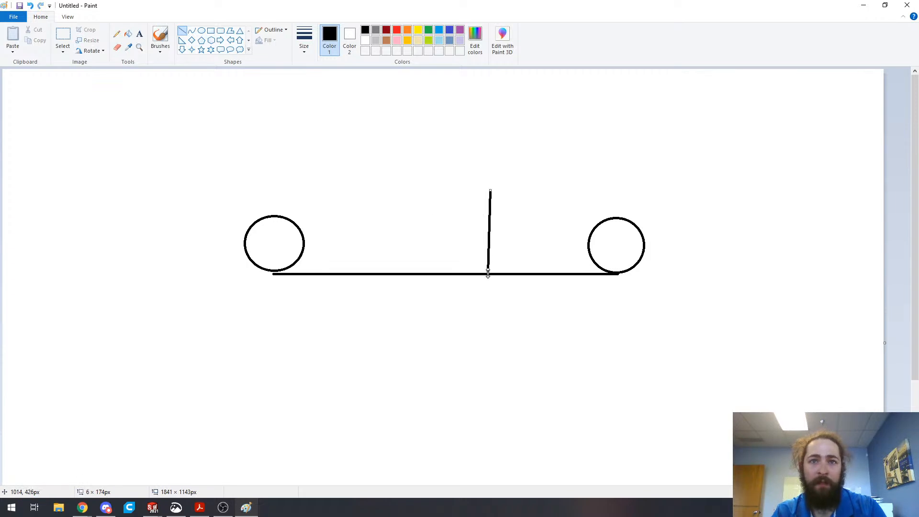
{"action": "left_click", "coordinate": [510, 301]}
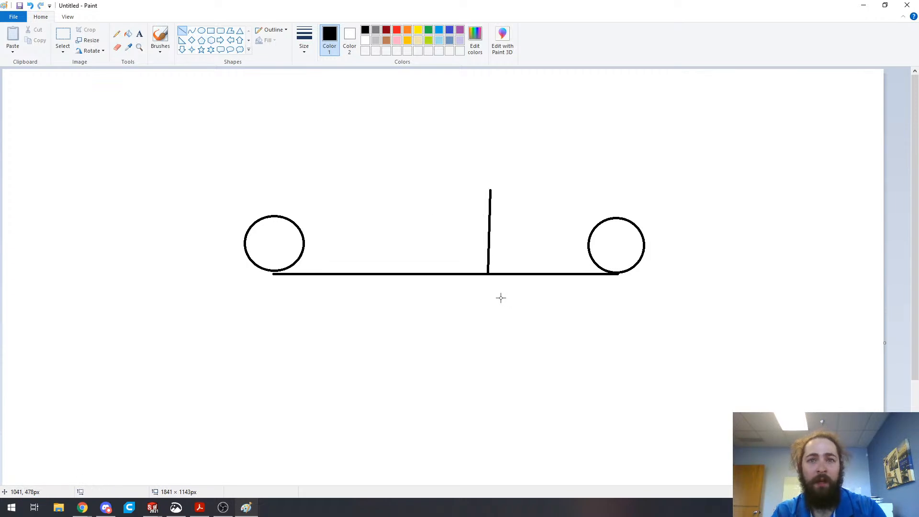
- With the brush, sketch a dimension labelled b from the vertical line to the right wheel and label the line's upper end CG
{"action": "left_click", "coordinate": [160, 37]}
{"action": "mouse_move", "coordinate": [491, 277]}
{"action": "left_mouse_down"}
{"action": "mouse_move", "coordinate": [490, 289]}
{"action": "mouse_move", "coordinate": [568, 285]}
{"action": "mouse_move", "coordinate": [573, 299]}
{"action": "mouse_move", "coordinate": [607, 287]}
{"action": "left_mouse_up"}
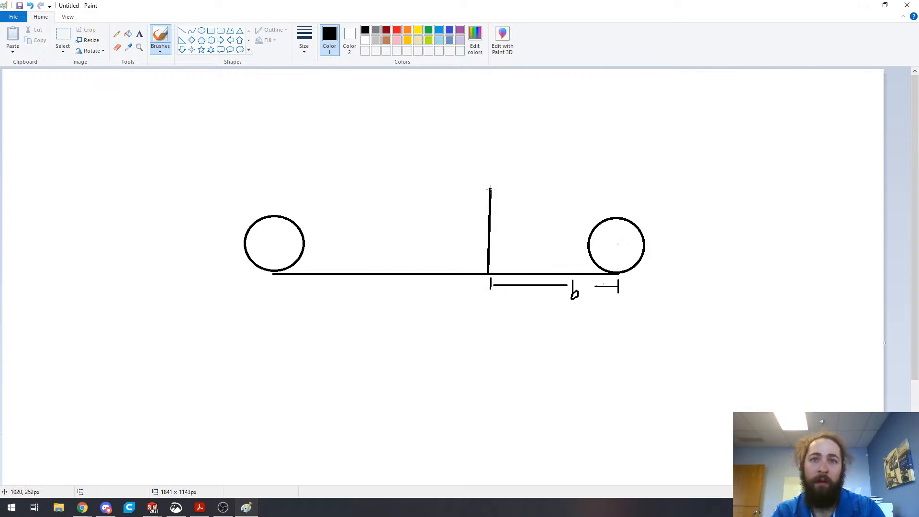
{"action": "mouse_move", "coordinate": [513, 178]}
{"action": "left_mouse_down"}
{"action": "mouse_move", "coordinate": [510, 187]}
{"action": "mouse_move", "coordinate": [521, 187]}
{"action": "left_mouse_up"}
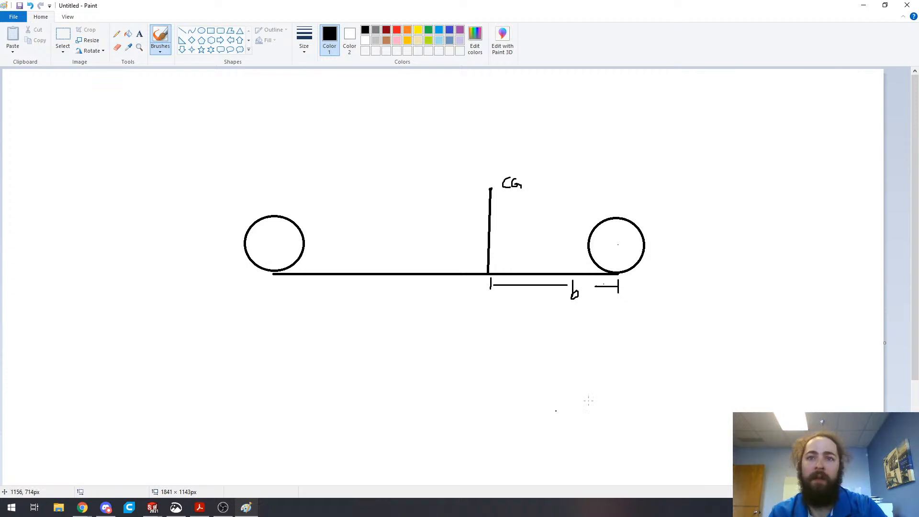
- Sketch a dimension labelled a beneath the ground line, from the left wheel to the vertical CG line, undoing the overlong stroke
{"action": "mouse_move", "coordinate": [274, 286]}
{"action": "left_mouse_down"}
{"action": "mouse_move", "coordinate": [273, 297]}
{"action": "mouse_move", "coordinate": [368, 300]}
{"action": "left_mouse_up"}
{"action": "left_click_drag", "start_coordinate": [373, 292], "coordinate": [512, 291]}
{"action": "key", "text": "ctrl+z"}
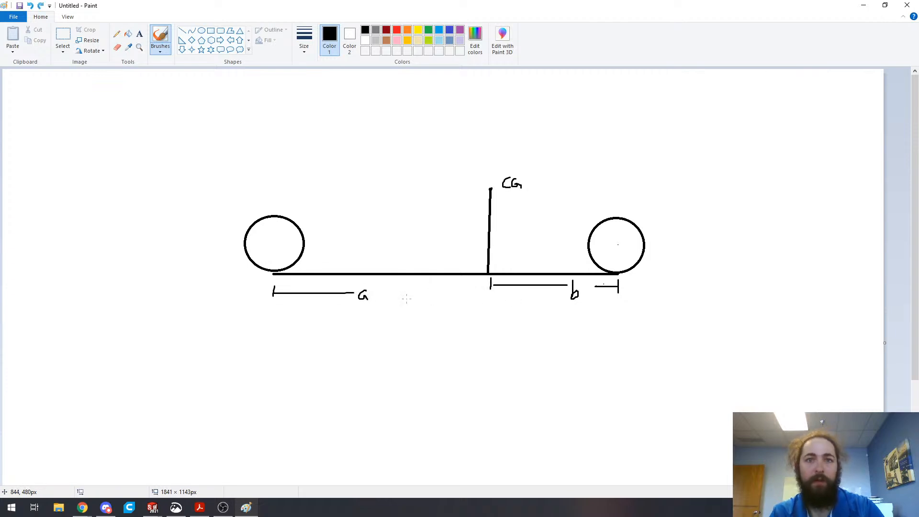
{"action": "left_click_drag", "start_coordinate": [376, 295], "coordinate": [488, 286]}
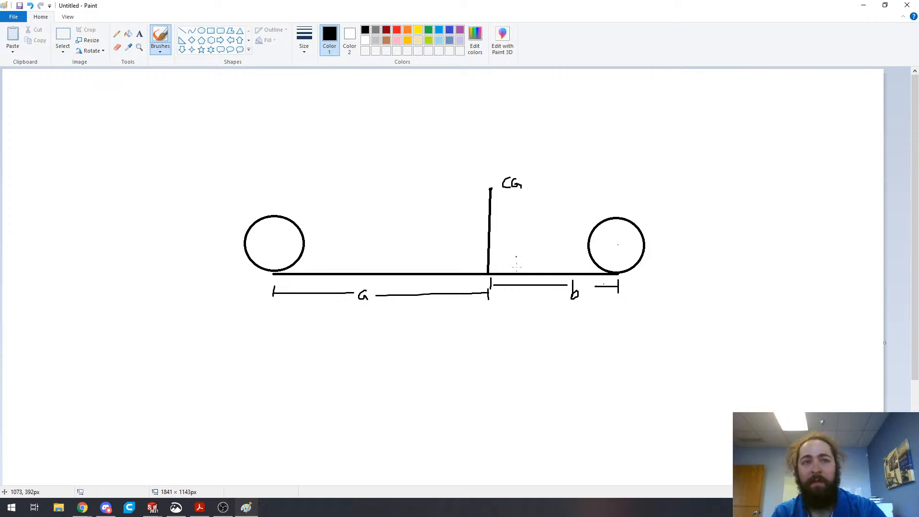
- Mark the centre of the right wheel with a dot and switch back to SOLIDWORKS
{"action": "left_click", "coordinate": [617, 244]}
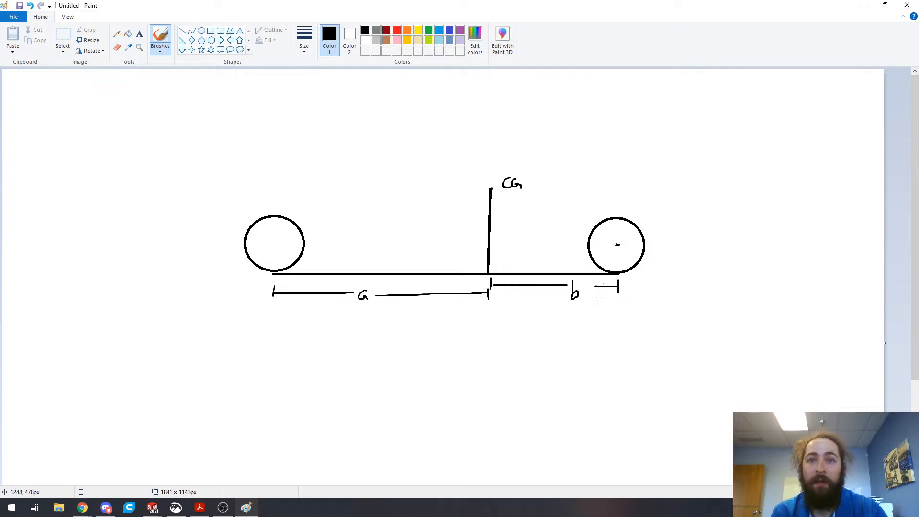
{"action": "key", "text": "alt+Tab"}
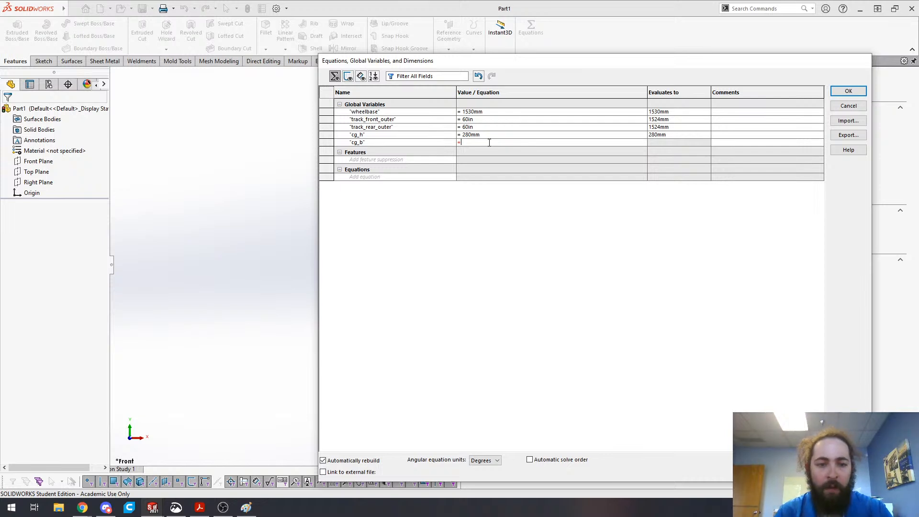
- Set the global variable cg_b to "wheelbase" / 2
{"action": "type", "text": "\""}
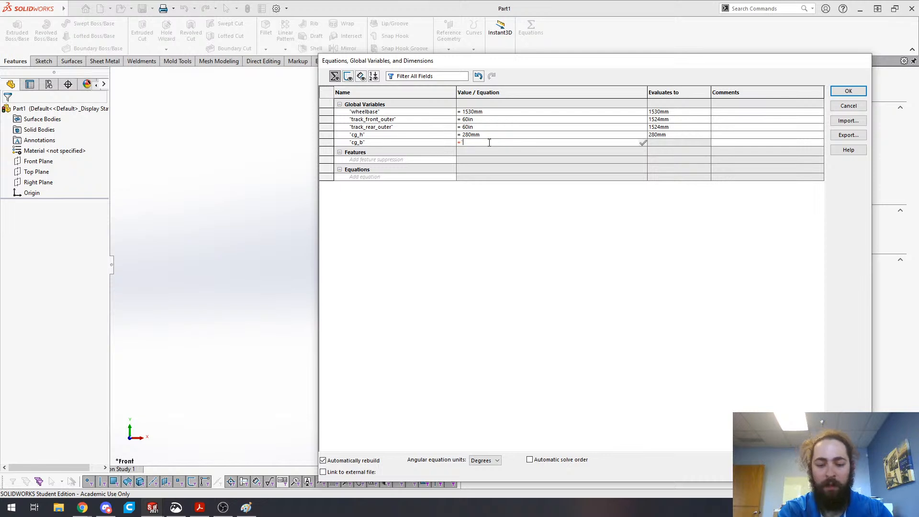
{"action": "type", "text": "wheelbas"}
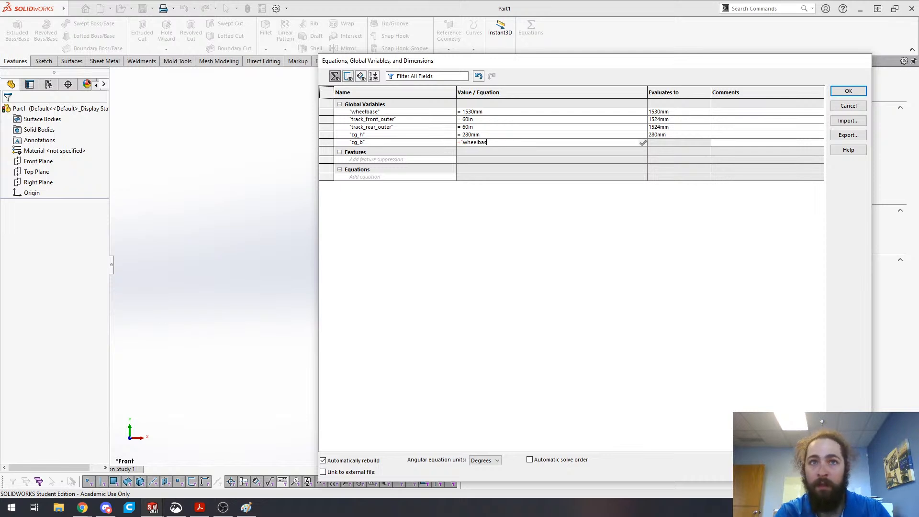
{"action": "type", "text": "e\" / 2"}
{"action": "key", "text": "Return"}
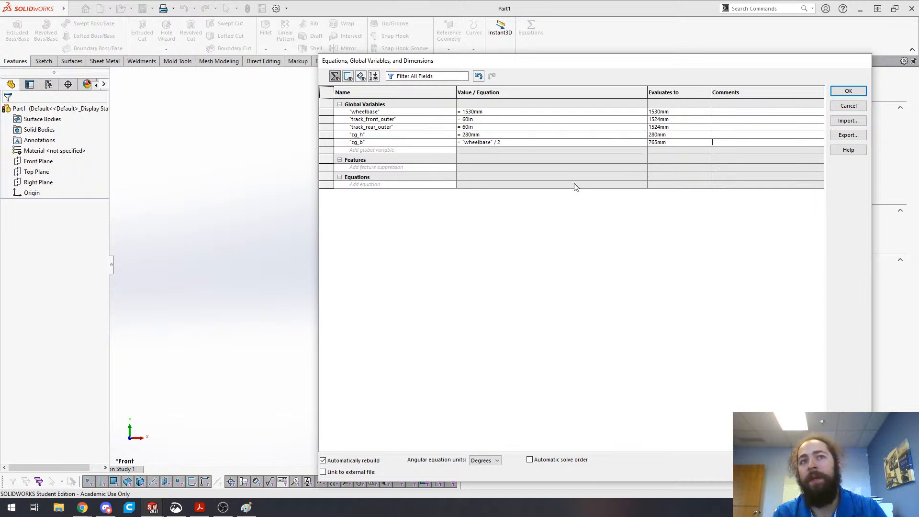
- Replace the equation of the global variable cg_b with the fixed value 780mm
{"action": "left_click", "coordinate": [484, 143]}
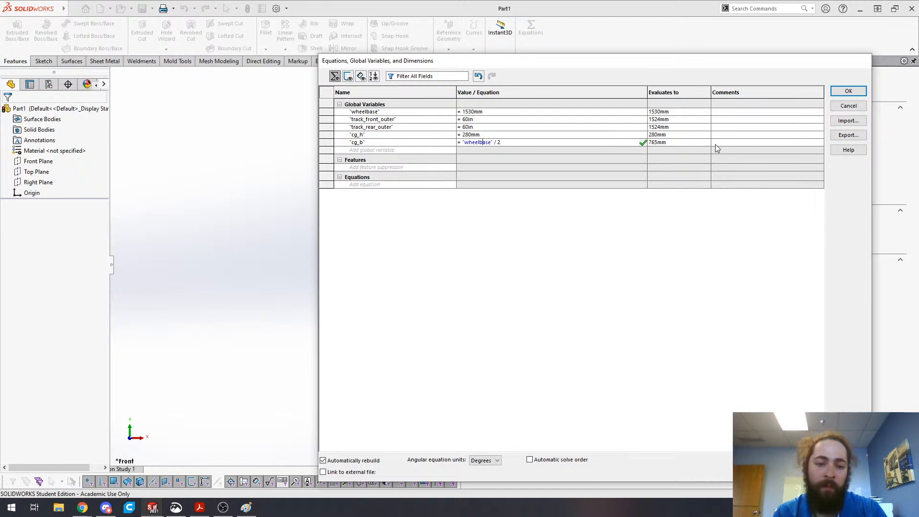
{"action": "left_click", "coordinate": [519, 144]}
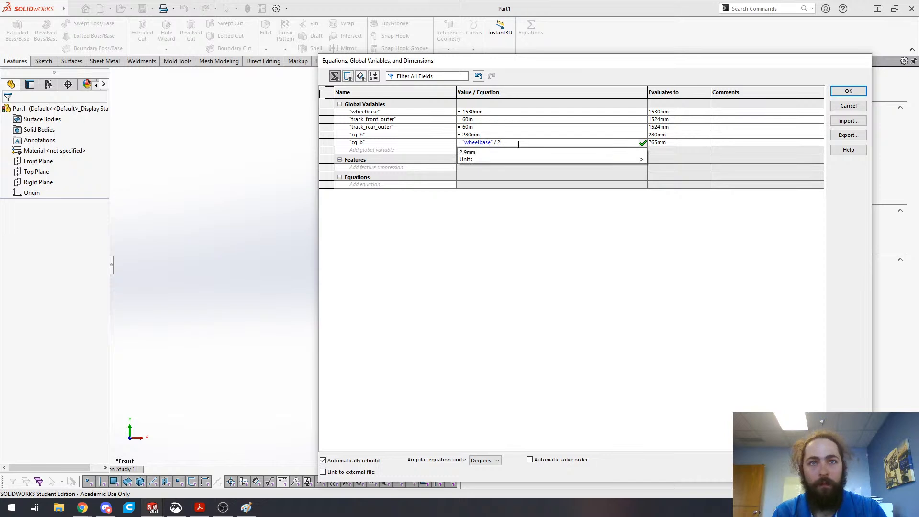
{"action": "left_click_drag", "start_coordinate": [518, 144], "coordinate": [462, 143]}
{"action": "key", "text": "BackSpace"}
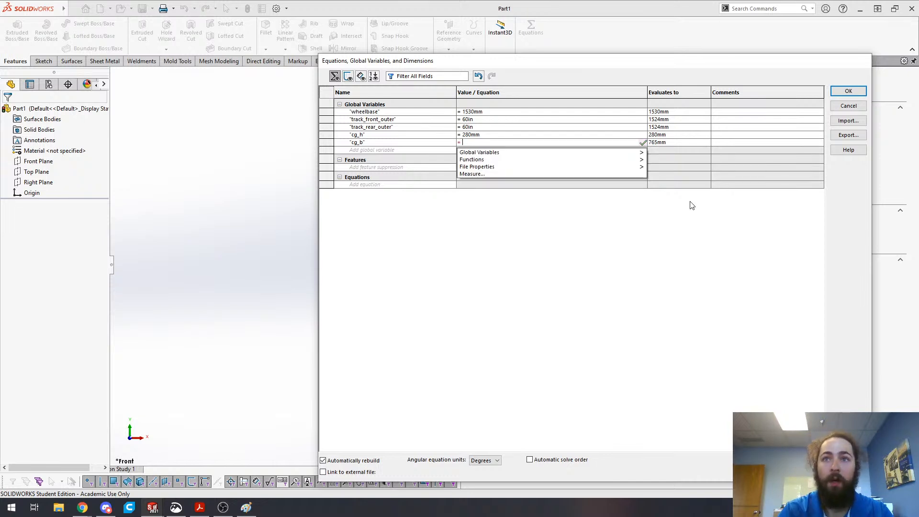
{"action": "type", "text": "780"}
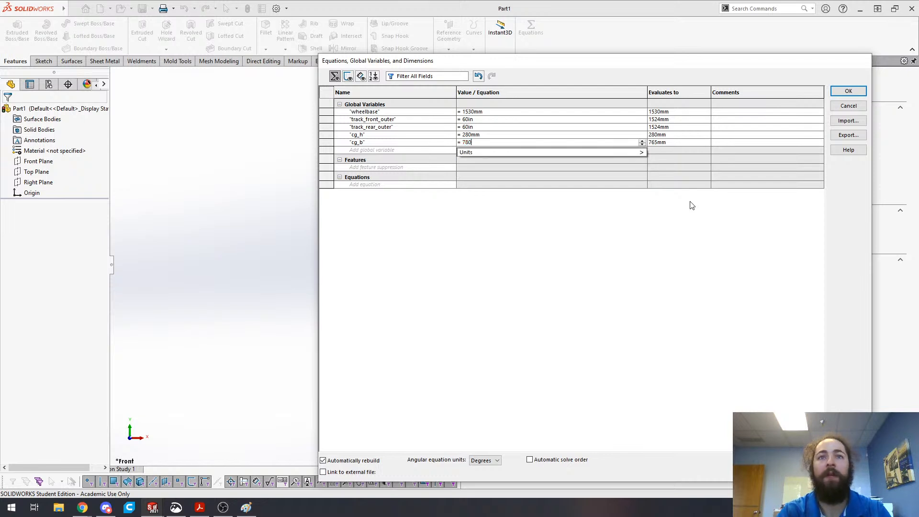
{"action": "key", "text": "Tab"}
{"action": "left_click", "coordinate": [488, 142]}
{"action": "type", "text": "mm"}
{"action": "key", "text": "Return"}
- Add a global variable named chassis_ride_height with the value 50mm
{"action": "left_click", "coordinate": [394, 149]}
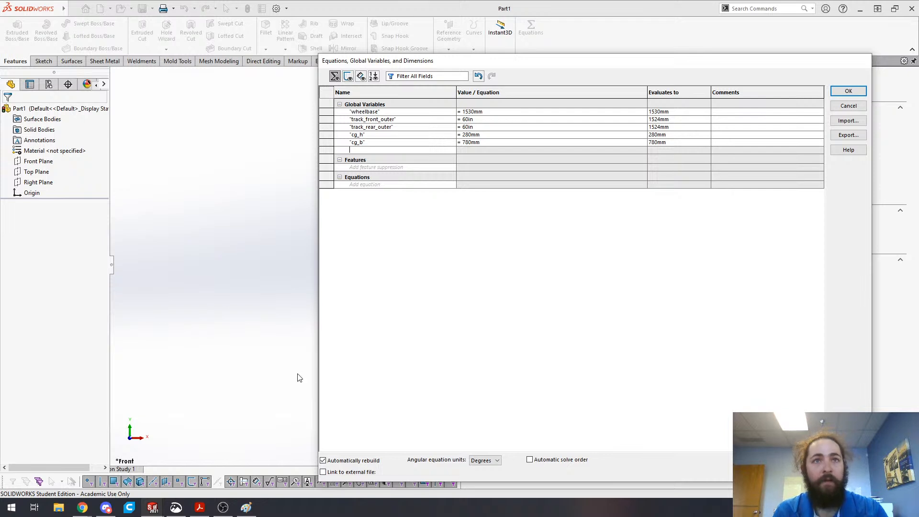
{"action": "type", "text": "chass"}
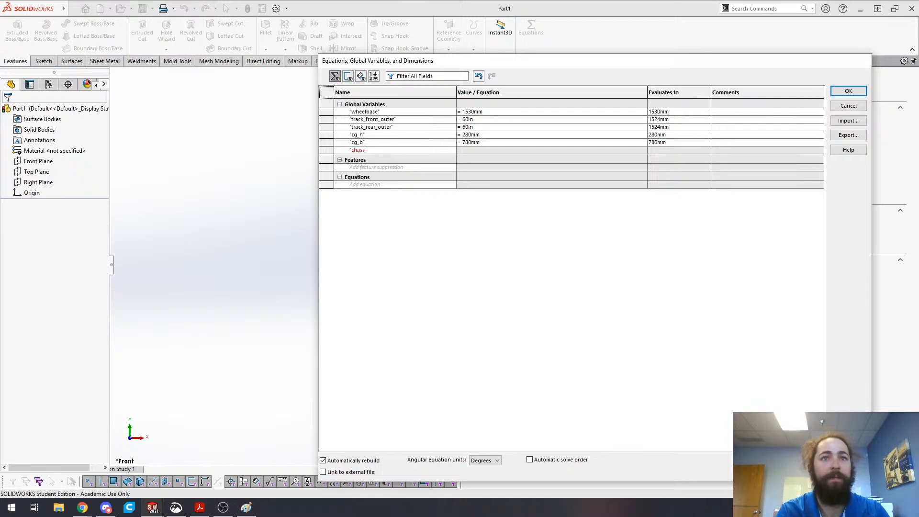
{"action": "type", "text": "is_ride_height"}
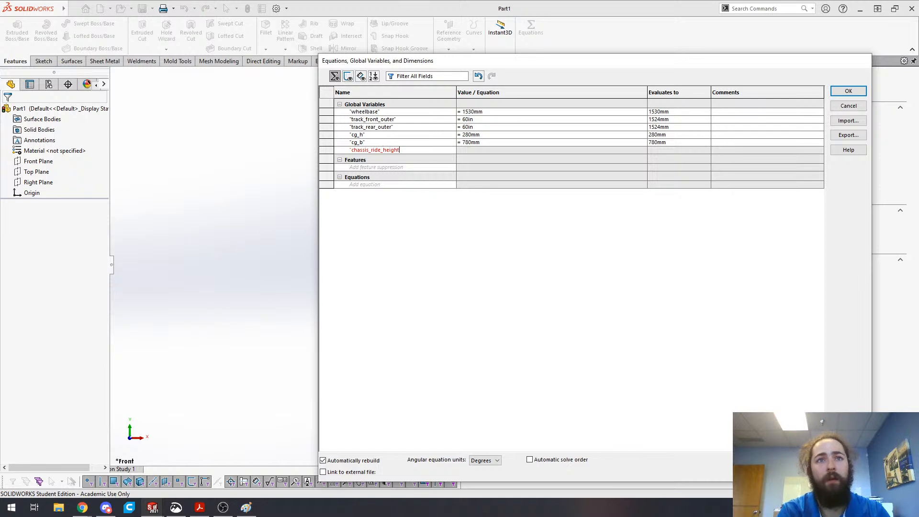
{"action": "key", "text": "Tab"}
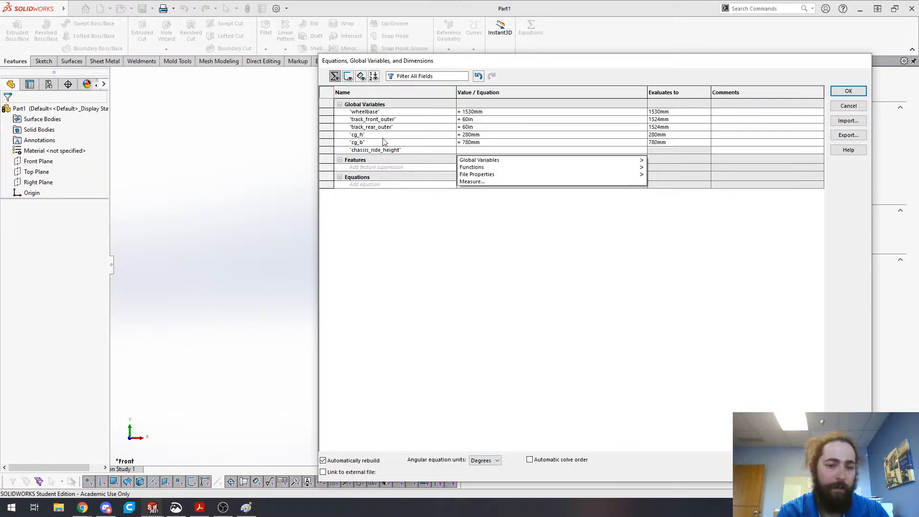
{"action": "type", "text": "50mm"}
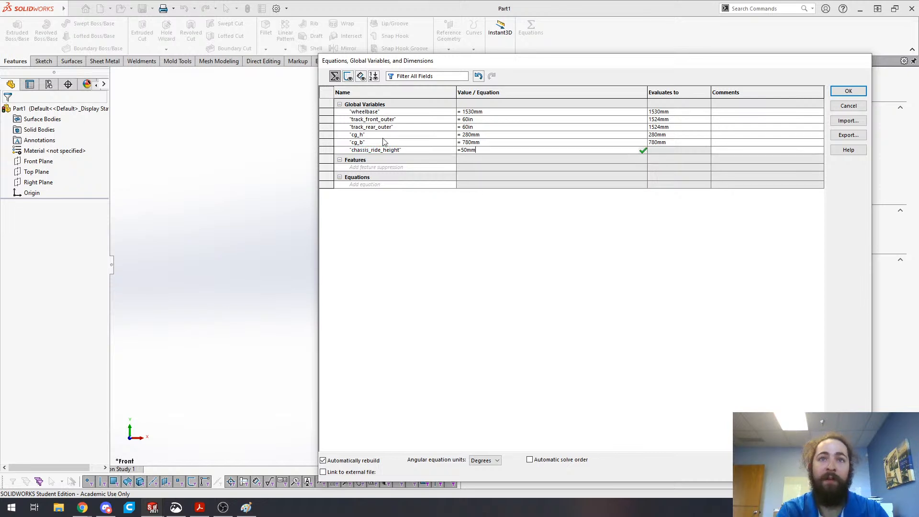
{"action": "key", "text": "Tab"}
{"action": "key", "text": "Tab"}
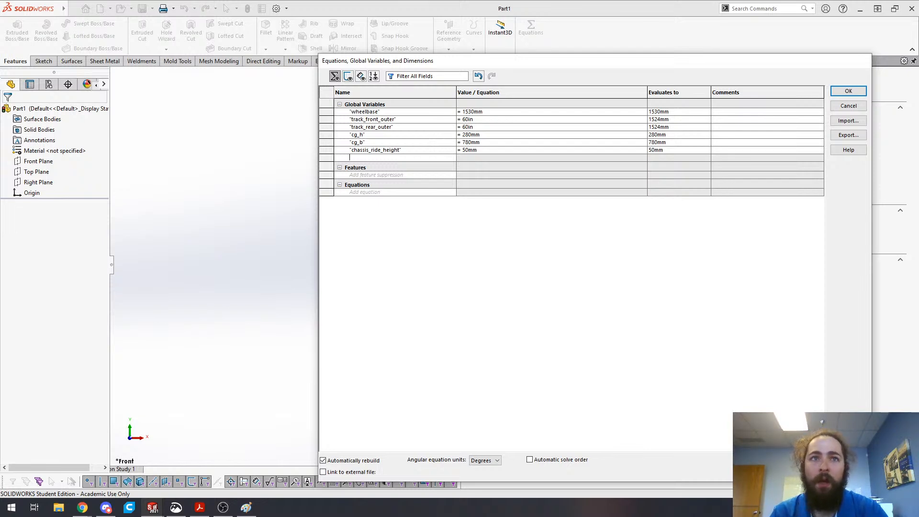
{"action": "left_click", "coordinate": [499, 143]}
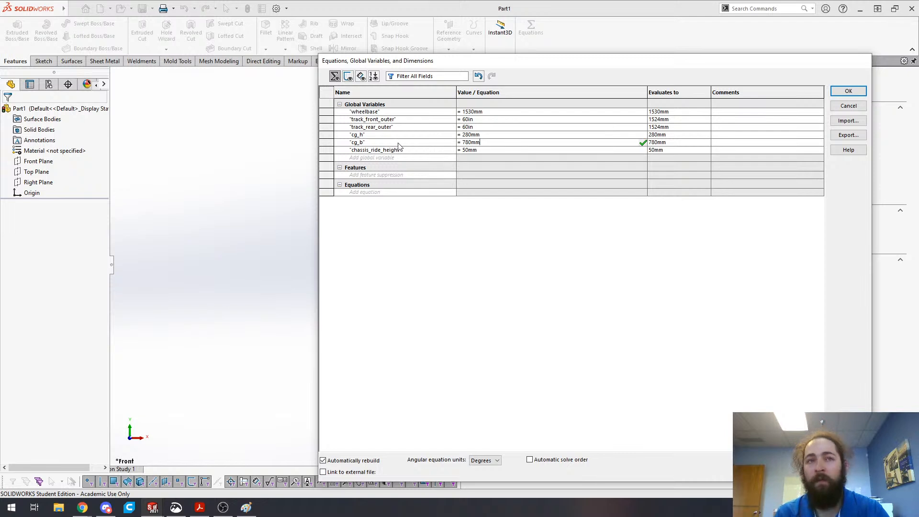
{"action": "left_click", "coordinate": [475, 144]}
{"action": "left_click", "coordinate": [477, 150]}
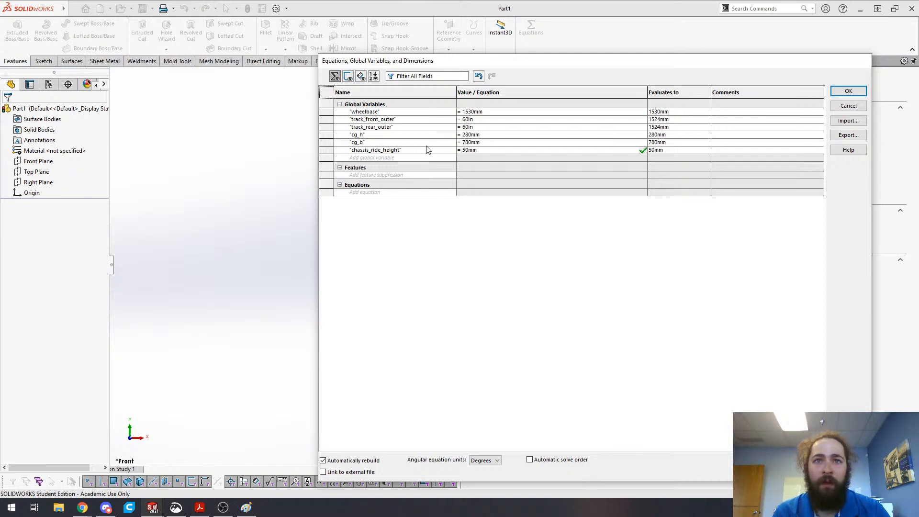
{"action": "left_click_drag", "start_coordinate": [493, 150], "coordinate": [442, 150]}
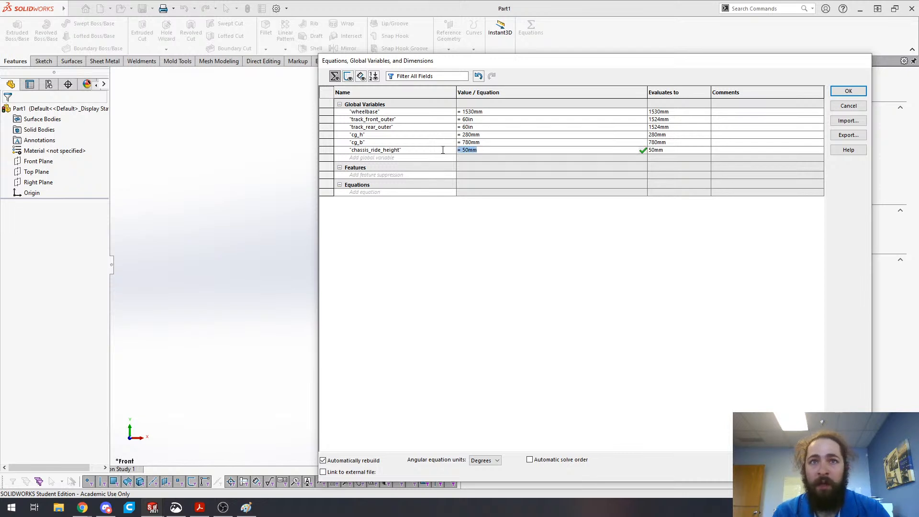
{"action": "left_click", "coordinate": [495, 151]}
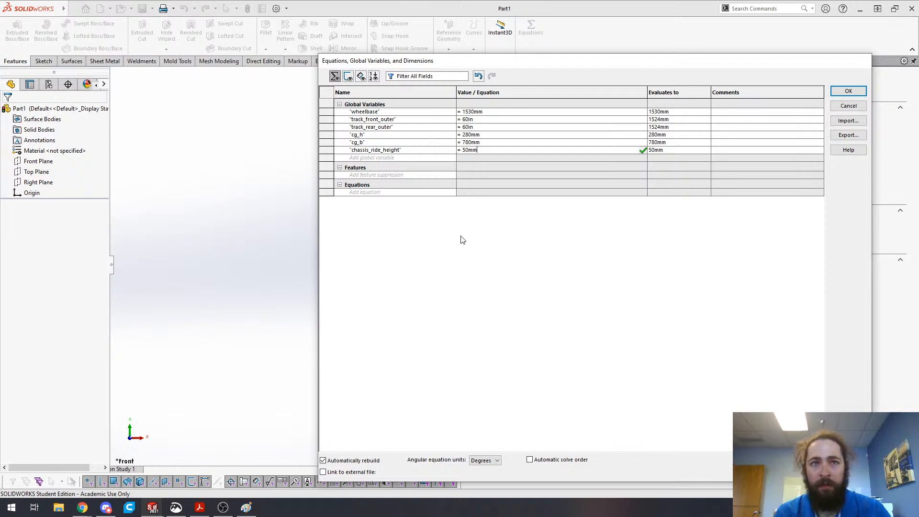
- Add a global variable named hub_offset_front with the value 20mm
{"action": "left_click", "coordinate": [406, 158]}
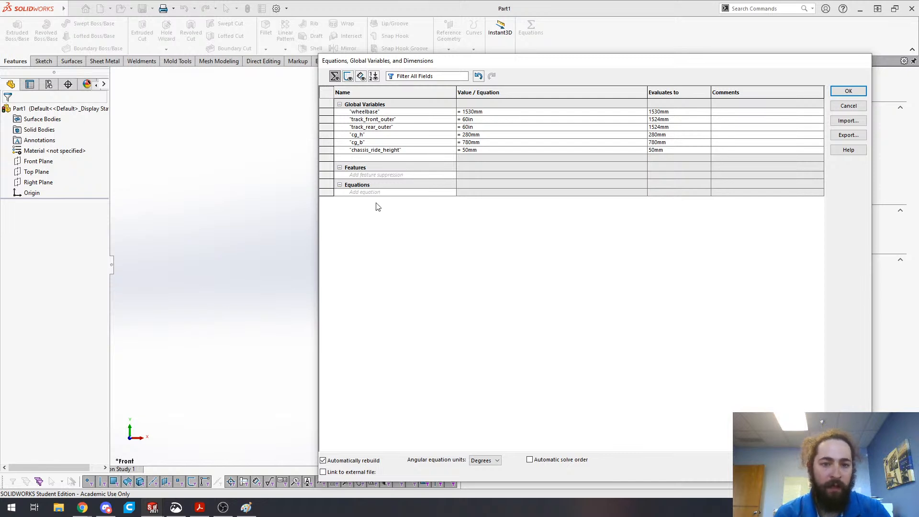
{"action": "type", "text": "hub_"}
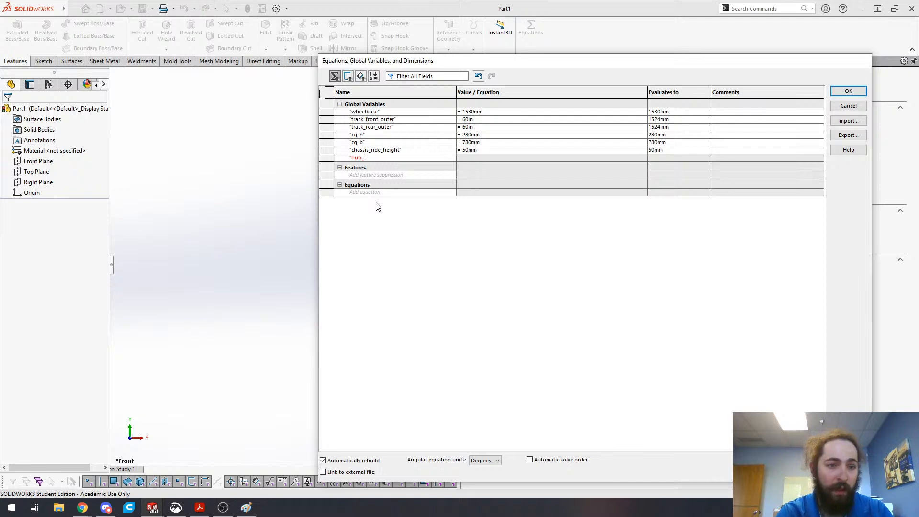
{"action": "key", "text": "BackSpace"}
{"action": "key", "text": "BackSpace"}
{"action": "key", "text": "BackSpace"}
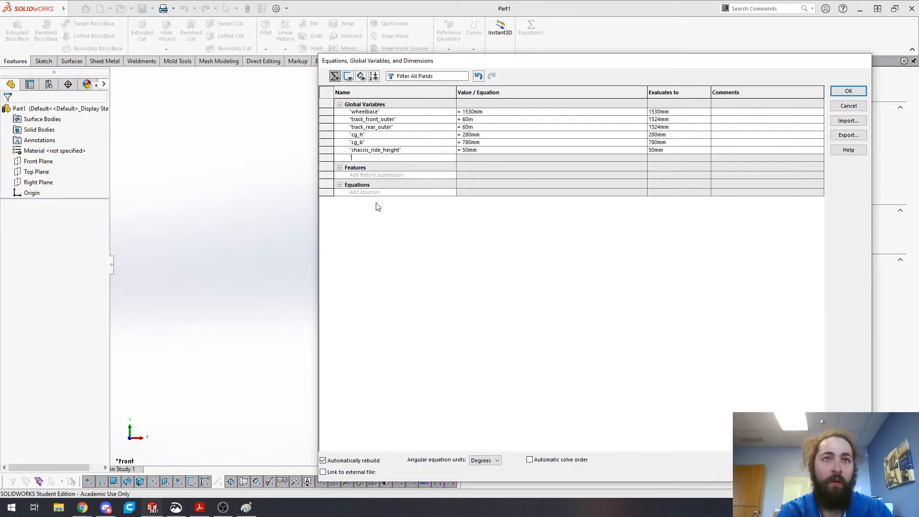
{"action": "type", "text": "hub_offset_front"}
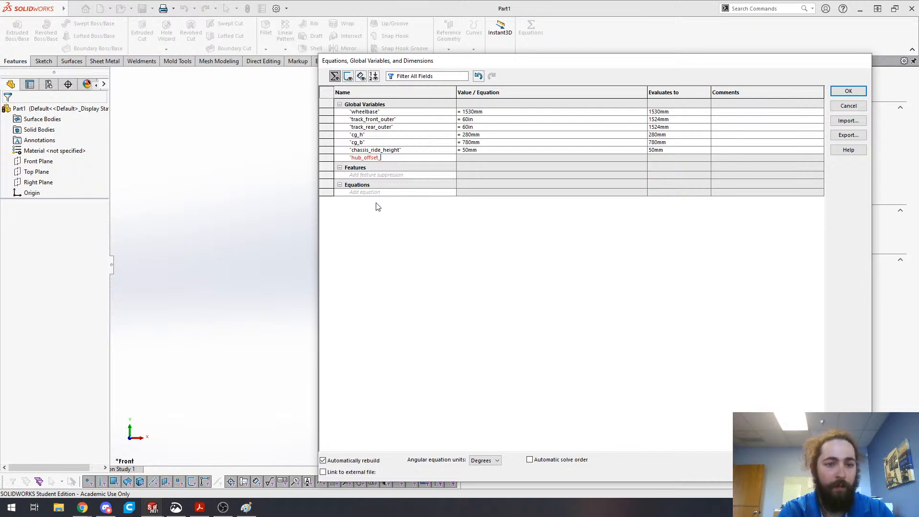
{"action": "key", "text": "Tab"}
{"action": "type", "text": "20mm"}
{"action": "key", "text": "Tab"}
{"action": "key", "text": "Tab"}
- Add a global variable named hub_offset_rear with the value 20mm
{"action": "type", "text": "hub_offset_rear"}
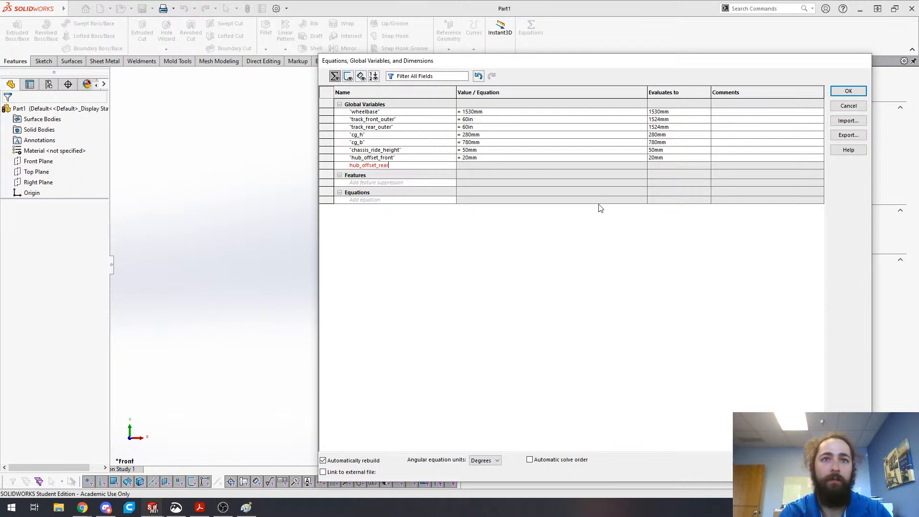
{"action": "key", "text": "Tab"}
{"action": "type", "text": "20mm"}
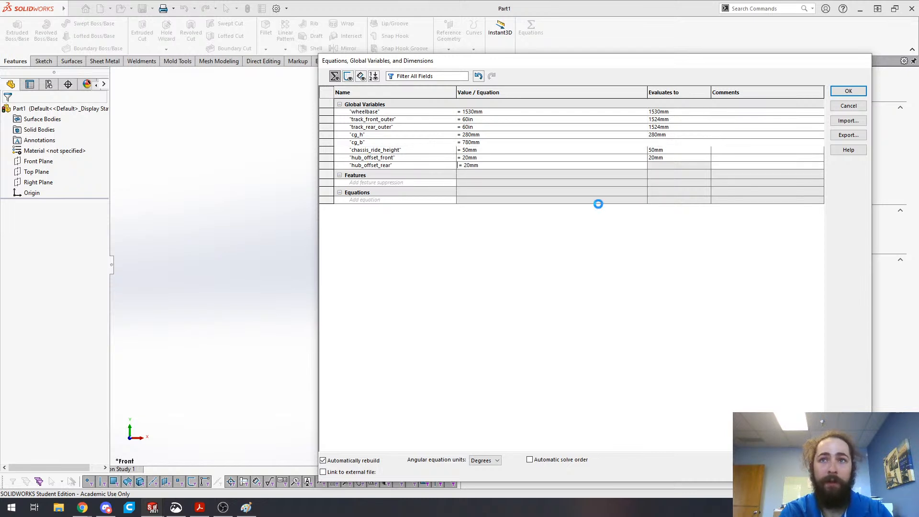
{"action": "key", "text": "Return"}
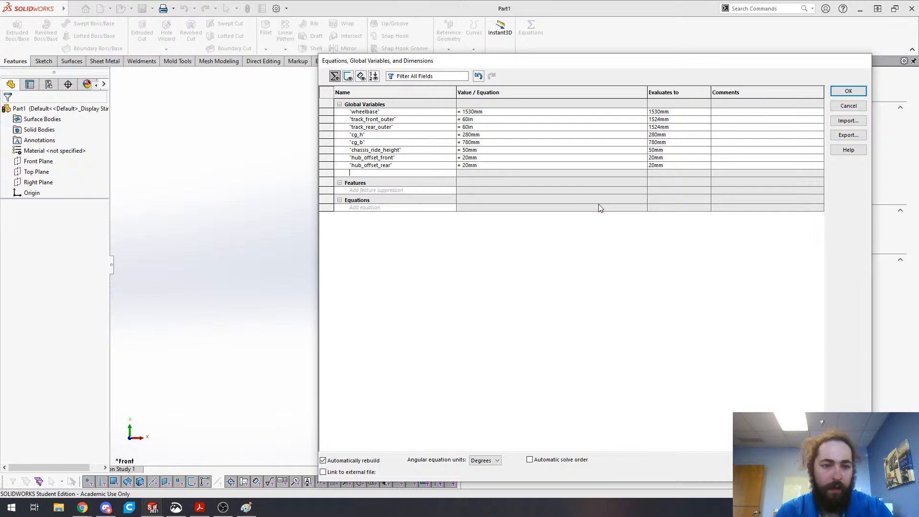
- Add a global variable named tire_radius_front with the value 9in
{"action": "type", "text": "tire_radius"}
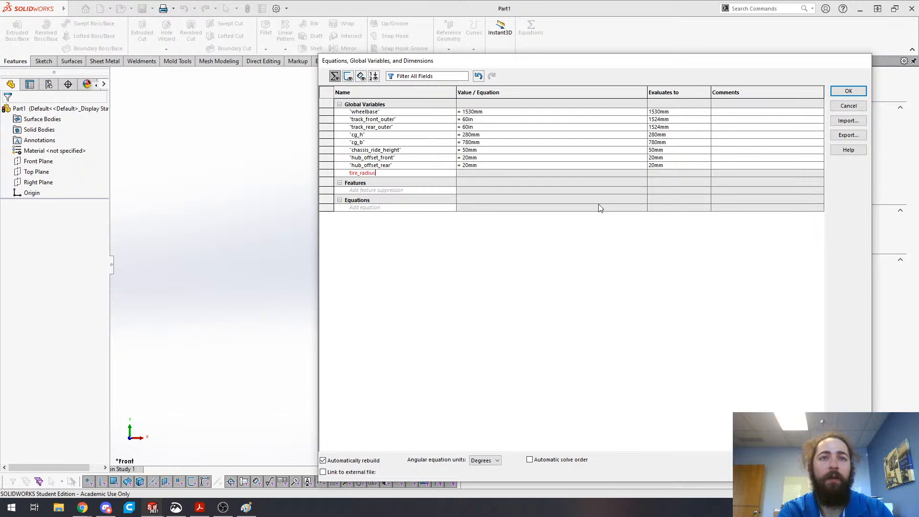
{"action": "type", "text": "_front"}
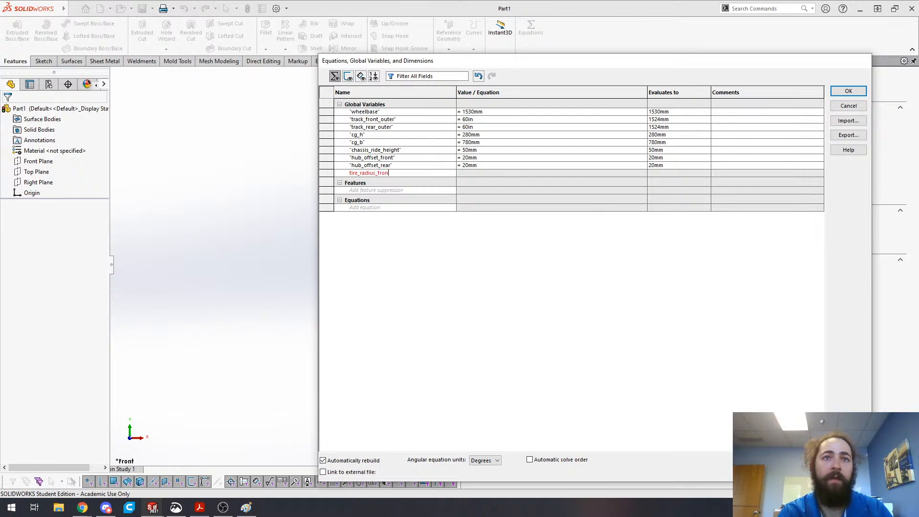
{"action": "key", "text": "Tab"}
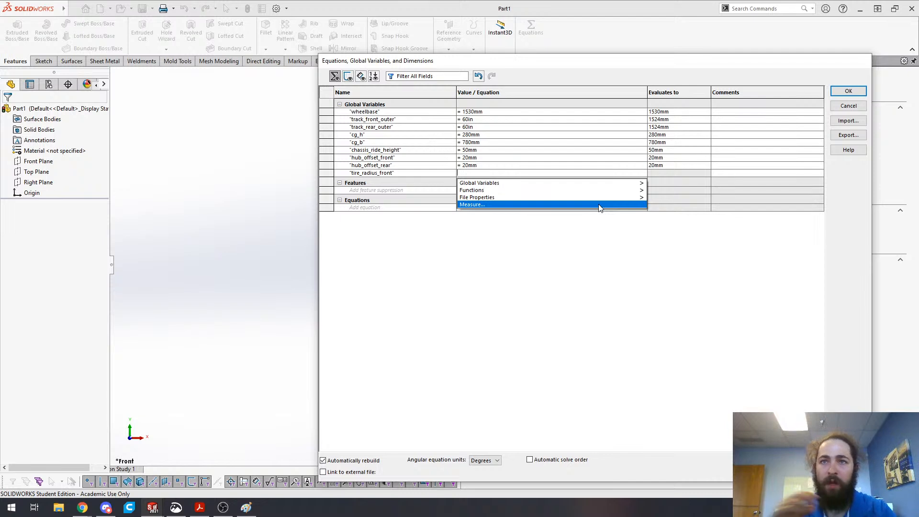
{"action": "mouse_move", "coordinate": [598, 184]}
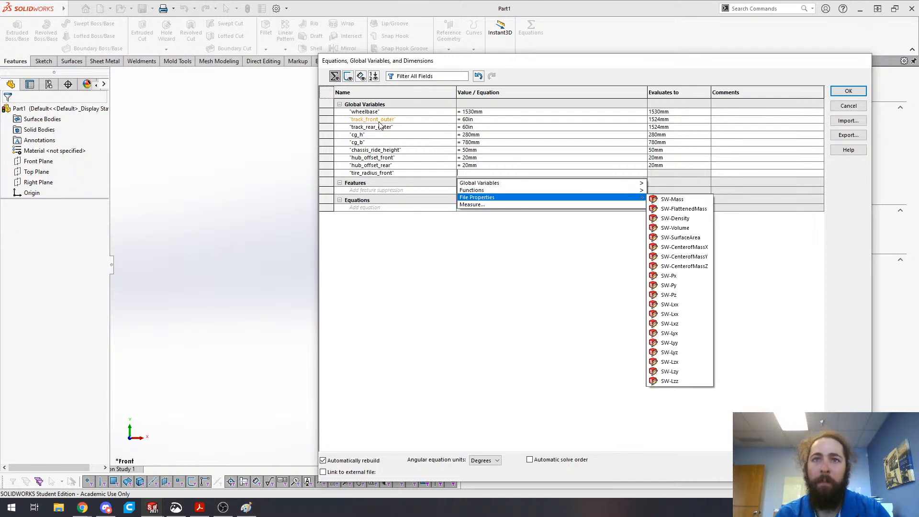
{"action": "left_click", "coordinate": [474, 173]}
{"action": "left_click", "coordinate": [475, 172]}
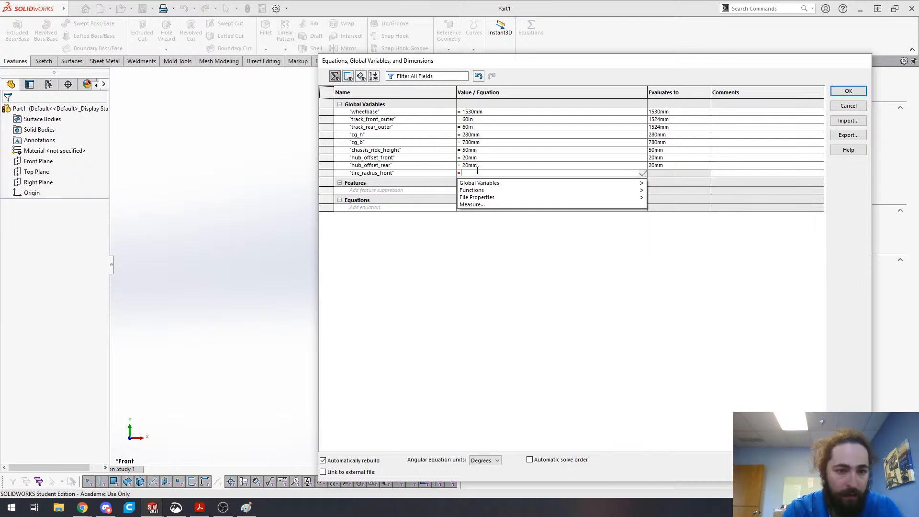
{"action": "type", "text": "9in"}
{"action": "key", "text": "Return"}
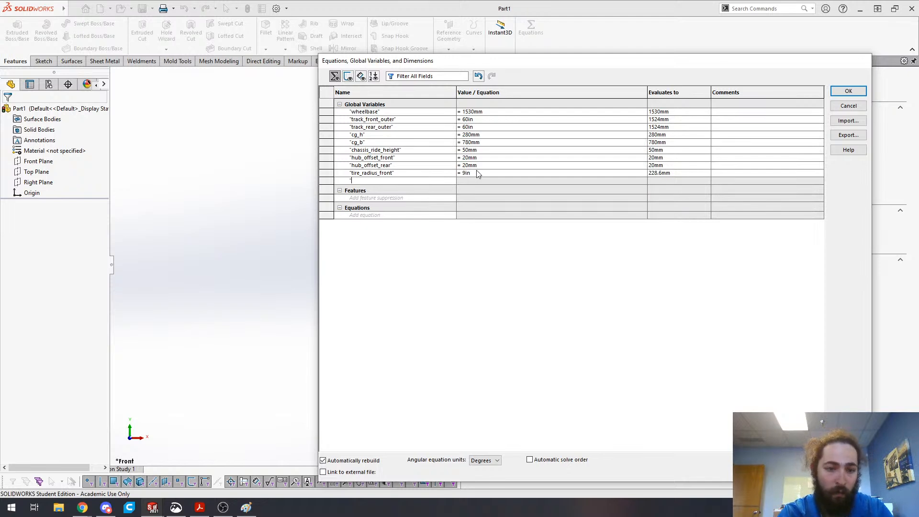
- Add a global variable for the loaded front tire radius, tire_radius_loaded_front, with the value 8.7in
{"action": "type", "text": "tir"}
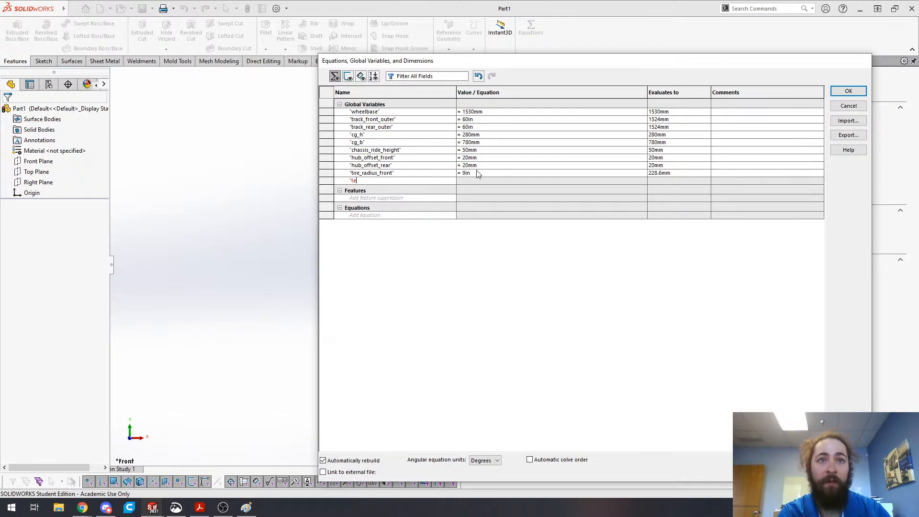
{"action": "type", "text": "e_ra"}
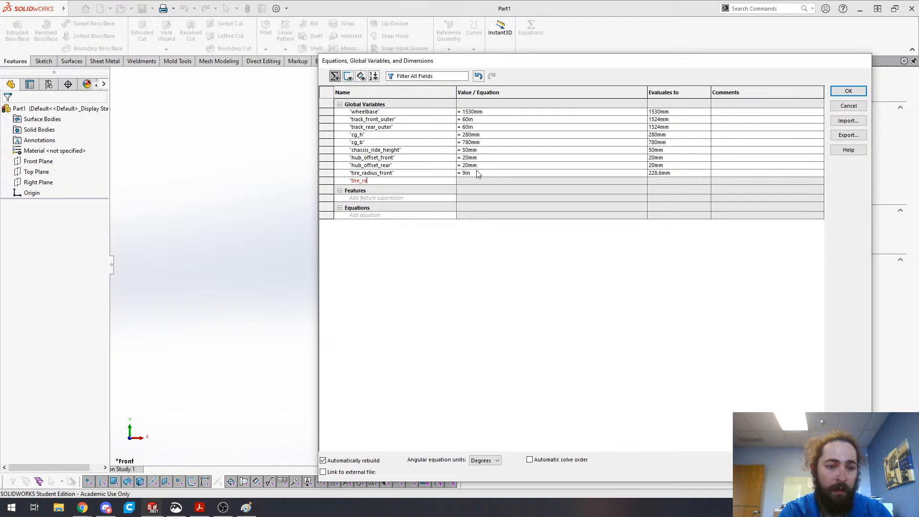
{"action": "type", "text": "duius_loadeD_fr"}
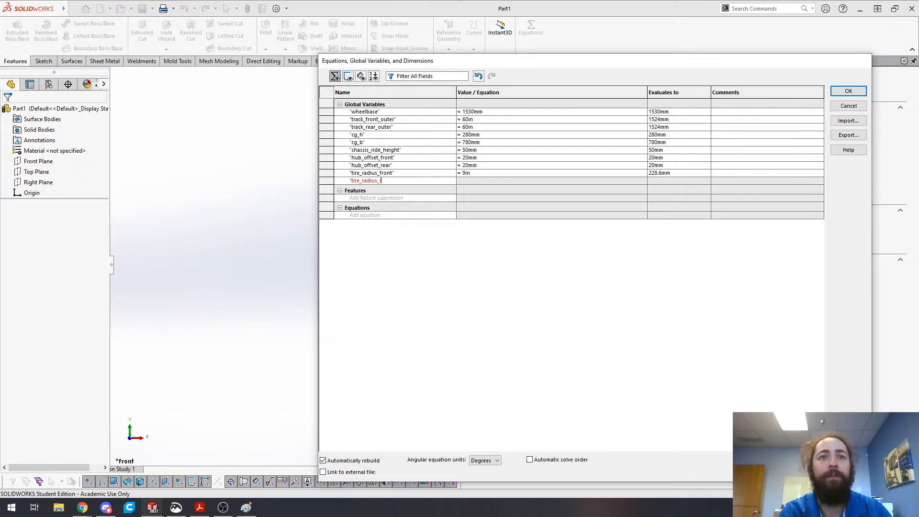
{"action": "key", "text": "BackSpace"}
{"action": "key", "text": "BackSpace"}
{"action": "key", "text": "BackSpace"}
{"action": "key", "text": "BackSpace"}
{"action": "type", "text": "d_front"}
{"action": "key", "text": "Tab"}
{"action": "type", "text": "=8.7in"}
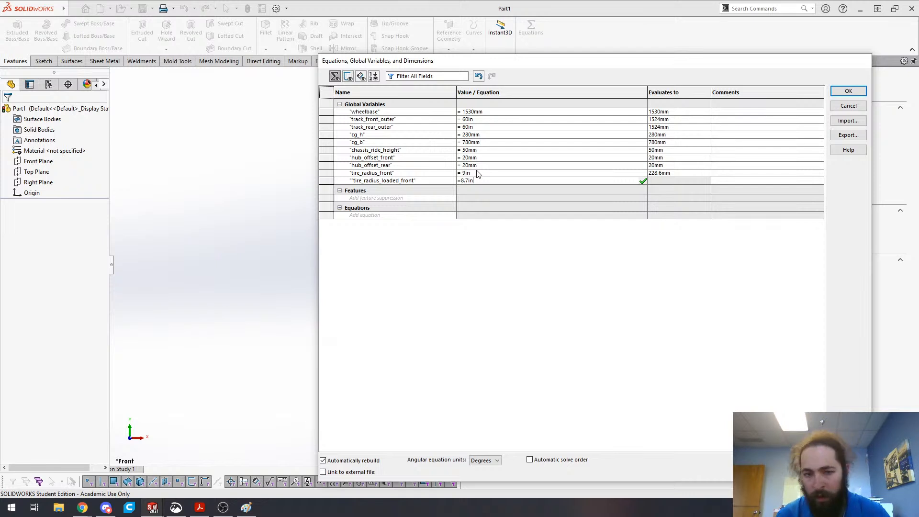
{"action": "key", "text": "Return"}
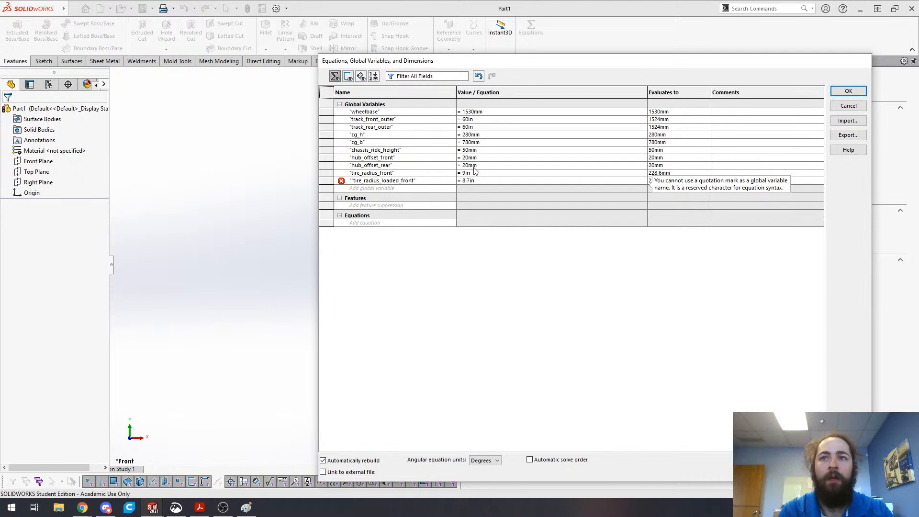
- Remove the extra quotation mark from the name of the global variable tire_radius_loaded_front
{"action": "left_click", "coordinate": [352, 179]}
{"action": "key", "text": "BackSpace"}
{"action": "key", "text": "Return"}
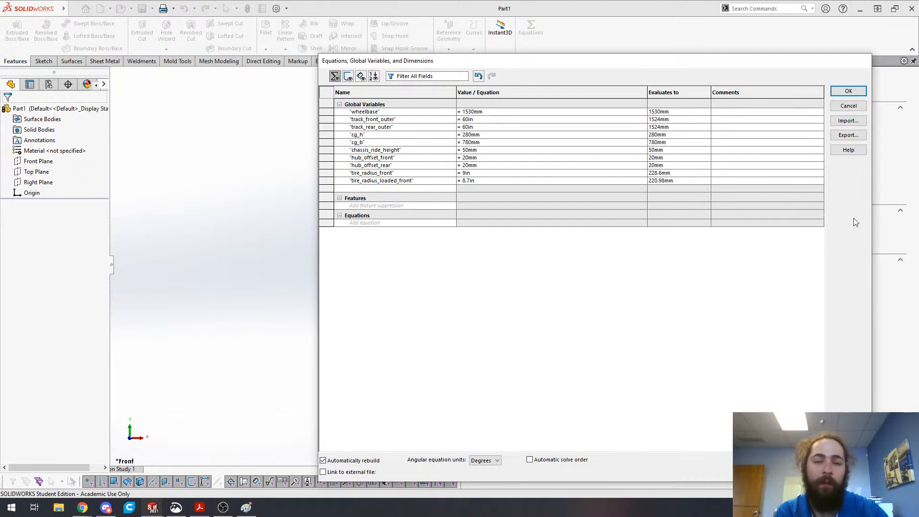
- Add a global variable named tire_radius_rear with the value 9in
{"action": "type", "text": "tire_raidius_rear"}
{"action": "key", "text": "Tab"}
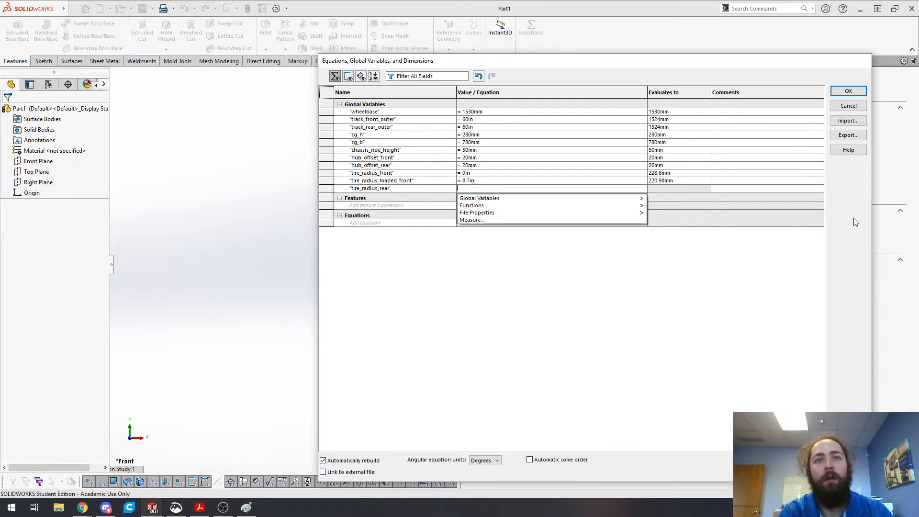
{"action": "type", "text": "9in"}
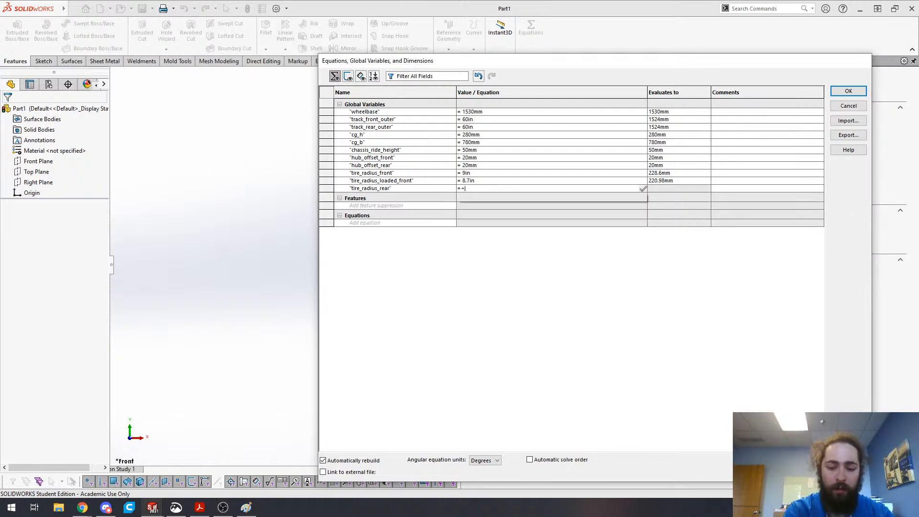
{"action": "key", "text": "Return"}
- Add a global variable named tire_radius_loaded_rear with the value 8.7in
{"action": "type", "text": "tire_radiu"}
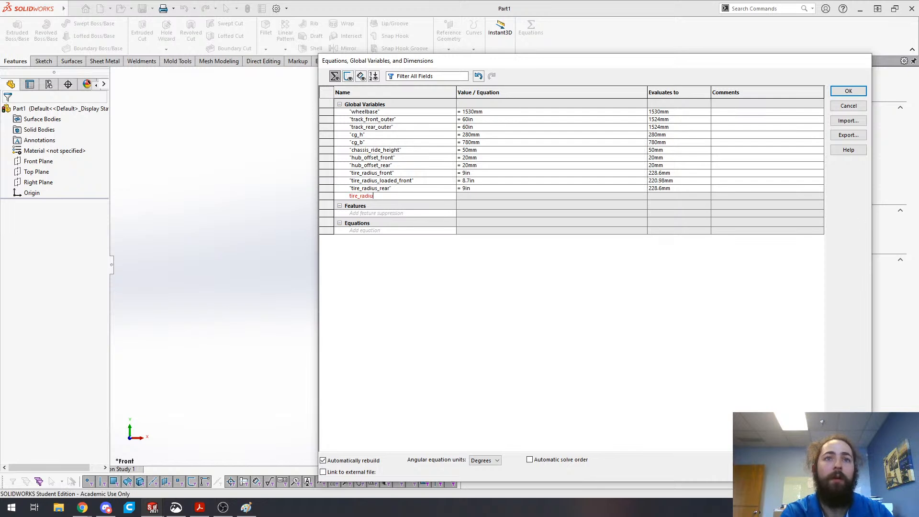
{"action": "type", "text": "s_loaded_rear"}
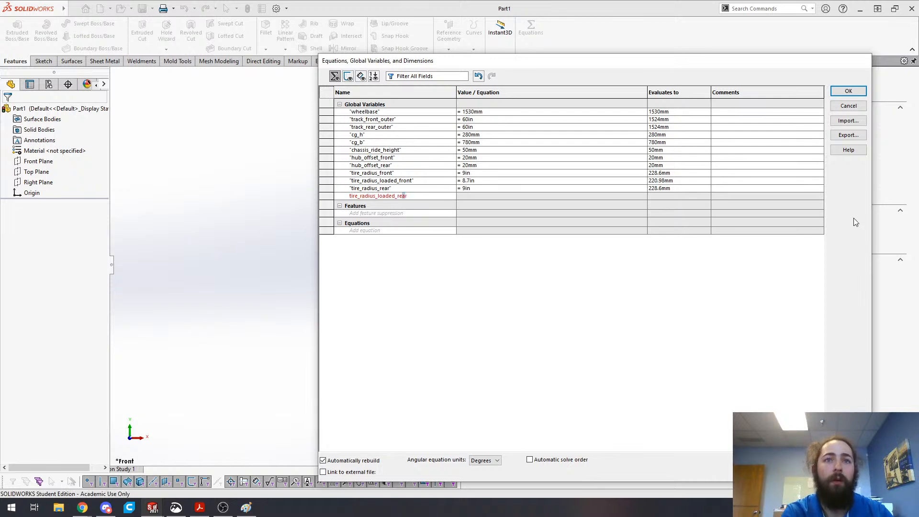
{"action": "key", "text": "Tab"}
{"action": "type", "text": "8.7in"}
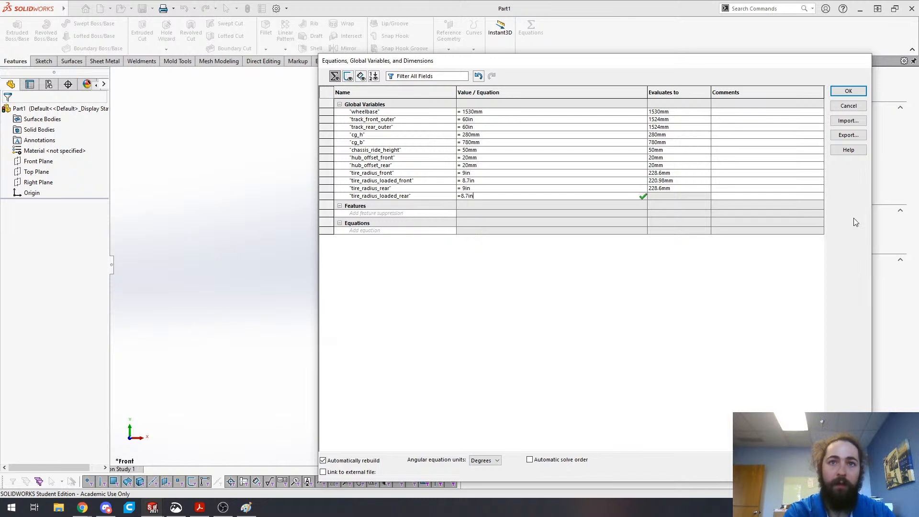
{"action": "key", "text": "Return"}
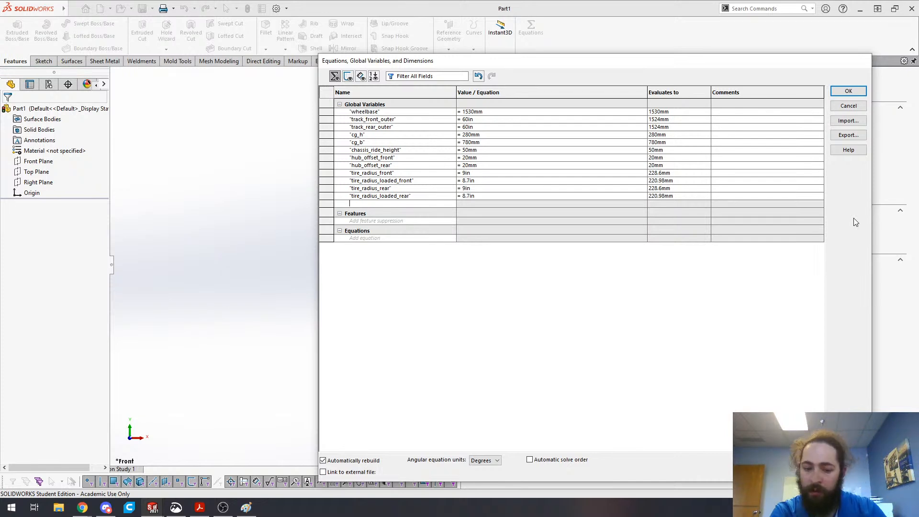
- Add a global variable named tire_width_front with the value 7in
{"action": "type", "text": "re_wi"}
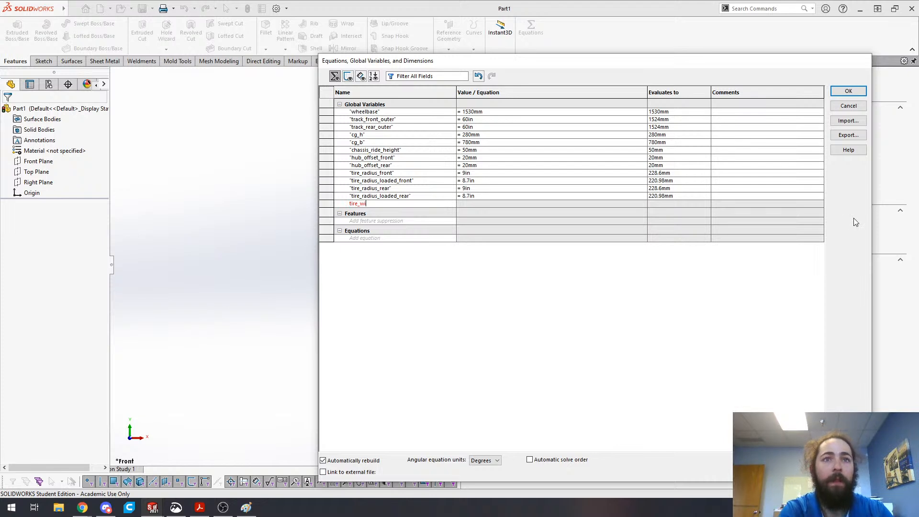
{"action": "type", "text": "dth_front"}
{"action": "key", "text": "Tab"}
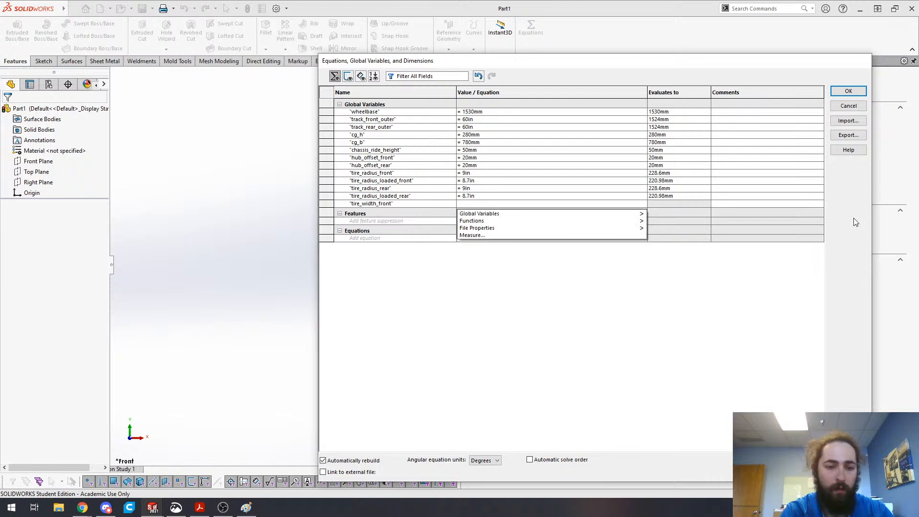
{"action": "type", "text": "7in"}
{"action": "key", "text": "Tab"}
{"action": "key", "text": "Tab"}
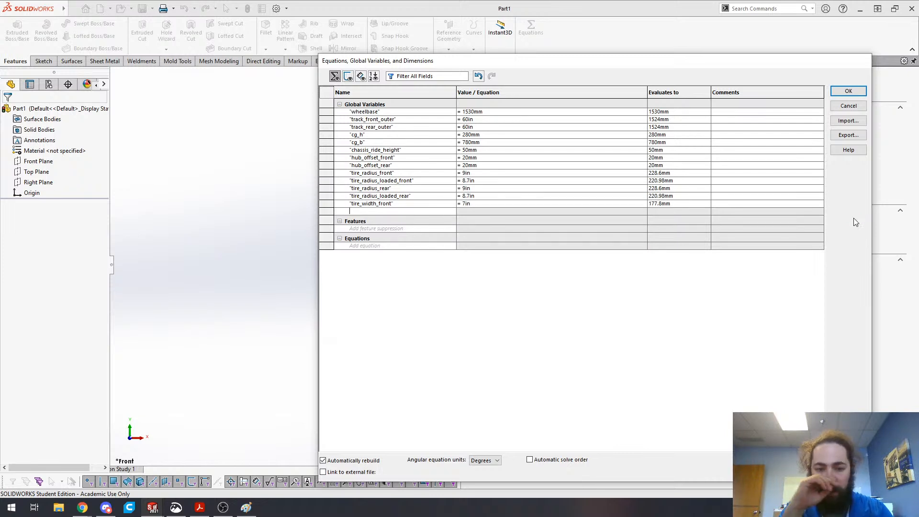
{"action": "left_click", "coordinate": [473, 204]}
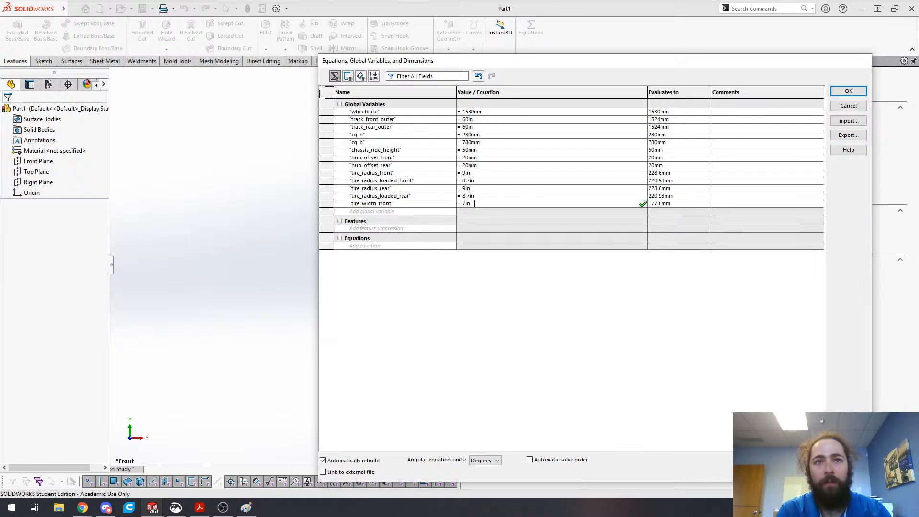
{"action": "left_click", "coordinate": [400, 211]}
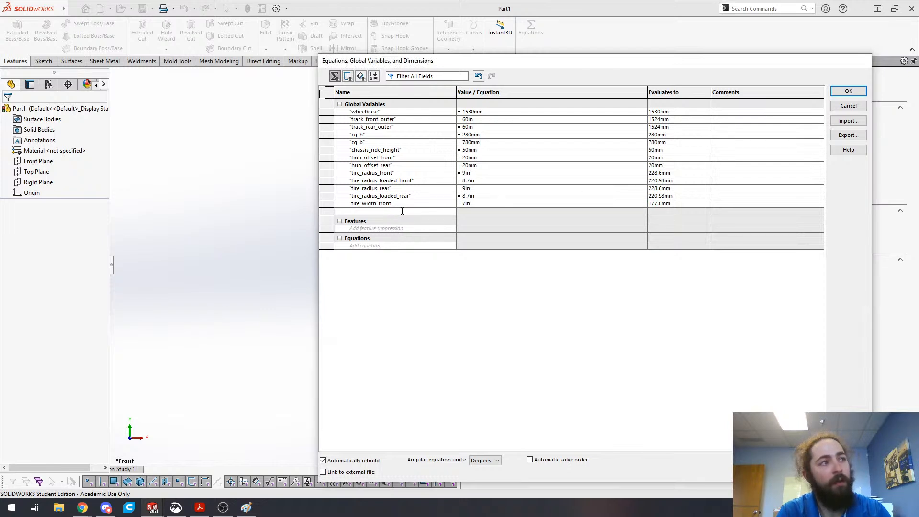
{"action": "left_click", "coordinate": [500, 205]}
{"action": "left_click", "coordinate": [466, 203]}
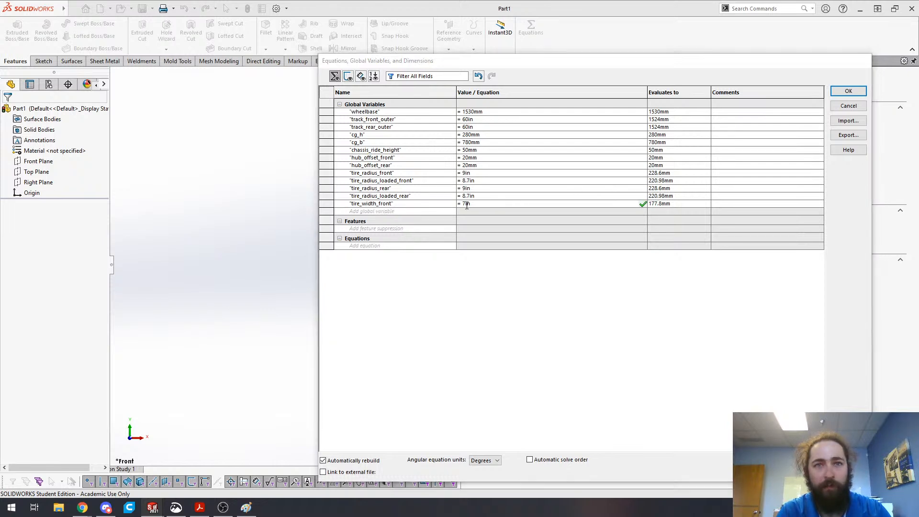
{"action": "key", "text": "Return"}
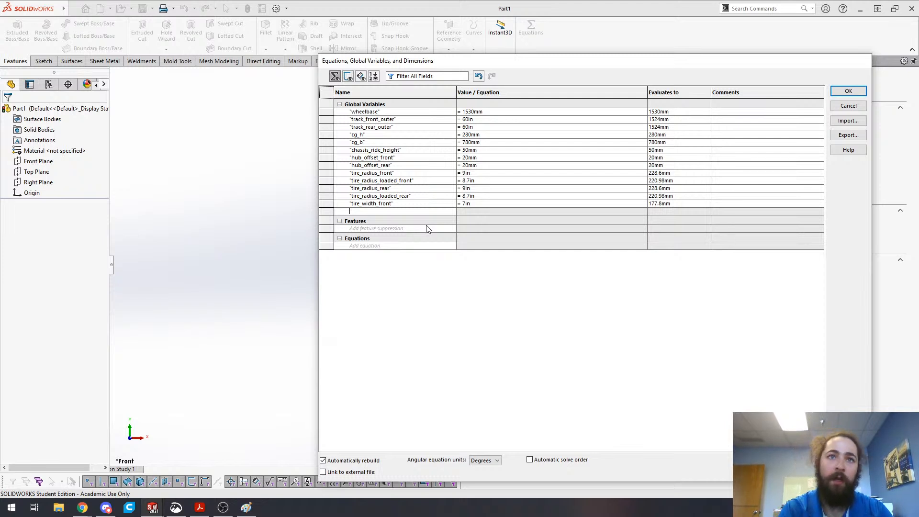
{"action": "left_click", "coordinate": [388, 117]}
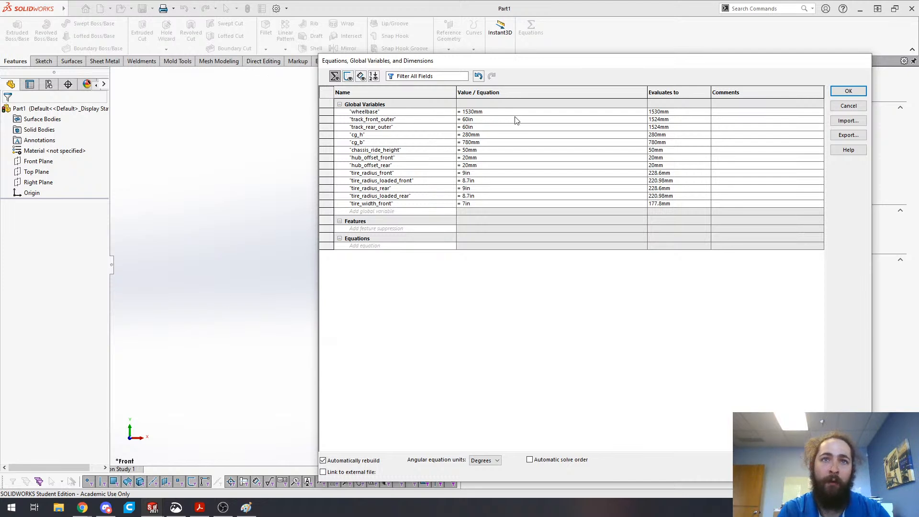
- Add a global variable named tire_width_rear with the value 7in
{"action": "left_click", "coordinate": [398, 211]}
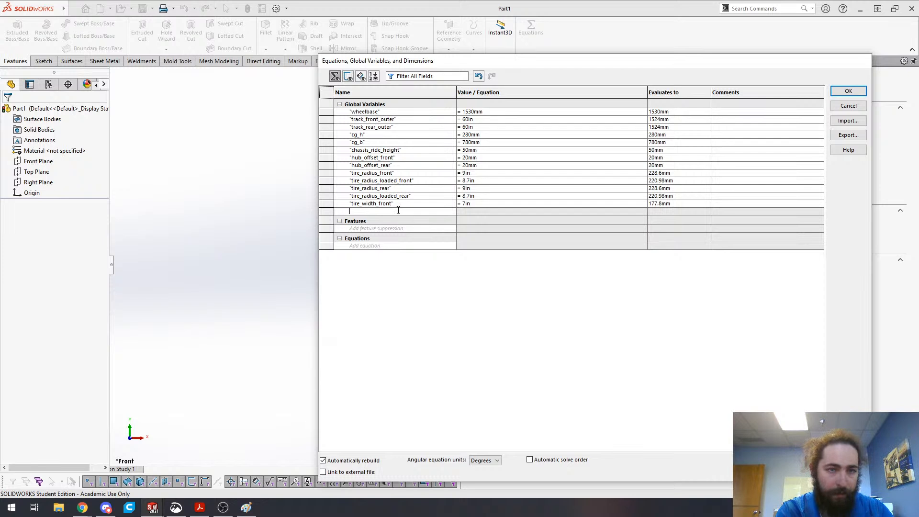
{"action": "type", "text": "tire_width_rear"}
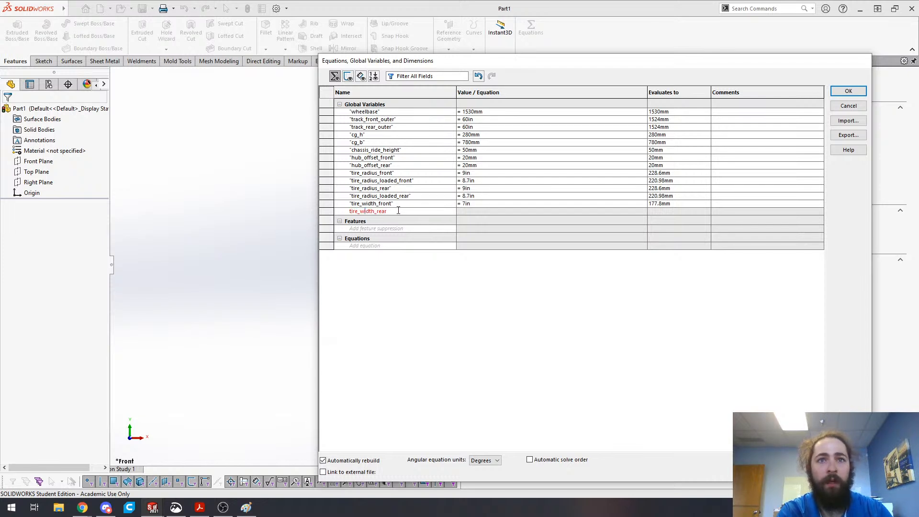
{"action": "key", "text": "Tab"}
{"action": "type", "text": "7in"}
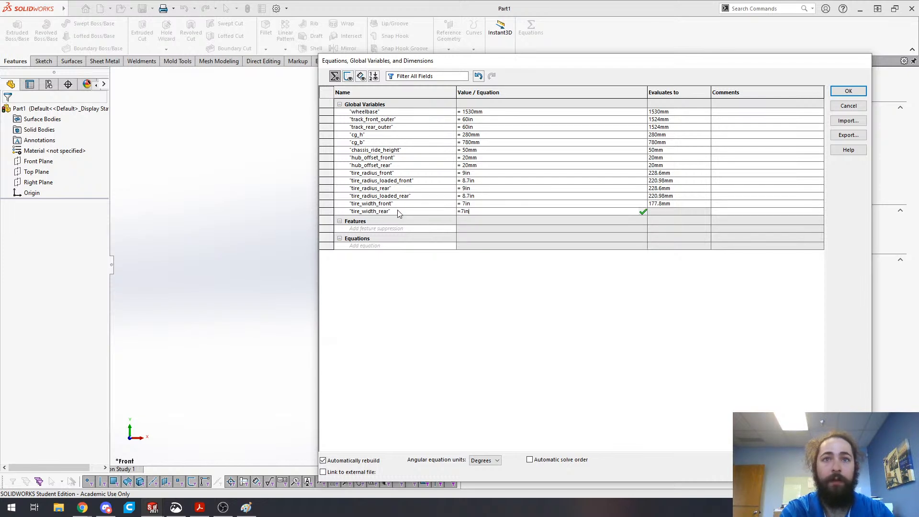
{"action": "key", "text": "Return"}
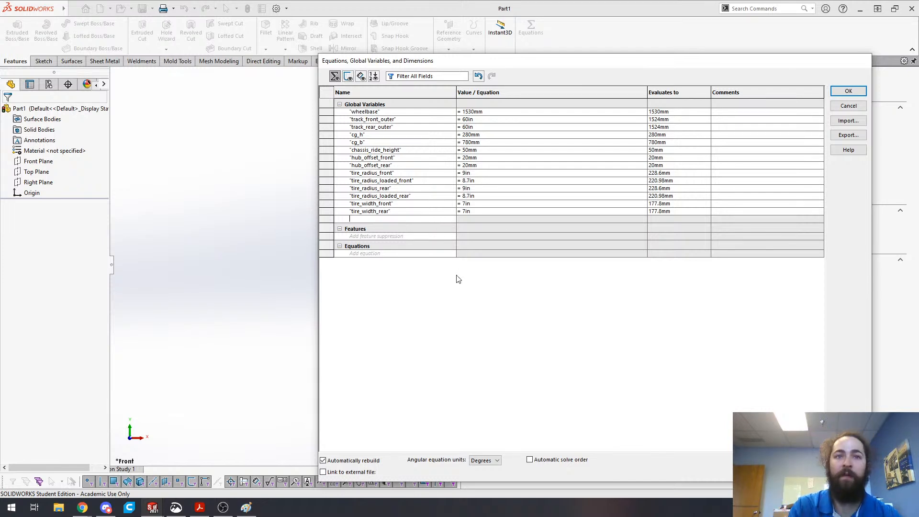
- Add a global variable named static_camber_front with the value 1deg
{"action": "left_click", "coordinate": [427, 218]}
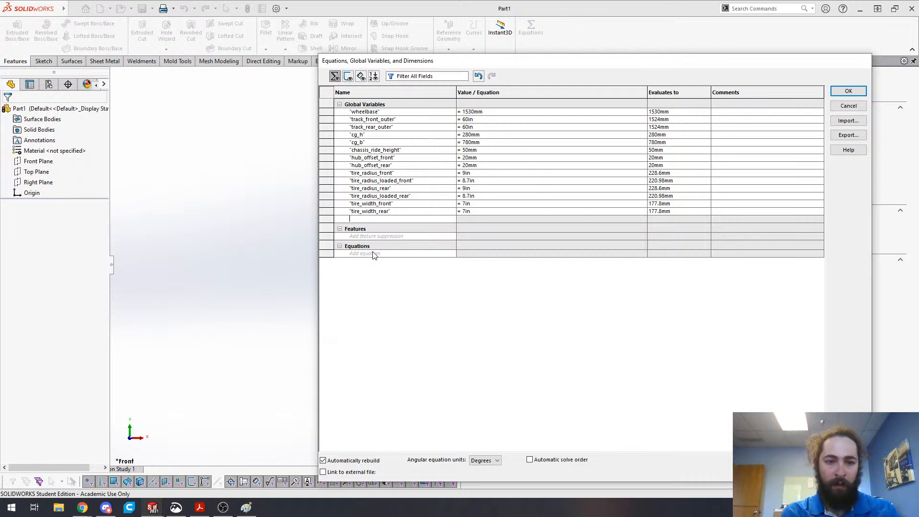
{"action": "type", "text": "static_ba"}
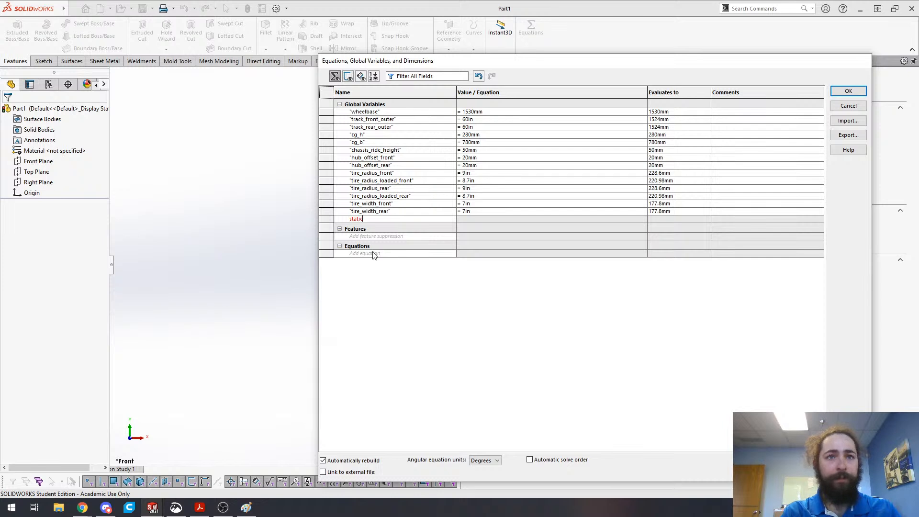
{"action": "type", "text": "ber_front"}
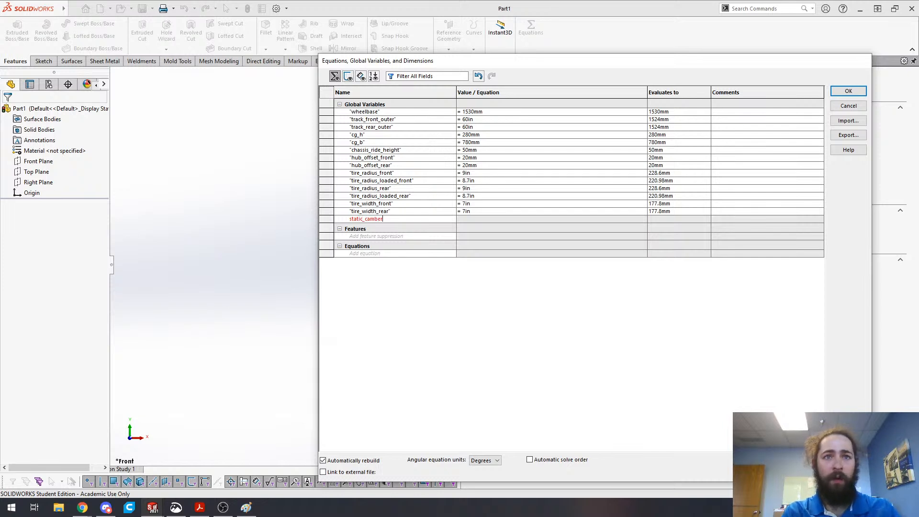
{"action": "key", "text": "Tab"}
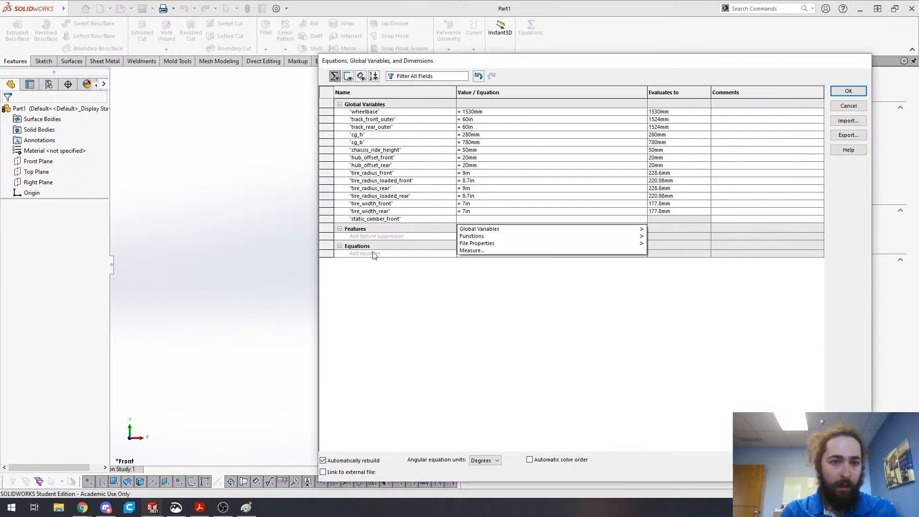
{"action": "type", "text": "1deg"}
{"action": "key", "text": "Return"}
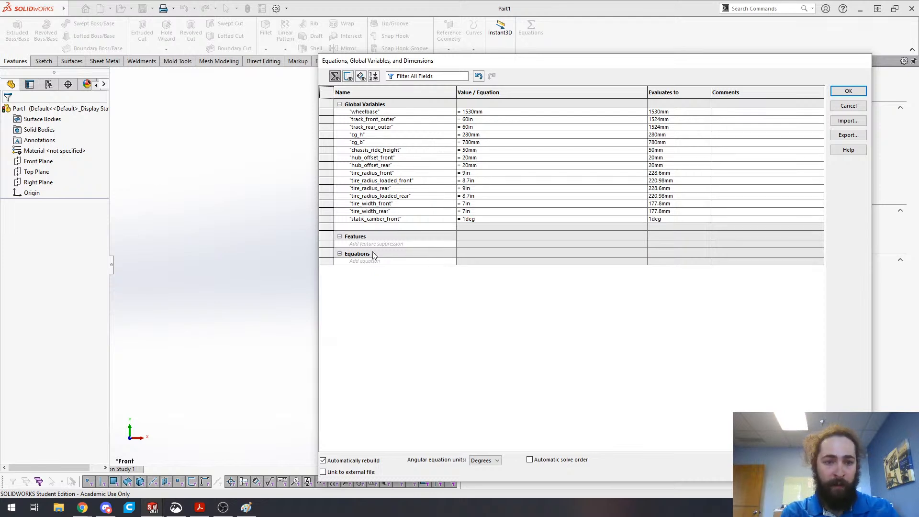
- Add a global variable named static_camber_rear with the value 1deg
{"action": "type", "text": "static"}
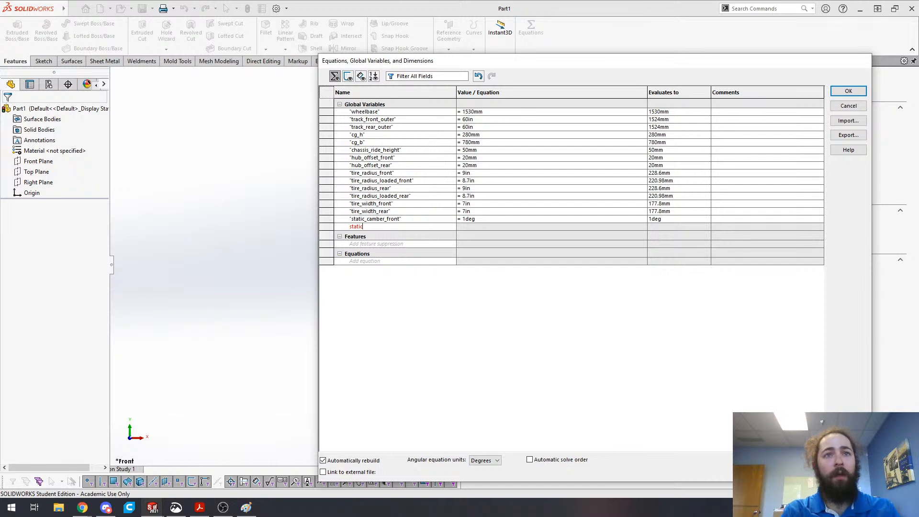
{"action": "type", "text": "_camber_rear"}
{"action": "key", "text": "Tab"}
{"action": "type", "text": "1deg"}
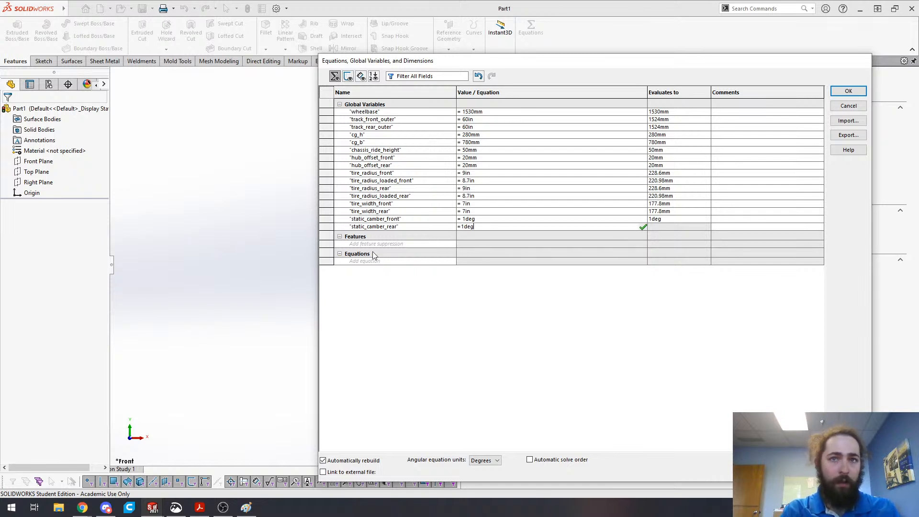
{"action": "key", "text": "Tab"}
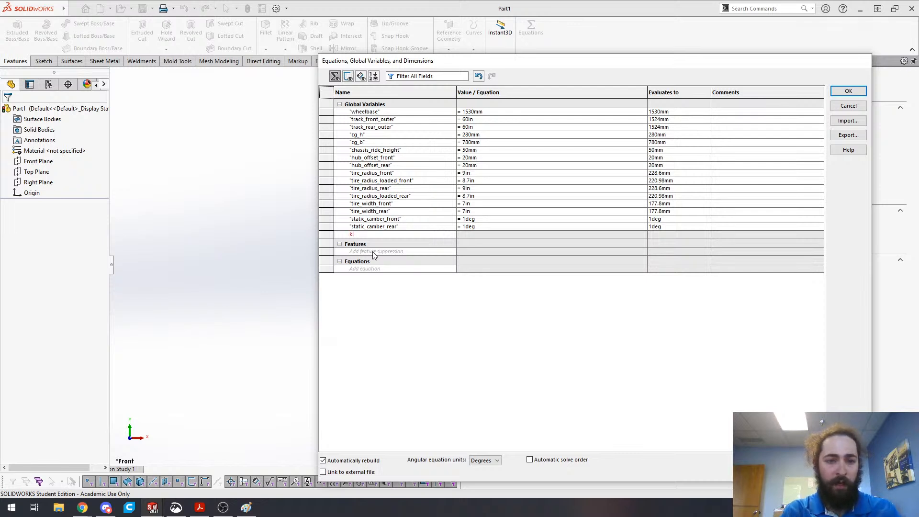
- Add a global variable named kingpin_front_static with the value 5deg
{"action": "type", "text": "kingpin_front_static"}
{"action": "key", "text": "Tab"}
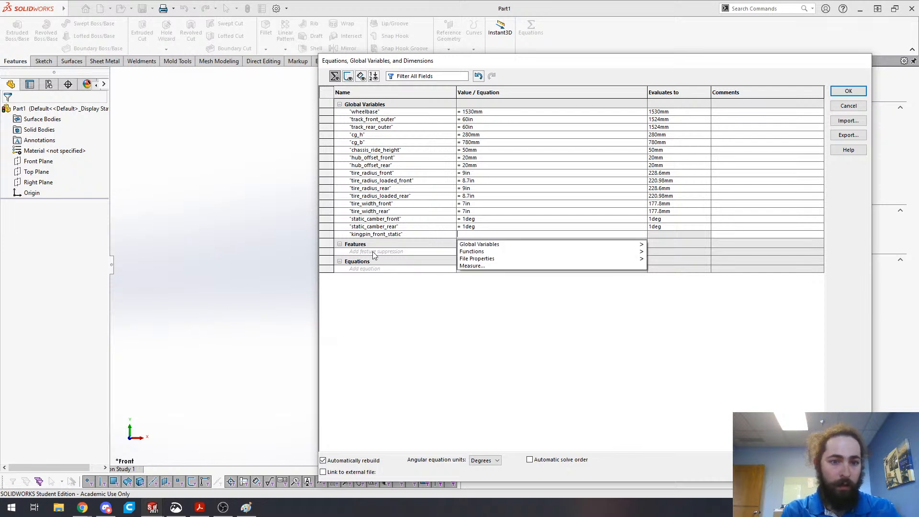
{"action": "type", "text": "5deg"}
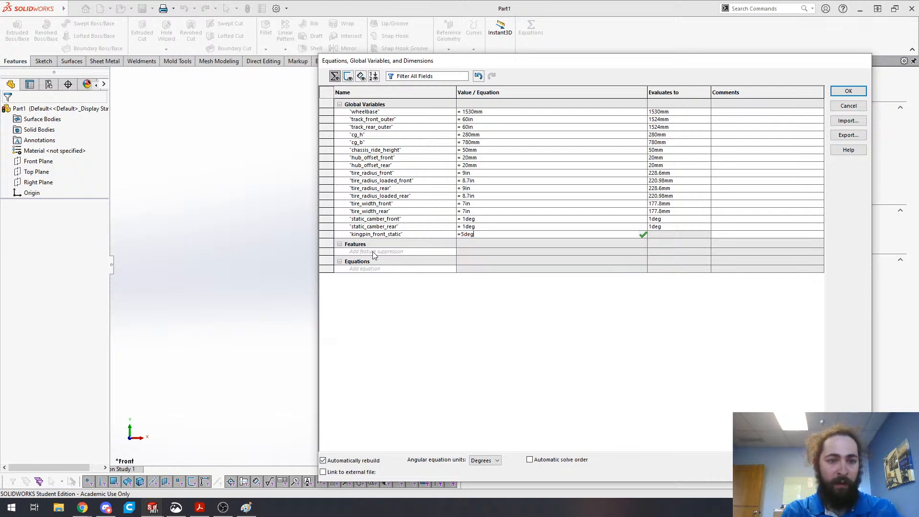
{"action": "key", "text": "Return"}
- Add a global variable named caster_front_static, all in lower case, with the value 6deg
{"action": "type", "text": "ca"}
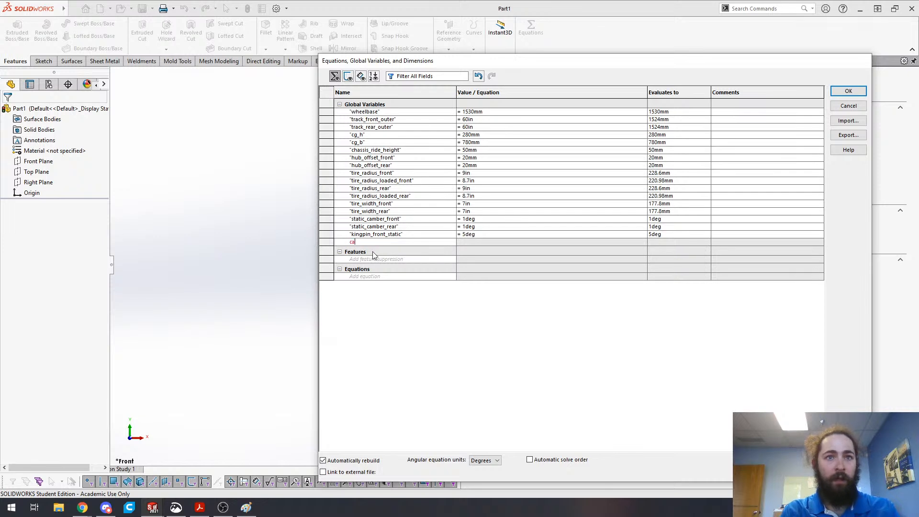
{"action": "type", "text": "ster_front_Static"}
{"action": "key", "text": "Tab"}
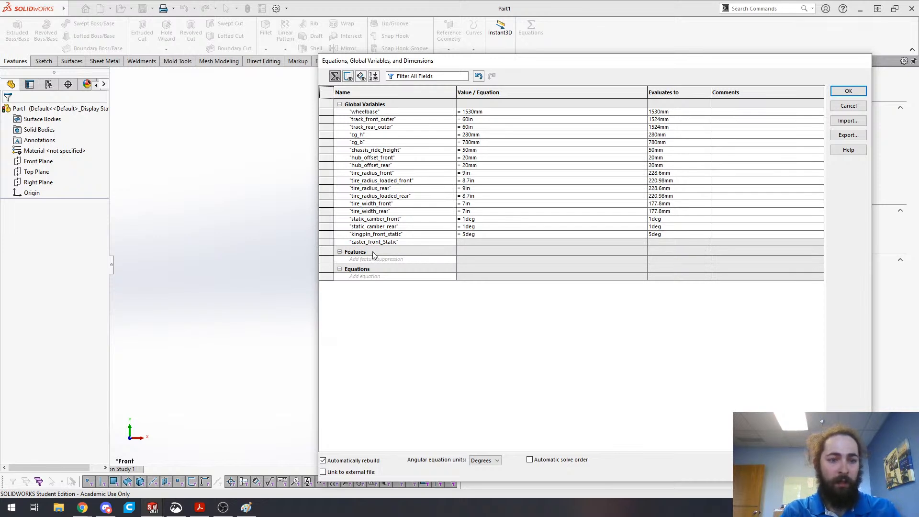
{"action": "type", "text": "6deg"}
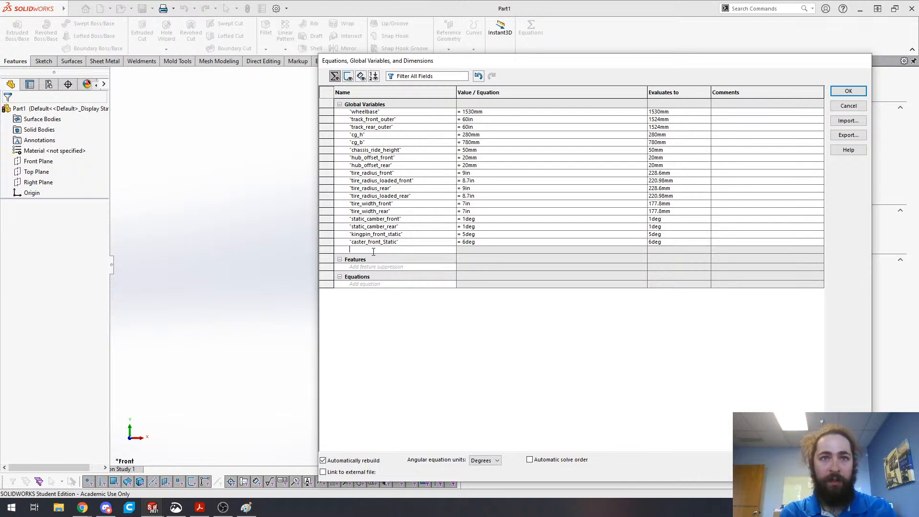
{"action": "left_click", "coordinate": [386, 242]}
{"action": "key", "text": "BackSpace"}
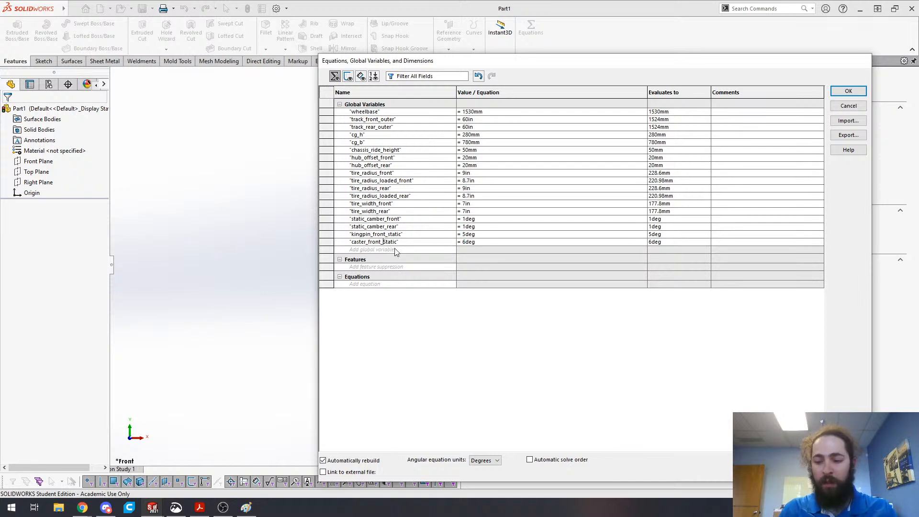
{"action": "type", "text": "s"}
{"action": "left_click", "coordinate": [402, 249]}
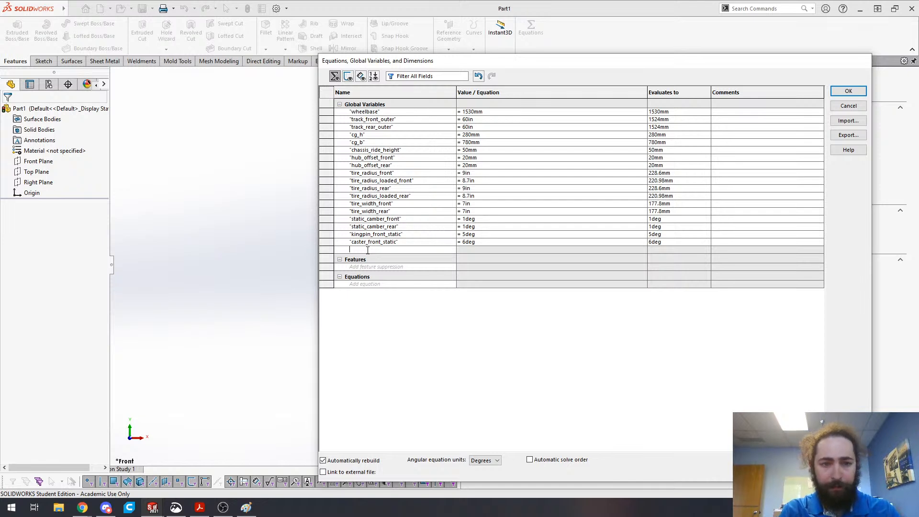
{"action": "type", "text": "control"}
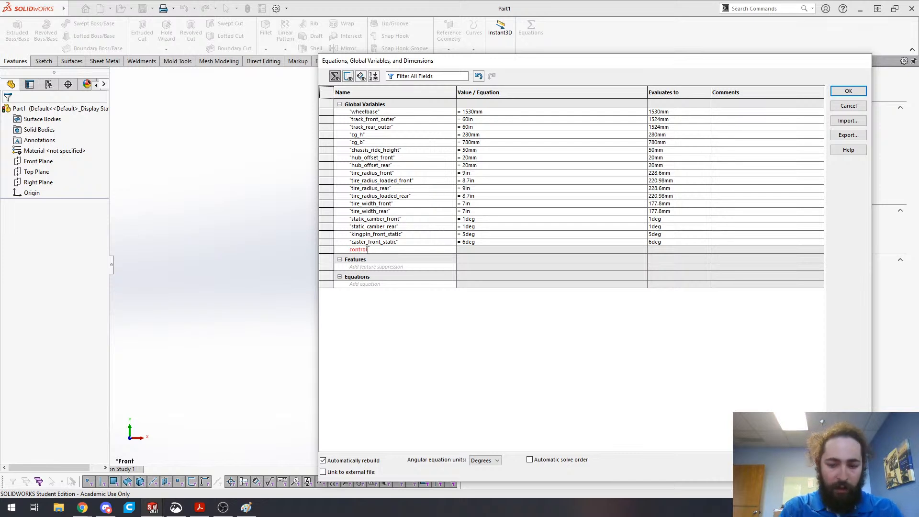
{"action": "type", "text": "_arm_"}
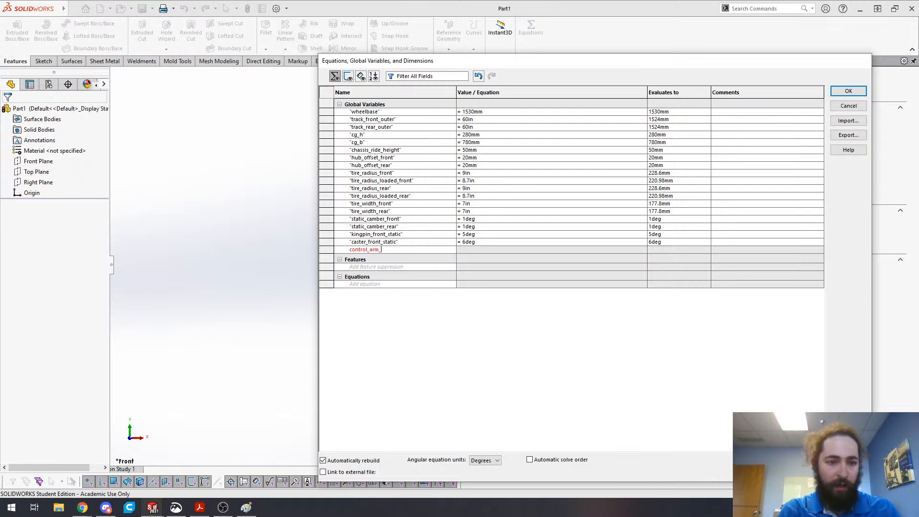
{"action": "type", "text": "ratio"}
{"action": "key", "text": "Tab"}
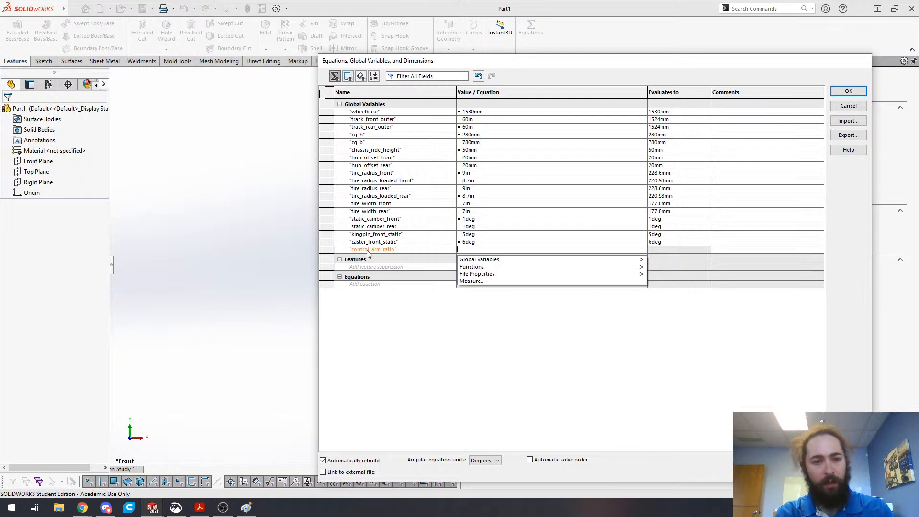
{"action": "type", "text": "="}
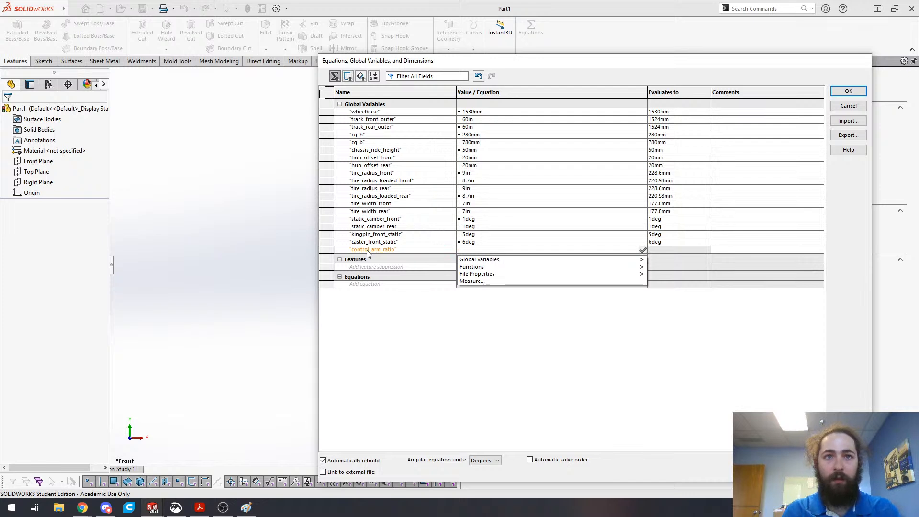
{"action": "left_click", "coordinate": [383, 242]}
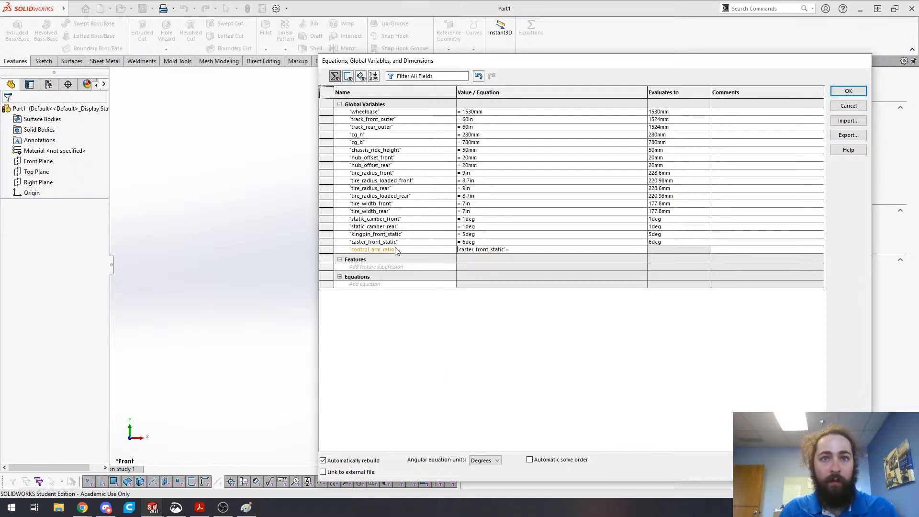
{"action": "key", "text": "Escape"}
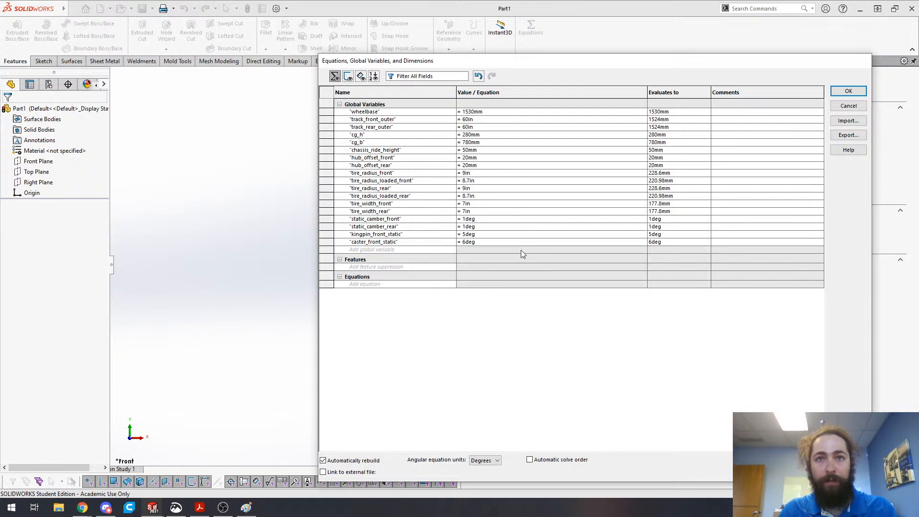
- Add a global variable named control_arm_ratio_front with the unitless value .9
{"action": "left_click", "coordinate": [395, 250]}
{"action": "type", "text": "control"}
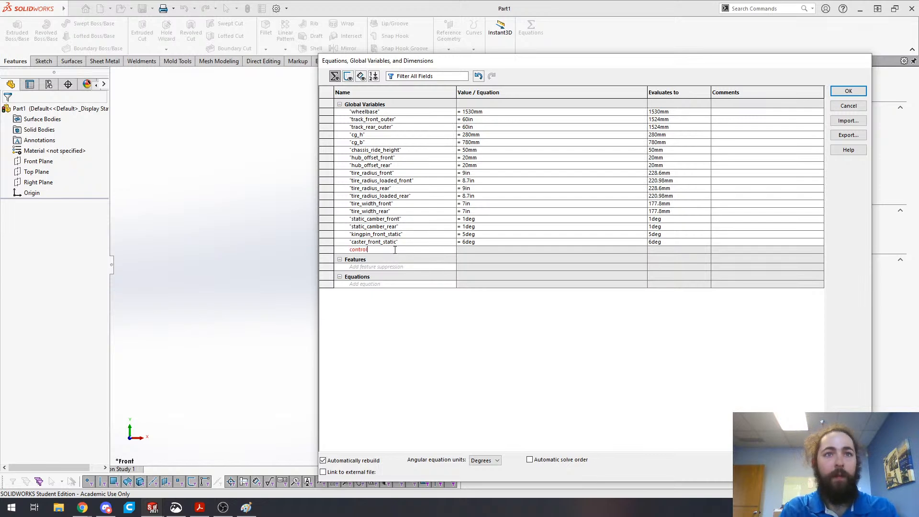
{"action": "type", "text": "_arm_ratio_front"}
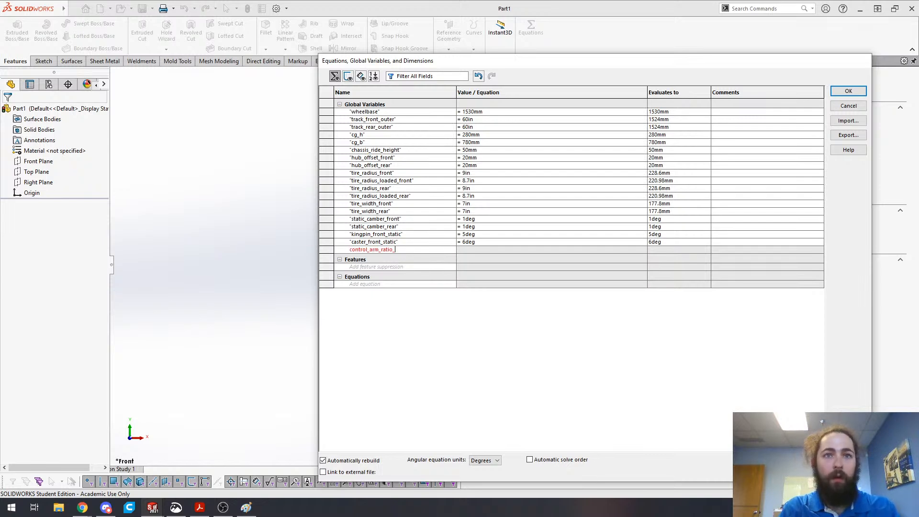
{"action": "key", "text": "Tab"}
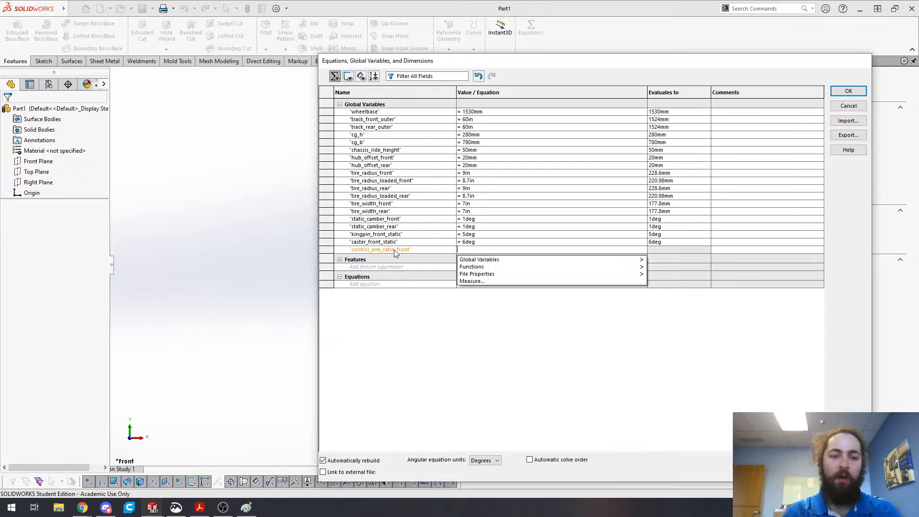
{"action": "type", "text": ".9"}
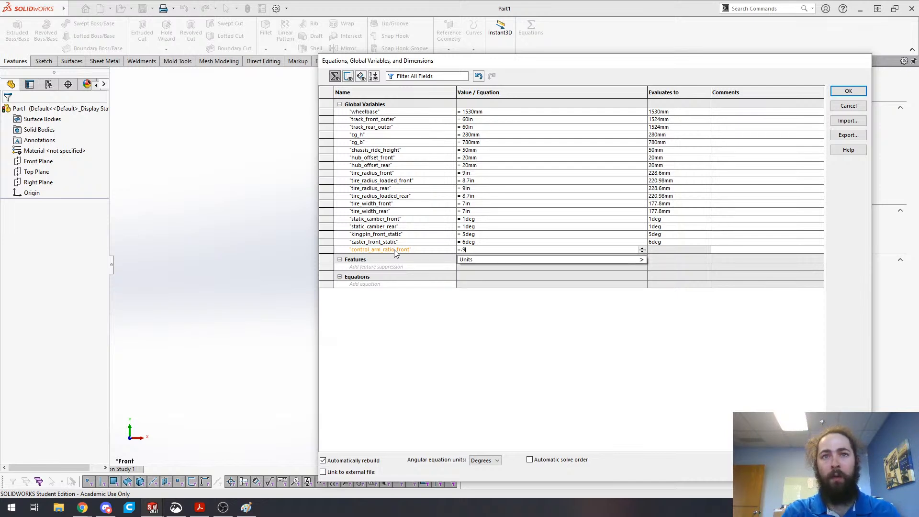
{"action": "key", "text": "Tab"}
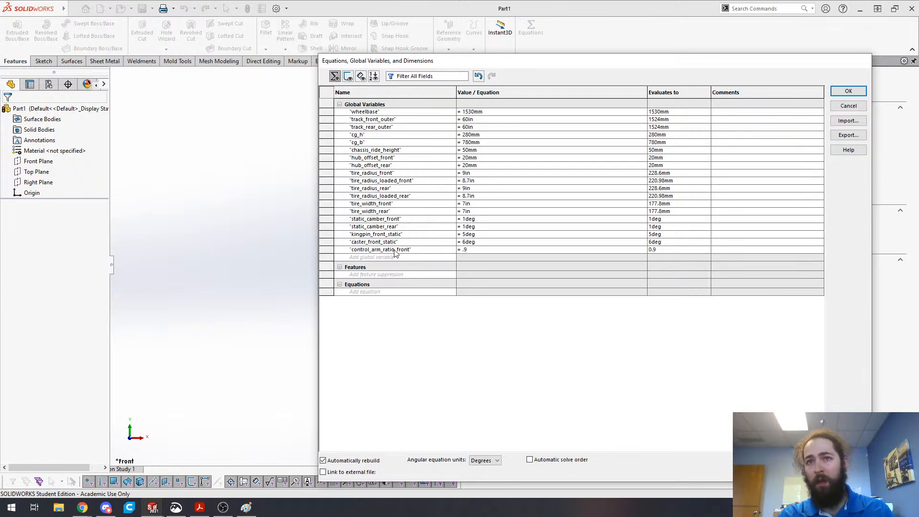
- Add a global variable named control_arm_ratio_rear with the unitless value .98
{"action": "left_click", "coordinate": [395, 254]}
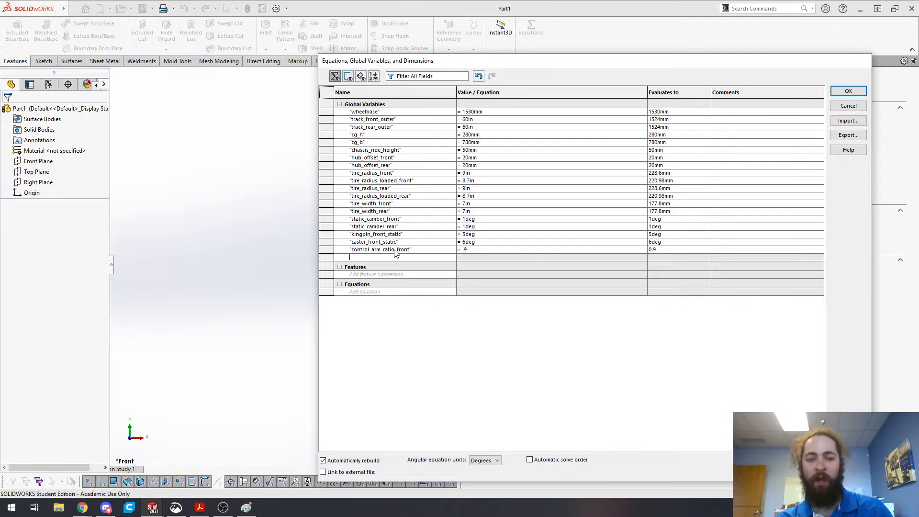
{"action": "type", "text": "control_arm_ratio_rear"}
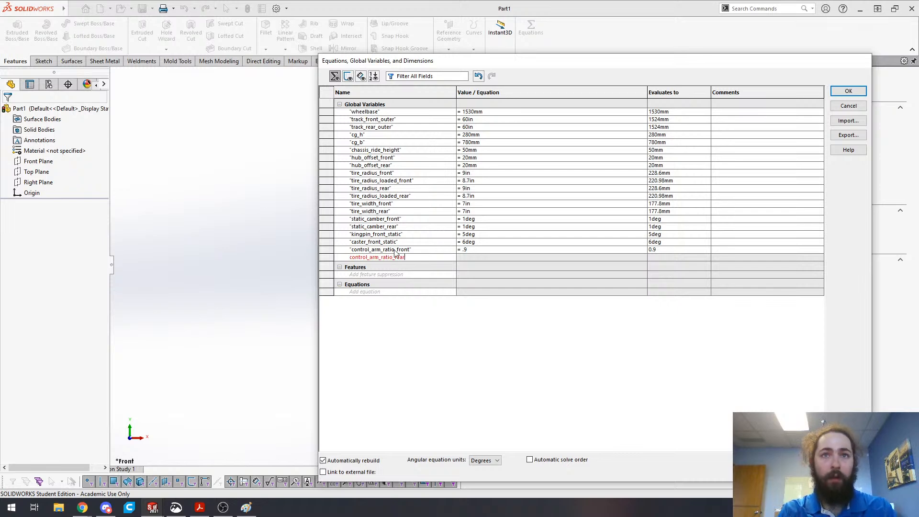
{"action": "key", "text": "Tab"}
{"action": "type", "text": ".98"}
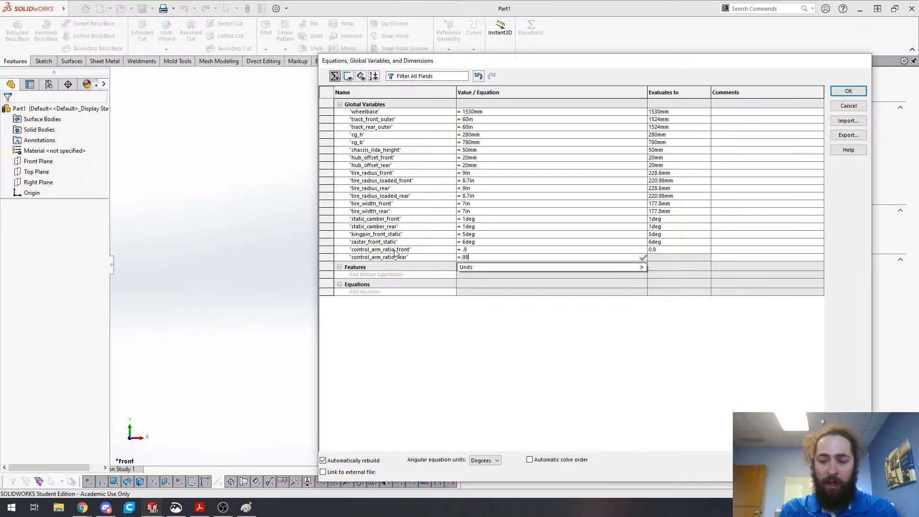
{"action": "key", "text": "Return"}
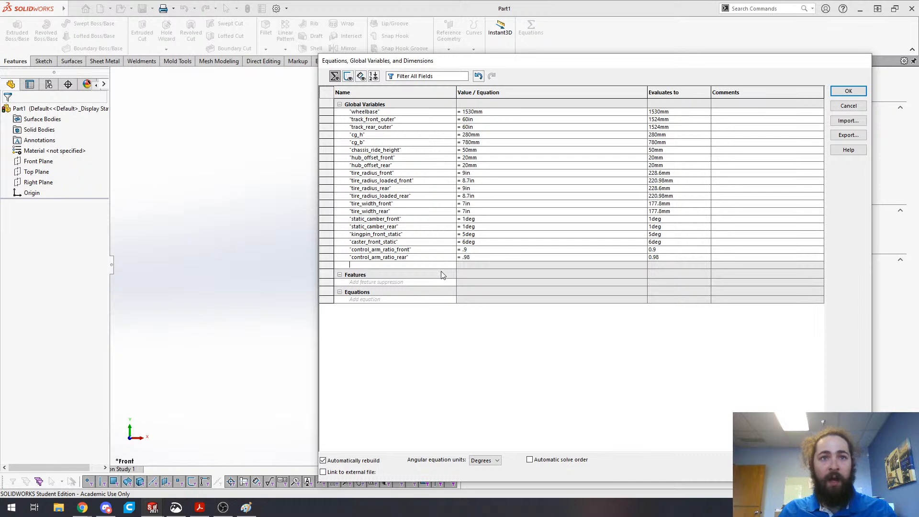
- Add a global variable named roll_center_height_front with the value 2in
{"action": "type", "text": "roll_c"}
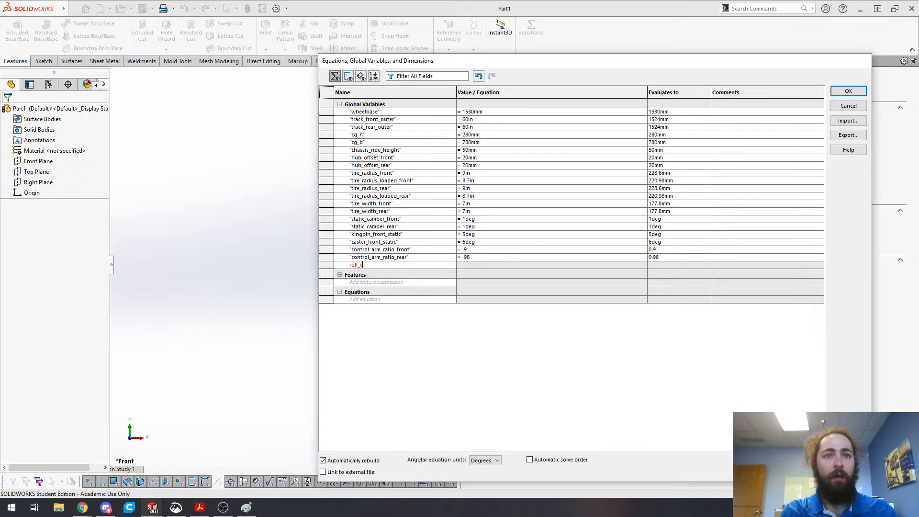
{"action": "type", "text": "enter_height"}
{"action": "key", "text": "Tab"}
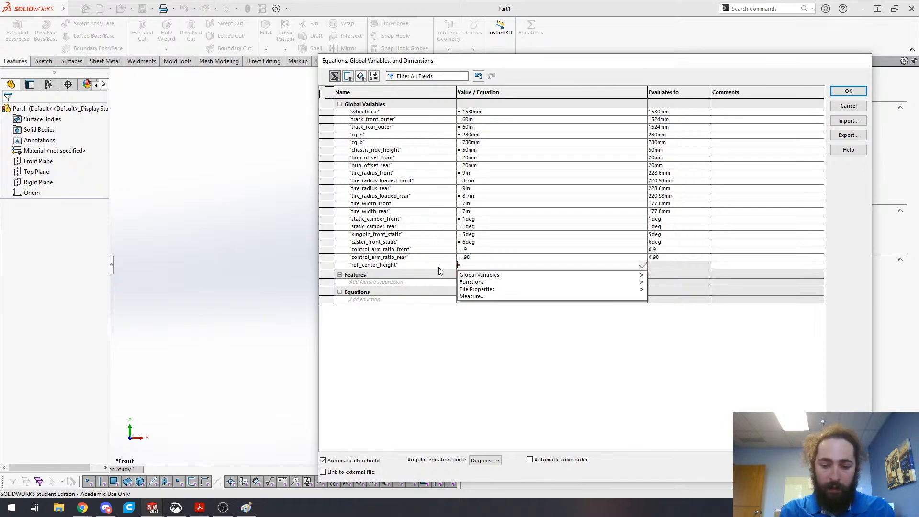
{"action": "type", "text": "2in"}
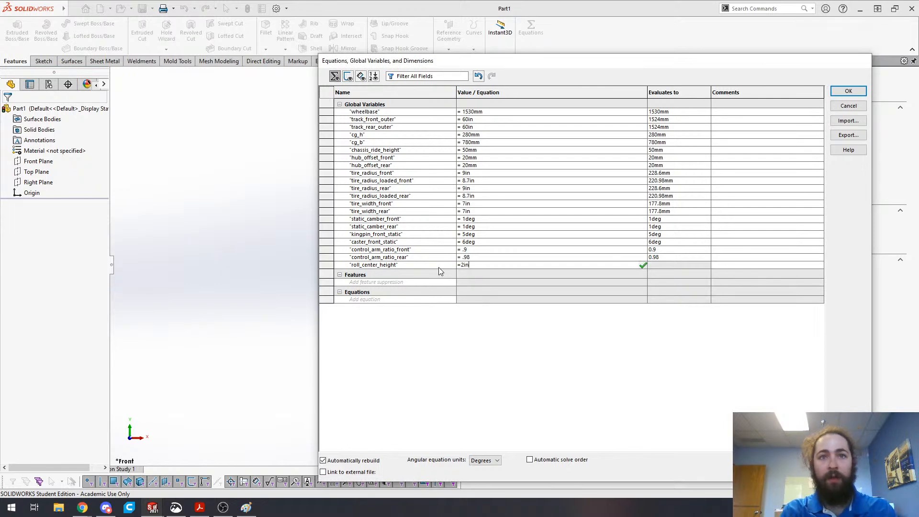
{"action": "key", "text": "Return"}
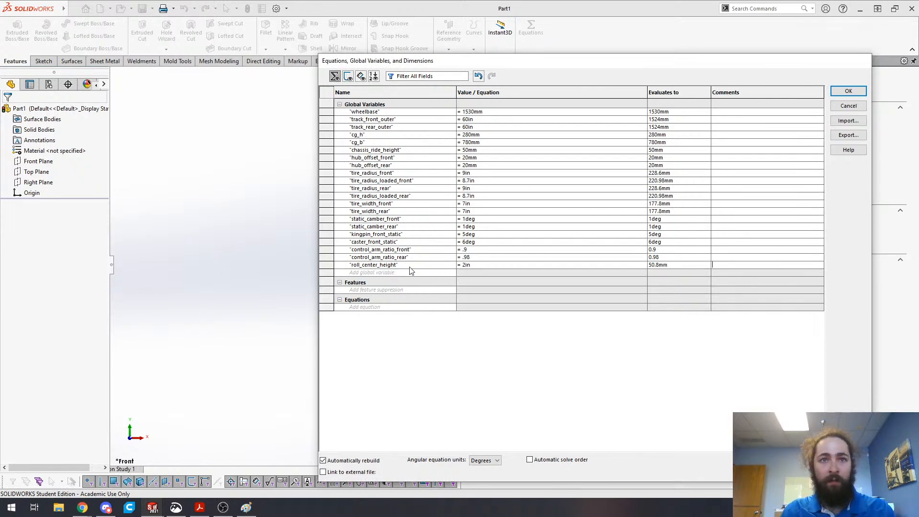
{"action": "left_click", "coordinate": [400, 264]}
{"action": "type", "text": "_front"}
- Add a global variable named roll_center_height_rear with the value 3in, without any extra quotation mark in its name
{"action": "left_click", "coordinate": [360, 272]}
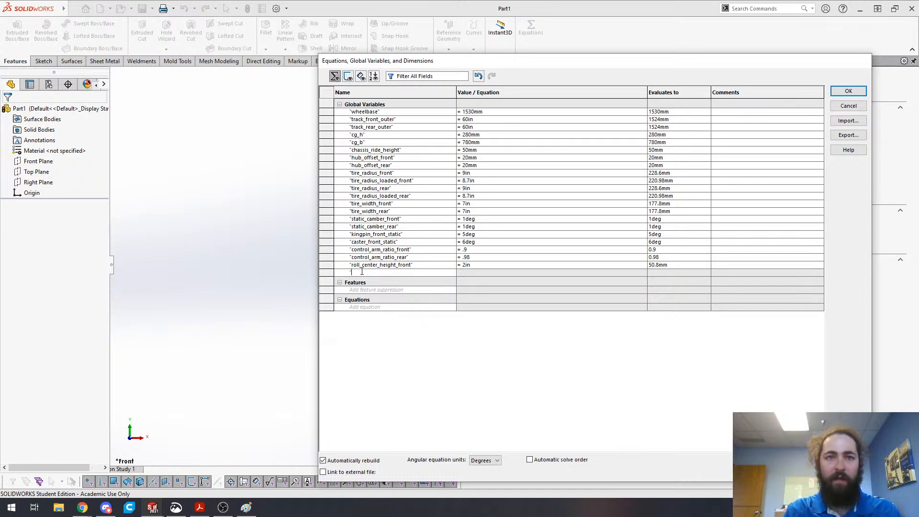
{"action": "type", "text": "roll_cen"}
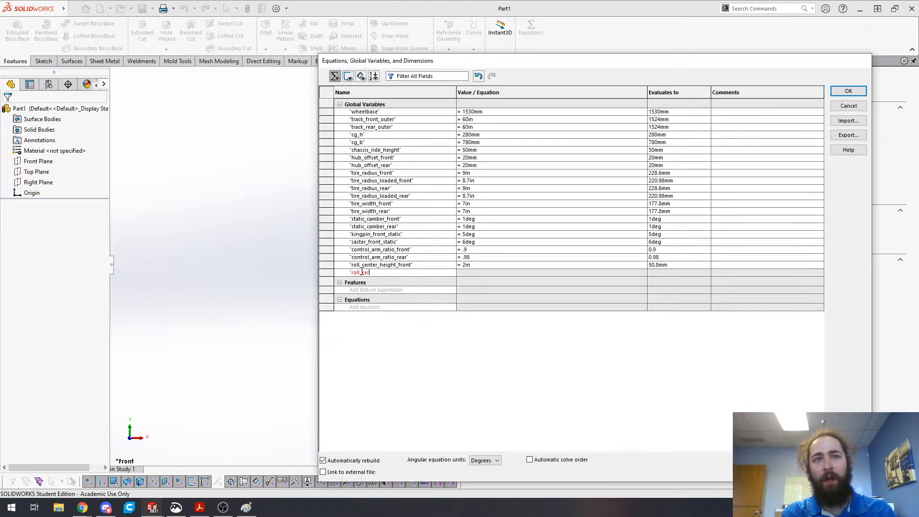
{"action": "type", "text": "ter_height_rear"}
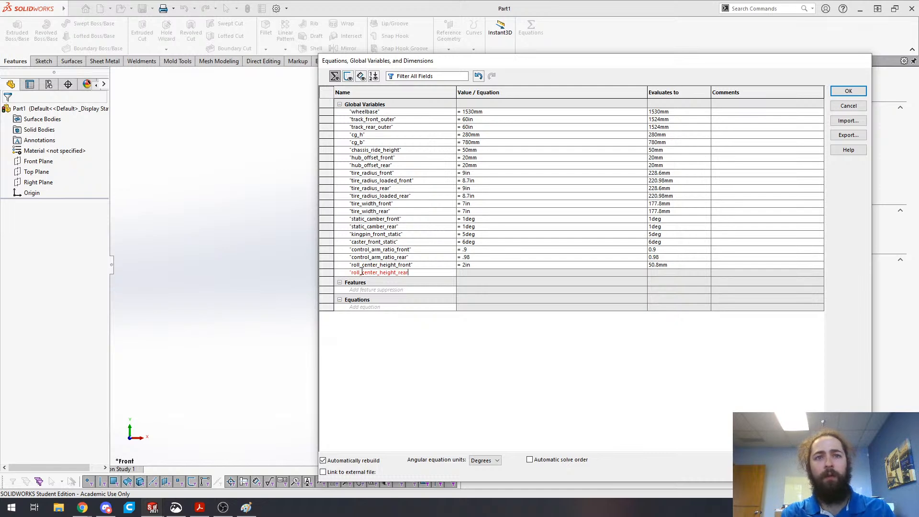
{"action": "key", "text": "Tab"}
{"action": "type", "text": "3in"}
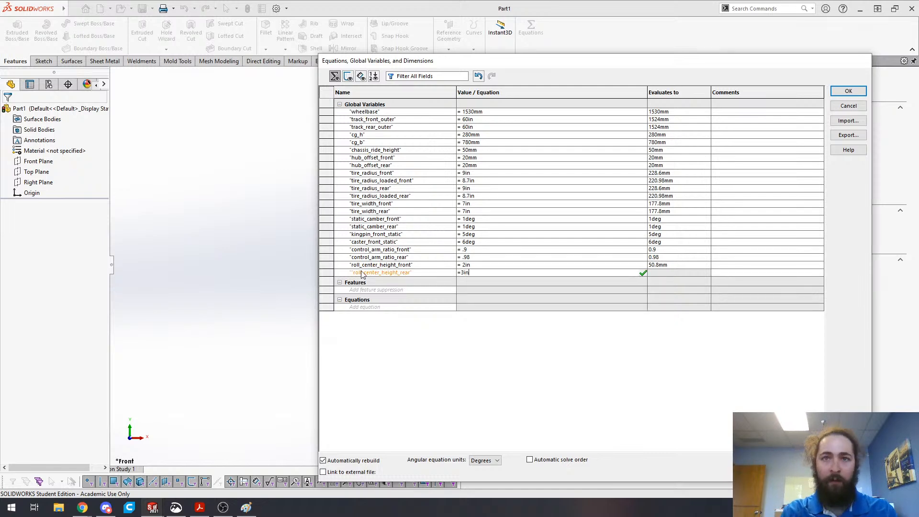
{"action": "key", "text": "Return"}
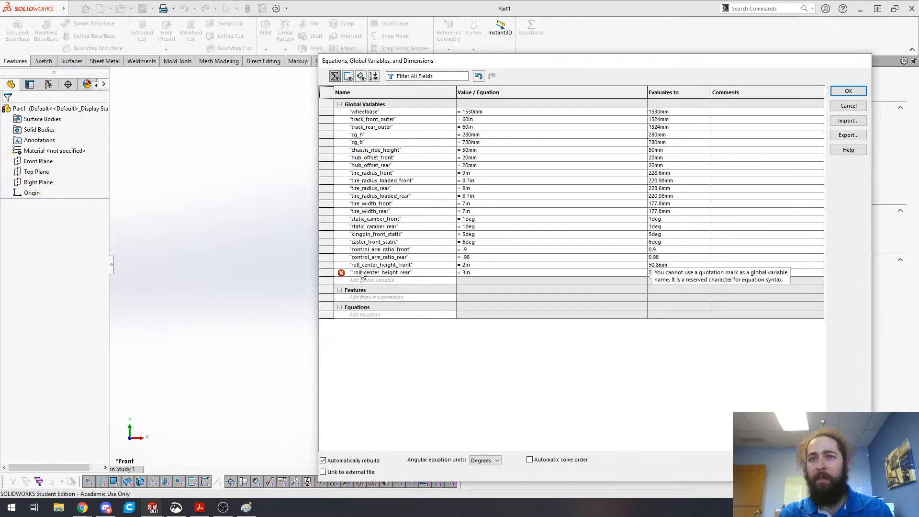
{"action": "left_click", "coordinate": [352, 272]}
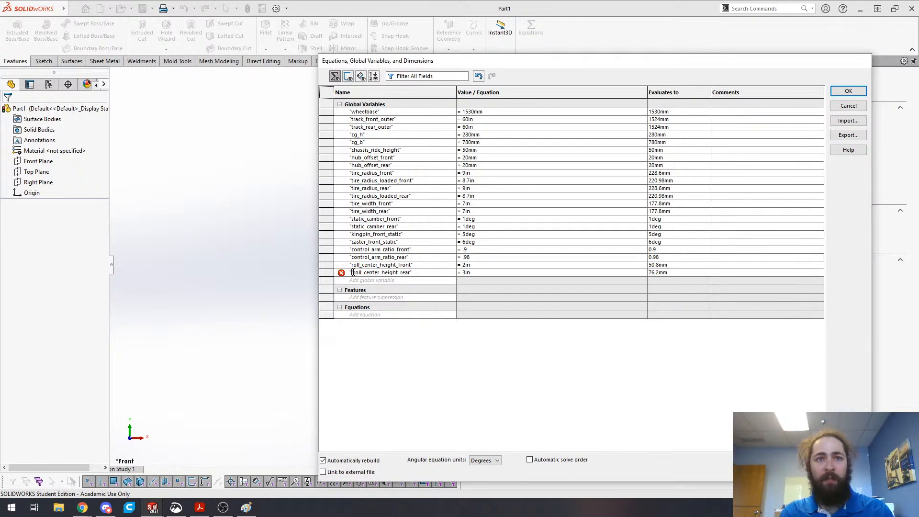
{"action": "key", "text": "BackSpace"}
- Add a global variable named scrub_radius_front with the value 1in
{"action": "left_click", "coordinate": [392, 282]}
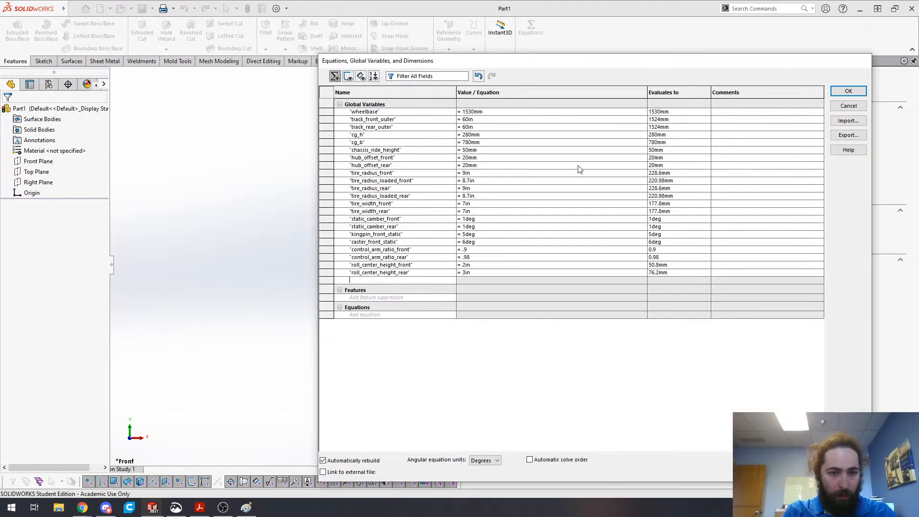
{"action": "type", "text": "scrub_radius_front"}
{"action": "key", "text": "Tab"}
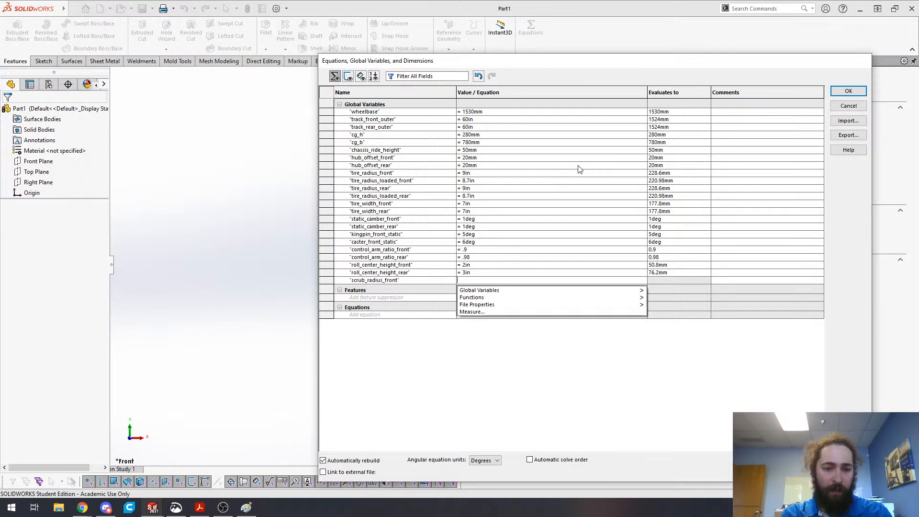
{"action": "type", "text": "1in"}
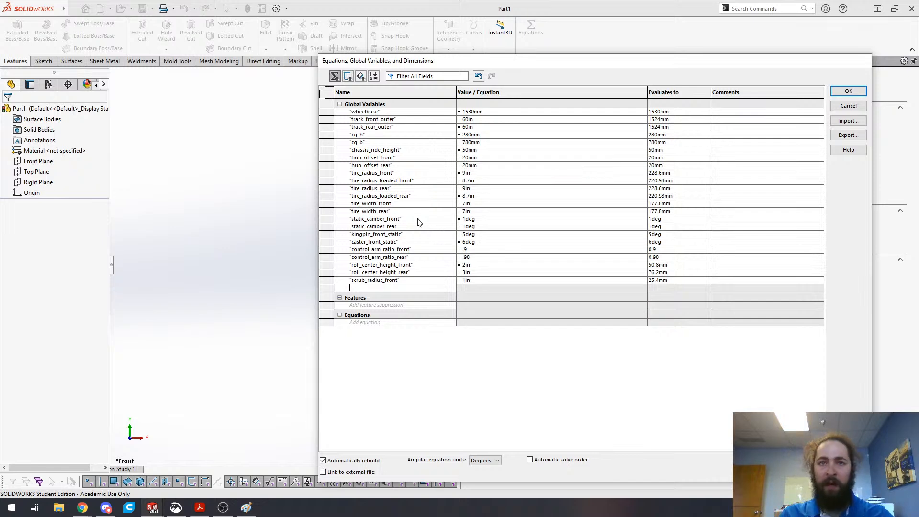
{"action": "left_click", "coordinate": [479, 281]}
- Add a global variable named camber_change_rate_front with the value 1.5deg and the comment "per inch of travel"
{"action": "left_click", "coordinate": [420, 286]}
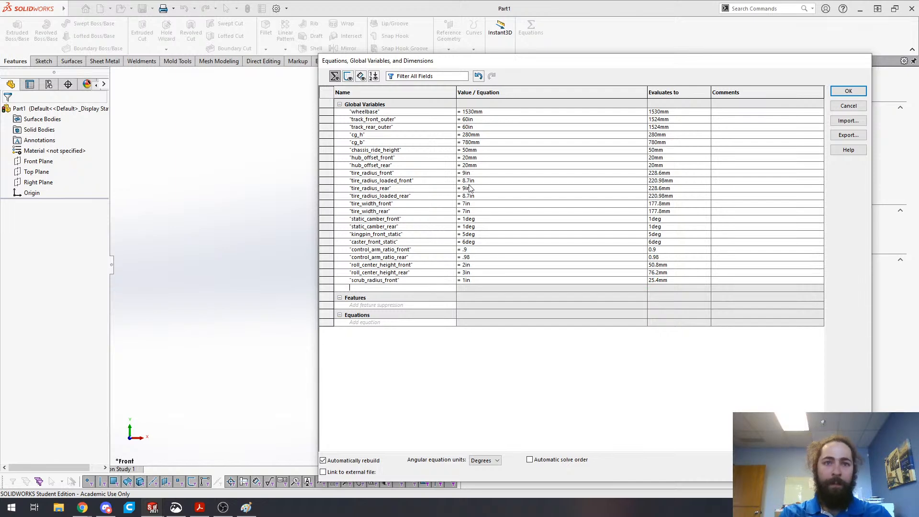
{"action": "type", "text": "cam"}
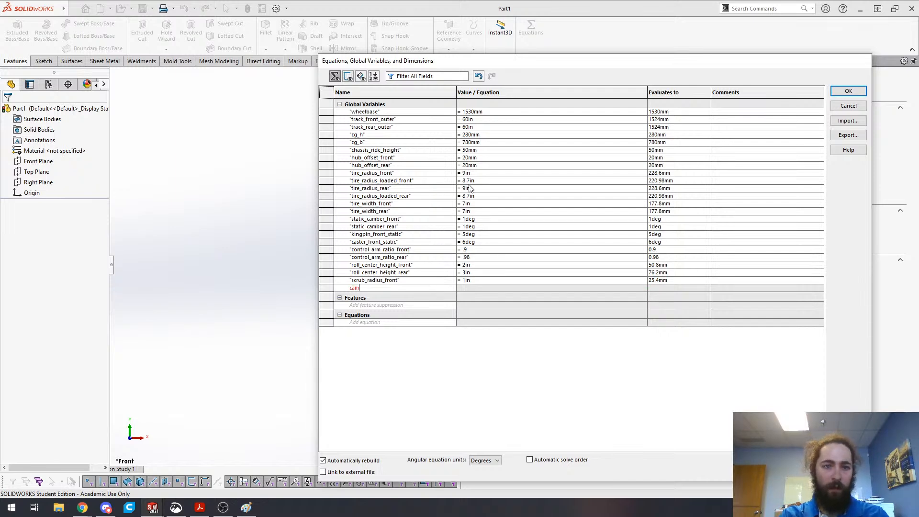
{"action": "type", "text": "ber"}
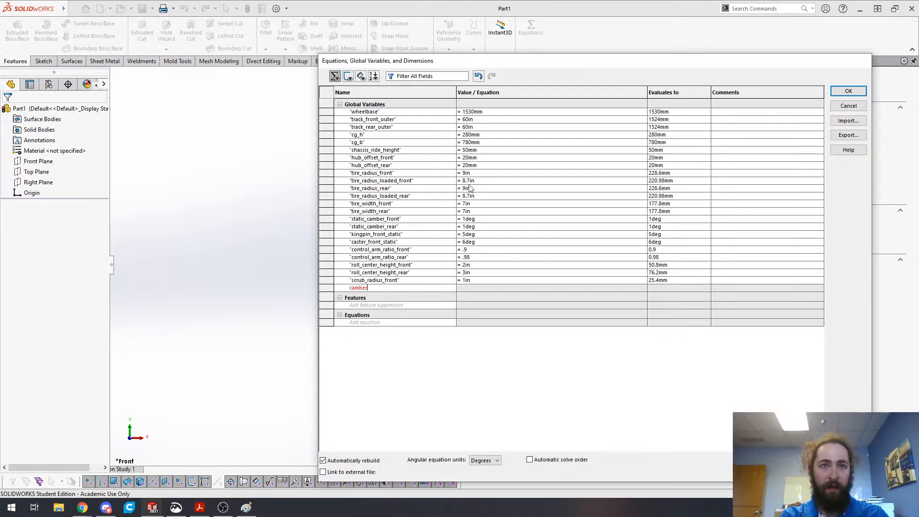
{"action": "type", "text": "_crange_r"}
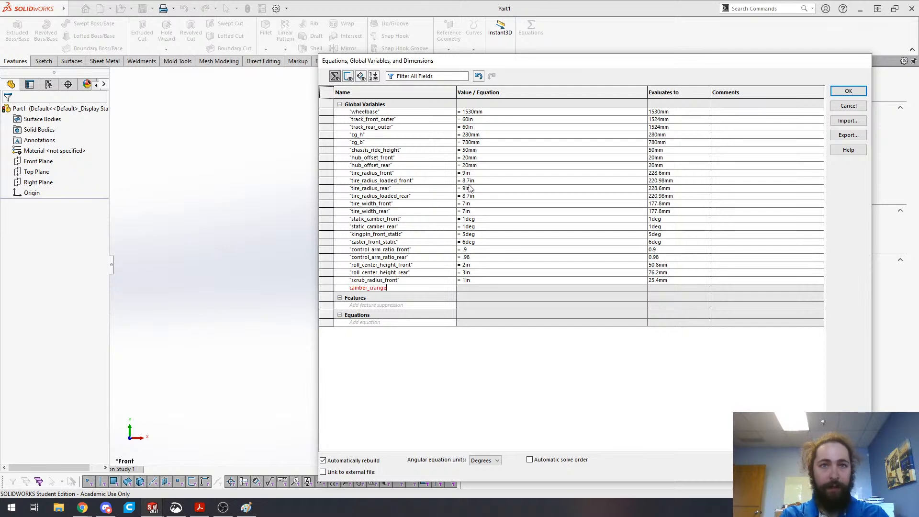
{"action": "key", "text": "BackSpace"}
{"action": "key", "text": "BackSpace"}
{"action": "key", "text": "BackSpace"}
{"action": "key", "text": "BackSpace"}
{"action": "key", "text": "BackSpace"}
{"action": "key", "text": "BackSpace"}
{"action": "key", "text": "BackSpace"}
{"action": "type", "text": "hange_rate_front"}
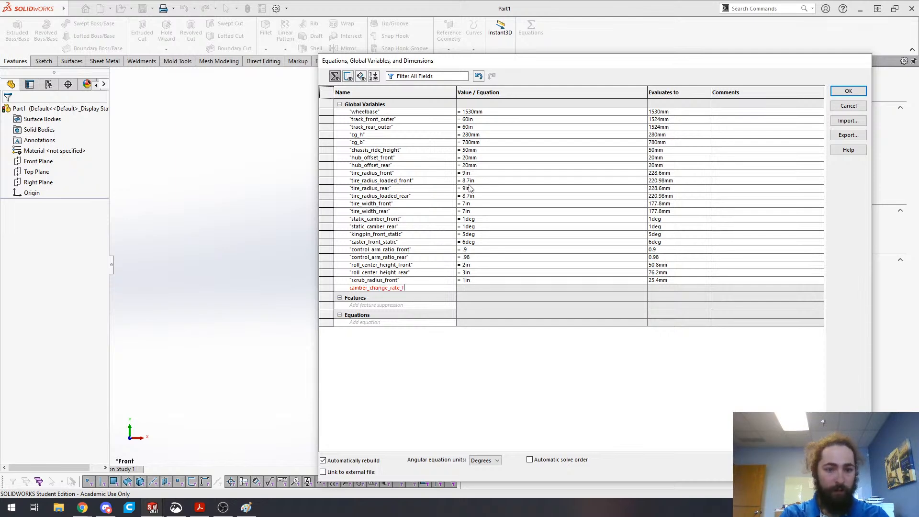
{"action": "key", "text": "Tab"}
{"action": "type", "text": "1.5deg"}
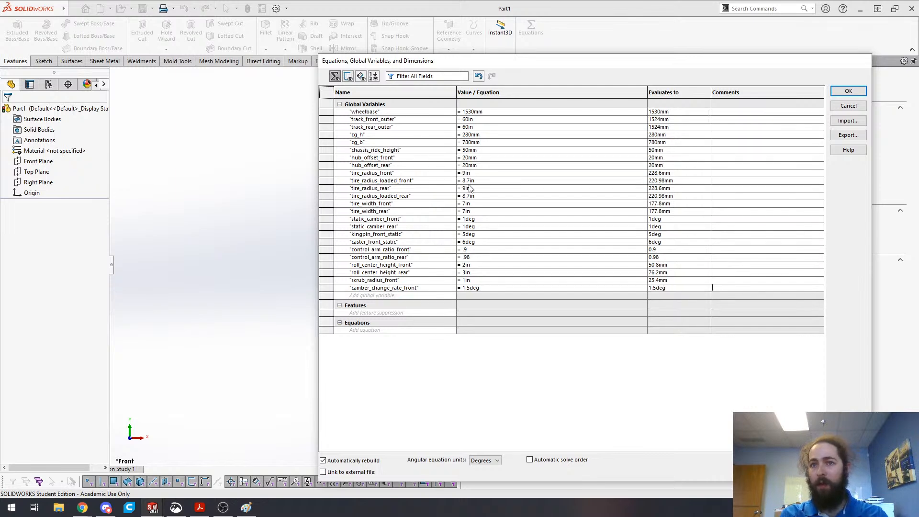
{"action": "type", "text": "per inch of travel"}
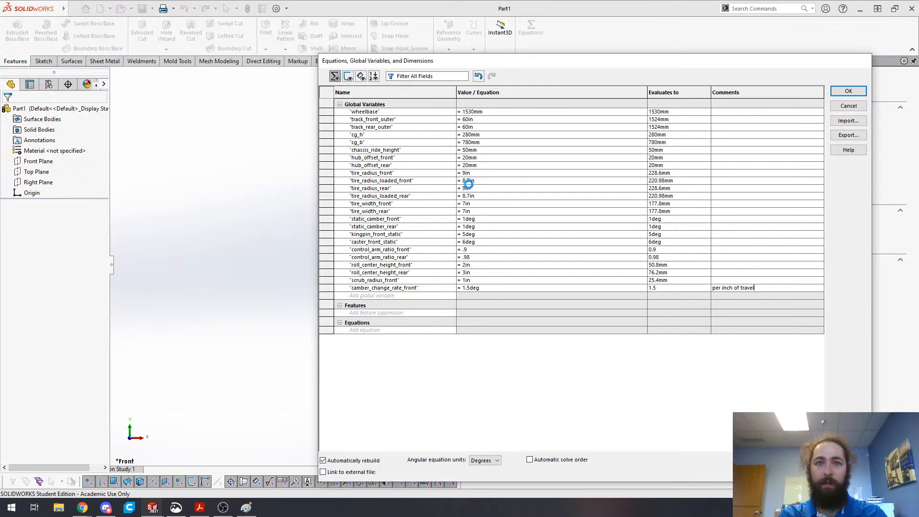
- Add a global variable named camber_change_rate_rear with the value 1deg and the comment "per inch of travel"
{"action": "type", "text": "c"}
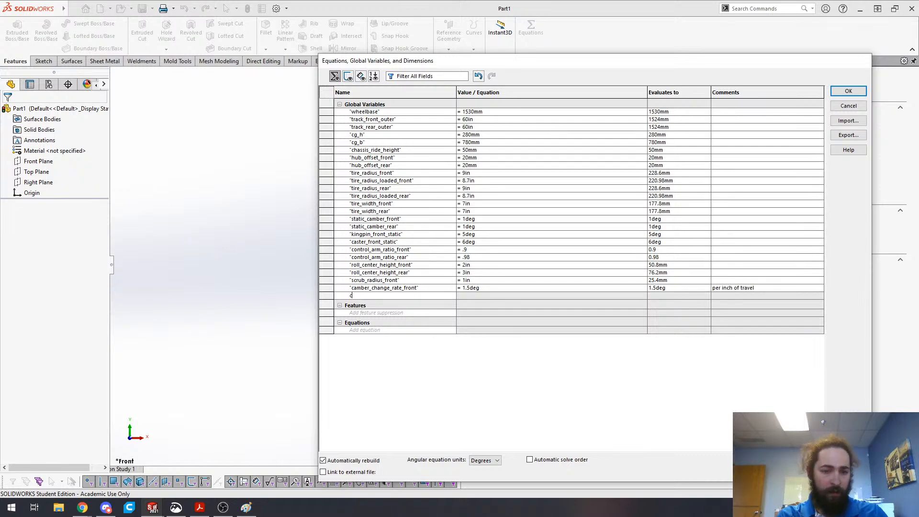
{"action": "type", "text": "ambe"}
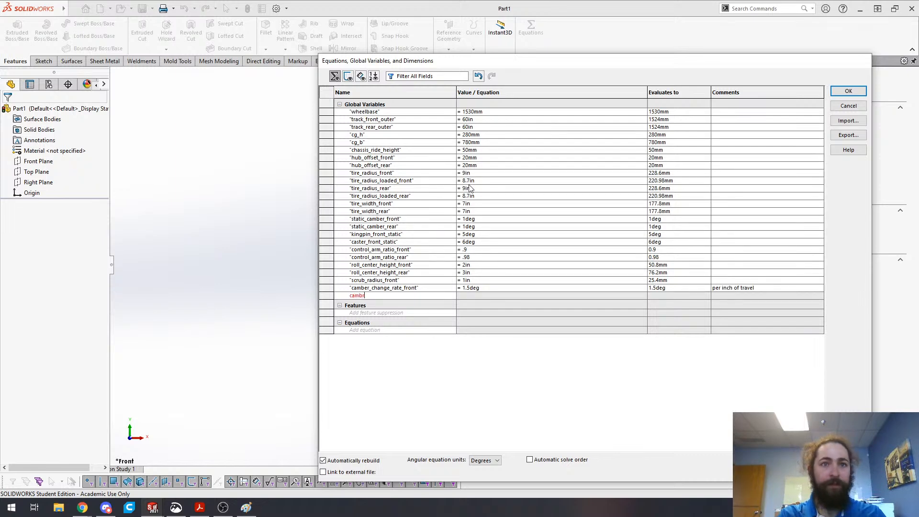
{"action": "type", "text": "r_change_rate"}
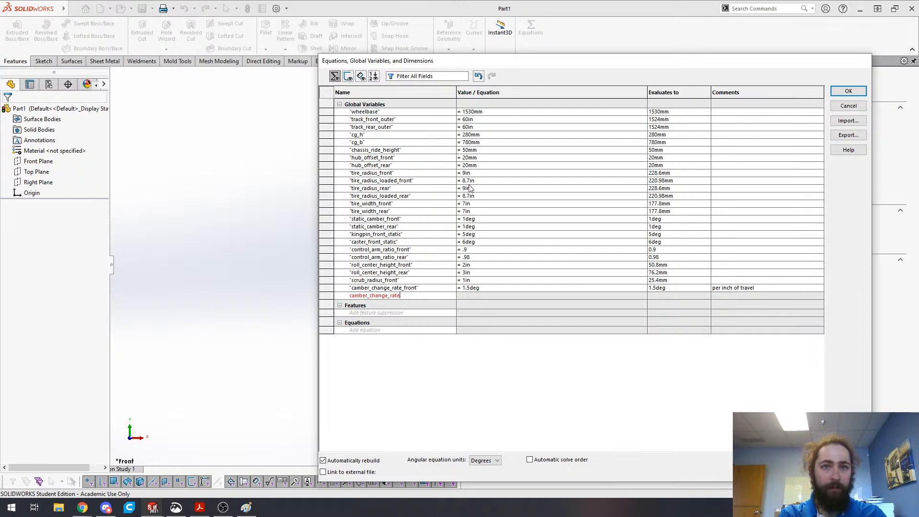
{"action": "type", "text": "_rear"}
{"action": "key", "text": "Tab"}
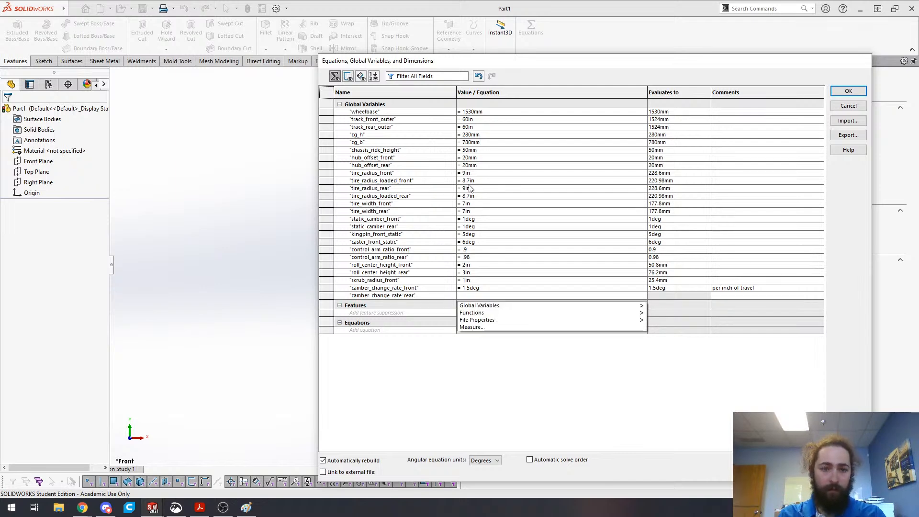
{"action": "type", "text": "1deg"}
{"action": "key", "text": "Return"}
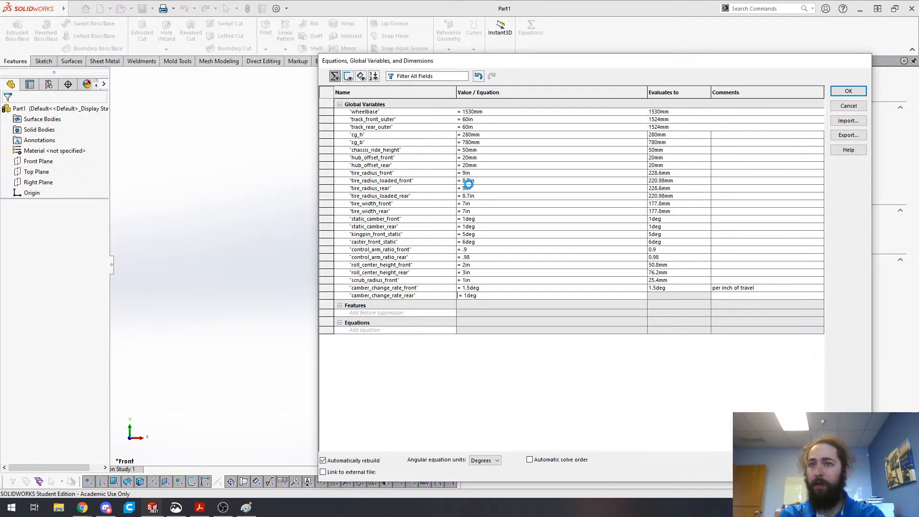
{"action": "key", "text": "Tab"}
{"action": "type", "text": "per inch of travel"}
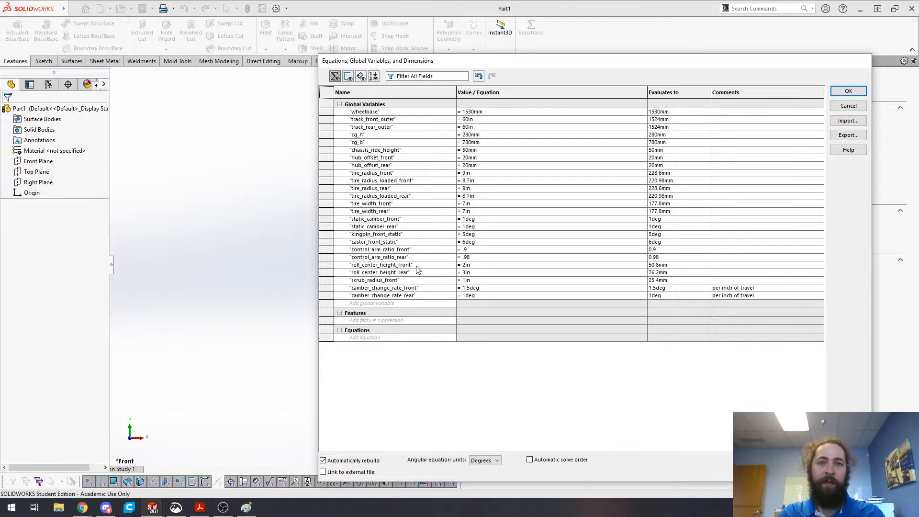
- Review the names and values of the global variables, from the hub offsets and tire radii to the control arm ratios and roll center heights
{"action": "left_click", "coordinate": [407, 303]}
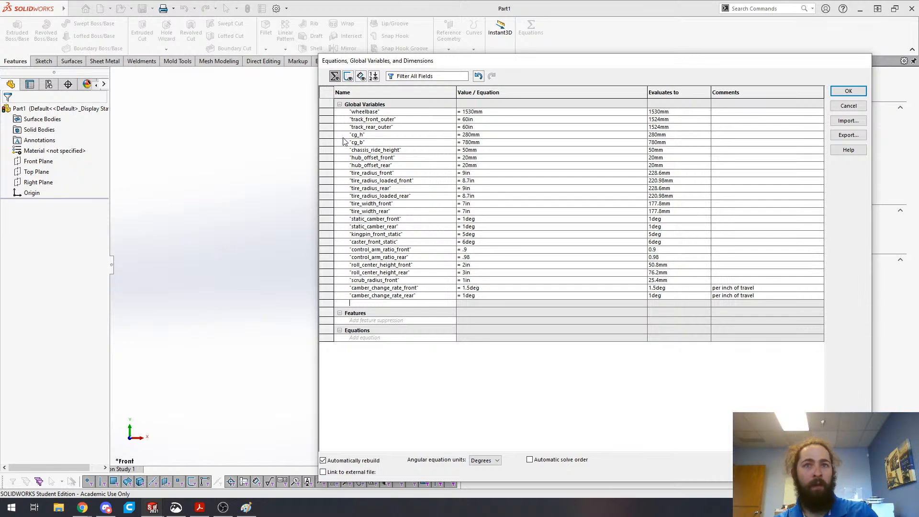
{"action": "left_click", "coordinate": [351, 166]}
{"action": "left_click", "coordinate": [479, 211]}
{"action": "left_click", "coordinate": [347, 172]}
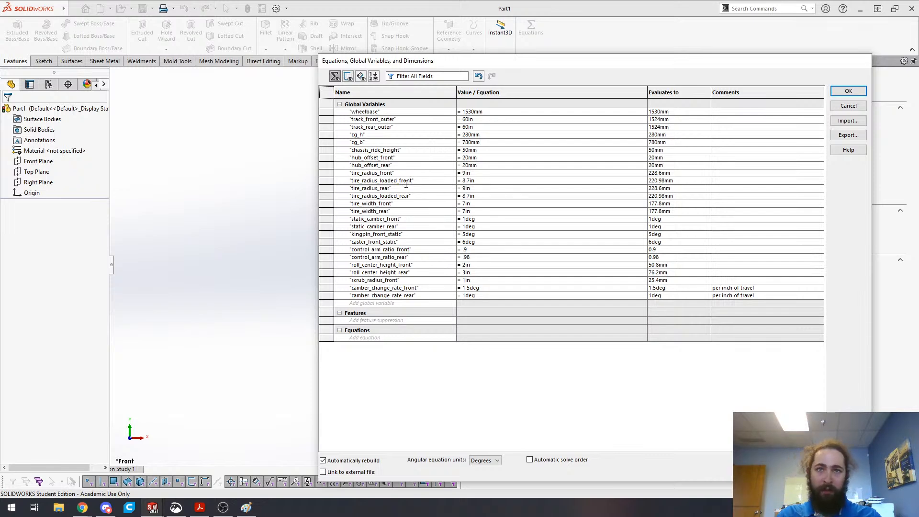
{"action": "left_click", "coordinate": [474, 135]}
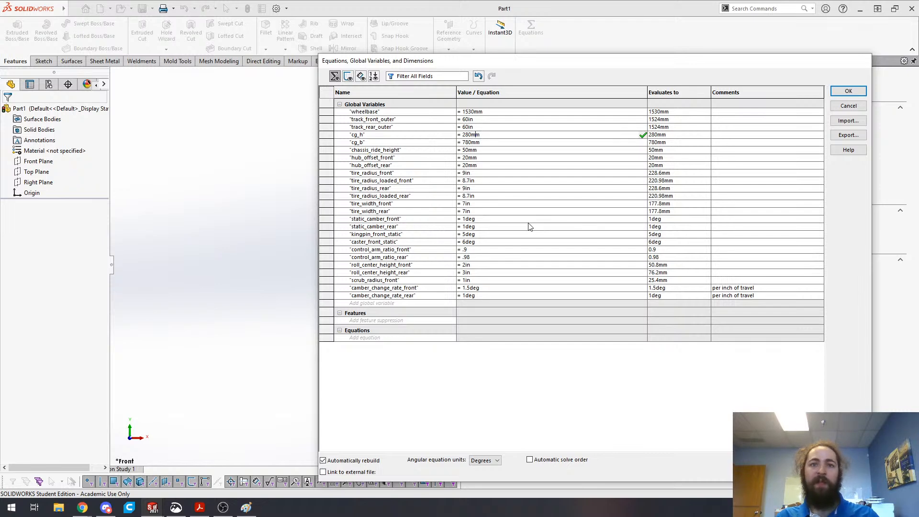
{"action": "left_click", "coordinate": [494, 258]}
{"action": "left_click", "coordinate": [439, 257]}
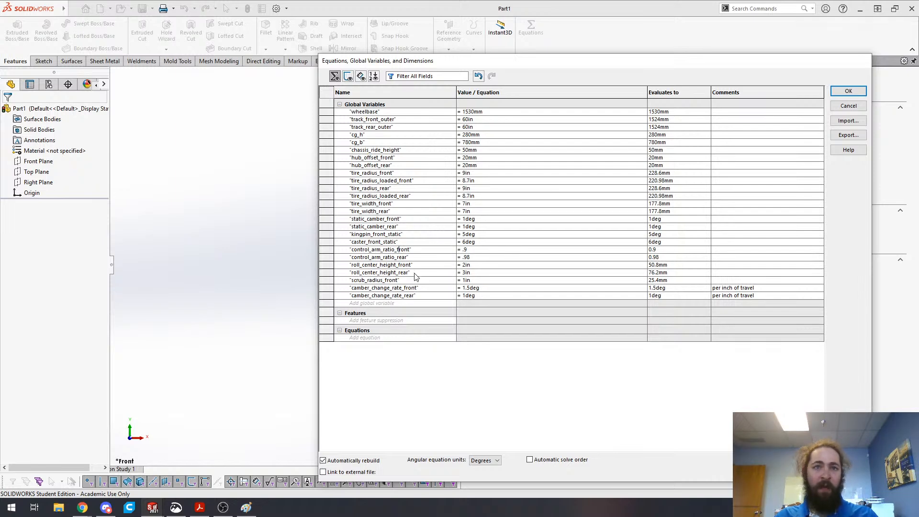
{"action": "left_click", "coordinate": [487, 272]}
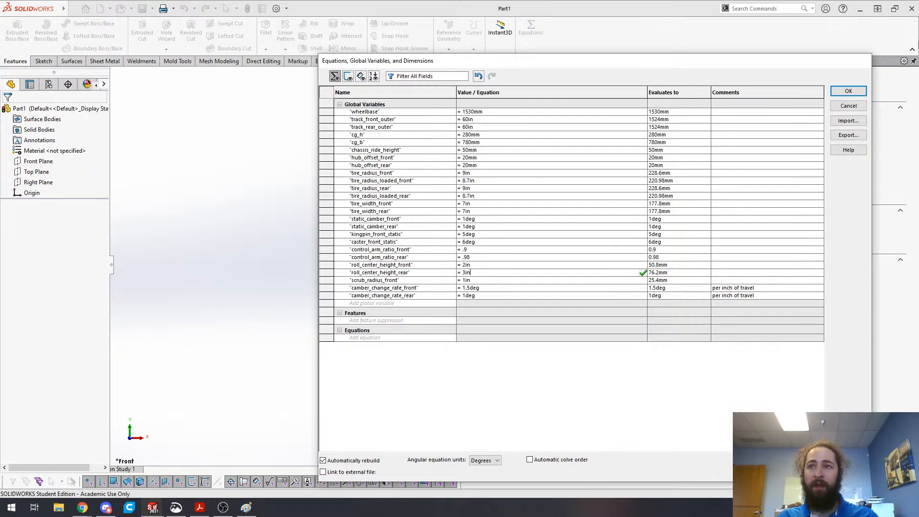
- Accept the global variables and save the part as SUS-22DP-SuspensionKinematics-Demo in the Viking Motorsports vault's Suspension > Kinematics folder
{"action": "left_click", "coordinate": [848, 91]}
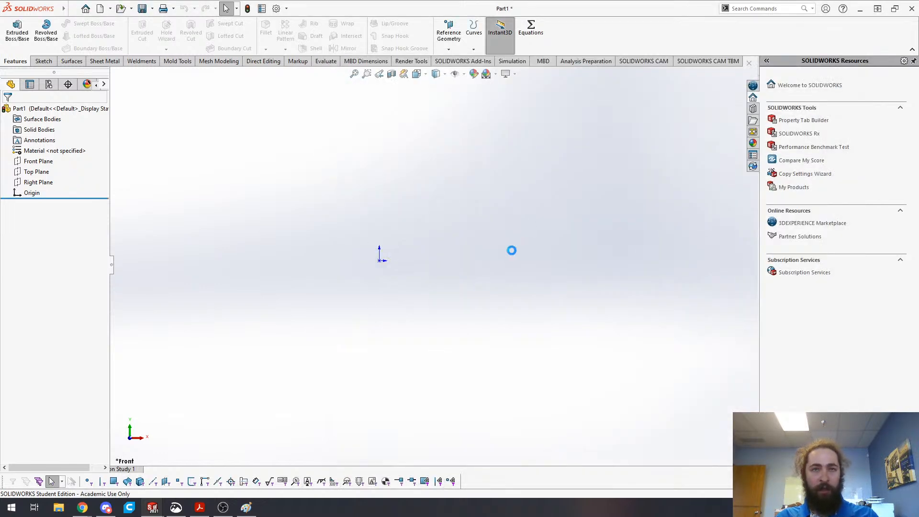
{"action": "key", "text": "ctrl+s"}
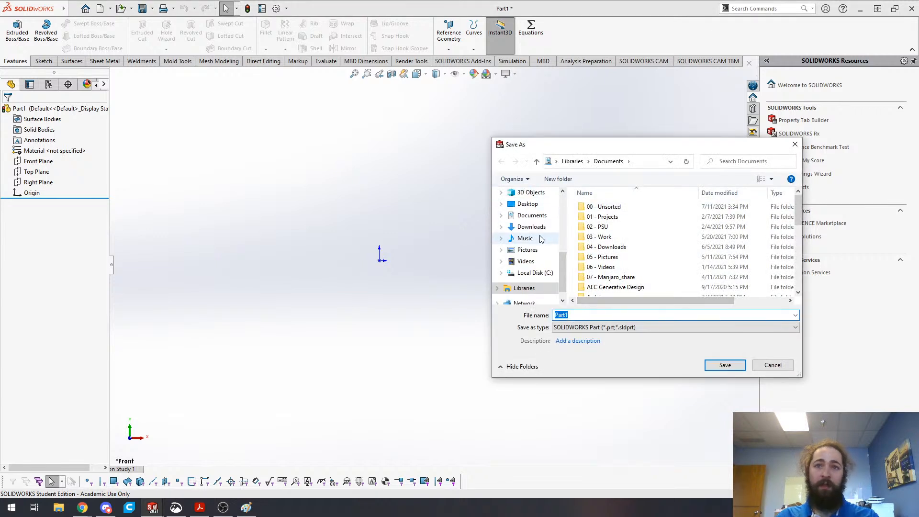
{"action": "scroll", "coordinate": [540, 239], "scroll_direction": "up", "scroll_amount": 4}
{"action": "left_click", "coordinate": [526, 261]}
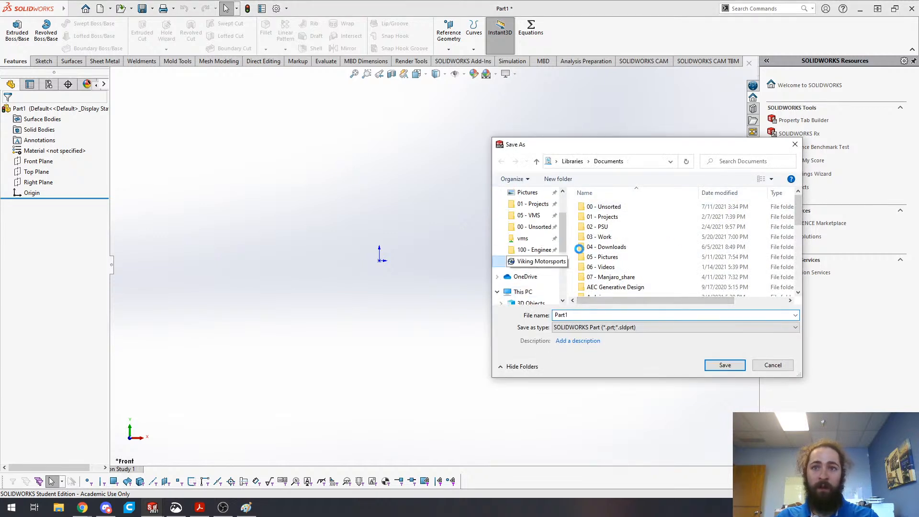
{"action": "left_click", "coordinate": [605, 251]}
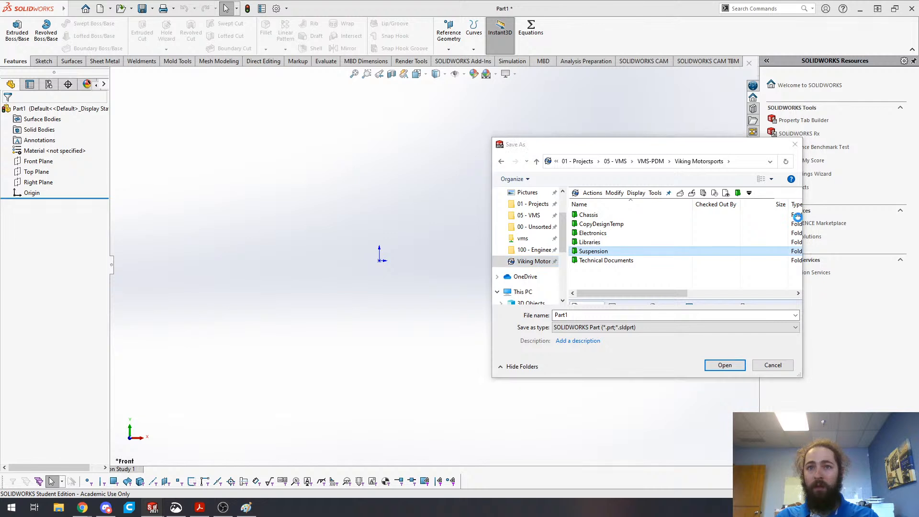
{"action": "left_click", "coordinate": [604, 226]}
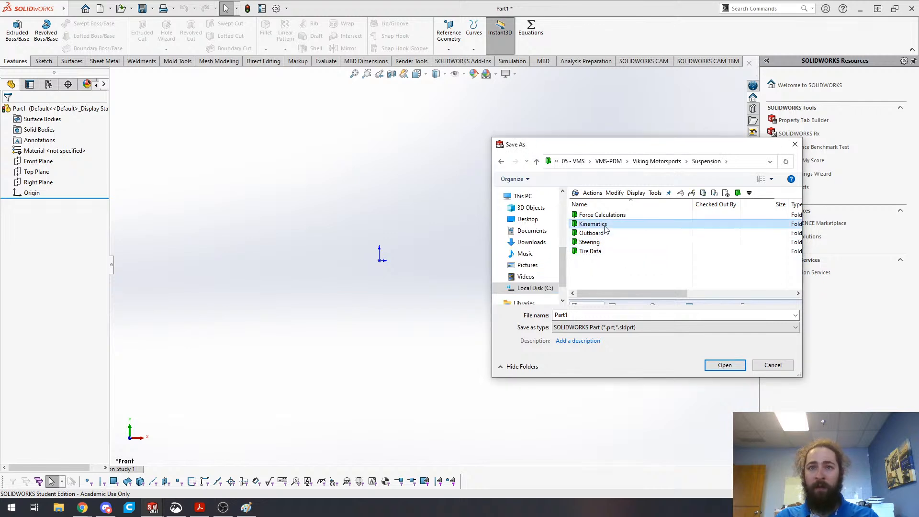
{"action": "type", "text": "SUS-22DP-SuspensionKinematics-Demo"}
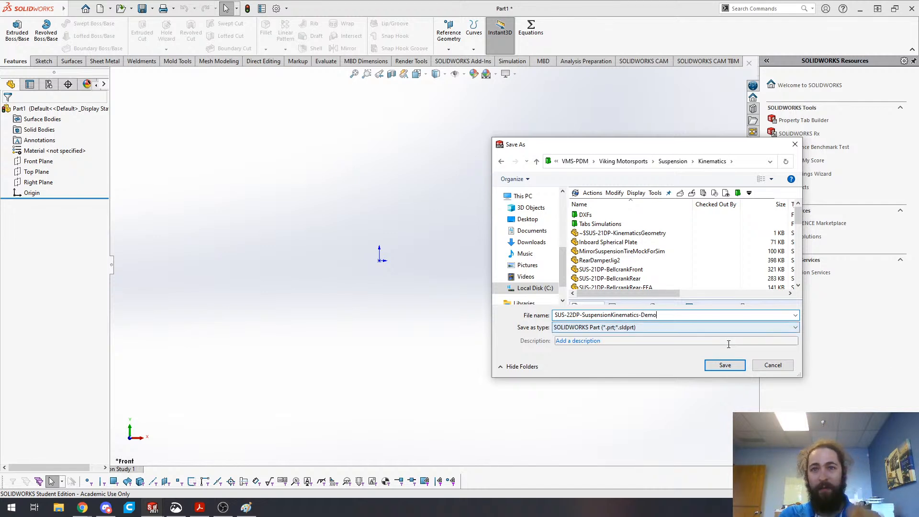
{"action": "left_click", "coordinate": [738, 370]}
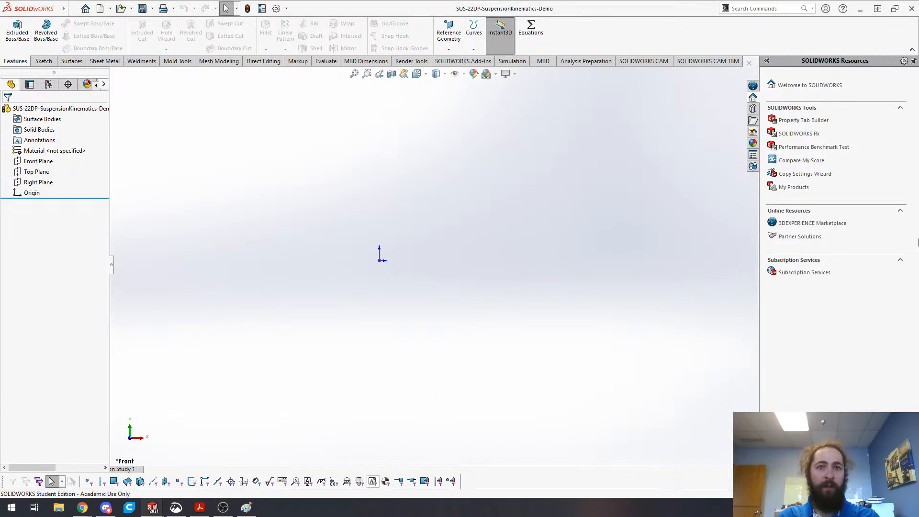
{"action": "middle_click_drag", "start_coordinate": [435, 243], "coordinate": [521, 266]}
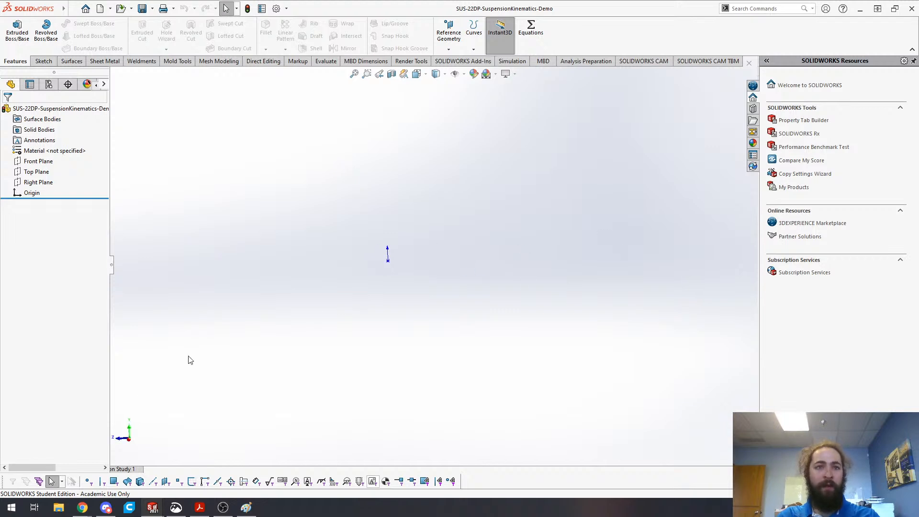
- Switch the part's standard view orientation to Z-up and accept the change
{"action": "middle_click_drag", "start_coordinate": [328, 290], "coordinate": [410, 294]}
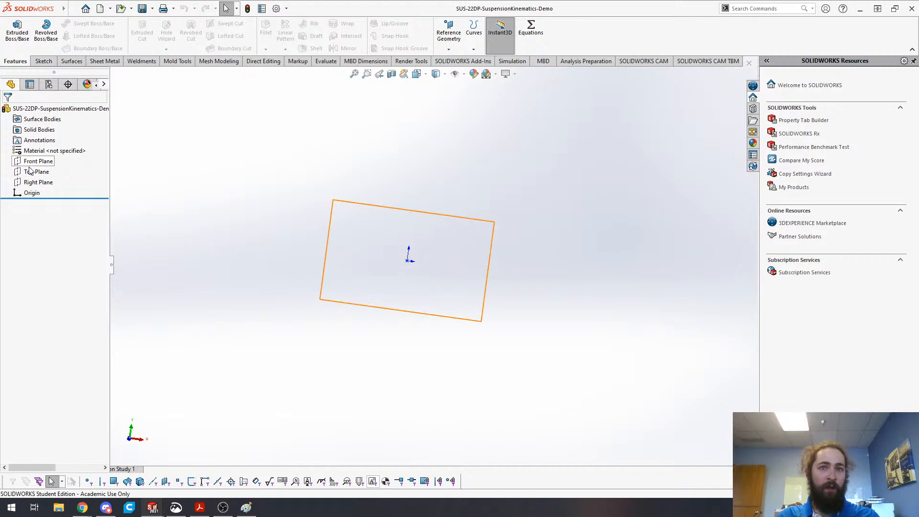
{"action": "mouse_move", "coordinate": [355, 335]}
{"action": "middle_mouse_down"}
{"action": "mouse_move", "coordinate": [349, 322]}
{"action": "mouse_move", "coordinate": [318, 355]}
{"action": "mouse_move", "coordinate": [351, 316]}
{"action": "mouse_move", "coordinate": [330, 367]}
{"action": "middle_mouse_up"}
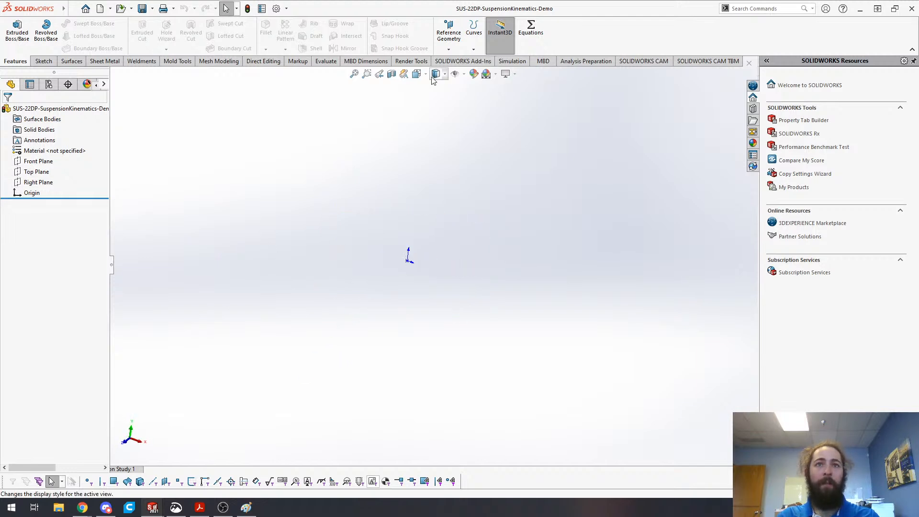
{"action": "key", "text": "space"}
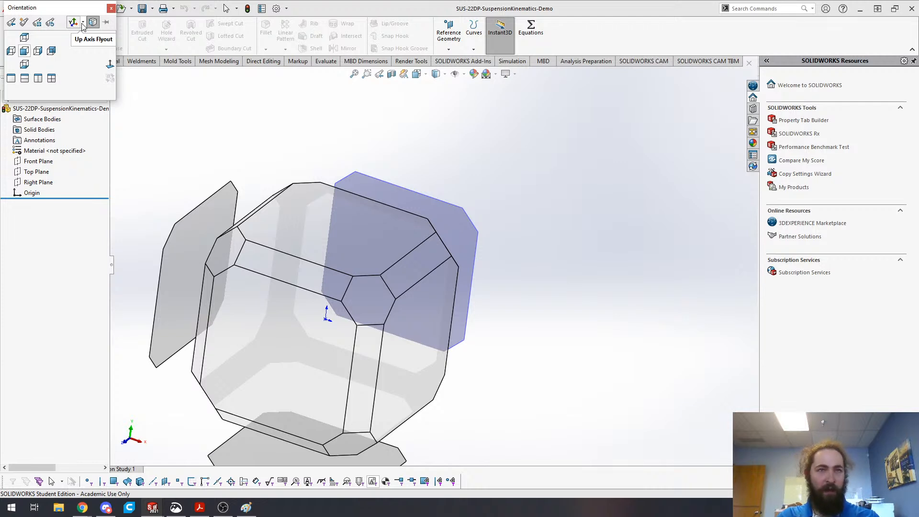
{"action": "left_click", "coordinate": [82, 23]}
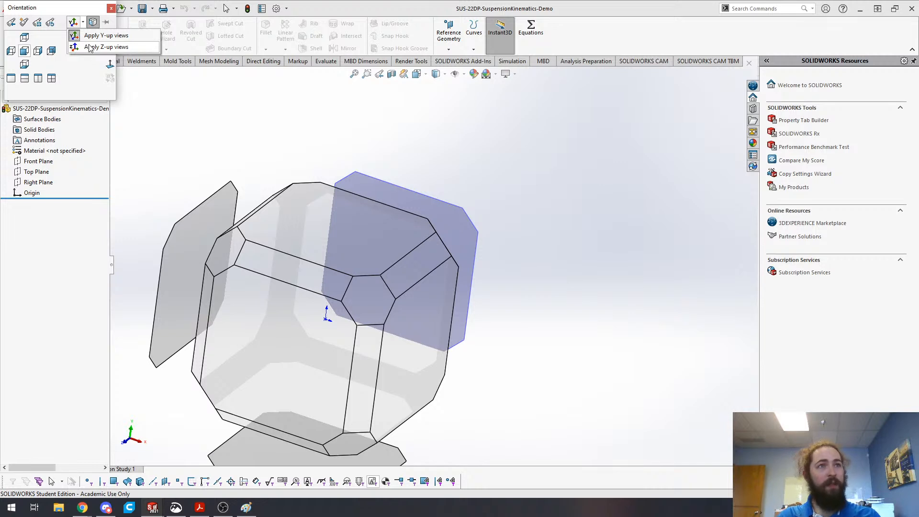
{"action": "left_click", "coordinate": [93, 47]}
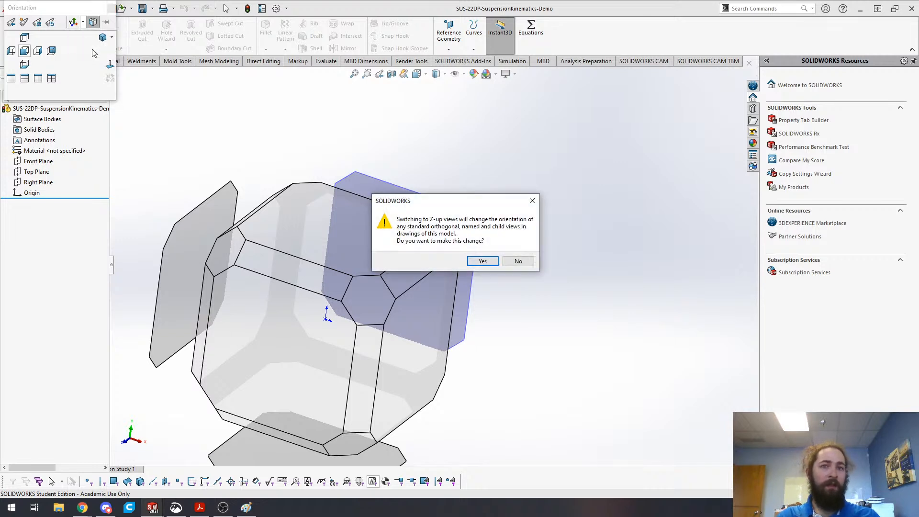
{"action": "left_click", "coordinate": [491, 264]}
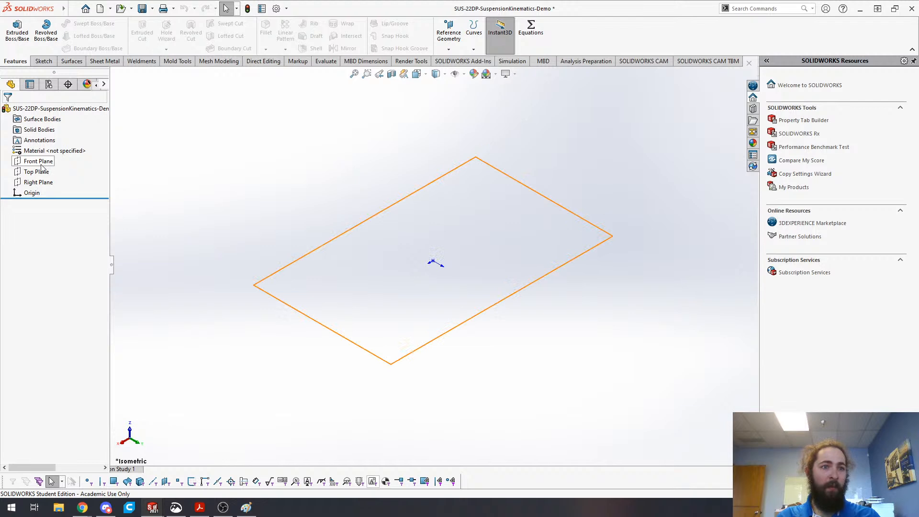
- Rename the Front Plane as "Ground Plane"
{"action": "left_click", "coordinate": [40, 165]}
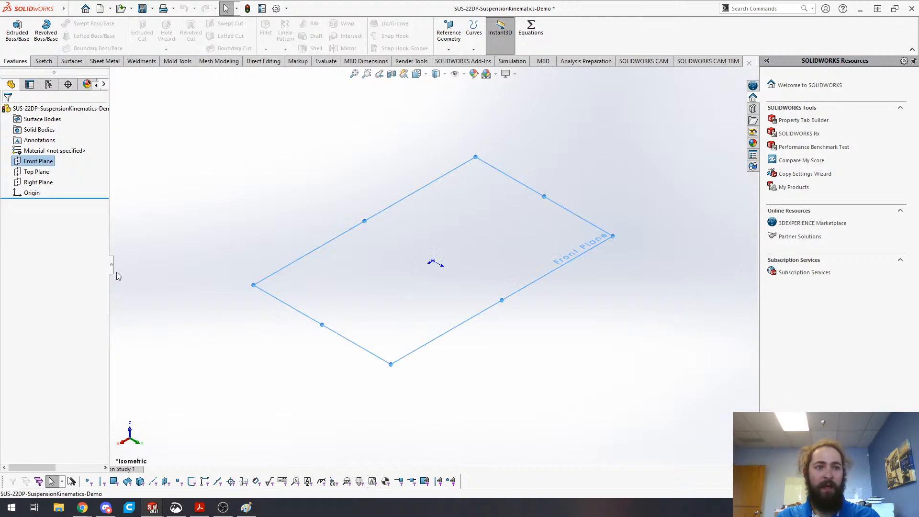
{"action": "left_click", "coordinate": [37, 165]}
{"action": "left_click", "coordinate": [36, 164]}
{"action": "type", "text": "Ground Plane"}
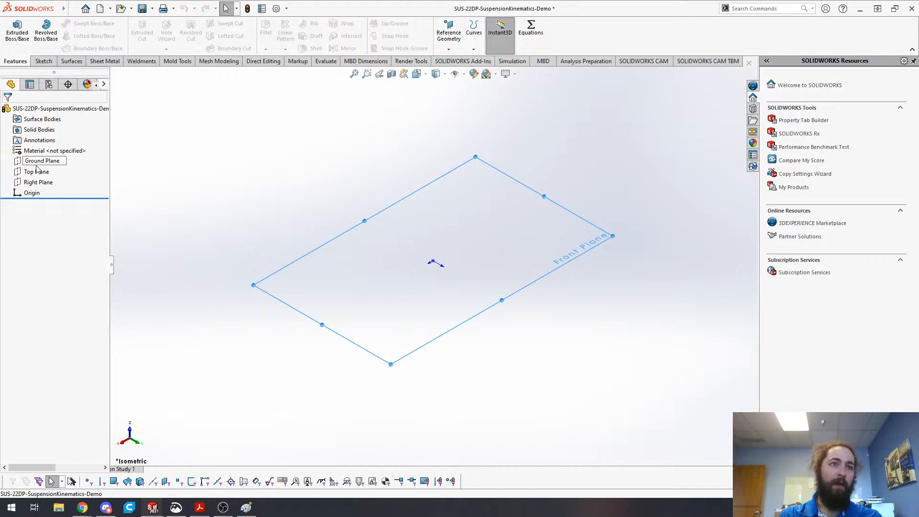
- Rename the Top Plane as "Side Plane"
{"action": "left_click", "coordinate": [37, 171]}
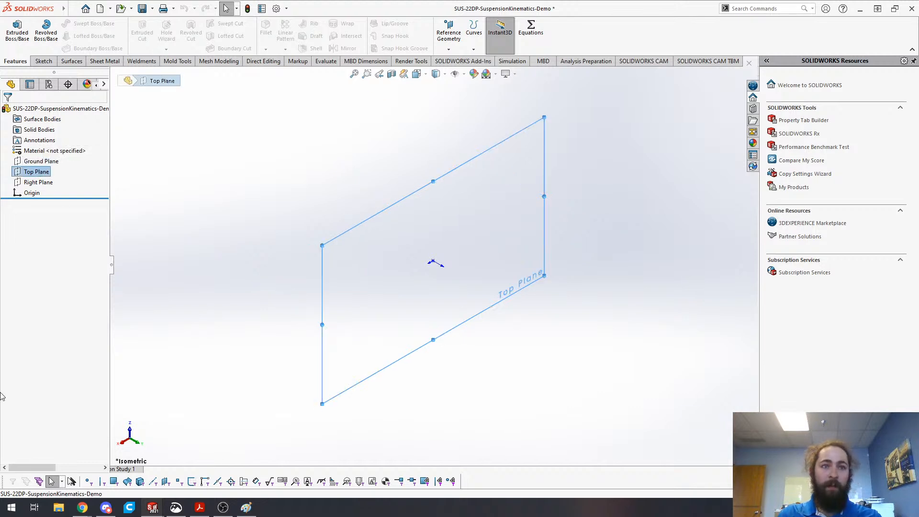
{"action": "left_click", "coordinate": [38, 171]}
{"action": "type", "text": "Sive pla"}
{"action": "key", "text": "BackSpace"}
{"action": "key", "text": "BackSpace"}
{"action": "key", "text": "BackSpace"}
{"action": "type", "text": "Plane"}
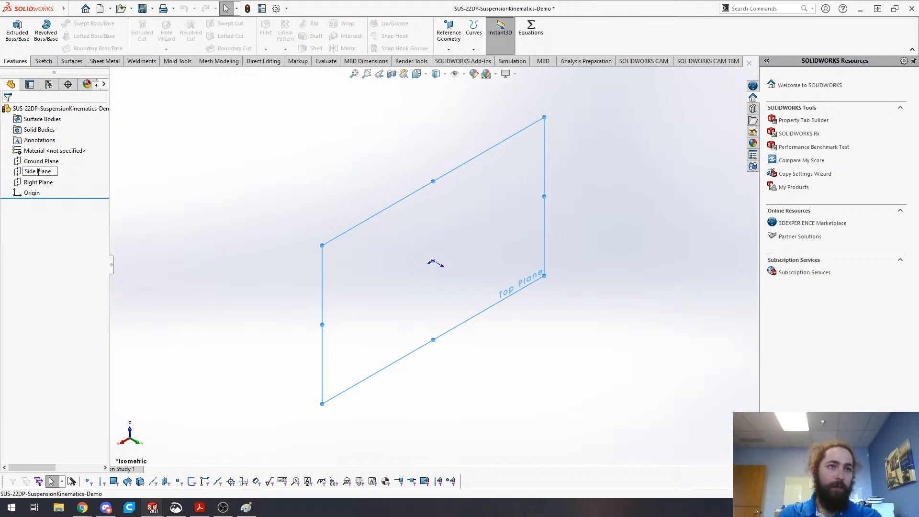
- Rename the Right Plane as "Rear Axle Centerline"
{"action": "left_click", "coordinate": [38, 182]}
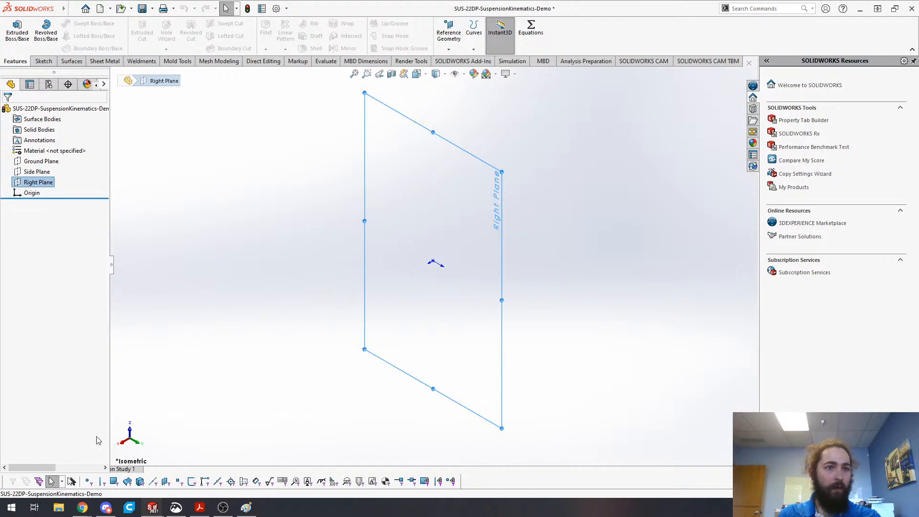
{"action": "left_click", "coordinate": [44, 182]}
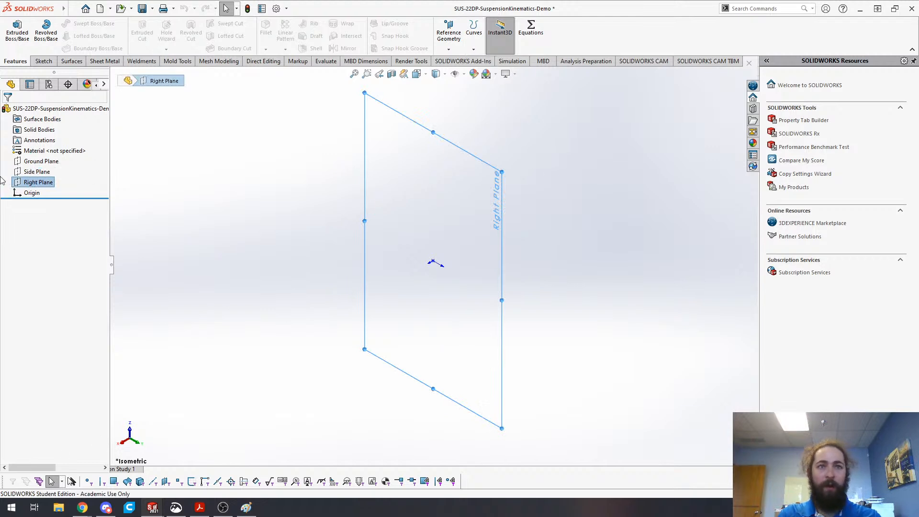
{"action": "left_click", "coordinate": [45, 186]}
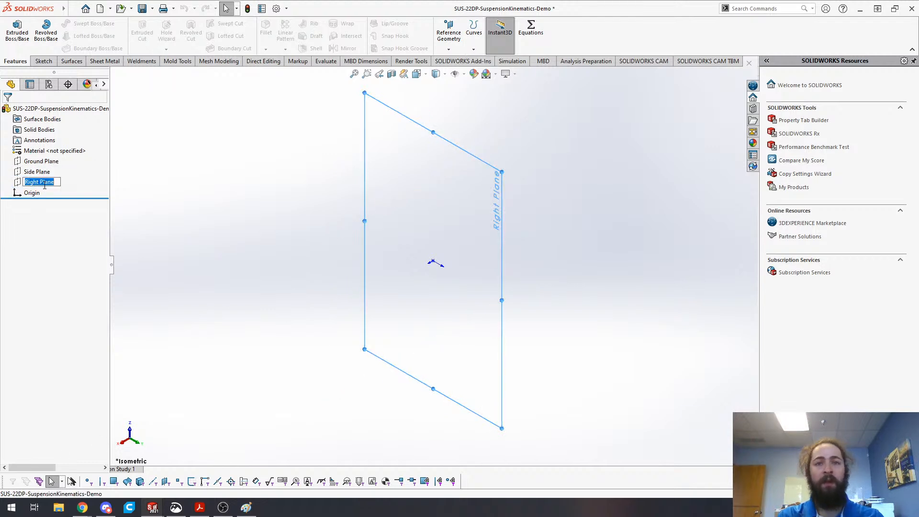
{"action": "type", "text": "Rear Wheel"}
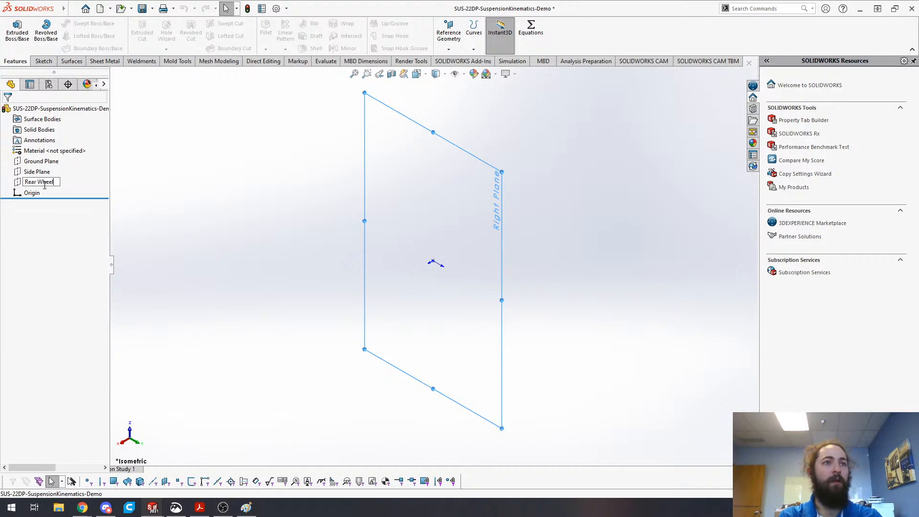
{"action": "type", "text": "Centerline"}
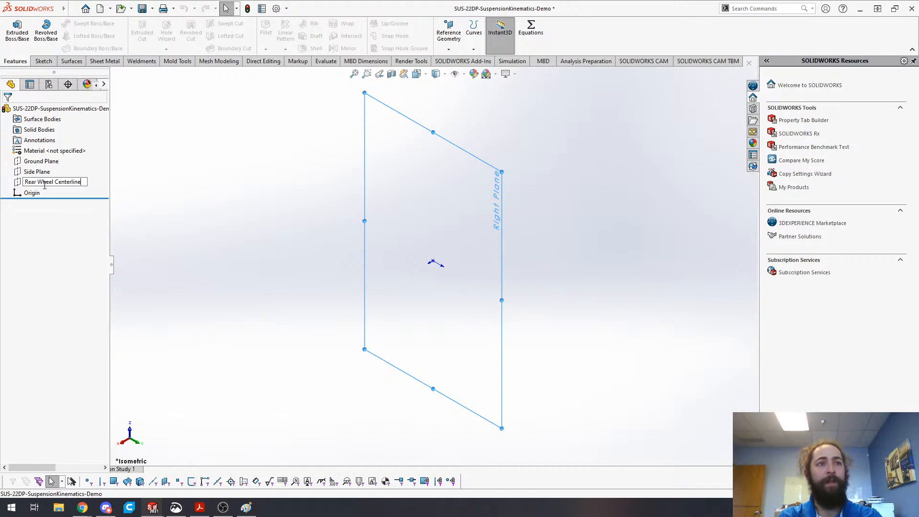
{"action": "key", "text": "BackSpace"}
{"action": "key", "text": "BackSpace"}
{"action": "key", "text": "BackSpace"}
{"action": "key", "text": "BackSpace"}
{"action": "key", "text": "BackSpace"}
{"action": "key", "text": "BackSpace"}
{"action": "key", "text": "BackSpace"}
{"action": "key", "text": "BackSpace"}
{"action": "key", "text": "BackSpace"}
{"action": "key", "text": "BackSpace"}
{"action": "key", "text": "BackSpace"}
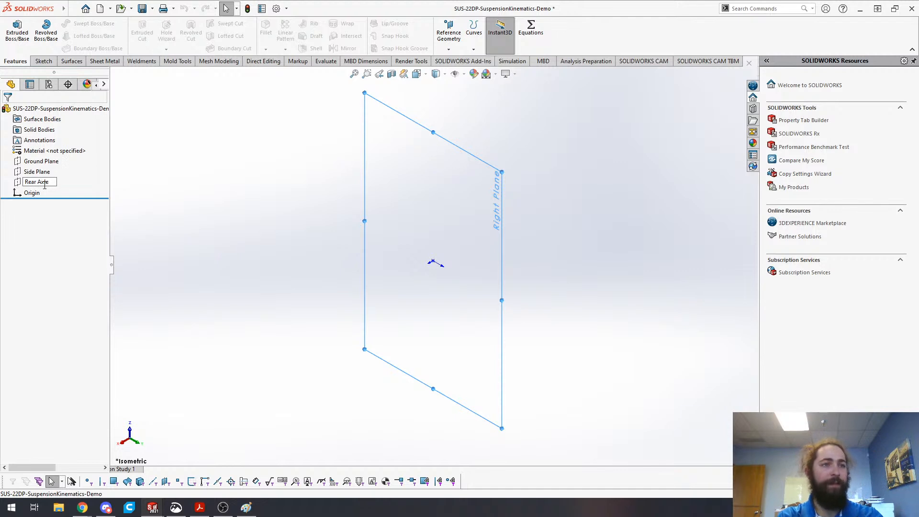
{"action": "type", "text": "Axle Centerline"}
{"action": "key", "text": "Return"}
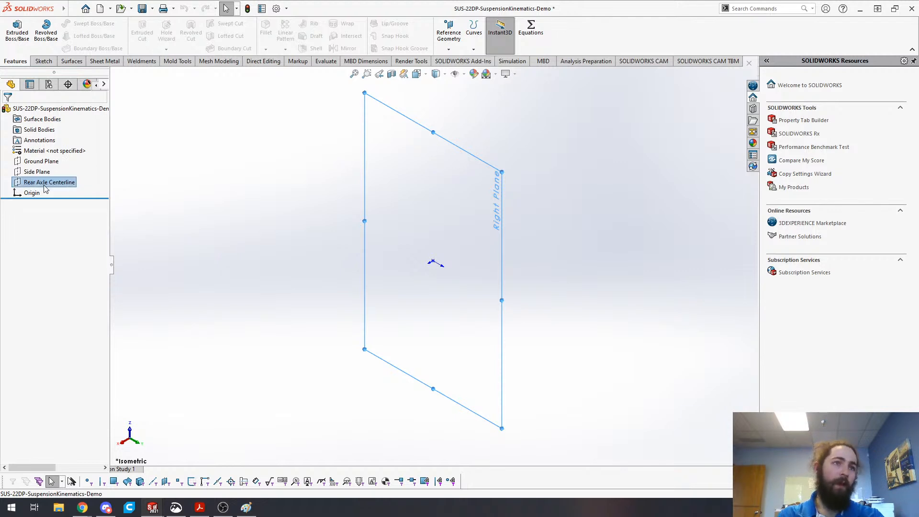
{"action": "left_click", "coordinate": [340, 140]}
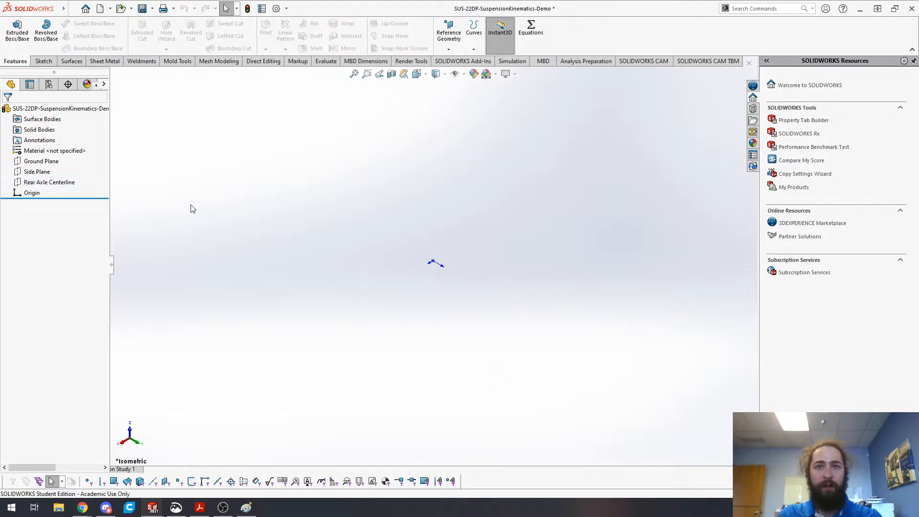
- Check the orientation of the Rear Axle Centerline, Side Plane and Ground Plane in the isometric view
{"action": "left_click", "coordinate": [48, 183]}
{"action": "left_click", "coordinate": [35, 171]}
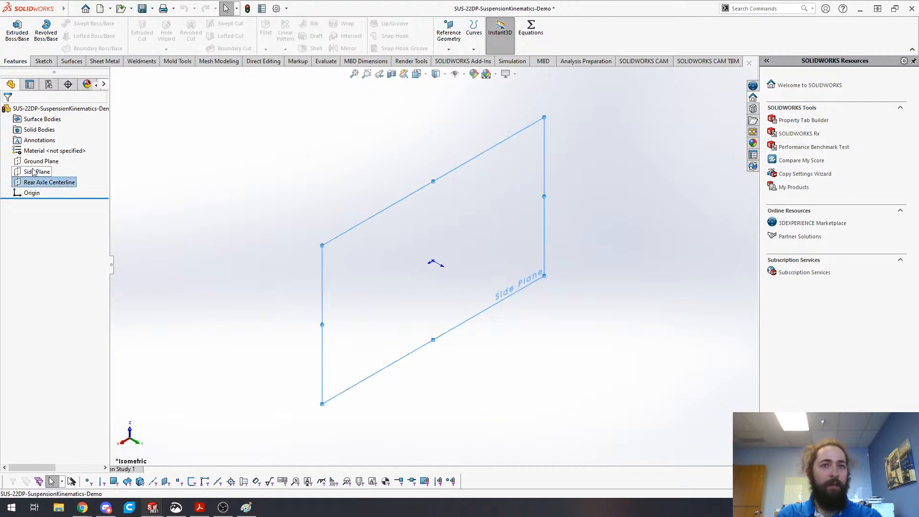
{"action": "left_click", "coordinate": [30, 161]}
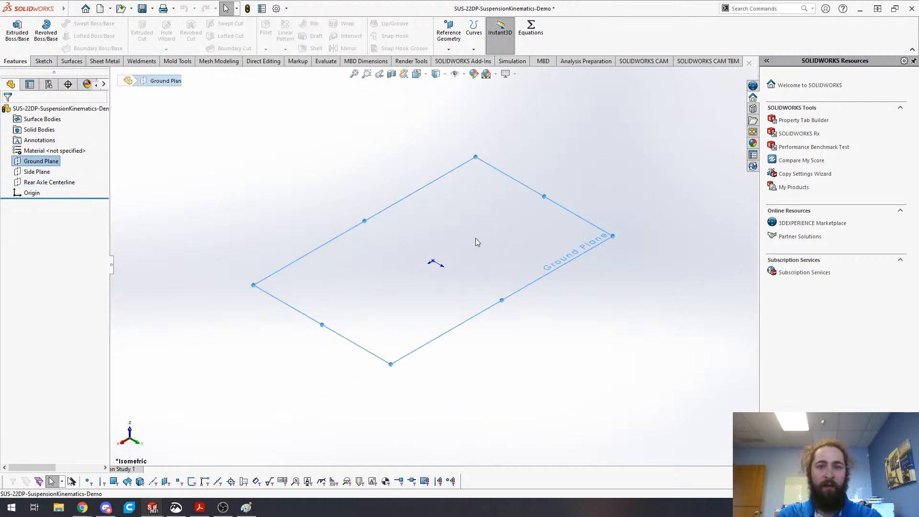
{"action": "left_click", "coordinate": [218, 291]}
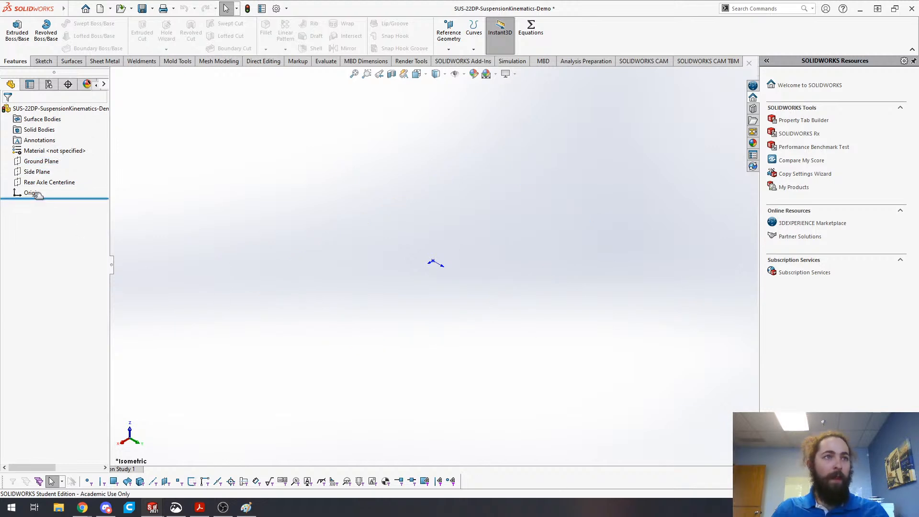
{"action": "left_click", "coordinate": [36, 171]}
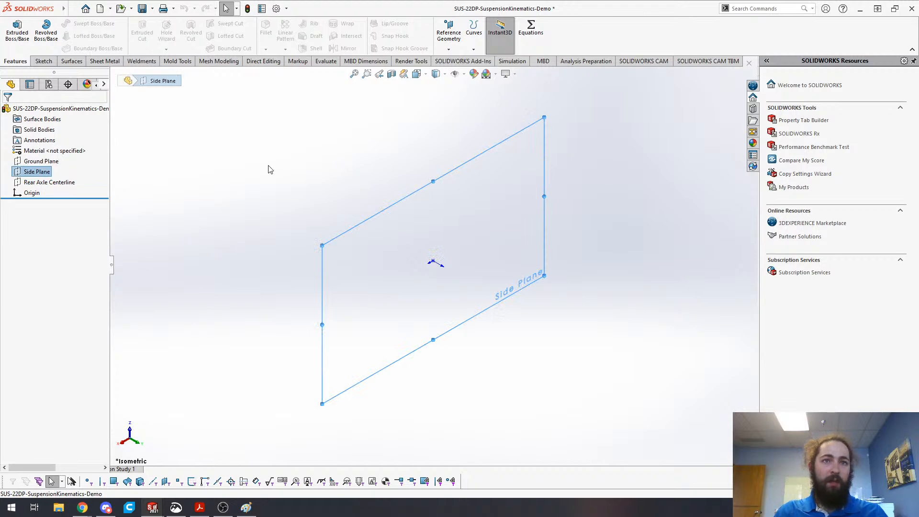
{"action": "left_click", "coordinate": [363, 200]}
- Examine the Chassis Side View sketch and its dimensions in the SUS-21DP-KinematicsGeometry part, and return to the demo part
{"action": "key", "text": "ctrl+Tab"}
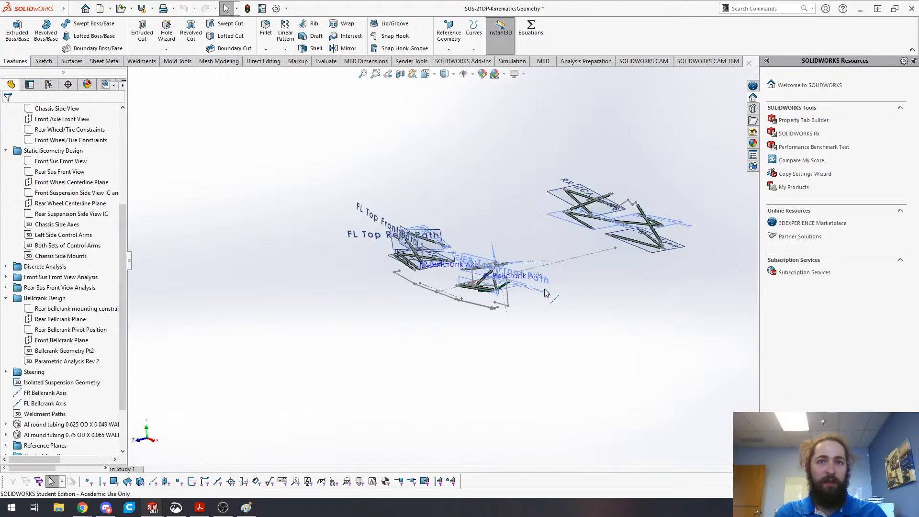
{"action": "scroll", "coordinate": [43, 238], "scroll_direction": "up", "scroll_amount": 5}
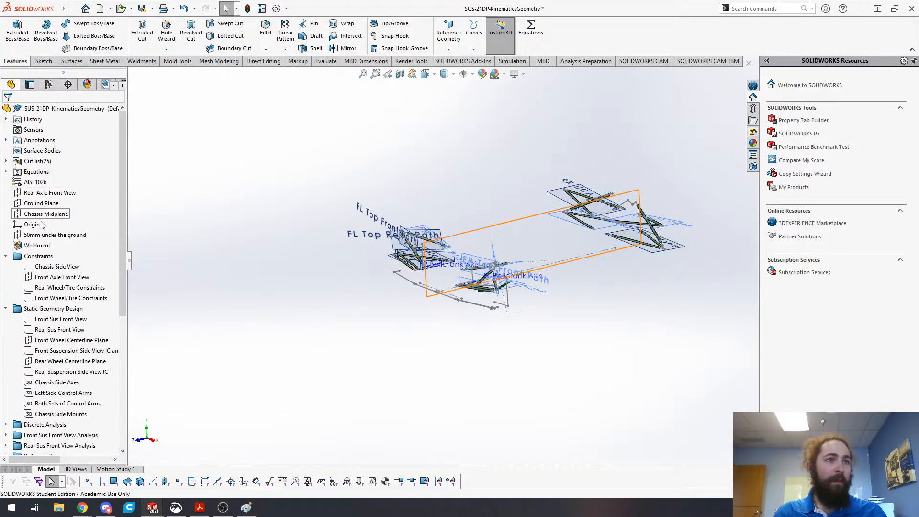
{"action": "left_click", "coordinate": [48, 266]}
{"action": "mouse_move", "coordinate": [527, 311]}
{"action": "middle_mouse_down"}
{"action": "mouse_move", "coordinate": [242, 314]}
{"action": "mouse_move", "coordinate": [314, 324]}
{"action": "mouse_move", "coordinate": [311, 338]}
{"action": "mouse_move", "coordinate": [388, 316]}
{"action": "mouse_move", "coordinate": [455, 268]}
{"action": "mouse_move", "coordinate": [504, 198]}
{"action": "mouse_move", "coordinate": [607, 252]}
{"action": "mouse_move", "coordinate": [510, 233]}
{"action": "mouse_move", "coordinate": [492, 214]}
{"action": "middle_mouse_up"}
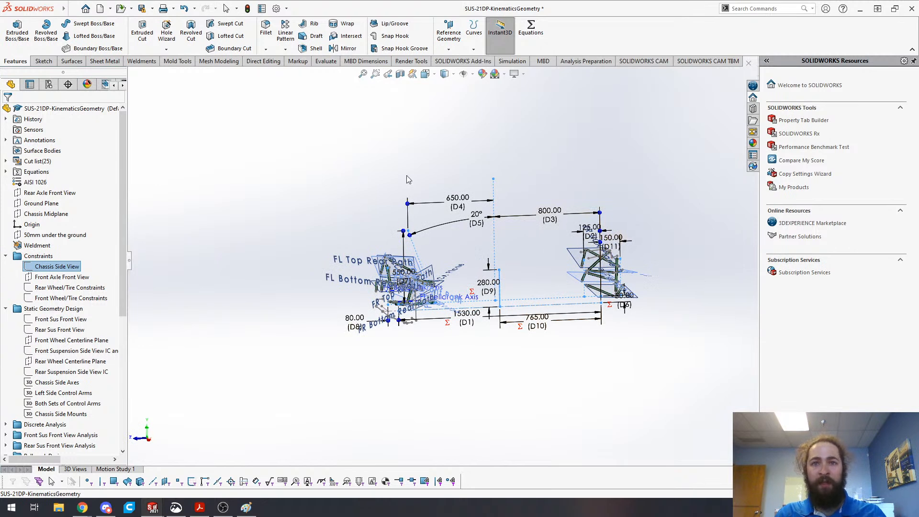
{"action": "left_click", "coordinate": [468, 358]}
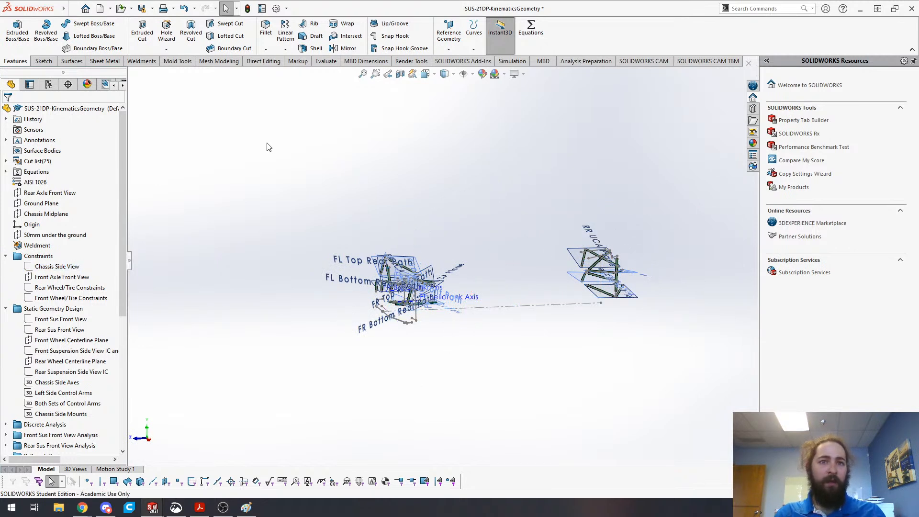
{"action": "key", "text": "ctrl+Tab"}
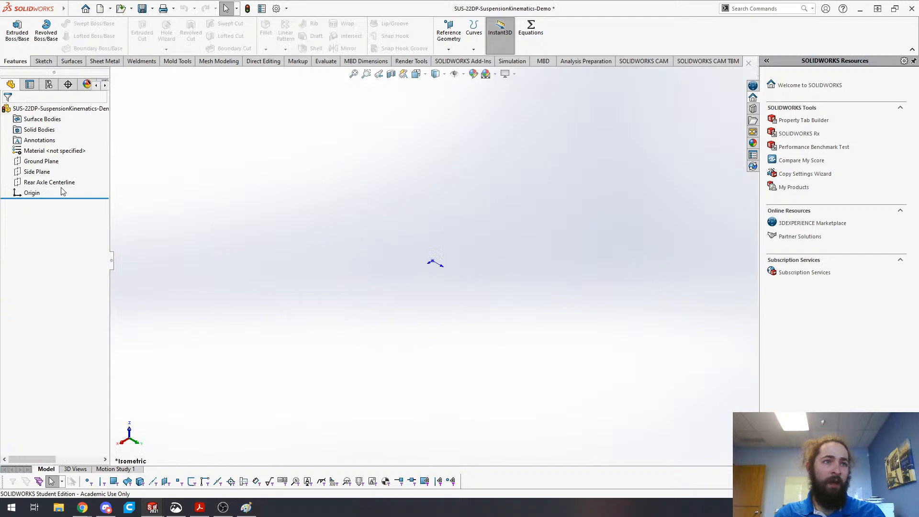
{"action": "left_click", "coordinate": [37, 171]}
{"action": "right_click", "coordinate": [466, 194]}
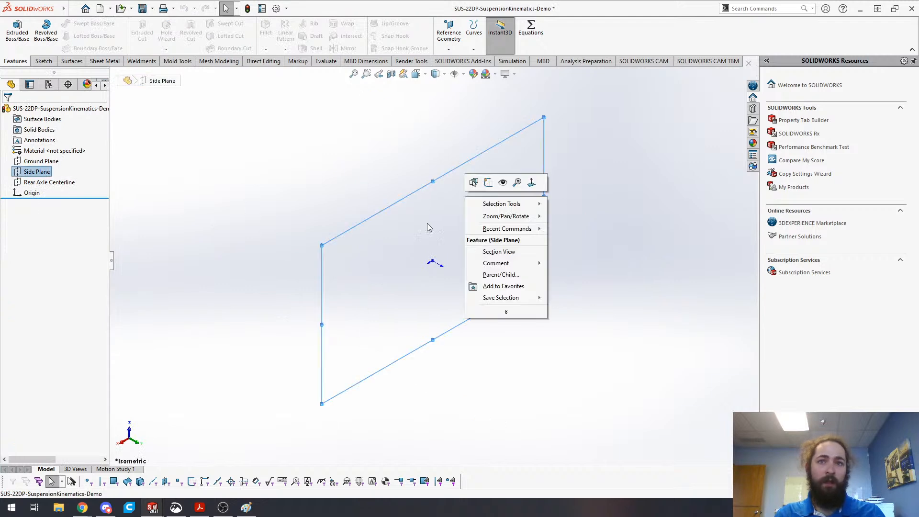
{"action": "left_click", "coordinate": [488, 182]}
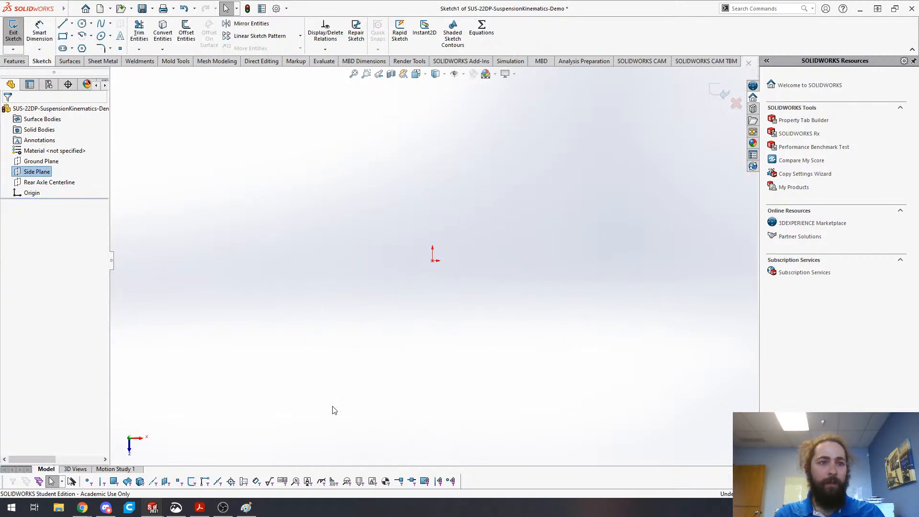
{"action": "left_click", "coordinate": [13, 34]}
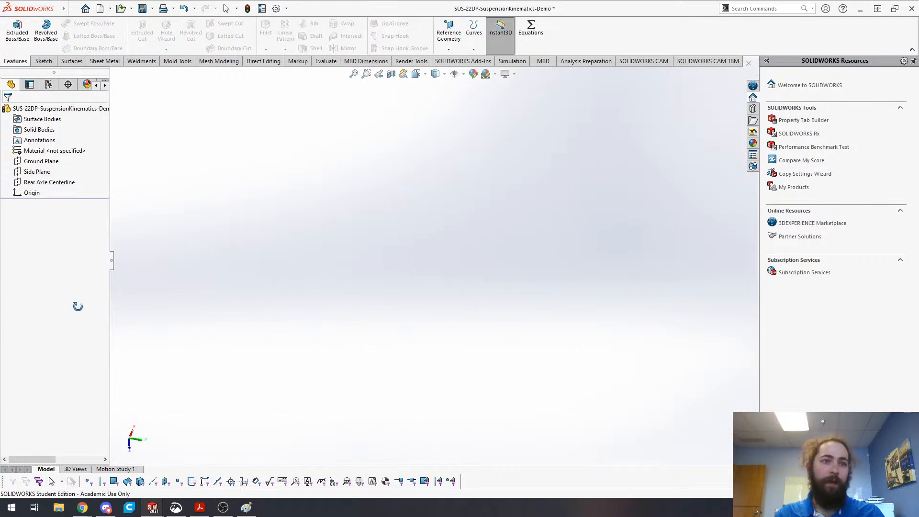
- Orient the model to the Front view and check how the Side Plane and Ground Plane lie relative to the axes
{"action": "key", "text": "space"}
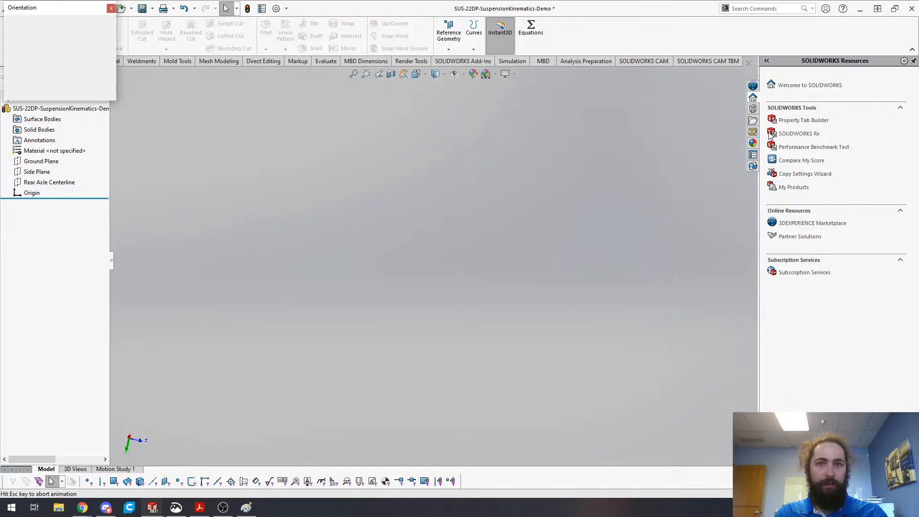
{"action": "left_click", "coordinate": [24, 51]}
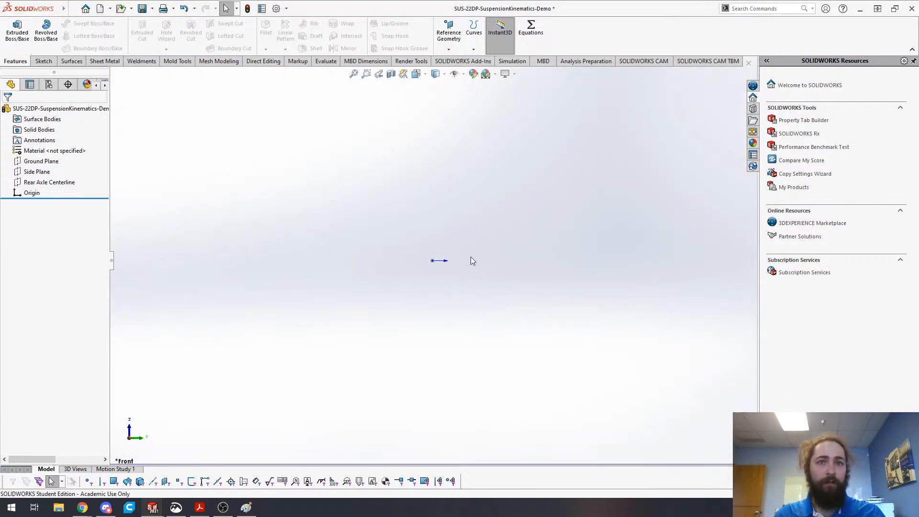
{"action": "middle_click_drag", "start_coordinate": [585, 323], "coordinate": [519, 324]}
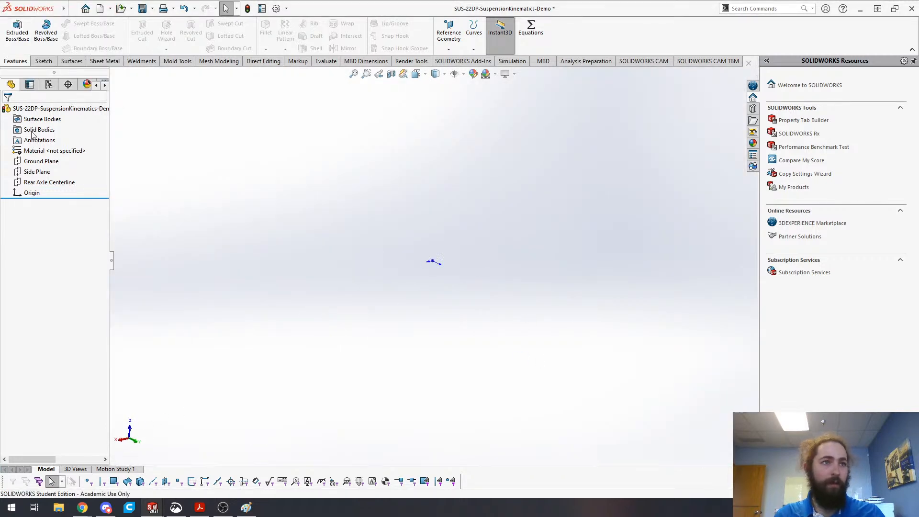
{"action": "left_click", "coordinate": [33, 175]}
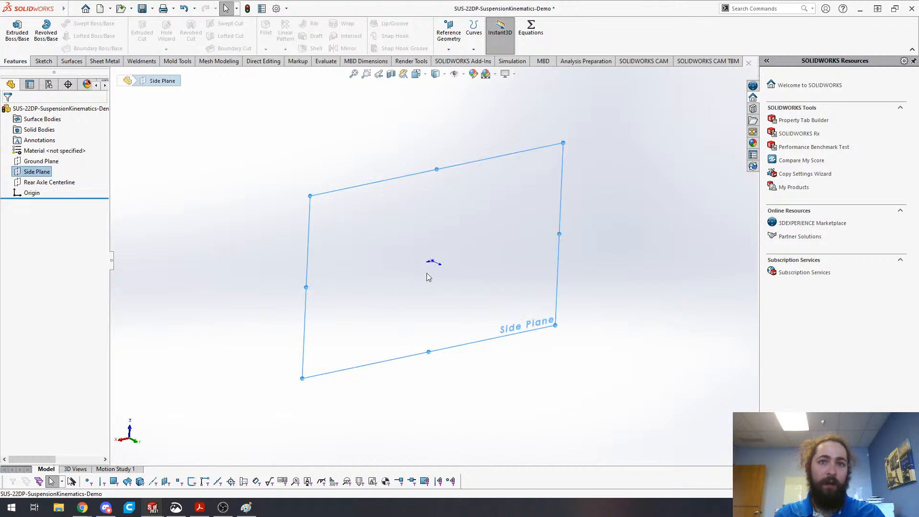
{"action": "left_click", "coordinate": [38, 161]}
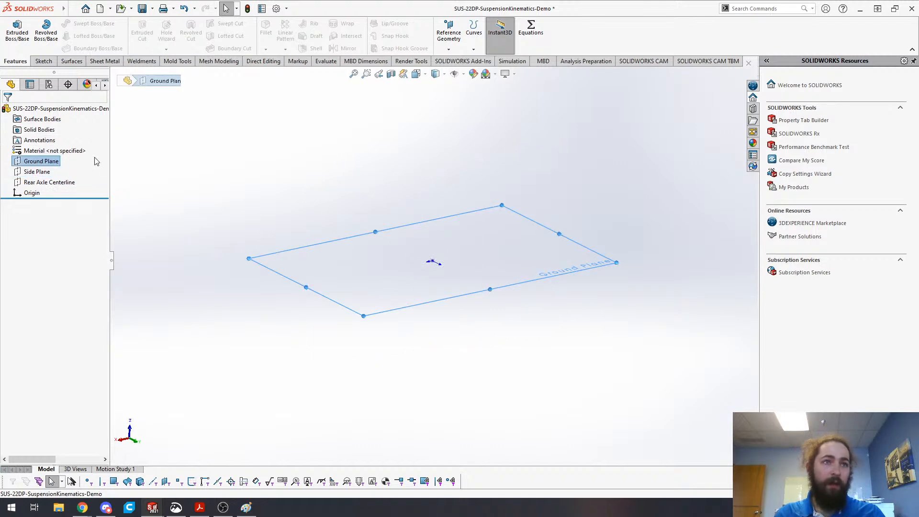
- Start a new sketch on the Side Plane, viewed with the Z axis pointing up and X pointing left
{"action": "left_click", "coordinate": [38, 173]}
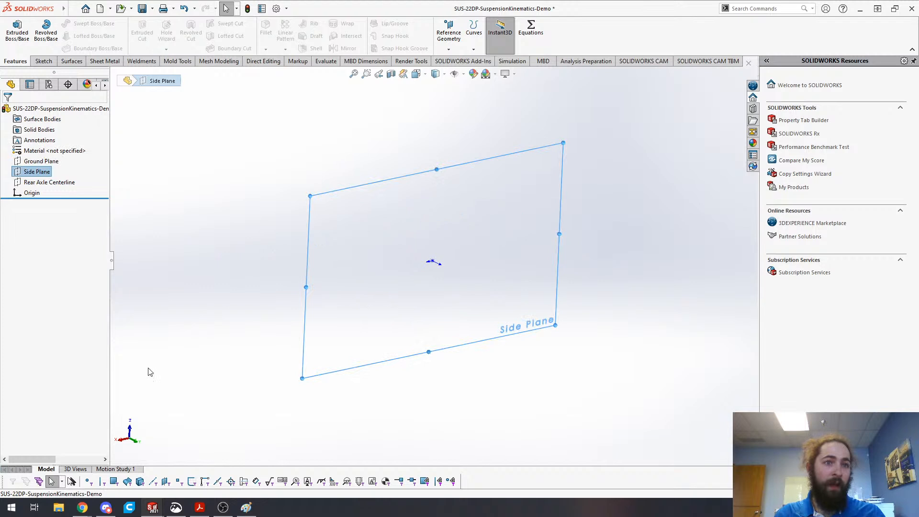
{"action": "right_click", "coordinate": [369, 115]}
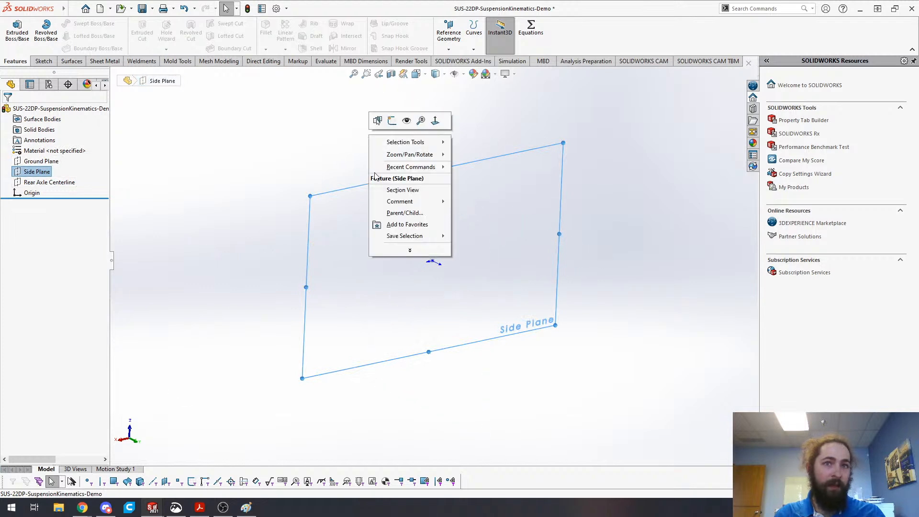
{"action": "left_click", "coordinate": [395, 122]}
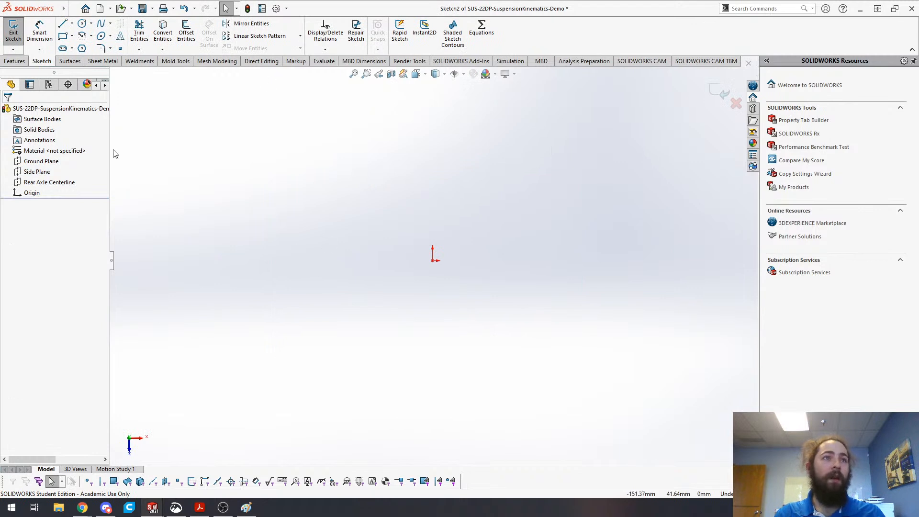
{"action": "key", "text": "alt+Right"}
{"action": "key", "text": "alt+Right"}
{"action": "key", "text": "alt+Right"}
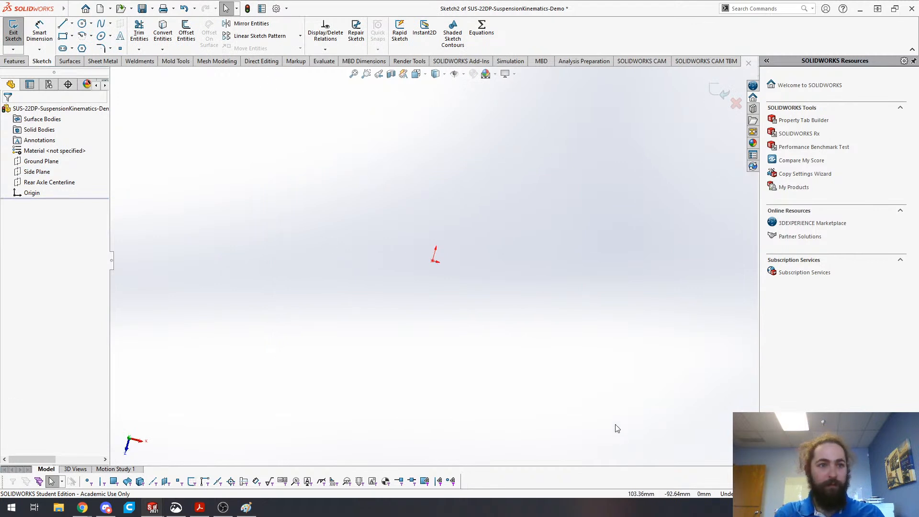
{"action": "key", "text": "alt+Right"}
{"action": "key", "text": "alt+Right"}
{"action": "key", "text": "alt+Right"}
{"action": "key", "text": "alt+Right"}
{"action": "key", "text": "alt+Right"}
{"action": "key", "text": "alt+Right"}
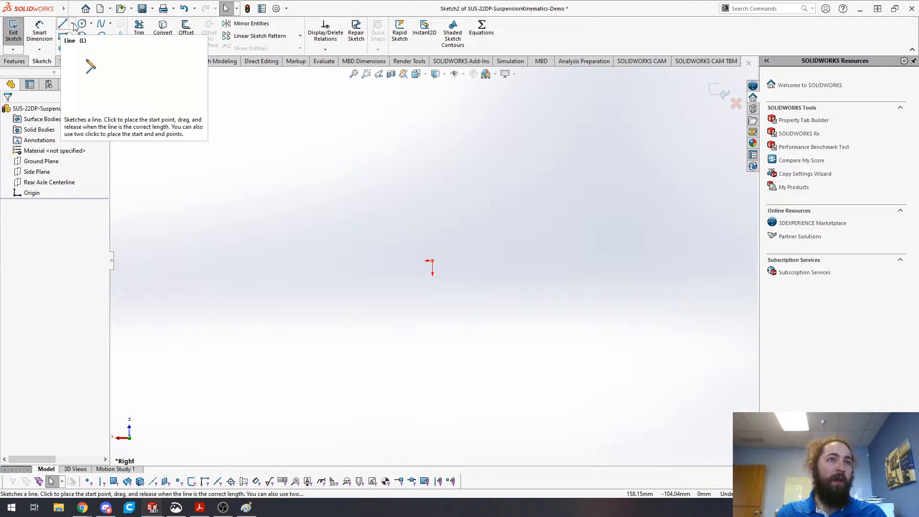
- Sketch a horizontal construction line about 174 mm long from the origin in the positive X direction
{"action": "key", "text": "s"}
{"action": "left_click", "coordinate": [435, 149]}
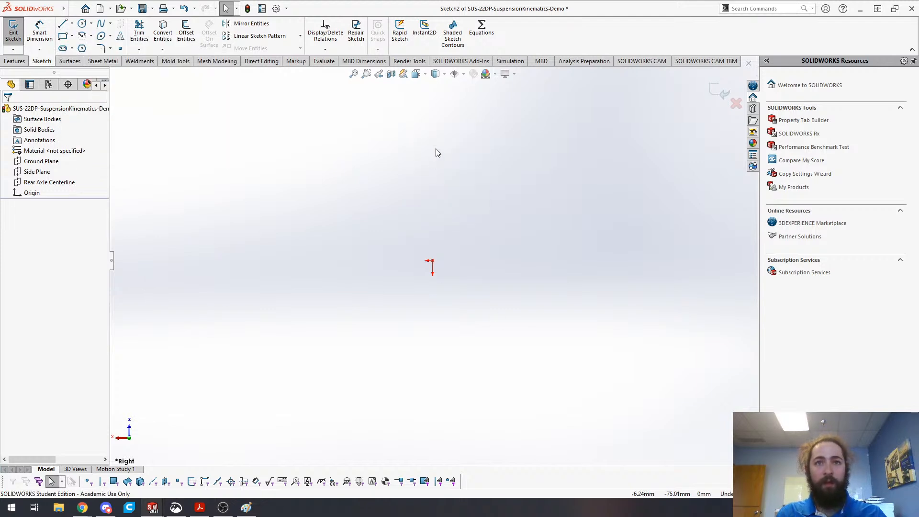
{"action": "left_click", "coordinate": [433, 260]}
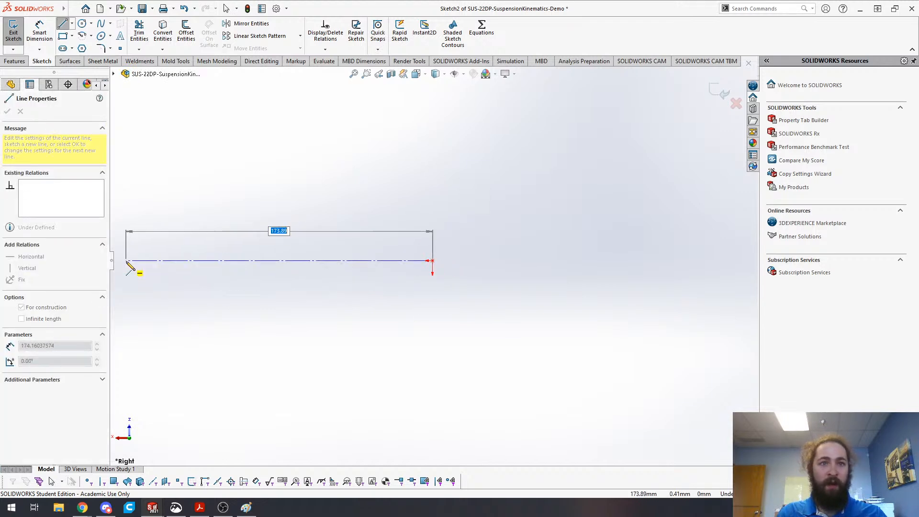
{"action": "left_click", "coordinate": [125, 261]}
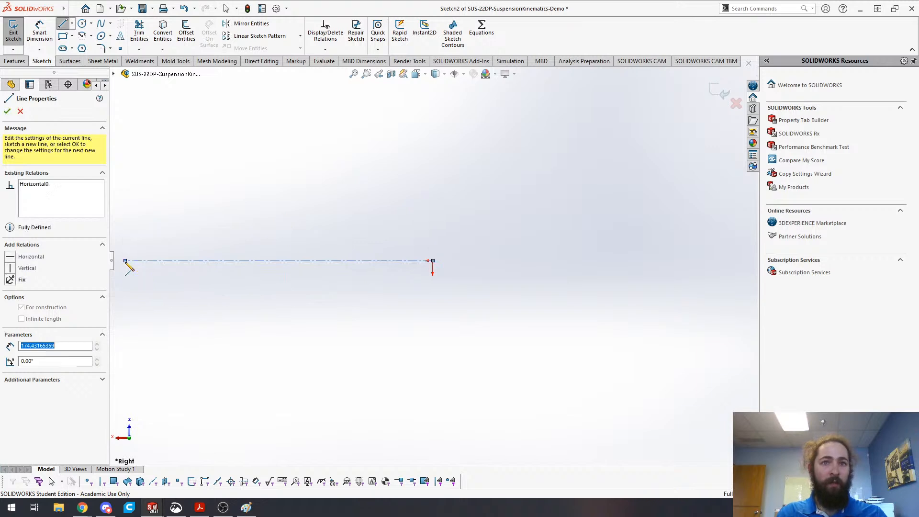
{"action": "key", "text": "Escape"}
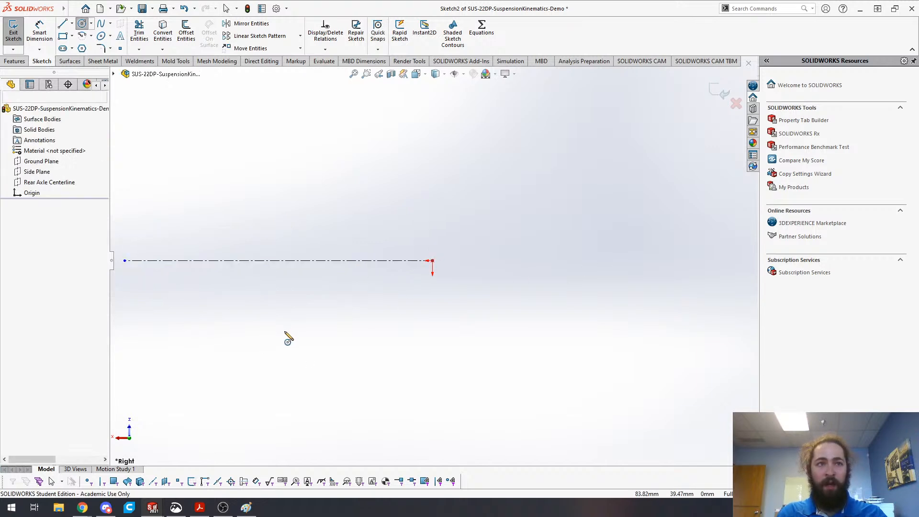
- Dimension the construction line's length and link it to the global variable "wheelbase"
{"action": "middle_click_drag", "start_coordinate": [192, 342], "coordinate": [418, 346], "text": "ctrl"}
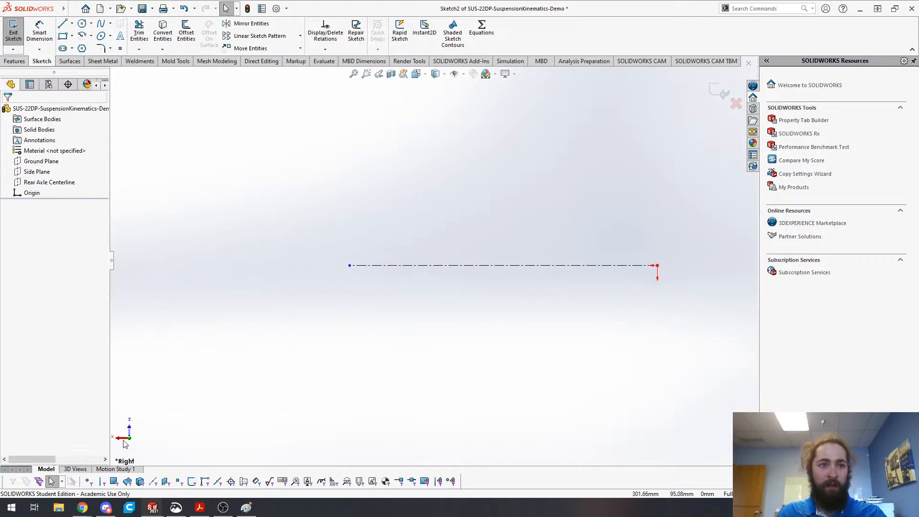
{"action": "left_click", "coordinate": [39, 30]}
{"action": "left_click", "coordinate": [544, 266]}
{"action": "left_click", "coordinate": [537, 304]}
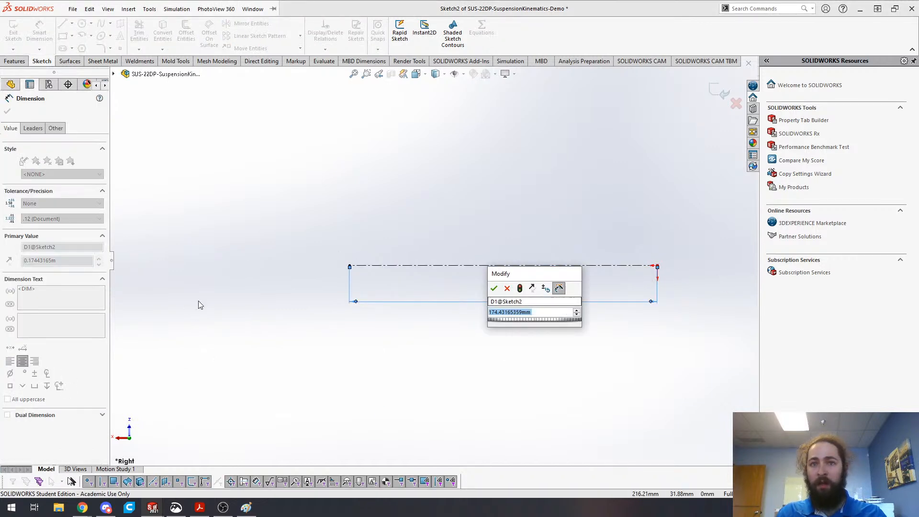
{"action": "left_click", "coordinate": [503, 301]}
{"action": "left_click", "coordinate": [550, 316]}
{"action": "left_click", "coordinate": [553, 313]}
{"action": "double_click", "coordinate": [552, 314]}
{"action": "type", "text": "=whee"}
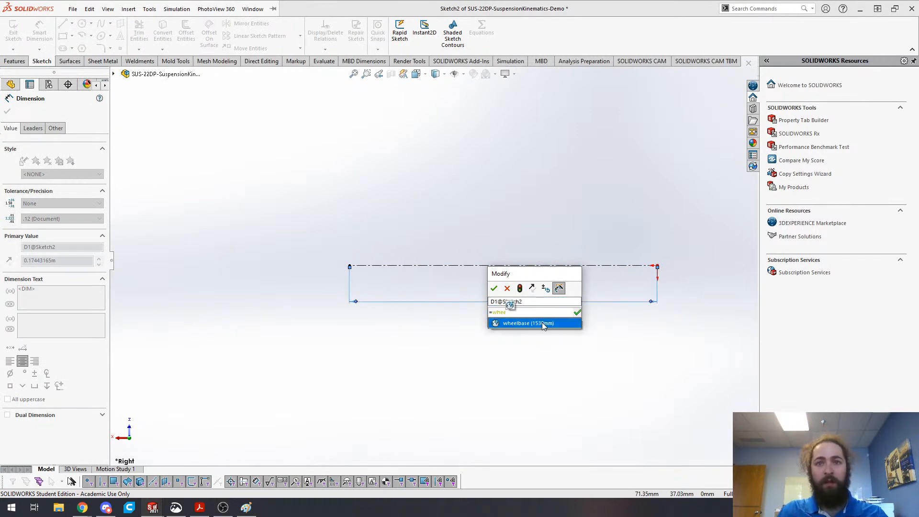
{"action": "left_click", "coordinate": [541, 323]}
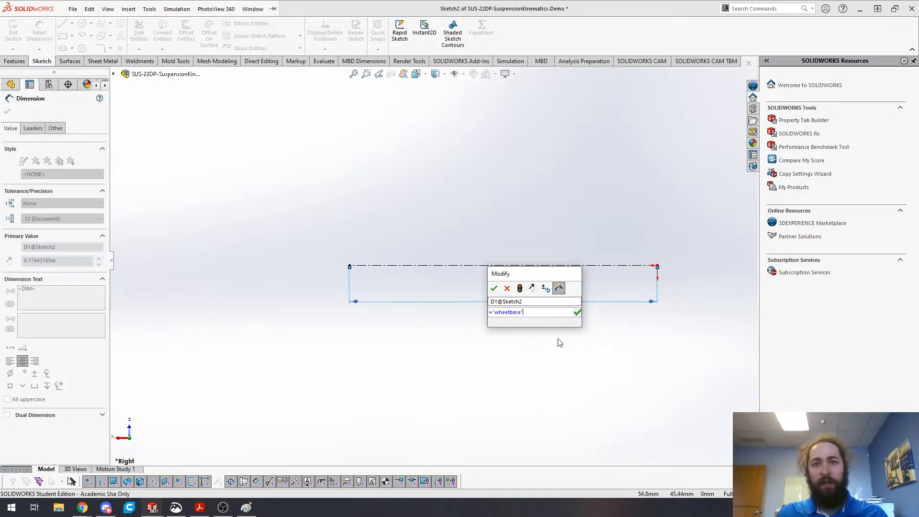
{"action": "left_click", "coordinate": [494, 289]}
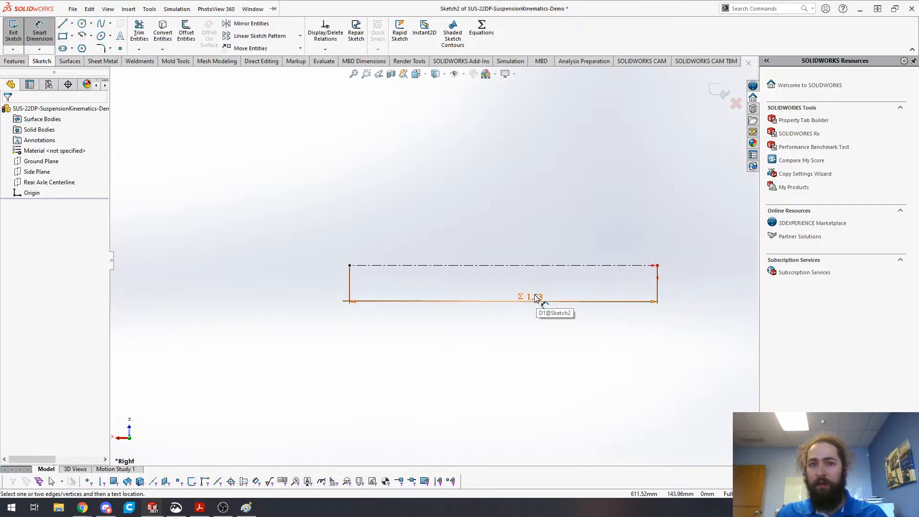
{"action": "left_click", "coordinate": [432, 376]}
{"action": "left_click", "coordinate": [252, 9]}
{"action": "left_click", "coordinate": [162, 209]}
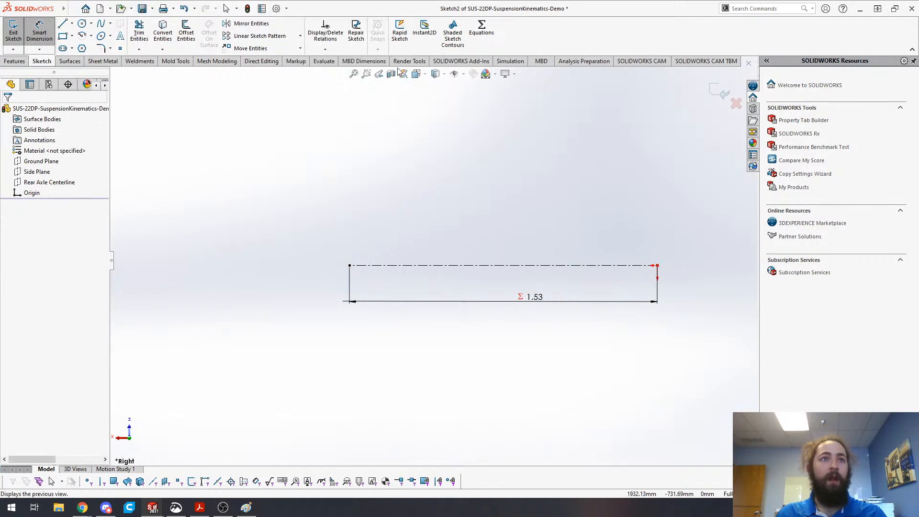
- Look through the Dimensions and Annotations settings in the document properties
{"action": "left_click", "coordinate": [287, 8]}
{"action": "left_click", "coordinate": [295, 22]}
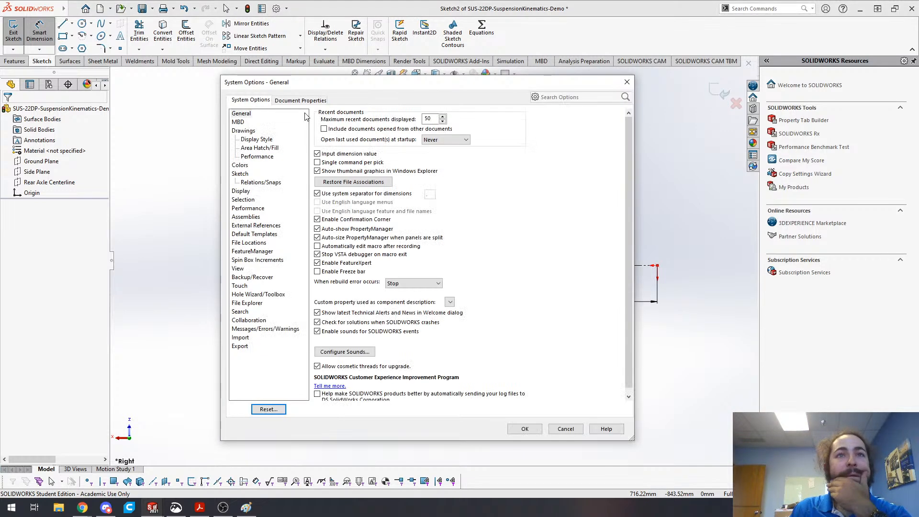
{"action": "left_click", "coordinate": [302, 100]}
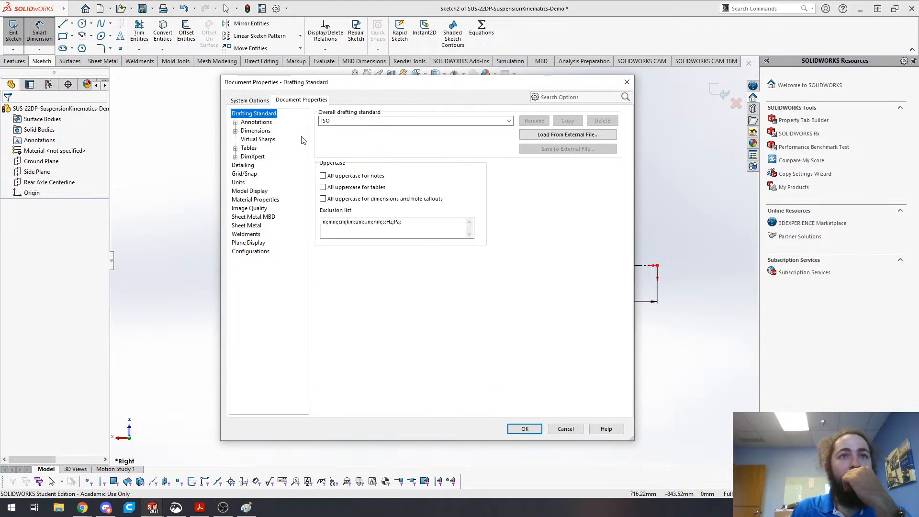
{"action": "left_click", "coordinate": [251, 131]}
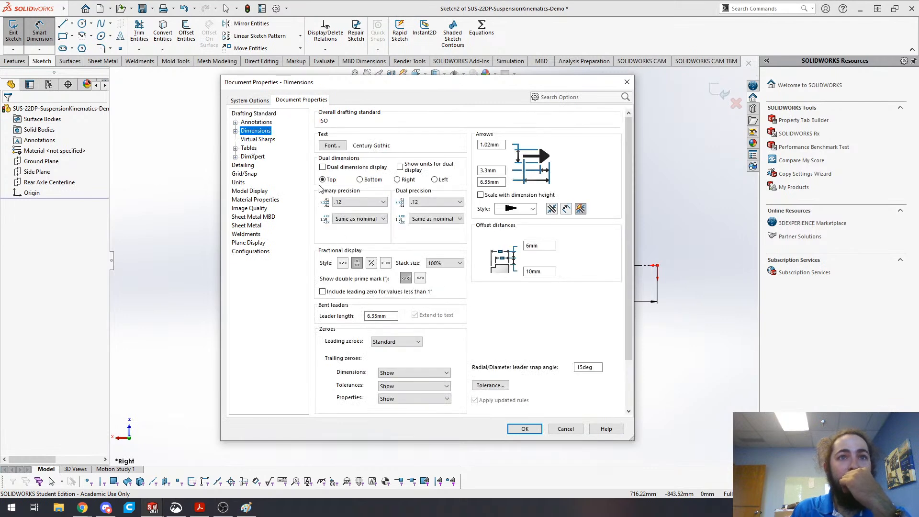
{"action": "left_click", "coordinate": [235, 130]}
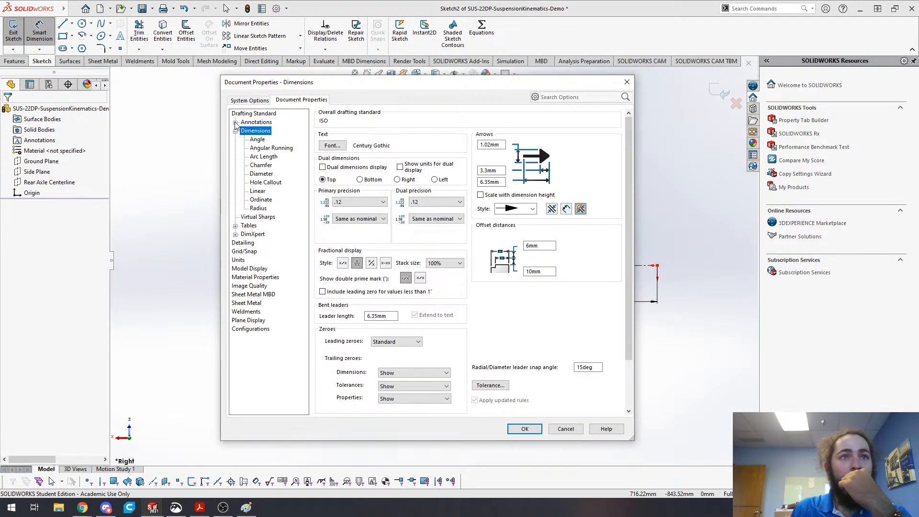
{"action": "left_click", "coordinate": [234, 122]}
{"action": "left_click", "coordinate": [235, 191]}
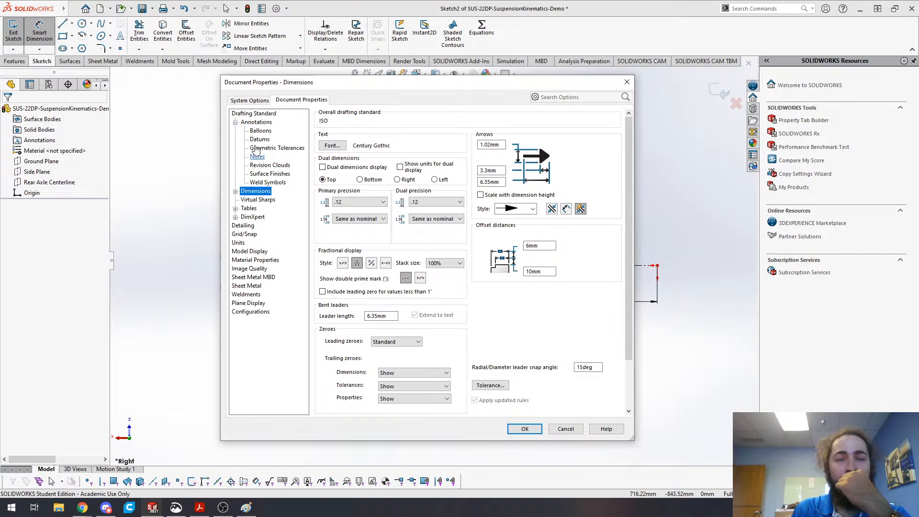
{"action": "left_click", "coordinate": [235, 122]}
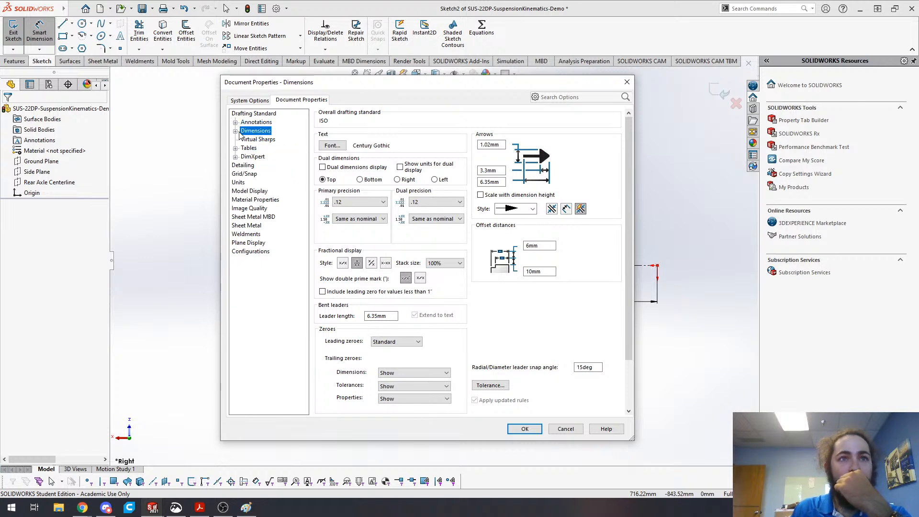
{"action": "left_click", "coordinate": [235, 131]}
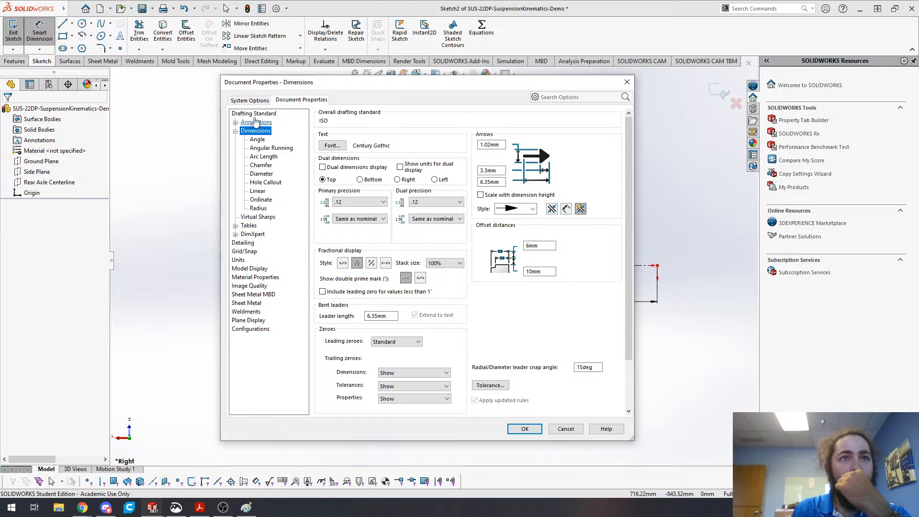
- Set the document's overall drafting standard to ANSI and shift the wheelbase dimension's text along its dimension line
{"action": "left_click", "coordinate": [254, 113]}
{"action": "left_click", "coordinate": [393, 121]}
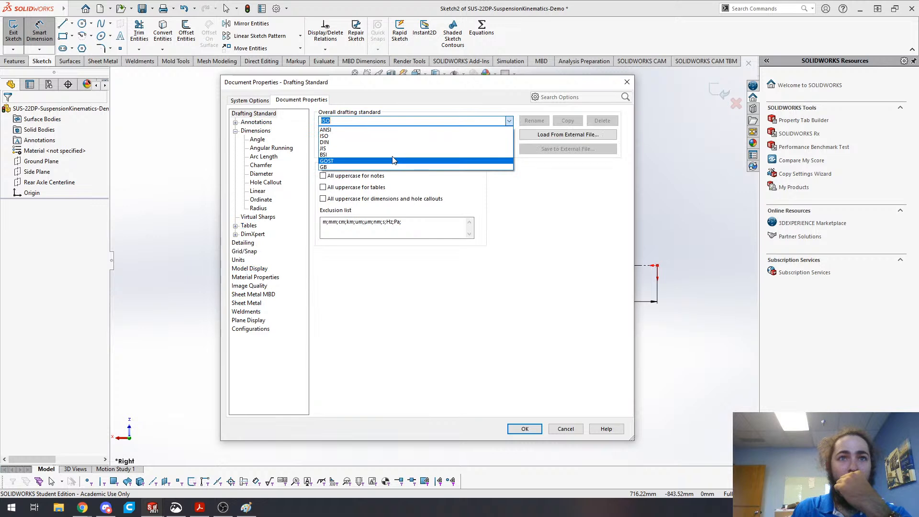
{"action": "left_click", "coordinate": [391, 130]}
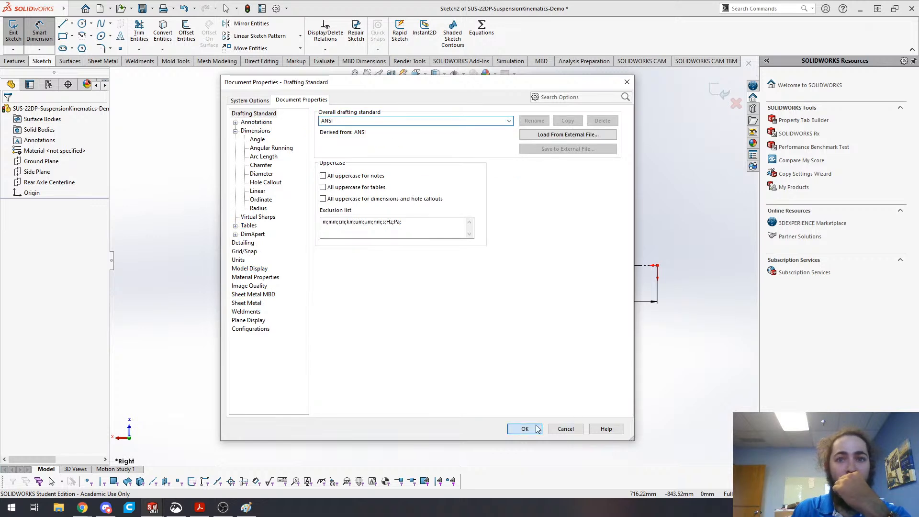
{"action": "left_click", "coordinate": [524, 429]}
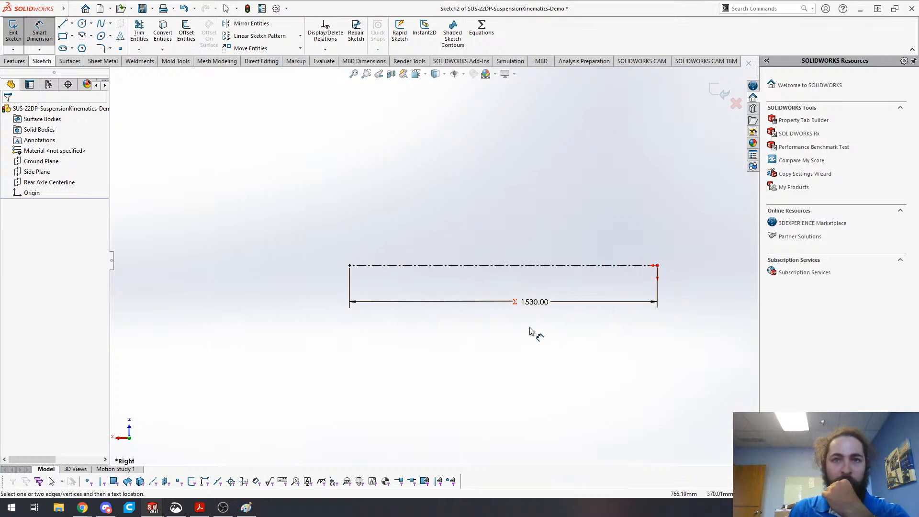
{"action": "left_click_drag", "start_coordinate": [530, 303], "coordinate": [491, 298]}
{"action": "left_click", "coordinate": [449, 155]}
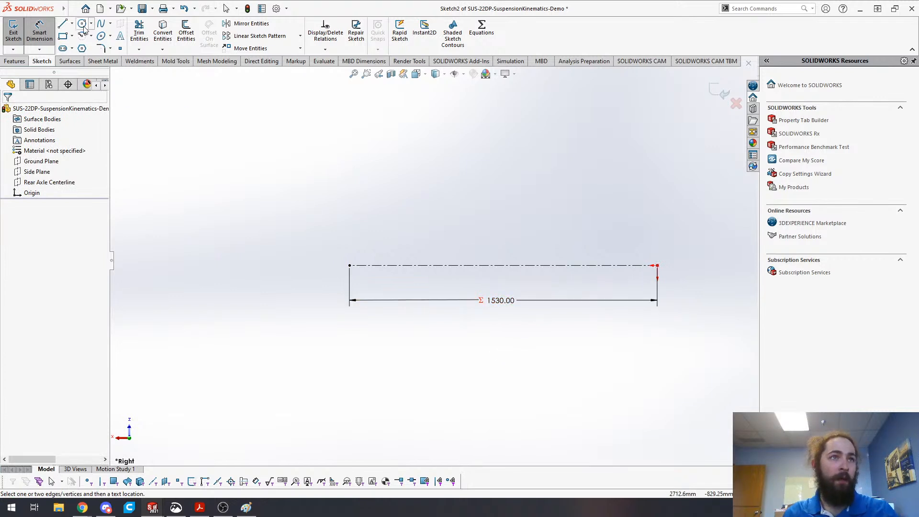
- Sketch a vertical line about 351 mm long upward from the wheelbase construction line, nearer the origin end
{"action": "left_click", "coordinate": [63, 25]}
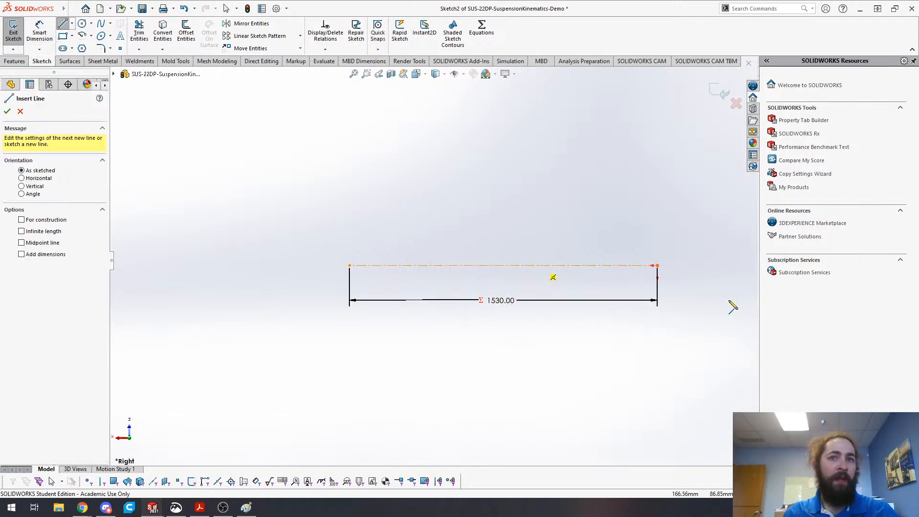
{"action": "left_click", "coordinate": [553, 266]}
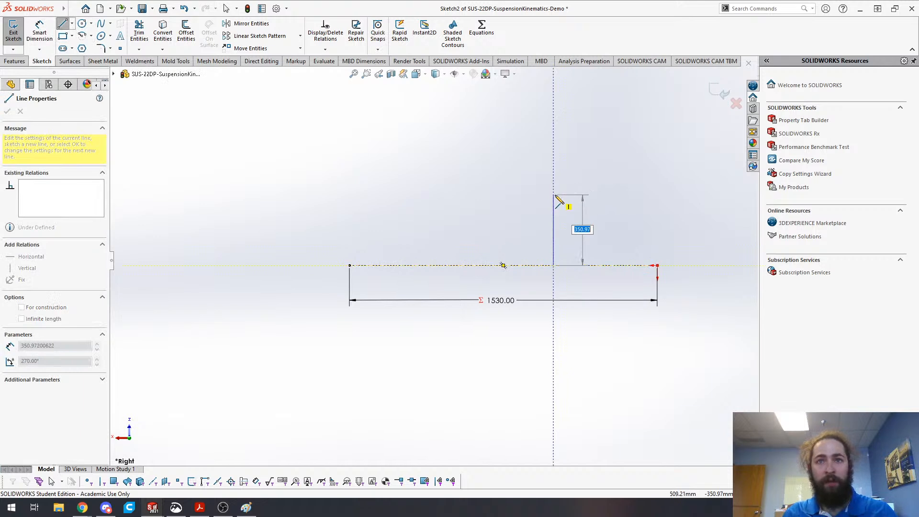
{"action": "left_click", "coordinate": [555, 196]}
{"action": "key", "text": "Escape"}
- Dimension the vertical line's length and link it to the global variable "cg_h"
{"action": "right_click", "coordinate": [550, 141]}
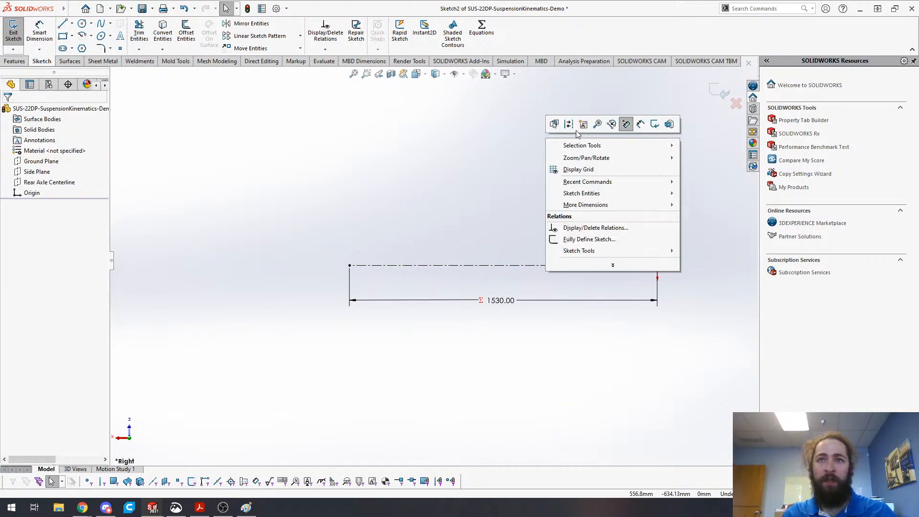
{"action": "right_click_drag", "start_coordinate": [478, 171], "coordinate": [472, 147]}
{"action": "left_click", "coordinate": [554, 258]}
{"action": "left_click", "coordinate": [538, 258]}
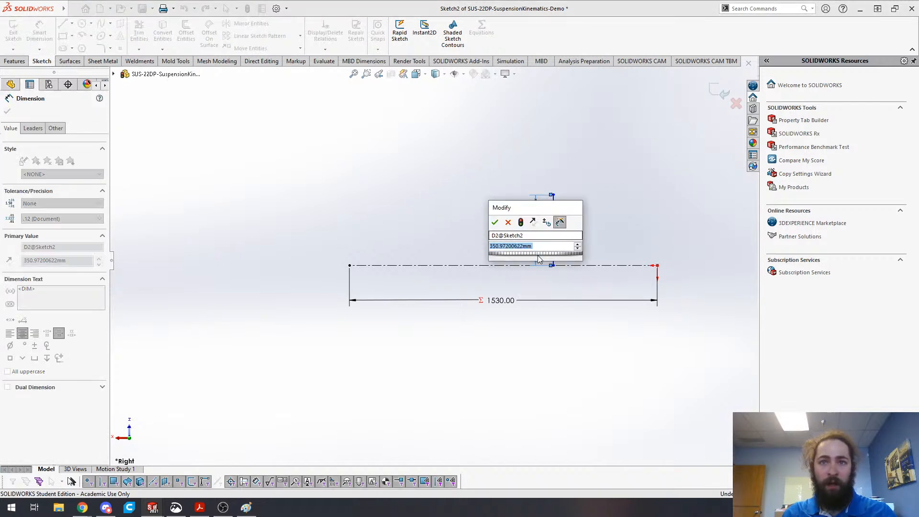
{"action": "type", "text": "=\"cg"}
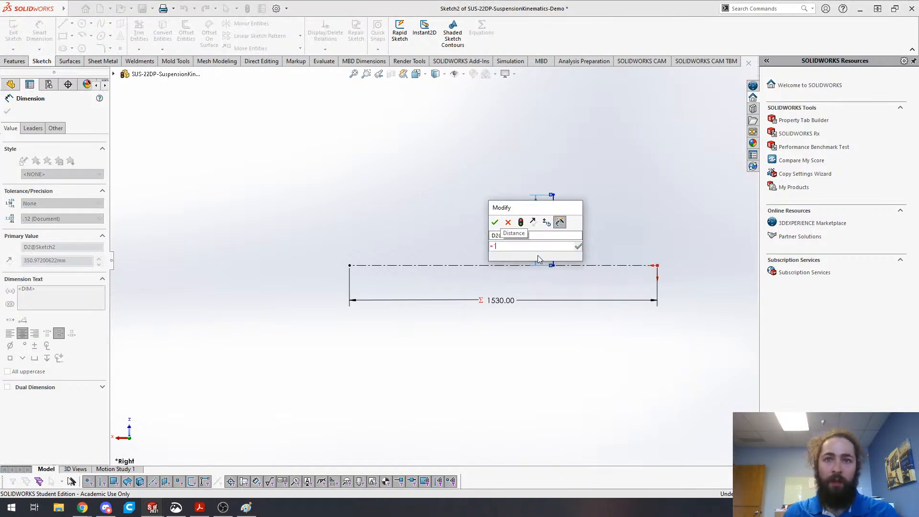
{"action": "key", "text": "BackSpace"}
{"action": "key", "text": "BackSpace"}
{"action": "key", "text": "BackSpace"}
{"action": "type", "text": "cg"}
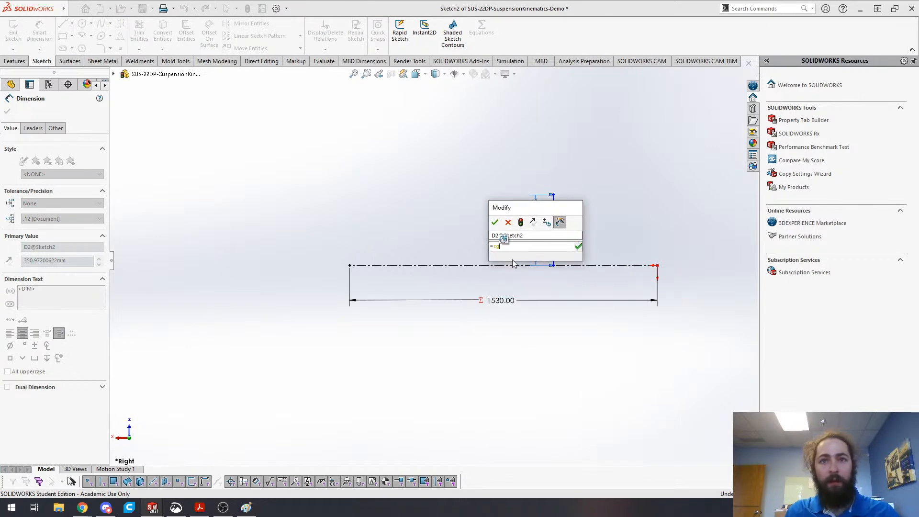
{"action": "left_click", "coordinate": [510, 257]}
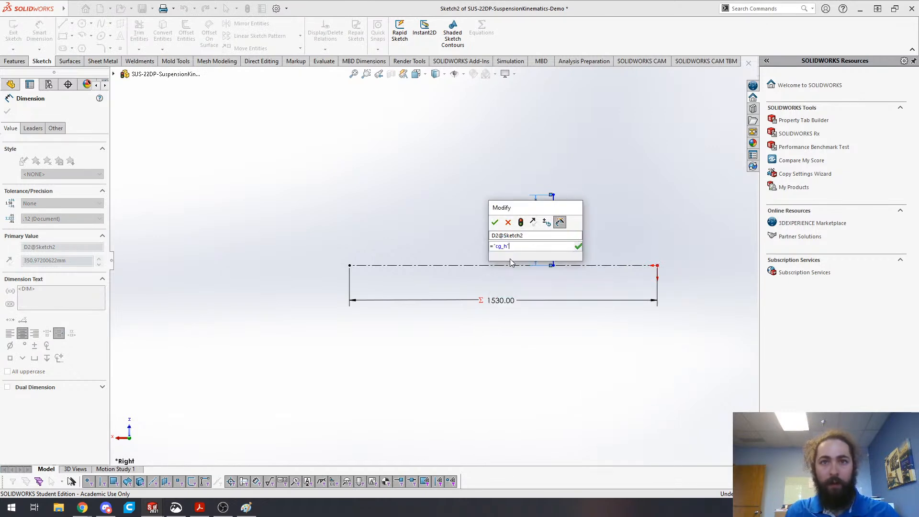
{"action": "key", "text": "Return"}
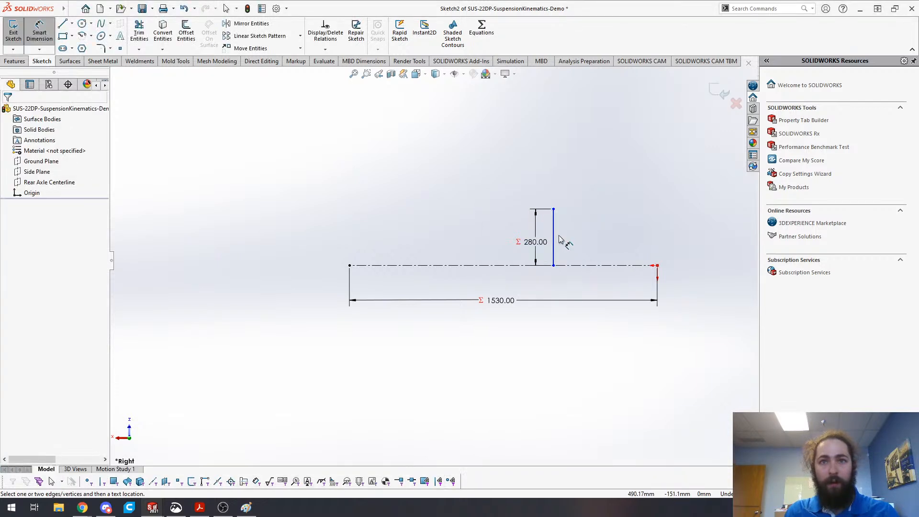
- Show the Rear Axle Centerline plane so it can serve as a dimension reference for the vertical line
{"action": "left_click", "coordinate": [554, 243]}
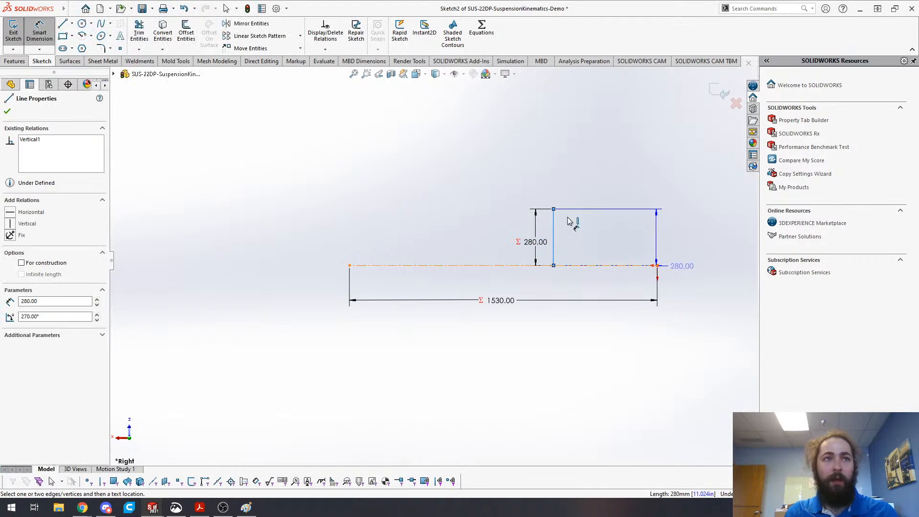
{"action": "key", "text": "Escape"}
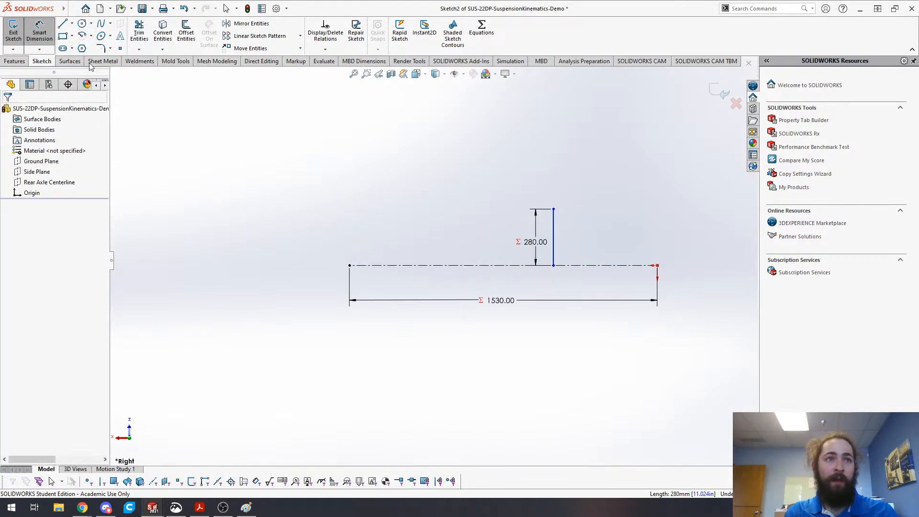
{"action": "left_click", "coordinate": [31, 182]}
{"action": "left_click", "coordinate": [60, 173]}
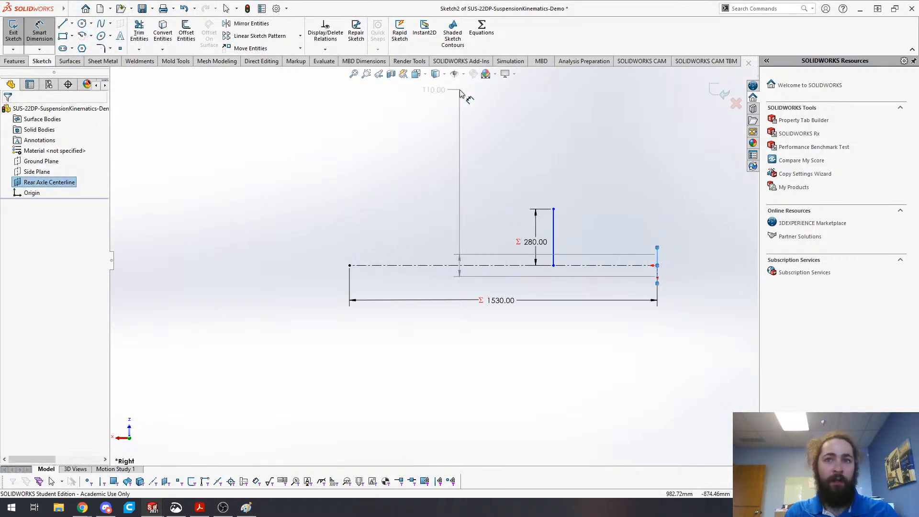
{"action": "left_click_drag", "start_coordinate": [555, 259], "coordinate": [660, 257]}
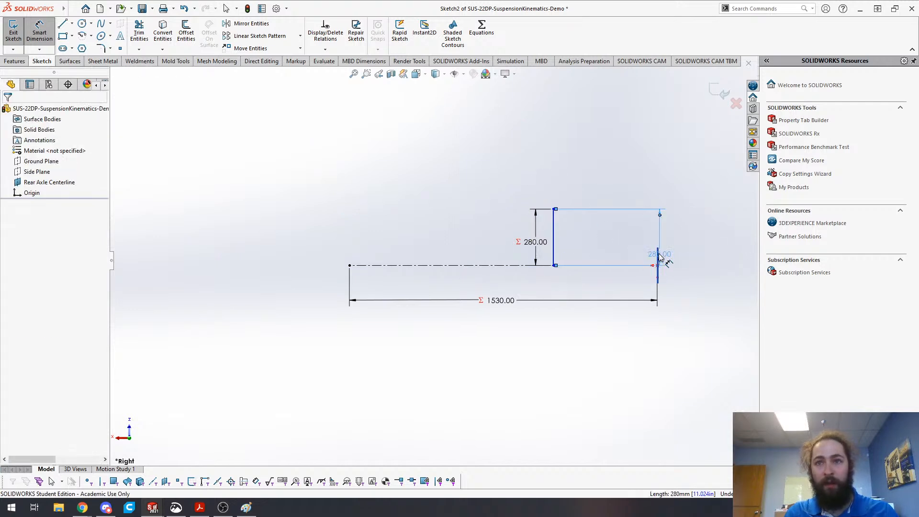
{"action": "key", "text": "Escape"}
- Dimension the horizontal distance from the vertical line to the Rear Axle Centerline plane and link it to the global variable "cg_b"
{"action": "left_click", "coordinate": [554, 257]}
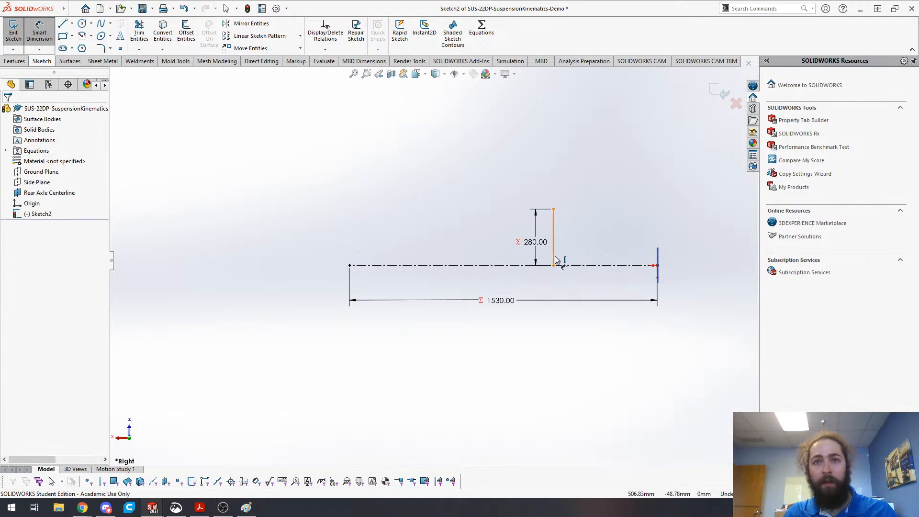
{"action": "left_click", "coordinate": [657, 258]}
{"action": "left_click", "coordinate": [637, 258]}
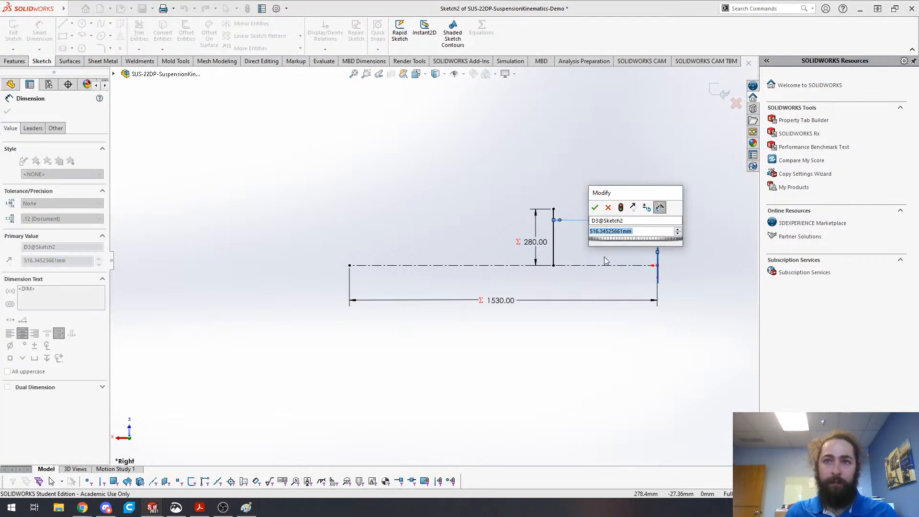
{"action": "type", "text": "="}
{"action": "mouse_move", "coordinate": [615, 243]}
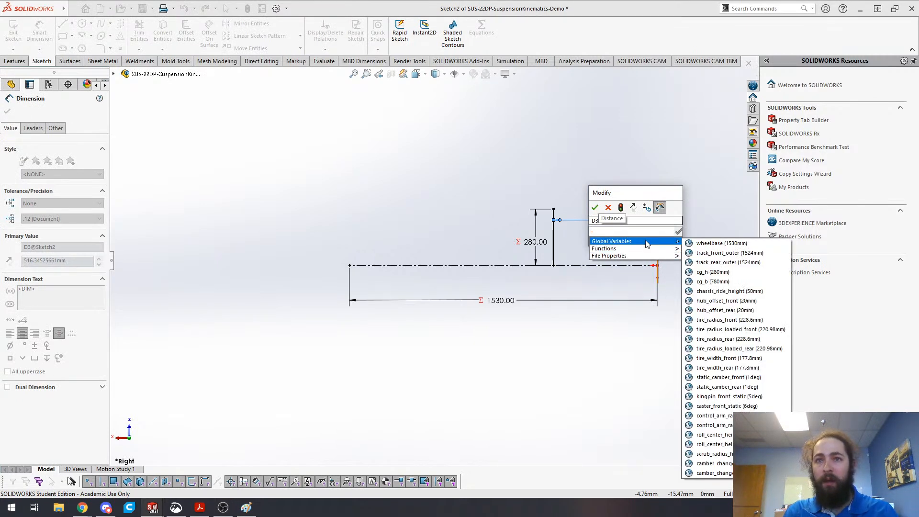
{"action": "left_click", "coordinate": [699, 281]}
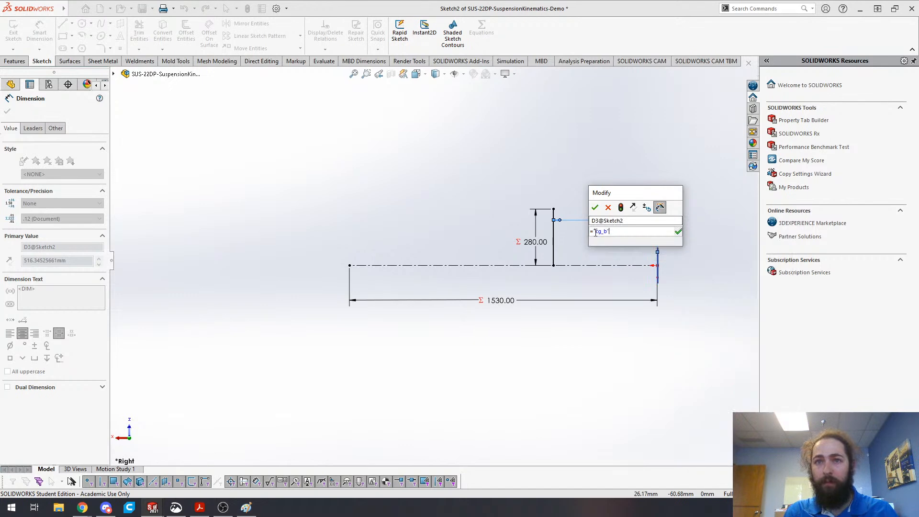
{"action": "left_click", "coordinate": [595, 208]}
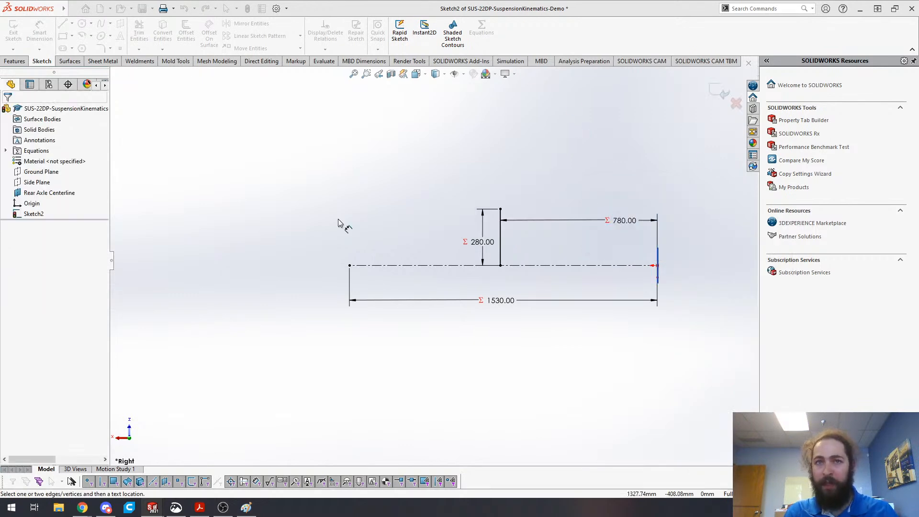
{"action": "middle_click_drag", "start_coordinate": [630, 228], "coordinate": [641, 295]}
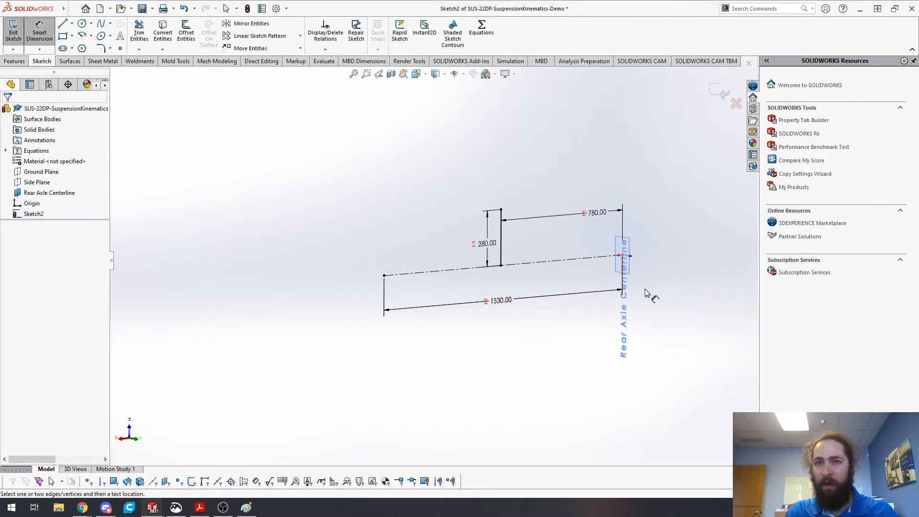
{"action": "key", "text": "Escape"}
{"action": "left_click", "coordinate": [623, 256]}
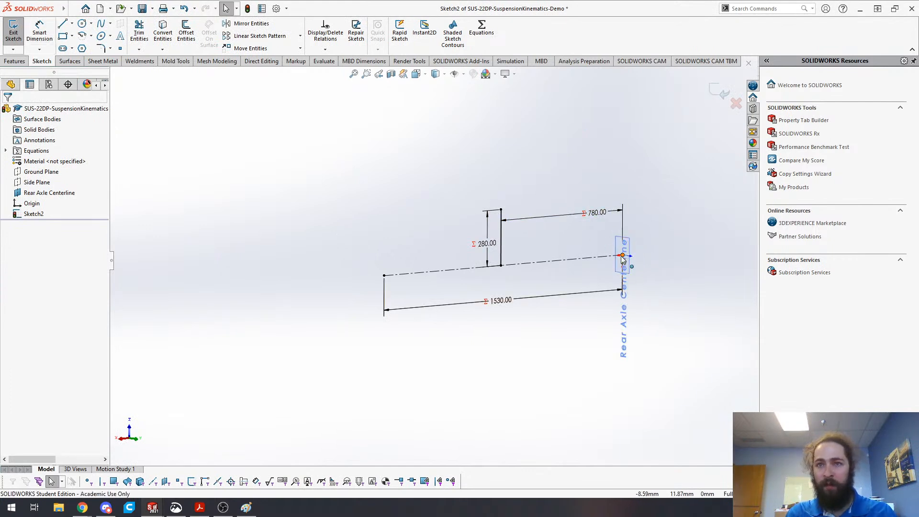
{"action": "left_click", "coordinate": [604, 164]}
{"action": "mouse_move", "coordinate": [486, 338]}
{"action": "middle_mouse_down"}
{"action": "mouse_move", "coordinate": [441, 408]}
{"action": "mouse_move", "coordinate": [515, 381]}
{"action": "mouse_move", "coordinate": [459, 404]}
{"action": "middle_mouse_up"}
{"action": "mouse_move", "coordinate": [452, 235]}
{"action": "middle_mouse_down"}
{"action": "mouse_move", "coordinate": [477, 224]}
{"action": "mouse_move", "coordinate": [467, 220]}
{"action": "middle_mouse_up"}
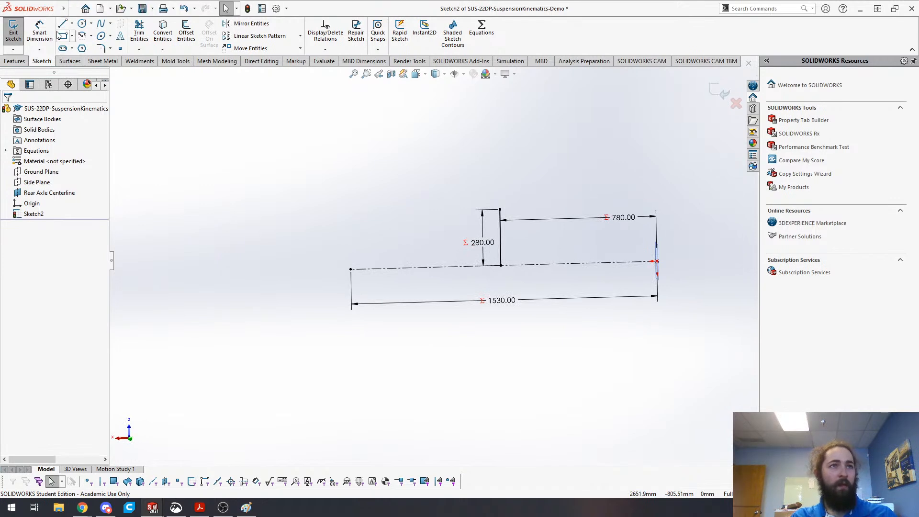
- Sketch an upright construction line about 670 mm long from the wheelbase line, between the center-of-gravity line and the rear axle
{"action": "left_click", "coordinate": [86, 48]}
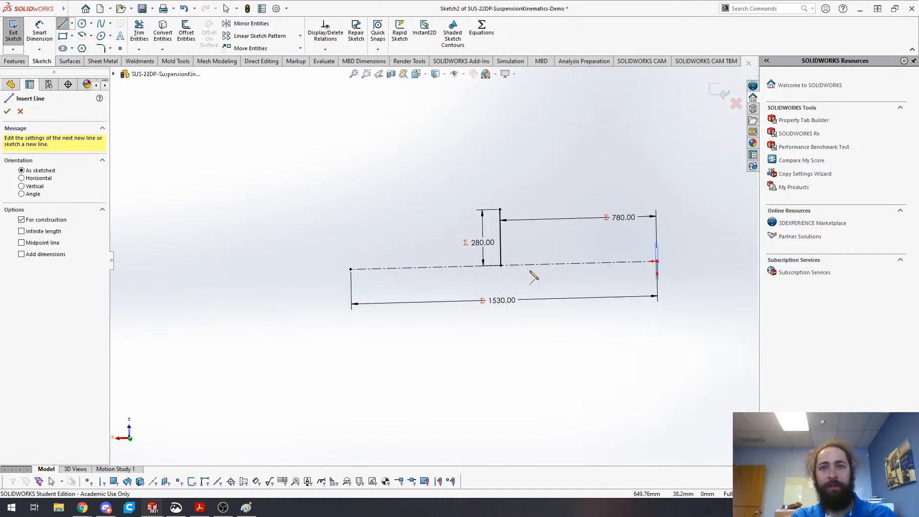
{"action": "left_click", "coordinate": [543, 264]}
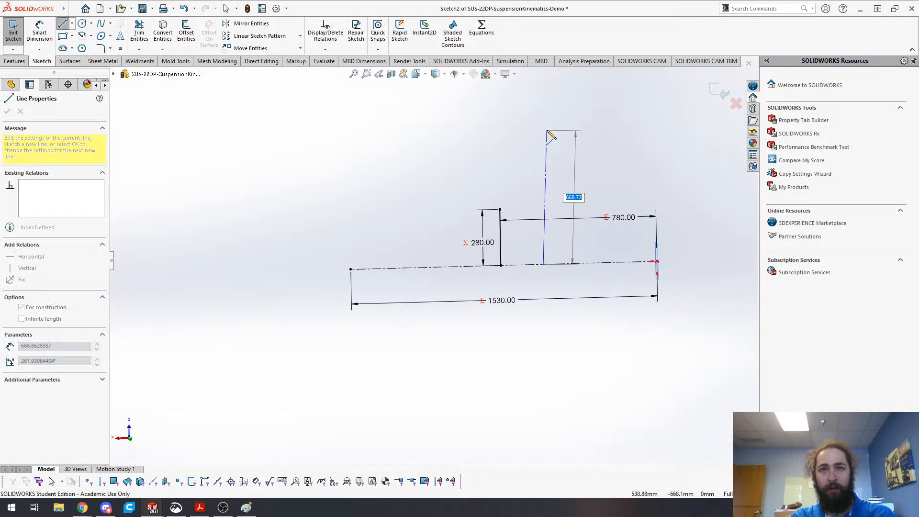
{"action": "left_click", "coordinate": [541, 132]}
{"action": "key", "text": "Escape"}
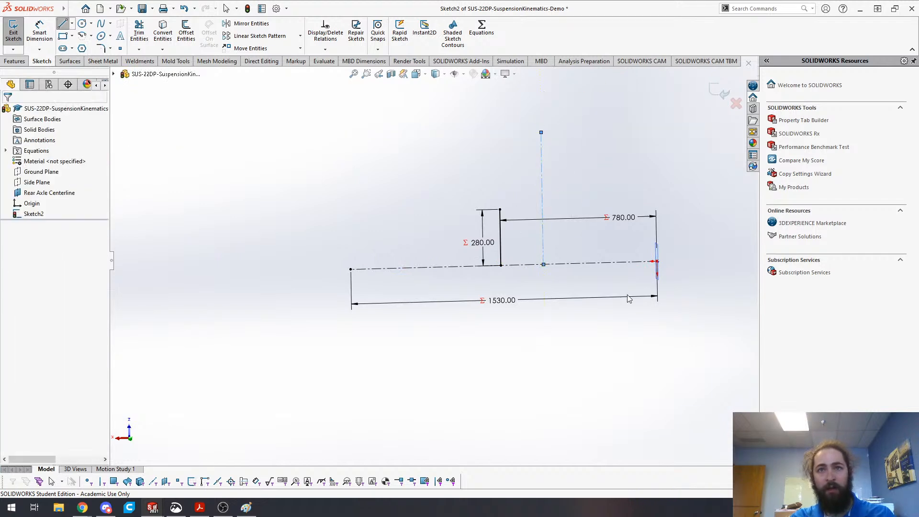
- Sketch a vertical construction line about 330 mm long upward from the wheelbase line, close to the rear axle
{"action": "left_click", "coordinate": [68, 23]}
{"action": "left_click", "coordinate": [72, 23]}
{"action": "left_click", "coordinate": [86, 48]}
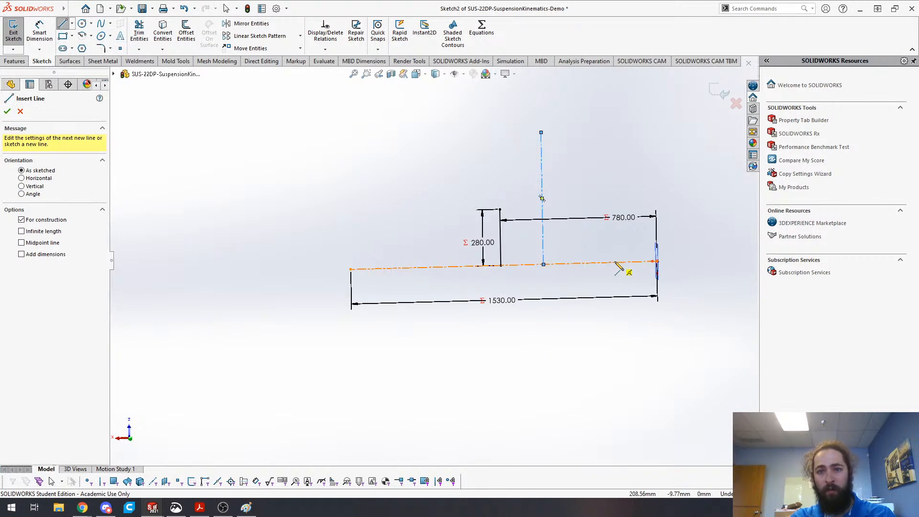
{"action": "left_click", "coordinate": [612, 262]}
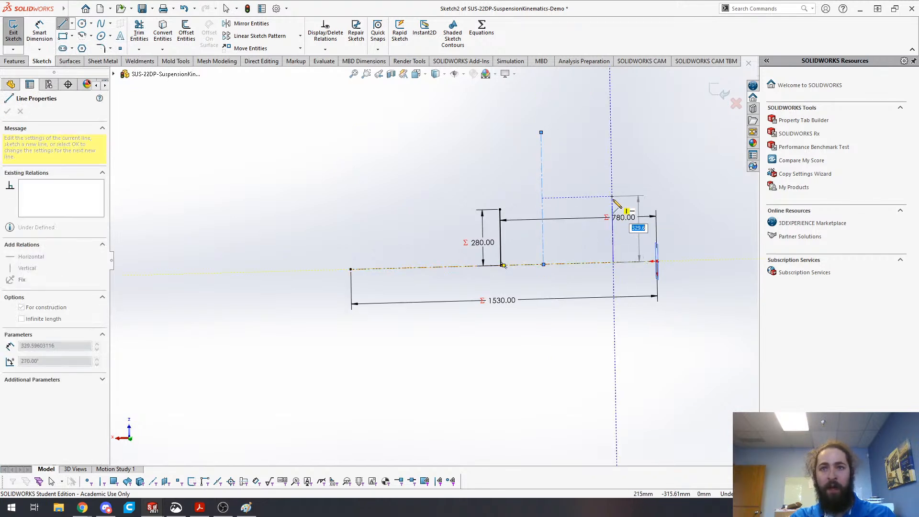
{"action": "left_click", "coordinate": [612, 197]}
{"action": "double_click", "coordinate": [583, 210]}
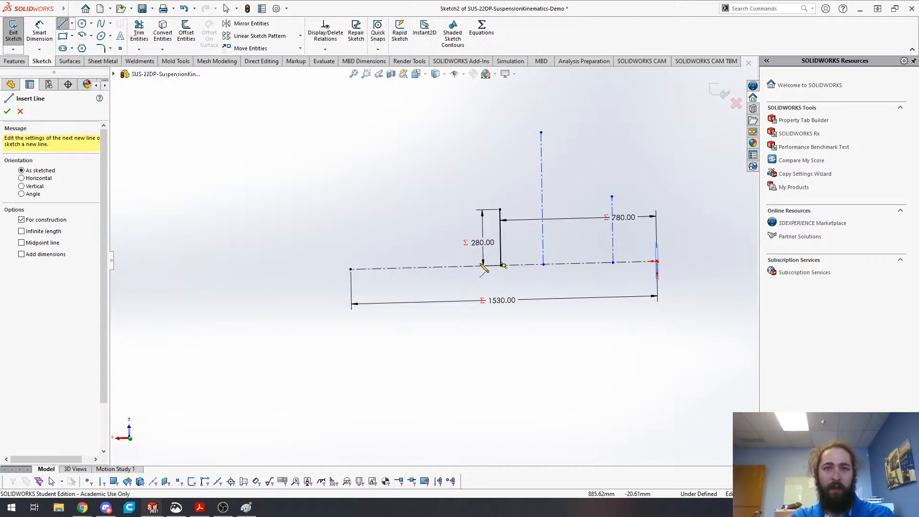
- Sketch two construction lines up from the wheelbase line's front half: a slanted one about 419 mm long and a vertical one about 330 mm long
{"action": "left_click", "coordinate": [465, 266]}
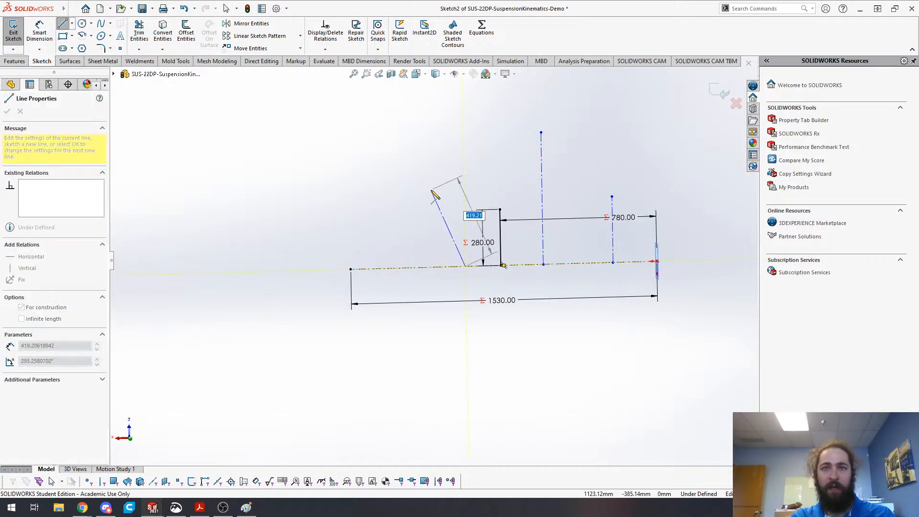
{"action": "left_click", "coordinate": [431, 190]}
{"action": "double_click", "coordinate": [372, 221]}
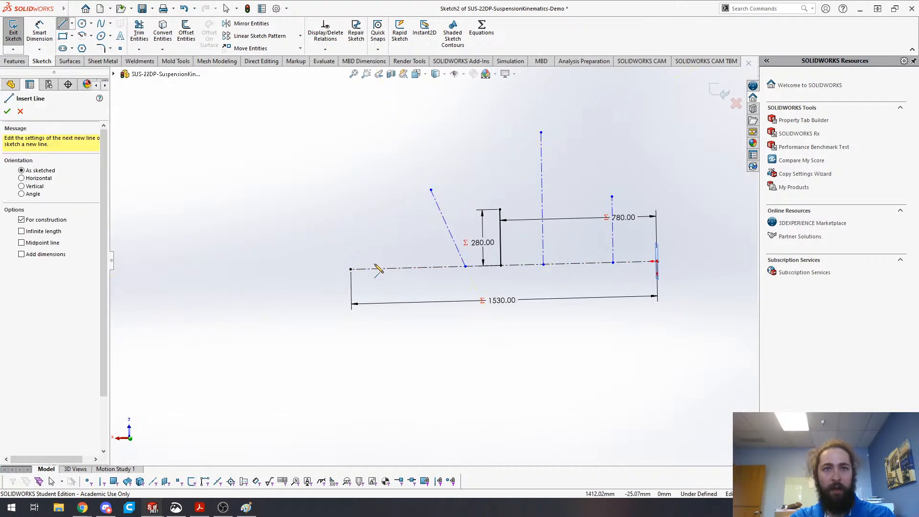
{"action": "left_click", "coordinate": [374, 269]}
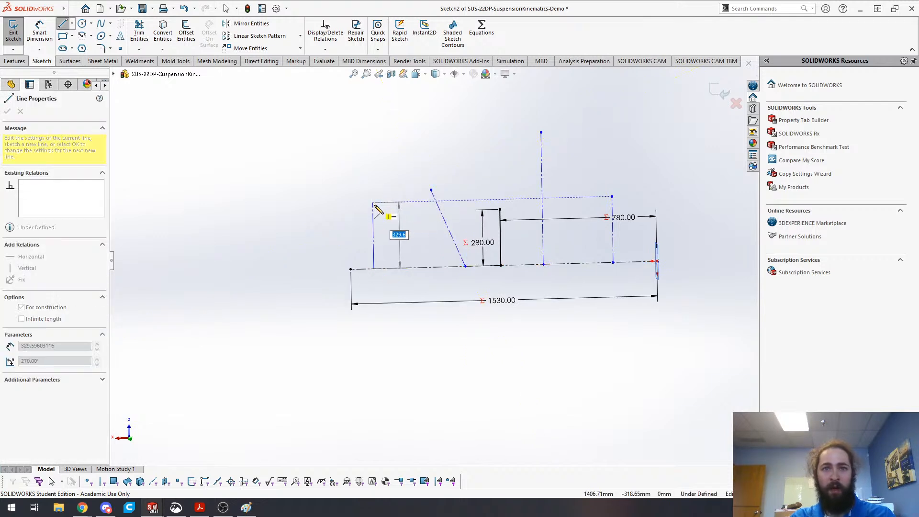
{"action": "left_click", "coordinate": [372, 203]}
{"action": "key", "text": "Escape"}
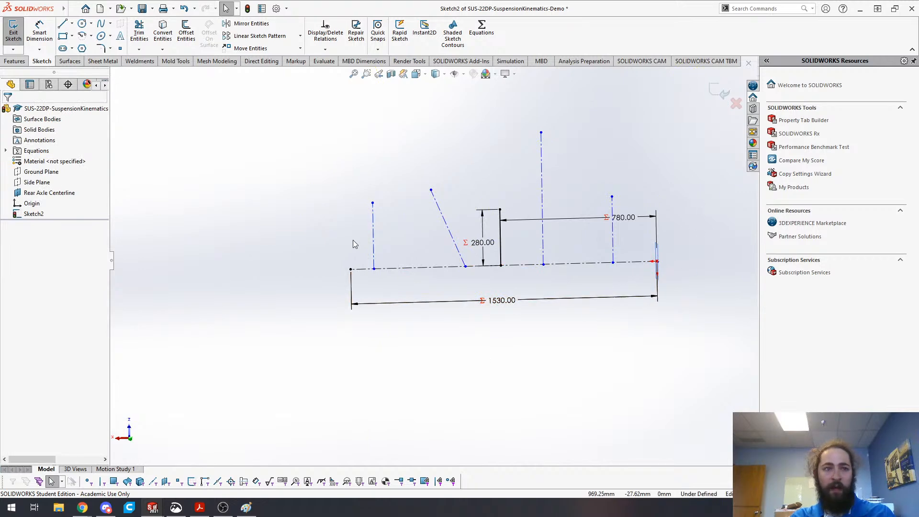
{"action": "key", "text": "ctrl+8"}
{"action": "key", "text": "alt+Left"}
{"action": "key", "text": "ctrl+8"}
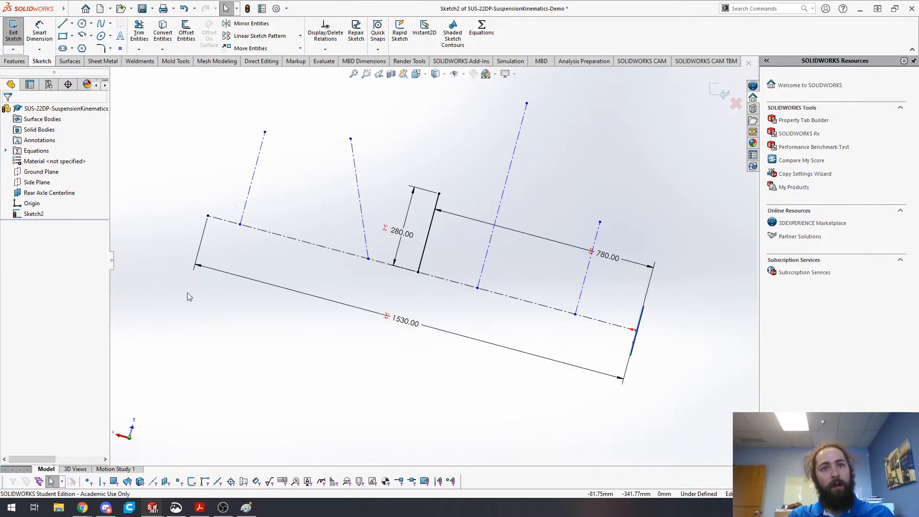
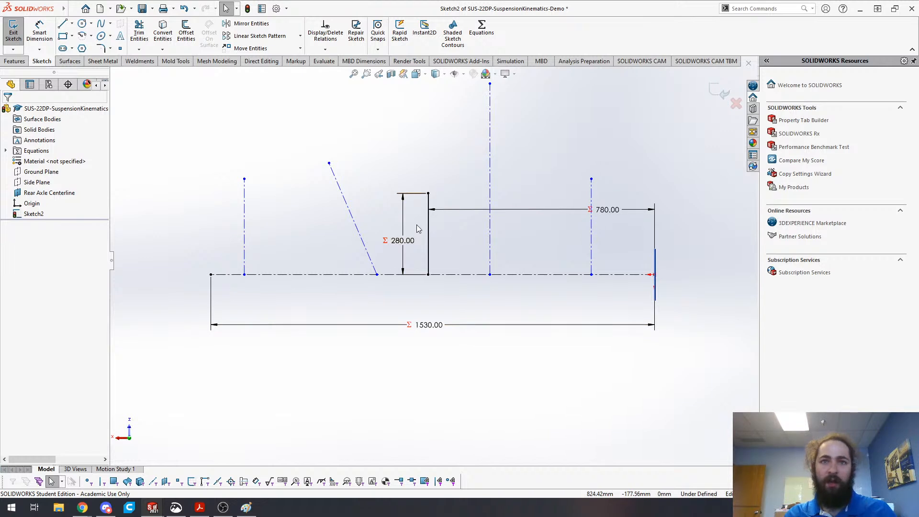
{"action": "scroll", "coordinate": [530, 216], "scroll_direction": "up", "scroll_amount": 2}
{"action": "scroll", "coordinate": [476, 147], "scroll_direction": "down", "scroll_amount": 3}
{"action": "scroll", "coordinate": [422, 207], "scroll_direction": "up", "scroll_amount": 3}
{"action": "scroll", "coordinate": [326, 273], "scroll_direction": "down", "scroll_amount": 3}
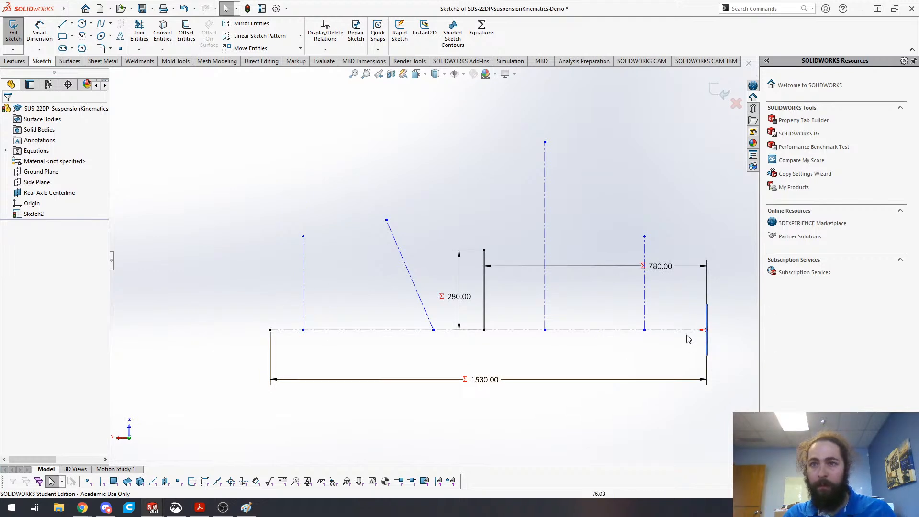
- Detach the wheelbase line's rear end from the origin and move the line about 83 mm above the origin
{"action": "left_click", "coordinate": [706, 331]}
{"action": "key", "text": "Escape"}
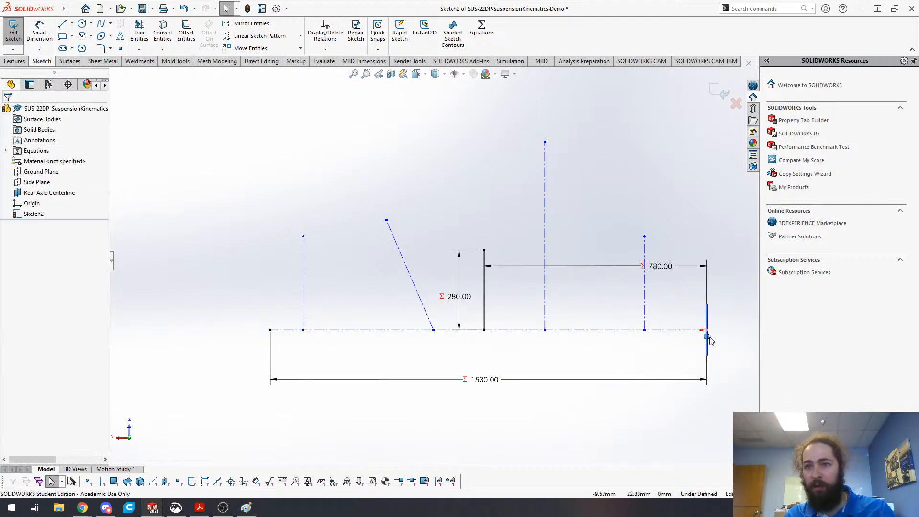
{"action": "left_click_drag", "start_coordinate": [683, 329], "coordinate": [681, 307]}
{"action": "key", "text": "Escape"}
{"action": "right_click", "coordinate": [589, 316]}
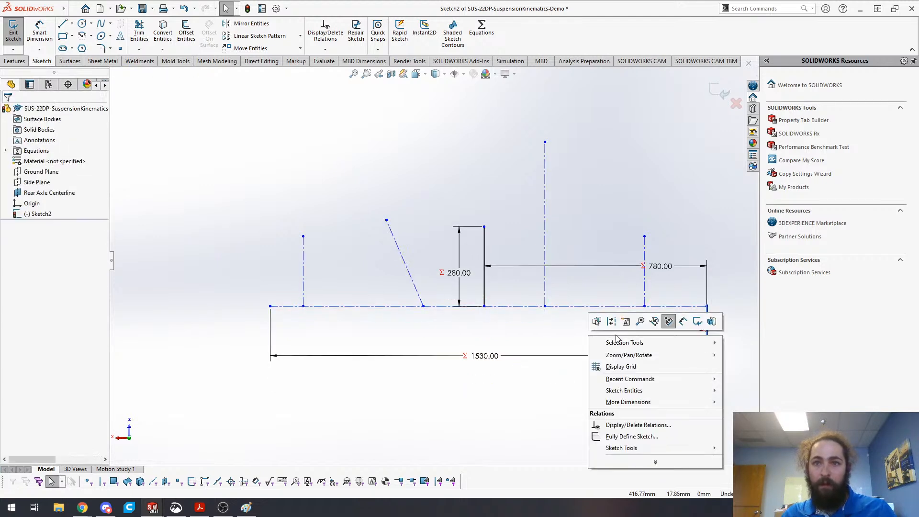
{"action": "key", "text": "Escape"}
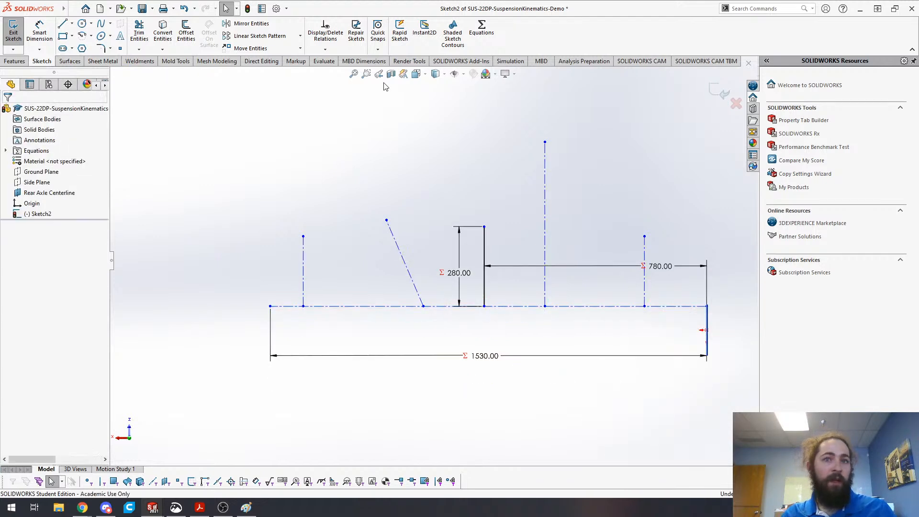
- Show the Ground Plane so the wheelbase line's height can be dimensioned from it
{"action": "key", "text": "s"}
{"action": "left_click", "coordinate": [415, 92]}
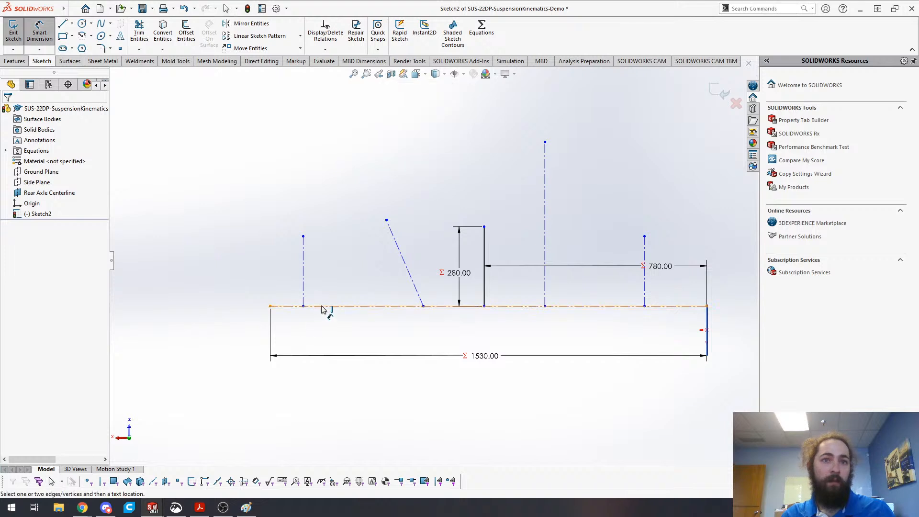
{"action": "left_click", "coordinate": [321, 306]}
{"action": "key", "text": "Escape"}
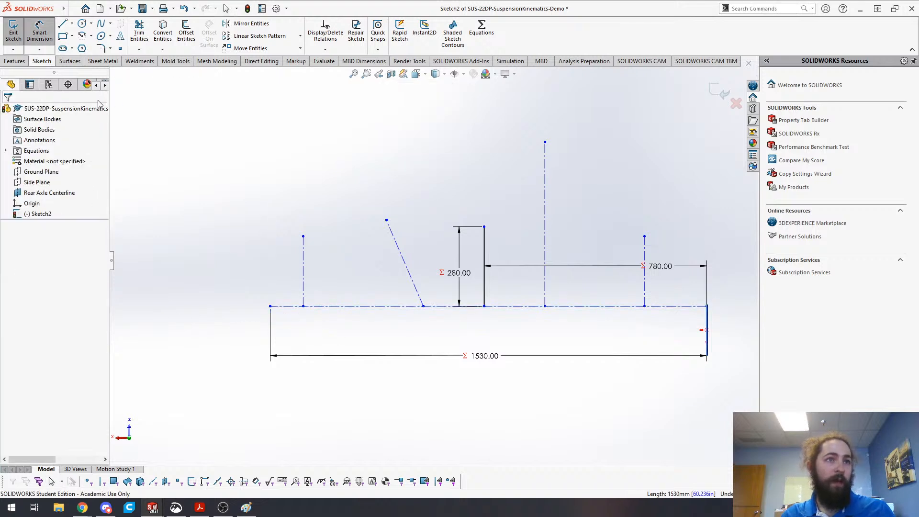
{"action": "right_click", "coordinate": [32, 172]}
{"action": "left_click", "coordinate": [40, 179]}
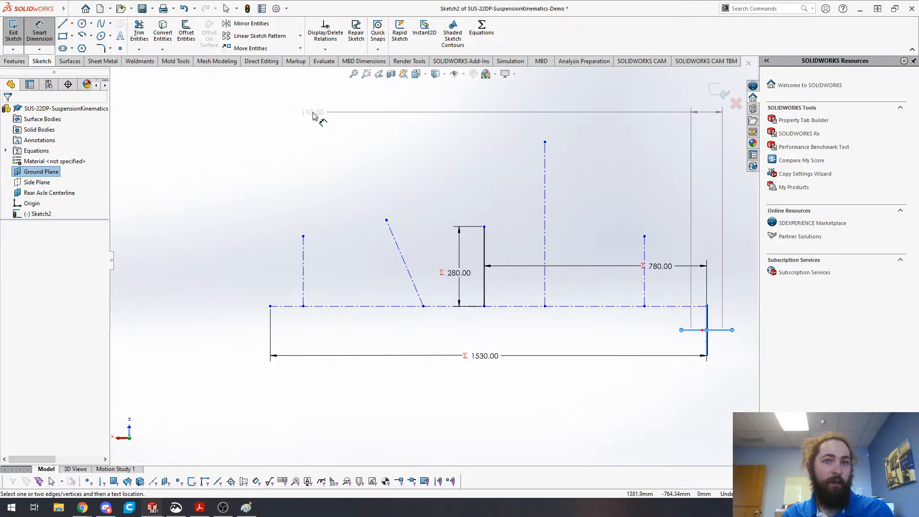
{"action": "key", "text": "Escape"}
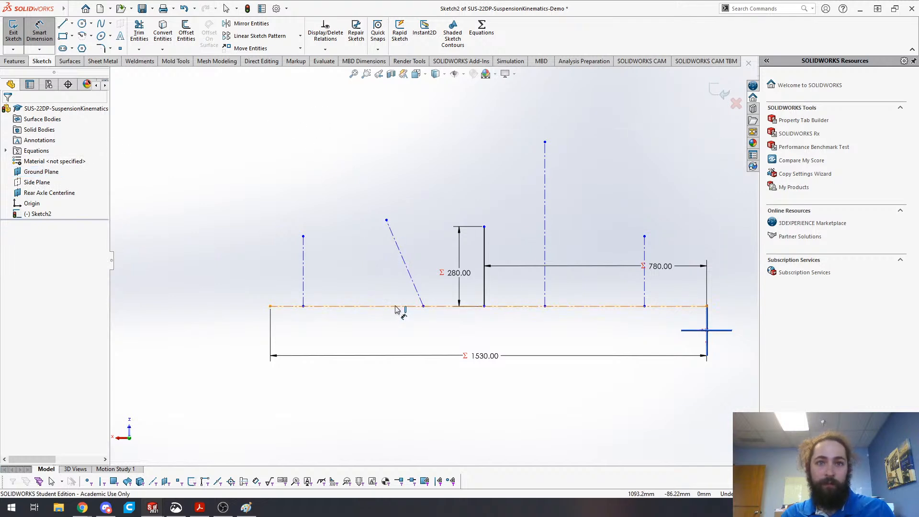
- Dimension the wheelbase line's height above the Ground Plane and link it to the chassis_ride_height global variable
{"action": "left_click", "coordinate": [403, 307]}
{"action": "left_click", "coordinate": [720, 330]}
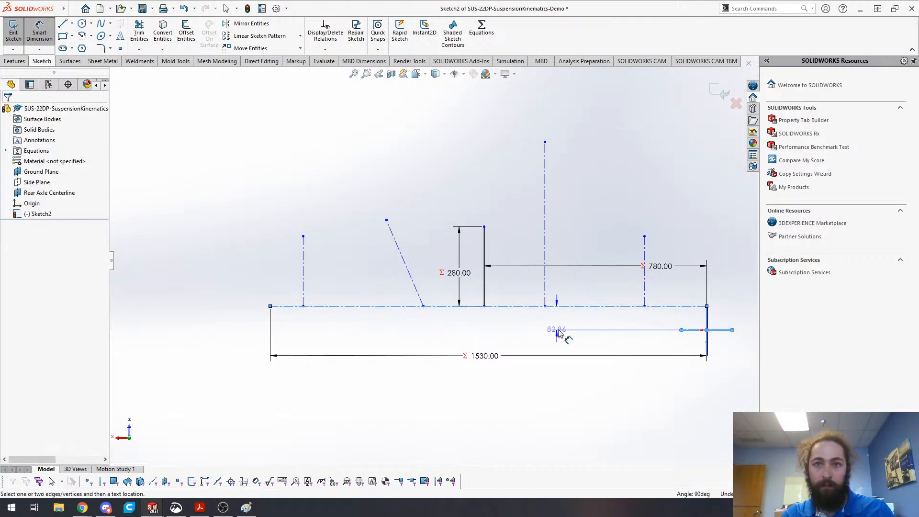
{"action": "left_click", "coordinate": [587, 348]}
{"action": "type", "text": "="}
{"action": "key", "text": "Down"}
{"action": "key", "text": "Right"}
{"action": "key", "text": "Down"}
{"action": "key", "text": "Down"}
{"action": "key", "text": "Down"}
{"action": "key", "text": "Up"}
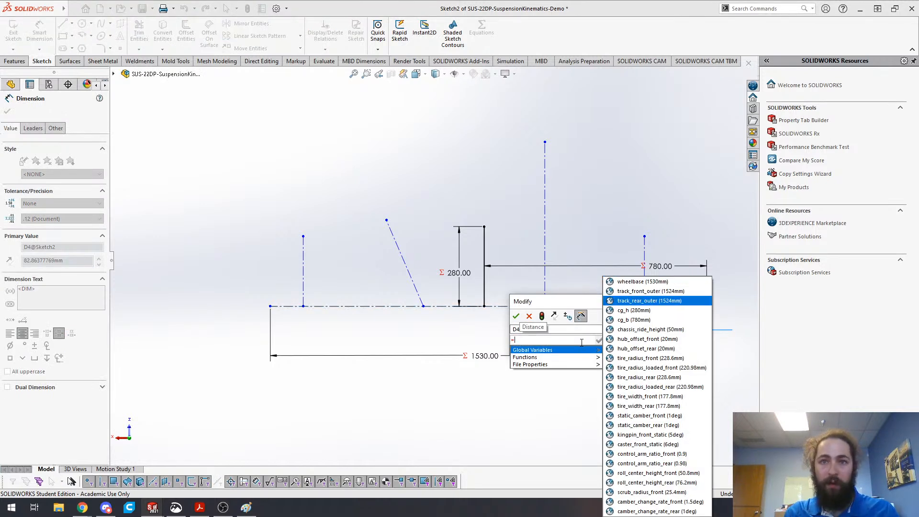
{"action": "type", "text": "ch"}
{"action": "left_click", "coordinate": [570, 351]}
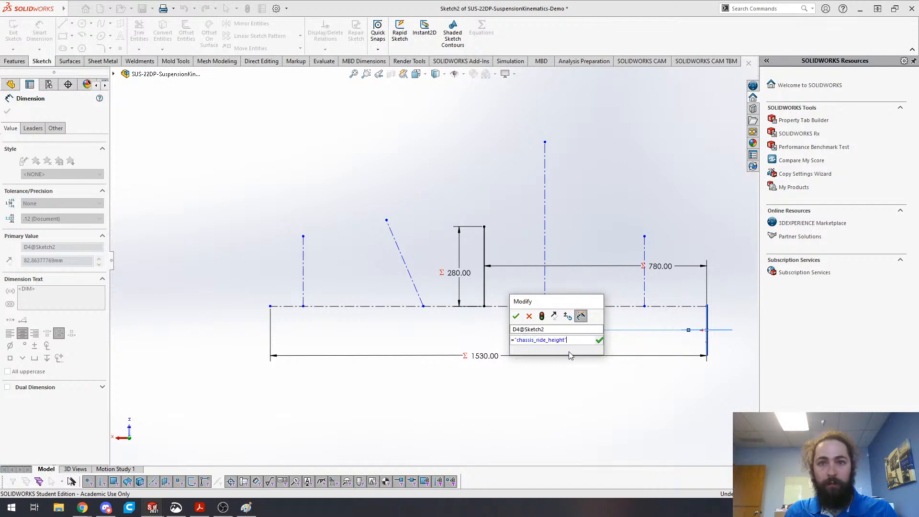
{"action": "left_click", "coordinate": [516, 316]}
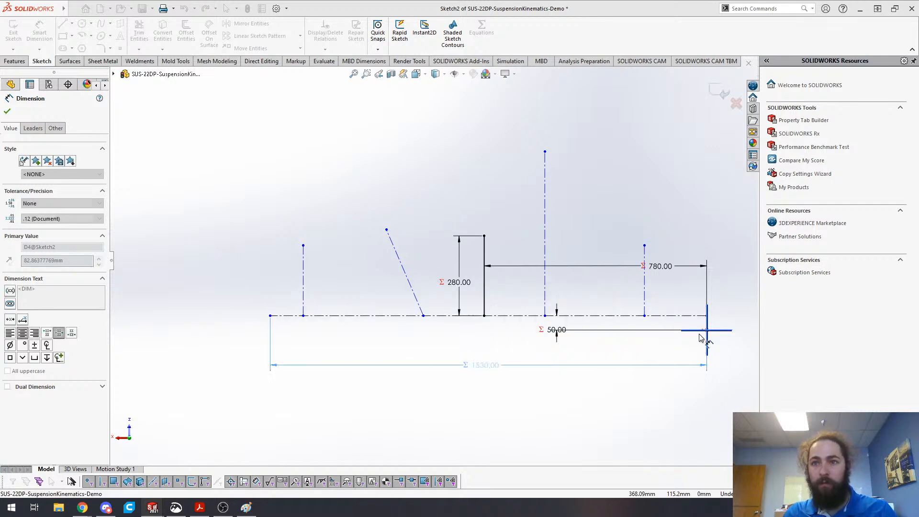
- Make the wheelbase line's rear endpoint coincident with the Rear Axle Centerline plane
{"action": "left_click", "coordinate": [707, 318]}
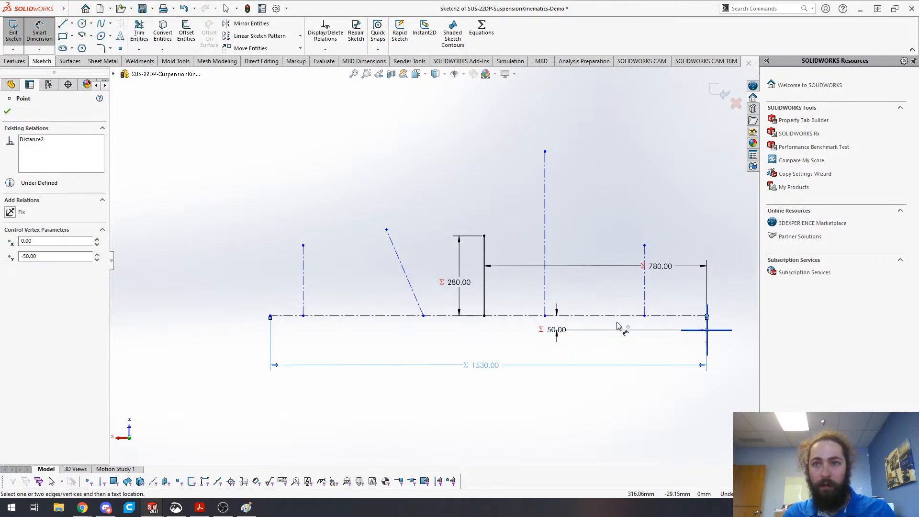
{"action": "key", "text": "Escape"}
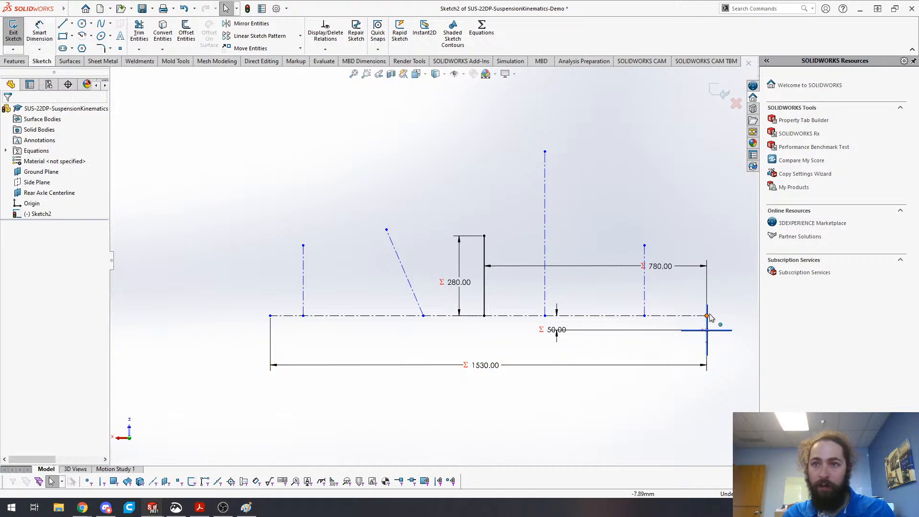
{"action": "left_click_drag", "start_coordinate": [645, 317], "coordinate": [679, 317]}
{"action": "left_click", "coordinate": [707, 320], "text": "ctrl"}
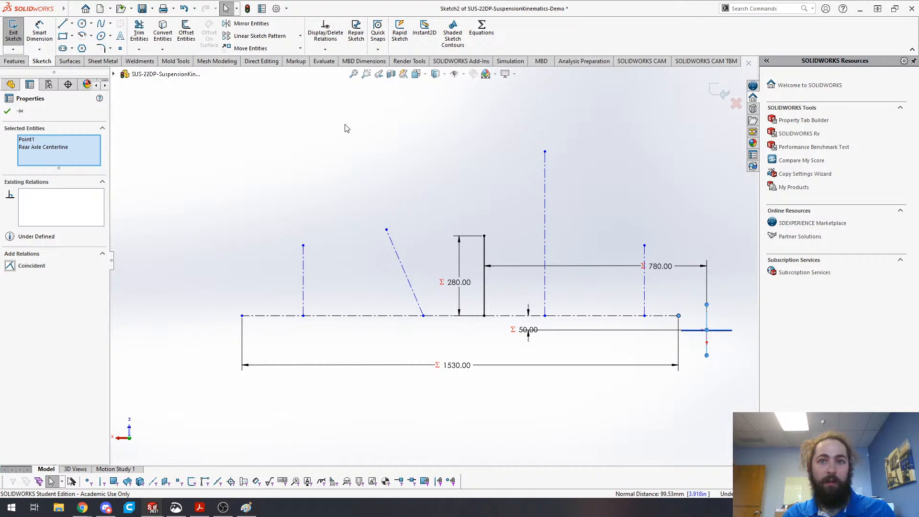
{"action": "key", "text": "d"}
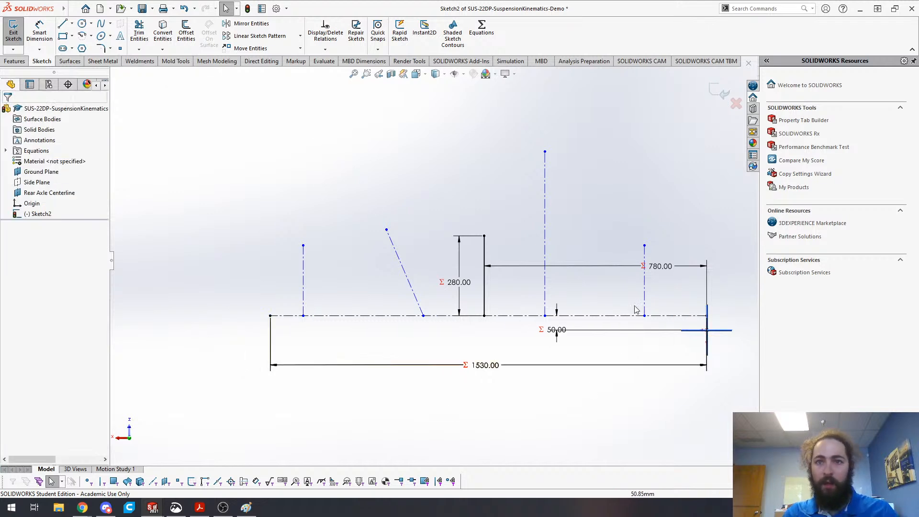
- Move the ride height dimension's text to just below the Ground Plane line, clear of the construction lines
{"action": "mouse_move", "coordinate": [555, 329]}
{"action": "left_mouse_down"}
{"action": "mouse_move", "coordinate": [544, 349]}
{"action": "mouse_move", "coordinate": [560, 346]}
{"action": "left_mouse_up"}
{"action": "left_click", "coordinate": [579, 371]}
{"action": "left_click", "coordinate": [545, 194]}
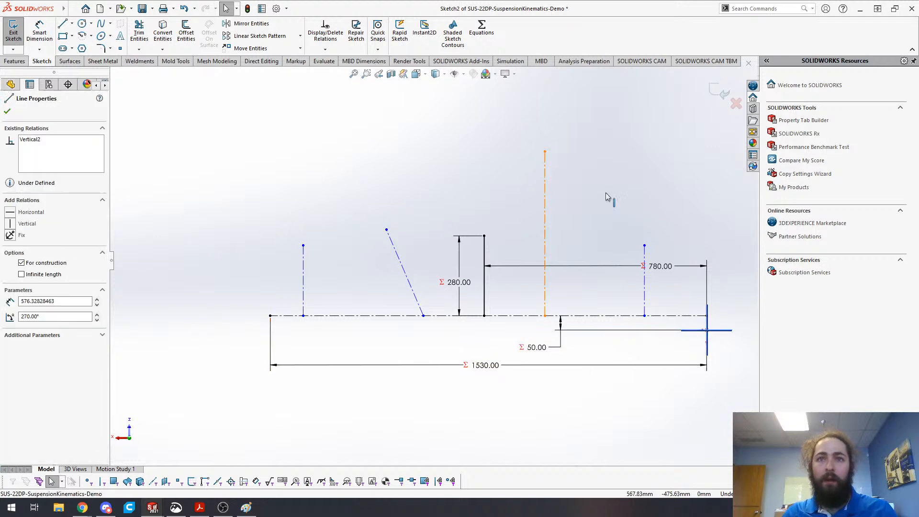
{"action": "left_click", "coordinate": [670, 203]}
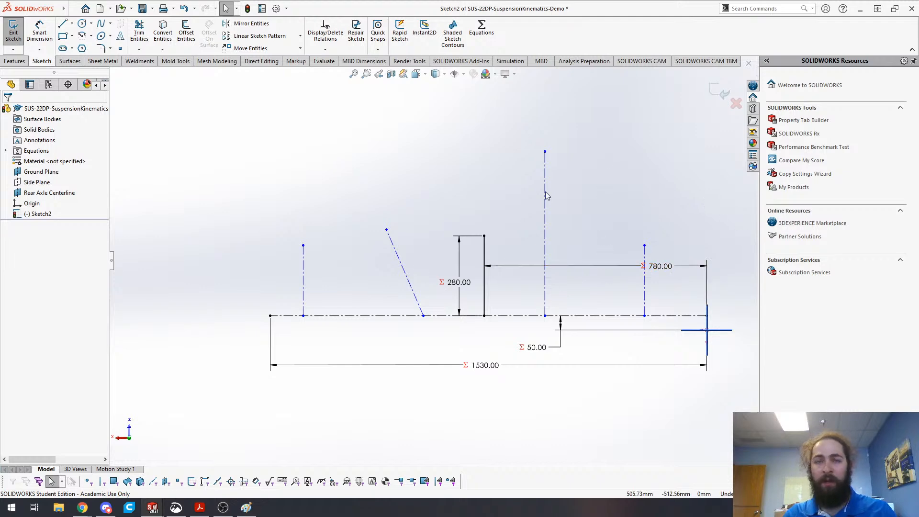
- Examine the Chassis Side View sketch's dimensions and rear suspension layout in the SUS-21DP-KinematicsGeometry part and return to the demo sketch
{"action": "key", "text": "ctrl+Tab"}
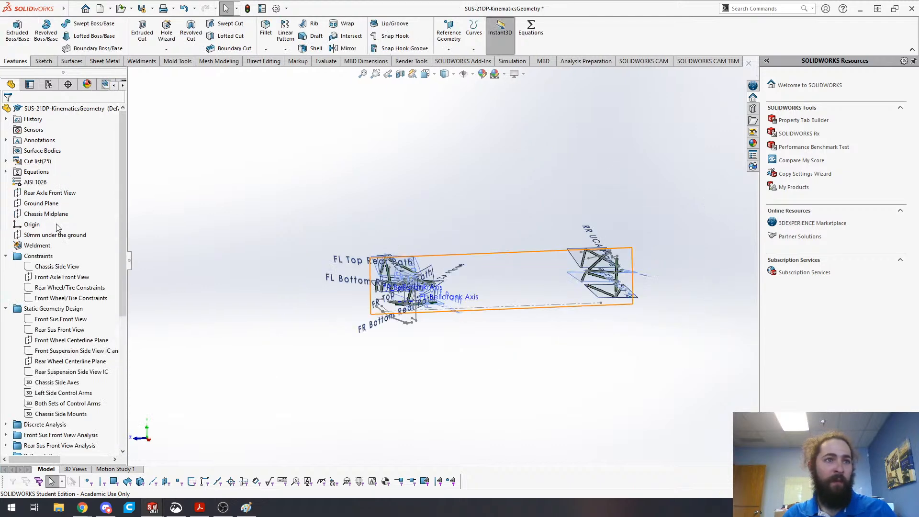
{"action": "left_click", "coordinate": [50, 267]}
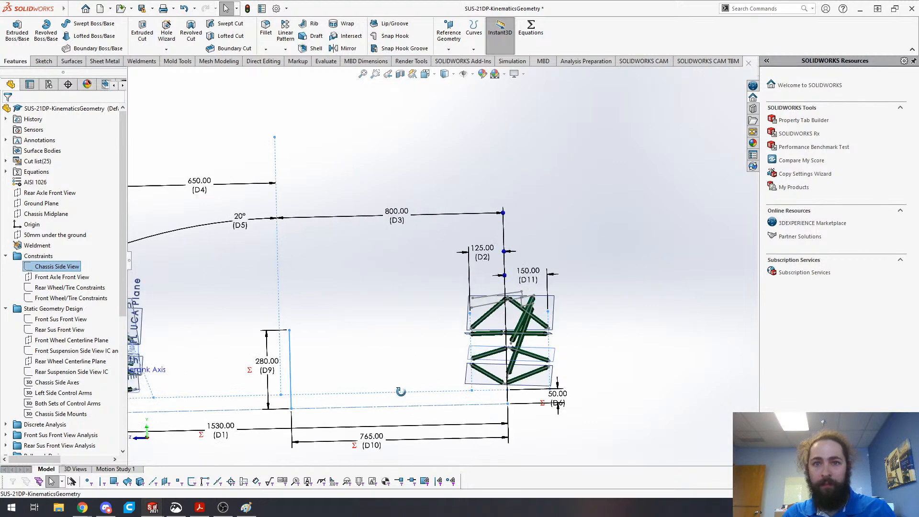
{"action": "mouse_move", "coordinate": [400, 400]}
{"action": "middle_mouse_down"}
{"action": "mouse_move", "coordinate": [389, 426]}
{"action": "mouse_move", "coordinate": [401, 423]}
{"action": "mouse_move", "coordinate": [391, 407]}
{"action": "middle_mouse_up"}
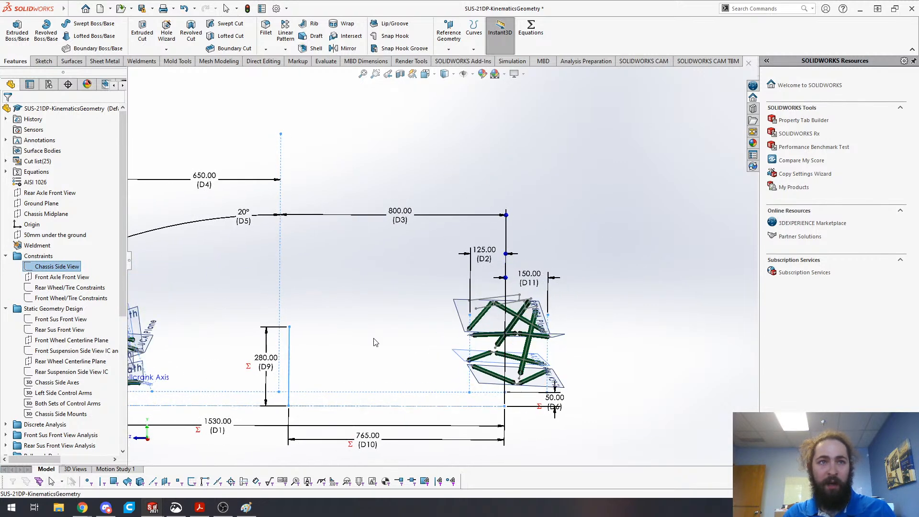
{"action": "mouse_move", "coordinate": [444, 353]}
{"action": "middle_mouse_down"}
{"action": "mouse_move", "coordinate": [440, 345]}
{"action": "mouse_move", "coordinate": [438, 354]}
{"action": "middle_mouse_up"}
{"action": "scroll", "coordinate": [323, 314], "scroll_direction": "up", "scroll_amount": 4}
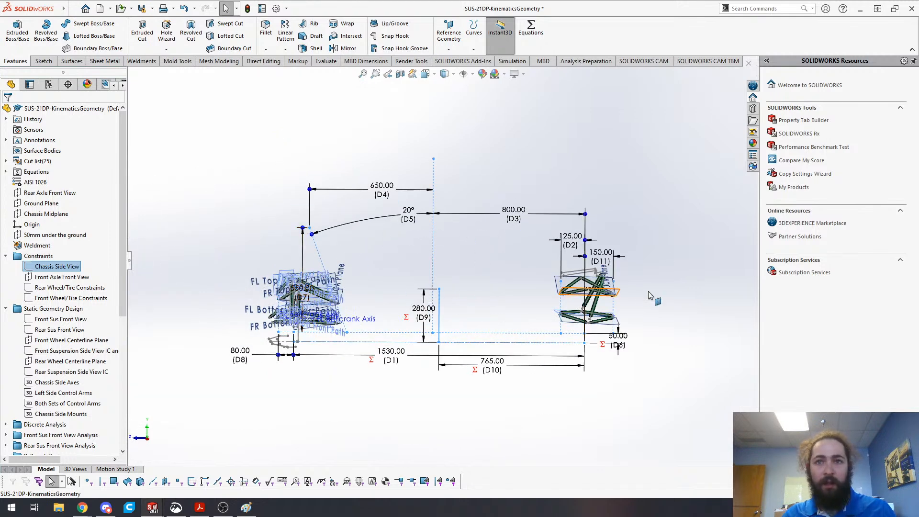
{"action": "scroll", "coordinate": [650, 295], "scroll_direction": "down", "scroll_amount": 3}
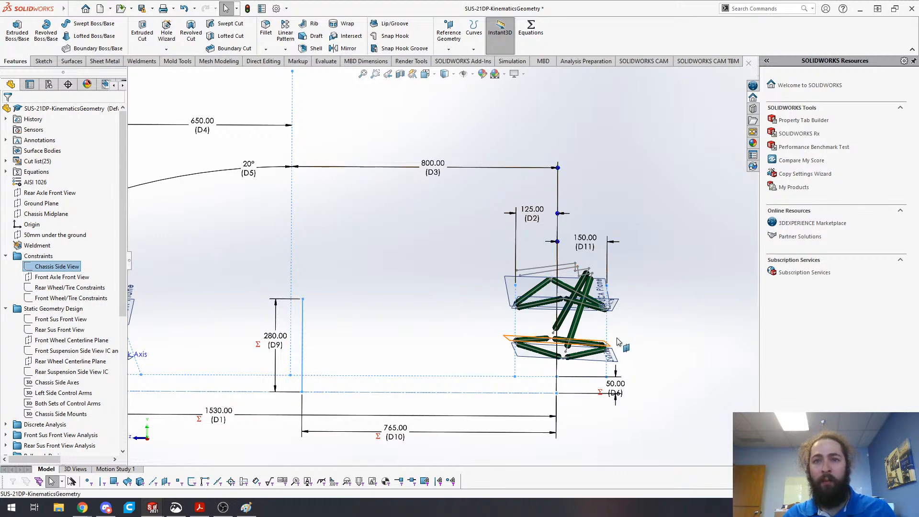
{"action": "mouse_move", "coordinate": [529, 307]}
{"action": "middle_mouse_down"}
{"action": "mouse_move", "coordinate": [513, 317]}
{"action": "mouse_move", "coordinate": [511, 309]}
{"action": "mouse_move", "coordinate": [503, 327]}
{"action": "mouse_move", "coordinate": [515, 313]}
{"action": "middle_mouse_up"}
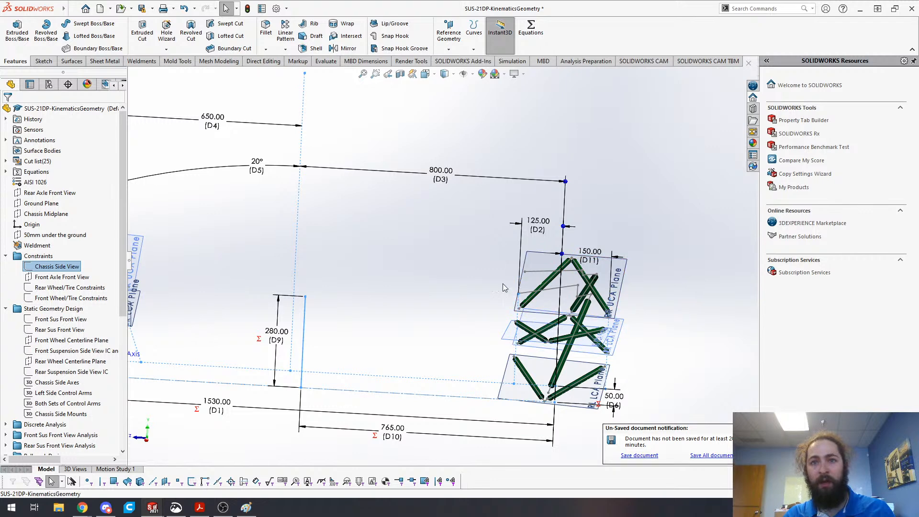
{"action": "left_click", "coordinate": [279, 171]}
{"action": "key", "text": "ctrl+Tab"}
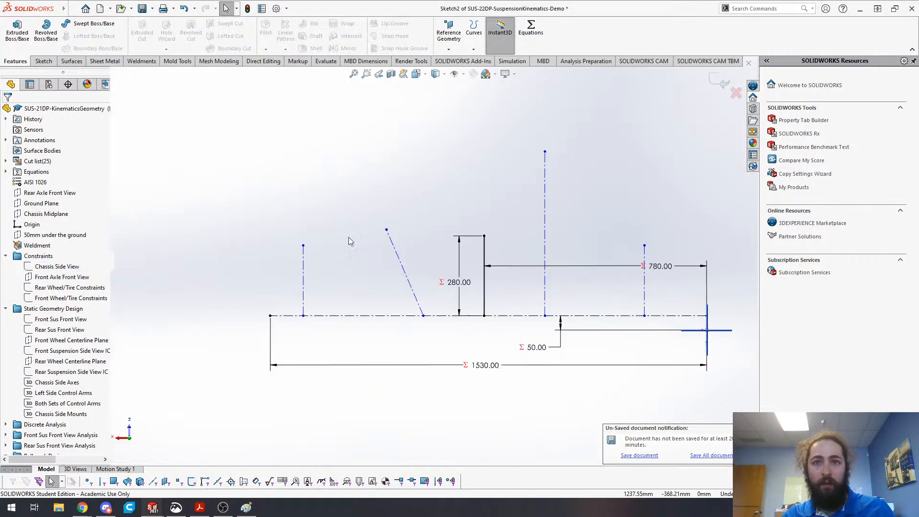
- Move the rear vertical construction line to about 97 mm ahead of the rear axle and sketch a matching vertical centerline about 128 mm behind the axle
{"action": "scroll", "coordinate": [701, 289], "scroll_direction": "down", "scroll_amount": 2}
{"action": "mouse_move", "coordinate": [390, 269]}
{"action": "left_mouse_down"}
{"action": "mouse_move", "coordinate": [431, 269]}
{"action": "mouse_move", "coordinate": [423, 271]}
{"action": "left_mouse_up"}
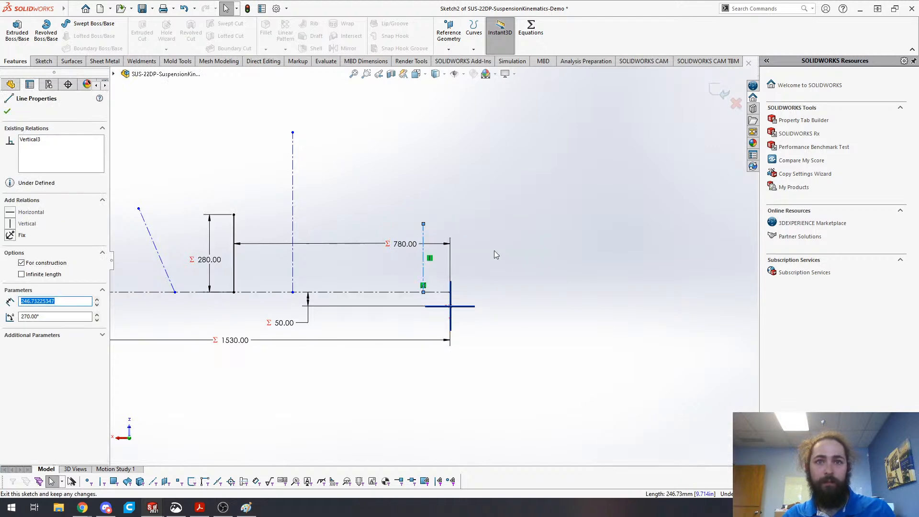
{"action": "right_click", "coordinate": [494, 251]}
{"action": "left_click", "coordinate": [443, 201]}
{"action": "key", "text": "s"}
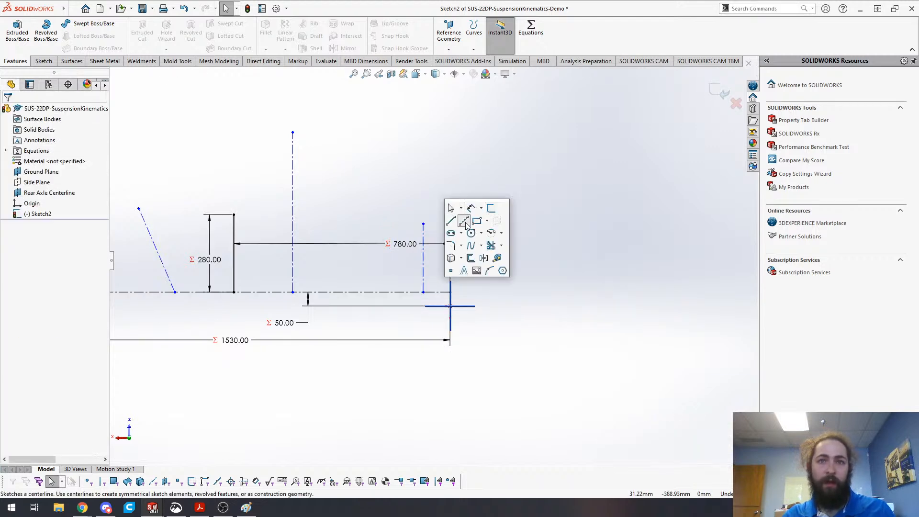
{"action": "left_click", "coordinate": [462, 221]}
{"action": "left_click", "coordinate": [485, 292]}
{"action": "left_click", "coordinate": [485, 223]}
{"action": "key", "text": "Escape"}
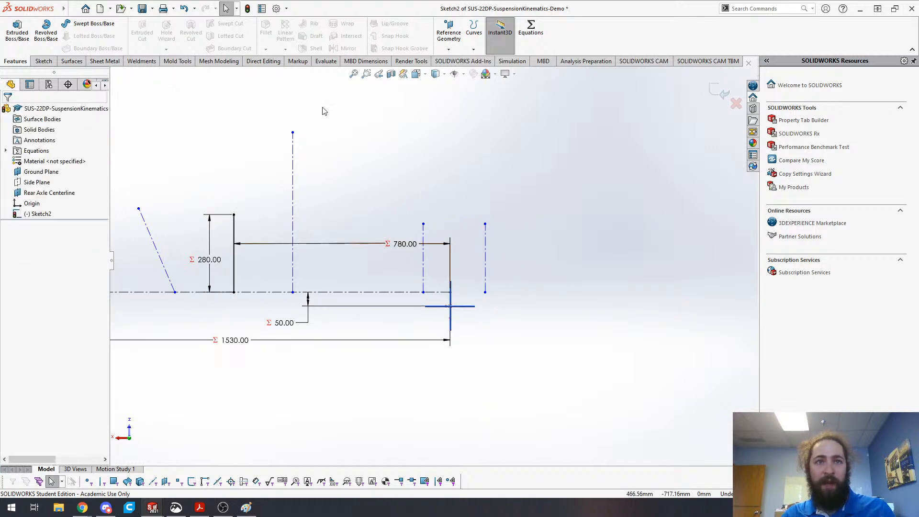
- Replace the center-of-gravity line's height dimension with one from the Ground Plane to its upper endpoint, linked to the cg_h global variable
{"action": "right_click", "coordinate": [484, 163]}
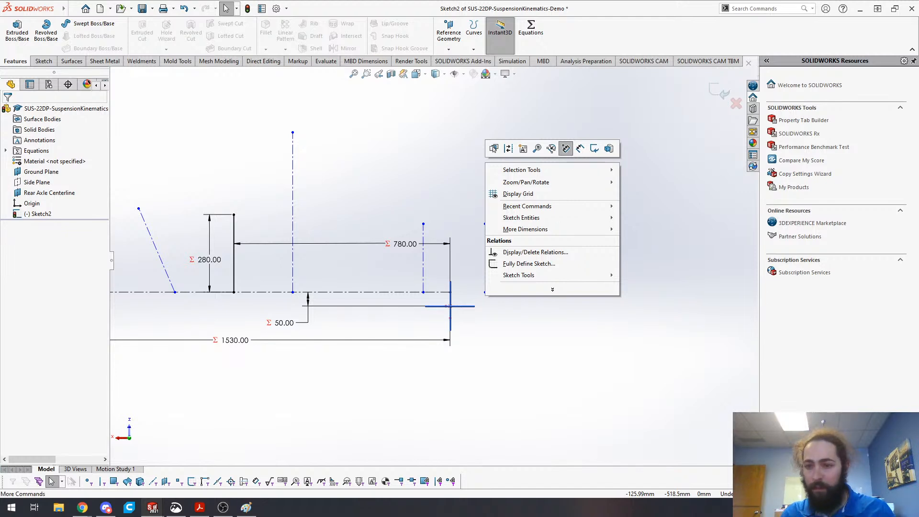
{"action": "left_click", "coordinate": [419, 140]}
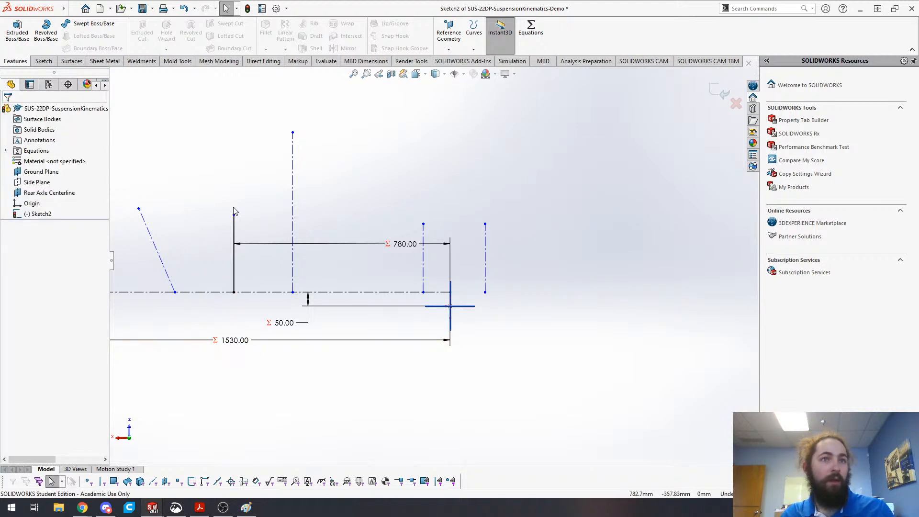
{"action": "key", "text": "s"}
{"action": "left_click", "coordinate": [256, 149]}
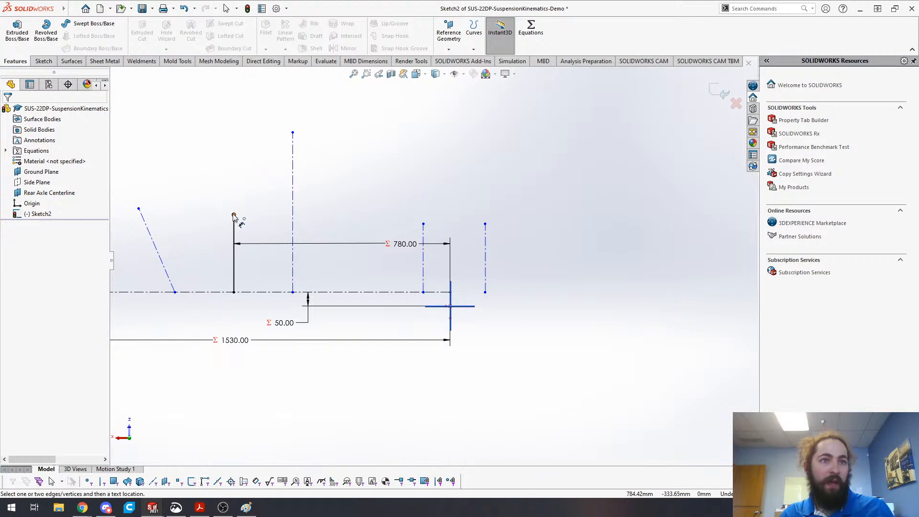
{"action": "left_click", "coordinate": [234, 215]}
{"action": "left_click", "coordinate": [433, 305]}
{"action": "left_click", "coordinate": [197, 263]}
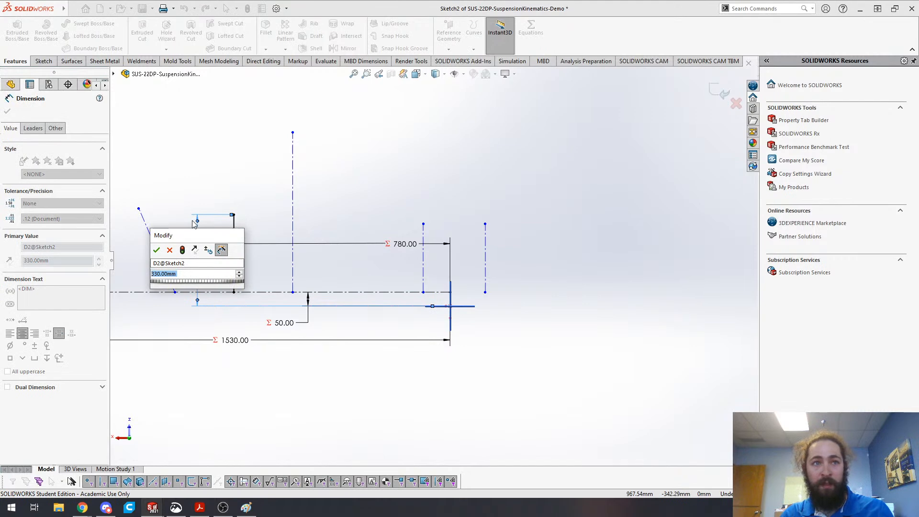
{"action": "type", "text": "="}
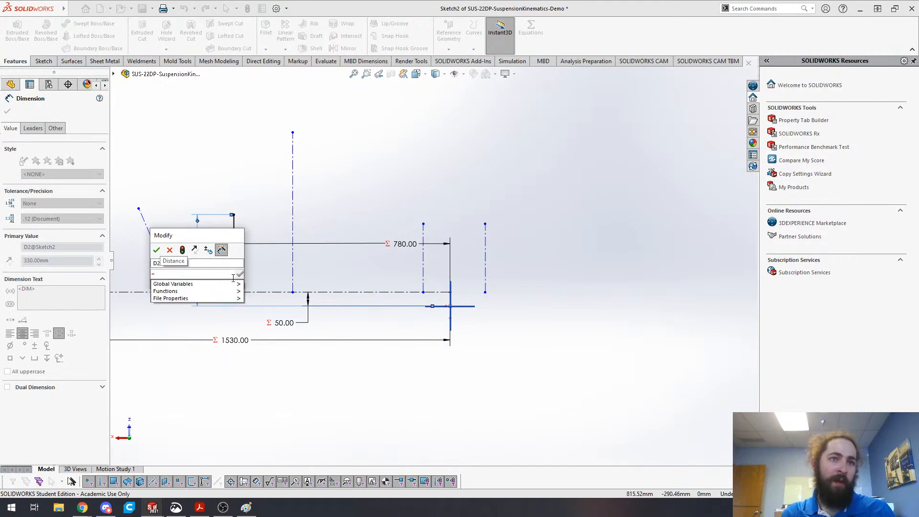
{"action": "key", "text": "Down"}
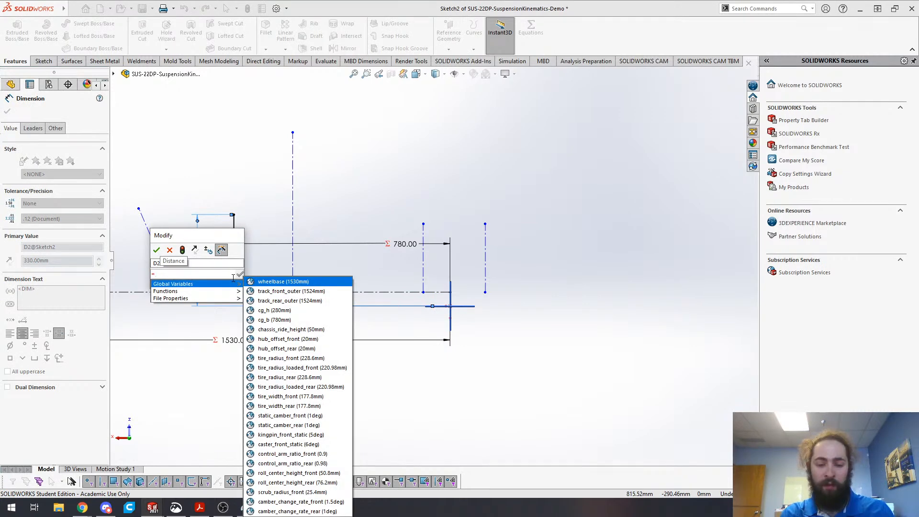
{"action": "key", "text": "Down"}
{"action": "key", "text": "Down"}
{"action": "key", "text": "Down"}
{"action": "key", "text": "Return"}
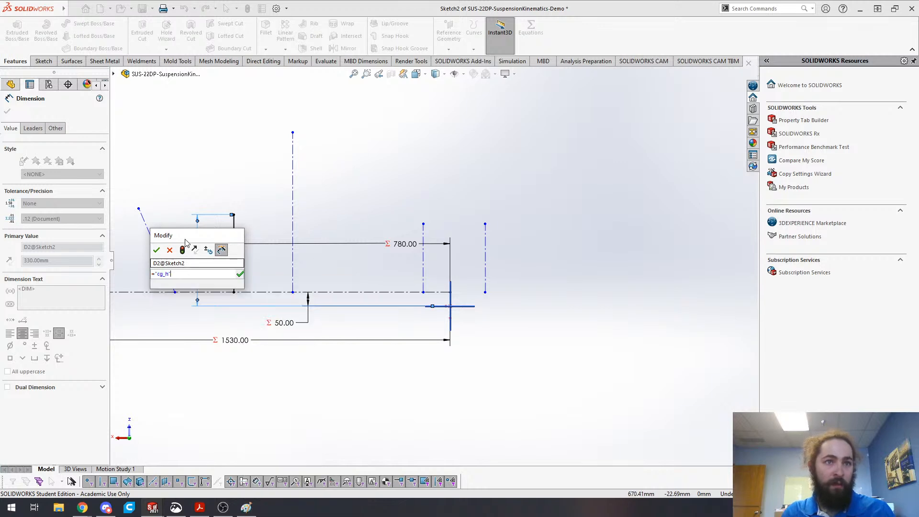
{"action": "left_click", "coordinate": [160, 247]}
{"action": "left_click", "coordinate": [237, 348]}
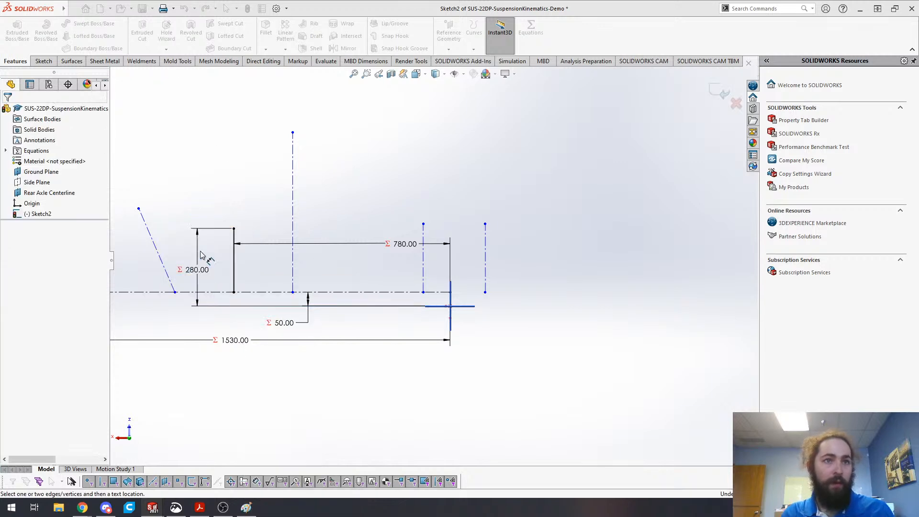
- Dimension the construction line behind the rear axle at 150 mm from the Rear Axle Centerline
{"action": "left_click", "coordinate": [485, 259]}
{"action": "left_click", "coordinate": [451, 287]}
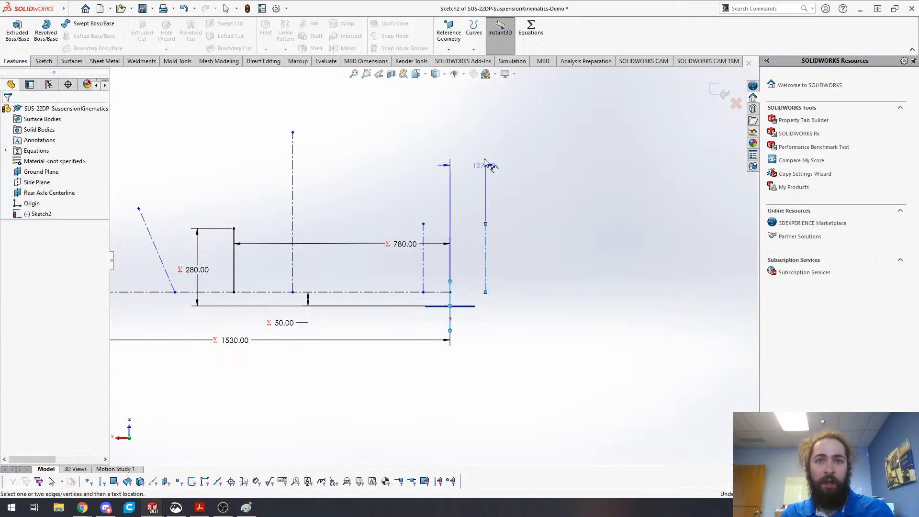
{"action": "left_click", "coordinate": [484, 195]}
{"action": "key", "text": "Return"}
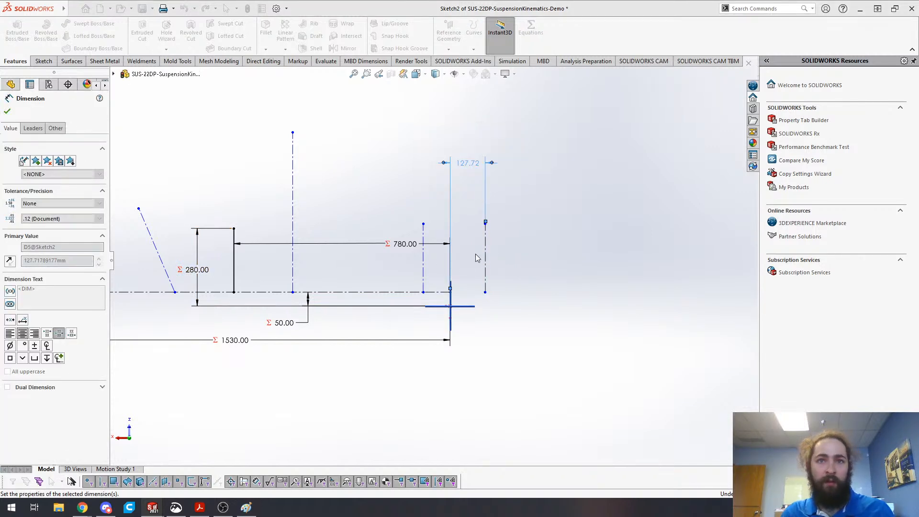
- Dimension the short vertical construction line just ahead of the rear axle at 150 mm from the axle centerline
{"action": "left_click", "coordinate": [449, 291]}
{"action": "left_click", "coordinate": [423, 275]}
{"action": "key", "text": "Escape"}
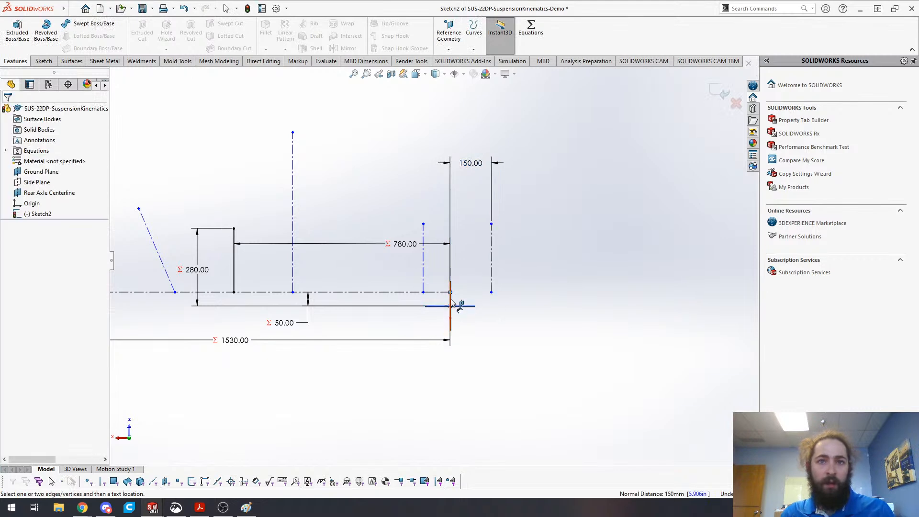
{"action": "left_click", "coordinate": [451, 302]}
{"action": "left_click", "coordinate": [423, 276]}
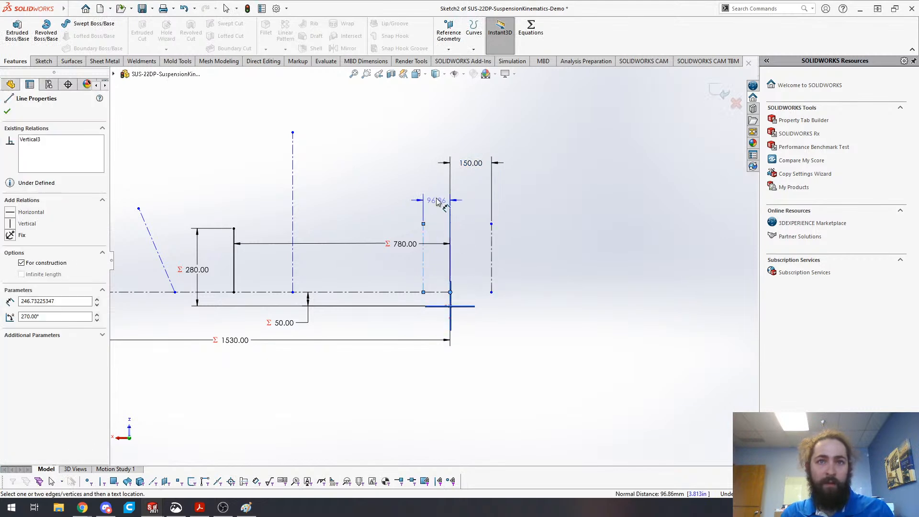
{"action": "left_click", "coordinate": [437, 201]}
{"action": "key", "text": "Return"}
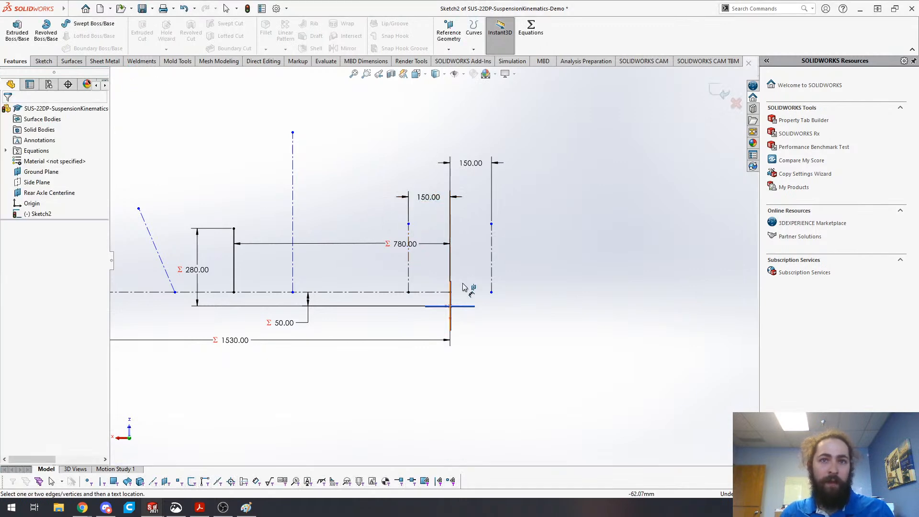
- Dimension the tall vertical construction line at 800 mm from the Rear Axle Centerline
{"action": "left_click", "coordinate": [450, 304]}
{"action": "left_click", "coordinate": [292, 223]}
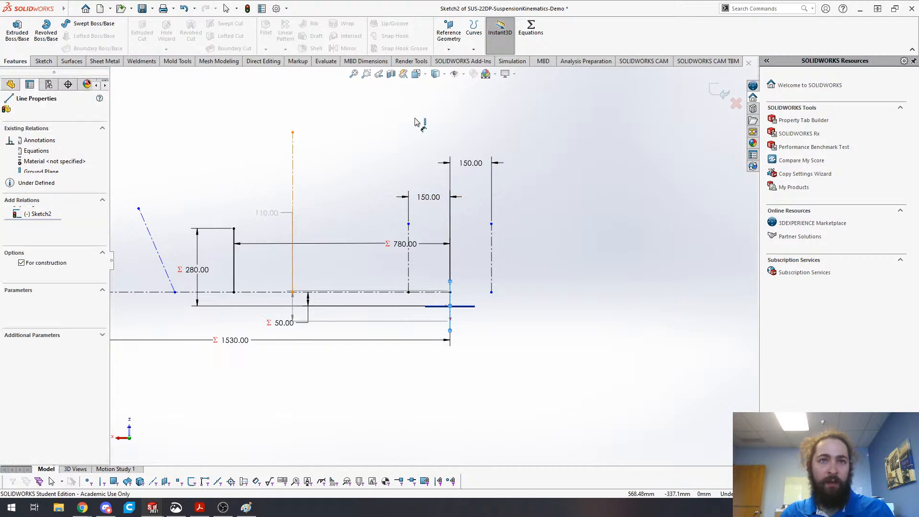
{"action": "left_click", "coordinate": [401, 128]}
{"action": "type", "text": "800"}
{"action": "key", "text": "Return"}
{"action": "scroll", "coordinate": [432, 223], "scroll_direction": "up", "scroll_amount": 4}
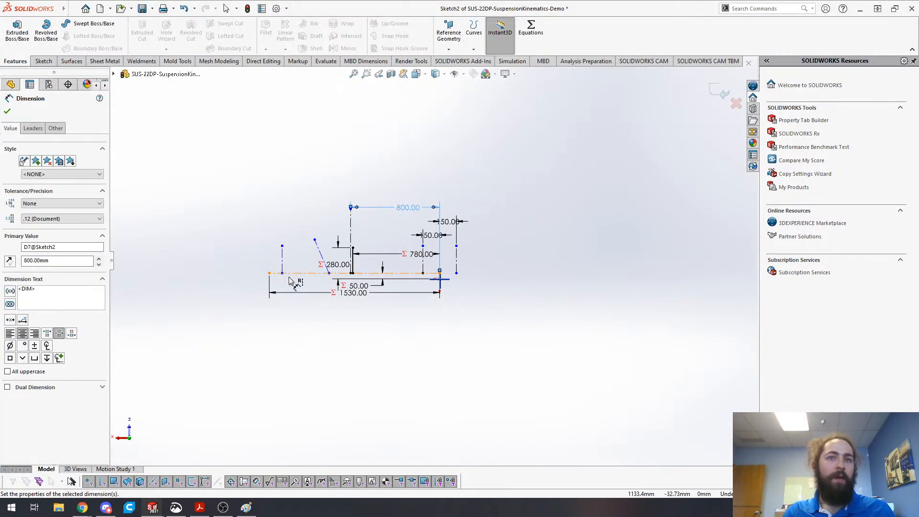
- Finish dimensioning and examine the tall vertical construction line and the undimensioned construction lines near the front of the sketch
{"action": "scroll", "coordinate": [355, 245], "scroll_direction": "down", "scroll_amount": 5}
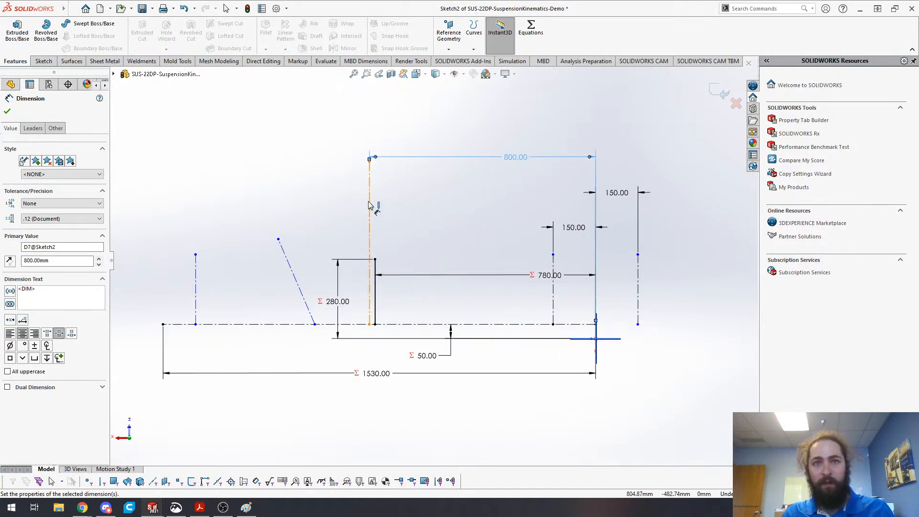
{"action": "key", "text": "Escape"}
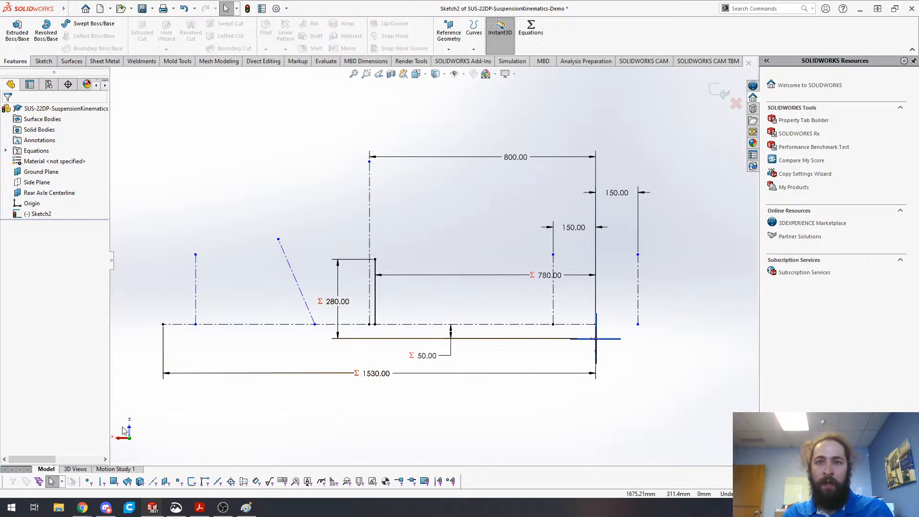
{"action": "left_click", "coordinate": [242, 325]}
{"action": "left_click", "coordinate": [639, 347]}
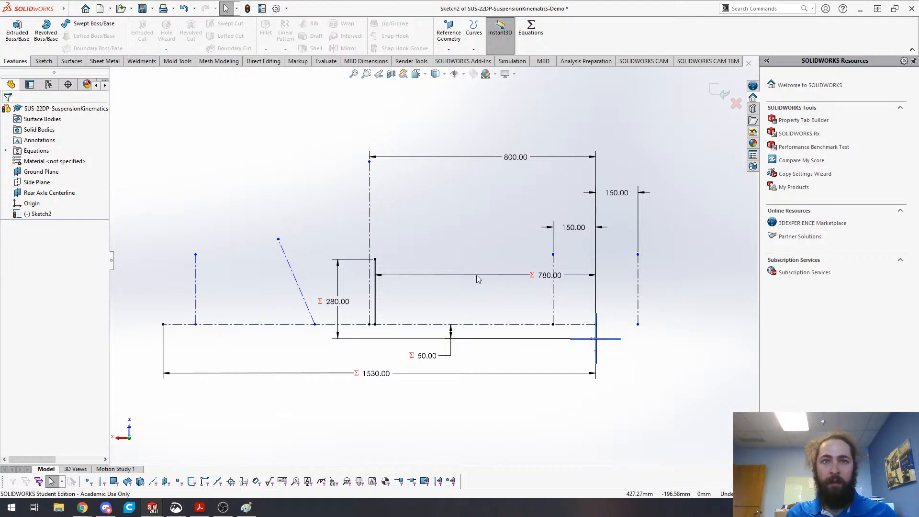
{"action": "left_click", "coordinate": [369, 228]}
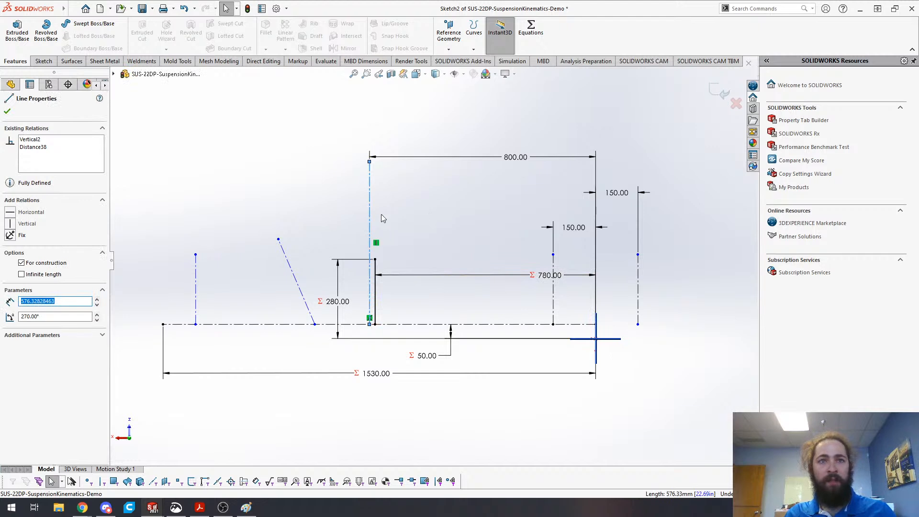
{"action": "left_click", "coordinate": [316, 208]}
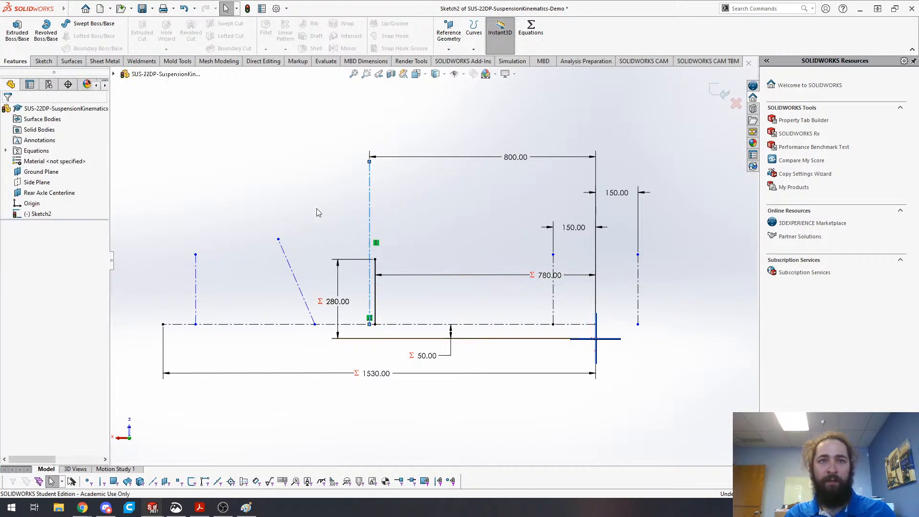
{"action": "scroll", "coordinate": [234, 219], "scroll_direction": "up", "scroll_amount": 1}
{"action": "scroll", "coordinate": [261, 321], "scroll_direction": "down", "scroll_amount": 2}
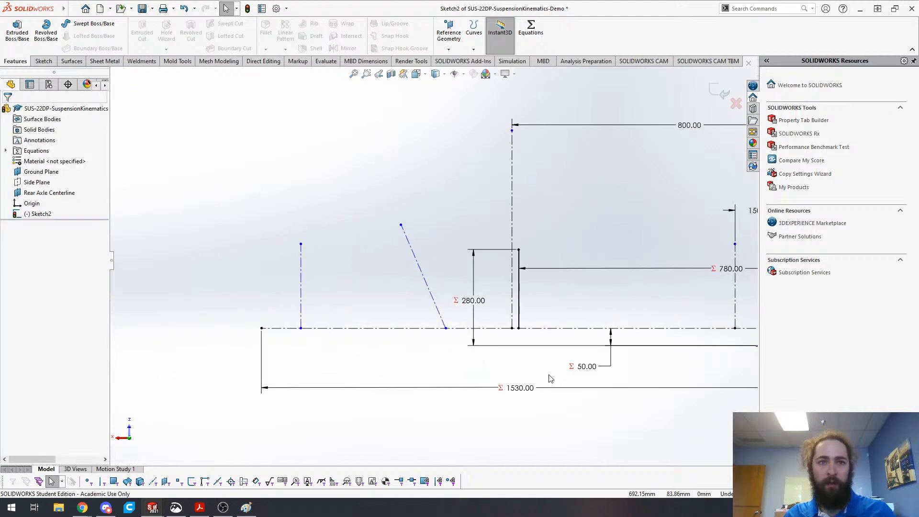
{"action": "scroll", "coordinate": [411, 261], "scroll_direction": "up", "scroll_amount": 3}
{"action": "scroll", "coordinate": [353, 307], "scroll_direction": "down", "scroll_amount": 2}
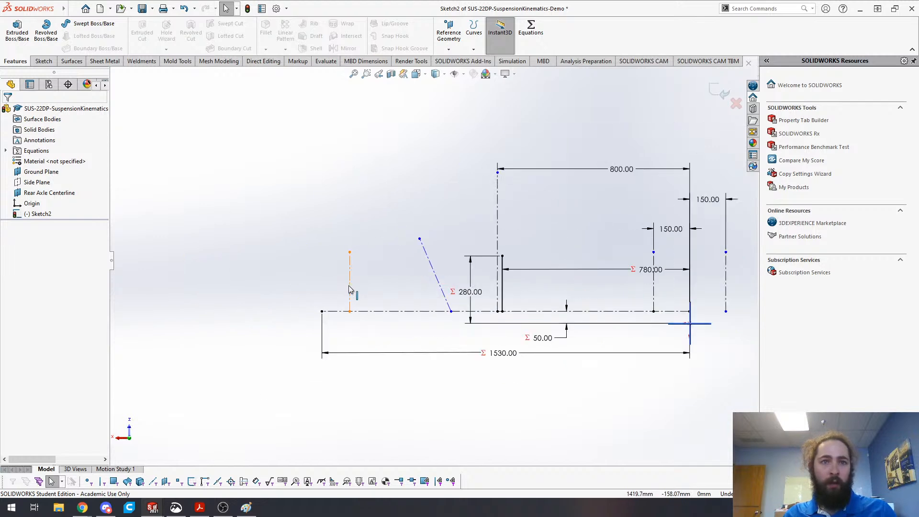
- Move the foremost vertical construction line ahead of the horizontal centerline's front end, and shift the slanted construction line forward at about 247 mm long
{"action": "left_click_drag", "start_coordinate": [353, 305], "coordinate": [283, 305]}
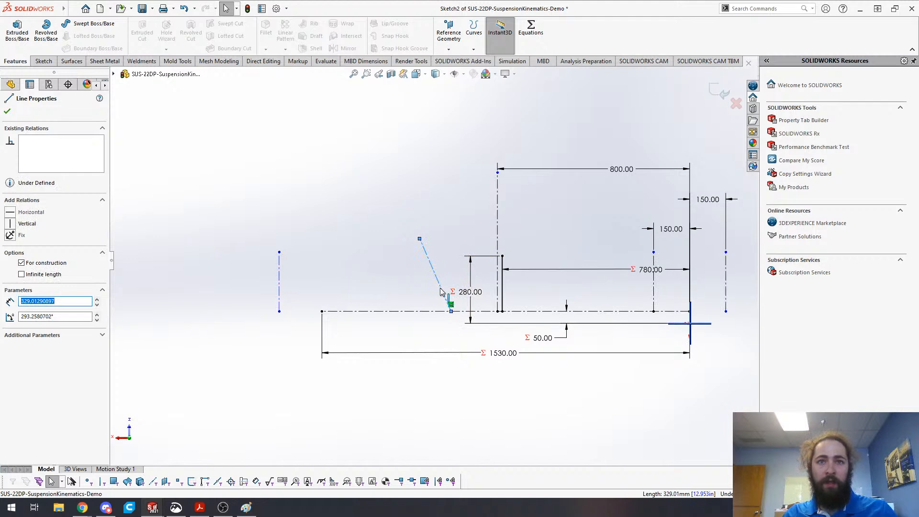
{"action": "left_click_drag", "start_coordinate": [428, 290], "coordinate": [401, 298]}
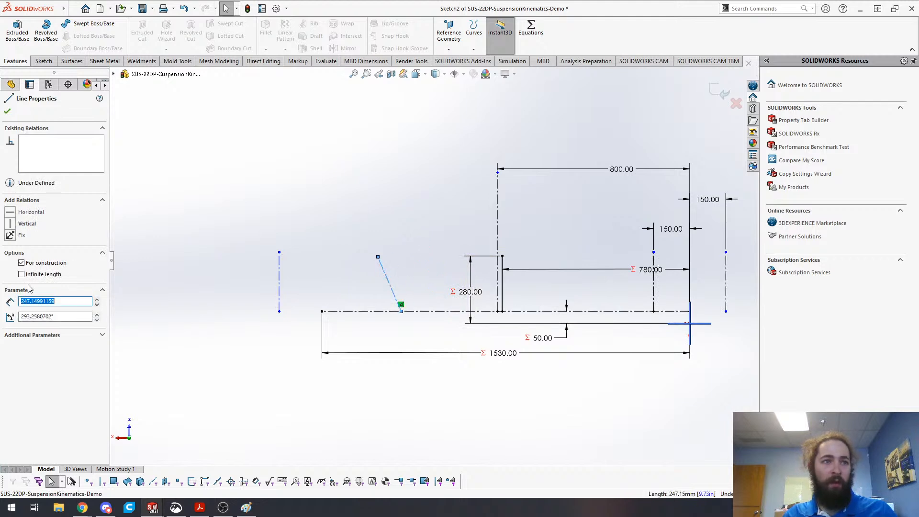
- Undo the last change to the inner front vertical construction line and move the line closer to the wheelbase centerline's front endpoint
{"action": "key", "text": "ctrl+z"}
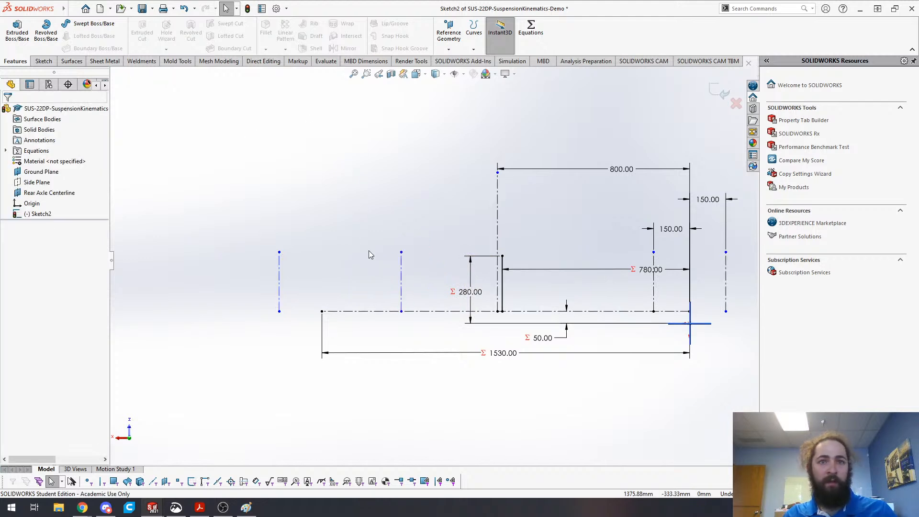
{"action": "left_click_drag", "start_coordinate": [404, 284], "coordinate": [363, 286]}
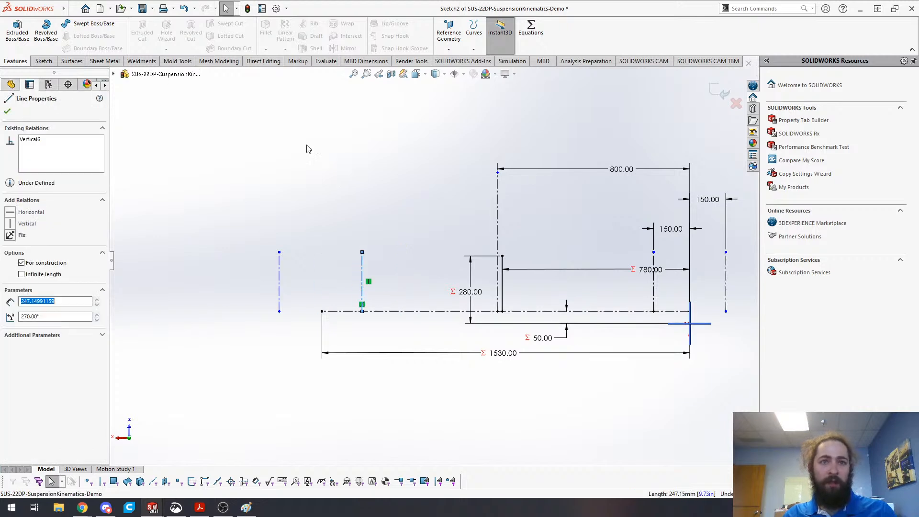
{"action": "right_click", "coordinate": [306, 149]}
{"action": "key", "text": "Escape"}
- Dimension the outermost front vertical construction line 150 mm from the front endpoint of the wheelbase centerline
{"action": "key", "text": "s"}
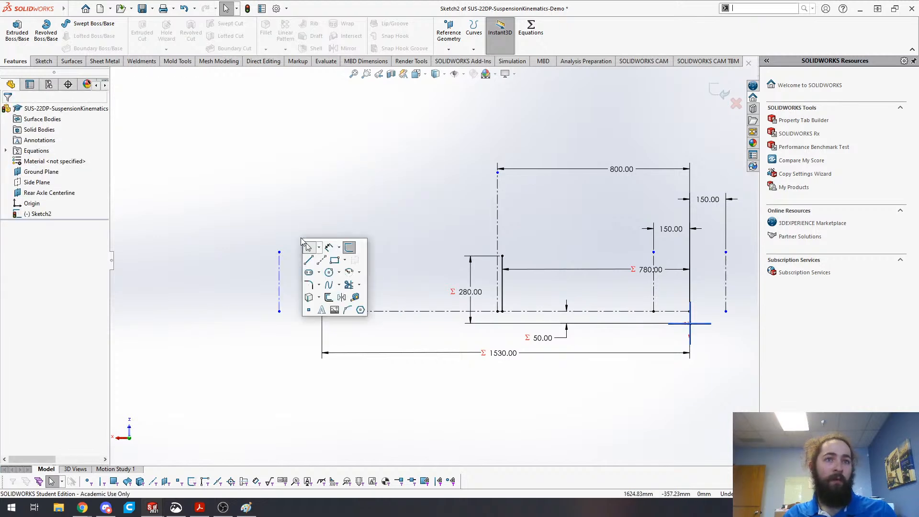
{"action": "left_click", "coordinate": [322, 311]}
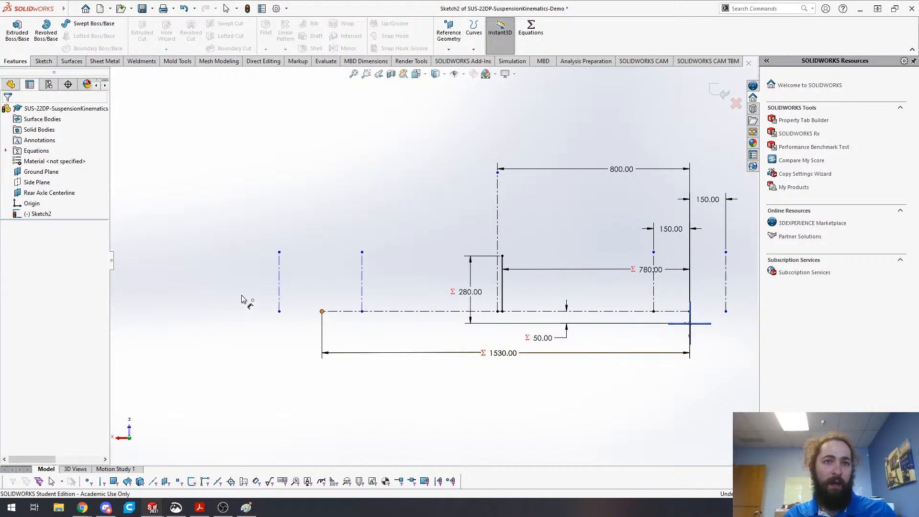
{"action": "left_click", "coordinate": [287, 282]}
{"action": "left_click", "coordinate": [307, 216]}
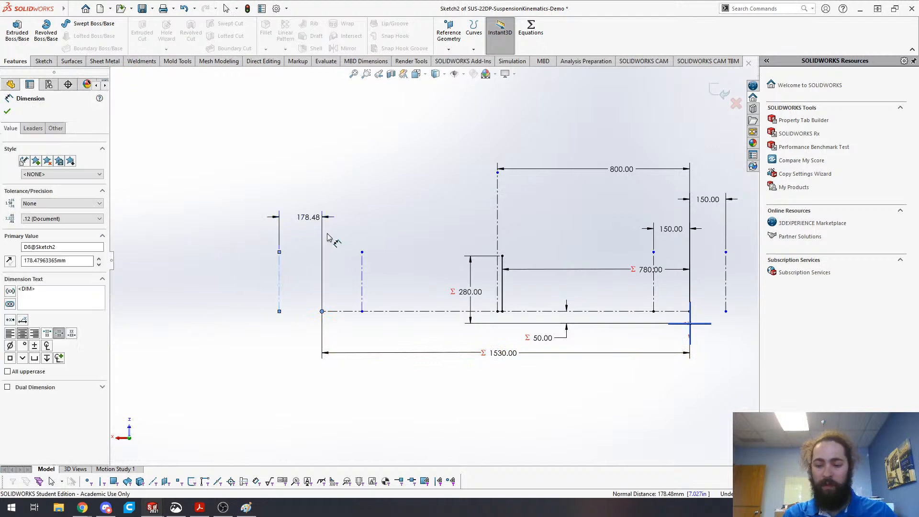
{"action": "type", "text": "150"}
{"action": "key", "text": "Return"}
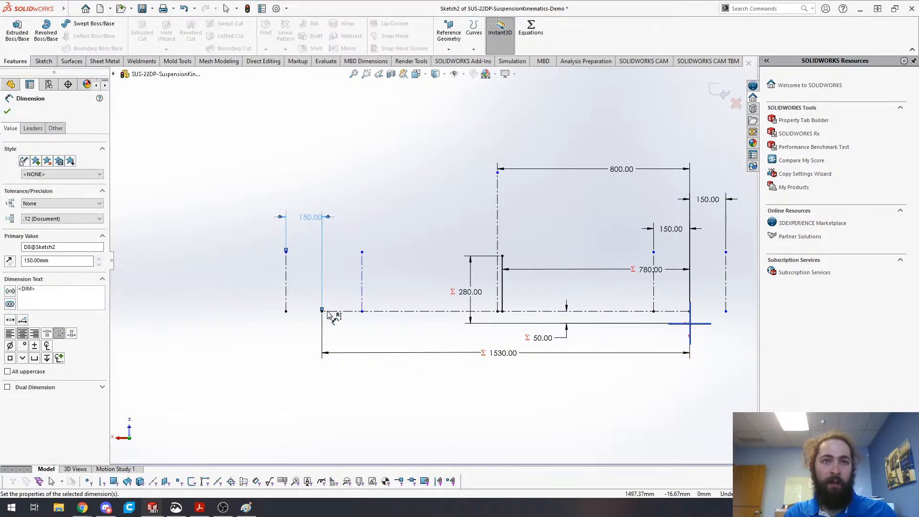
{"action": "left_click_drag", "start_coordinate": [322, 310], "coordinate": [355, 294]}
{"action": "key", "text": "Escape"}
{"action": "key", "text": "Escape"}
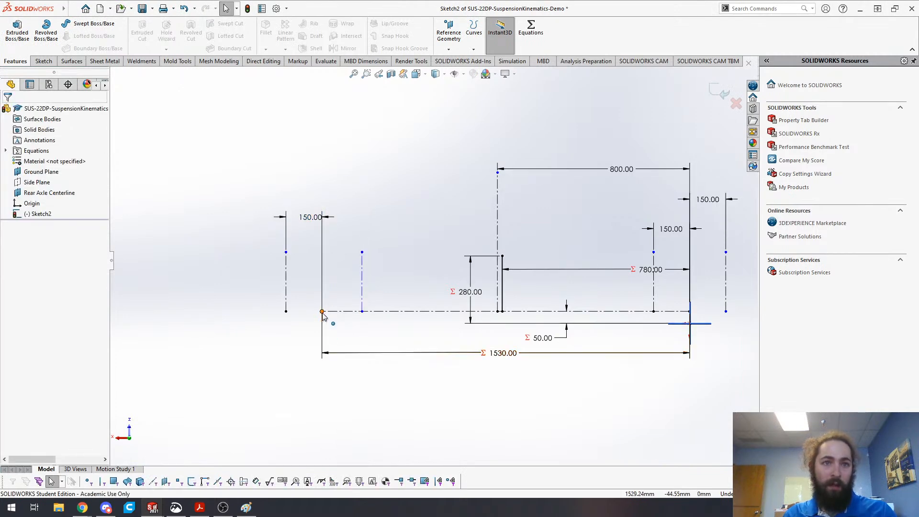
{"action": "left_click", "coordinate": [323, 311]}
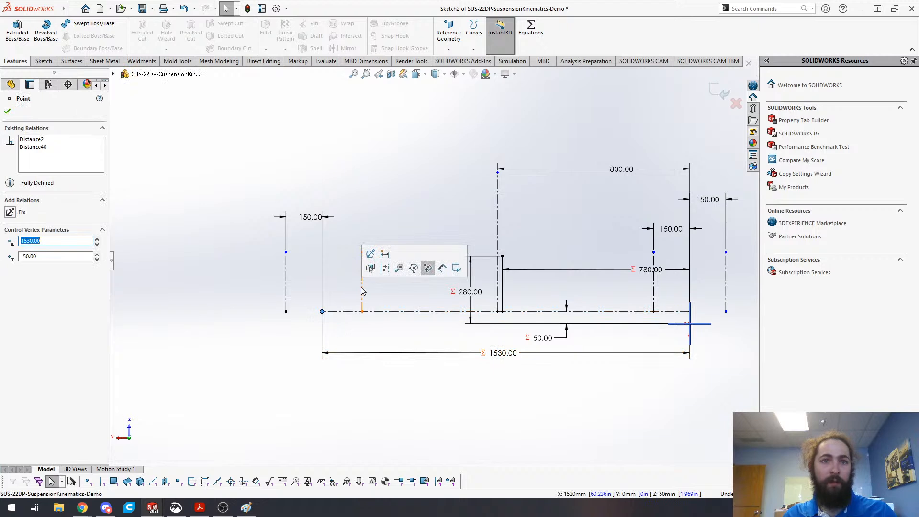
{"action": "left_click", "coordinate": [362, 286]}
{"action": "key", "text": "Escape"}
- Dimension the inner front vertical construction line 150 mm from the front endpoint of the wheelbase centerline
{"action": "key", "text": "s"}
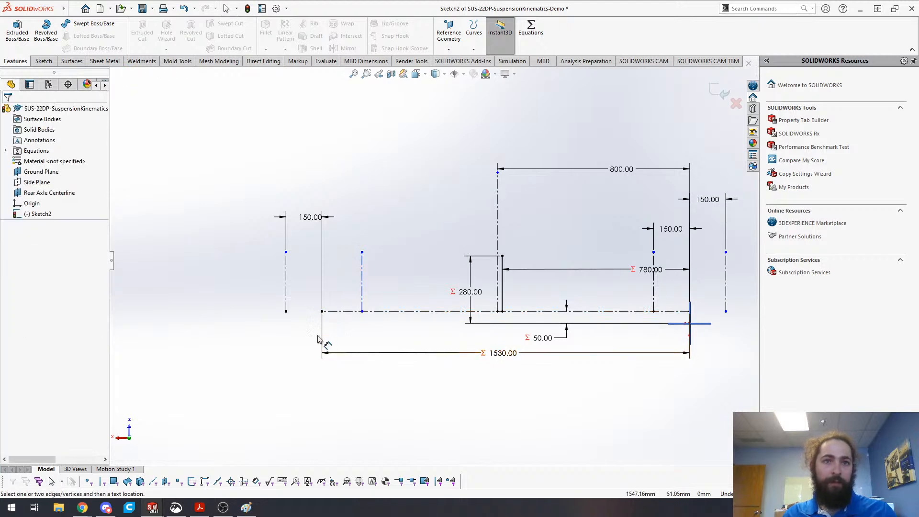
{"action": "left_click", "coordinate": [322, 312]}
{"action": "left_click", "coordinate": [361, 302]}
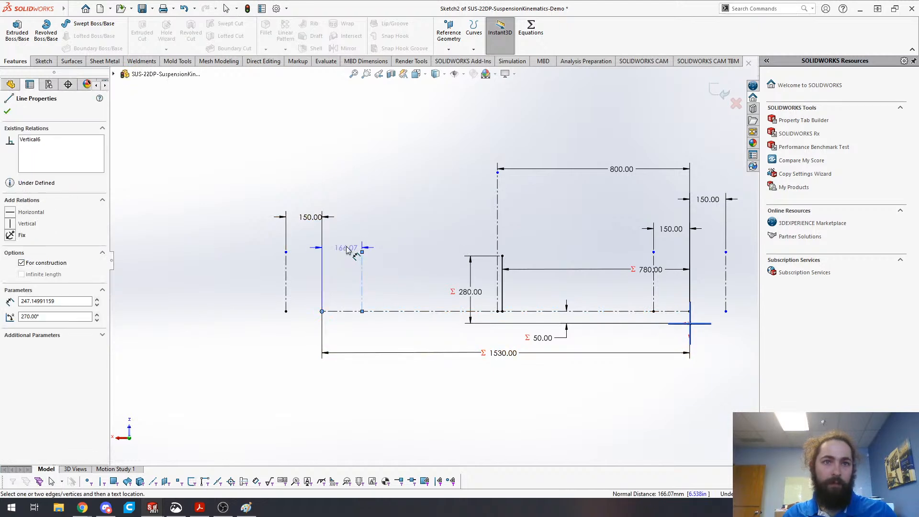
{"action": "left_click", "coordinate": [354, 244]}
{"action": "type", "text": "150"}
{"action": "key", "text": "Return"}
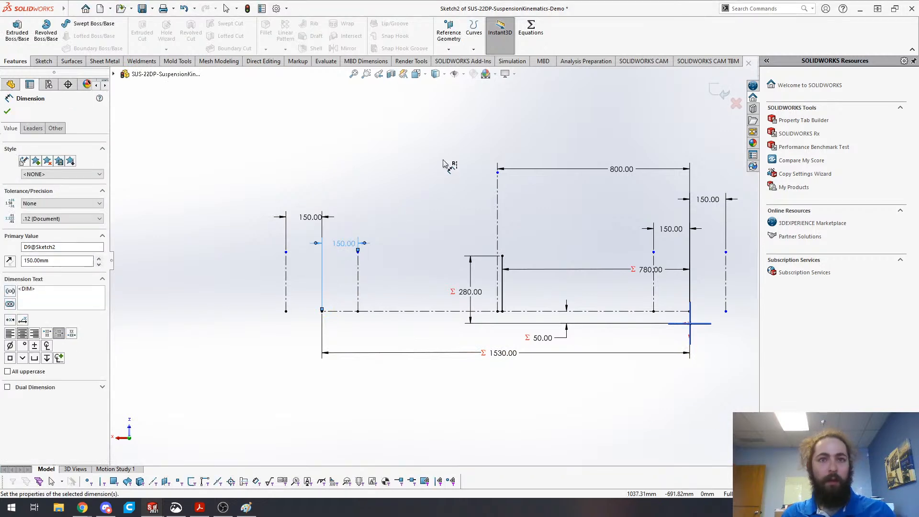
{"action": "key", "text": "Escape"}
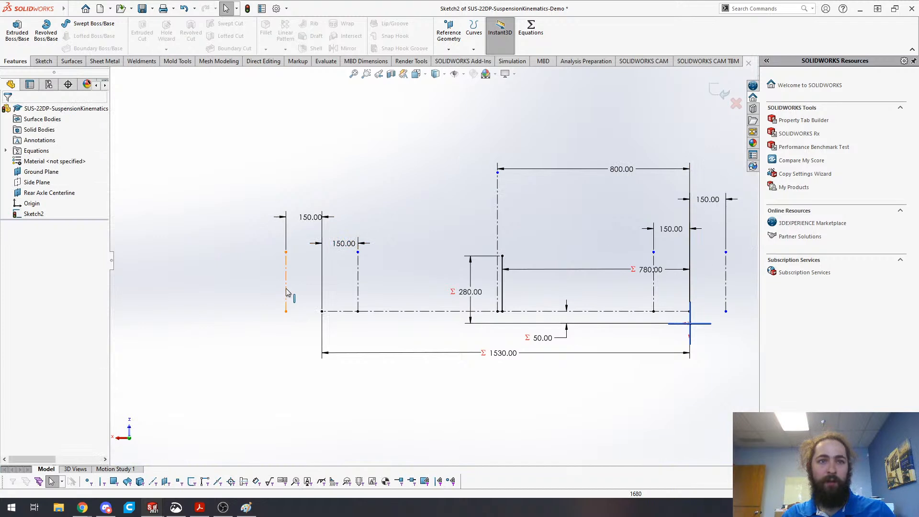
- Review the four vertical construction lines beside the front and rear axle positions as one selection and exit the sketch
{"action": "left_click", "coordinate": [286, 292]}
{"action": "left_click", "coordinate": [358, 287], "text": "ctrl"}
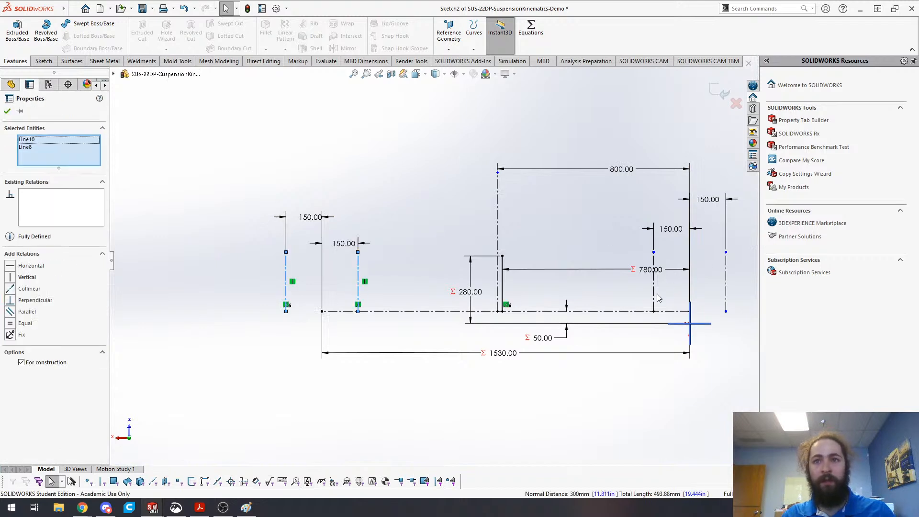
{"action": "left_click", "coordinate": [653, 300], "text": "ctrl"}
{"action": "left_click", "coordinate": [725, 295], "text": "ctrl"}
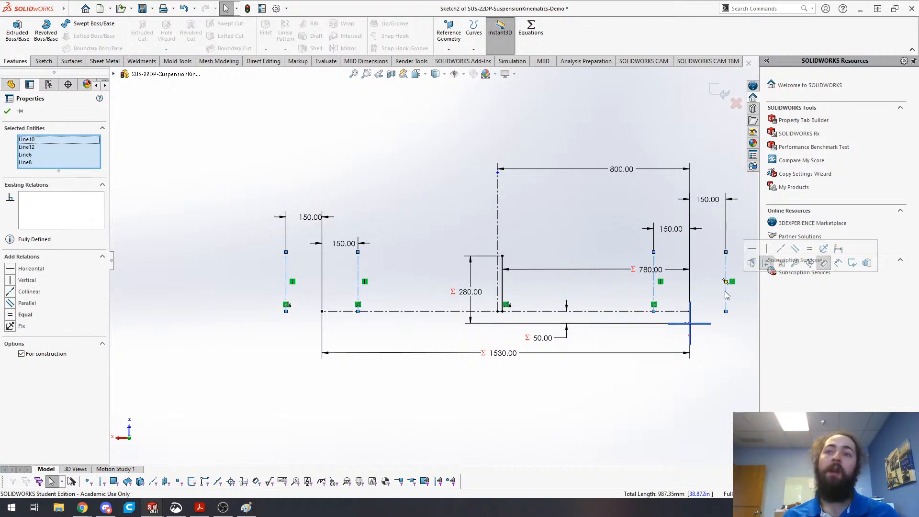
{"action": "left_click", "coordinate": [227, 224]}
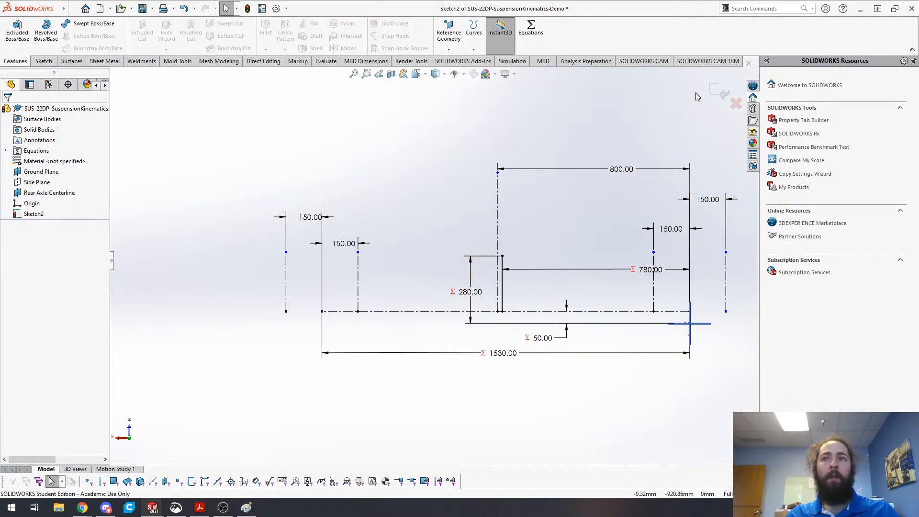
{"action": "left_click", "coordinate": [717, 93]}
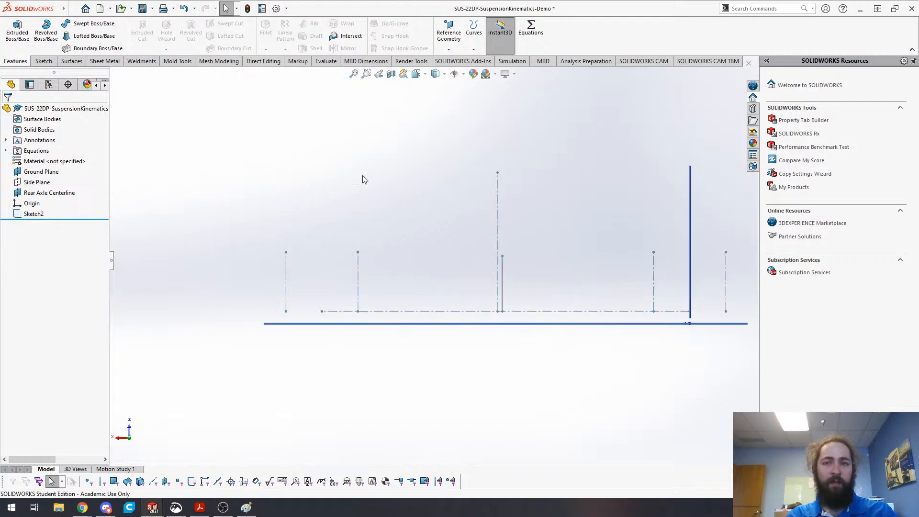
- Switch to the SUS-21DP-KinematicsGeometry part and examine the dimensions of its Chassis Side View sketch around the front suspension
{"action": "key", "text": "ctrl+Tab"}
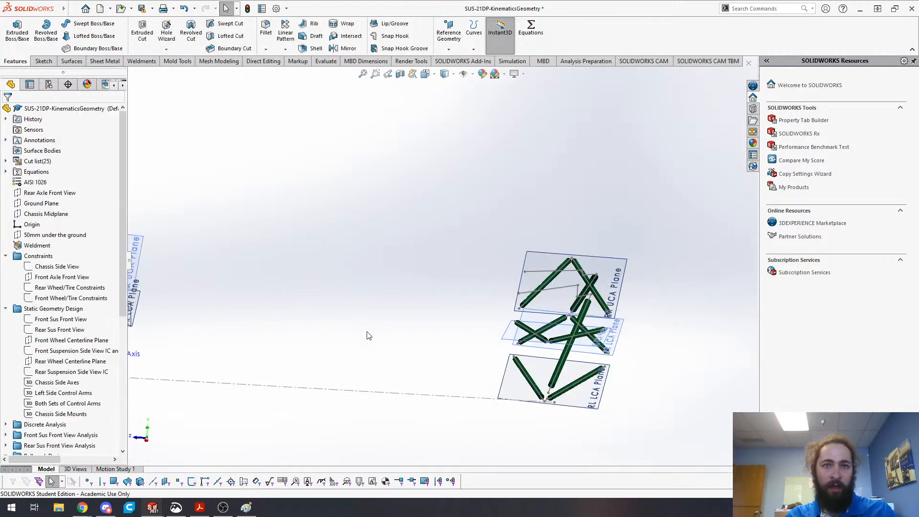
{"action": "left_click", "coordinate": [50, 266]}
{"action": "scroll", "coordinate": [384, 372], "scroll_direction": "down", "scroll_amount": 4}
{"action": "scroll", "coordinate": [322, 372], "scroll_direction": "up", "scroll_amount": 7}
{"action": "mouse_move", "coordinate": [383, 359]}
{"action": "middle_mouse_down"}
{"action": "mouse_move", "coordinate": [360, 336]}
{"action": "mouse_move", "coordinate": [400, 323]}
{"action": "mouse_move", "coordinate": [412, 334]}
{"action": "mouse_move", "coordinate": [364, 363]}
{"action": "mouse_move", "coordinate": [392, 419]}
{"action": "mouse_move", "coordinate": [387, 340]}
{"action": "mouse_move", "coordinate": [391, 381]}
{"action": "mouse_move", "coordinate": [359, 361]}
{"action": "mouse_move", "coordinate": [393, 376]}
{"action": "mouse_move", "coordinate": [382, 371]}
{"action": "middle_mouse_up"}
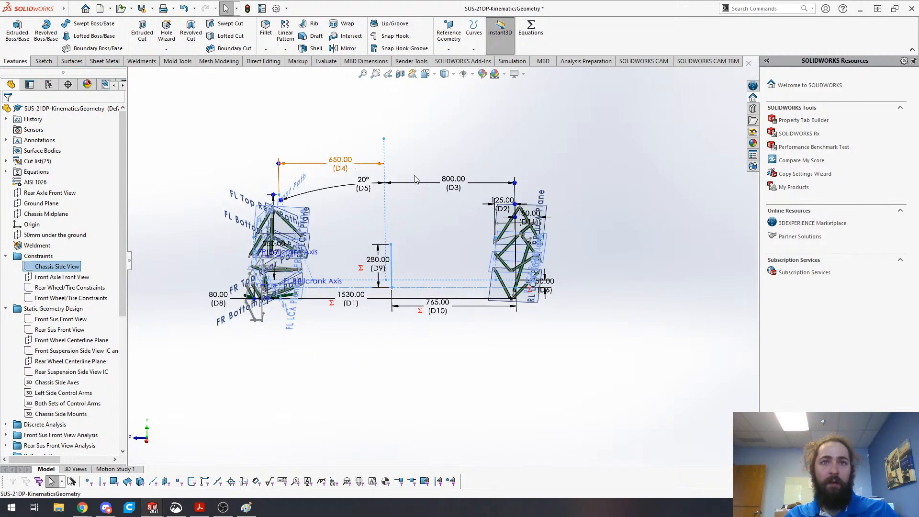
{"action": "scroll", "coordinate": [366, 237], "scroll_direction": "down", "scroll_amount": 5}
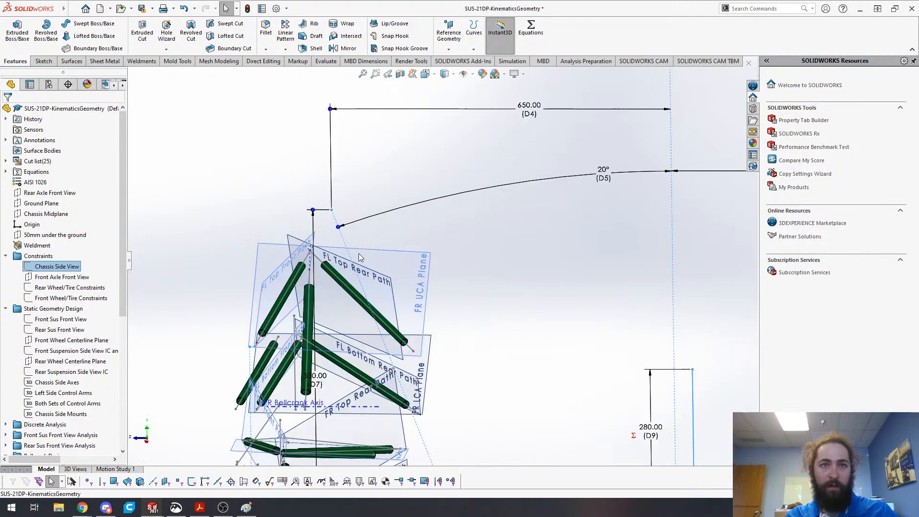
{"action": "middle_click_drag", "start_coordinate": [381, 311], "coordinate": [386, 273]}
{"action": "scroll", "coordinate": [390, 273], "scroll_direction": "down", "scroll_amount": 3}
{"action": "scroll", "coordinate": [525, 282], "scroll_direction": "up", "scroll_amount": 11}
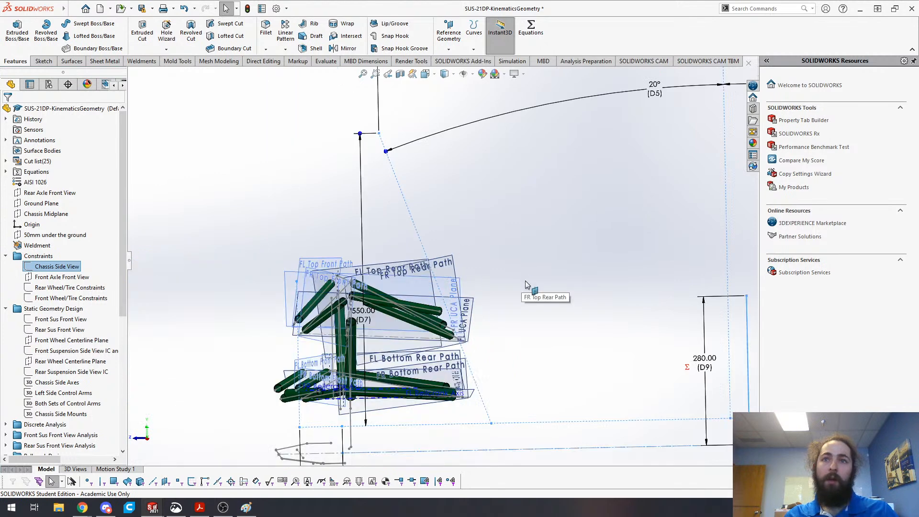
{"action": "middle_click_drag", "start_coordinate": [443, 306], "coordinate": [437, 289]}
{"action": "scroll", "coordinate": [437, 242], "scroll_direction": "down", "scroll_amount": 2}
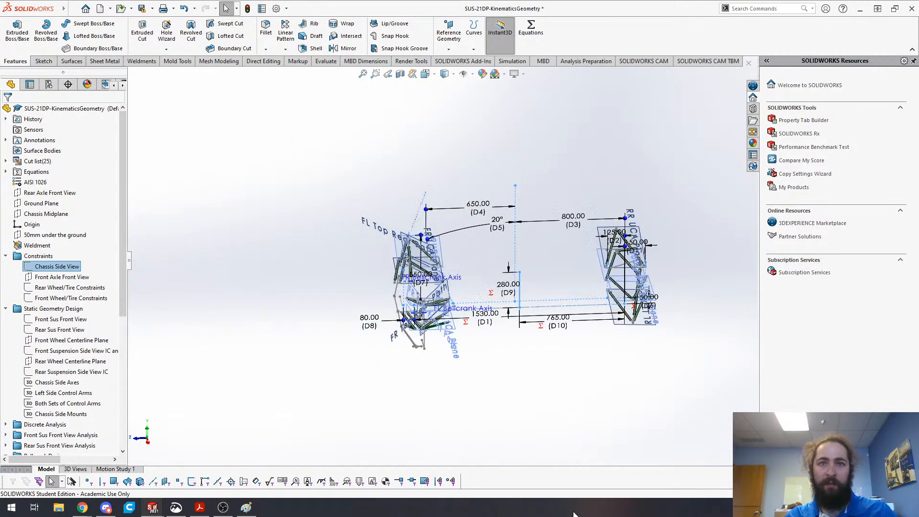
- Inspect the Chassis Side View sketch and Front Axle Front View plane, and return to the SUS-22DP-SuspensionKinematics-Demo part
{"action": "left_click", "coordinate": [360, 293]}
{"action": "left_click", "coordinate": [52, 266]}
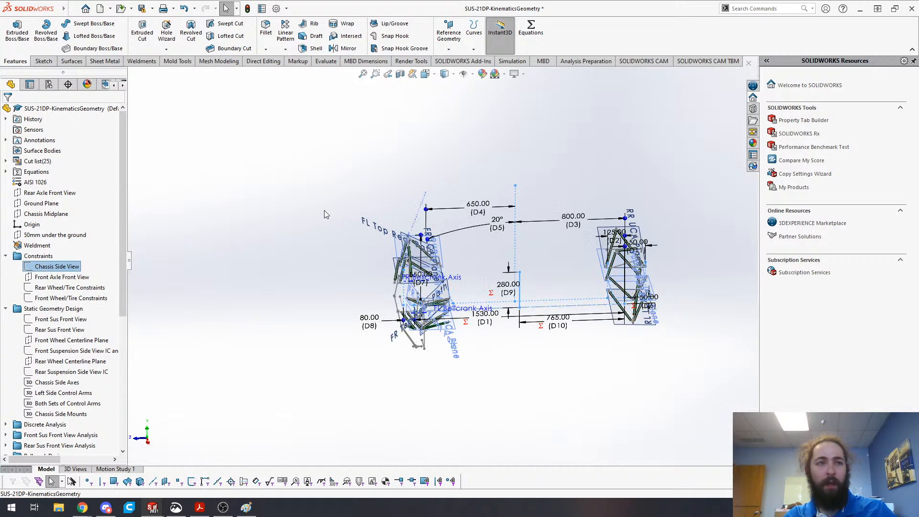
{"action": "left_click", "coordinate": [361, 400]}
{"action": "left_click", "coordinate": [34, 277]}
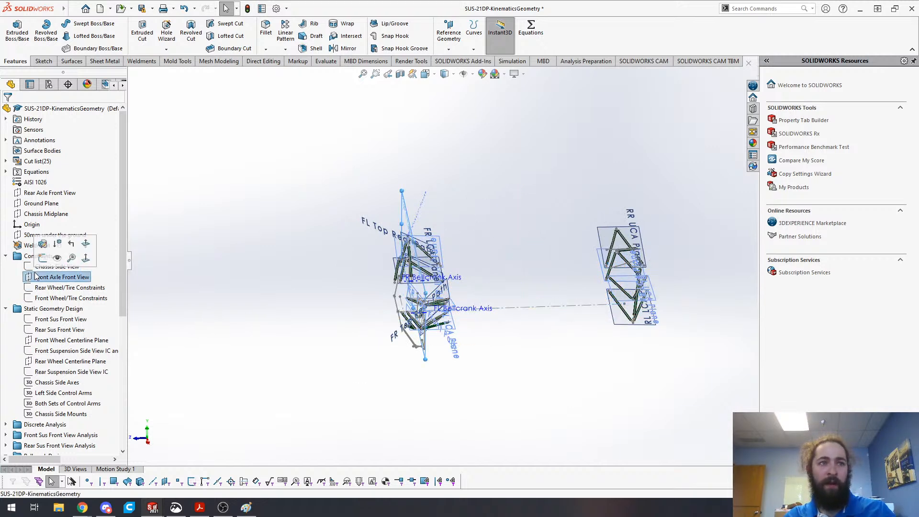
{"action": "left_click", "coordinate": [279, 234]}
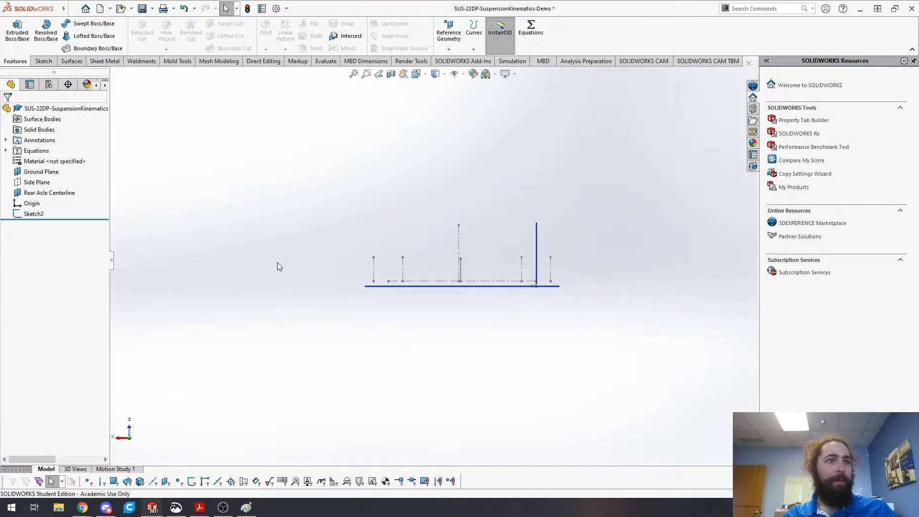
- Create a plane offset about 1593 mm forward from the Rear Axle Centerline plane and name it Front Axle Centerline
{"action": "middle_click_drag", "start_coordinate": [279, 267], "coordinate": [487, 427]}
{"action": "mouse_move", "coordinate": [449, 279]}
{"action": "middle_mouse_down"}
{"action": "mouse_move", "coordinate": [516, 315]}
{"action": "mouse_move", "coordinate": [507, 290]}
{"action": "middle_mouse_up"}
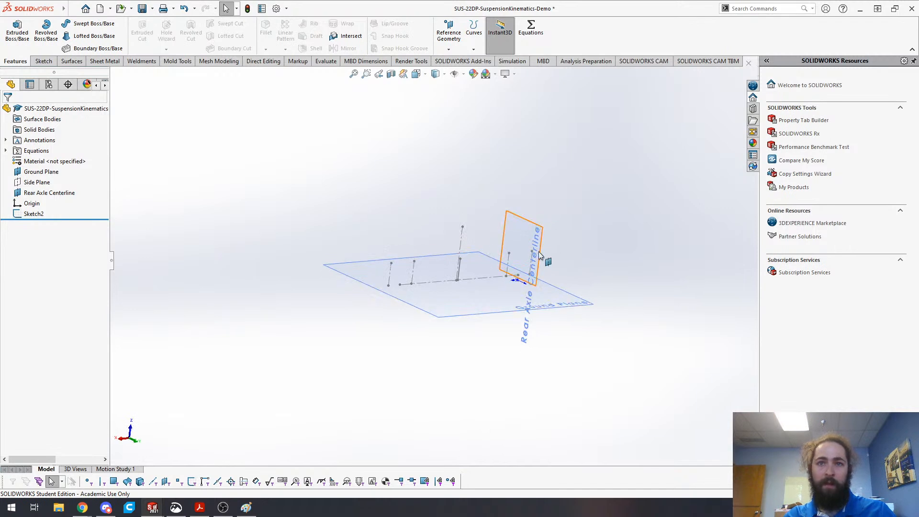
{"action": "left_click_drag", "start_coordinate": [540, 251], "coordinate": [419, 280], "text": "ctrl"}
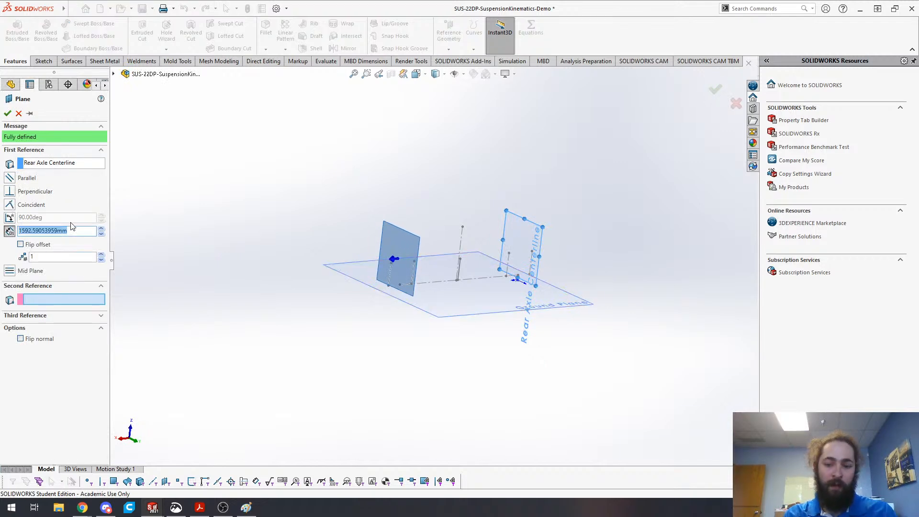
{"action": "left_click", "coordinate": [8, 114]}
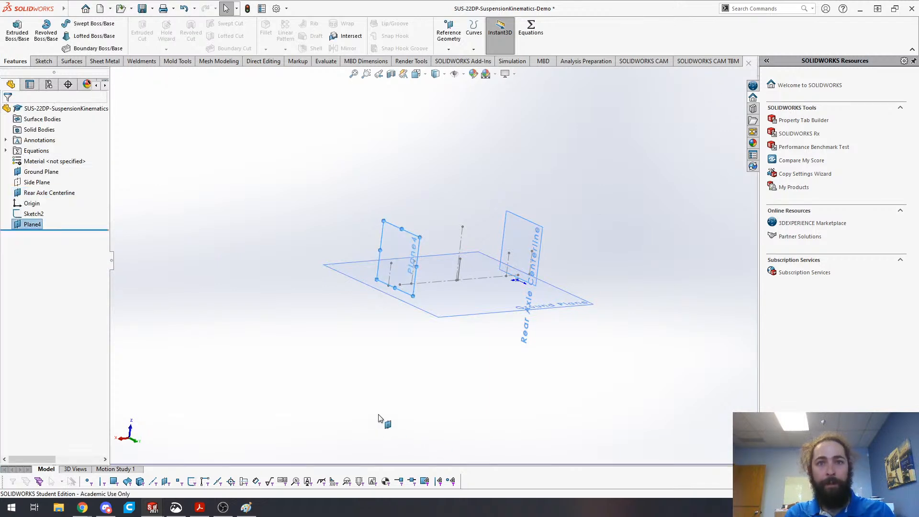
{"action": "left_click", "coordinate": [38, 224]}
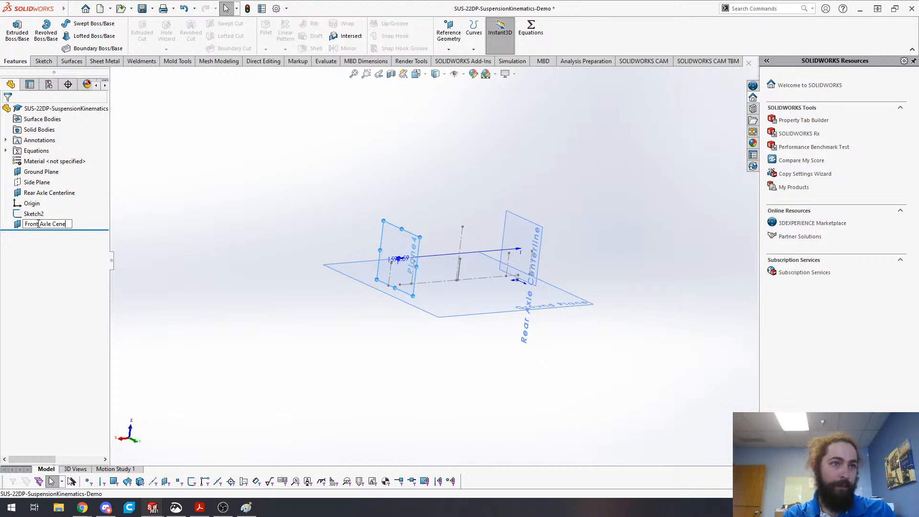
{"action": "key", "text": "Return"}
- Link the Front Axle Centerline plane's offset distance to the global variable "wheelbase"
{"action": "left_click", "coordinate": [401, 233]}
{"action": "middle_click_drag", "start_coordinate": [472, 375], "coordinate": [417, 426]}
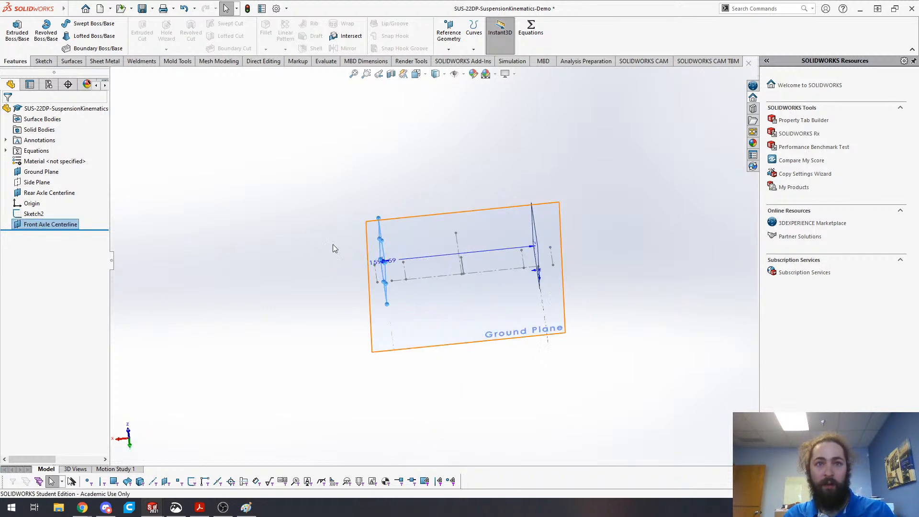
{"action": "left_click_drag", "start_coordinate": [386, 261], "coordinate": [454, 209]}
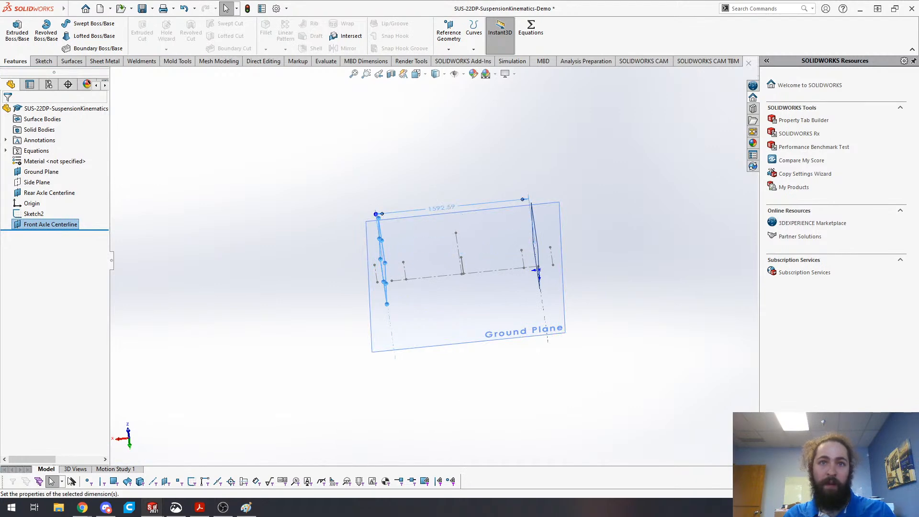
{"action": "double_click", "coordinate": [441, 208]}
{"action": "type", "text": "="}
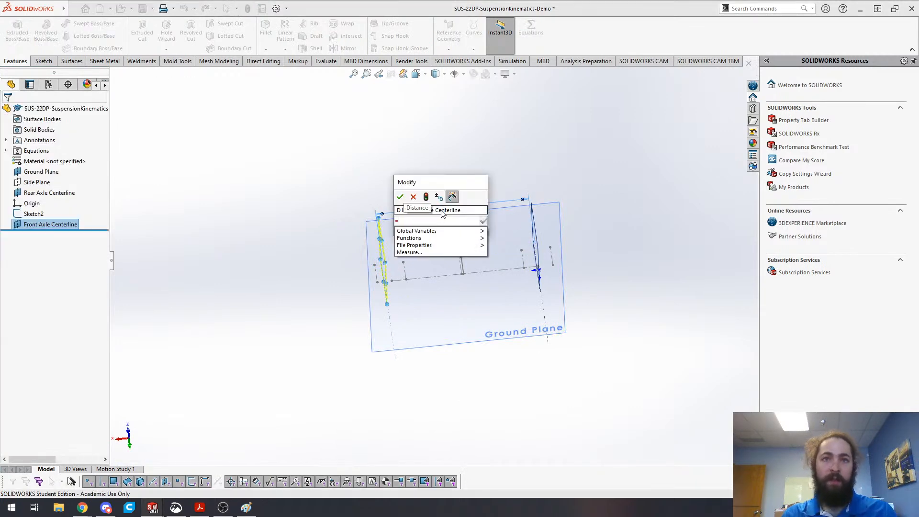
{"action": "mouse_move", "coordinate": [428, 231]}
{"action": "left_click", "coordinate": [518, 230]}
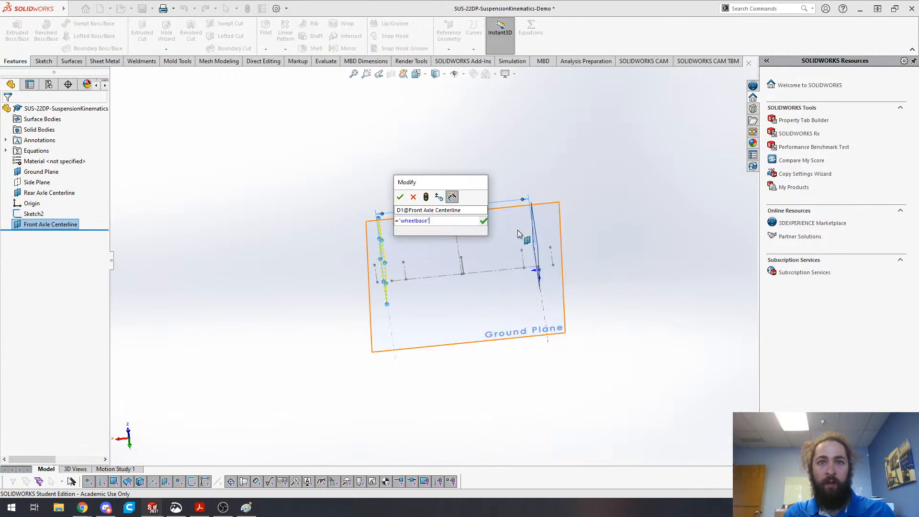
{"action": "left_click", "coordinate": [400, 197]}
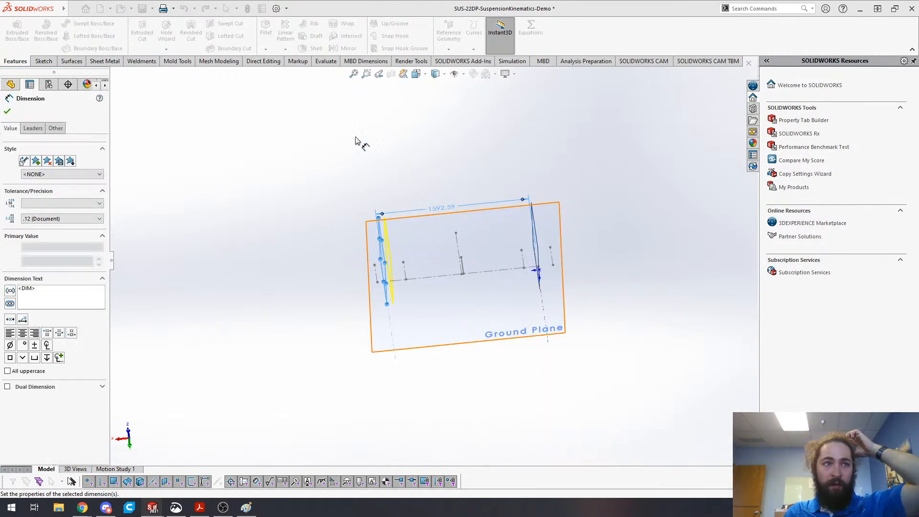
{"action": "key", "text": "Escape"}
- Examine the Front Axle Centerline plane's position and its offset dimension relative to the chassis side-view sketch
{"action": "middle_click_drag", "start_coordinate": [285, 331], "coordinate": [353, 273]}
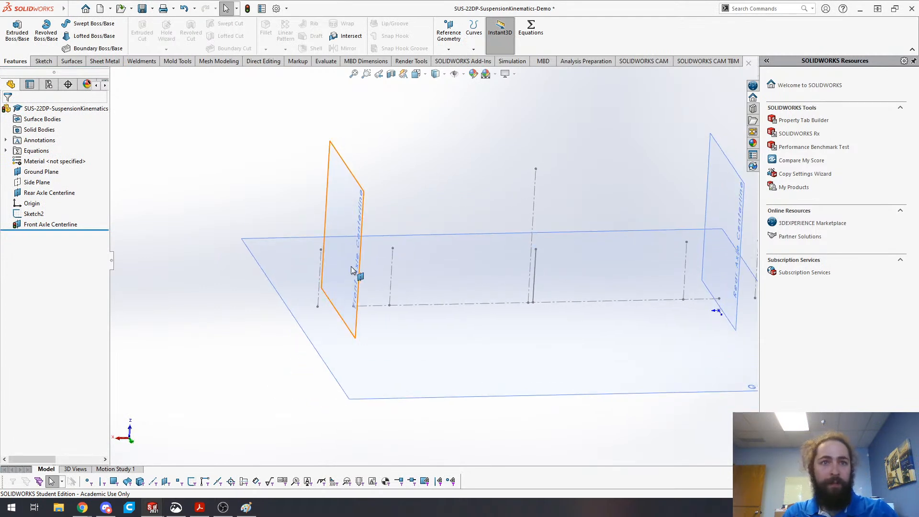
{"action": "left_click", "coordinate": [355, 274]}
{"action": "scroll", "coordinate": [481, 169], "scroll_direction": "down", "scroll_amount": 3}
{"action": "middle_click_drag", "start_coordinate": [456, 230], "coordinate": [446, 223]}
{"action": "scroll", "coordinate": [446, 226], "scroll_direction": "down", "scroll_amount": 5}
{"action": "scroll", "coordinate": [448, 237], "scroll_direction": "up", "scroll_amount": 5}
{"action": "middle_click_drag", "start_coordinate": [458, 280], "coordinate": [441, 376]}
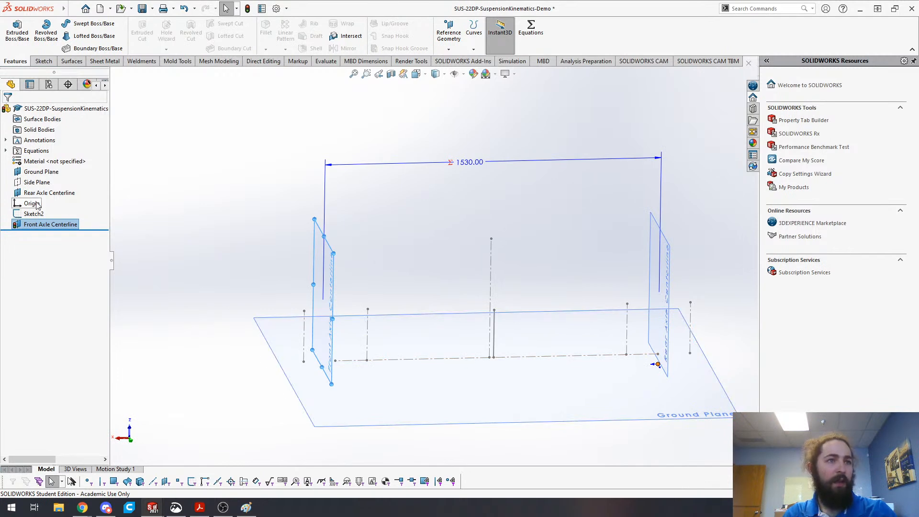
- Inspect the dimensions and orientation of the chassis side-view sketch and compare them with the previous year's kinematics part
{"action": "right_click", "coordinate": [34, 215]}
{"action": "left_click", "coordinate": [48, 187]}
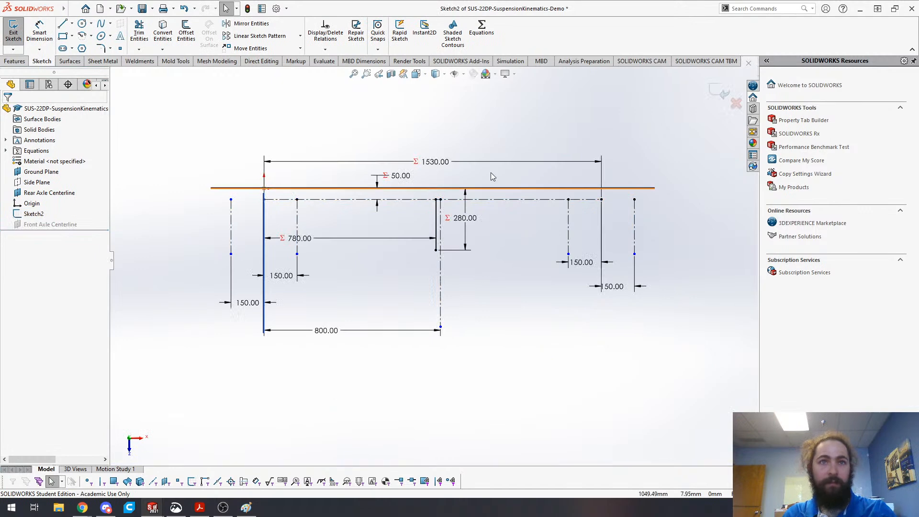
{"action": "left_click", "coordinate": [422, 161]}
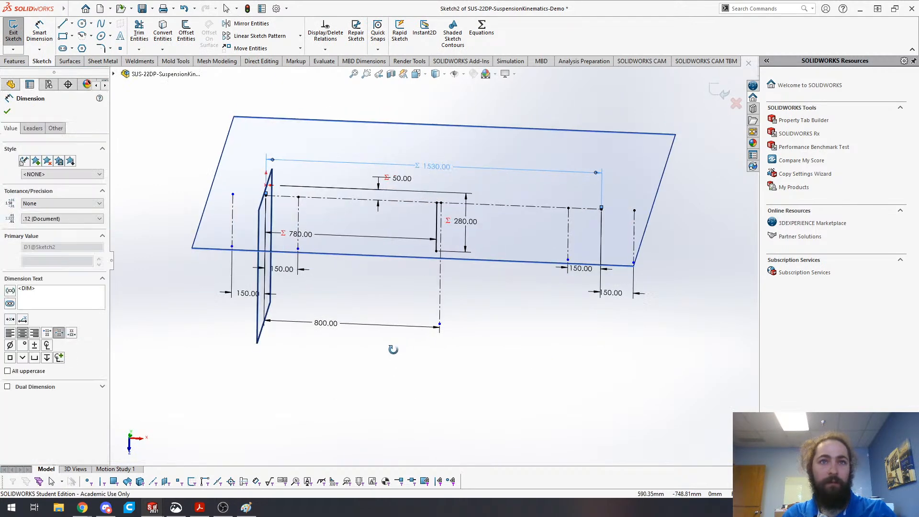
{"action": "key", "text": "Escape"}
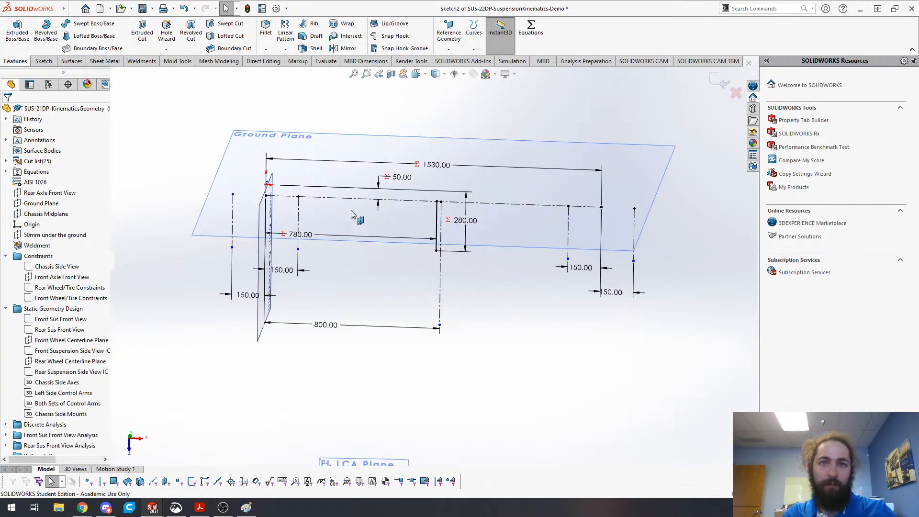
{"action": "mouse_move", "coordinate": [429, 274]}
{"action": "middle_mouse_down"}
{"action": "mouse_move", "coordinate": [422, 312]}
{"action": "mouse_move", "coordinate": [328, 318]}
{"action": "mouse_move", "coordinate": [357, 234]}
{"action": "mouse_move", "coordinate": [338, 279]}
{"action": "middle_mouse_up"}
{"action": "scroll", "coordinate": [343, 283], "scroll_direction": "down", "scroll_amount": 6}
{"action": "scroll", "coordinate": [349, 282], "scroll_direction": "up", "scroll_amount": 10}
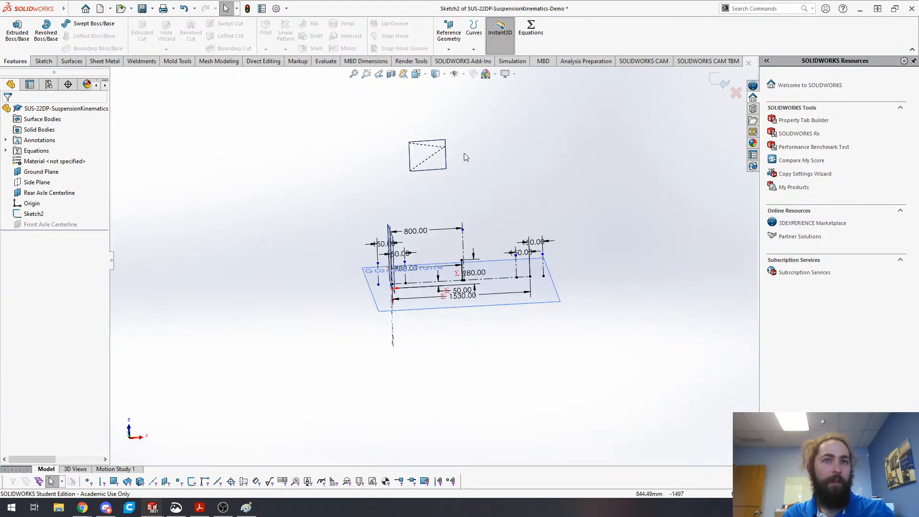
{"action": "mouse_move", "coordinate": [489, 259]}
{"action": "middle_mouse_down"}
{"action": "mouse_move", "coordinate": [364, 260]}
{"action": "mouse_move", "coordinate": [297, 304]}
{"action": "mouse_move", "coordinate": [310, 357]}
{"action": "mouse_move", "coordinate": [488, 179]}
{"action": "middle_mouse_up"}
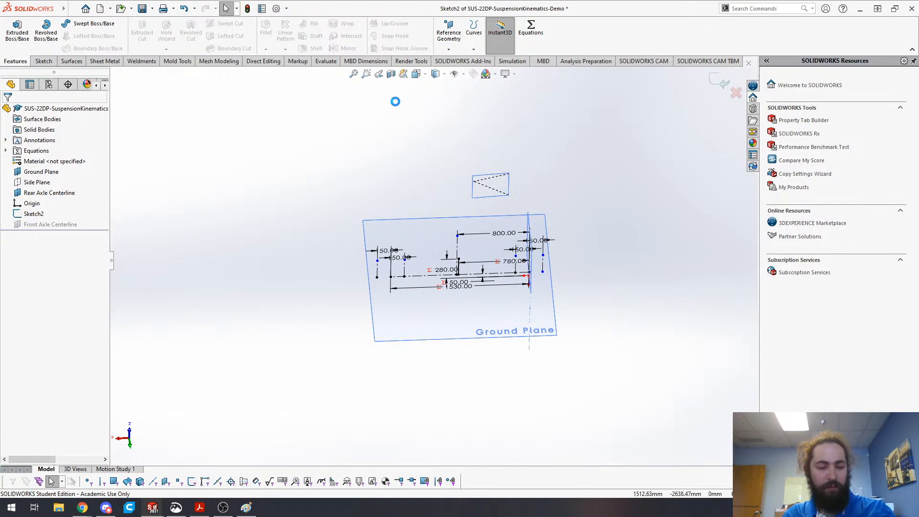
{"action": "mouse_move", "coordinate": [471, 338]}
{"action": "middle_mouse_down"}
{"action": "mouse_move", "coordinate": [450, 280]}
{"action": "mouse_move", "coordinate": [498, 285]}
{"action": "mouse_move", "coordinate": [470, 328]}
{"action": "mouse_move", "coordinate": [455, 282]}
{"action": "middle_mouse_up"}
{"action": "scroll", "coordinate": [375, 258], "scroll_direction": "down", "scroll_amount": 5}
{"action": "scroll", "coordinate": [433, 264], "scroll_direction": "up", "scroll_amount": 3}
{"action": "scroll", "coordinate": [452, 279], "scroll_direction": "down", "scroll_amount": 5}
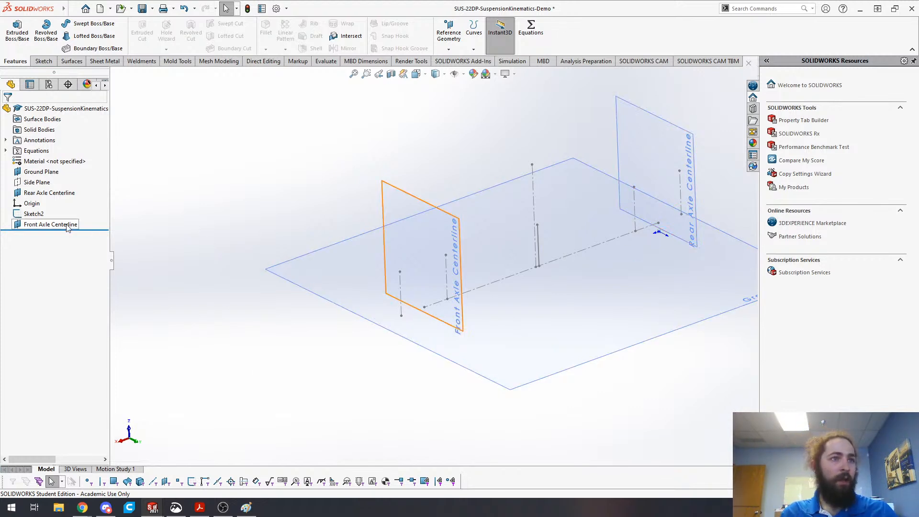
{"action": "left_click", "coordinate": [42, 223]}
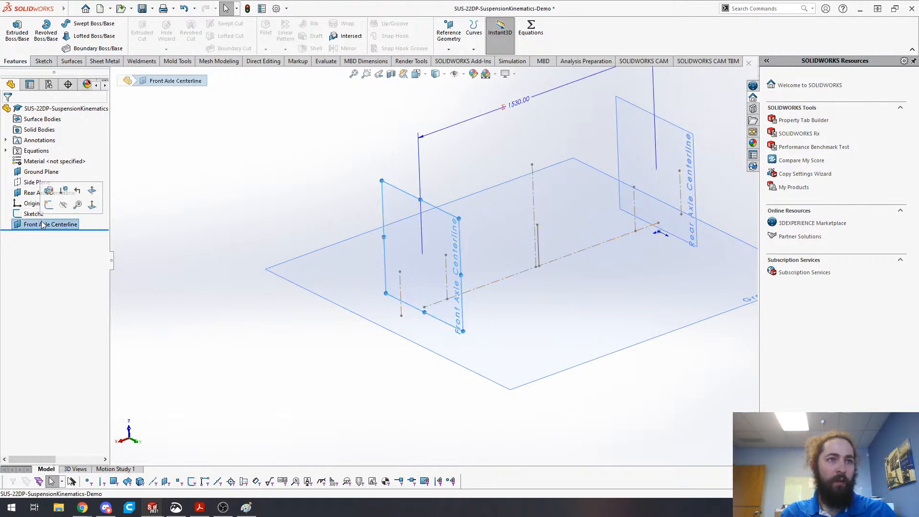
{"action": "right_click", "coordinate": [405, 212]}
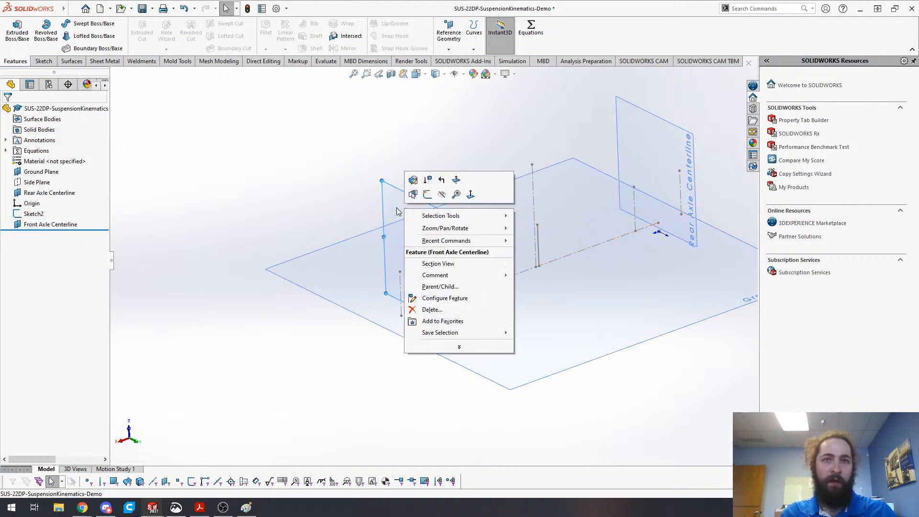
{"action": "left_click", "coordinate": [426, 194]}
{"action": "key", "text": "alt+Left"}
{"action": "key", "text": "alt+Left"}
{"action": "key", "text": "alt+Left"}
{"action": "key", "text": "alt+Right"}
{"action": "key", "text": "alt+Right"}
{"action": "key", "text": "alt+Right"}
{"action": "key", "text": "alt+Right"}
{"action": "key", "text": "alt+Right"}
{"action": "key", "text": "alt+Right"}
{"action": "key", "text": "alt+Right"}
{"action": "key", "text": "alt+Right"}
{"action": "key", "text": "alt+Right"}
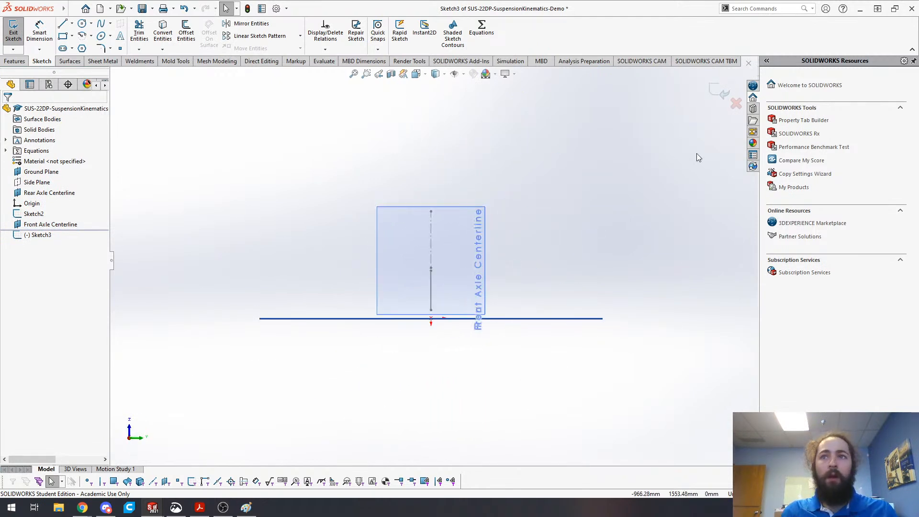
{"action": "left_click", "coordinate": [14, 30]}
- Orient the model to the Back view and reassign that view as the standard Front view
{"action": "scroll", "coordinate": [462, 304], "scroll_direction": "down", "scroll_amount": 4}
{"action": "scroll", "coordinate": [463, 303], "scroll_direction": "up", "scroll_amount": 4}
{"action": "middle_click_drag", "start_coordinate": [461, 342], "coordinate": [396, 358]}
{"action": "key", "text": "space"}
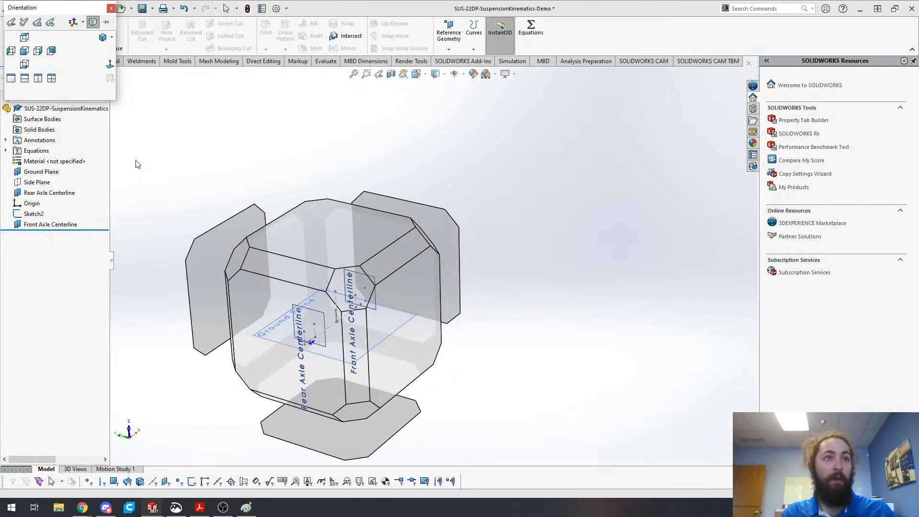
{"action": "left_click", "coordinate": [326, 302]}
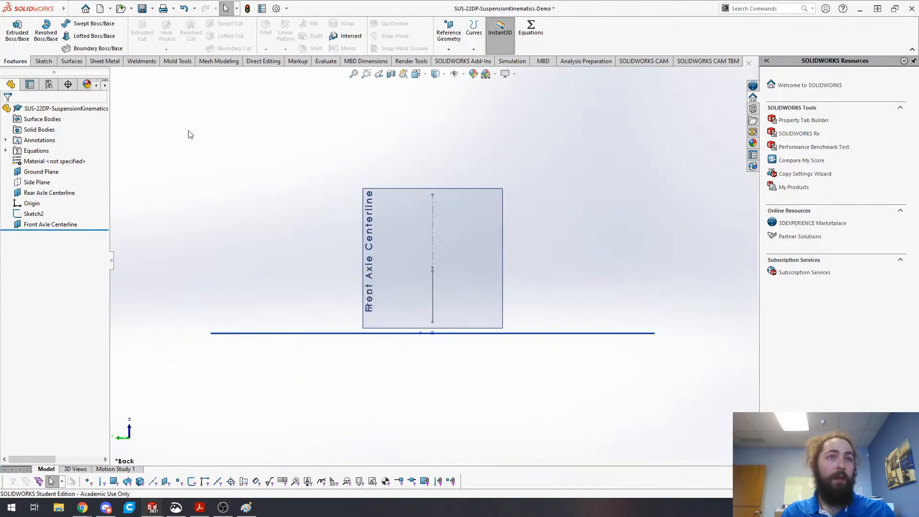
{"action": "key", "text": "space"}
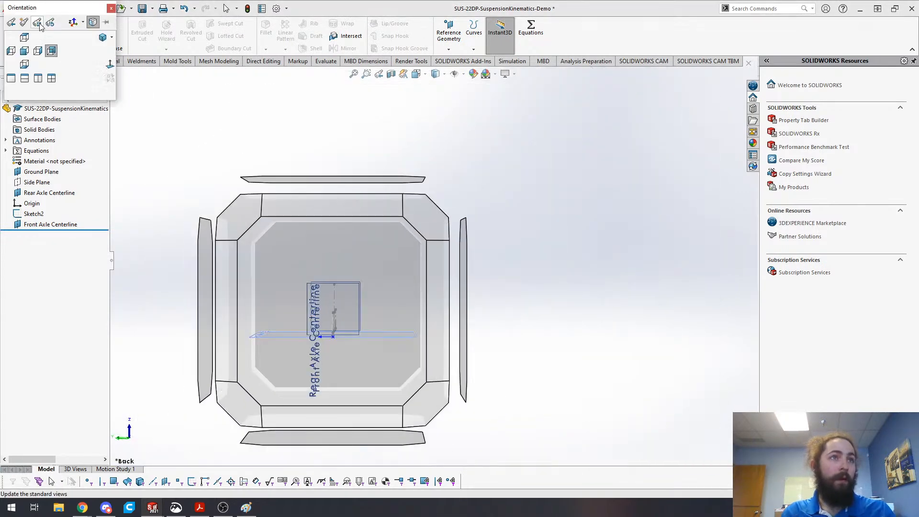
{"action": "left_click", "coordinate": [40, 26]}
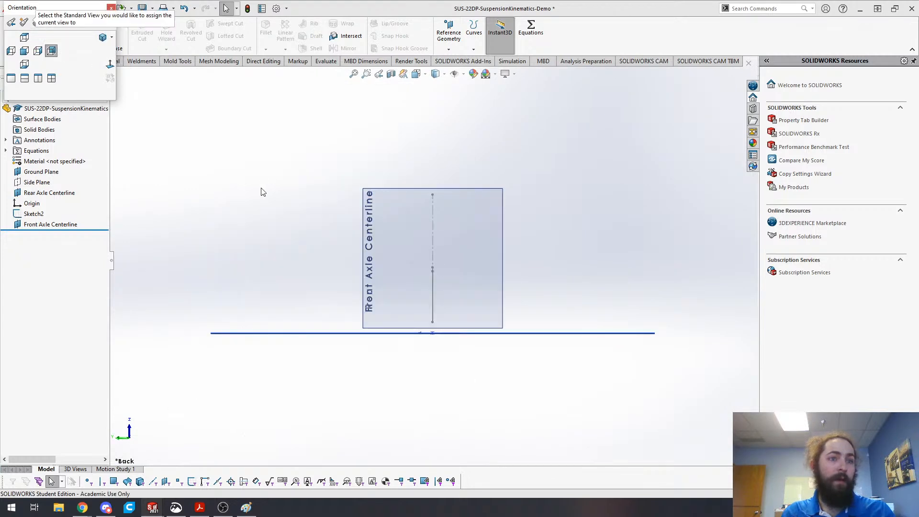
{"action": "left_click", "coordinate": [25, 52]}
{"action": "left_click", "coordinate": [481, 261]}
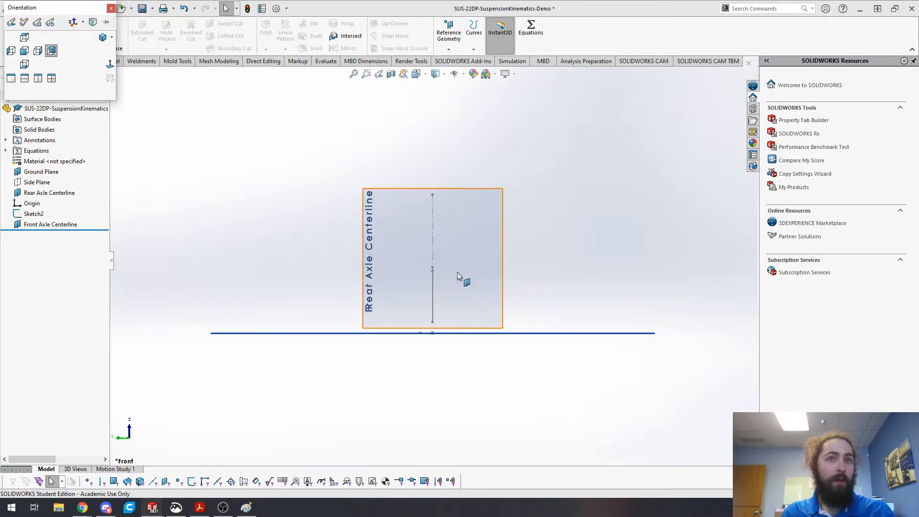
- Orient the model to the Left view of the chassis and reassign it as the standard Right view
{"action": "right_click_drag", "start_coordinate": [525, 217], "coordinate": [387, 220]}
{"action": "key", "text": "space"}
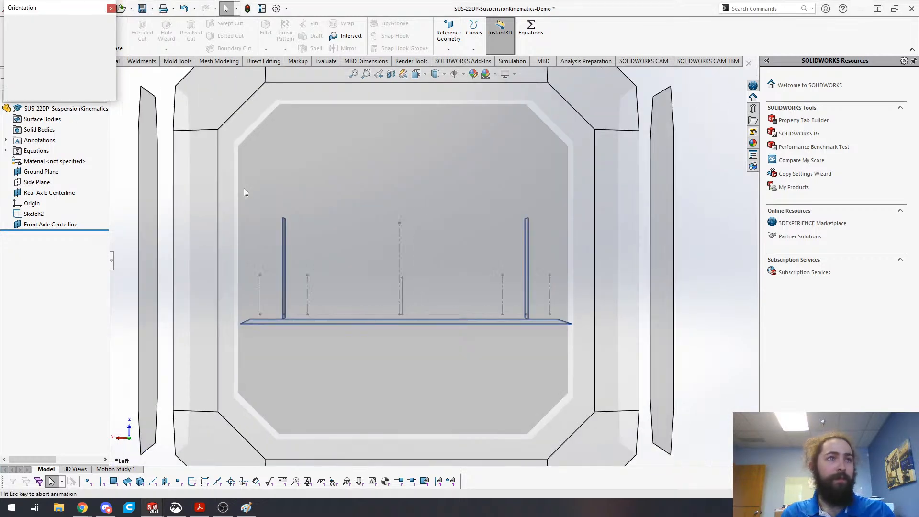
{"action": "left_click", "coordinate": [37, 22]}
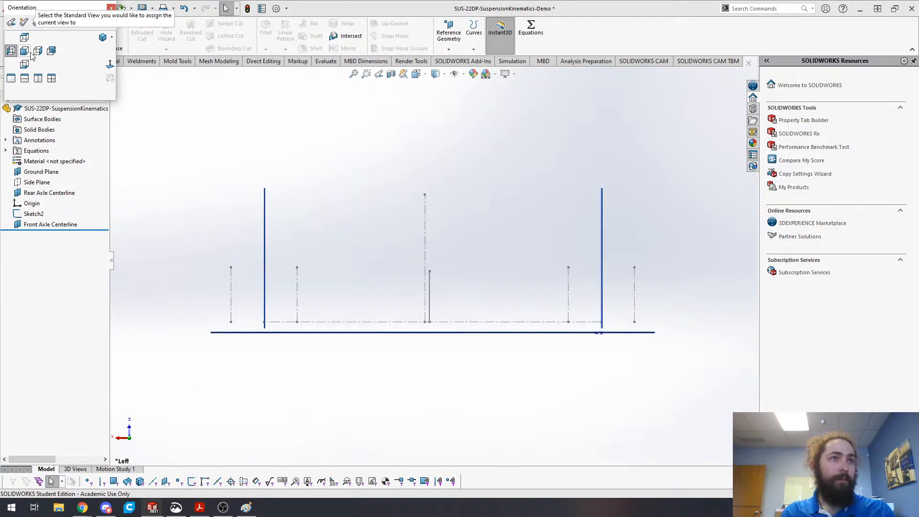
{"action": "left_click", "coordinate": [38, 51]}
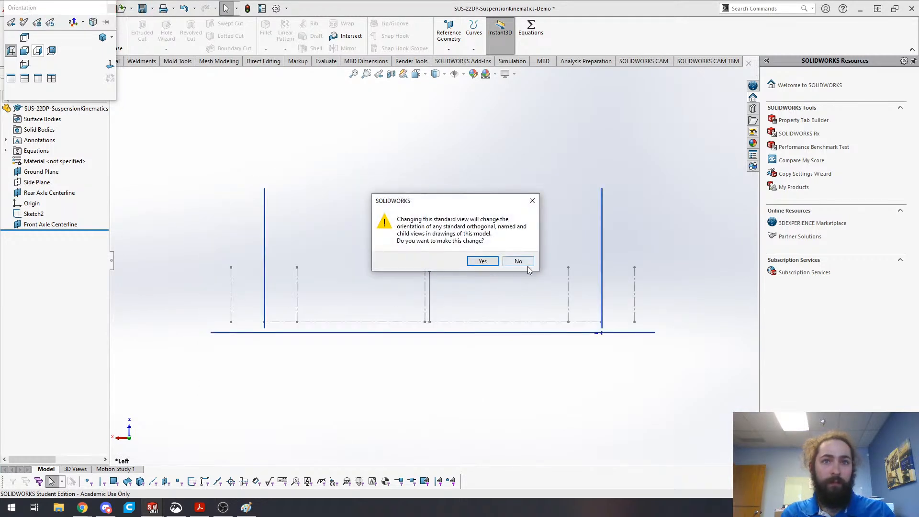
{"action": "left_click", "coordinate": [482, 262]}
{"action": "left_click", "coordinate": [363, 381]}
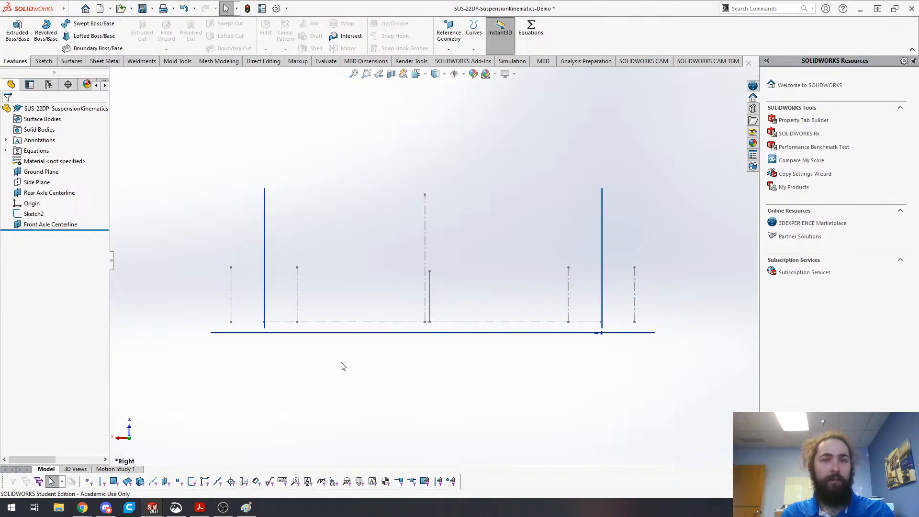
- Start a sketch on the Front Axle Centerline plane, oriented with the ground plane horizontal and Z up
{"action": "middle_click_drag", "start_coordinate": [308, 269], "coordinate": [409, 304]}
{"action": "right_click", "coordinate": [350, 251]}
{"action": "left_click", "coordinate": [334, 245]}
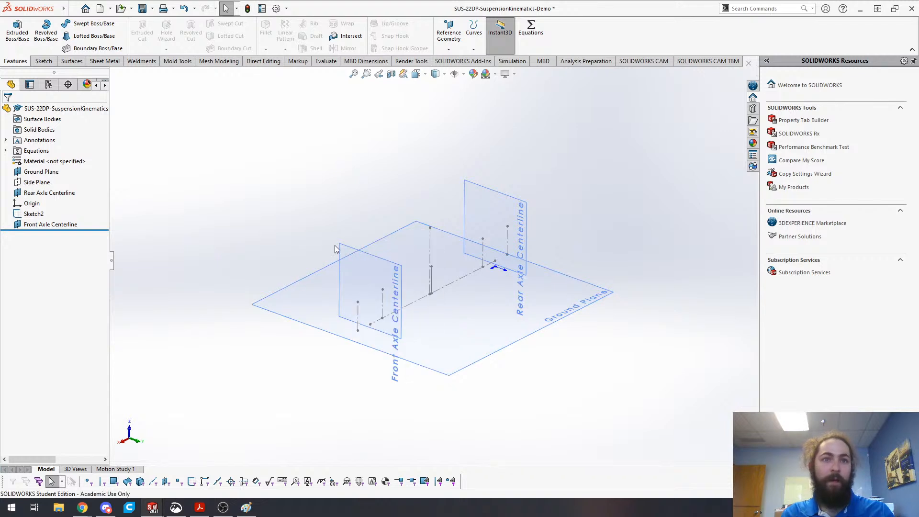
{"action": "right_click", "coordinate": [348, 244]}
{"action": "left_click", "coordinate": [369, 231]}
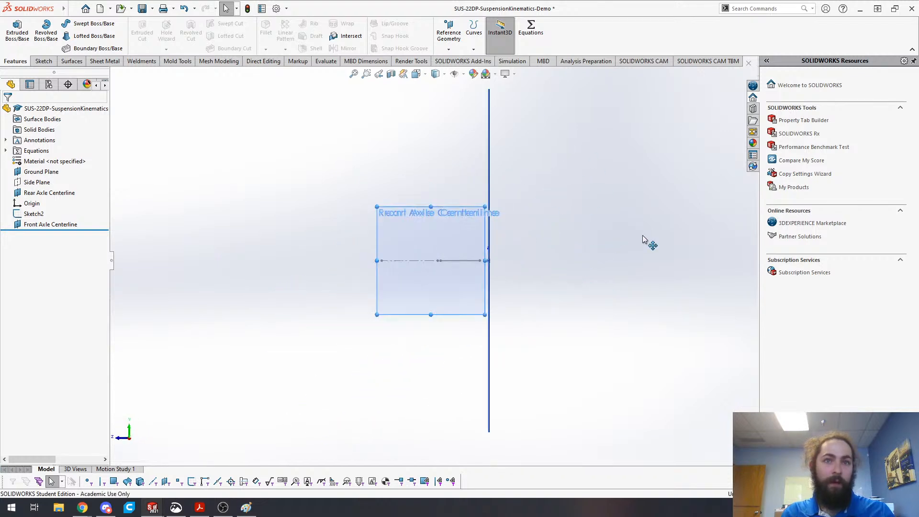
{"action": "key", "text": "alt+Left"}
{"action": "key", "text": "alt+Left"}
{"action": "key", "text": "alt+Right"}
{"action": "key", "text": "alt+Right"}
{"action": "key", "text": "alt+Right"}
{"action": "key", "text": "alt+Right"}
{"action": "key", "text": "alt+Right"}
{"action": "key", "text": "alt+Right"}
{"action": "key", "text": "alt+Right"}
{"action": "key", "text": "alt+Right"}
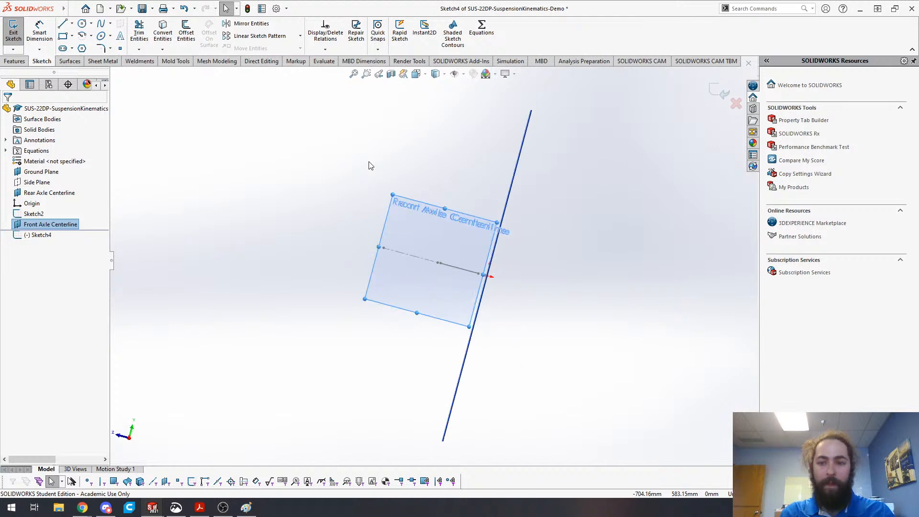
{"action": "left_click", "coordinate": [302, 178]}
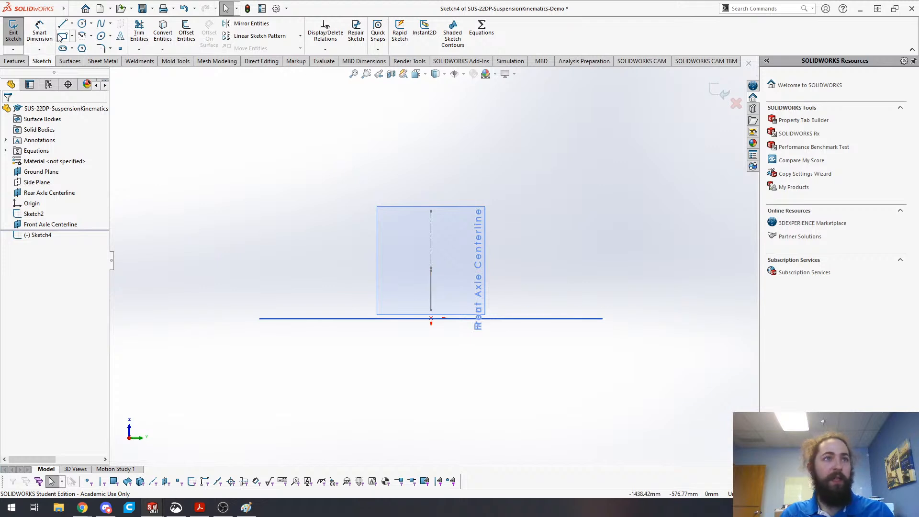
- Sketch a tilted open outline beside the axle plane: bottom line about 360 mm, two collinear side segments, and a perpendicular top line about 338 mm
{"action": "left_click", "coordinate": [62, 25]}
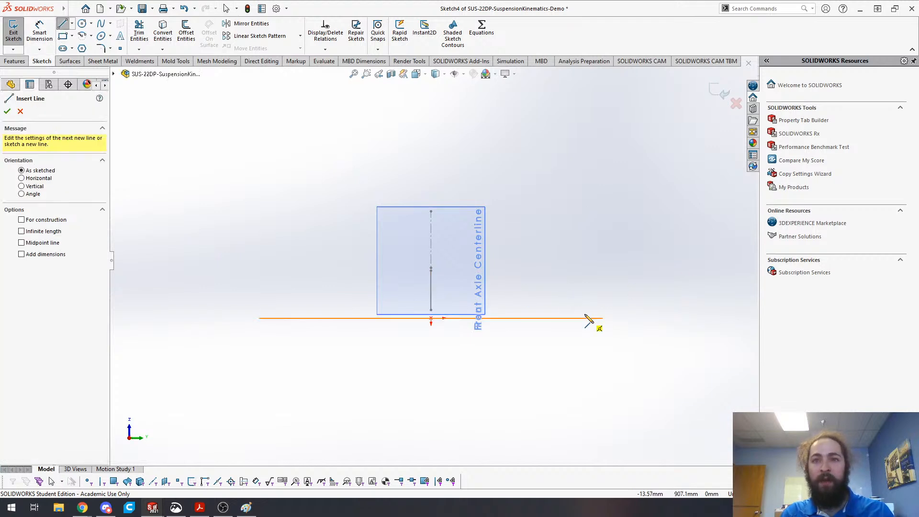
{"action": "left_click", "coordinate": [565, 308]}
{"action": "left_click", "coordinate": [626, 300]}
{"action": "left_click", "coordinate": [618, 242]}
{"action": "left_click", "coordinate": [608, 163]}
{"action": "left_click", "coordinate": [548, 170]}
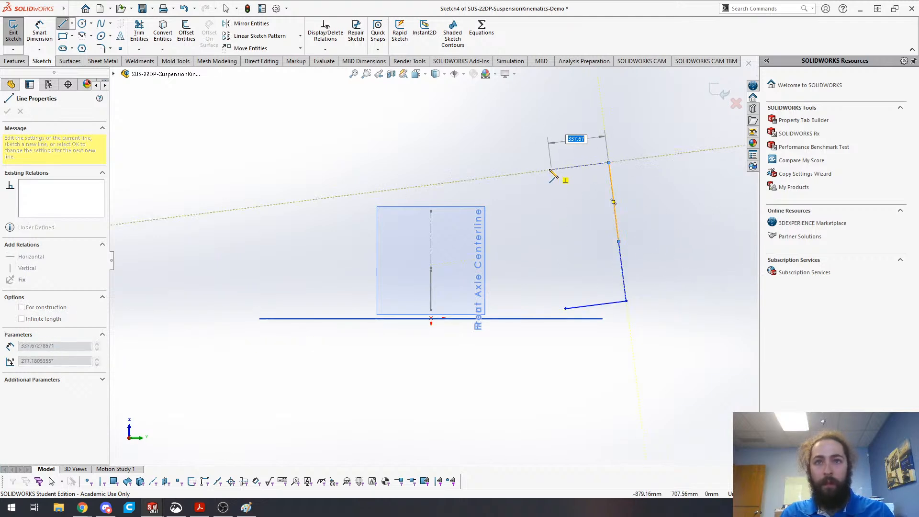
{"action": "key", "text": "Escape"}
- Make the midpoint of the outline's bottom line coincident with the Ground Plane
{"action": "mouse_move", "coordinate": [631, 187]}
{"action": "middle_mouse_down"}
{"action": "mouse_move", "coordinate": [570, 289]}
{"action": "mouse_move", "coordinate": [549, 291]}
{"action": "mouse_move", "coordinate": [572, 299]}
{"action": "middle_mouse_up"}
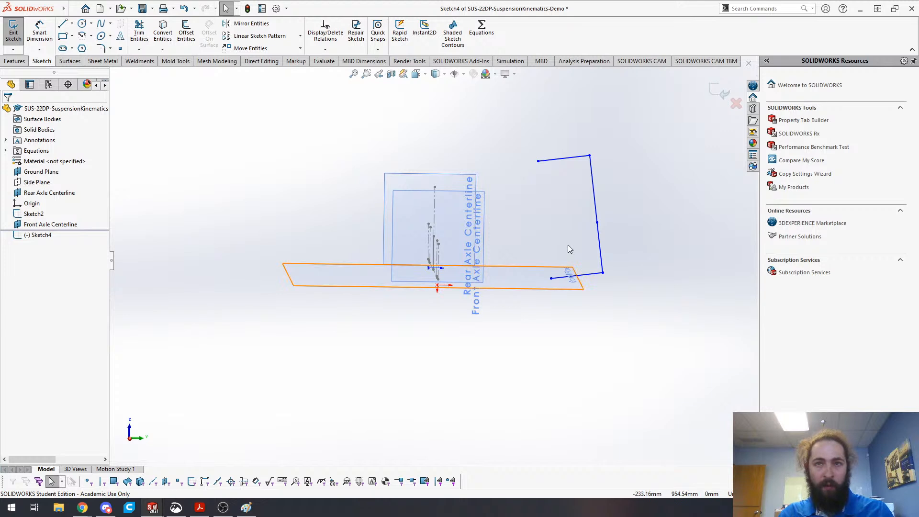
{"action": "scroll", "coordinate": [612, 272], "scroll_direction": "down", "scroll_amount": 1}
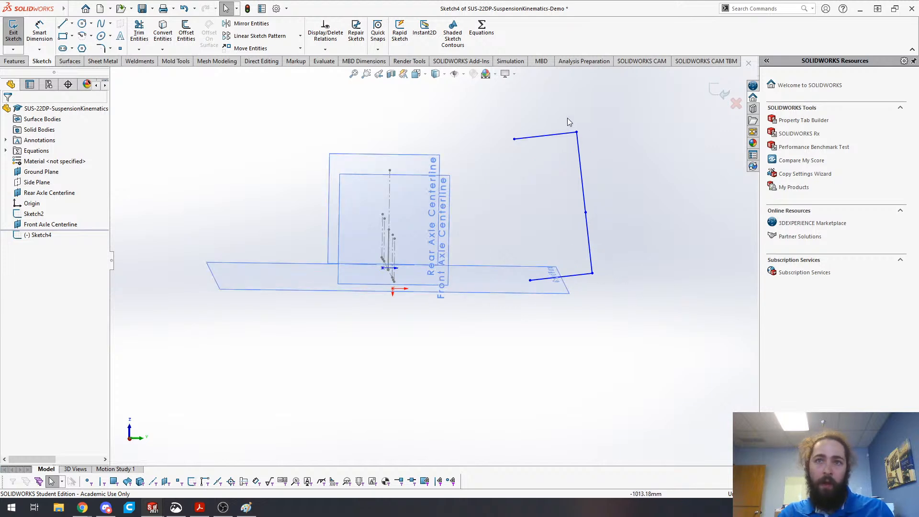
{"action": "left_click", "coordinate": [563, 276]}
{"action": "left_click", "coordinate": [561, 277]}
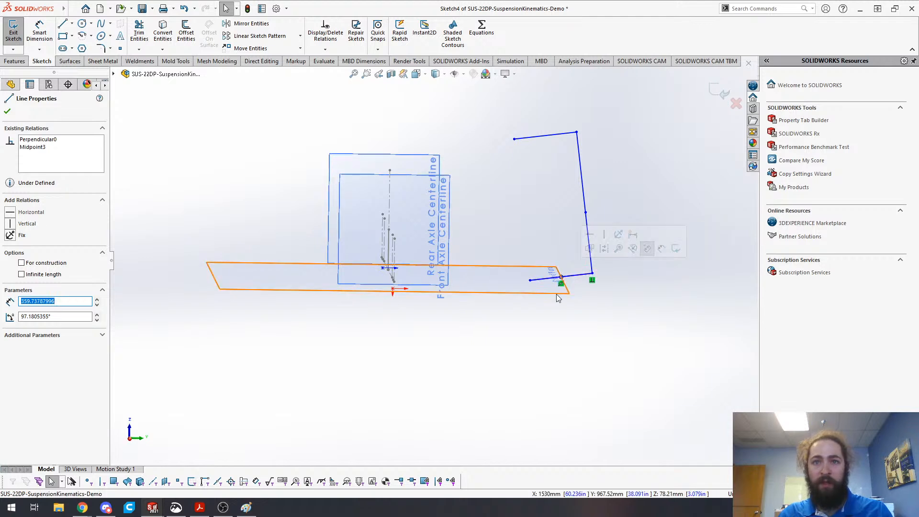
{"action": "left_click", "coordinate": [546, 295], "text": "ctrl"}
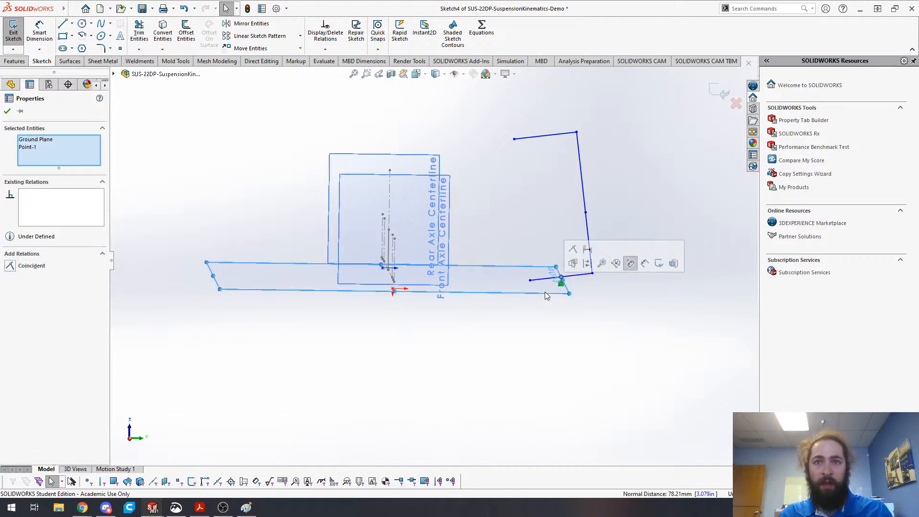
{"action": "left_click", "coordinate": [572, 250]}
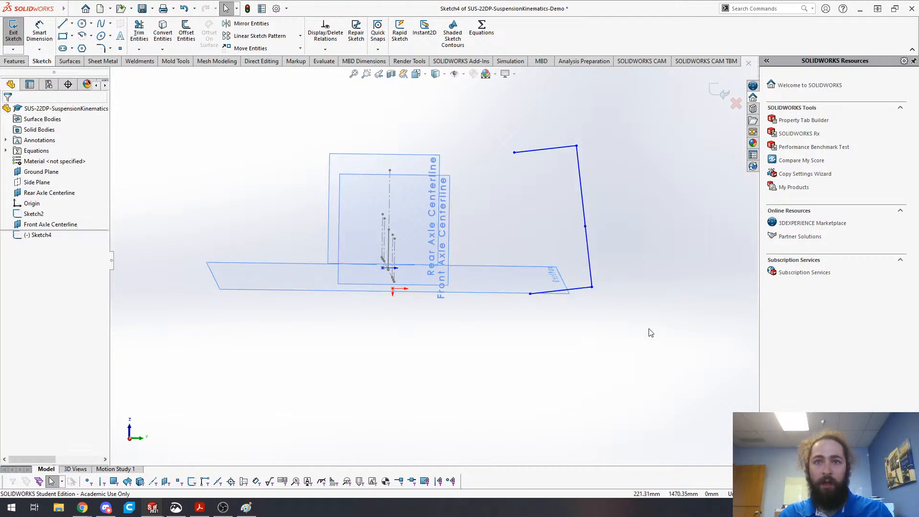
- Add an equal-length relation between the outline's top and bottom lines
{"action": "right_click", "coordinate": [606, 245]}
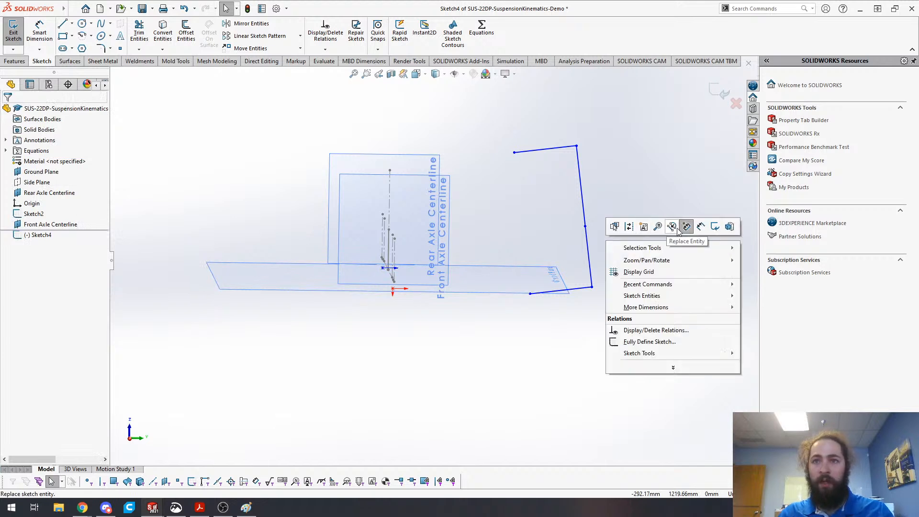
{"action": "left_click", "coordinate": [530, 191]}
{"action": "left_click", "coordinate": [544, 149]}
{"action": "left_click", "coordinate": [559, 291], "text": "ctrl"}
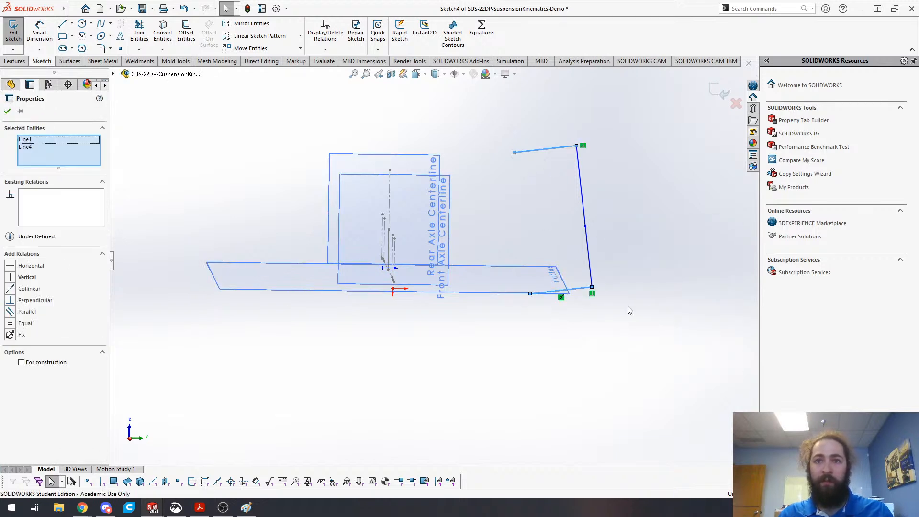
{"action": "left_click", "coordinate": [680, 245]}
- Dimension the length of the outline's top line and enter the tire_width_front variable as its value
{"action": "right_click", "coordinate": [635, 132]}
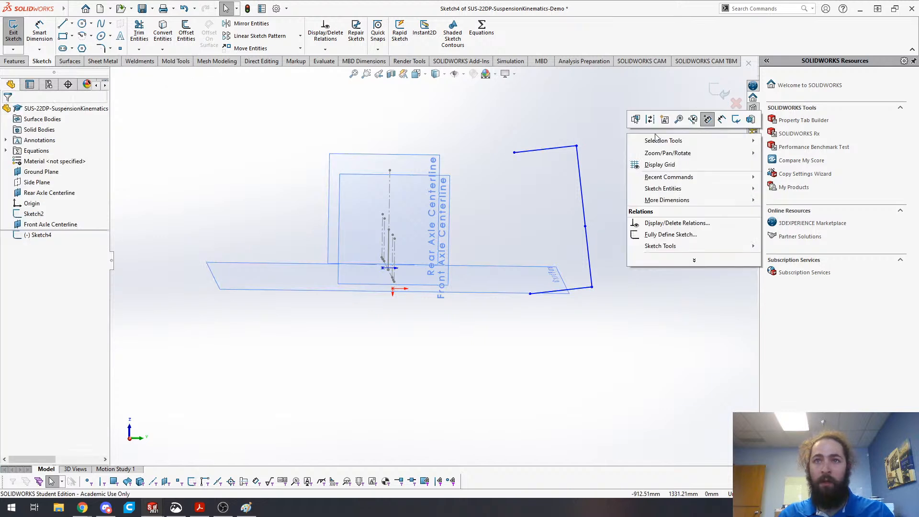
{"action": "left_click", "coordinate": [609, 99]}
{"action": "key", "text": "s"}
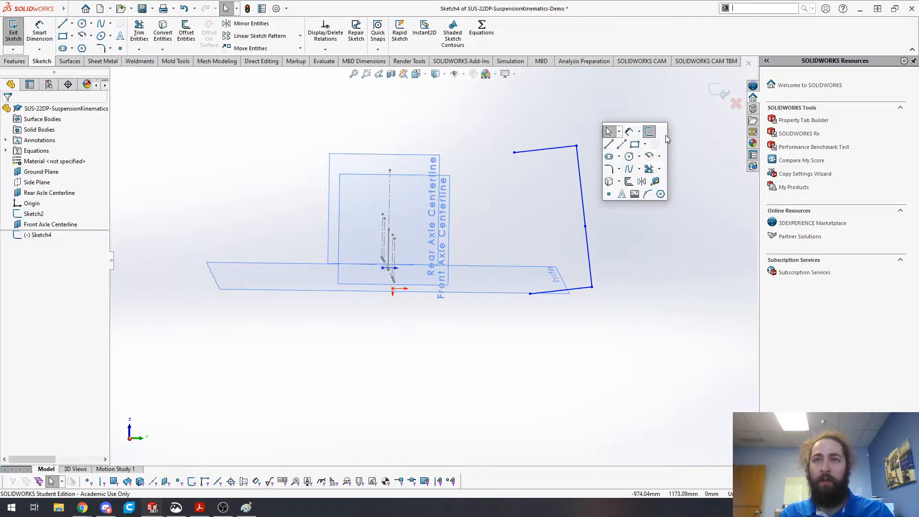
{"action": "left_click", "coordinate": [630, 132]}
{"action": "left_click", "coordinate": [556, 150]}
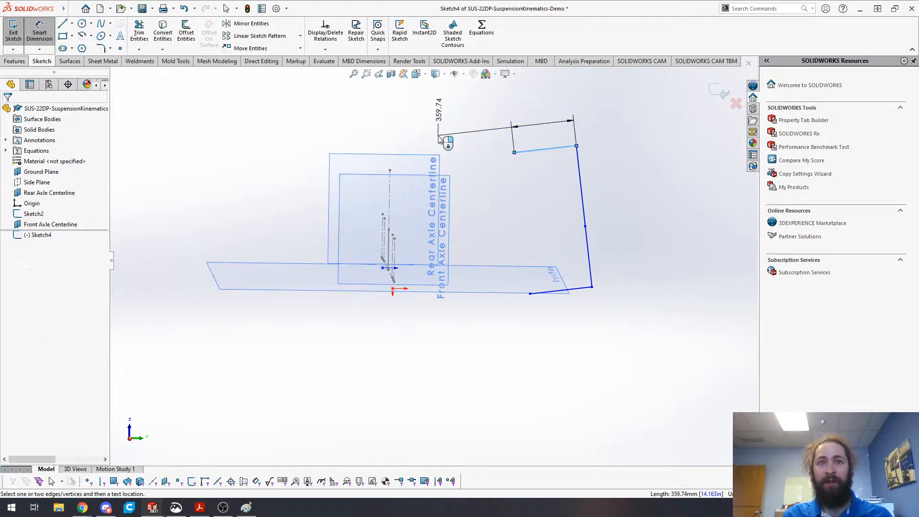
{"action": "left_click", "coordinate": [473, 137]}
{"action": "key", "text": "Down"}
{"action": "key", "text": "Down"}
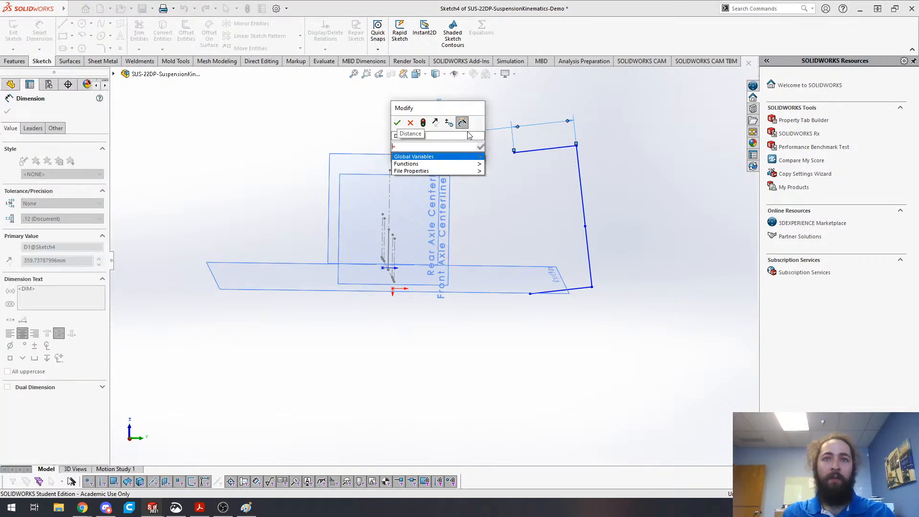
{"action": "key", "text": "Up"}
{"action": "key", "text": "Right"}
{"action": "key", "text": "Down"}
{"action": "key", "text": "Down"}
{"action": "key", "text": "Down"}
{"action": "key", "text": "Down"}
{"action": "key", "text": "Down"}
{"action": "key", "text": "Down"}
{"action": "key", "text": "Down"}
{"action": "key", "text": "Down"}
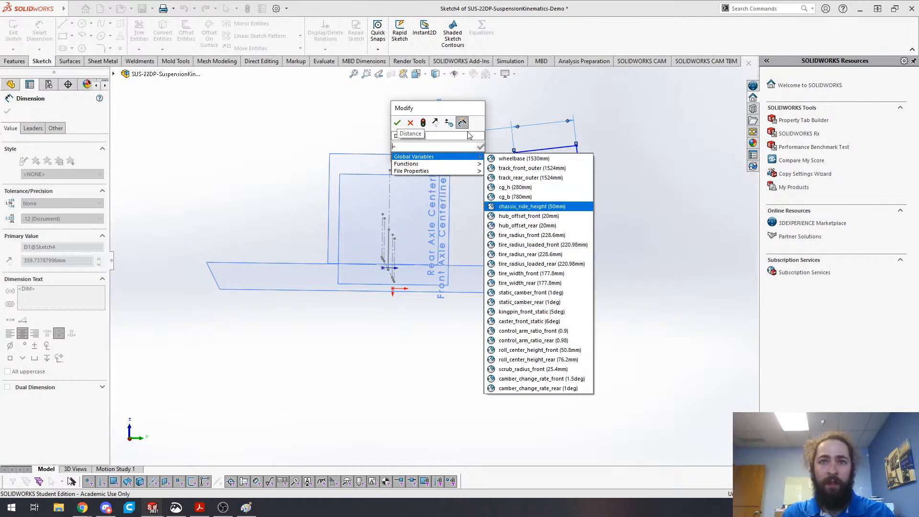
{"action": "key", "text": "Down"}
{"action": "key", "text": "Down"}
{"action": "key", "text": "Down"}
{"action": "key", "text": "Down"}
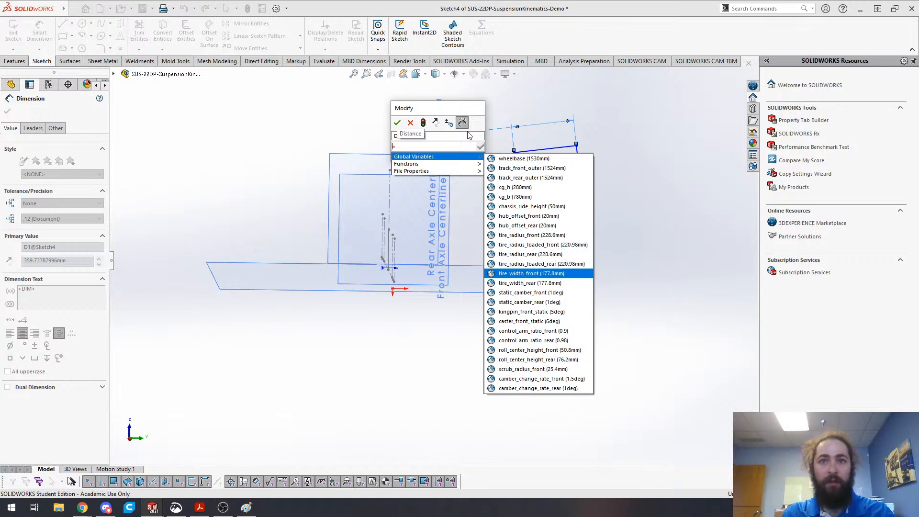
{"action": "key", "text": "Return"}
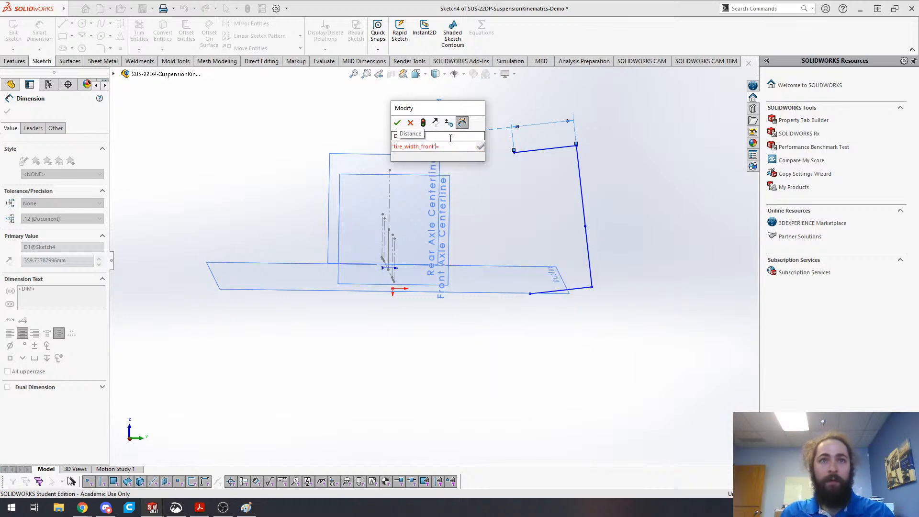
{"action": "left_click", "coordinate": [450, 146]}
{"action": "key", "text": "BackSpace"}
{"action": "left_click", "coordinate": [397, 123]}
- Redefine the top line's length dimension as an equation equal to the global variable tire_width_front
{"action": "double_click", "coordinate": [487, 108]}
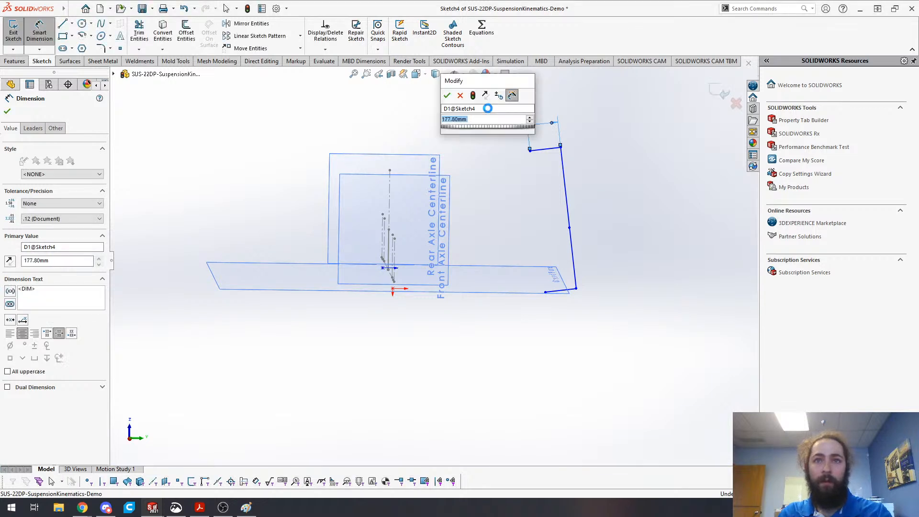
{"action": "type", "text": "="}
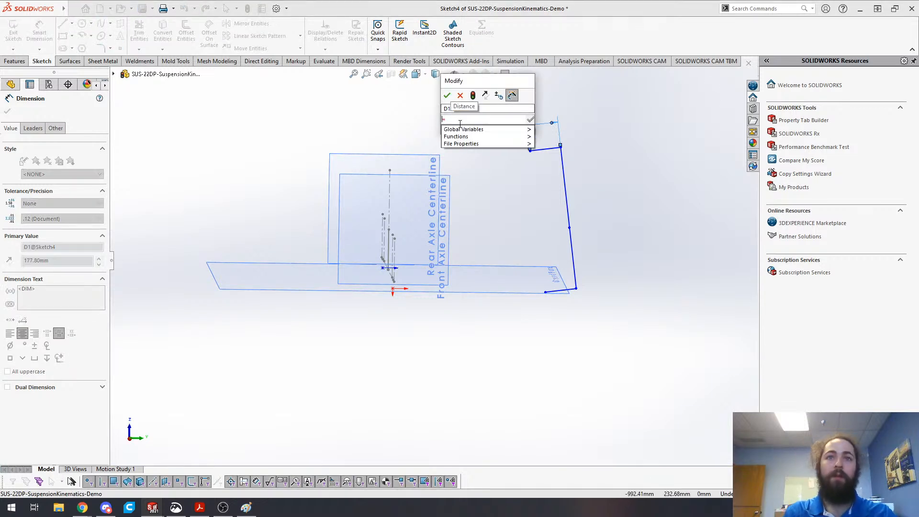
{"action": "key", "text": "Down"}
{"action": "key", "text": "Right"}
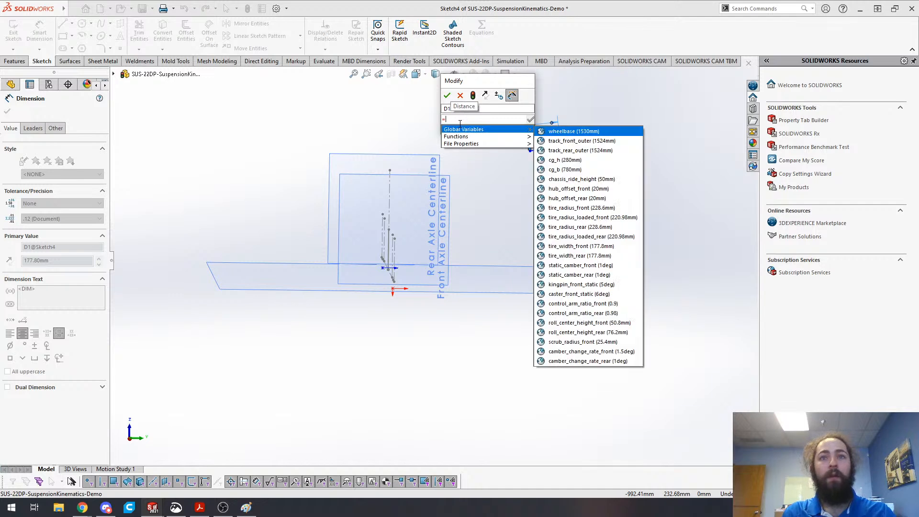
{"action": "type", "text": "ti"}
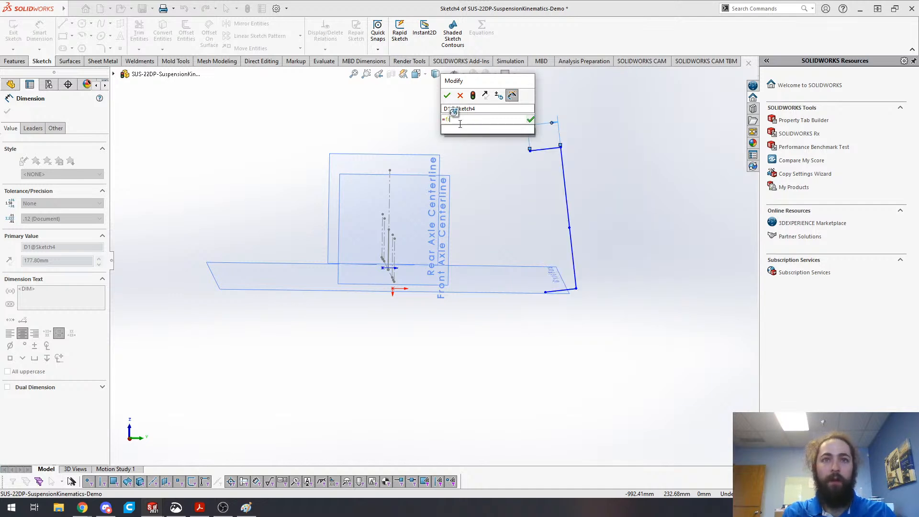
{"action": "type", "text": "re"}
{"action": "key", "text": "Up"}
{"action": "key", "text": "Up"}
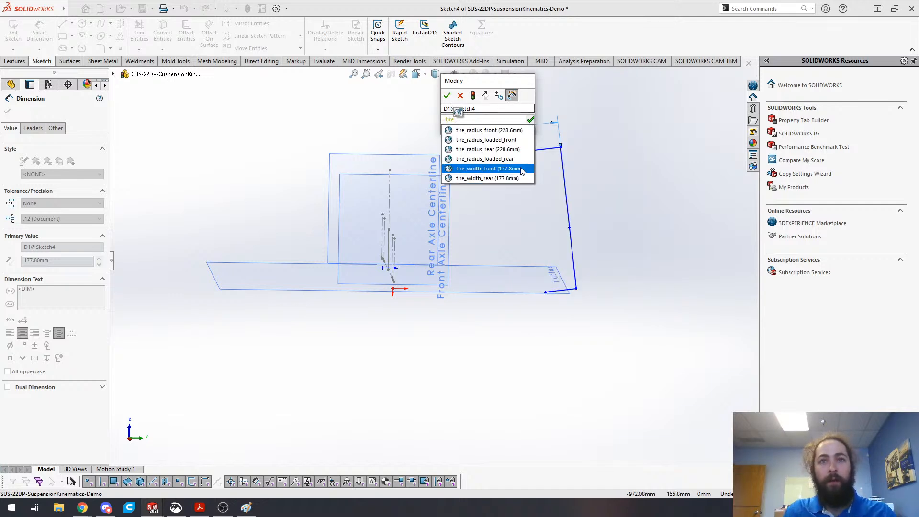
{"action": "key", "text": "Return"}
{"action": "left_click", "coordinate": [447, 97]}
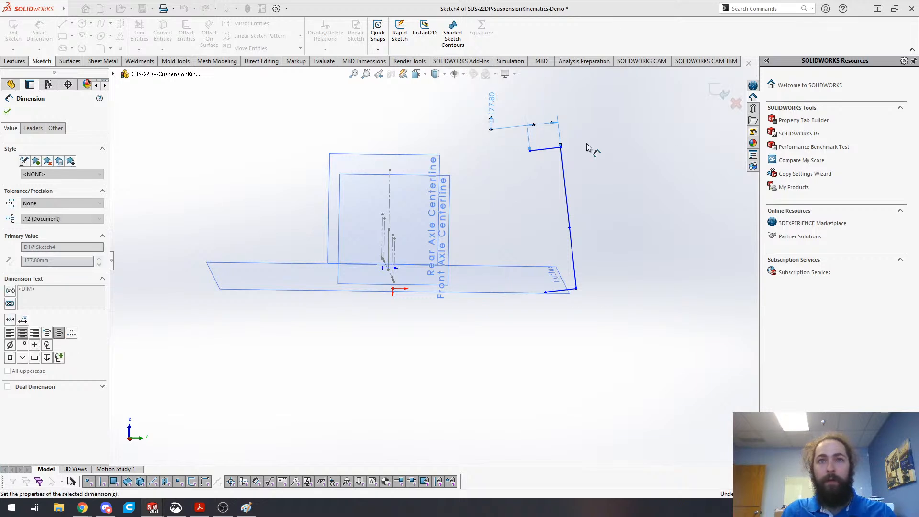
- Dimension the length of the outline's upper side segment and link it to the global variable tire_radius_front
{"action": "key", "text": "s"}
{"action": "left_click", "coordinate": [567, 196]}
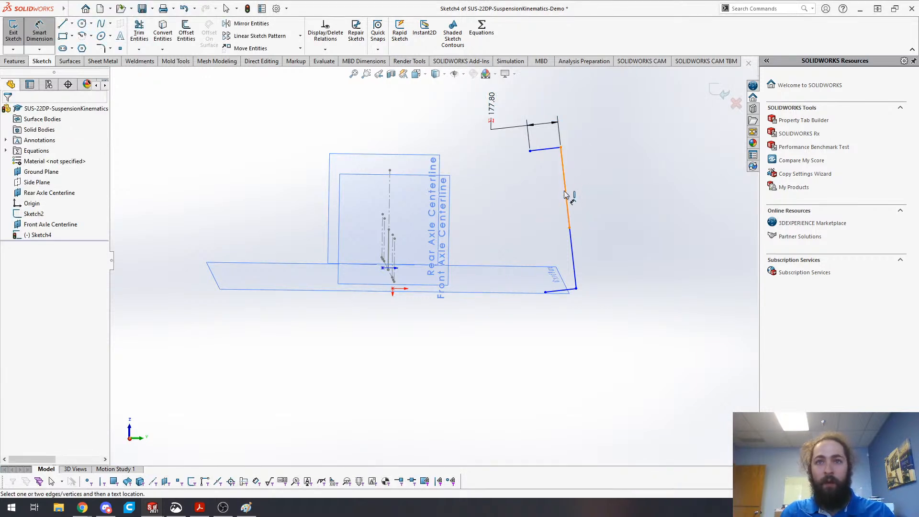
{"action": "left_click", "coordinate": [586, 130]}
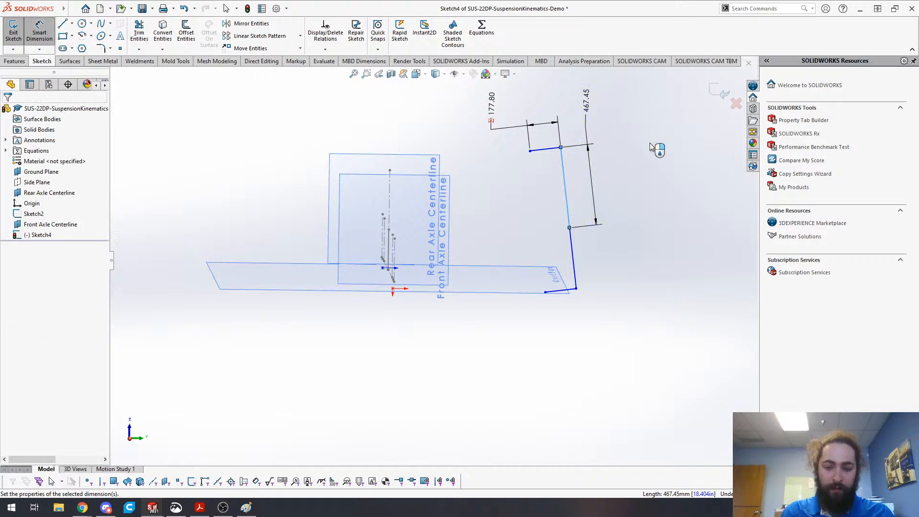
{"action": "type", "text": "="}
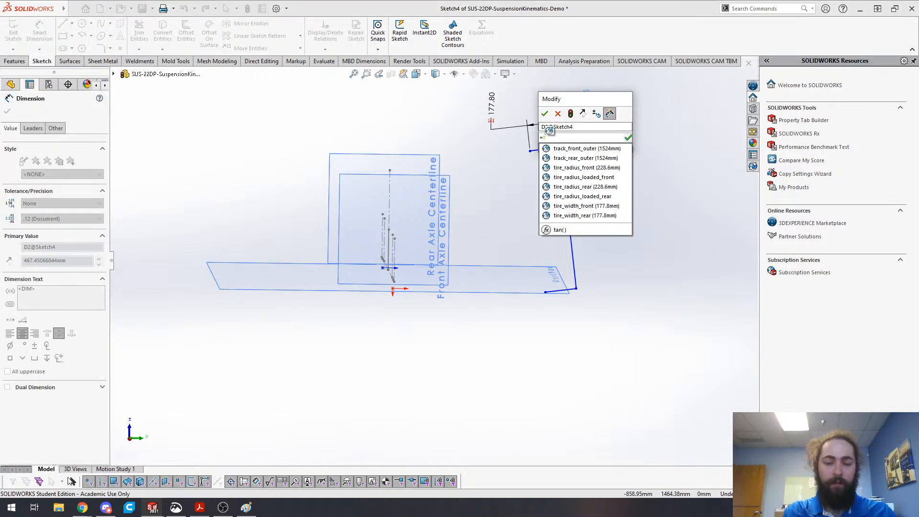
{"action": "type", "text": "tire"}
{"action": "key", "text": "Return"}
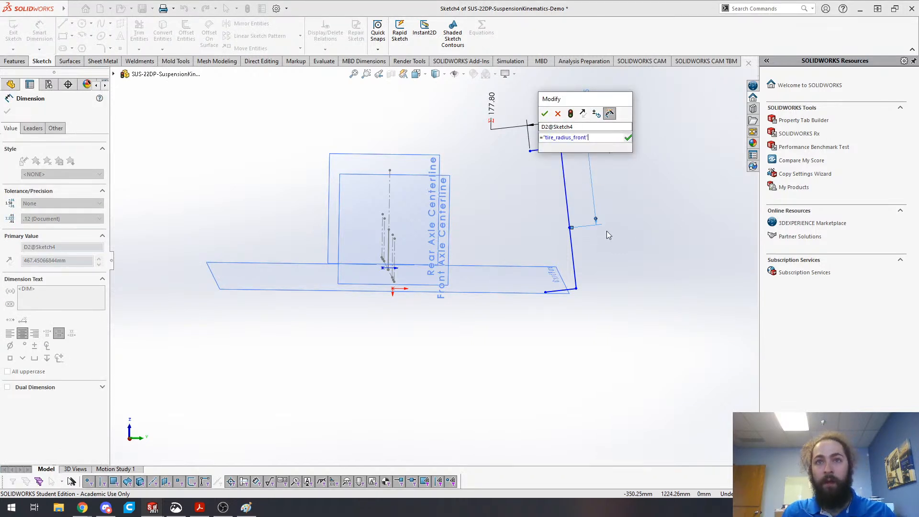
{"action": "left_click", "coordinate": [545, 113]}
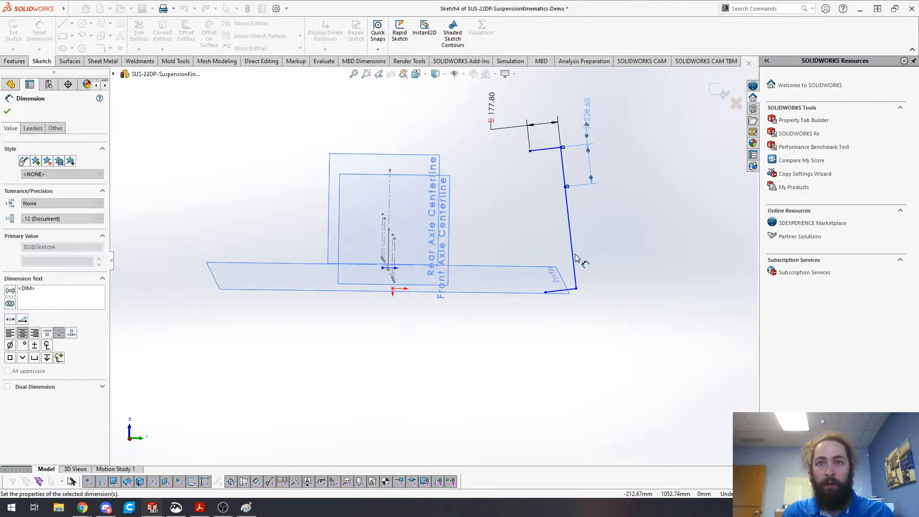
- Dimension the length of the outline's lower side segment and link it to the global variable tire_radius_loaded_front
{"action": "left_click", "coordinate": [572, 251]}
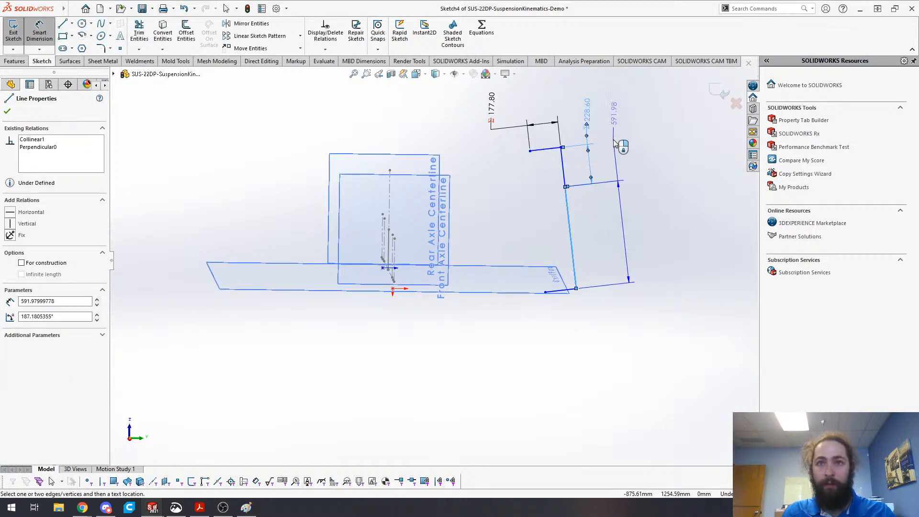
{"action": "left_click", "coordinate": [617, 124]}
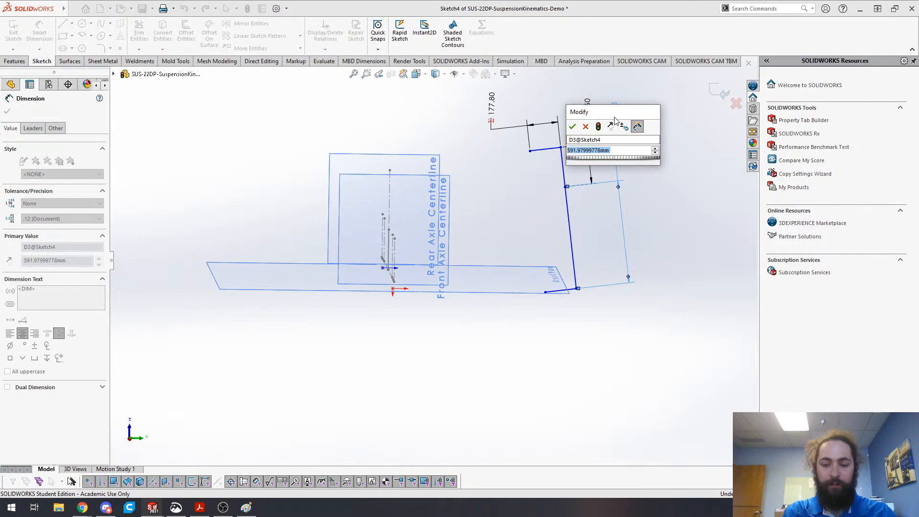
{"action": "type", "text": "="}
{"action": "mouse_move", "coordinate": [627, 162]}
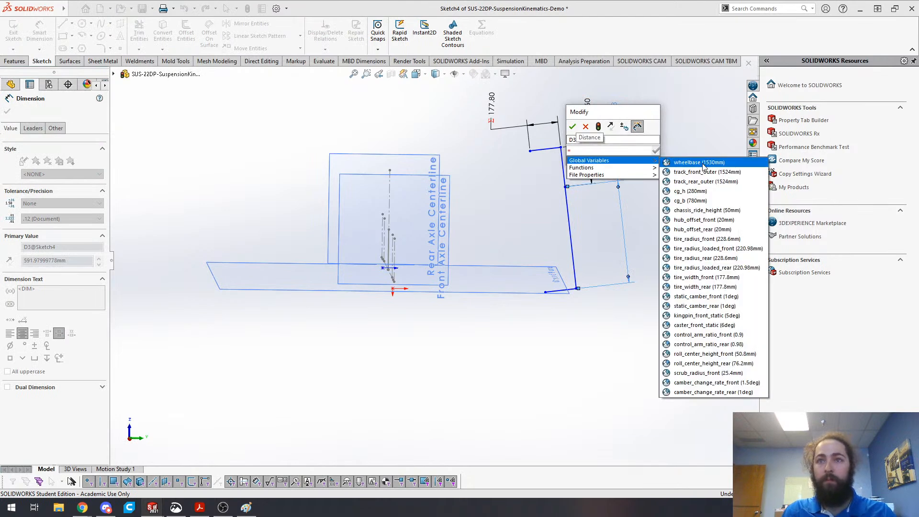
{"action": "left_click", "coordinate": [716, 249]}
{"action": "left_click", "coordinate": [573, 127]}
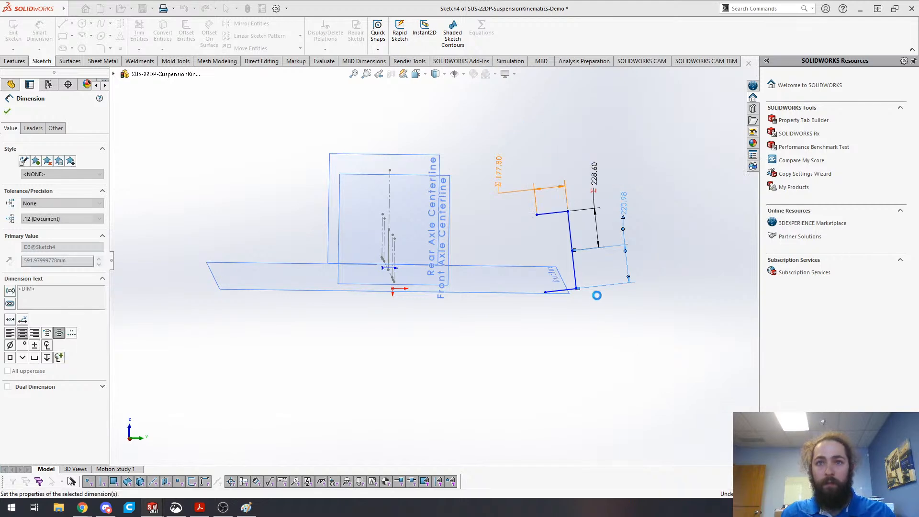
{"action": "key", "text": "Escape"}
- Switch to the SUS-21DP-KinematicsGeometry part and open its Front Wheel/Tire Constraints sketch for editing
{"action": "scroll", "coordinate": [577, 231], "scroll_direction": "down", "scroll_amount": 5}
{"action": "mouse_move", "coordinate": [398, 372]}
{"action": "middle_mouse_down"}
{"action": "mouse_move", "coordinate": [385, 353]}
{"action": "mouse_move", "coordinate": [386, 383]}
{"action": "mouse_move", "coordinate": [390, 365]}
{"action": "mouse_move", "coordinate": [406, 377]}
{"action": "middle_mouse_up"}
{"action": "mouse_move", "coordinate": [51, 11]}
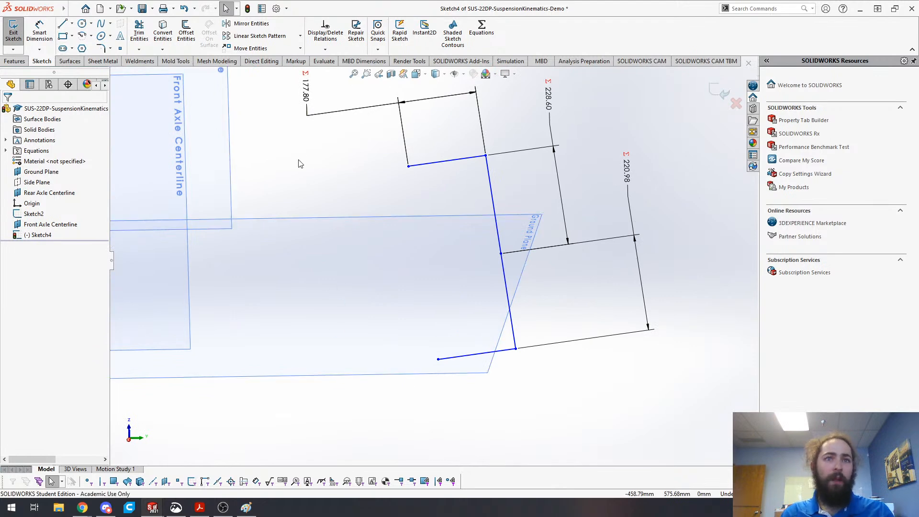
{"action": "mouse_move", "coordinate": [421, 311]}
{"action": "middle_mouse_down"}
{"action": "mouse_move", "coordinate": [563, 265]}
{"action": "mouse_move", "coordinate": [498, 307]}
{"action": "mouse_move", "coordinate": [483, 301]}
{"action": "middle_mouse_up"}
{"action": "left_click", "coordinate": [71, 298]}
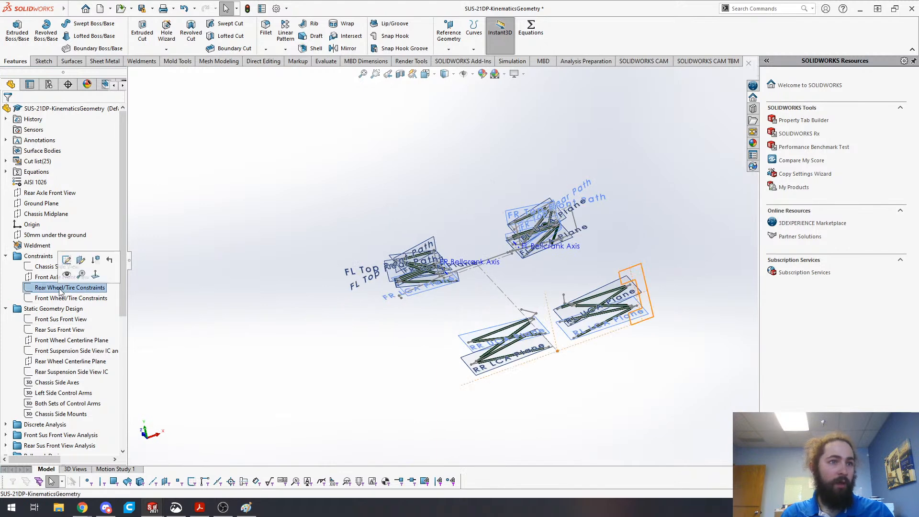
{"action": "left_click", "coordinate": [80, 278]}
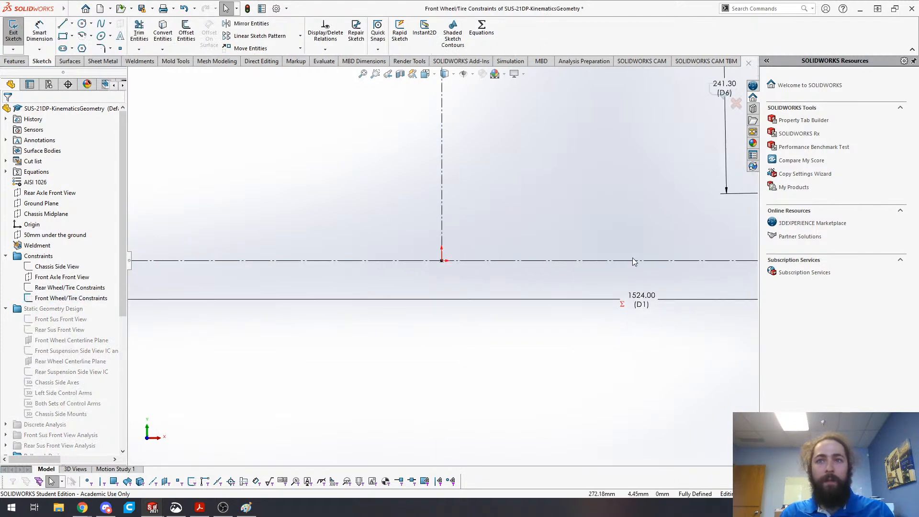
- Examine the wheel profile, centerlines and driving dimensions in last year's front wheel sketch, including the inner rim height
{"action": "left_click", "coordinate": [489, 235]}
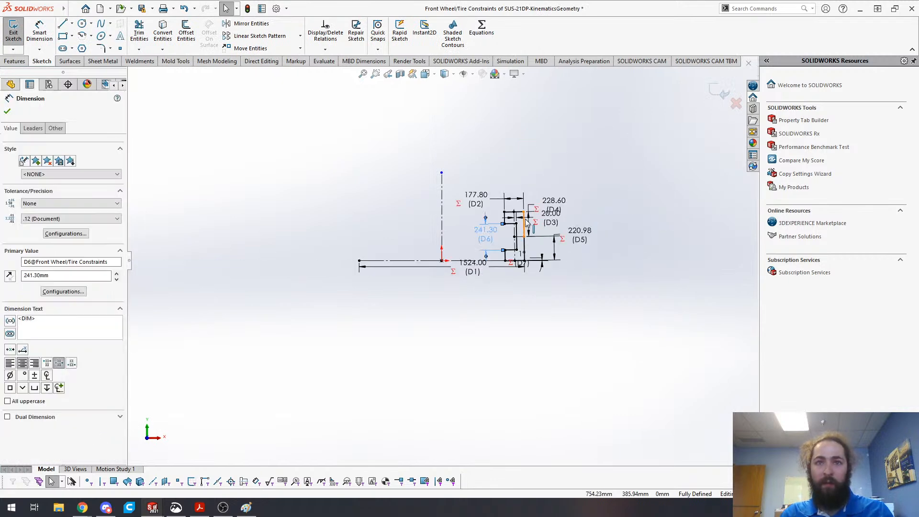
{"action": "key", "text": "Escape"}
{"action": "scroll", "coordinate": [547, 211], "scroll_direction": "down", "scroll_amount": 3}
{"action": "scroll", "coordinate": [535, 242], "scroll_direction": "down", "scroll_amount": 3}
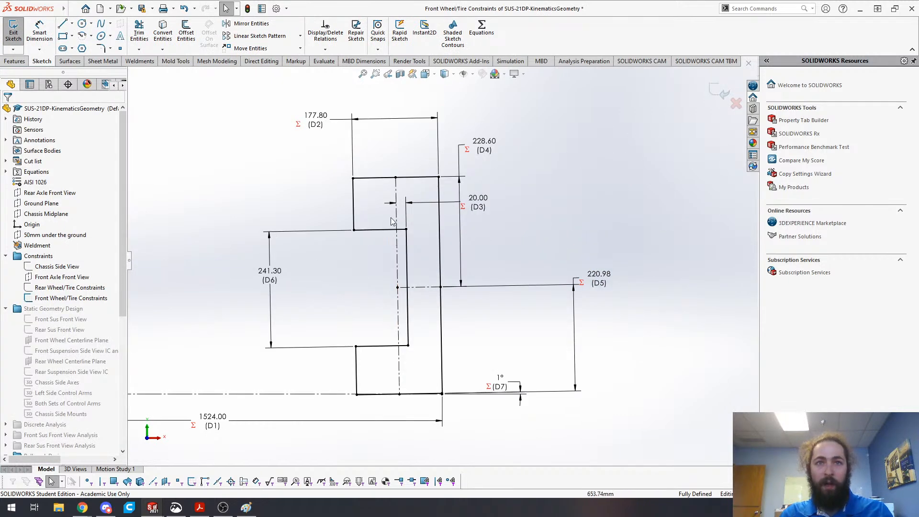
{"action": "scroll", "coordinate": [214, 390], "scroll_direction": "up", "scroll_amount": 2}
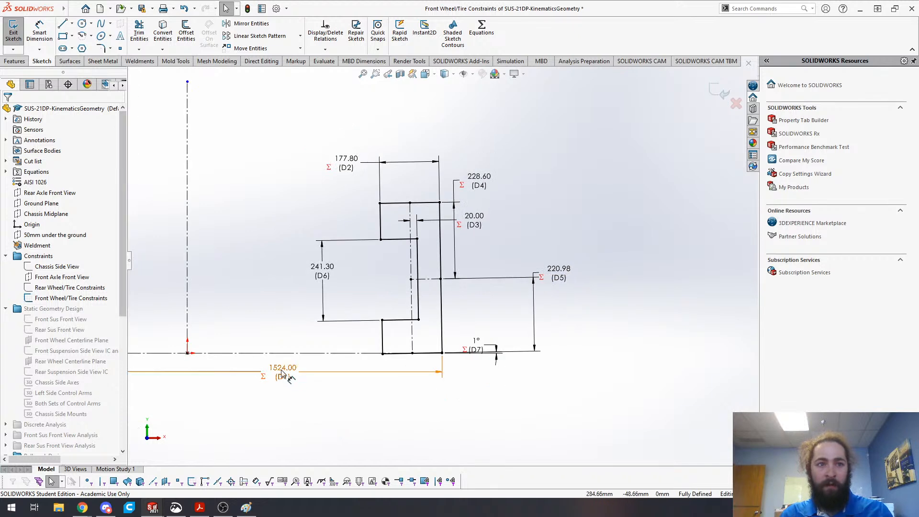
{"action": "left_click", "coordinate": [322, 274]}
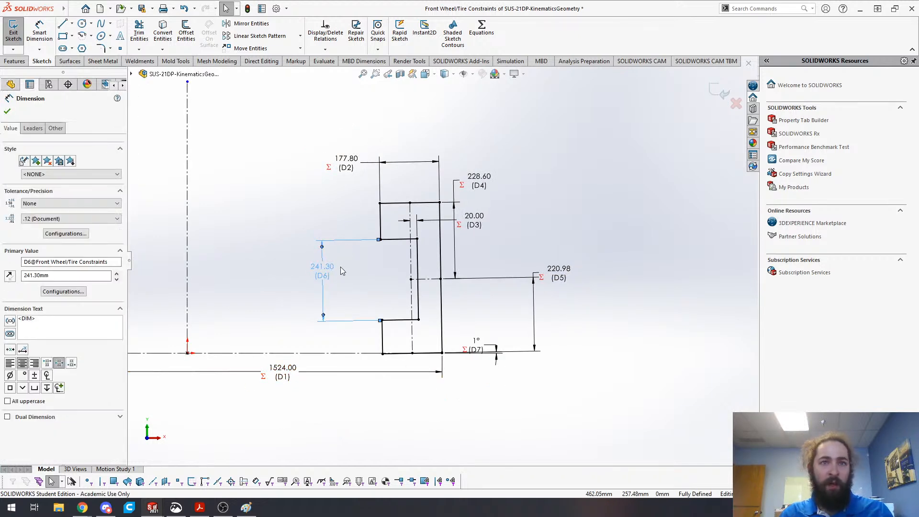
{"action": "left_click", "coordinate": [356, 283]}
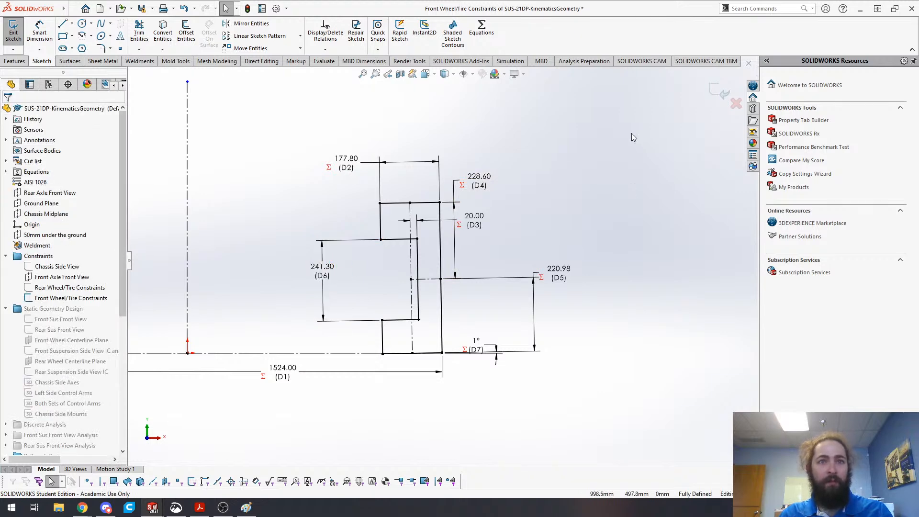
{"action": "mouse_move", "coordinate": [327, 277]}
{"action": "left_mouse_down"}
{"action": "mouse_move", "coordinate": [392, 279]}
{"action": "mouse_move", "coordinate": [341, 281]}
{"action": "left_mouse_up"}
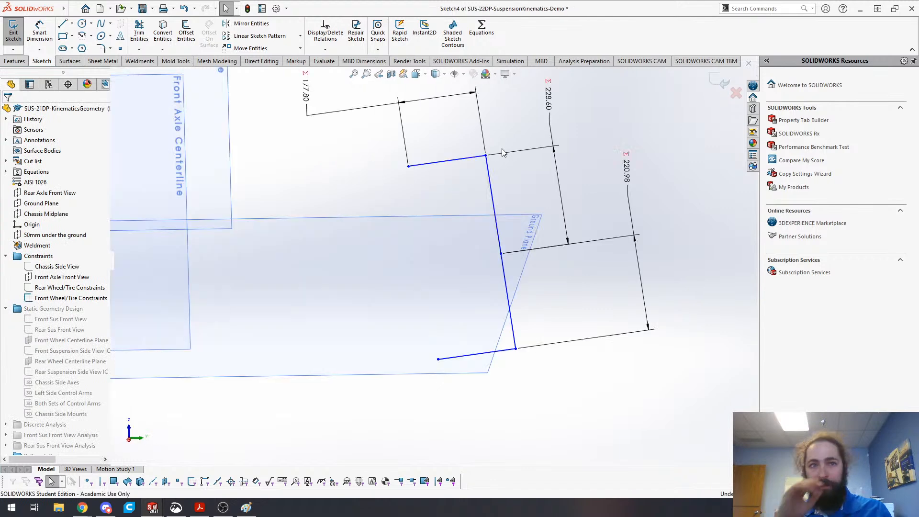
- Return to the SUS-22DP-SuspensionKinematics-Demo sketch and draw a construction line from the top line's midpoint to the bottom line's midpoint
{"action": "scroll", "coordinate": [573, 254], "scroll_direction": "up", "scroll_amount": 1}
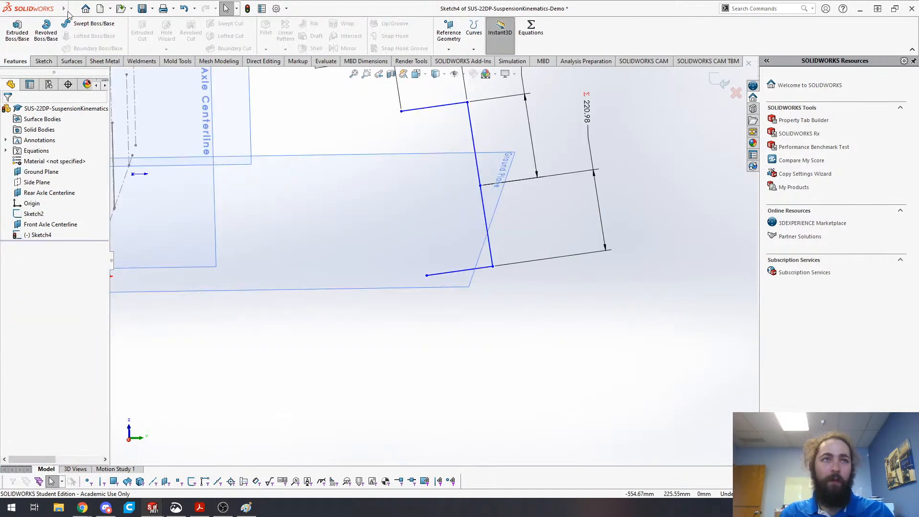
{"action": "key", "text": "s"}
{"action": "left_click", "coordinate": [429, 188]}
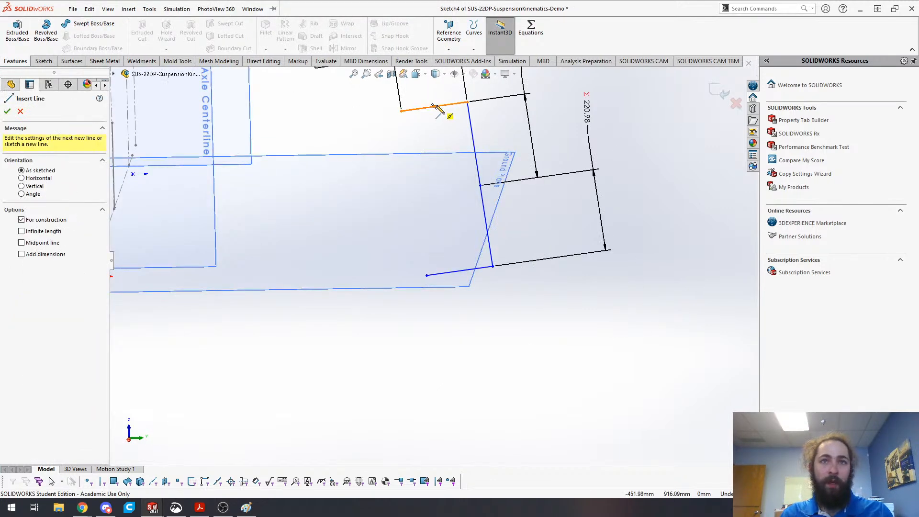
{"action": "left_click", "coordinate": [434, 106]}
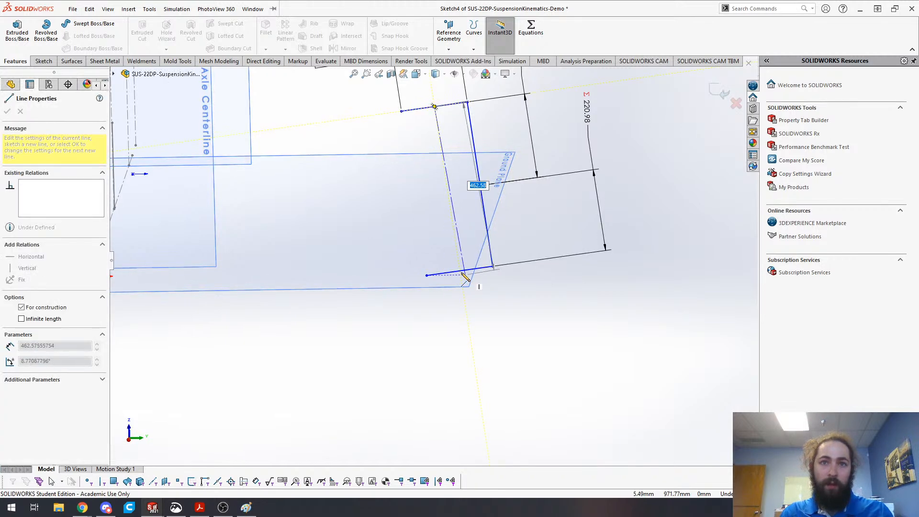
{"action": "left_click", "coordinate": [460, 270]}
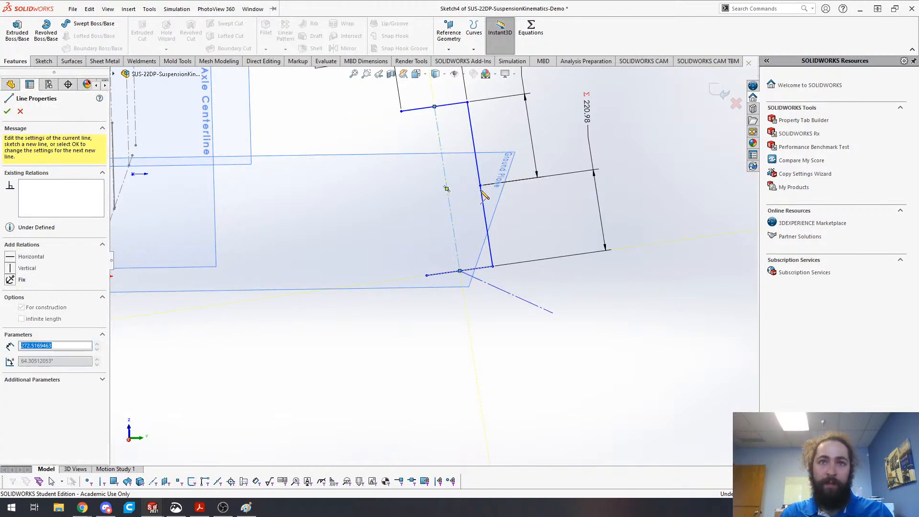
- Draw a short construction line from the joint between the outline's two side segments to the long wheel centerline
{"action": "key", "text": "Escape"}
{"action": "key", "text": "Escape"}
{"action": "left_click", "coordinate": [446, 189]}
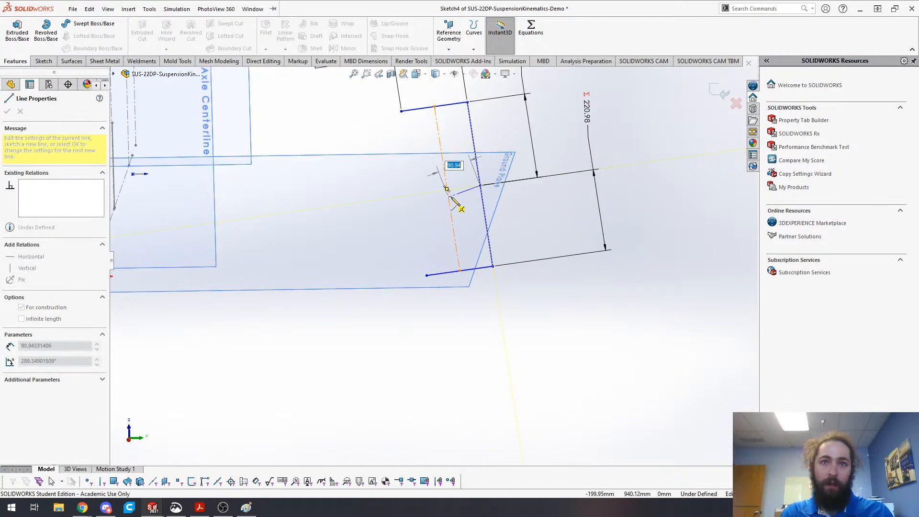
{"action": "key", "text": "Escape"}
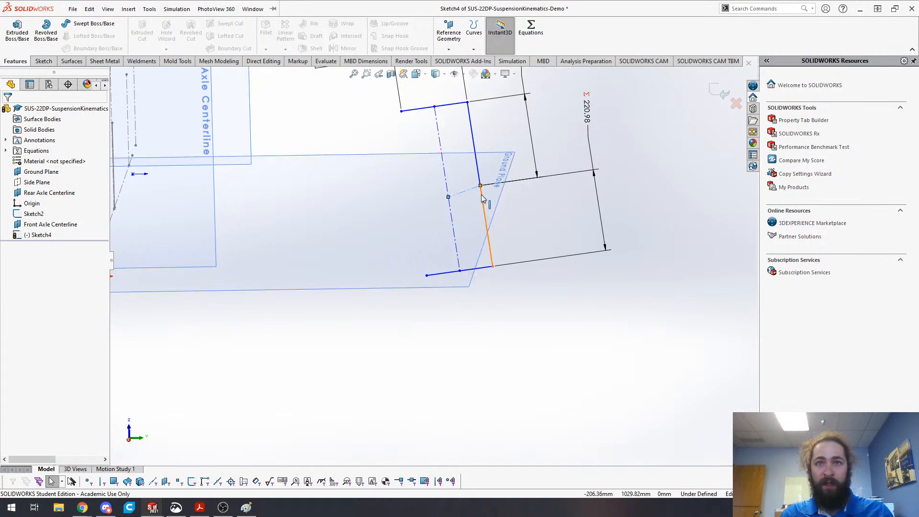
- Make the short construction line perpendicular to the long wheel centerline
{"action": "left_click", "coordinate": [489, 222]}
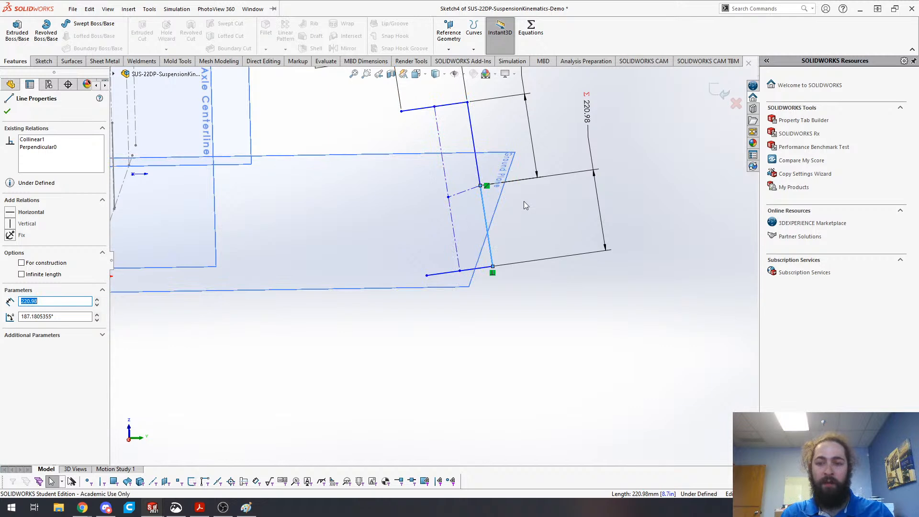
{"action": "key", "text": "Escape"}
{"action": "left_click", "coordinate": [467, 192]}
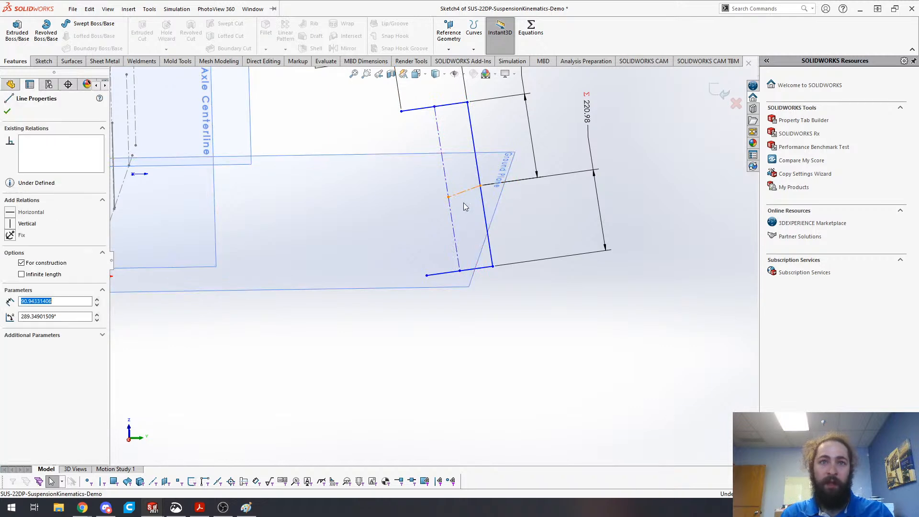
{"action": "left_click", "coordinate": [452, 222], "text": "ctrl"}
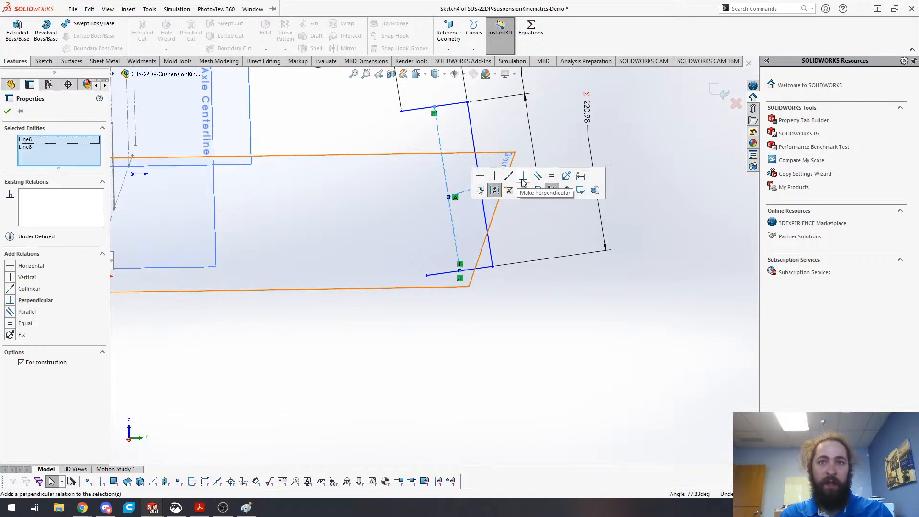
{"action": "scroll", "coordinate": [465, 282], "scroll_direction": "up", "scroll_amount": 3}
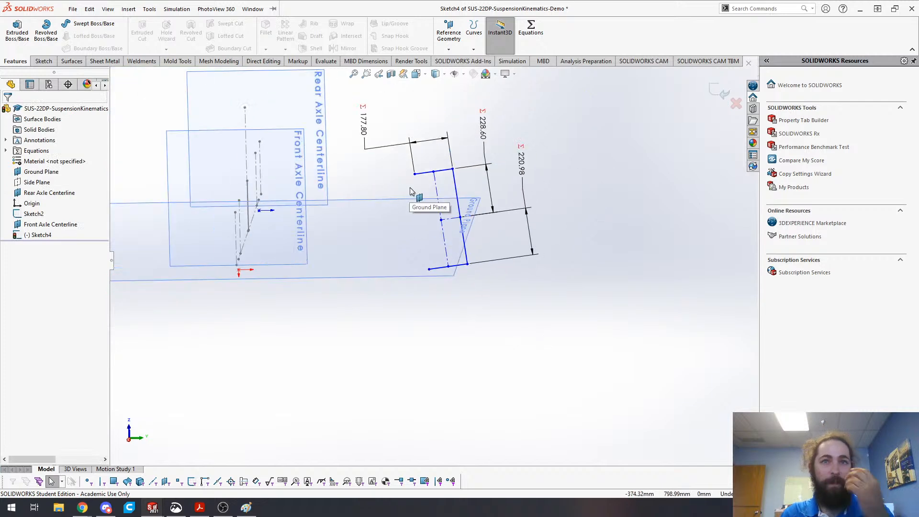
{"action": "scroll", "coordinate": [410, 188], "scroll_direction": "down", "scroll_amount": 2}
{"action": "key", "text": "s"}
{"action": "left_click", "coordinate": [422, 359]}
{"action": "left_click", "coordinate": [420, 176]}
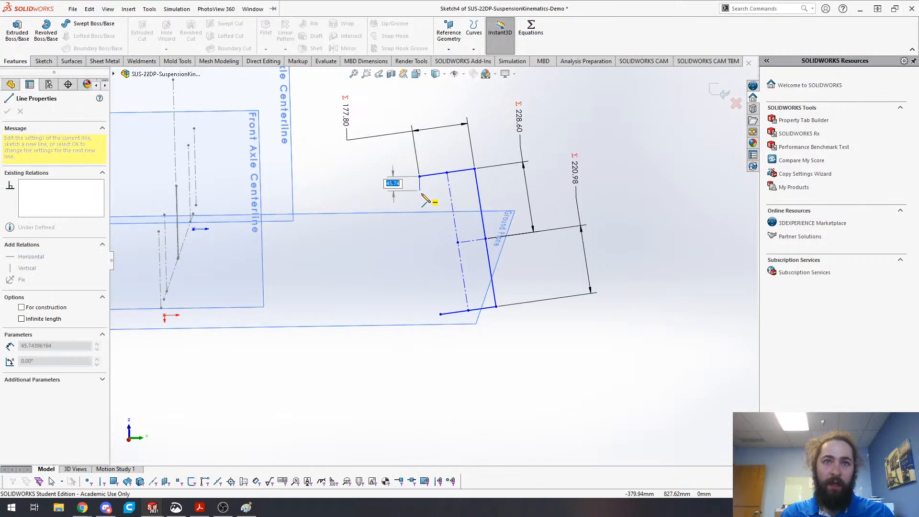
{"action": "key", "text": "Escape"}
- Draw a midpoint line centered on the short construction line alongside the outline's side, plus a perpendicular inner line about 125 mm long at its upper end
{"action": "key", "text": "s"}
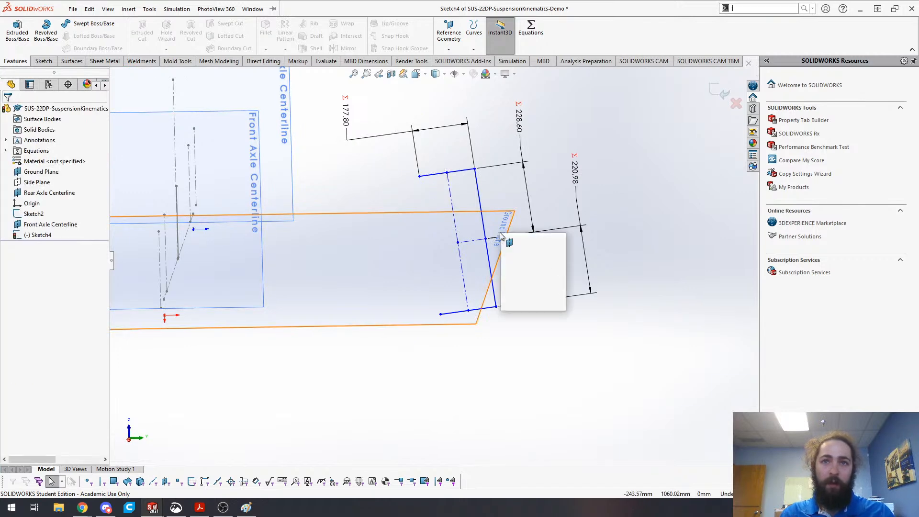
{"action": "left_click", "coordinate": [507, 256]}
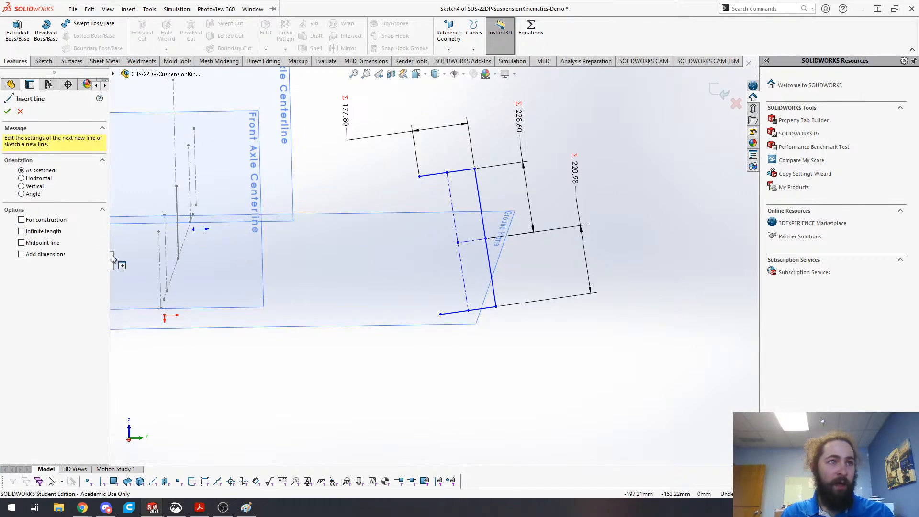
{"action": "left_click", "coordinate": [43, 243]}
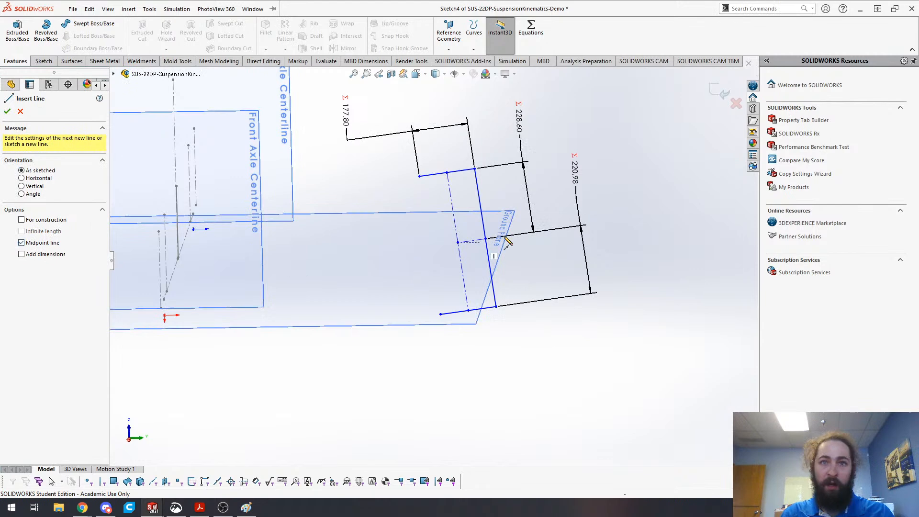
{"action": "left_click", "coordinate": [473, 240]}
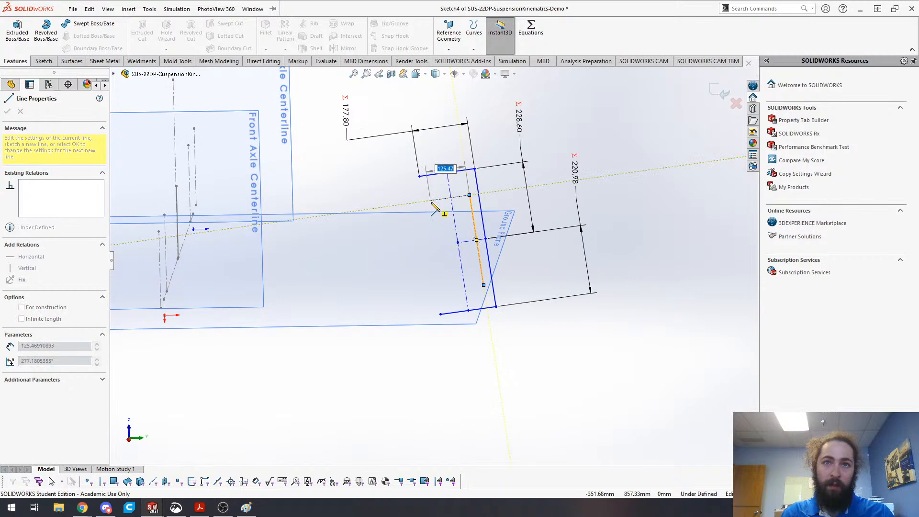
{"action": "left_click", "coordinate": [441, 246]}
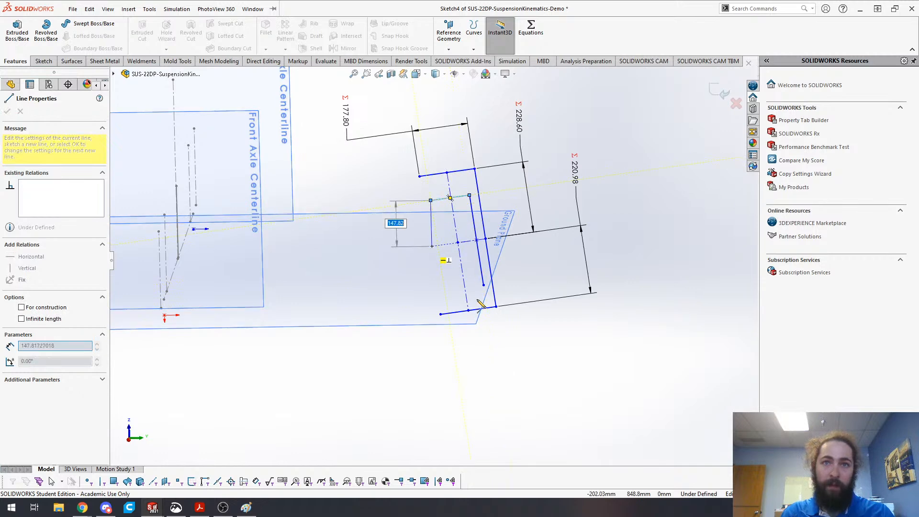
{"action": "key", "text": "Escape"}
- Draw the lower inner line from the midpoint line's lower end and connect both inner lines to the outline's open ends
{"action": "left_click", "coordinate": [476, 240]}
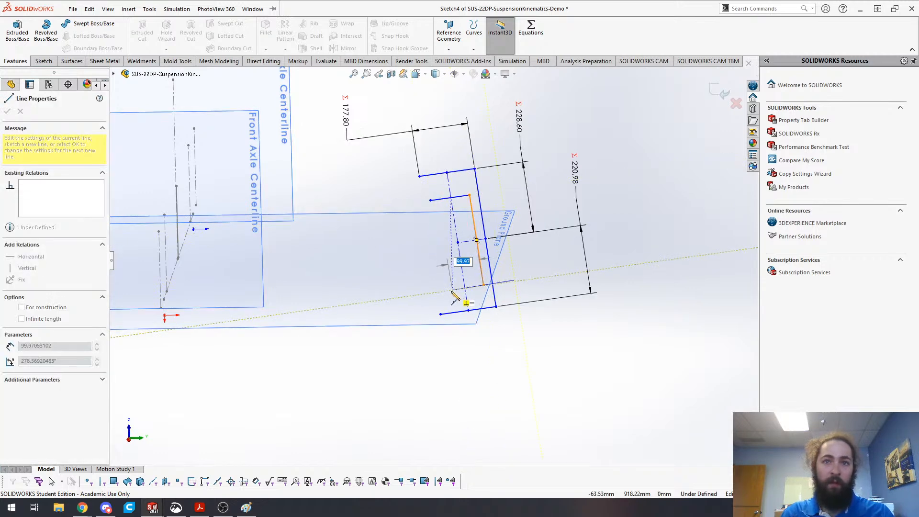
{"action": "left_click", "coordinate": [436, 310]}
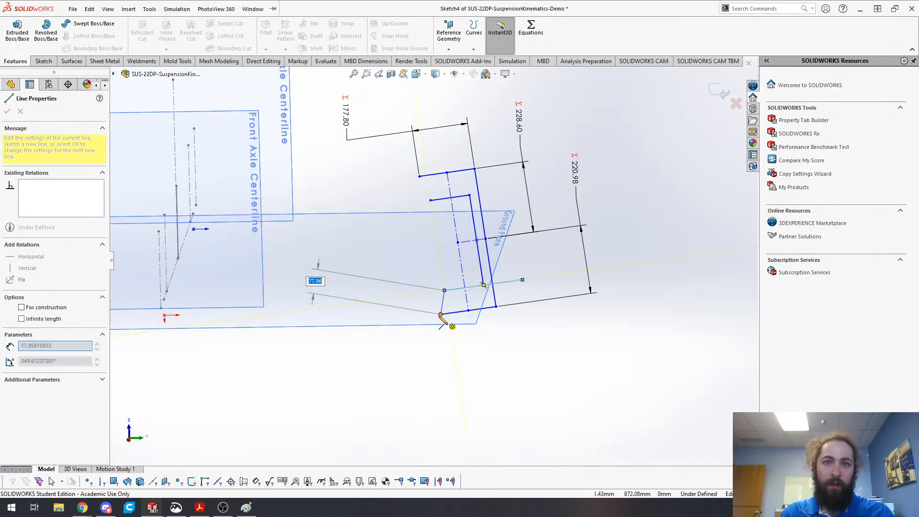
{"action": "left_click", "coordinate": [419, 176]}
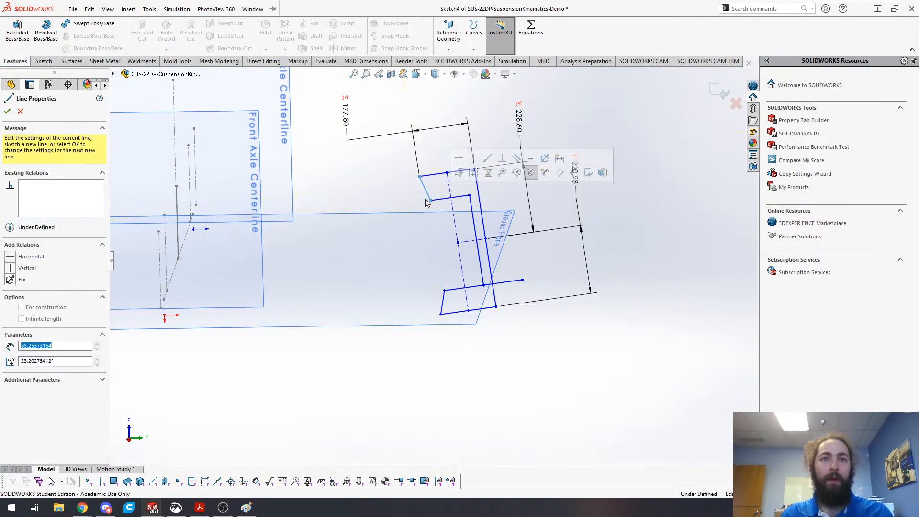
{"action": "left_click", "coordinate": [431, 201]}
{"action": "key", "text": "Escape"}
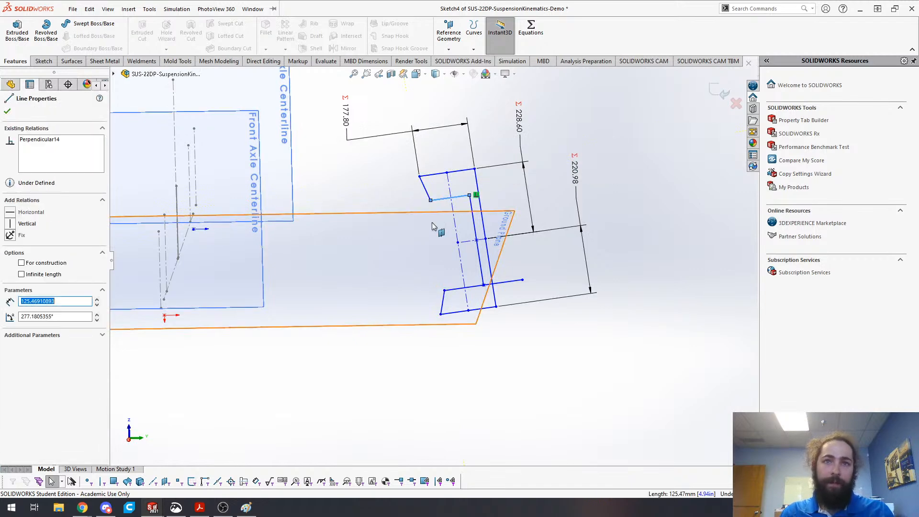
- Make the upper and lower short end segments perpendicular to the outline's top and bottom lines
{"action": "left_click", "coordinate": [433, 173]}
{"action": "left_click", "coordinate": [421, 190], "text": "ctrl"}
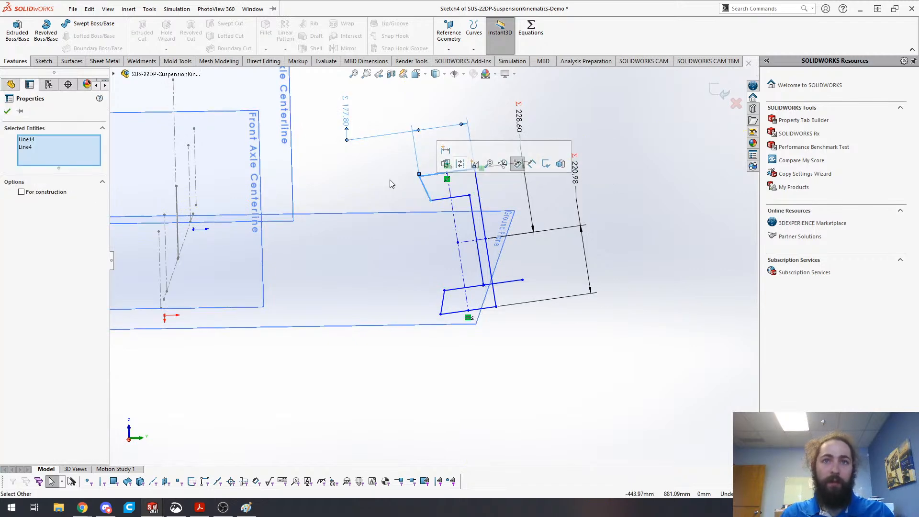
{"action": "left_click", "coordinate": [428, 175]}
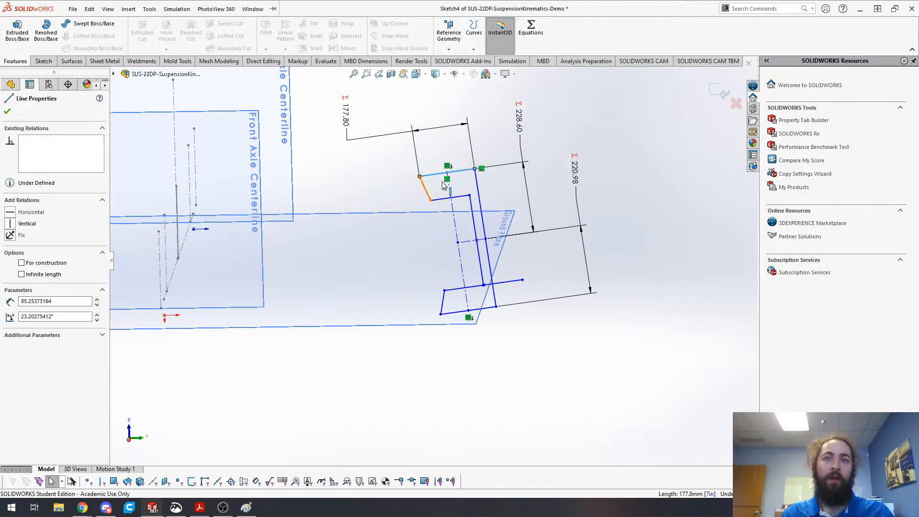
{"action": "left_click", "coordinate": [429, 194], "text": "ctrl"}
{"action": "left_click", "coordinate": [489, 165]}
{"action": "left_click", "coordinate": [442, 305]}
{"action": "left_click", "coordinate": [451, 312], "text": "ctrl"}
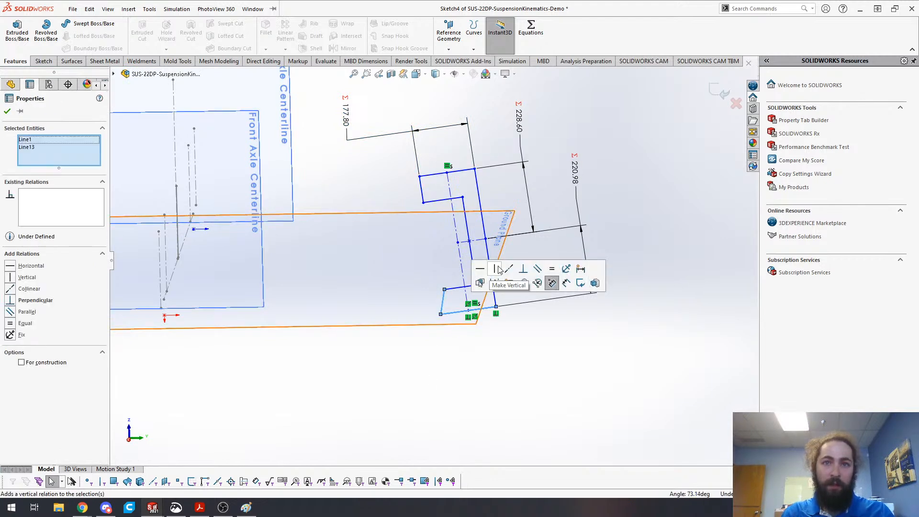
{"action": "left_click", "coordinate": [523, 268]}
{"action": "left_click", "coordinate": [502, 292]}
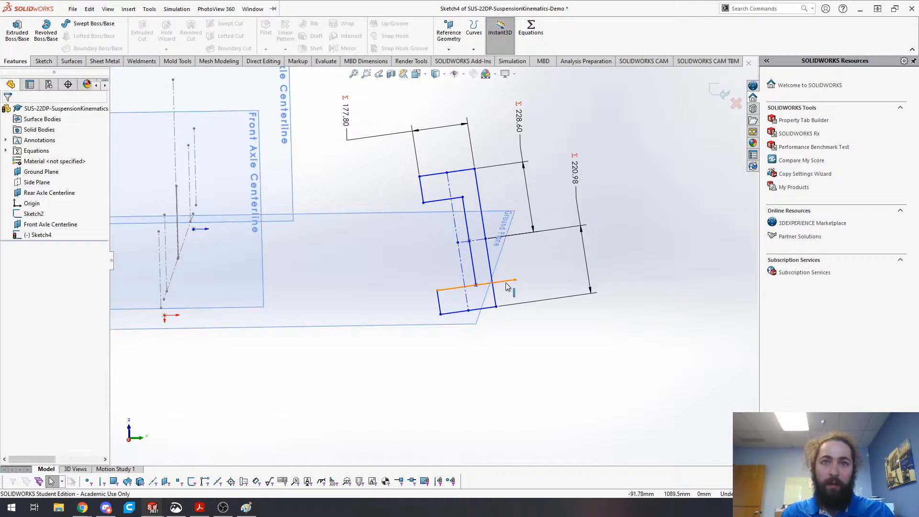
- Try to trim the lower inner line where it extends past the inner side line, and undo the trim
{"action": "left_click", "coordinate": [508, 287]}
{"action": "left_click", "coordinate": [536, 357]}
{"action": "key", "text": "s"}
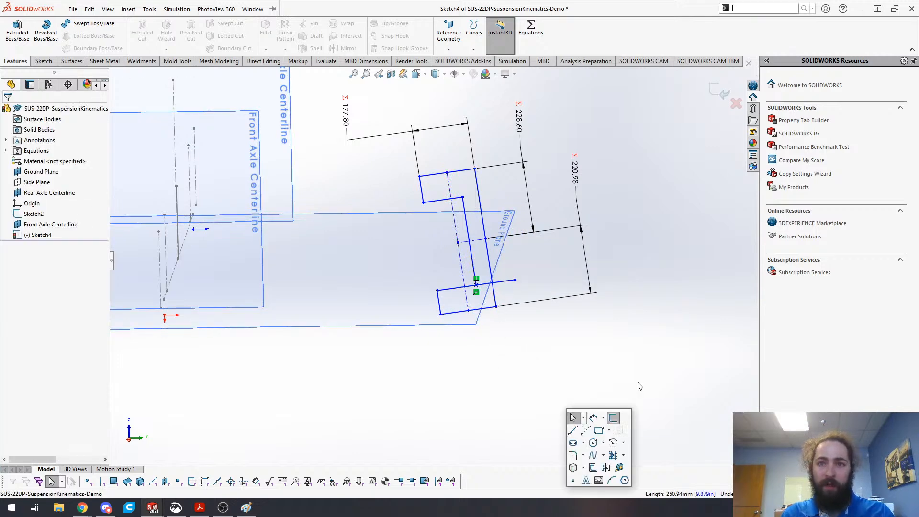
{"action": "left_click", "coordinate": [614, 455]}
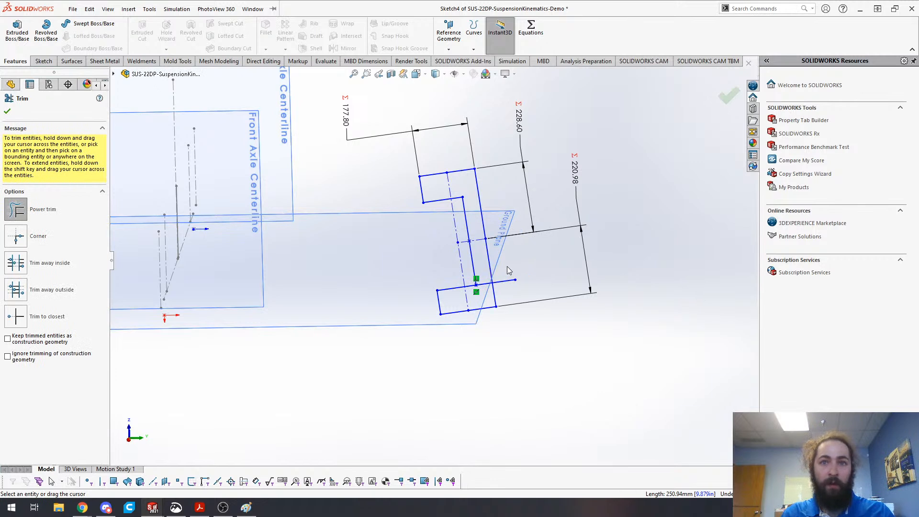
{"action": "left_click_drag", "start_coordinate": [488, 281], "coordinate": [485, 289]}
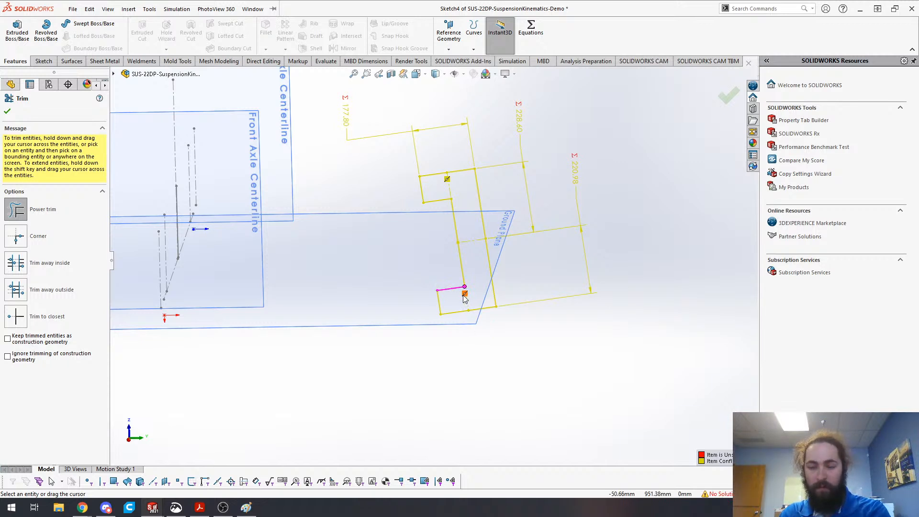
{"action": "key", "text": "ctrl+z"}
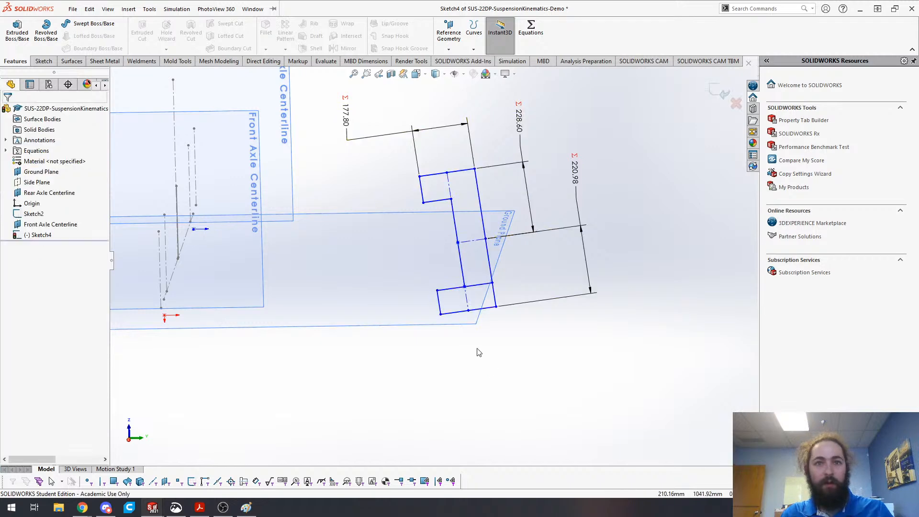
- Delete the lower inner line and redraw it from the lower end segment to the inner side line's lower endpoint
{"action": "left_click", "coordinate": [475, 287]}
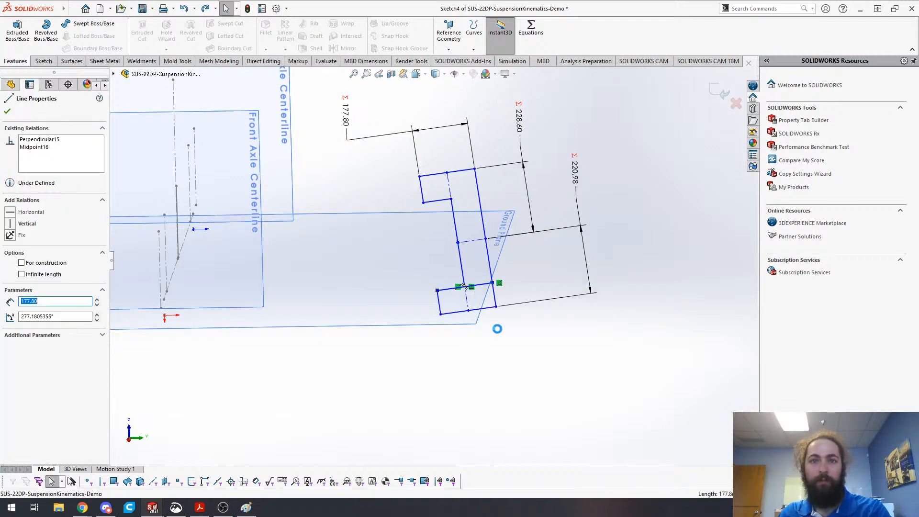
{"action": "key", "text": "Delete"}
{"action": "key", "text": "s"}
{"action": "left_click", "coordinate": [461, 394]}
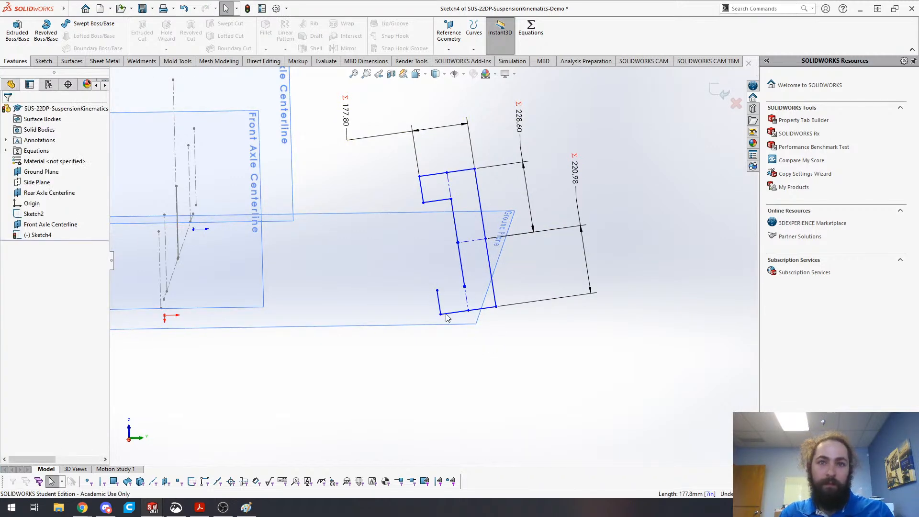
{"action": "left_click", "coordinate": [436, 291]}
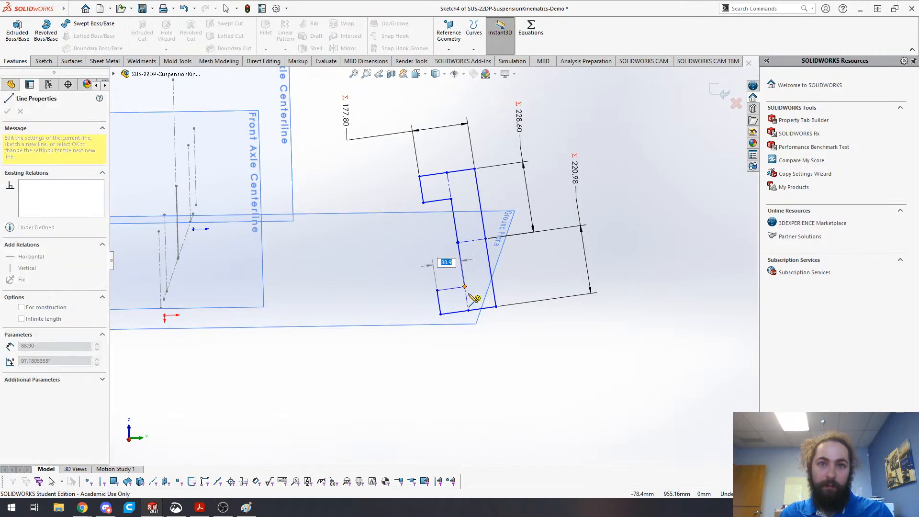
{"action": "left_click", "coordinate": [465, 286]}
{"action": "left_click", "coordinate": [458, 242]}
{"action": "key", "text": "Escape"}
- Move the inner side line off the wheel centerline toward the outline's outer side by its lower endpoint
{"action": "left_click_drag", "start_coordinate": [466, 242], "coordinate": [476, 240]}
{"action": "key", "text": "ctrl+z"}
{"action": "left_click", "coordinate": [464, 287]}
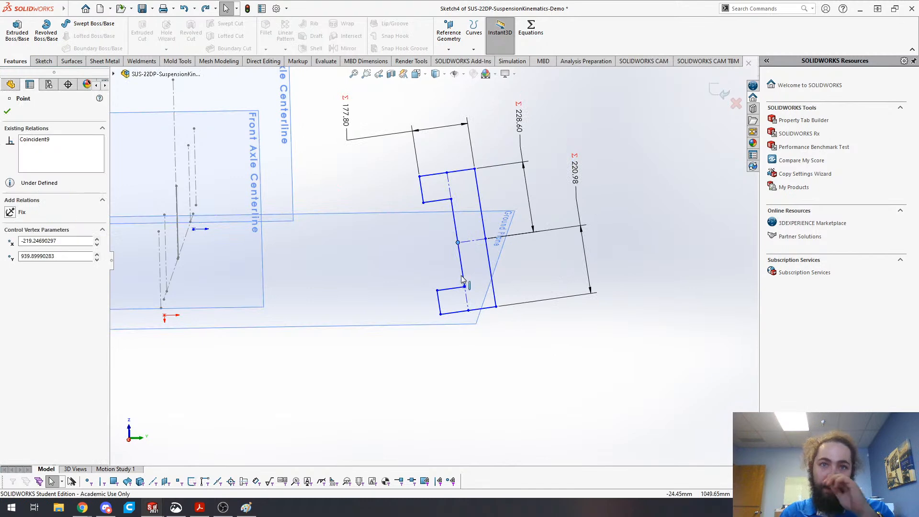
{"action": "mouse_move", "coordinate": [465, 287]}
{"action": "left_mouse_down"}
{"action": "mouse_move", "coordinate": [483, 293]}
{"action": "mouse_move", "coordinate": [477, 287]}
{"action": "left_mouse_up"}
{"action": "left_click", "coordinate": [577, 390]}
- Make the lower and upper inner lines perpendicular to their adjoining short end segments
{"action": "left_click", "coordinate": [459, 289]}
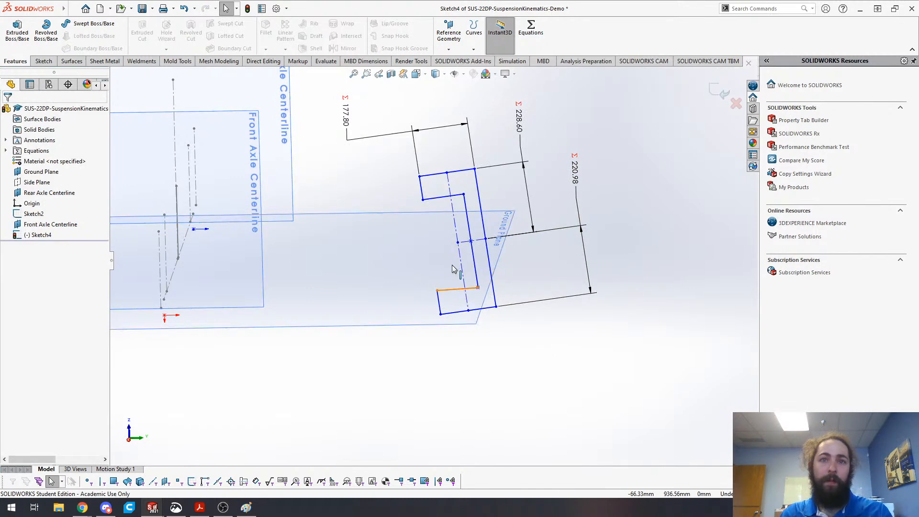
{"action": "left_click", "coordinate": [442, 304], "text": "ctrl"}
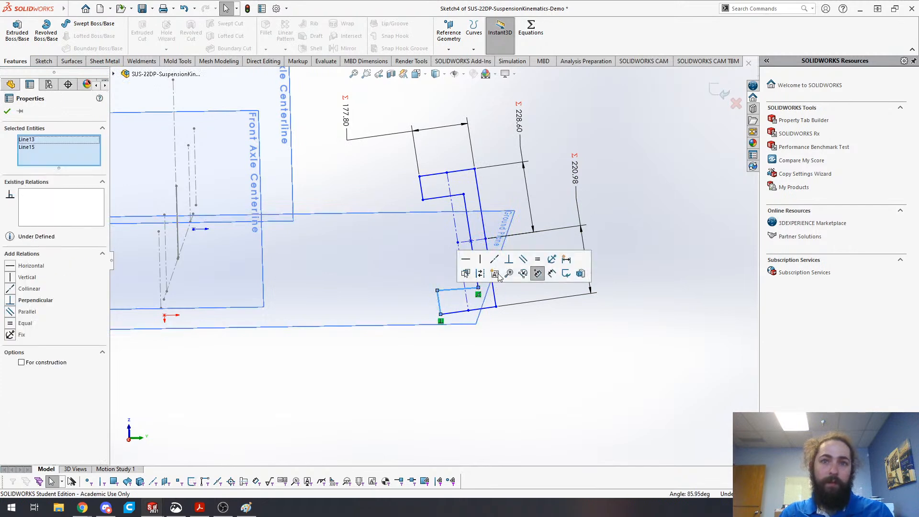
{"action": "left_click", "coordinate": [509, 259]}
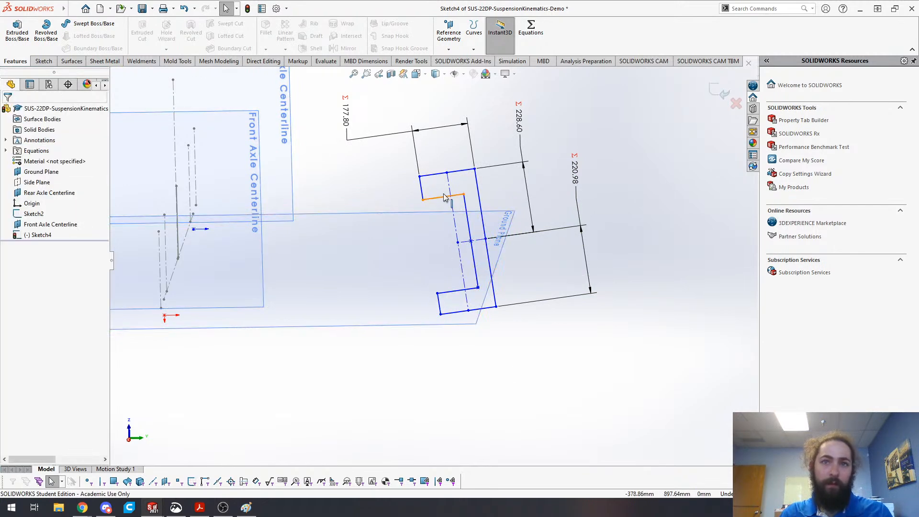
{"action": "left_click", "coordinate": [428, 198]}
{"action": "left_click", "coordinate": [421, 193], "text": "ctrl"}
{"action": "left_click", "coordinate": [488, 151]}
{"action": "left_click", "coordinate": [535, 367]}
- Make the inner side line parallel to the outline's outer side line
{"action": "left_click", "coordinate": [475, 284]}
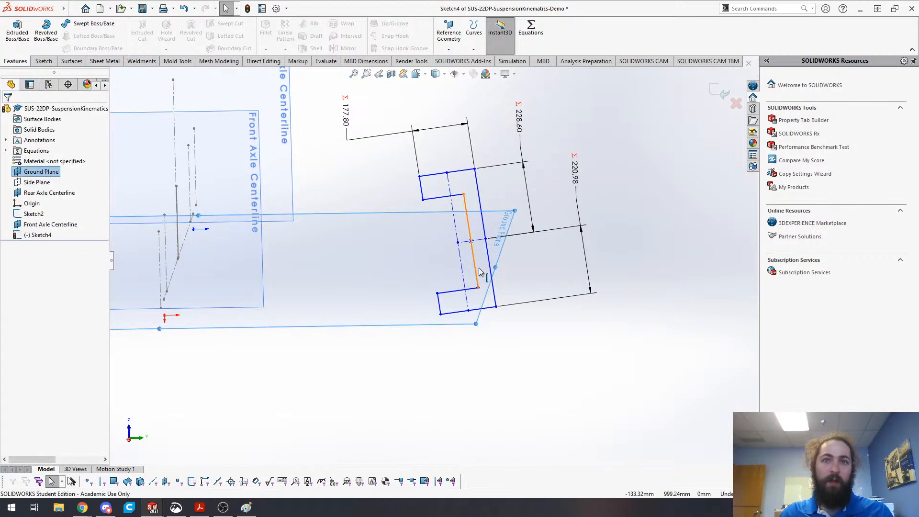
{"action": "left_click", "coordinate": [478, 272]}
{"action": "left_click", "coordinate": [484, 225], "text": "ctrl"}
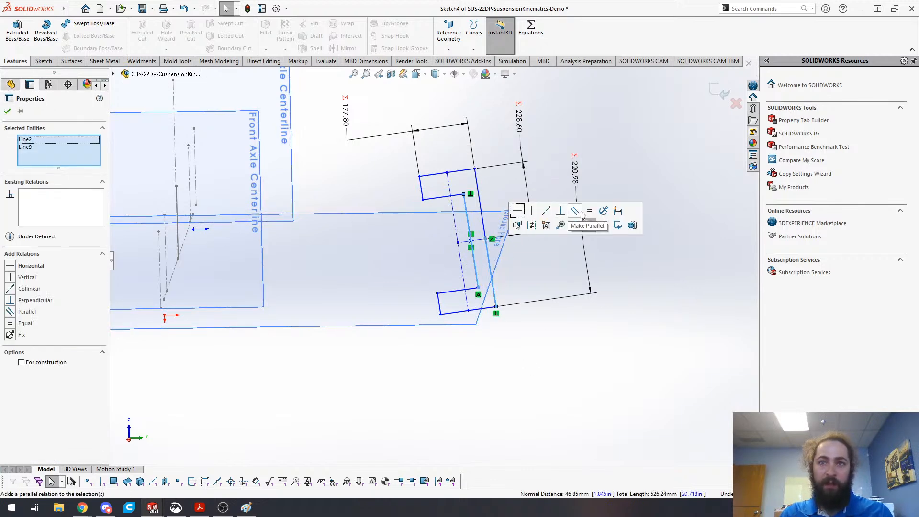
{"action": "left_click", "coordinate": [532, 443]}
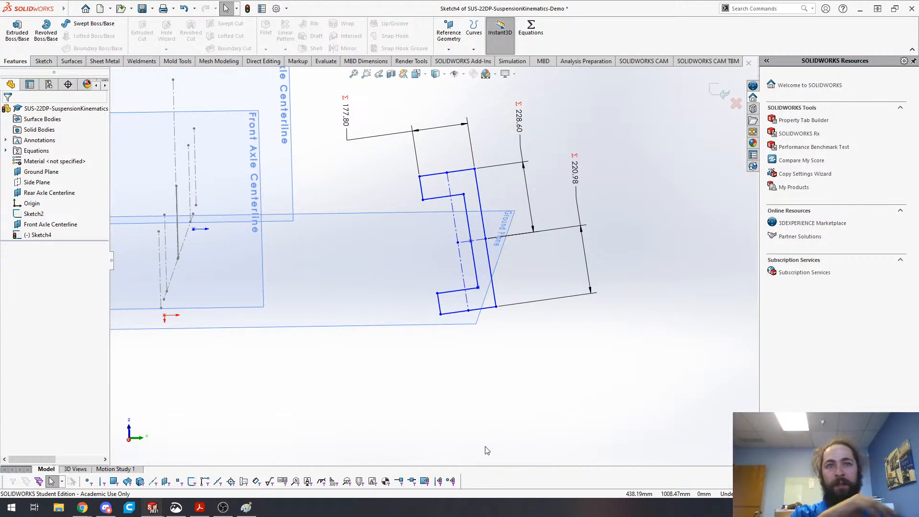
- Dimension the distance between the wheel profile's upper and lower inner lines and set it to 228.60 mm
{"action": "key", "text": "s"}
{"action": "left_click", "coordinate": [499, 343]}
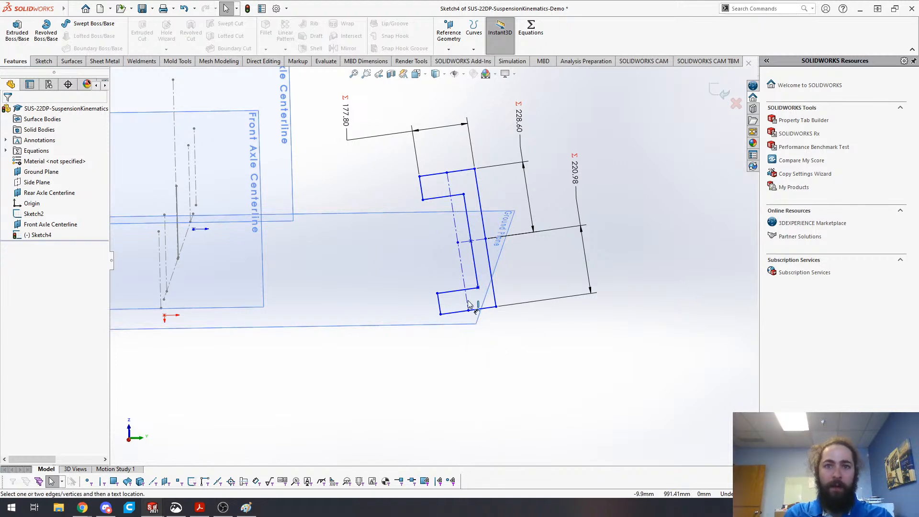
{"action": "left_click", "coordinate": [449, 291]}
{"action": "left_click", "coordinate": [435, 198]}
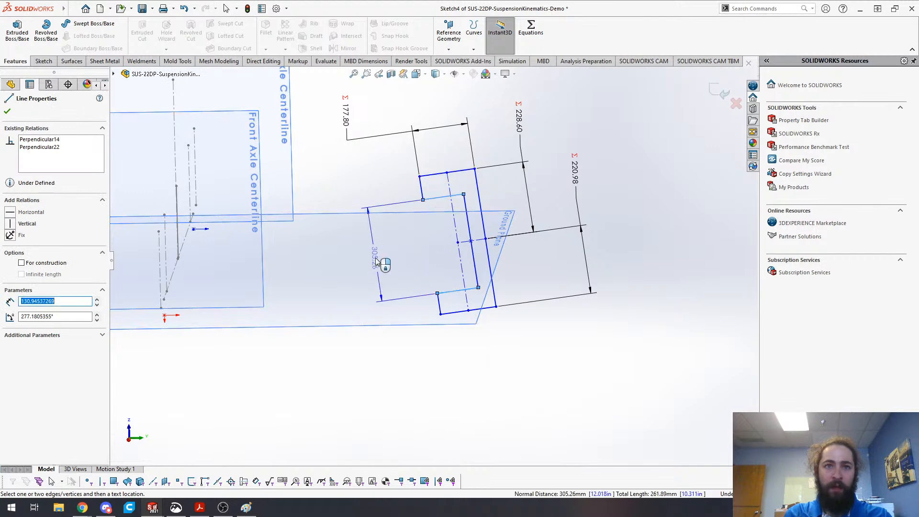
{"action": "left_click", "coordinate": [377, 256]}
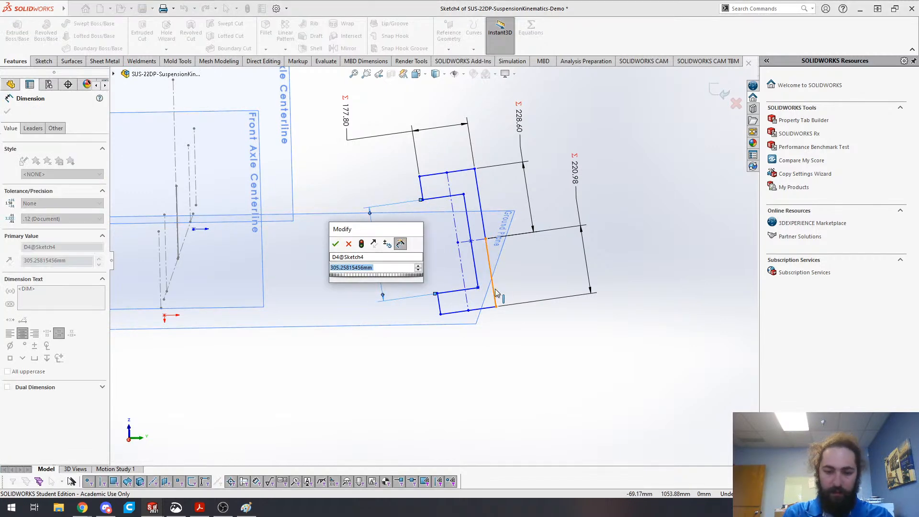
{"action": "key", "text": "Return"}
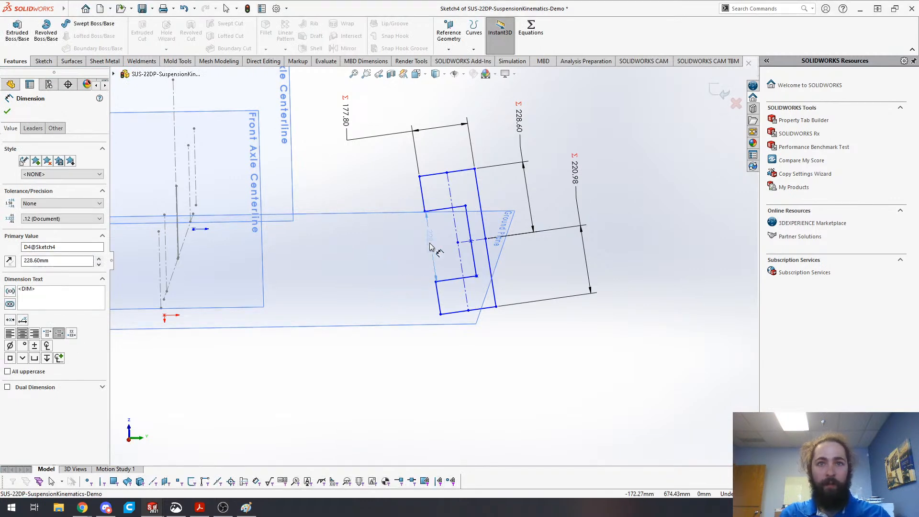
{"action": "left_click", "coordinate": [473, 341]}
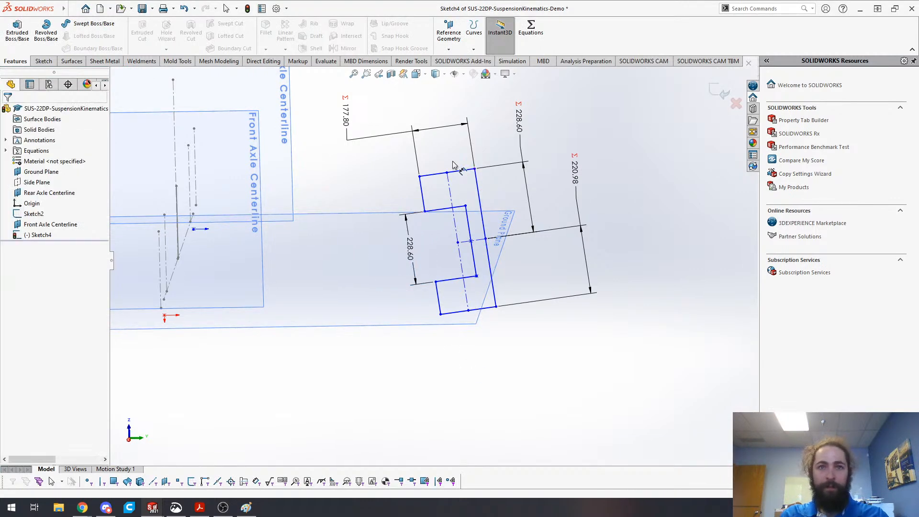
- Dimension the offset between the wheel centerline and the inner side line, driven by the global variable hub_offset_front (20 mm)
{"action": "scroll", "coordinate": [441, 233], "scroll_direction": "up", "scroll_amount": 1}
{"action": "scroll", "coordinate": [485, 225], "scroll_direction": "down", "scroll_amount": 2}
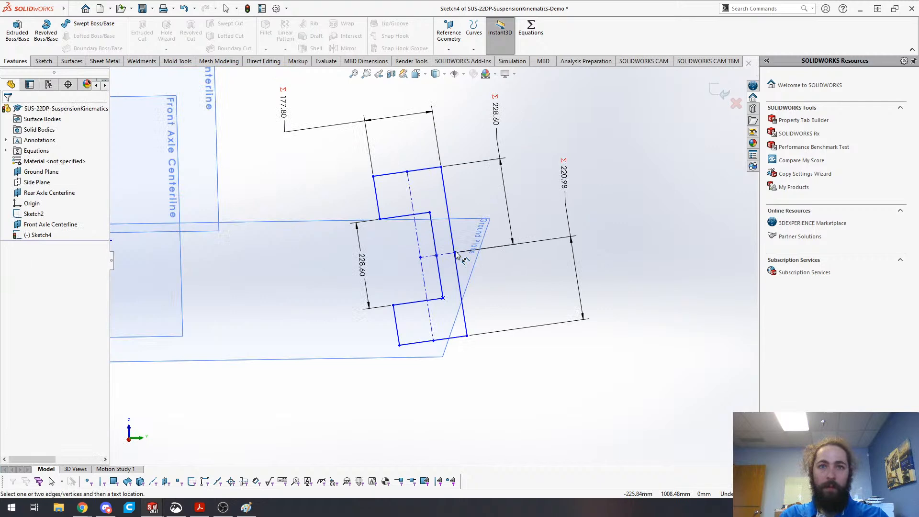
{"action": "left_click", "coordinate": [424, 279]}
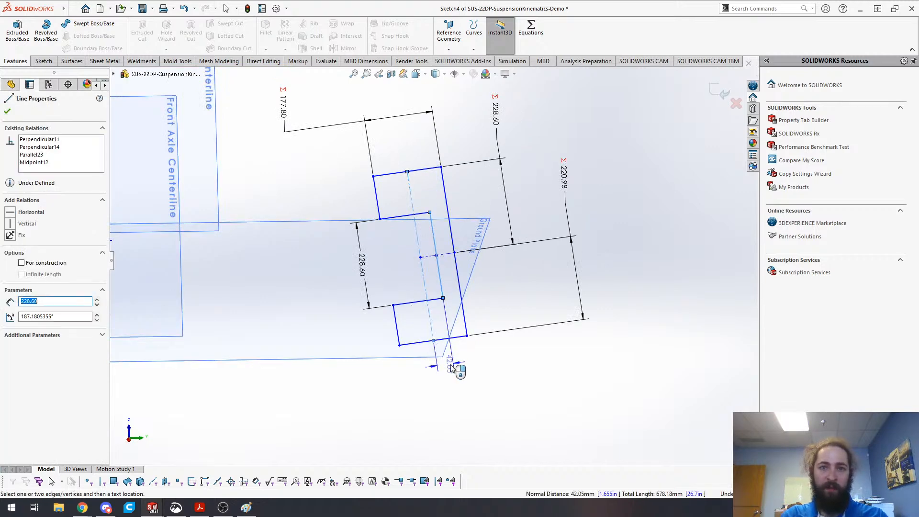
{"action": "left_click", "coordinate": [453, 371]}
{"action": "type", "text": "="}
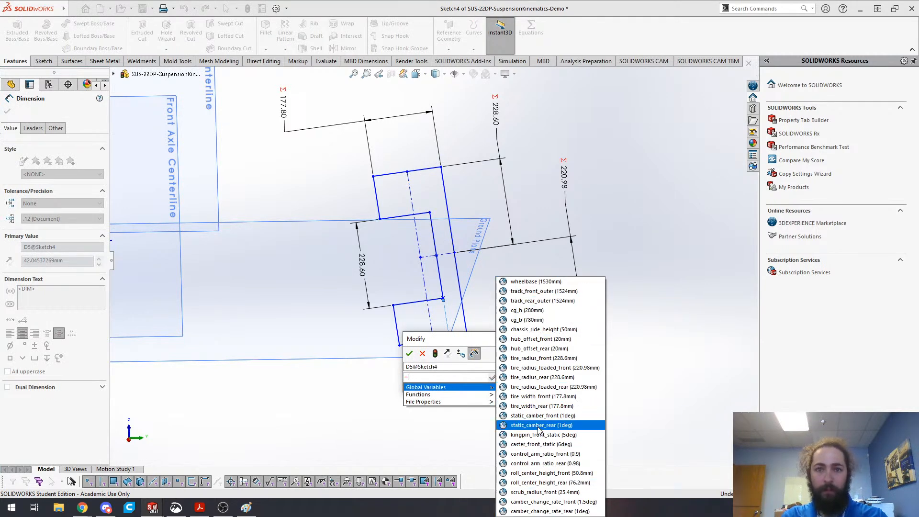
{"action": "type", "text": "hub"}
{"action": "left_click", "coordinate": [488, 389]}
{"action": "key", "text": "Return"}
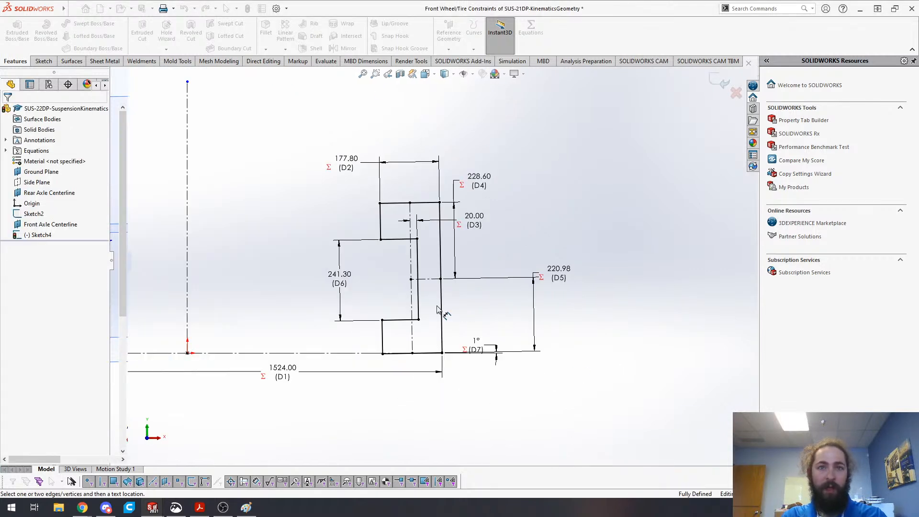
- In the SUS-21DP-KinematicsGeometry part, move the 20 mm hub offset dimension outward, clear of the wheel profile
{"action": "key", "text": "Escape"}
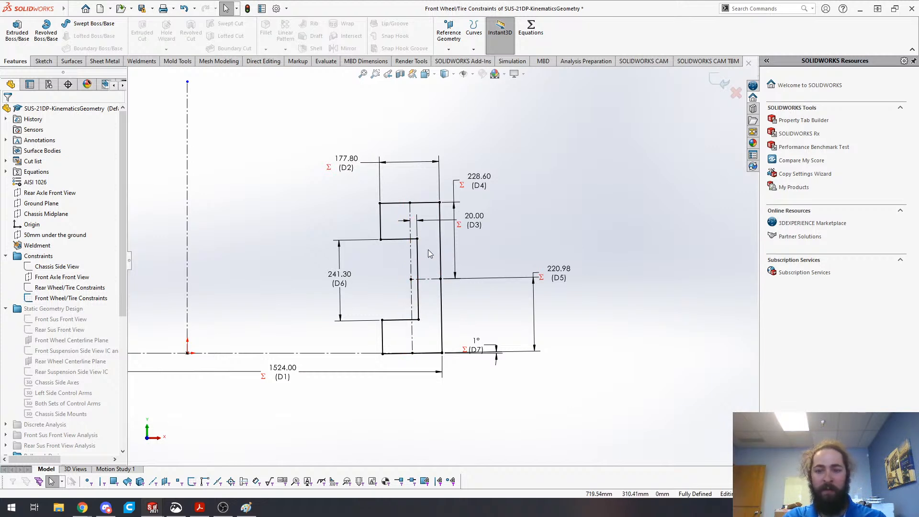
{"action": "mouse_move", "coordinate": [474, 221]}
{"action": "left_mouse_down"}
{"action": "mouse_move", "coordinate": [369, 218]}
{"action": "mouse_move", "coordinate": [525, 224]}
{"action": "left_mouse_up"}
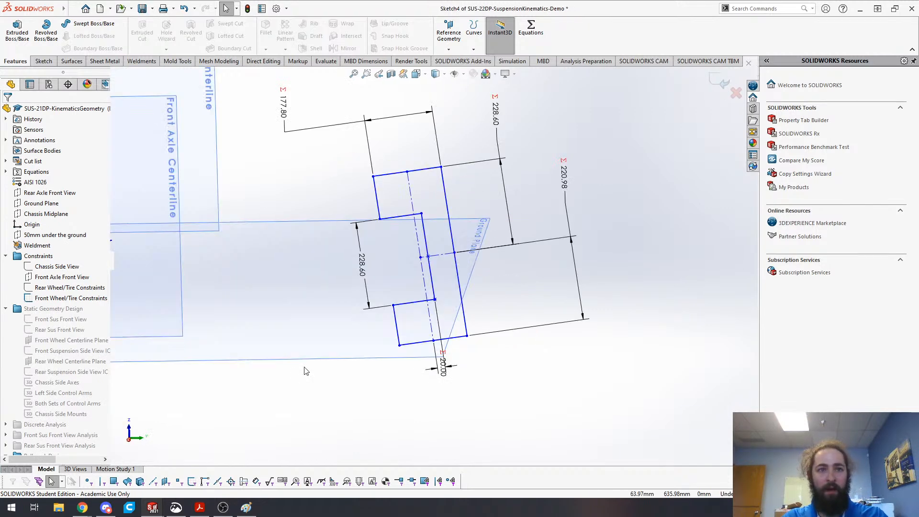
- In the SUS-22DP-SuspensionKinematics-Demo sketch, draw a vertical construction centerline about 885 mm long upward from the origin
{"action": "mouse_move", "coordinate": [360, 336]}
{"action": "middle_mouse_down"}
{"action": "mouse_move", "coordinate": [263, 349]}
{"action": "mouse_move", "coordinate": [273, 376]}
{"action": "mouse_move", "coordinate": [270, 327]}
{"action": "mouse_move", "coordinate": [216, 307]}
{"action": "middle_mouse_up"}
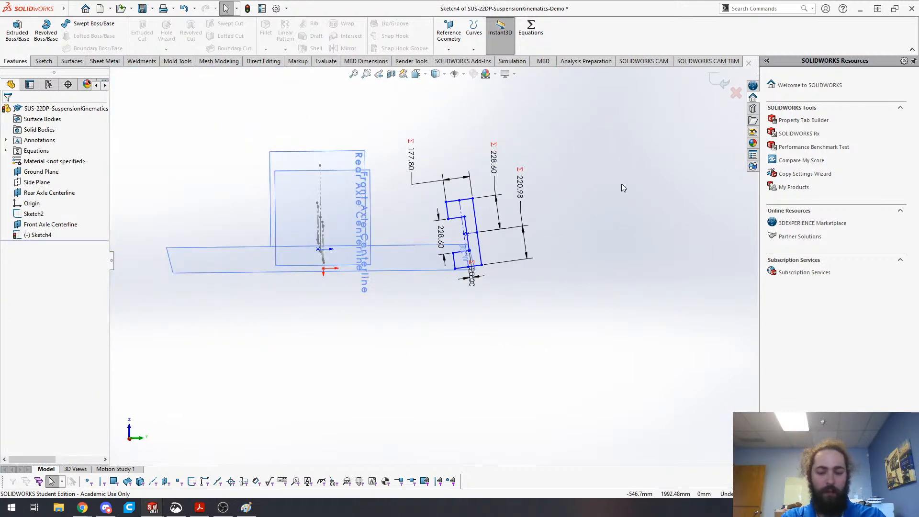
{"action": "key", "text": "ctrl+8"}
{"action": "key", "text": "alt+Left"}
{"action": "key", "text": "alt+Left"}
{"action": "key", "text": "alt+Right"}
{"action": "key", "text": "alt+Right"}
{"action": "key", "text": "alt+Right"}
{"action": "key", "text": "alt+Right"}
{"action": "key", "text": "alt+Right"}
{"action": "key", "text": "alt+Right"}
{"action": "key", "text": "alt+Right"}
{"action": "key", "text": "alt+Right"}
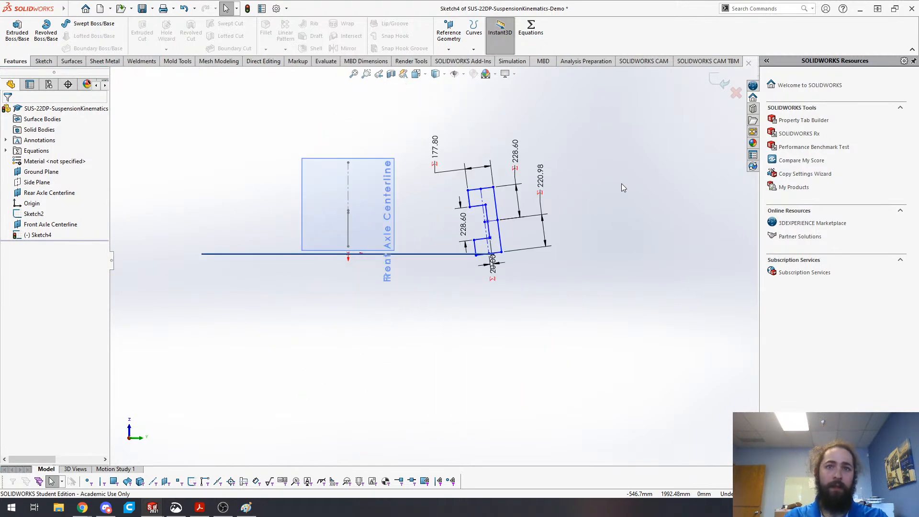
{"action": "scroll", "coordinate": [308, 216], "scroll_direction": "up", "scroll_amount": 3}
{"action": "scroll", "coordinate": [295, 209], "scroll_direction": "down", "scroll_amount": 4}
{"action": "key", "text": "s"}
{"action": "left_click", "coordinate": [410, 160]}
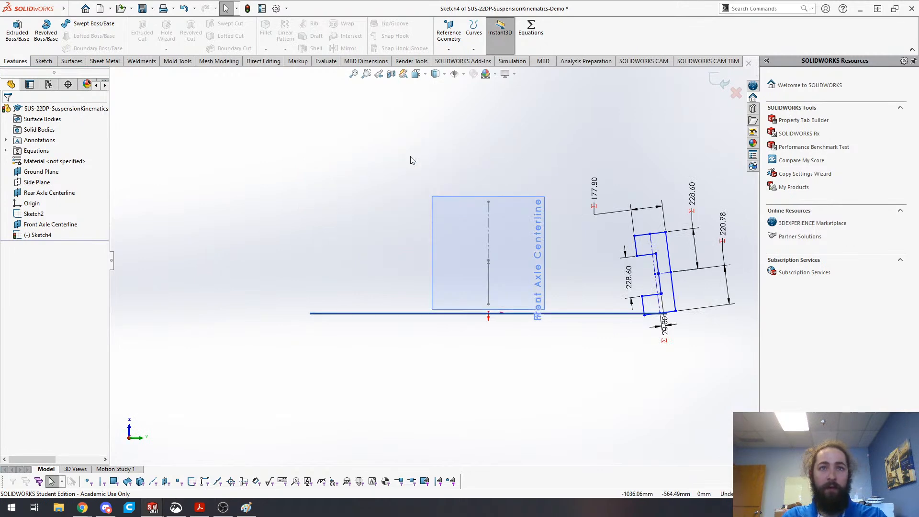
{"action": "left_click", "coordinate": [488, 314]}
{"action": "key", "text": "Escape"}
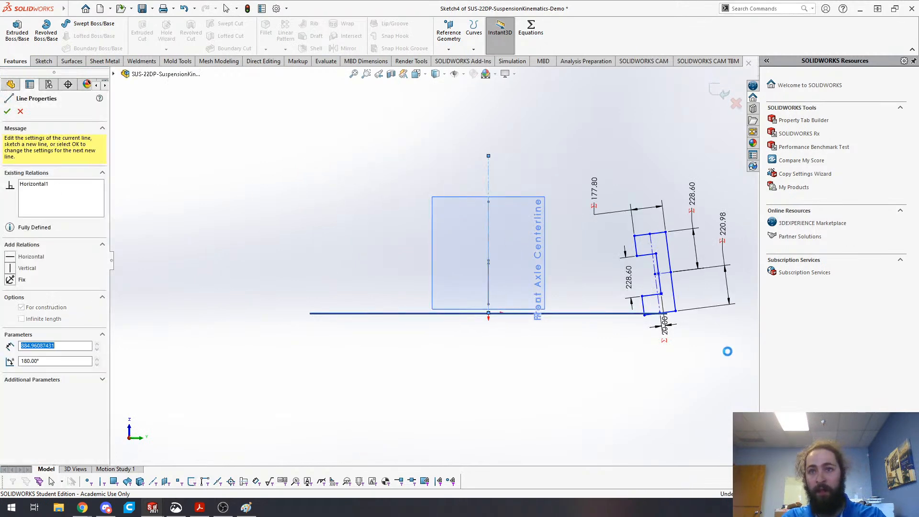
- Add a doubled dimension from the wheel's lower outer corner across the vertical centerline, driven by the global variable track_front_outer
{"action": "scroll", "coordinate": [726, 350], "scroll_direction": "down", "scroll_amount": 2}
{"action": "key", "text": "s"}
{"action": "left_click", "coordinate": [637, 339]}
{"action": "left_click", "coordinate": [642, 341]}
{"action": "left_click", "coordinate": [645, 339]}
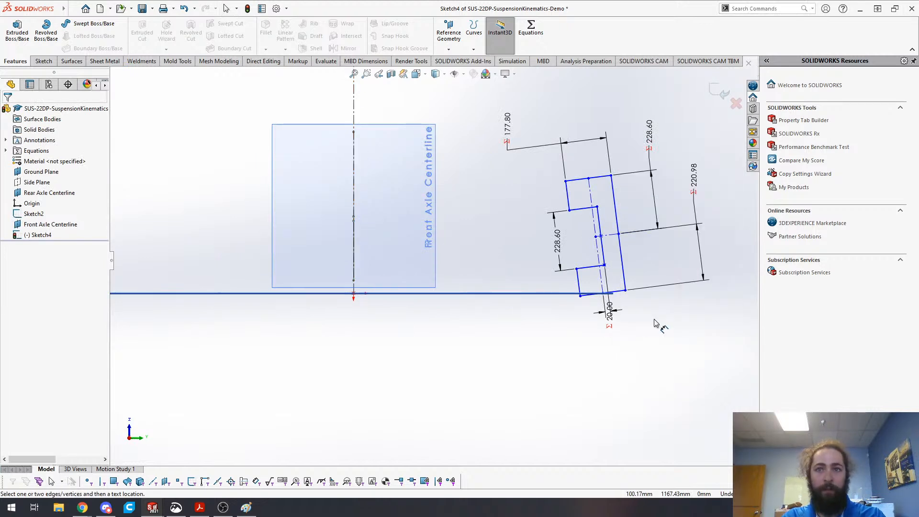
{"action": "left_click", "coordinate": [626, 290]}
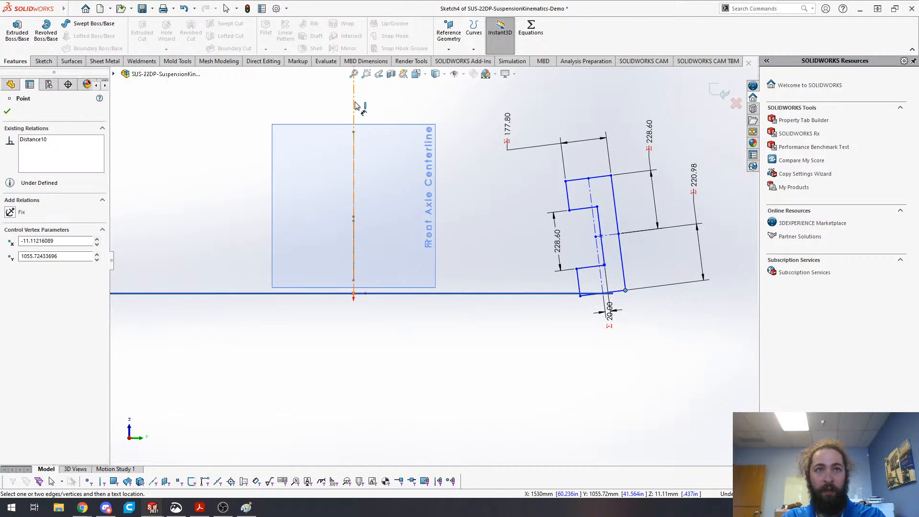
{"action": "left_click", "coordinate": [526, 293]}
{"action": "left_click", "coordinate": [308, 376]}
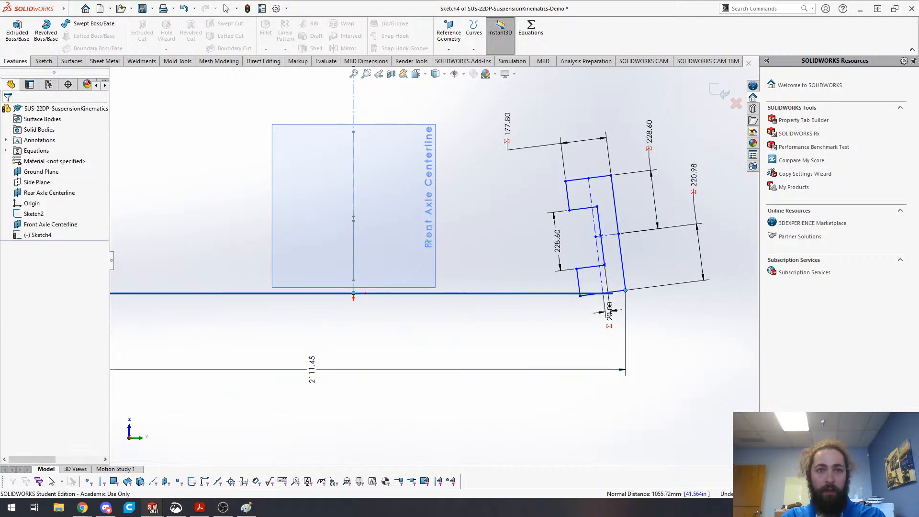
{"action": "type", "text": "="}
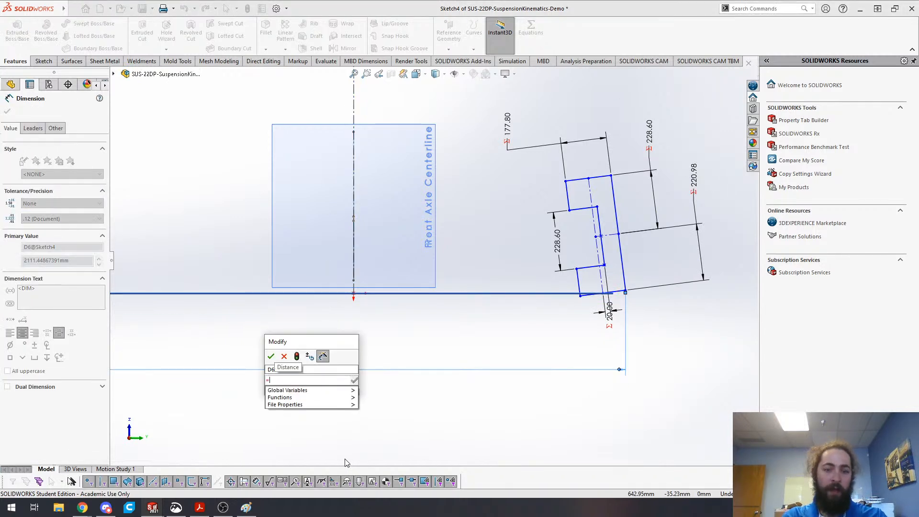
{"action": "type", "text": "trac"}
{"action": "left_click", "coordinate": [325, 391]}
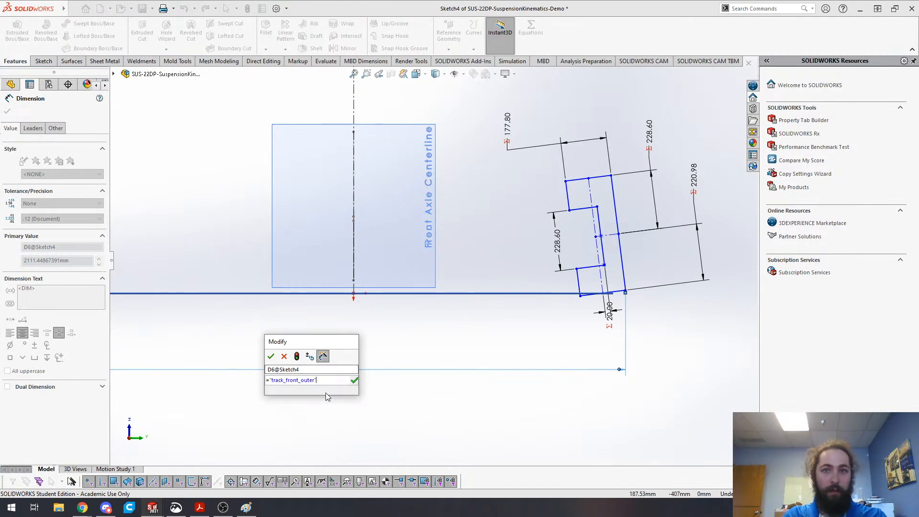
{"action": "left_click", "coordinate": [271, 356]}
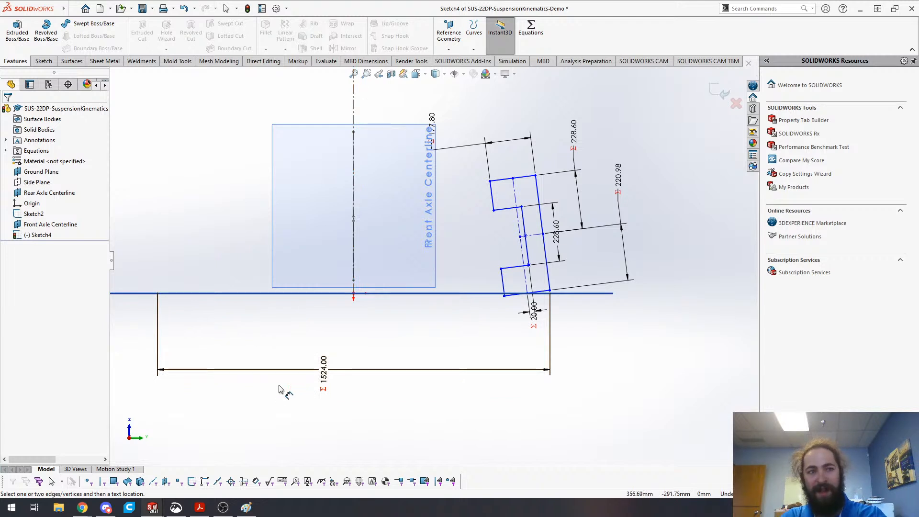
- Dimension the angle between the wheel outline's lower edge and the Ground Plane, starting an equation for its value
{"action": "scroll", "coordinate": [561, 307], "scroll_direction": "up", "scroll_amount": 2}
{"action": "scroll", "coordinate": [402, 229], "scroll_direction": "down", "scroll_amount": 2}
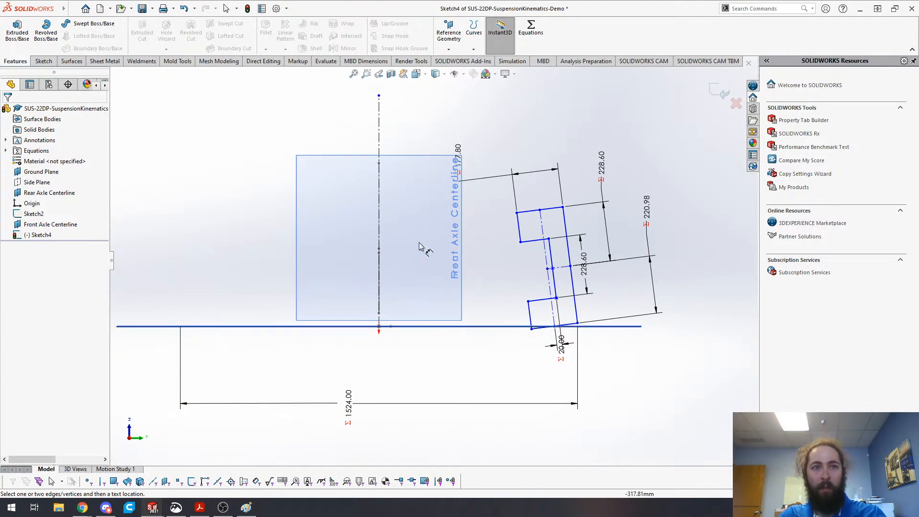
{"action": "scroll", "coordinate": [599, 335], "scroll_direction": "down", "scroll_amount": 5}
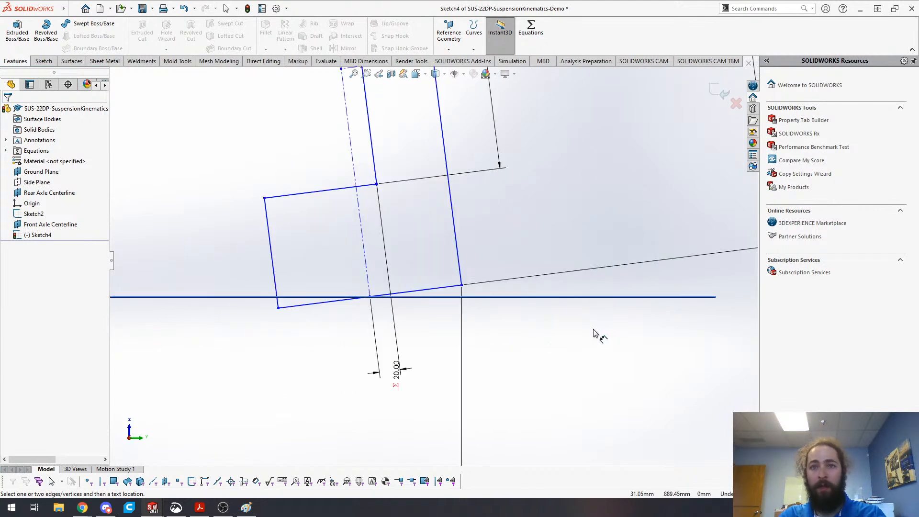
{"action": "scroll", "coordinate": [423, 266], "scroll_direction": "up", "scroll_amount": 3}
{"action": "left_click", "coordinate": [483, 274]}
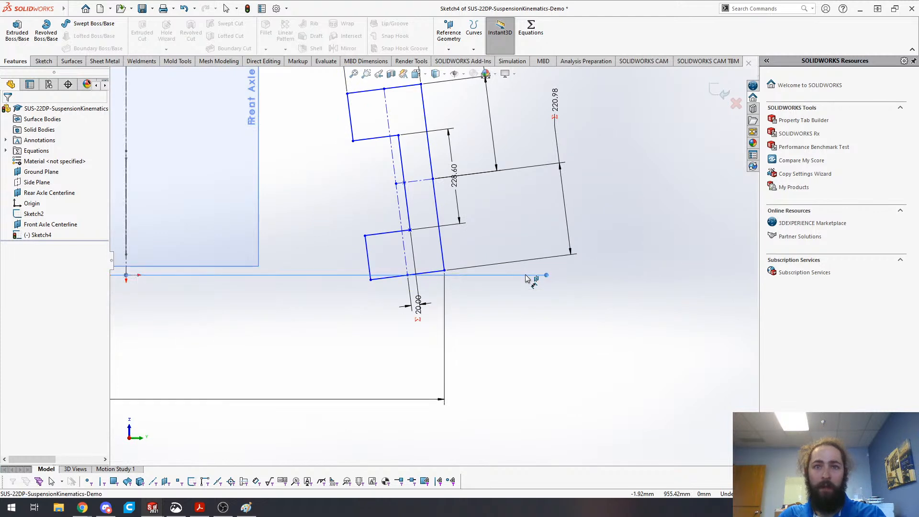
{"action": "left_click", "coordinate": [436, 273]}
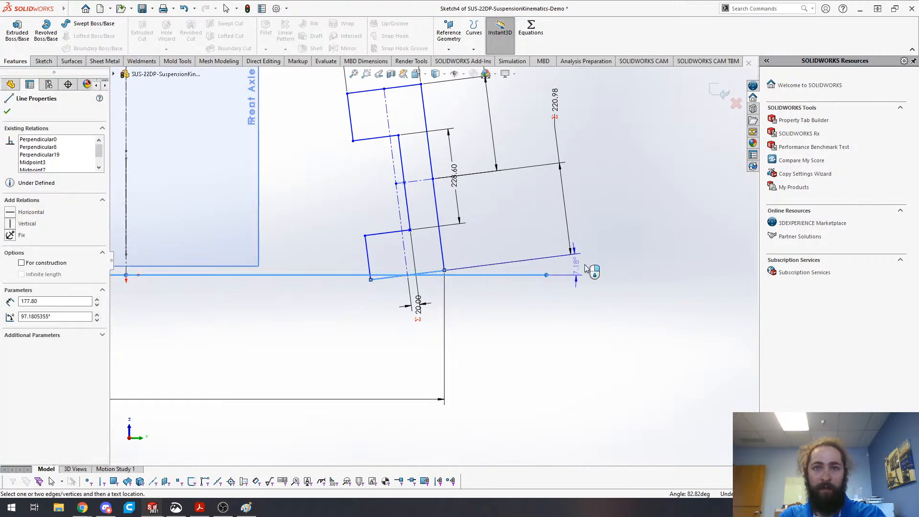
{"action": "left_click", "coordinate": [628, 267]}
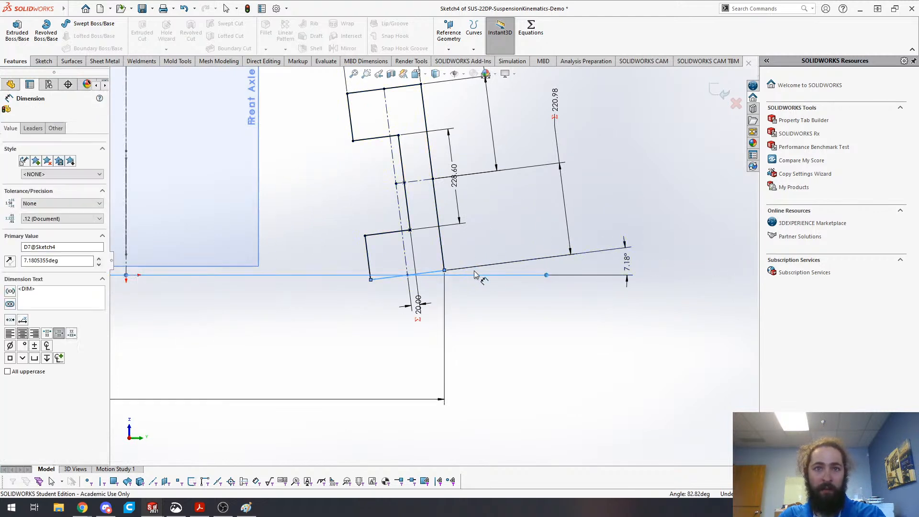
{"action": "type", "text": "="}
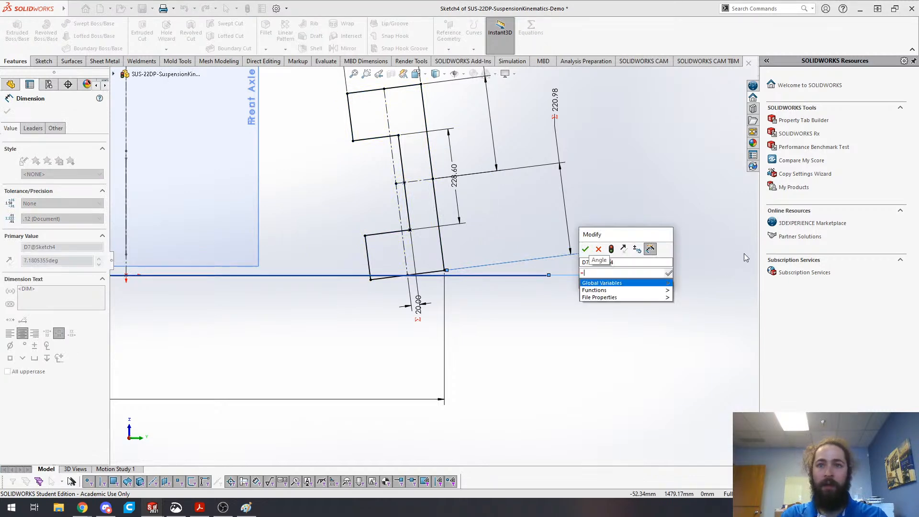
{"action": "type", "text": "ca"}
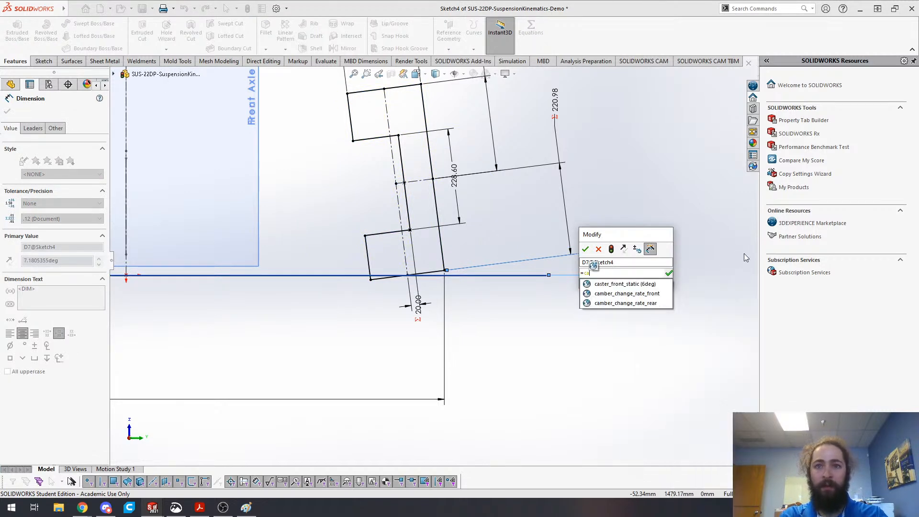
{"action": "key", "text": "BackSpace"}
{"action": "key", "text": "BackSpace"}
{"action": "type", "text": "camber"}
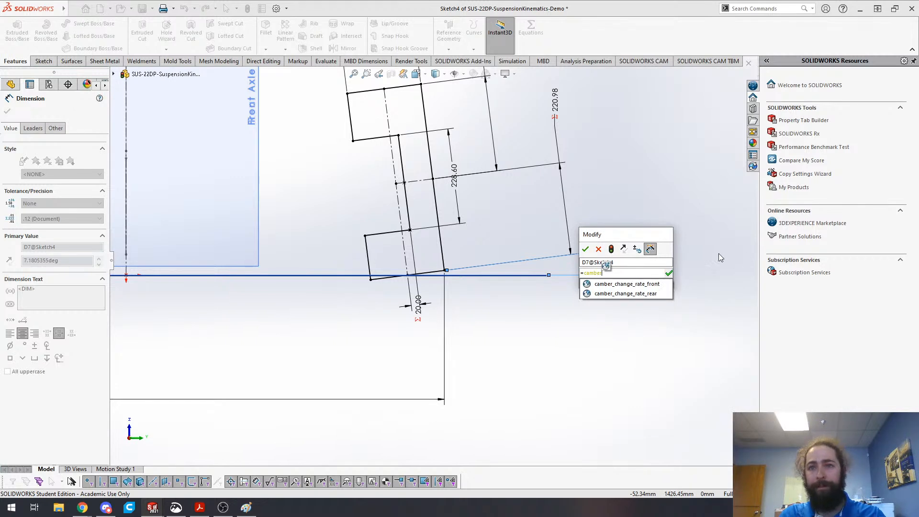
{"action": "key", "text": "BackSpace"}
{"action": "key", "text": "BackSpace"}
{"action": "key", "text": "BackSpace"}
{"action": "key", "text": "BackSpace"}
{"action": "key", "text": "BackSpace"}
{"action": "key", "text": "BackSpace"}
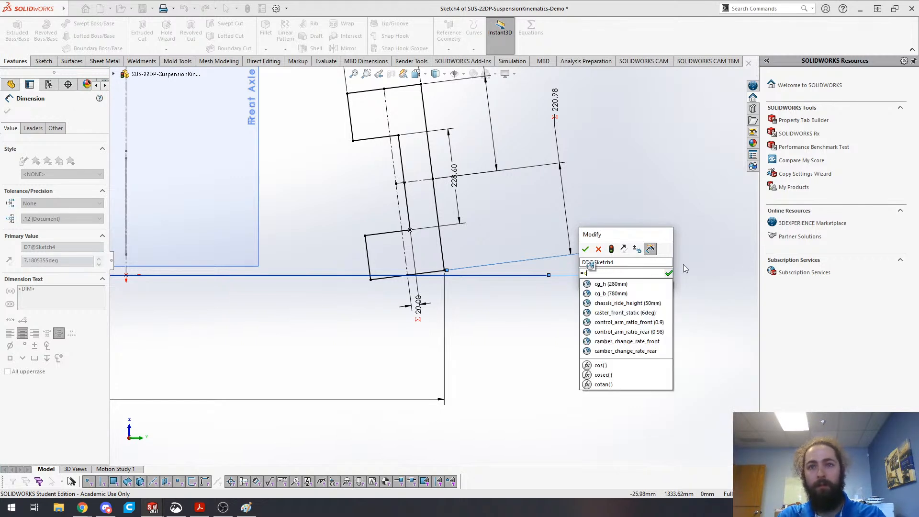
- Drive the wheel's ground angle with the global variable static_camber_front (1deg)
{"action": "type", "text": "static_"}
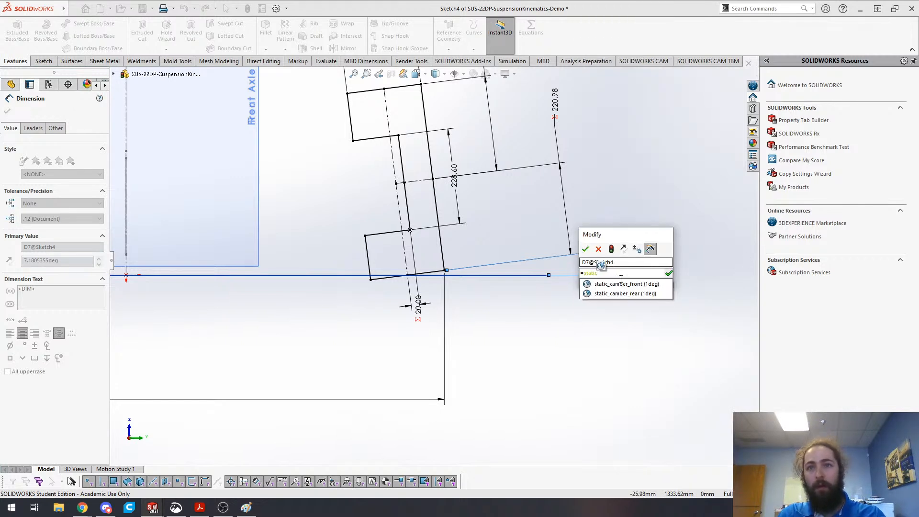
{"action": "left_click", "coordinate": [621, 283]}
{"action": "key", "text": "Return"}
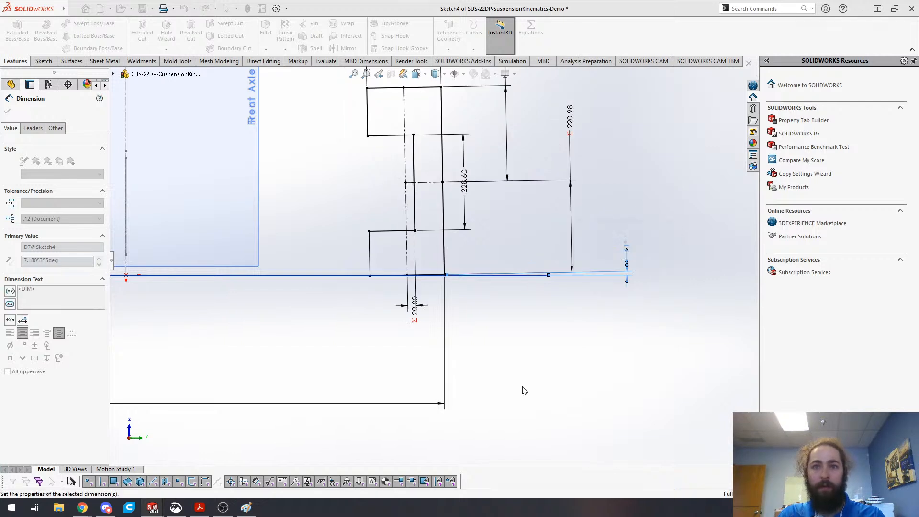
- Check the inner rim height dimension in the Front Wheel/Tire Constraints sketch of the SUS-21DP-KinematicsGeometry part
{"action": "scroll", "coordinate": [366, 289], "scroll_direction": "up", "scroll_amount": 4}
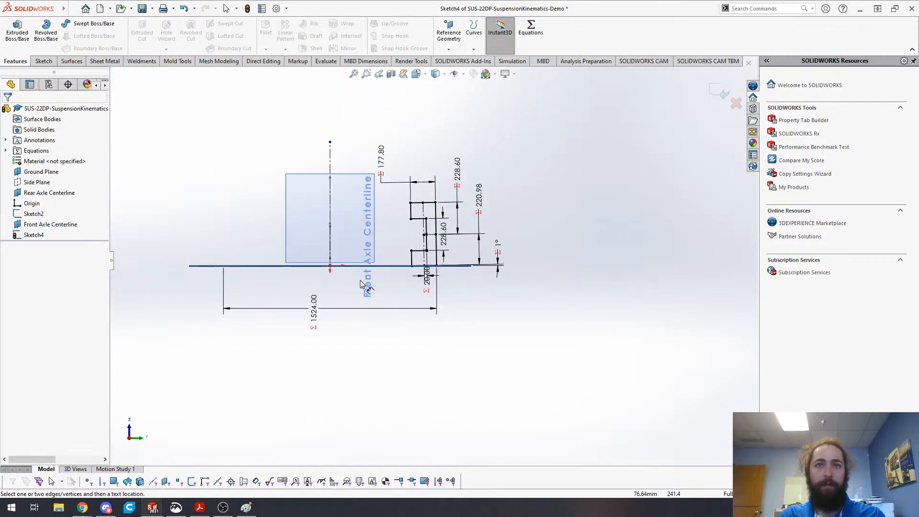
{"action": "scroll", "coordinate": [440, 214], "scroll_direction": "down", "scroll_amount": 3}
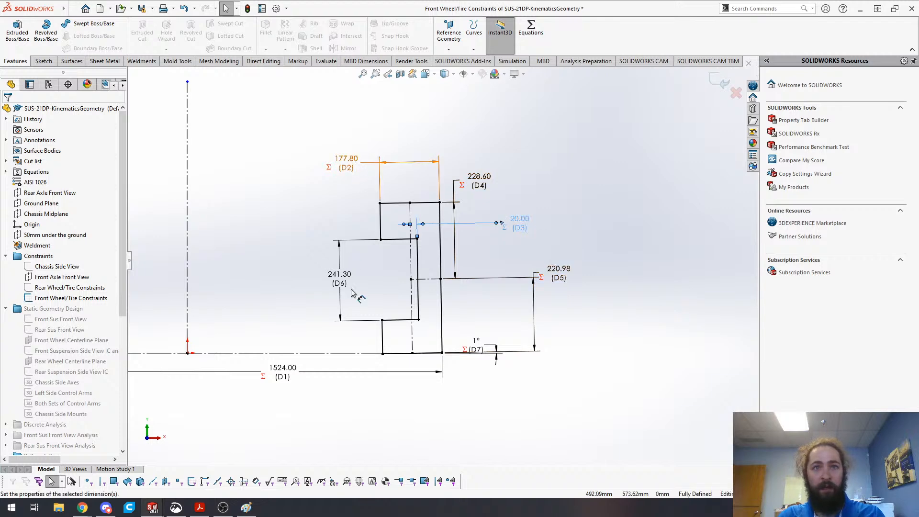
{"action": "left_click", "coordinate": [336, 281]}
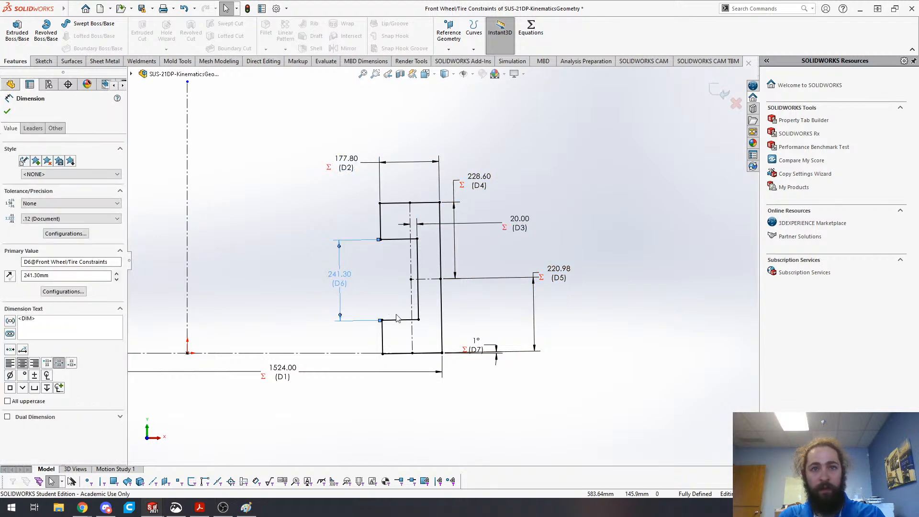
- Check the ground angle and track width dimensions in the Front Wheel/Tire Constraints sketch of the reference part
{"action": "left_click", "coordinate": [477, 349]}
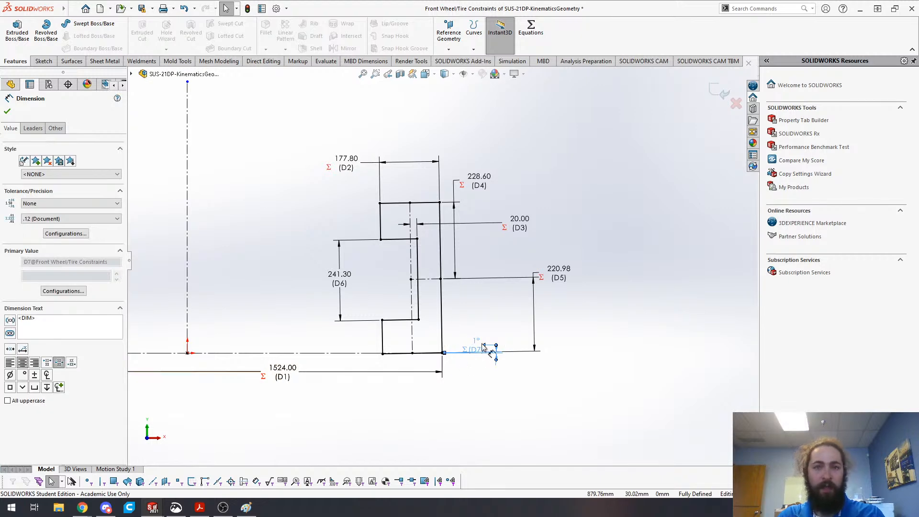
{"action": "left_click", "coordinate": [290, 371]}
{"action": "left_click", "coordinate": [617, 385]}
- Exit the front wheel sketch in the SUS-22DP-SuspensionKinematics-Demo part
{"action": "scroll", "coordinate": [441, 260], "scroll_direction": "up", "scroll_amount": 3}
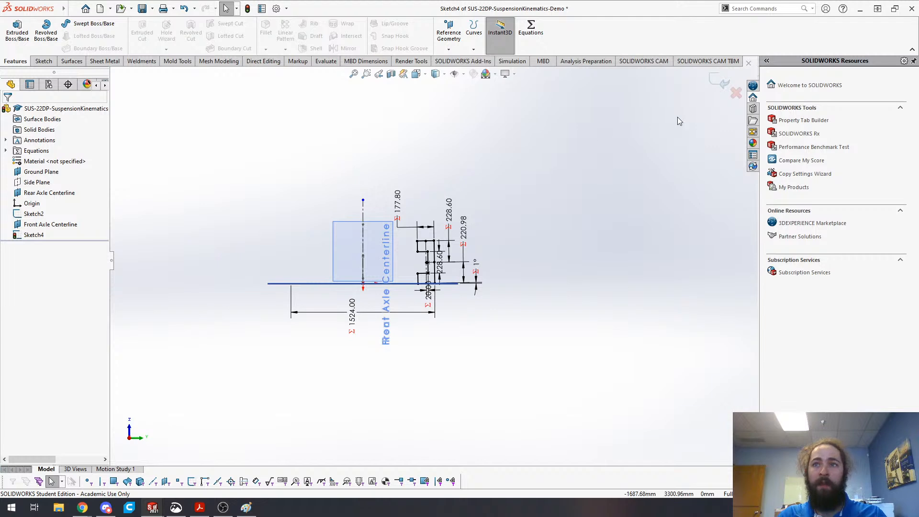
{"action": "left_click", "coordinate": [720, 80]}
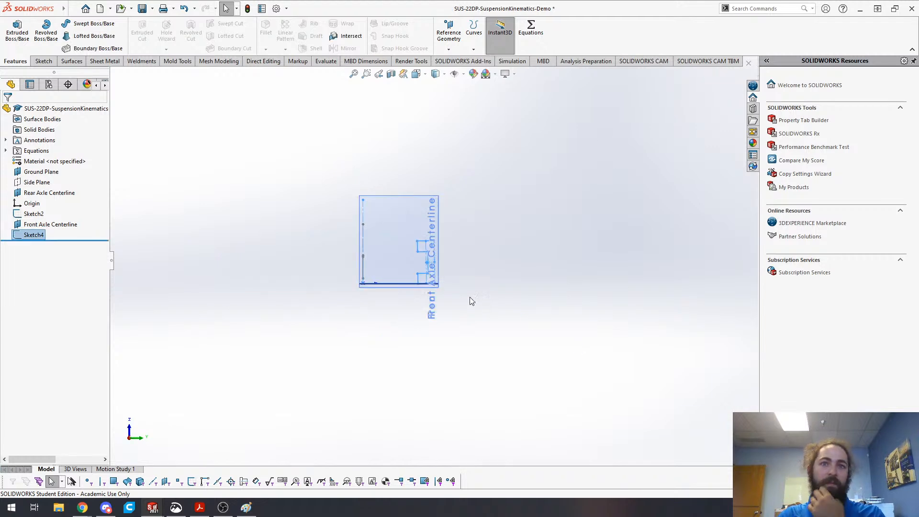
{"action": "middle_click_drag", "start_coordinate": [493, 281], "coordinate": [315, 307]}
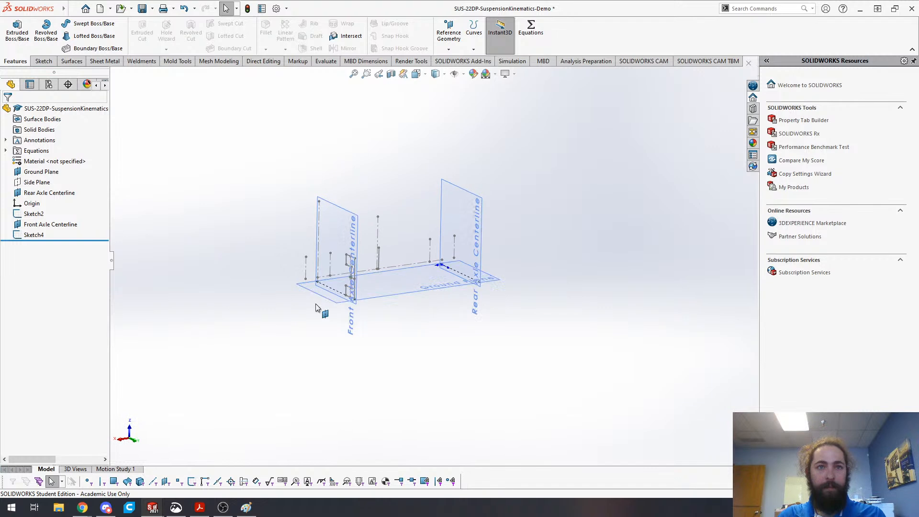
- Rename Sketch2 as Chassis Side View
{"action": "left_click", "coordinate": [32, 216]}
{"action": "left_click", "coordinate": [33, 216]}
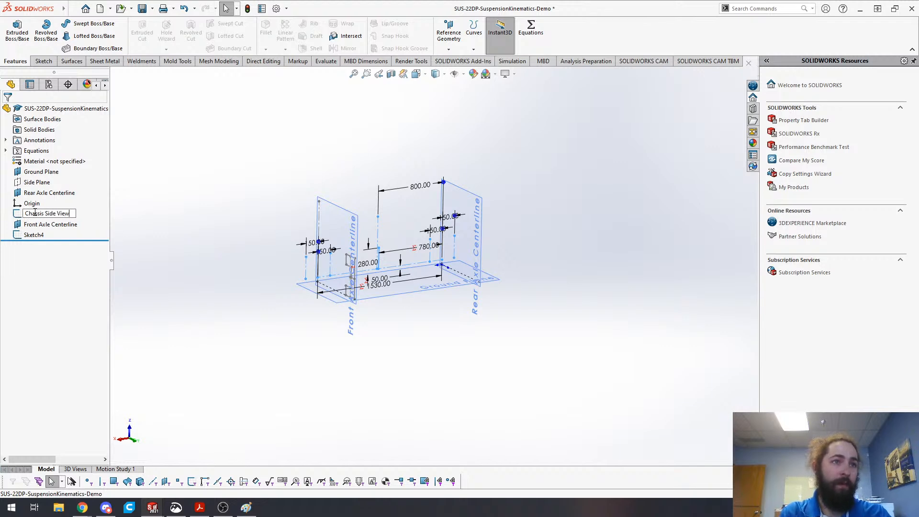
{"action": "key", "text": "Return"}
- Rename Sketch4 as Front Wheel Assy Constraints
{"action": "left_click", "coordinate": [34, 235]}
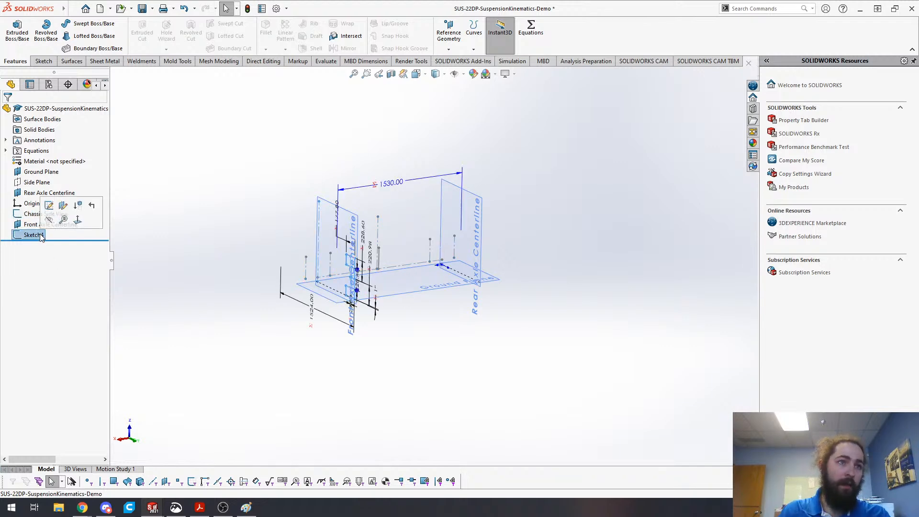
{"action": "left_click", "coordinate": [34, 235]}
{"action": "type", "text": "Front Wheel Assy Constraints"}
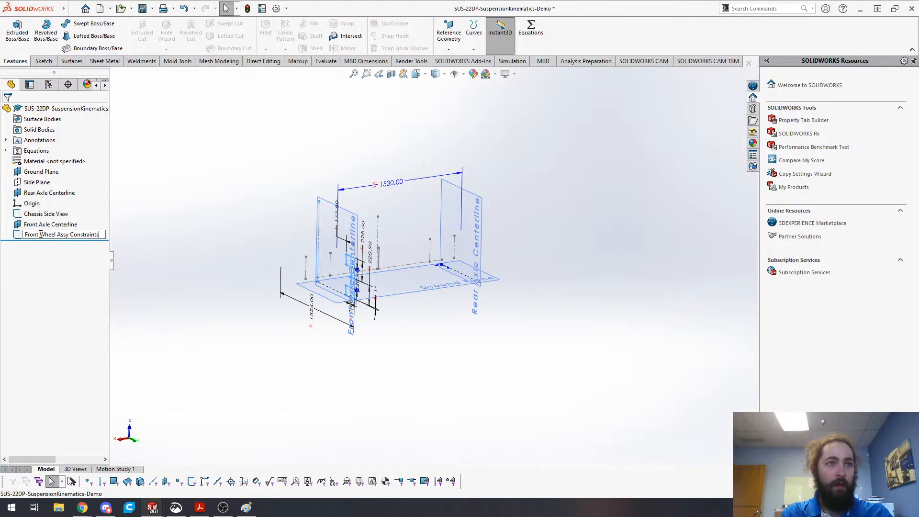
{"action": "key", "text": "Return"}
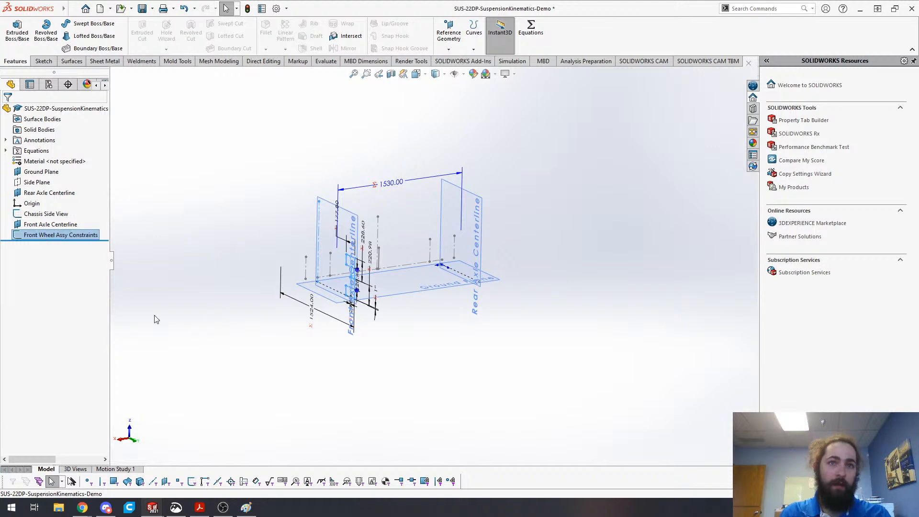
- Hide the Front Wheel Assy Constraints sketch and the Rear Axle Centerline plane
{"action": "left_click", "coordinate": [280, 159]}
{"action": "right_click", "coordinate": [336, 206]}
{"action": "left_click", "coordinate": [10, 249]}
{"action": "right_click", "coordinate": [33, 235]}
{"action": "left_click", "coordinate": [44, 216]}
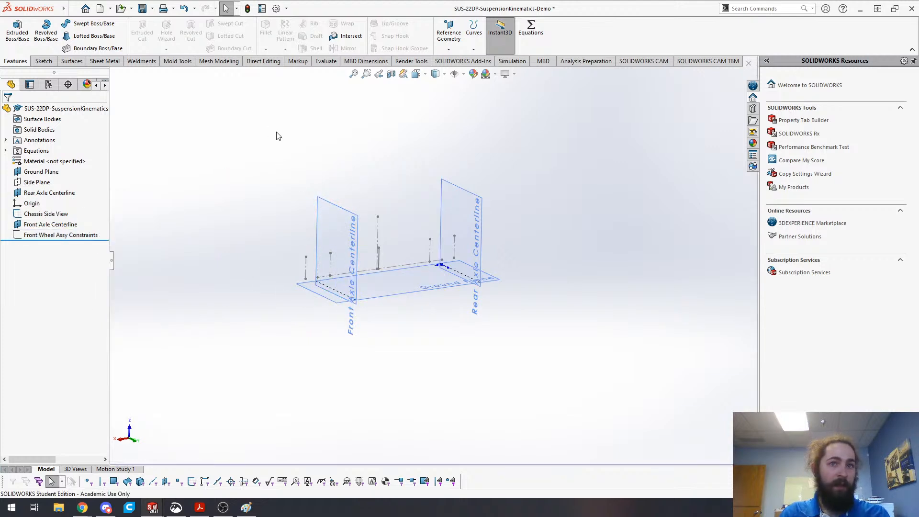
{"action": "right_click", "coordinate": [473, 201]}
{"action": "left_click", "coordinate": [504, 187]}
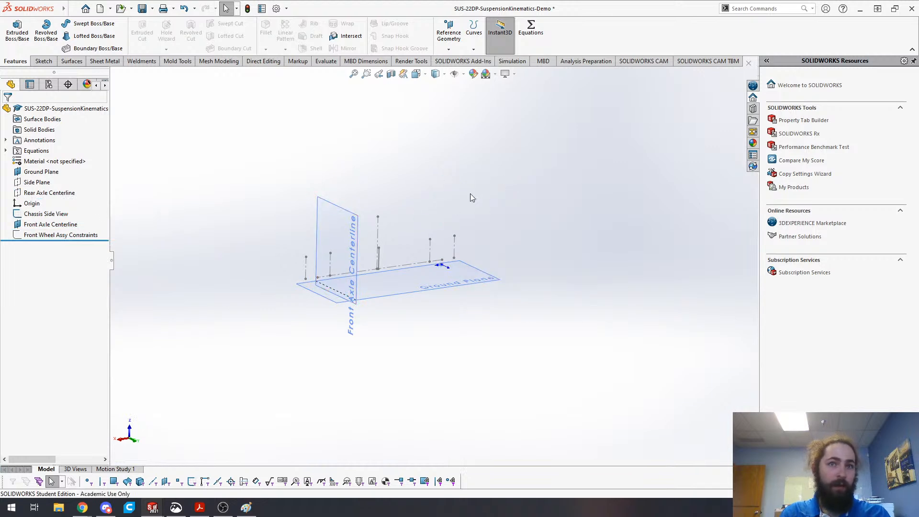
- Start a new sketch on the Rear Axle Centerline plane
{"action": "left_click", "coordinate": [30, 192]}
{"action": "right_click", "coordinate": [324, 175]}
{"action": "left_click", "coordinate": [340, 171]}
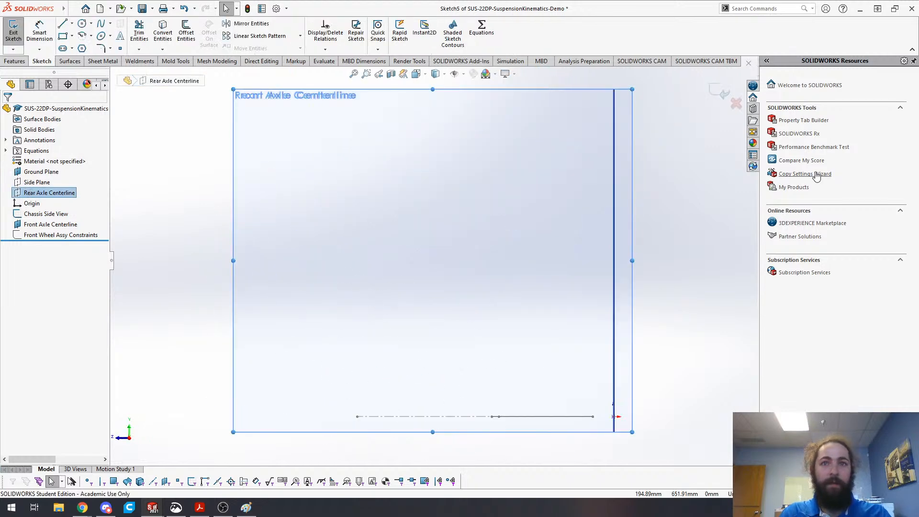
{"action": "key", "text": "alt+Left"}
{"action": "key", "text": "alt+Left"}
{"action": "key", "text": "alt+Right"}
{"action": "key", "text": "alt+Right"}
{"action": "key", "text": "alt+Right"}
{"action": "key", "text": "alt+Right"}
{"action": "key", "text": "alt+Right"}
{"action": "key", "text": "alt+Right"}
{"action": "key", "text": "alt+Right"}
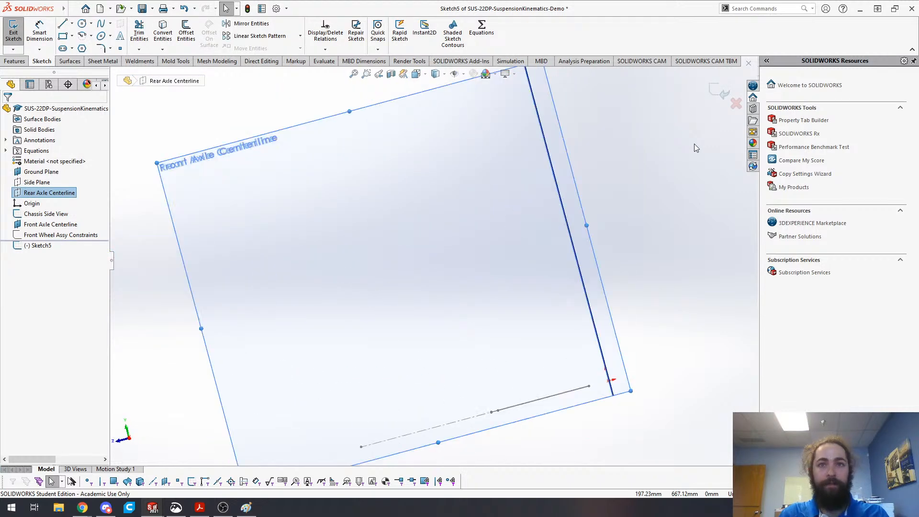
{"action": "key", "text": "alt+Right"}
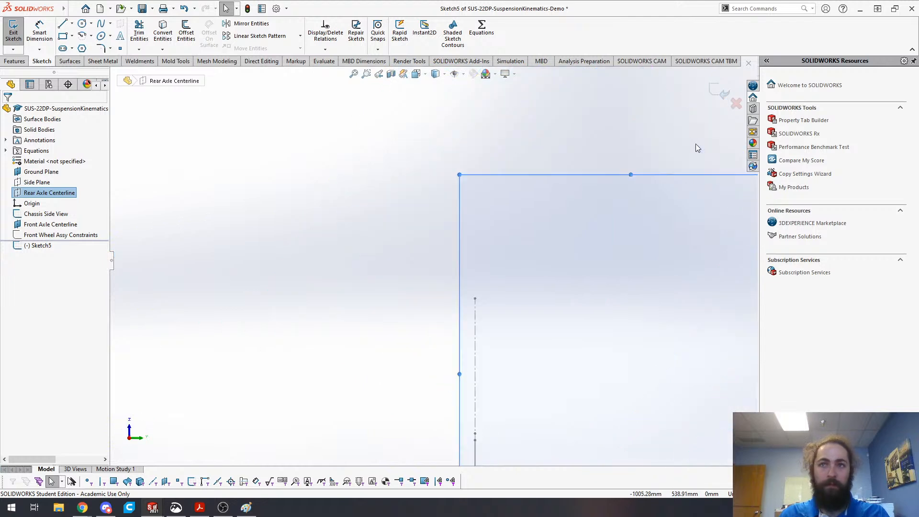
{"action": "scroll", "coordinate": [656, 300], "scroll_direction": "up", "scroll_amount": 8}
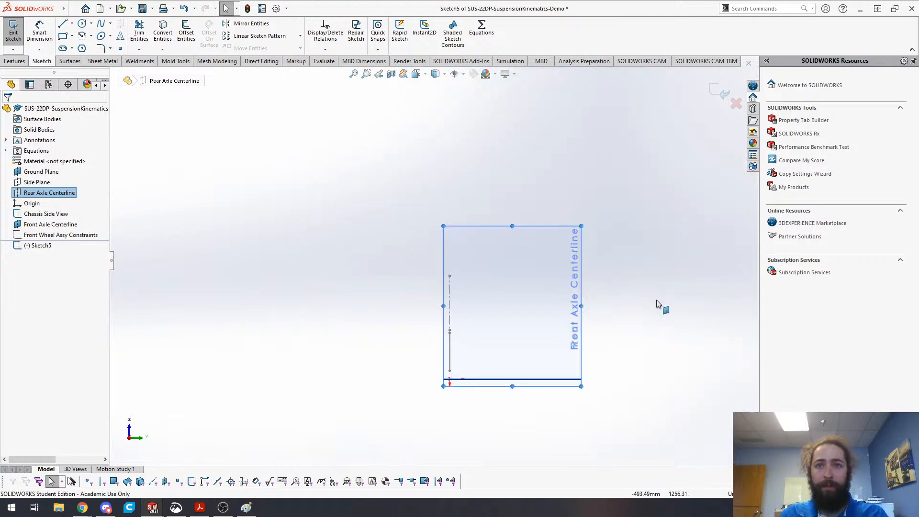
{"action": "scroll", "coordinate": [527, 318], "scroll_direction": "down", "scroll_amount": 4}
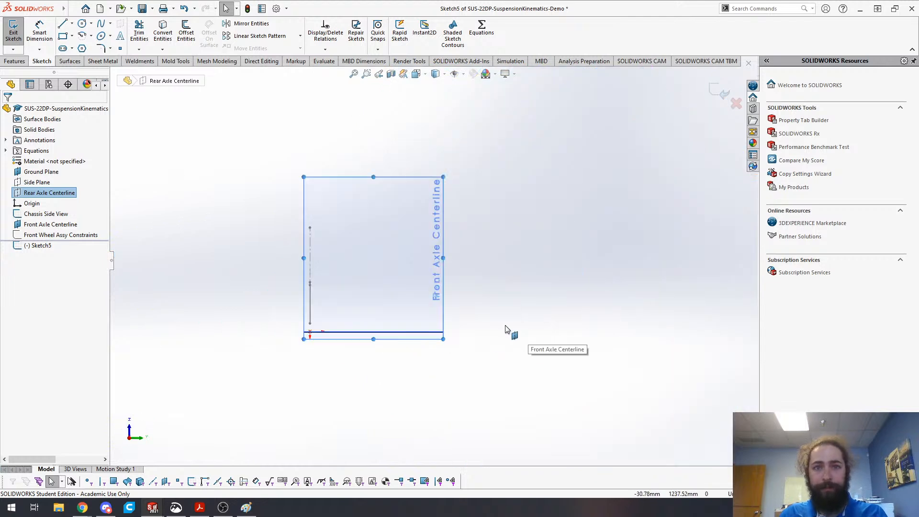
- Sketch a closed, tilted eight-line C-shaped wheel outline beside the axle plane, about 350 mm wide and 885 mm tall
{"action": "left_click", "coordinate": [62, 23]}
{"action": "left_click", "coordinate": [482, 218]}
{"action": "left_click", "coordinate": [474, 195]}
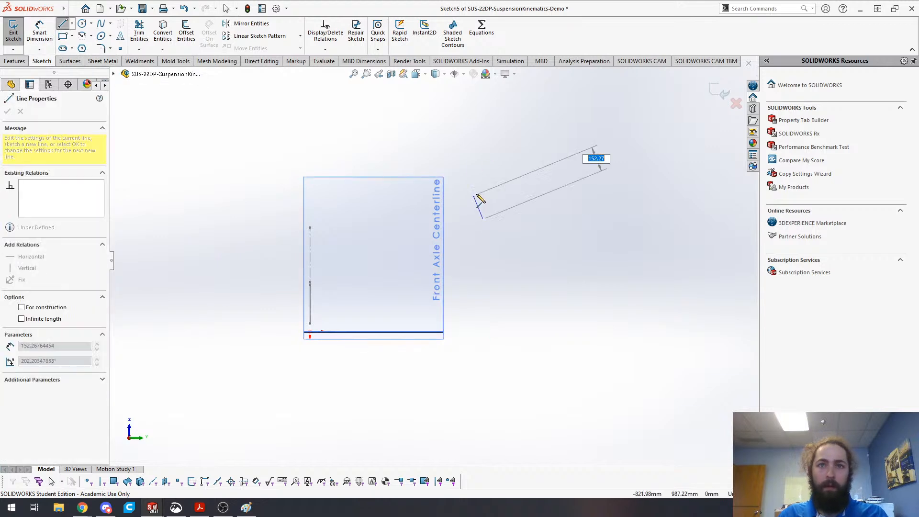
{"action": "left_click", "coordinate": [528, 174]}
{"action": "left_click", "coordinate": [581, 312]}
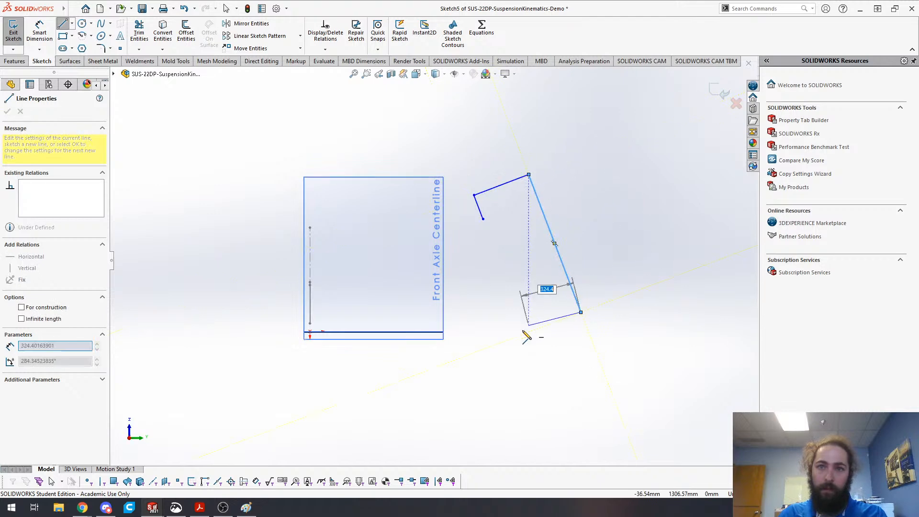
{"action": "left_click", "coordinate": [526, 332]}
{"action": "left_click", "coordinate": [517, 312]}
{"action": "left_click", "coordinate": [555, 298]}
{"action": "left_click", "coordinate": [520, 207]}
{"action": "left_click", "coordinate": [483, 219]}
{"action": "key", "text": "Escape"}
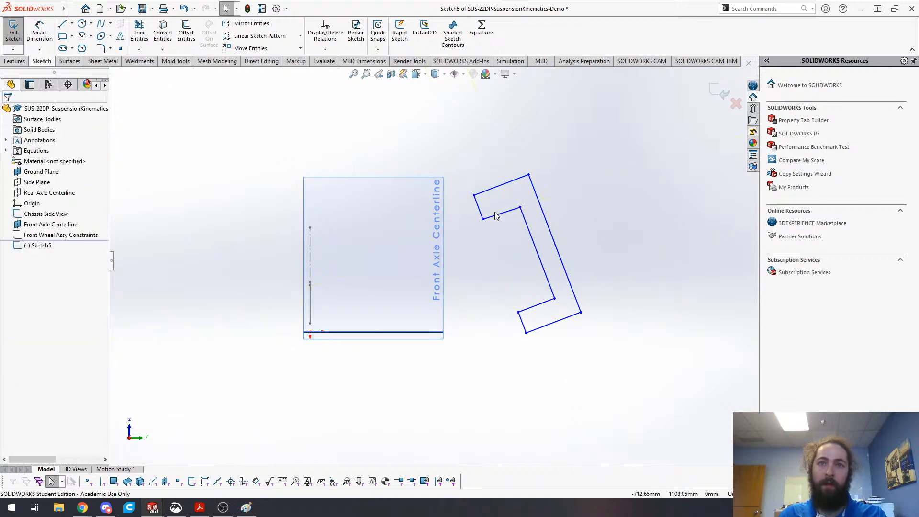
- Make the wheel outline's upper inboard short edge perpendicular to the adjoining edge of the upper rim recess
{"action": "left_click", "coordinate": [489, 219]}
{"action": "left_click", "coordinate": [478, 206], "text": "ctrl"}
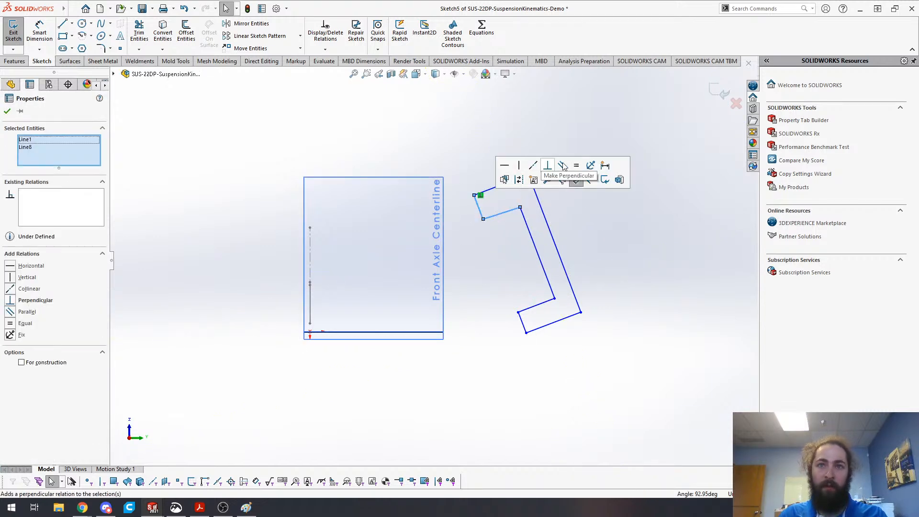
{"action": "left_click", "coordinate": [549, 168]}
{"action": "left_click", "coordinate": [593, 241]}
- Add a centerline between the midpoints of the wheel outline's upper and lower outer edges
{"action": "key", "text": "s"}
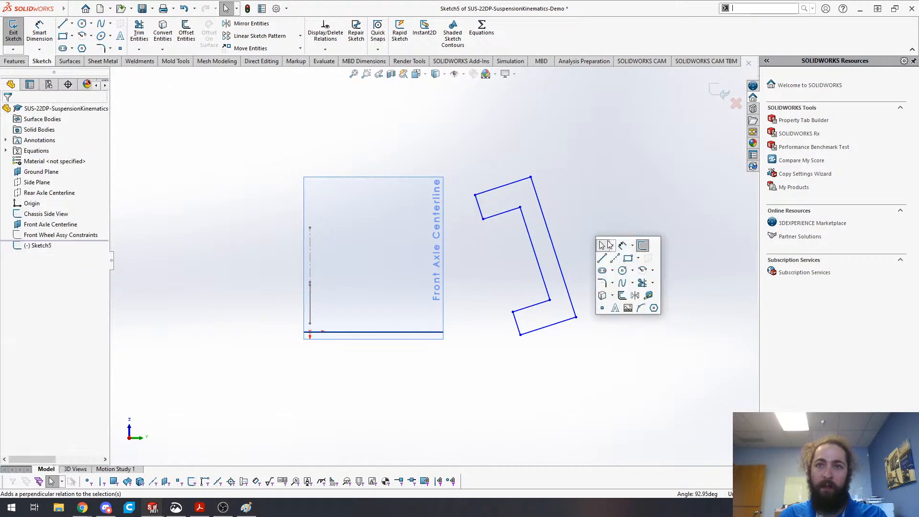
{"action": "left_click", "coordinate": [615, 259]}
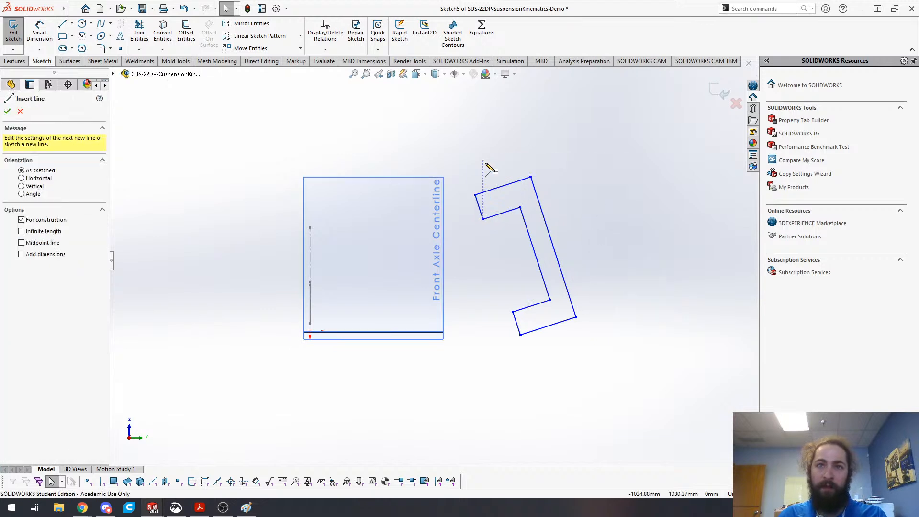
{"action": "left_click", "coordinate": [502, 185]}
{"action": "left_click", "coordinate": [548, 326]}
{"action": "key", "text": "Escape"}
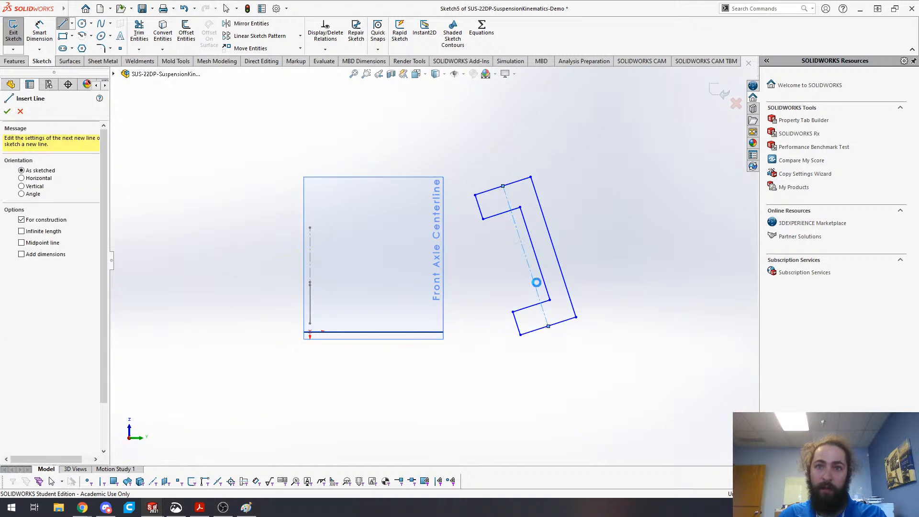
{"action": "key", "text": "Escape"}
- Make the wheel outline's upper and lower outer edges equal in length
{"action": "left_click", "coordinate": [536, 329]}
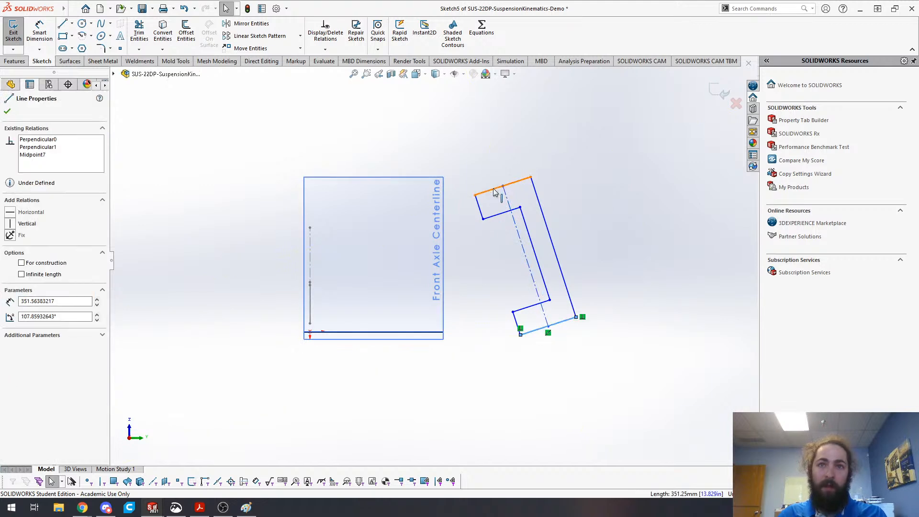
{"action": "left_click", "coordinate": [494, 190], "text": "ctrl"}
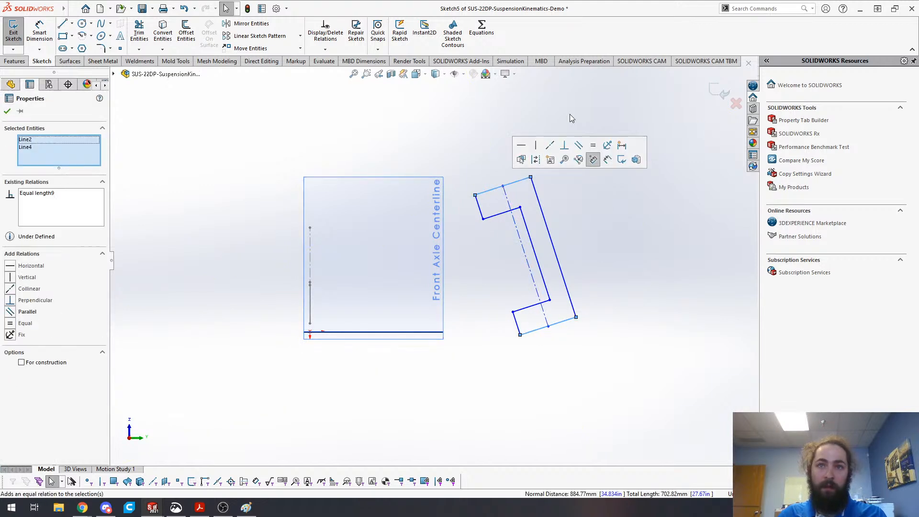
{"action": "key", "text": "Escape"}
{"action": "key", "text": "s"}
{"action": "left_click", "coordinate": [631, 236]}
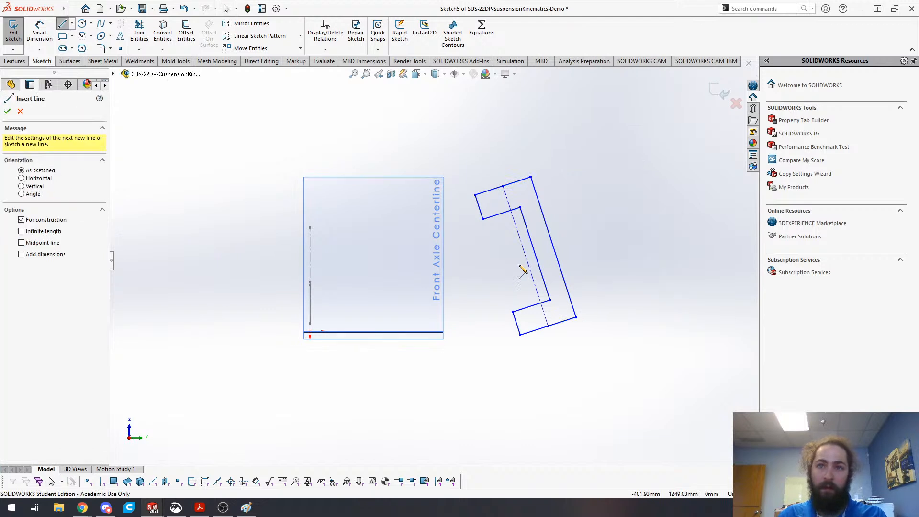
{"action": "key", "text": "s"}
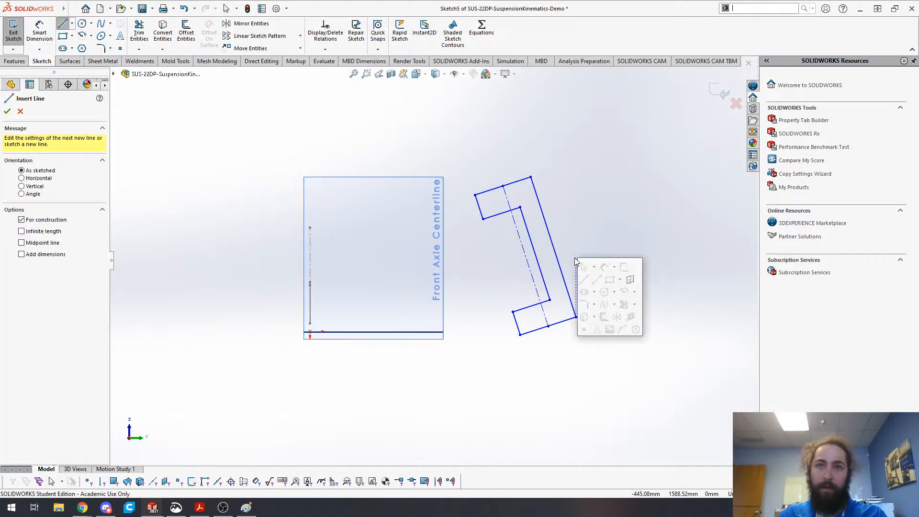
{"action": "key", "text": "Escape"}
- Split the wheel outline's long outboard edge near its middle with Split Entities and move the split point slightly upward
{"action": "key", "text": "s"}
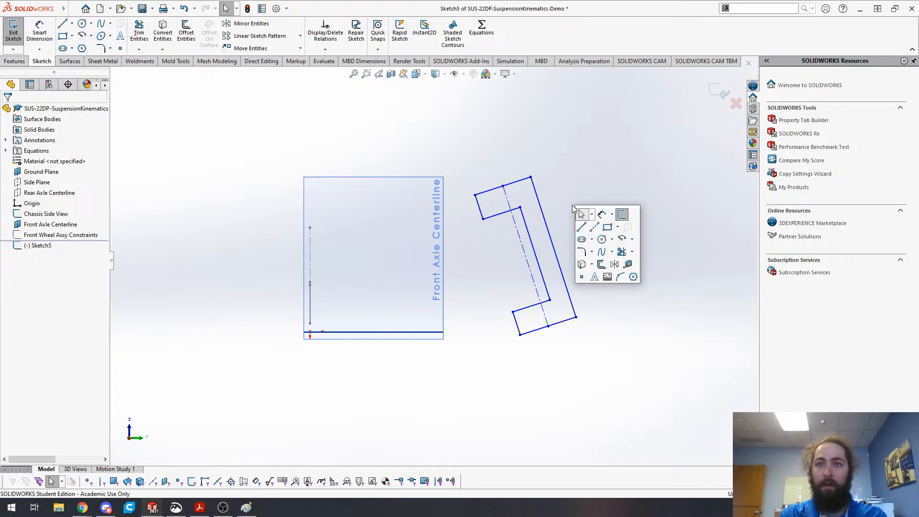
{"action": "left_click", "coordinate": [621, 277]}
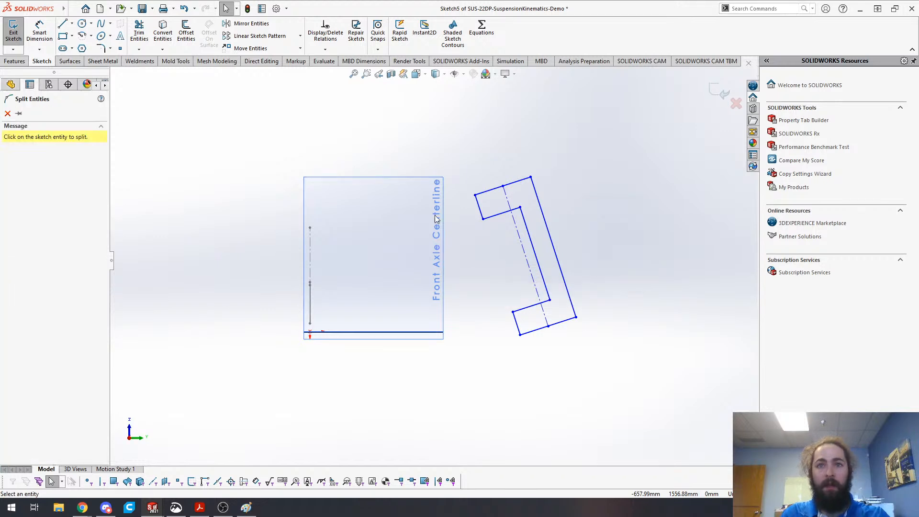
{"action": "left_click", "coordinate": [558, 261]}
{"action": "key", "text": "Escape"}
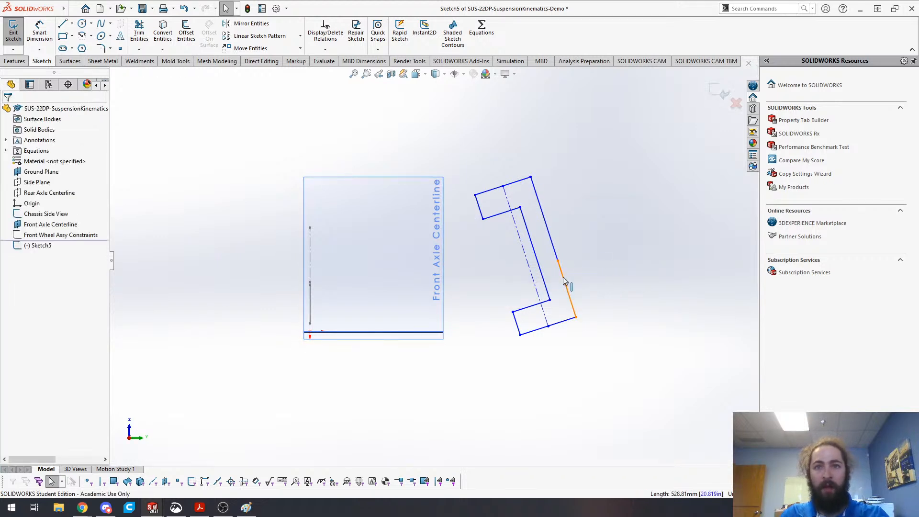
{"action": "left_click", "coordinate": [565, 282]}
{"action": "left_click", "coordinate": [551, 240]}
{"action": "left_click", "coordinate": [627, 210]}
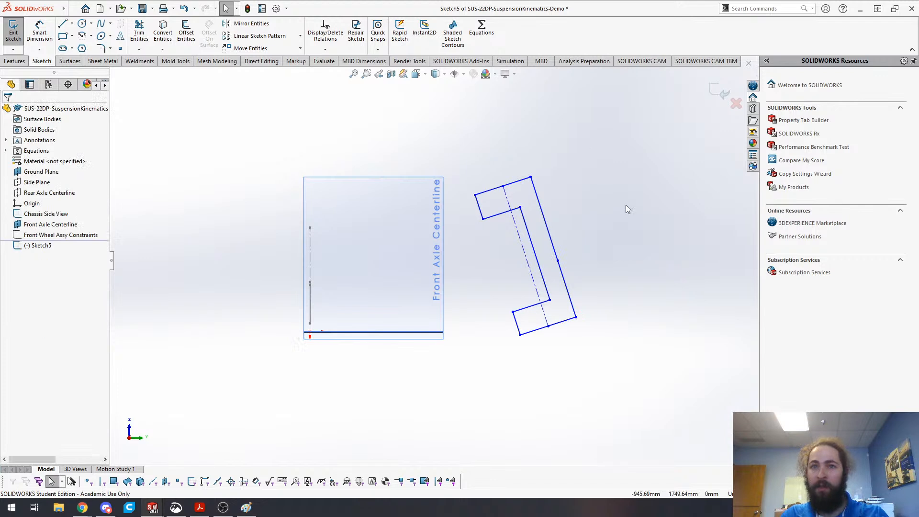
{"action": "left_click_drag", "start_coordinate": [558, 261], "coordinate": [549, 246]}
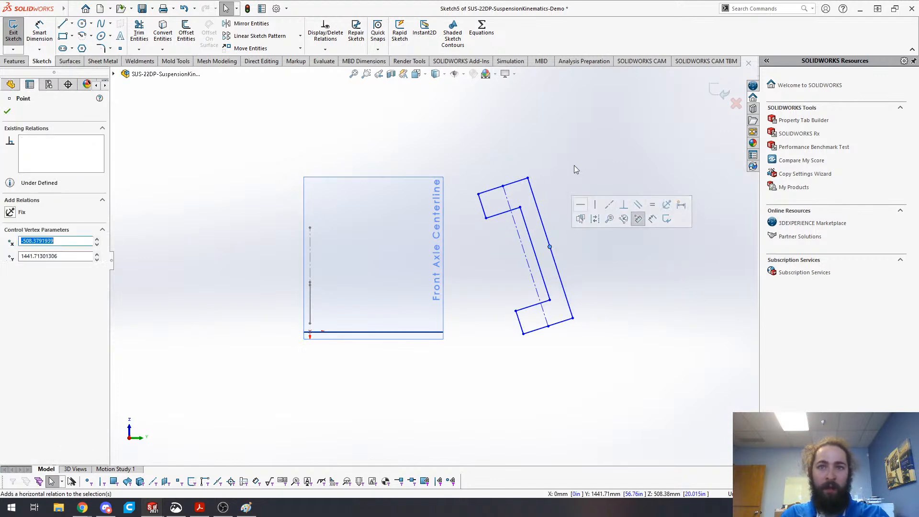
{"action": "left_click", "coordinate": [555, 241]}
- Draw a construction line from the split point on the outboard edge to the wheel's midpoint centerline
{"action": "key", "text": "s"}
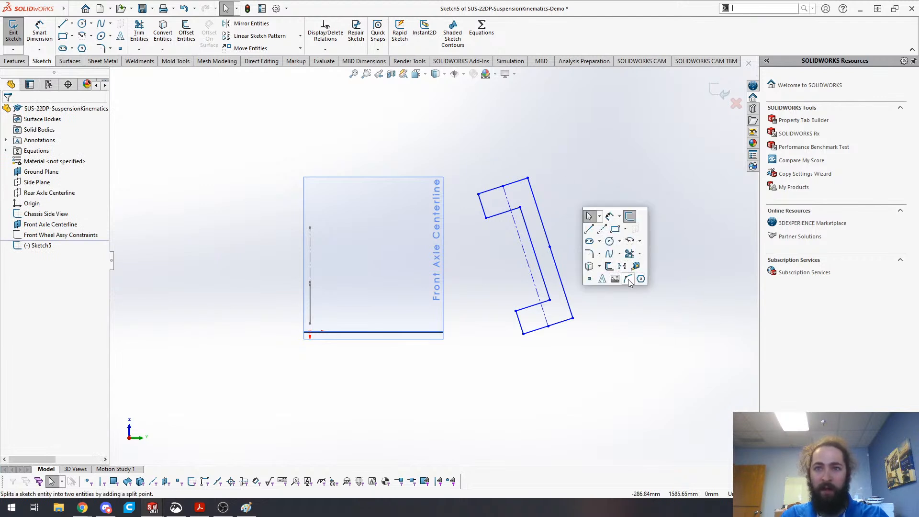
{"action": "key", "text": "s"}
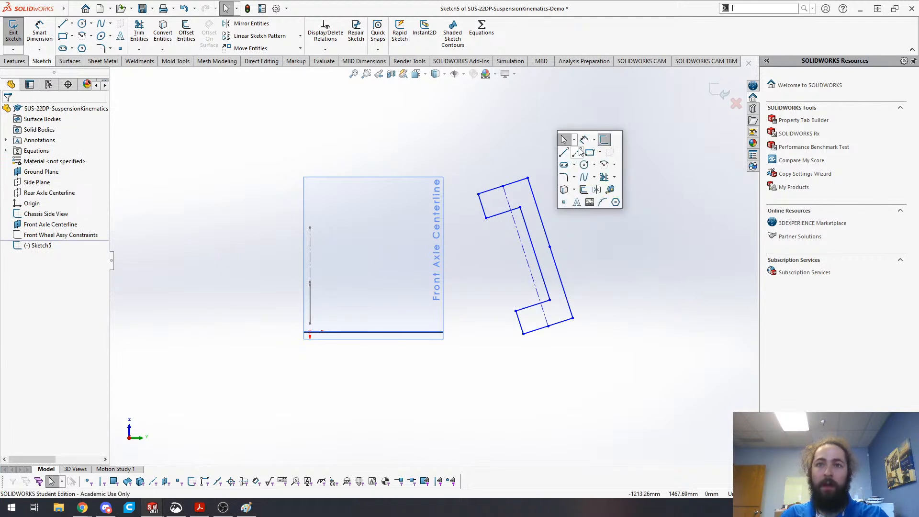
{"action": "left_click", "coordinate": [579, 154]}
{"action": "left_click", "coordinate": [549, 246]}
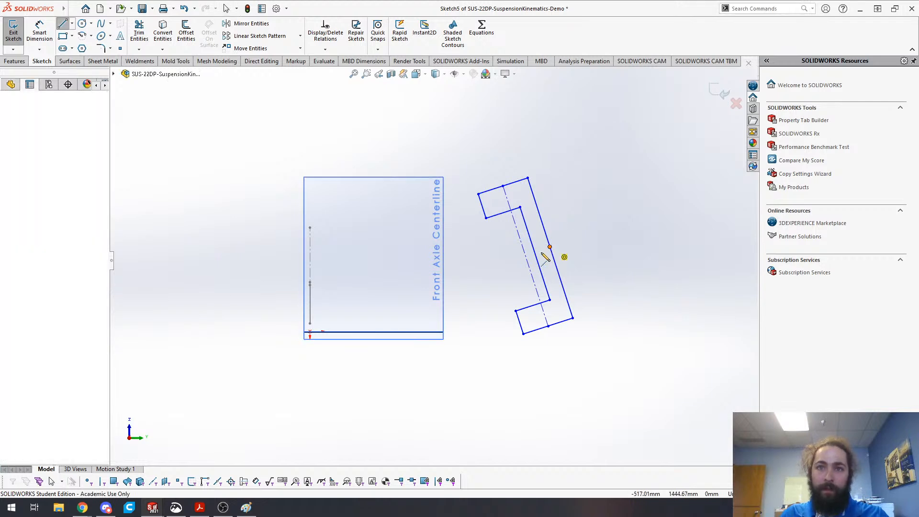
{"action": "left_click", "coordinate": [522, 247]}
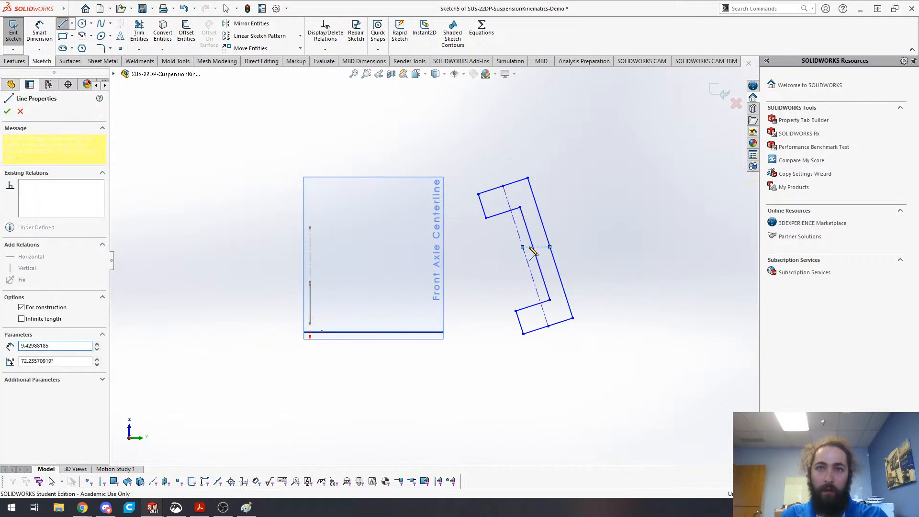
- Make the construction line perpendicular to the upper segment of the wheel outline's split outboard edge
{"action": "key", "text": "Escape"}
{"action": "left_click", "coordinate": [533, 194], "text": "ctrl"}
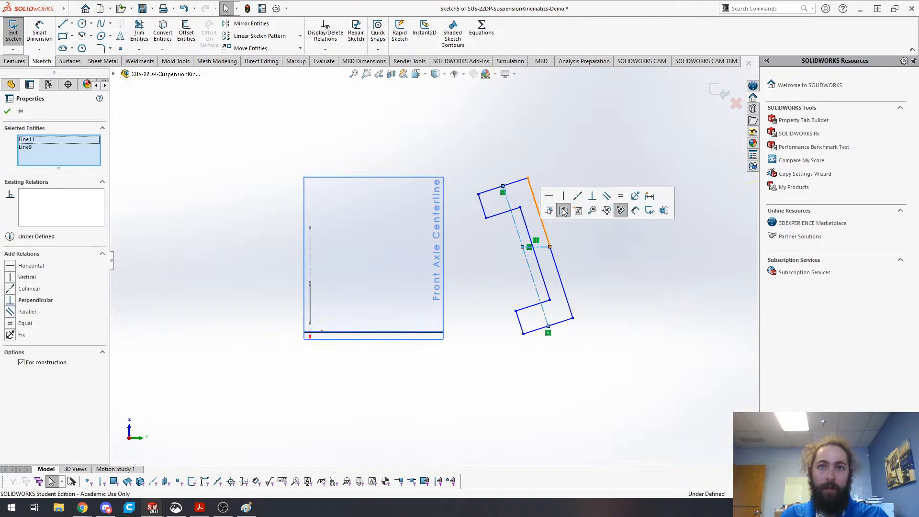
{"action": "left_click", "coordinate": [592, 196]}
{"action": "left_click", "coordinate": [584, 155]}
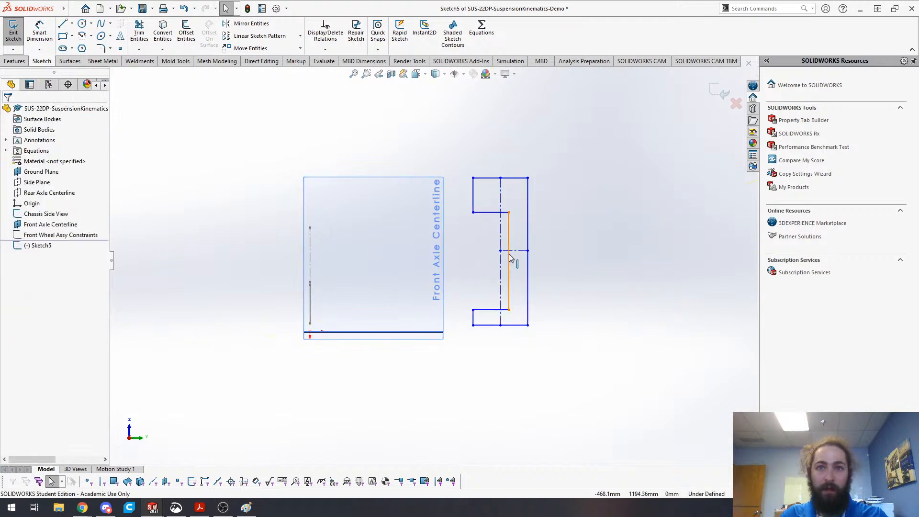
- Make the midpoint of the wheel outline's long inner edge coincident with the construction line
{"action": "left_click", "coordinate": [510, 258]}
{"action": "right_click", "coordinate": [509, 262]}
{"action": "key", "text": "Escape"}
{"action": "key", "text": "Escape"}
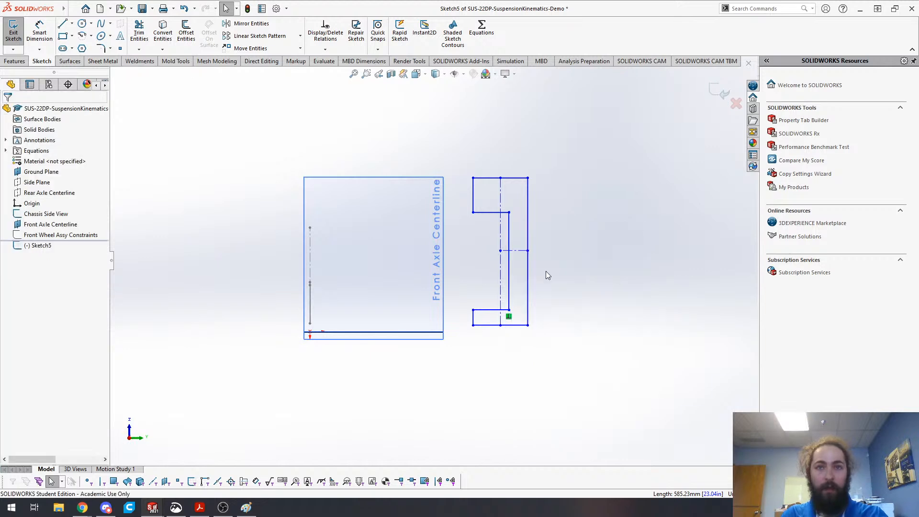
{"action": "right_click", "coordinate": [509, 294]}
{"action": "key", "text": "Escape"}
{"action": "left_click", "coordinate": [518, 253], "text": "ctrl"}
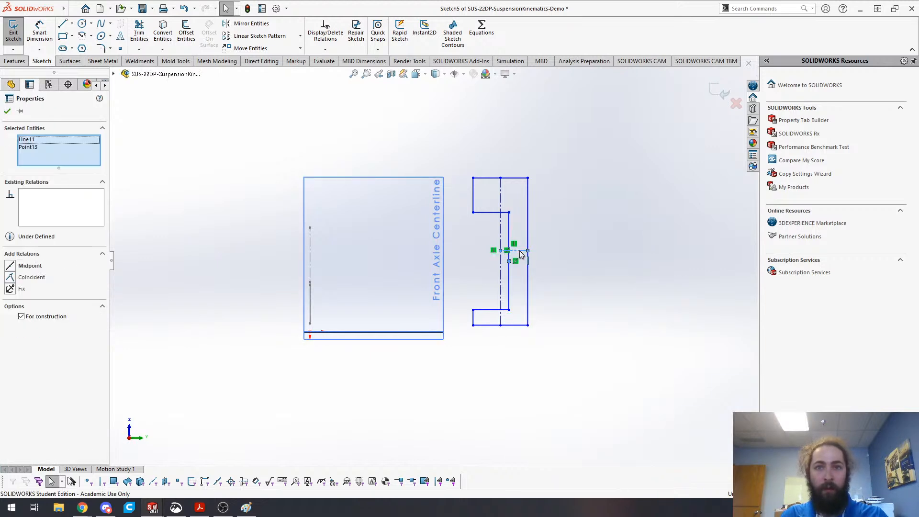
{"action": "left_click", "coordinate": [560, 208]}
{"action": "key", "text": "Escape"}
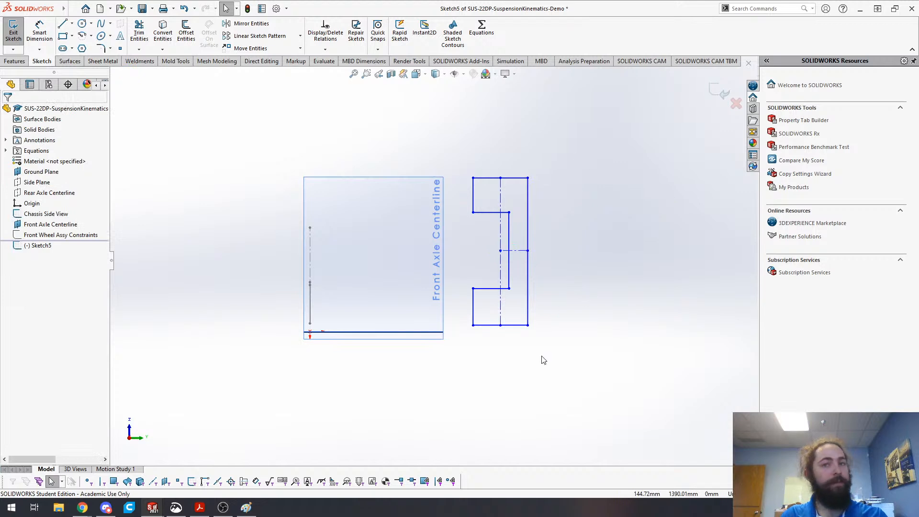
- Fix the construction line's inner endpoint and move the outline's lower outboard corner and split point to test its motion
{"action": "left_click_drag", "start_coordinate": [528, 325], "coordinate": [539, 336]}
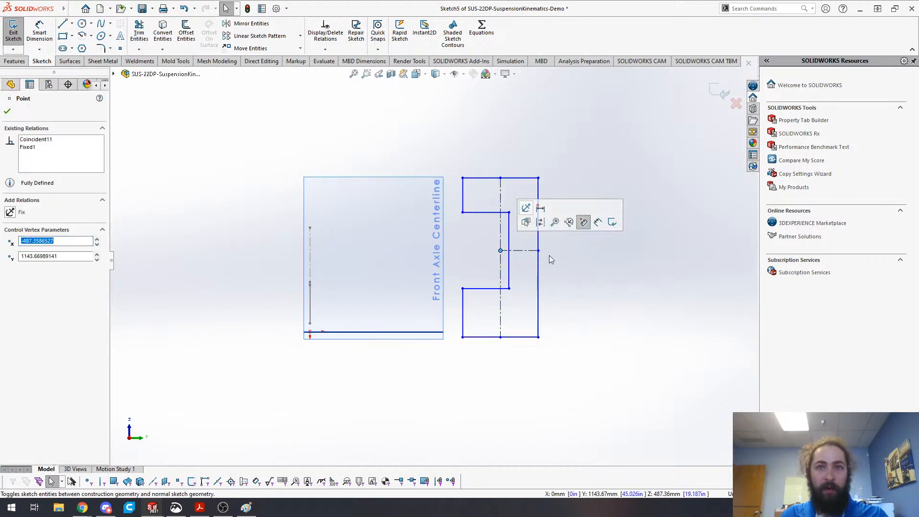
{"action": "left_click", "coordinate": [553, 344]}
{"action": "mouse_move", "coordinate": [539, 337]}
{"action": "left_mouse_down"}
{"action": "mouse_move", "coordinate": [573, 334]}
{"action": "mouse_move", "coordinate": [543, 336]}
{"action": "left_mouse_up"}
{"action": "left_click_drag", "start_coordinate": [543, 251], "coordinate": [538, 250]}
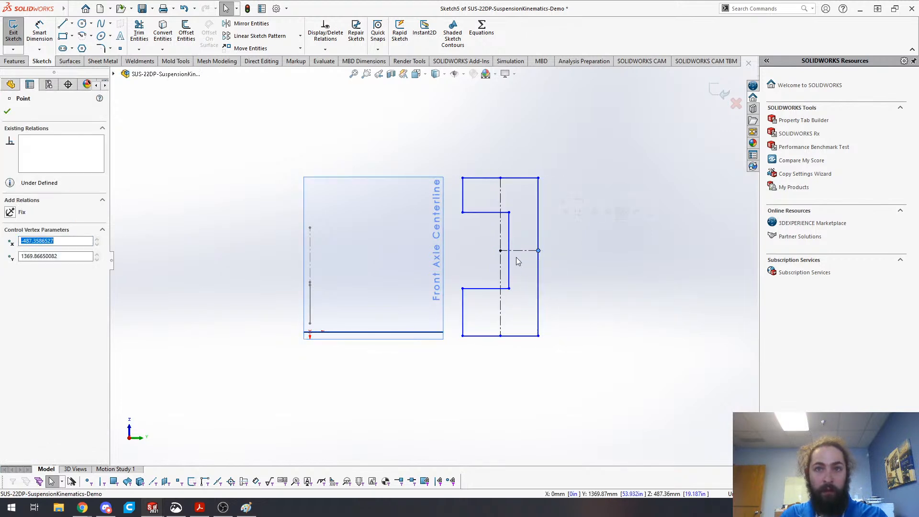
{"action": "left_click", "coordinate": [519, 250]}
{"action": "key", "text": "Escape"}
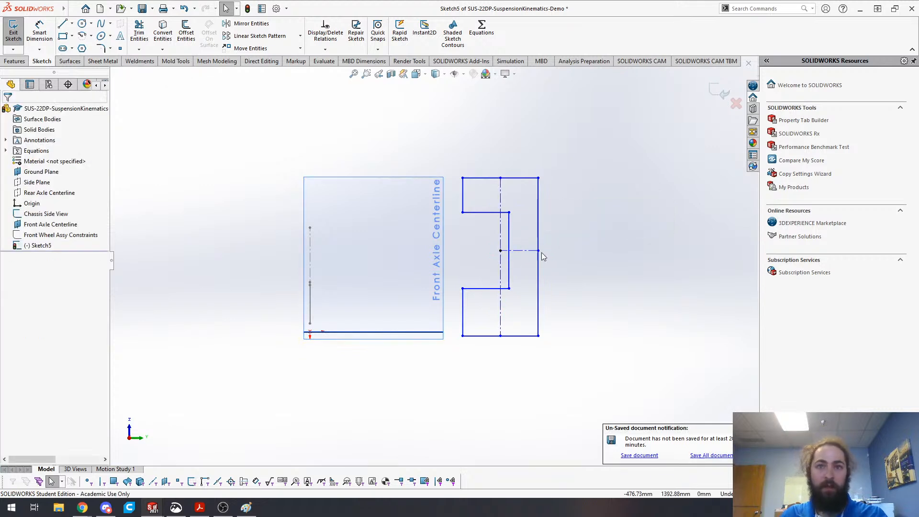
{"action": "left_click", "coordinate": [538, 250]}
{"action": "mouse_move", "coordinate": [538, 249]}
{"action": "left_mouse_down"}
{"action": "mouse_move", "coordinate": [550, 248]}
{"action": "mouse_move", "coordinate": [498, 254]}
{"action": "left_mouse_up"}
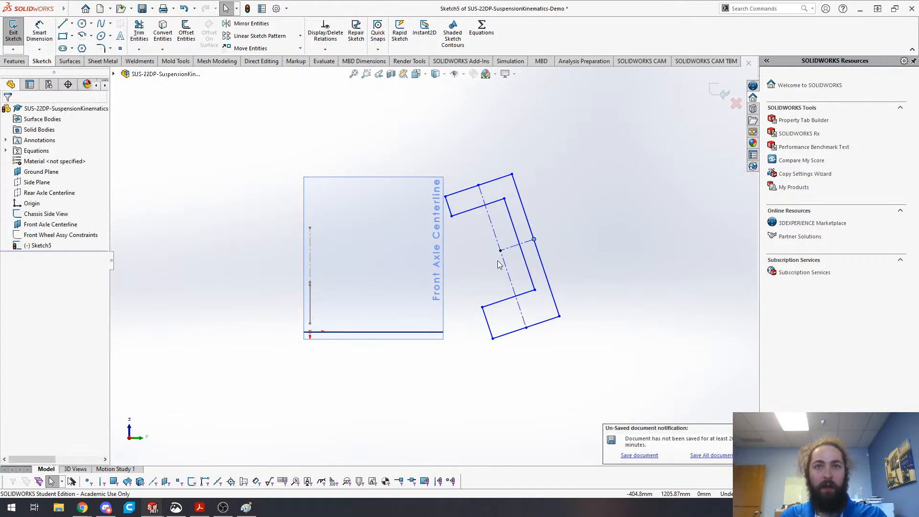
- Delete the Fixed relation from the construction line's inner endpoint and shift the outboard split point slightly to test the freed outline
{"action": "left_click", "coordinate": [500, 251]}
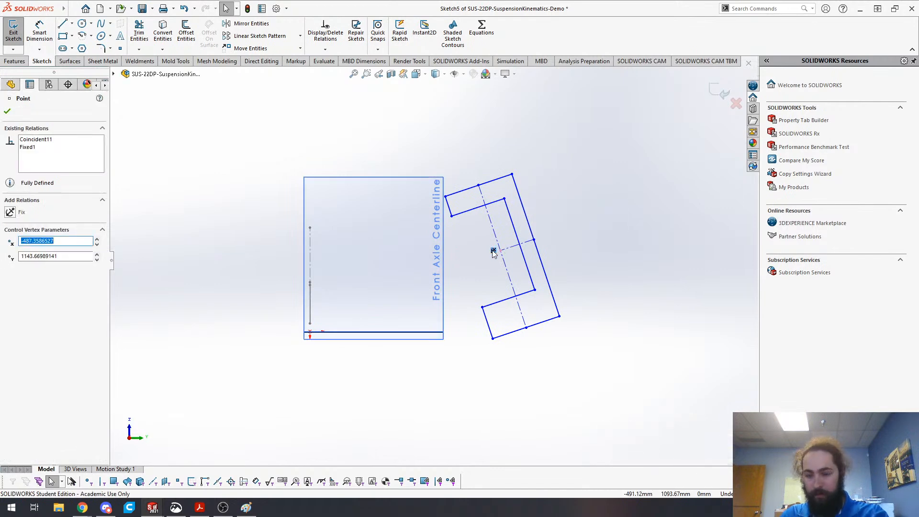
{"action": "left_click", "coordinate": [592, 288]}
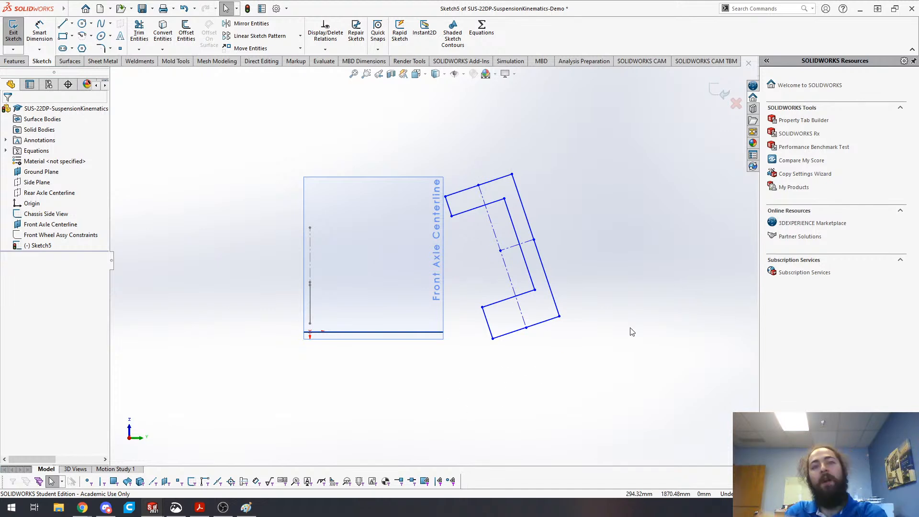
{"action": "left_click", "coordinate": [500, 250]}
{"action": "left_click", "coordinate": [502, 248]}
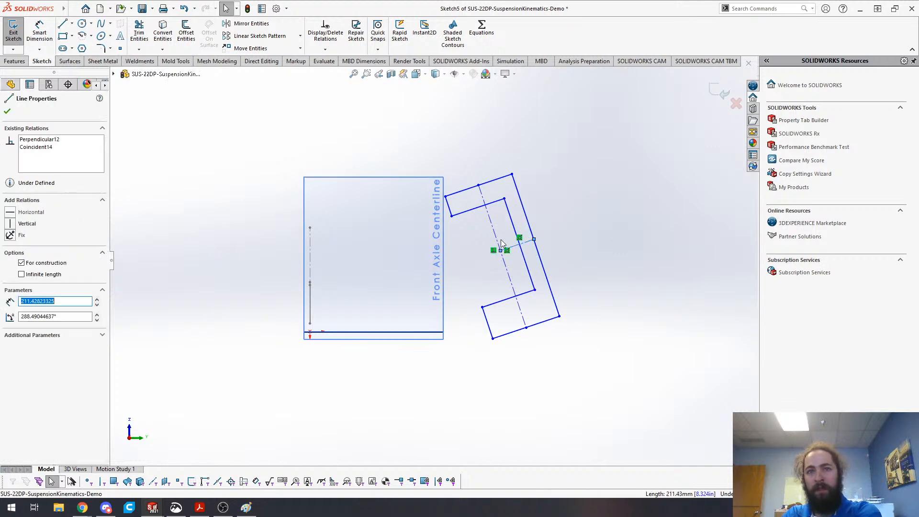
{"action": "left_click", "coordinate": [684, 300]}
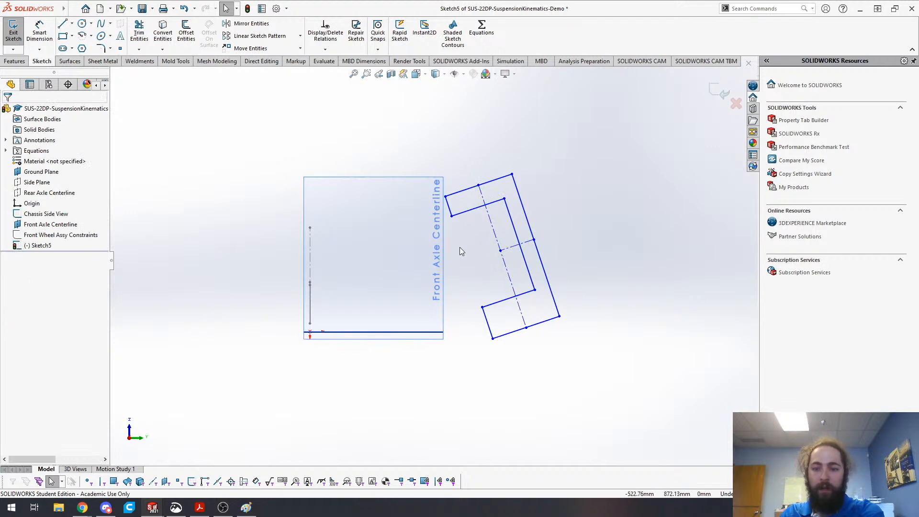
{"action": "left_click_drag", "start_coordinate": [534, 239], "coordinate": [539, 243]}
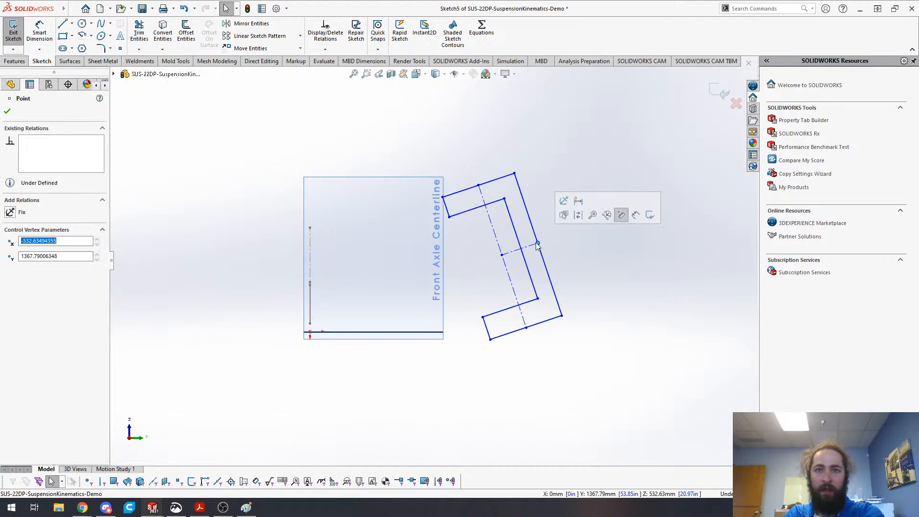
{"action": "left_click", "coordinate": [599, 266]}
- Dimension the outboard edge's lower segment using the global variable tire_radius_loaded_rear
{"action": "right_click", "coordinate": [595, 273]}
{"action": "left_click", "coordinate": [672, 256]}
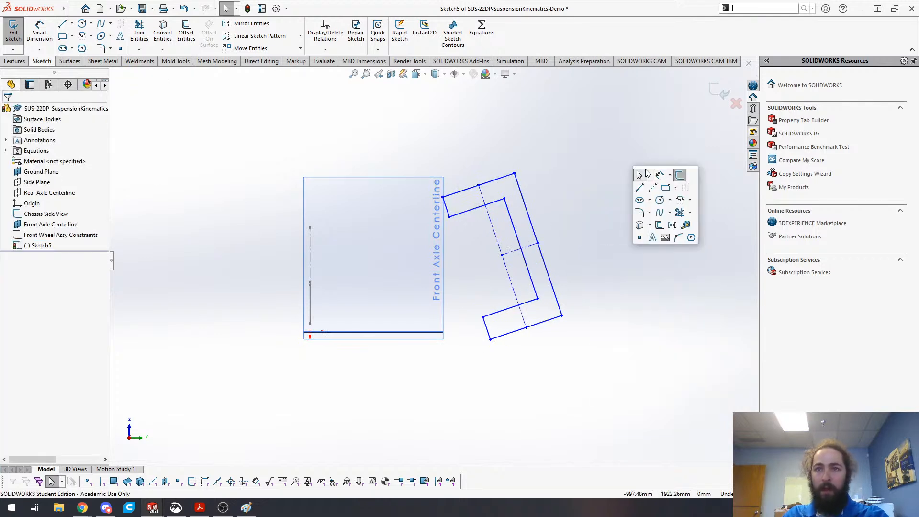
{"action": "left_click", "coordinate": [550, 283]}
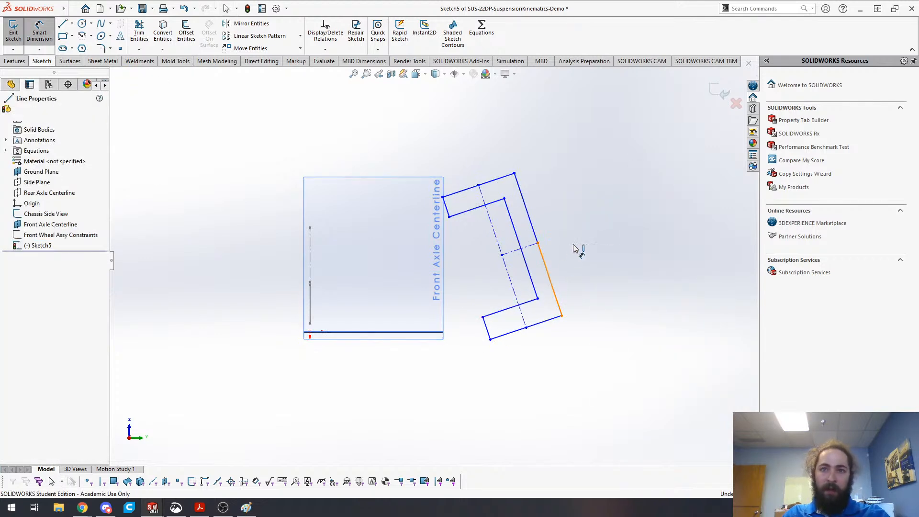
{"action": "left_click", "coordinate": [574, 224]}
{"action": "type", "text": "=tire"}
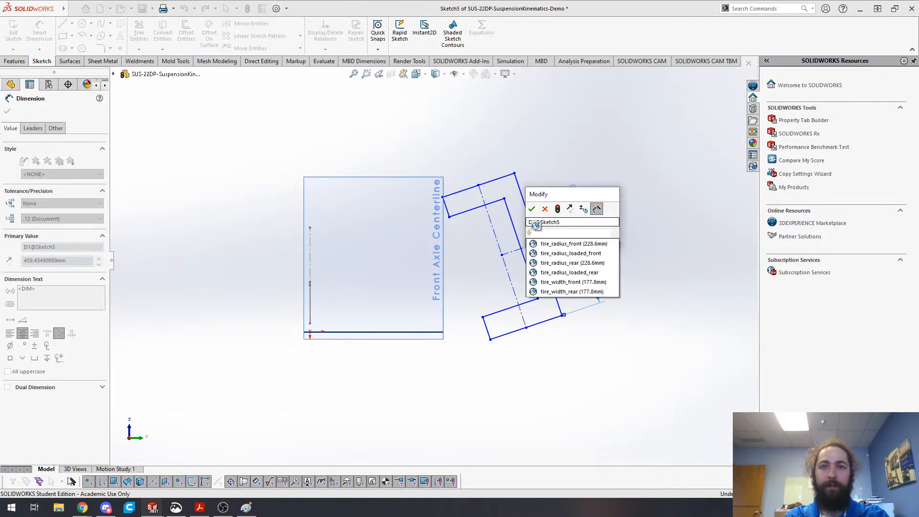
{"action": "left_click", "coordinate": [578, 271]}
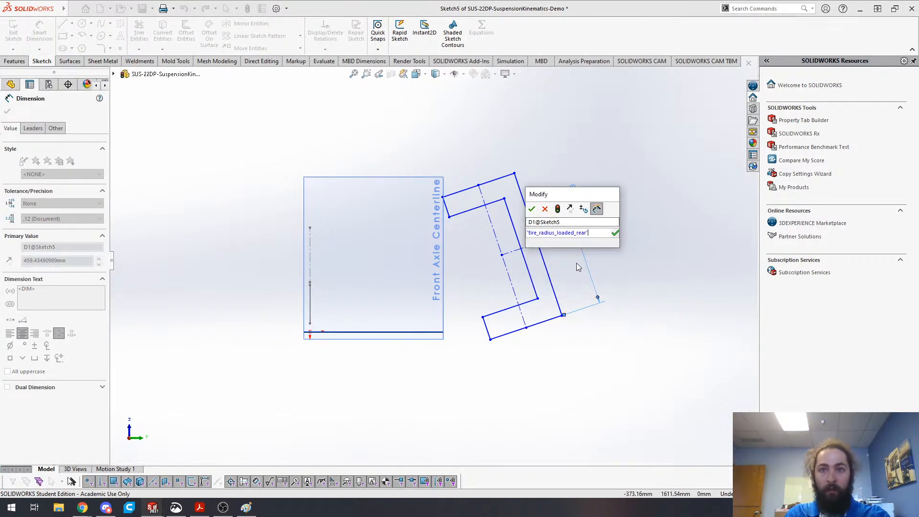
{"action": "left_click", "coordinate": [532, 210]}
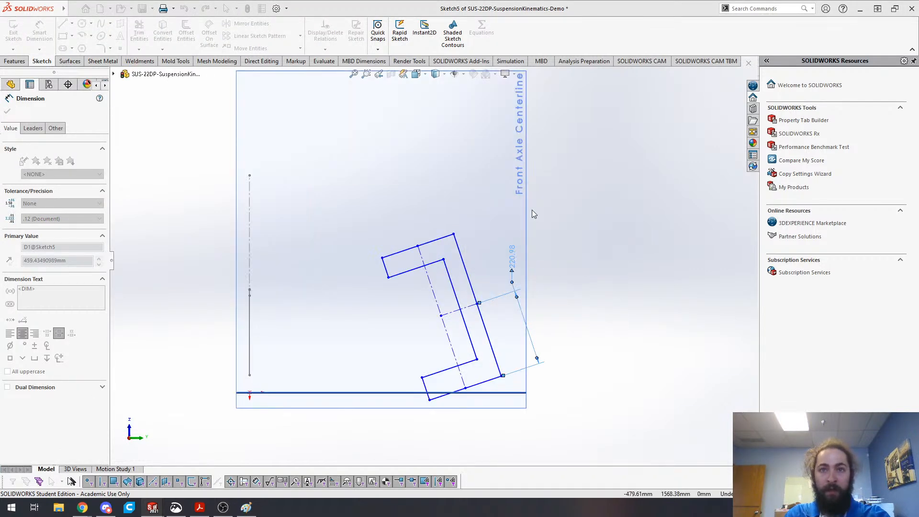
{"action": "left_click", "coordinate": [465, 265]}
{"action": "left_click", "coordinate": [479, 190]}
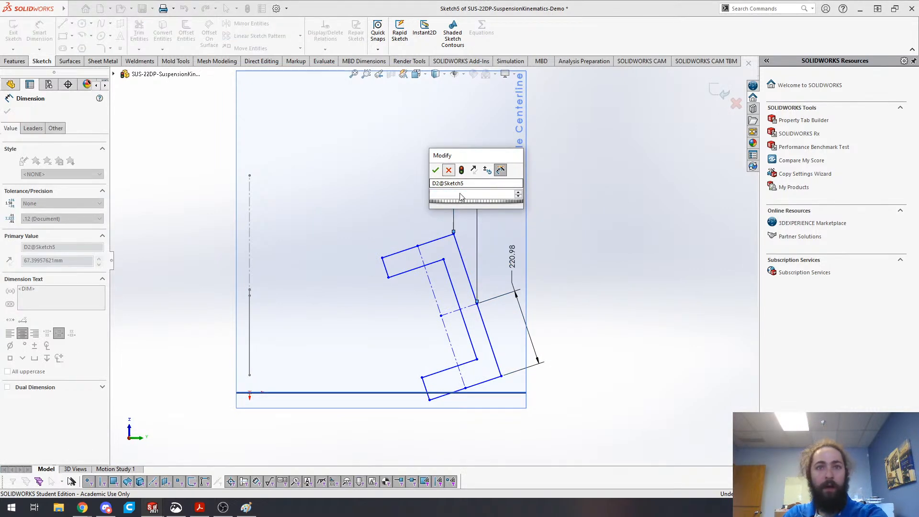
{"action": "key", "text": "Escape"}
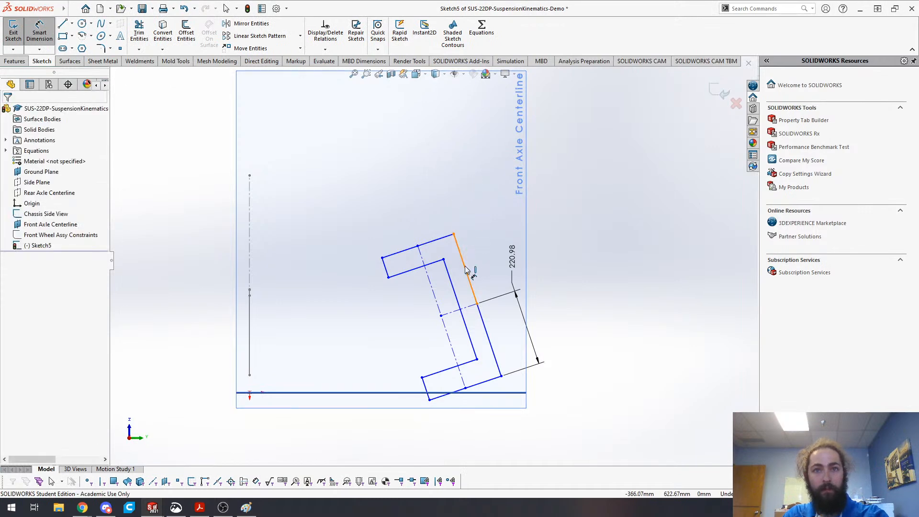
- Dimension the outboard edge's upper segment along its length, link it to tire_radius_rear, and place the text clear of the outline
{"action": "left_click", "coordinate": [465, 269]}
{"action": "left_click", "coordinate": [492, 209]}
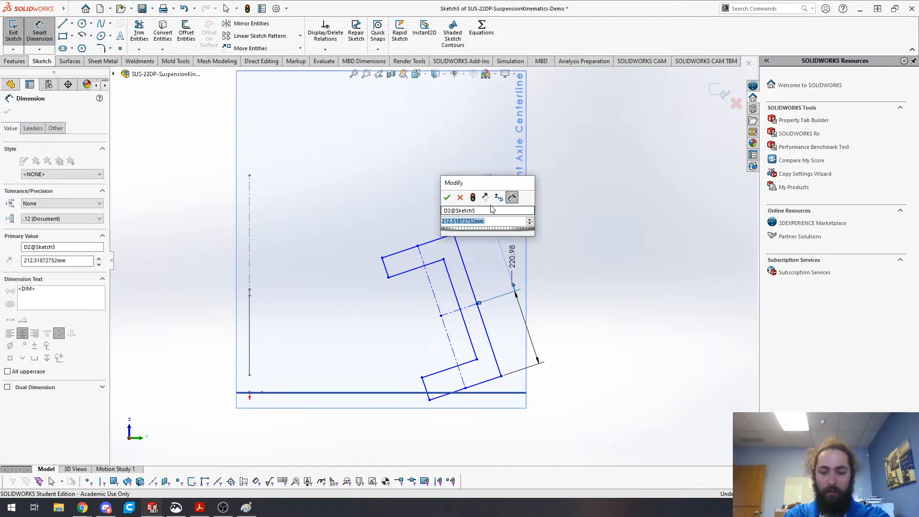
{"action": "type", "text": "="}
{"action": "key", "text": "Down"}
{"action": "key", "text": "Right"}
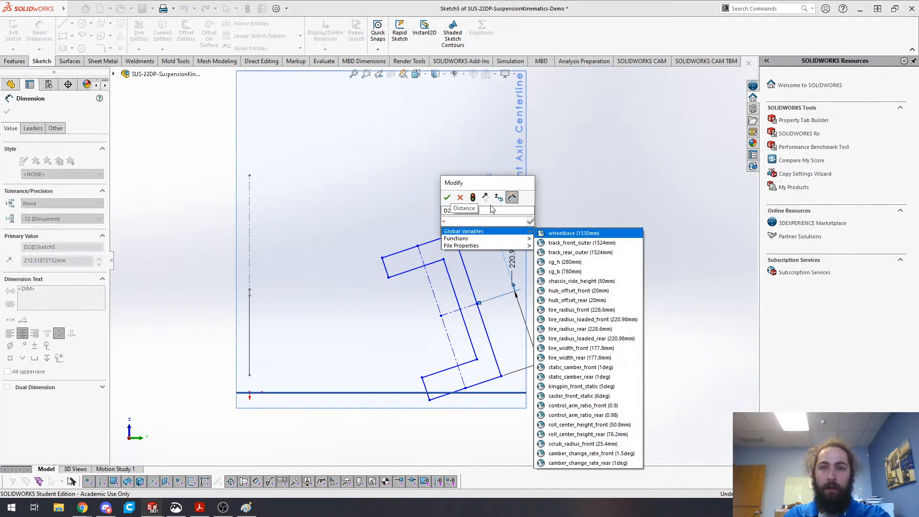
{"action": "type", "text": "tire"}
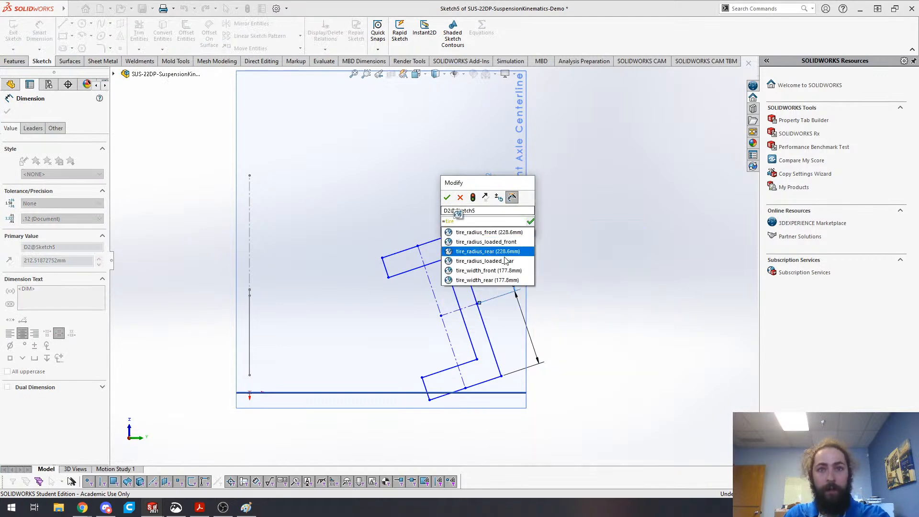
{"action": "left_click", "coordinate": [503, 255]}
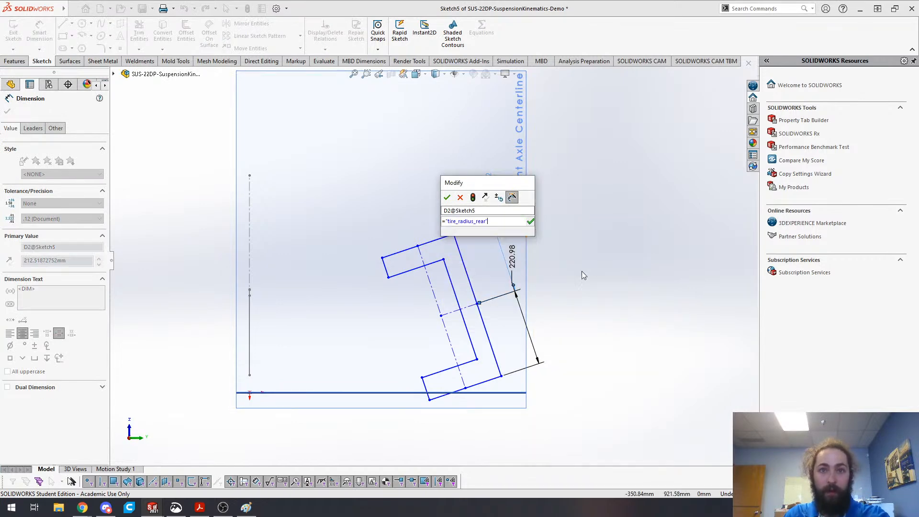
{"action": "left_click", "coordinate": [450, 200]}
{"action": "left_click", "coordinate": [600, 251]}
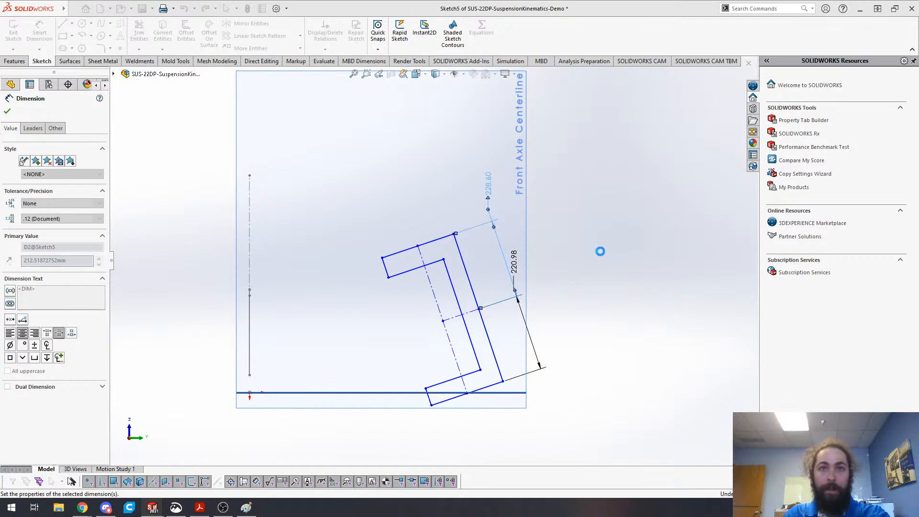
{"action": "left_click_drag", "start_coordinate": [488, 190], "coordinate": [502, 182]}
{"action": "left_click", "coordinate": [608, 218]}
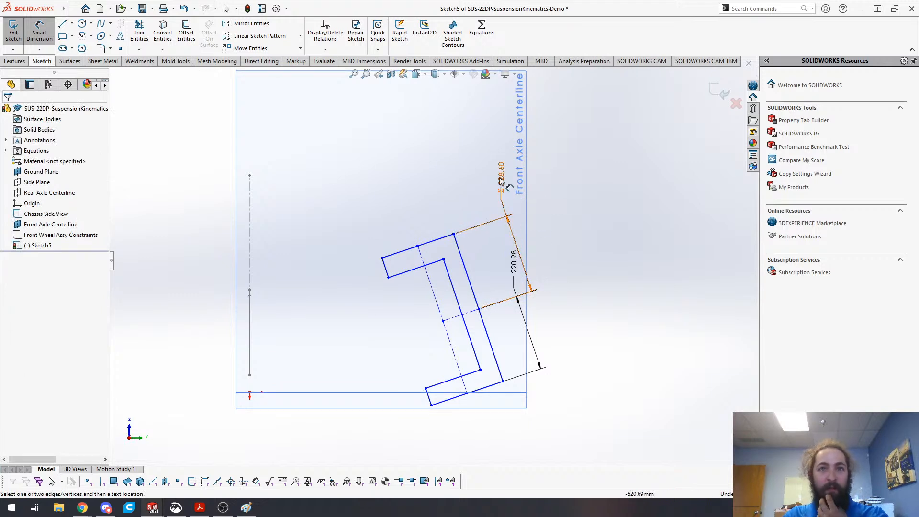
- Link the lower outboard segment's dimension to ="tire_radius_loaded_rear" and place its text beside the lower segment
{"action": "left_click_drag", "start_coordinate": [515, 272], "coordinate": [509, 283]}
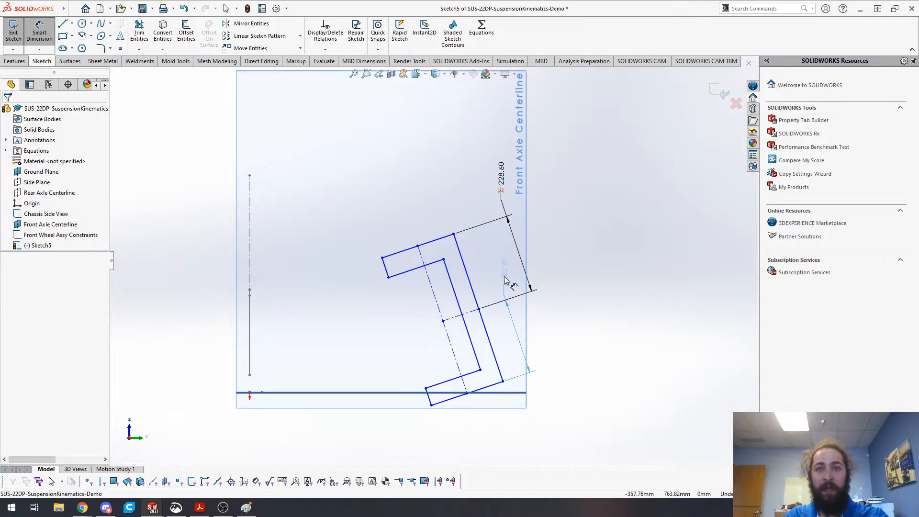
{"action": "double_click", "coordinate": [505, 279]}
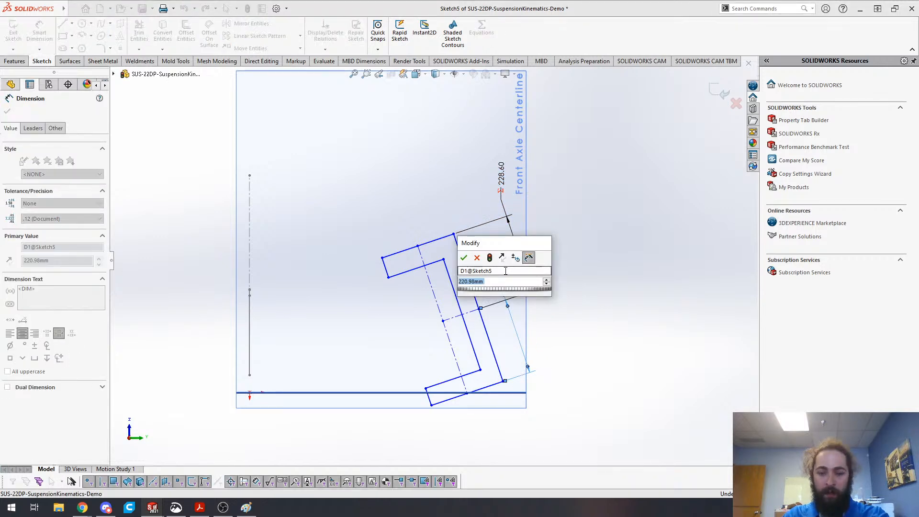
{"action": "type", "text": "=\""}
{"action": "type", "text": "t"}
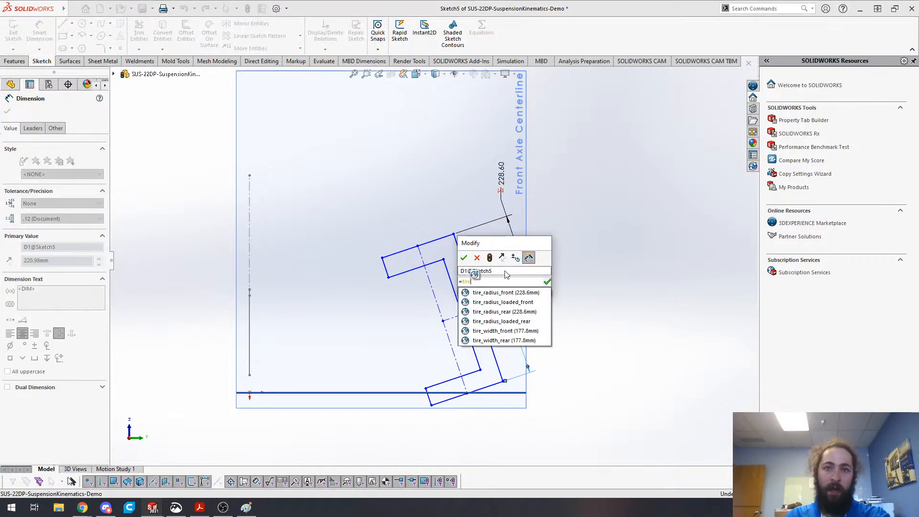
{"action": "type", "text": "ire"}
{"action": "left_click", "coordinate": [501, 321]}
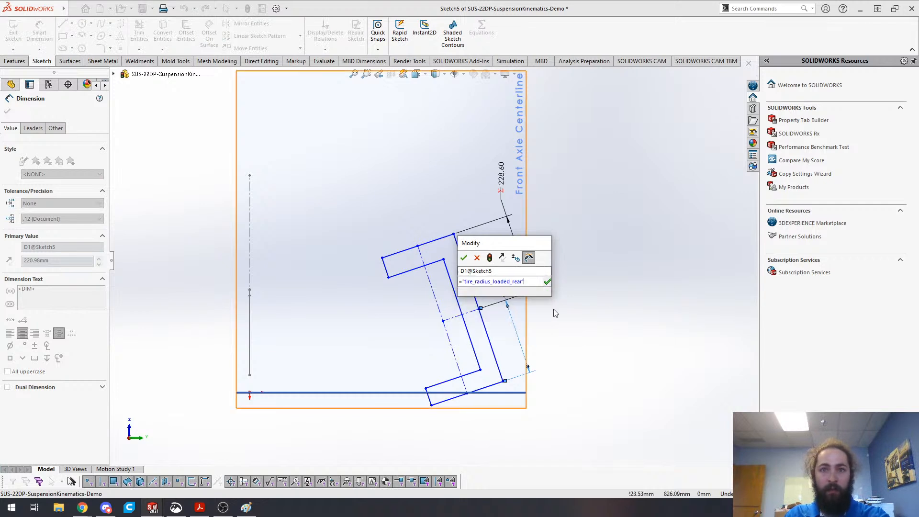
{"action": "key", "text": "Return"}
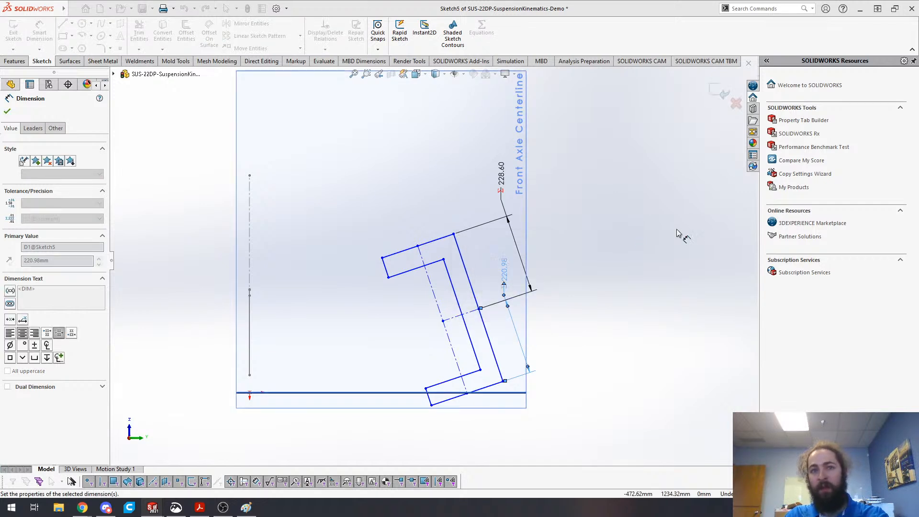
{"action": "left_click", "coordinate": [634, 257]}
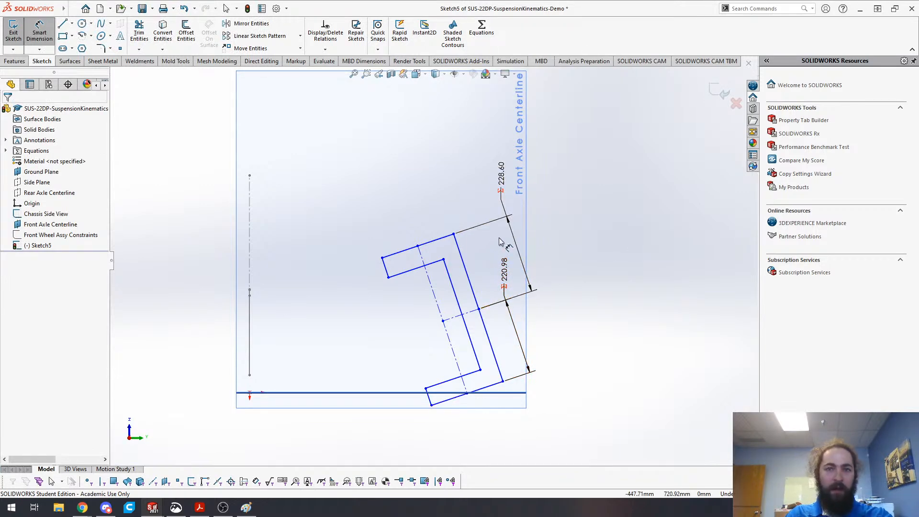
{"action": "left_click_drag", "start_coordinate": [504, 270], "coordinate": [537, 324]}
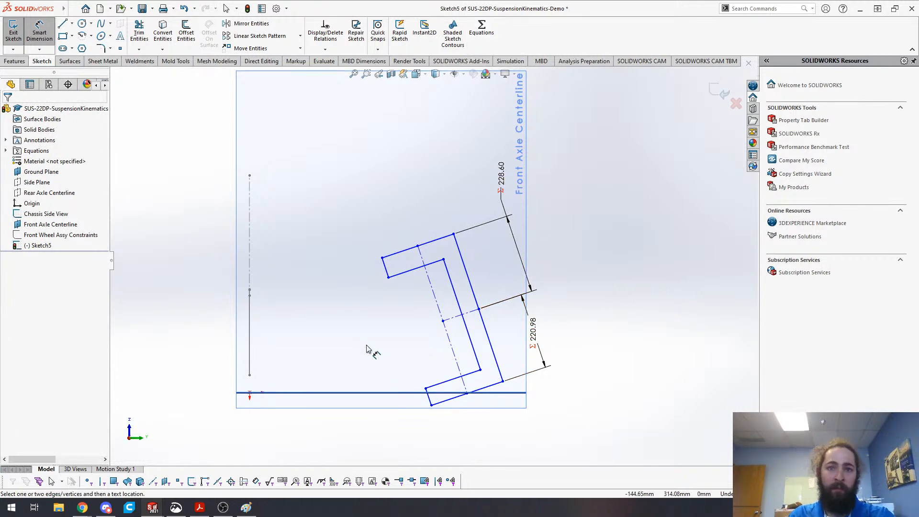
- Dimension the offset between the wheel's long construction centerline and the profile's inner wall, linking it to the global variable hub_offset_rear
{"action": "left_click", "coordinate": [464, 324]}
{"action": "left_click", "coordinate": [448, 337]}
{"action": "left_click", "coordinate": [399, 160]}
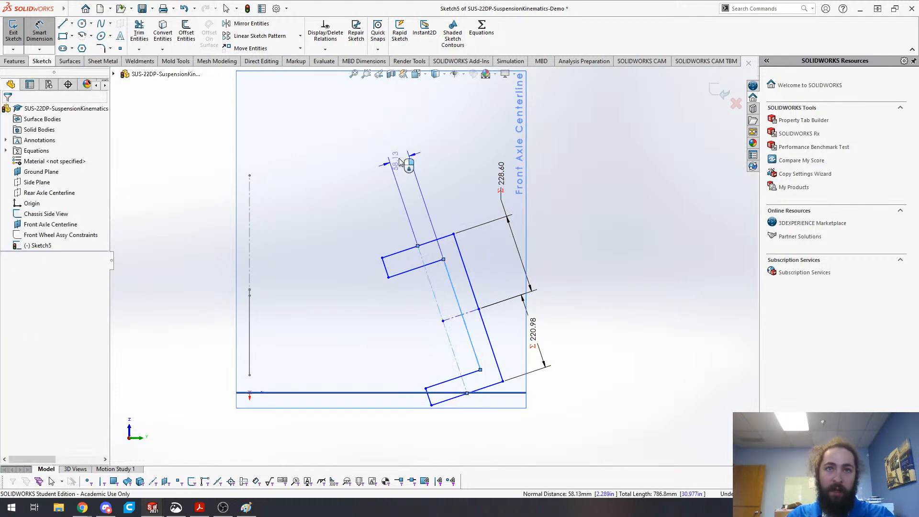
{"action": "type", "text": "=hub"}
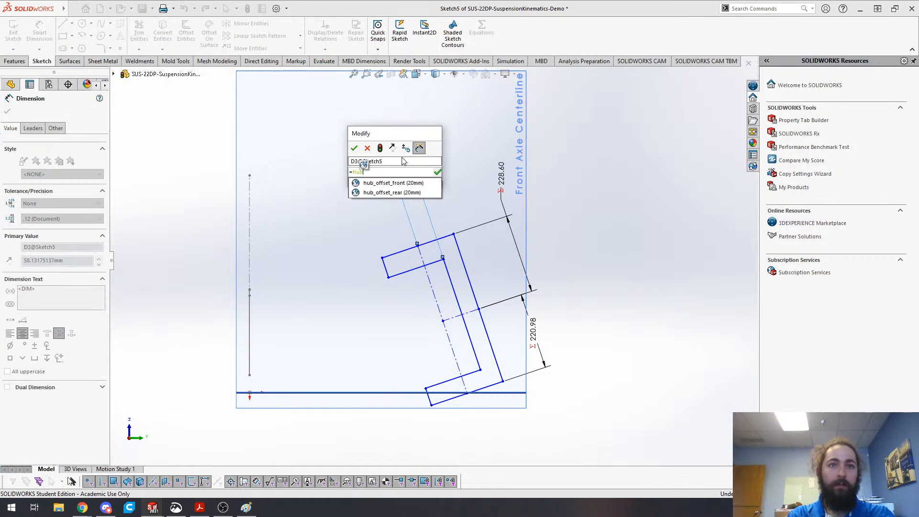
{"action": "left_click", "coordinate": [402, 192]}
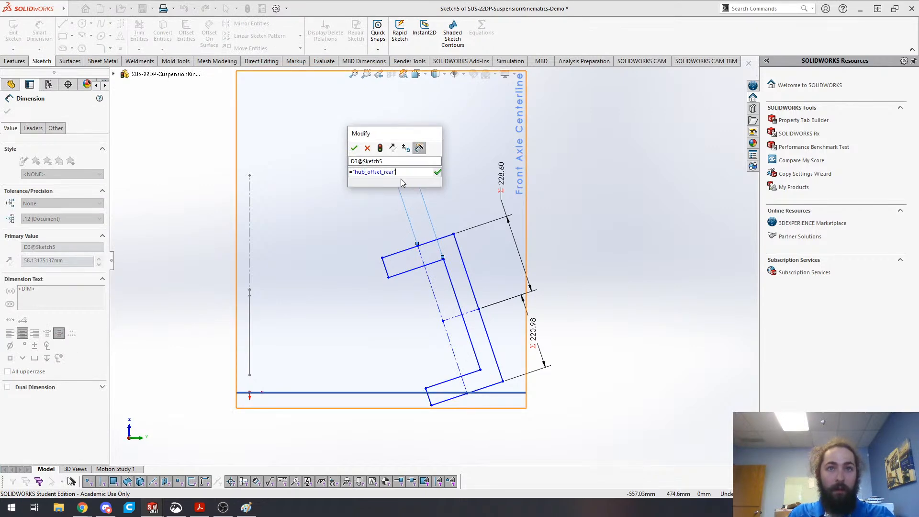
{"action": "left_click", "coordinate": [355, 149]}
{"action": "left_click", "coordinate": [605, 250]}
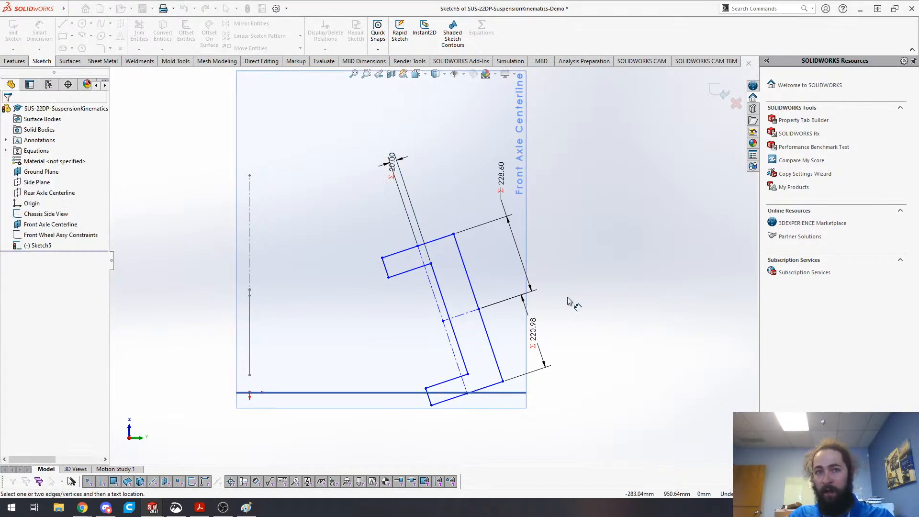
- Dimension the full width of the wheel profile's upper edge and link it to the global variable tire_width_rear
{"action": "left_click", "coordinate": [442, 238]}
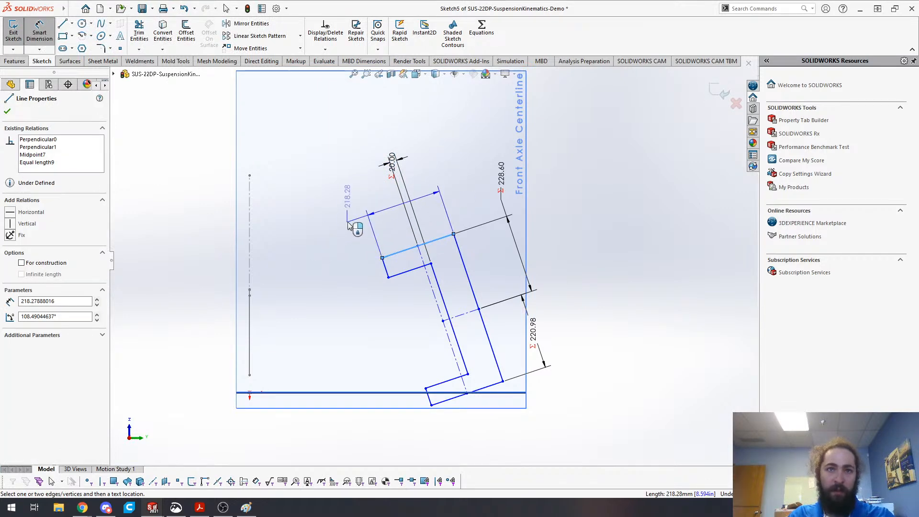
{"action": "left_click", "coordinate": [365, 209]}
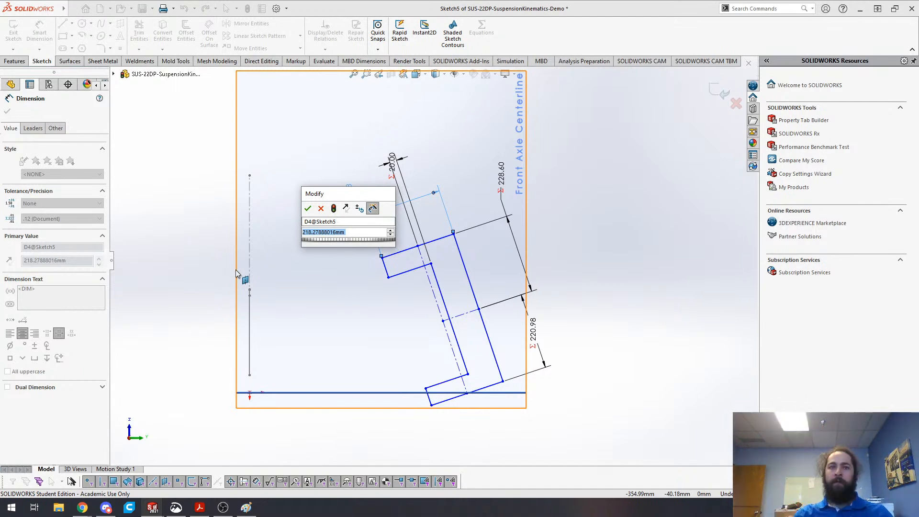
{"action": "type", "text": "="}
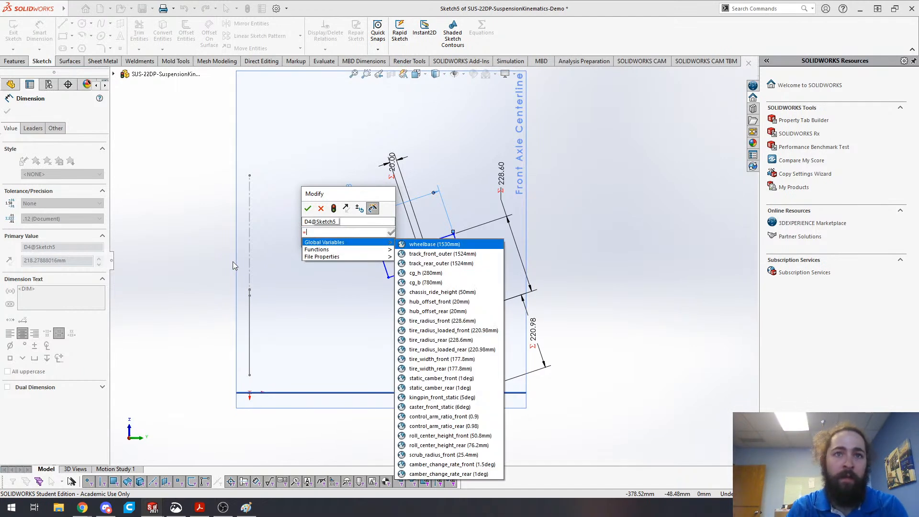
{"action": "key", "text": "Down"}
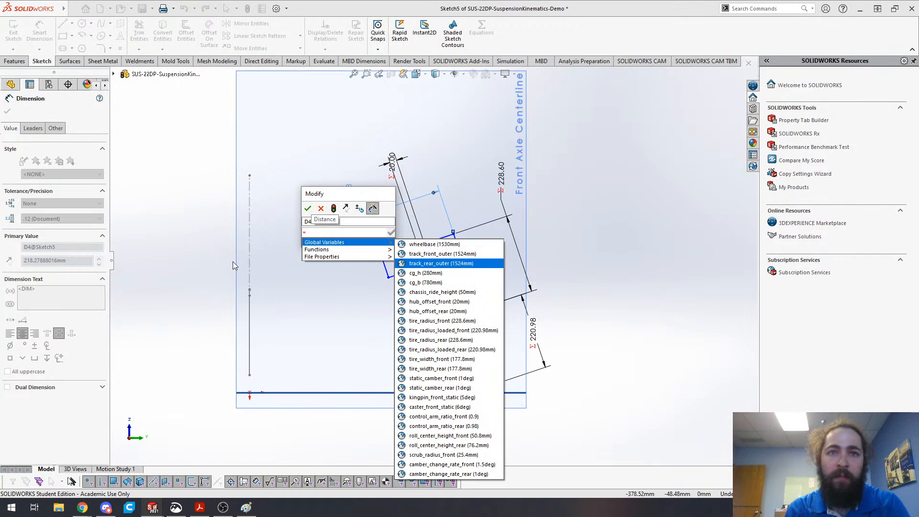
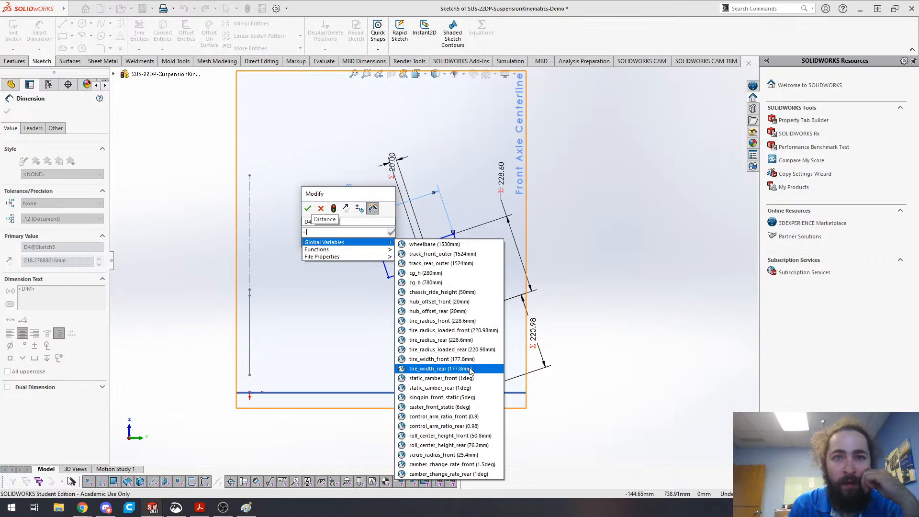
{"action": "left_click", "coordinate": [440, 368]}
{"action": "left_click", "coordinate": [307, 209]}
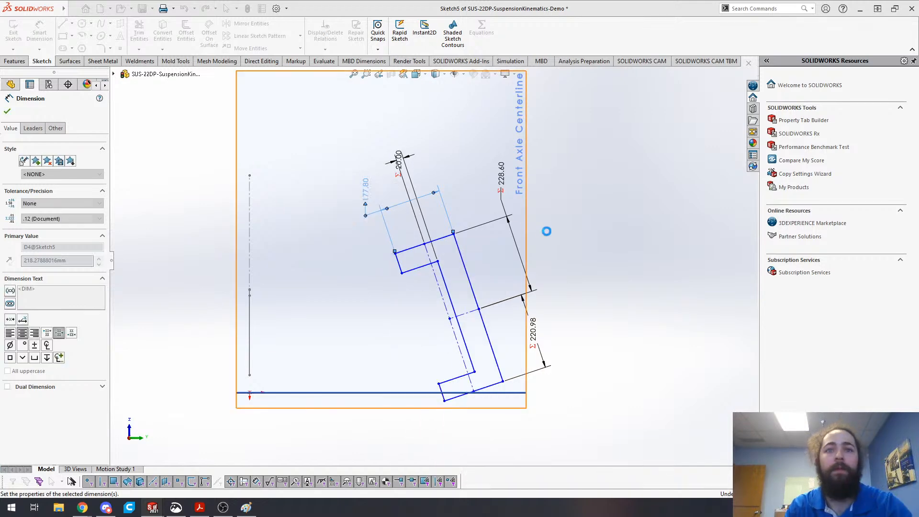
{"action": "left_click", "coordinate": [615, 266]}
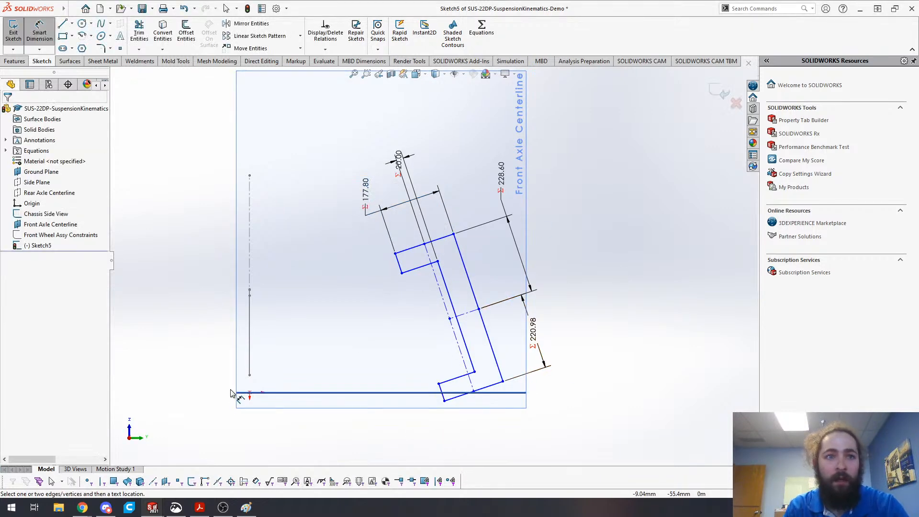
- Sketch a vertical construction line about 687 mm long upward from the origin as the vehicle centerline
{"action": "key", "text": "s"}
{"action": "left_click", "coordinate": [341, 344]}
{"action": "mouse_move", "coordinate": [250, 392]}
{"action": "left_mouse_down"}
{"action": "mouse_move", "coordinate": [486, 270]}
{"action": "mouse_move", "coordinate": [249, 155]}
{"action": "left_mouse_up"}
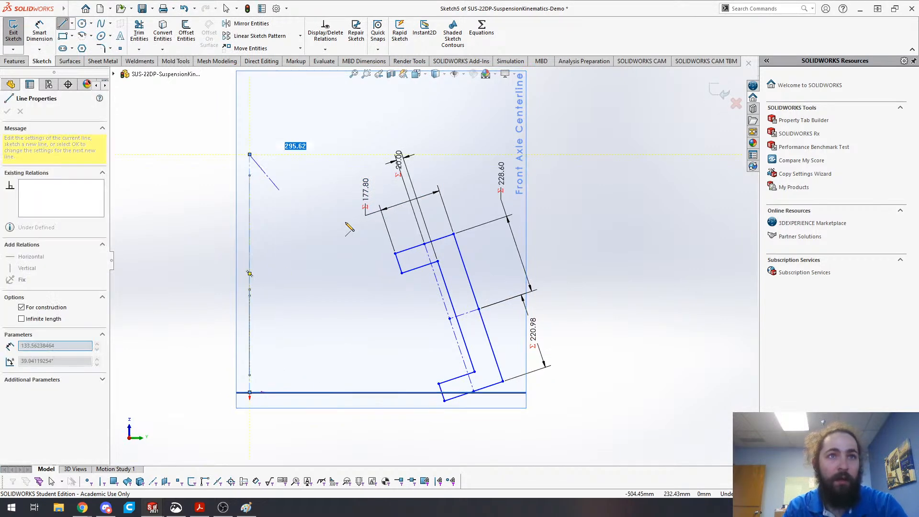
{"action": "key", "text": "Escape"}
- Add a doubled dimension across the vertical centerline from the profile's lower outboard corner, linked to the global variable track_rear_outer
{"action": "key", "text": "s"}
{"action": "left_click", "coordinate": [380, 249]}
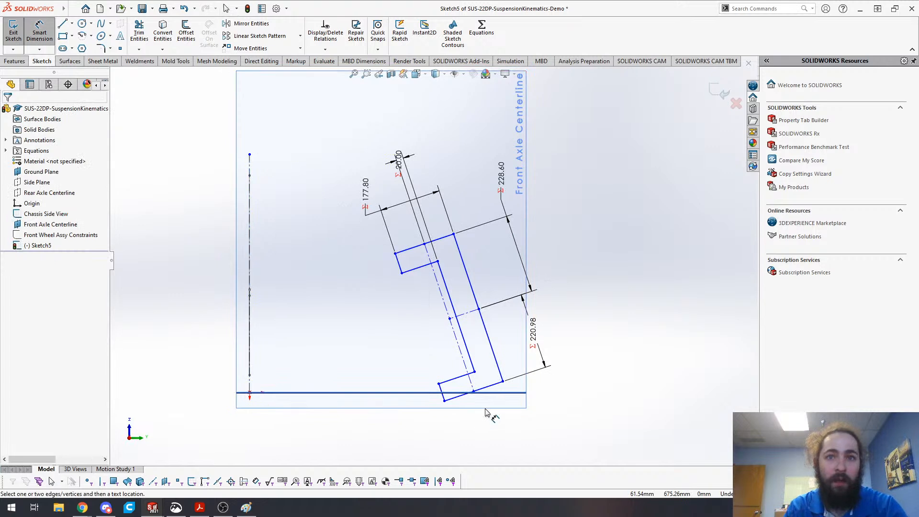
{"action": "left_click", "coordinate": [502, 382]}
{"action": "left_click", "coordinate": [248, 165]}
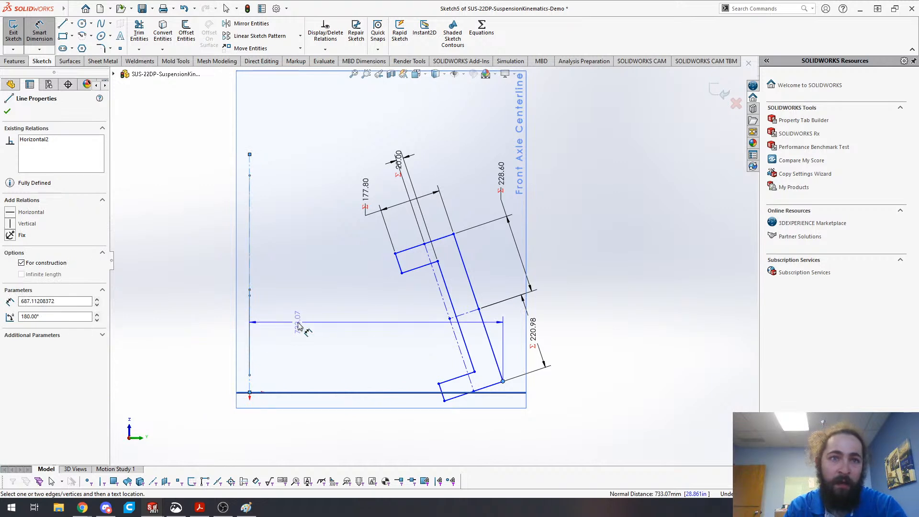
{"action": "left_click", "coordinate": [168, 332]}
{"action": "left_click", "coordinate": [175, 342]}
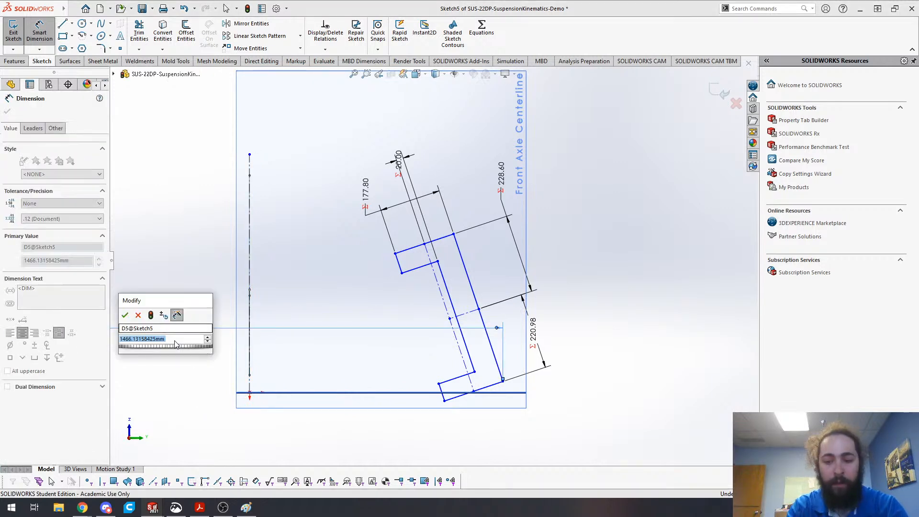
{"action": "type", "text": "=track"}
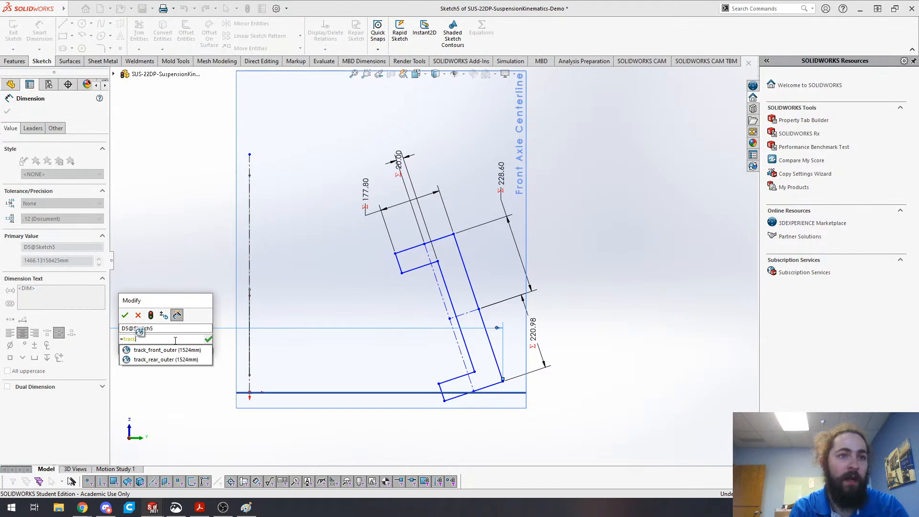
{"action": "left_click", "coordinate": [169, 339]}
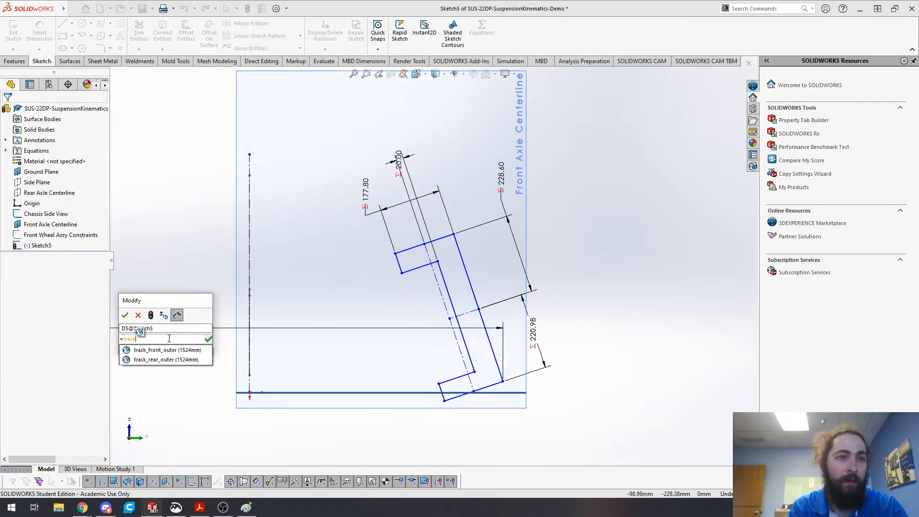
{"action": "left_click", "coordinate": [166, 360]}
{"action": "key", "text": "Return"}
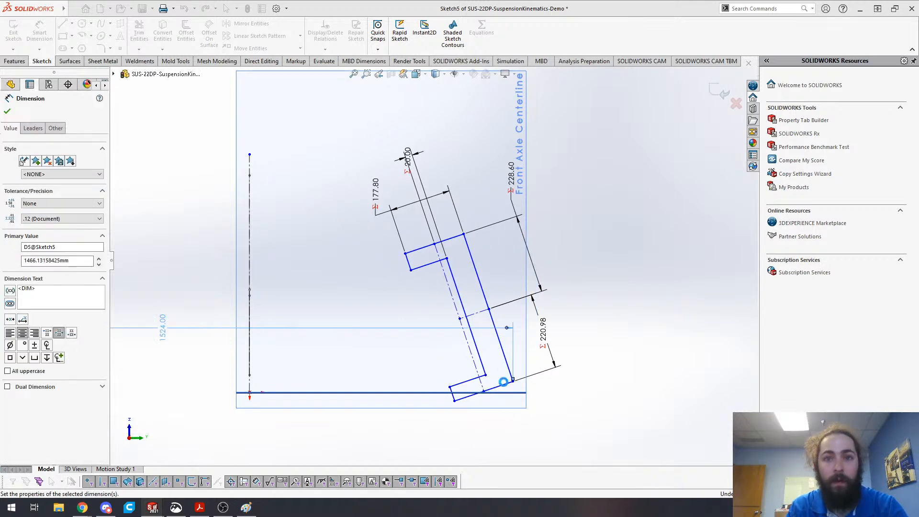
- Add an angular dimension between the wheel profile's bottom edge and the horizontal ground line, with its text outboard of the wheel
{"action": "left_click", "coordinate": [509, 390]}
{"action": "left_click", "coordinate": [511, 393]}
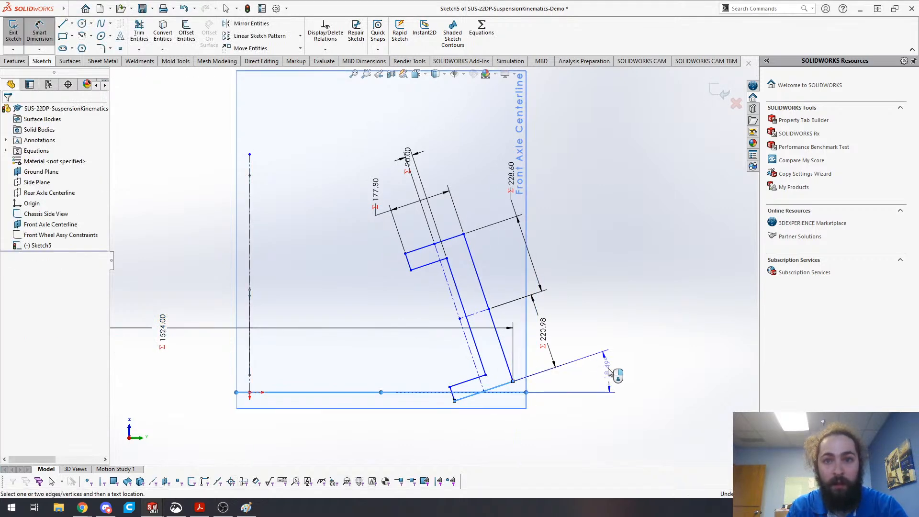
{"action": "left_click", "coordinate": [677, 421]}
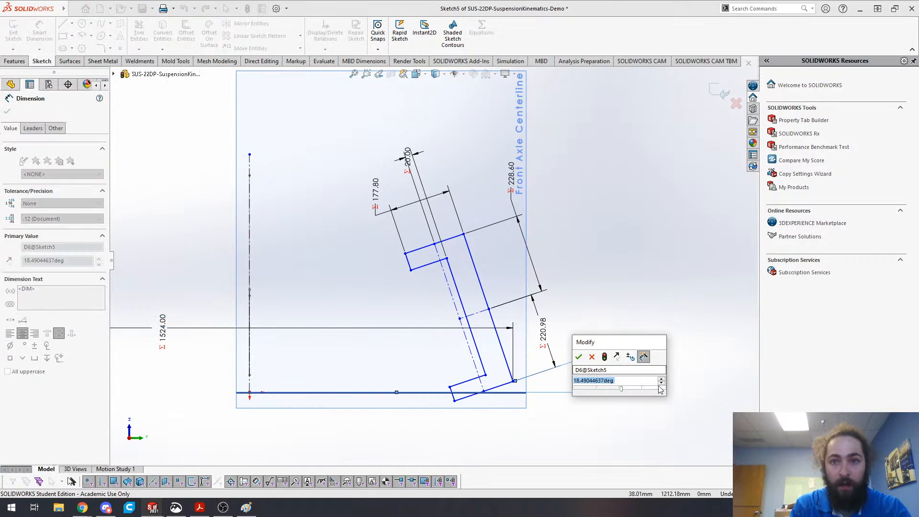
{"action": "type", "text": "=camber"}
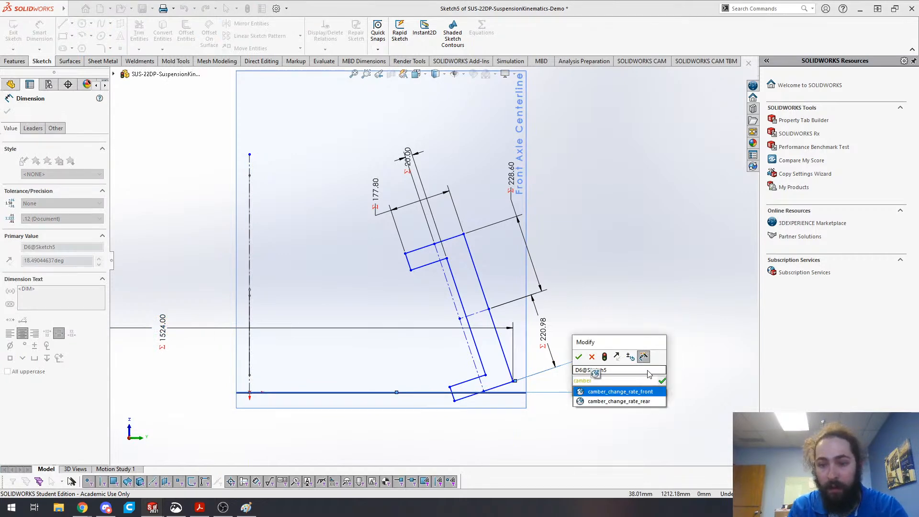
{"action": "key", "text": "BackSpace"}
{"action": "key", "text": "BackSpace"}
{"action": "key", "text": "BackSpace"}
{"action": "key", "text": "BackSpace"}
{"action": "key", "text": "BackSpace"}
{"action": "key", "text": "BackSpace"}
{"action": "type", "text": "sta"}
{"action": "key", "text": "BackSpace"}
{"action": "key", "text": "BackSpace"}
{"action": "key", "text": "BackSpace"}
{"action": "type", "text": "st"}
{"action": "key", "text": "BackSpace"}
{"action": "key", "text": "BackSpace"}
- Link the angle between the bottom edge and the ground to the global variable static_camber_rear
{"action": "type", "text": "=stat"}
{"action": "key", "text": "Down"}
{"action": "key", "text": "Down"}
{"action": "key", "text": "Return"}
{"action": "key", "text": "Return"}
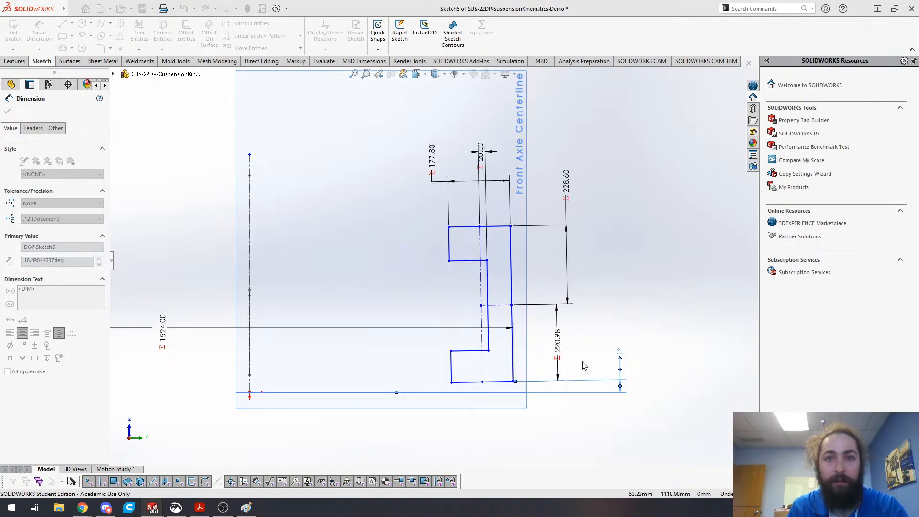
- Make the midpoint of the wheel profile's bottom edge coincident with the Ground Plane
{"action": "left_click", "coordinate": [482, 382]}
{"action": "middle_click_drag", "start_coordinate": [482, 382], "coordinate": [496, 423]}
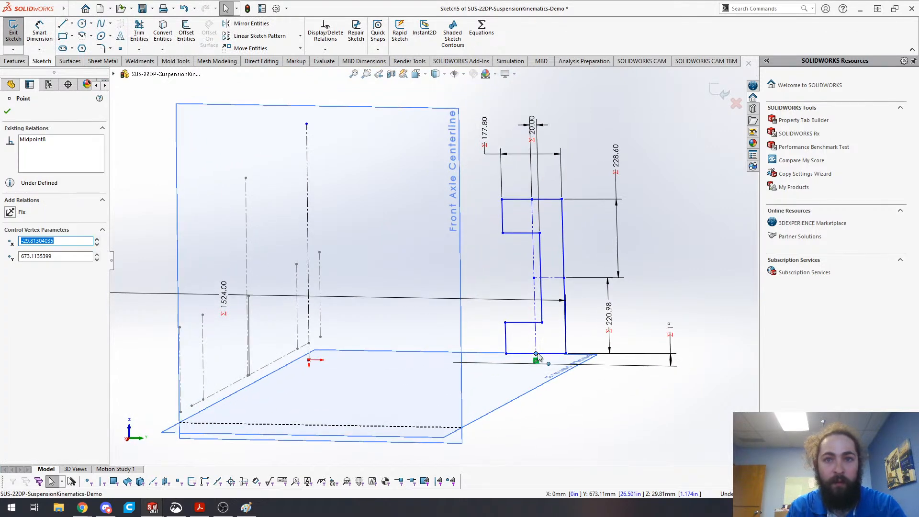
{"action": "left_click", "coordinate": [526, 400], "text": "ctrl"}
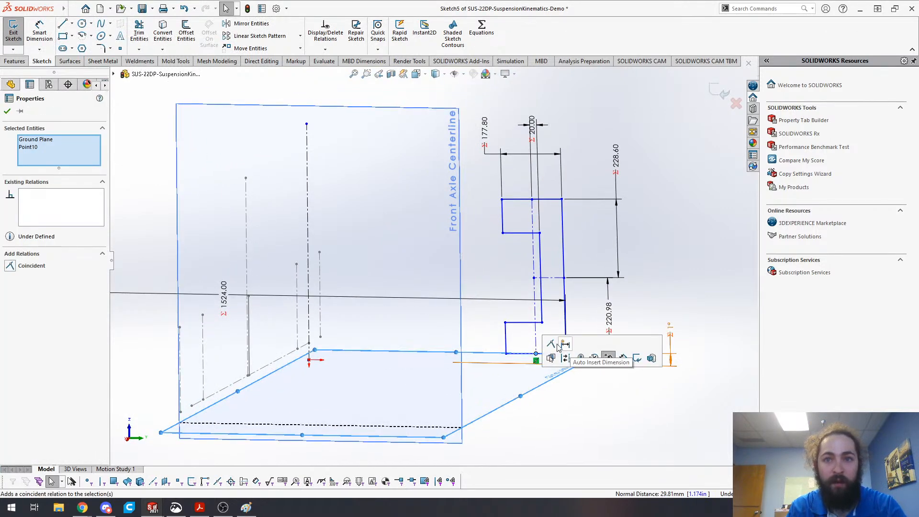
{"action": "left_click", "coordinate": [556, 345]}
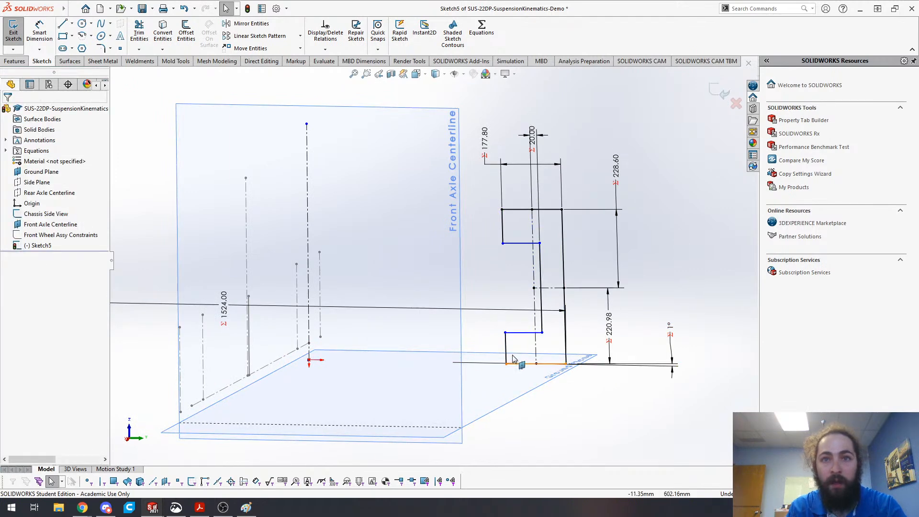
- Dimension the distance between the two inner horizontal edges of the wheel profile and set it to 9 in
{"action": "key", "text": "s"}
{"action": "left_click", "coordinate": [626, 273]}
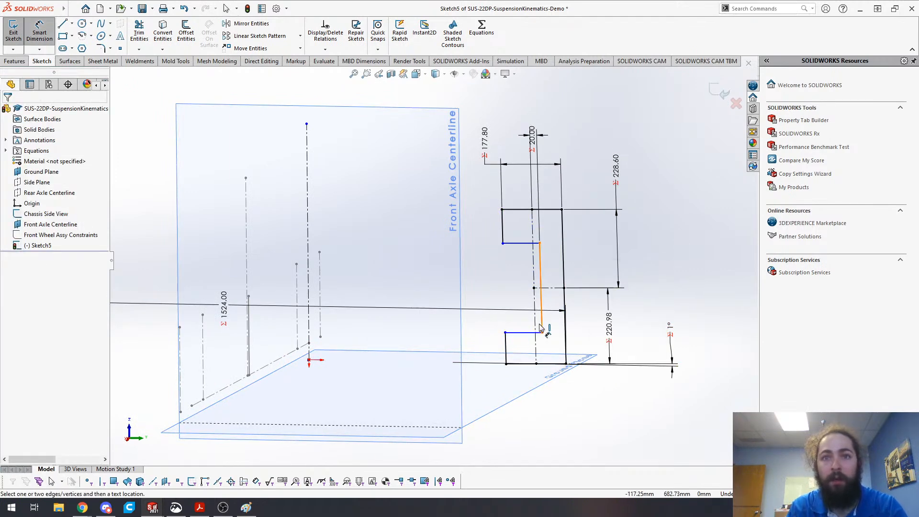
{"action": "left_click", "coordinate": [502, 262]}
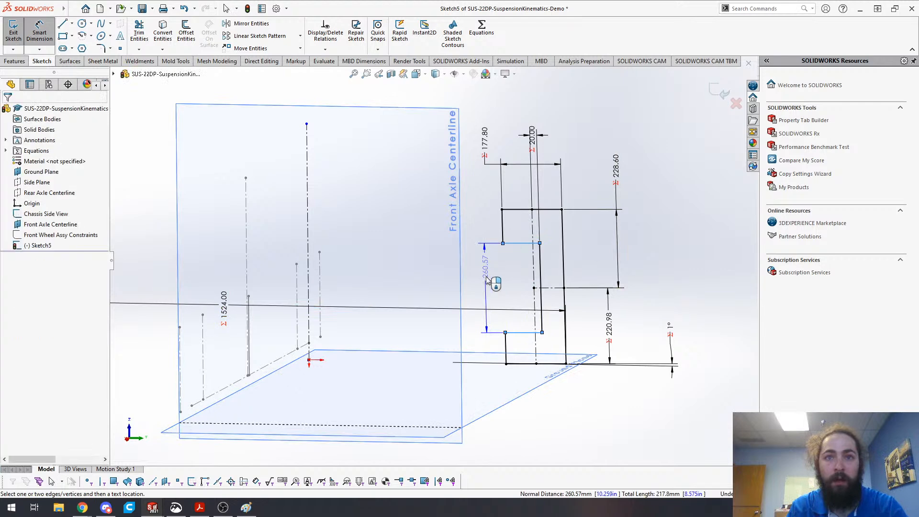
{"action": "left_click", "coordinate": [496, 314]}
{"action": "type", "text": "9in"}
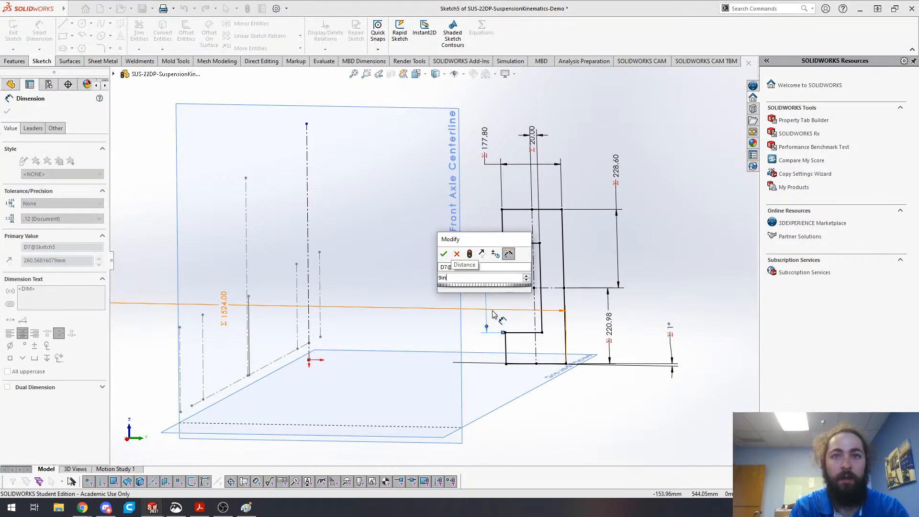
{"action": "key", "text": "Return"}
{"action": "left_click", "coordinate": [504, 377]}
- Finish the sketch and rename it Rear Wheel Assy Constraints
{"action": "scroll", "coordinate": [504, 377], "scroll_direction": "up", "scroll_amount": 4}
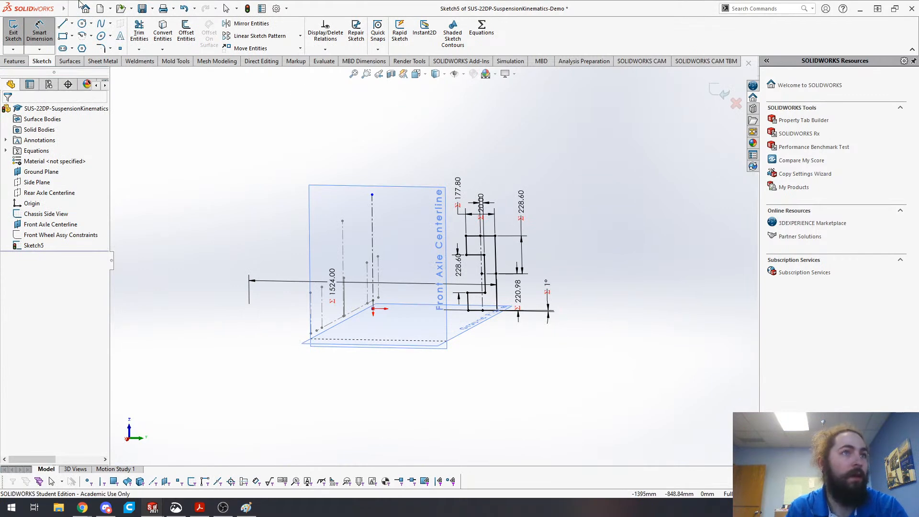
{"action": "left_click", "coordinate": [14, 33]}
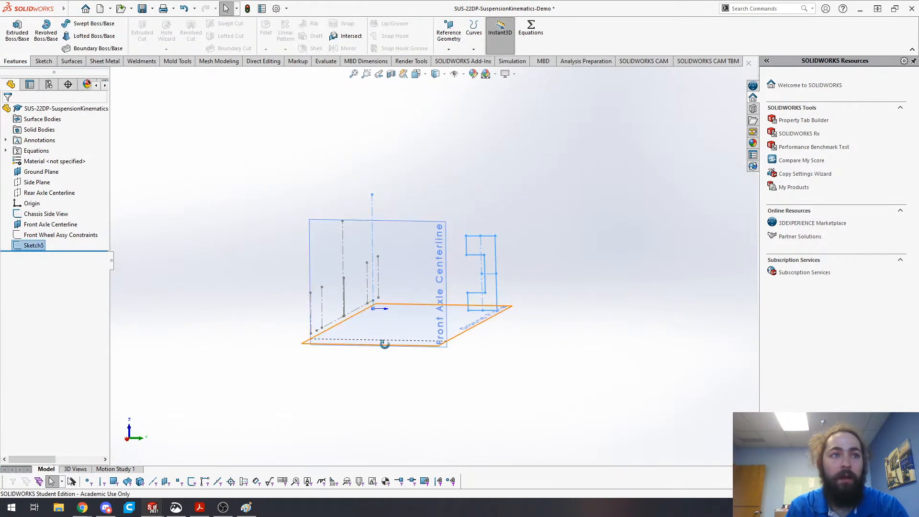
{"action": "middle_click_drag", "start_coordinate": [384, 345], "coordinate": [302, 345]}
{"action": "left_click", "coordinate": [29, 246]}
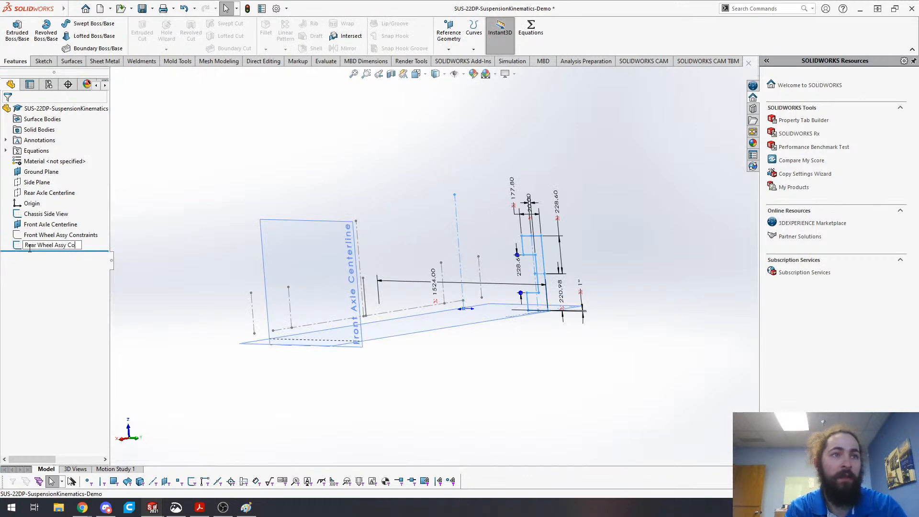
{"action": "type", "text": "Rear Wheel Assy Constraints"}
{"action": "key", "text": "Return"}
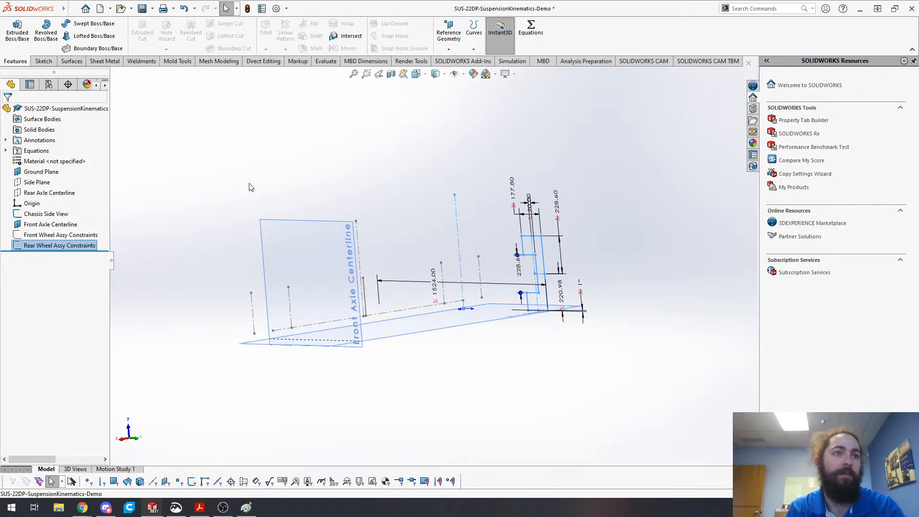
- Group Chassis Side View, Front Axle Centerline and both wheel assembly constraint sketches into a new folder named Constraints
{"action": "left_click", "coordinate": [67, 246]}
{"action": "left_click", "coordinate": [48, 213], "text": "shift"}
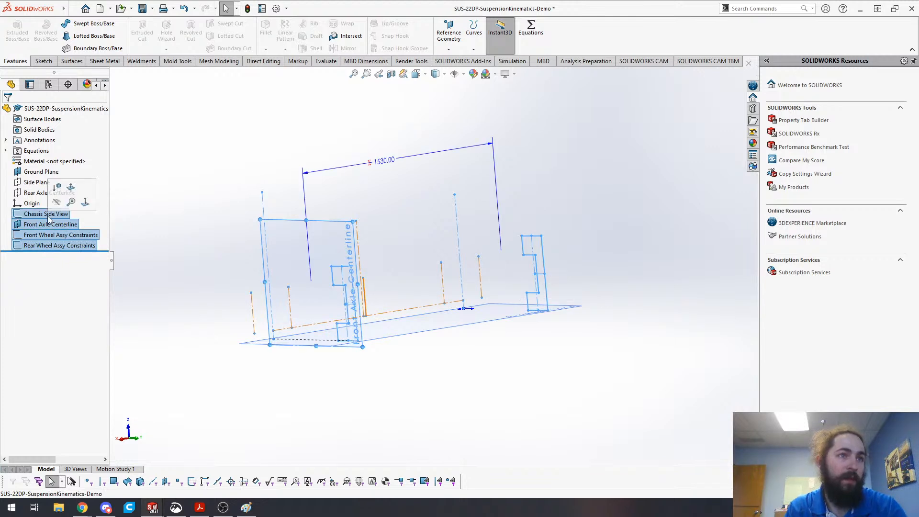
{"action": "right_click", "coordinate": [48, 214]}
{"action": "left_click", "coordinate": [78, 293]}
{"action": "type", "text": "Const"}
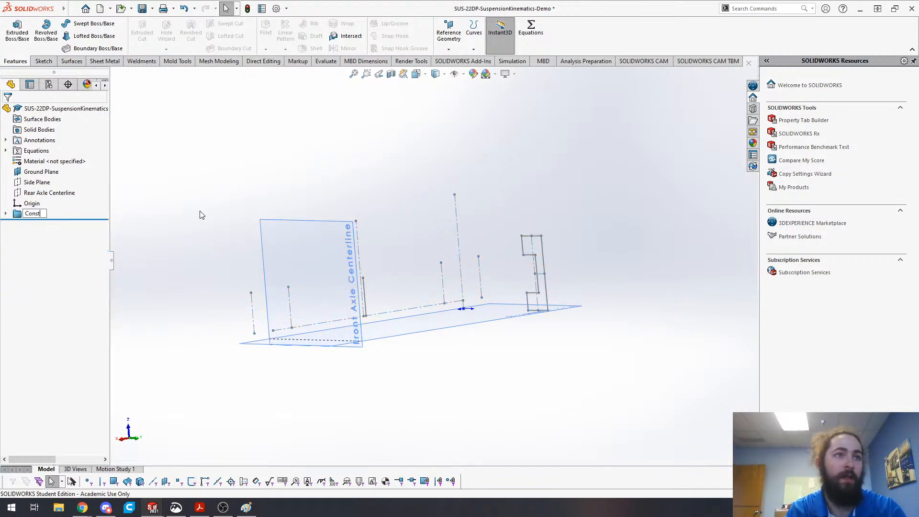
{"action": "type", "text": "raints"}
{"action": "key", "text": "Return"}
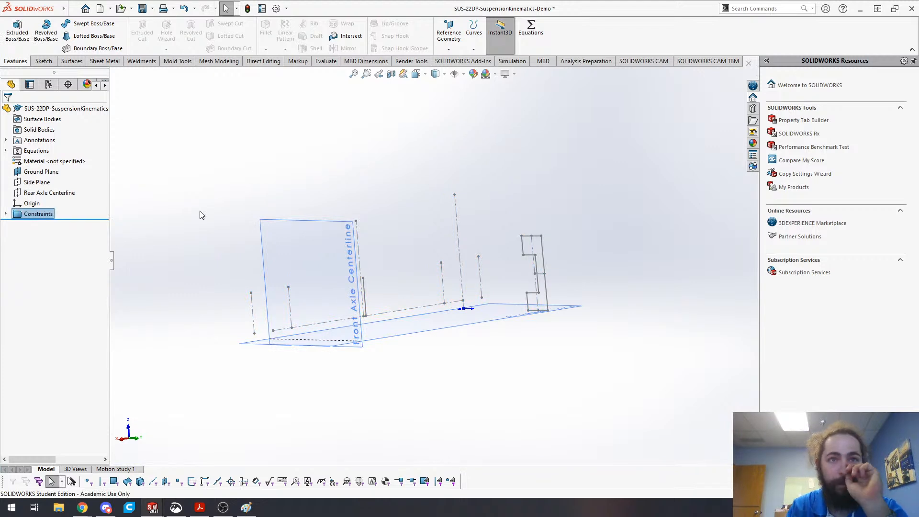
- Expand the Constraints folder and hide the Rear Wheel Assy Constraints sketch
{"action": "left_click", "coordinate": [6, 214]}
{"action": "middle_click_drag", "start_coordinate": [383, 258], "coordinate": [474, 261]}
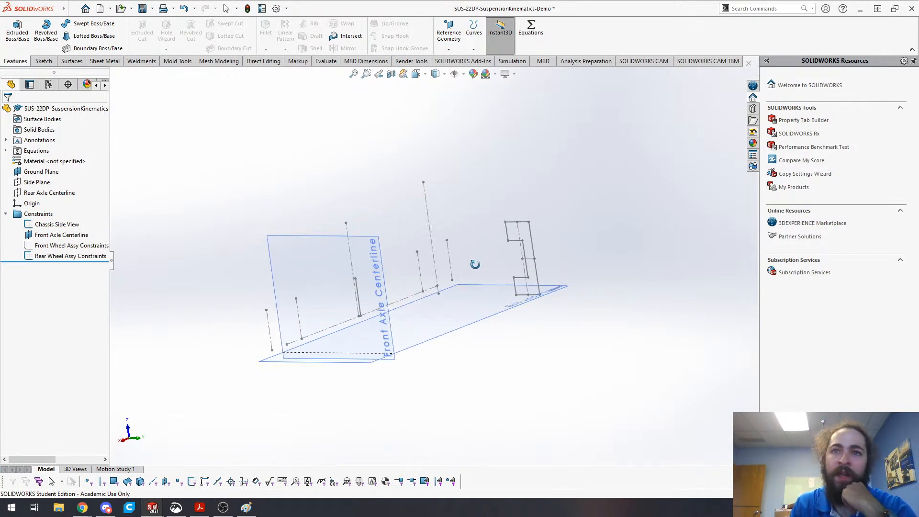
{"action": "mouse_move", "coordinate": [540, 265]}
{"action": "middle_mouse_down"}
{"action": "mouse_move", "coordinate": [553, 262]}
{"action": "mouse_move", "coordinate": [520, 275]}
{"action": "mouse_move", "coordinate": [548, 277]}
{"action": "middle_mouse_up"}
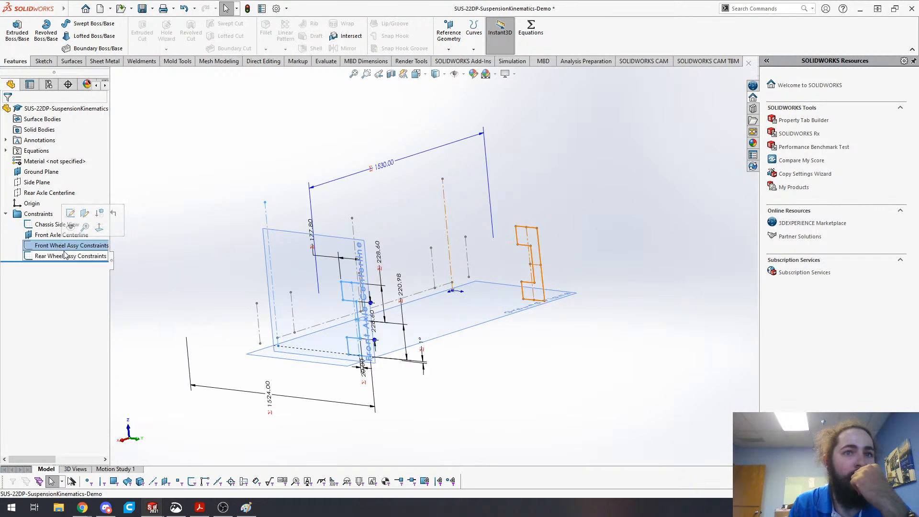
{"action": "left_click", "coordinate": [37, 256]}
{"action": "left_click", "coordinate": [300, 176]}
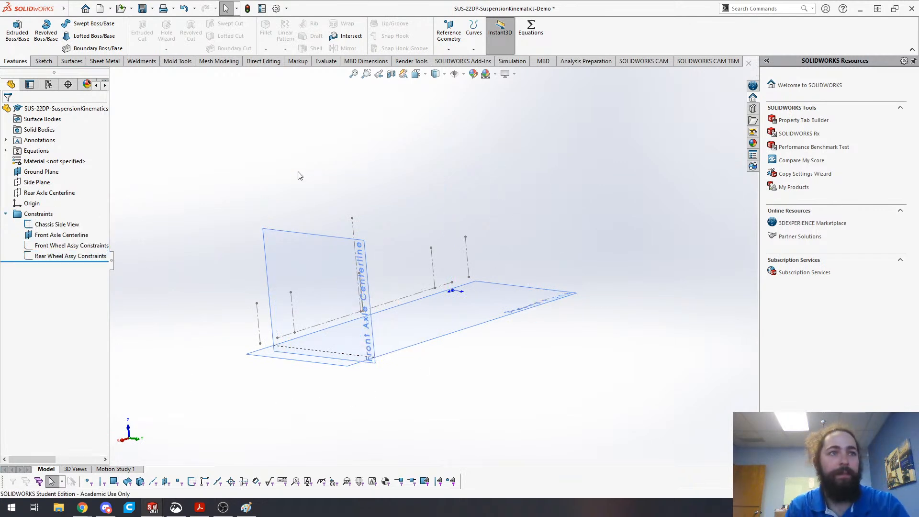
- Switch to the SUS-21DP-KinematicsGeometry reference part and close its open Front Wheel/Tire Constraints sketch
{"action": "key", "text": "ctrl+Tab"}
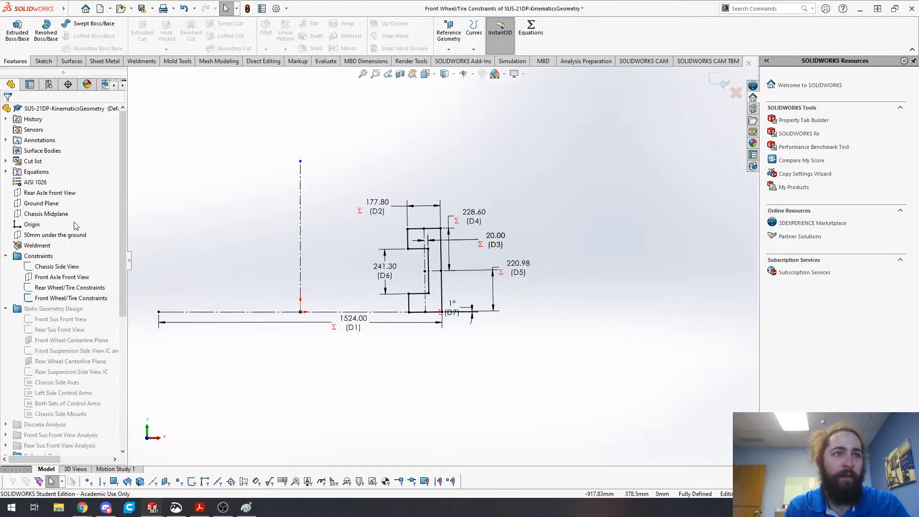
{"action": "key", "text": "ctrl+b"}
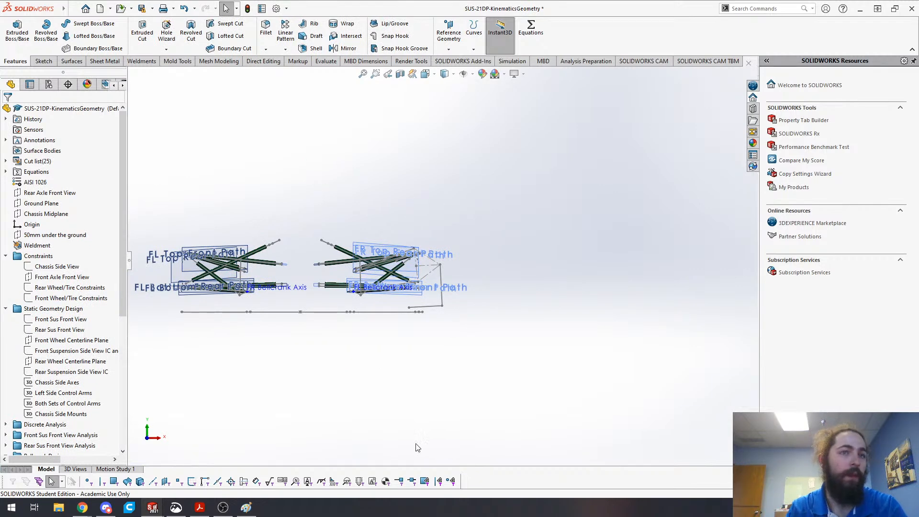
{"action": "scroll", "coordinate": [297, 322], "scroll_direction": "up", "scroll_amount": 5}
{"action": "mouse_move", "coordinate": [458, 302]}
{"action": "middle_mouse_down"}
{"action": "mouse_move", "coordinate": [410, 312]}
{"action": "mouse_move", "coordinate": [454, 322]}
{"action": "mouse_move", "coordinate": [449, 343]}
{"action": "mouse_move", "coordinate": [418, 338]}
{"action": "mouse_move", "coordinate": [448, 272]}
{"action": "middle_mouse_up"}
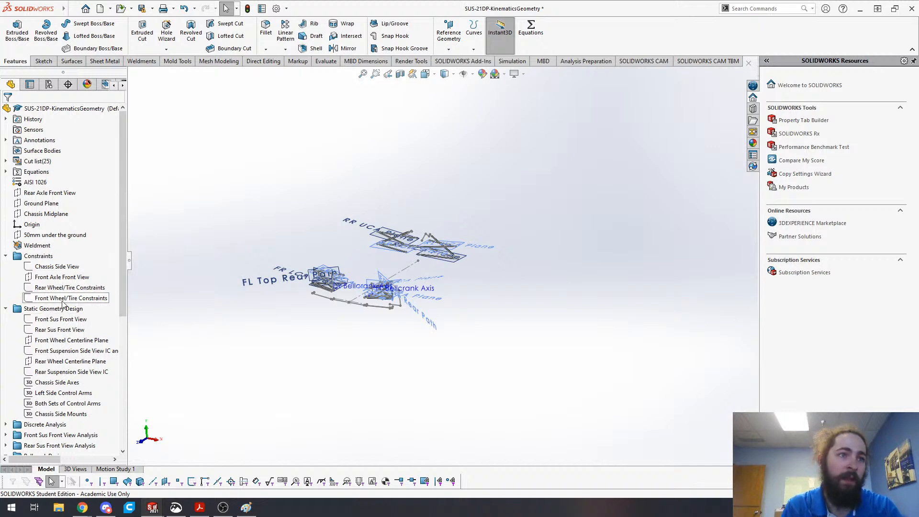
- Open the Front Sus Front View sketch in the Static Geometry Design folder and examine its layout and dimensions
{"action": "left_click", "coordinate": [60, 319]}
{"action": "scroll", "coordinate": [361, 306], "scroll_direction": "up", "scroll_amount": 2}
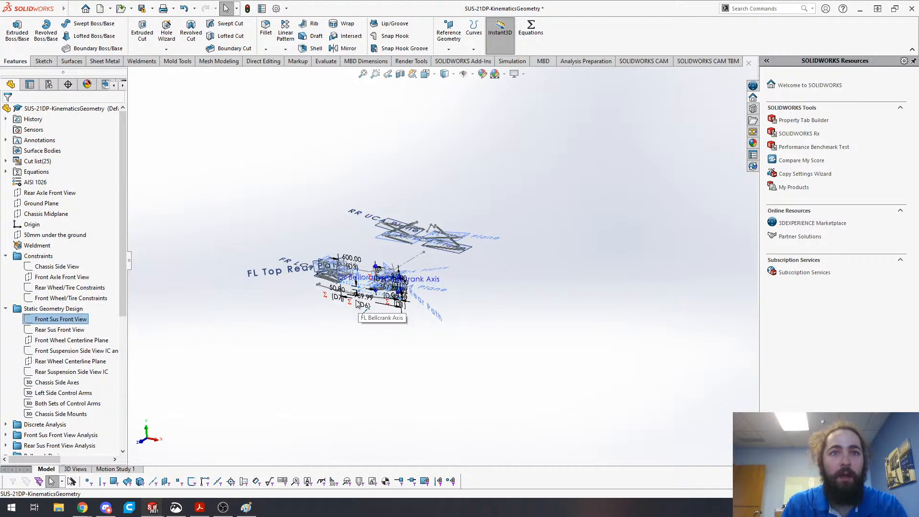
{"action": "right_click", "coordinate": [66, 320]}
{"action": "left_click", "coordinate": [75, 290]}
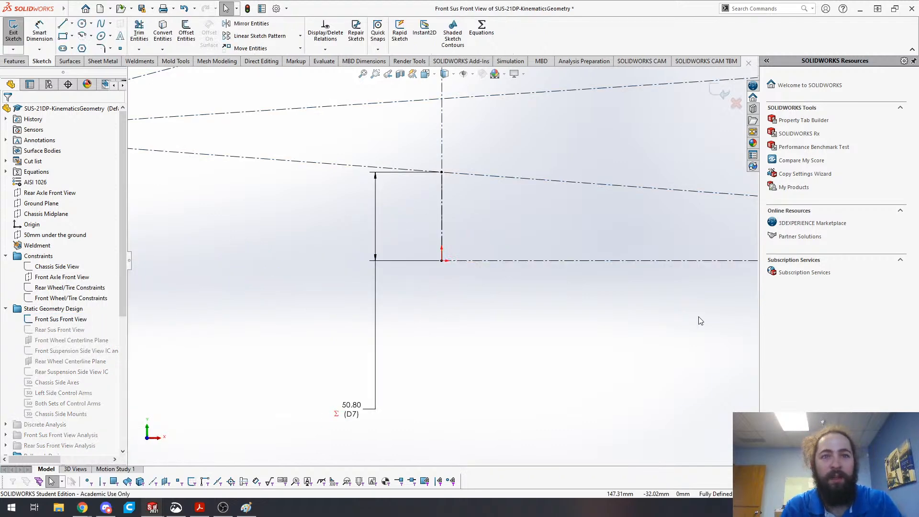
{"action": "scroll", "coordinate": [464, 259], "scroll_direction": "up", "scroll_amount": 4}
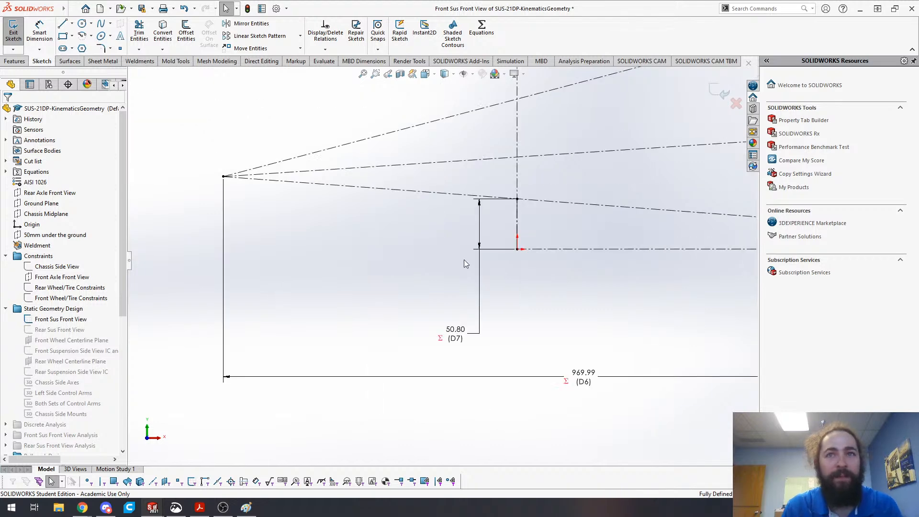
{"action": "scroll", "coordinate": [584, 187], "scroll_direction": "down", "scroll_amount": 3}
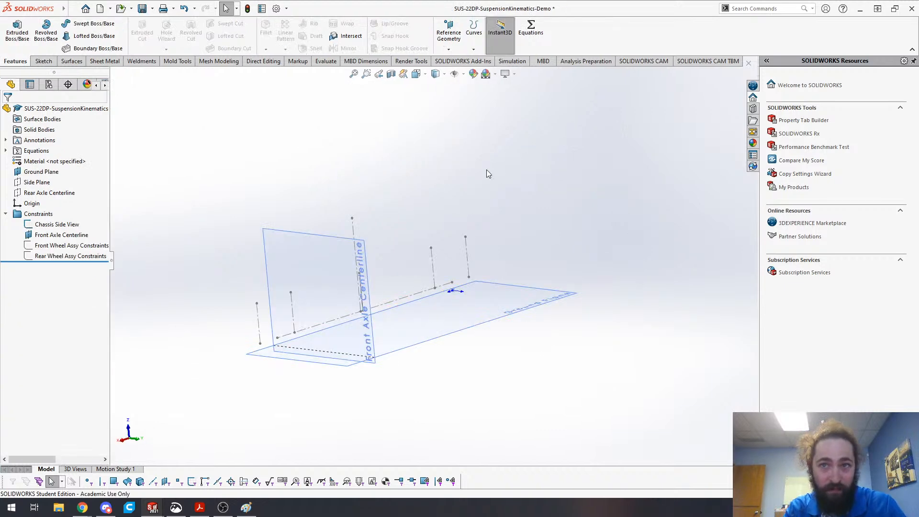
- In the SUS-22DP-SuspensionKinematics-Demo part, start a new sketch on the Front Axle Centerline plane
{"action": "right_click", "coordinate": [333, 254]}
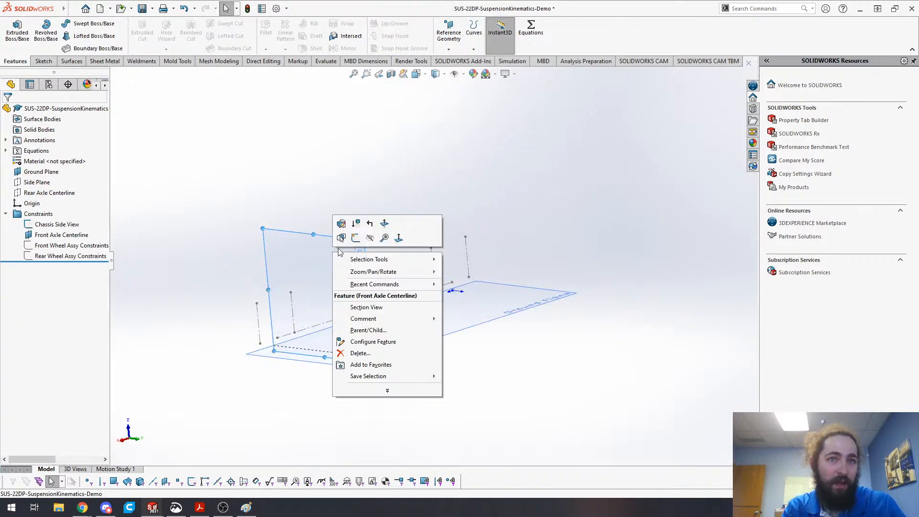
{"action": "left_click", "coordinate": [369, 239]}
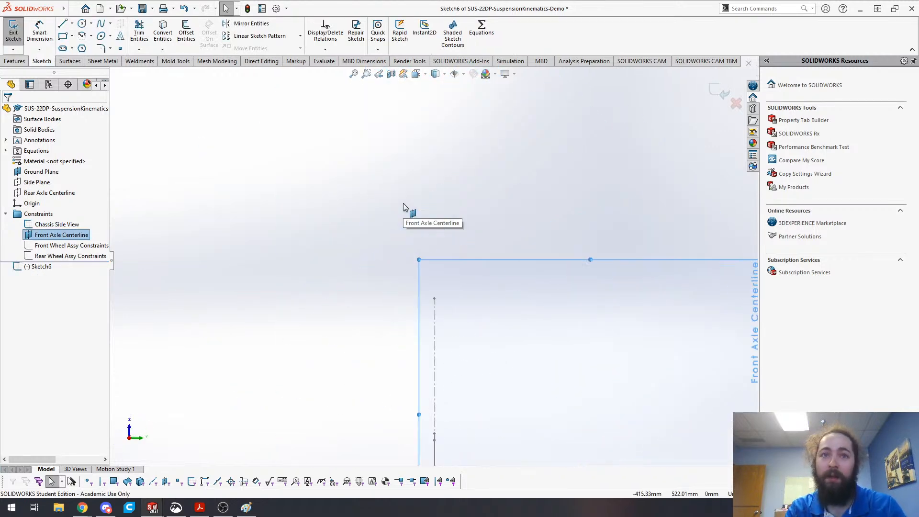
{"action": "scroll", "coordinate": [524, 369], "scroll_direction": "down", "scroll_amount": 2}
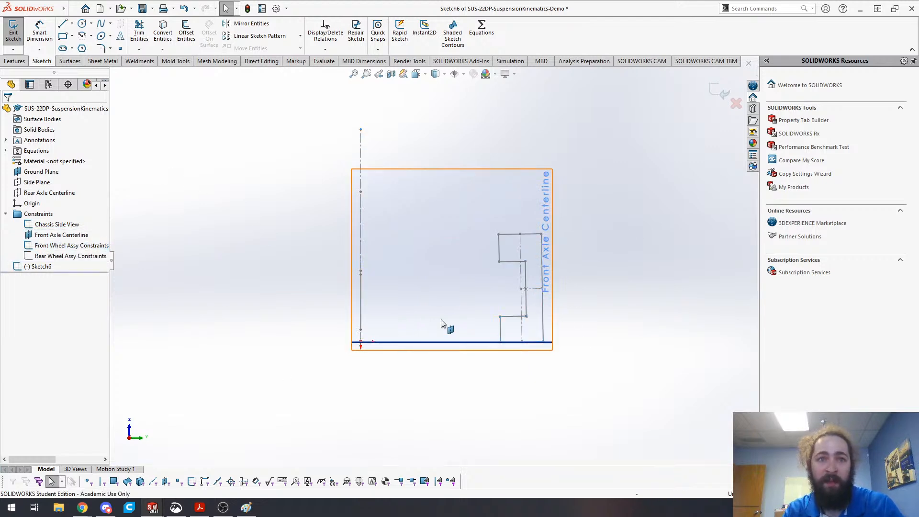
- Hide the Front Axle Centerline plane and the Ground Plane
{"action": "right_click", "coordinate": [77, 235]}
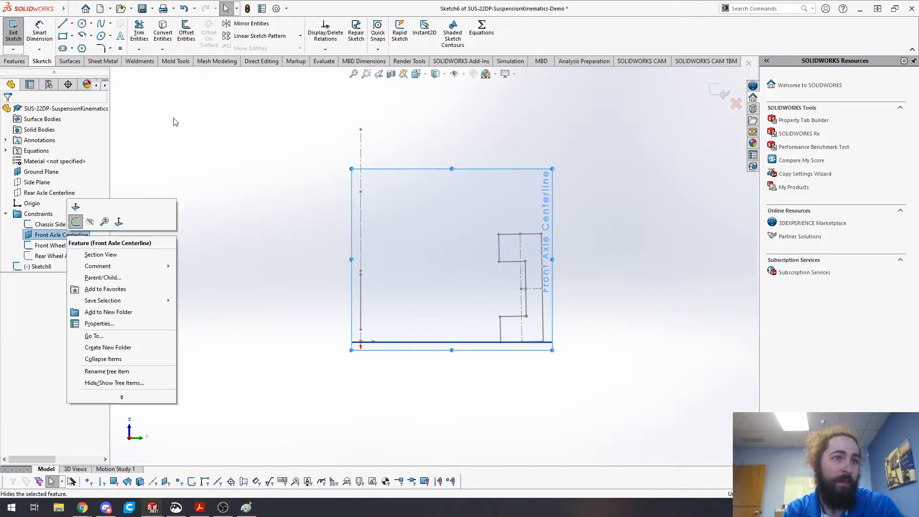
{"action": "left_click", "coordinate": [89, 221]}
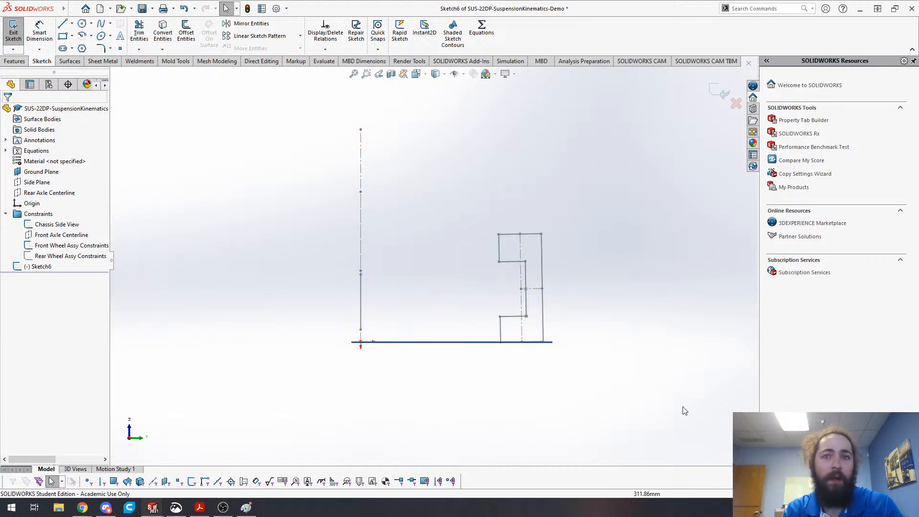
{"action": "left_click", "coordinate": [41, 172]}
{"action": "left_click", "coordinate": [62, 154]}
{"action": "scroll", "coordinate": [506, 348], "scroll_direction": "down", "scroll_amount": 3}
{"action": "scroll", "coordinate": [572, 346], "scroll_direction": "up", "scroll_amount": 3}
{"action": "scroll", "coordinate": [465, 303], "scroll_direction": "down", "scroll_amount": 1}
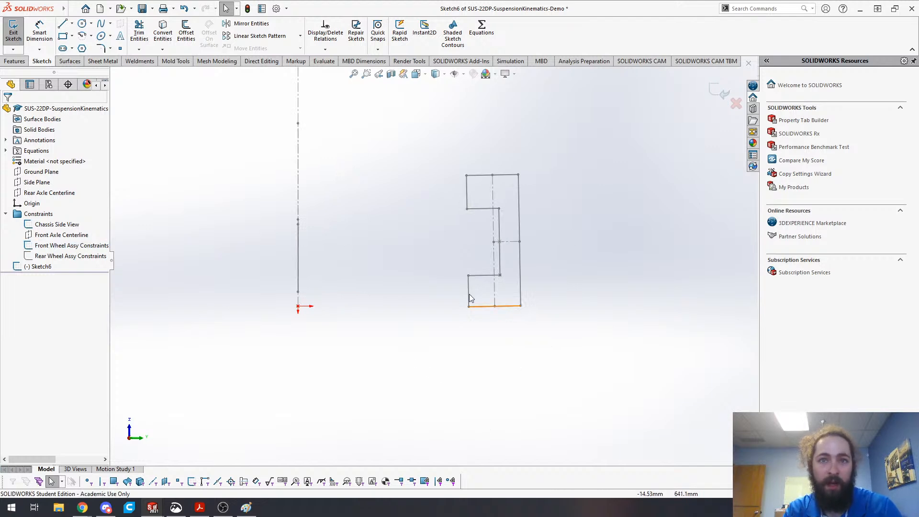
- Sketch a construction line about 306 mm long along the ground from the midpoint of the wheel profile's bottom edge toward the origin
{"action": "left_click", "coordinate": [72, 9]}
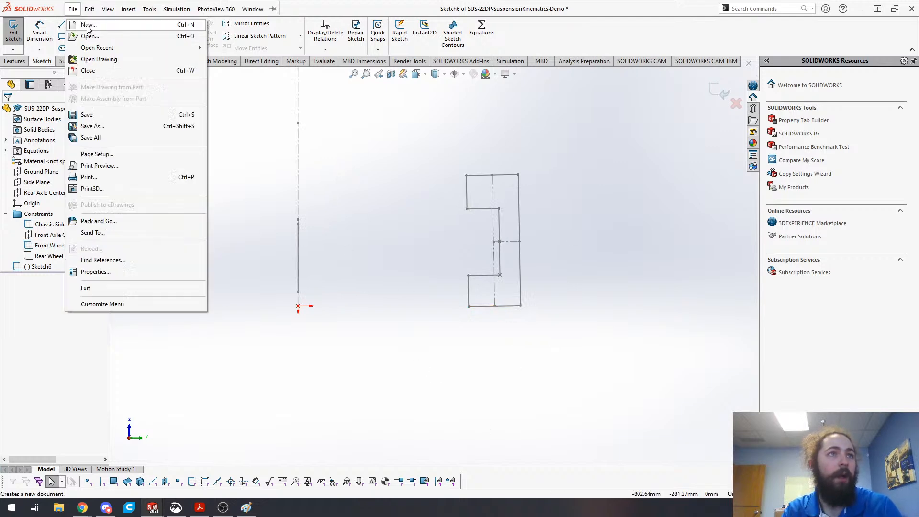
{"action": "left_click", "coordinate": [414, 203]}
{"action": "key", "text": "s"}
{"action": "left_click", "coordinate": [427, 226]}
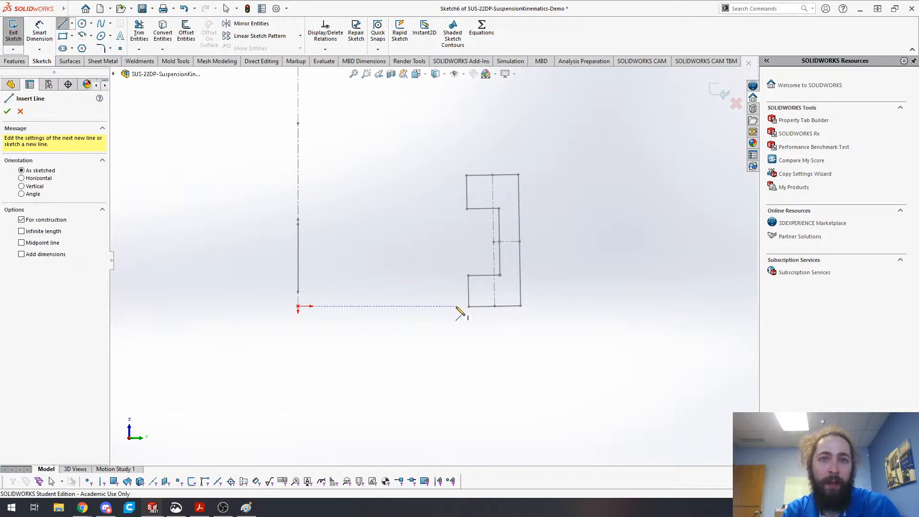
{"action": "left_click", "coordinate": [494, 305]}
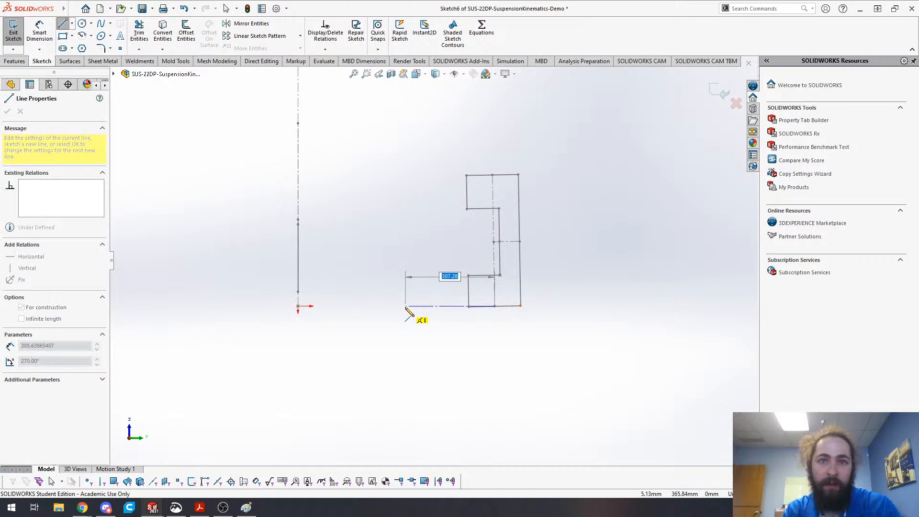
{"action": "left_click", "coordinate": [405, 306]}
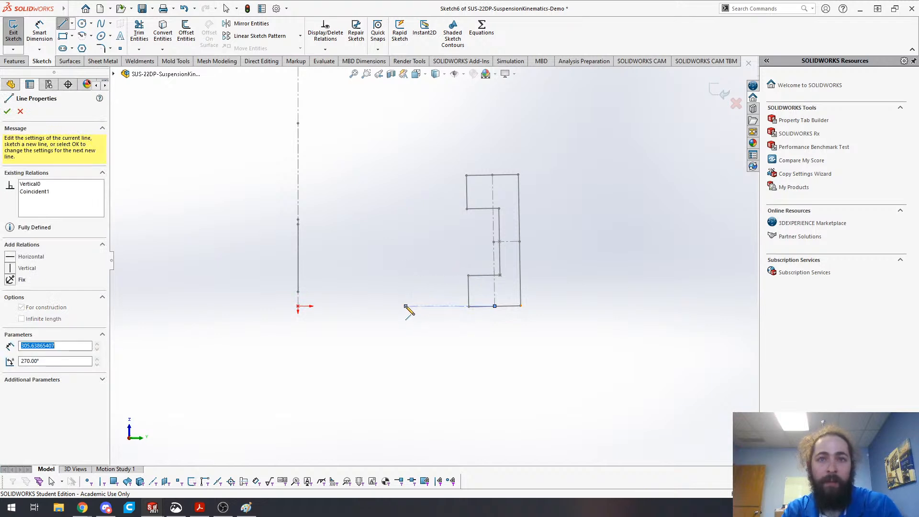
{"action": "key", "text": "Escape"}
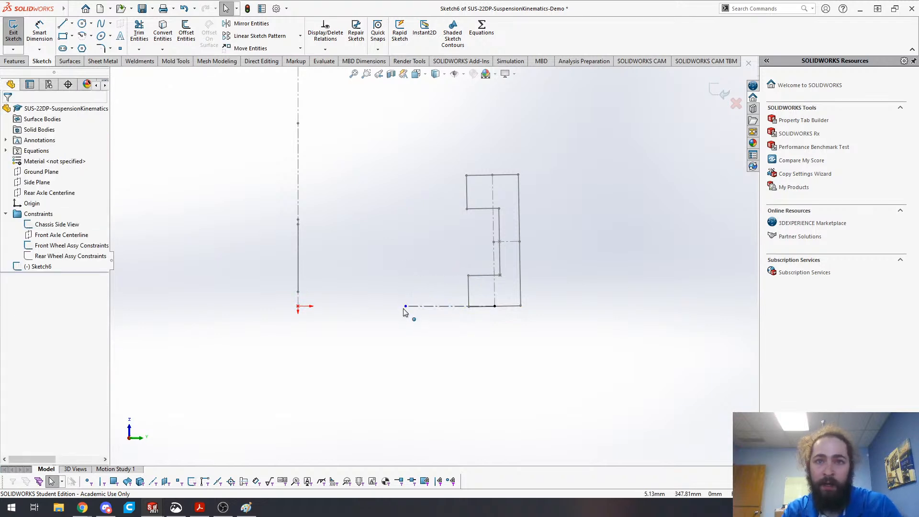
- Check the ground construction line's relations and shorten it by moving its free endpoint closer to the wheel profile
{"action": "left_click", "coordinate": [447, 307]}
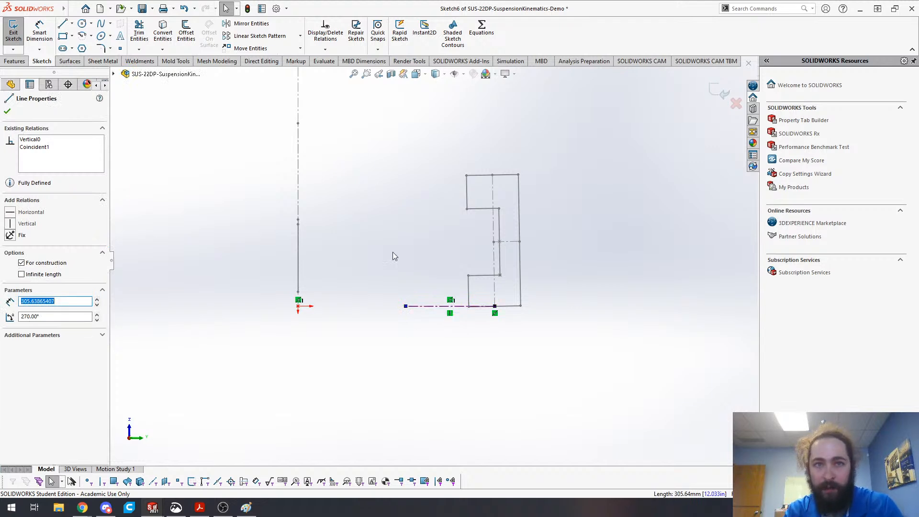
{"action": "left_click", "coordinate": [449, 313]}
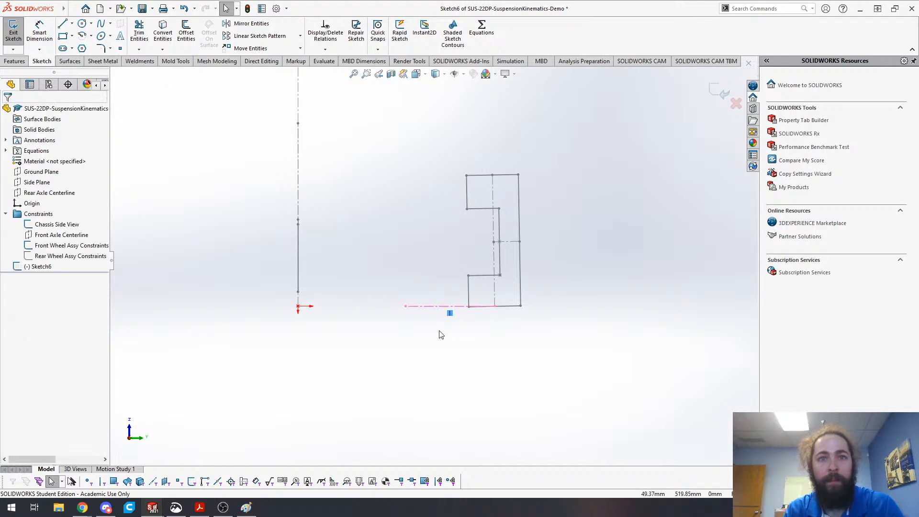
{"action": "scroll", "coordinate": [459, 293], "scroll_direction": "down", "scroll_amount": 3}
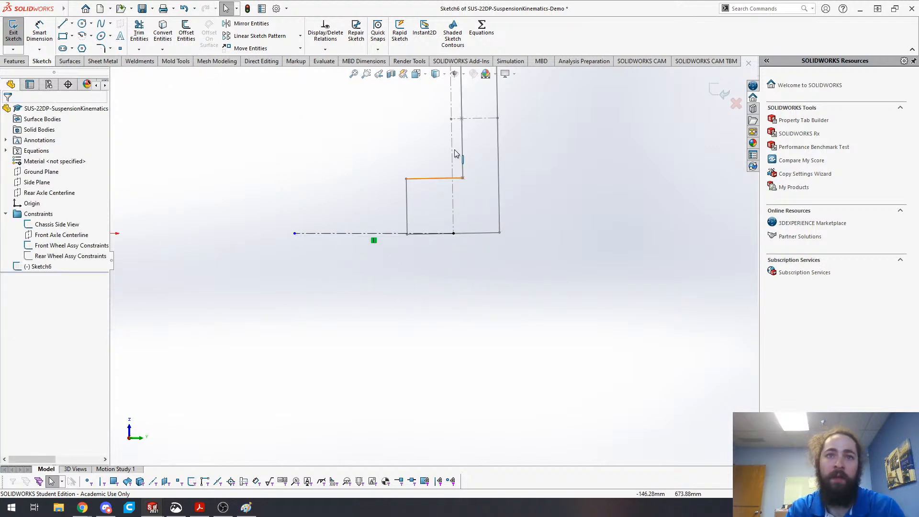
{"action": "scroll", "coordinate": [392, 254], "scroll_direction": "up", "scroll_amount": 3}
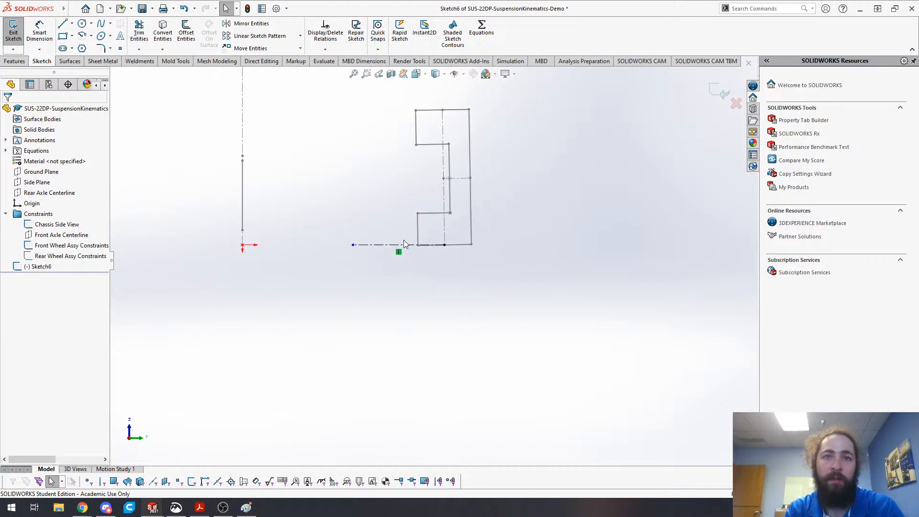
{"action": "left_click", "coordinate": [353, 245]}
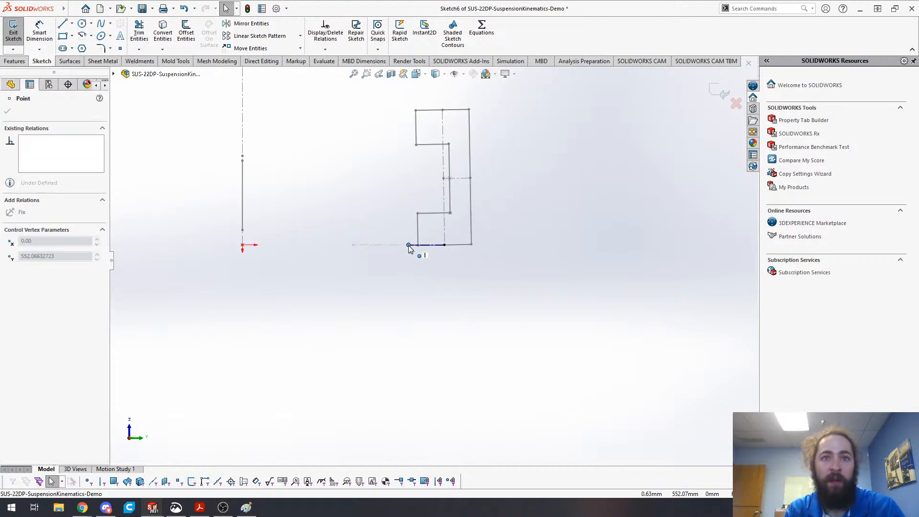
{"action": "left_click_drag", "start_coordinate": [379, 246], "coordinate": [379, 245]}
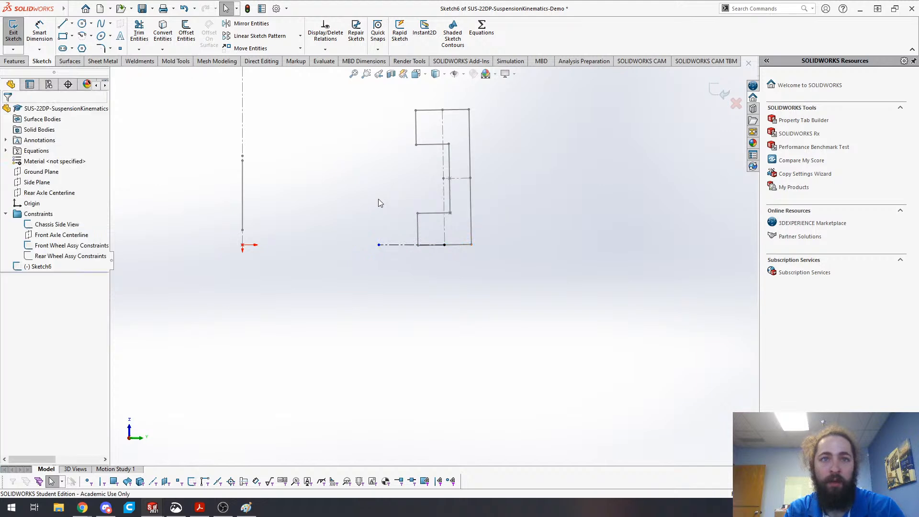
- Sketch a slanted construction line upward from the ground line's inner endpoint, leaning toward the vehicle centerline
{"action": "key", "text": "s"}
{"action": "left_click", "coordinate": [409, 260]}
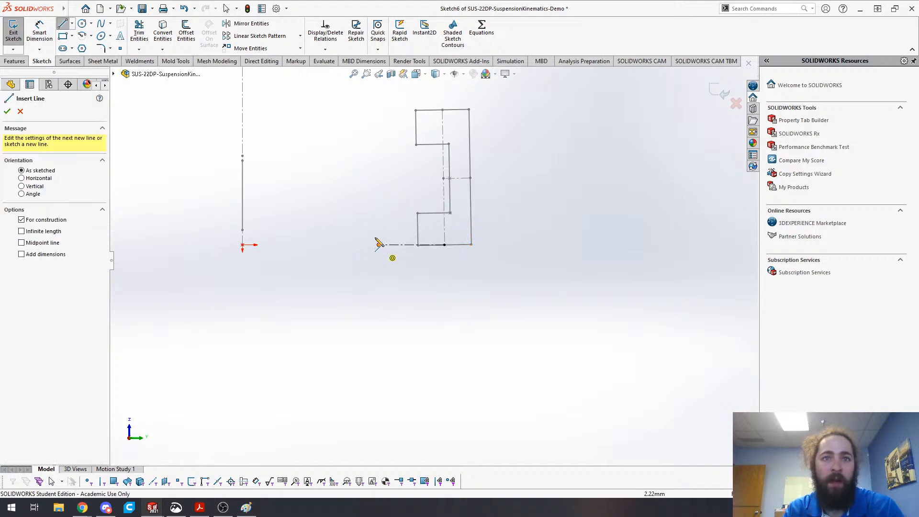
{"action": "left_click", "coordinate": [379, 245]}
{"action": "left_click", "coordinate": [349, 106]}
{"action": "key", "text": "Escape"}
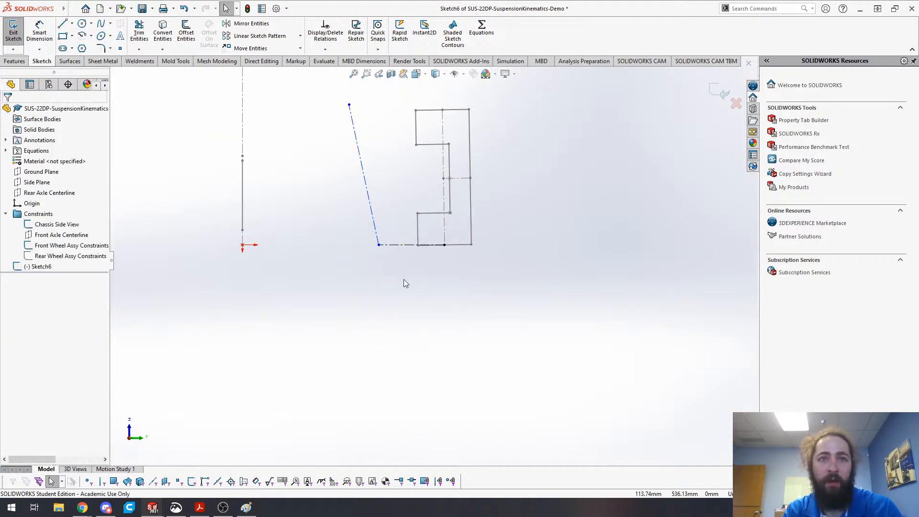
- Add a vertical construction line rising from the same ground-line endpoint, beside the slanted line
{"action": "key", "text": "s"}
{"action": "left_click", "coordinate": [406, 235]}
{"action": "left_click", "coordinate": [379, 245]}
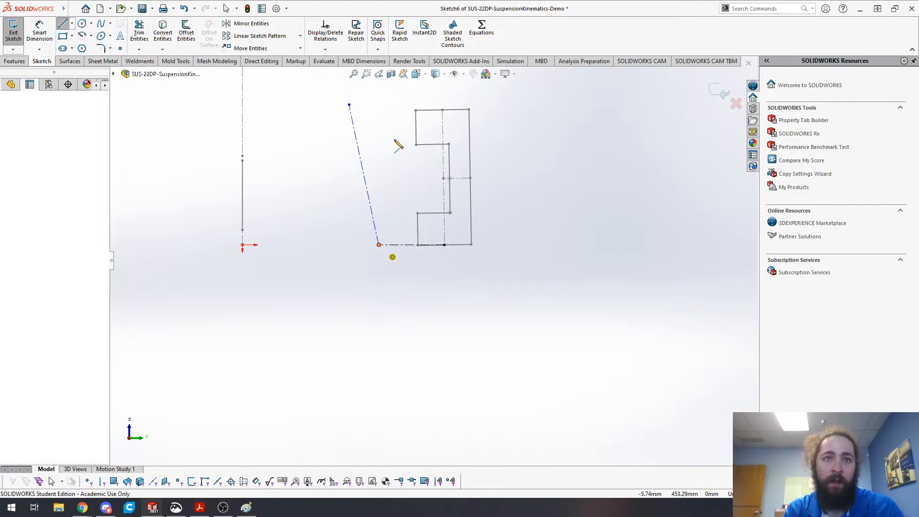
{"action": "left_click", "coordinate": [379, 92]}
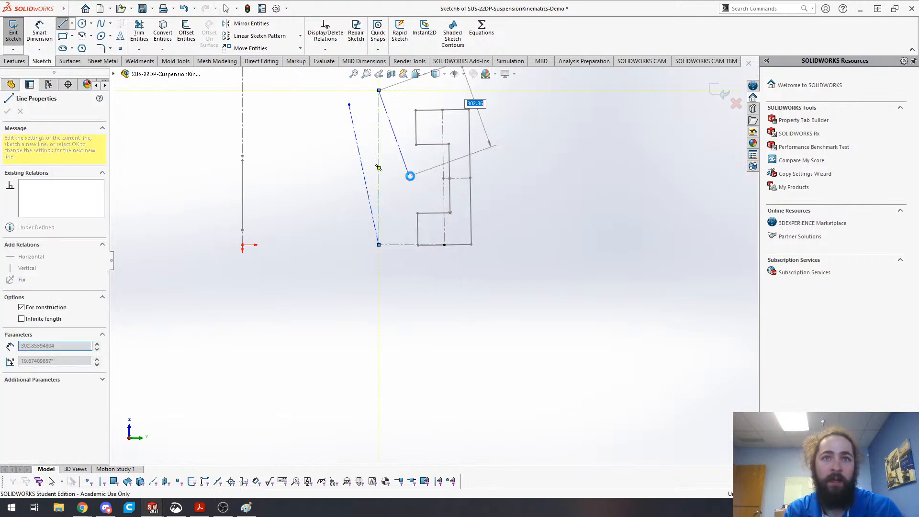
{"action": "key", "text": "Escape"}
- In the SUS-21DP-KinematicsGeometry part, move the 95 and 85 mm dimensions outward and highlight the Front Wheel/Tire Constraints sketch for comparison
{"action": "scroll", "coordinate": [463, 258], "scroll_direction": "up", "scroll_amount": 3}
{"action": "scroll", "coordinate": [430, 234], "scroll_direction": "down", "scroll_amount": 3}
{"action": "scroll", "coordinate": [429, 340], "scroll_direction": "up", "scroll_amount": 4}
{"action": "scroll", "coordinate": [408, 305], "scroll_direction": "down", "scroll_amount": 3}
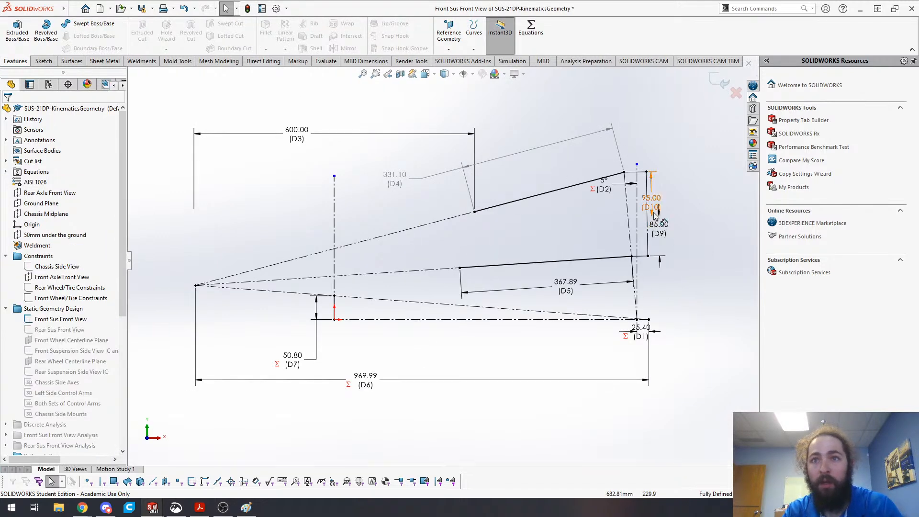
{"action": "left_click_drag", "start_coordinate": [656, 198], "coordinate": [694, 180]}
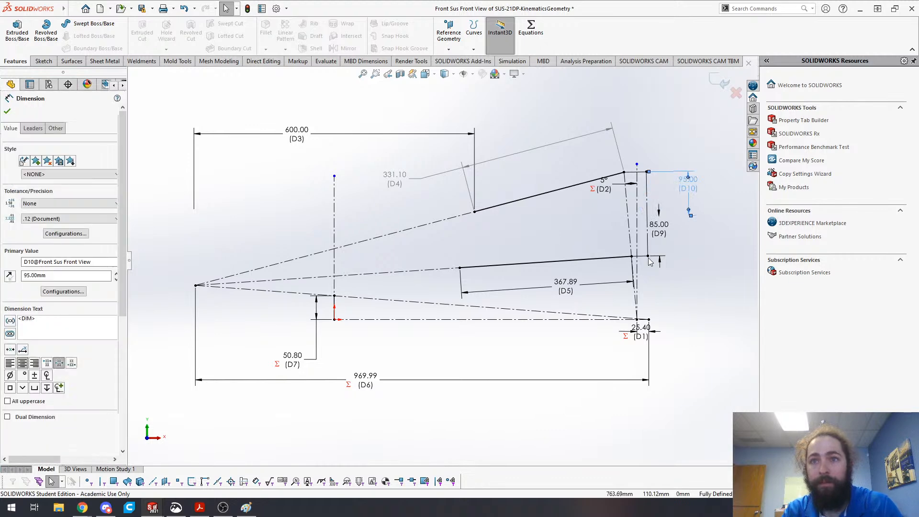
{"action": "left_click_drag", "start_coordinate": [657, 235], "coordinate": [691, 238]}
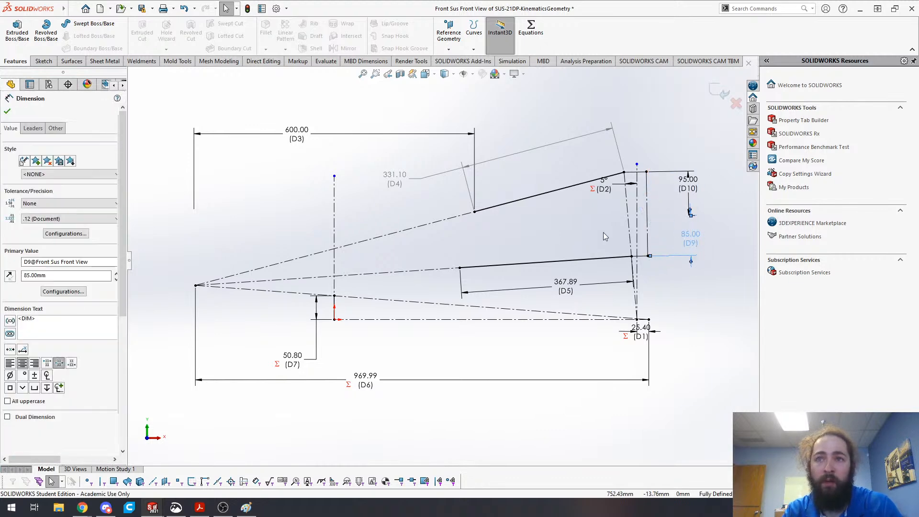
{"action": "left_click", "coordinate": [71, 298]}
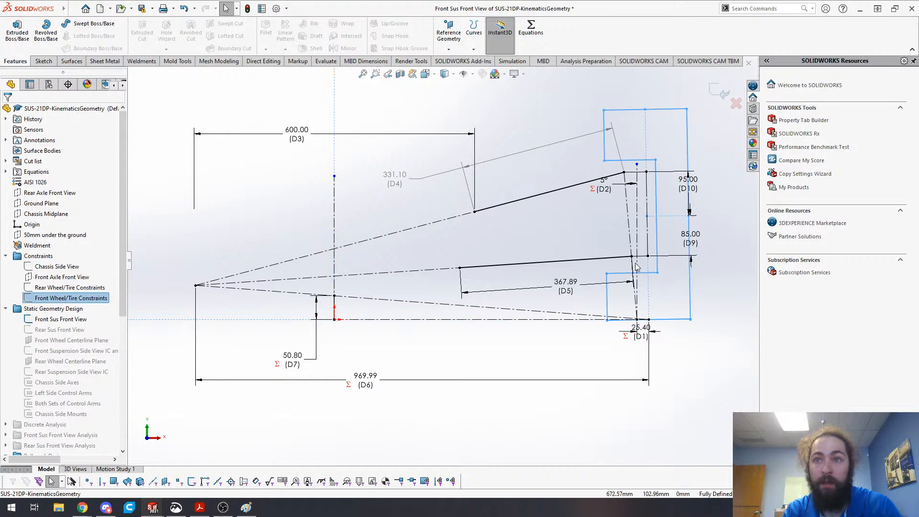
- Clear the Front Wheel/Tire Constraints sketch highlight and move the 95 mm dimension farther outward from the wheel profile
{"action": "right_click", "coordinate": [120, 301]}
{"action": "left_click", "coordinate": [101, 286]}
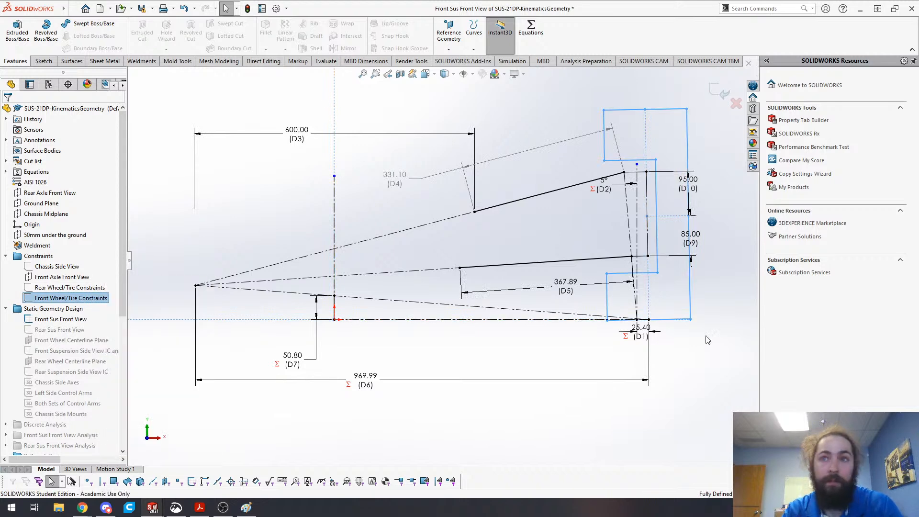
{"action": "left_click", "coordinate": [708, 339]}
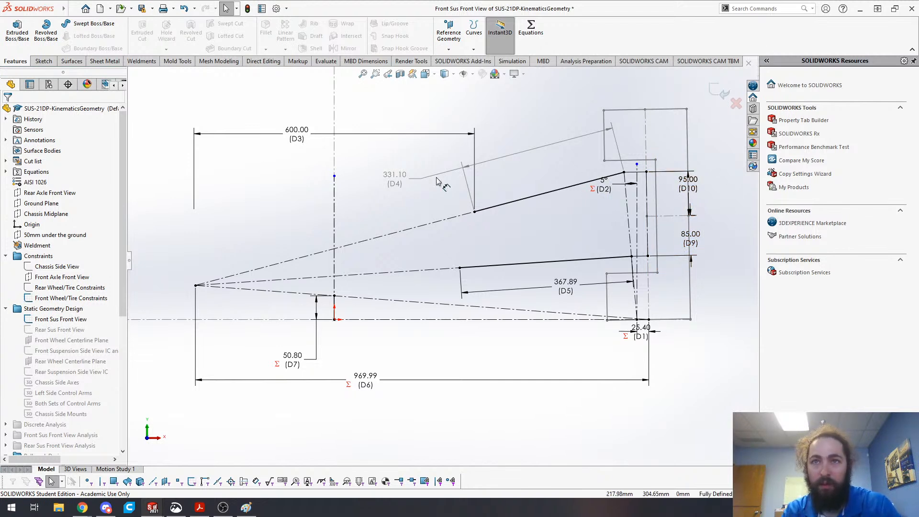
{"action": "left_click_drag", "start_coordinate": [688, 183], "coordinate": [705, 173]}
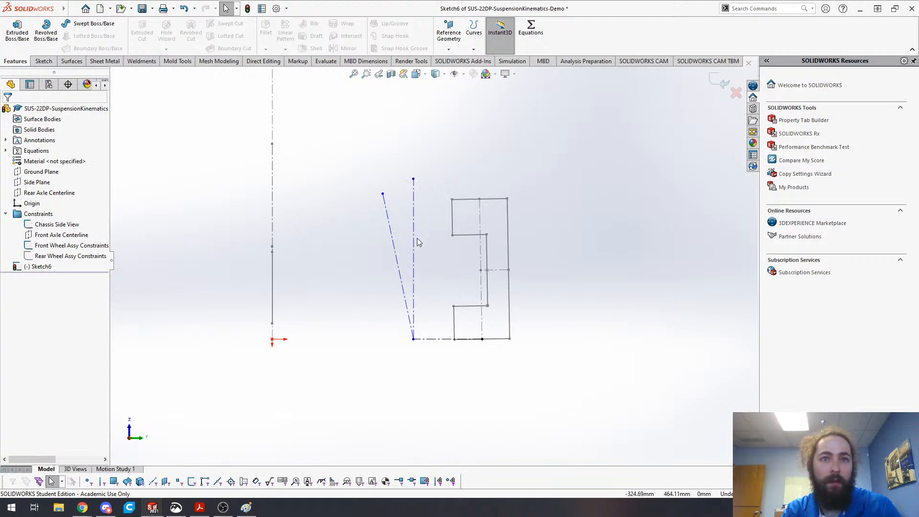
- In the SUS-22DP-SuspensionKinematics-Demo part, make the upright construction line perpendicular to the ground construction line
{"action": "left_click", "coordinate": [432, 339]}
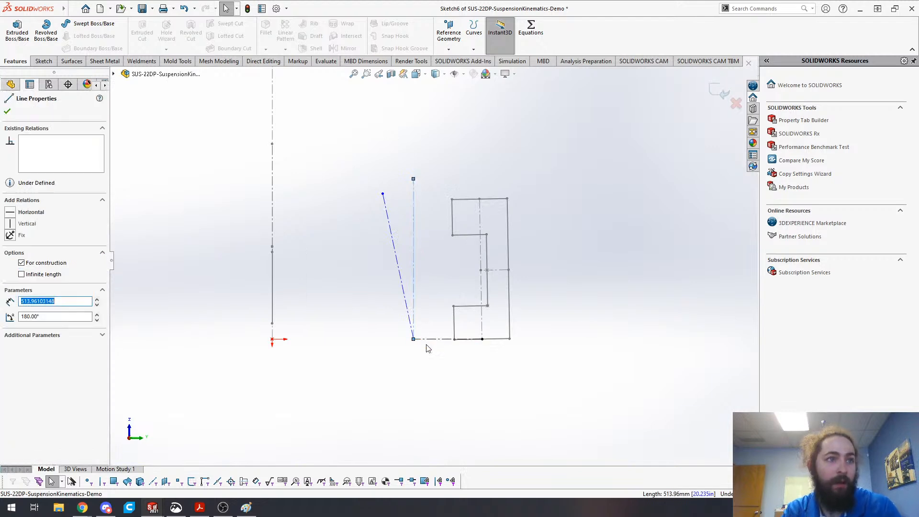
{"action": "left_click", "coordinate": [443, 340], "text": "ctrl"}
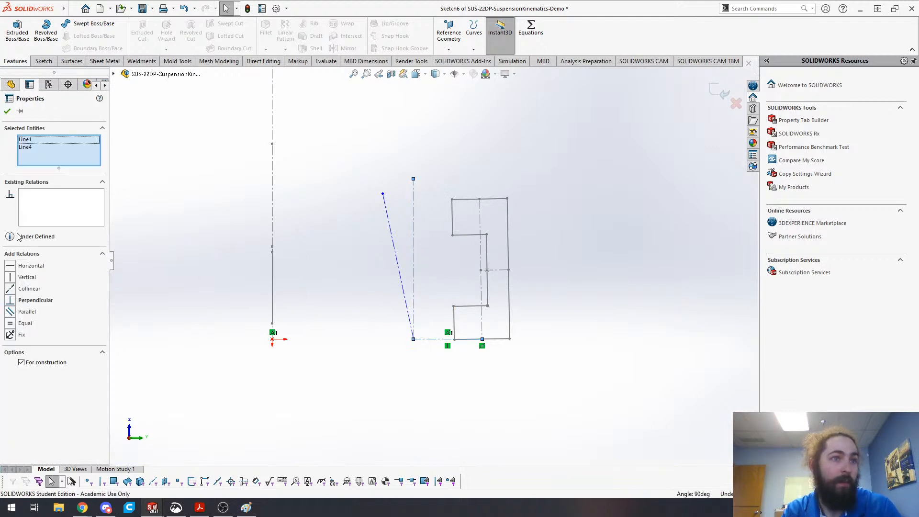
{"action": "left_click", "coordinate": [15, 301]}
{"action": "key", "text": "Escape"}
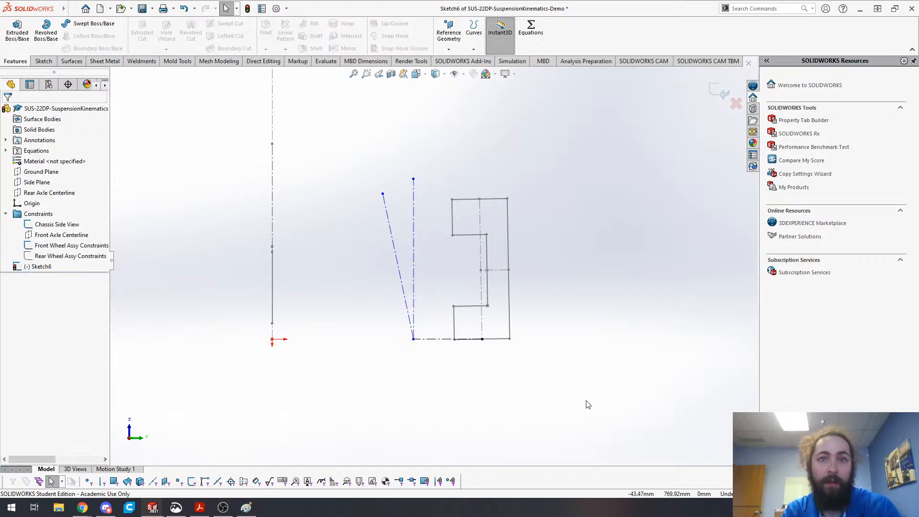
- Dimension the ground construction line's length and link it to the global variable scrub_radius_front (25.4 mm)
{"action": "key", "text": "s"}
{"action": "left_click", "coordinate": [510, 373]}
{"action": "left_click", "coordinate": [446, 339]}
{"action": "left_click", "coordinate": [445, 378]}
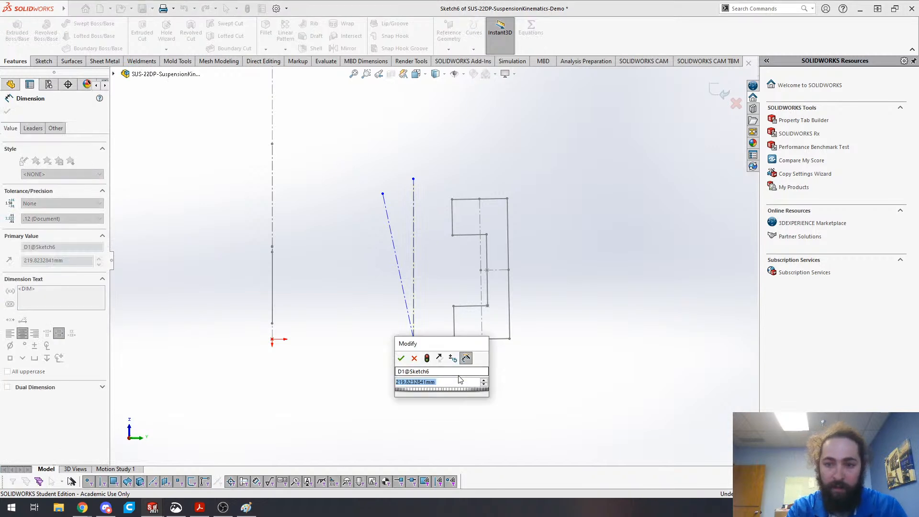
{"action": "type", "text": "="}
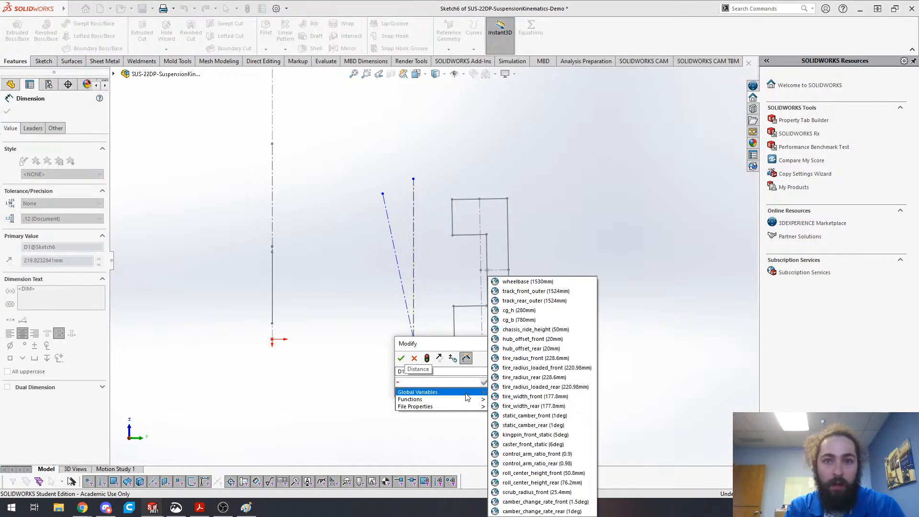
{"action": "type", "text": "sd"}
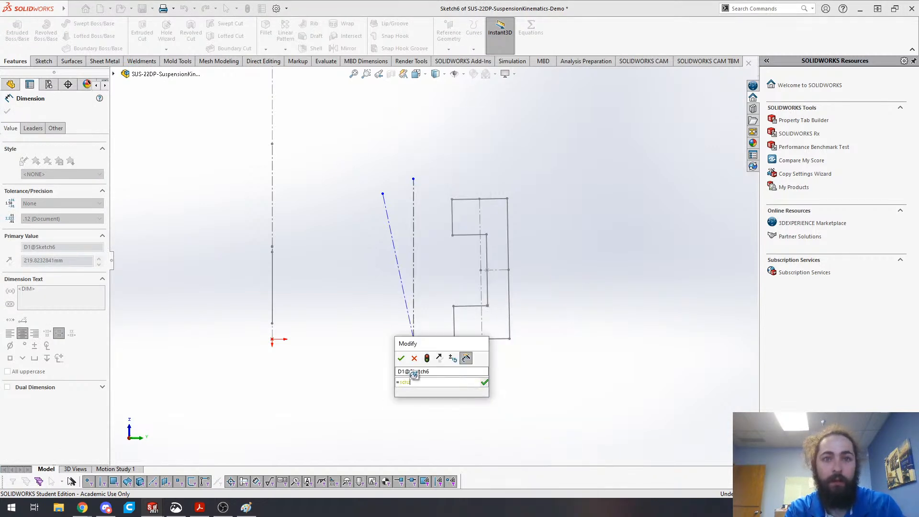
{"action": "left_click", "coordinate": [415, 394]}
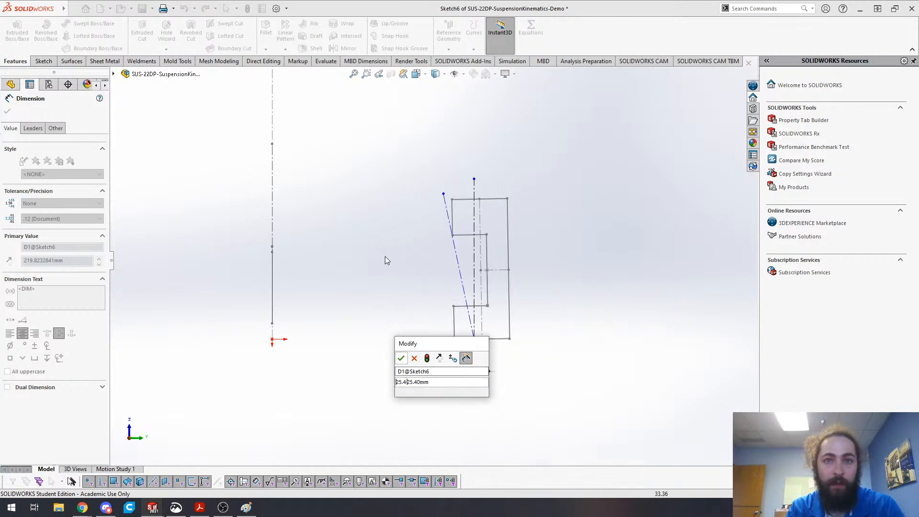
{"action": "key", "text": "Return"}
- Dimension the angle between the slanted and upright construction lines, linking it to the global variable kingpin_front_static (5 deg)
{"action": "scroll", "coordinate": [466, 289], "scroll_direction": "down", "scroll_amount": 5}
{"action": "scroll", "coordinate": [425, 225], "scroll_direction": "up", "scroll_amount": 2}
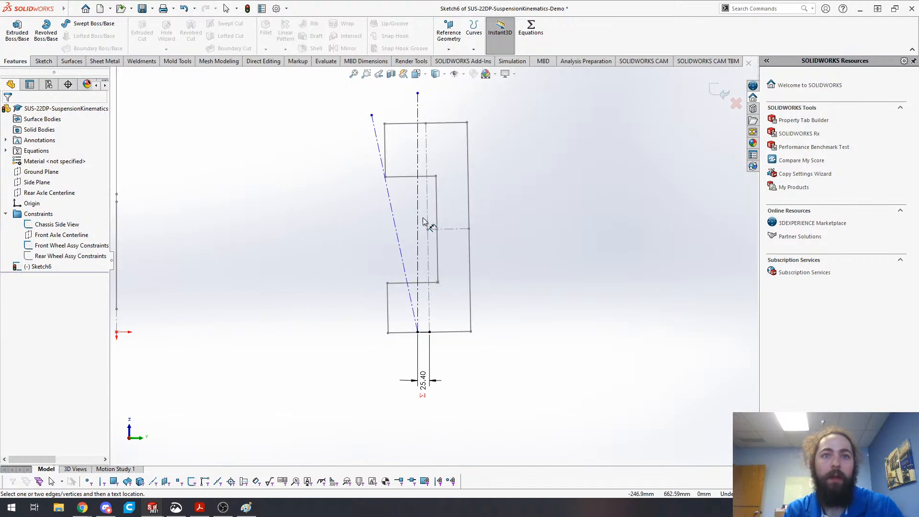
{"action": "left_click", "coordinate": [406, 266]}
{"action": "left_click", "coordinate": [417, 256]}
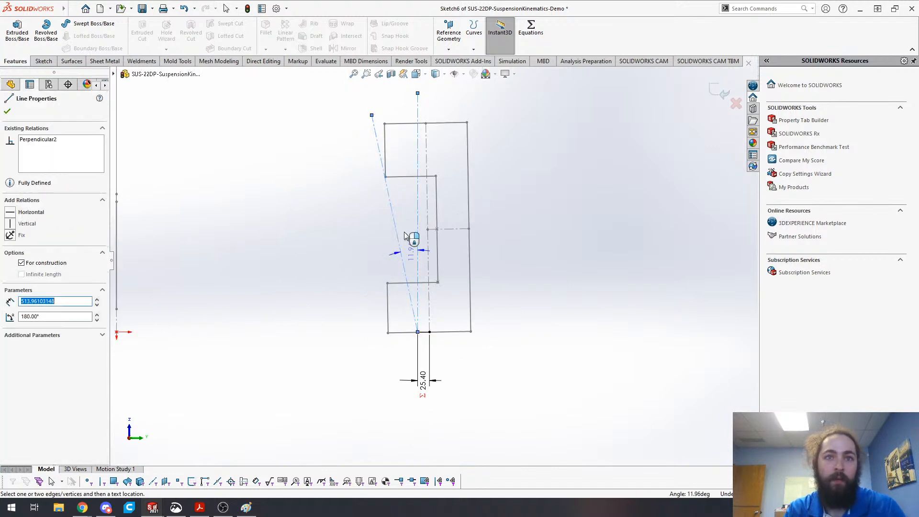
{"action": "left_click", "coordinate": [374, 176]}
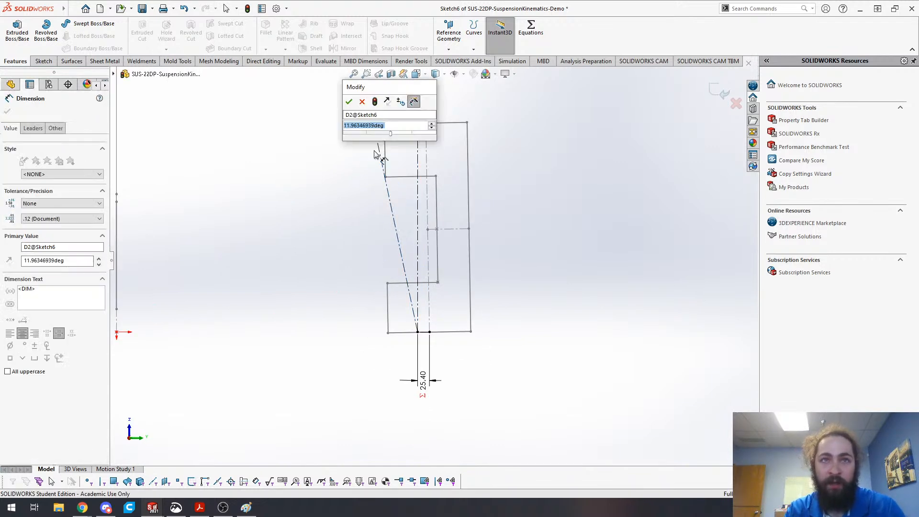
{"action": "type", "text": "=kin"}
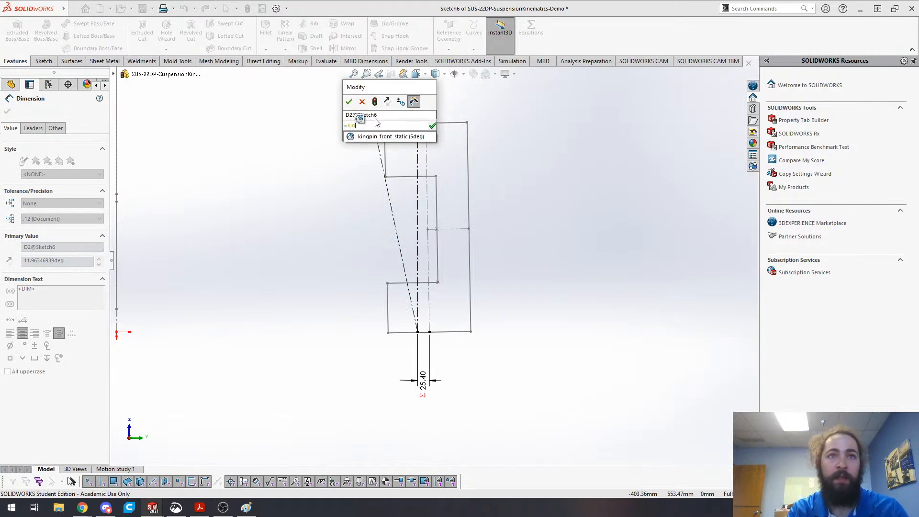
{"action": "left_click", "coordinate": [396, 138]}
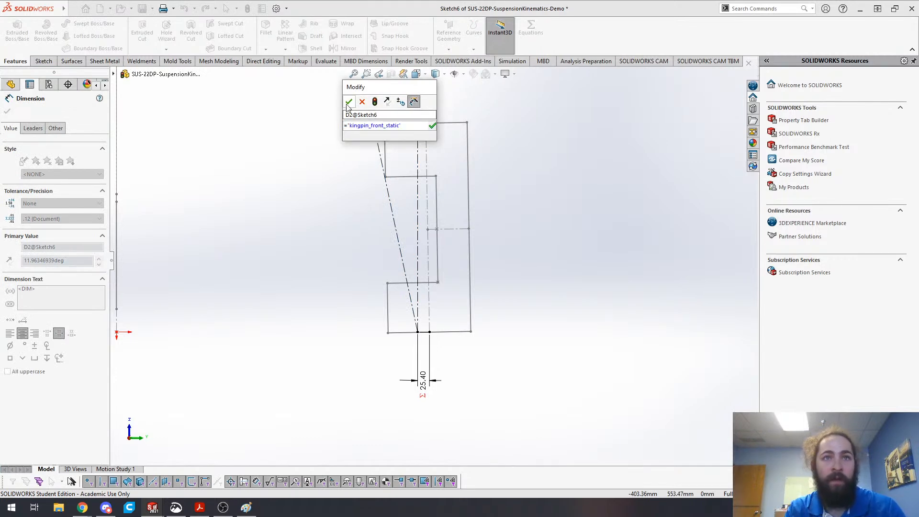
{"action": "left_click", "coordinate": [349, 102]}
{"action": "key", "text": "Escape"}
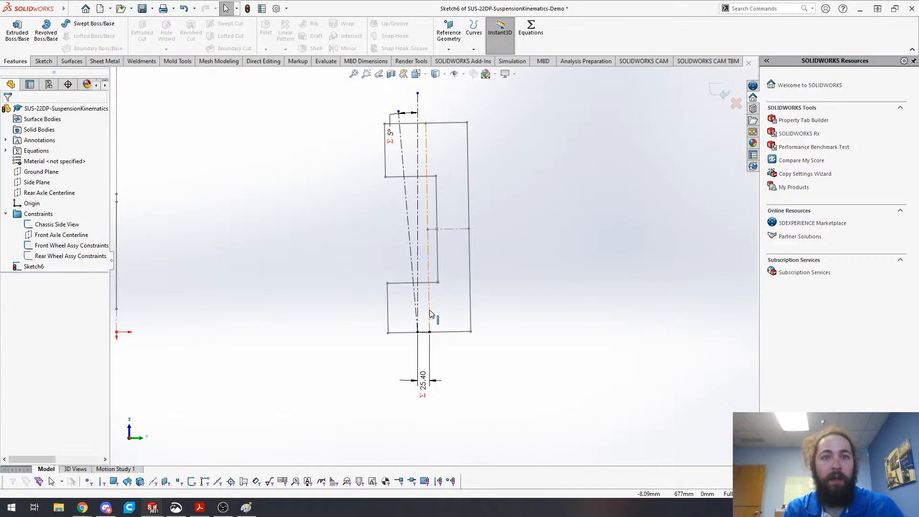
{"action": "left_click", "coordinate": [412, 253]}
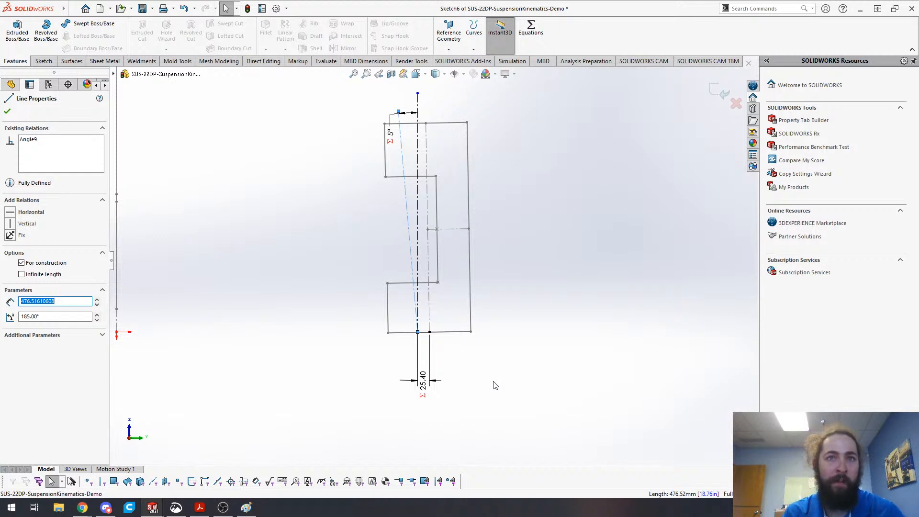
{"action": "left_click", "coordinate": [607, 242]}
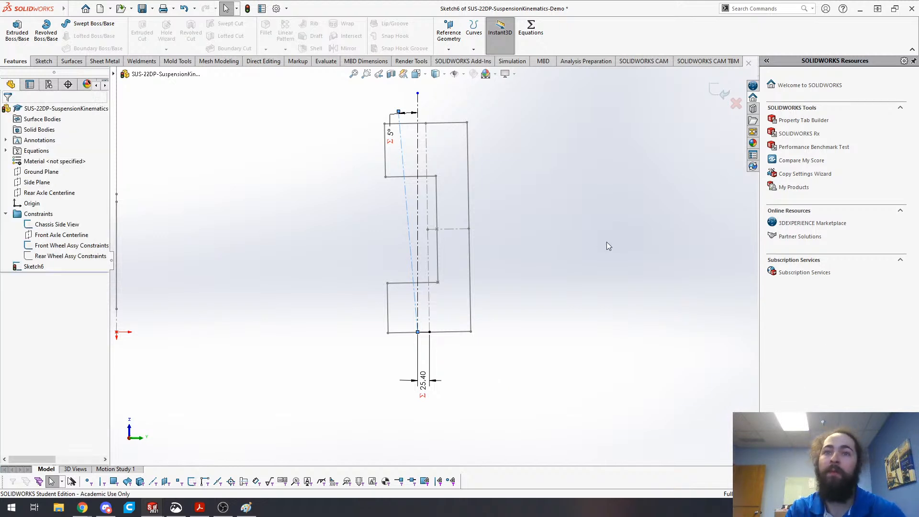
{"action": "left_click", "coordinate": [412, 272]}
{"action": "left_click", "coordinate": [372, 196]}
- Sketch two separate control arm lines inward from the kingpin axis, the lower about 525 mm long and the upper one shorter and steeper
{"action": "key", "text": "s"}
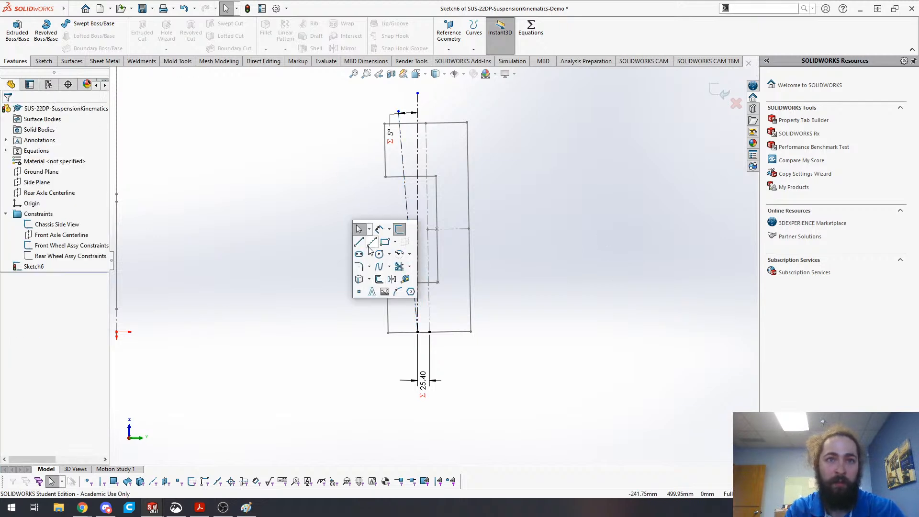
{"action": "left_click", "coordinate": [359, 242]}
{"action": "left_click", "coordinate": [411, 270]}
{"action": "left_click", "coordinate": [168, 283]}
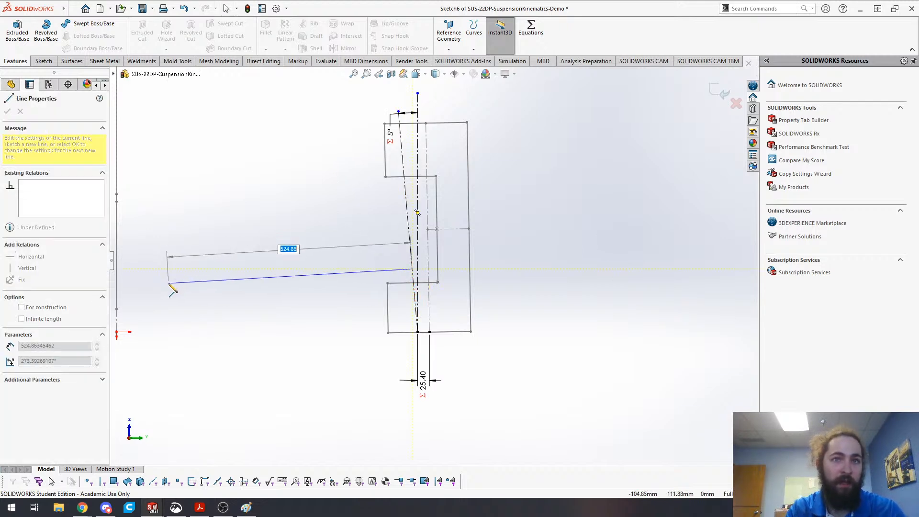
{"action": "key", "text": "Escape"}
{"action": "left_click", "coordinate": [404, 187]}
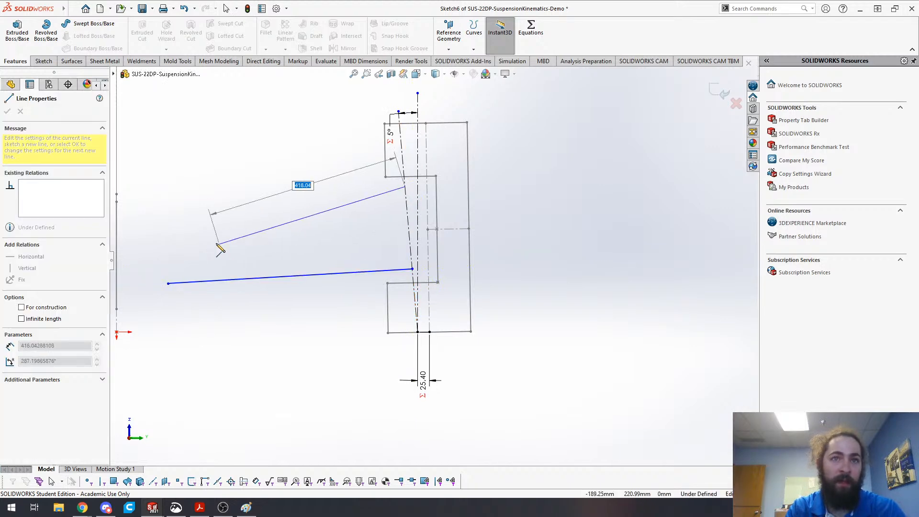
{"action": "key", "text": "Escape"}
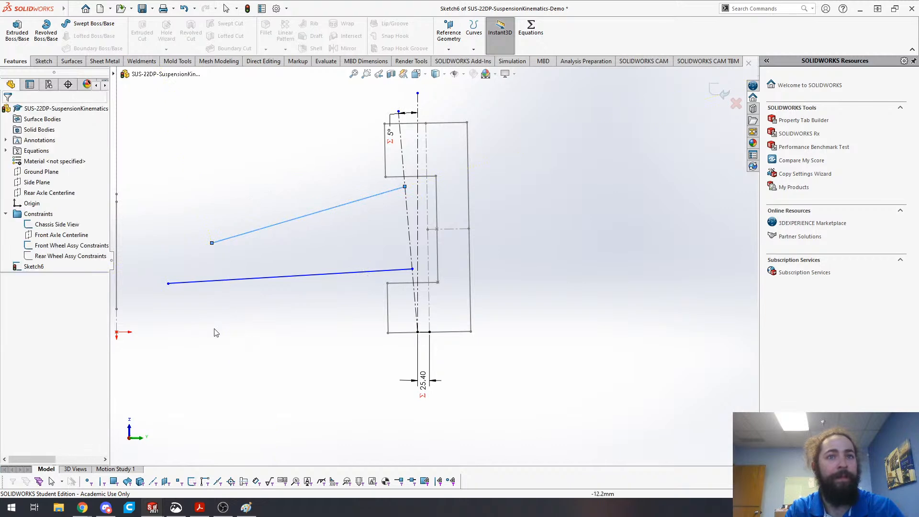
{"action": "scroll", "coordinate": [291, 344], "scroll_direction": "up", "scroll_amount": 3}
{"action": "left_click", "coordinate": [359, 330]}
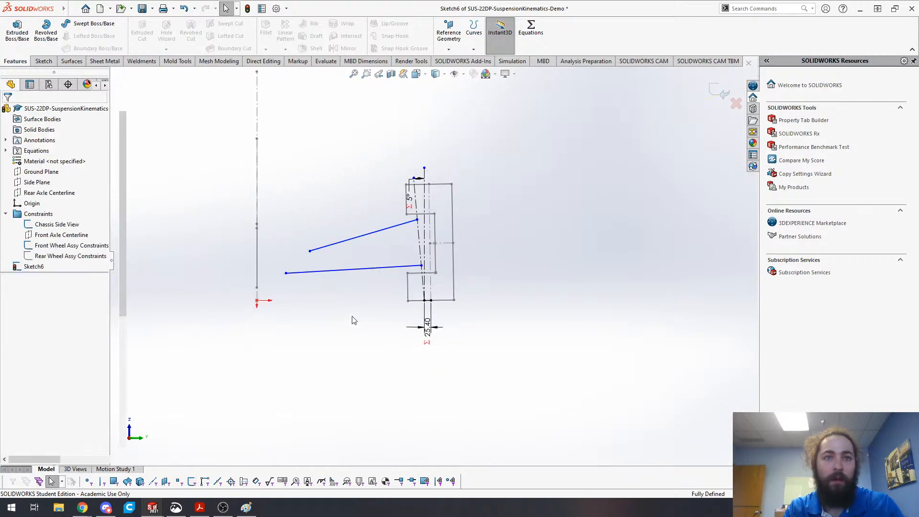
- Check the reference part's front-view sketch and delete both separate control arm lines from the new sketch
{"action": "key", "text": "ctrl+Tab"}
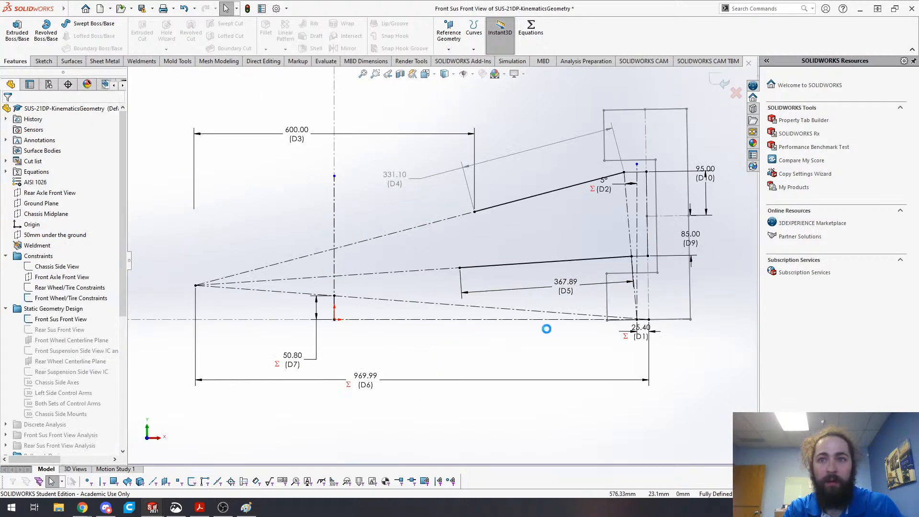
{"action": "key", "text": "ctrl+Tab"}
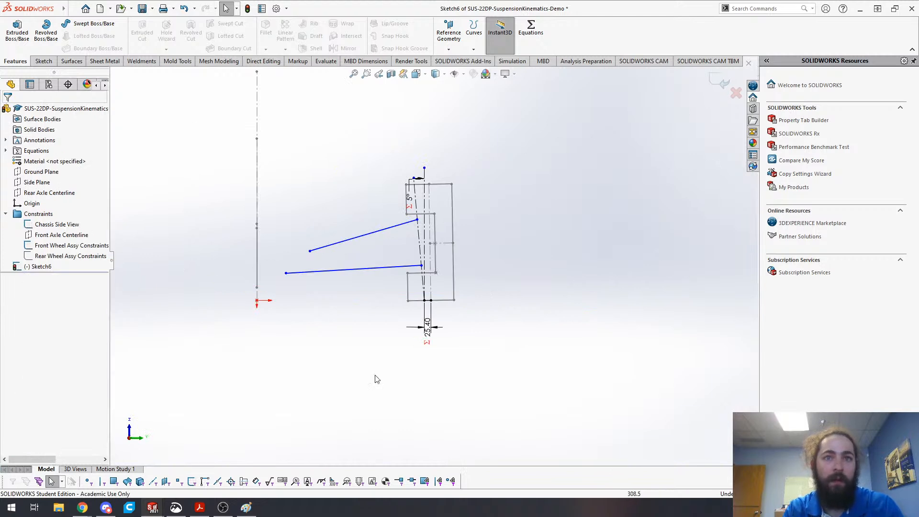
{"action": "scroll", "coordinate": [388, 300], "scroll_direction": "down", "scroll_amount": 3}
{"action": "left_click_drag", "start_coordinate": [428, 159], "coordinate": [337, 272]}
{"action": "key", "text": "Delete"}
- Sketch an upper line from the kingpin axis inward past the vehicle centerline, and a lower line about 1100 mm long back to the axis
{"action": "key", "text": "s"}
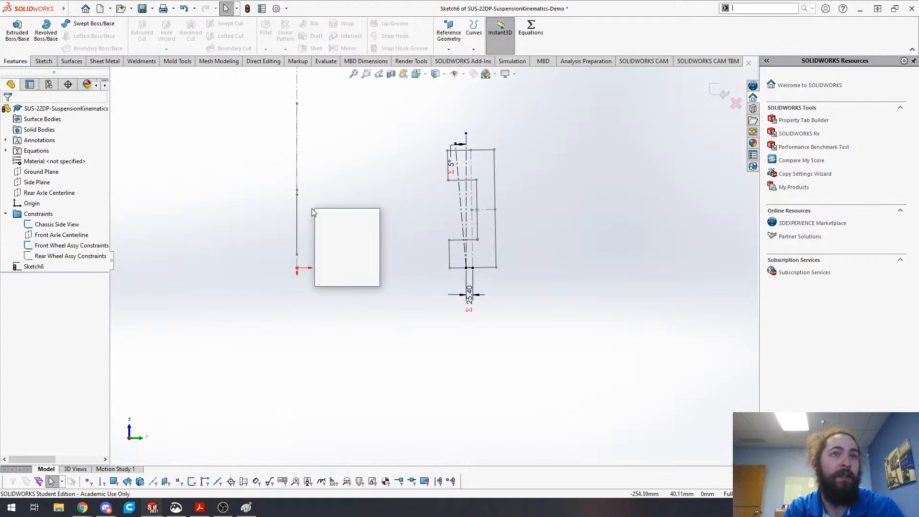
{"action": "left_click", "coordinate": [321, 231]}
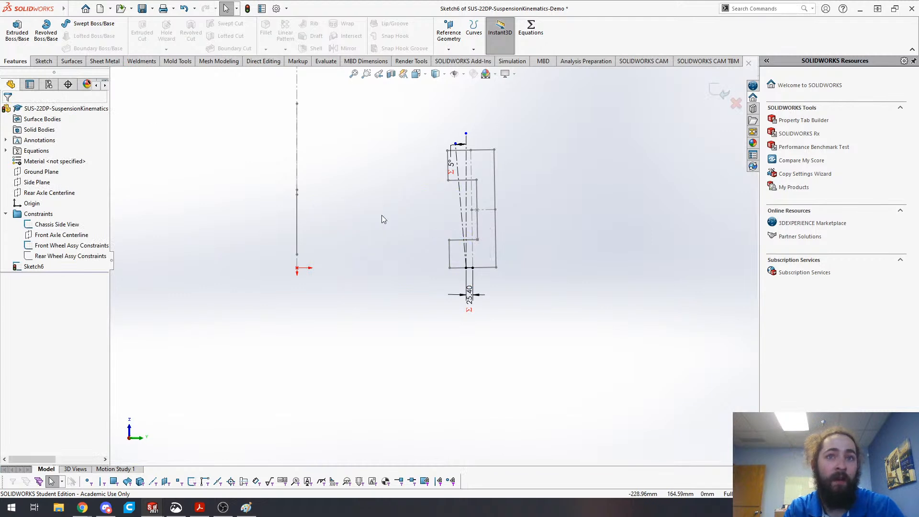
{"action": "left_click", "coordinate": [458, 186]}
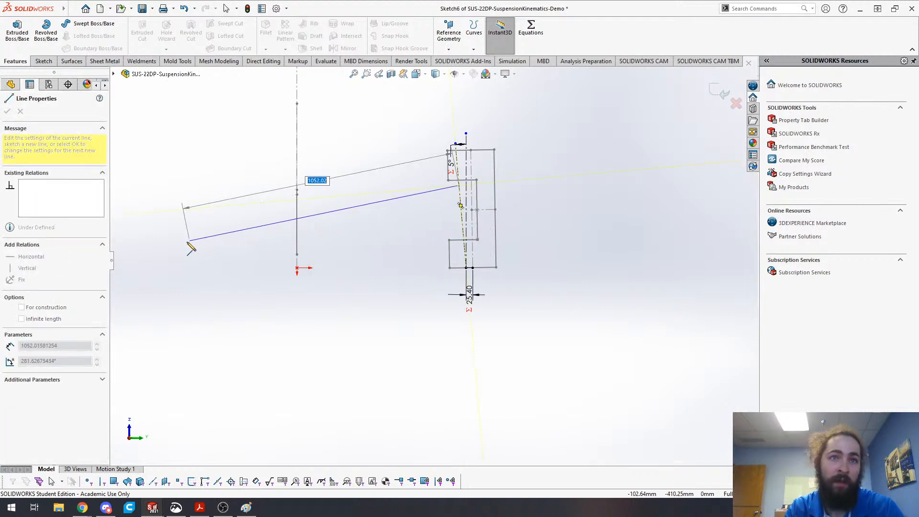
{"action": "left_click", "coordinate": [175, 245]}
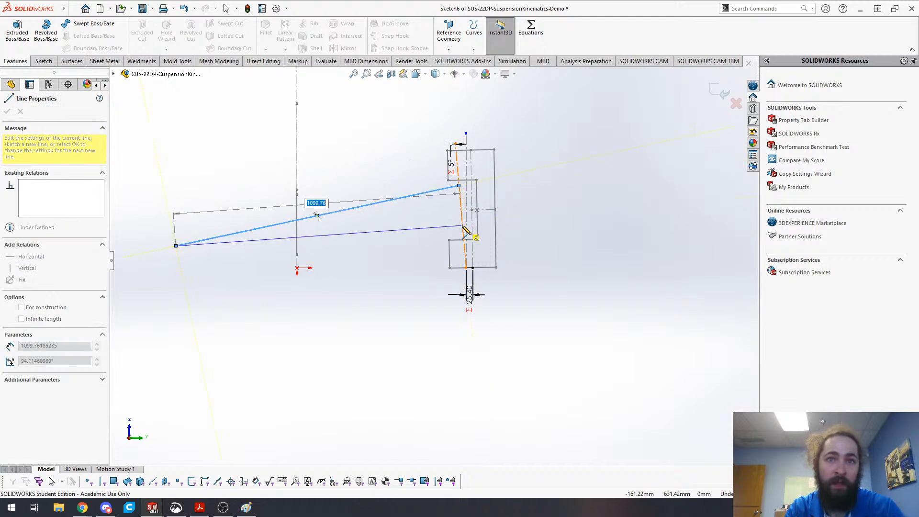
{"action": "left_click", "coordinate": [462, 225]}
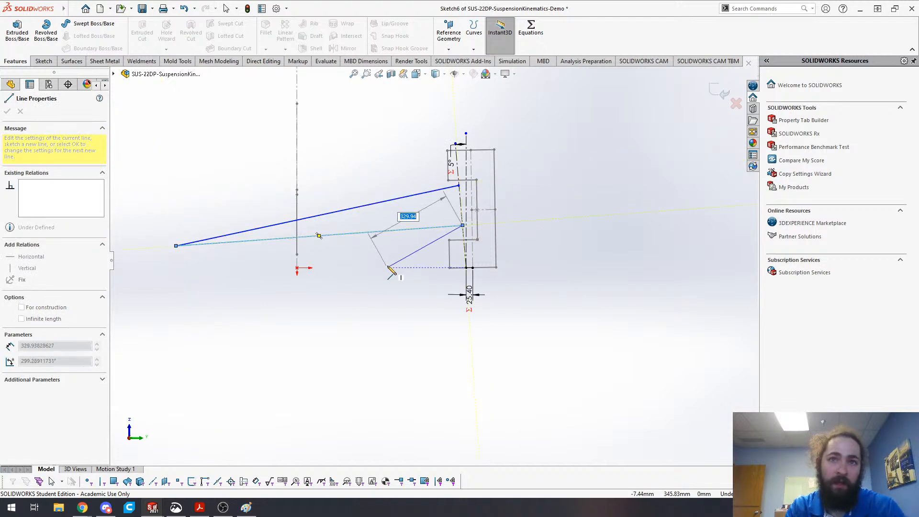
{"action": "key", "text": "Escape"}
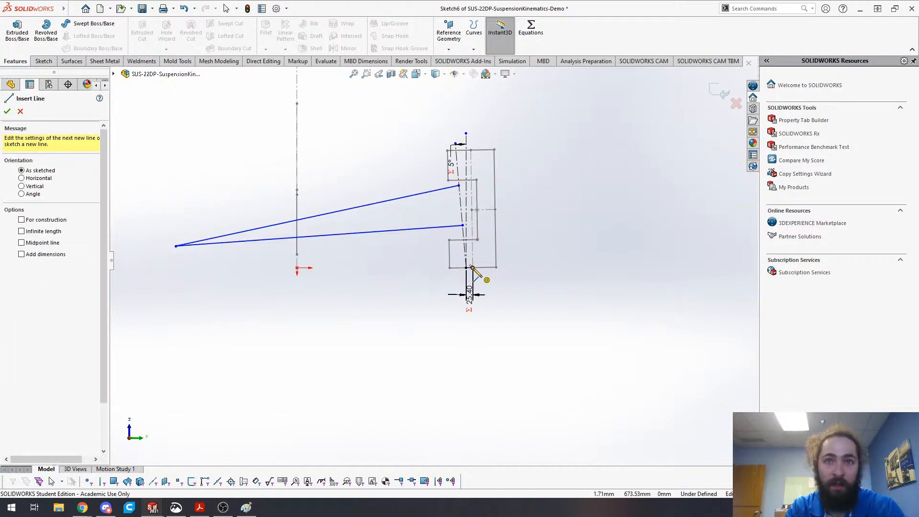
- Sketch a line about 1139 mm long from the tire's ground contact point to the shared endpoint of the two control arm lines
{"action": "left_click", "coordinate": [472, 268]}
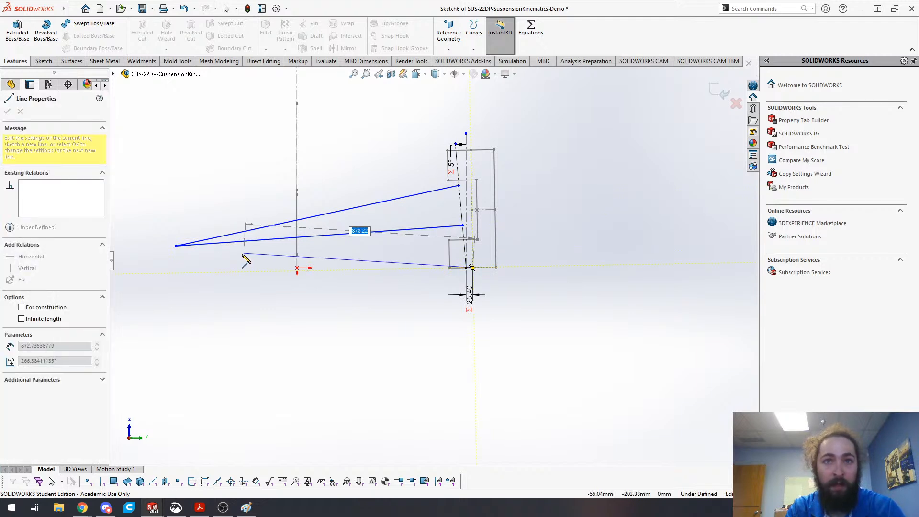
{"action": "left_click", "coordinate": [176, 245]}
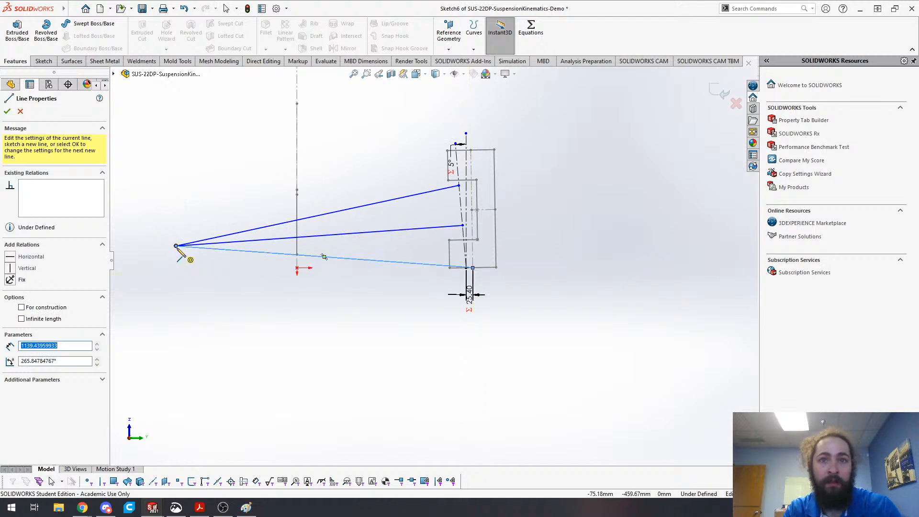
{"action": "key", "text": "Escape"}
- Split the upper and lower control arm lines with Split Entities at points between the vehicle centerline and the wheel
{"action": "scroll", "coordinate": [366, 246], "scroll_direction": "down", "scroll_amount": 3}
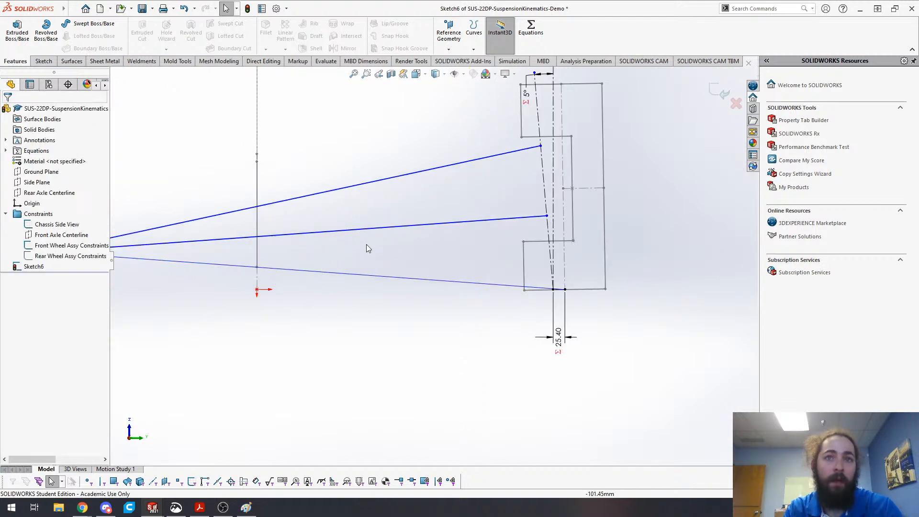
{"action": "key", "text": "s"}
{"action": "left_click", "coordinate": [449, 343]}
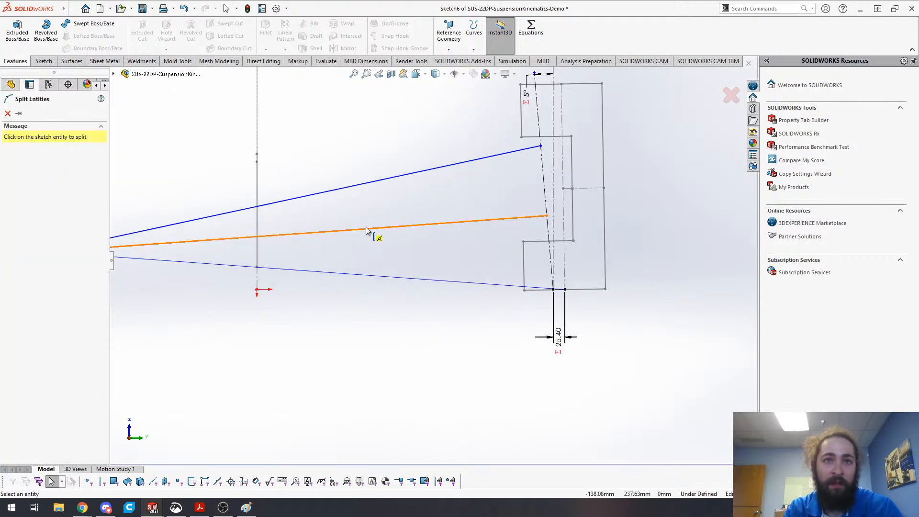
{"action": "left_click", "coordinate": [371, 182]}
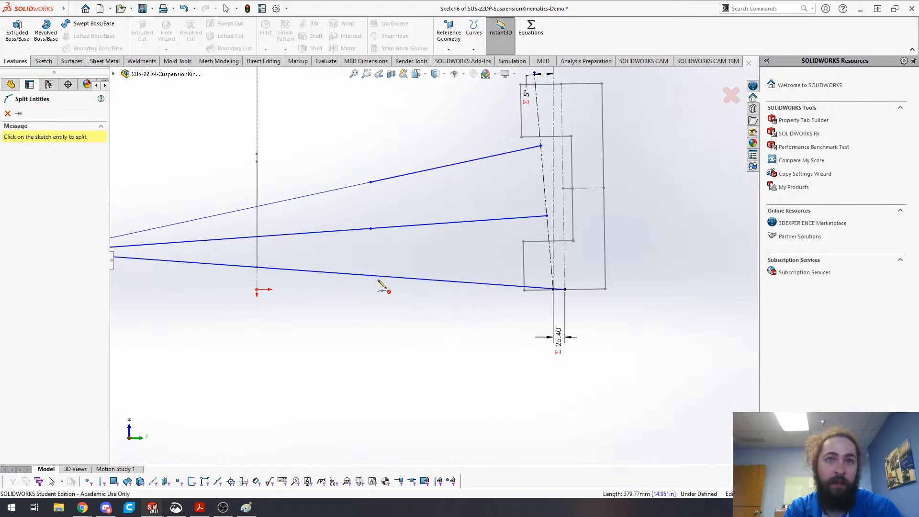
{"action": "key", "text": "Escape"}
- Select the inboard segments of both split control arm lines together with the line from the tire's ground contact point
{"action": "left_click_drag", "start_coordinate": [338, 164], "coordinate": [322, 329]}
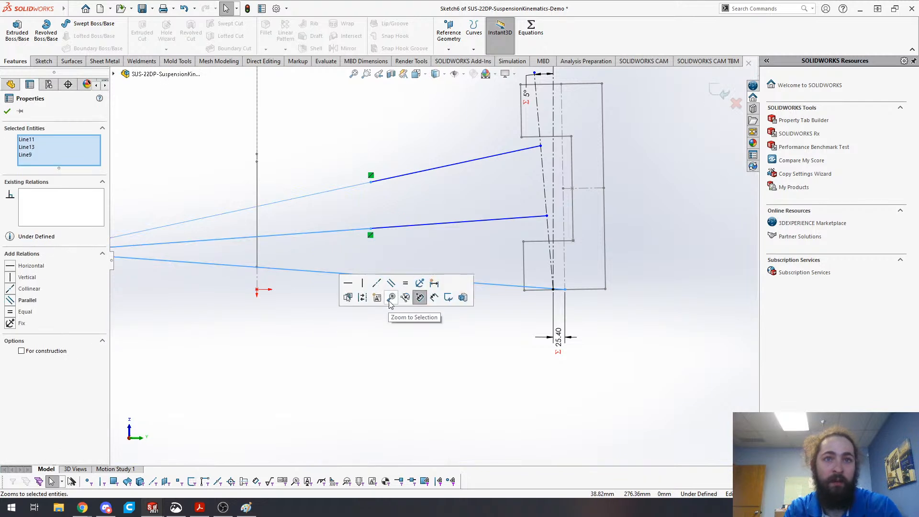
- Convert the three selected converging lines to construction geometry
{"action": "left_click", "coordinate": [420, 297]}
{"action": "left_click", "coordinate": [373, 354]}
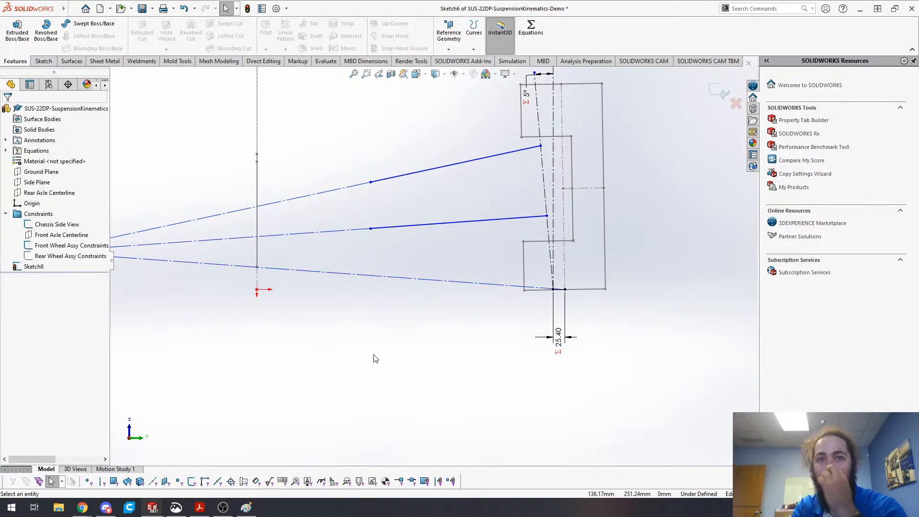
- Move the construction lines' shared endpoint up and outward, to about 569 mm past the vertical centerline and about 193 mm high
{"action": "scroll", "coordinate": [415, 344], "scroll_direction": "up", "scroll_amount": 3}
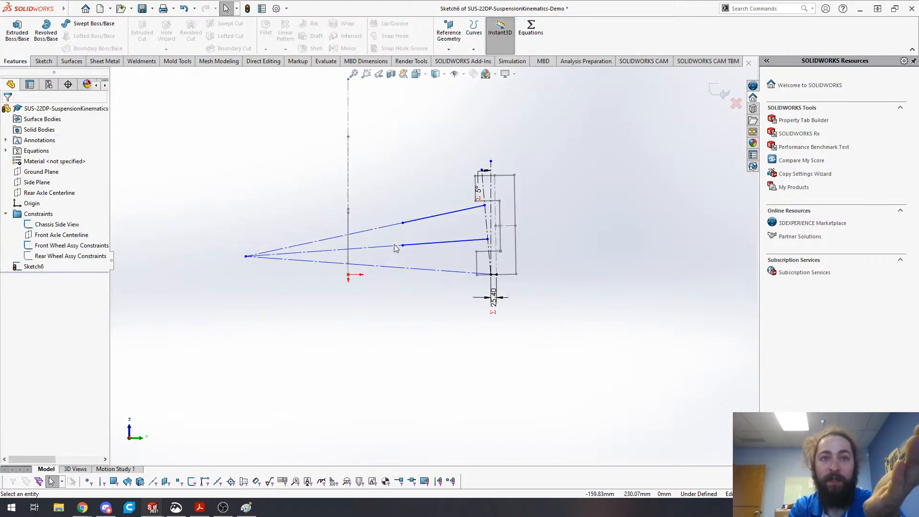
{"action": "left_click", "coordinate": [391, 250]}
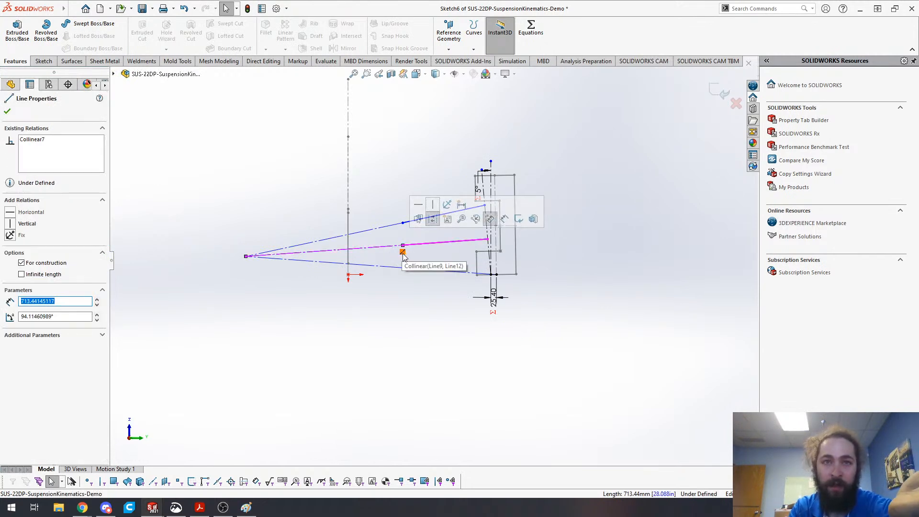
{"action": "left_click", "coordinate": [395, 225]}
{"action": "left_click", "coordinate": [407, 271]}
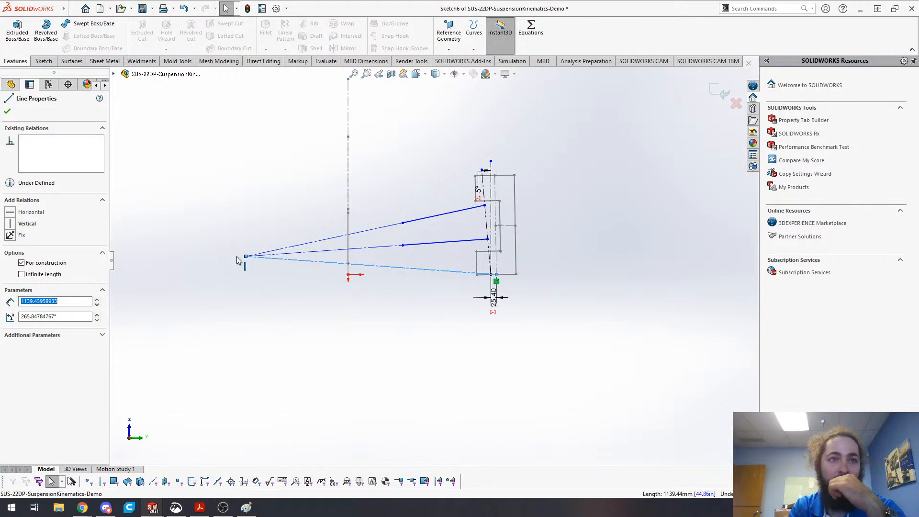
{"action": "left_click", "coordinate": [539, 342]}
{"action": "scroll", "coordinate": [490, 265], "scroll_direction": "up", "scroll_amount": 4}
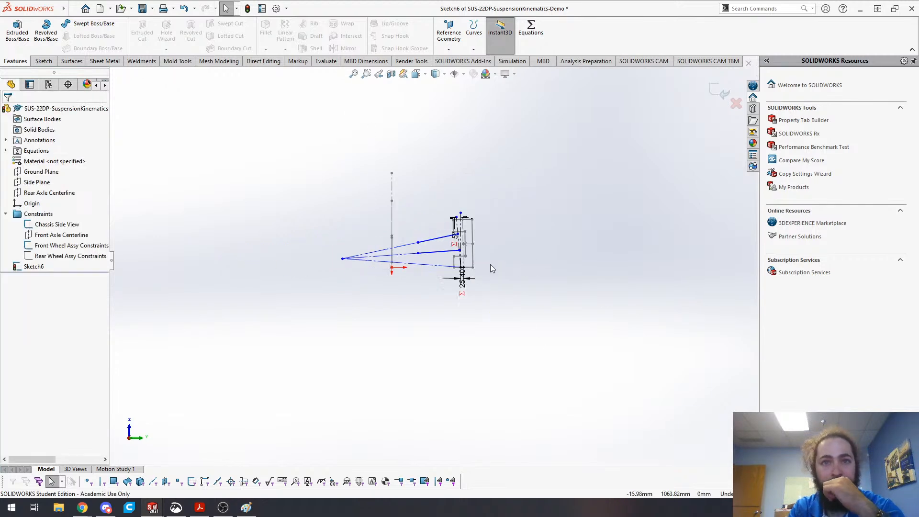
{"action": "scroll", "coordinate": [400, 274], "scroll_direction": "down", "scroll_amount": 4}
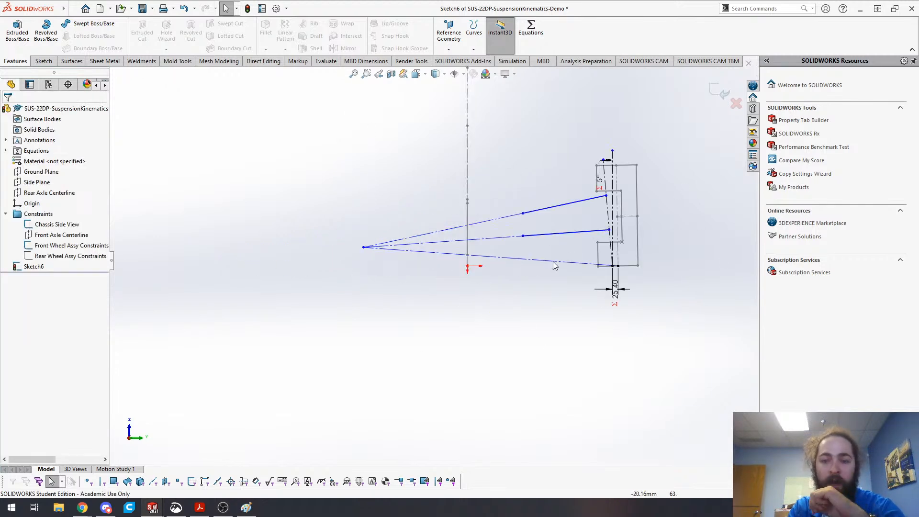
{"action": "mouse_move", "coordinate": [364, 248]}
{"action": "left_mouse_down"}
{"action": "mouse_move", "coordinate": [376, 214]}
{"action": "mouse_move", "coordinate": [363, 223]}
{"action": "mouse_move", "coordinate": [365, 243]}
{"action": "mouse_move", "coordinate": [369, 223]}
{"action": "mouse_move", "coordinate": [335, 225]}
{"action": "left_mouse_up"}
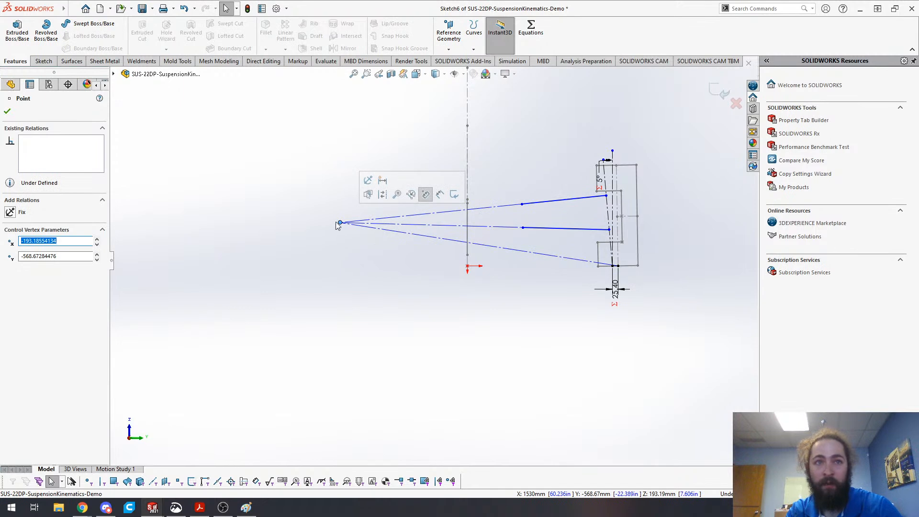
{"action": "left_click", "coordinate": [513, 277]}
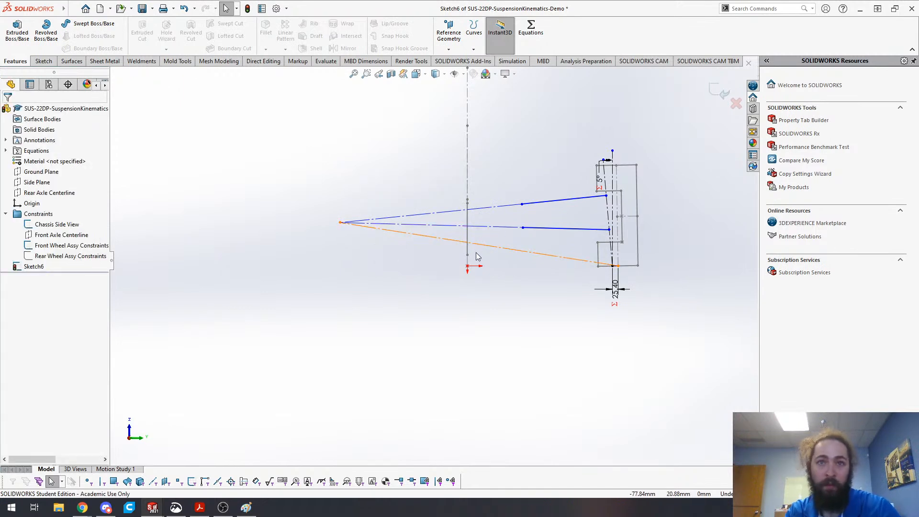
{"action": "key", "text": "s"}
{"action": "left_click", "coordinate": [454, 292]}
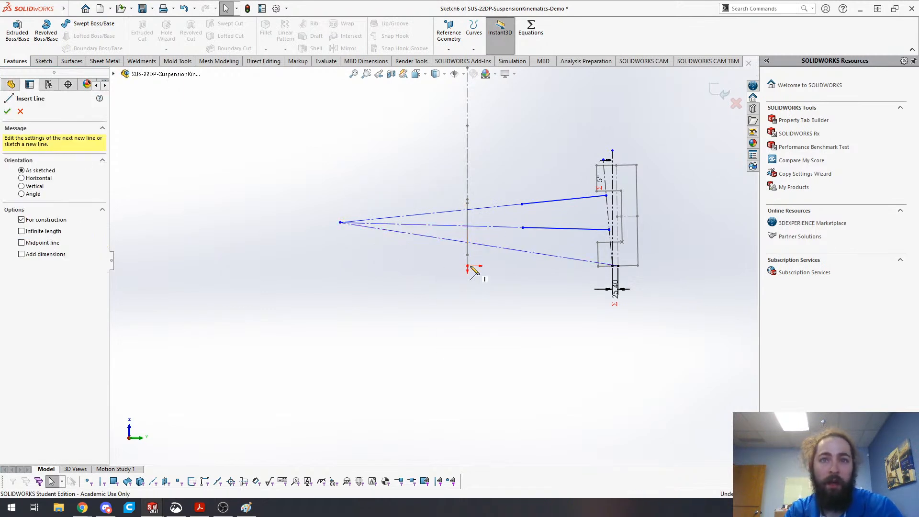
{"action": "left_click", "coordinate": [468, 266]}
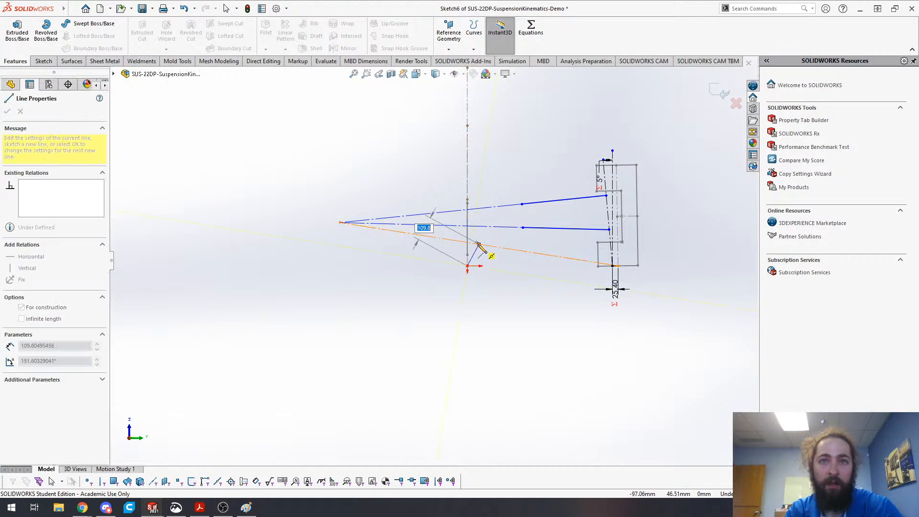
{"action": "left_click", "coordinate": [478, 245]}
{"action": "key", "text": "Escape"}
{"action": "left_click", "coordinate": [475, 259]}
{"action": "key", "text": "Delete"}
- Draw a centerline from the origin up to the lowest construction line and give it a Horizontal relation
{"action": "key", "text": "s"}
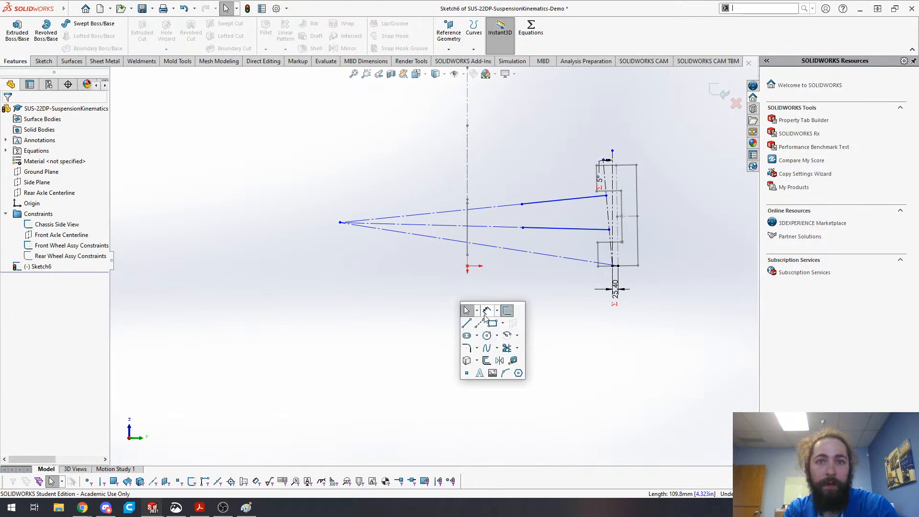
{"action": "left_click", "coordinate": [479, 323]}
{"action": "left_click", "coordinate": [468, 266]}
{"action": "left_click", "coordinate": [458, 241]}
{"action": "key", "text": "Escape"}
{"action": "left_click", "coordinate": [463, 252]}
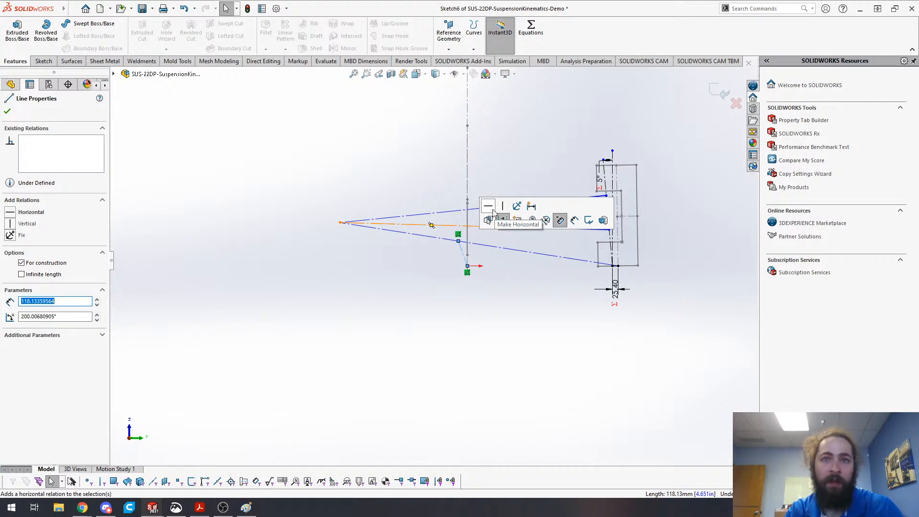
{"action": "left_click", "coordinate": [496, 229]}
{"action": "left_click", "coordinate": [490, 272]}
- Dimension the length of the centerline rising from the origin and link it to the global variable roll_center_height_front
{"action": "key", "text": "s"}
{"action": "left_click", "coordinate": [524, 281]}
{"action": "left_click", "coordinate": [467, 250]}
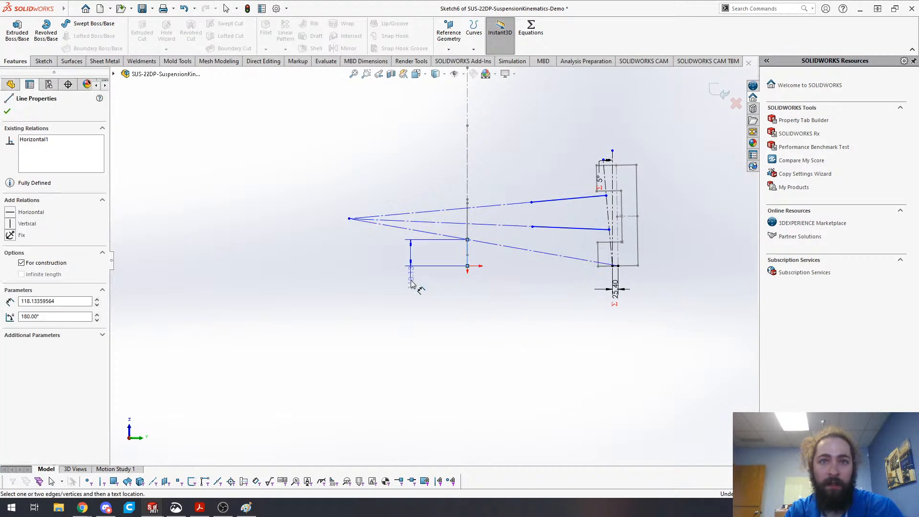
{"action": "left_click", "coordinate": [457, 339]}
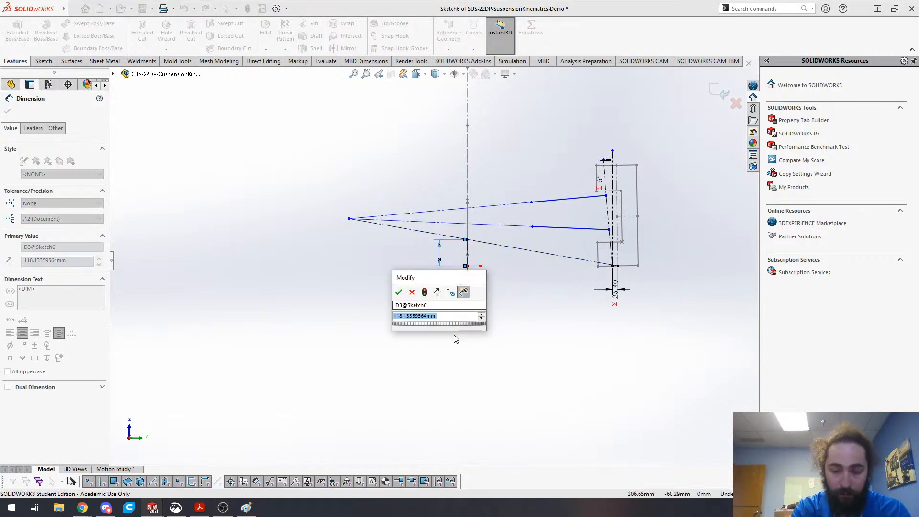
{"action": "type", "text": "="}
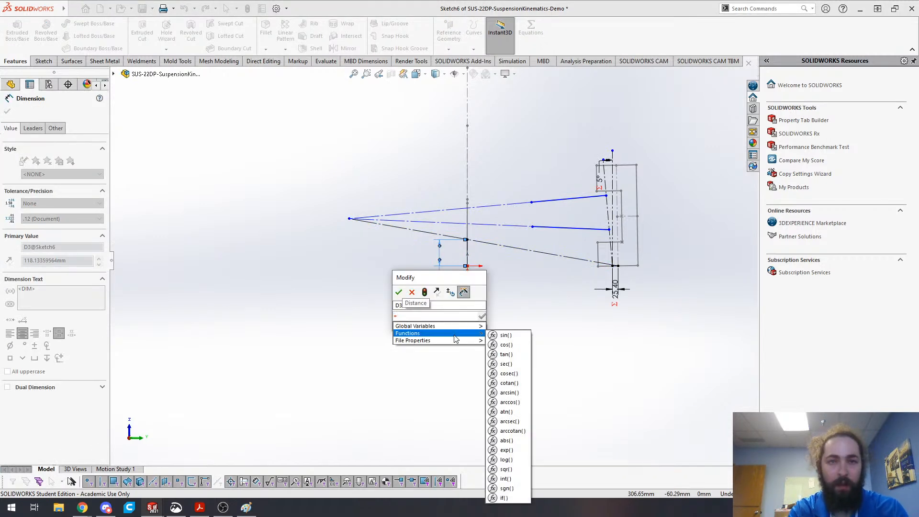
{"action": "key", "text": "BackSpace"}
{"action": "type", "text": "="}
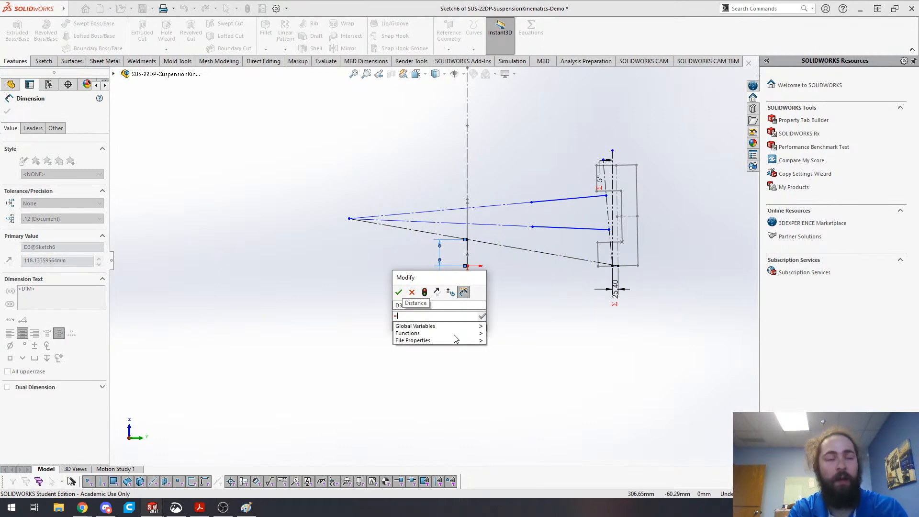
{"action": "type", "text": "rol"}
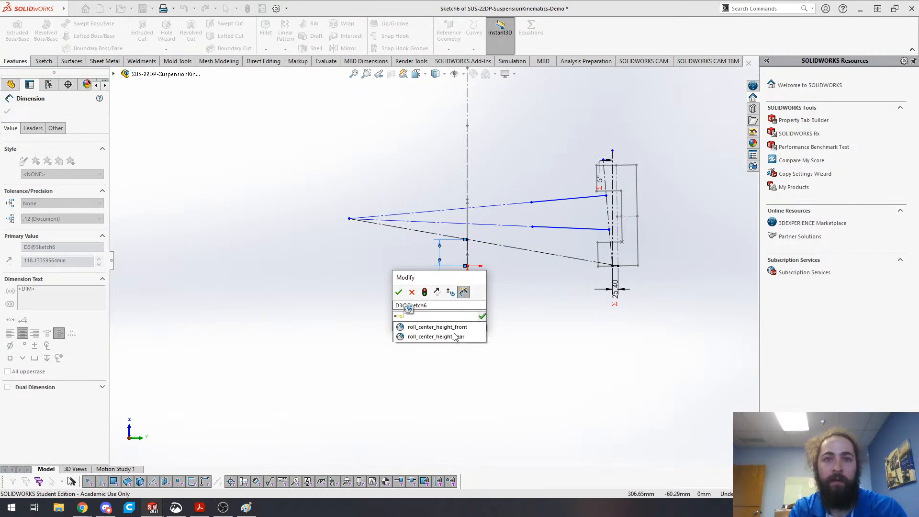
{"action": "left_click", "coordinate": [455, 327]}
{"action": "left_click", "coordinate": [399, 292]}
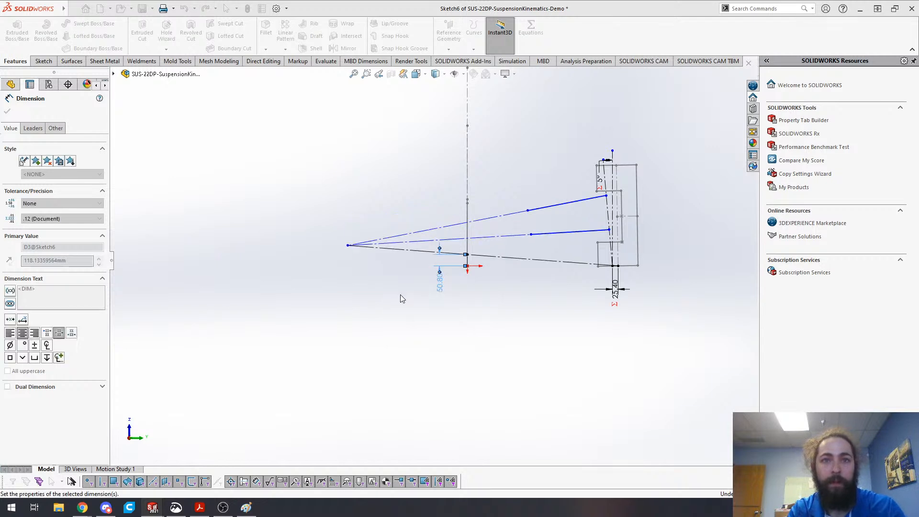
{"action": "left_click", "coordinate": [430, 362]}
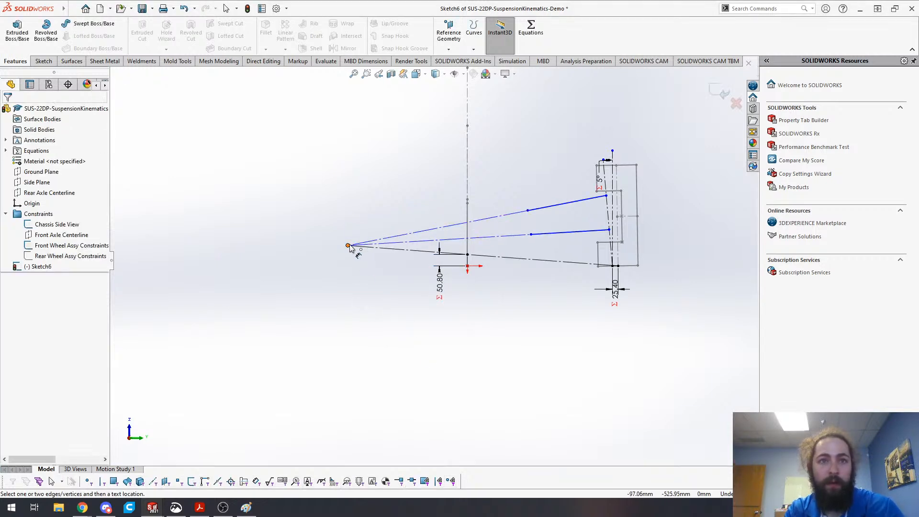
{"action": "key", "text": "Escape"}
- Pull the construction lines' shared endpoint outward to about 1149 mm past the vertical centerline, about 138 mm high
{"action": "mouse_move", "coordinate": [349, 249]}
{"action": "left_mouse_down"}
{"action": "mouse_move", "coordinate": [151, 233]}
{"action": "mouse_move", "coordinate": [510, 255]}
{"action": "mouse_move", "coordinate": [209, 249]}
{"action": "left_mouse_up"}
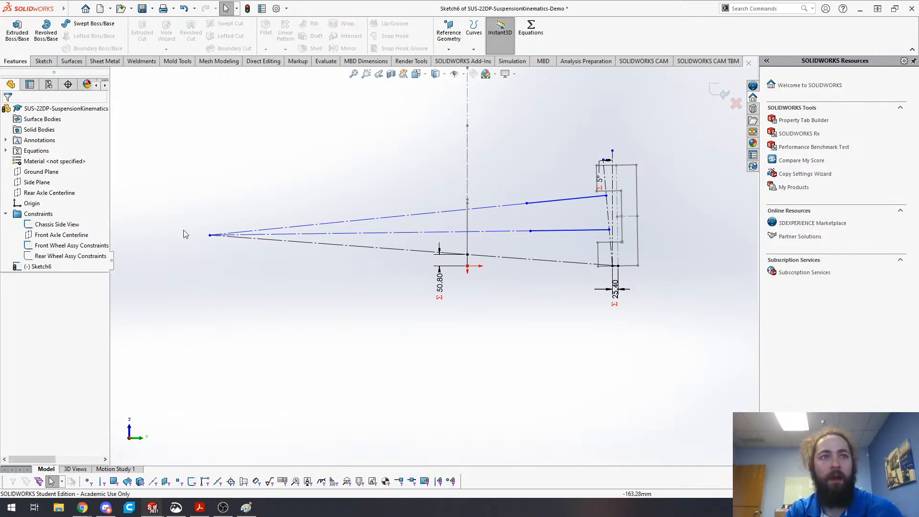
{"action": "left_click", "coordinate": [210, 235]}
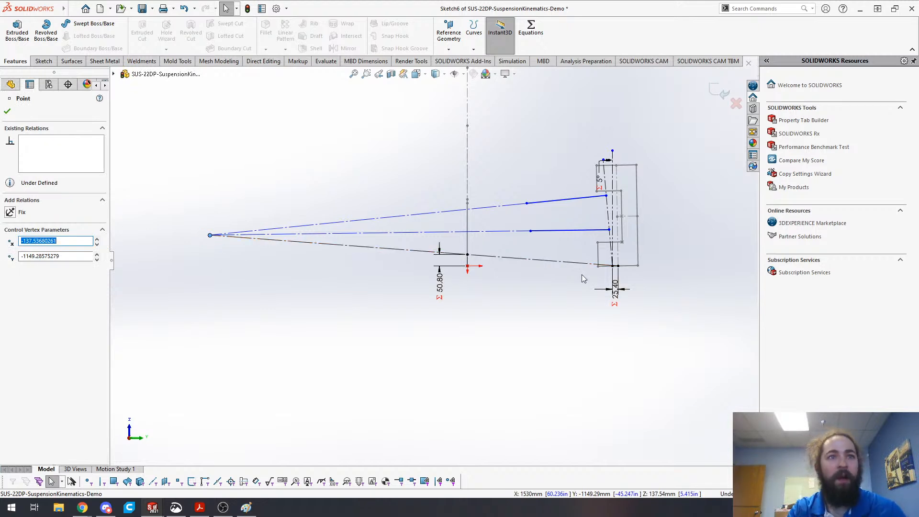
{"action": "left_click", "coordinate": [210, 236]}
{"action": "left_click", "coordinate": [283, 291]}
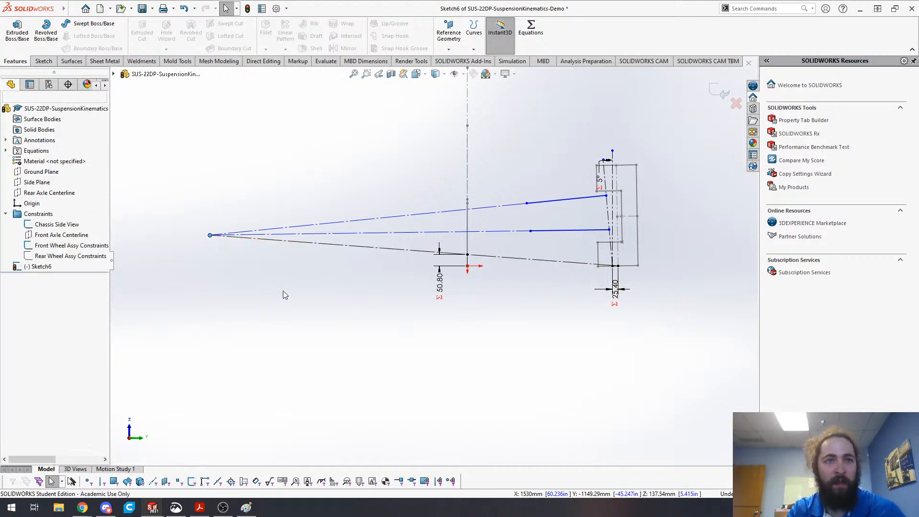
- Switch to the SUS-21DP-KinematicsGeometry front suspension sketch and examine the equation driving the overall horizontal dimension D6
{"action": "key", "text": "ctrl+Tab"}
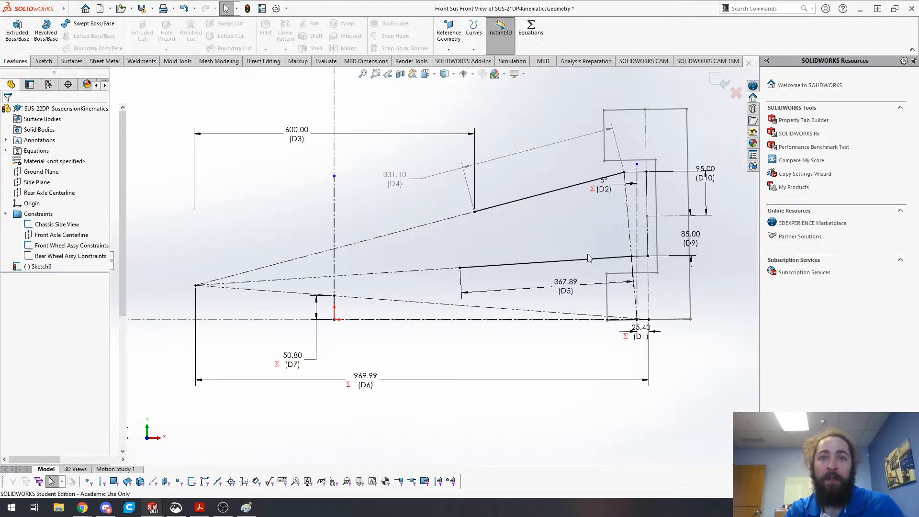
{"action": "left_click", "coordinate": [366, 382]}
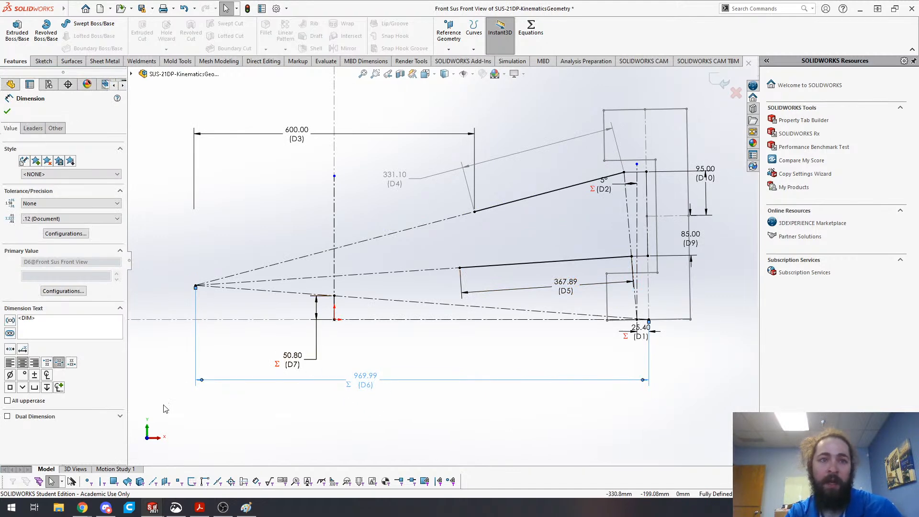
{"action": "double_click", "coordinate": [369, 376]}
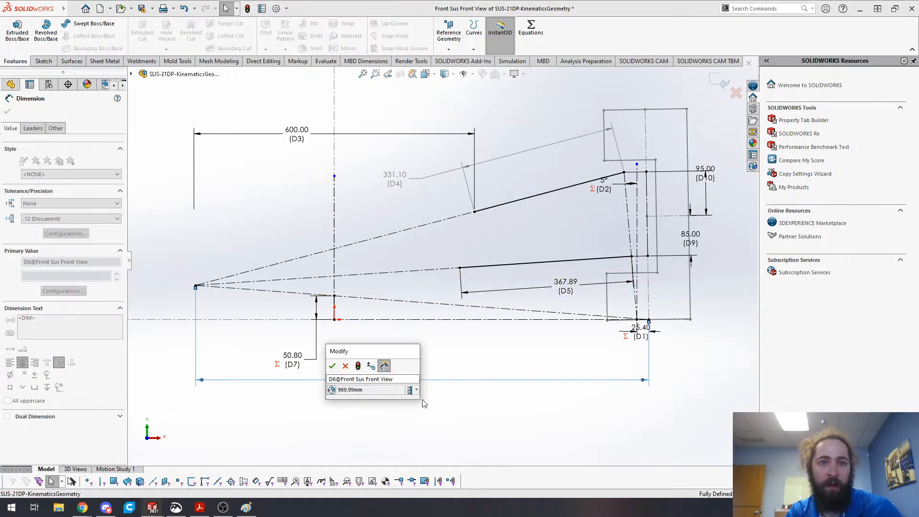
{"action": "left_click", "coordinate": [332, 391]}
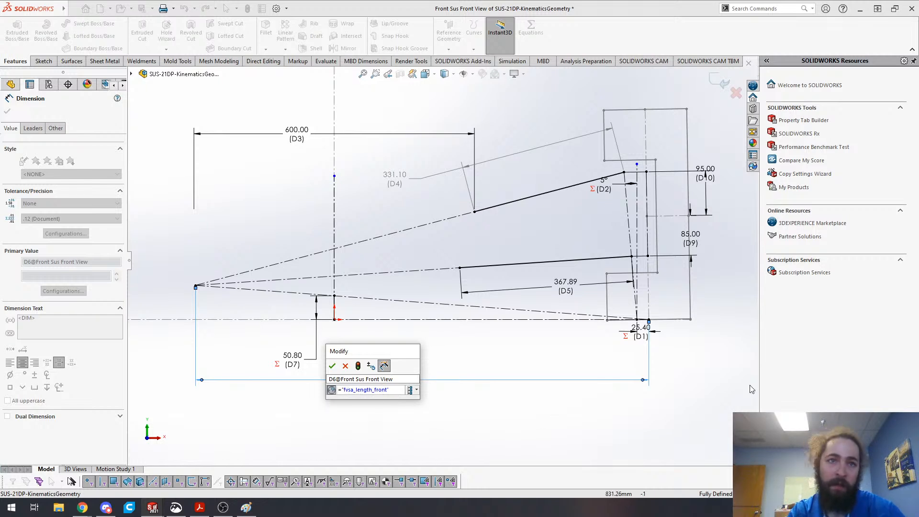
{"action": "left_click", "coordinate": [332, 365]}
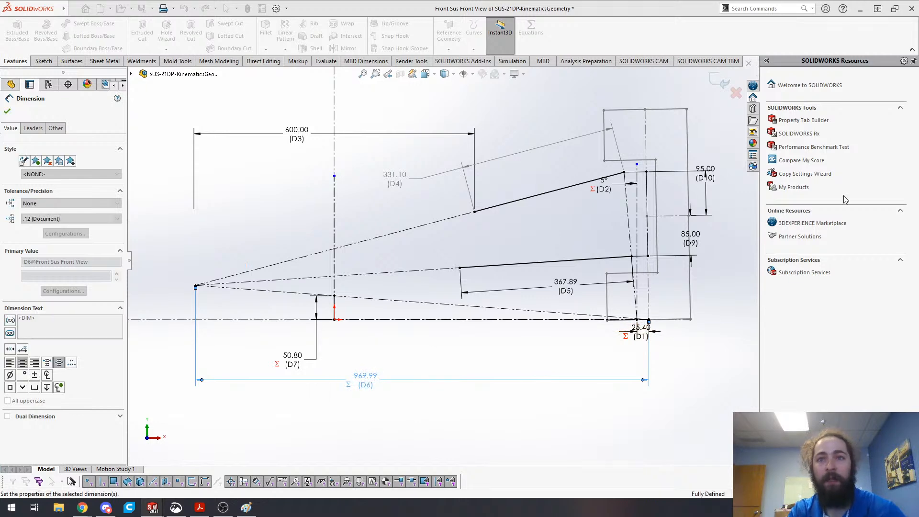
{"action": "key", "text": "Escape"}
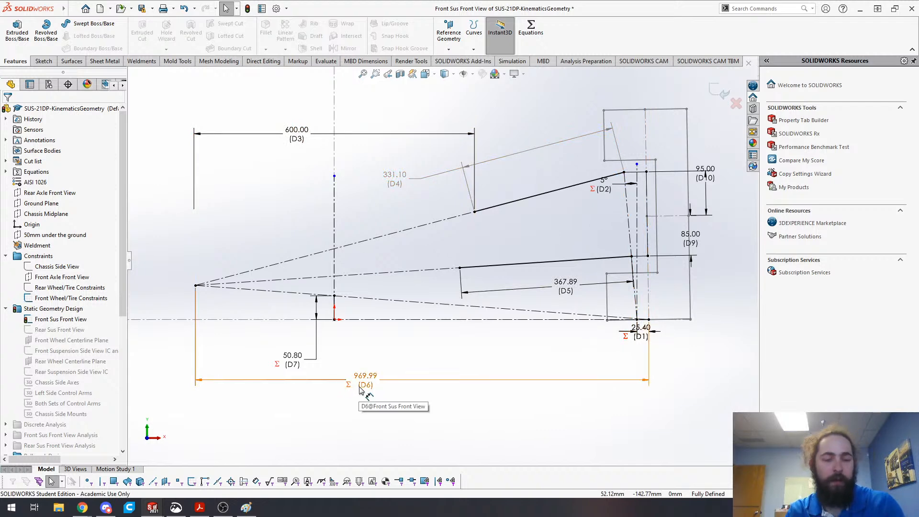
{"action": "key", "text": "alt+Tab"}
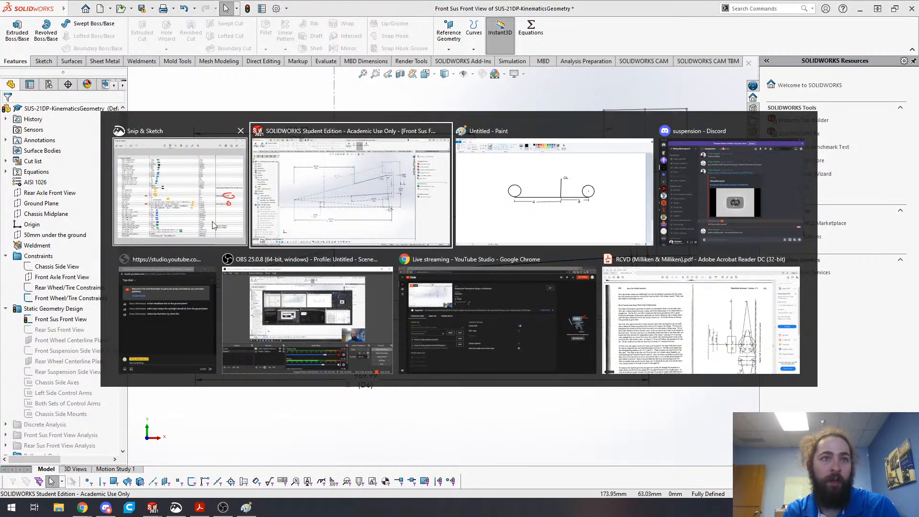
{"action": "left_click", "coordinate": [343, 217]}
- Return to the SUS-22DP-SuspensionKinematics-Demo sketch, lower the upper arm's outer endpoint slightly, and reposition the construction lines' shared endpoint beyond the vertical centerline
{"action": "key", "text": "ctrl+Tab"}
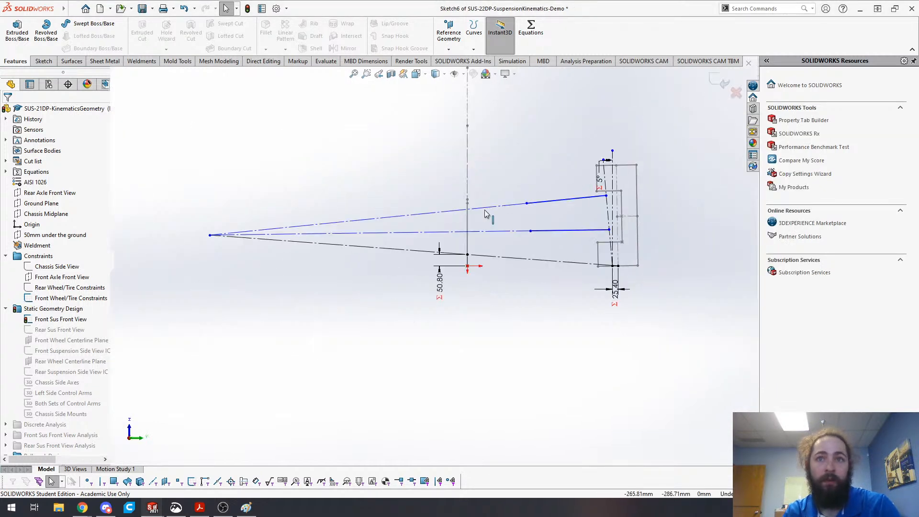
{"action": "mouse_move", "coordinate": [210, 236]}
{"action": "left_mouse_down"}
{"action": "mouse_move", "coordinate": [453, 244]}
{"action": "mouse_move", "coordinate": [425, 243]}
{"action": "left_mouse_up"}
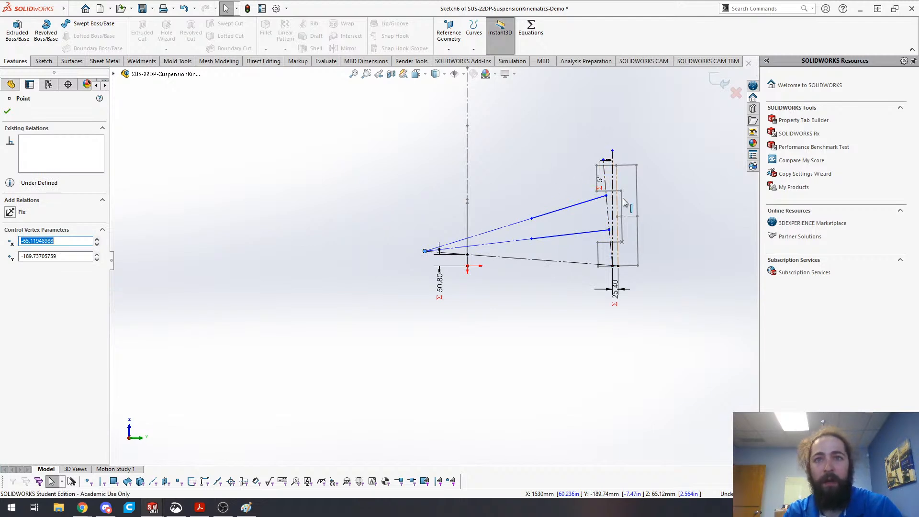
{"action": "mouse_move", "coordinate": [606, 196]}
{"action": "left_mouse_down"}
{"action": "mouse_move", "coordinate": [596, 178]}
{"action": "mouse_move", "coordinate": [606, 158]}
{"action": "mouse_move", "coordinate": [609, 201]}
{"action": "mouse_move", "coordinate": [580, 170]}
{"action": "mouse_move", "coordinate": [608, 208]}
{"action": "mouse_move", "coordinate": [606, 200]}
{"action": "left_mouse_up"}
{"action": "left_click", "coordinate": [390, 259]}
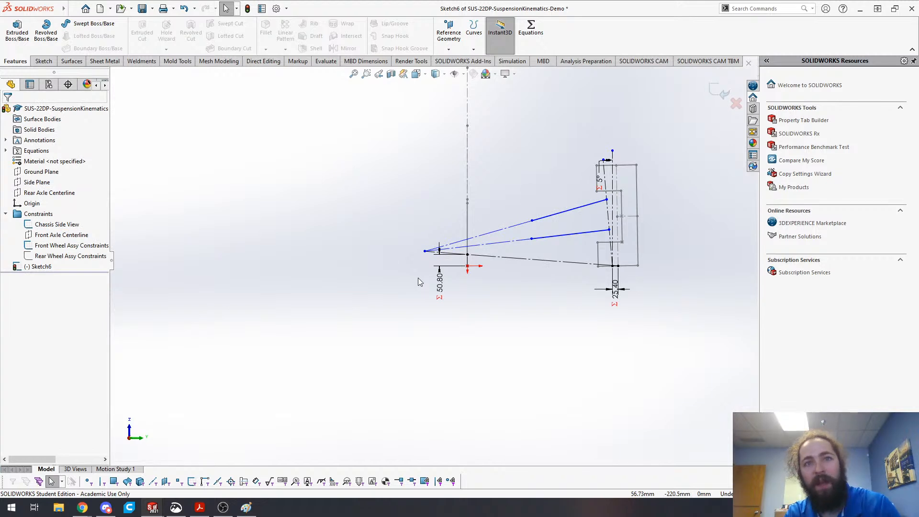
{"action": "left_click_drag", "start_coordinate": [425, 250], "coordinate": [338, 245]}
{"action": "left_click", "coordinate": [343, 310]}
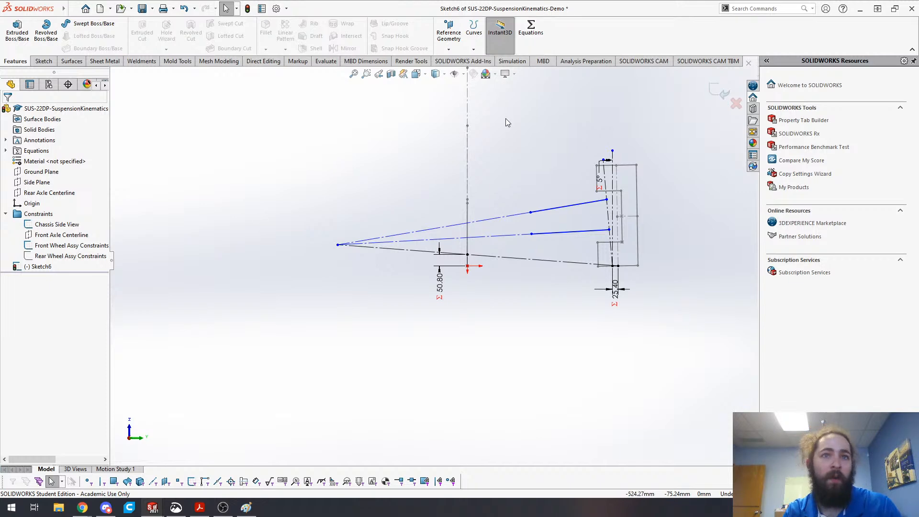
- Add the global variable fvsa_length_front with the equation 1/tan("camber_change_rate_front") * 1in
{"action": "left_click", "coordinate": [530, 29]}
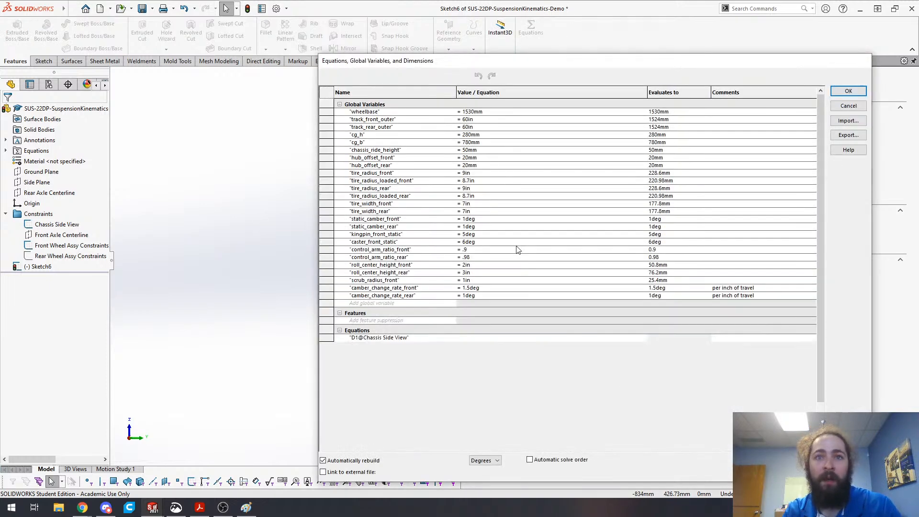
{"action": "left_click", "coordinate": [405, 278]}
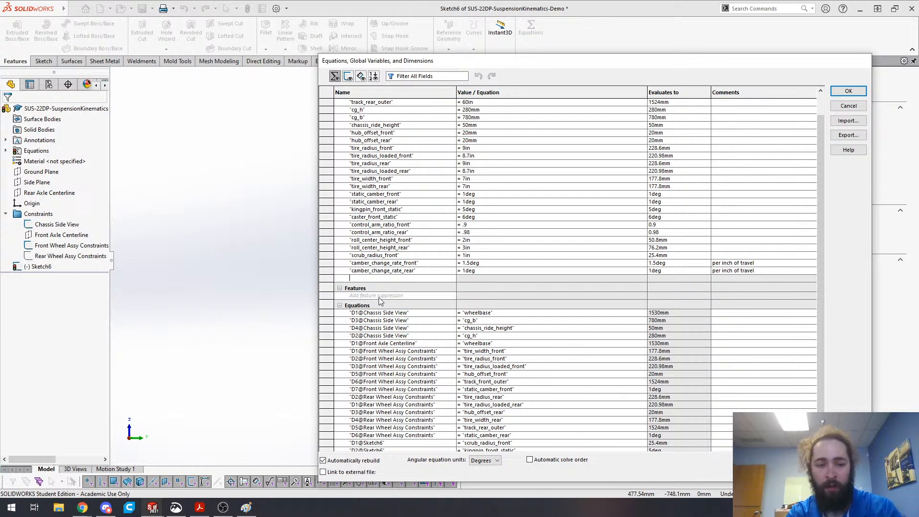
{"action": "key", "text": "BackSpace"}
{"action": "type", "text": "vsa"}
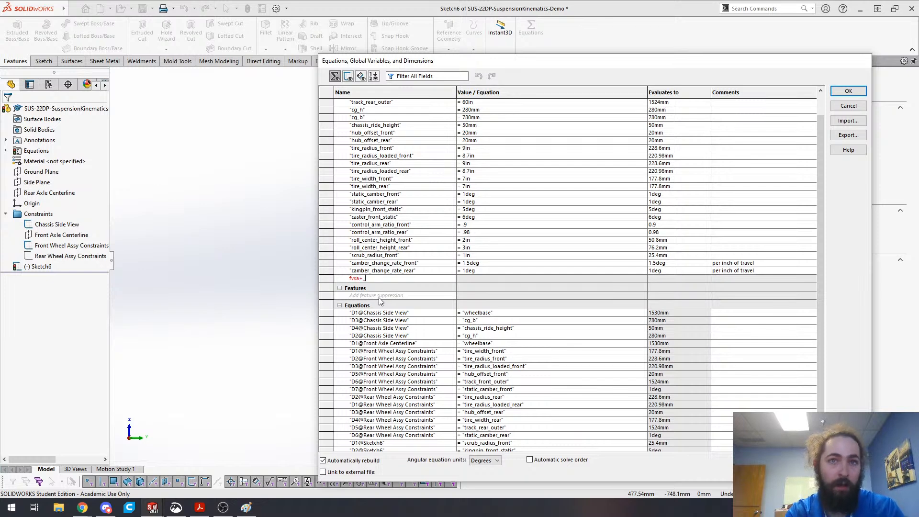
{"action": "type", "text": "_length_front"}
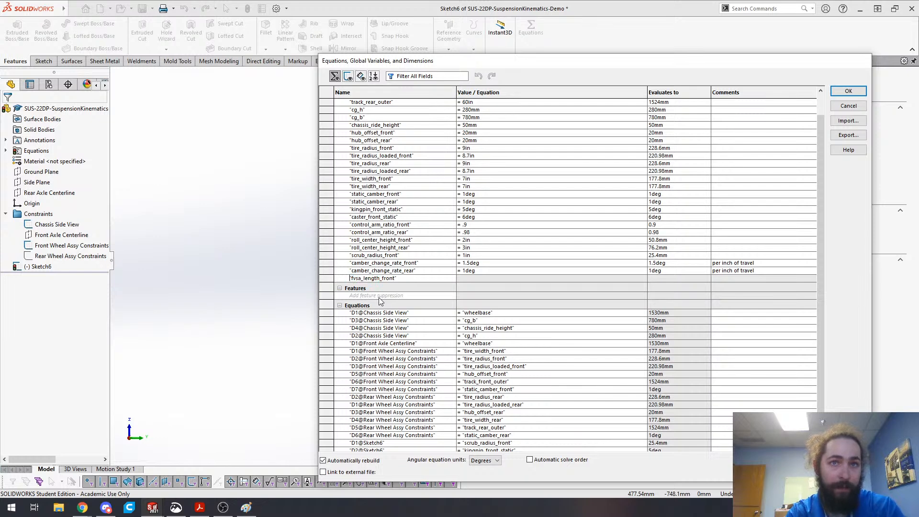
{"action": "key", "text": "Tab"}
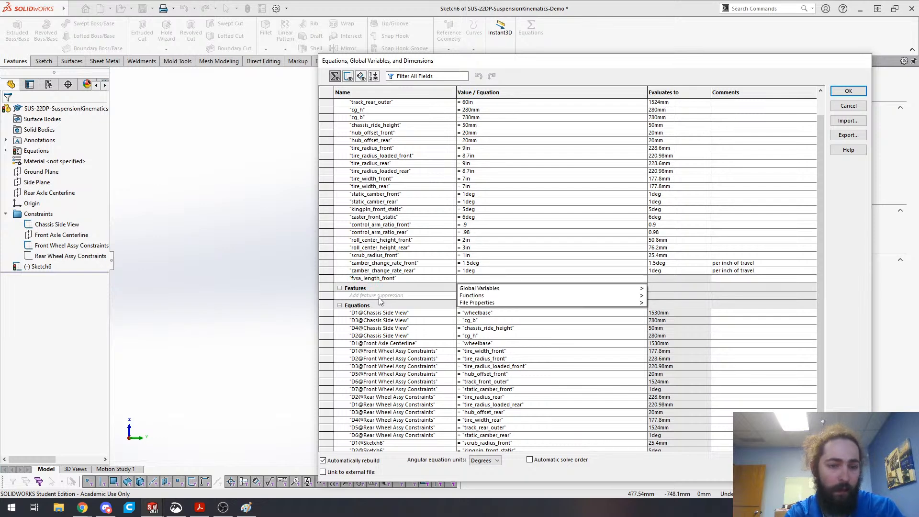
{"action": "type", "text": "=1/t"}
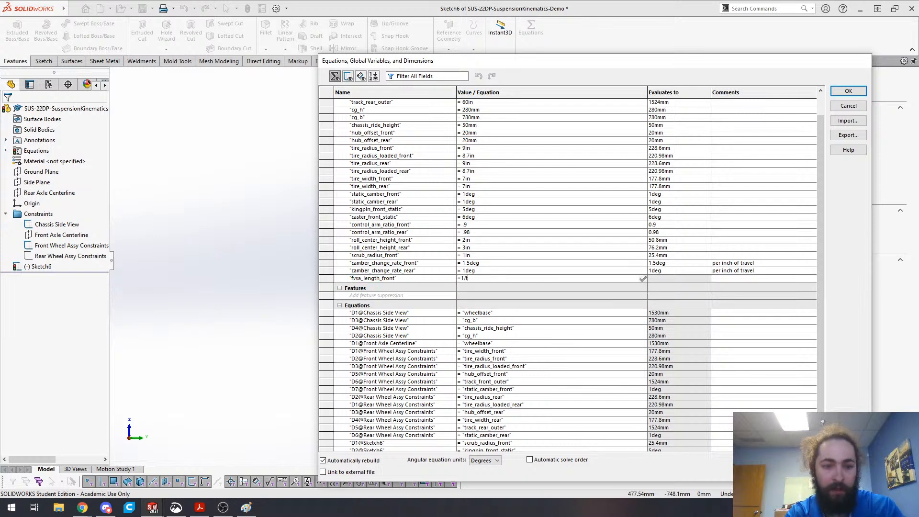
{"action": "type", "text": "an("}
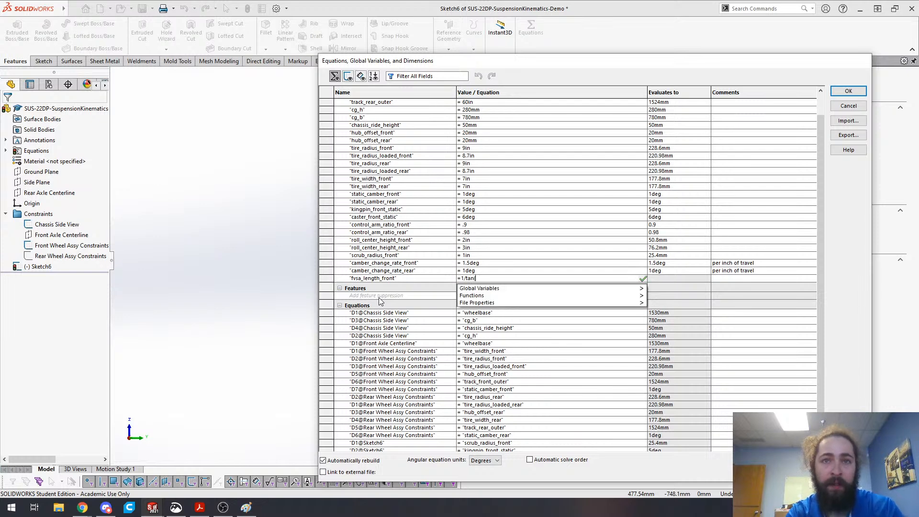
{"action": "mouse_move", "coordinate": [548, 289]}
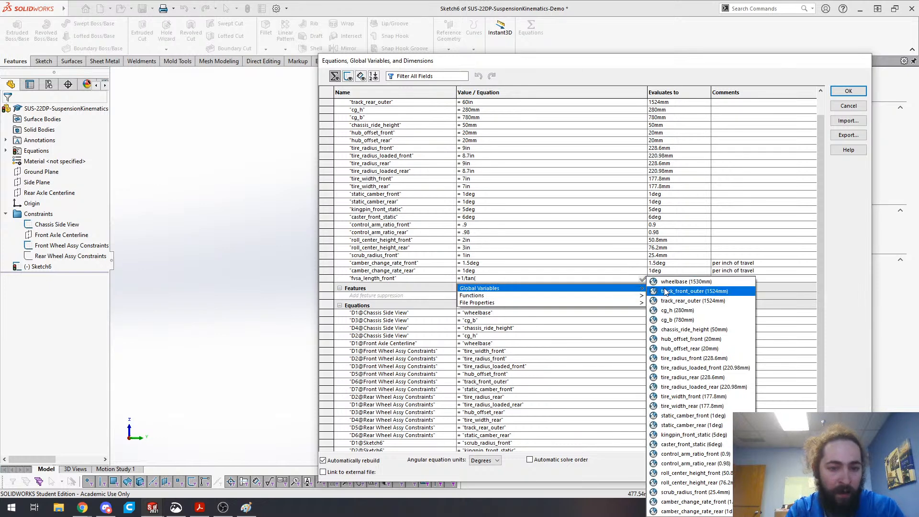
{"action": "left_click", "coordinate": [687, 502]}
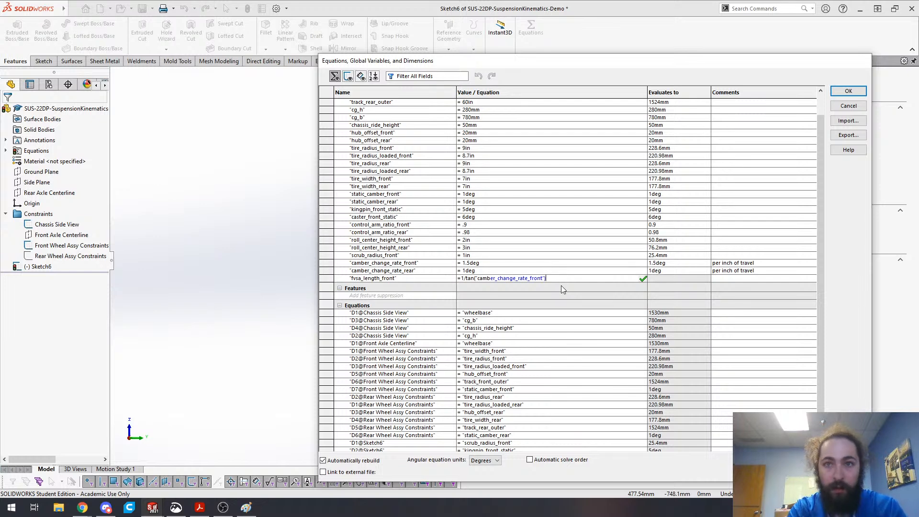
{"action": "type", "text": "* 1in"}
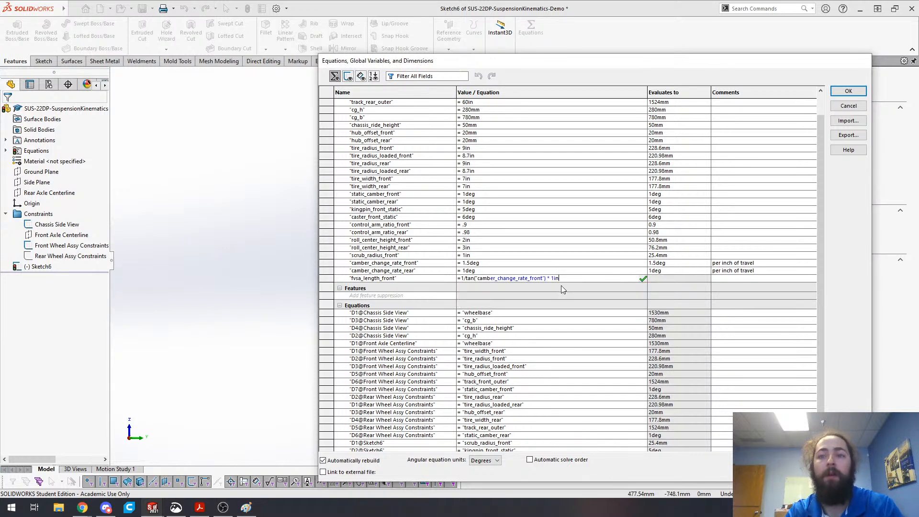
{"action": "key", "text": "Return"}
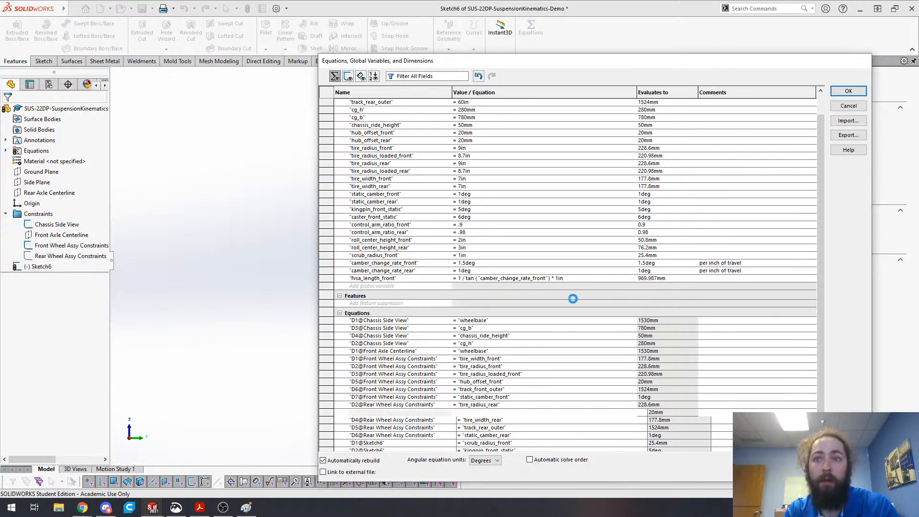
- Add the global variable fvsa_length_rear with the equation 1/tan("camber_change_rate_rear") * 1in
{"action": "left_click", "coordinate": [404, 284]}
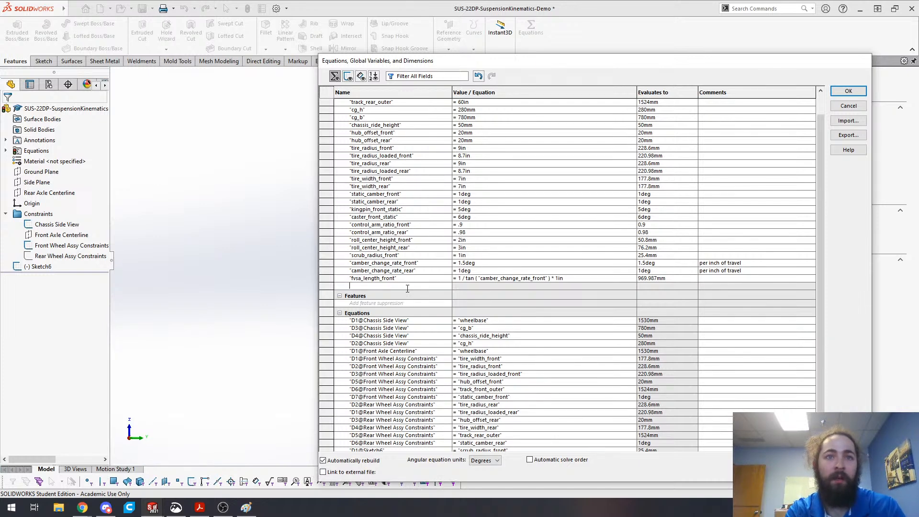
{"action": "type", "text": "fvsa_length_rear"}
{"action": "key", "text": "Return"}
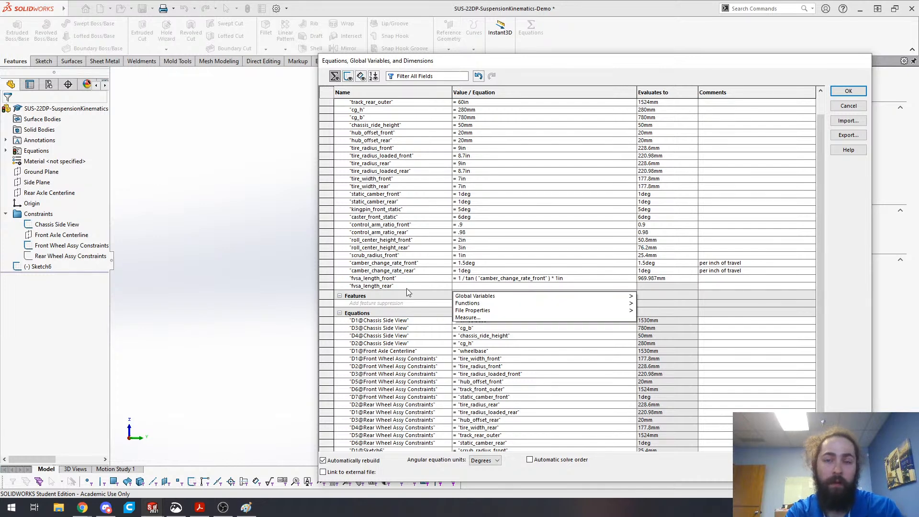
{"action": "type", "text": "=1/tan(\"camber"}
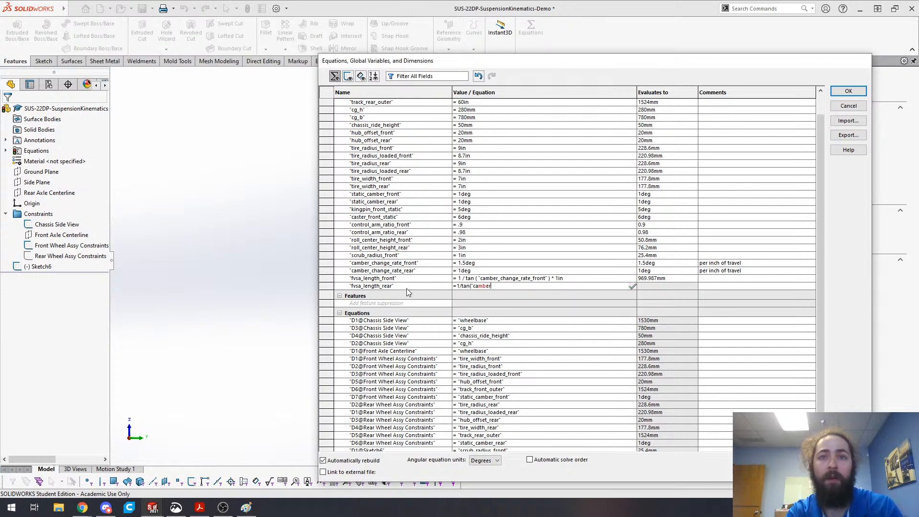
{"action": "key", "text": "BackSpace"}
{"action": "key", "text": "BackSpace"}
{"action": "key", "text": "BackSpace"}
{"action": "key", "text": "BackSpace"}
{"action": "key", "text": "BackSpace"}
{"action": "key", "text": "BackSpace"}
{"action": "key", "text": "BackSpace"}
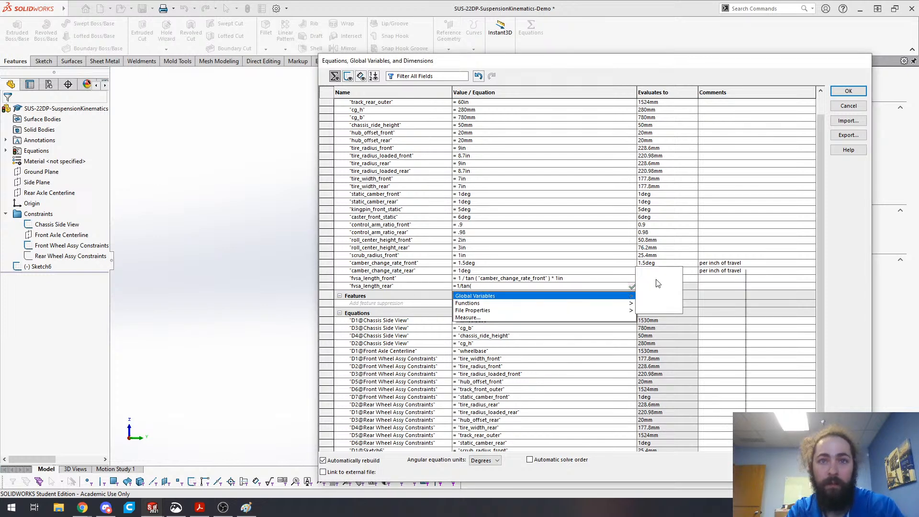
{"action": "left_click", "coordinate": [687, 503]}
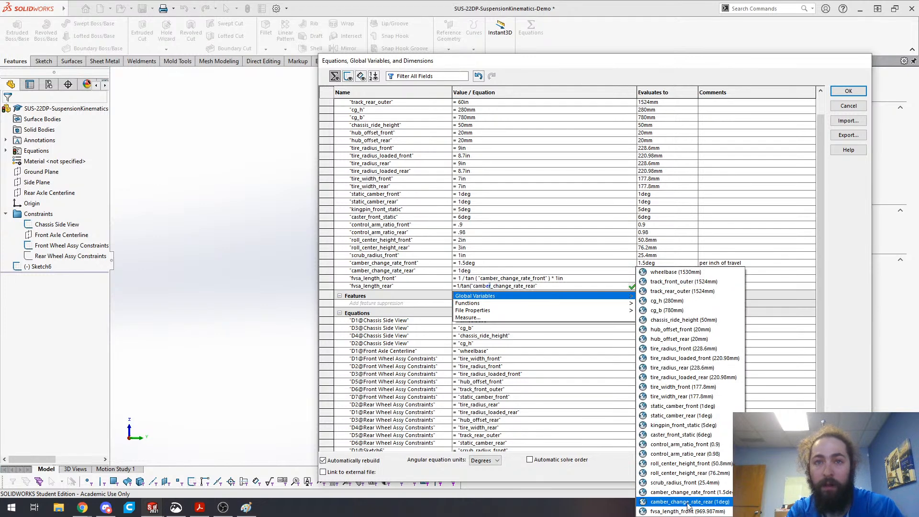
{"action": "type", "text": ") * 1in"}
{"action": "key", "text": "Return"}
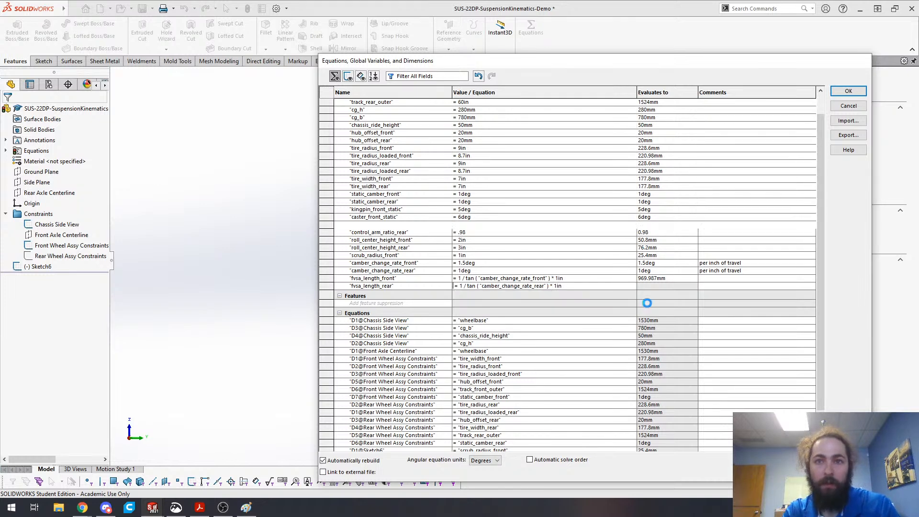
- Review the front and rear swing arm length equations against the camber change rates and their per-inch-of-travel comments
{"action": "left_click", "coordinate": [583, 286]}
{"action": "left_click", "coordinate": [569, 279]}
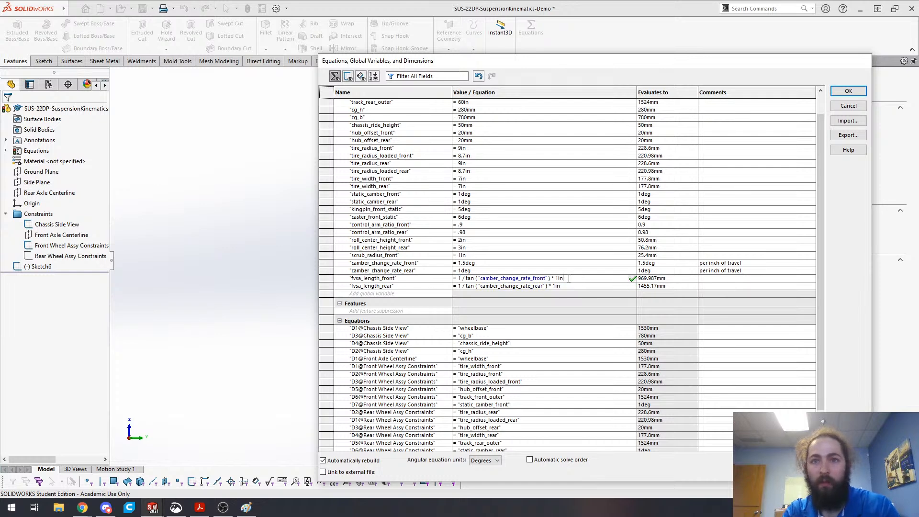
{"action": "left_click", "coordinate": [737, 271]}
{"action": "left_click", "coordinate": [714, 265]}
{"action": "left_click", "coordinate": [477, 264]}
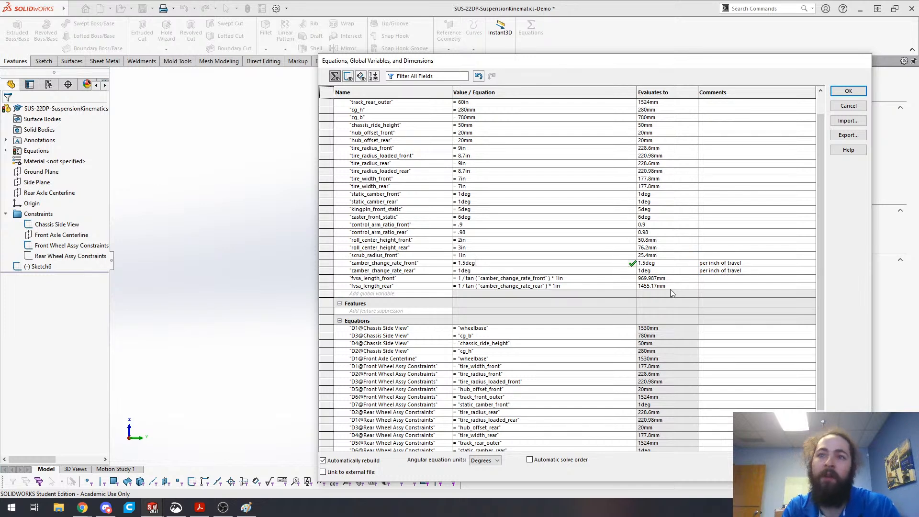
{"action": "left_click", "coordinate": [763, 270]}
{"action": "left_click", "coordinate": [757, 263]}
{"action": "left_click", "coordinate": [749, 263]}
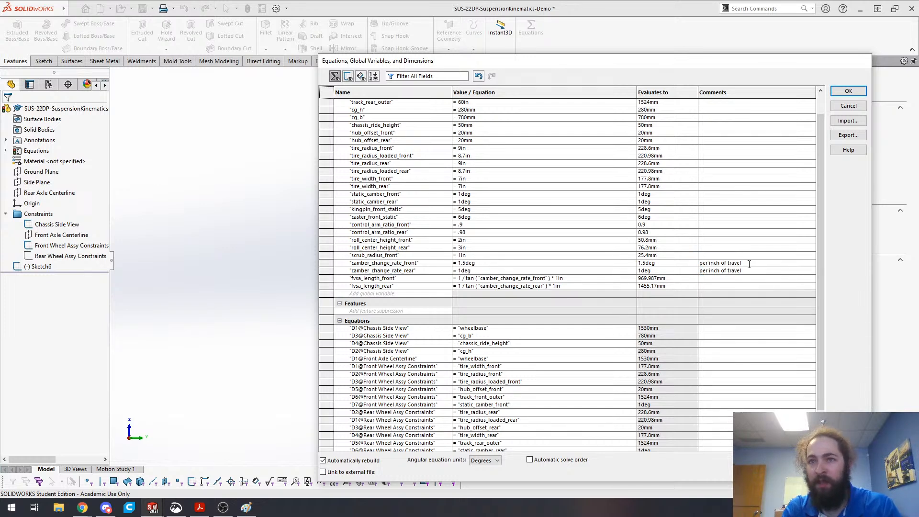
{"action": "left_click", "coordinate": [610, 279]}
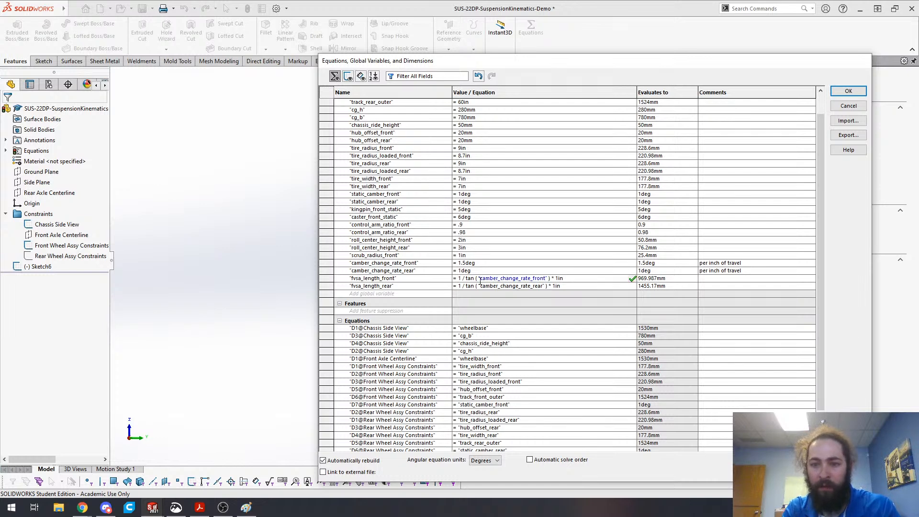
{"action": "left_click", "coordinate": [599, 286]}
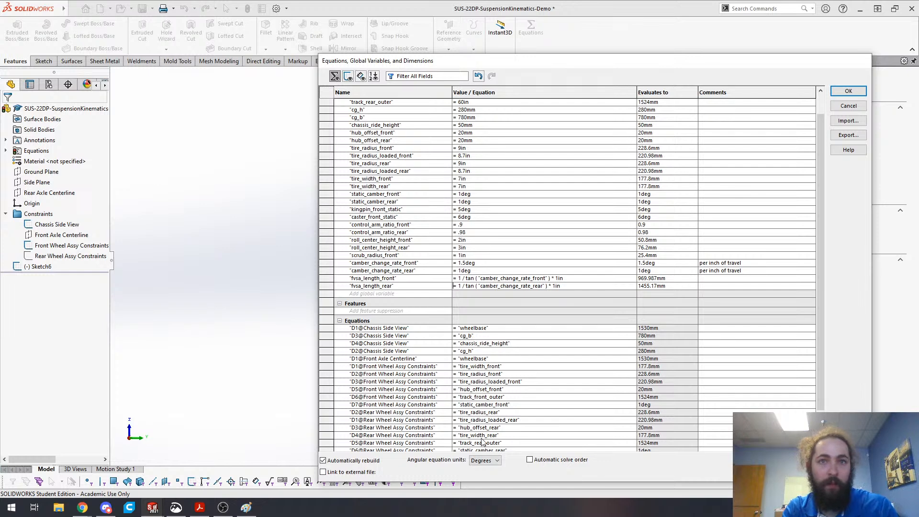
{"action": "key", "text": "alt+Tab"}
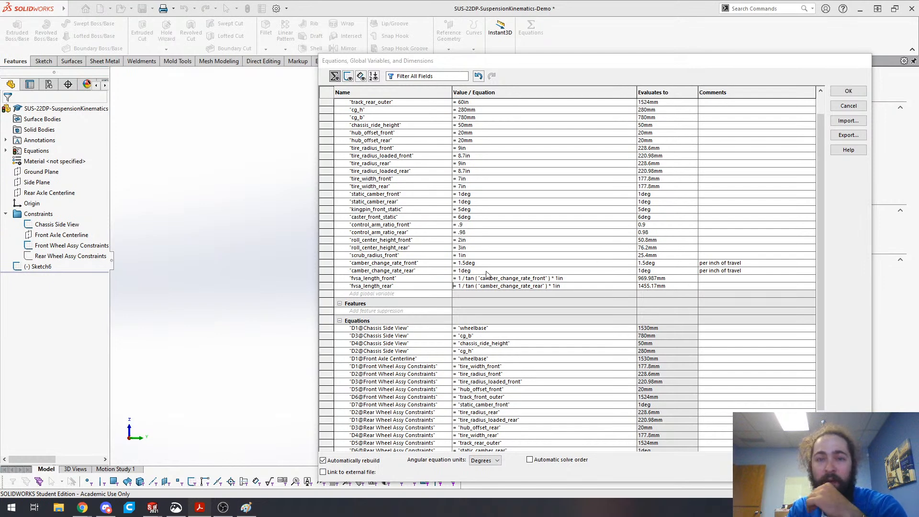
{"action": "left_click", "coordinate": [460, 263]}
{"action": "left_click", "coordinate": [481, 256]}
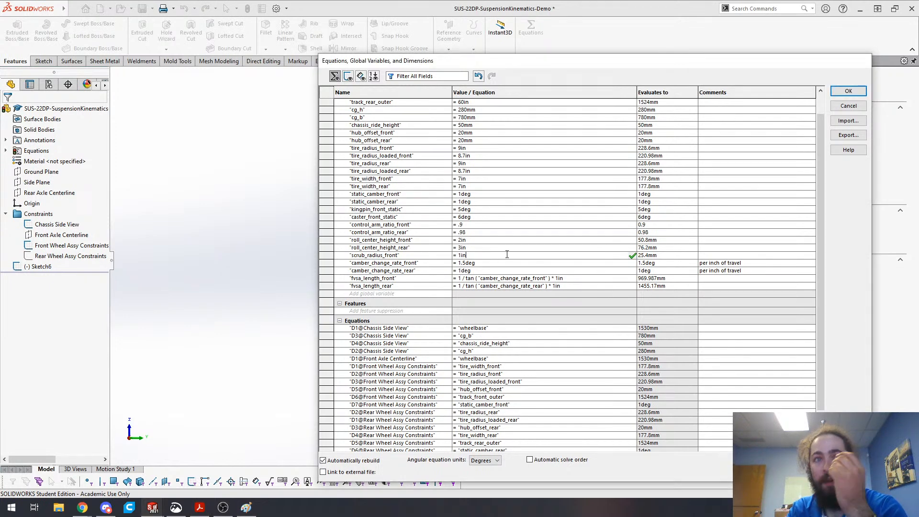
{"action": "left_click", "coordinate": [494, 270]}
{"action": "left_click", "coordinate": [500, 262]}
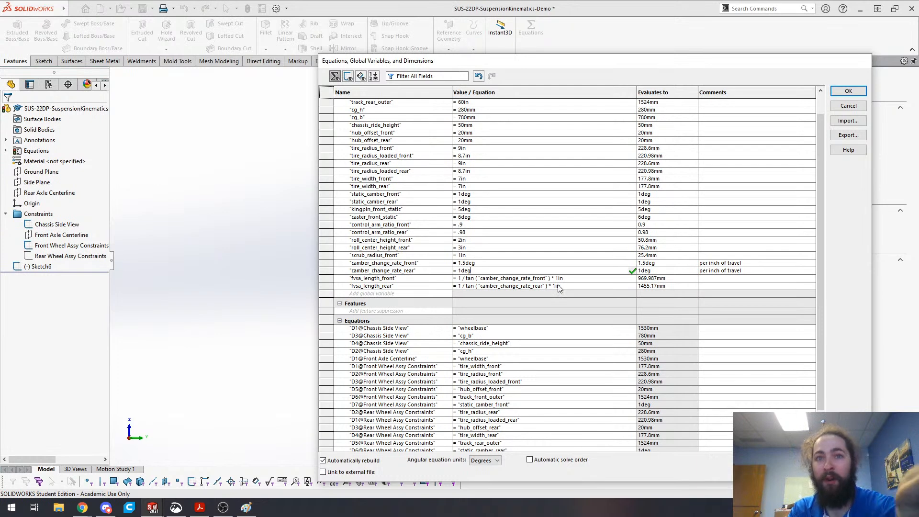
- Accept the global variables and reopen Sketch6 for editing
{"action": "left_click", "coordinate": [836, 88]}
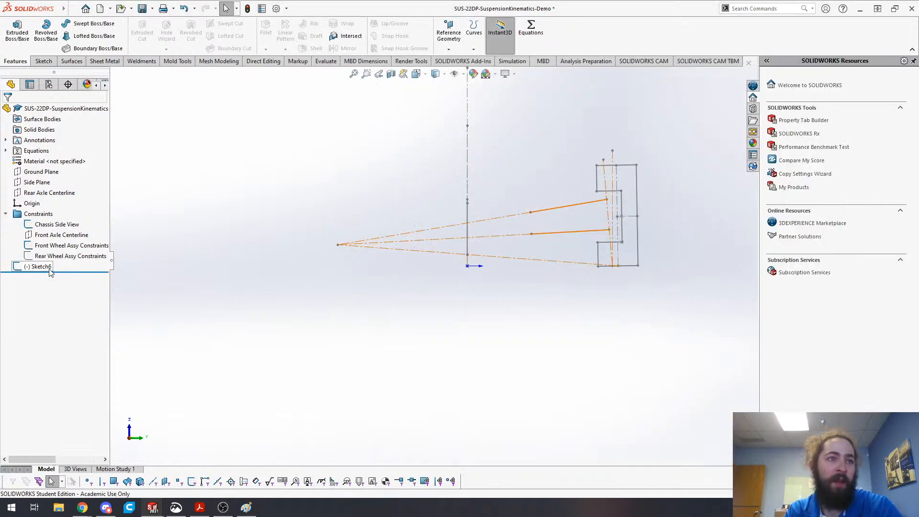
{"action": "right_click", "coordinate": [43, 266]}
{"action": "left_click", "coordinate": [58, 241]}
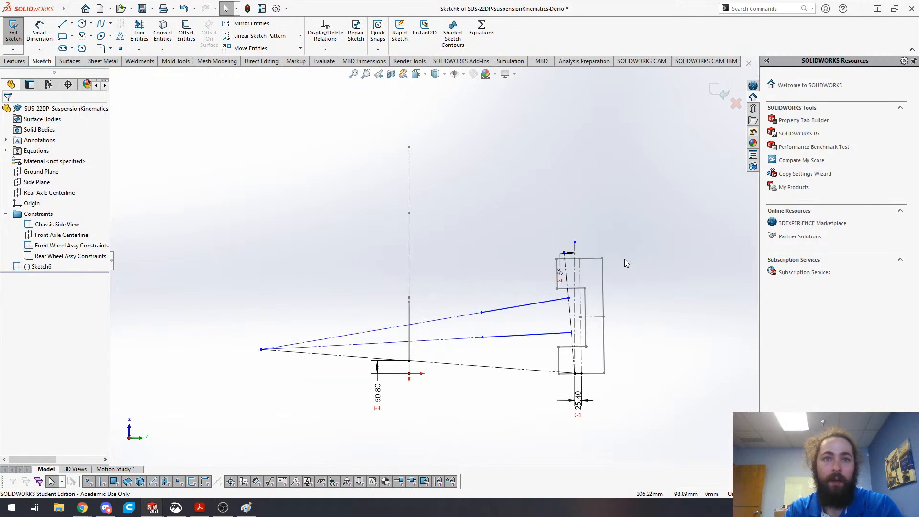
- Dimension the horizontal distance from the wheel centerline's ground point to the construction lines' shared endpoint and link it to fvsa_length_front
{"action": "key", "text": "s"}
{"action": "left_click", "coordinate": [506, 182]}
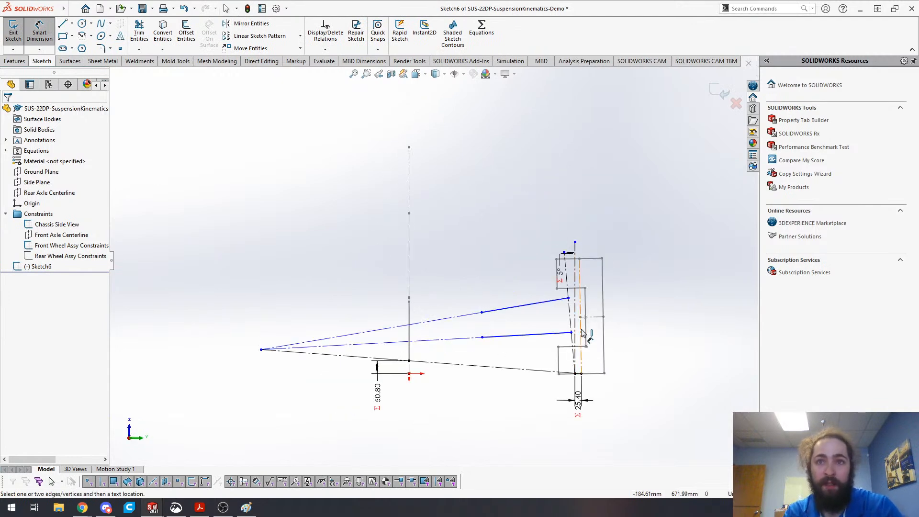
{"action": "left_click", "coordinate": [581, 374]}
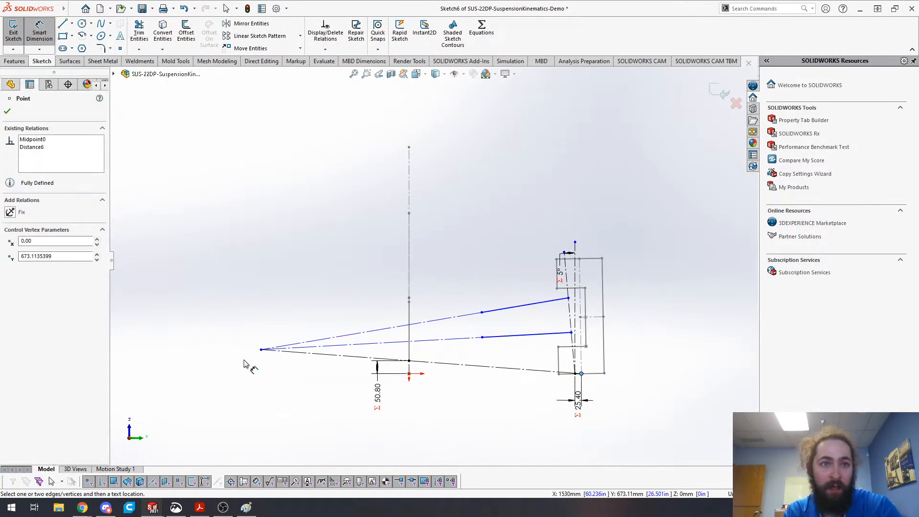
{"action": "left_click", "coordinate": [261, 350]}
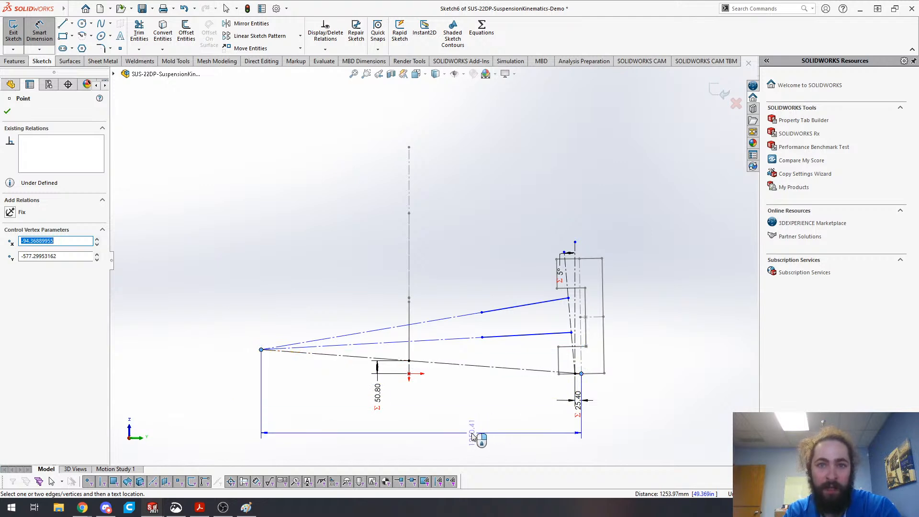
{"action": "left_click", "coordinate": [472, 435]}
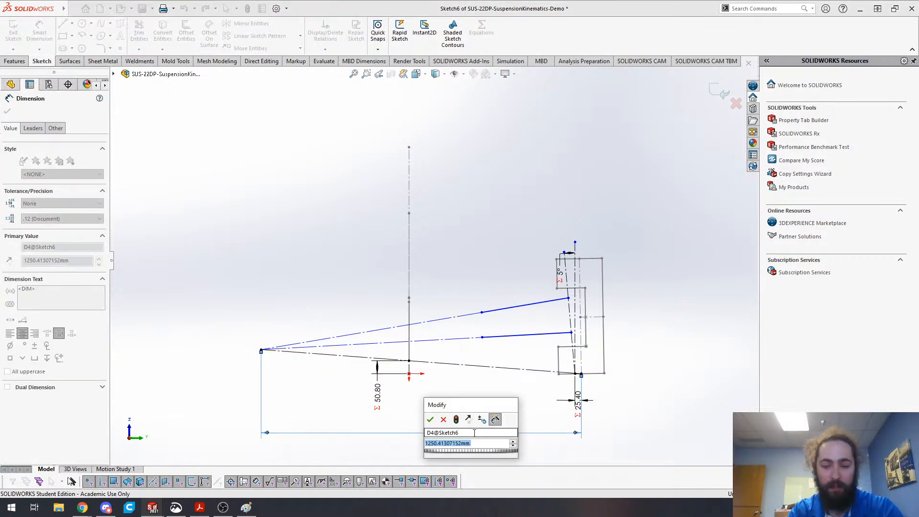
{"action": "type", "text": "="}
{"action": "mouse_move", "coordinate": [459, 453]}
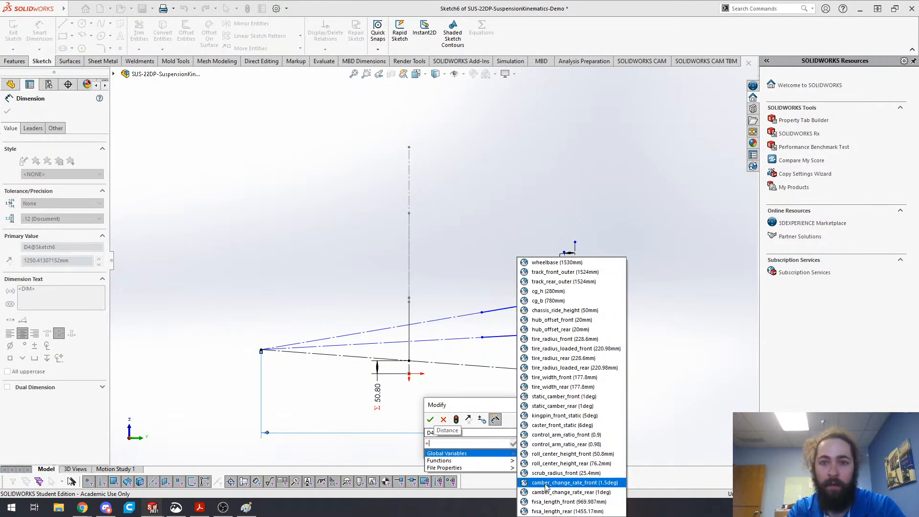
{"action": "left_click", "coordinate": [551, 501]}
{"action": "left_click", "coordinate": [429, 420]}
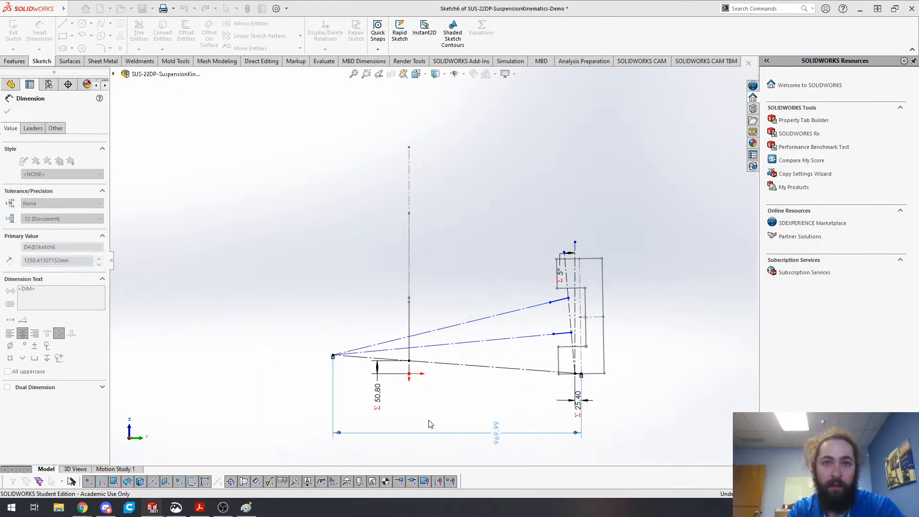
{"action": "key", "text": "Escape"}
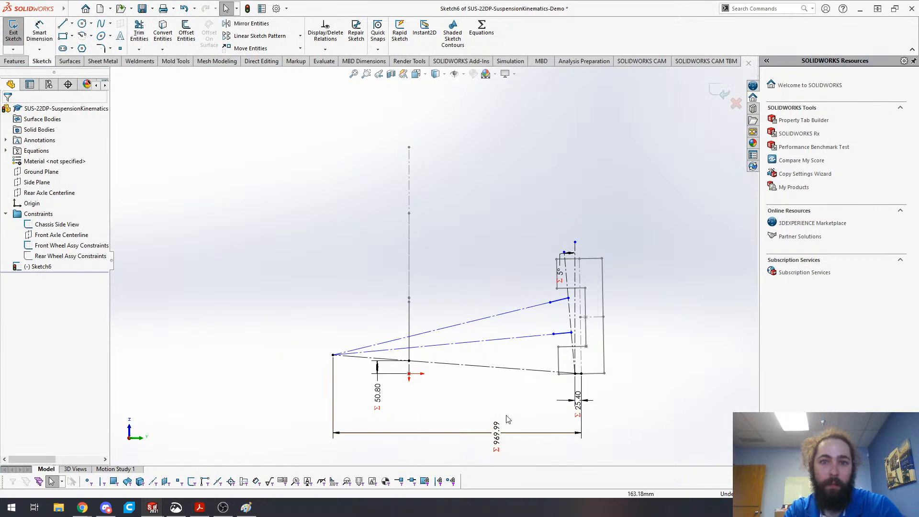
{"action": "key", "text": "alt+Tab"}
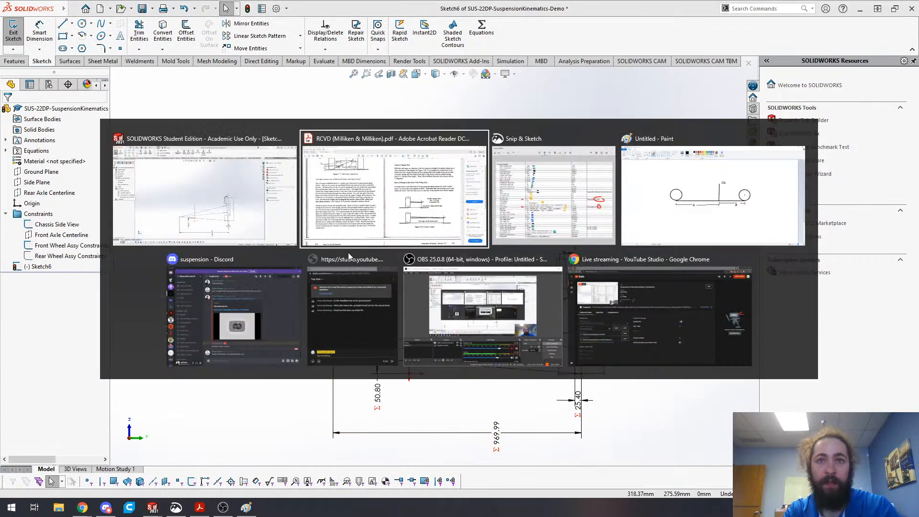
{"action": "left_click", "coordinate": [214, 329]}
{"action": "key", "text": "alt+Tab"}
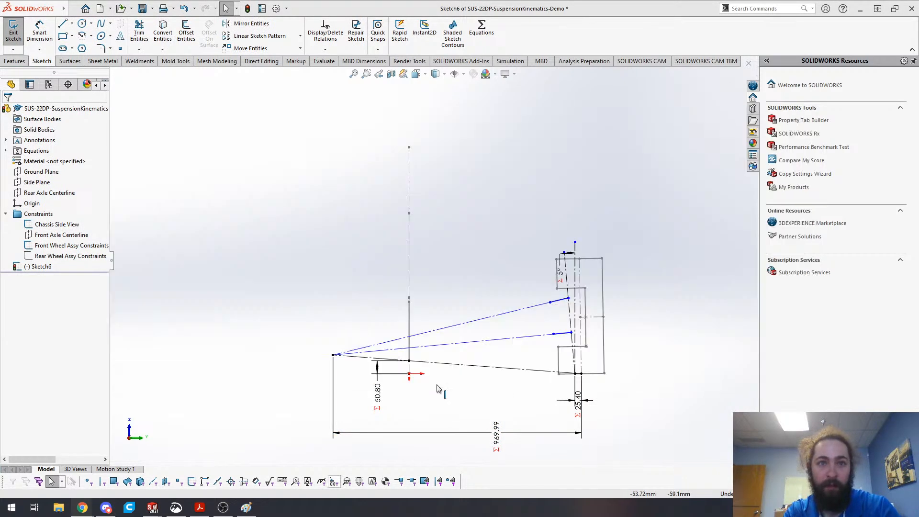
{"action": "left_click", "coordinate": [219, 175]}
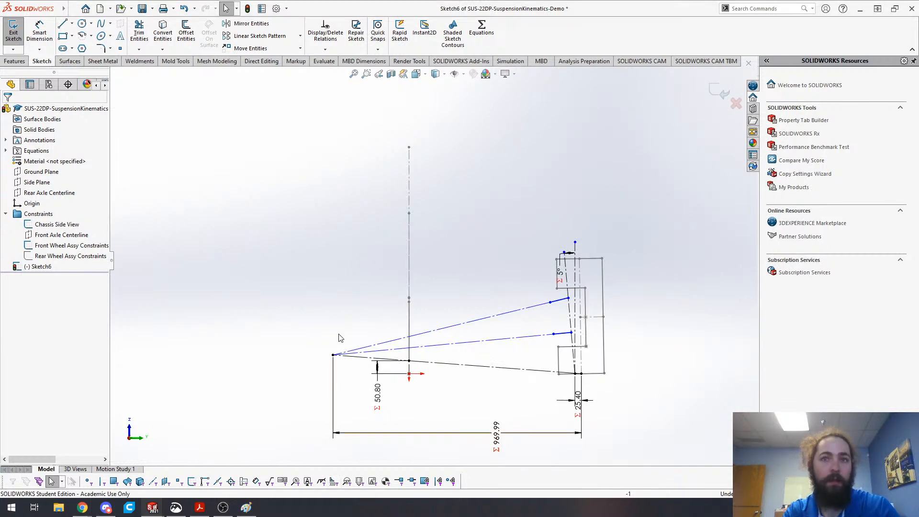
- Lengthen the upper and lower control arm lines by moving their inboard endpoints inward along the construction lines
{"action": "left_click_drag", "start_coordinate": [554, 334], "coordinate": [482, 341]}
{"action": "left_click", "coordinate": [440, 260]}
{"action": "left_click_drag", "start_coordinate": [550, 302], "coordinate": [492, 318]}
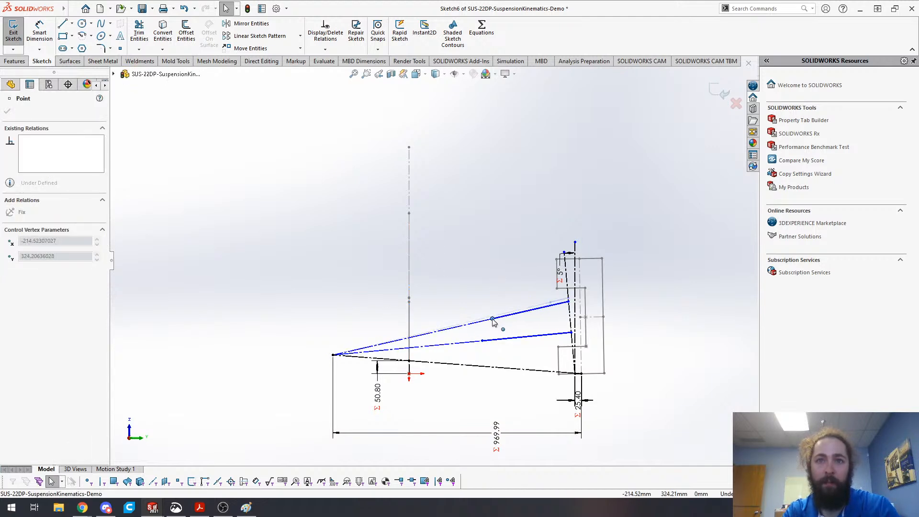
{"action": "left_click", "coordinate": [489, 291]}
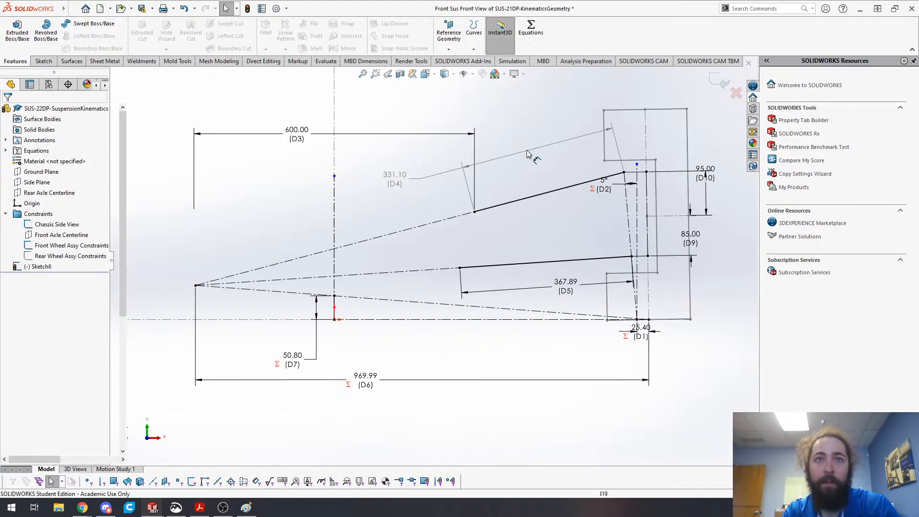
- Examine the control arm lengths and inboard mounting point dimensions in the Front Sus Front View sketch of SUS-21DP-KinematicsGeometry
{"action": "left_click_drag", "start_coordinate": [528, 154], "coordinate": [547, 166]}
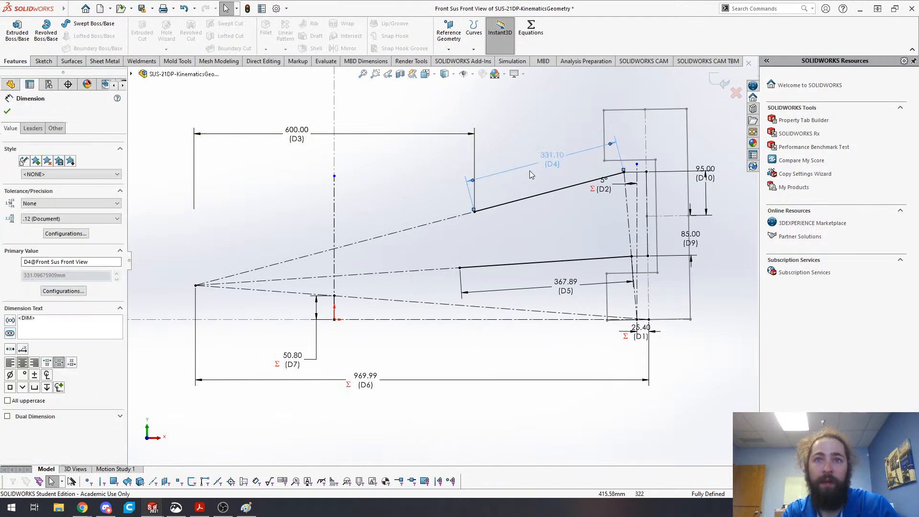
{"action": "left_click", "coordinate": [602, 192]}
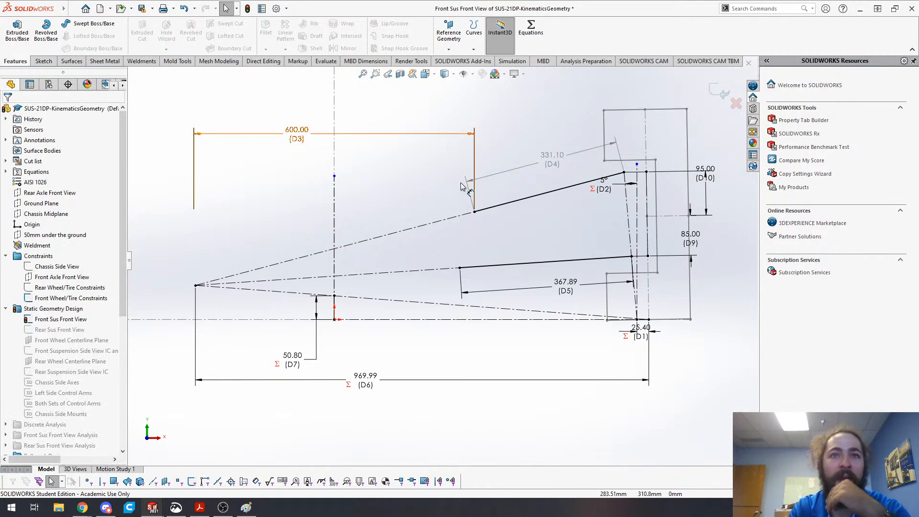
{"action": "left_click", "coordinate": [301, 135]}
{"action": "left_click_drag", "start_coordinate": [301, 136], "coordinate": [368, 129]}
{"action": "left_click", "coordinate": [293, 225]}
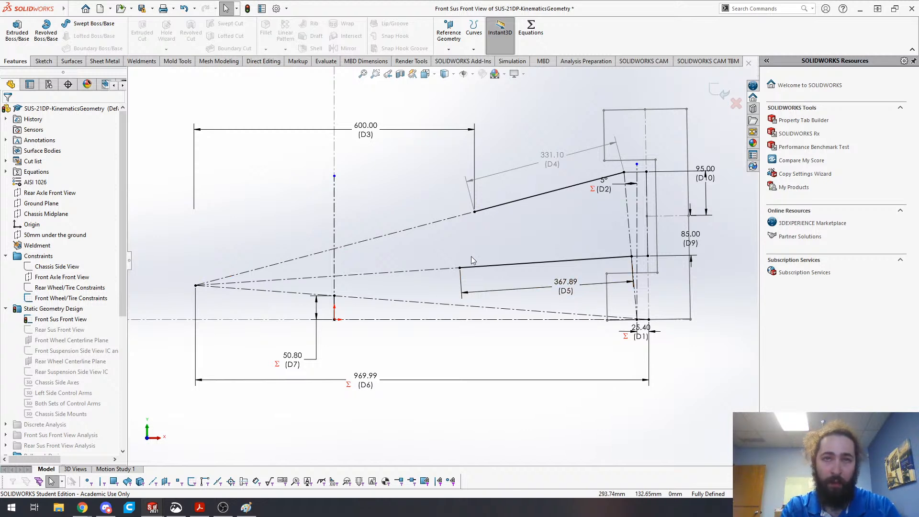
{"action": "left_click", "coordinate": [459, 269]}
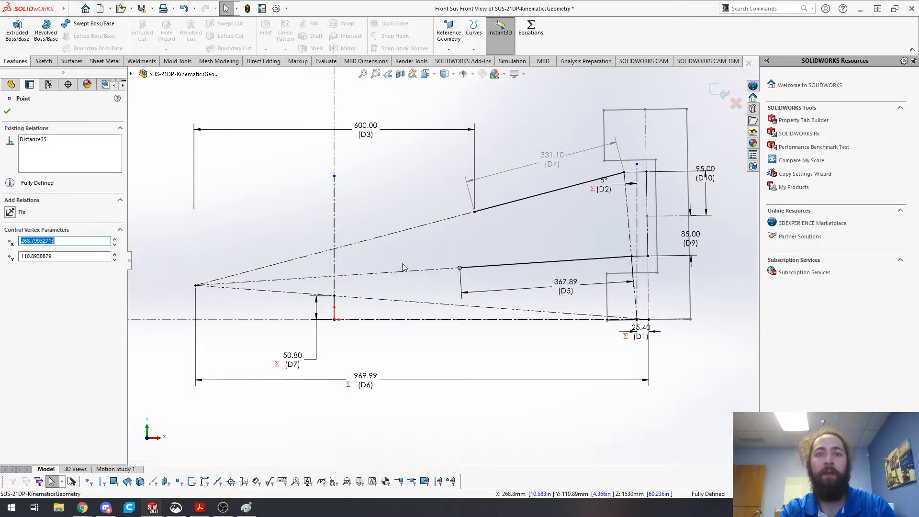
{"action": "key", "text": "Escape"}
{"action": "left_click", "coordinate": [460, 268]}
{"action": "left_click", "coordinate": [366, 126]}
{"action": "key", "text": "Escape"}
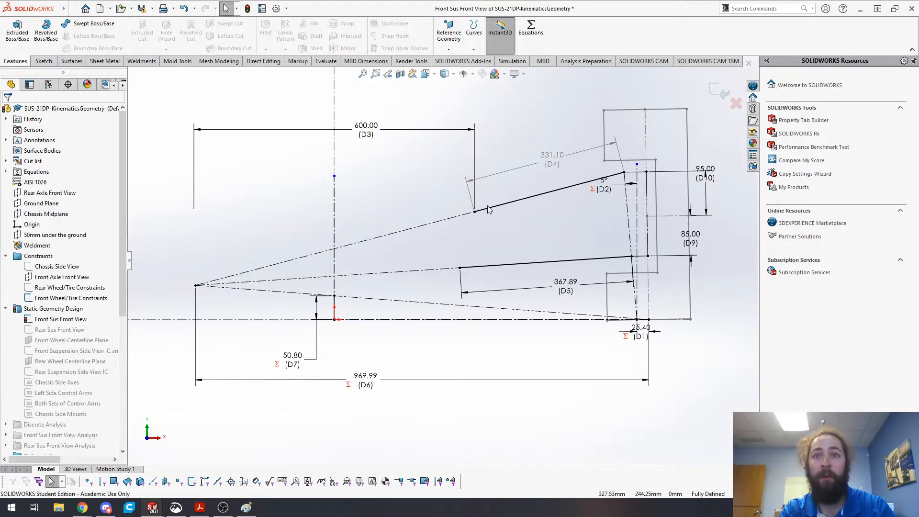
- In SUS-22DP-SuspensionKinematics-Demo, dimension the upper arm's inboard endpoint as a doubled distance across the vertical chassis centerline and set it to 600 mm
{"action": "key", "text": "ctrl+Tab"}
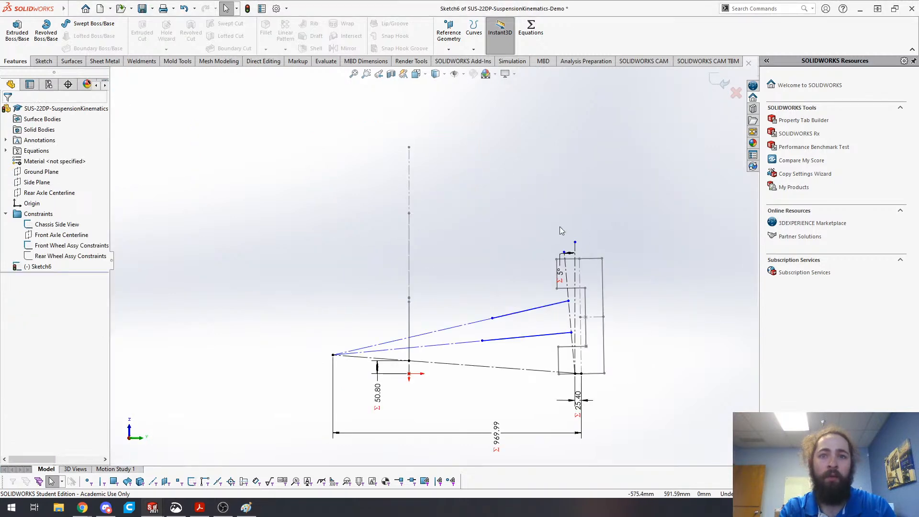
{"action": "key", "text": "s"}
{"action": "left_click", "coordinate": [433, 285]}
{"action": "left_click", "coordinate": [492, 318]}
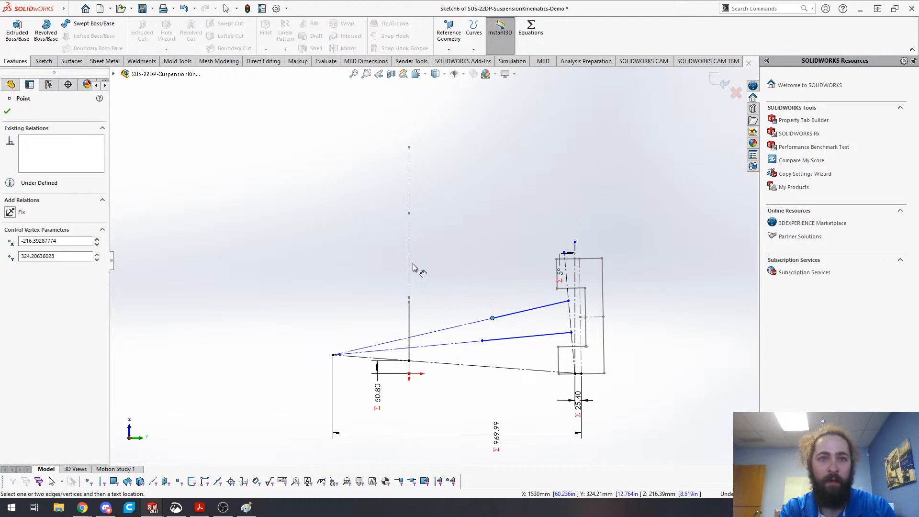
{"action": "key", "text": "Escape"}
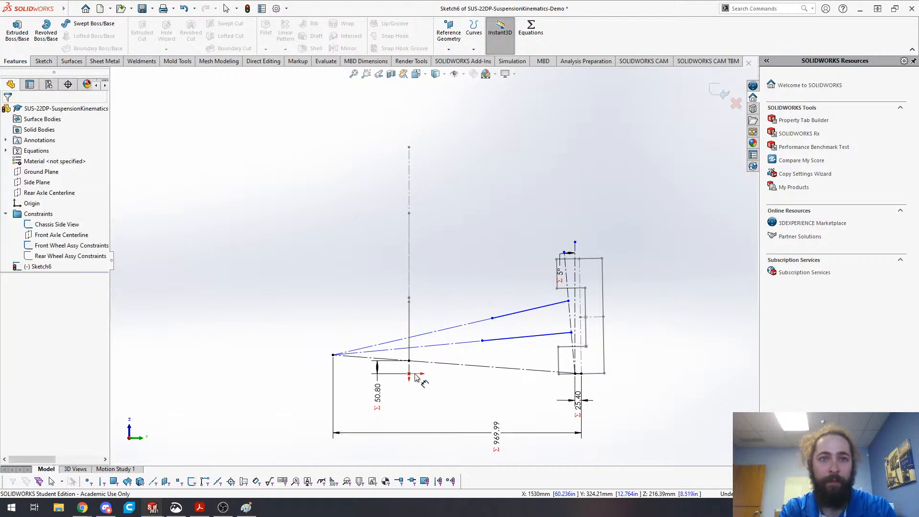
{"action": "left_click", "coordinate": [492, 319]}
{"action": "left_click", "coordinate": [410, 365]}
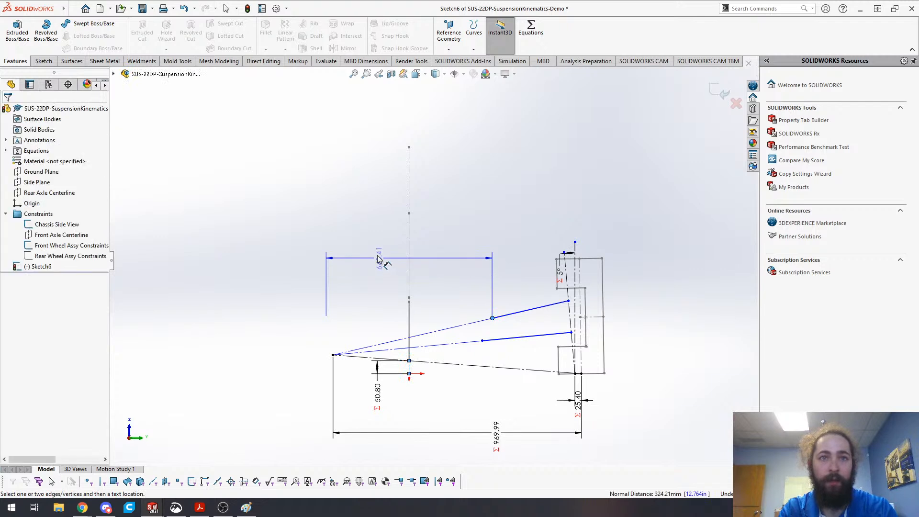
{"action": "left_click", "coordinate": [463, 268]}
{"action": "type", "text": "600"}
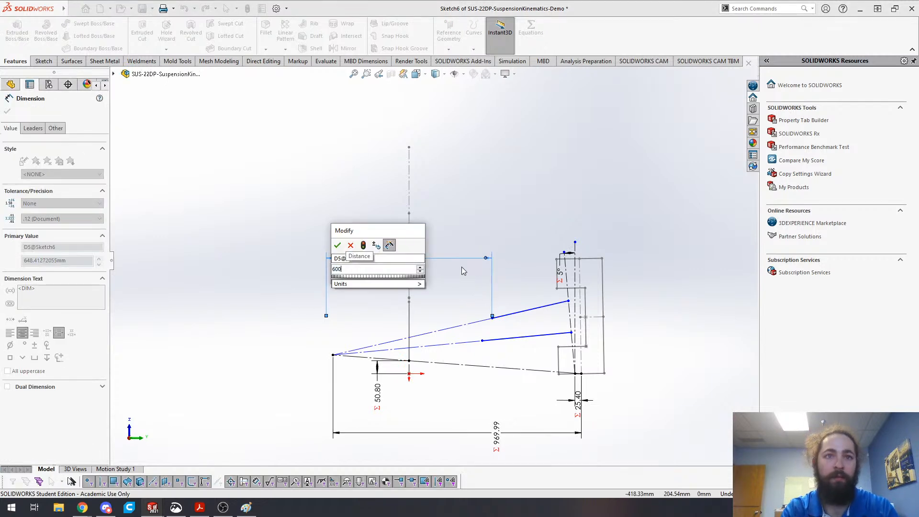
{"action": "left_click", "coordinate": [337, 246]}
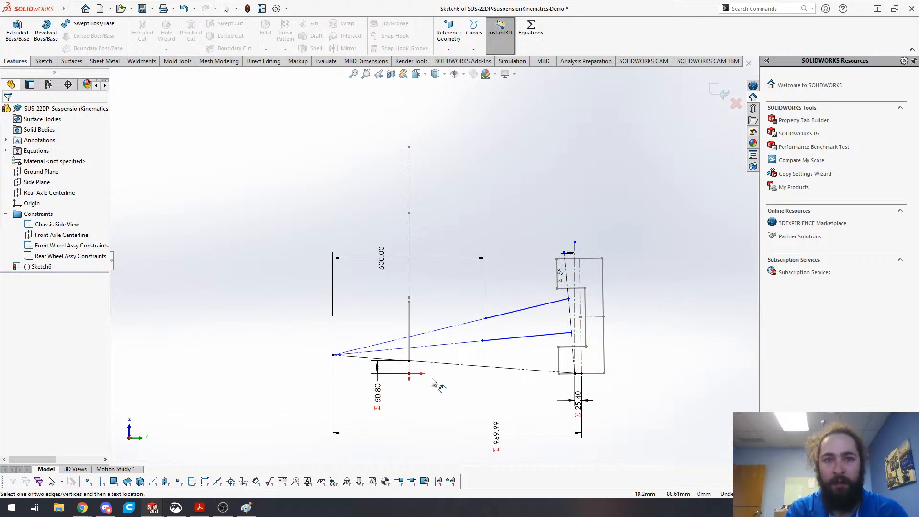
- Try to dimension the length of the upper control arm line
{"action": "left_click", "coordinate": [514, 315]}
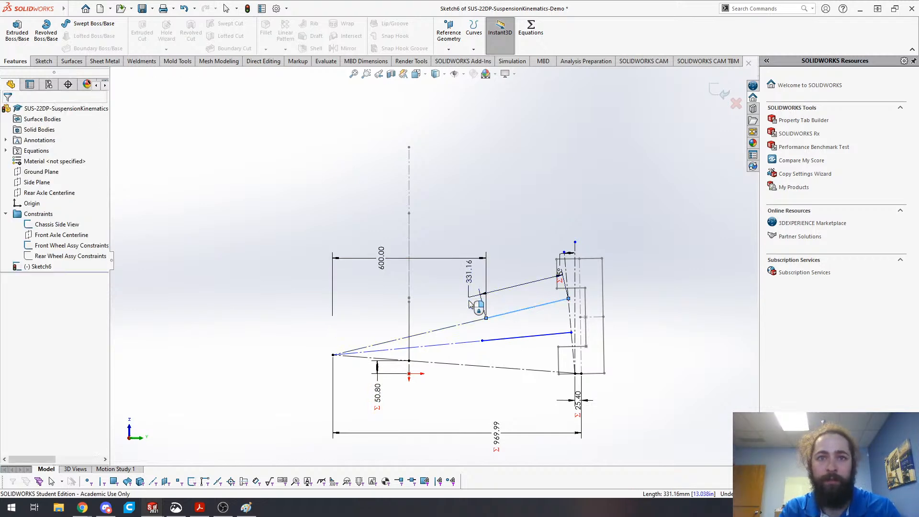
{"action": "left_click", "coordinate": [471, 305]}
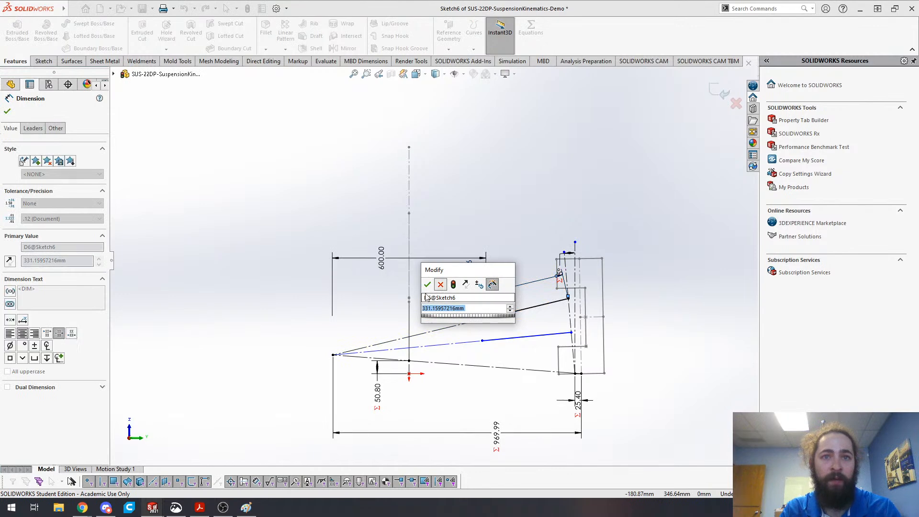
{"action": "left_click", "coordinate": [427, 284]}
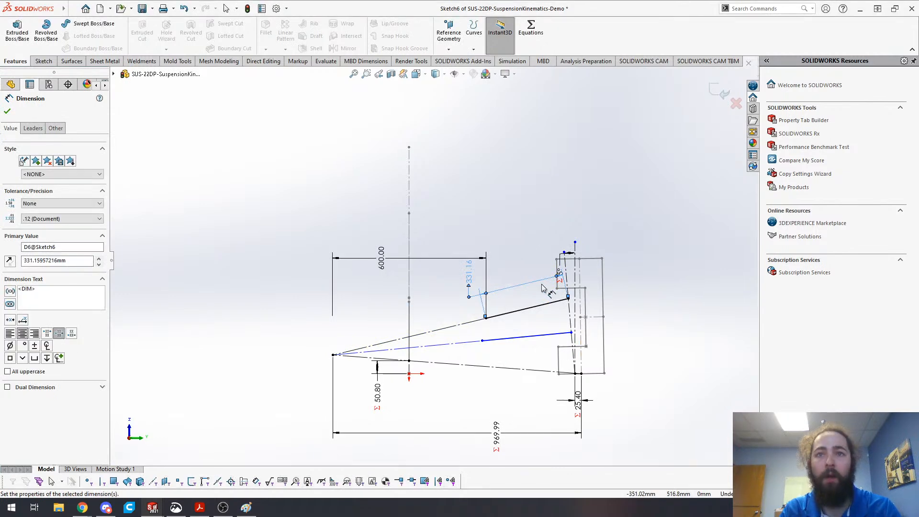
{"action": "key", "text": "Delete"}
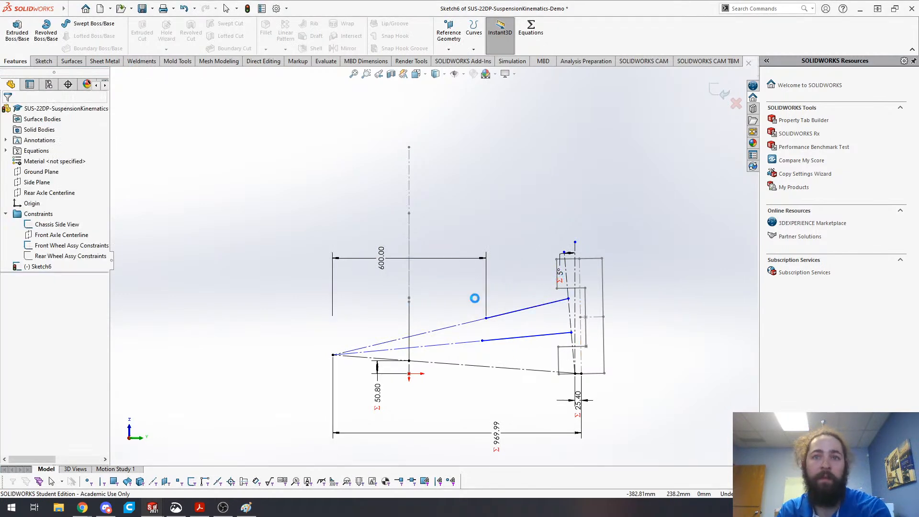
- Dimension the vertical distance from the wheel's horizontal centerline to the upper arm's outboard endpoint and set it to 85 mm
{"action": "scroll", "coordinate": [617, 321], "scroll_direction": "down", "scroll_amount": 3}
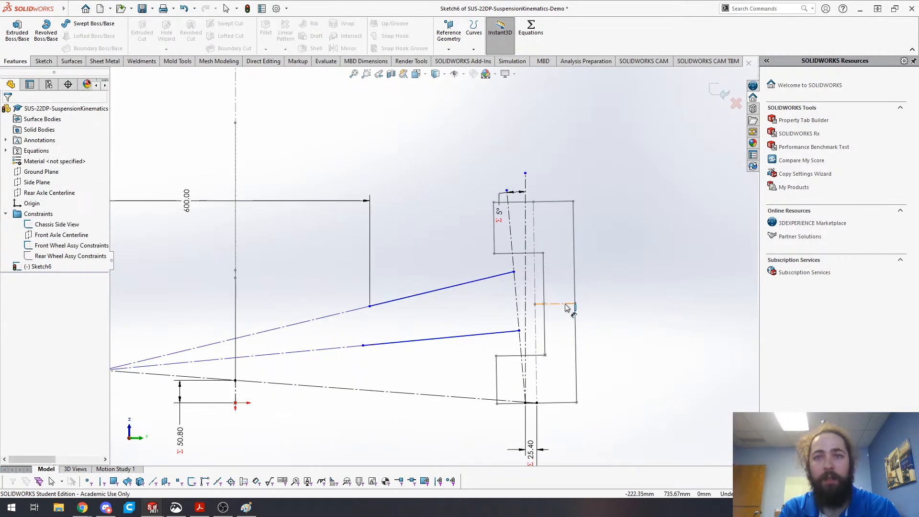
{"action": "left_click", "coordinate": [566, 304]}
{"action": "left_click", "coordinate": [513, 272]}
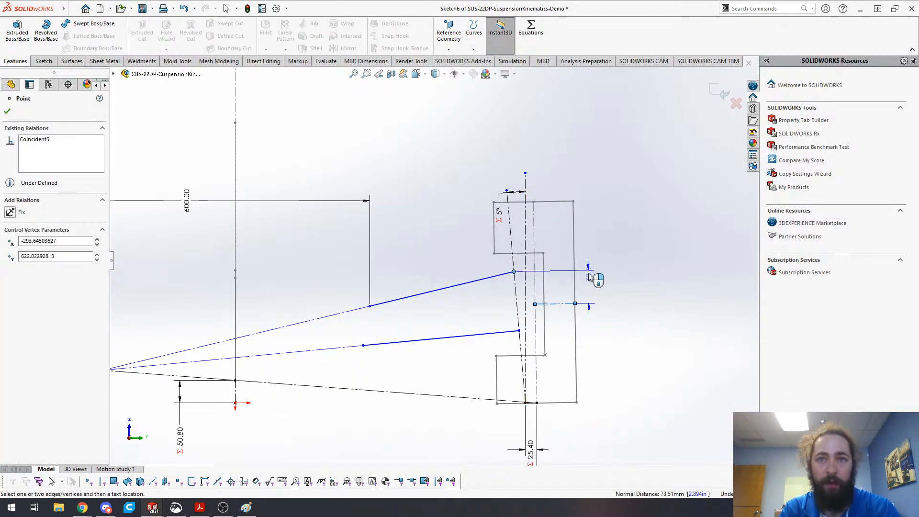
{"action": "left_click", "coordinate": [602, 287]}
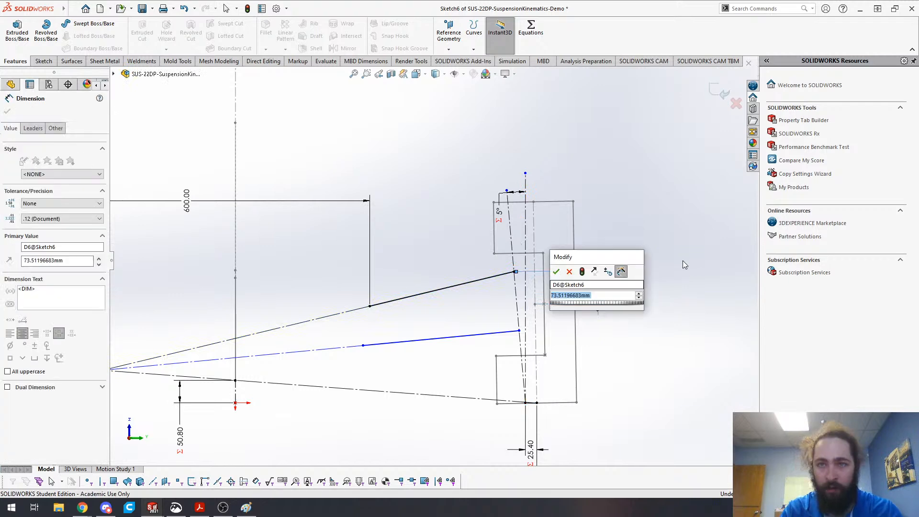
{"action": "type", "text": "80"}
{"action": "key", "text": "Return"}
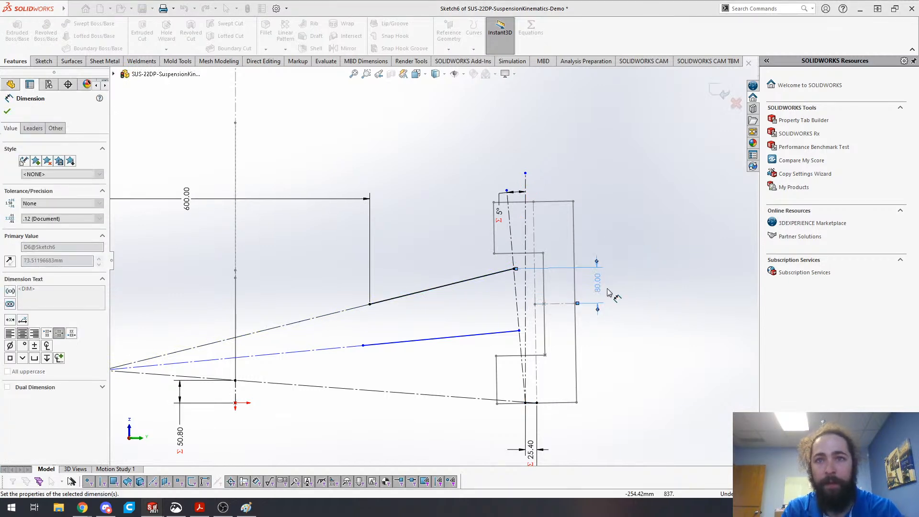
{"action": "double_click", "coordinate": [600, 287]}
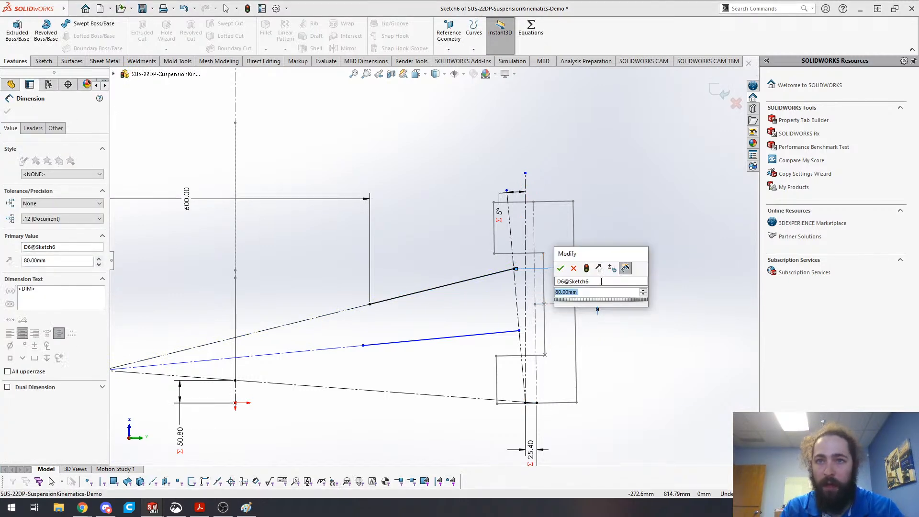
{"action": "type", "text": "85"}
{"action": "key", "text": "Return"}
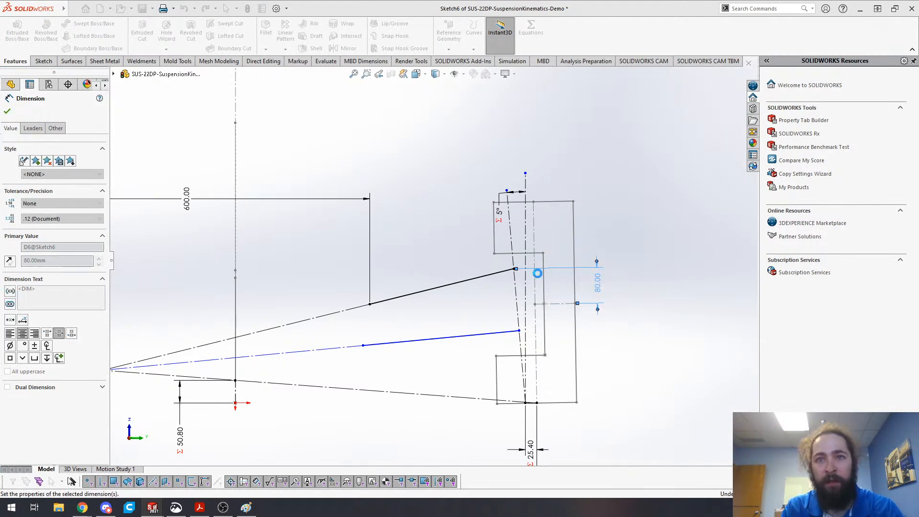
- Dimension the lower arm's outboard endpoint 95 mm below the wheel's horizontal centerline and tidy the placement of both endpoint height dimensions
{"action": "left_click", "coordinate": [546, 303]}
{"action": "left_click", "coordinate": [519, 330]}
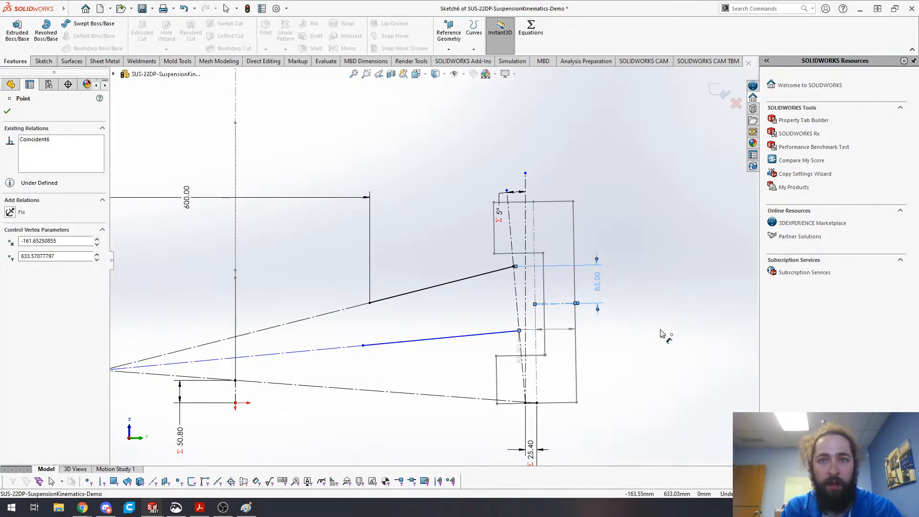
{"action": "left_click", "coordinate": [653, 325]}
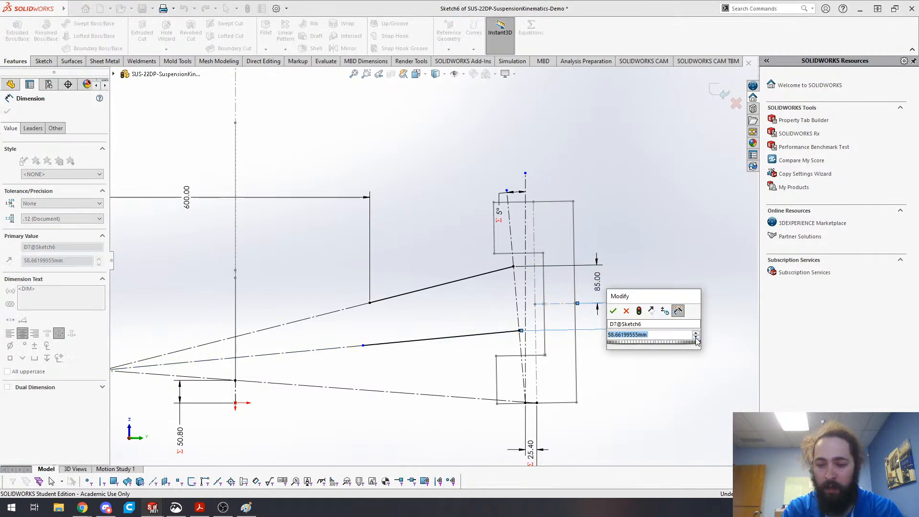
{"action": "key", "text": "Return"}
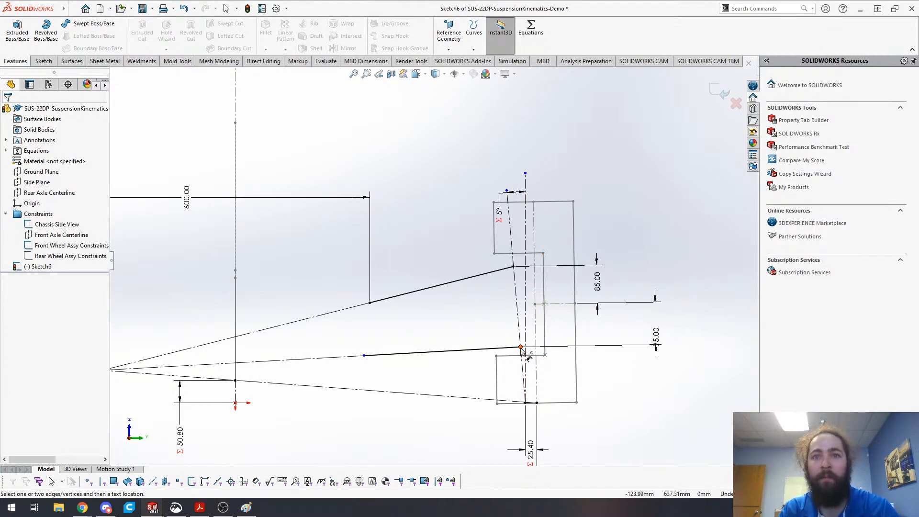
{"action": "left_click_drag", "start_coordinate": [597, 282], "coordinate": [634, 283]}
{"action": "mouse_move", "coordinate": [657, 341]}
{"action": "left_mouse_down"}
{"action": "mouse_move", "coordinate": [658, 325]}
{"action": "mouse_move", "coordinate": [647, 328]}
{"action": "left_mouse_up"}
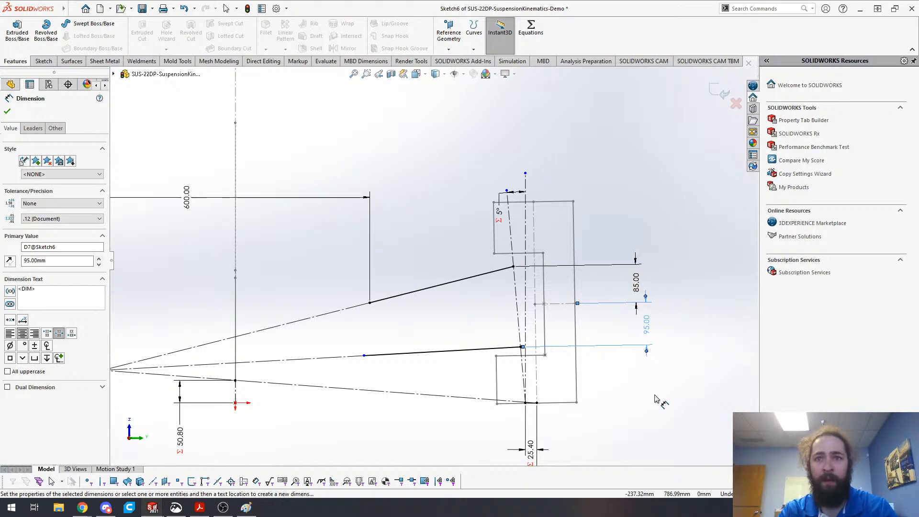
{"action": "left_click", "coordinate": [671, 261]}
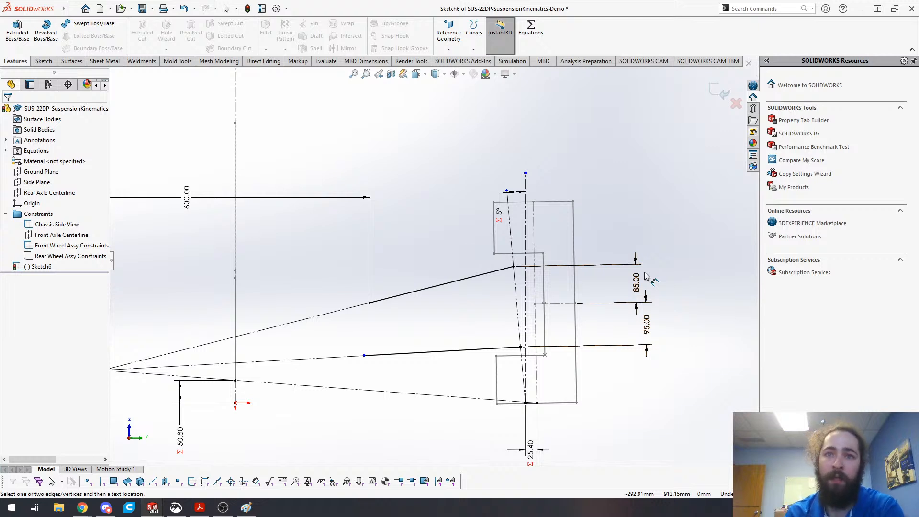
- Add a driven length dimension to the upper control arm line and position it above the line
{"action": "left_click", "coordinate": [447, 283]}
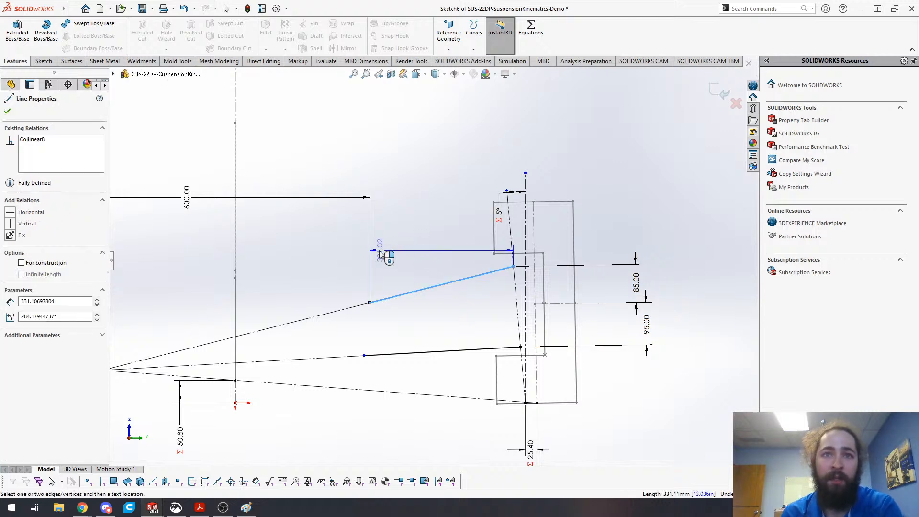
{"action": "left_click", "coordinate": [340, 261]}
{"action": "key", "text": "Escape"}
{"action": "left_click_drag", "start_coordinate": [339, 244], "coordinate": [415, 213]}
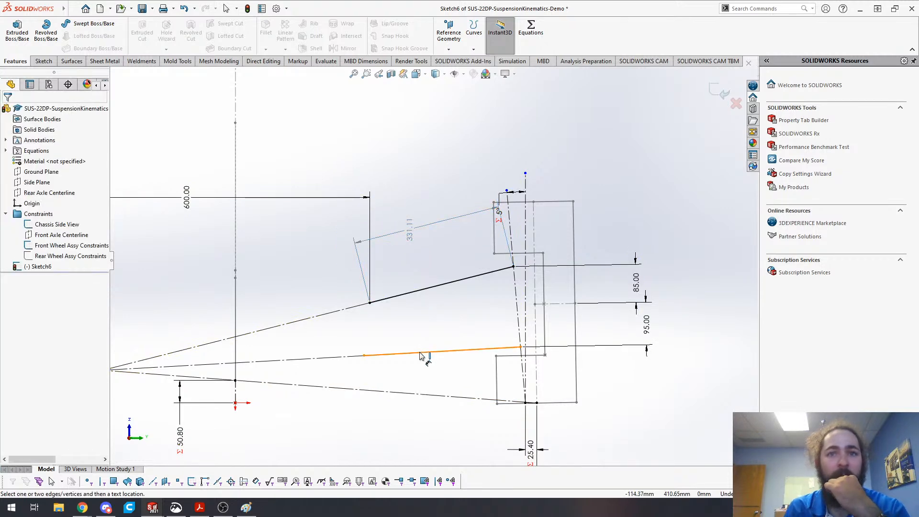
- Dimension the lower control arm line's length with an equation dividing the upper arm's length dimension by the global variable control_arm_ratio_front
{"action": "left_click", "coordinate": [420, 356]}
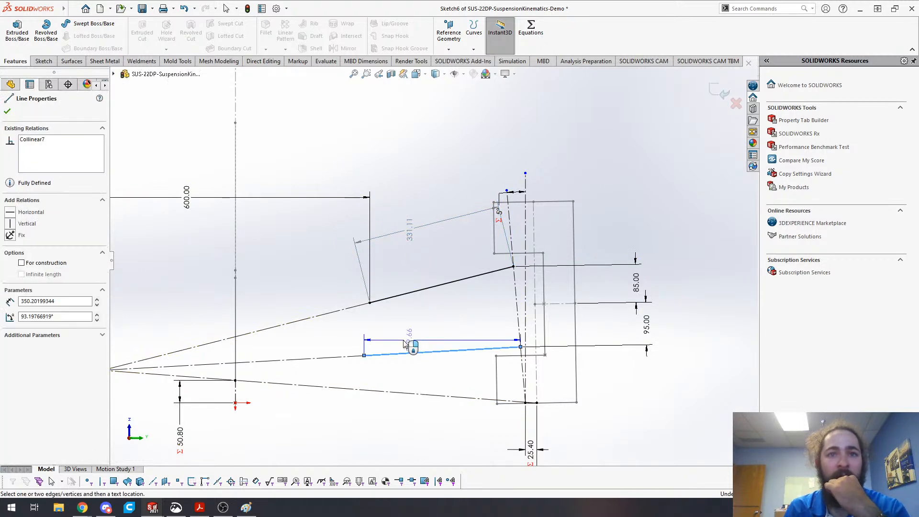
{"action": "left_click", "coordinate": [461, 348]}
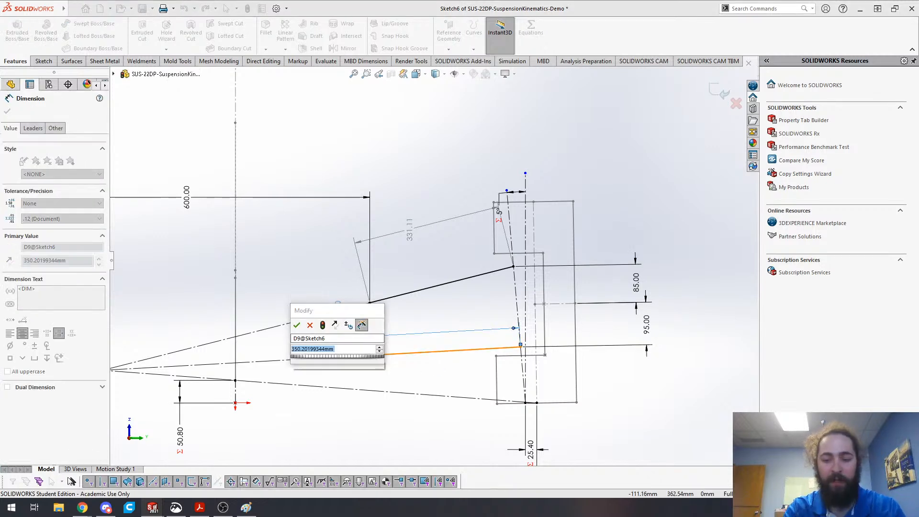
{"action": "type", "text": "="}
{"action": "left_click", "coordinate": [407, 229]}
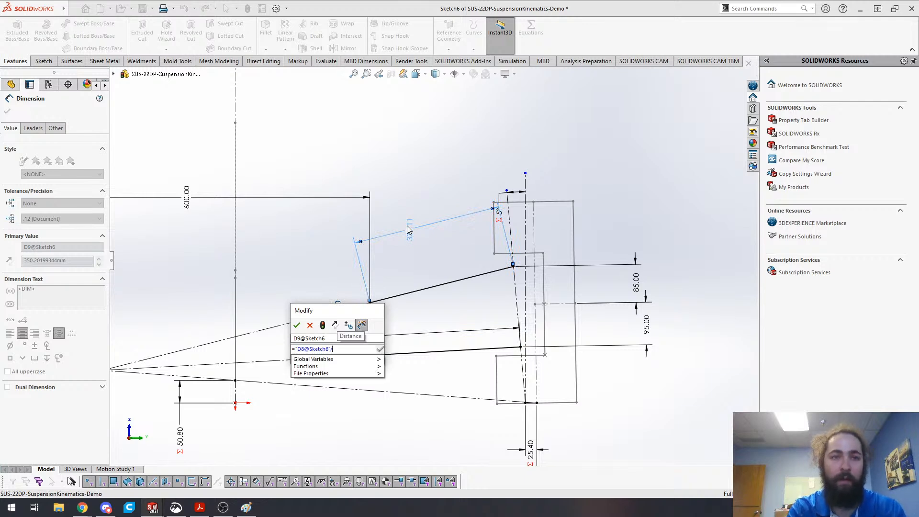
{"action": "type", "text": "/"}
{"action": "mouse_move", "coordinate": [364, 366]}
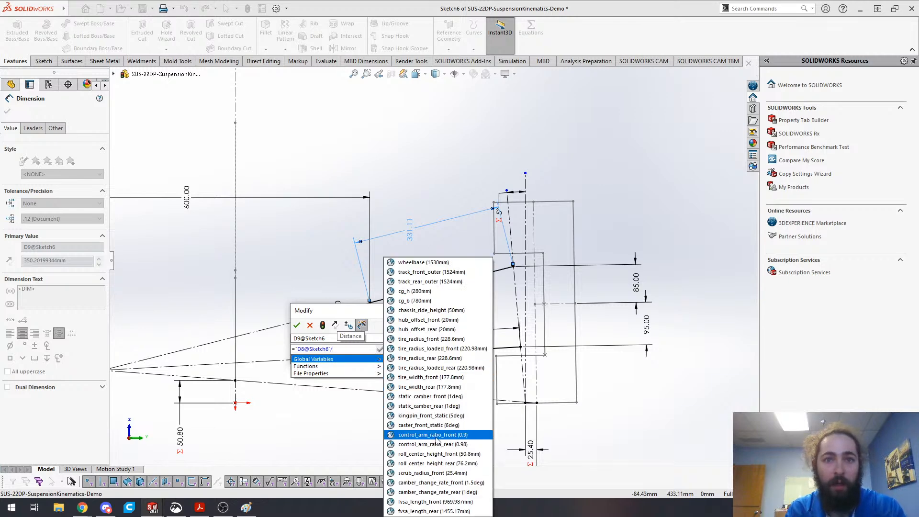
{"action": "left_click", "coordinate": [436, 439]}
{"action": "key", "text": "Return"}
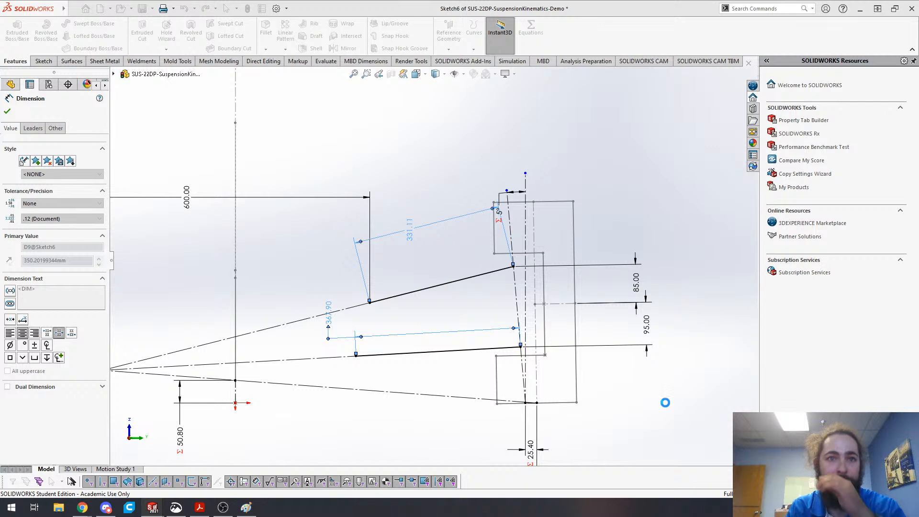
{"action": "left_click", "coordinate": [675, 403]}
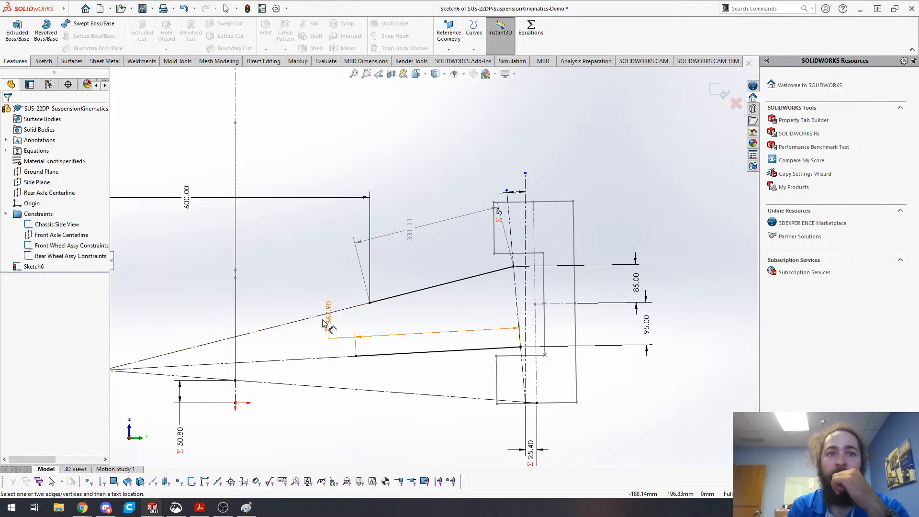
- Move the lower arm's length dimension above its line, tidy the 600 mm dimension's placement, and exit the sketch
{"action": "left_click_drag", "start_coordinate": [422, 330], "coordinate": [447, 307]}
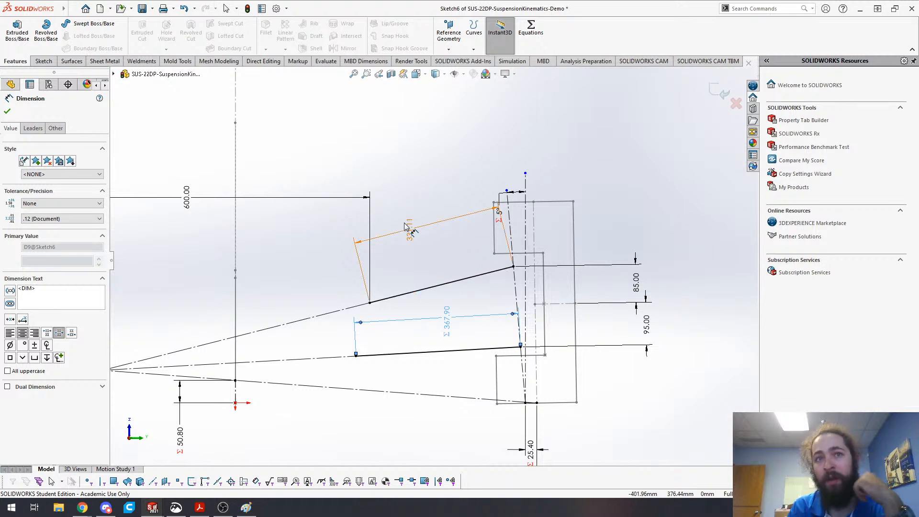
{"action": "scroll", "coordinate": [427, 258], "scroll_direction": "up", "scroll_amount": 3}
{"action": "mouse_move", "coordinate": [266, 213]}
{"action": "left_mouse_down"}
{"action": "mouse_move", "coordinate": [338, 215]}
{"action": "mouse_move", "coordinate": [327, 215]}
{"action": "left_mouse_up"}
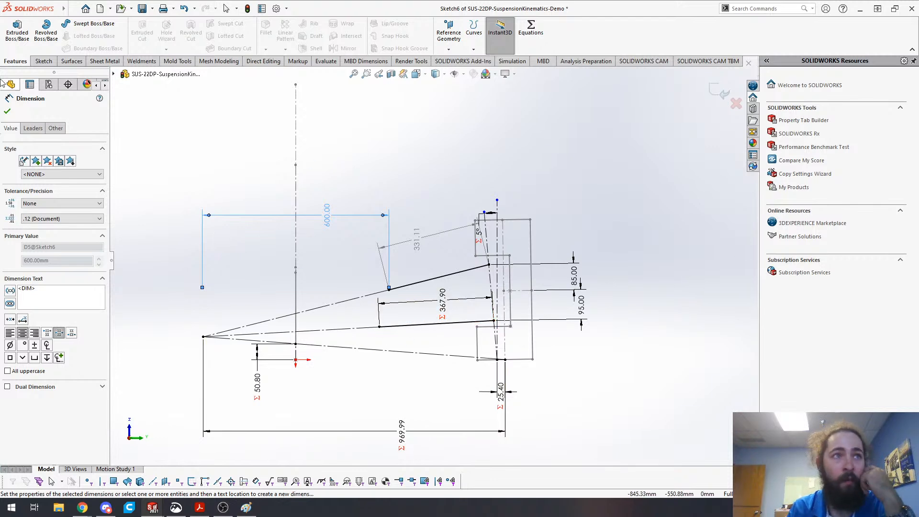
{"action": "left_click", "coordinate": [8, 111]}
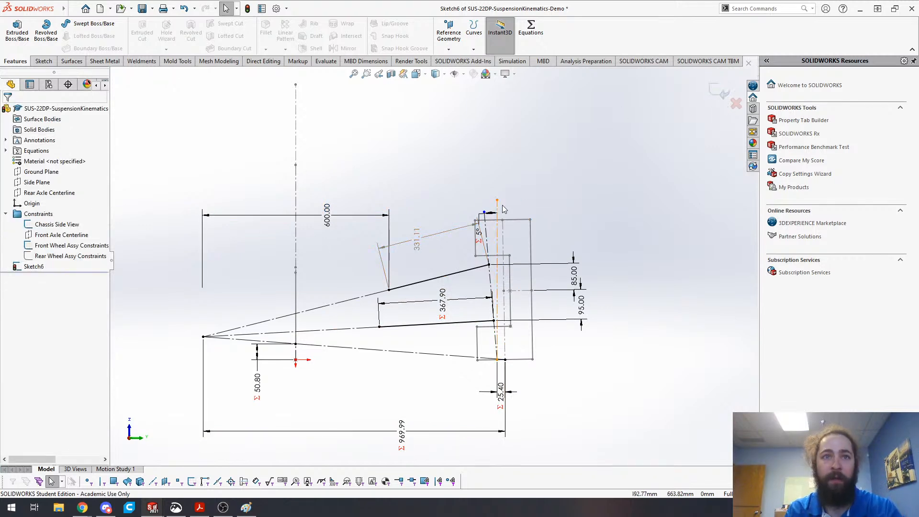
{"action": "key", "text": "d"}
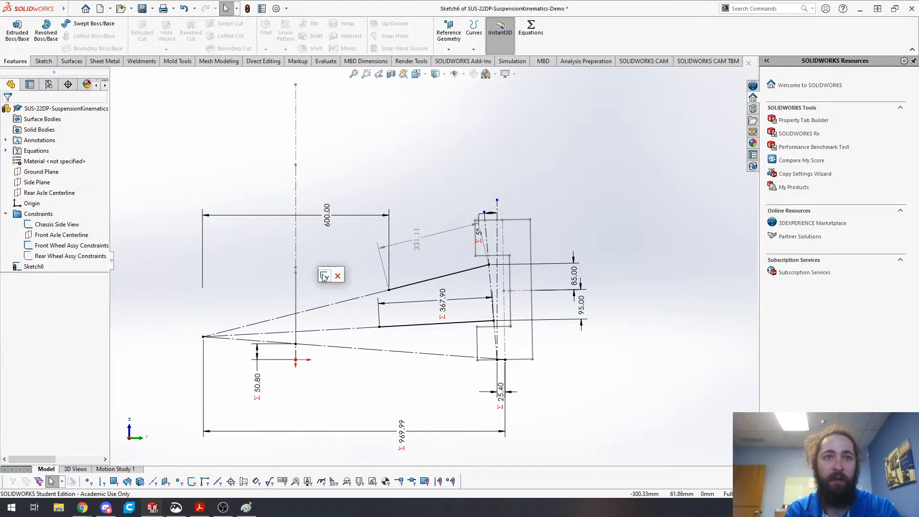
{"action": "left_click", "coordinate": [324, 276]}
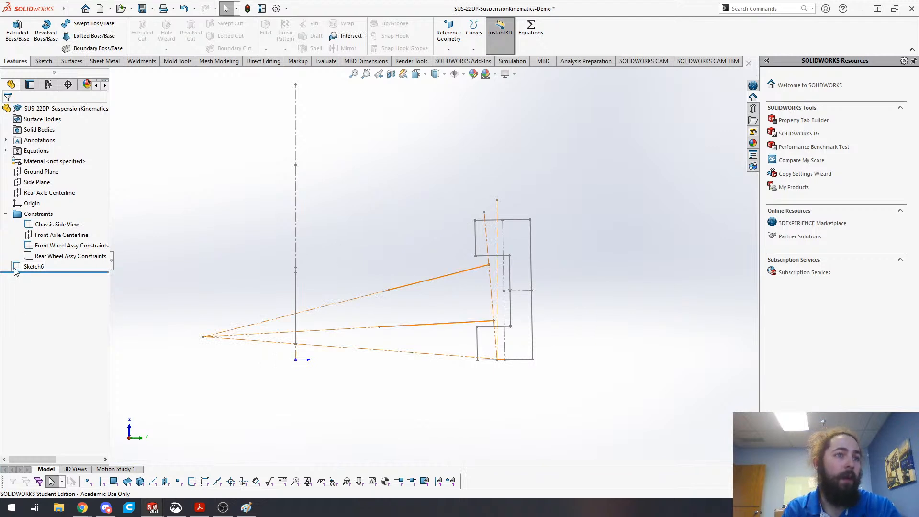
- Rename Sketch6 as Front View
{"action": "left_click", "coordinate": [33, 266]}
{"action": "left_click", "coordinate": [35, 267]}
{"action": "type", "text": "Front"}
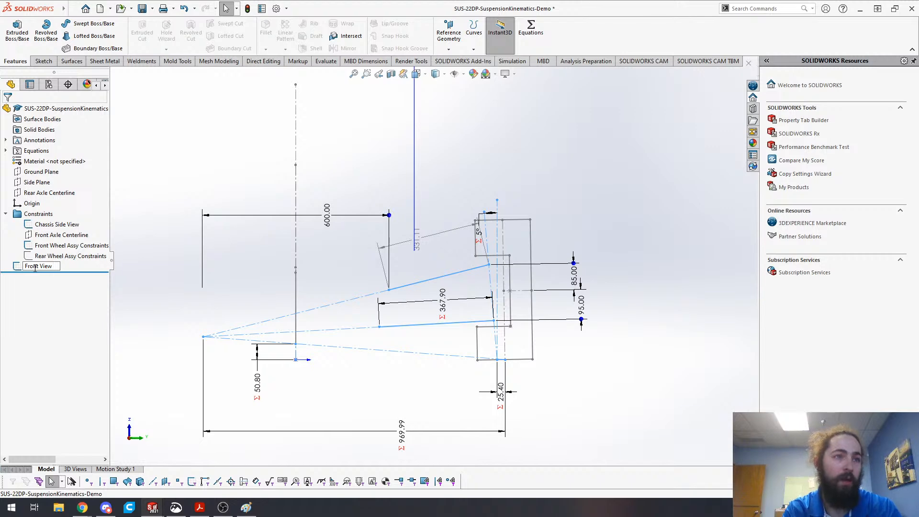
{"action": "type", "text": " View"}
{"action": "key", "text": "Return"}
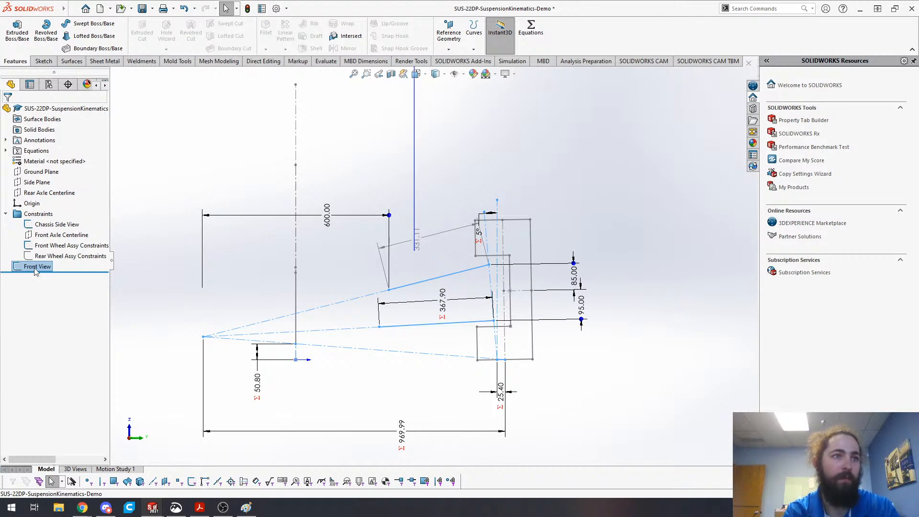
- Check the sketch naming in the SUS-21DP-KinematicsGeometry part and rename the demo part's front-view sketch as Front Sus Front View
{"action": "key", "text": "ctrl+Tab"}
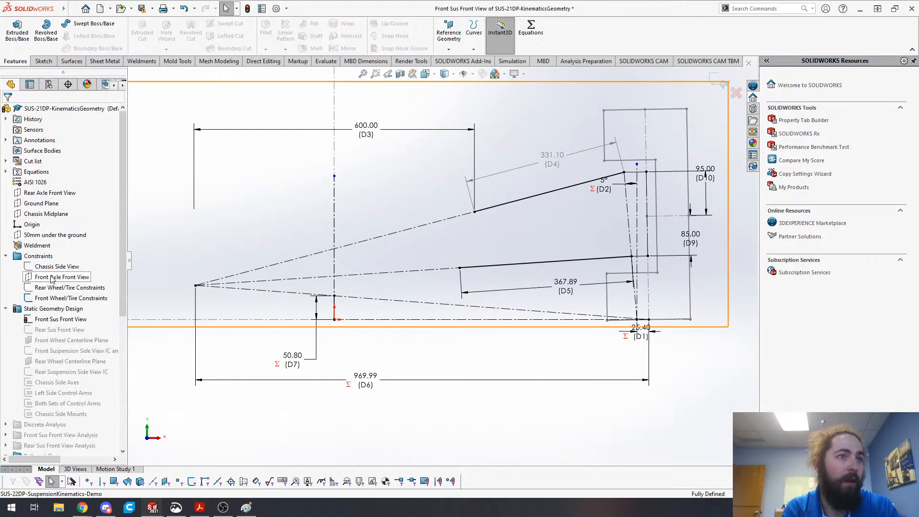
{"action": "key", "text": "ctrl+Tab"}
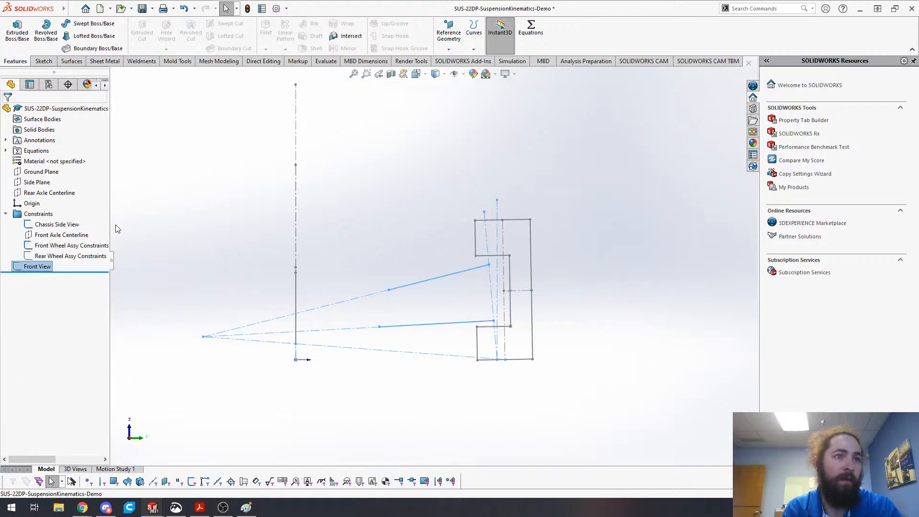
{"action": "left_click", "coordinate": [38, 267]}
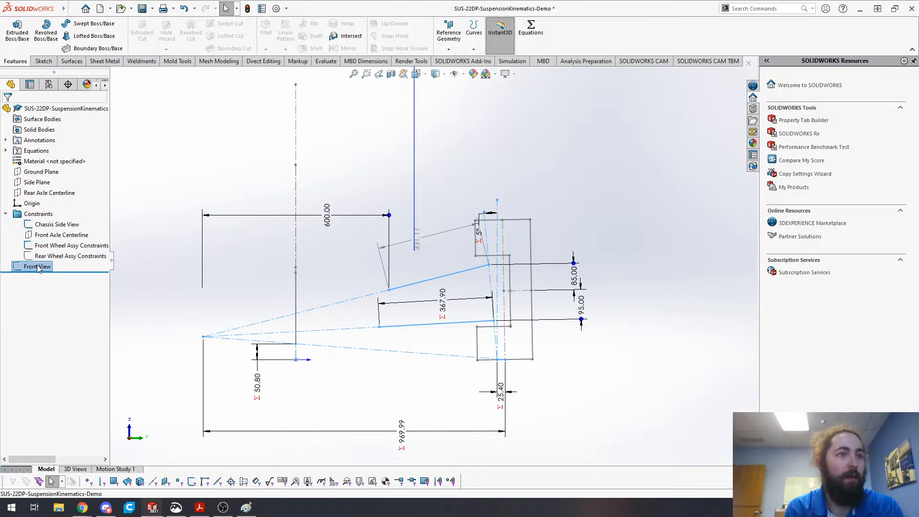
{"action": "left_click", "coordinate": [34, 268]}
{"action": "type", "text": "Front"}
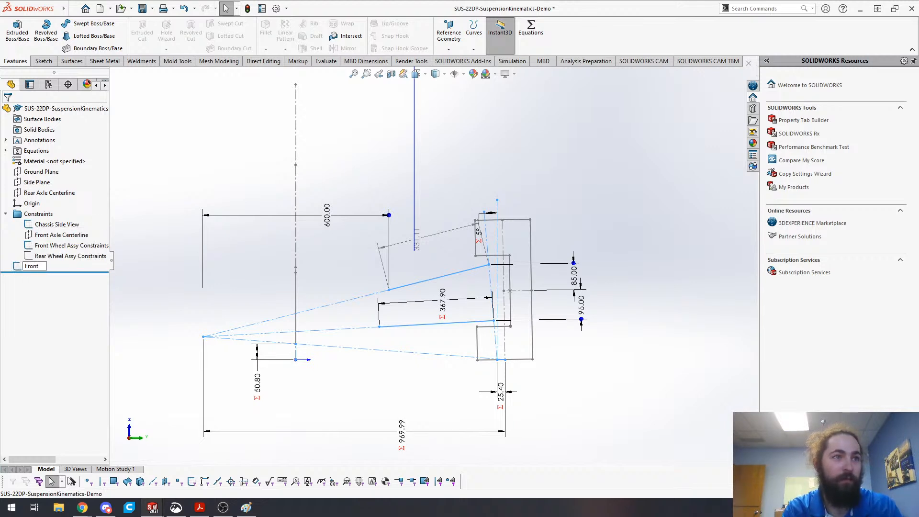
{"action": "type", "text": " Sus Front V"}
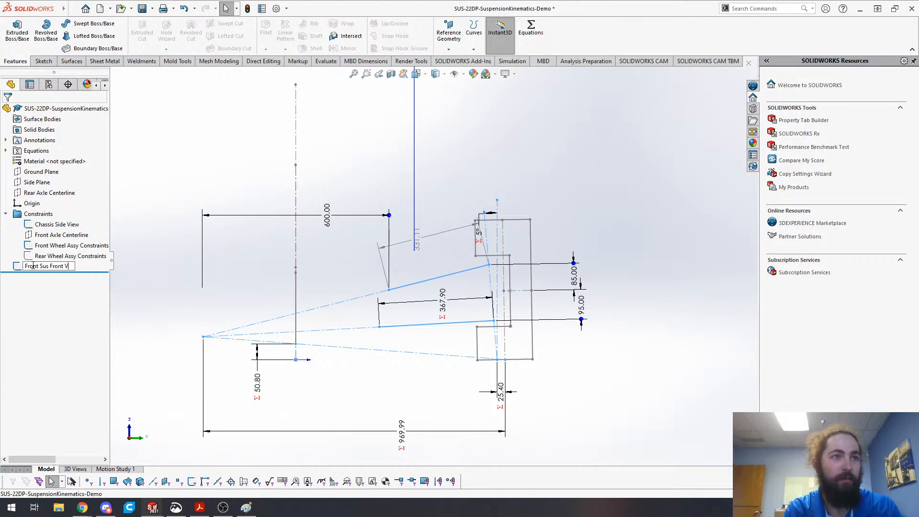
{"action": "type", "text": "iew"}
{"action": "key", "text": "Return"}
{"action": "left_click", "coordinate": [174, 181]}
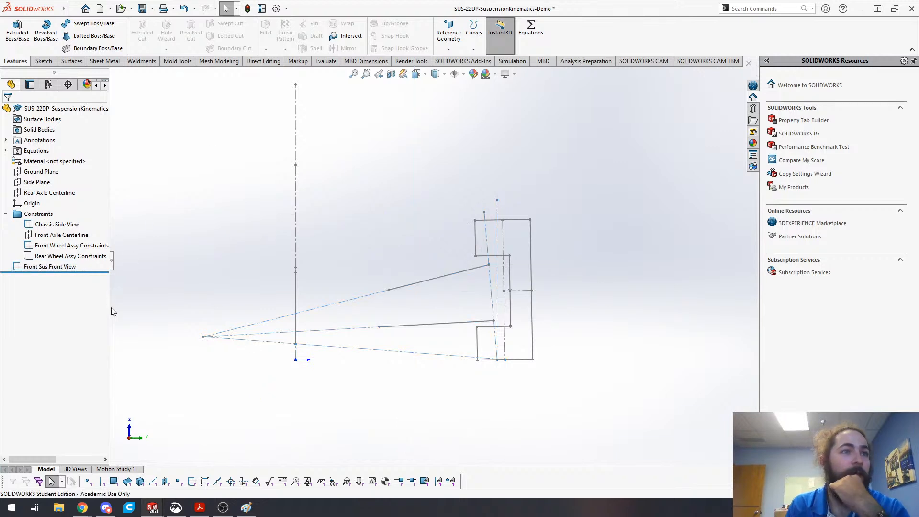
- Hide the Front Sus Front View and Front Wheel Assy Constraints sketches, and show the Rear Wheel Assy Constraints sketch
{"action": "mouse_move", "coordinate": [475, 270]}
{"action": "middle_mouse_down"}
{"action": "mouse_move", "coordinate": [406, 262]}
{"action": "mouse_move", "coordinate": [392, 274]}
{"action": "middle_mouse_up"}
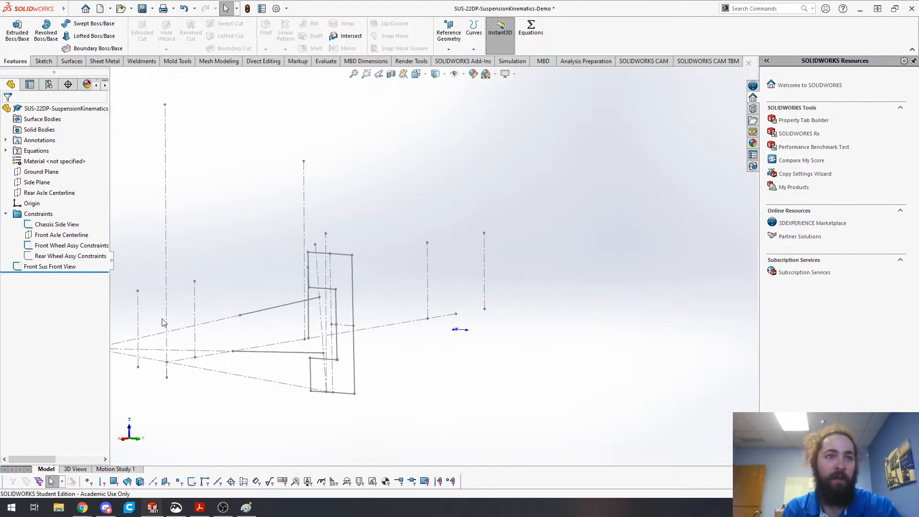
{"action": "key", "text": "z"}
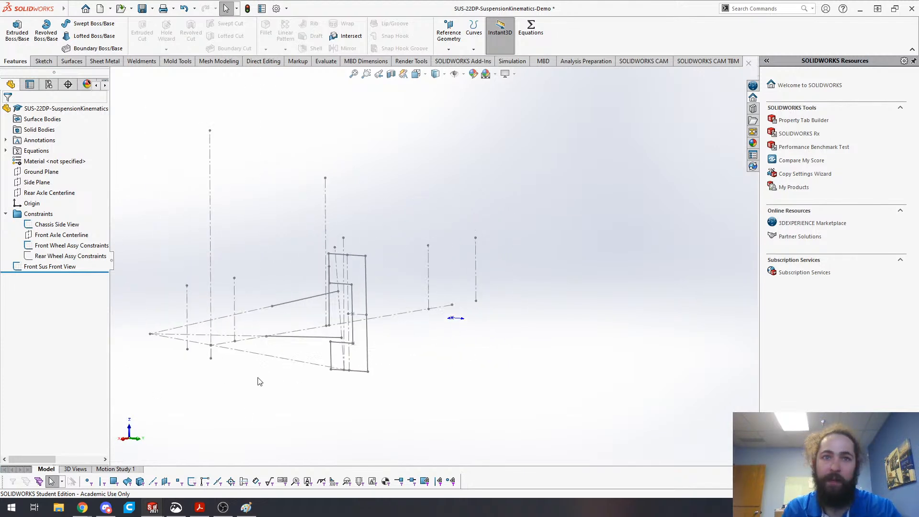
{"action": "left_click", "coordinate": [67, 267]}
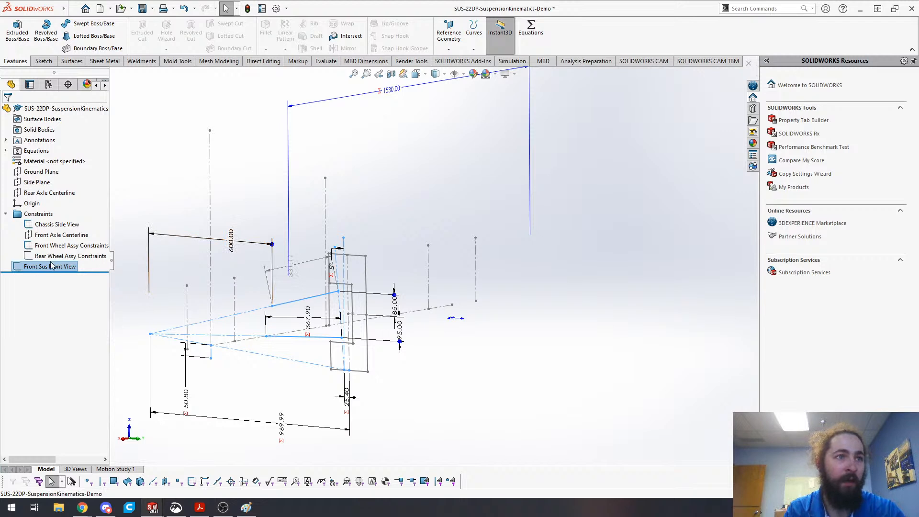
{"action": "left_click", "coordinate": [262, 106]}
{"action": "right_click", "coordinate": [70, 267]}
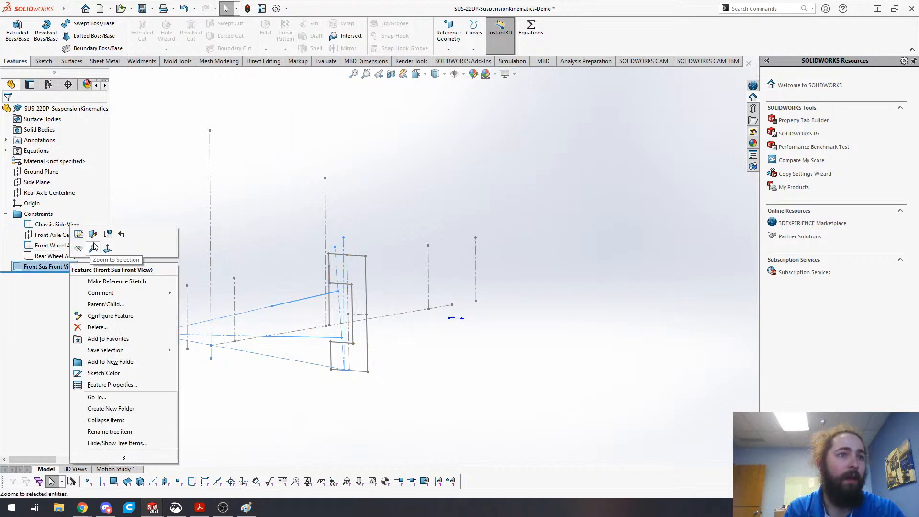
{"action": "left_click", "coordinate": [79, 248]}
{"action": "right_click", "coordinate": [52, 245]}
{"action": "left_click", "coordinate": [79, 229]}
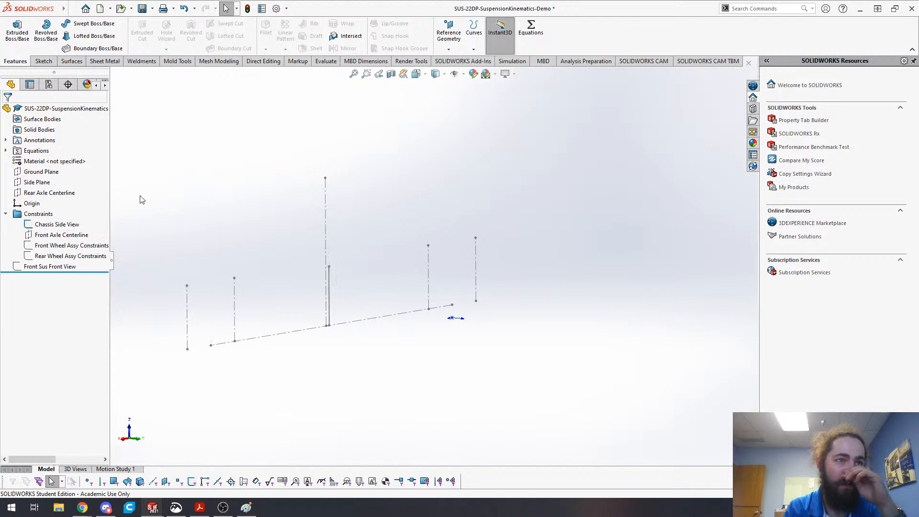
{"action": "right_click", "coordinate": [52, 256]}
{"action": "left_click", "coordinate": [56, 240]}
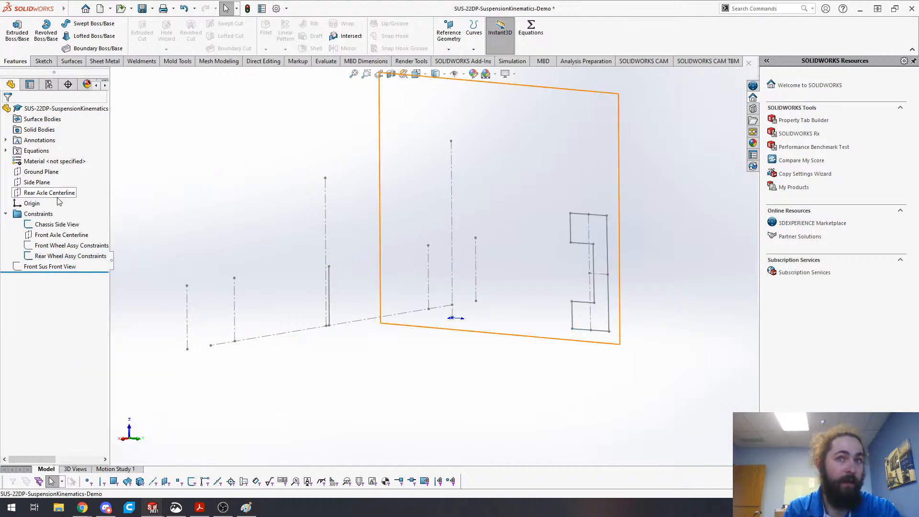
- Start a new sketch on the Rear Axle Centerline plane
{"action": "left_click", "coordinate": [49, 192]}
{"action": "right_click", "coordinate": [272, 173]}
{"action": "left_click", "coordinate": [293, 156]}
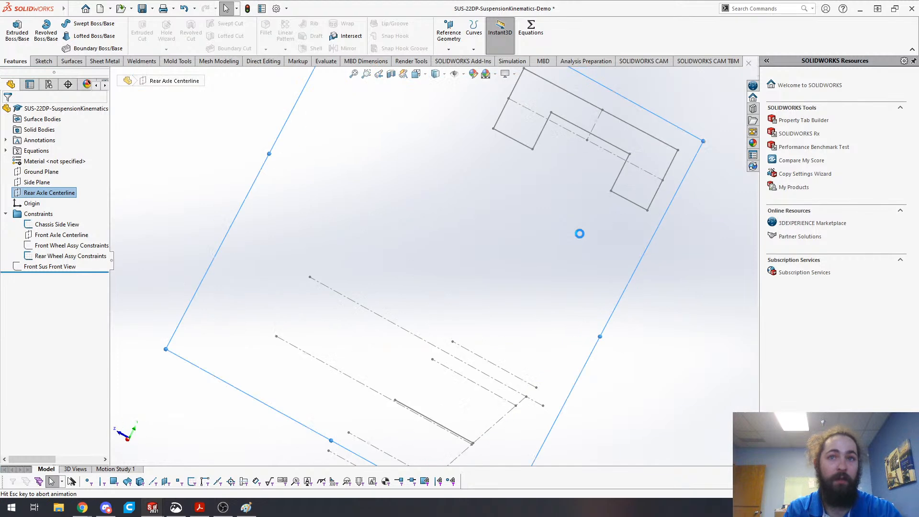
{"action": "key", "text": "XF86AudioLowerVolume"}
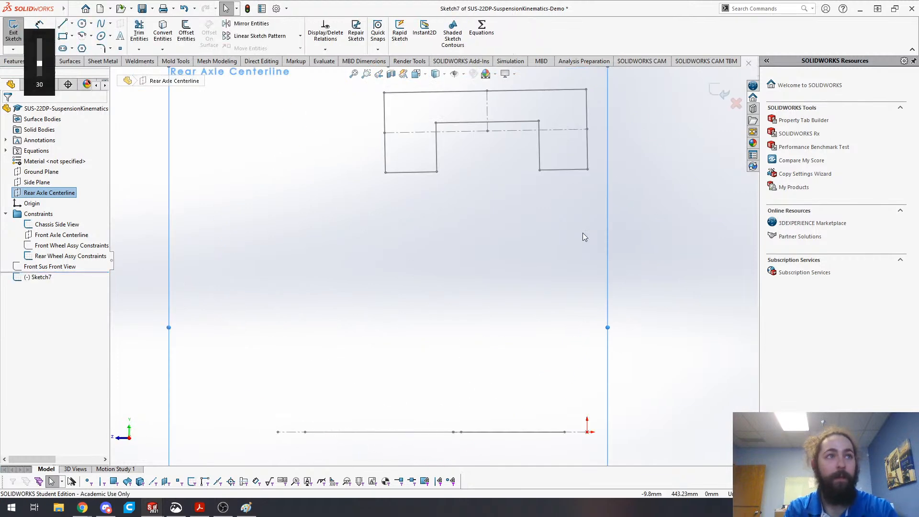
{"action": "key", "text": "alt+Right"}
{"action": "key", "text": "alt+Right"}
{"action": "key", "text": "alt+Right"}
{"action": "key", "text": "alt+Right"}
{"action": "key", "text": "alt+Right"}
{"action": "key", "text": "alt+Right"}
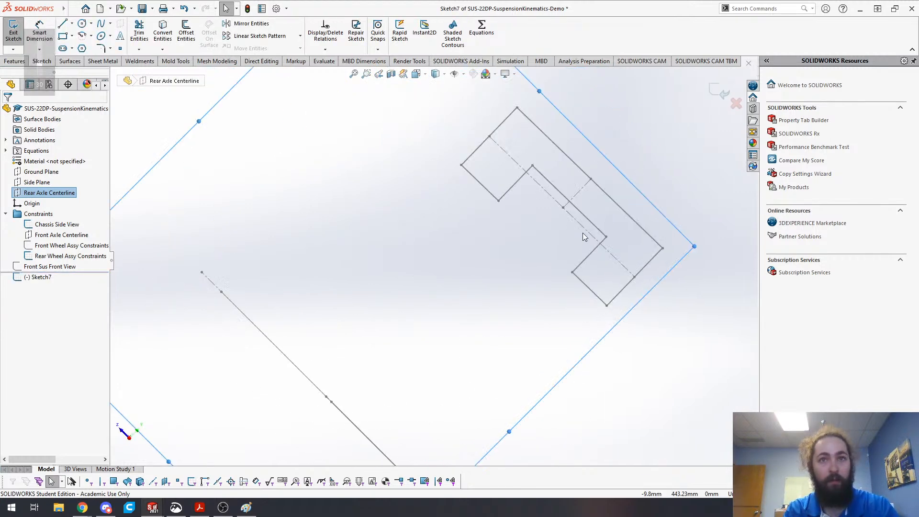
{"action": "scroll", "coordinate": [466, 320], "scroll_direction": "up", "scroll_amount": 7}
{"action": "scroll", "coordinate": [357, 287], "scroll_direction": "down", "scroll_amount": 4}
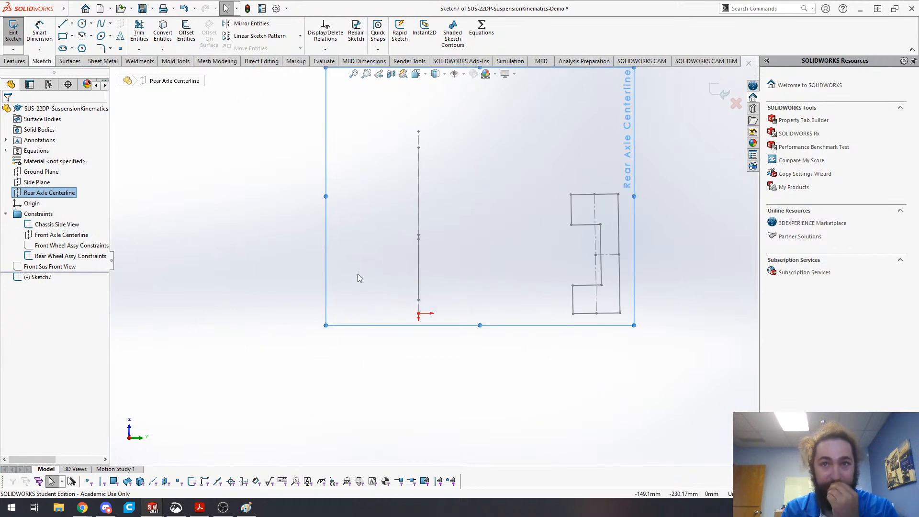
- Sketch a slanted centerline about 653 mm long down through the rear wheel outline, continuing into a horizontal centerline from its lower end
{"action": "left_click", "coordinate": [73, 23]}
{"action": "left_click", "coordinate": [79, 44]}
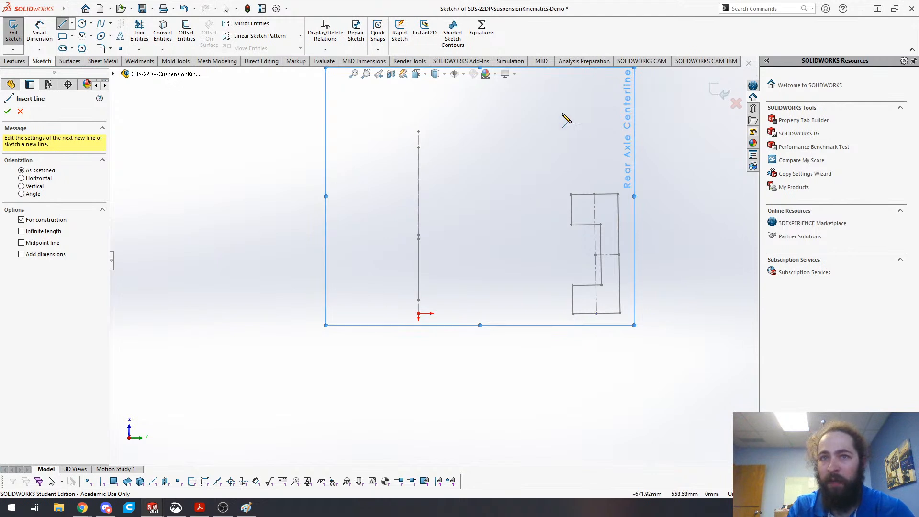
{"action": "left_click", "coordinate": [574, 151]}
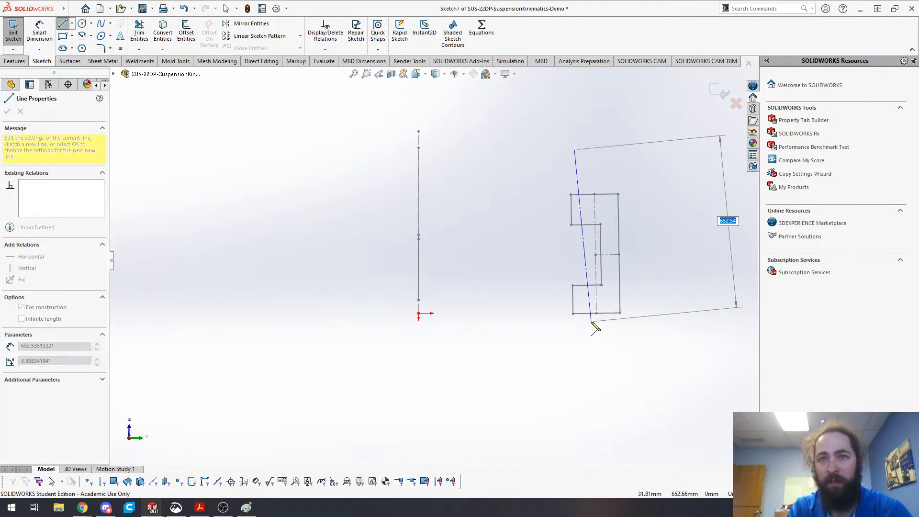
{"action": "left_click", "coordinate": [591, 321]}
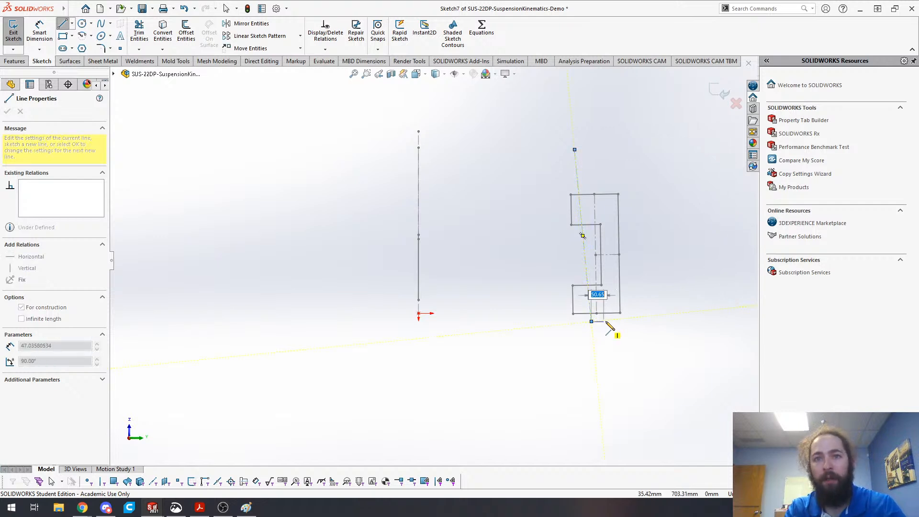
{"action": "left_click", "coordinate": [640, 322]}
{"action": "key", "text": "Escape"}
{"action": "scroll", "coordinate": [629, 337], "scroll_direction": "down", "scroll_amount": 4}
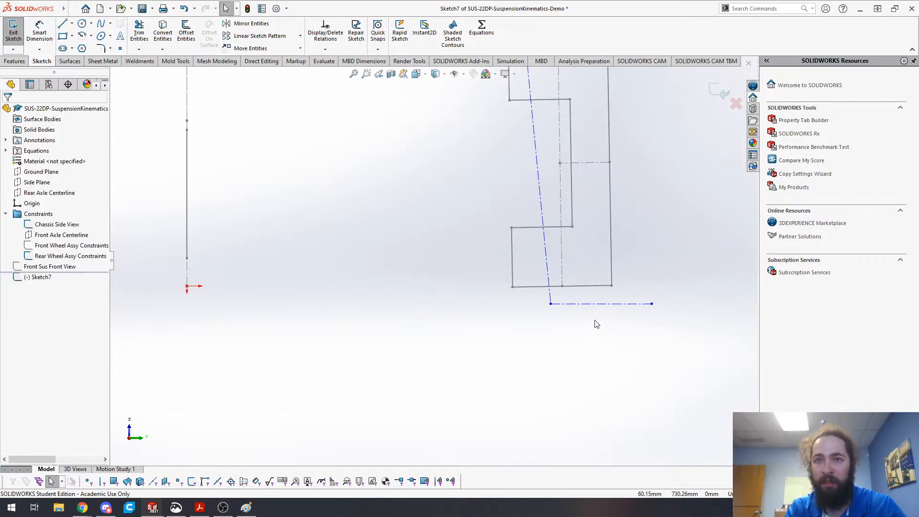
- Shift the centerlines' shared corner inboard and attach the horizontal centerline's outer end to the rear wheel centerline's bottom point
{"action": "left_click_drag", "start_coordinate": [550, 303], "coordinate": [463, 269]}
{"action": "left_click_drag", "start_coordinate": [652, 268], "coordinate": [561, 286]}
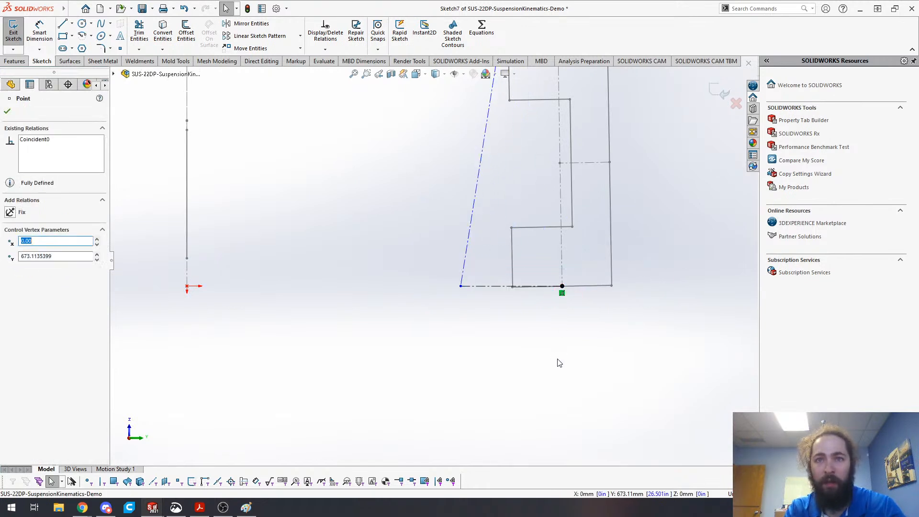
{"action": "left_click", "coordinate": [558, 359]}
- Dimension the horizontal centerline's length and link it to the scrub_radius_front global variable
{"action": "key", "text": "s"}
{"action": "left_click", "coordinate": [510, 313]}
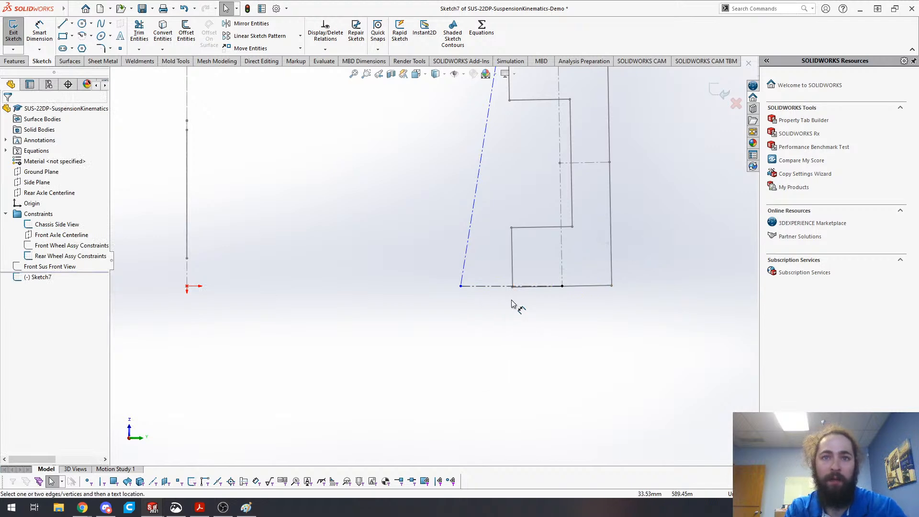
{"action": "left_click", "coordinate": [507, 286]}
{"action": "left_click", "coordinate": [500, 324]}
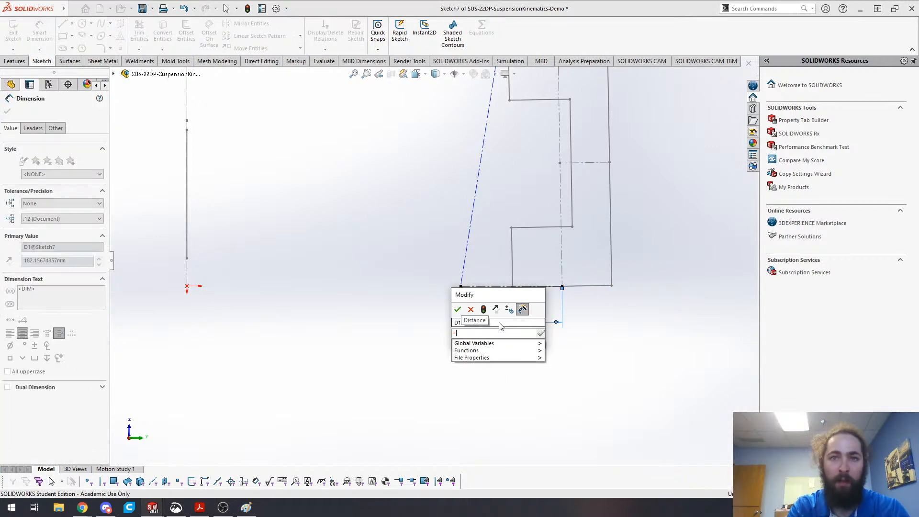
{"action": "type", "text": "sc"}
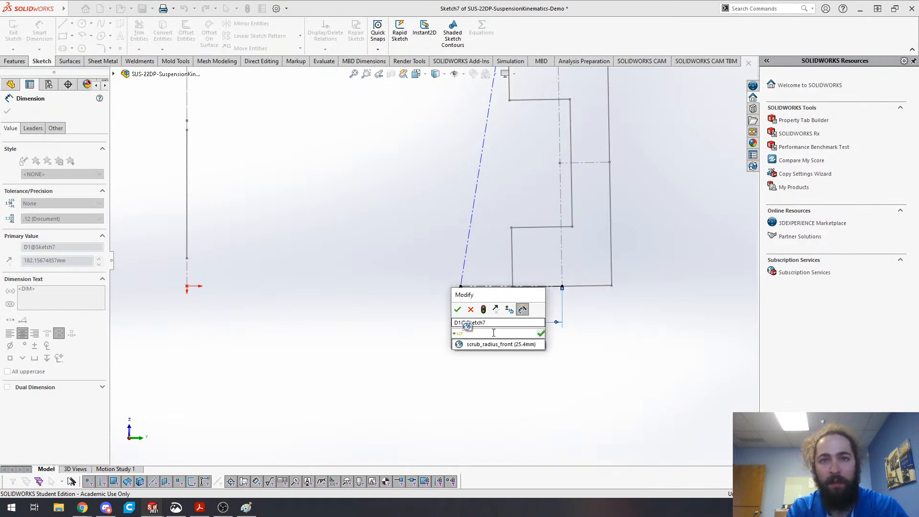
{"action": "type", "text": "radius_front\""}
{"action": "left_click", "coordinate": [490, 344]}
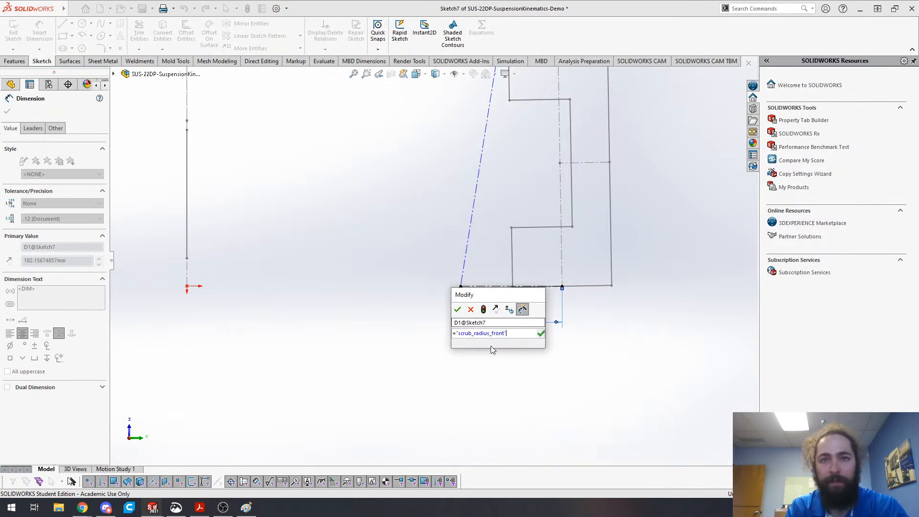
{"action": "left_click", "coordinate": [457, 309]}
{"action": "scroll", "coordinate": [484, 206], "scroll_direction": "up", "scroll_amount": 5}
{"action": "key", "text": "Escape"}
- Tilt the slanted centerline inboard toward its upper end and sketch a vertical centerline about 549 mm long up from its lower end
{"action": "left_click_drag", "start_coordinate": [487, 159], "coordinate": [447, 171]}
{"action": "left_click", "coordinate": [527, 220]}
{"action": "scroll", "coordinate": [526, 219], "scroll_direction": "down", "scroll_amount": 3}
{"action": "key", "text": "s"}
{"action": "left_click", "coordinate": [509, 252]}
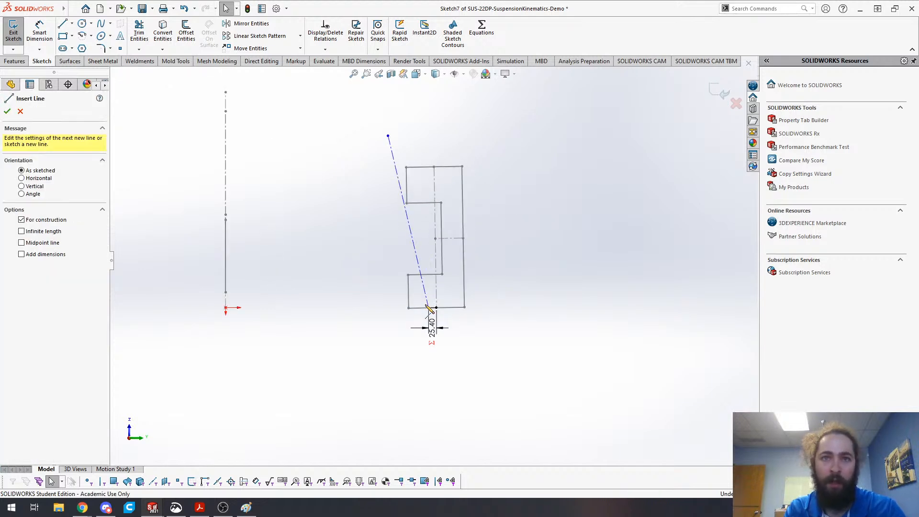
{"action": "left_click", "coordinate": [428, 306]}
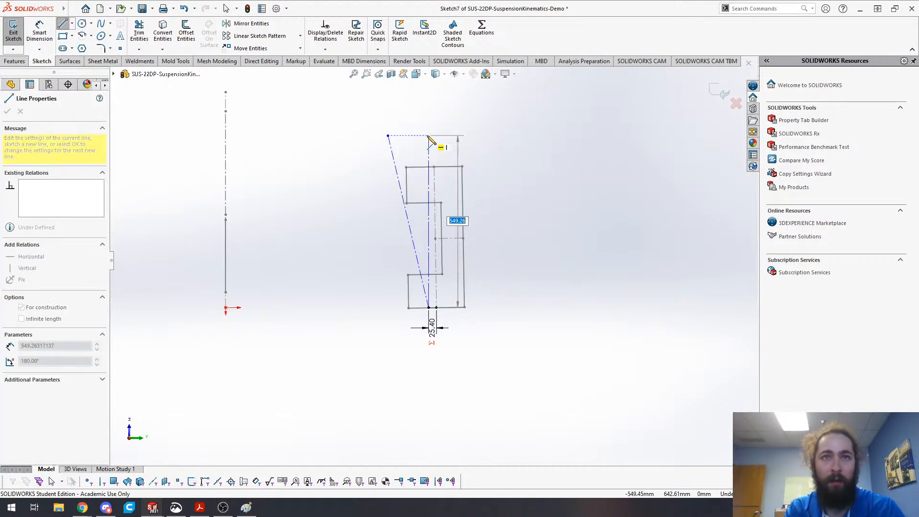
{"action": "key", "text": "Escape"}
- Examine where the centerlines' shared lower corner lies relative to the bottom edge of the rear wheel outline
{"action": "scroll", "coordinate": [431, 314], "scroll_direction": "down", "scroll_amount": 8}
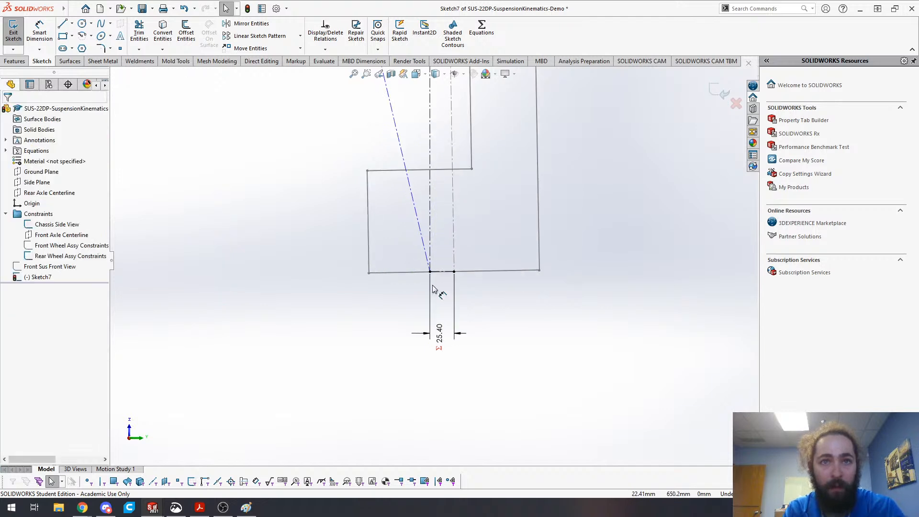
{"action": "scroll", "coordinate": [446, 270], "scroll_direction": "down", "scroll_amount": 3}
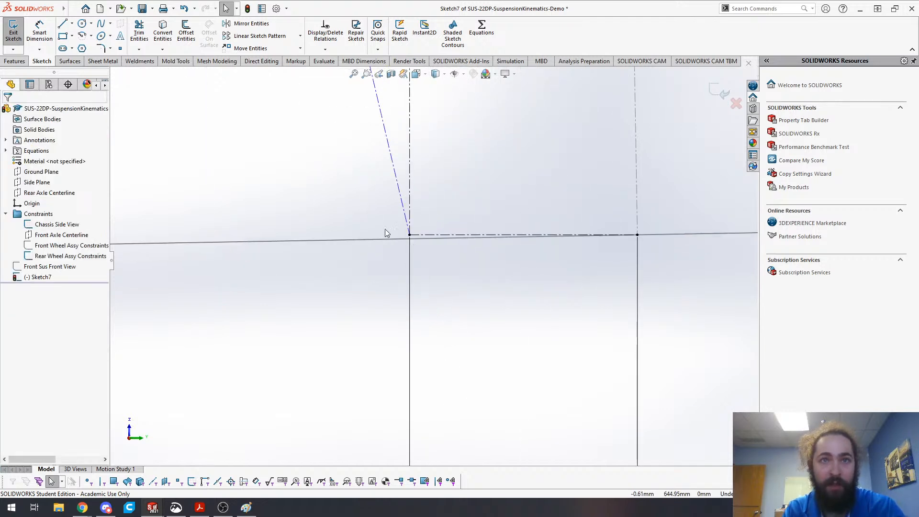
{"action": "scroll", "coordinate": [423, 234], "scroll_direction": "down", "scroll_amount": 2}
{"action": "left_click", "coordinate": [420, 241]}
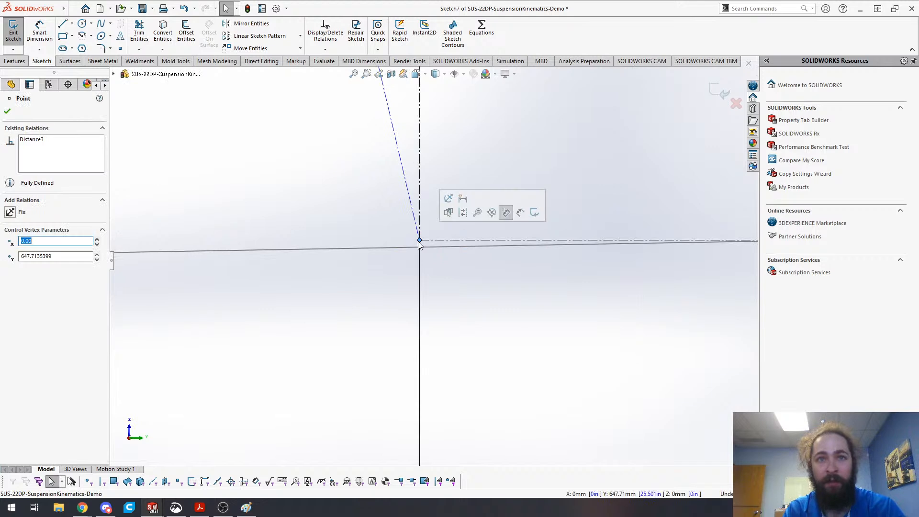
{"action": "left_click", "coordinate": [383, 249]}
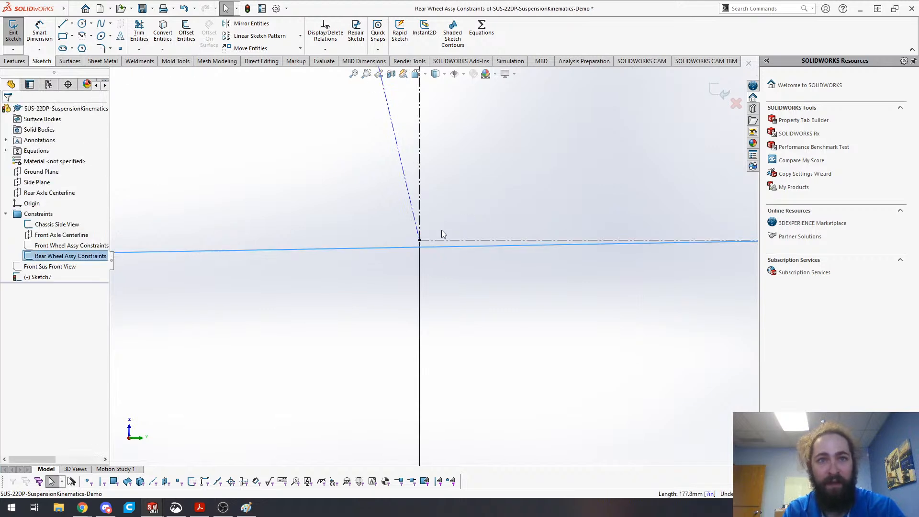
{"action": "left_click", "coordinate": [395, 263]}
{"action": "scroll", "coordinate": [406, 280], "scroll_direction": "up", "scroll_amount": 4}
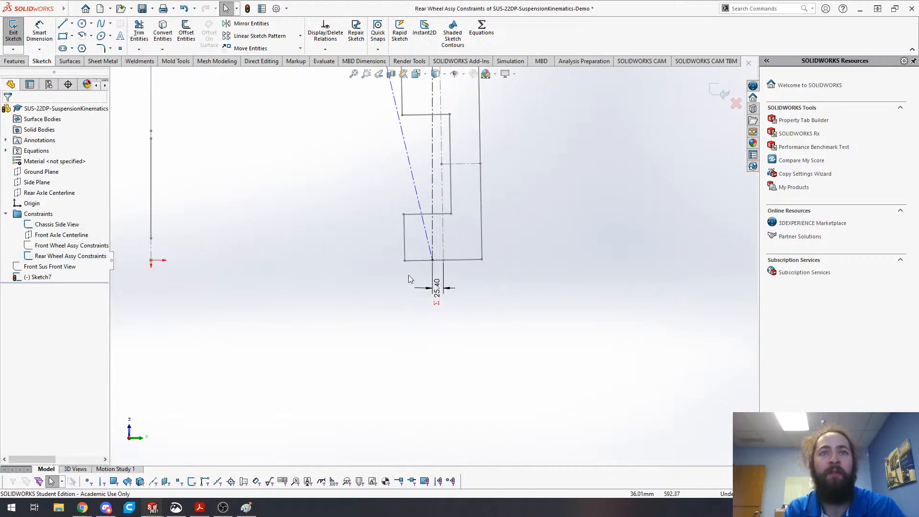
{"action": "scroll", "coordinate": [444, 165], "scroll_direction": "up", "scroll_amount": 2}
{"action": "scroll", "coordinate": [428, 158], "scroll_direction": "down", "scroll_amount": 3}
{"action": "scroll", "coordinate": [428, 156], "scroll_direction": "up", "scroll_amount": 3}
{"action": "scroll", "coordinate": [428, 155], "scroll_direction": "down", "scroll_amount": 2}
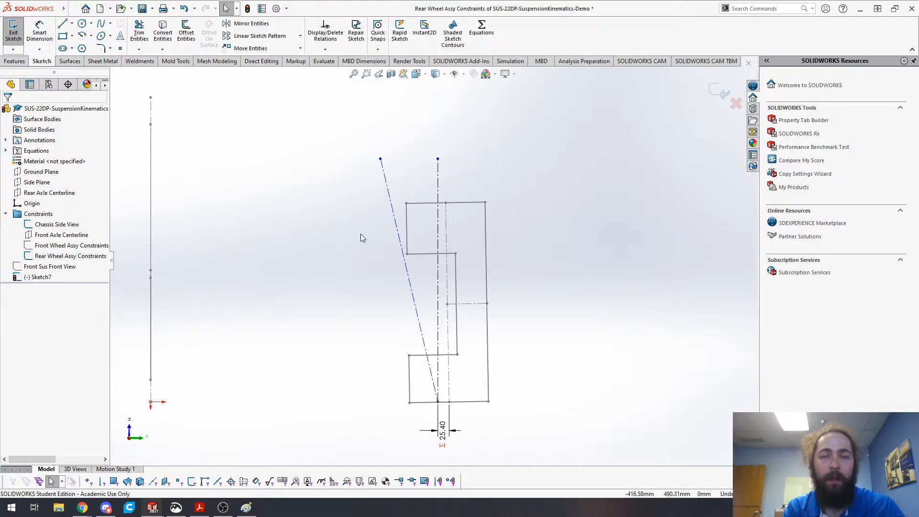
- Dimension the angle between the slanted and vertical centerlines, linking it to the global variable starting with "king" (5°)
{"action": "key", "text": "s"}
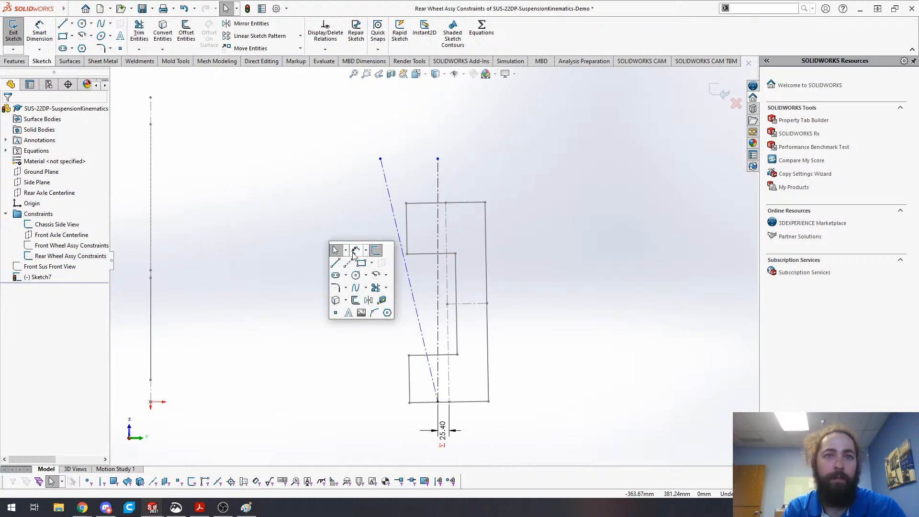
{"action": "left_click", "coordinate": [360, 253]}
{"action": "left_click", "coordinate": [405, 266]}
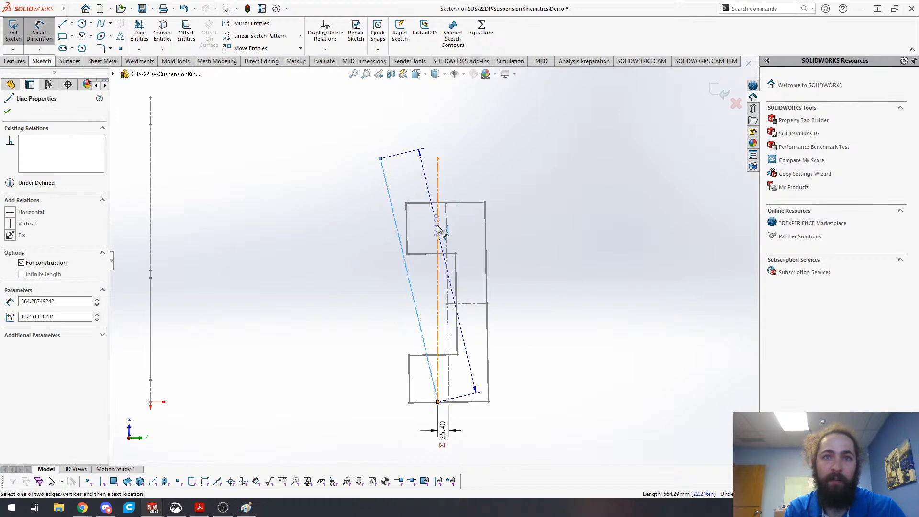
{"action": "left_click", "coordinate": [438, 225]}
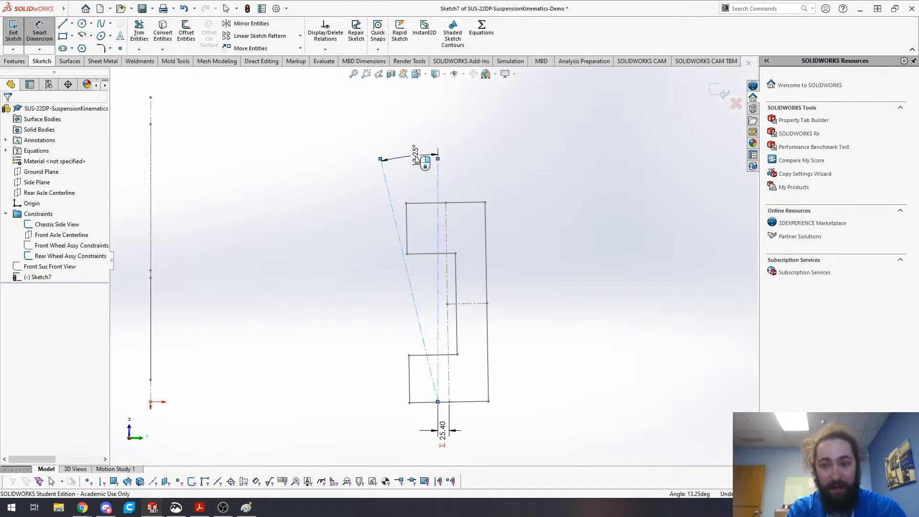
{"action": "left_click", "coordinate": [415, 159]}
{"action": "type", "text": "="}
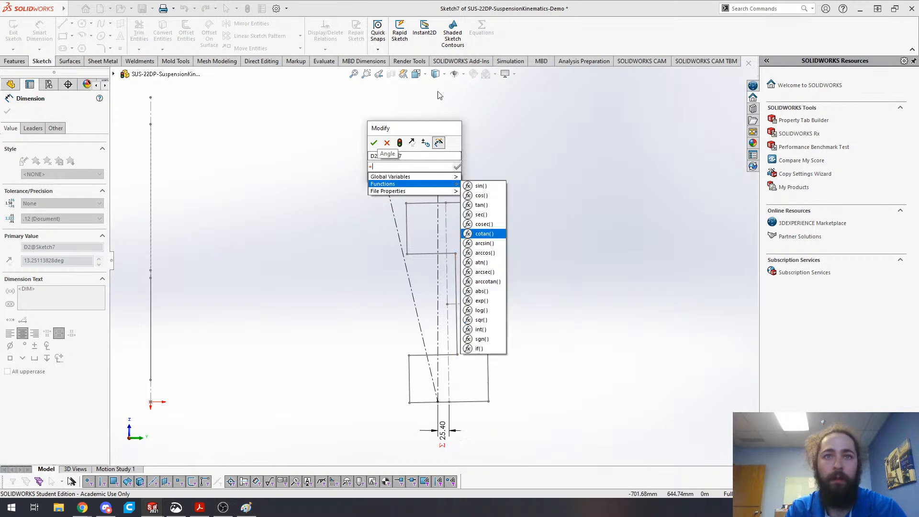
{"action": "key", "text": "BackSpace"}
{"action": "type", "text": "="}
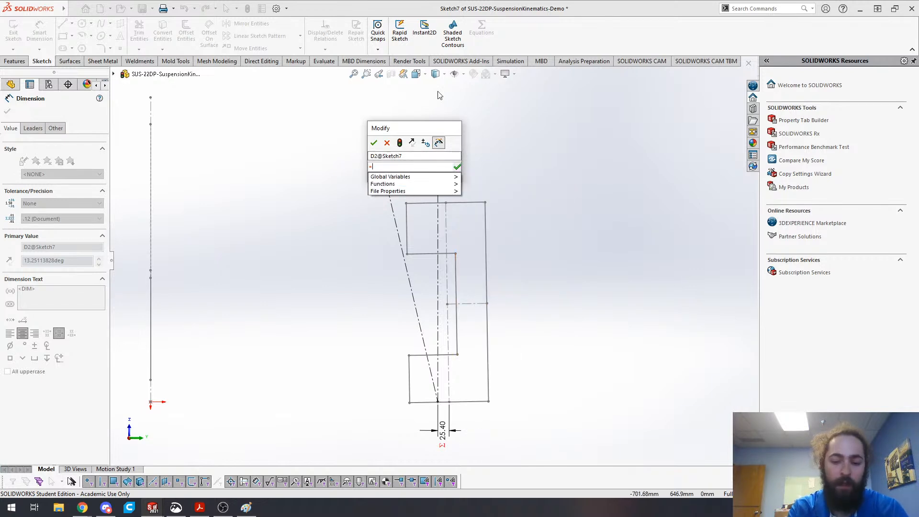
{"action": "type", "text": "king"}
{"action": "left_click", "coordinate": [434, 177]}
{"action": "key", "text": "Return"}
{"action": "left_click", "coordinate": [569, 205]}
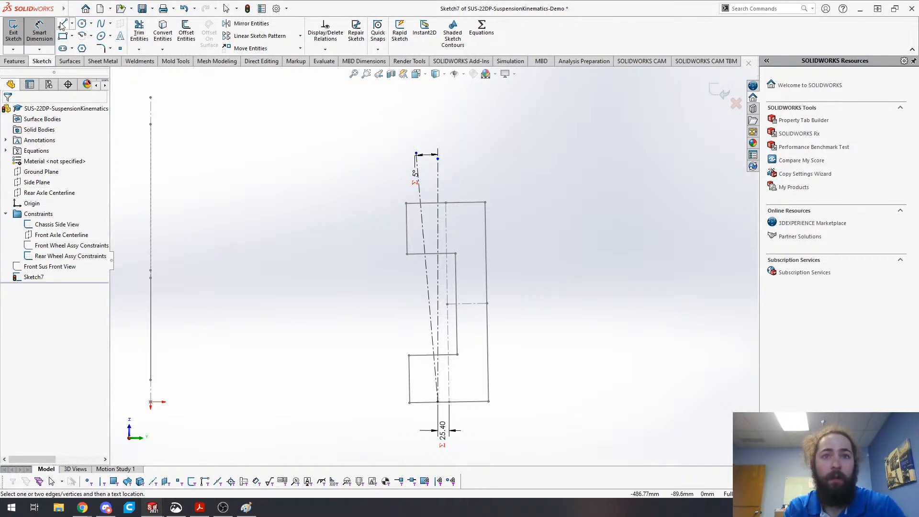
- Sketch a line from the slanted centerline to a point beyond the vehicle centerline, and a second line about 1305 mm long back to it
{"action": "scroll", "coordinate": [433, 262], "scroll_direction": "up", "scroll_amount": 4}
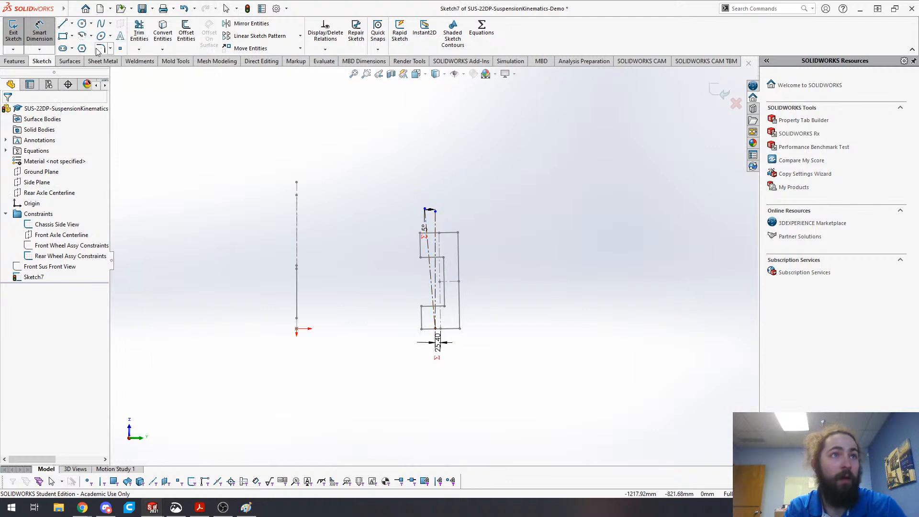
{"action": "left_click", "coordinate": [71, 24]}
{"action": "key", "text": "s"}
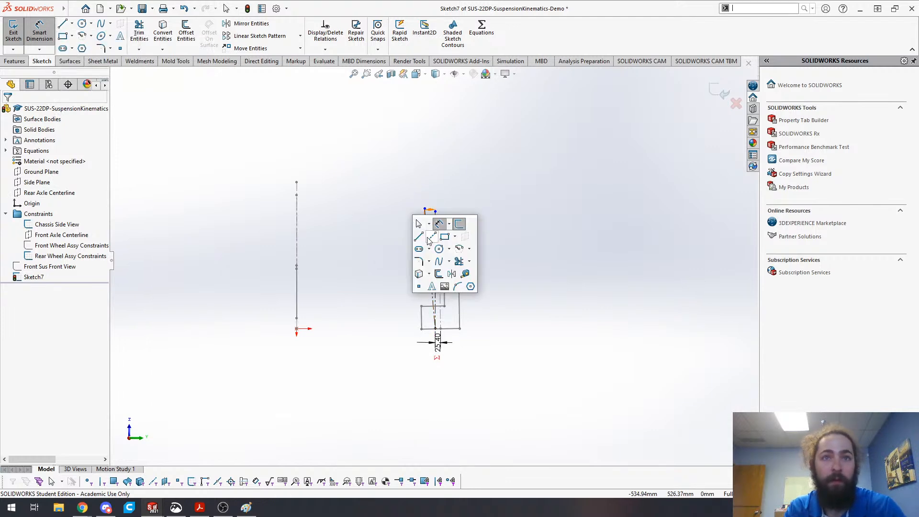
{"action": "left_click", "coordinate": [419, 237]}
{"action": "left_click", "coordinate": [430, 268]}
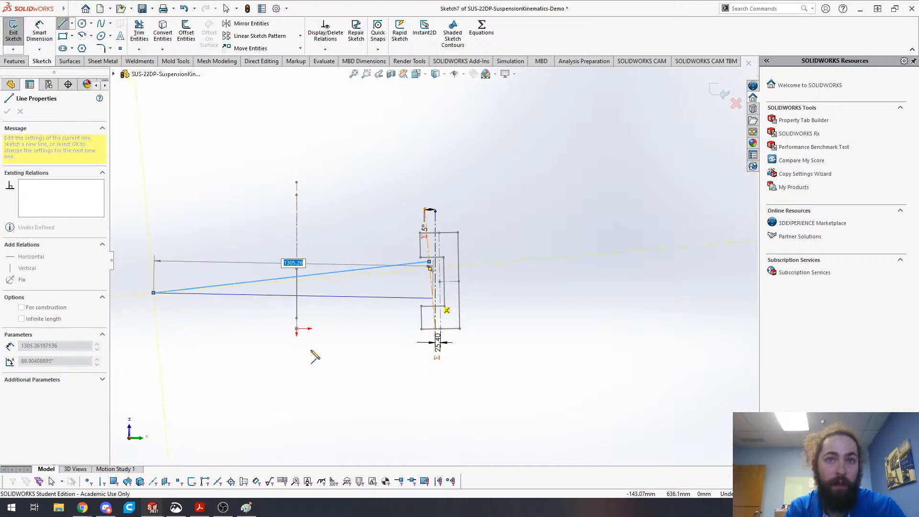
{"action": "key", "text": "Escape"}
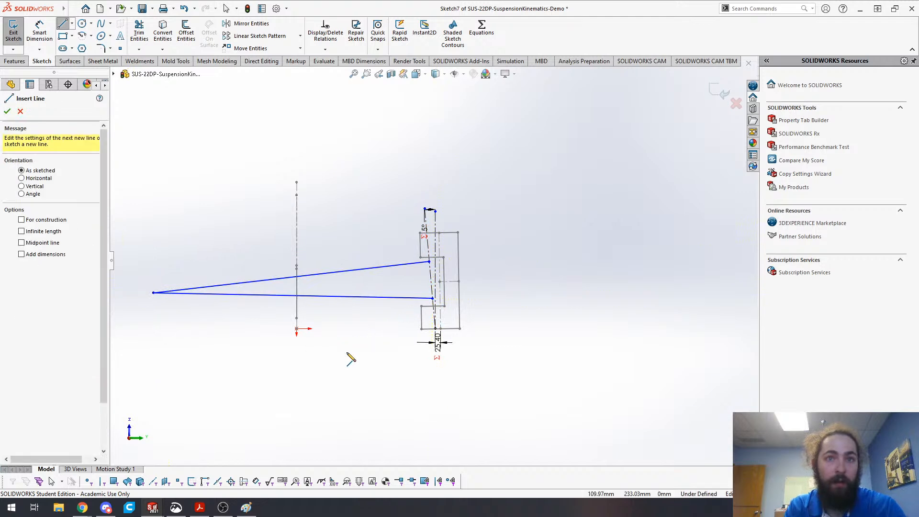
- Sketch a third line from the two lines' meeting point to the centerlines' lower corner at the base of the rear wheel
{"action": "left_click", "coordinate": [154, 292]}
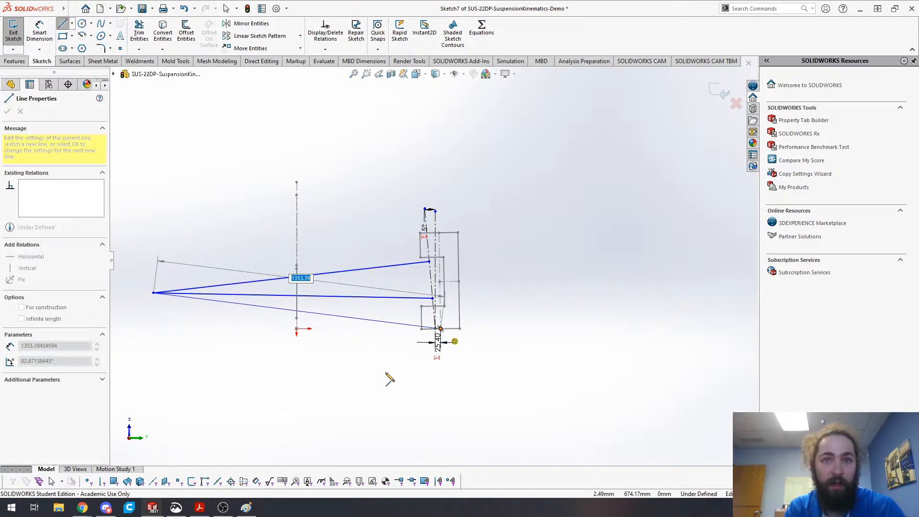
{"action": "left_click", "coordinate": [439, 329]}
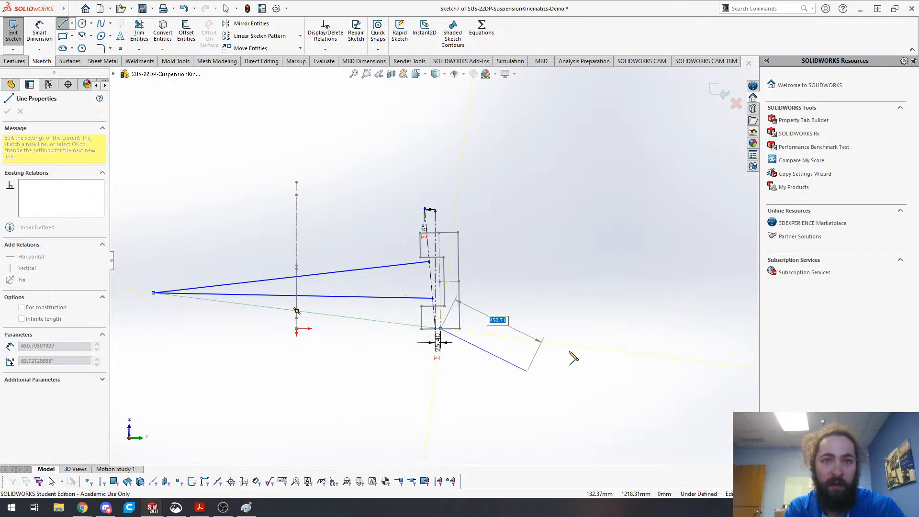
{"action": "key", "text": "Escape"}
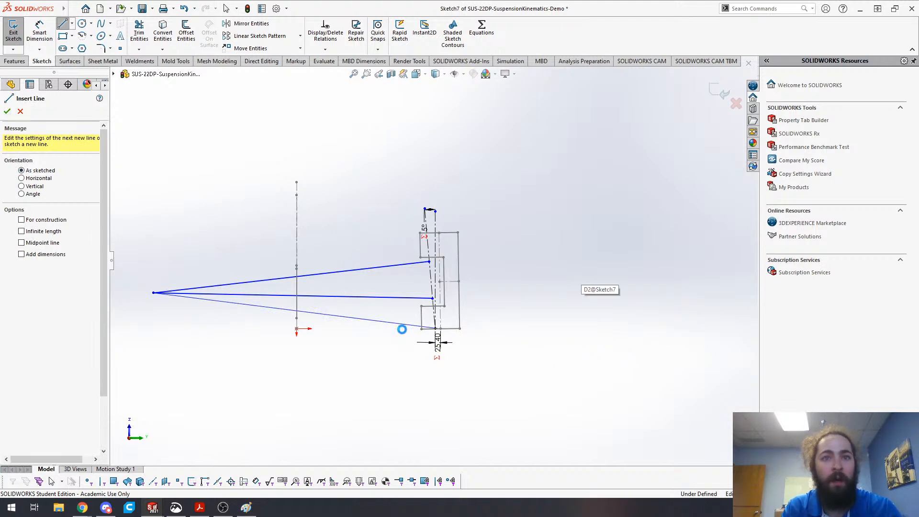
{"action": "key", "text": "Escape"}
- Split the upper and middle lines between the vehicle centerline and the wheel, and convert their inboard segments and the lowest line to construction geometry
{"action": "scroll", "coordinate": [432, 342], "scroll_direction": "down", "scroll_amount": 3}
{"action": "scroll", "coordinate": [428, 288], "scroll_direction": "up", "scroll_amount": 5}
{"action": "scroll", "coordinate": [337, 280], "scroll_direction": "down", "scroll_amount": 3}
{"action": "type", "text": "s"}
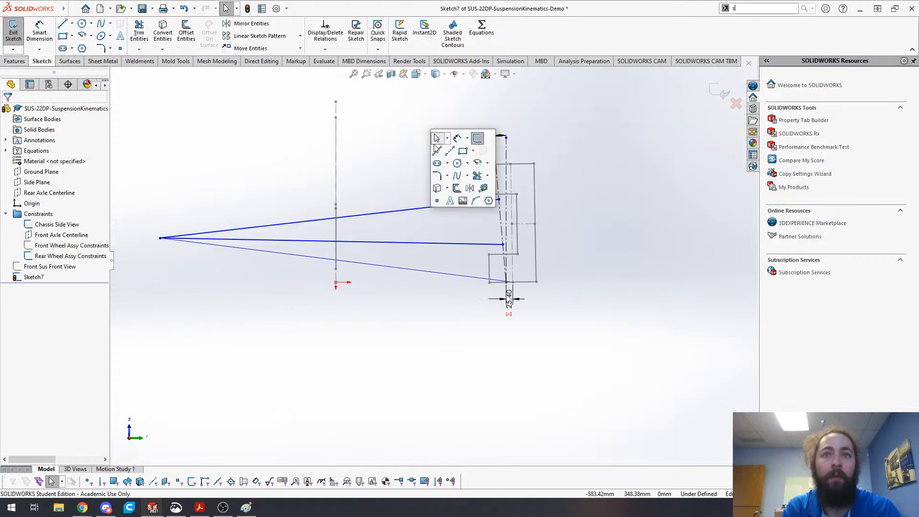
{"action": "type", "text": "s"}
{"action": "left_click", "coordinate": [509, 178]}
{"action": "key", "text": "s"}
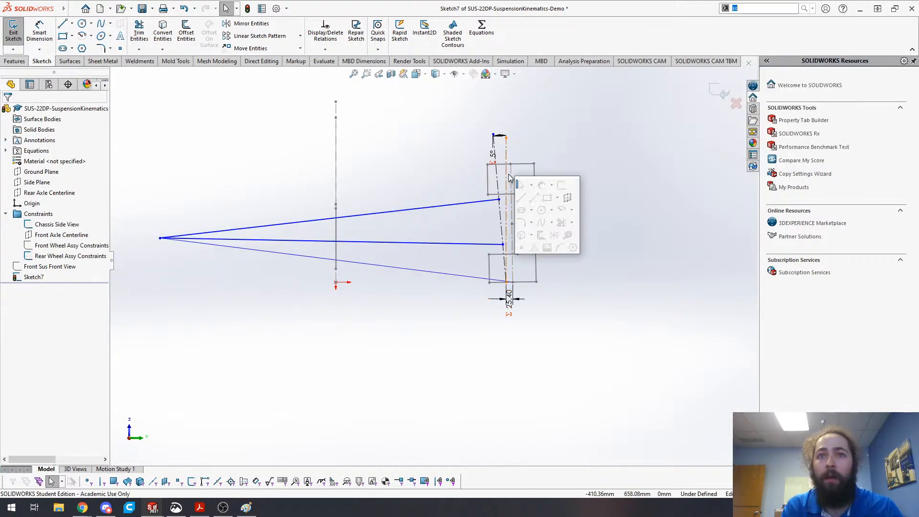
{"action": "left_click", "coordinate": [560, 247]}
{"action": "left_click", "coordinate": [406, 210]}
{"action": "left_click", "coordinate": [404, 242]}
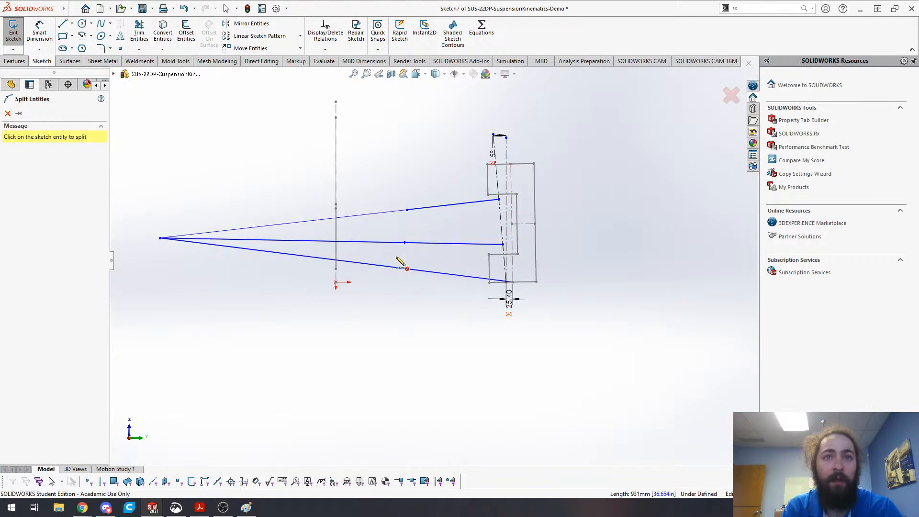
{"action": "key", "text": "Escape"}
{"action": "left_click_drag", "start_coordinate": [390, 179], "coordinate": [371, 289]}
{"action": "left_click", "coordinate": [413, 279]}
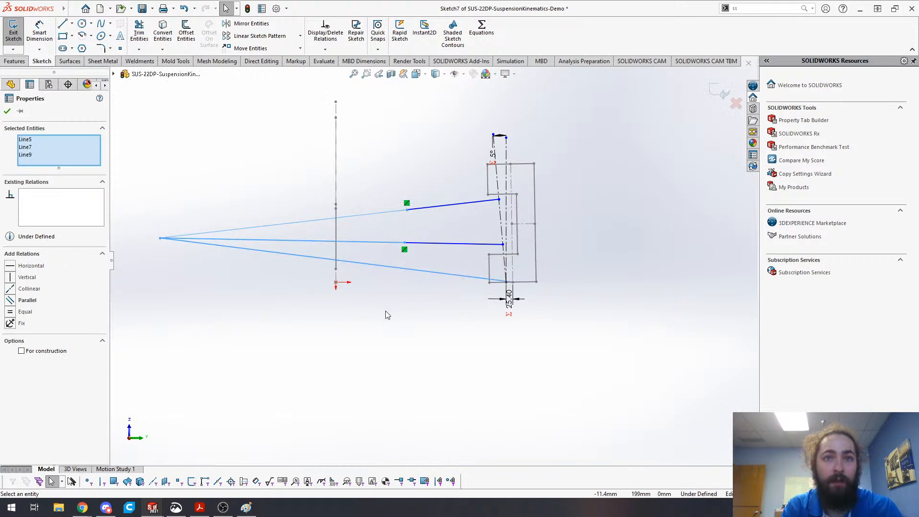
- Sketch a slanted centerline about 100 mm long from the origin up to the lowest construction line
{"action": "key", "text": "s"}
{"action": "left_click", "coordinate": [370, 317]}
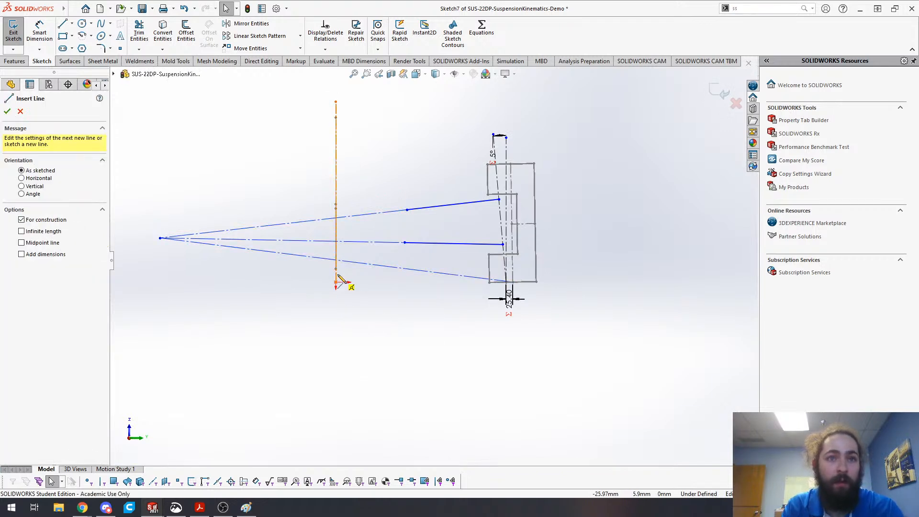
{"action": "scroll", "coordinate": [360, 279], "scroll_direction": "up", "scroll_amount": 3}
{"action": "scroll", "coordinate": [364, 272], "scroll_direction": "down", "scroll_amount": 7}
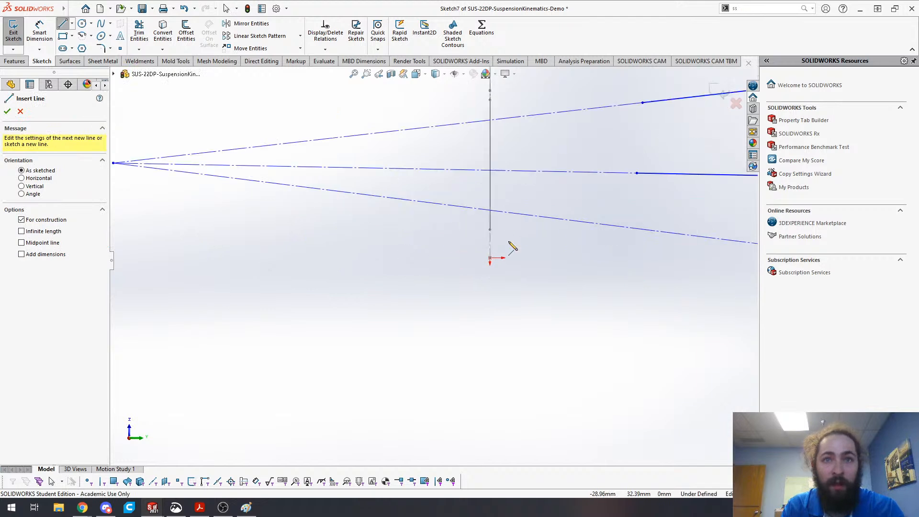
{"action": "left_click", "coordinate": [490, 258]}
{"action": "left_click", "coordinate": [526, 217]}
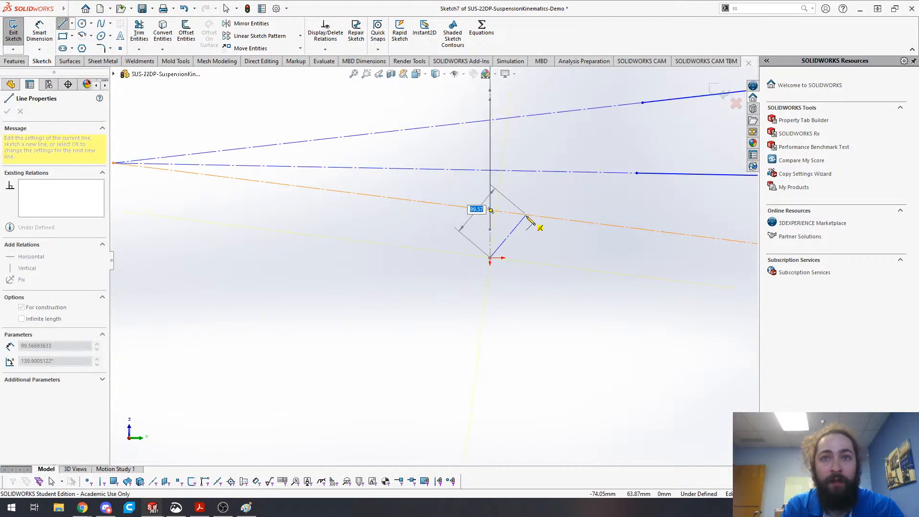
{"action": "key", "text": "Escape"}
- Add a Horizontal relation to the short centerline between the origin and the lowest construction line
{"action": "left_click", "coordinate": [518, 224]}
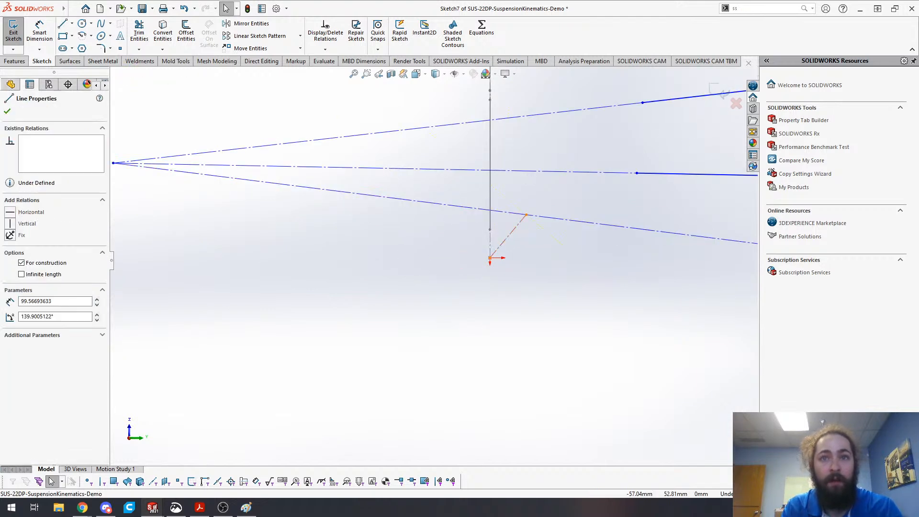
{"action": "left_click", "coordinate": [547, 183]}
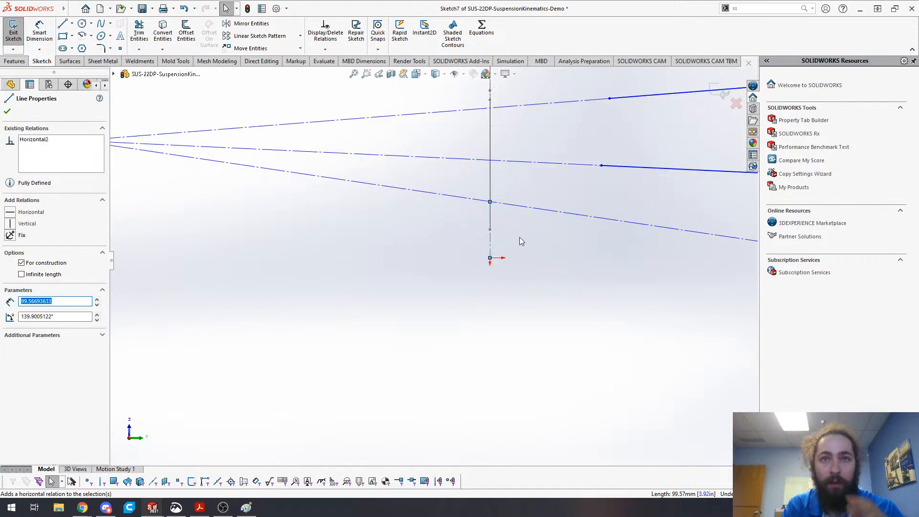
{"action": "left_click", "coordinate": [302, 348]}
{"action": "key", "text": "s"}
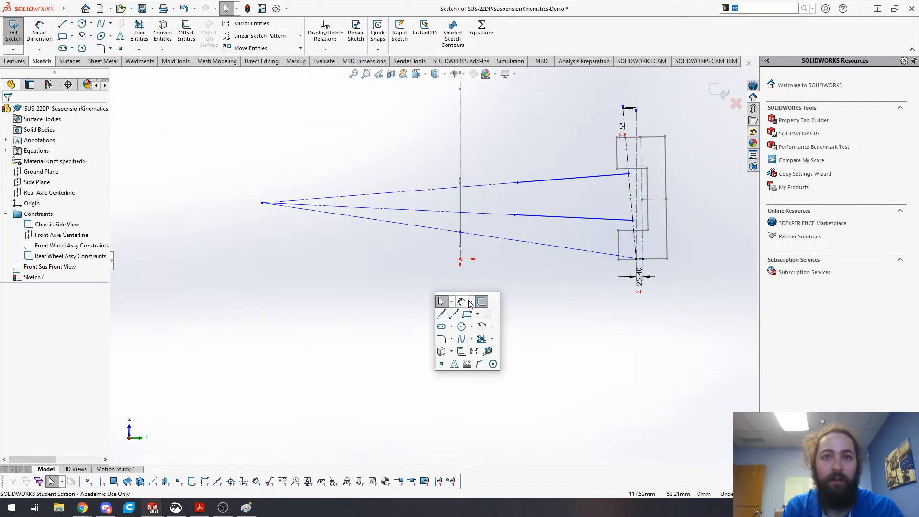
- Dimension the short vertical centerline above the origin and link its length to the global variable roll_center_height_rear
{"action": "left_click", "coordinate": [464, 301]}
{"action": "left_click", "coordinate": [463, 254]}
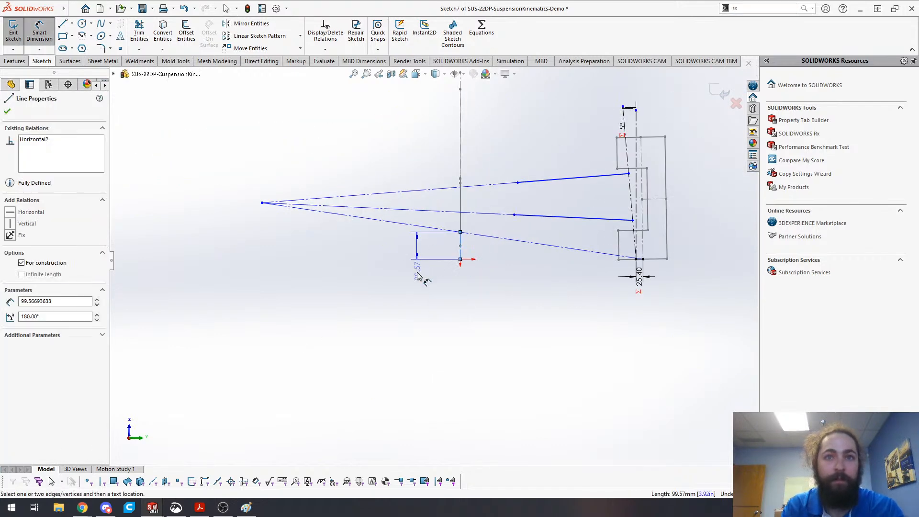
{"action": "left_click", "coordinate": [436, 317]}
{"action": "type", "text": "="}
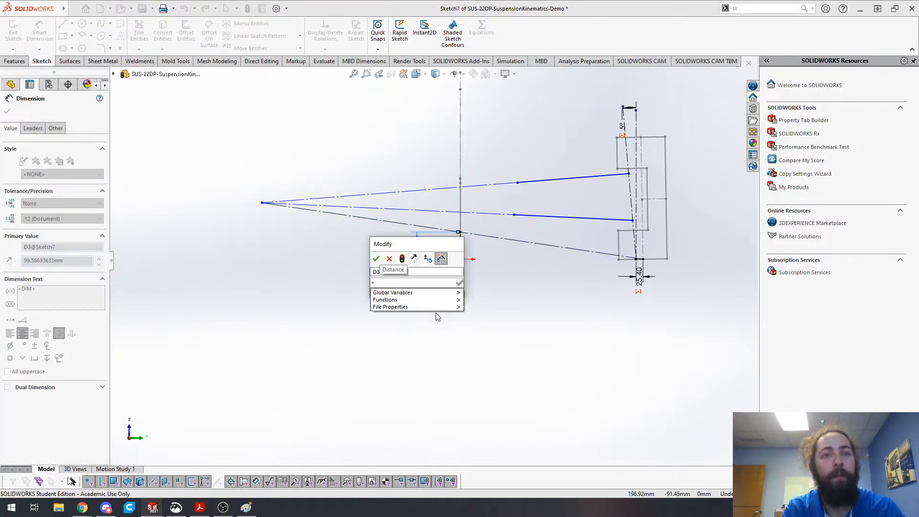
{"action": "type", "text": "\"roll"}
{"action": "left_click", "coordinate": [421, 301]}
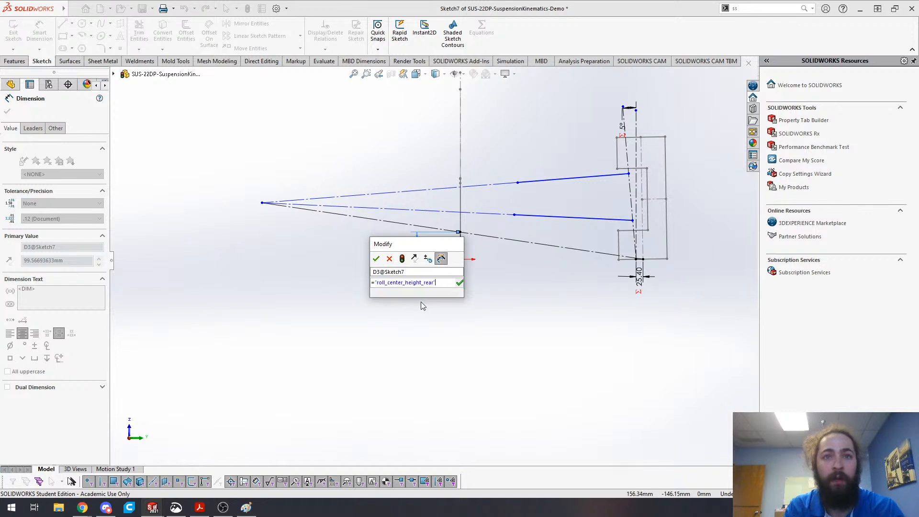
{"action": "left_click", "coordinate": [376, 258]}
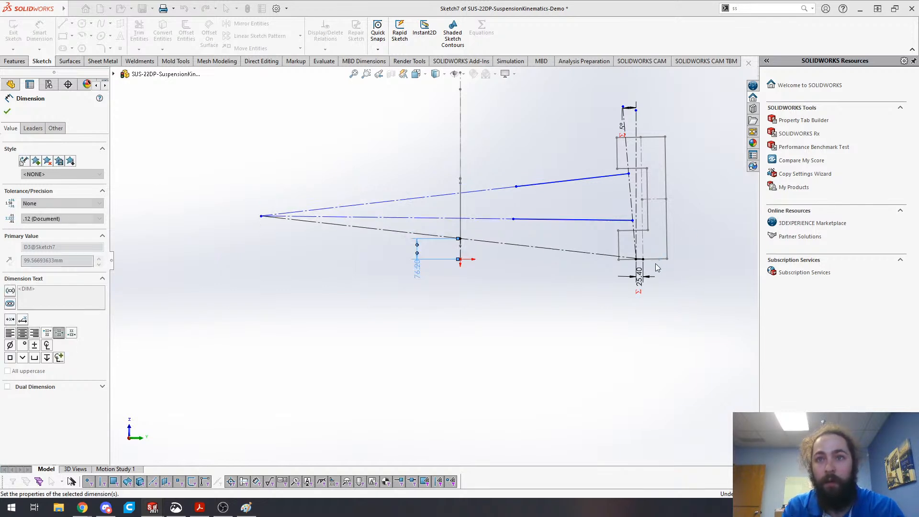
- Dimension the horizontal distance from the wheel's ground contact point to the arm lines' meeting point, linked to fvsa_length_rear
{"action": "left_click", "coordinate": [643, 259]}
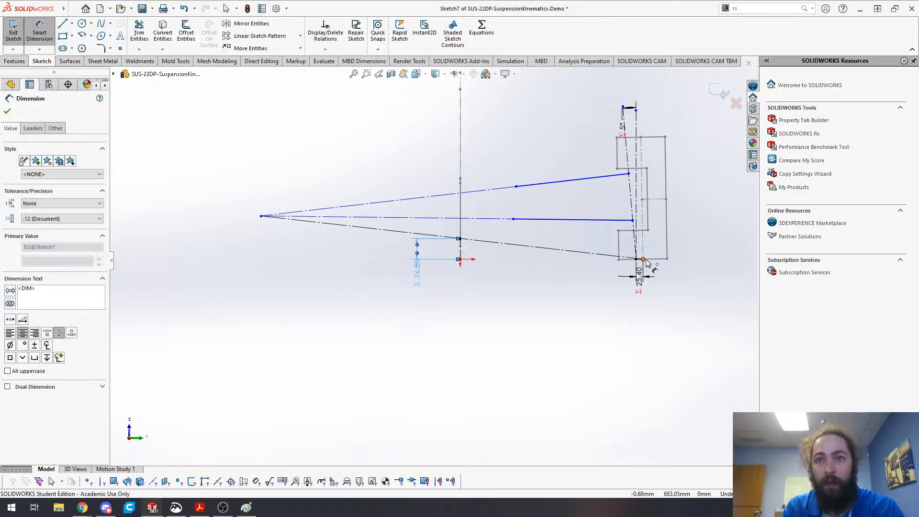
{"action": "left_click", "coordinate": [261, 216]}
{"action": "left_click", "coordinate": [429, 323]}
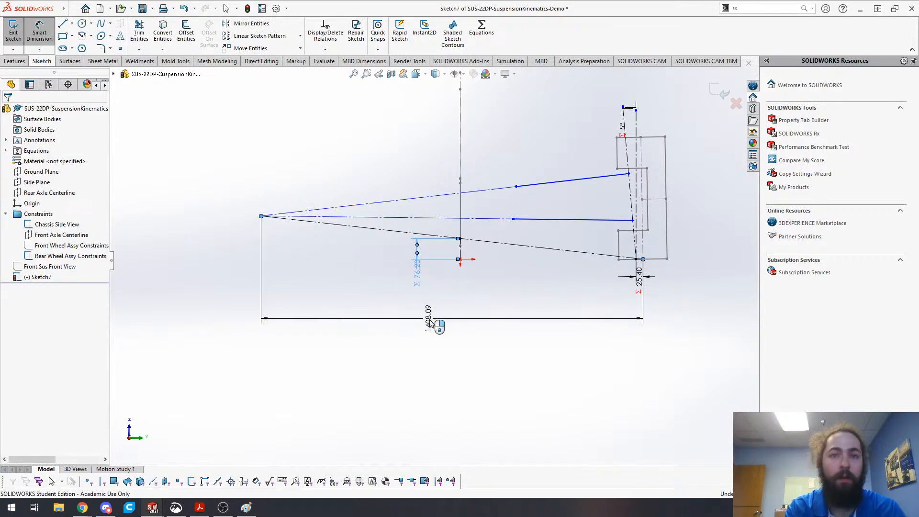
{"action": "type", "text": "=fvs"}
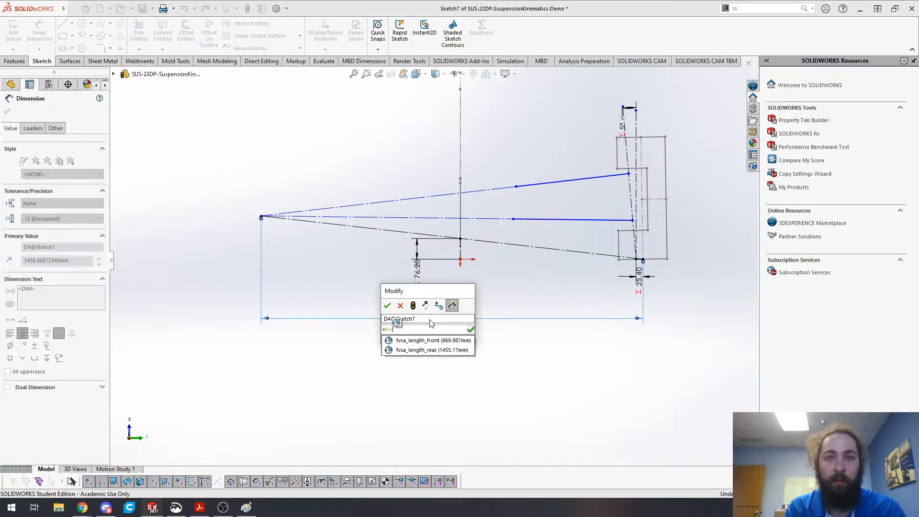
{"action": "left_click", "coordinate": [433, 350]}
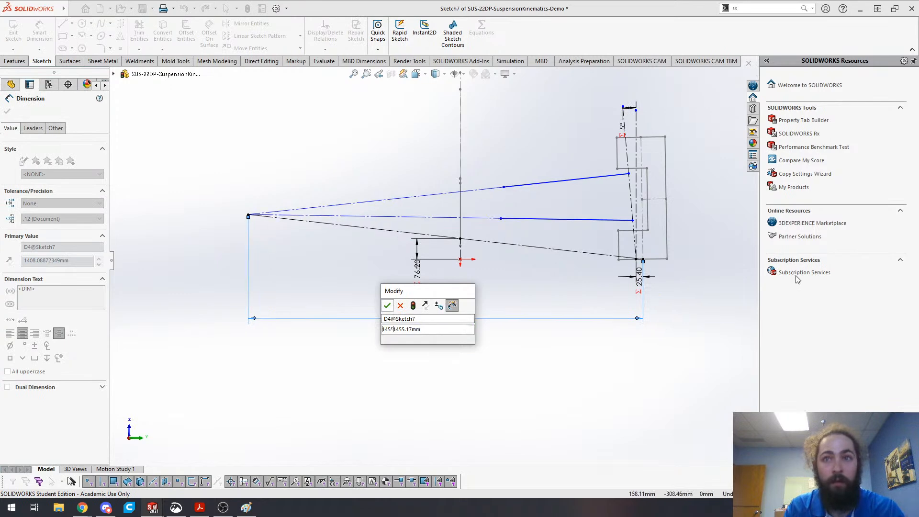
{"action": "key", "text": "Return"}
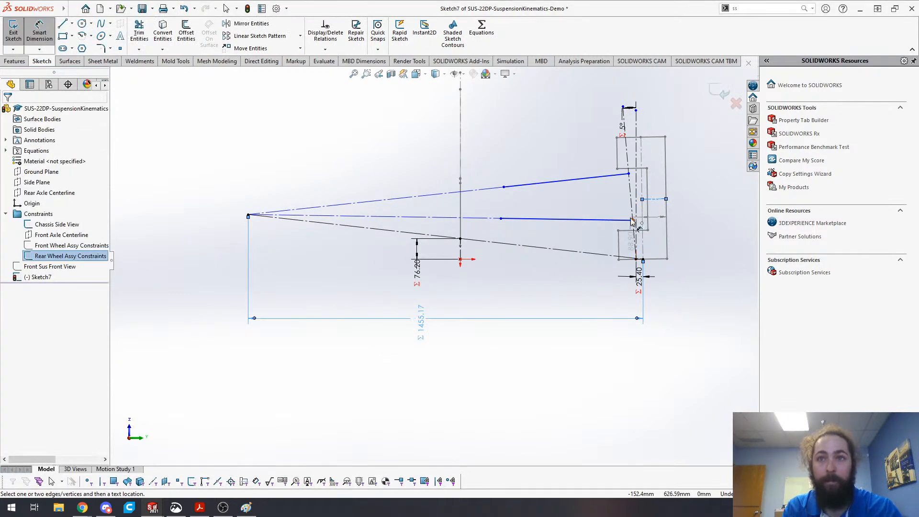
- Dimension the lower arm line's outboard endpoint 95 mm below the rear wheel's horizontal centerline
{"action": "left_click", "coordinate": [633, 221]}
{"action": "left_click", "coordinate": [690, 209]}
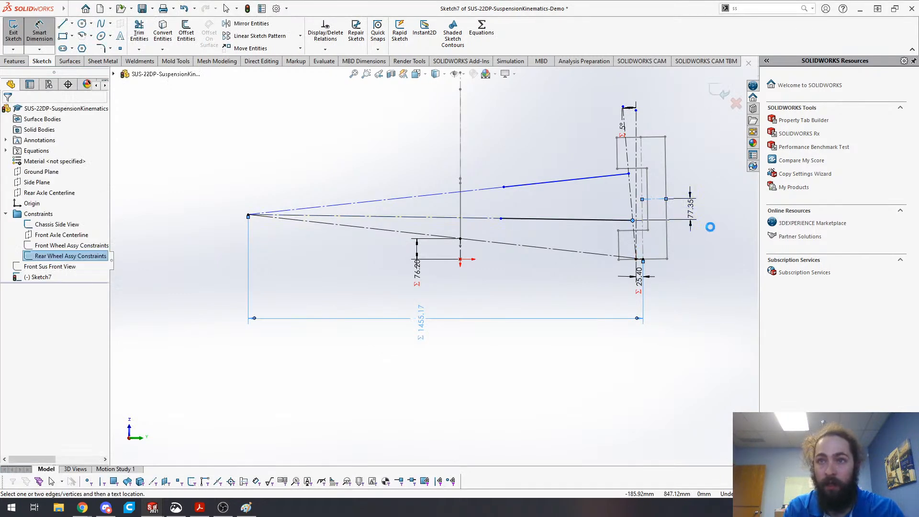
{"action": "type", "text": "95"}
{"action": "key", "text": "Return"}
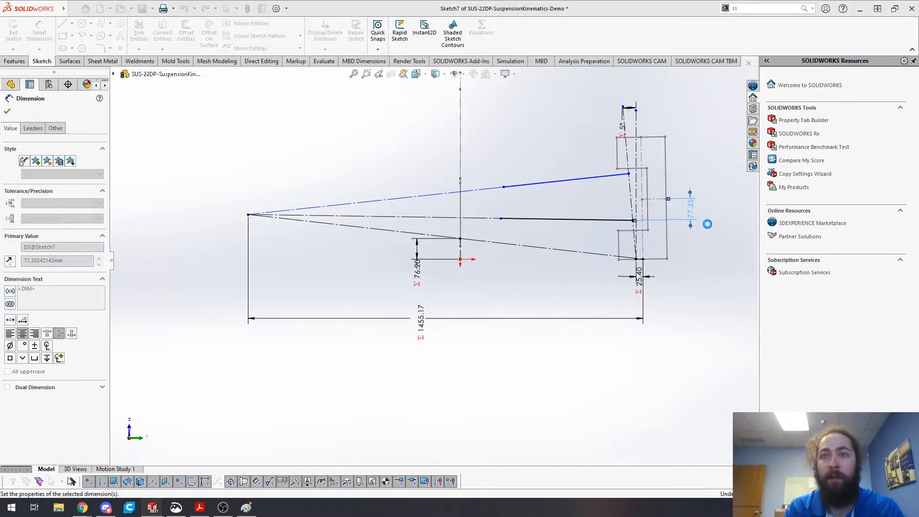
{"action": "key", "text": "Escape"}
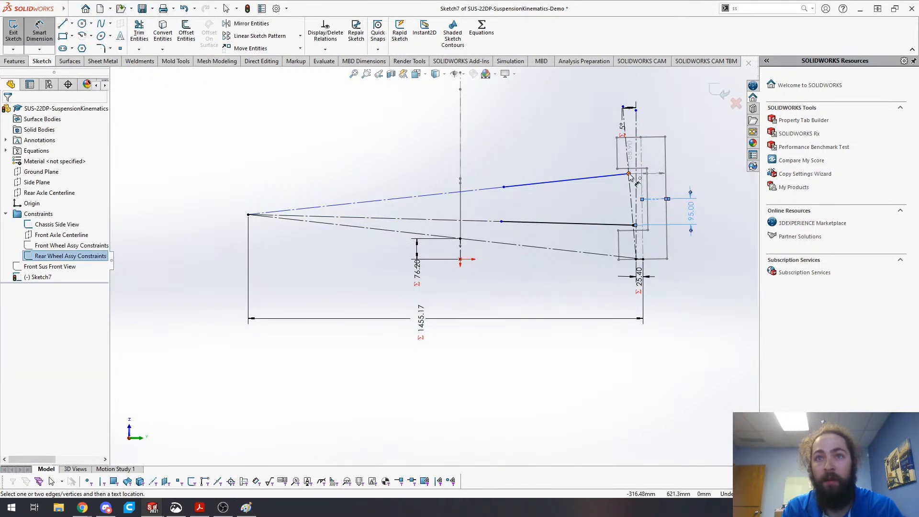
- Dimension the upper arm line's outboard endpoint 85 mm above the rear wheel's horizontal centerline
{"action": "left_click", "coordinate": [661, 173]}
{"action": "left_click", "coordinate": [693, 189]}
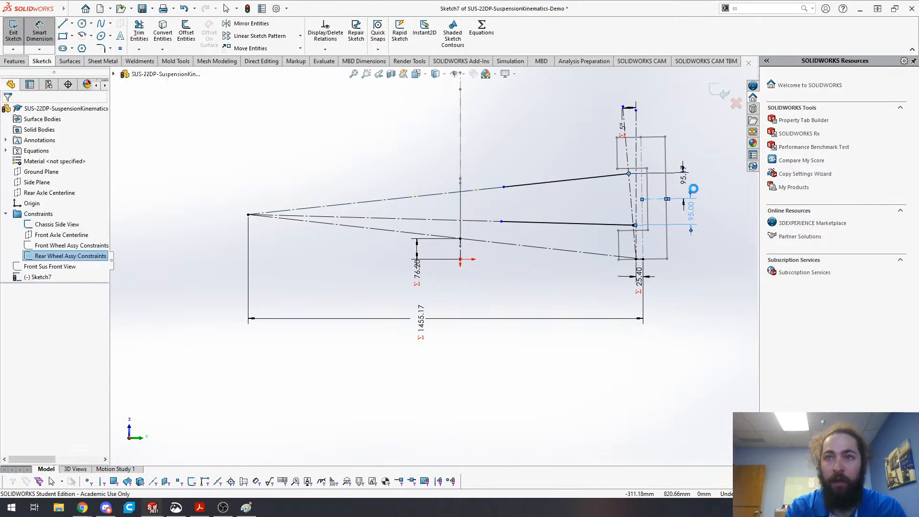
{"action": "key", "text": "Return"}
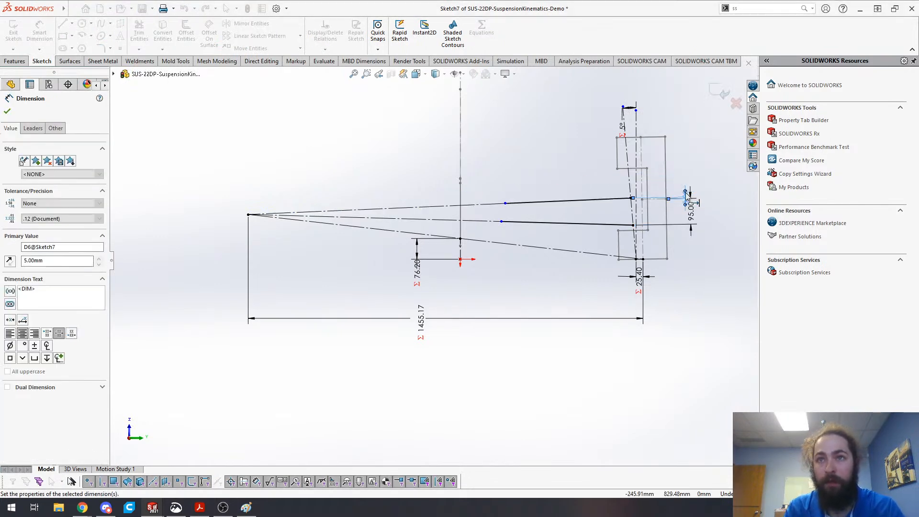
{"action": "double_click", "coordinate": [685, 198]}
{"action": "type", "text": "85"}
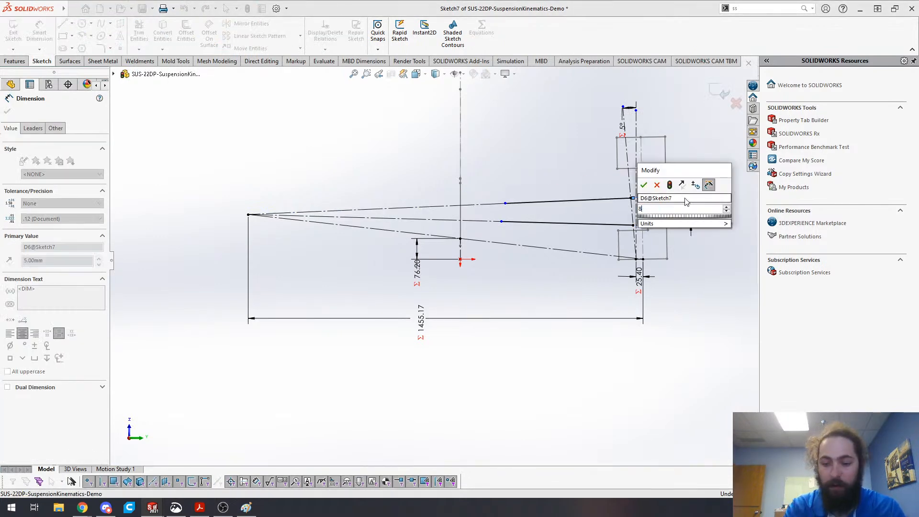
{"action": "key", "text": "Return"}
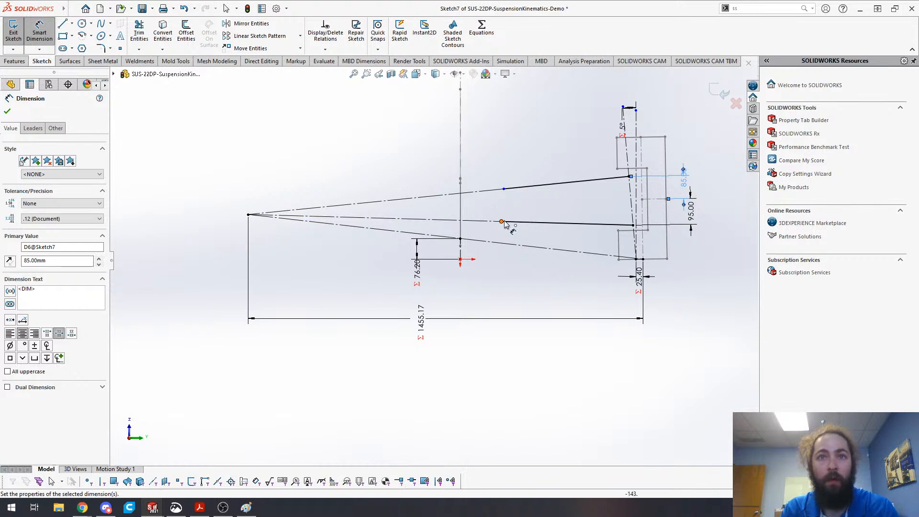
- Add a doubled distance dimension of 335 mm across the vehicle centerline to the lower arm line's inboard endpoint
{"action": "left_click", "coordinate": [501, 222]}
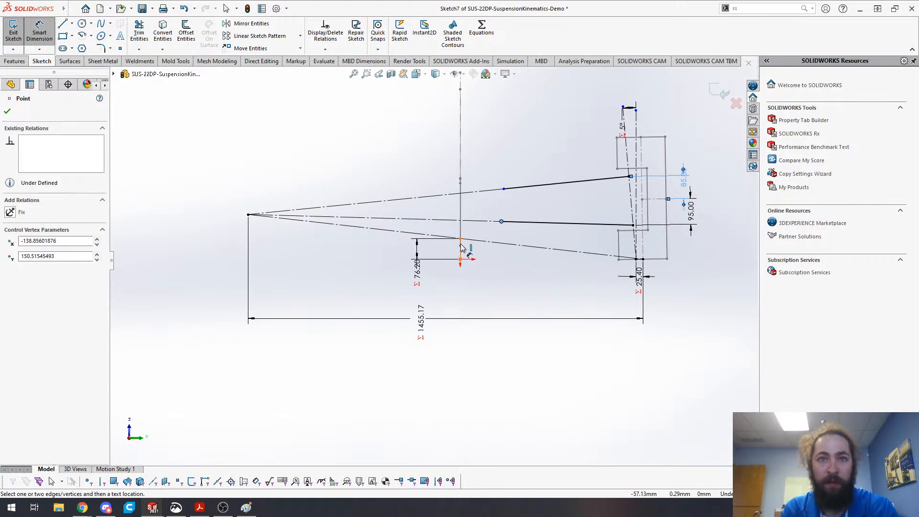
{"action": "left_click", "coordinate": [461, 247]}
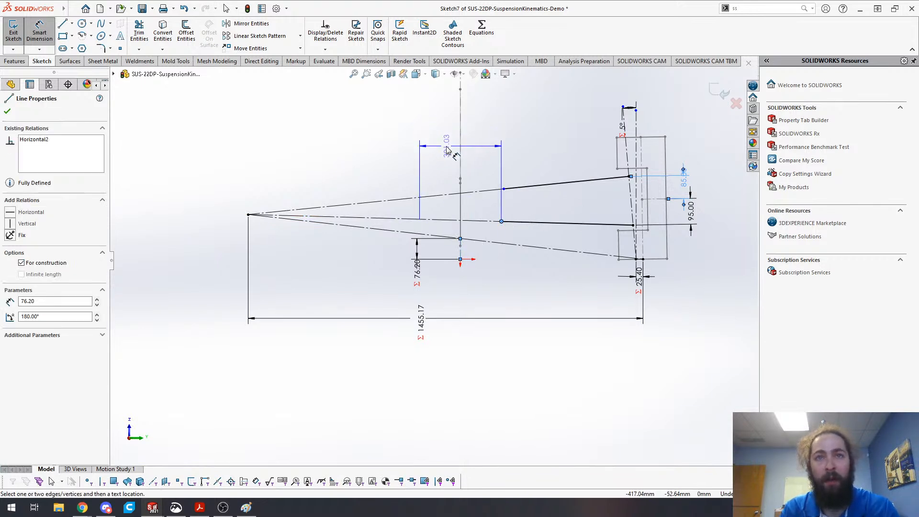
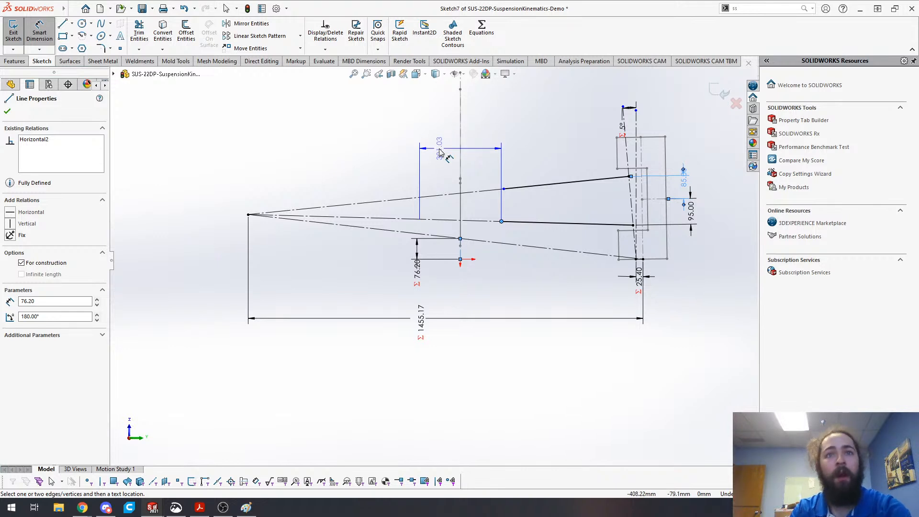
{"action": "left_click", "coordinate": [451, 170]}
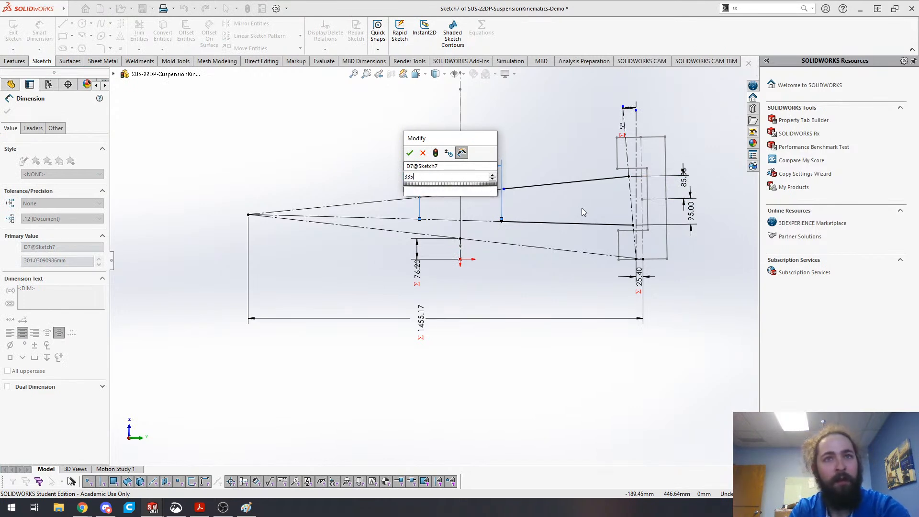
{"action": "key", "text": "Return"}
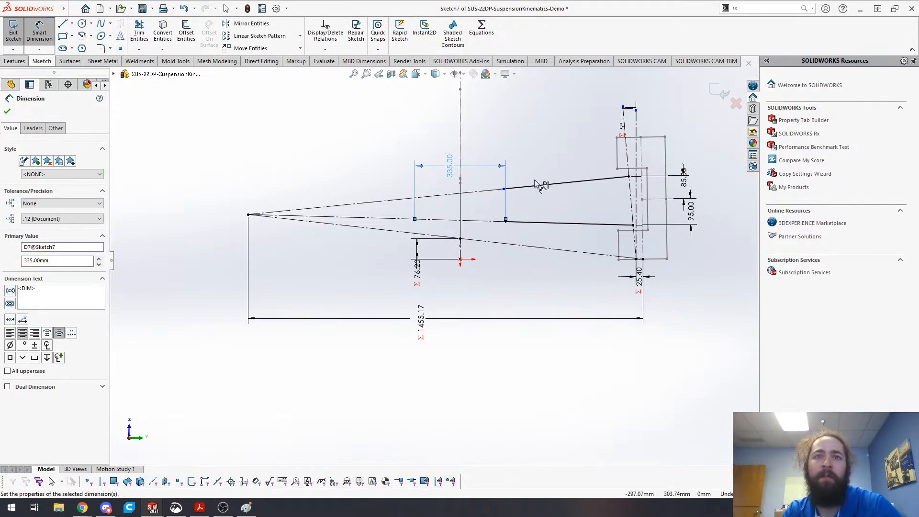
- Add a driven length dimension along the solid lower arm line and place it between the two arms
{"action": "left_click", "coordinate": [582, 223]}
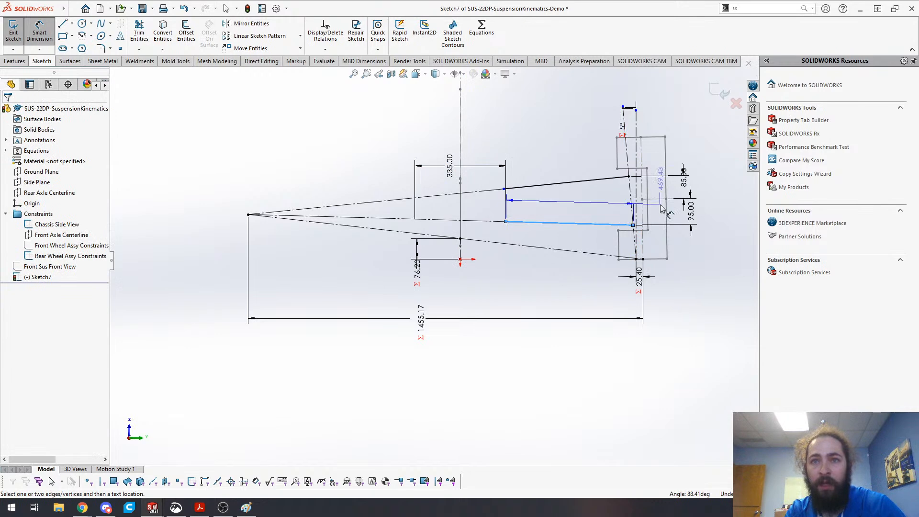
{"action": "scroll", "coordinate": [555, 214], "scroll_direction": "up", "scroll_amount": 2}
{"action": "scroll", "coordinate": [555, 214], "scroll_direction": "down", "scroll_amount": 6}
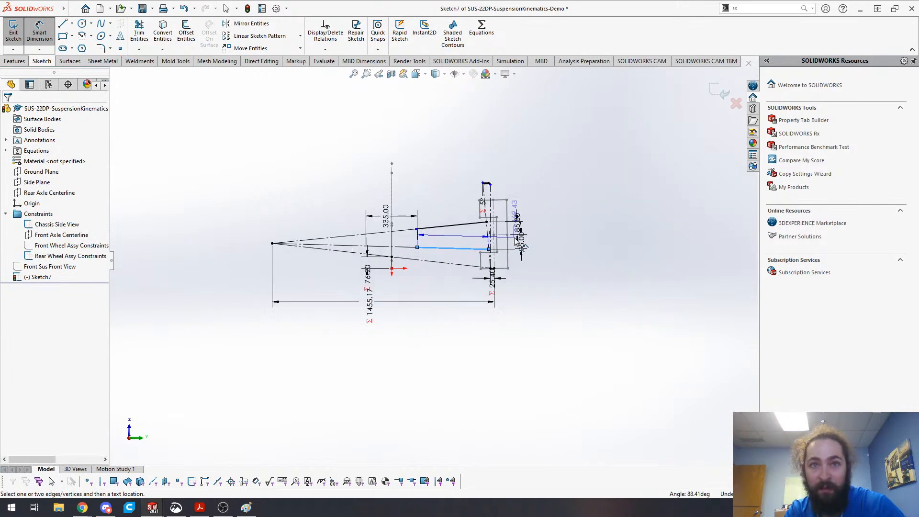
{"action": "scroll", "coordinate": [471, 219], "scroll_direction": "down", "scroll_amount": 5}
{"action": "scroll", "coordinate": [461, 232], "scroll_direction": "up", "scroll_amount": 6}
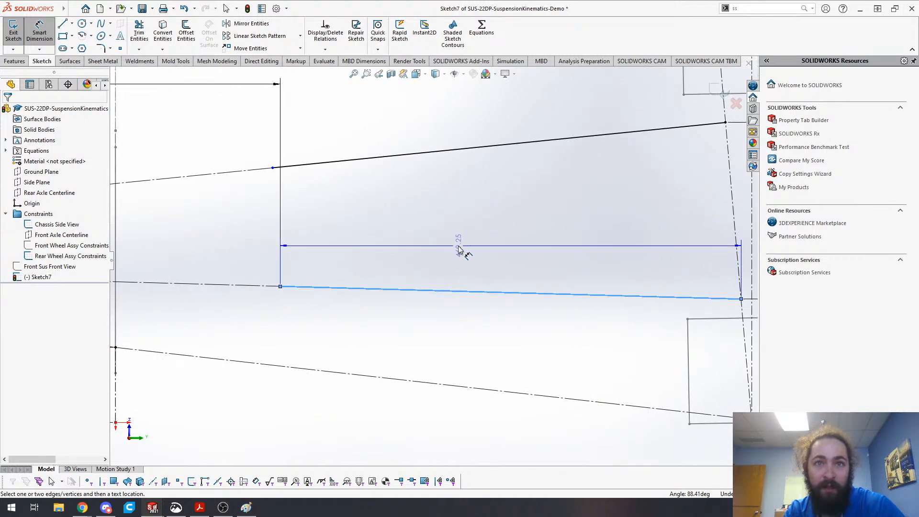
{"action": "scroll", "coordinate": [511, 251], "scroll_direction": "up", "scroll_amount": 3}
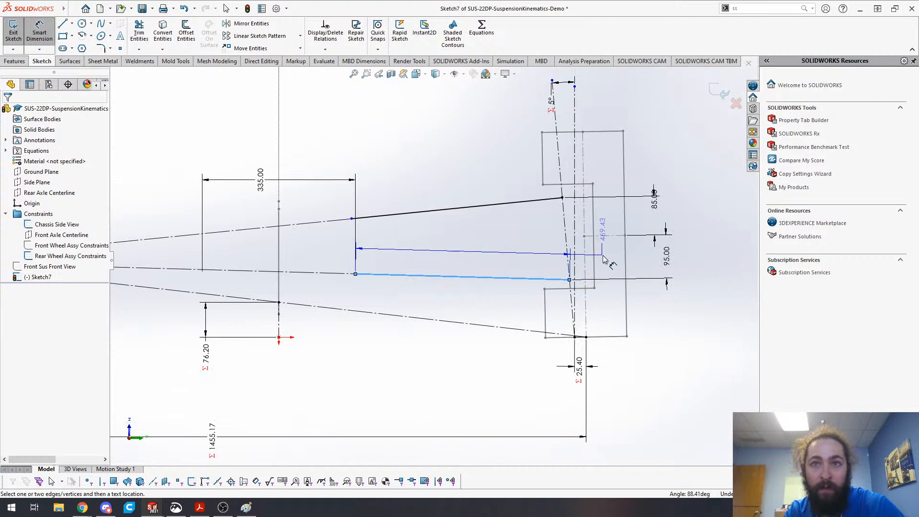
{"action": "left_click", "coordinate": [607, 260]}
{"action": "left_click_drag", "start_coordinate": [607, 242], "coordinate": [459, 239]}
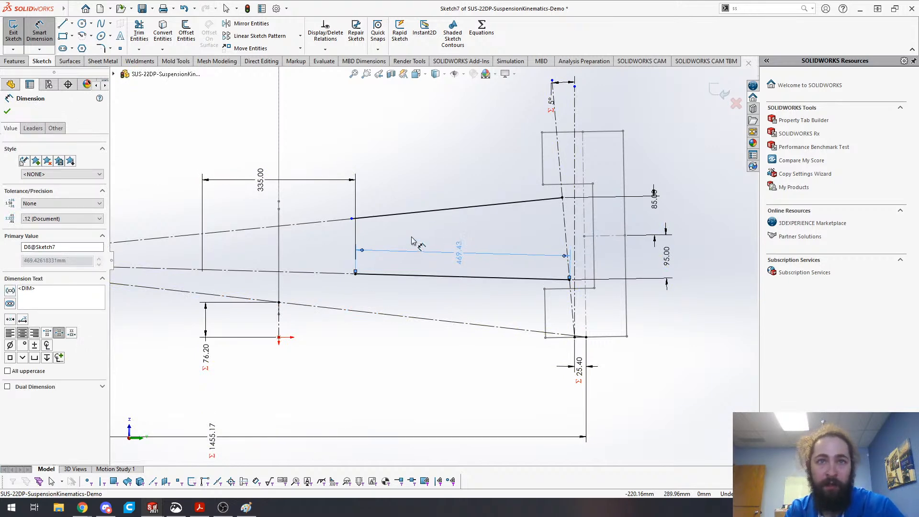
- Dimension the solid upper arm line's length with the equation "D8@Sketch7" * "control_arm_ratio_rear"
{"action": "left_click", "coordinate": [443, 209]}
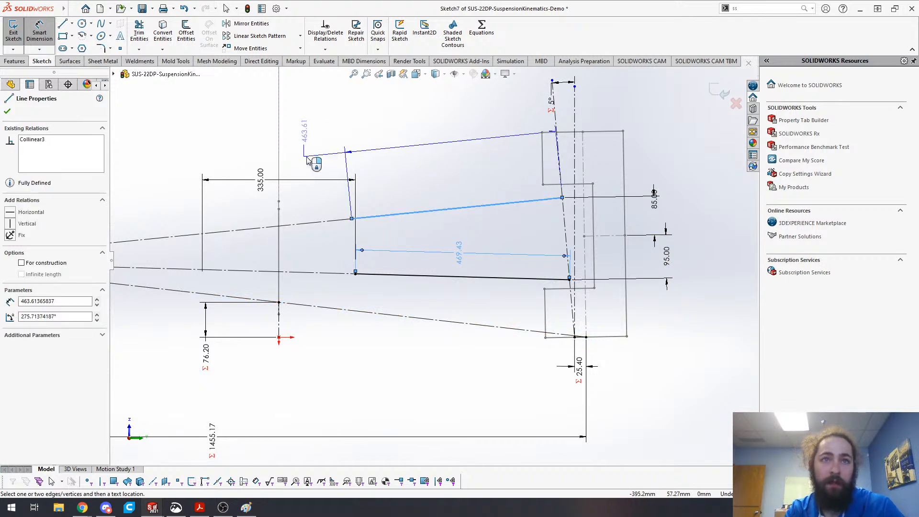
{"action": "left_click", "coordinate": [312, 139]}
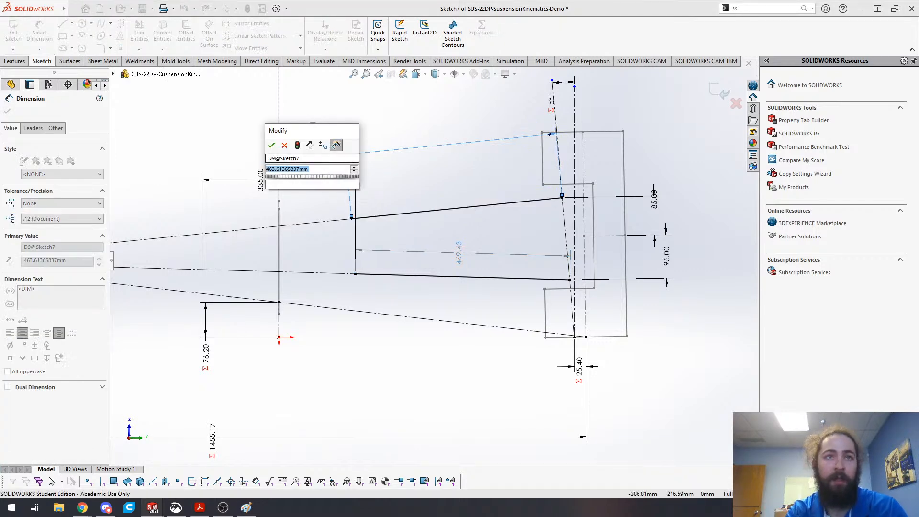
{"action": "type", "text": "=\"D8@Sketch7"}
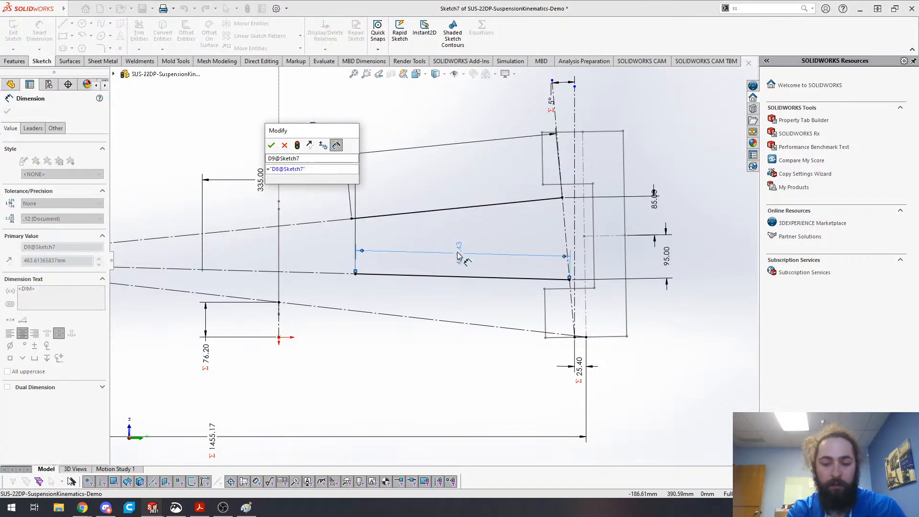
{"action": "type", "text": "*co"}
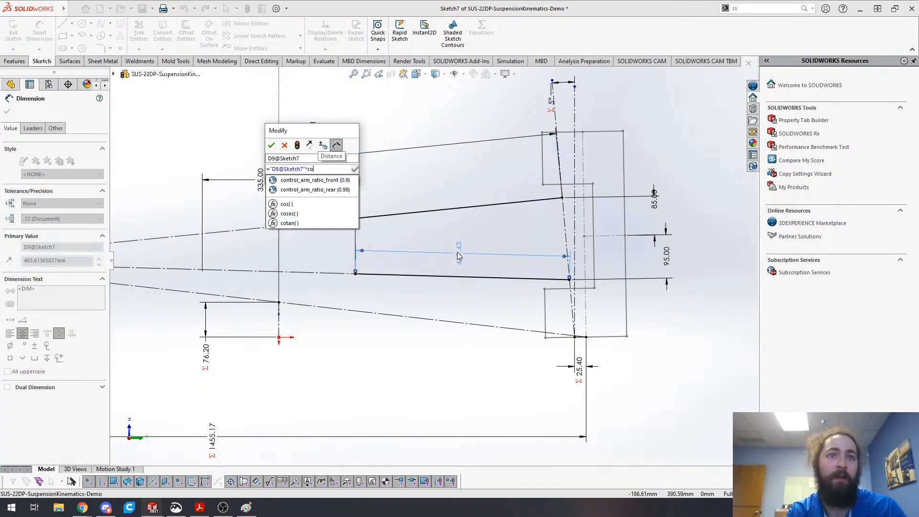
{"action": "left_click", "coordinate": [315, 190]}
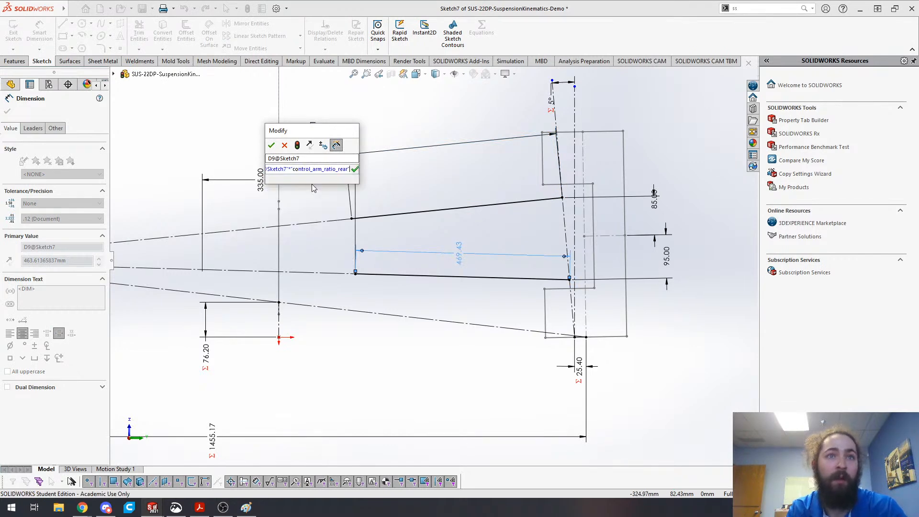
{"action": "left_click", "coordinate": [272, 145]}
{"action": "key", "text": "Escape"}
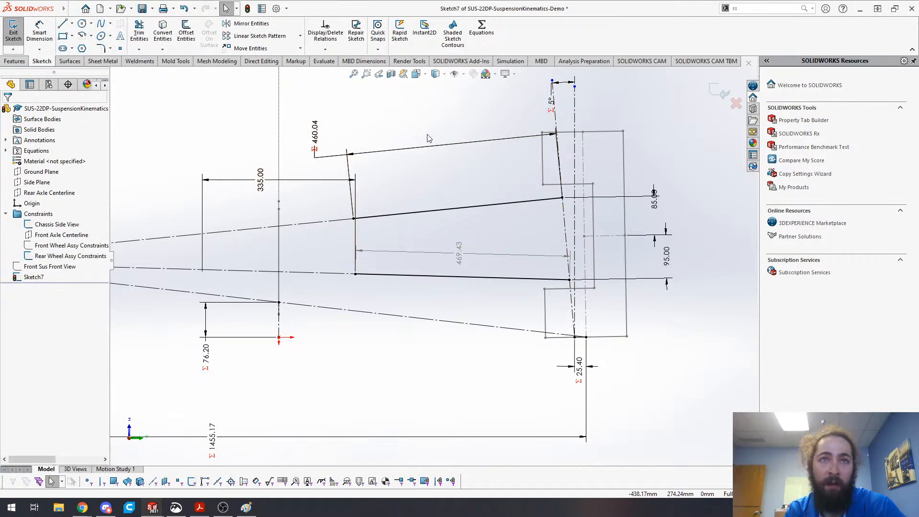
- Set the global variable control_arm_ratio_rear to .95 in the equations and exit the sketch
{"action": "left_click", "coordinate": [481, 29]}
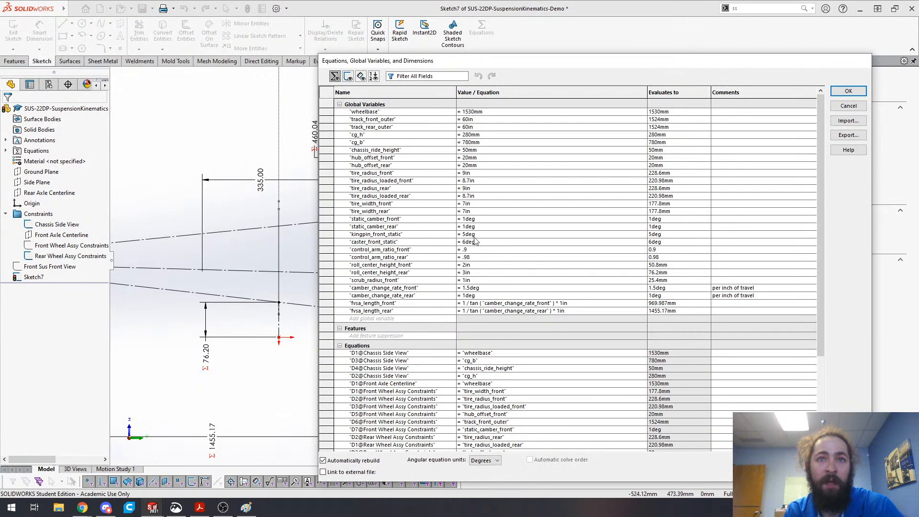
{"action": "key", "text": "BackSpace"}
{"action": "type", "text": "5"}
{"action": "key", "text": "Return"}
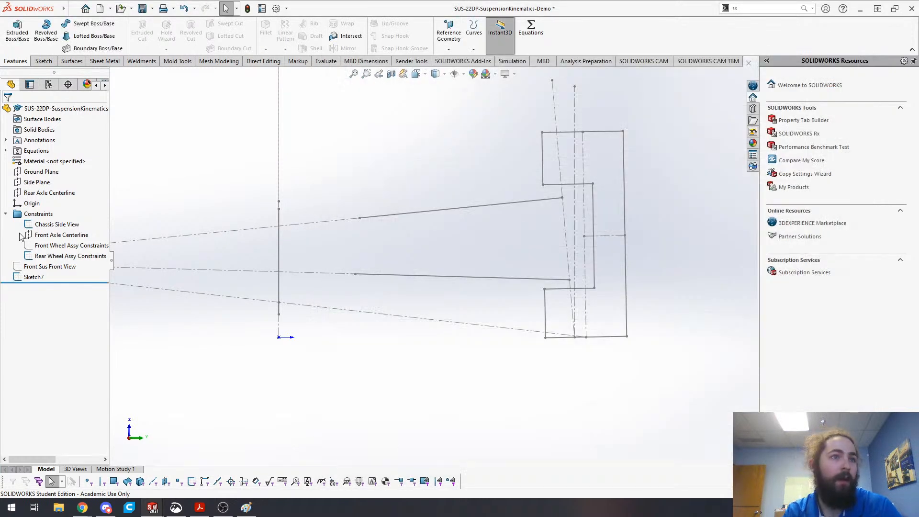
- Open Sketch7, the rear front-view suspension sketch, for editing
{"action": "left_click", "coordinate": [34, 276]}
{"action": "left_click", "coordinate": [48, 248]}
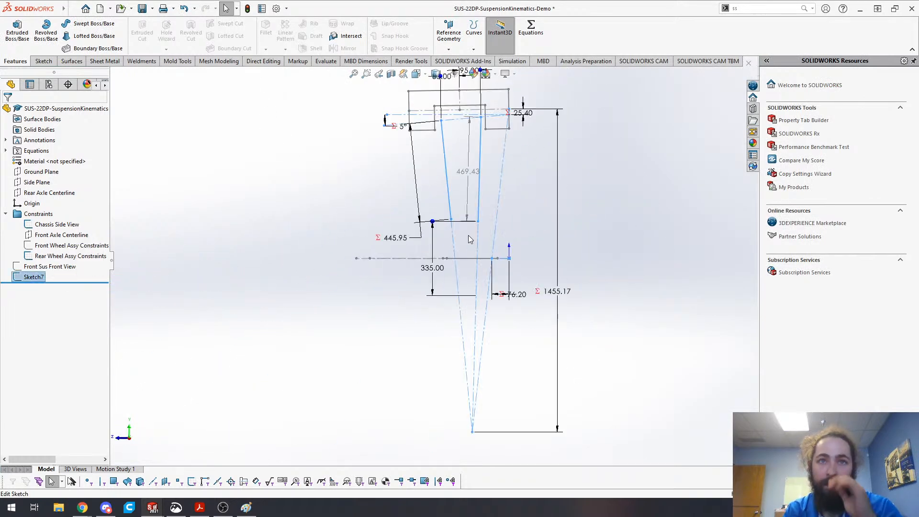
{"action": "key", "text": "alt+Right"}
{"action": "key", "text": "alt+Right"}
{"action": "key", "text": "alt+Right"}
{"action": "key", "text": "alt+Right"}
{"action": "key", "text": "alt+Right"}
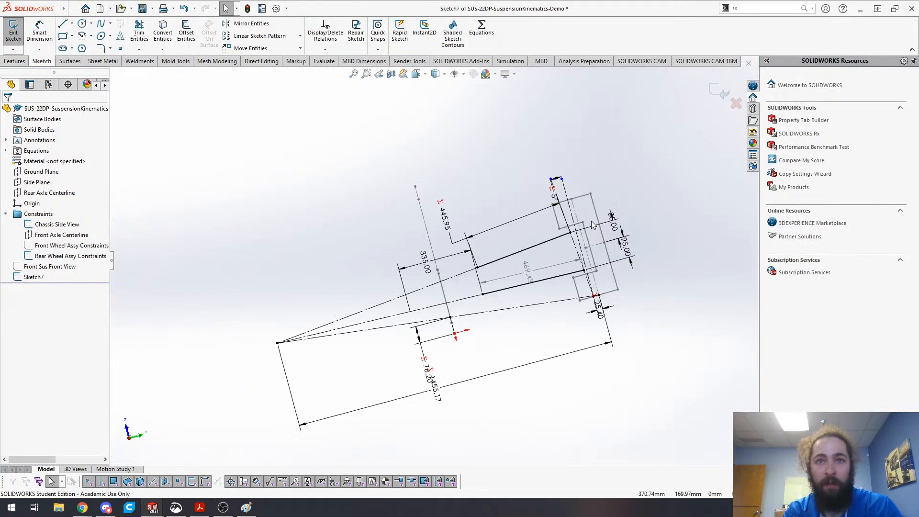
{"action": "key", "text": "alt+Right"}
{"action": "scroll", "coordinate": [550, 229], "scroll_direction": "up", "scroll_amount": 4}
{"action": "scroll", "coordinate": [478, 311], "scroll_direction": "down", "scroll_amount": 2}
{"action": "scroll", "coordinate": [455, 259], "scroll_direction": "down", "scroll_amount": 6}
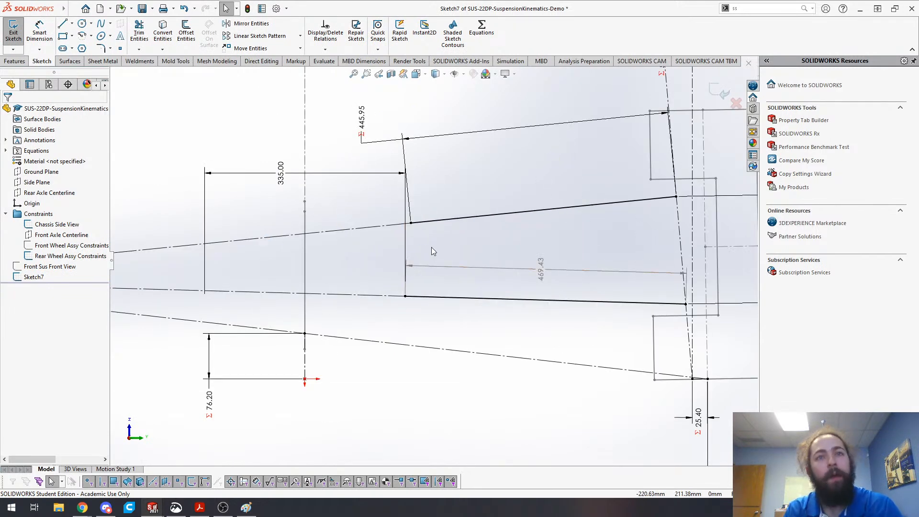
- Delete the equation-driven length dimension of the solid upper arm line
{"action": "left_click", "coordinate": [278, 174]}
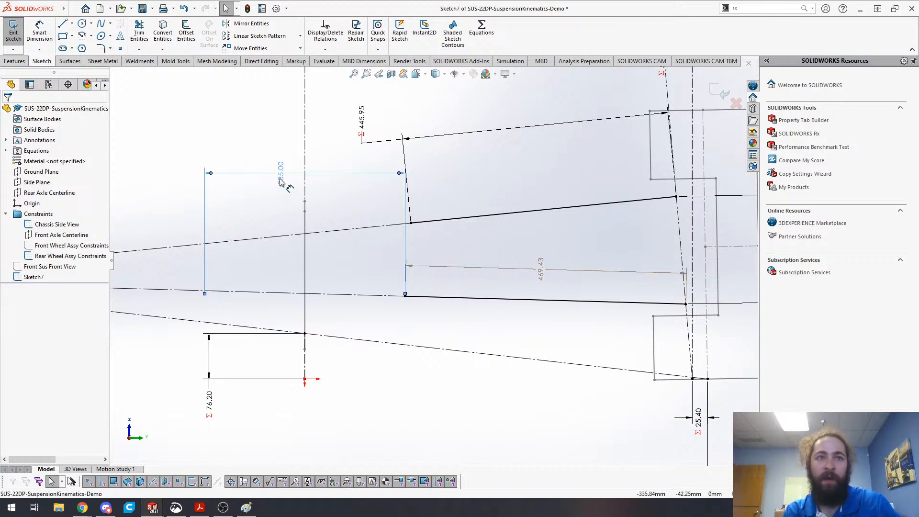
{"action": "left_click", "coordinate": [410, 223]}
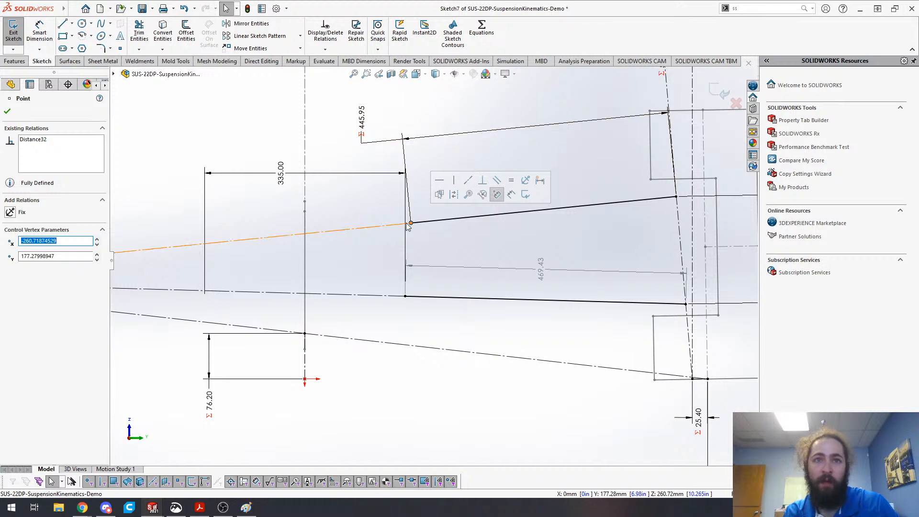
{"action": "scroll", "coordinate": [459, 260], "scroll_direction": "up", "scroll_amount": 3}
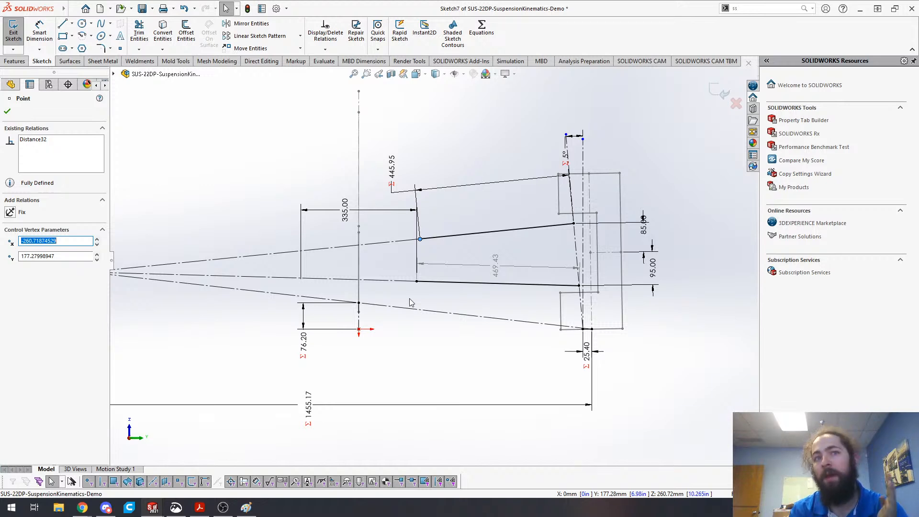
{"action": "scroll", "coordinate": [407, 244], "scroll_direction": "up", "scroll_amount": 1}
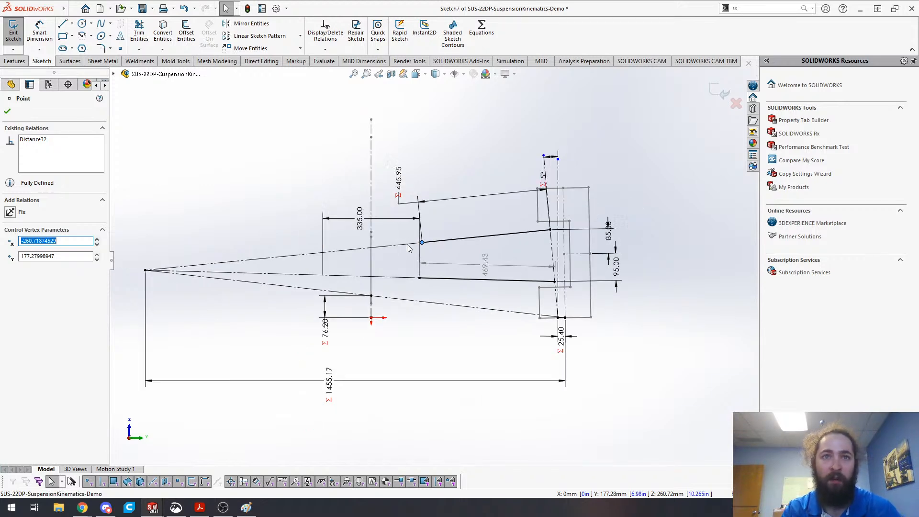
{"action": "scroll", "coordinate": [407, 244], "scroll_direction": "down", "scroll_amount": 2}
{"action": "left_click", "coordinate": [401, 165]}
{"action": "key", "text": "Delete"}
- Draw a vertical construction line upward from the lower arm line's inboard endpoint, past the upper arm line
{"action": "key", "text": "s"}
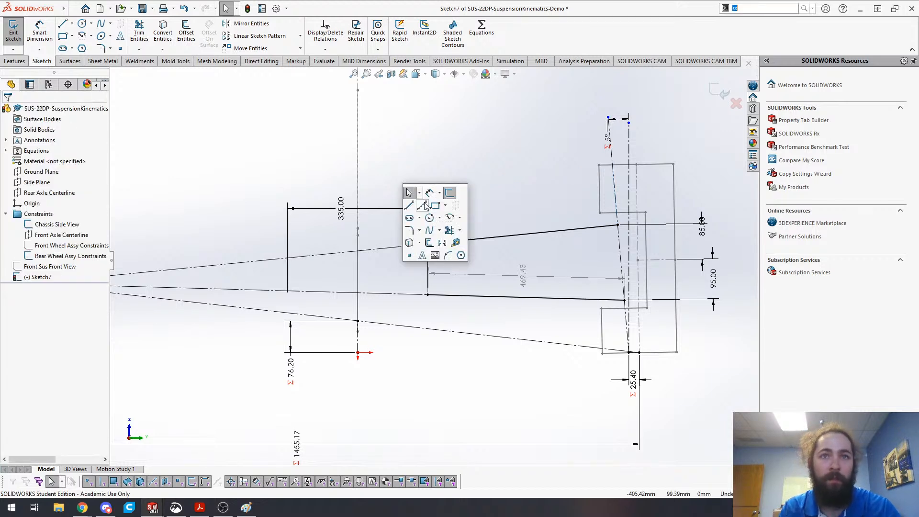
{"action": "left_click", "coordinate": [412, 194]}
{"action": "left_click", "coordinate": [428, 295]}
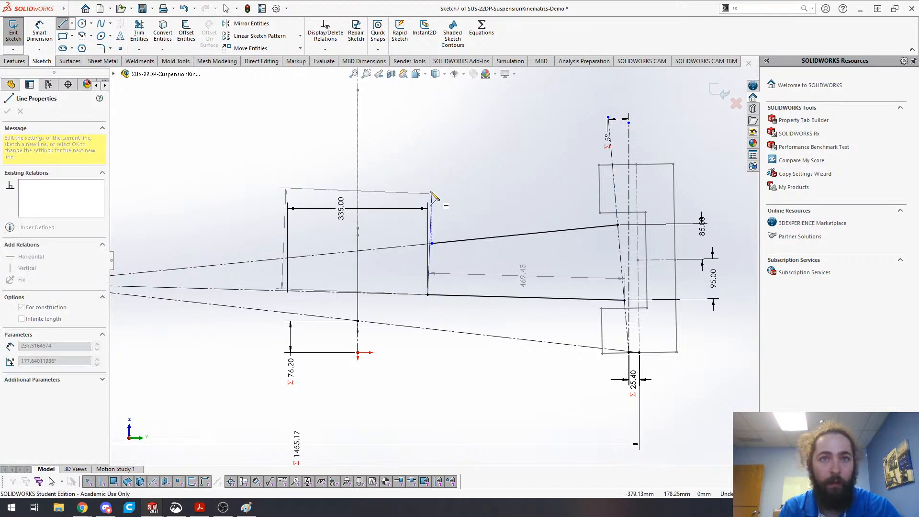
{"action": "key", "text": "Escape"}
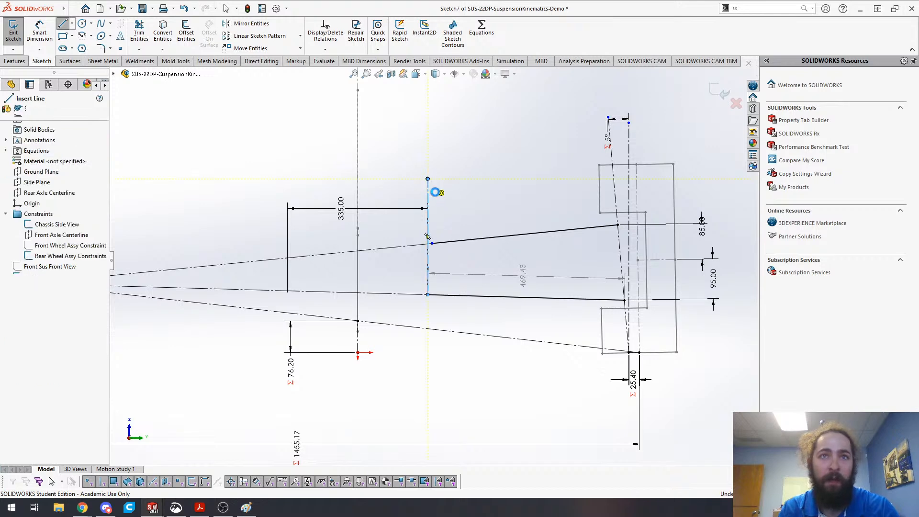
- Attach the vertical line's upper end to the upper arm centerline and merge the solid upper arm's inboard endpoint with it
{"action": "left_click", "coordinate": [429, 245]}
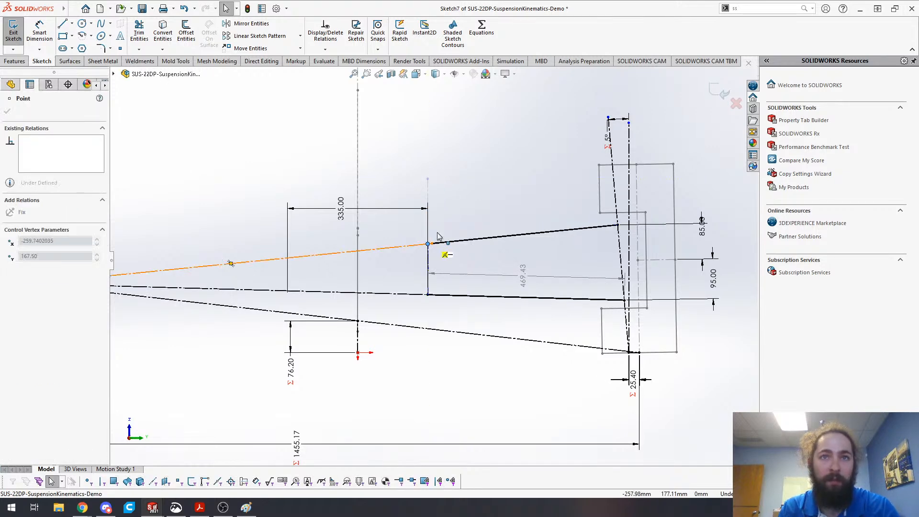
{"action": "left_click", "coordinate": [446, 171]}
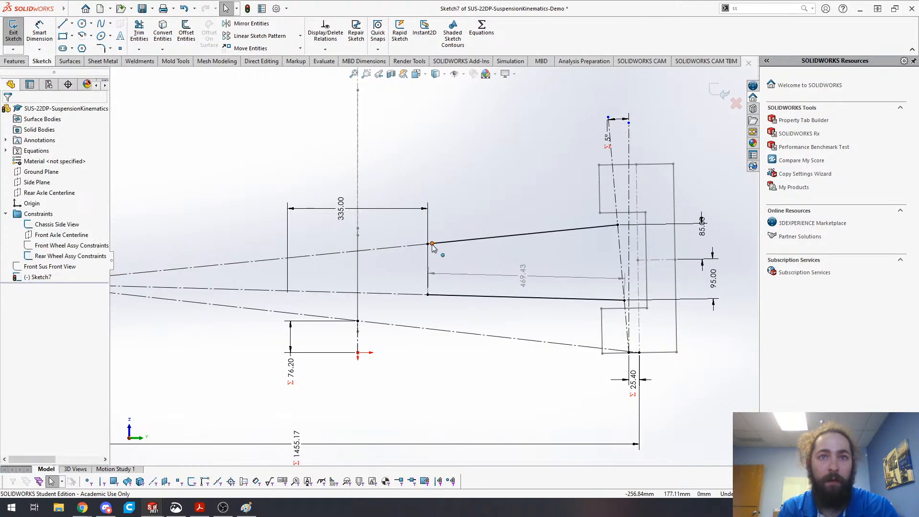
{"action": "left_click", "coordinate": [431, 245]}
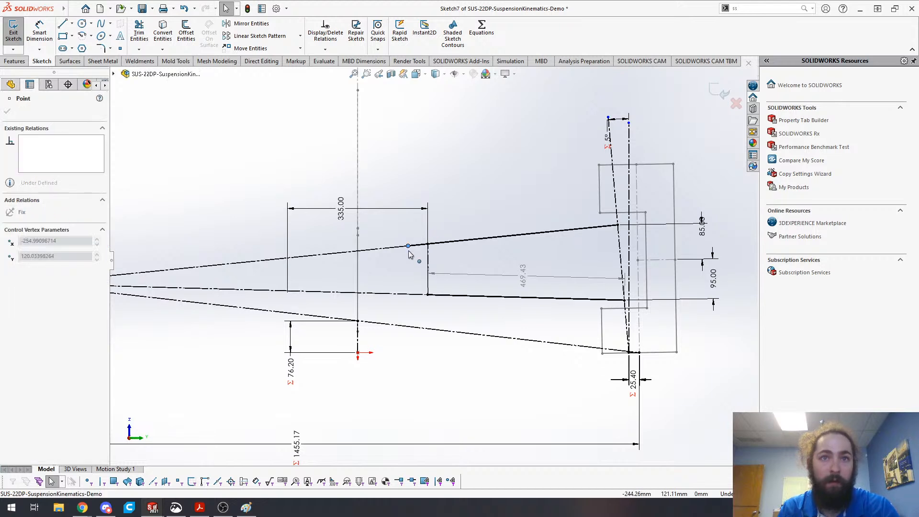
{"action": "left_click", "coordinate": [477, 93]}
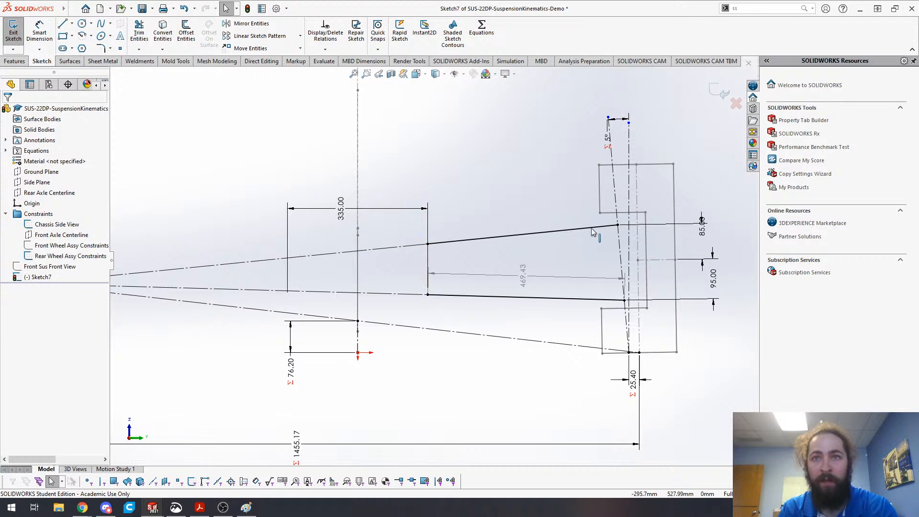
- Move the 76.20 mm height dimension farther from the vehicle centerline, clear of the 1455.17 mm dimension text
{"action": "key", "text": "s"}
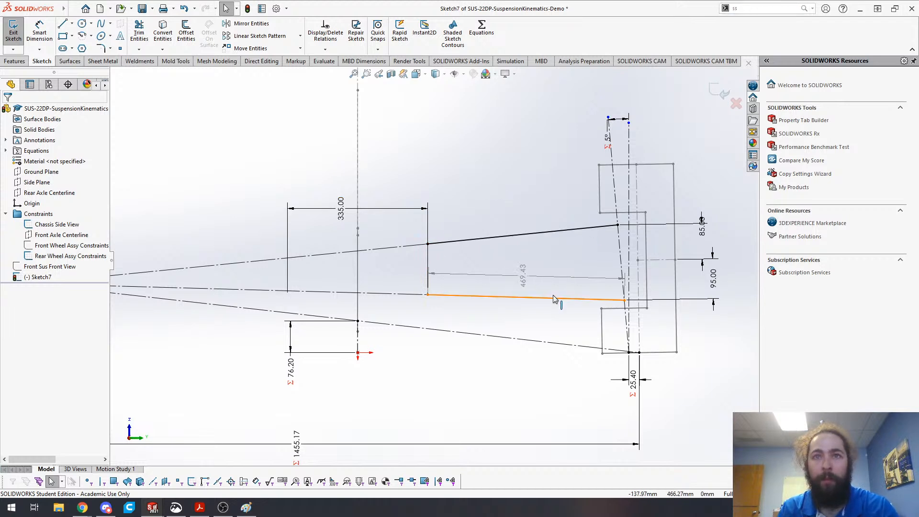
{"action": "scroll", "coordinate": [433, 260], "scroll_direction": "up", "scroll_amount": 4}
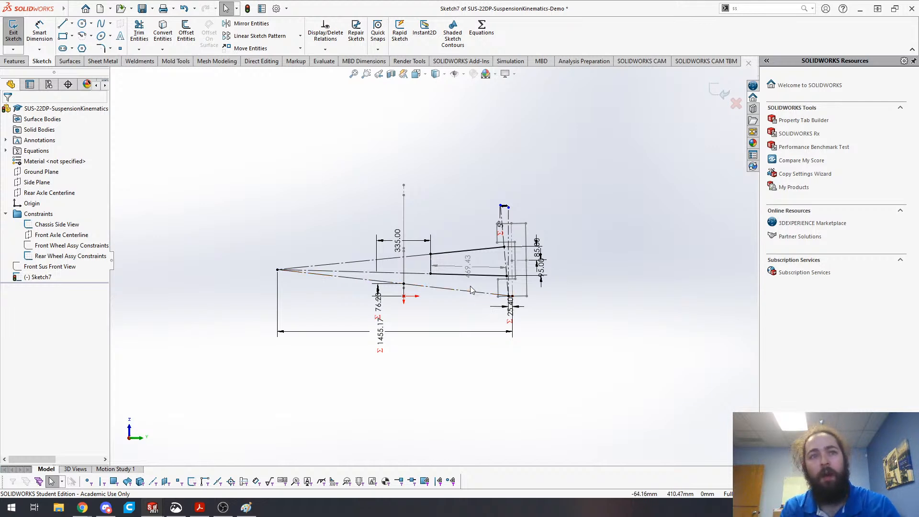
{"action": "left_click_drag", "start_coordinate": [387, 309], "coordinate": [360, 320]}
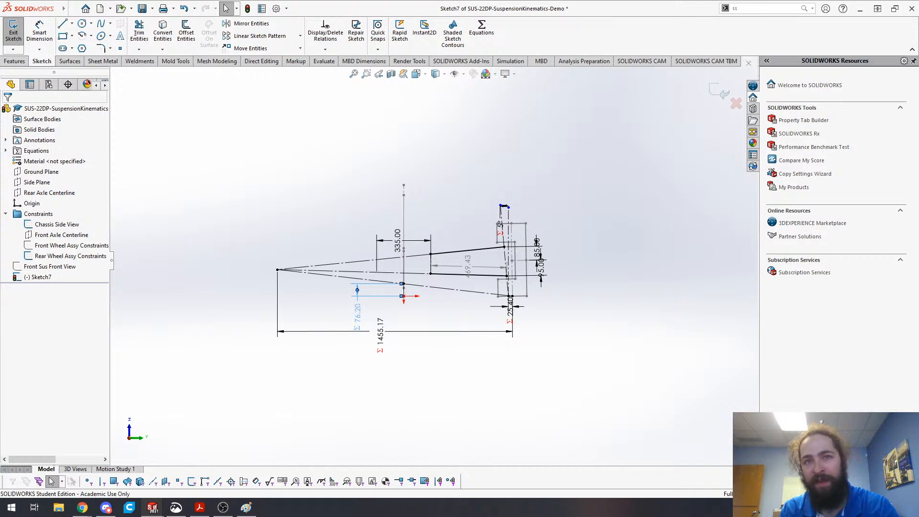
{"action": "scroll", "coordinate": [436, 321], "scroll_direction": "down", "scroll_amount": 1}
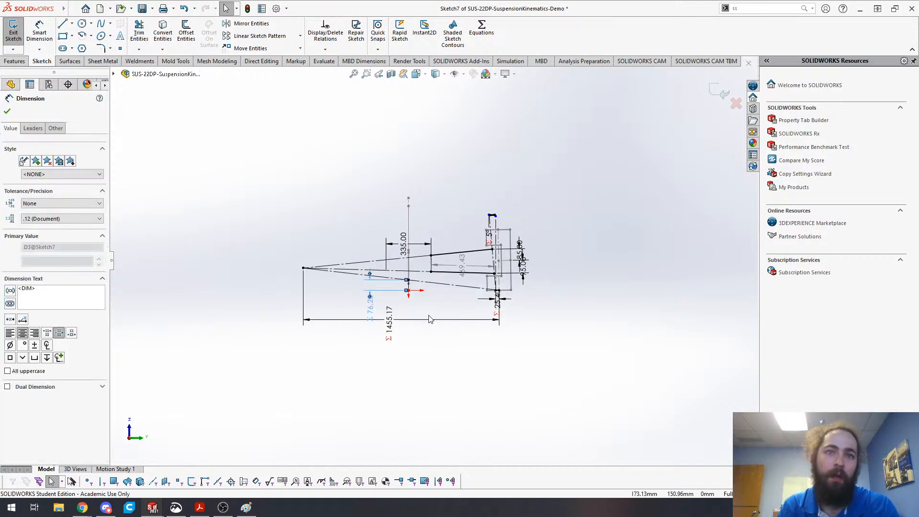
{"action": "scroll", "coordinate": [423, 301], "scroll_direction": "down", "scroll_amount": 1}
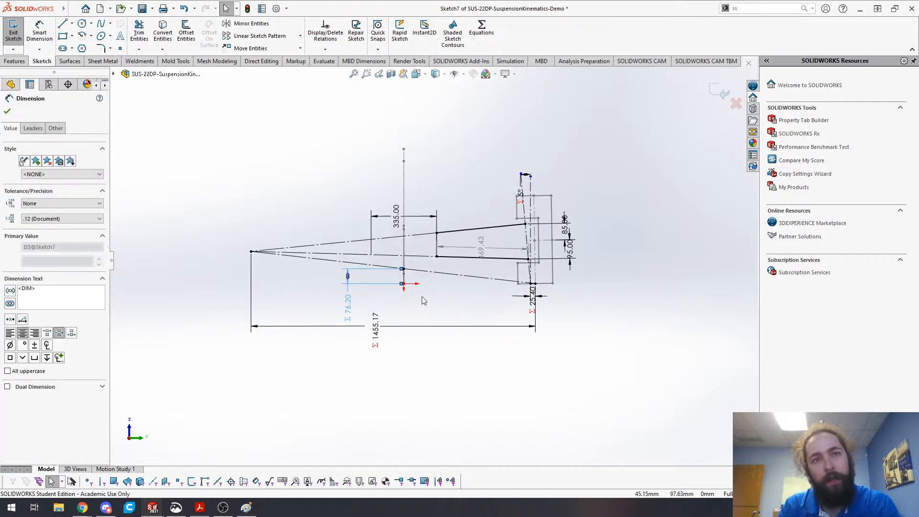
{"action": "left_click", "coordinate": [527, 152]}
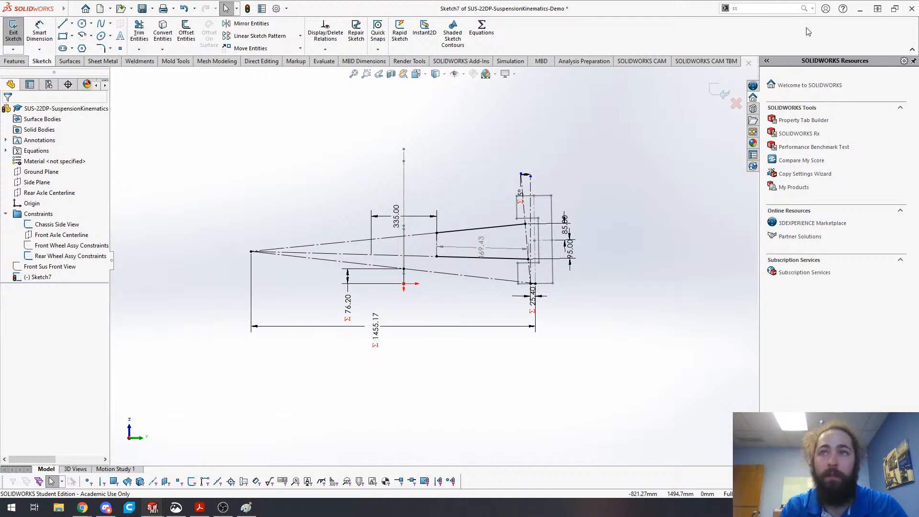
- Exit the sketch and rename Sketch7 as Rear Sus Front View
{"action": "left_click", "coordinate": [726, 93]}
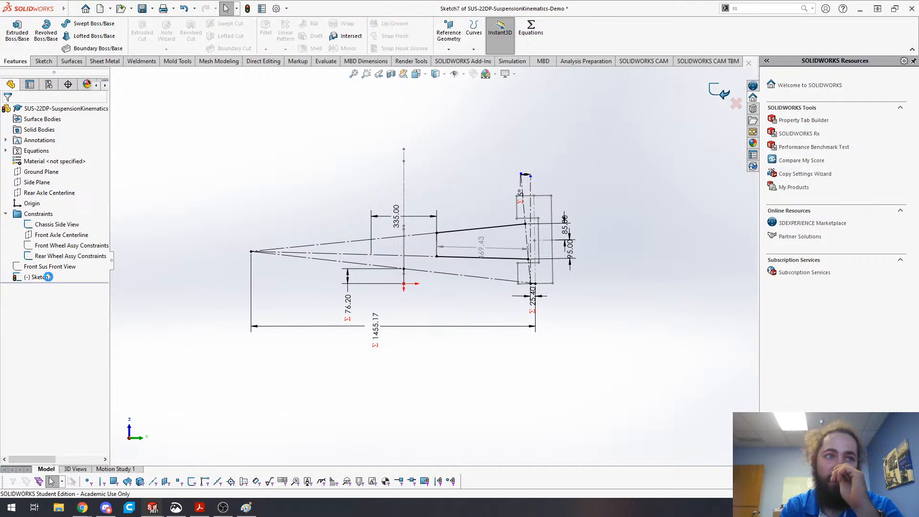
{"action": "left_click", "coordinate": [33, 277]}
{"action": "left_click", "coordinate": [32, 276]}
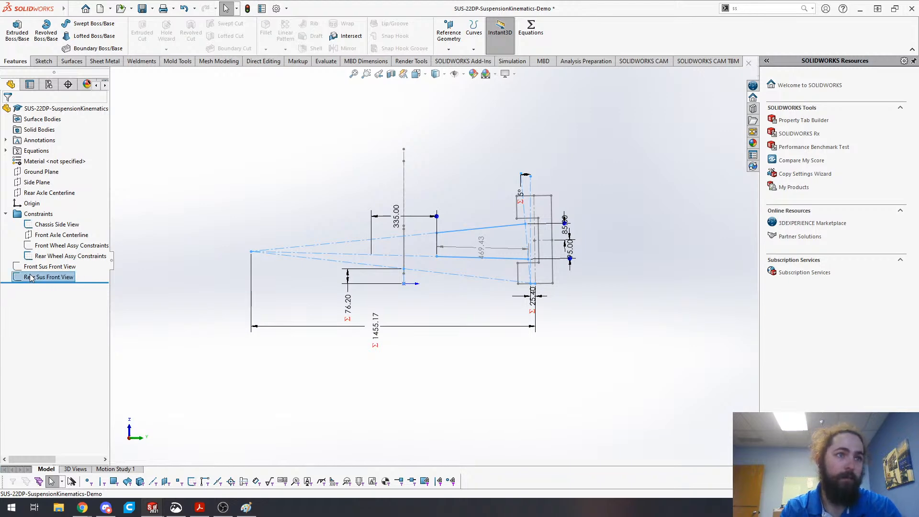
{"action": "left_click", "coordinate": [209, 225]}
- Switch to the SUS-21DP-KinematicsGeometry part and open its Rear Sus Front View sketch for editing
{"action": "key", "text": "ctrl+Tab"}
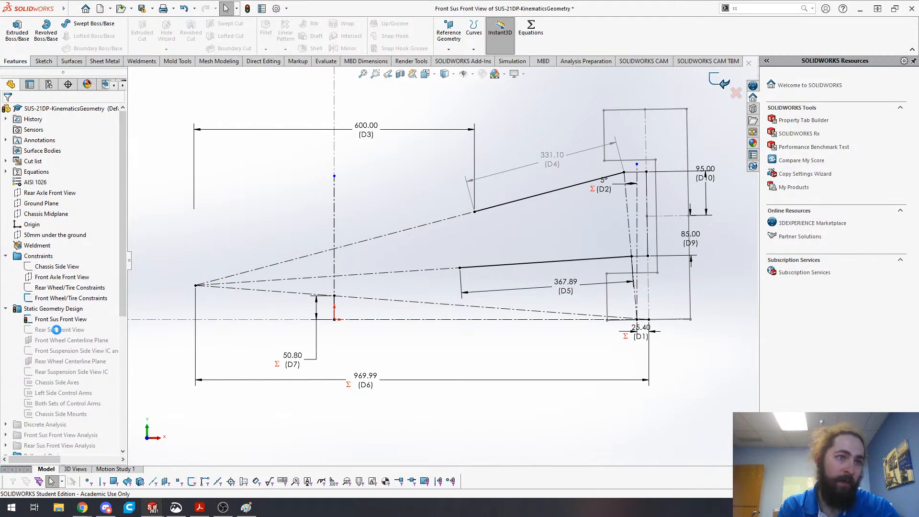
{"action": "right_click", "coordinate": [56, 330]}
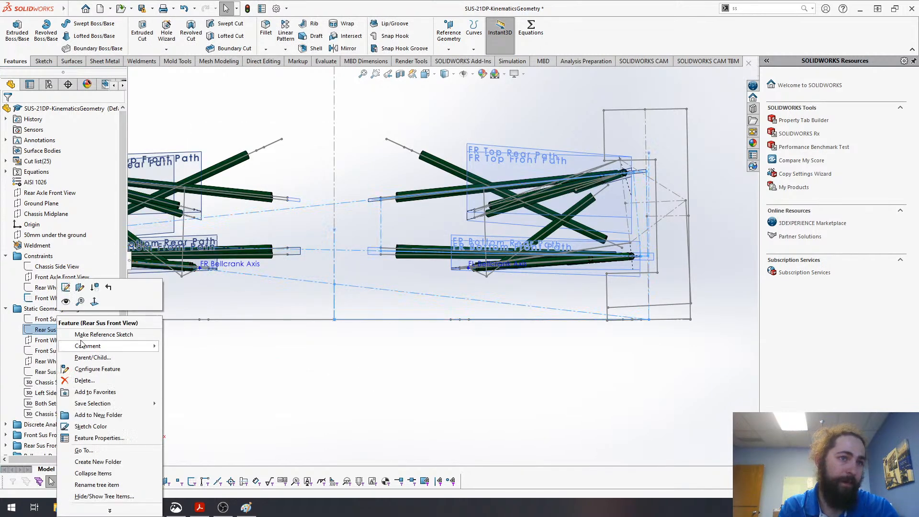
{"action": "left_click", "coordinate": [66, 287]}
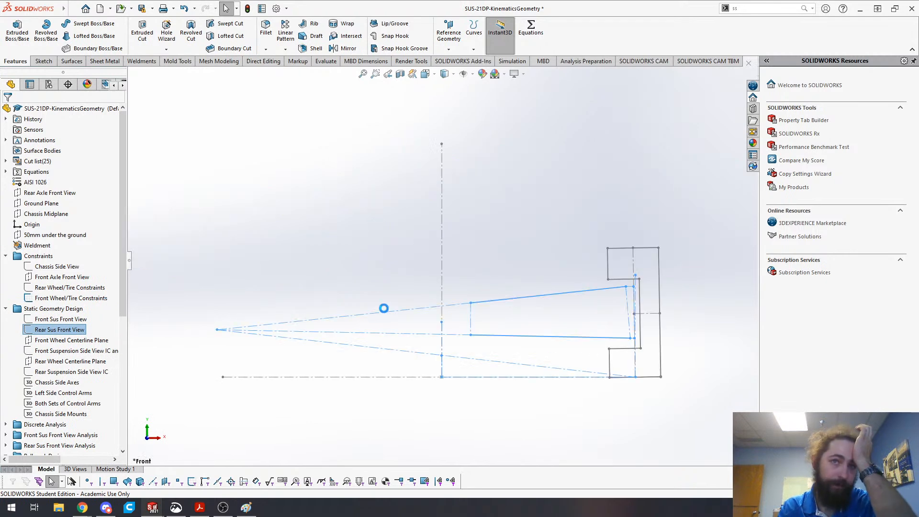
- Examine the reference sketch's vertical line joining the arms' inboard ends, its 200 mm spacing dimension and the 5° angle dimension
{"action": "left_click", "coordinate": [471, 322]}
{"action": "left_click", "coordinate": [433, 282]}
{"action": "left_click_drag", "start_coordinate": [433, 282], "coordinate": [439, 285]}
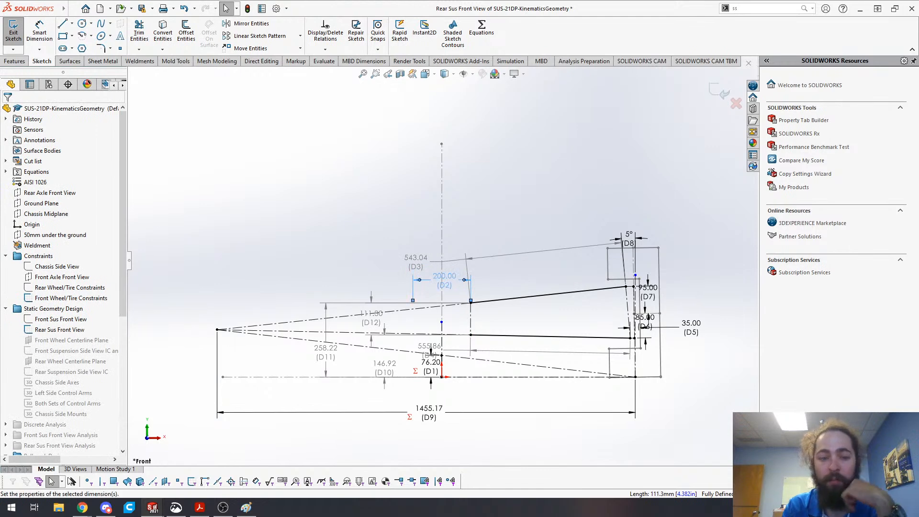
{"action": "left_click", "coordinate": [470, 318]}
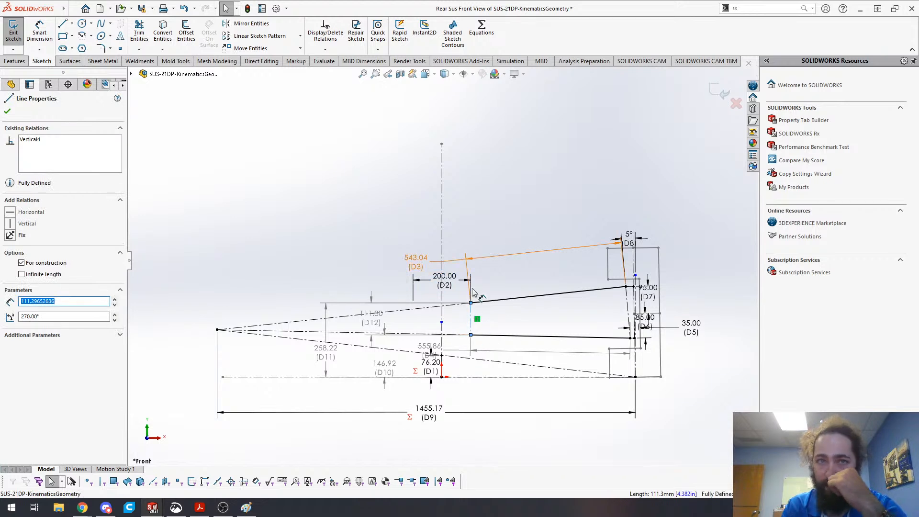
{"action": "scroll", "coordinate": [477, 308], "scroll_direction": "down", "scroll_amount": 2}
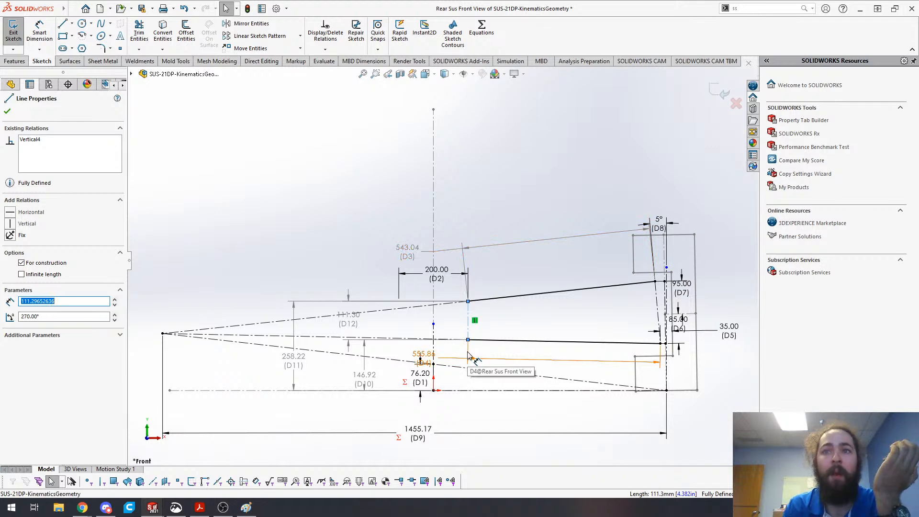
{"action": "left_click", "coordinate": [710, 249]}
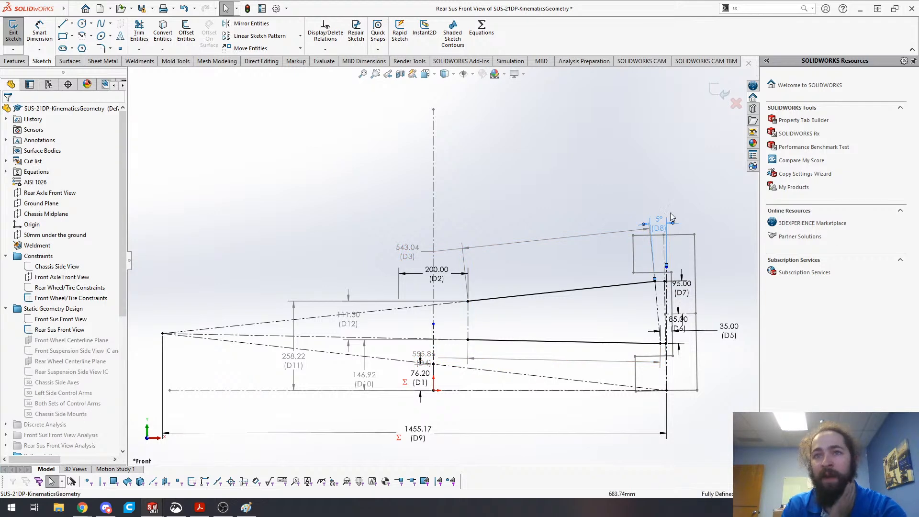
{"action": "left_click", "coordinate": [658, 225]}
- Move the 35 mm dimension (D5) below the lower arm line, outside the wheel outline, and exit the reference sketch
{"action": "left_click_drag", "start_coordinate": [699, 326], "coordinate": [725, 361]}
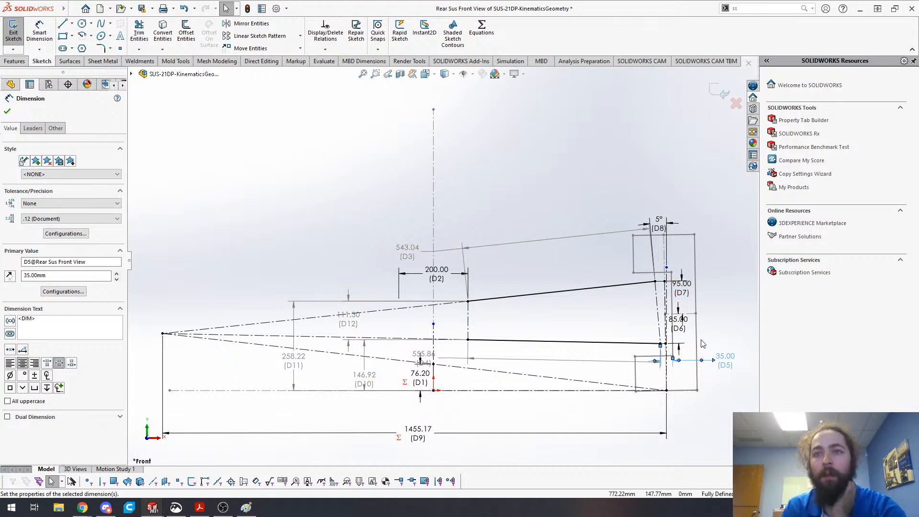
{"action": "mouse_move", "coordinate": [726, 363]}
{"action": "left_mouse_down"}
{"action": "mouse_move", "coordinate": [720, 339]}
{"action": "mouse_move", "coordinate": [724, 384]}
{"action": "mouse_move", "coordinate": [719, 377]}
{"action": "left_mouse_up"}
{"action": "left_click", "coordinate": [736, 262]}
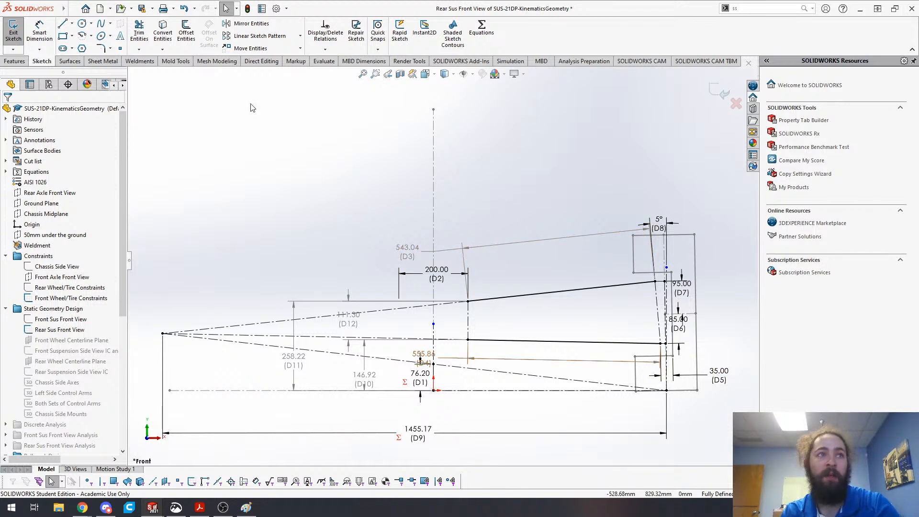
{"action": "left_click", "coordinate": [14, 32]}
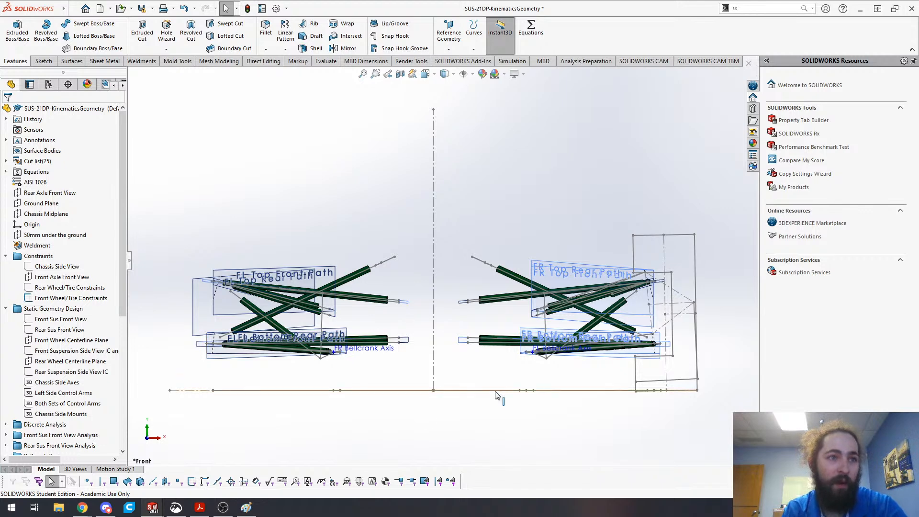
- Examine the Front Wheel Centerline Plane in the reference model and how it sits relative to the front and rear suspension
{"action": "left_click", "coordinate": [72, 339]}
{"action": "middle_click_drag", "start_coordinate": [690, 322], "coordinate": [623, 341]}
{"action": "scroll", "coordinate": [547, 307], "scroll_direction": "up", "scroll_amount": 5}
{"action": "middle_click_drag", "start_coordinate": [602, 309], "coordinate": [579, 348]}
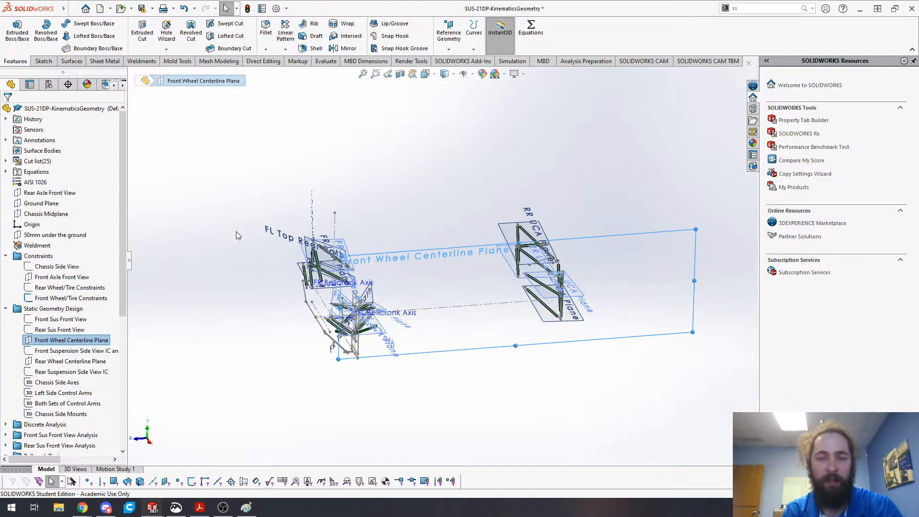
{"action": "left_click", "coordinate": [256, 173]}
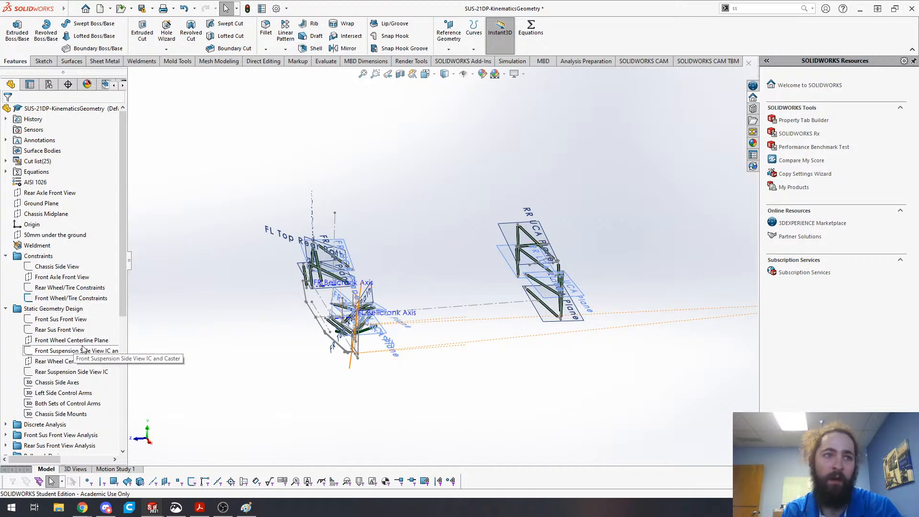
{"action": "left_click", "coordinate": [91, 340]}
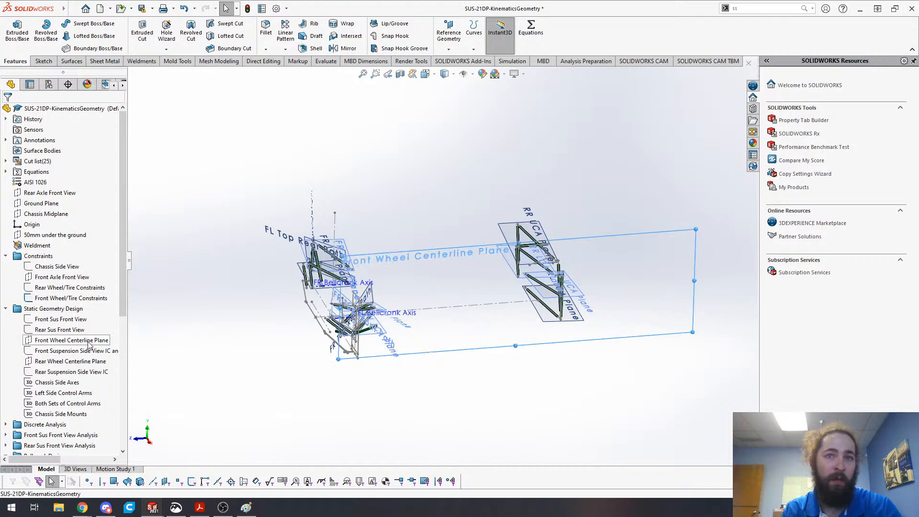
- Examine the reference model's Rear Suspension Side View IC sketch, and switch back to the SUS-22DP-SuspensionKinematics-Demo part
{"action": "left_click", "coordinate": [94, 372]}
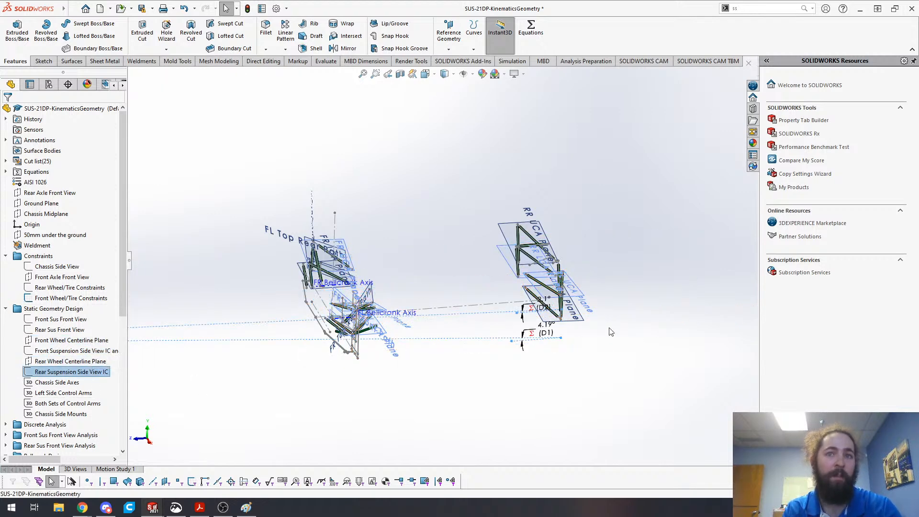
{"action": "scroll", "coordinate": [476, 347], "scroll_direction": "up", "scroll_amount": 4}
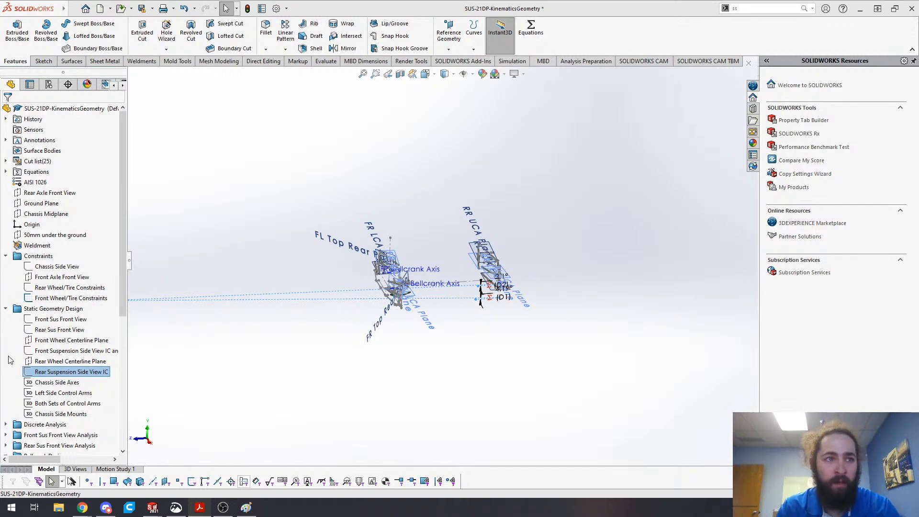
{"action": "left_click", "coordinate": [248, 193]}
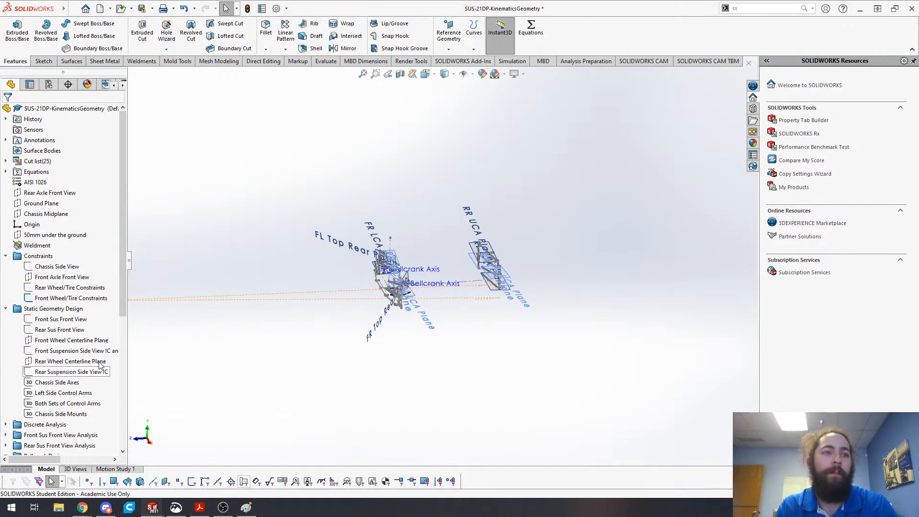
{"action": "key", "text": "ctrl+Tab"}
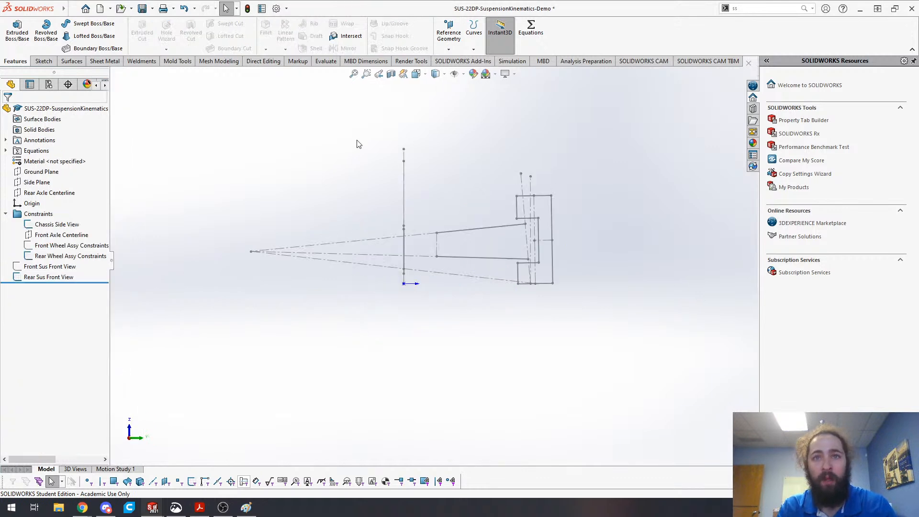
- Hide the Rear Wheel Assy Constraints sketch
{"action": "middle_click_drag", "start_coordinate": [416, 262], "coordinate": [376, 286]}
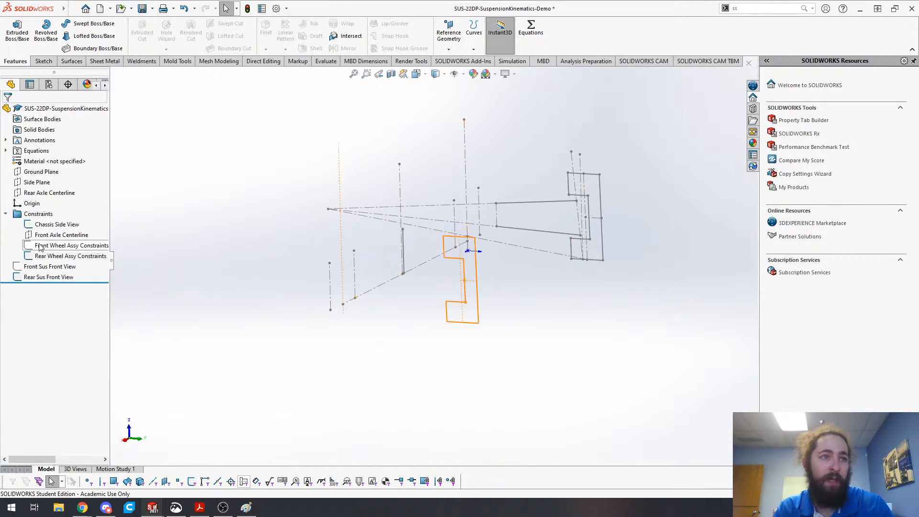
{"action": "right_click", "coordinate": [56, 255]}
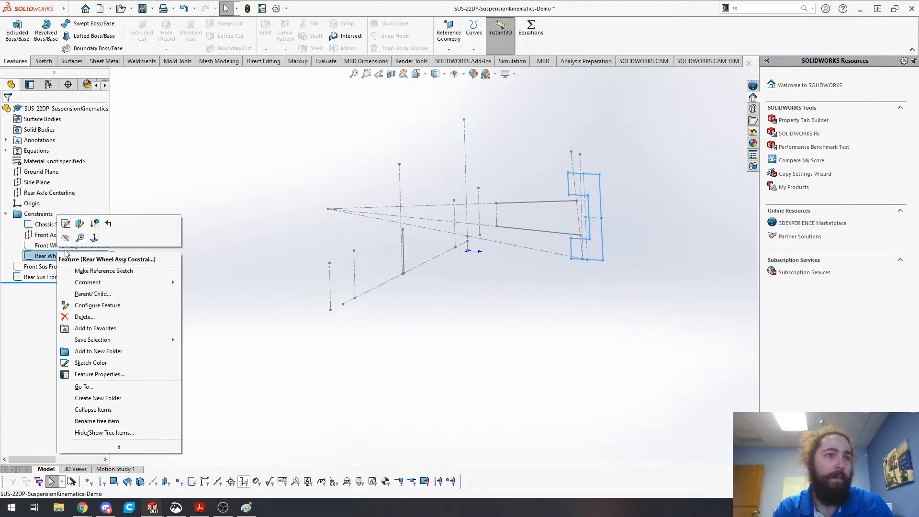
{"action": "left_click", "coordinate": [69, 240]}
- Set the global variable track_rear_outer to 80in in the equations table and apply it
{"action": "left_click", "coordinate": [531, 28]}
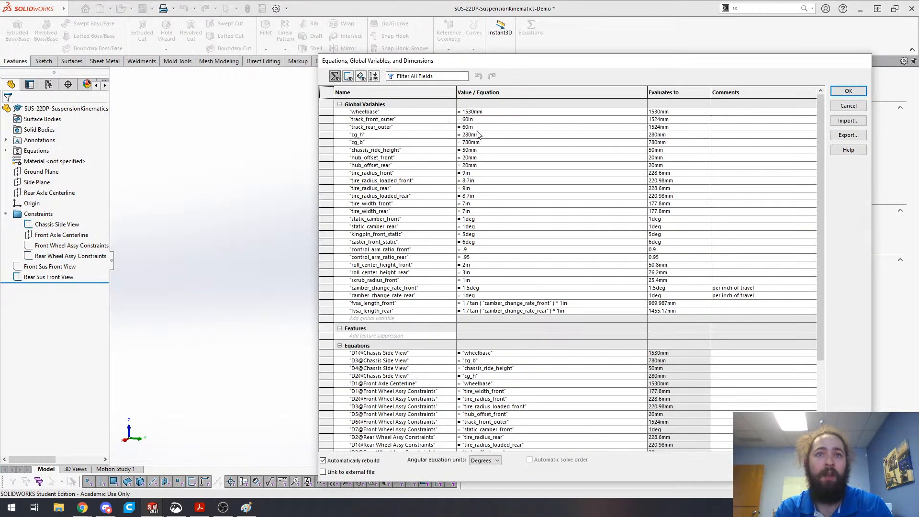
{"action": "left_click", "coordinate": [473, 127]}
{"action": "double_click", "coordinate": [473, 128]}
{"action": "type", "text": "80in"}
{"action": "key", "text": "Return"}
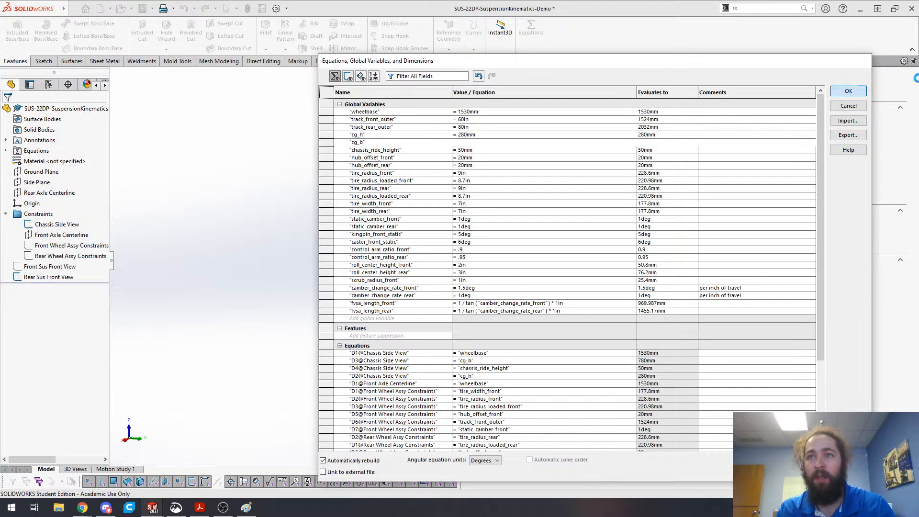
{"action": "left_click", "coordinate": [843, 92]}
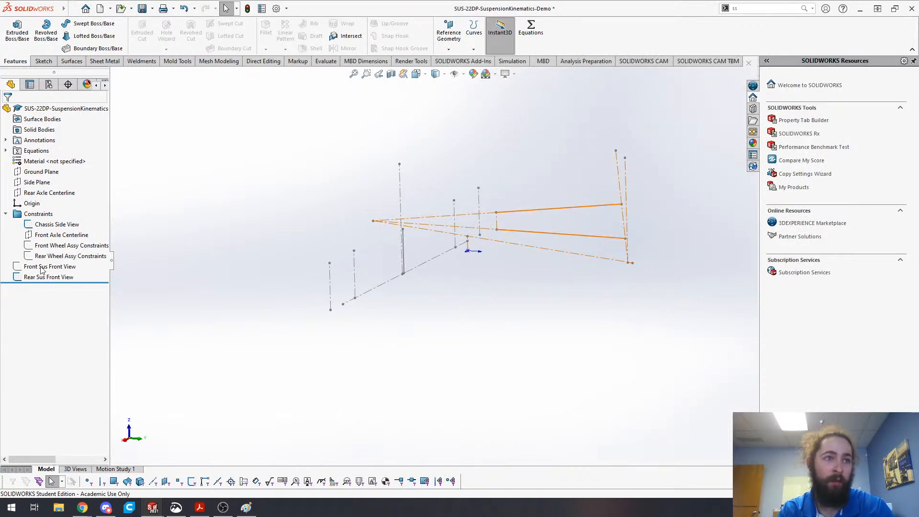
- Examine how the Rear Wheel Assy Constraints and Rear Sus Front View sketches fit together at the wider rear track
{"action": "left_click", "coordinate": [58, 257]}
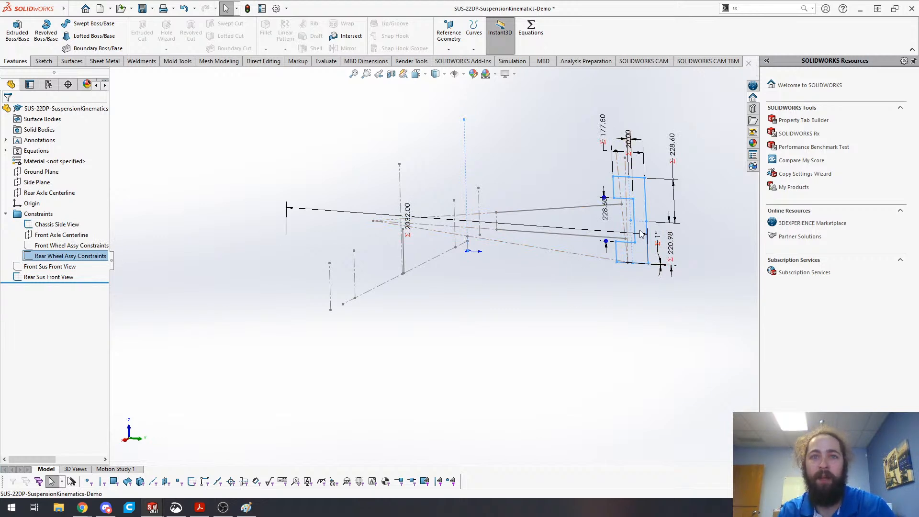
{"action": "scroll", "coordinate": [637, 238], "scroll_direction": "up", "scroll_amount": 2}
{"action": "scroll", "coordinate": [531, 190], "scroll_direction": "down", "scroll_amount": 2}
{"action": "mouse_move", "coordinate": [249, 377]}
{"action": "right_mouse_down"}
{"action": "mouse_move", "coordinate": [269, 372]}
{"action": "mouse_move", "coordinate": [263, 366]}
{"action": "right_mouse_up"}
{"action": "mouse_move", "coordinate": [263, 366]}
{"action": "middle_mouse_down"}
{"action": "mouse_move", "coordinate": [297, 377]}
{"action": "mouse_move", "coordinate": [291, 416]}
{"action": "middle_mouse_up"}
{"action": "left_click", "coordinate": [271, 308]}
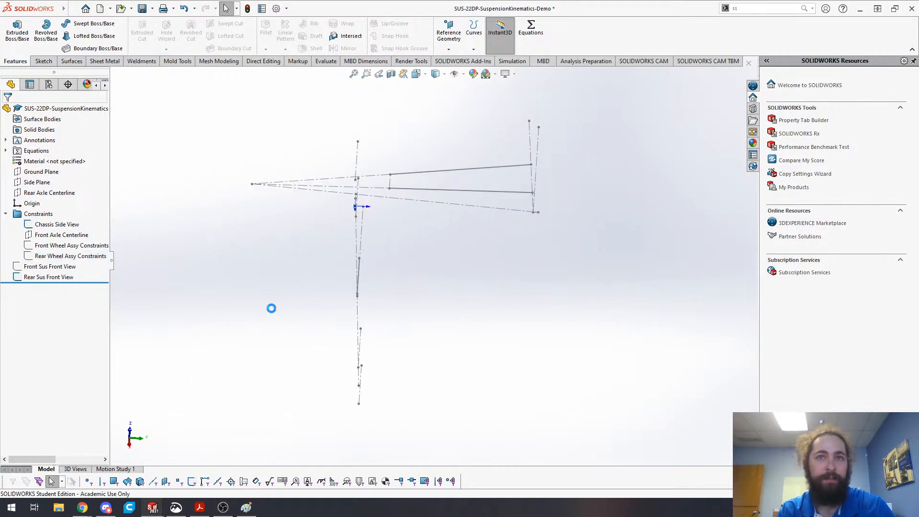
{"action": "left_click", "coordinate": [53, 279]}
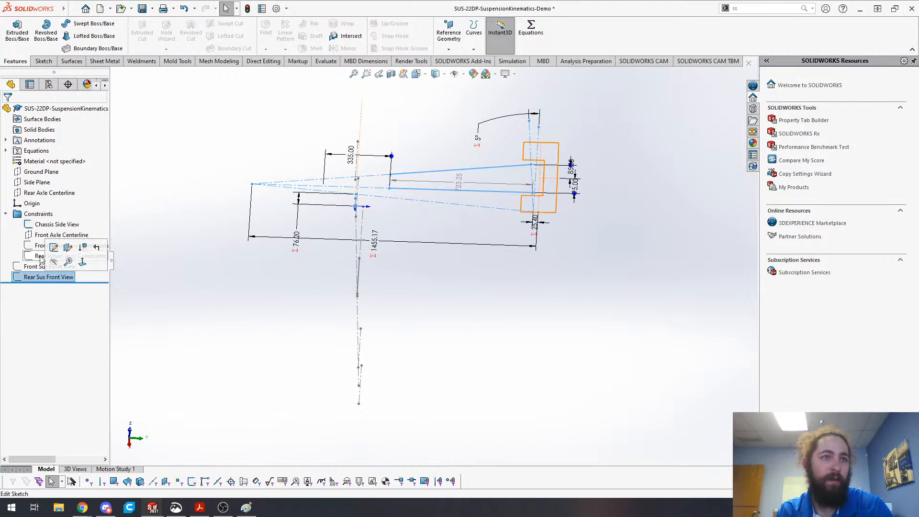
{"action": "left_click", "coordinate": [32, 266]}
{"action": "left_click", "coordinate": [37, 250]}
{"action": "mouse_move", "coordinate": [349, 304]}
{"action": "middle_mouse_down"}
{"action": "mouse_move", "coordinate": [320, 274]}
{"action": "mouse_move", "coordinate": [337, 201]}
{"action": "middle_mouse_up"}
{"action": "left_click", "coordinate": [336, 201]}
{"action": "mouse_move", "coordinate": [607, 248]}
{"action": "middle_mouse_down"}
{"action": "mouse_move", "coordinate": [533, 244]}
{"action": "mouse_move", "coordinate": [563, 244]}
{"action": "middle_mouse_up"}
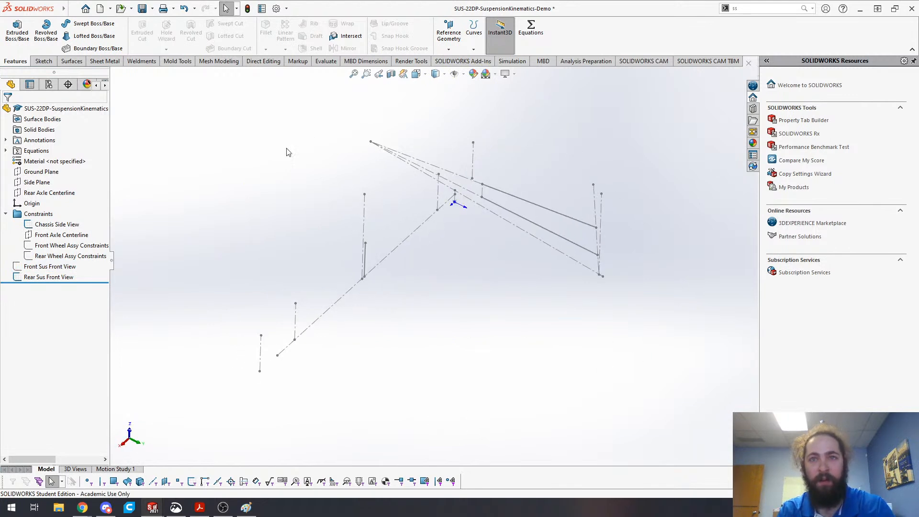
- Hide the Chassis Side View and Rear Sus Front View sketches
{"action": "mouse_move", "coordinate": [507, 269]}
{"action": "middle_mouse_down"}
{"action": "mouse_move", "coordinate": [503, 219]}
{"action": "mouse_move", "coordinate": [519, 236]}
{"action": "mouse_move", "coordinate": [491, 209]}
{"action": "mouse_move", "coordinate": [461, 230]}
{"action": "mouse_move", "coordinate": [498, 250]}
{"action": "mouse_move", "coordinate": [466, 240]}
{"action": "mouse_move", "coordinate": [494, 263]}
{"action": "mouse_move", "coordinate": [484, 253]}
{"action": "middle_mouse_up"}
{"action": "right_click", "coordinate": [62, 227]}
{"action": "left_click", "coordinate": [77, 203]}
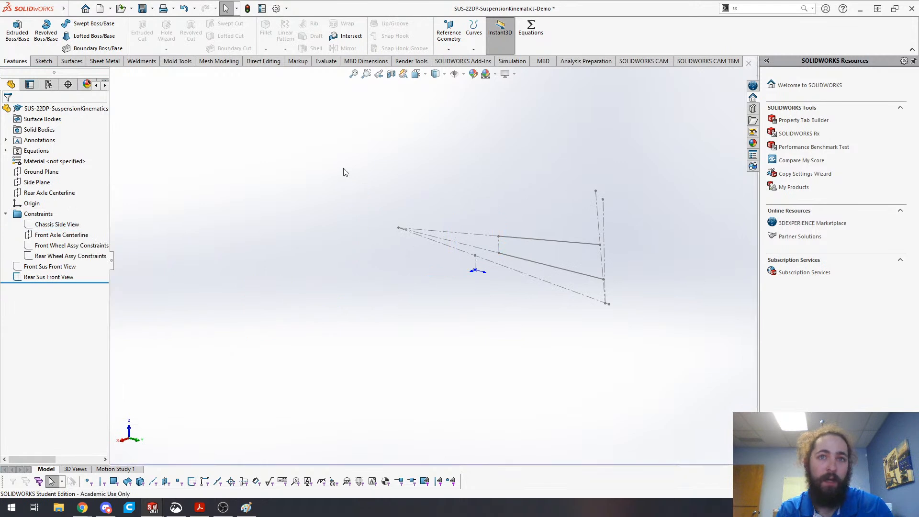
{"action": "left_click", "coordinate": [50, 266]}
{"action": "left_click", "coordinate": [46, 254]}
{"action": "left_click", "coordinate": [40, 279]}
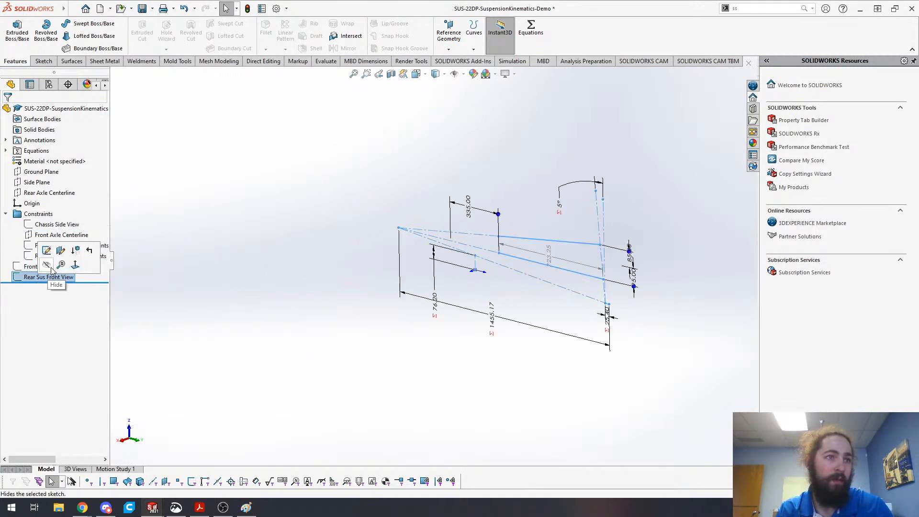
{"action": "left_click", "coordinate": [46, 265]}
- Show the Front Wheel Assy Constraints and Rear Wheel Assy Constraints sketches together
{"action": "left_click", "coordinate": [72, 245]}
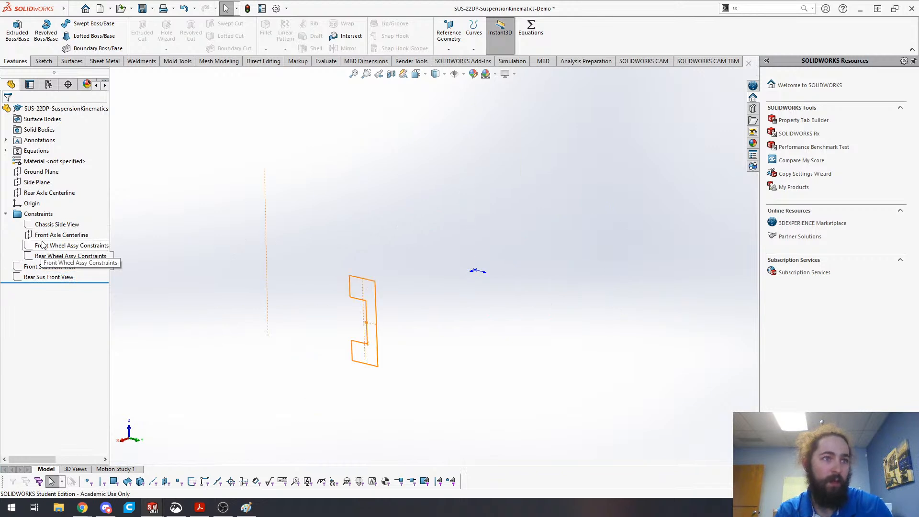
{"action": "left_click", "coordinate": [48, 266], "text": "ctrl"}
{"action": "left_click", "coordinate": [35, 256]}
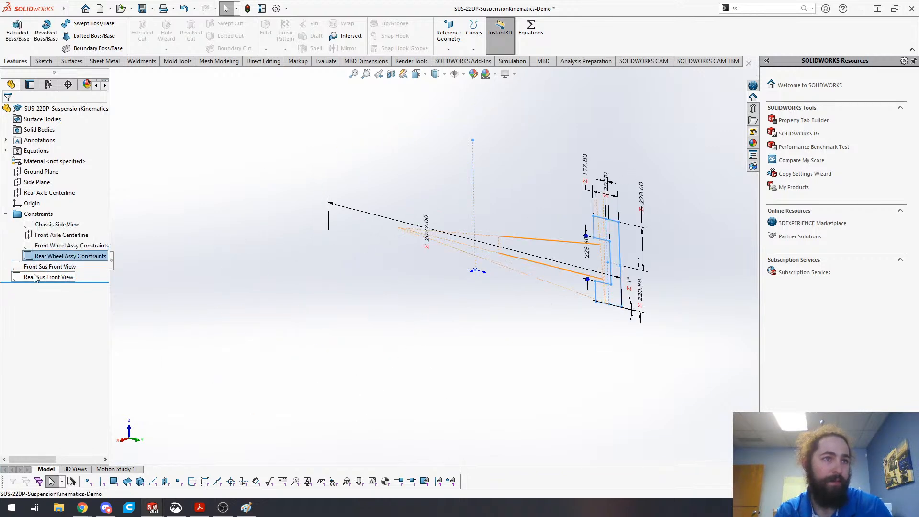
{"action": "left_click", "coordinate": [42, 277]}
{"action": "left_click", "coordinate": [36, 238]}
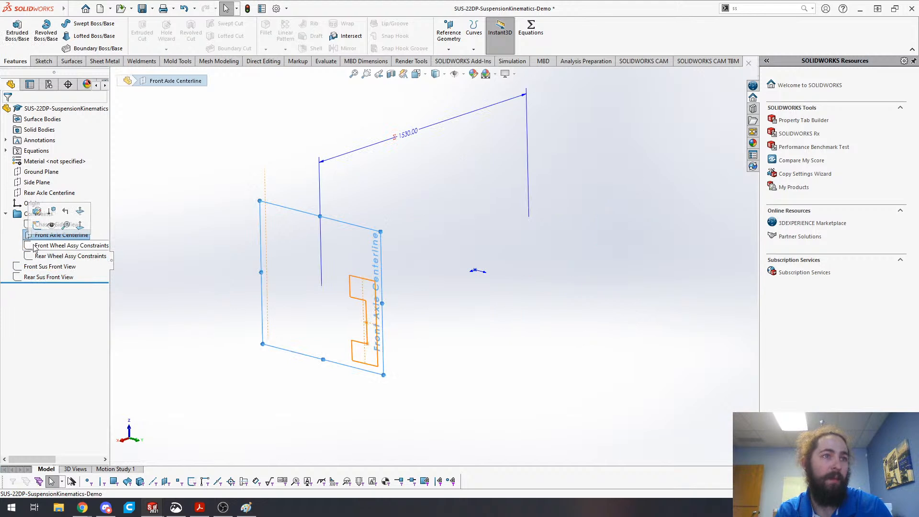
{"action": "left_click", "coordinate": [41, 246]}
{"action": "left_click", "coordinate": [48, 256]}
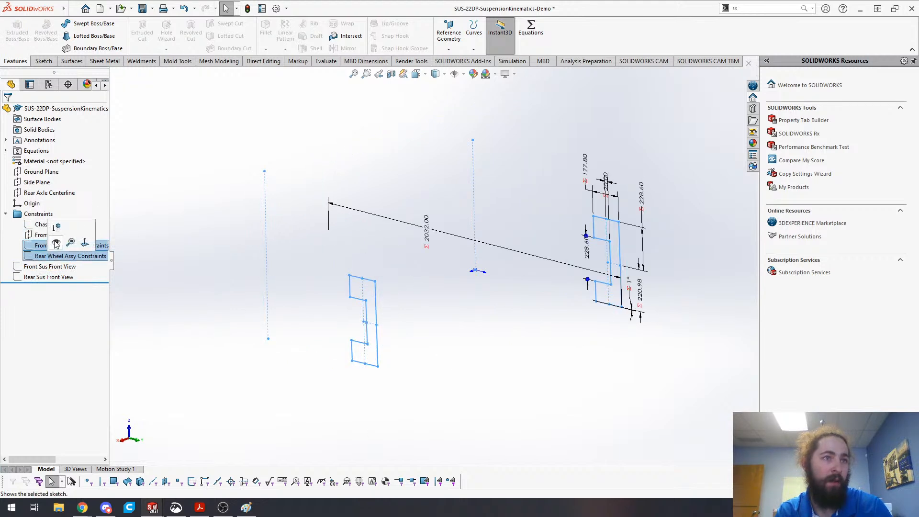
{"action": "left_click", "coordinate": [347, 173]}
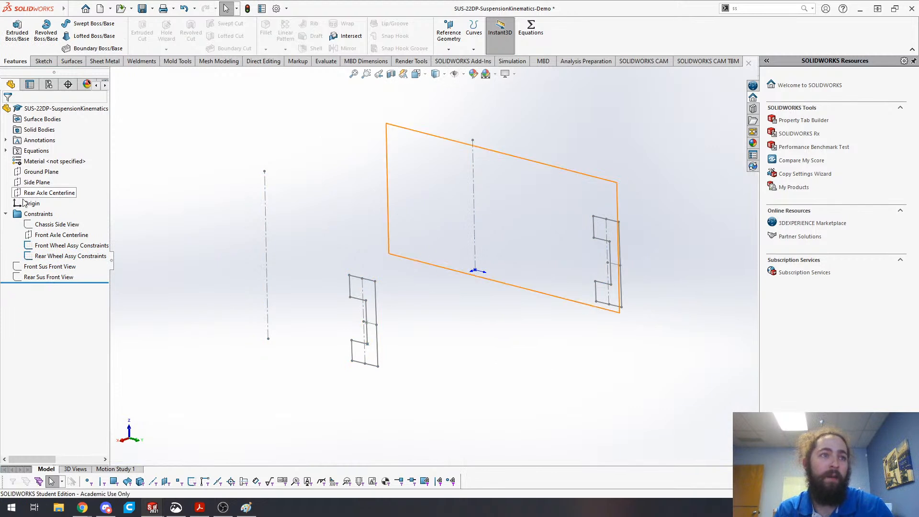
- Create a reference plane parallel to the Side Plane, coincident with the centre point of the front wheel sketch
{"action": "left_click", "coordinate": [30, 184]}
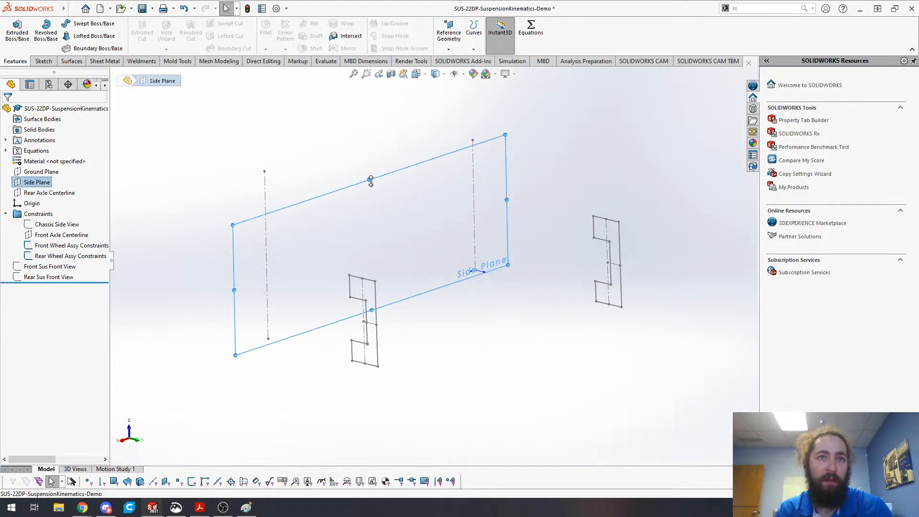
{"action": "left_click_drag", "start_coordinate": [463, 186], "coordinate": [364, 324], "text": "ctrl"}
{"action": "left_click", "coordinate": [364, 325]}
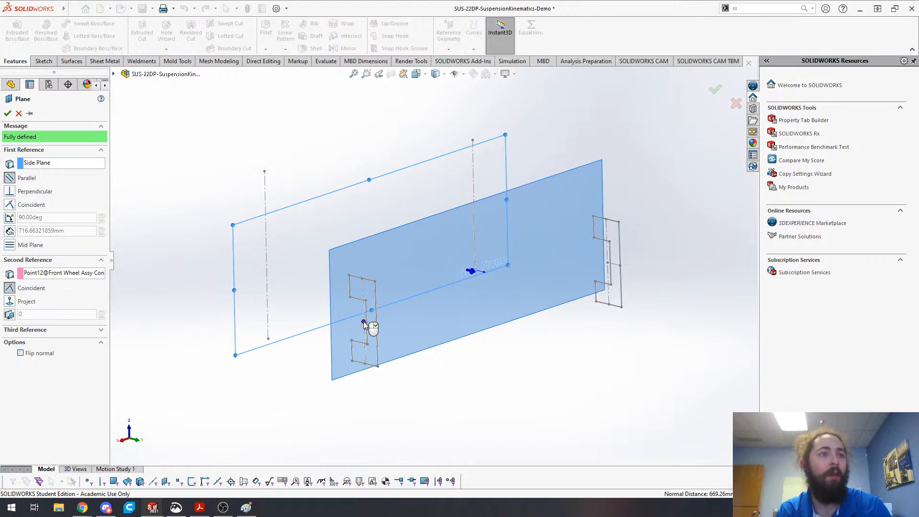
{"action": "right_click", "coordinate": [364, 322]}
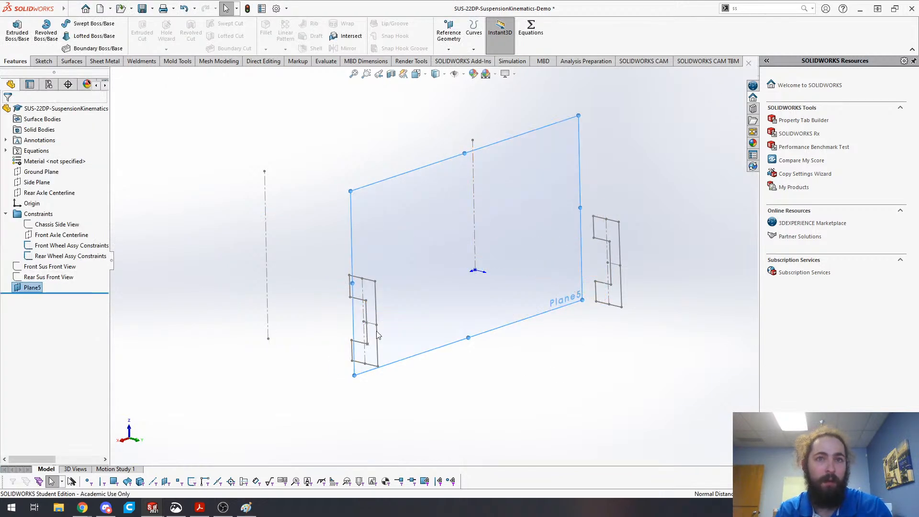
{"action": "key", "text": "alt+Tab"}
{"action": "key", "text": "alt+Tab"}
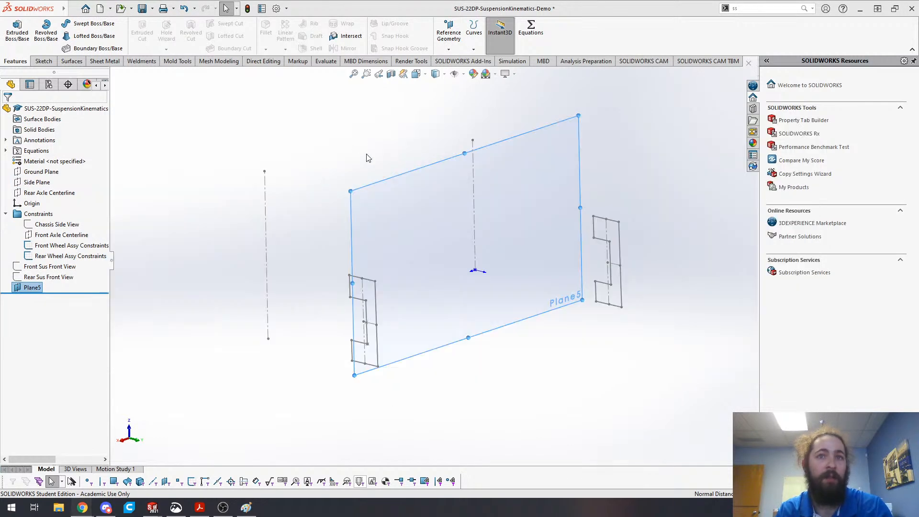
- Create a reference plane parallel to the Side Plane, coincident with the centre point of the rear wheel sketch
{"action": "mouse_move", "coordinate": [367, 158]}
{"action": "middle_mouse_down"}
{"action": "mouse_move", "coordinate": [351, 144]}
{"action": "mouse_move", "coordinate": [303, 158]}
{"action": "mouse_move", "coordinate": [382, 153]}
{"action": "middle_mouse_up"}
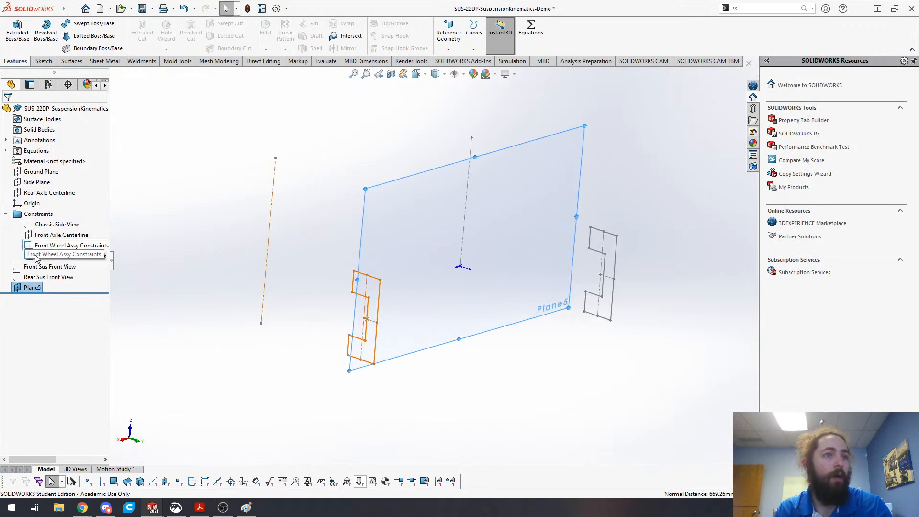
{"action": "left_click", "coordinate": [37, 182]}
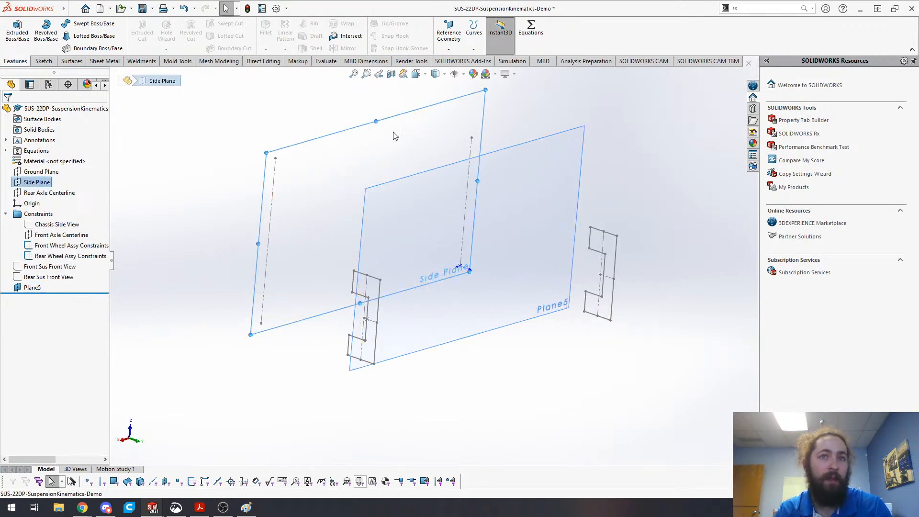
{"action": "mouse_move", "coordinate": [377, 122]}
{"action": "left_mouse_down", "text": "ctrl"}
{"action": "mouse_move", "coordinate": [557, 190]}
{"action": "mouse_move", "coordinate": [600, 274]}
{"action": "left_mouse_up", "text": "ctrl"}
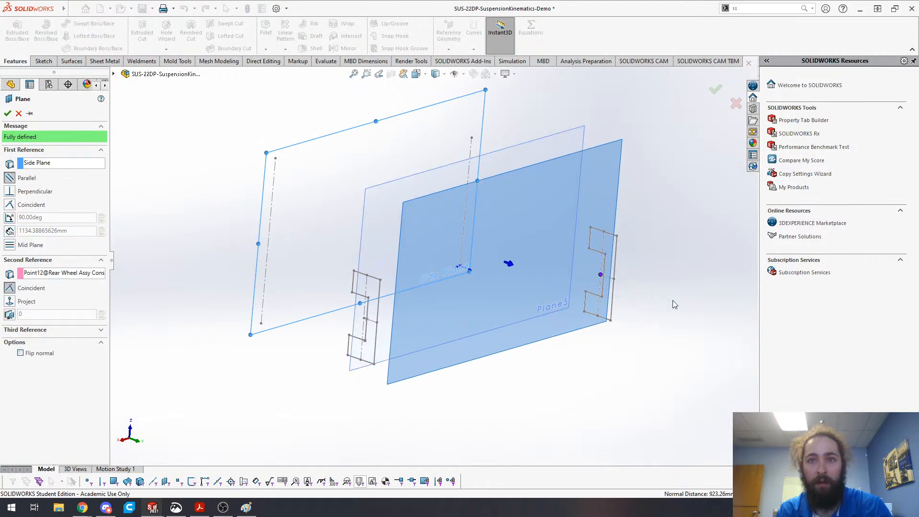
{"action": "left_click", "coordinate": [715, 89]}
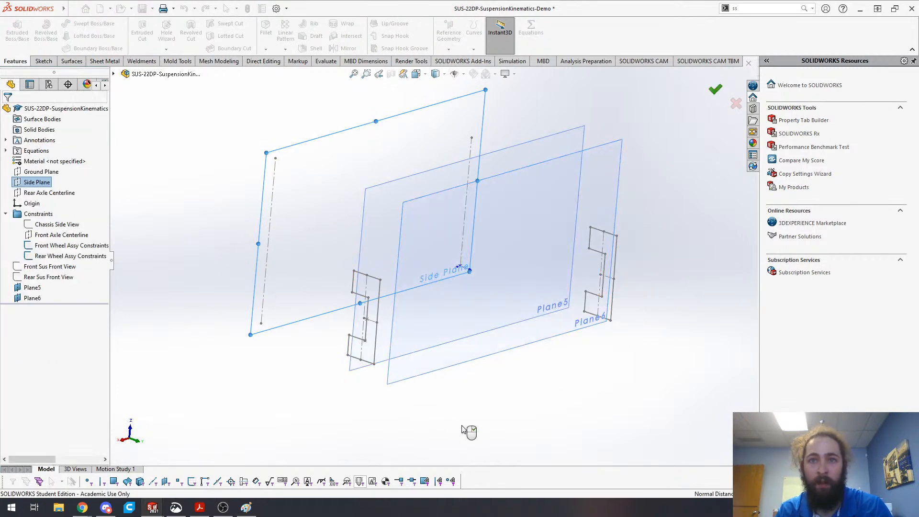
- Rename the plane through the front wheel centre as Front Sus Side View Plane
{"action": "mouse_move", "coordinate": [489, 372]}
{"action": "middle_mouse_down"}
{"action": "mouse_move", "coordinate": [507, 325]}
{"action": "mouse_move", "coordinate": [505, 342]}
{"action": "middle_mouse_up"}
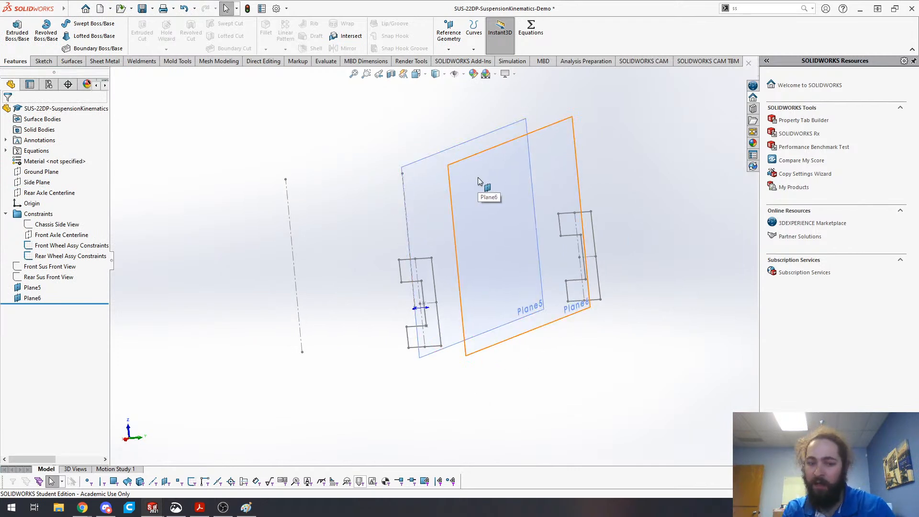
{"action": "middle_click_drag", "start_coordinate": [543, 157], "coordinate": [543, 242]}
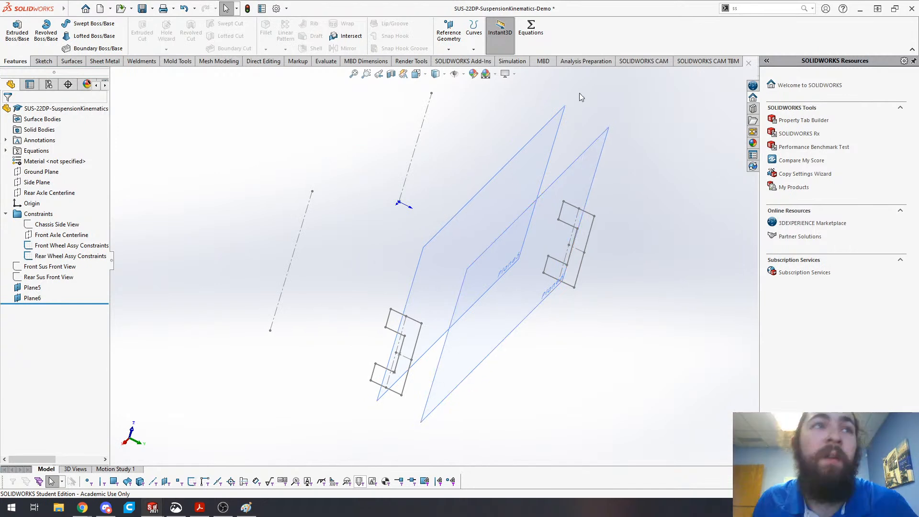
{"action": "middle_click_drag", "start_coordinate": [625, 383], "coordinate": [570, 355]}
{"action": "left_click", "coordinate": [23, 289]}
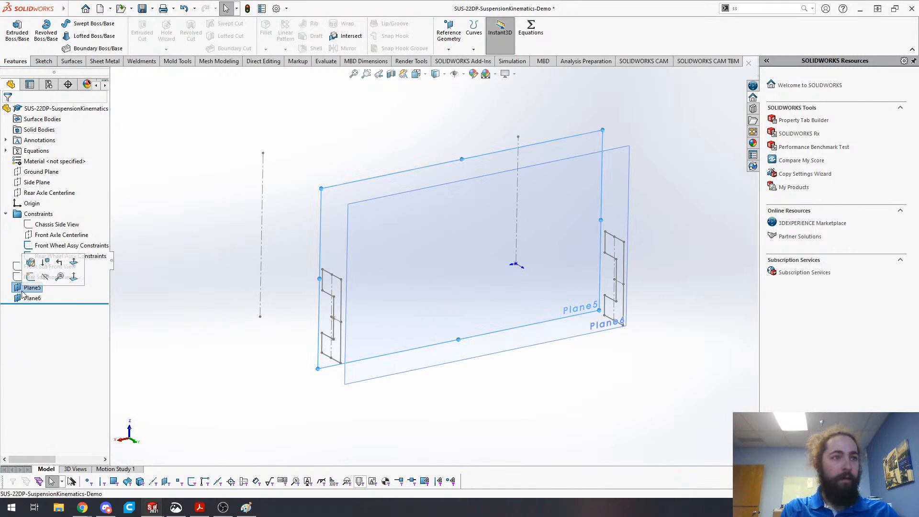
{"action": "key", "text": "r"}
{"action": "key", "text": "Escape"}
{"action": "left_click", "coordinate": [27, 288]}
{"action": "type", "text": "Front"}
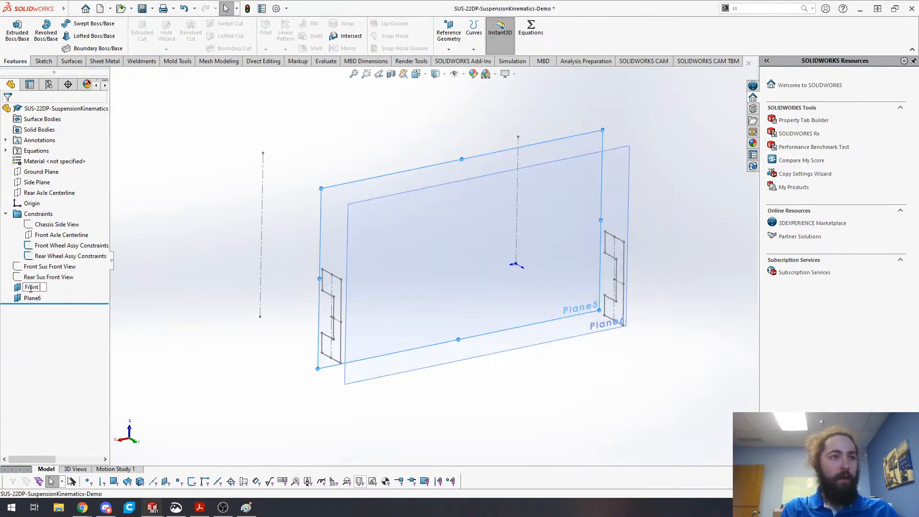
{"action": "type", "text": " Sus Side View Plane"}
{"action": "key", "text": "Return"}
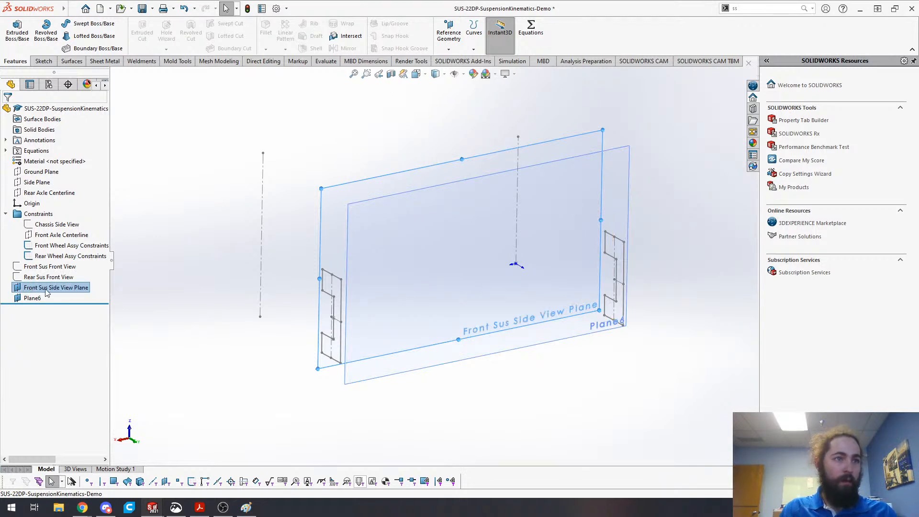
- Replace "Sus" with "Wheel" in the front plane's name so it reads Front Wheel Side View Plane
{"action": "left_click", "coordinate": [47, 290]}
{"action": "left_click", "coordinate": [48, 288]}
{"action": "key", "text": "BackSpace"}
{"action": "key", "text": "BackSpace"}
{"action": "key", "text": "BackSpace"}
{"action": "type", "text": "Wheel"}
{"action": "key", "text": "Return"}
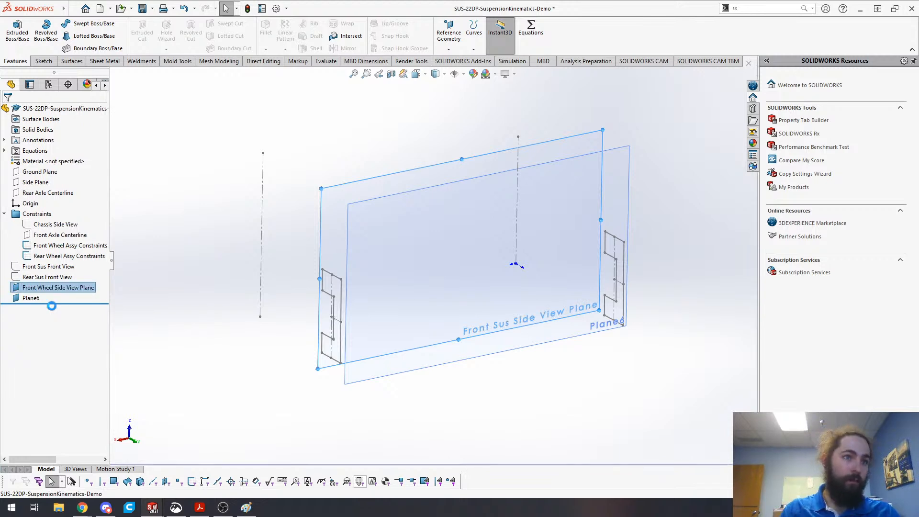
- Rename the plane through the rear wheel centre as Rear Wheel Side View Plane
{"action": "left_click", "coordinate": [38, 299]}
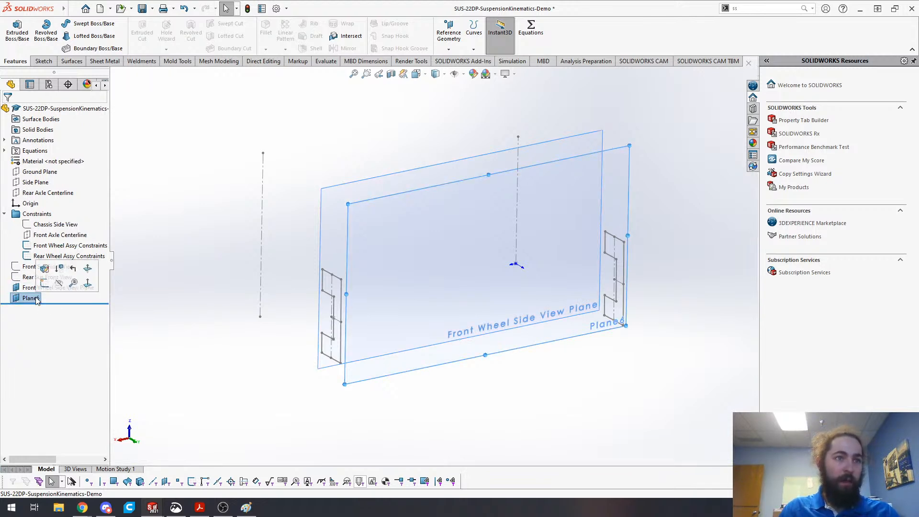
{"action": "left_click", "coordinate": [37, 298]}
{"action": "type", "text": "Rear Wheel Side View"}
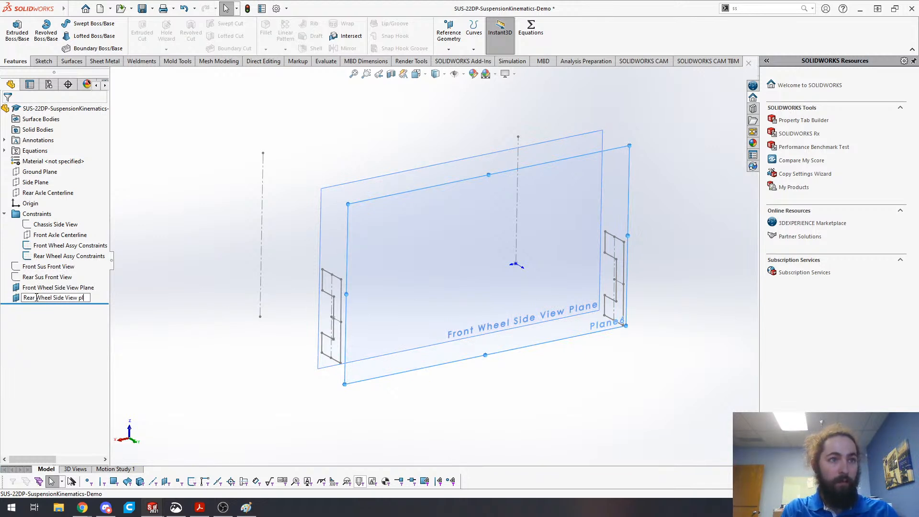
{"action": "type", "text": " Plane"}
{"action": "key", "text": "Return"}
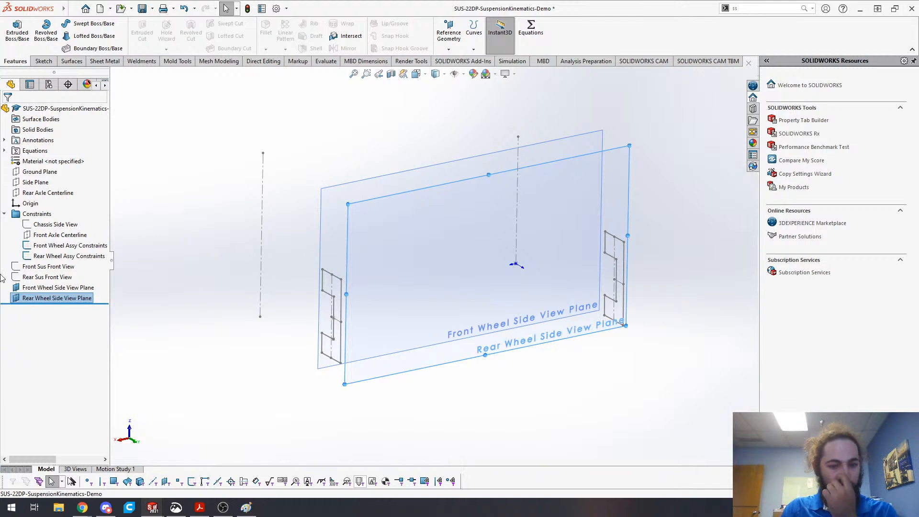
{"action": "left_click", "coordinate": [258, 233]}
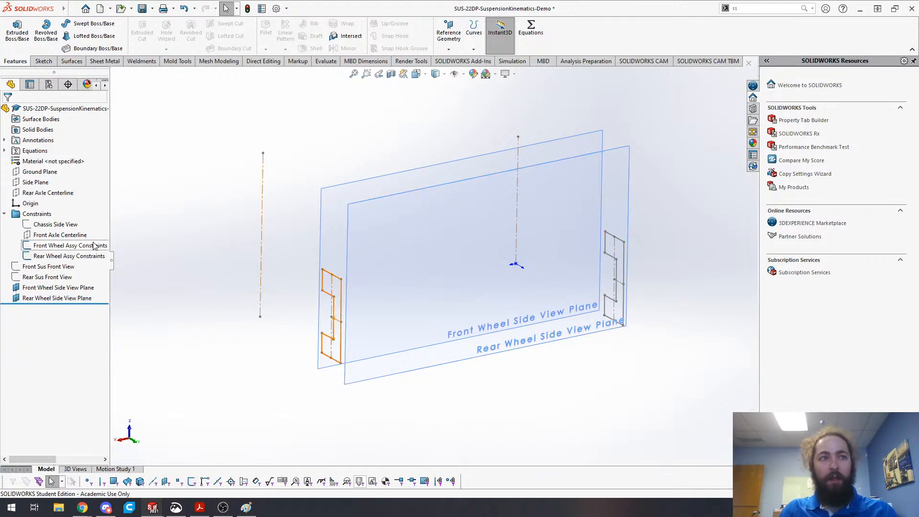
- Append "Plane" to the front axle plane's name so it reads Front Axle Centerline Plane
{"action": "left_click", "coordinate": [82, 300]}
{"action": "left_click", "coordinate": [57, 224]}
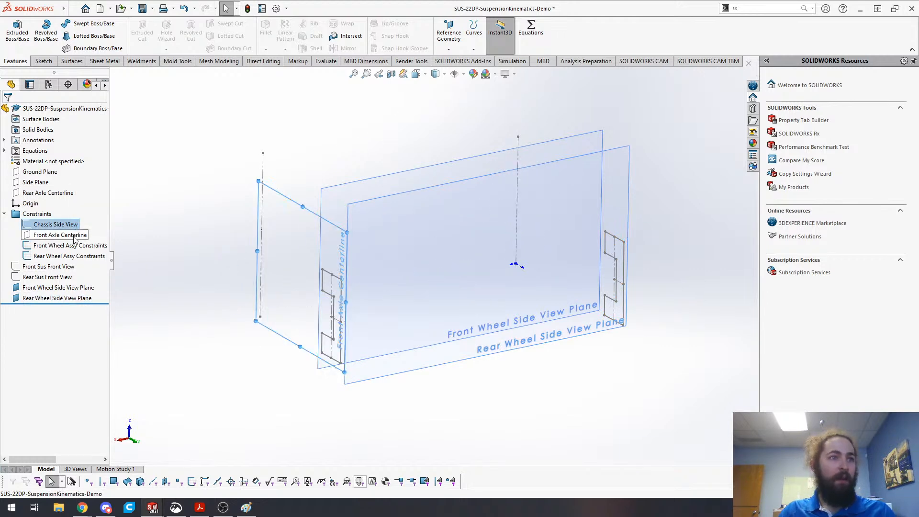
{"action": "left_click", "coordinate": [75, 239]}
{"action": "left_click", "coordinate": [78, 234]}
{"action": "left_click", "coordinate": [87, 234]}
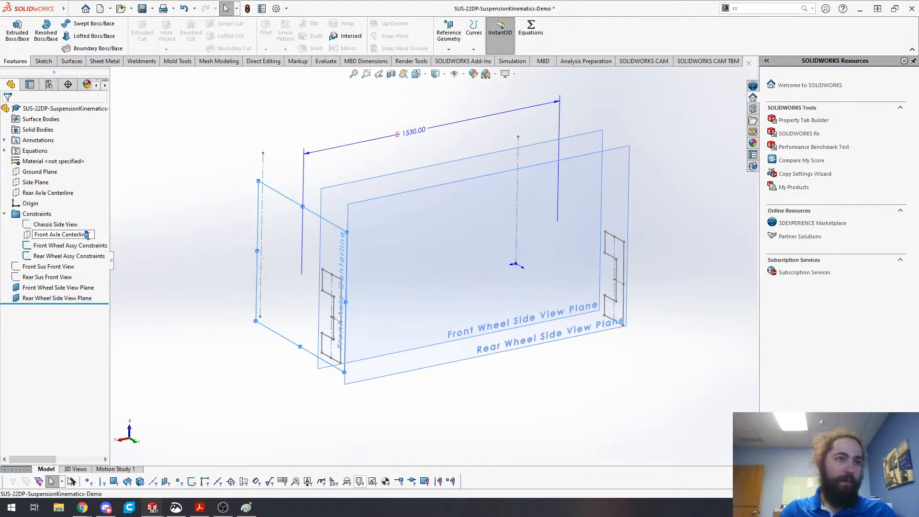
{"action": "type", "text": "Pla"}
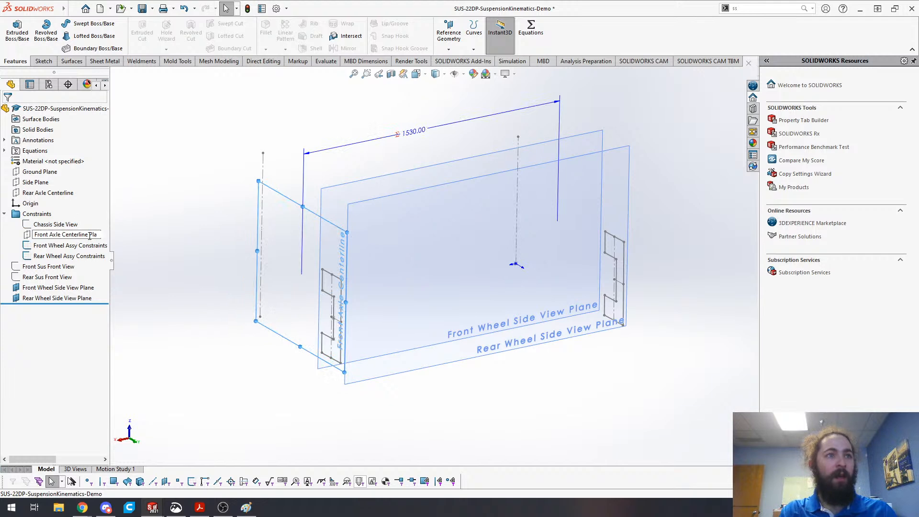
{"action": "type", "text": "ne"}
{"action": "key", "text": "Return"}
{"action": "left_click", "coordinate": [194, 148]}
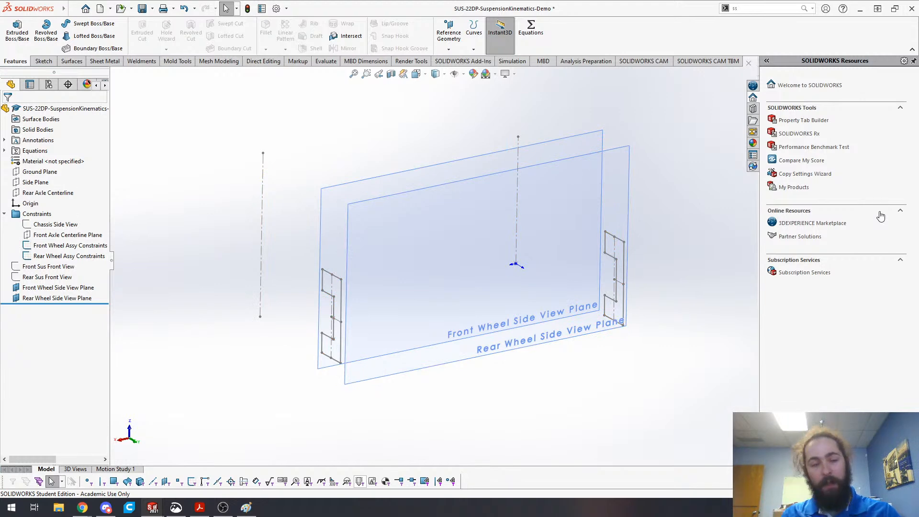
- Switch to the SUS-21DP-KinematicsGeometry part and open its Front Suspension Side View IC and Caster sketch for editing
{"action": "mouse_move", "coordinate": [594, 359]}
{"action": "middle_mouse_down"}
{"action": "mouse_move", "coordinate": [404, 386]}
{"action": "mouse_move", "coordinate": [576, 358]}
{"action": "mouse_move", "coordinate": [568, 371]}
{"action": "middle_mouse_up"}
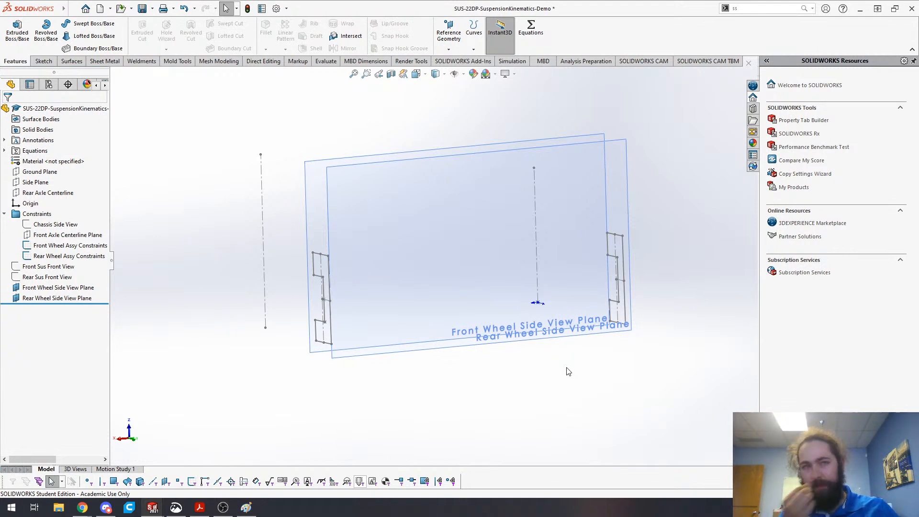
{"action": "mouse_move", "coordinate": [238, 317]}
{"action": "middle_mouse_down"}
{"action": "mouse_move", "coordinate": [240, 344]}
{"action": "mouse_move", "coordinate": [239, 335]}
{"action": "middle_mouse_up"}
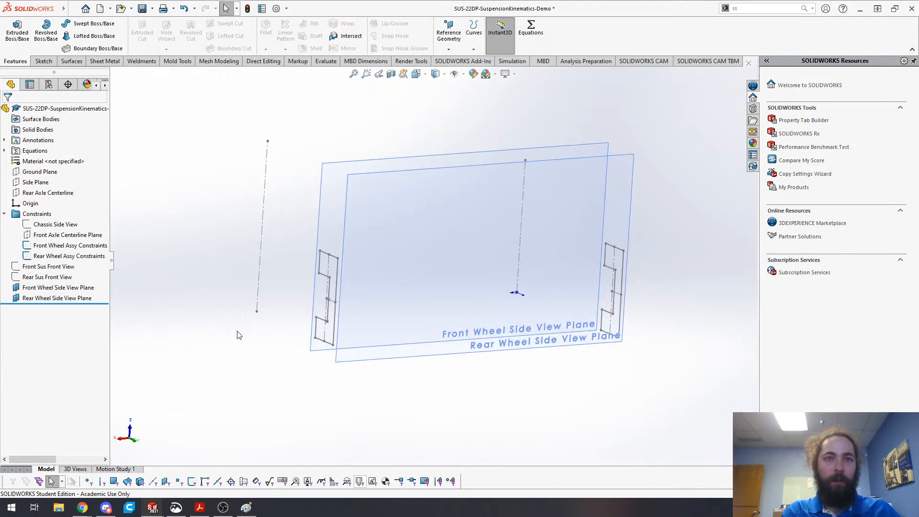
{"action": "key", "text": "ctrl+Tab"}
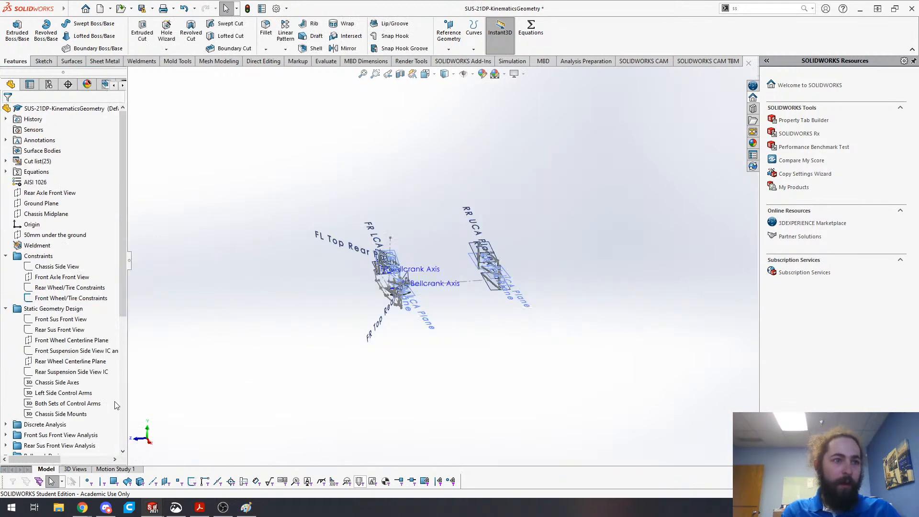
{"action": "left_click", "coordinate": [67, 350]}
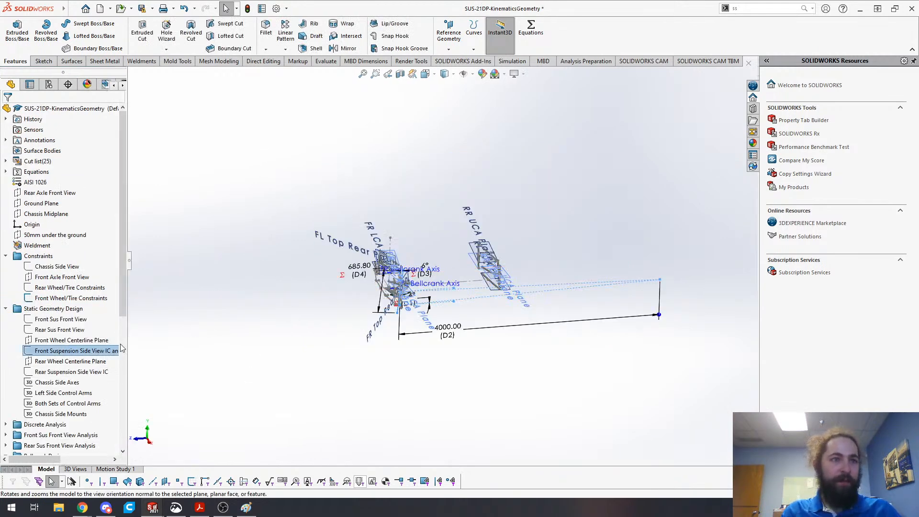
{"action": "right_click", "coordinate": [200, 303]}
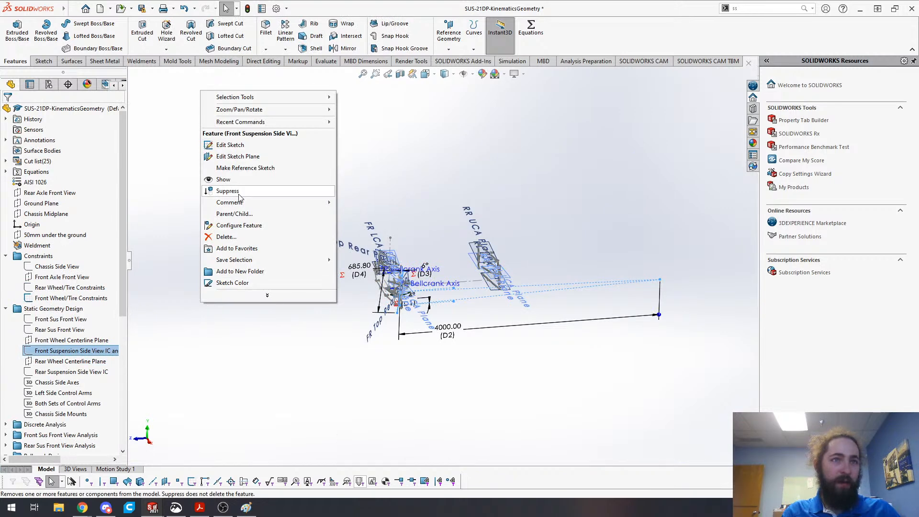
{"action": "left_click", "coordinate": [230, 145]}
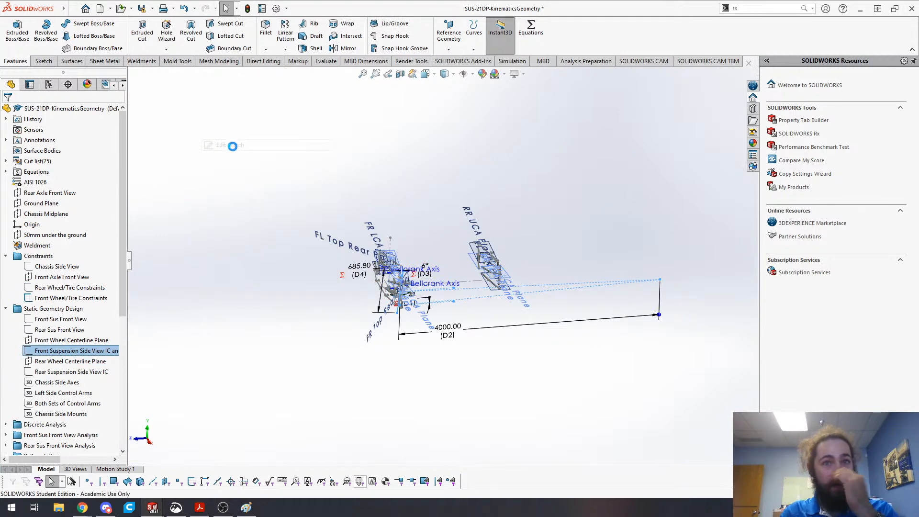
{"action": "scroll", "coordinate": [487, 370], "scroll_direction": "up", "scroll_amount": 8}
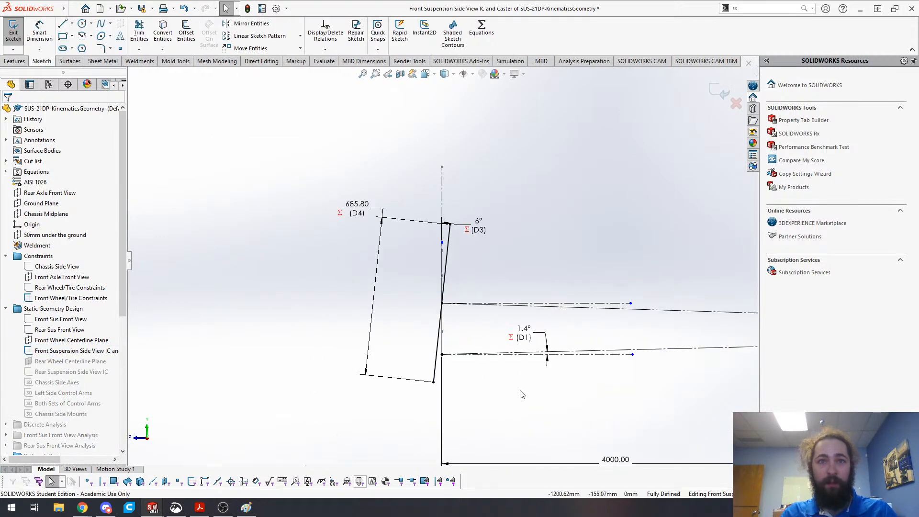
{"action": "scroll", "coordinate": [616, 278], "scroll_direction": "down", "scroll_amount": 6}
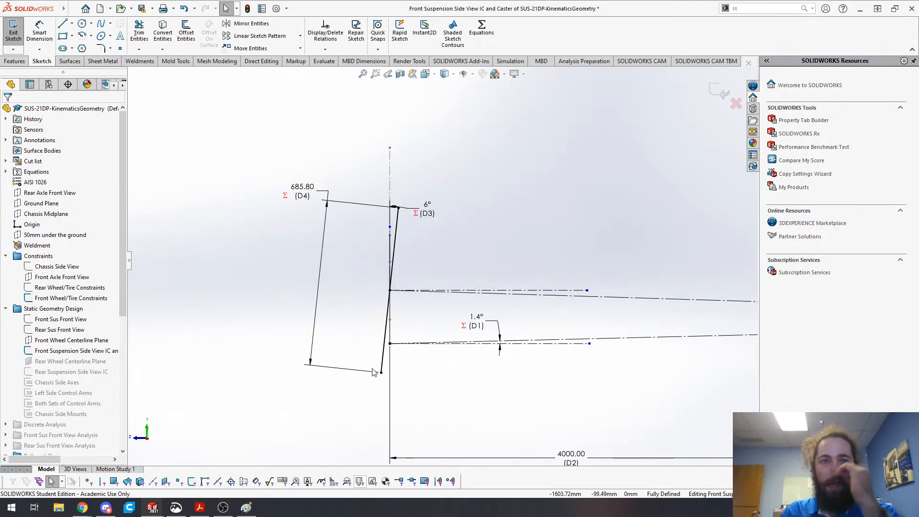
- Inspect the equation driving the inclined caster line's length and the relations on that line
{"action": "double_click", "coordinate": [302, 187]}
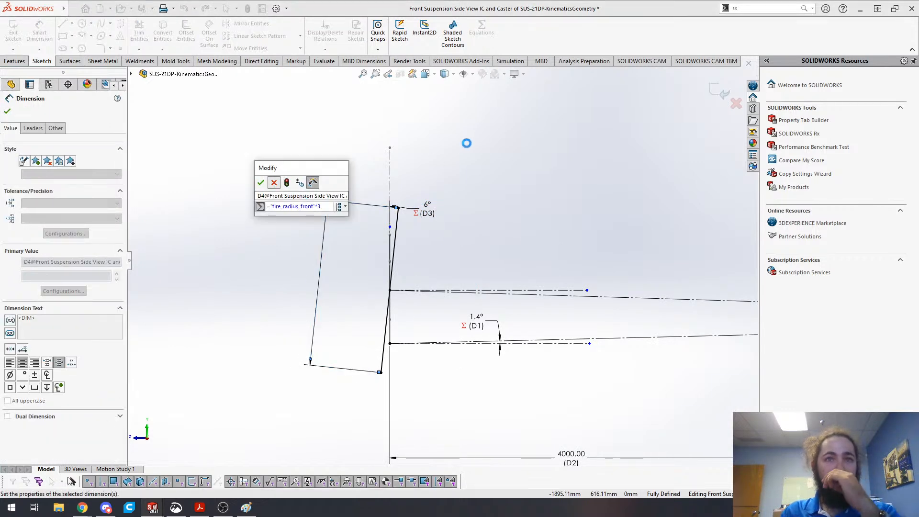
{"action": "key", "text": "Return"}
{"action": "scroll", "coordinate": [399, 268], "scroll_direction": "up", "scroll_amount": 1}
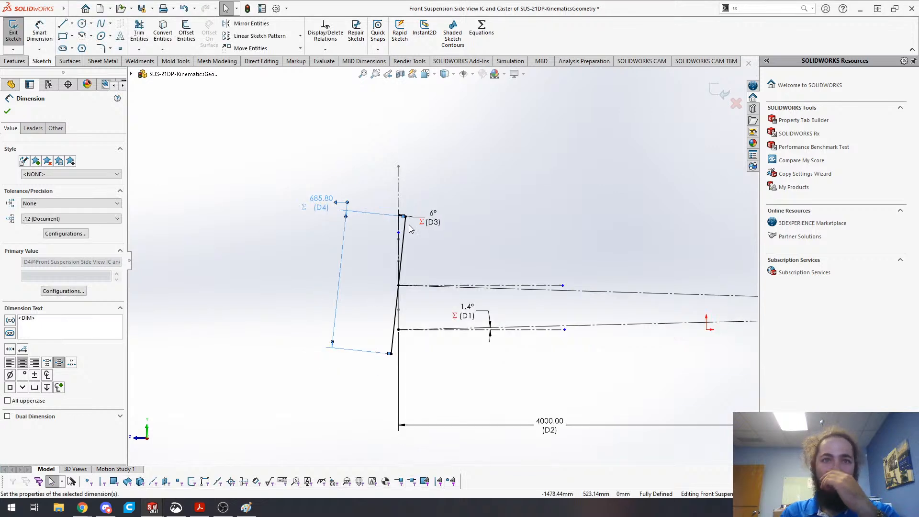
{"action": "left_click", "coordinate": [390, 328]}
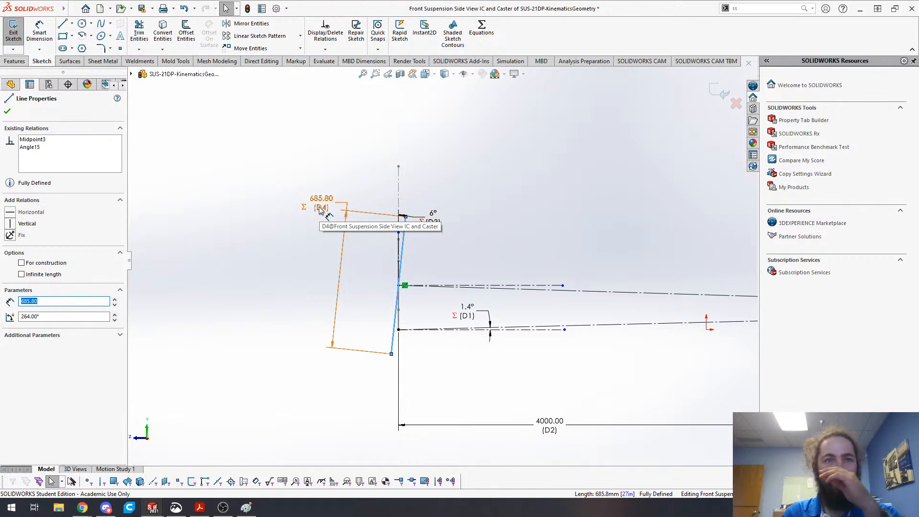
{"action": "mouse_move", "coordinate": [369, 307]}
{"action": "middle_mouse_down"}
{"action": "mouse_move", "coordinate": [377, 303]}
{"action": "mouse_move", "coordinate": [364, 314]}
{"action": "middle_mouse_up"}
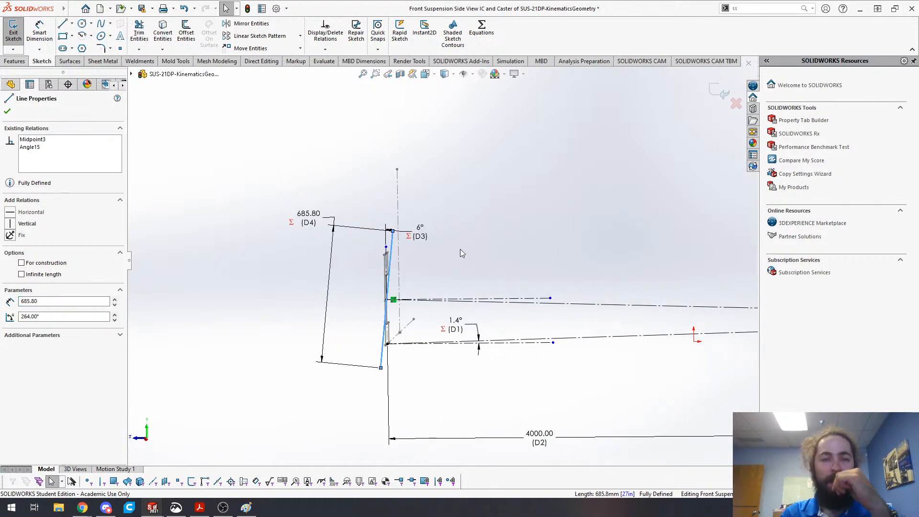
{"action": "scroll", "coordinate": [461, 253], "scroll_direction": "up", "scroll_amount": 2}
- Move the control arm and caster angle dimensions clear of the geometry and examine the horizontal distance to the instant center
{"action": "left_click_drag", "start_coordinate": [441, 296], "coordinate": [488, 322]}
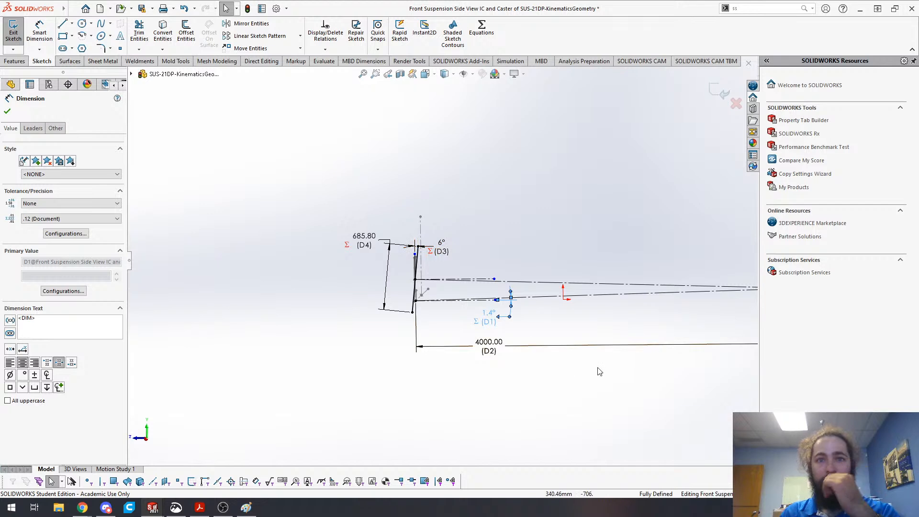
{"action": "scroll", "coordinate": [613, 318], "scroll_direction": "up", "scroll_amount": 3}
{"action": "scroll", "coordinate": [611, 314], "scroll_direction": "down", "scroll_amount": 2}
{"action": "scroll", "coordinate": [410, 308], "scroll_direction": "down", "scroll_amount": 1}
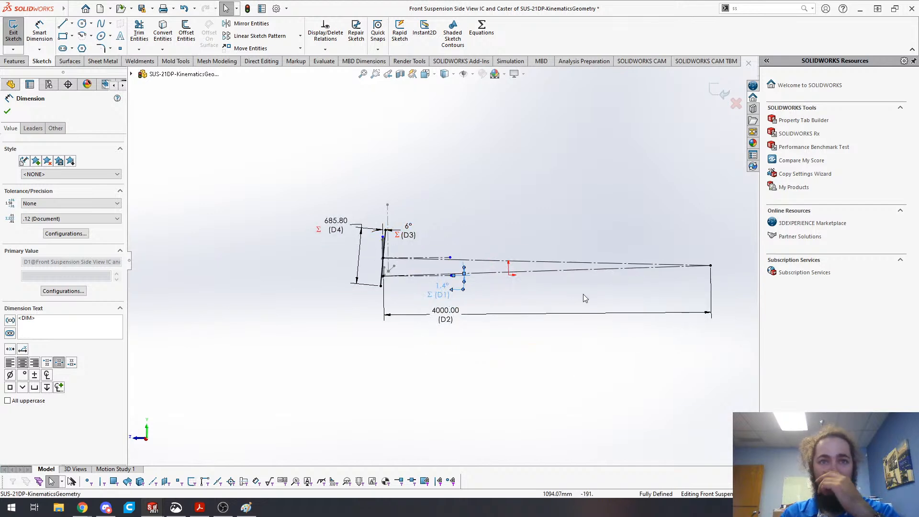
{"action": "left_click", "coordinate": [449, 318]}
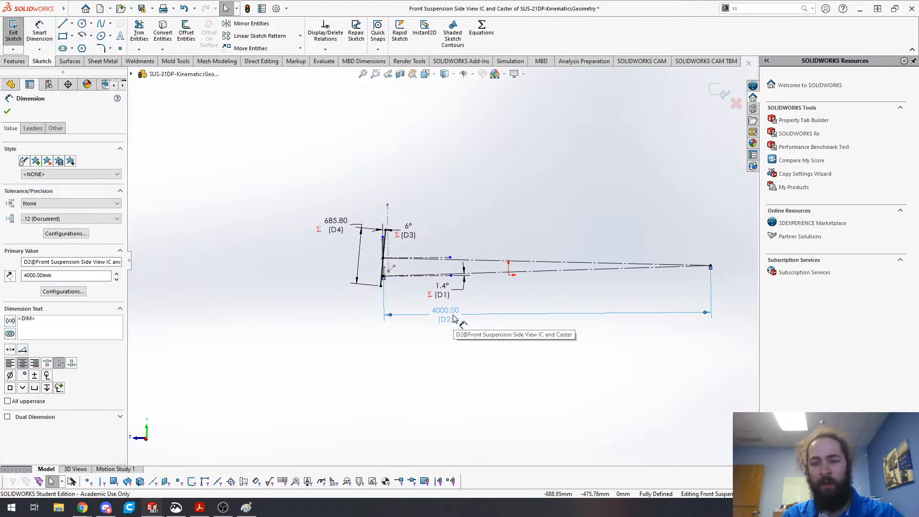
{"action": "left_click_drag", "start_coordinate": [412, 238], "coordinate": [421, 201]}
{"action": "left_click", "coordinate": [447, 220]}
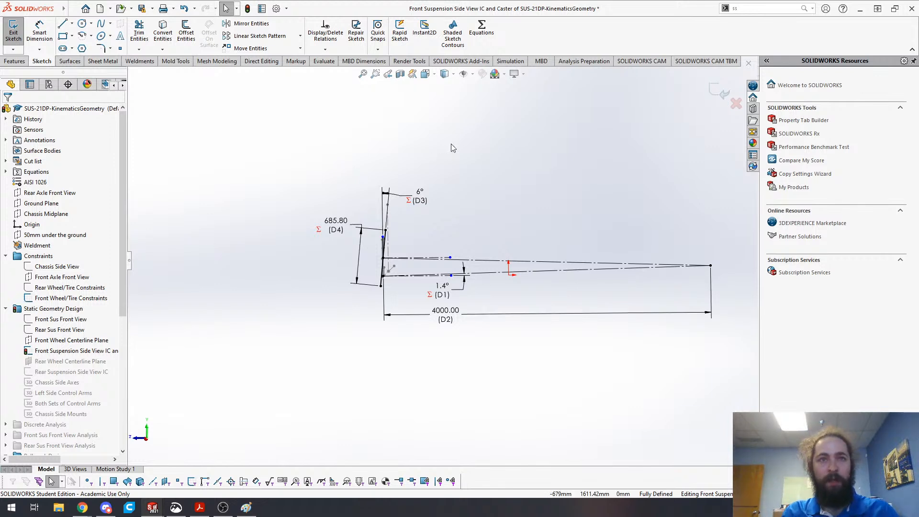
{"action": "key", "text": "ctrl+Tab"}
{"action": "left_click", "coordinate": [484, 256]}
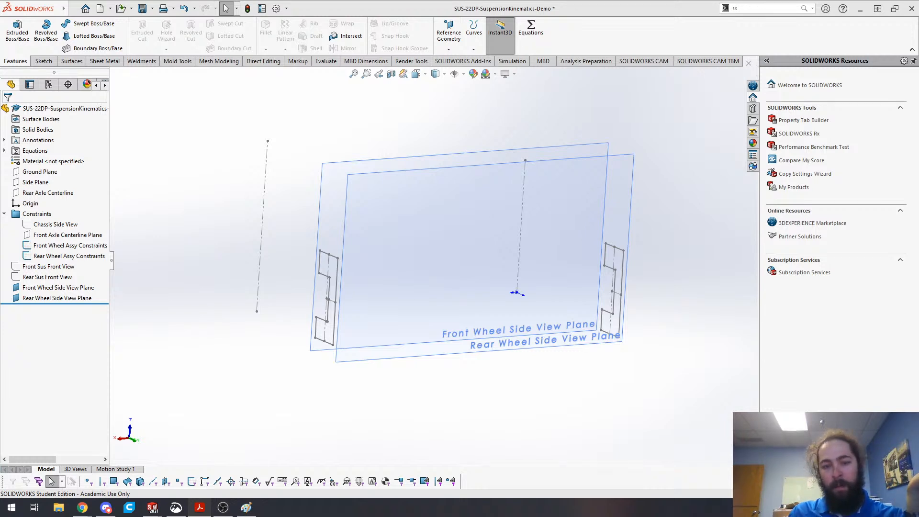
{"action": "key", "text": "alt+Tab"}
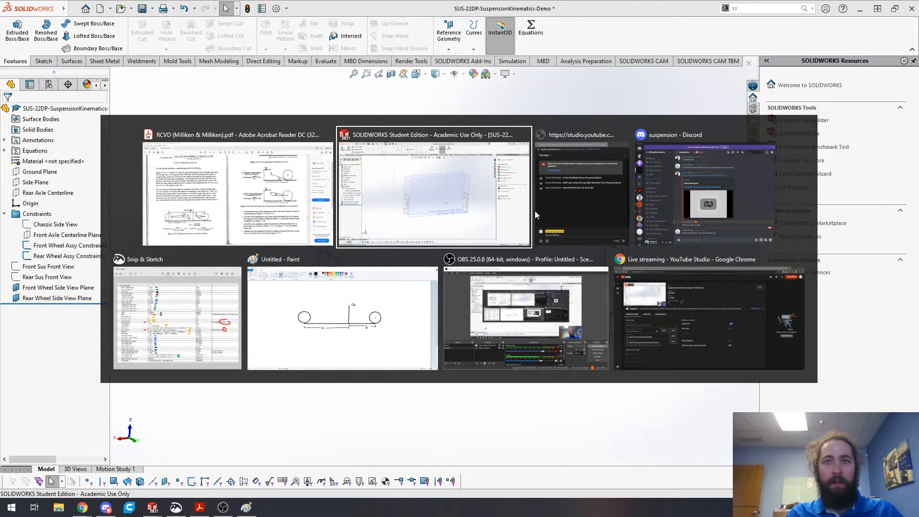
{"action": "key", "text": "alt+Tab"}
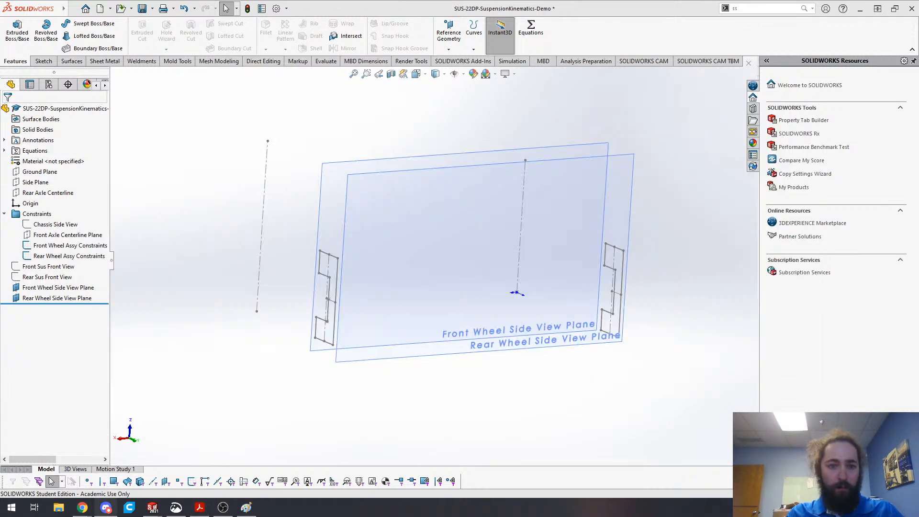
{"action": "key", "text": "alt+Tab"}
{"action": "left_click", "coordinate": [182, 346]}
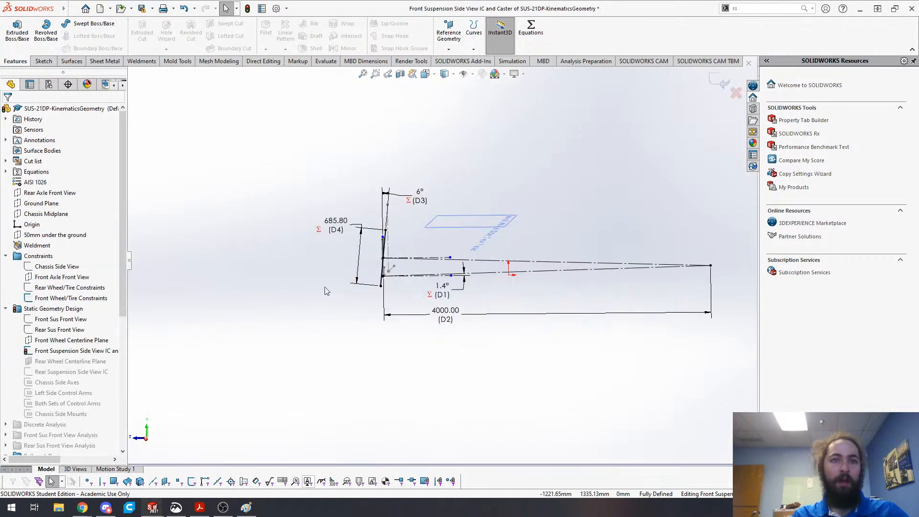
- Discard the front side view sketch edits and open the Rear Suspension Side View IC sketch to examine its control arm angles and instant center
{"action": "left_click", "coordinate": [736, 93]}
{"action": "left_click", "coordinate": [467, 261]}
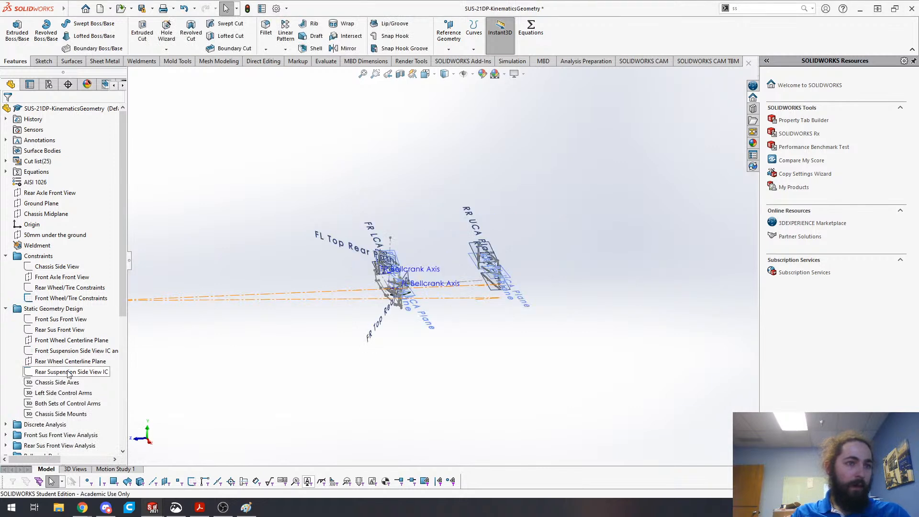
{"action": "left_click", "coordinate": [67, 371]}
{"action": "left_click", "coordinate": [77, 342]}
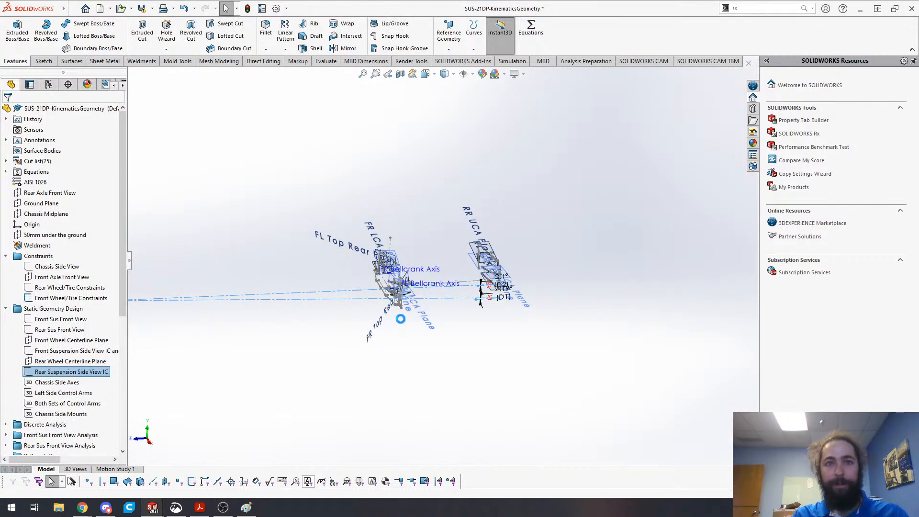
{"action": "scroll", "coordinate": [610, 279], "scroll_direction": "up", "scroll_amount": 11}
{"action": "scroll", "coordinate": [554, 261], "scroll_direction": "down", "scroll_amount": 6}
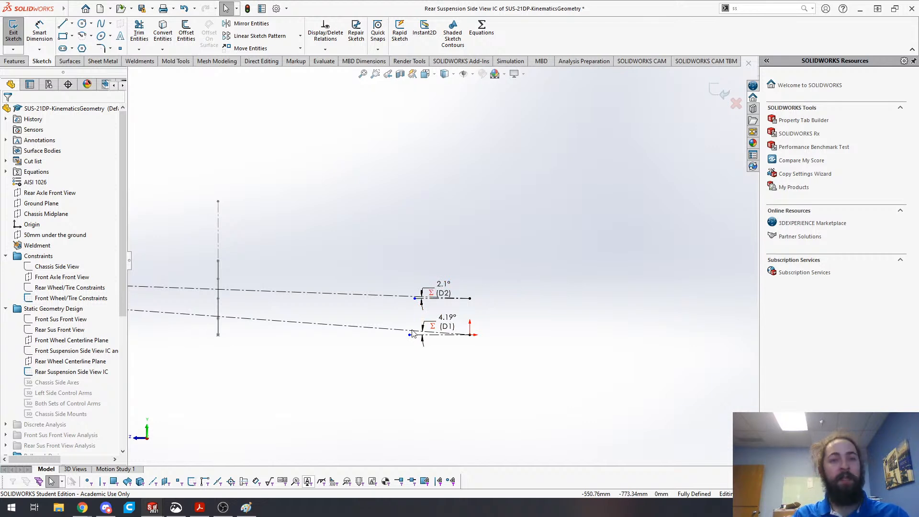
{"action": "scroll", "coordinate": [434, 257], "scroll_direction": "up", "scroll_amount": 4}
{"action": "scroll", "coordinate": [431, 283], "scroll_direction": "up", "scroll_amount": 3}
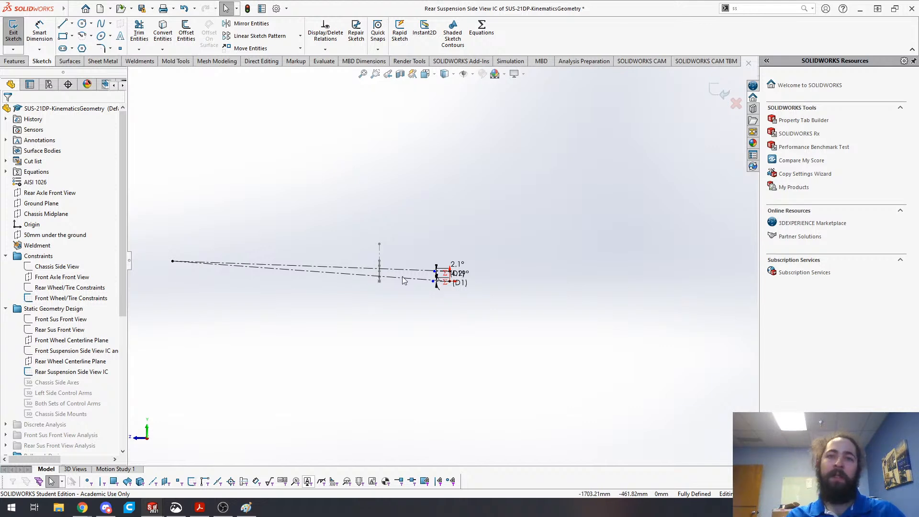
{"action": "scroll", "coordinate": [436, 280], "scroll_direction": "up", "scroll_amount": 2}
{"action": "scroll", "coordinate": [435, 277], "scroll_direction": "down", "scroll_amount": 3}
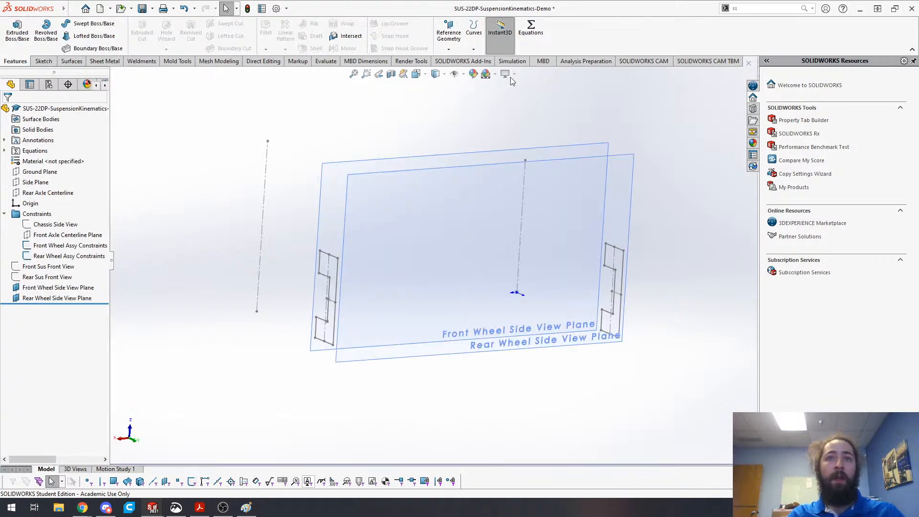
- Open the equations table and add a global variable anti_squat_rear with a value of .15
{"action": "left_click", "coordinate": [530, 28]}
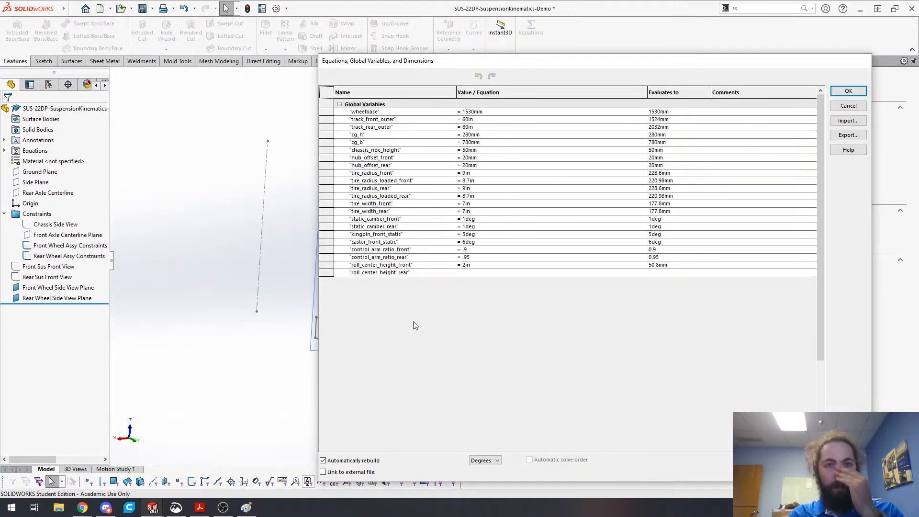
{"action": "left_click", "coordinate": [397, 319]}
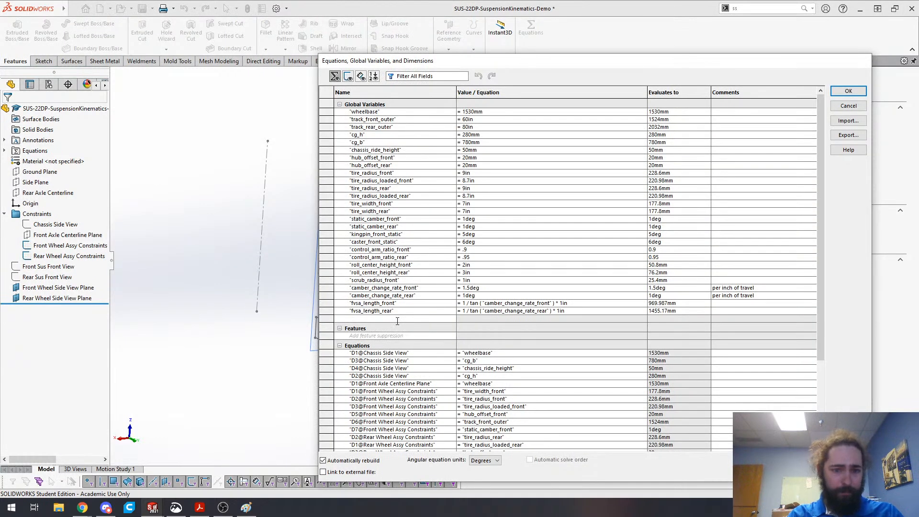
{"action": "type", "text": "andi"}
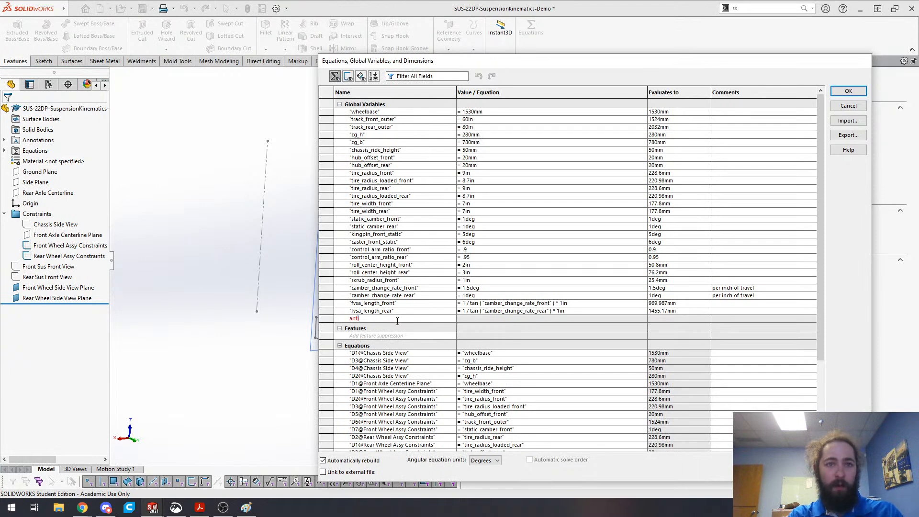
{"action": "type", "text": "_squat_rear"}
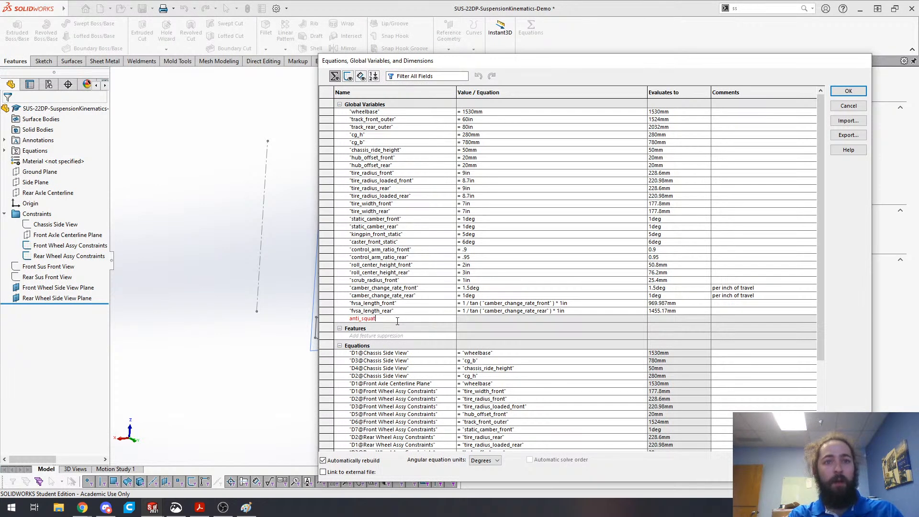
{"action": "key", "text": "Tab"}
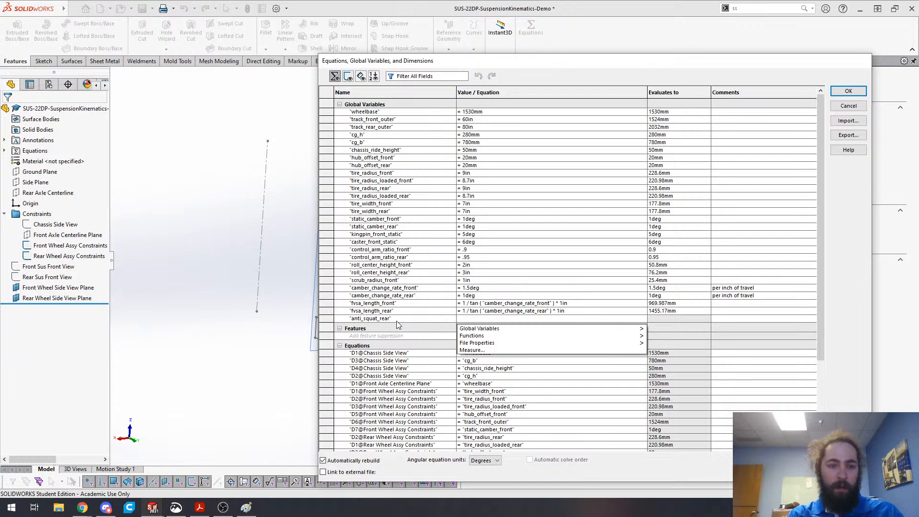
{"action": "type", "text": "=."}
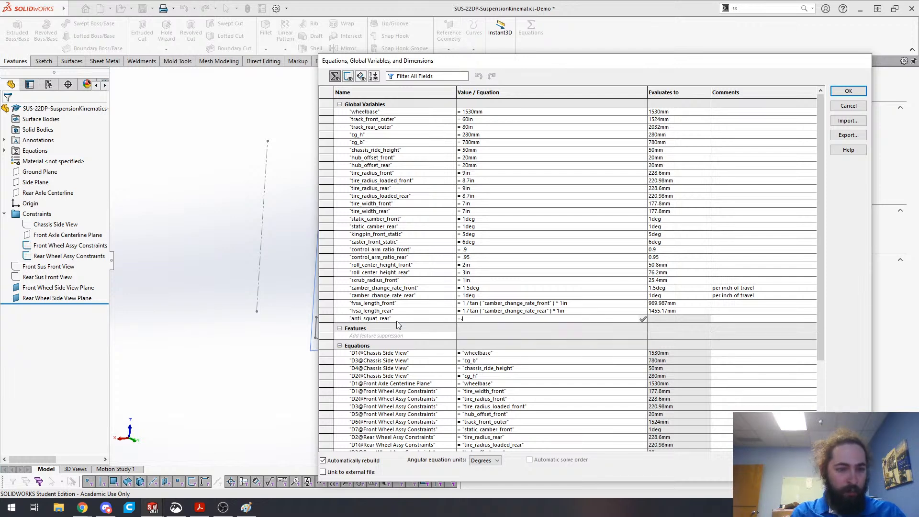
{"action": "type", "text": "2"}
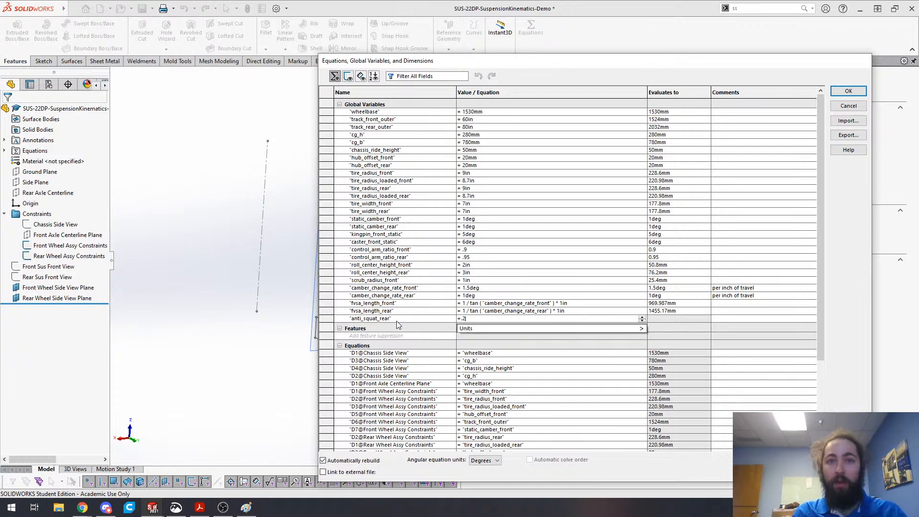
{"action": "key", "text": "BackSpace"}
{"action": "type", "text": "15"}
{"action": "key", "text": "Return"}
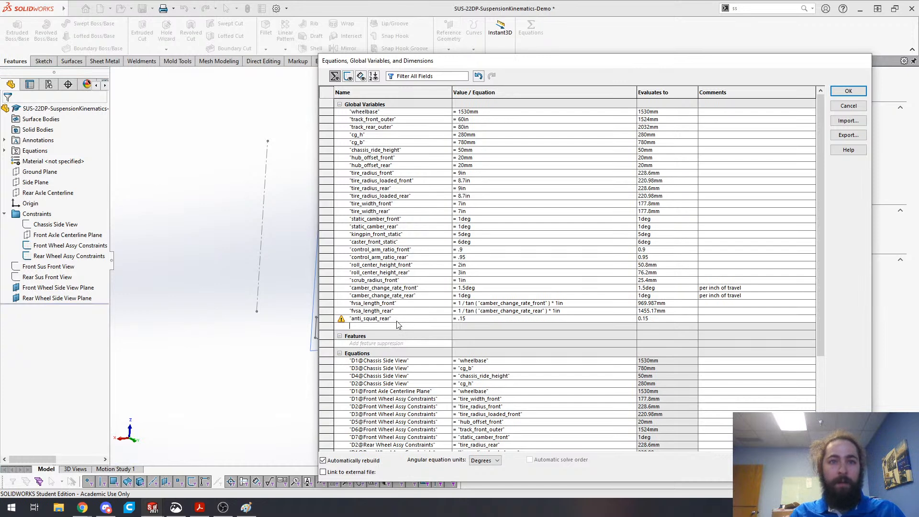
- Add a global variable anti_lift_rear with a value of .1, removing the stray quotation mark from its name
{"action": "mouse_move", "coordinate": [341, 320]}
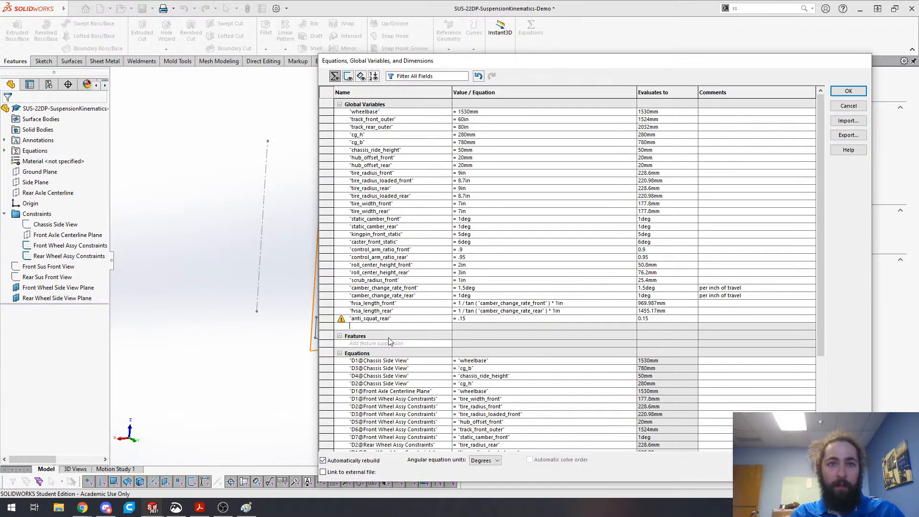
{"action": "type", "text": "anti_squat"}
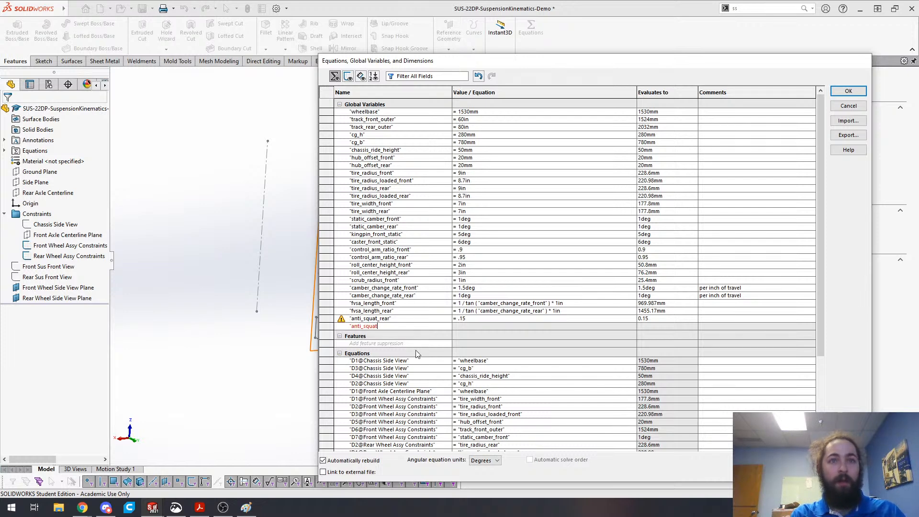
{"action": "key", "text": "BackSpace"}
{"action": "key", "text": "BackSpace"}
{"action": "key", "text": "BackSpace"}
{"action": "key", "text": "BackSpace"}
{"action": "key", "text": "BackSpace"}
{"action": "type", "text": "lift_rear"}
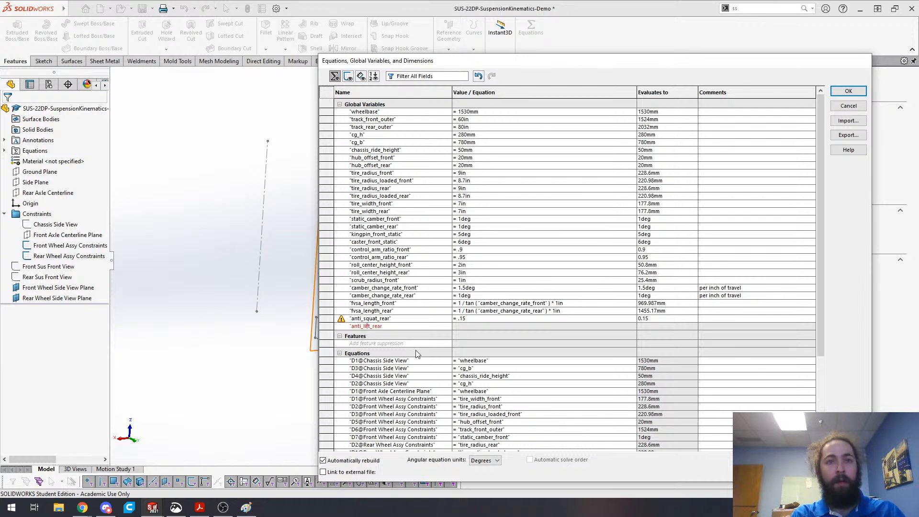
{"action": "key", "text": "Tab"}
{"action": "type", "text": ".1"}
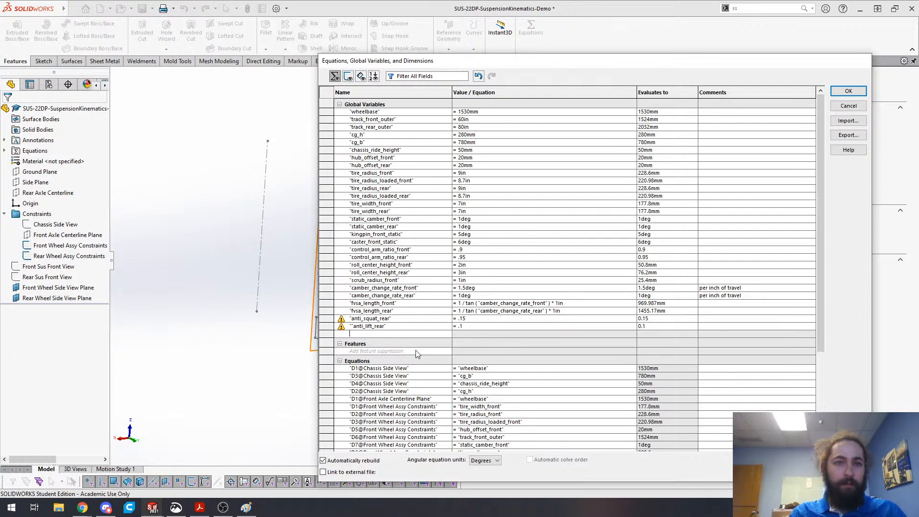
{"action": "left_click", "coordinate": [355, 326]}
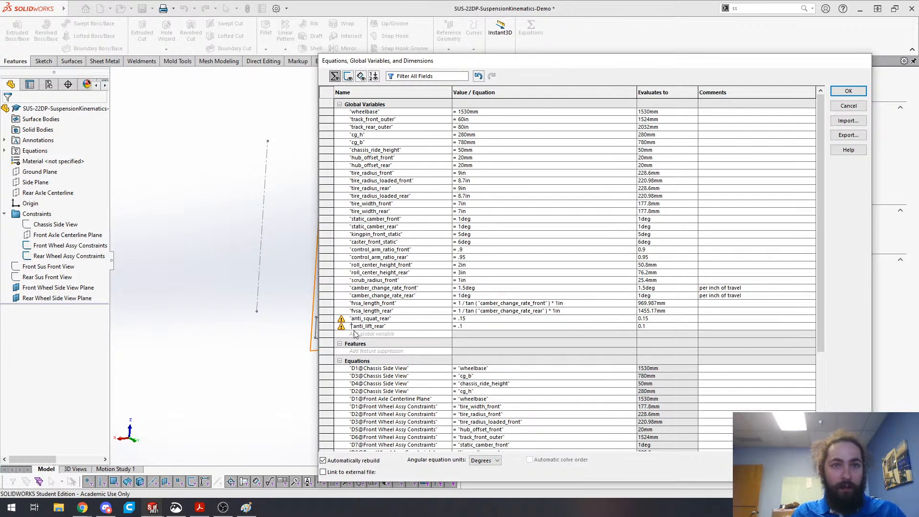
{"action": "key", "text": "BackSpace"}
- Add a global variable anti_lift_front with a value of .1
{"action": "left_click", "coordinate": [369, 334]}
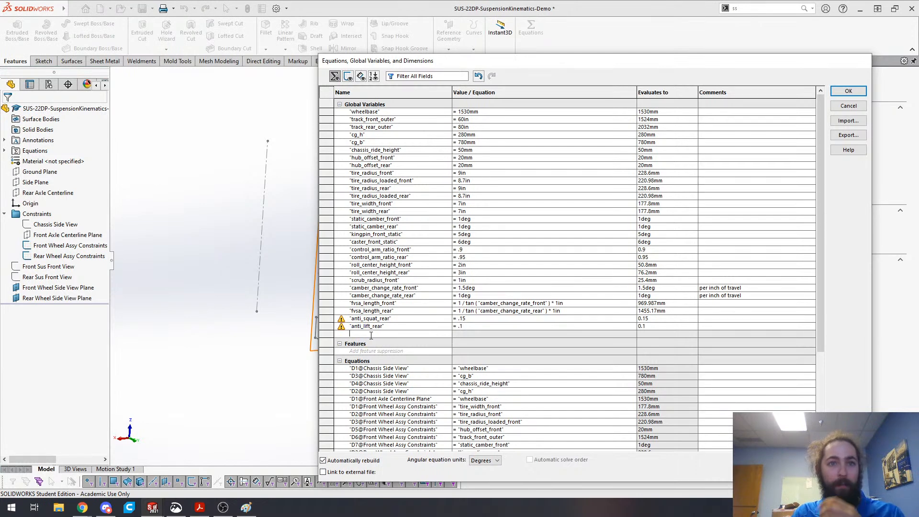
{"action": "type", "text": "ant"}
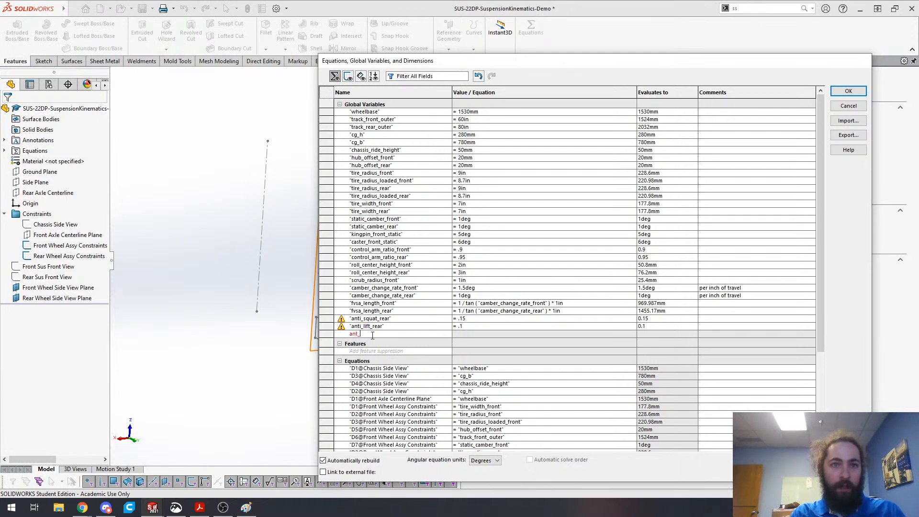
{"action": "type", "text": "i_lift_front"}
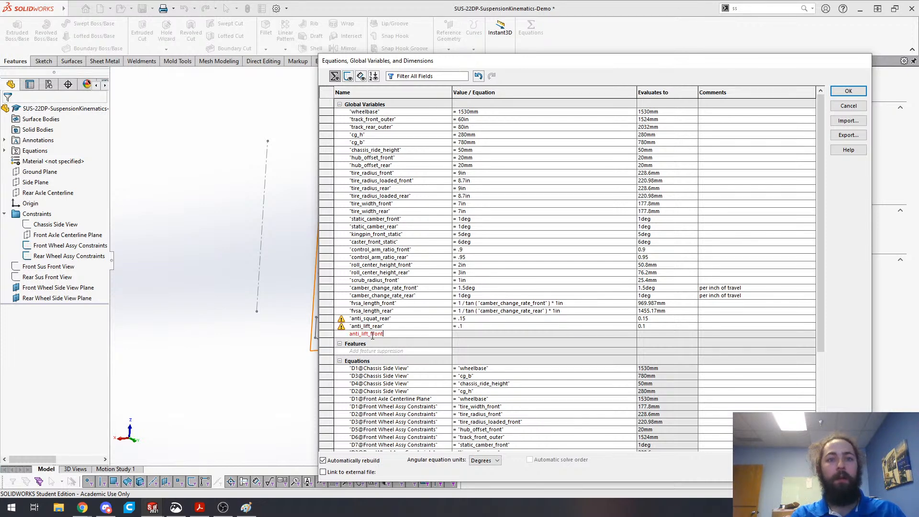
{"action": "key", "text": "Tab"}
{"action": "type", "text": ".1"}
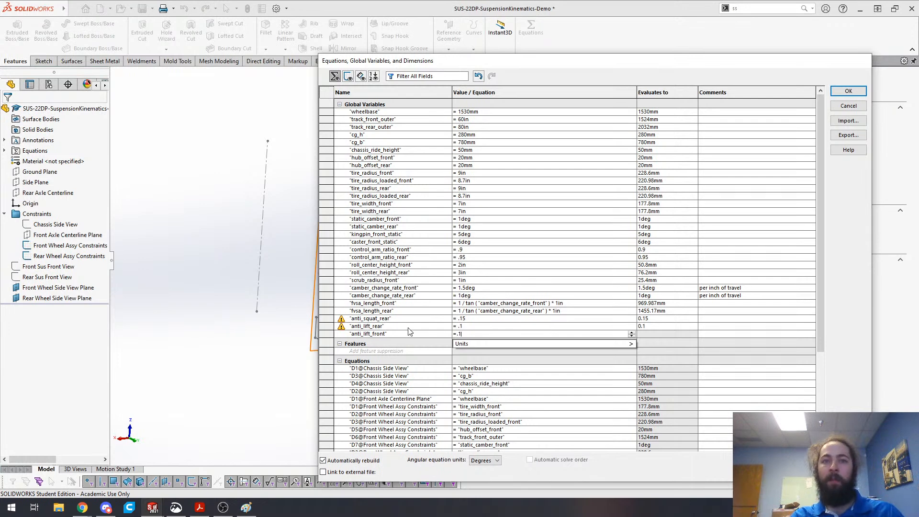
{"action": "left_click", "coordinate": [611, 328]}
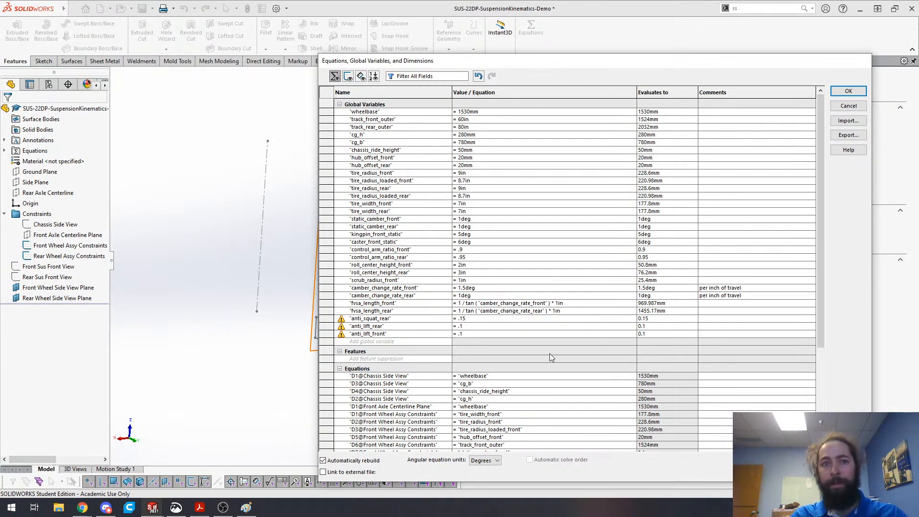
- Review the global variables list and consult the open Snip & Sketch reference before returning to the equations table
{"action": "scroll", "coordinate": [414, 404], "scroll_direction": "down", "scroll_amount": 5}
{"action": "scroll", "coordinate": [464, 283], "scroll_direction": "up", "scroll_amount": 3}
{"action": "left_click", "coordinate": [408, 293]}
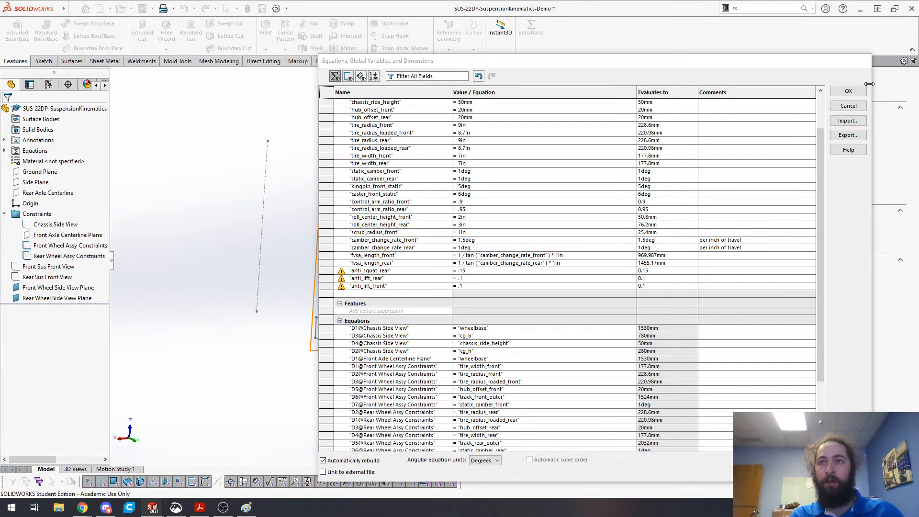
{"action": "left_click", "coordinate": [359, 294]}
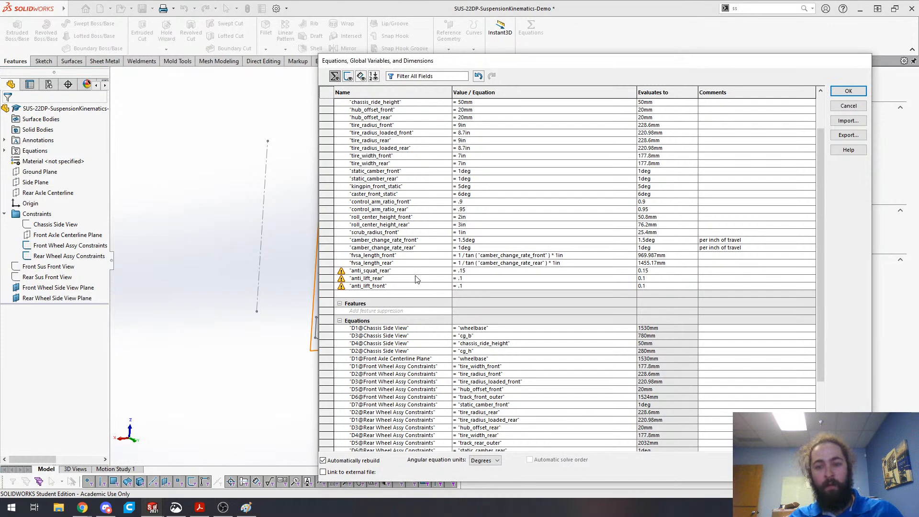
{"action": "key", "text": "alt+Tab"}
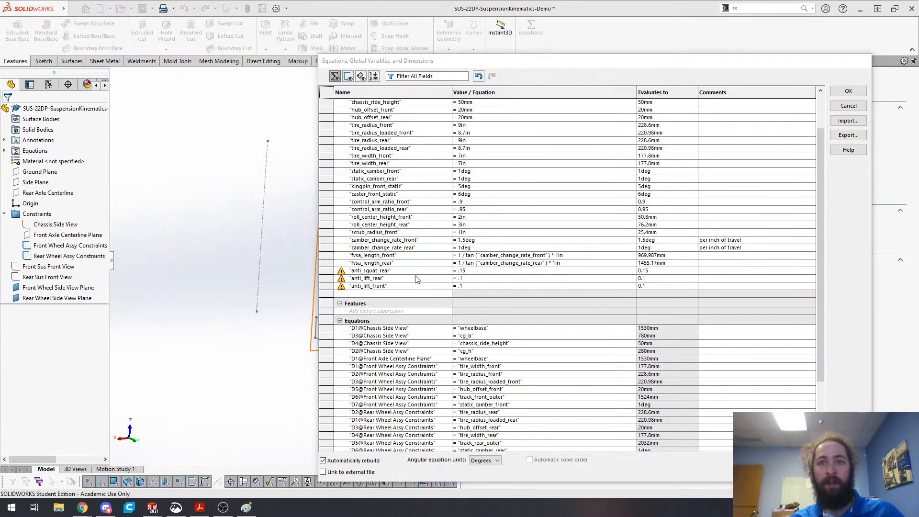
{"action": "key", "text": "alt+Tab"}
{"action": "key", "text": "Tab"}
{"action": "key", "text": "Tab"}
{"action": "key", "text": "Tab"}
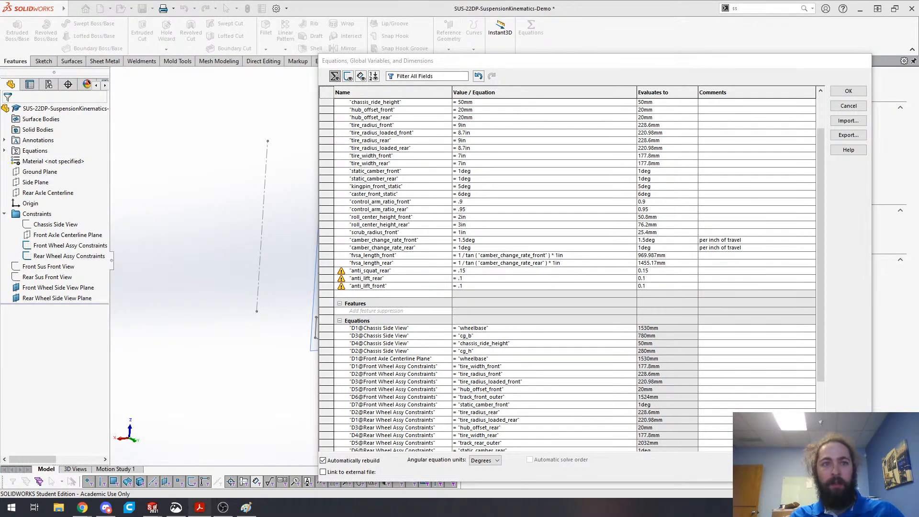
{"action": "left_click", "coordinate": [156, 282]}
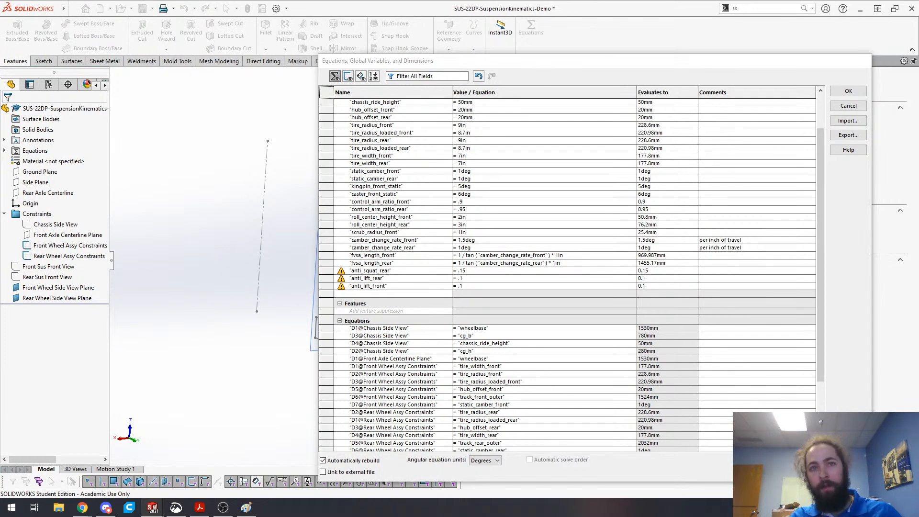
{"action": "left_click", "coordinate": [405, 294]}
{"action": "key", "text": "alt+Tab"}
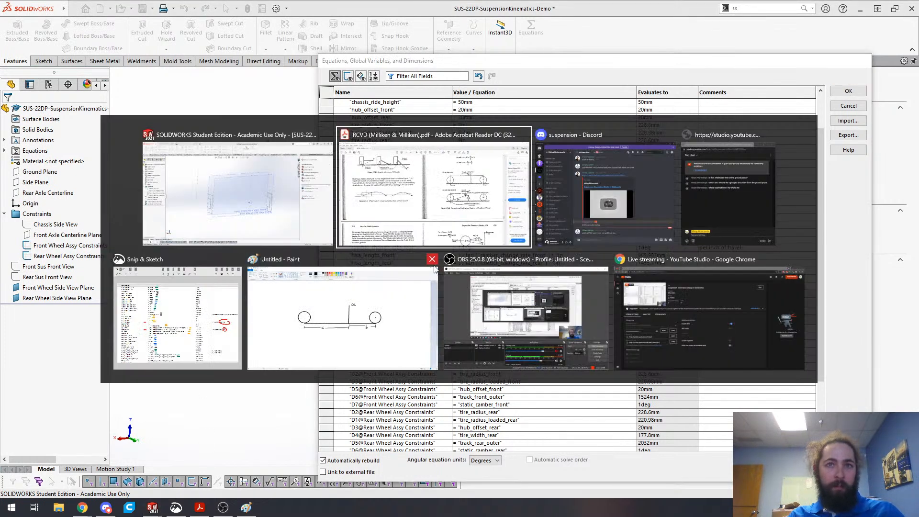
{"action": "left_click", "coordinate": [207, 318]}
{"action": "key", "text": "alt+Tab"}
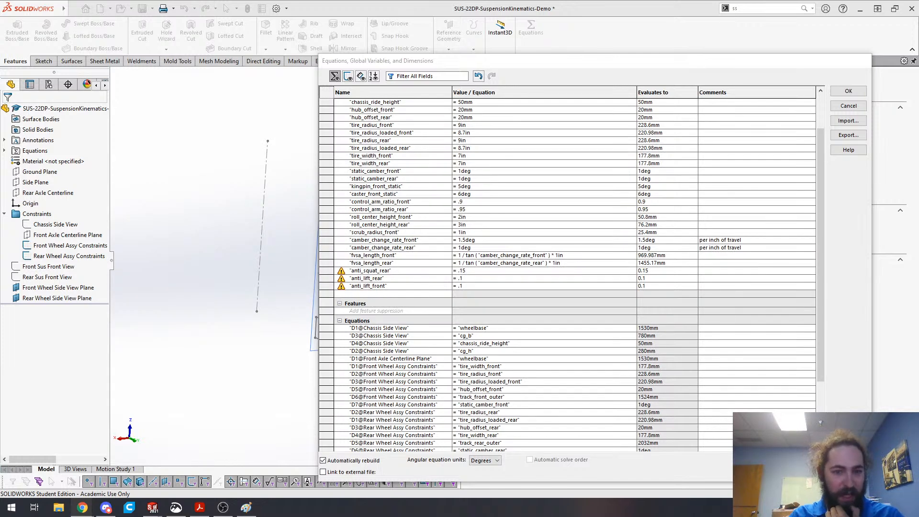
{"action": "left_click", "coordinate": [401, 294]}
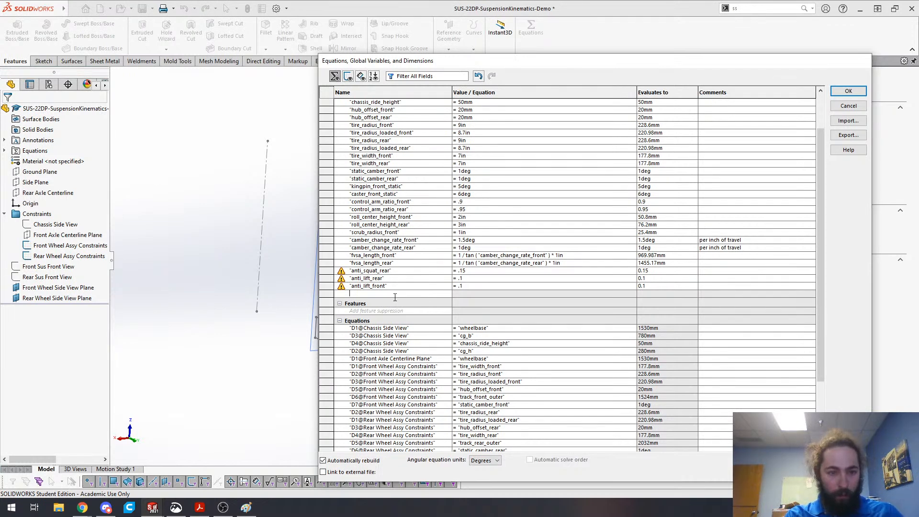
{"action": "type", "text": "hi_front"}
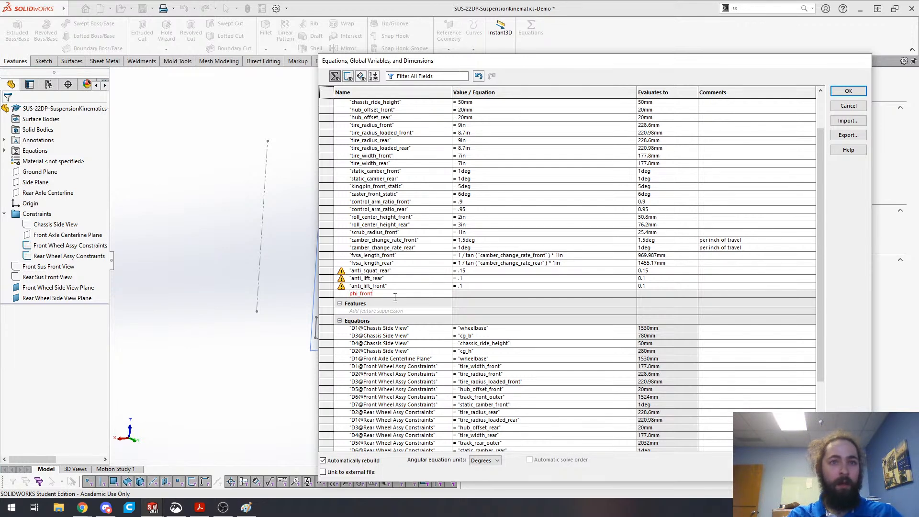
{"action": "key", "text": "Tab"}
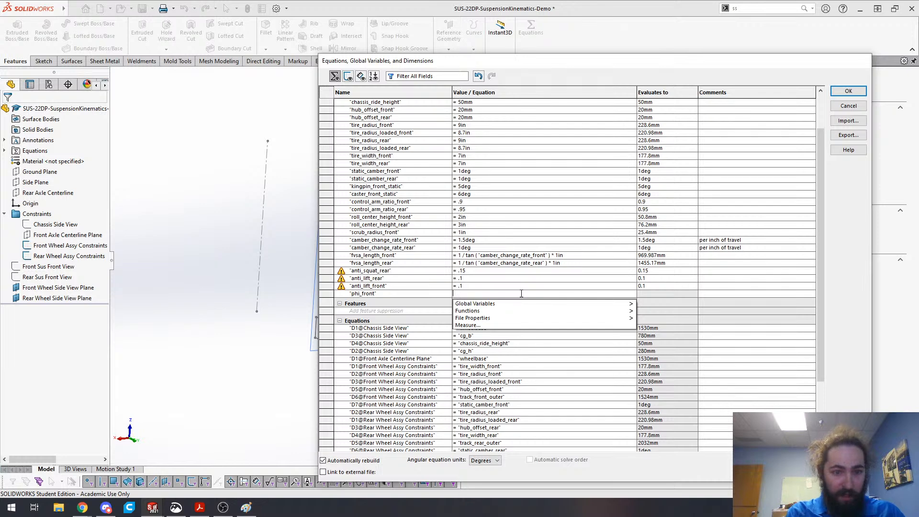
{"action": "type", "text": "=atn"}
{"action": "type", "text": "n("}
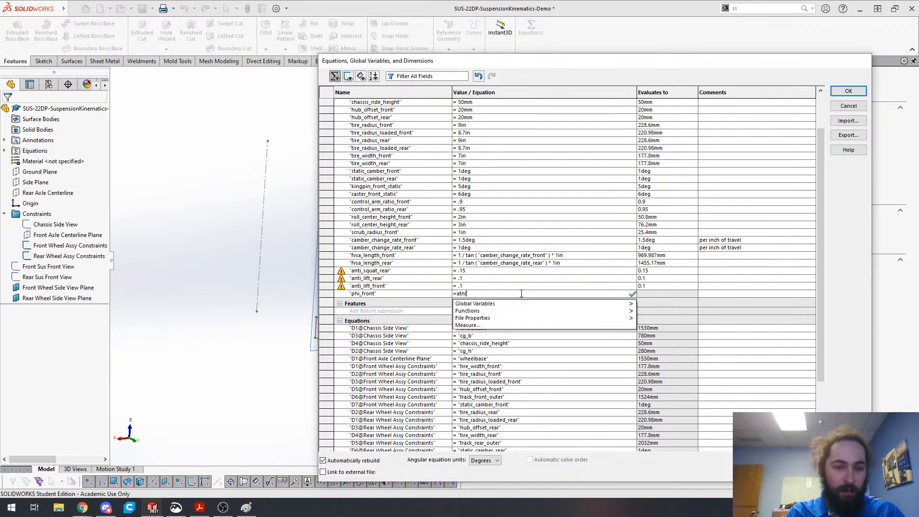
{"action": "mouse_move", "coordinate": [509, 306]}
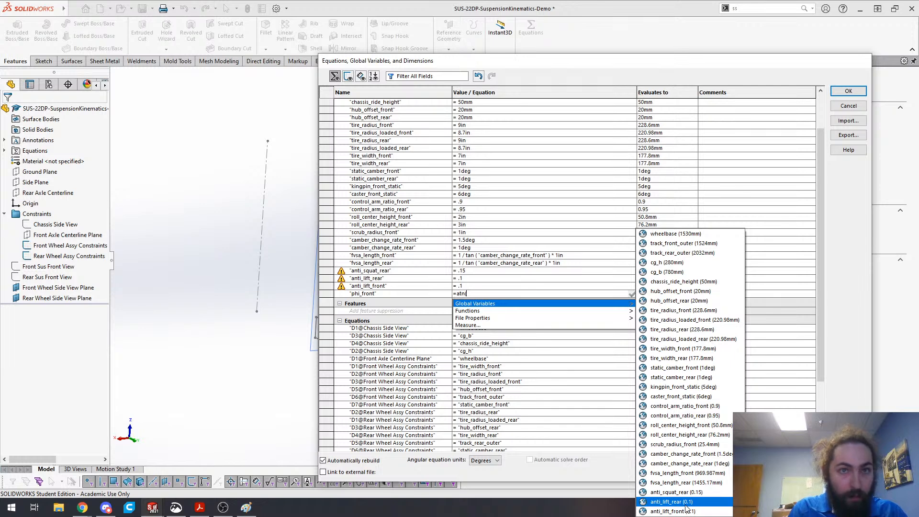
{"action": "key", "text": "Escape"}
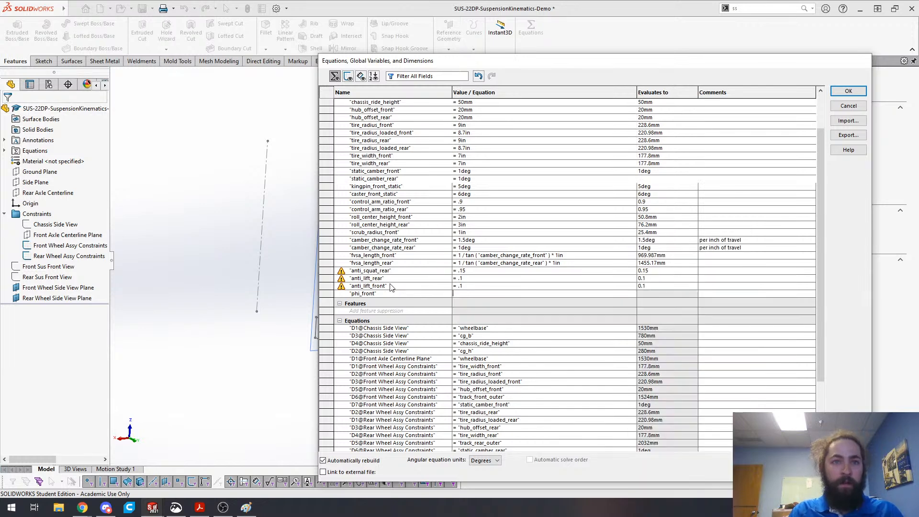
- Rename the global variable anti_lift_front to anti_dive_front and start a new blank global variable entry
{"action": "left_click", "coordinate": [390, 287]}
{"action": "left_click_drag", "start_coordinate": [388, 286], "coordinate": [365, 292]}
{"action": "key", "text": "BackSpace"}
{"action": "type", "text": "dive_front\""}
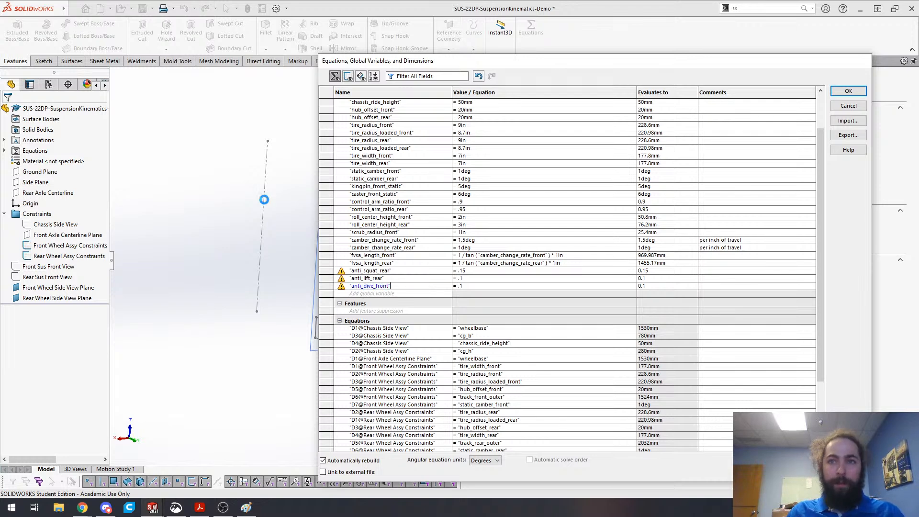
{"action": "left_click", "coordinate": [366, 294]}
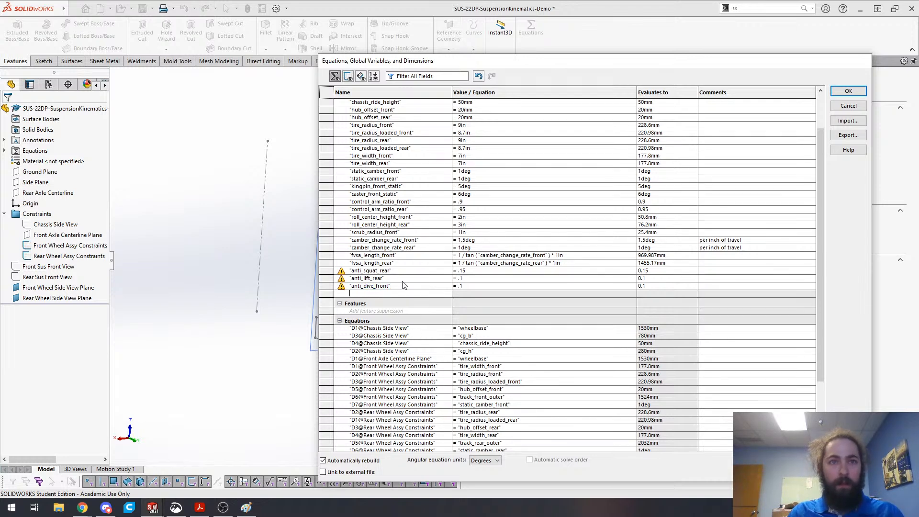
{"action": "left_click", "coordinate": [392, 287]}
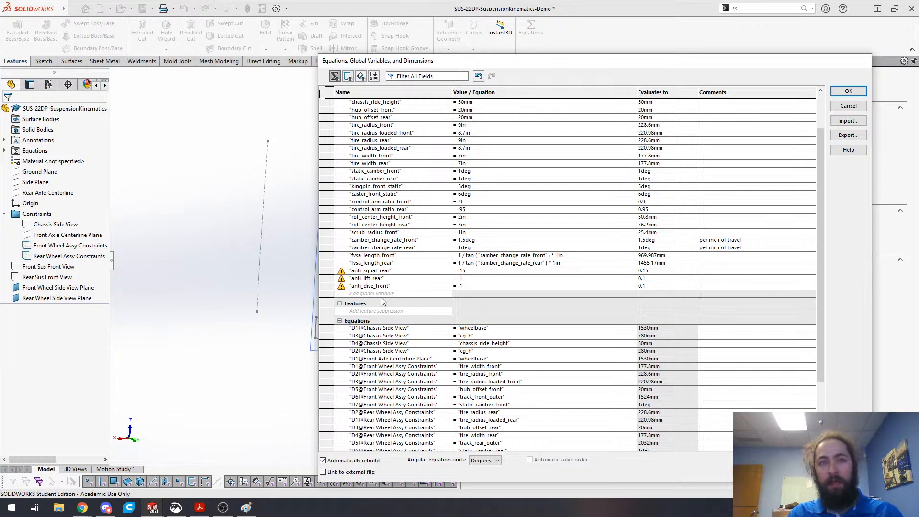
{"action": "left_click", "coordinate": [358, 293]}
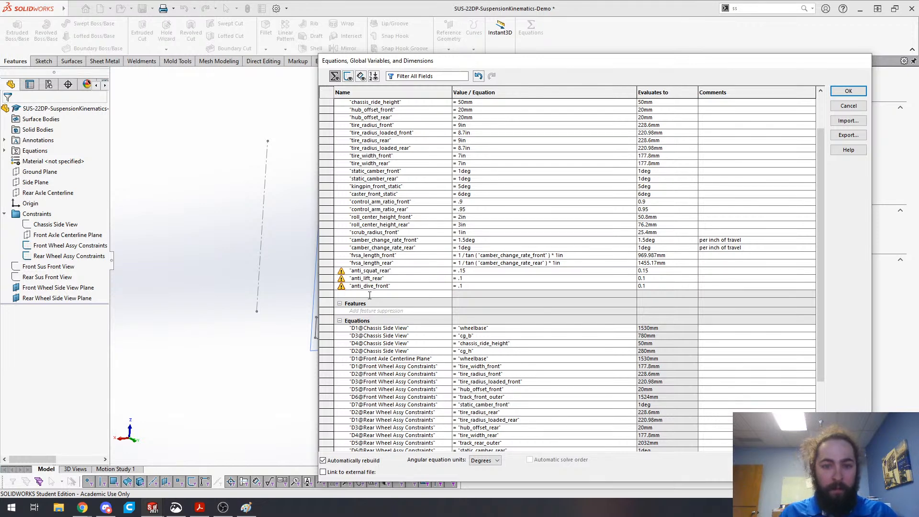
- Name the new global variable below anti_dive_front phi_front
{"action": "left_click", "coordinate": [394, 271]}
{"action": "left_click", "coordinate": [368, 294]}
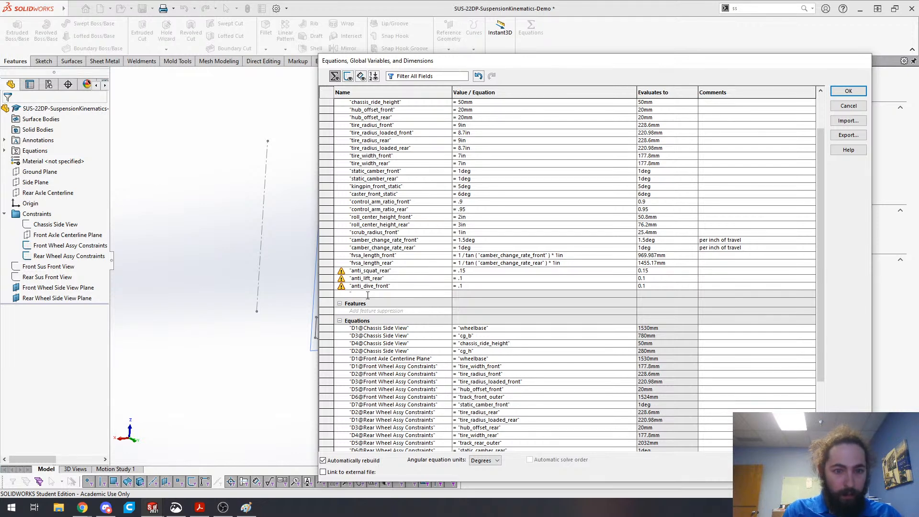
{"action": "type", "text": "phi_front"}
{"action": "key", "text": "Tab"}
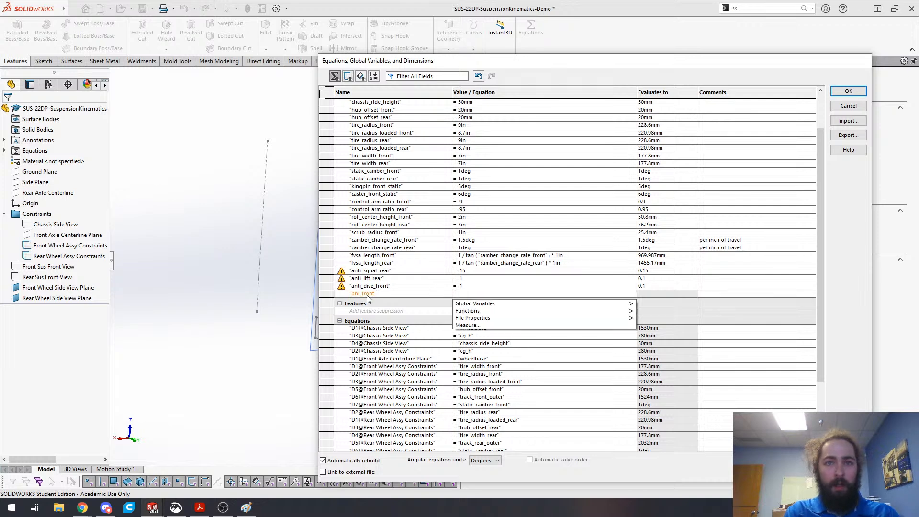
{"action": "type", "text": "=atn"}
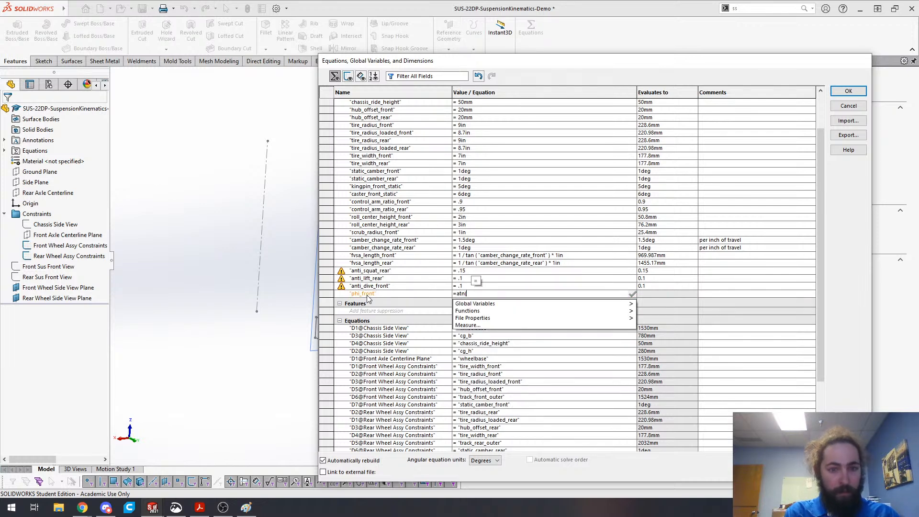
{"action": "type", "text": "(\"ant"}
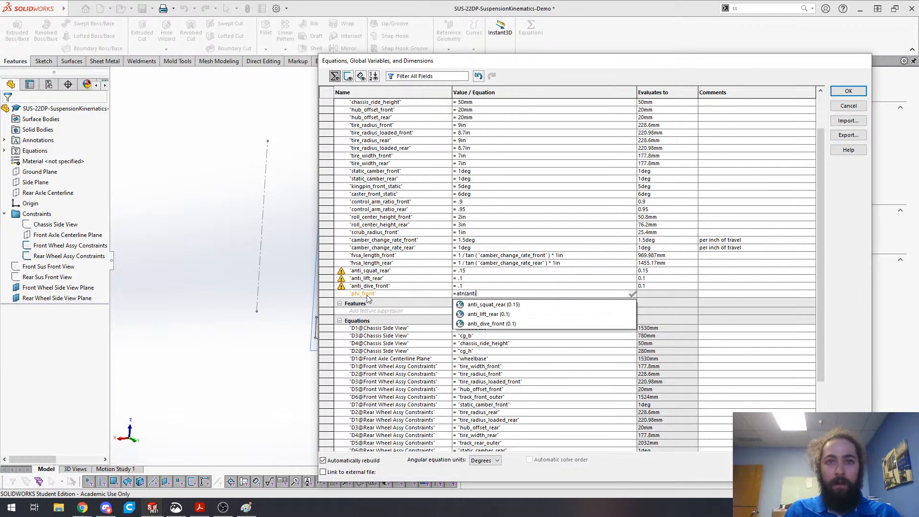
{"action": "type", "text": "i"}
{"action": "left_click", "coordinate": [493, 324]}
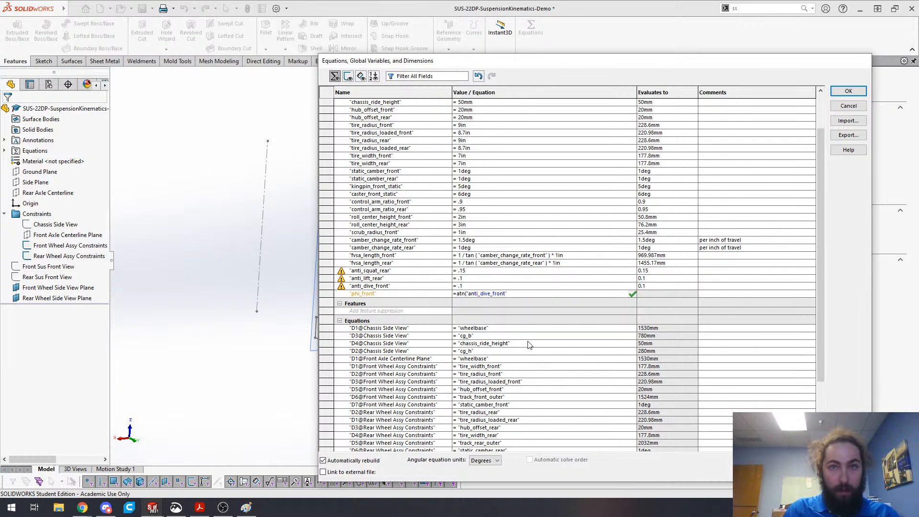
{"action": "type", "text": "/"}
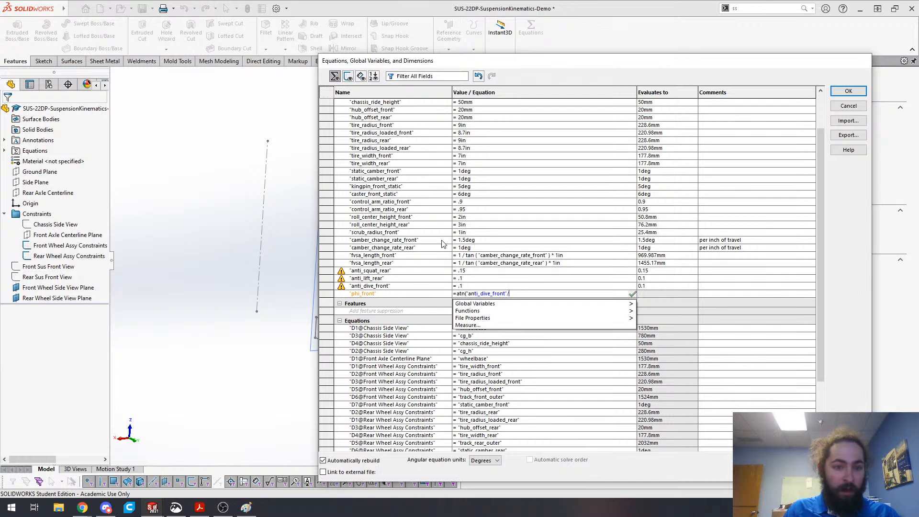
{"action": "left_click", "coordinate": [534, 293]}
{"action": "key", "text": "Escape"}
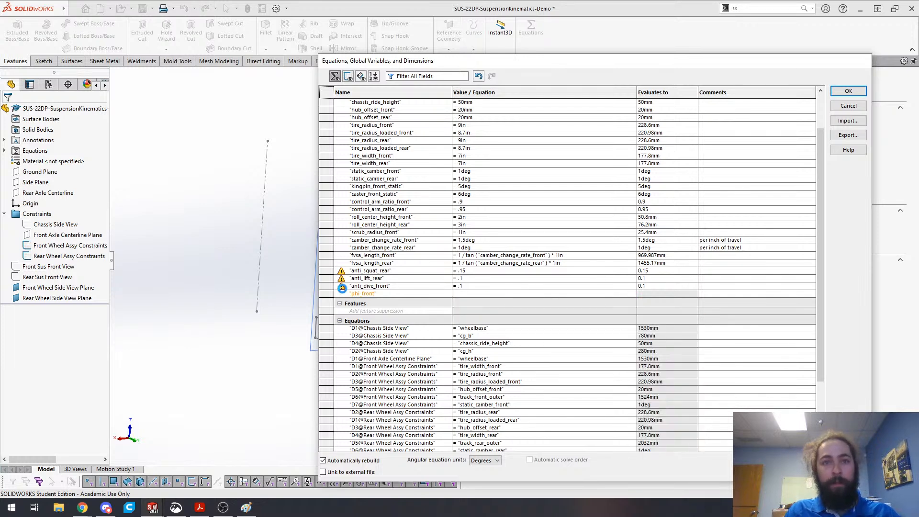
- Add a global variable named front_brakes with the value .75
{"action": "left_click", "coordinate": [389, 293]}
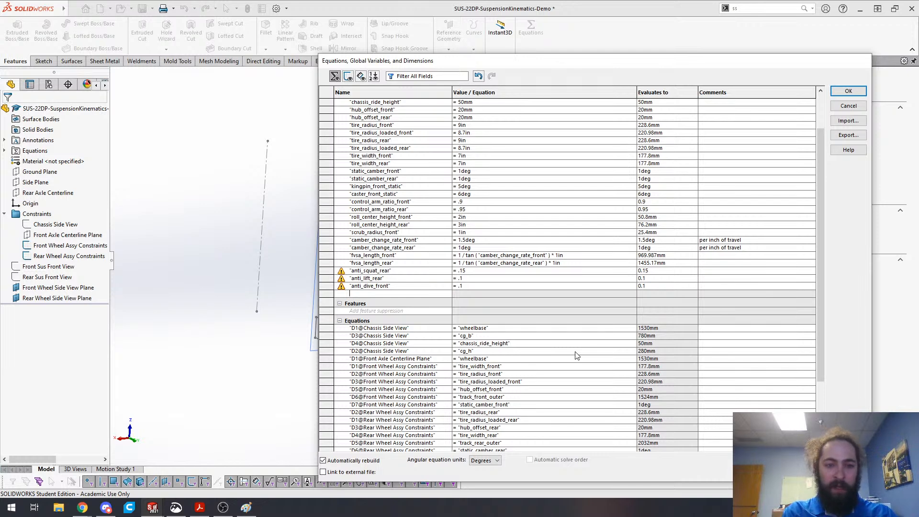
{"action": "type", "text": "ront_f"}
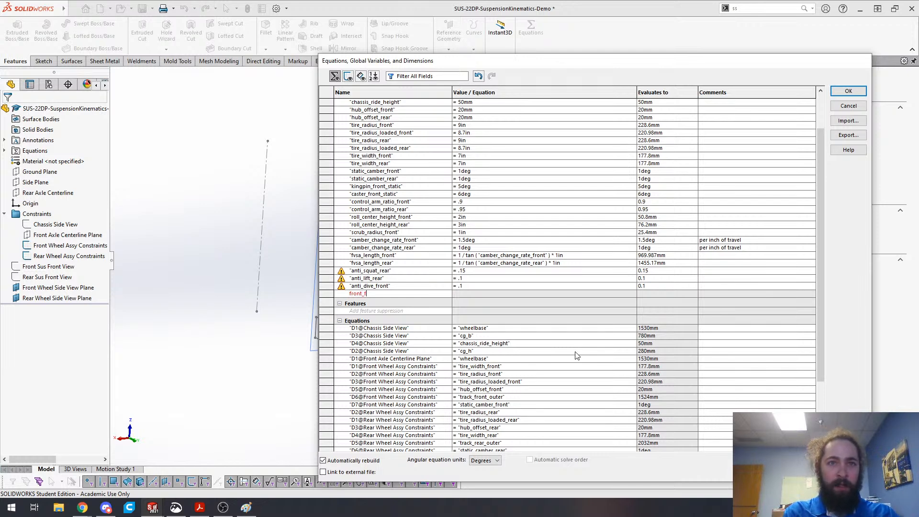
{"action": "key", "text": "BackSpace"}
{"action": "type", "text": "brakes"}
{"action": "key", "text": "Tab"}
{"action": "type", "text": ".75"}
{"action": "key", "text": "Return"}
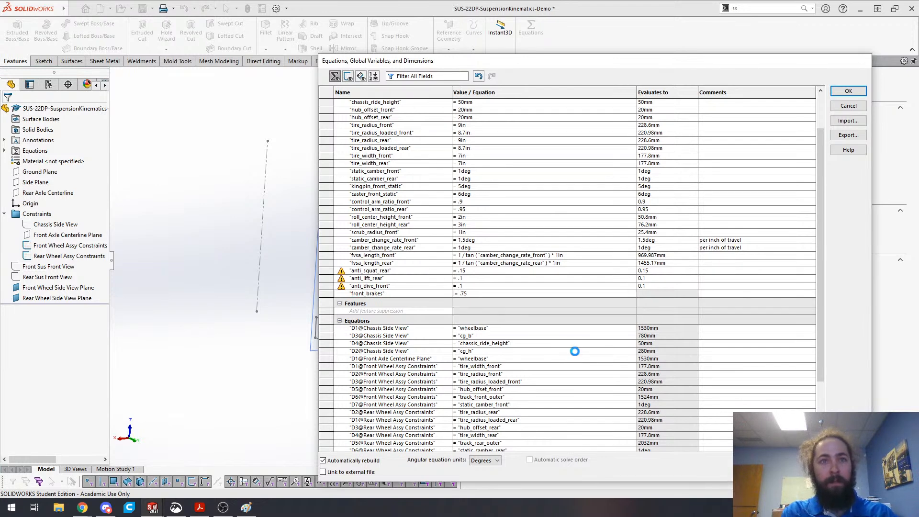
- Add a global variable named rear_brakes with the value .25
{"action": "type", "text": "rear"}
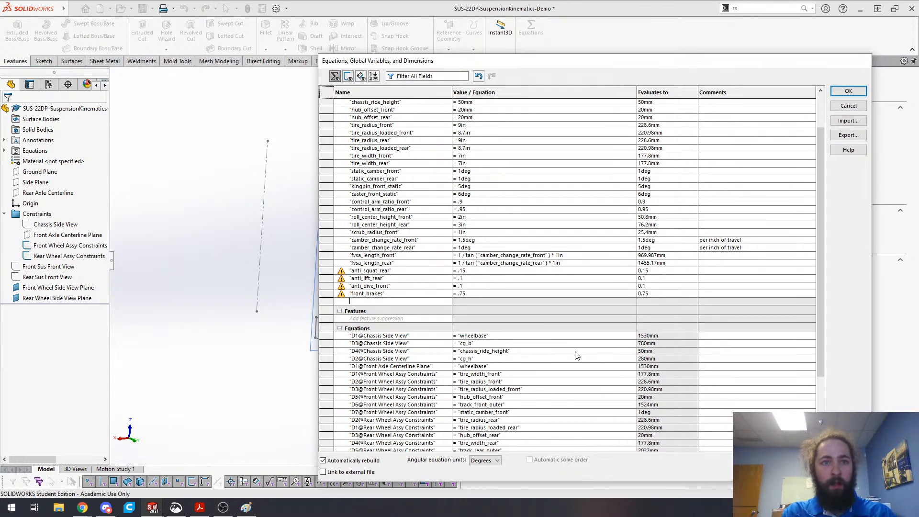
{"action": "type", "text": "_brakes"}
{"action": "key", "text": "Tab"}
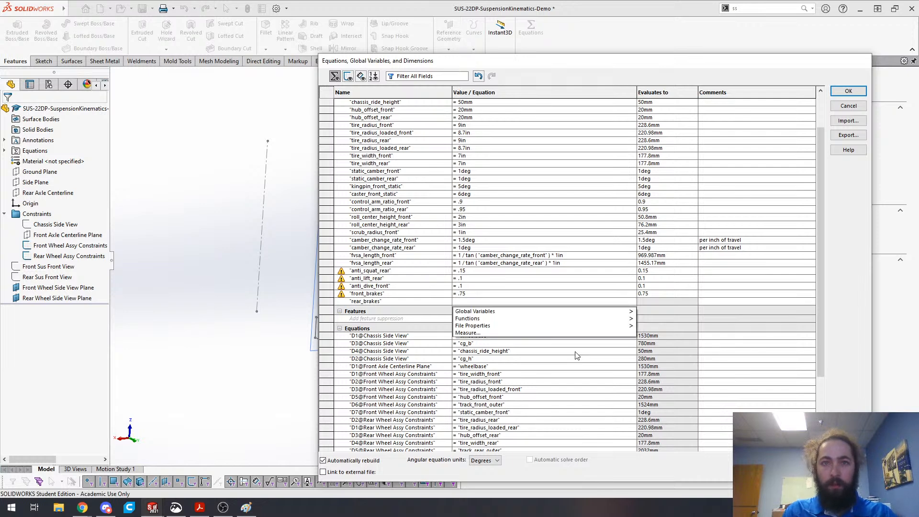
{"action": "type", "text": ".25"}
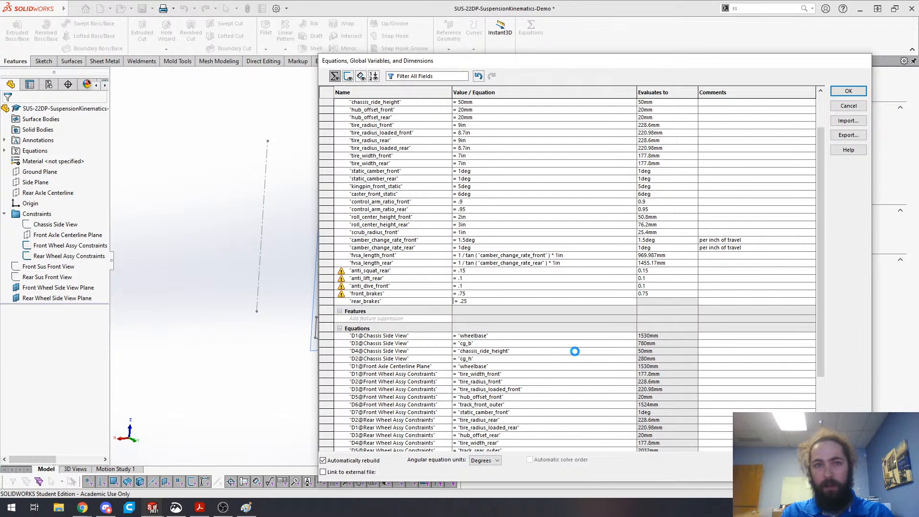
{"action": "key", "text": "Tab"}
- Redefine rear_brakes with the equation 1 - "front_brakes"
{"action": "left_click", "coordinate": [470, 302]}
{"action": "key", "text": "BackSpace"}
{"action": "key", "text": "BackSpace"}
{"action": "key", "text": "BackSpace"}
{"action": "type", "text": "1-"}
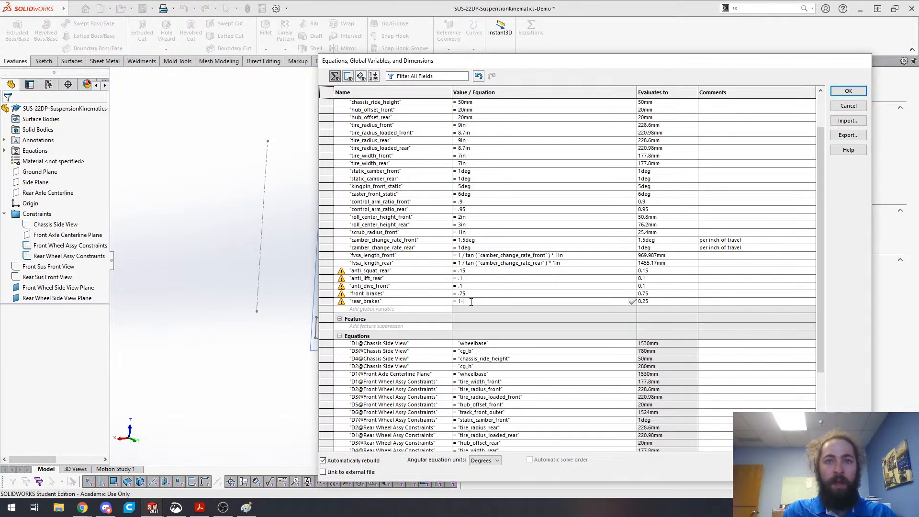
{"action": "key", "text": "BackSpace"}
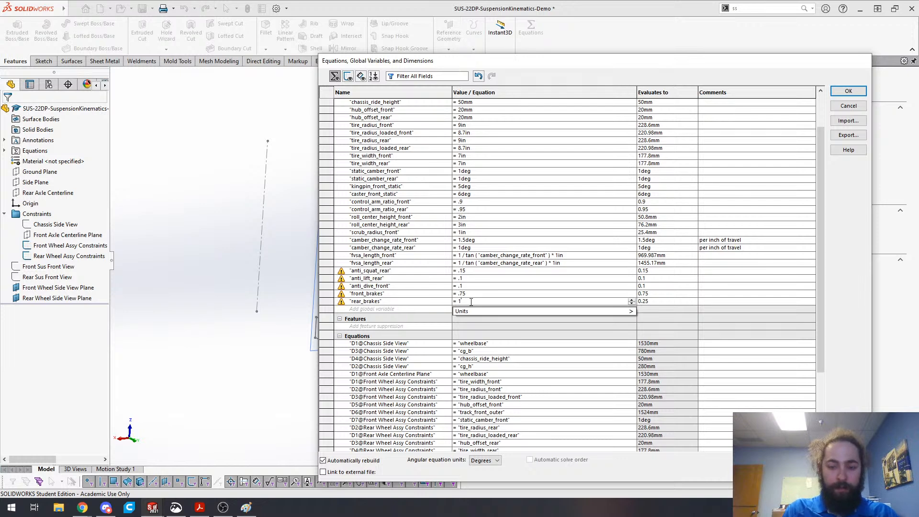
{"action": "type", "text": "-"}
{"action": "type", "text": "\"front_brake"}
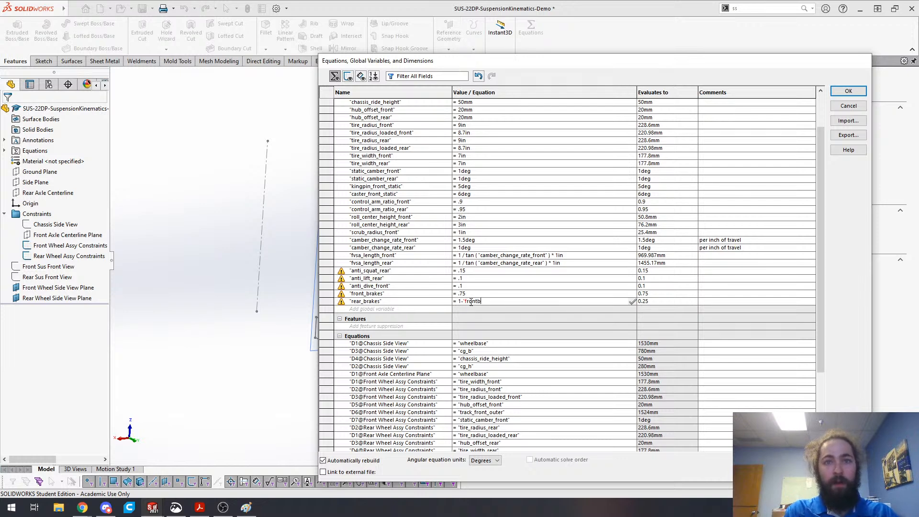
{"action": "type", "text": "s\""}
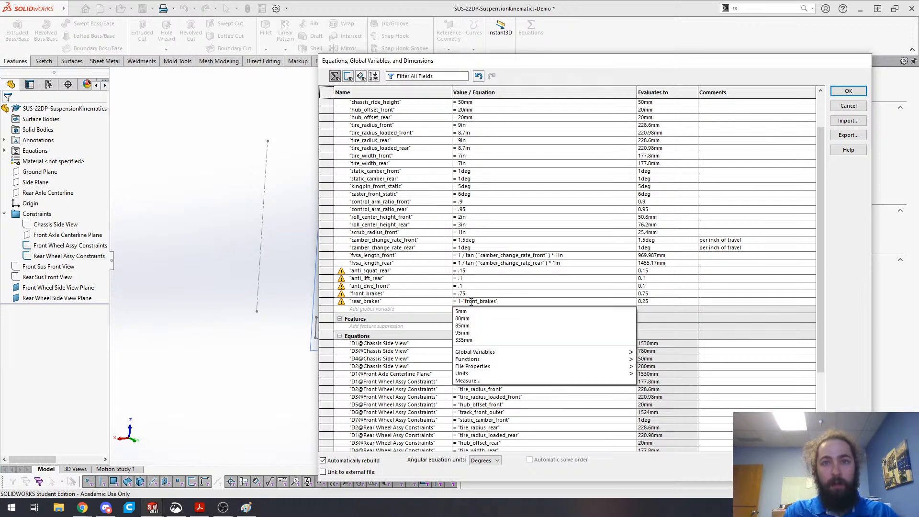
{"action": "left_click", "coordinate": [510, 301]}
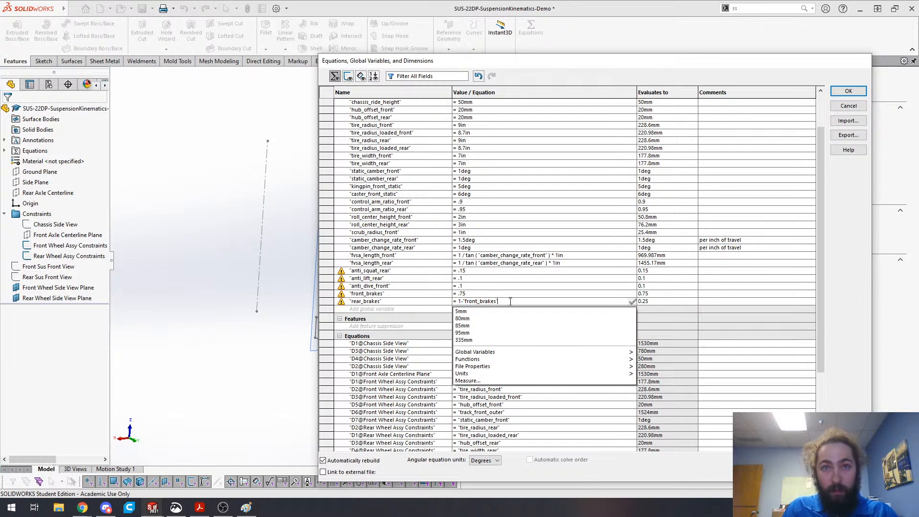
{"action": "key", "text": "BackSpace"}
{"action": "type", "text": "\""}
{"action": "key", "text": "Return"}
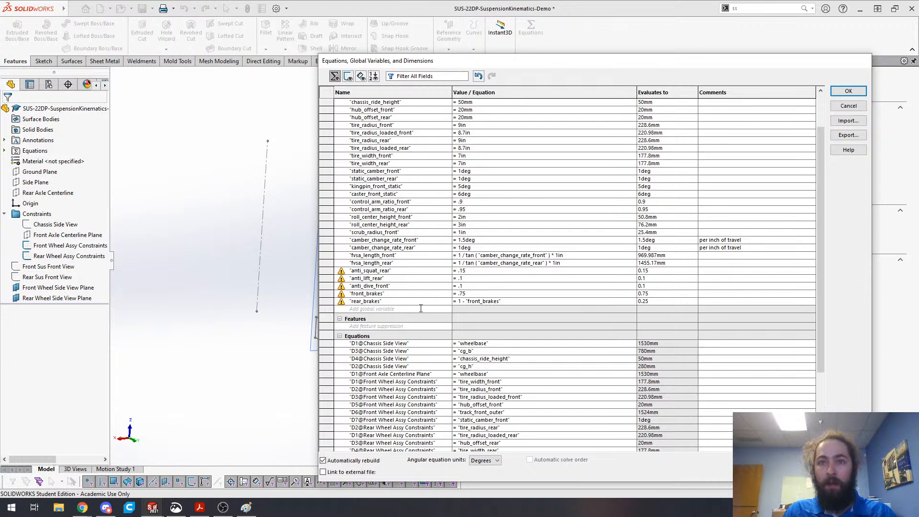
- Create a new global variable named phi_front below rear_brakes
{"action": "left_click", "coordinate": [398, 309]}
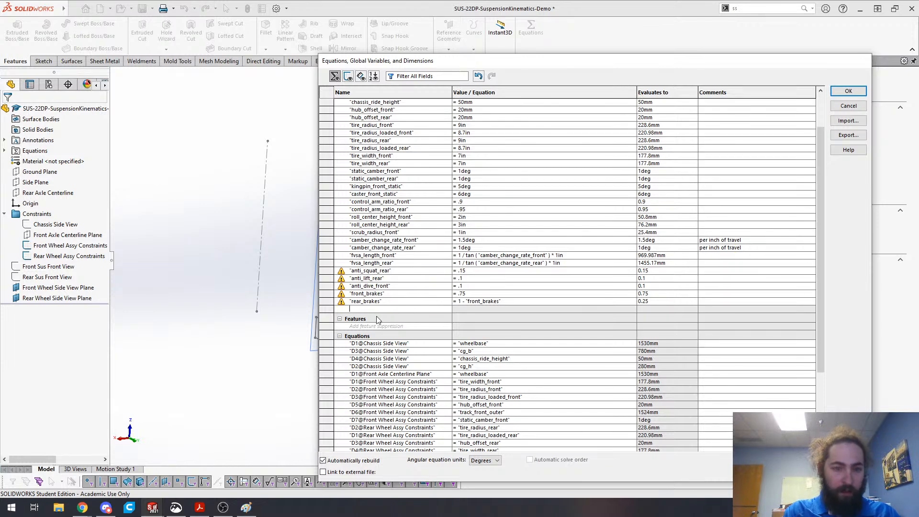
{"action": "type", "text": "phi"}
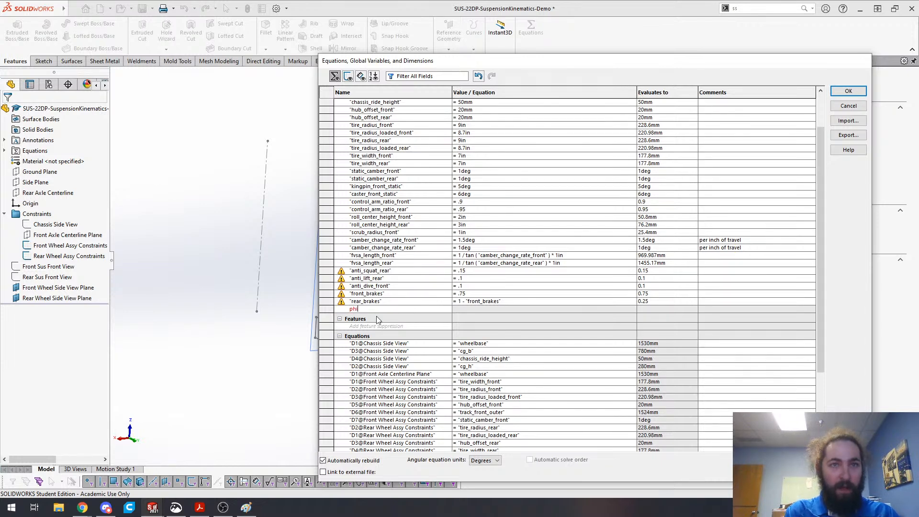
{"action": "type", "text": "_front"}
{"action": "key", "text": "Tab"}
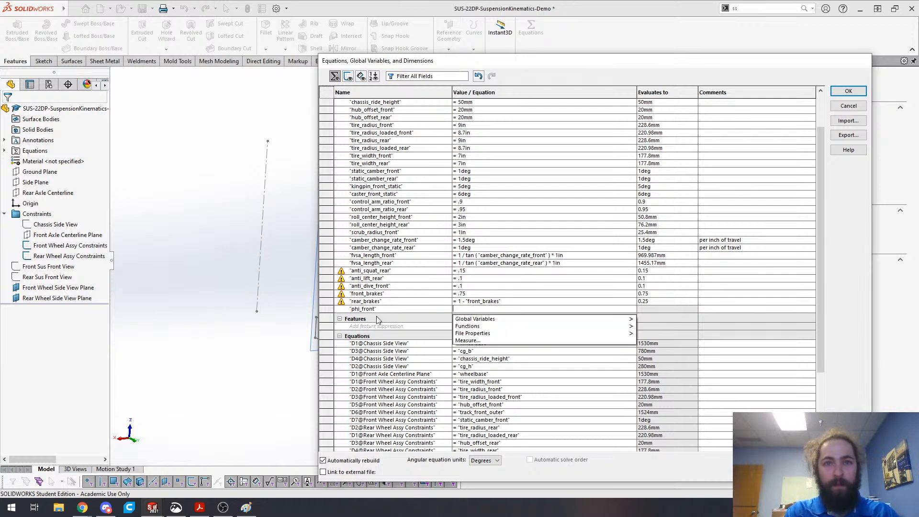
- Set phi_front to the equation atn("anti_dive_front" / "front_brakes" * "cg_h" / "wheelbase")
{"action": "type", "text": "=atn"}
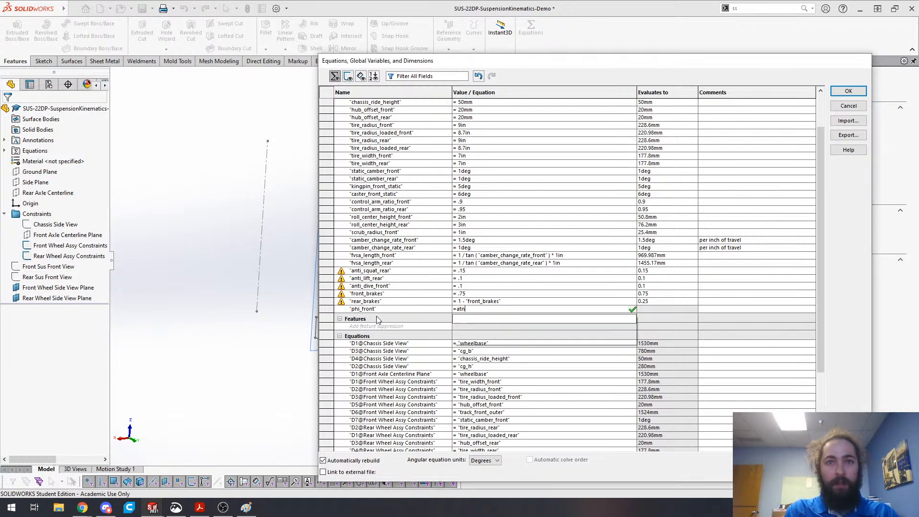
{"action": "type", "text": "(\"an"}
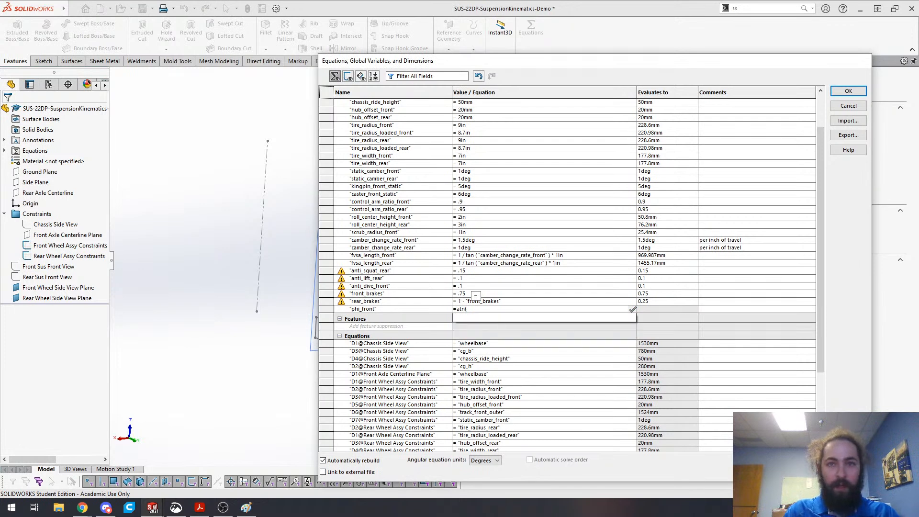
{"action": "left_click", "coordinate": [479, 339]}
{"action": "type", "text": "/fron"}
{"action": "left_click", "coordinate": [489, 320]}
{"action": "type", "text": "*"}
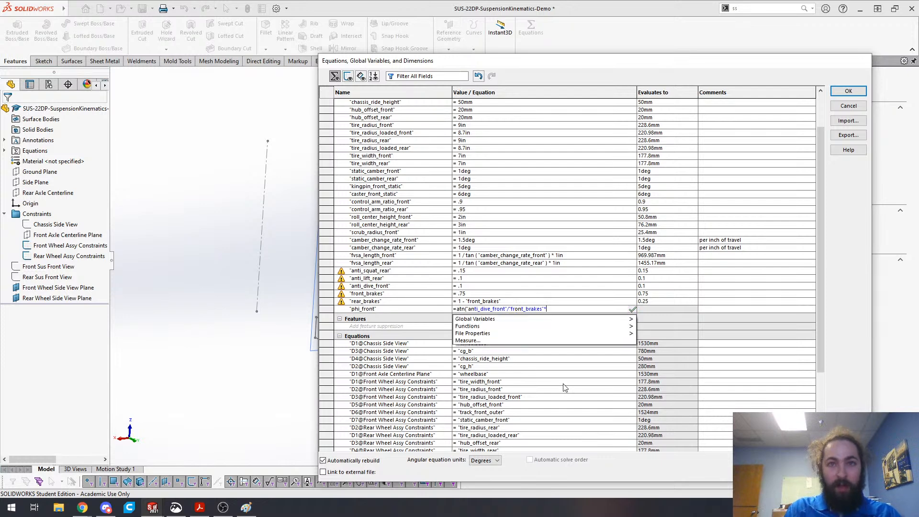
{"action": "type", "text": "\"c"}
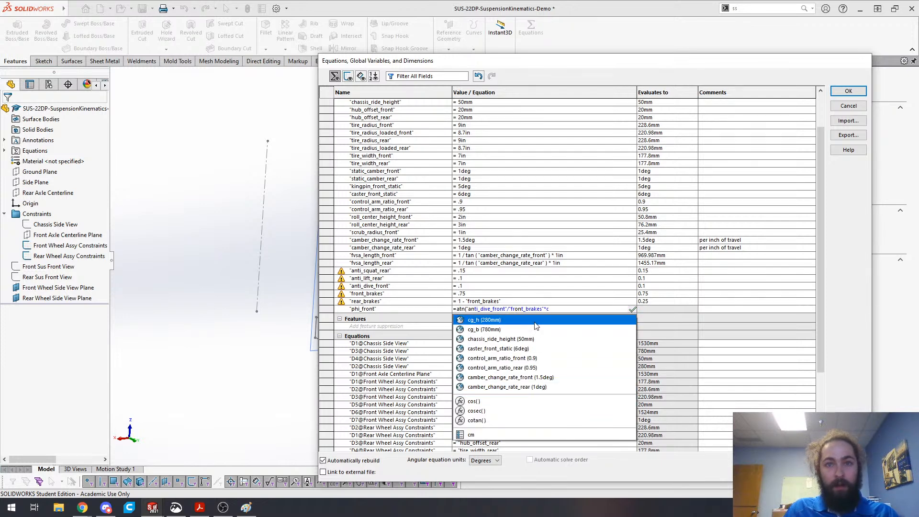
{"action": "left_click", "coordinate": [534, 321]}
{"action": "type", "text": "/\"w"}
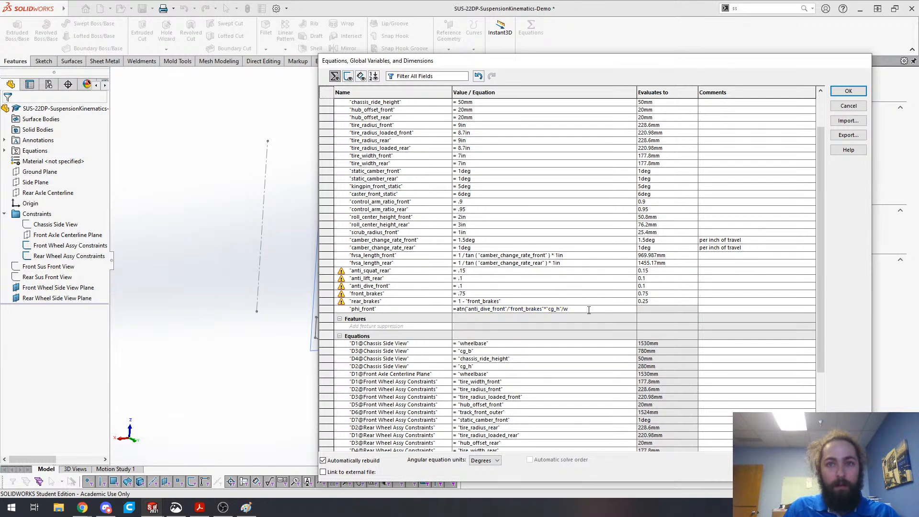
{"action": "type", "text": "heel"}
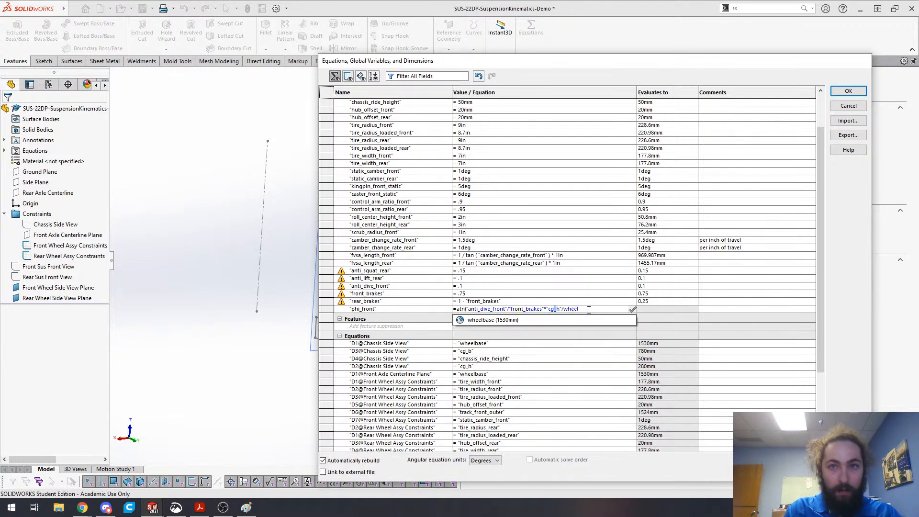
{"action": "left_click", "coordinate": [573, 318]}
{"action": "type", "text": ")"}
{"action": "key", "text": "Return"}
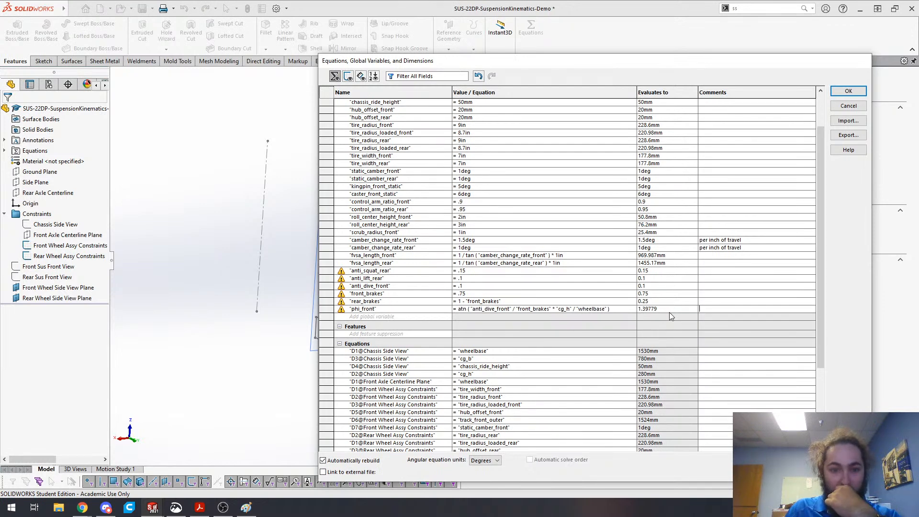
- Create a new global variable named phi_rear below phi_front
{"action": "left_click", "coordinate": [410, 317]}
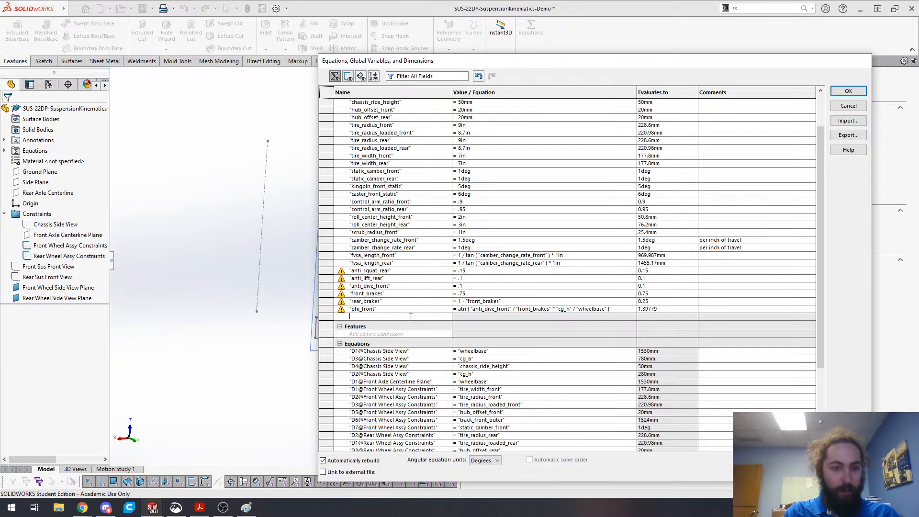
{"action": "type", "text": "phi_rear"}
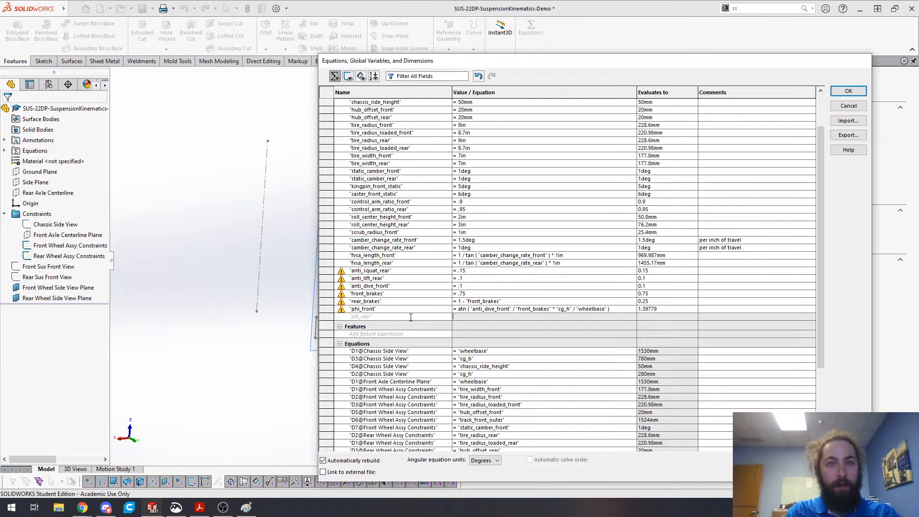
{"action": "key", "text": "Tab"}
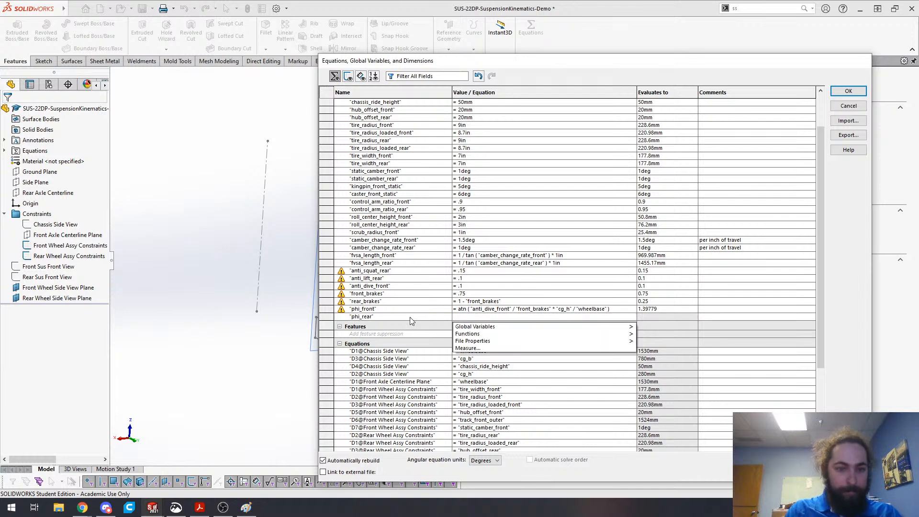
- Set phi_rear to the equation atn("anti_lift_rear" / "rear_brakes" * "cg_h" / "wheelbase")
{"action": "type", "text": "=atn"}
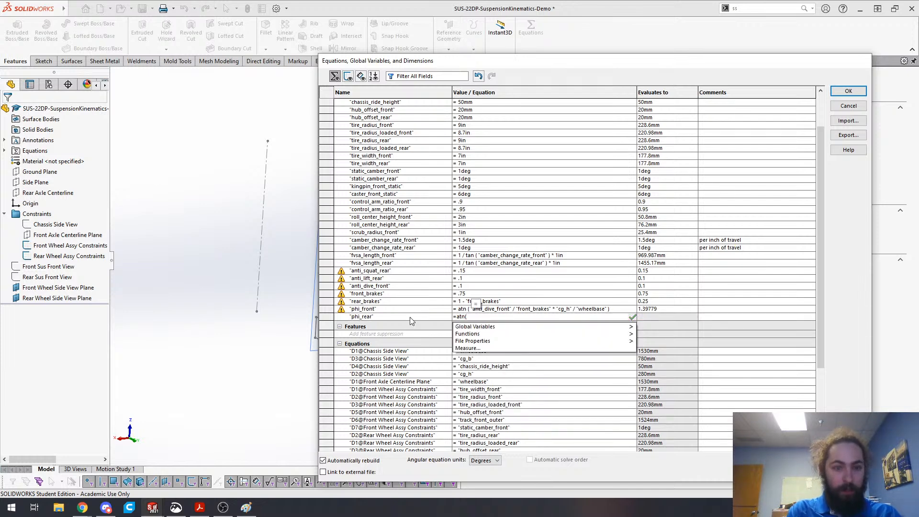
{"action": "type", "text": "(anti"}
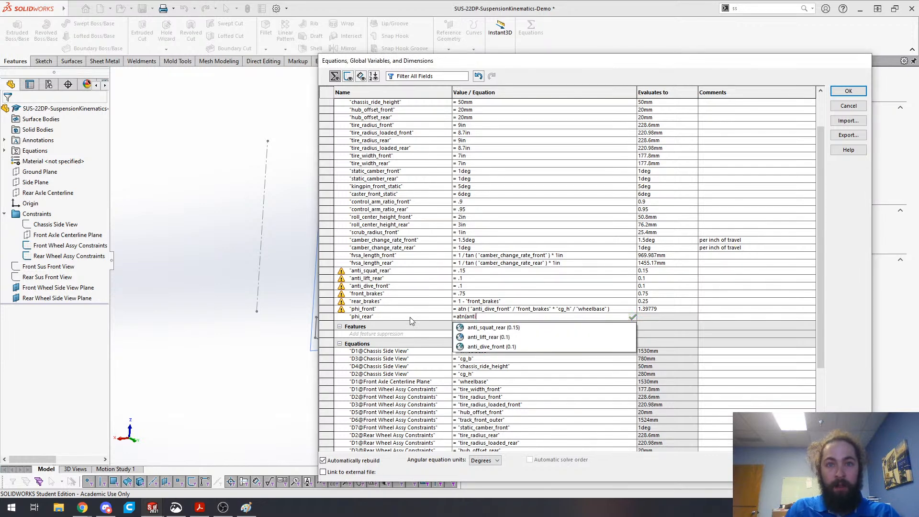
{"action": "left_click", "coordinate": [471, 337]}
{"action": "type", "text": "/"}
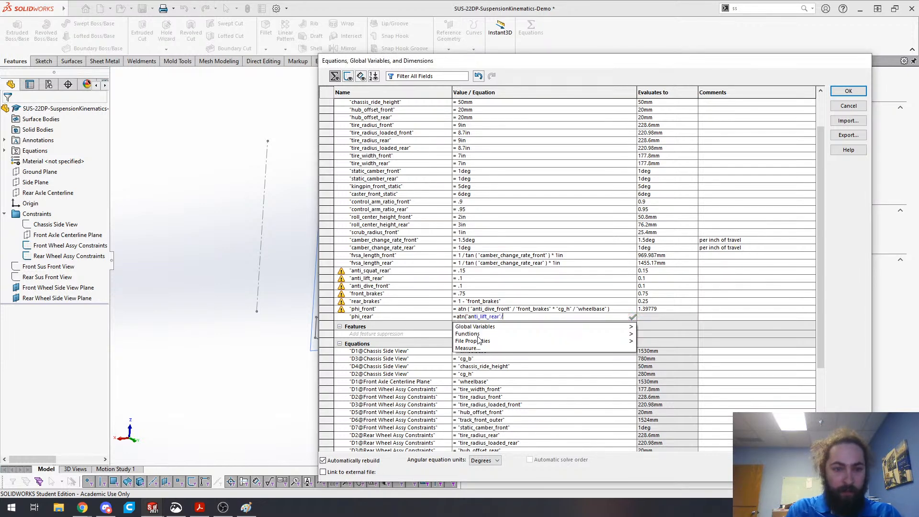
{"action": "type", "text": "\"rear"}
{"action": "left_click", "coordinate": [486, 330]}
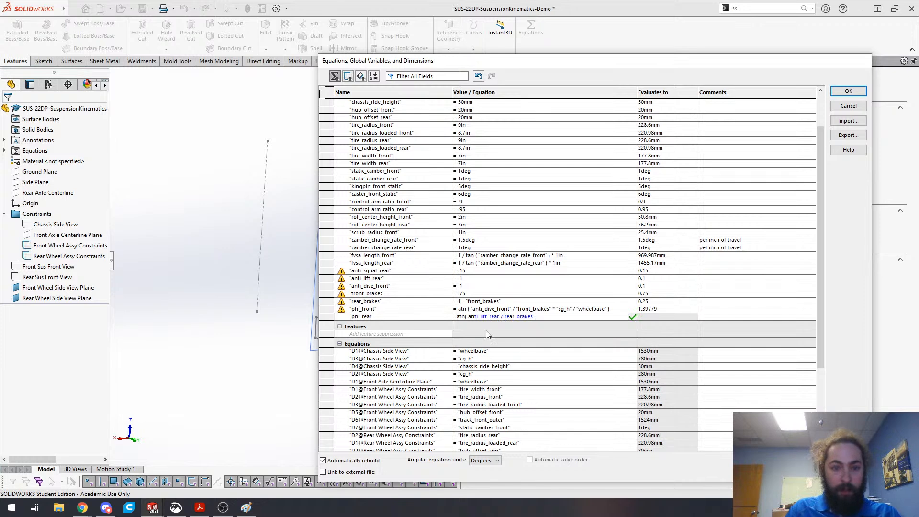
{"action": "type", "text": "*cg"}
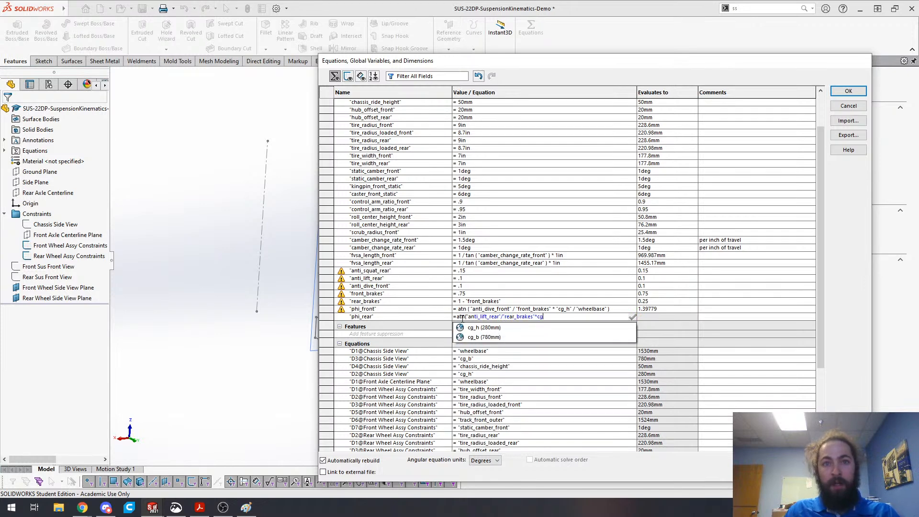
{"action": "left_click", "coordinate": [472, 328]}
{"action": "type", "text": "/"}
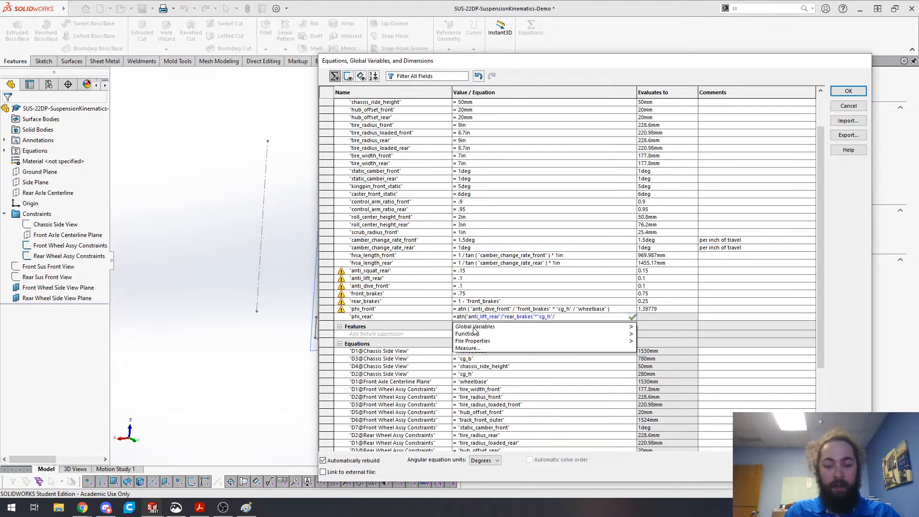
{"action": "type", "text": "whee"}
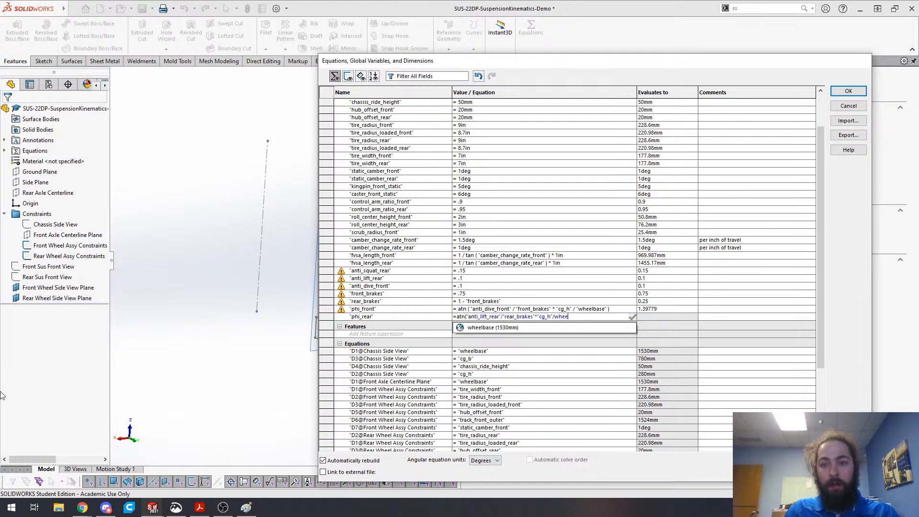
{"action": "left_click", "coordinate": [550, 327]}
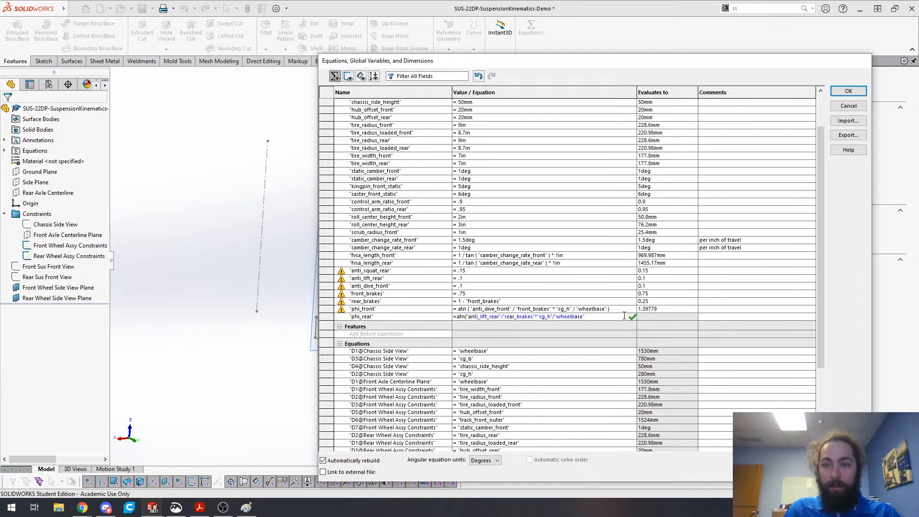
{"action": "key", "text": "Return"}
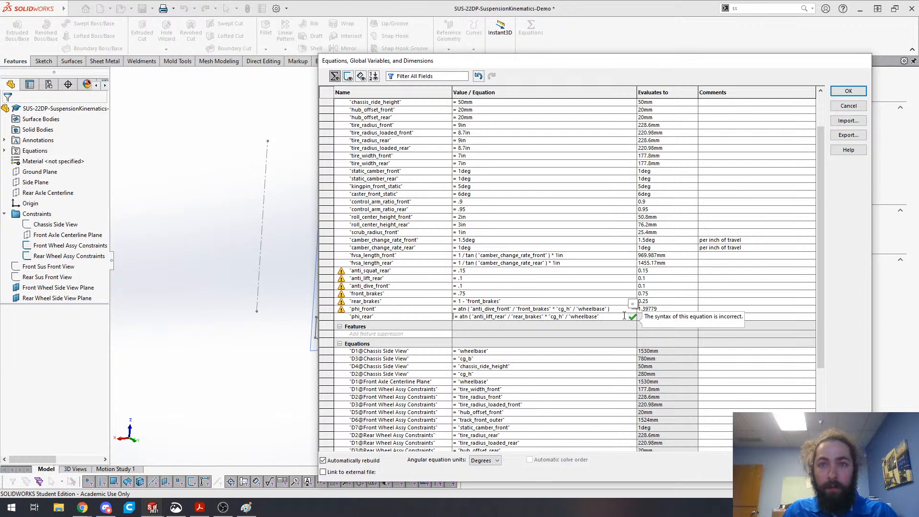
{"action": "left_click", "coordinate": [619, 317]}
{"action": "type", "text": ")"}
{"action": "key", "text": "Return"}
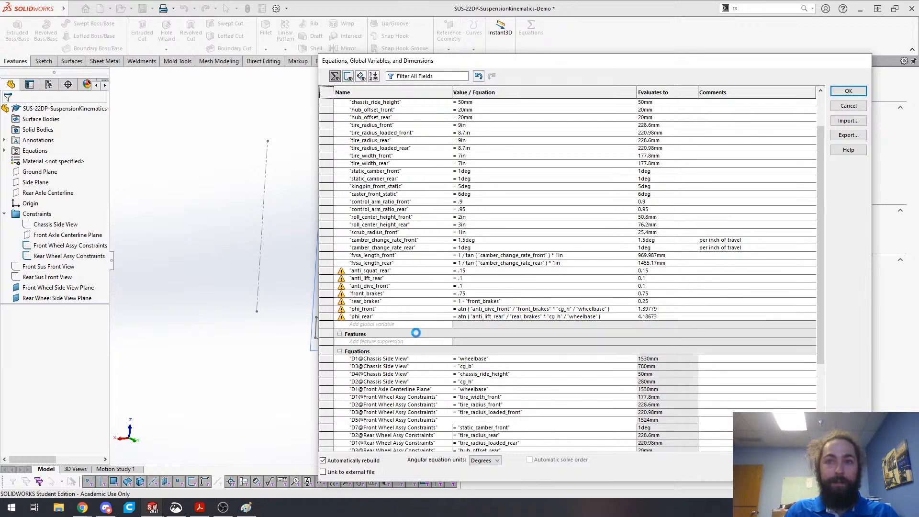
- Create a new global variable named theta_rear below phi_rear
{"action": "left_click", "coordinate": [406, 325]}
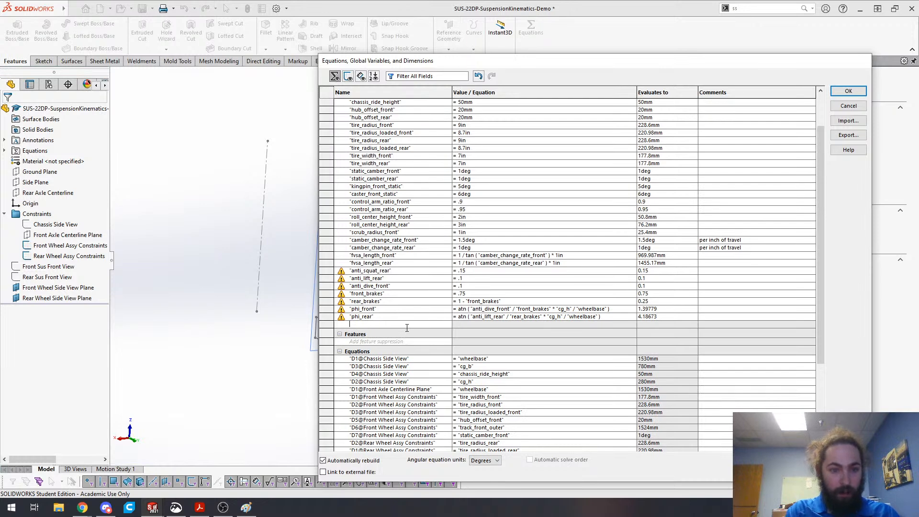
{"action": "type", "text": "theta_rear"}
{"action": "key", "text": "Tab"}
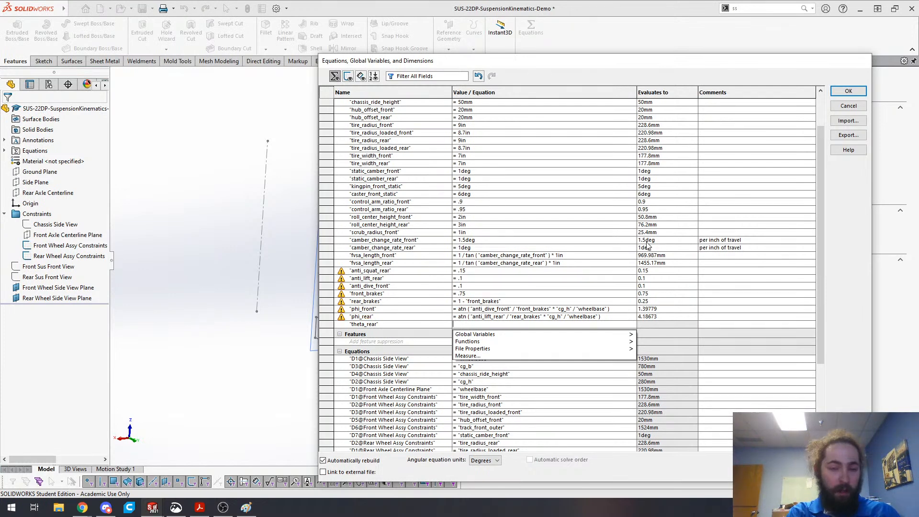
- Set theta_rear to the equation "anti_squat_rear" * "cg_h" / "wheelbase"
{"action": "type", "text": "=anti"}
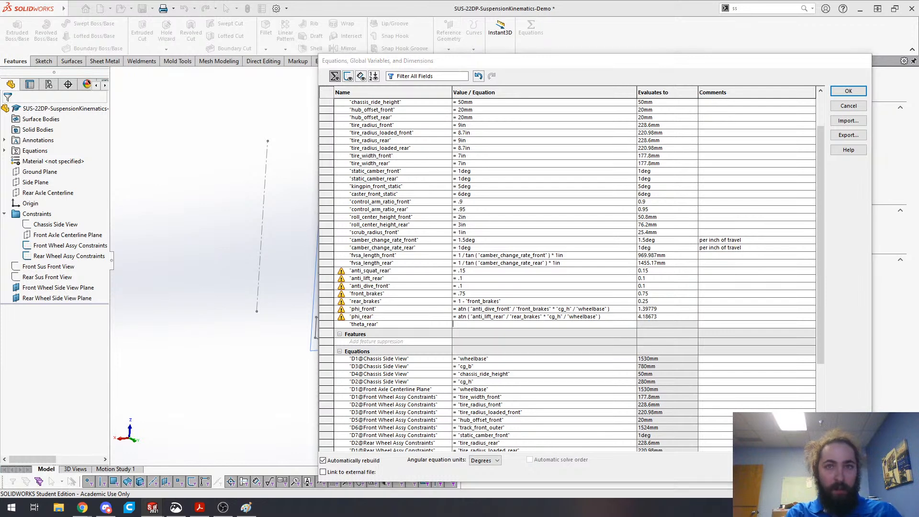
{"action": "left_click", "coordinate": [550, 336]}
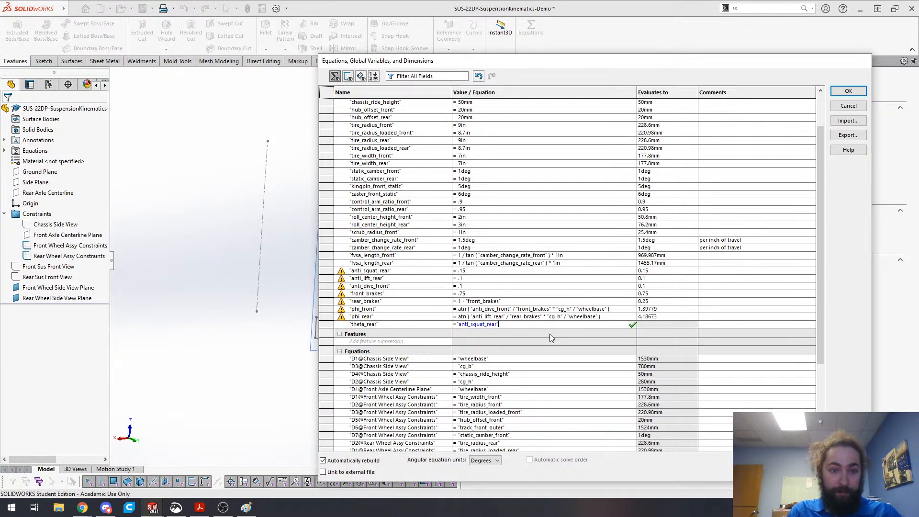
{"action": "type", "text": "*\"cg"}
{"action": "left_click", "coordinate": [568, 340]}
{"action": "type", "text": "/wheel"}
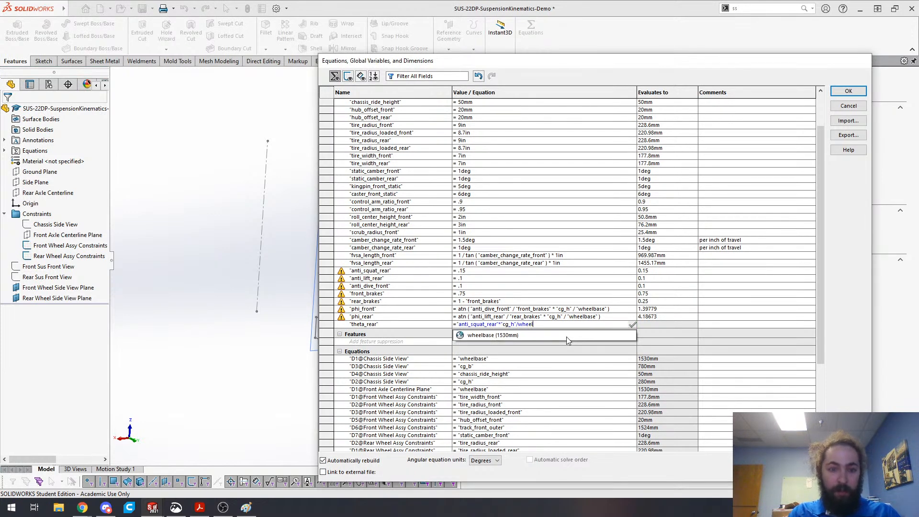
{"action": "left_click", "coordinate": [550, 336]}
{"action": "key", "text": "Return"}
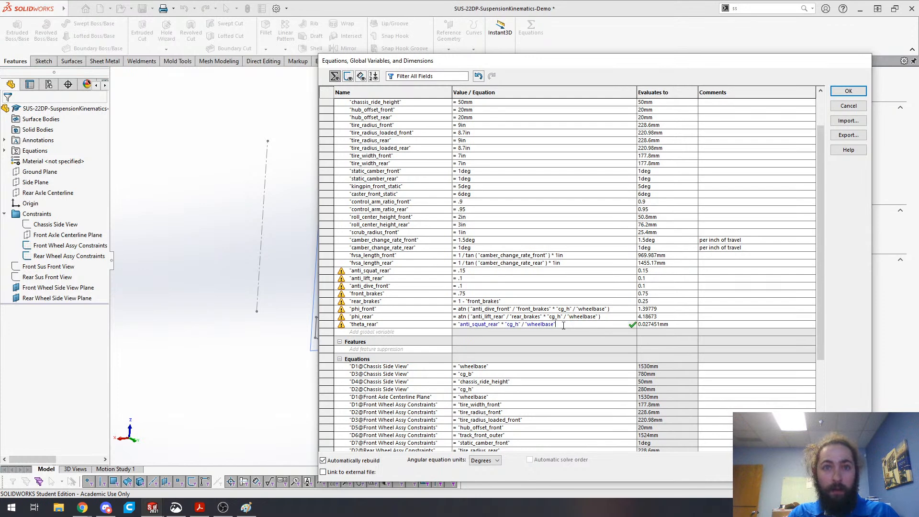
- Wrap the theta_rear equation in the arctangent function atn( ) and close the equations dialog
{"action": "left_click", "coordinate": [458, 325]}
{"action": "type", "text": "atn("}
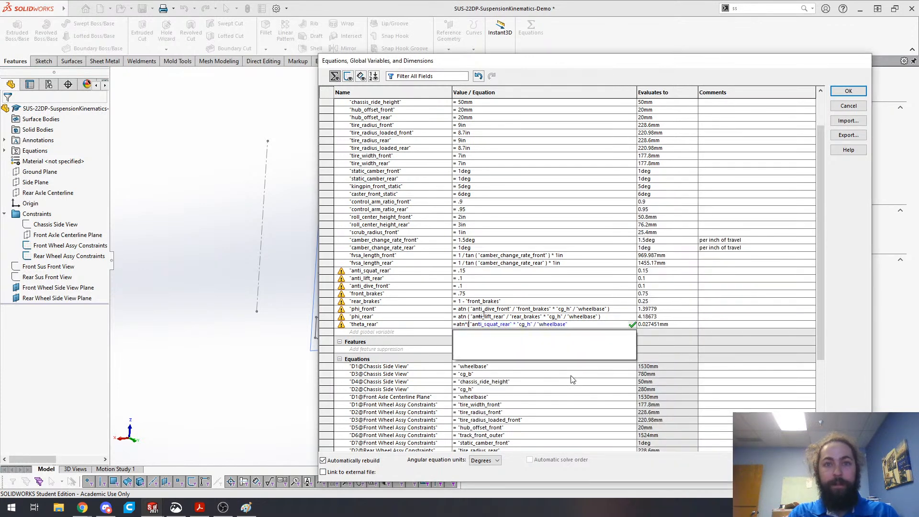
{"action": "left_click", "coordinate": [593, 324]}
{"action": "type", "text": ")"}
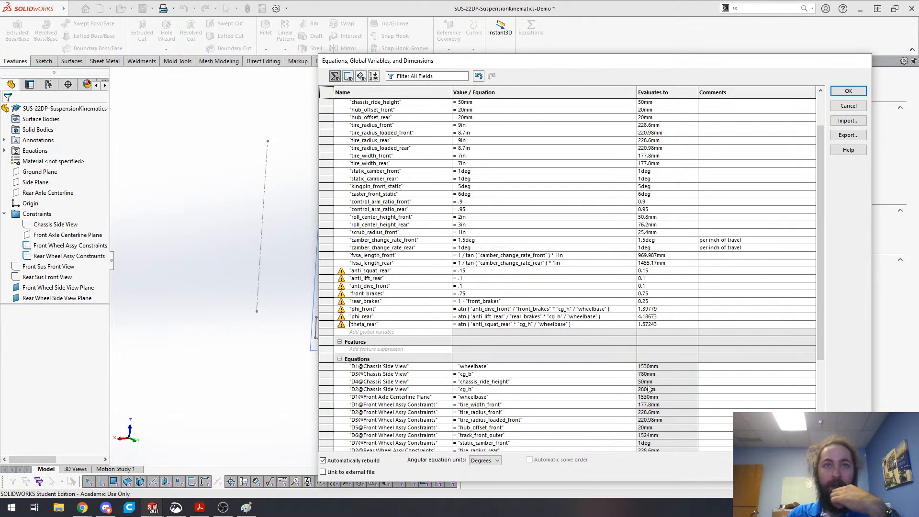
{"action": "scroll", "coordinate": [612, 227], "scroll_direction": "up", "scroll_amount": 2}
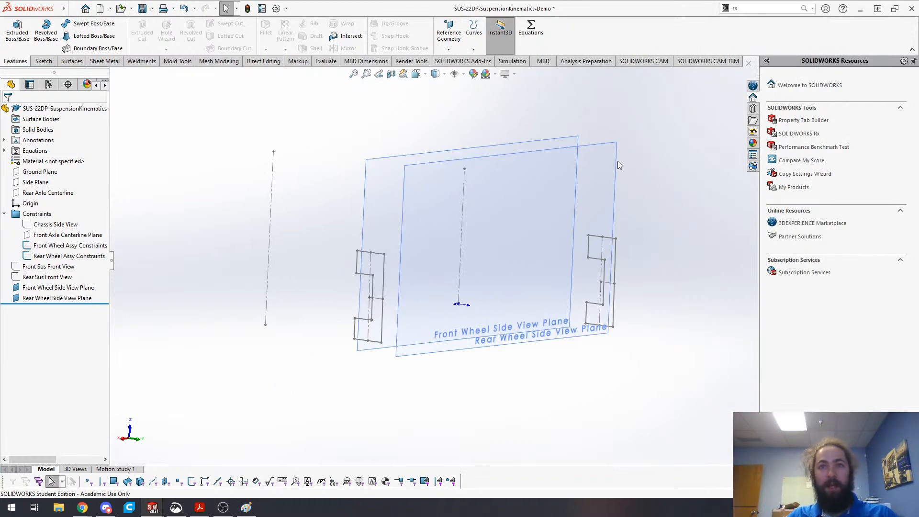
- Hide the Rear Wheel Side View Plane and start an upright sketch on the Front Wheel Side View Plane
{"action": "right_click", "coordinate": [618, 164]}
{"action": "left_click", "coordinate": [648, 150]}
{"action": "right_click", "coordinate": [544, 163]}
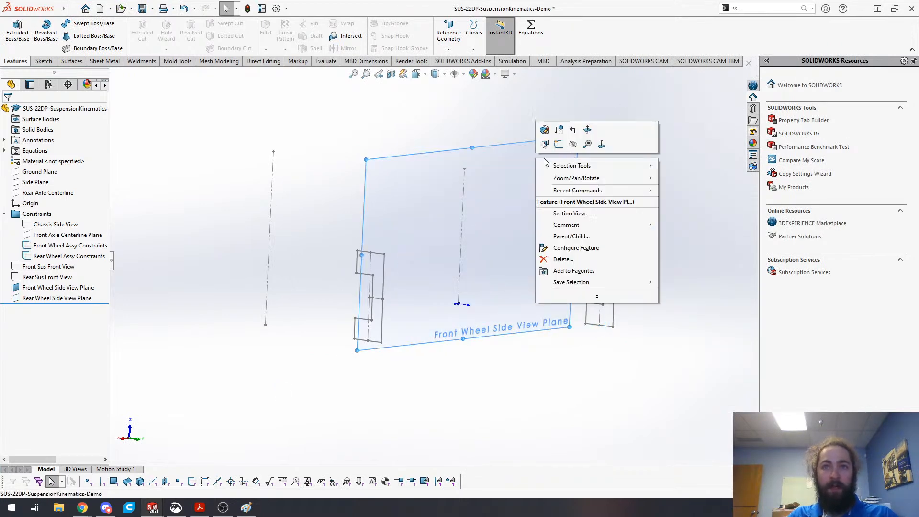
{"action": "left_click", "coordinate": [559, 144]}
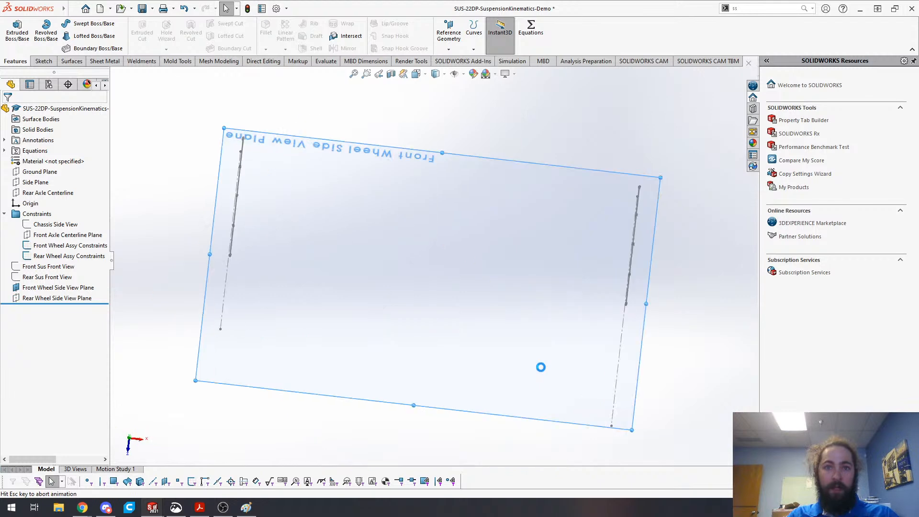
{"action": "key", "text": "alt+Right"}
{"action": "key", "text": "alt+Right"}
{"action": "key", "text": "alt+Right"}
{"action": "key", "text": "alt+Right"}
{"action": "key", "text": "alt+Right"}
{"action": "key", "text": "alt+Right"}
{"action": "key", "text": "alt+Right"}
{"action": "key", "text": "alt+Right"}
{"action": "key", "text": "alt+Right"}
{"action": "key", "text": "alt+Right"}
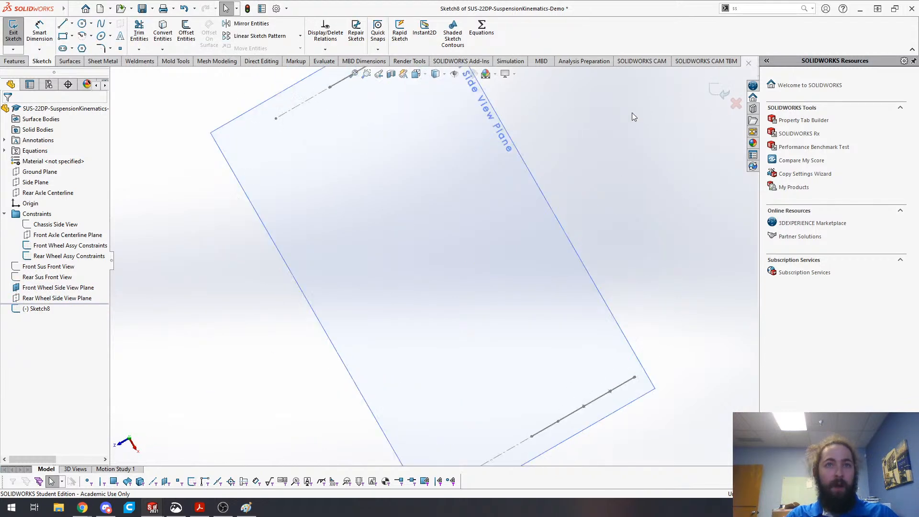
{"action": "key", "text": "alt+Right"}
{"action": "key", "text": "alt+Right"}
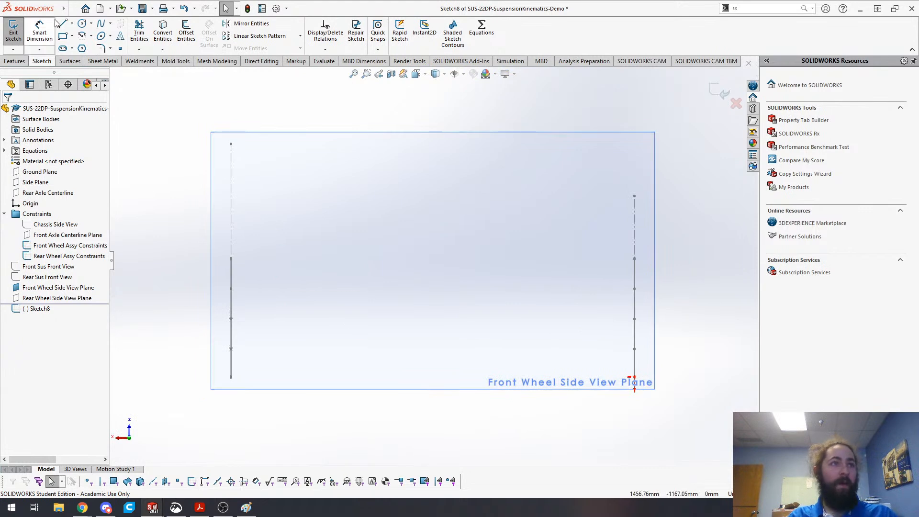
- Sketch a slanted line about 621 mm long beside the front wheel's vertical axis
{"action": "left_click", "coordinate": [306, 177]}
{"action": "left_click", "coordinate": [256, 333]}
{"action": "key", "text": "Escape"}
- Dimension the slanted line's length at 600 mm
{"action": "key", "text": "s"}
{"action": "left_click", "coordinate": [340, 279]}
{"action": "left_click", "coordinate": [275, 275]}
{"action": "left_click", "coordinate": [276, 273]}
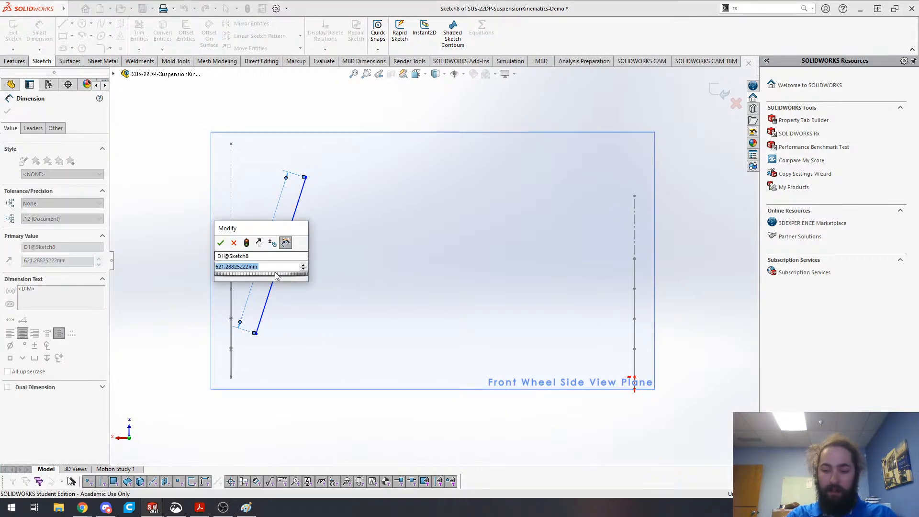
{"action": "type", "text": "600"}
{"action": "key", "text": "Return"}
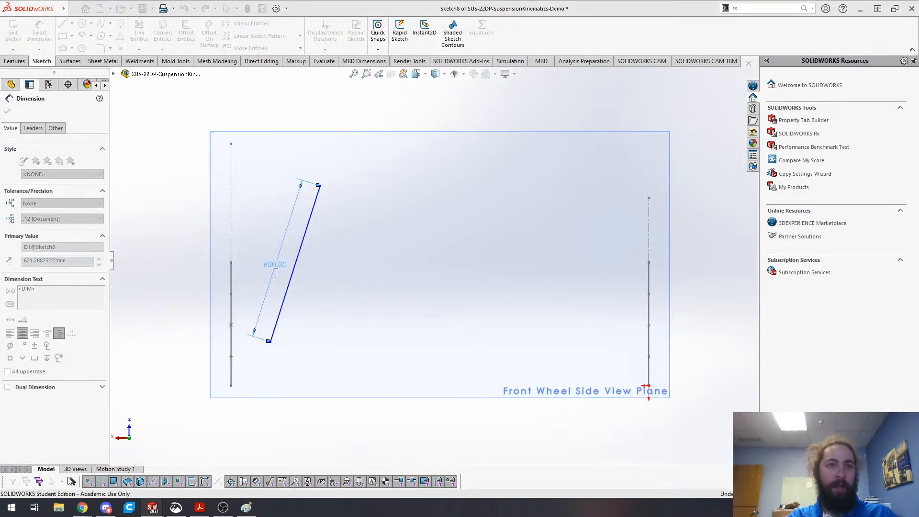
{"action": "key", "text": "Escape"}
{"action": "key", "text": "z"}
{"action": "key", "text": "Escape"}
- Sketch a vertical centerline about 590 mm long beside the slanted line
{"action": "scroll", "coordinate": [327, 302], "scroll_direction": "down", "scroll_amount": 2}
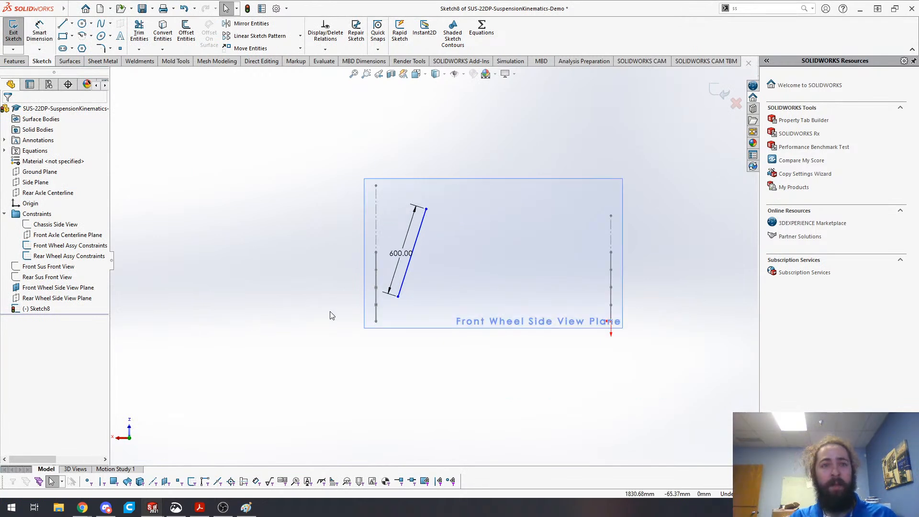
{"action": "middle_click_drag", "start_coordinate": [370, 317], "coordinate": [399, 316]}
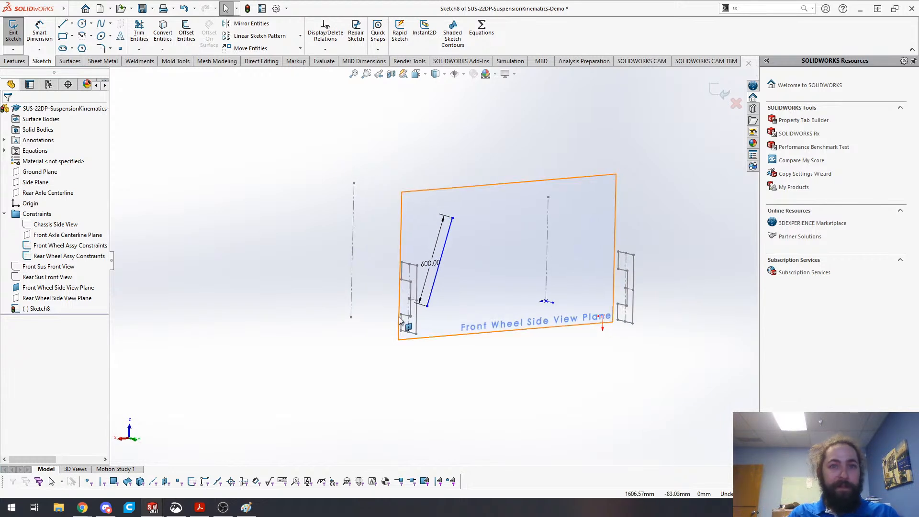
{"action": "scroll", "coordinate": [400, 319], "scroll_direction": "down", "scroll_amount": 3}
{"action": "key", "text": "s"}
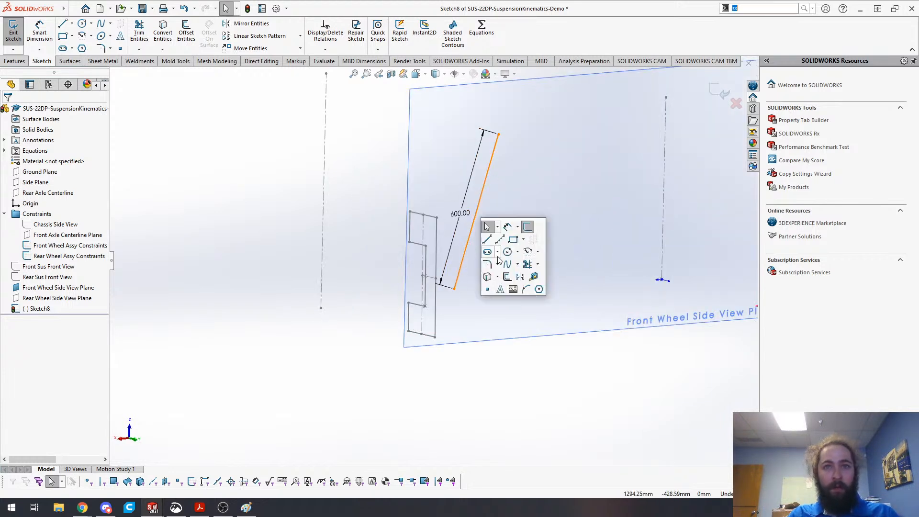
{"action": "left_click", "coordinate": [500, 239]}
{"action": "left_click", "coordinate": [494, 318]}
{"action": "left_click", "coordinate": [498, 163]}
{"action": "key", "text": "Escape"}
{"action": "scroll", "coordinate": [530, 358], "scroll_direction": "up", "scroll_amount": 1}
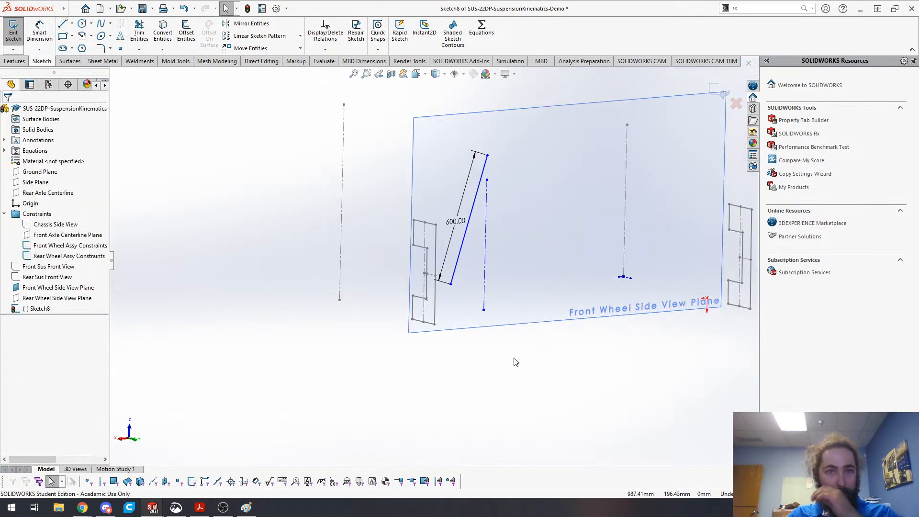
- Make the new vertical centerline coincident with the front wheel's center point
{"action": "left_click", "coordinate": [483, 310]}
{"action": "left_click", "coordinate": [423, 322], "text": "ctrl"}
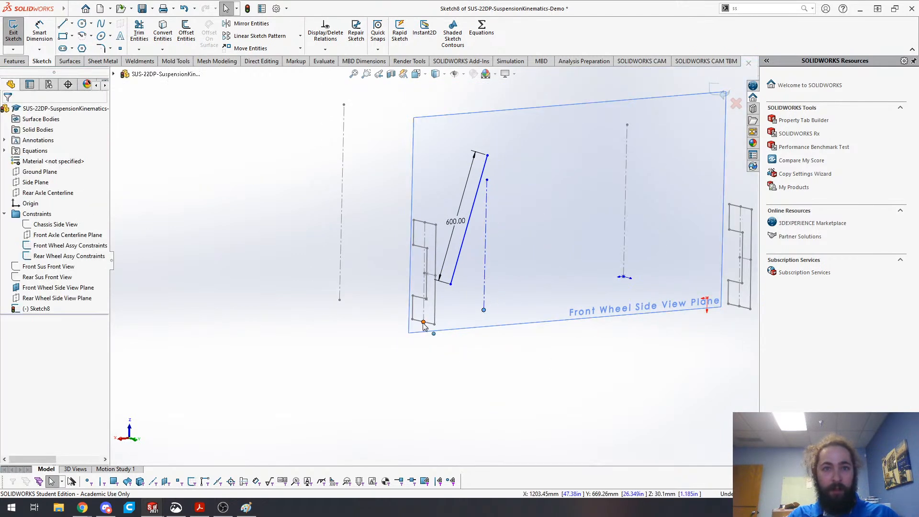
{"action": "left_click", "coordinate": [485, 263]}
{"action": "left_click", "coordinate": [424, 274], "text": "ctrl"}
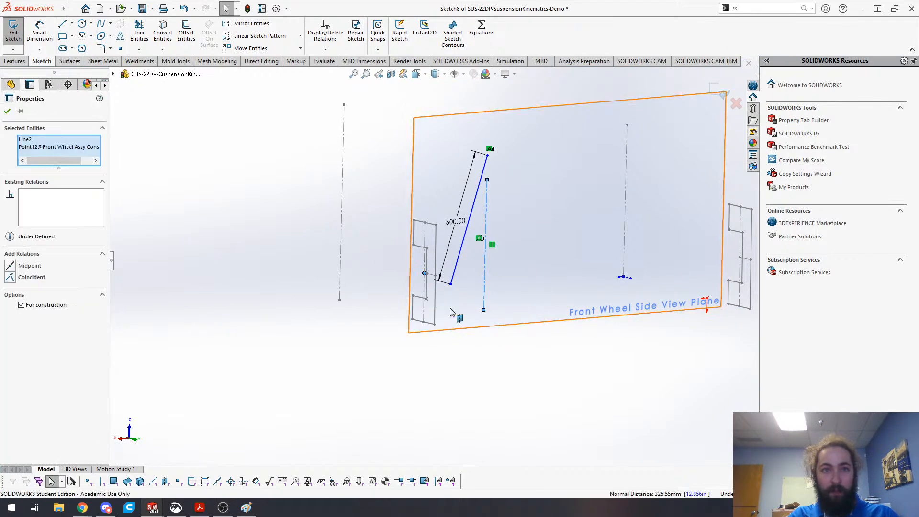
{"action": "left_click", "coordinate": [12, 278]}
{"action": "left_click", "coordinate": [406, 408]}
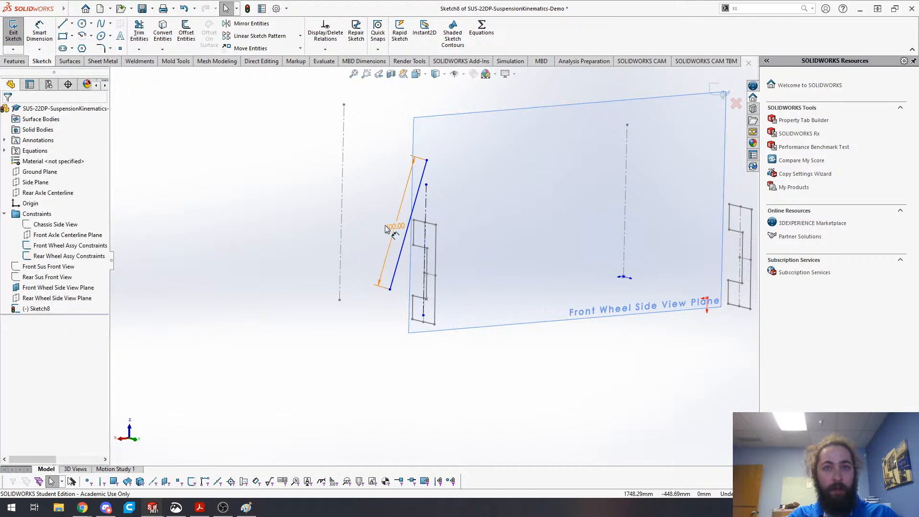
- Make the midpoint of the 600 mm slanted line coincident with the front wheel's center point
{"action": "left_click", "coordinate": [426, 194]}
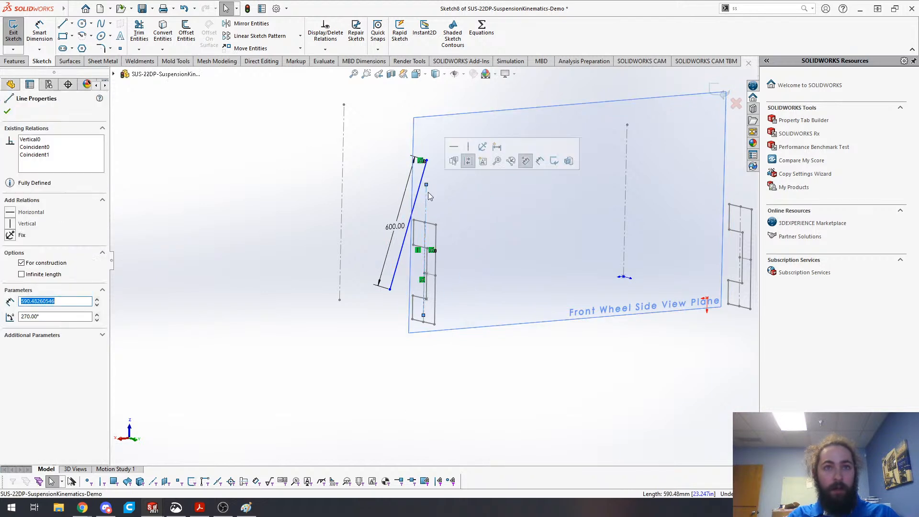
{"action": "left_click", "coordinate": [420, 161]}
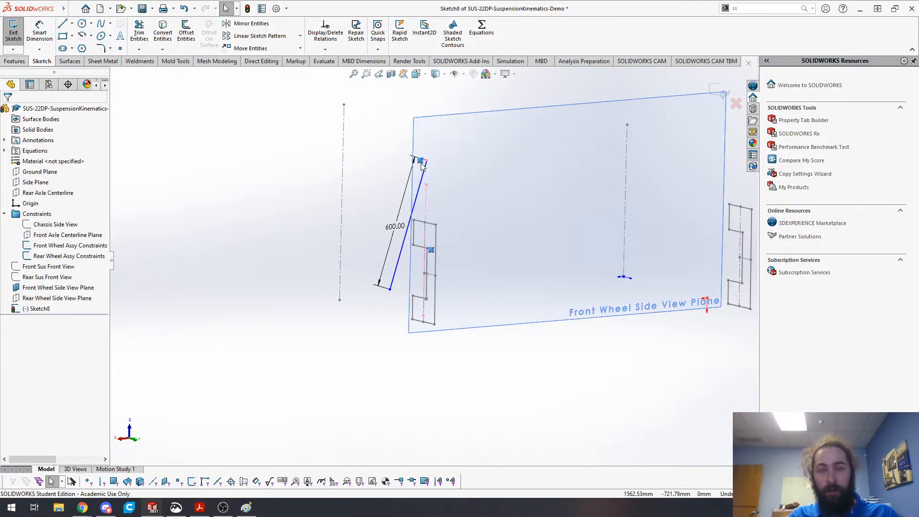
{"action": "left_click", "coordinate": [402, 227]}
{"action": "right_click", "coordinate": [396, 269]}
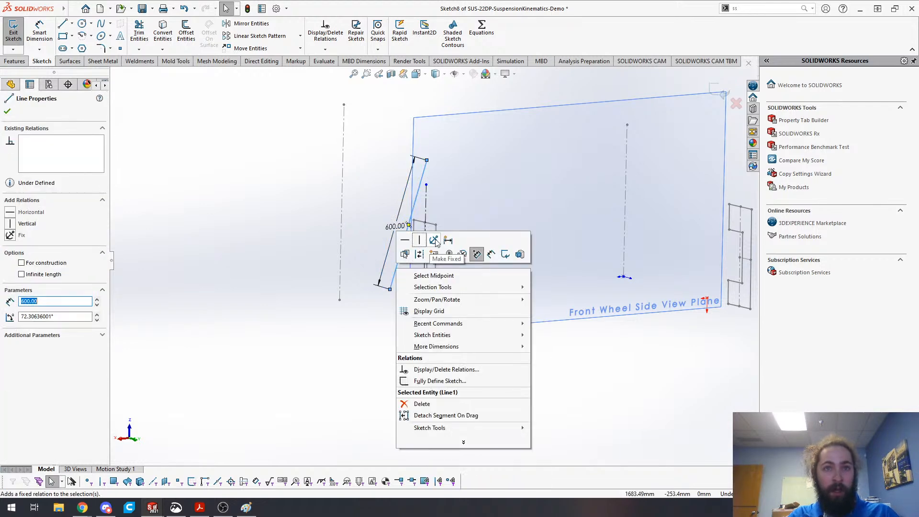
{"action": "left_click", "coordinate": [432, 276]}
{"action": "left_click", "coordinate": [424, 274], "text": "ctrl"}
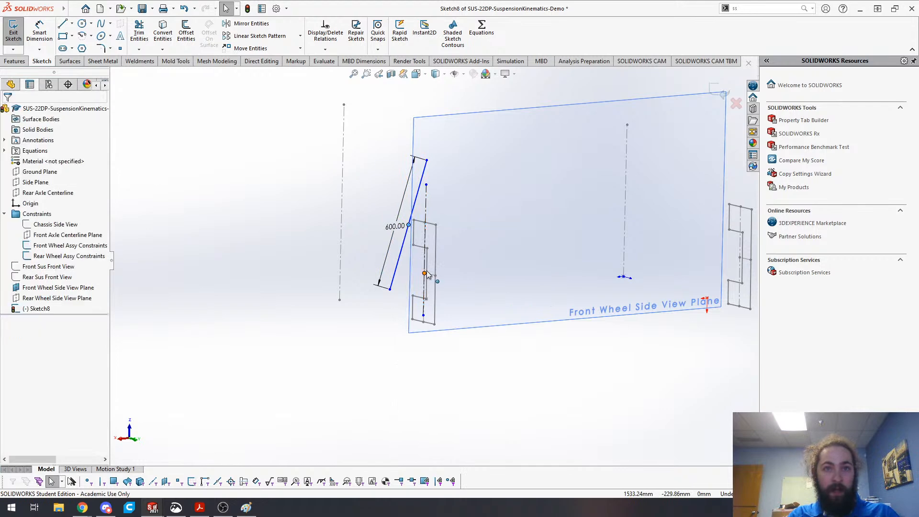
{"action": "left_click", "coordinate": [481, 229]}
{"action": "left_click", "coordinate": [463, 373]}
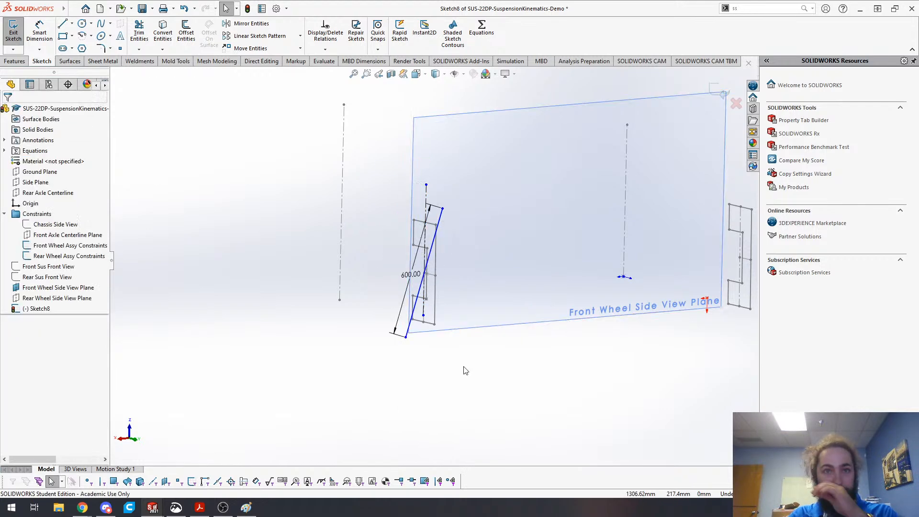
{"action": "scroll", "coordinate": [450, 330], "scroll_direction": "up", "scroll_amount": 3}
{"action": "scroll", "coordinate": [434, 274], "scroll_direction": "down", "scroll_amount": 8}
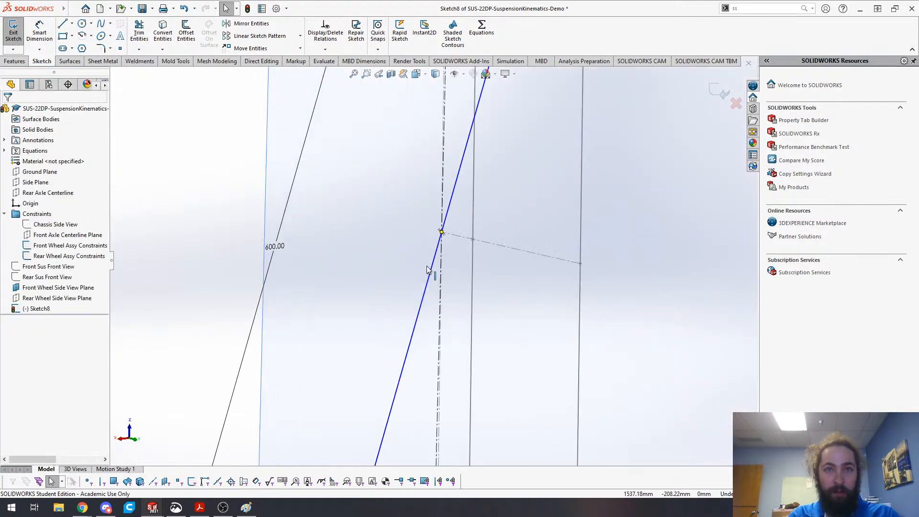
{"action": "scroll", "coordinate": [484, 201], "scroll_direction": "up", "scroll_amount": 5}
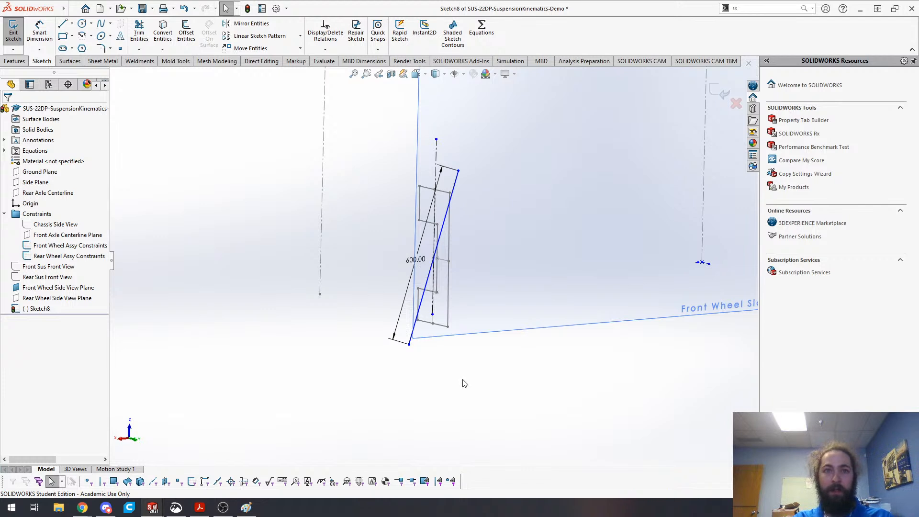
{"action": "scroll", "coordinate": [445, 287], "scroll_direction": "up", "scroll_amount": 1}
{"action": "scroll", "coordinate": [431, 263], "scroll_direction": "down", "scroll_amount": 4}
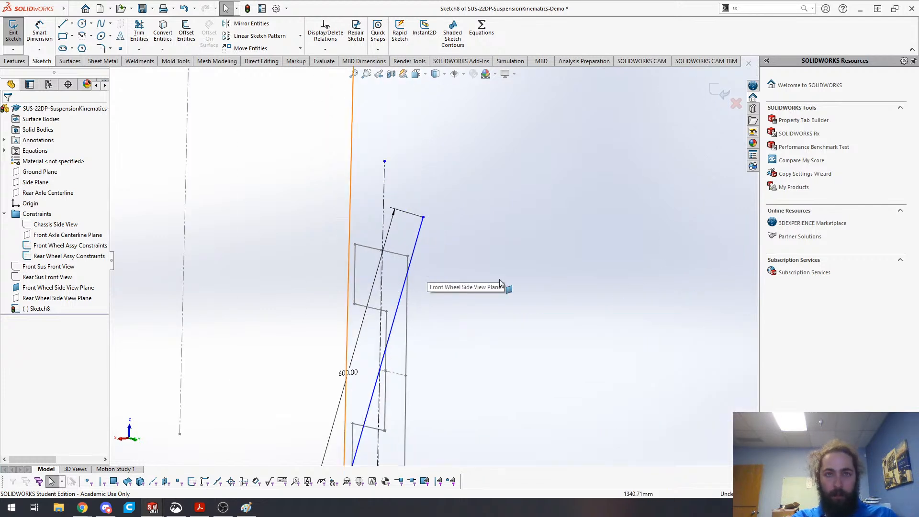
- Dimension the angle between the vertical centerline and the 600 mm slanted line as the variable "caster_front_static"
{"action": "right_click", "coordinate": [496, 280]}
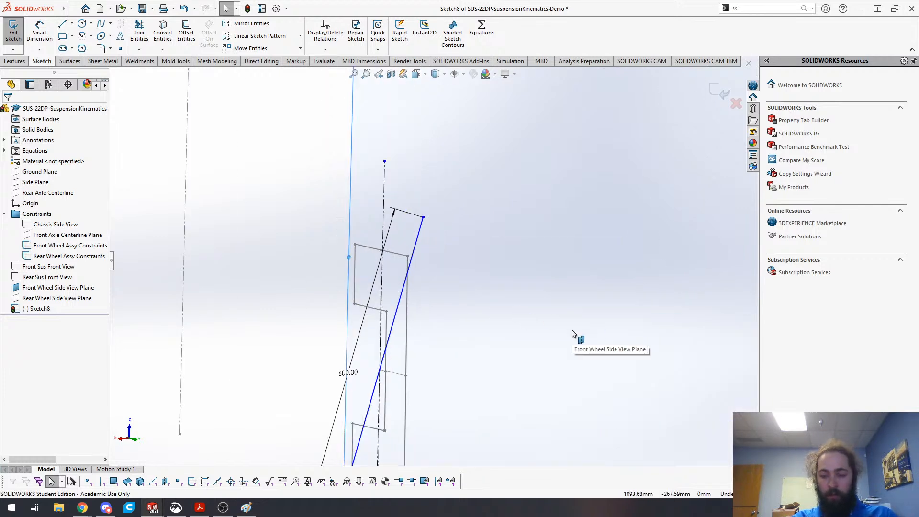
{"action": "key", "text": "ctrl+8"}
{"action": "key", "text": "alt+Right"}
{"action": "key", "text": "alt+Right"}
{"action": "key", "text": "alt+Right"}
{"action": "key", "text": "alt+Right"}
{"action": "key", "text": "alt+Right"}
{"action": "key", "text": "alt+Right"}
{"action": "key", "text": "alt+Right"}
{"action": "key", "text": "alt+Right"}
{"action": "key", "text": "alt+Right"}
{"action": "key", "text": "alt+Right"}
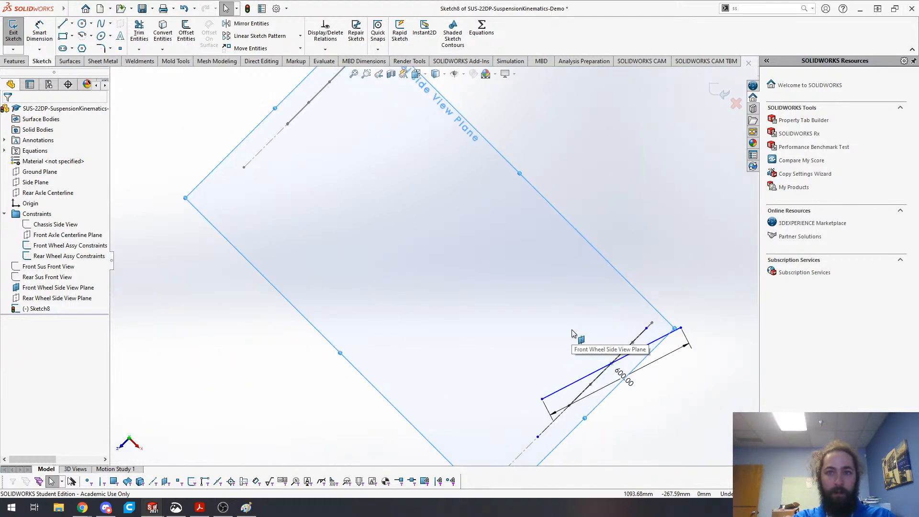
{"action": "key", "text": "alt+Right"}
{"action": "key", "text": "alt+Right"}
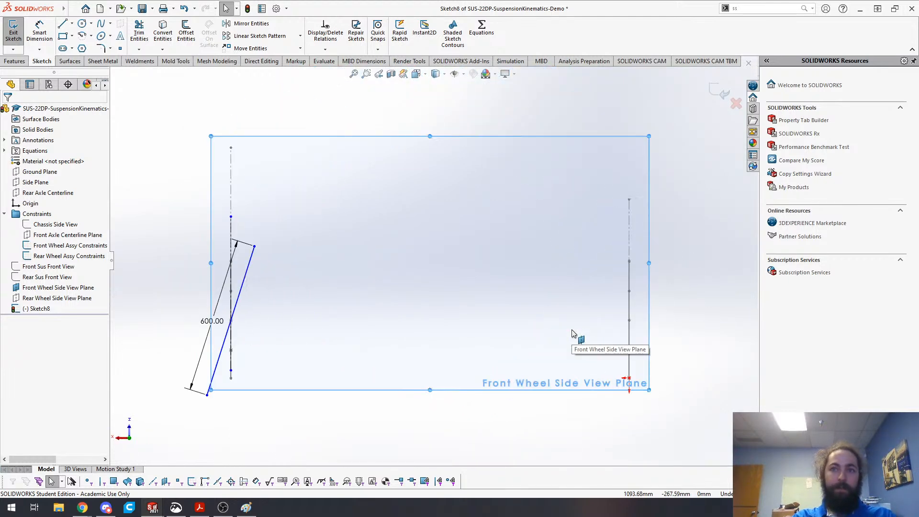
{"action": "key", "text": "s"}
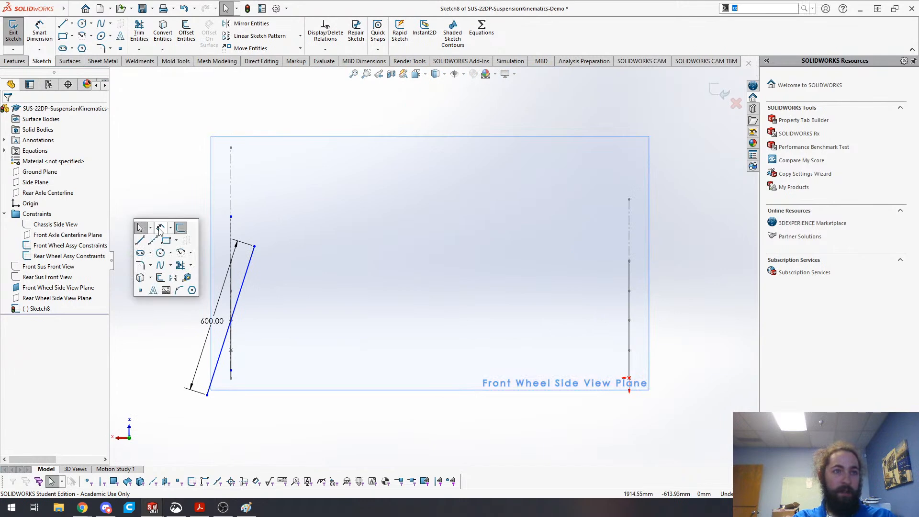
{"action": "left_click", "coordinate": [142, 229]}
{"action": "left_click", "coordinate": [234, 193]}
{"action": "left_click", "coordinate": [242, 282]}
{"action": "left_click", "coordinate": [259, 205]}
{"action": "type", "text": "=caster_front_static\""}
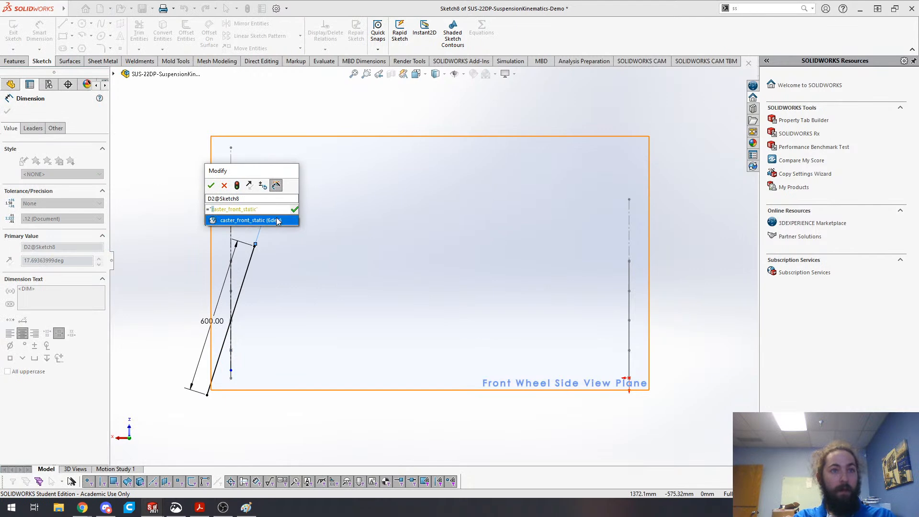
{"action": "left_click", "coordinate": [273, 219]}
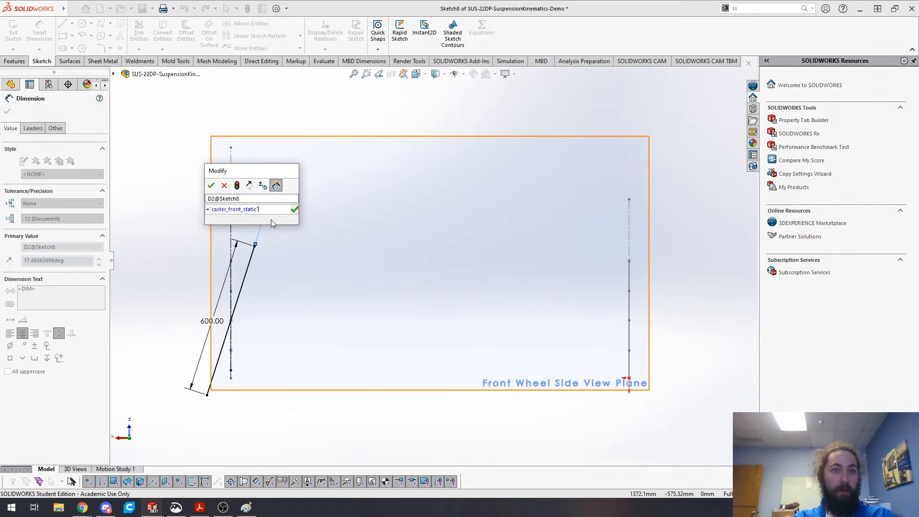
{"action": "key", "text": "Return"}
{"action": "left_click", "coordinate": [211, 186]}
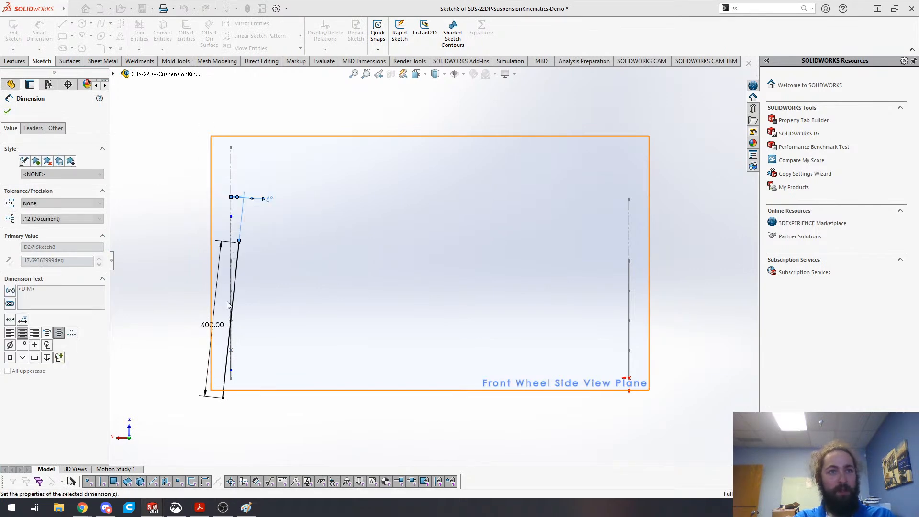
{"action": "scroll", "coordinate": [240, 331], "scroll_direction": "up", "scroll_amount": 3}
{"action": "scroll", "coordinate": [232, 329], "scroll_direction": "down", "scroll_amount": 3}
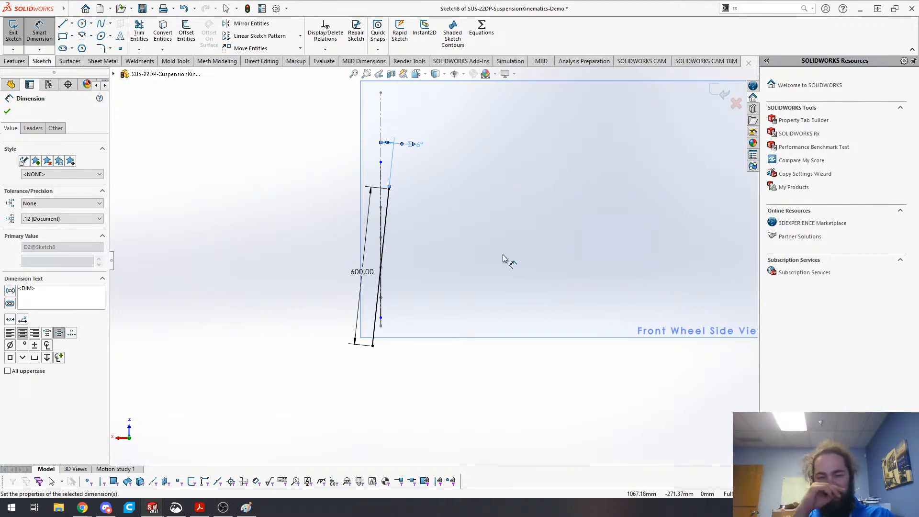
{"action": "scroll", "coordinate": [502, 255], "scroll_direction": "up", "scroll_amount": 3}
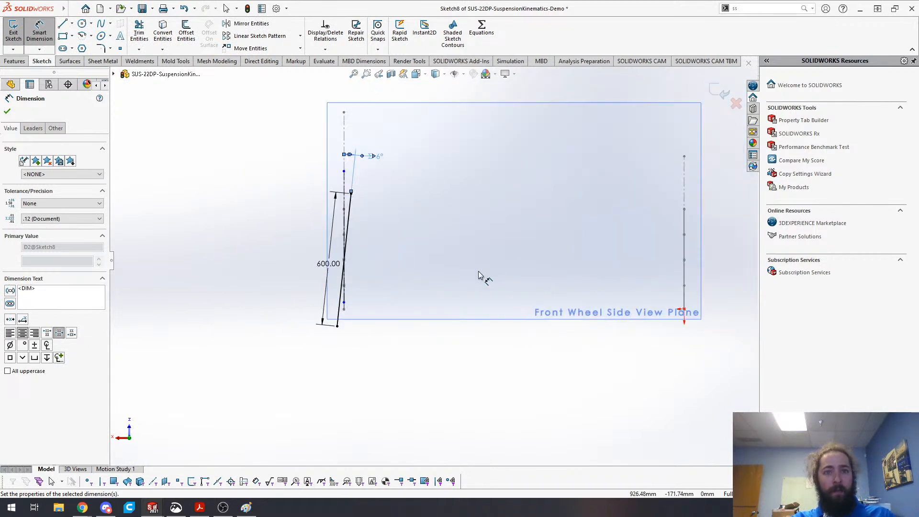
{"action": "key", "text": "Escape"}
- Make the lower endpoint of the vertical centerline coincident with the bottom line of the front wheel profile
{"action": "mouse_move", "coordinate": [357, 321]}
{"action": "middle_mouse_down"}
{"action": "mouse_move", "coordinate": [318, 322]}
{"action": "mouse_move", "coordinate": [330, 318]}
{"action": "middle_mouse_up"}
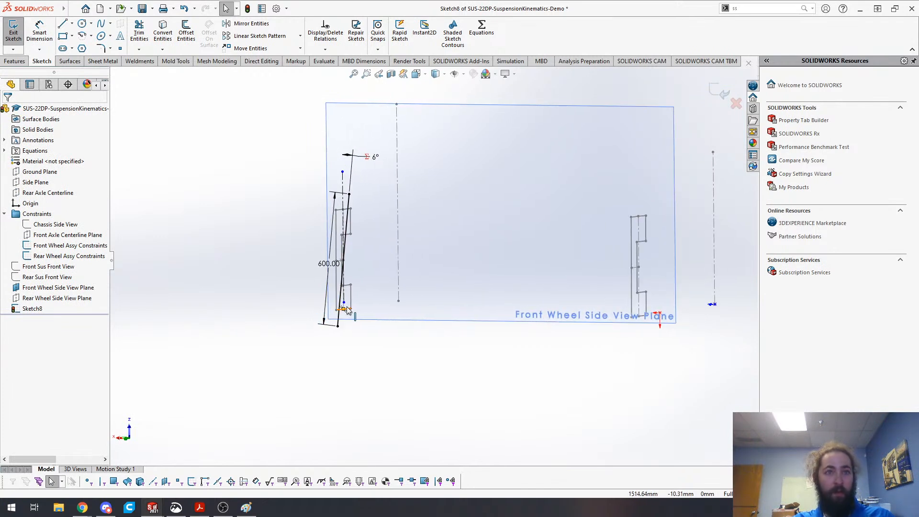
{"action": "left_click", "coordinate": [346, 308]}
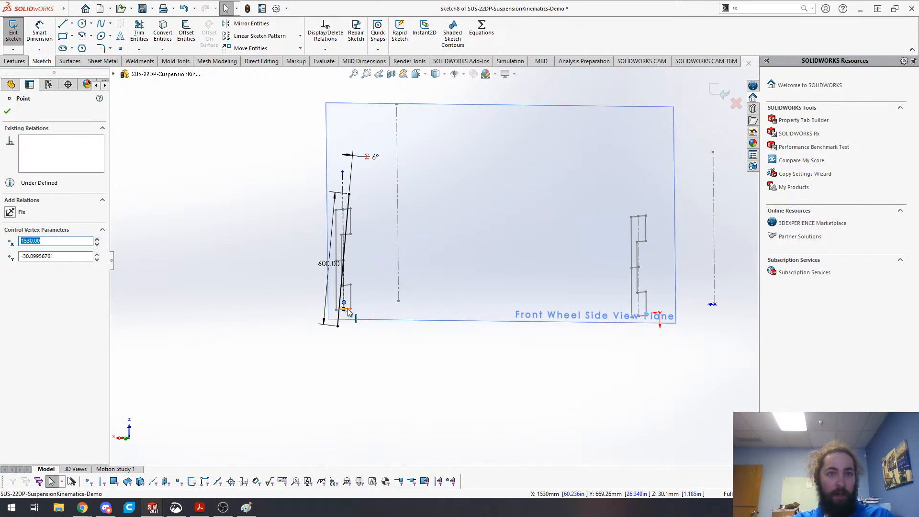
{"action": "left_click", "coordinate": [349, 318], "text": "ctrl"}
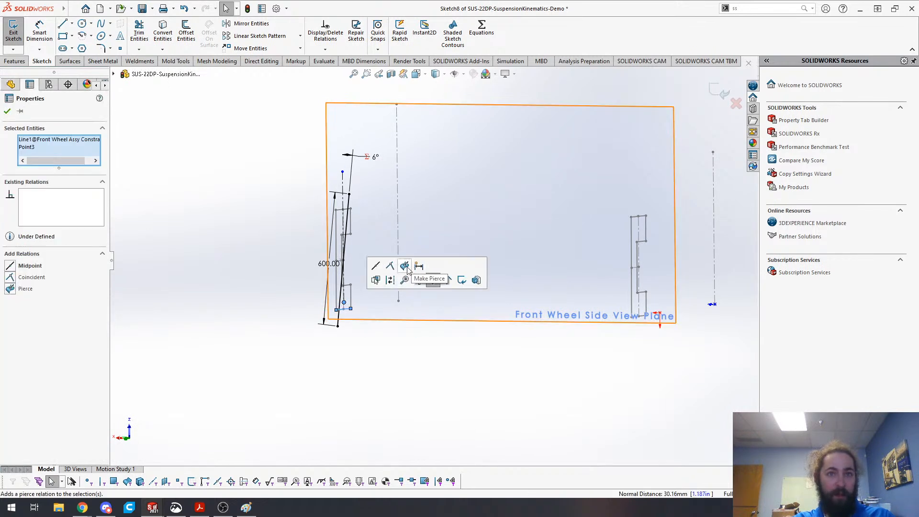
{"action": "left_click", "coordinate": [390, 265]}
{"action": "left_click", "coordinate": [313, 358]}
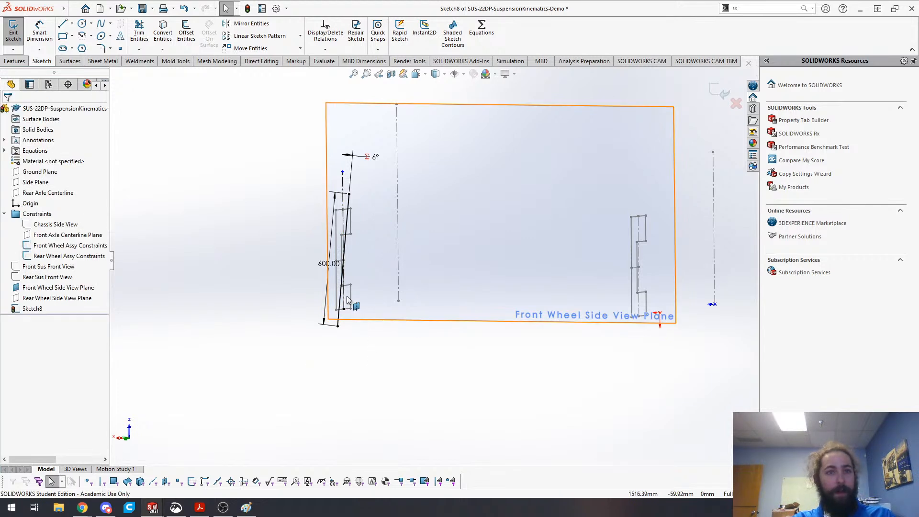
- Sketch two centerlines, about 1960 mm and 1874 mm long, from the tire's bottom point to beyond the rear wheel and back near the wheel center
{"action": "key", "text": "s"}
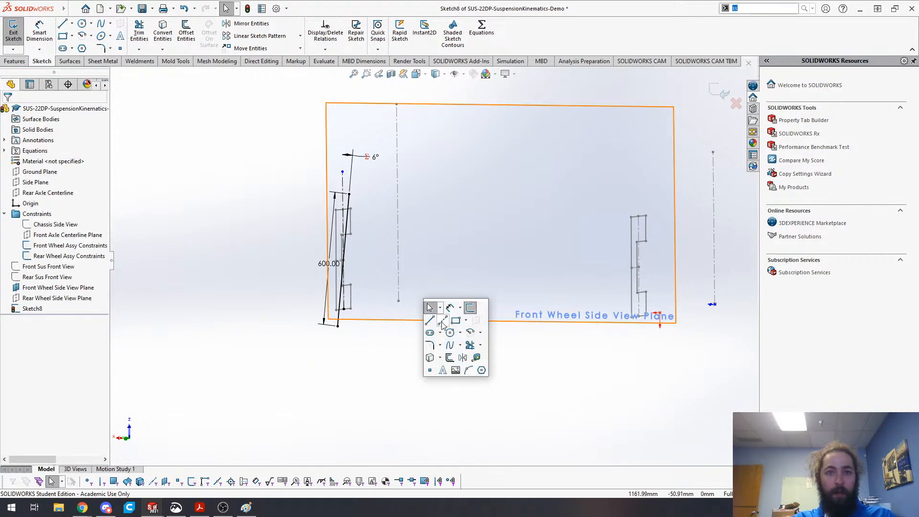
{"action": "left_click", "coordinate": [442, 323]}
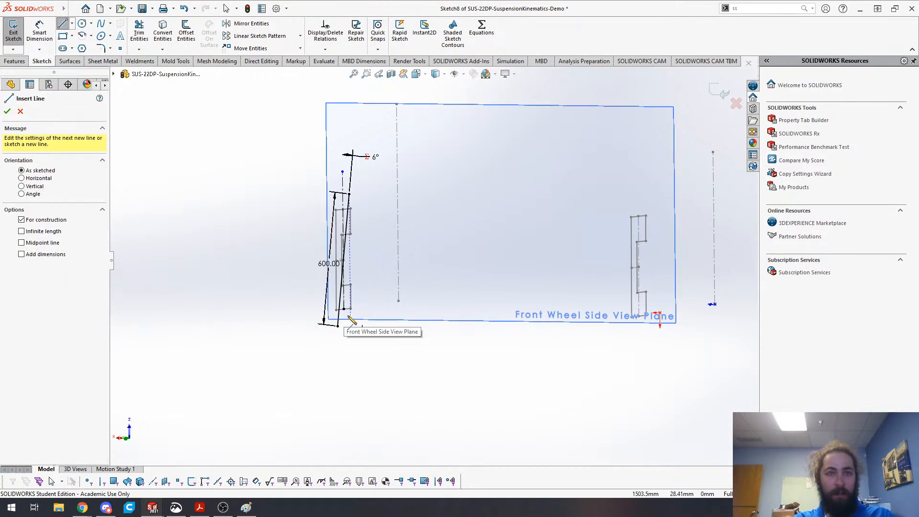
{"action": "left_click", "coordinate": [343, 309]}
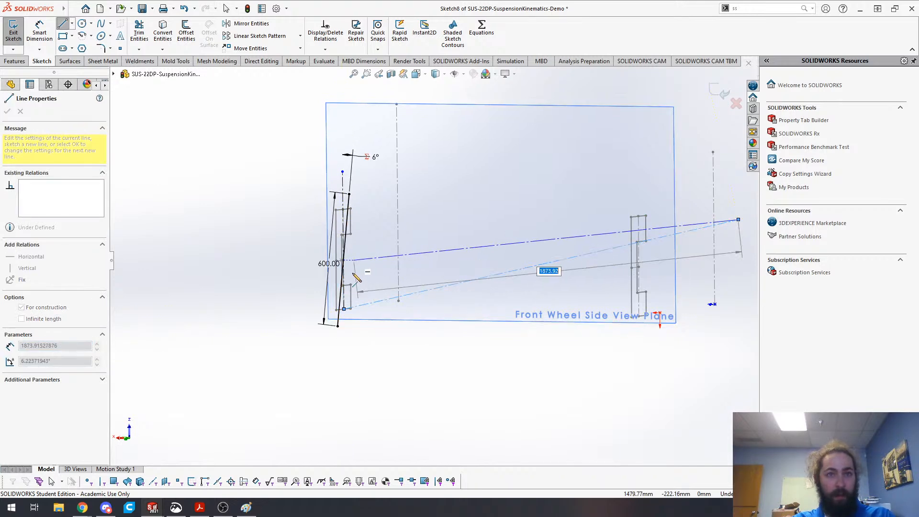
{"action": "left_click", "coordinate": [343, 307]}
{"action": "key", "text": "Escape"}
- Attach the free end of the upper long centerline to the front wheel's center point
{"action": "scroll", "coordinate": [378, 261], "scroll_direction": "down", "scroll_amount": 8}
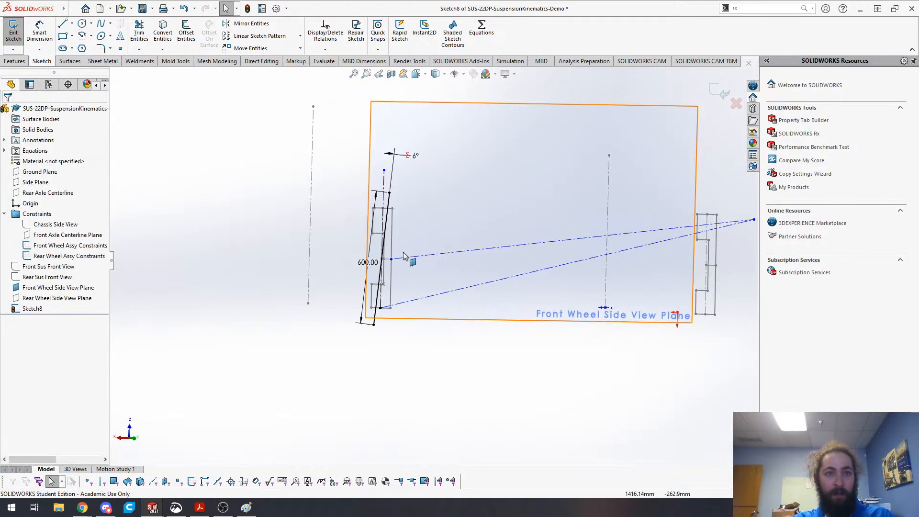
{"action": "scroll", "coordinate": [376, 267], "scroll_direction": "down", "scroll_amount": 4}
{"action": "mouse_move", "coordinate": [429, 275]}
{"action": "left_mouse_down"}
{"action": "mouse_move", "coordinate": [478, 242]}
{"action": "mouse_move", "coordinate": [365, 273]}
{"action": "left_mouse_up"}
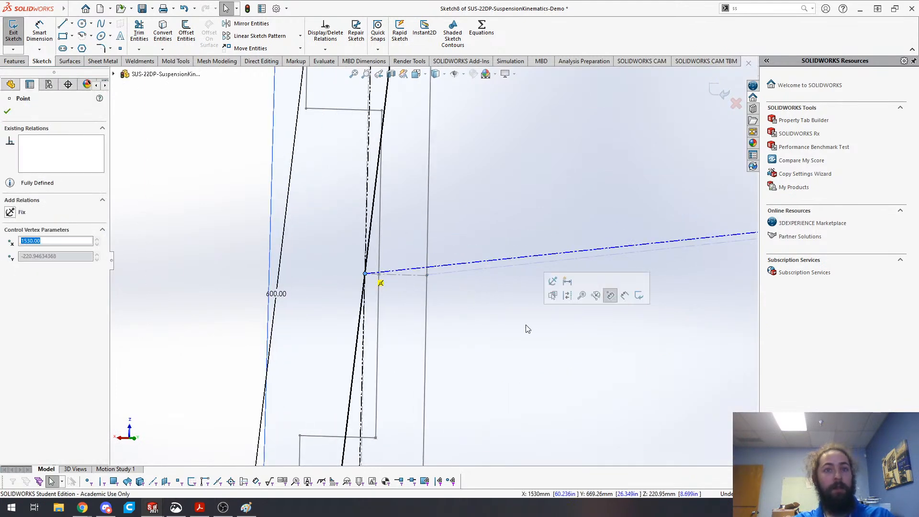
{"action": "scroll", "coordinate": [488, 316], "scroll_direction": "up", "scroll_amount": 12}
{"action": "key", "text": "Escape"}
- Show the Ground Plane in the model view
{"action": "middle_click_drag", "start_coordinate": [478, 319], "coordinate": [427, 305]}
{"action": "scroll", "coordinate": [443, 257], "scroll_direction": "down", "scroll_amount": 4}
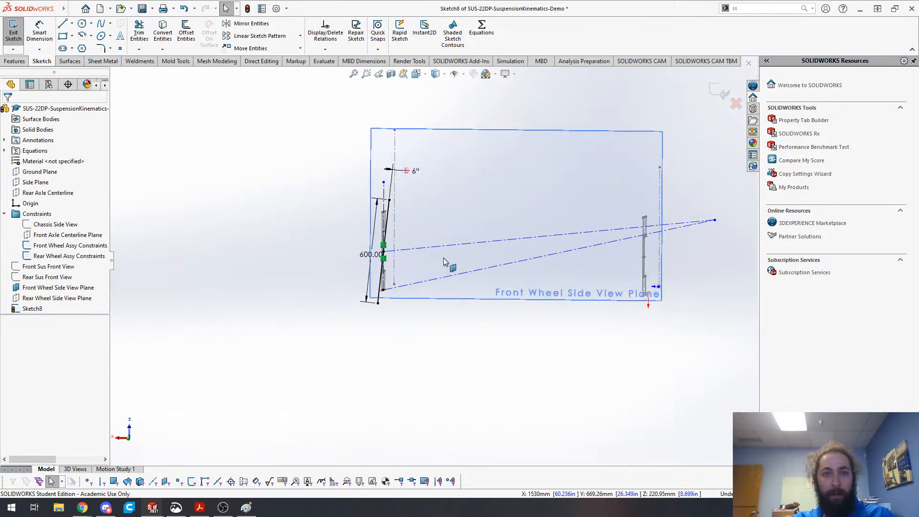
{"action": "scroll", "coordinate": [425, 256], "scroll_direction": "down", "scroll_amount": 5}
{"action": "middle_click_drag", "start_coordinate": [425, 256], "coordinate": [431, 262]}
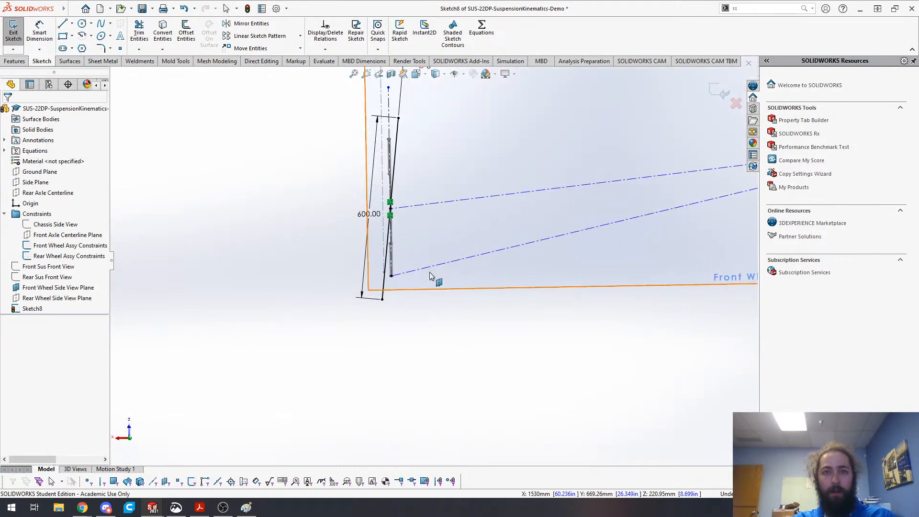
{"action": "right_click", "coordinate": [36, 172]}
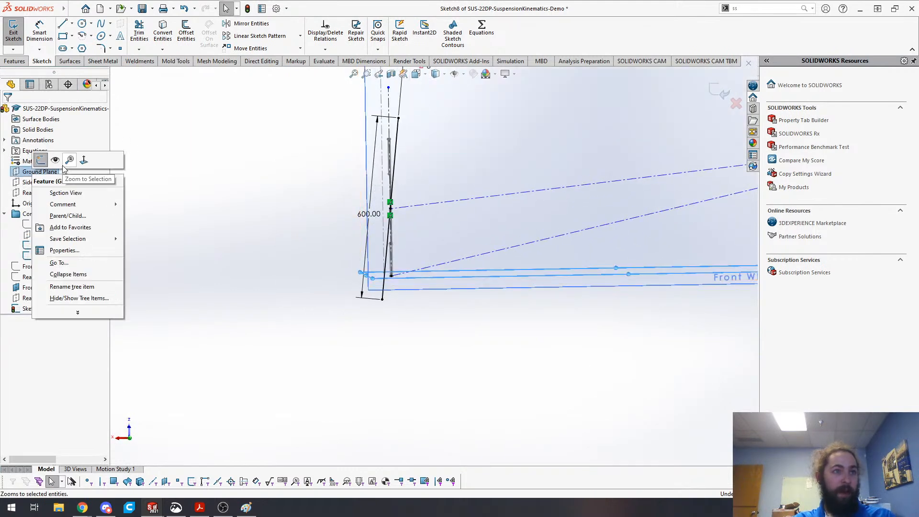
{"action": "left_click", "coordinate": [56, 163]}
- Dimension the angle between the Ground Plane and the lower long centerline as the variable "phi_front"
{"action": "scroll", "coordinate": [545, 343], "scroll_direction": "up", "scroll_amount": 4}
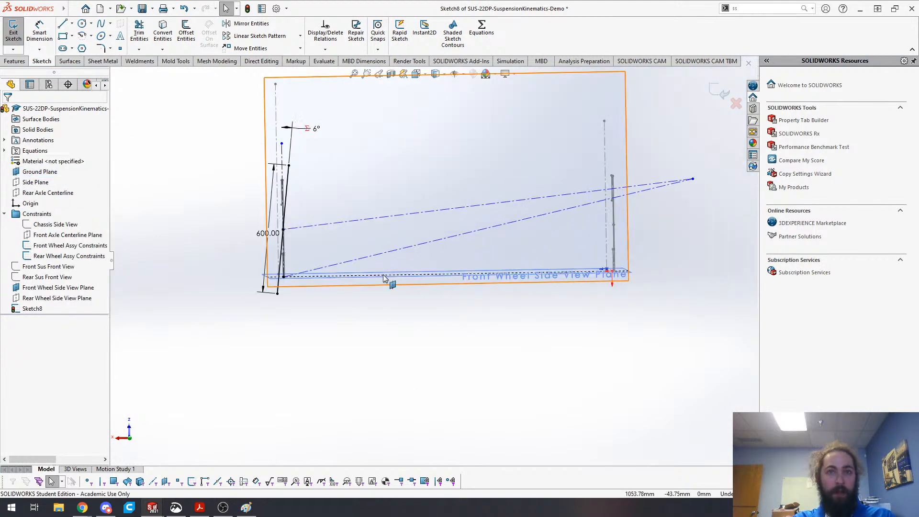
{"action": "key", "text": "s"}
{"action": "left_click", "coordinate": [387, 319]}
{"action": "left_click", "coordinate": [425, 274]}
{"action": "left_click", "coordinate": [425, 243]}
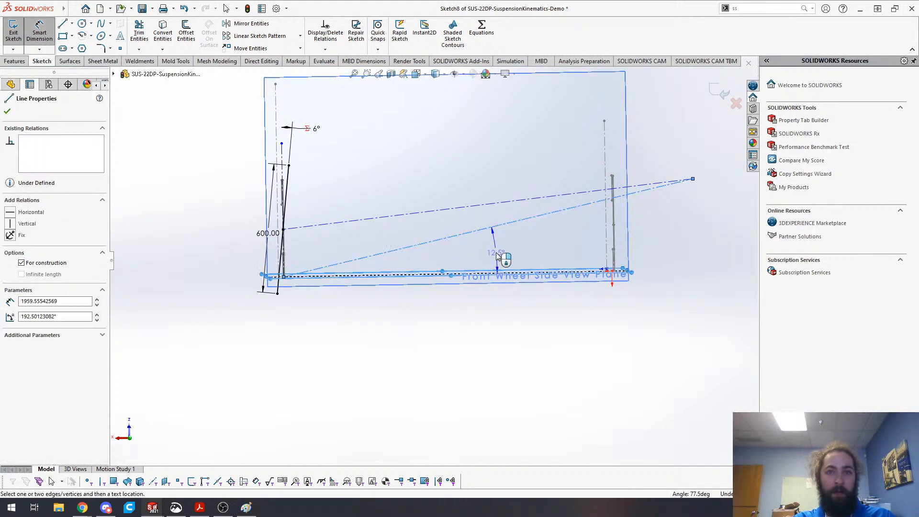
{"action": "left_click", "coordinate": [497, 251]}
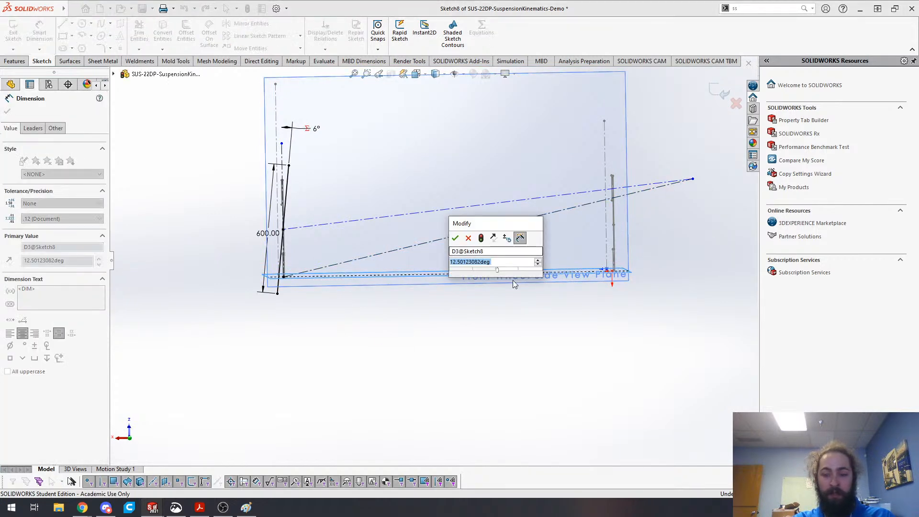
{"action": "type", "text": "=phi"}
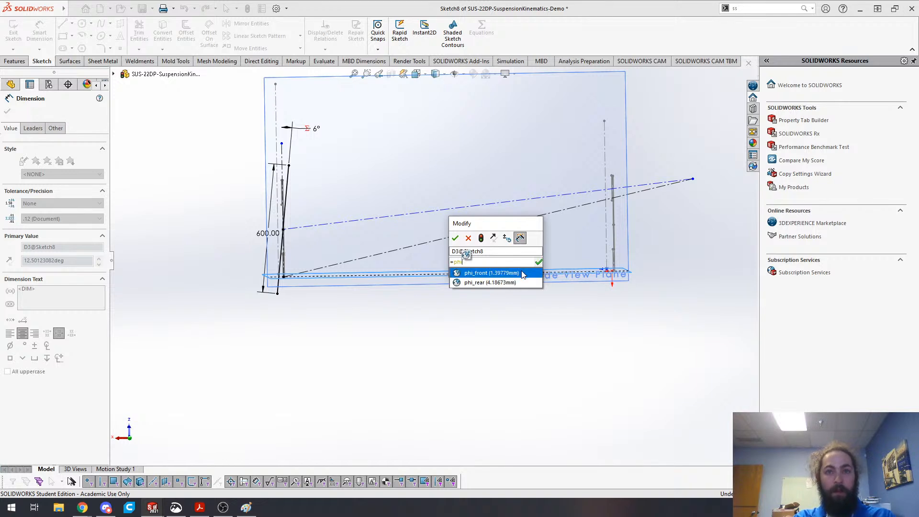
{"action": "left_click", "coordinate": [519, 273]}
{"action": "key", "text": "Return"}
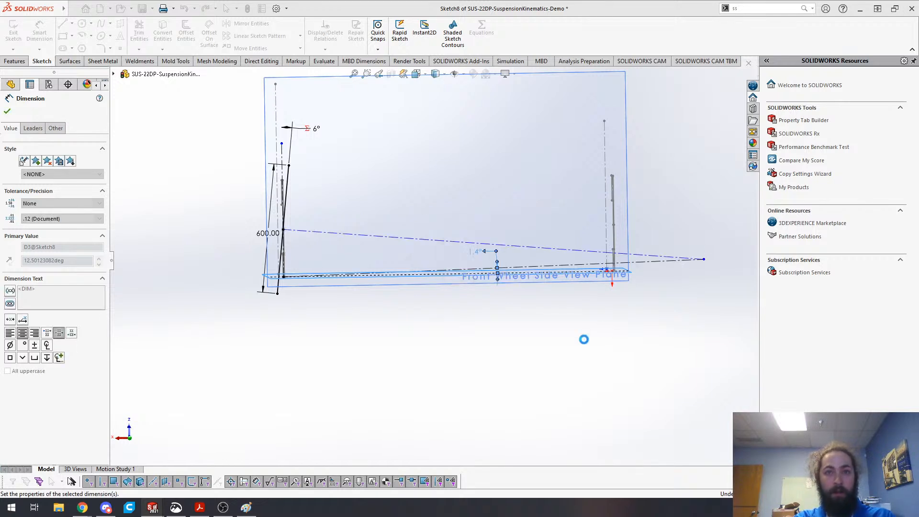
- Dimension the distance from the Front Axle Centerline Plane to the meeting point of the two long centerlines at 4000 mm
{"action": "scroll", "coordinate": [634, 294], "scroll_direction": "up", "scroll_amount": 3}
{"action": "scroll", "coordinate": [621, 261], "scroll_direction": "down", "scroll_amount": 3}
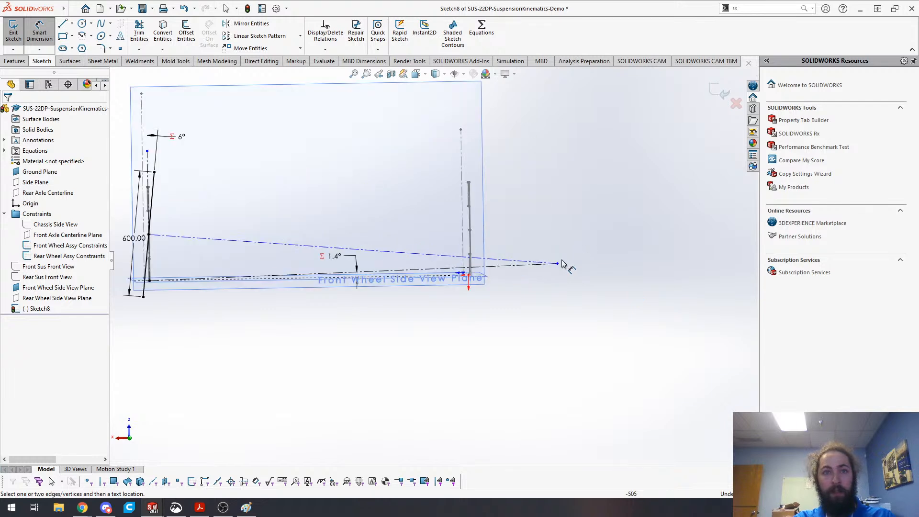
{"action": "left_click", "coordinate": [558, 263]}
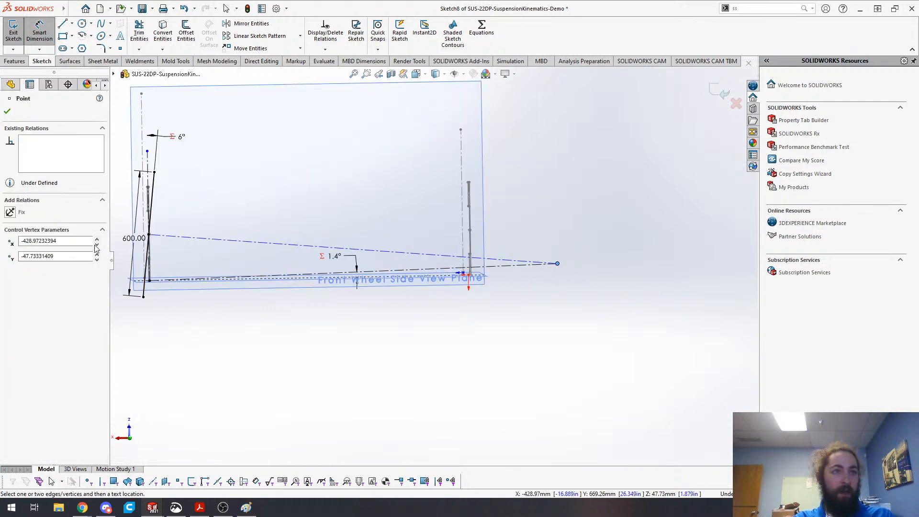
{"action": "left_click", "coordinate": [157, 249]}
{"action": "scroll", "coordinate": [433, 261], "scroll_direction": "up", "scroll_amount": 3}
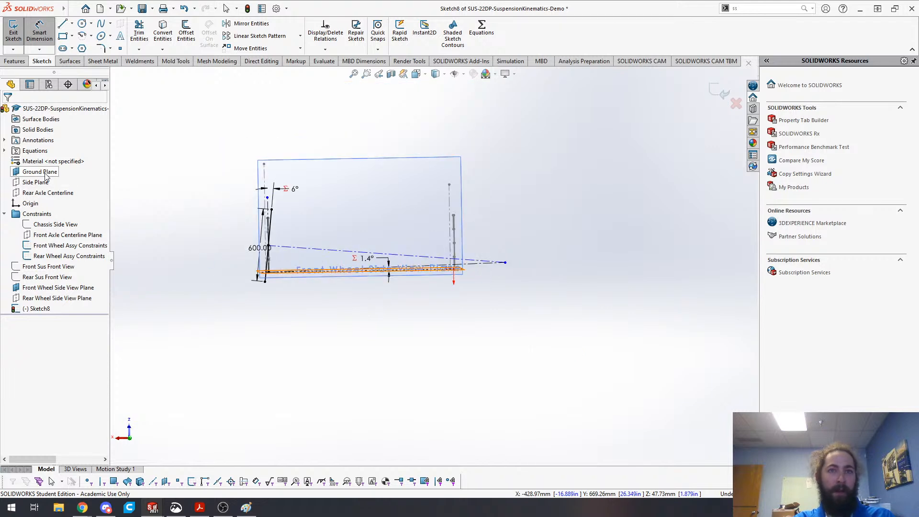
{"action": "left_click", "coordinate": [46, 235]}
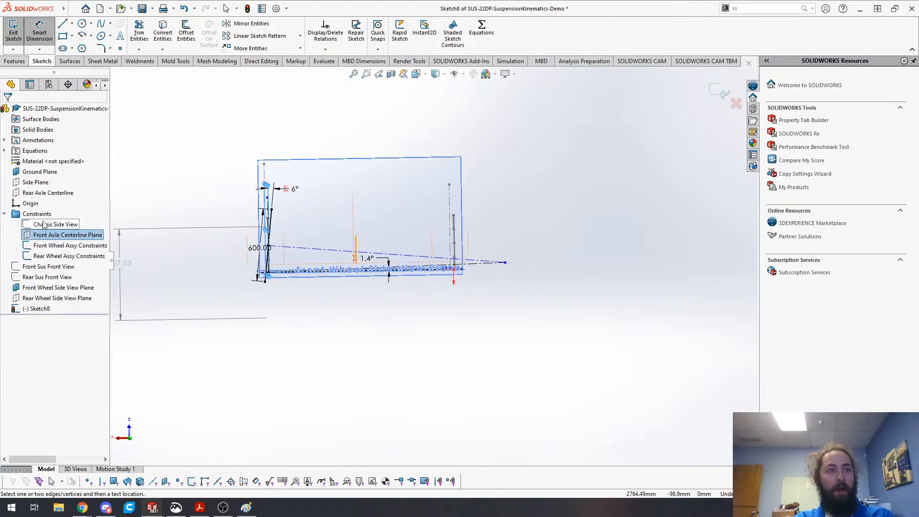
{"action": "left_click", "coordinate": [505, 262]}
{"action": "left_click", "coordinate": [545, 364]}
{"action": "type", "text": "40000="}
{"action": "key", "text": "BackSpace"}
{"action": "key", "text": "BackSpace"}
{"action": "key", "text": "Return"}
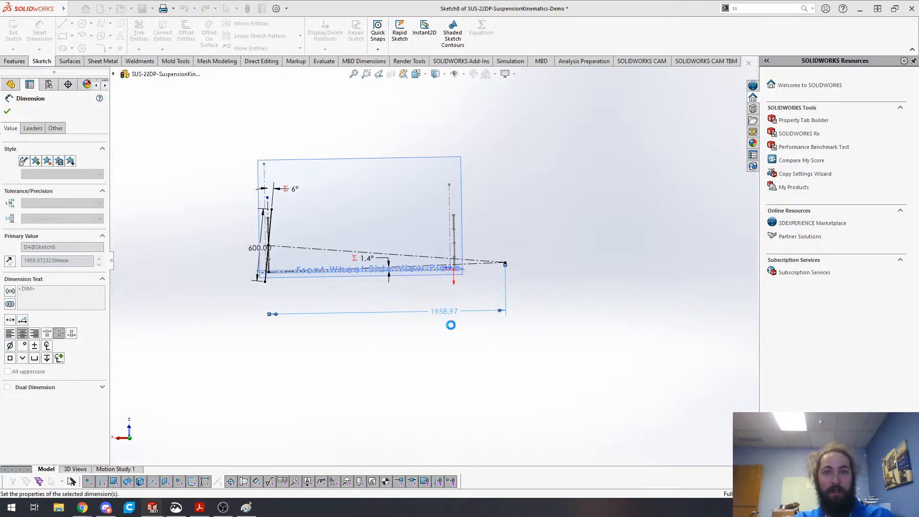
- Reposition the label of the angle dimension between the Ground Plane and the lower long centerline
{"action": "middle_click_drag", "start_coordinate": [437, 276], "coordinate": [460, 345]}
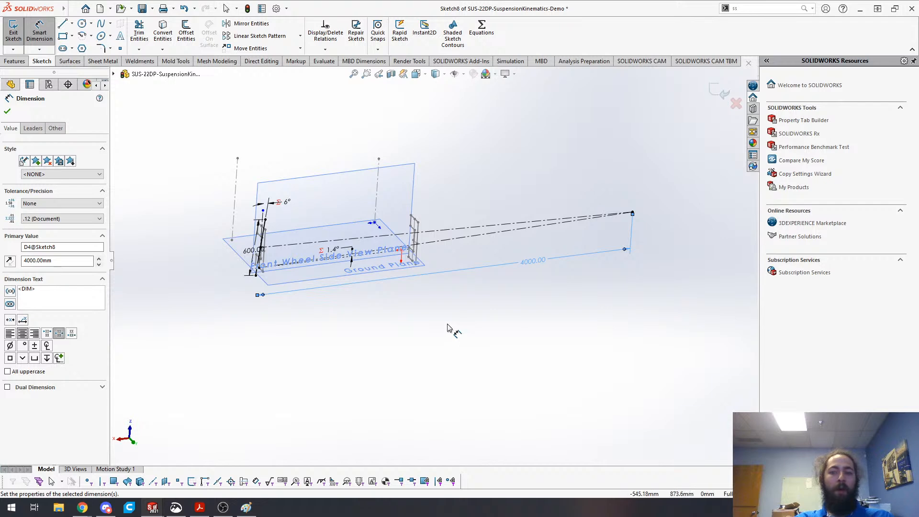
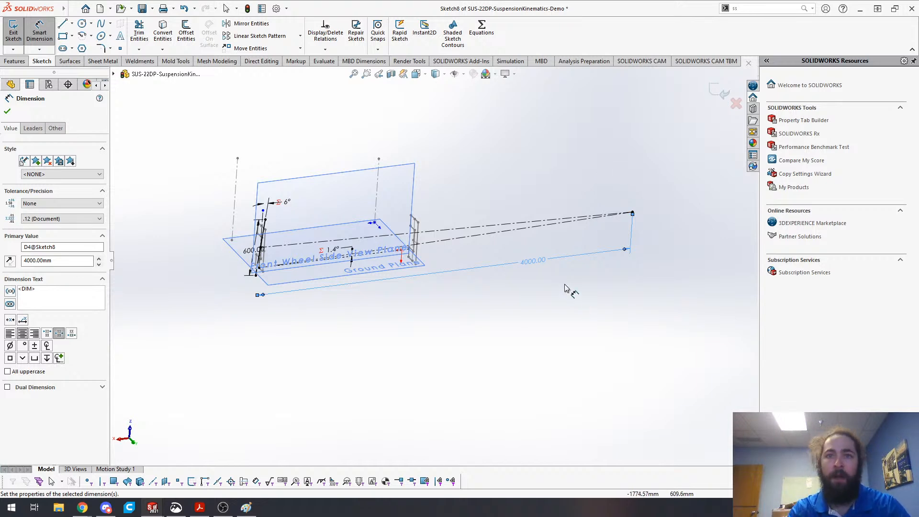
{"action": "scroll", "coordinate": [315, 299], "scroll_direction": "down", "scroll_amount": 2}
{"action": "mouse_move", "coordinate": [382, 214]}
{"action": "left_mouse_down"}
{"action": "mouse_move", "coordinate": [391, 211]}
{"action": "mouse_move", "coordinate": [362, 211]}
{"action": "left_mouse_up"}
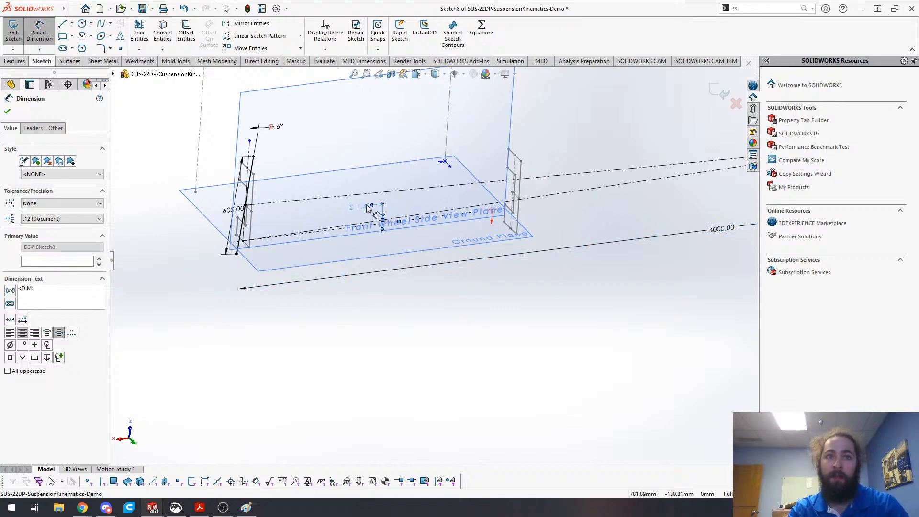
{"action": "scroll", "coordinate": [426, 221], "scroll_direction": "up", "scroll_amount": 3}
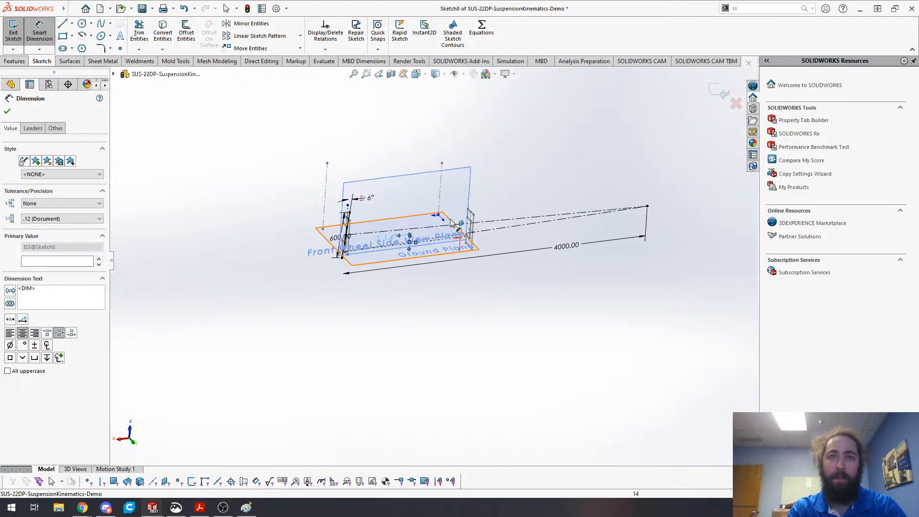
- Examine the dimensioned front side-view sketch and its instant center point from several angles
{"action": "scroll", "coordinate": [450, 220], "scroll_direction": "down", "scroll_amount": 4}
{"action": "middle_click_drag", "start_coordinate": [403, 306], "coordinate": [383, 286]}
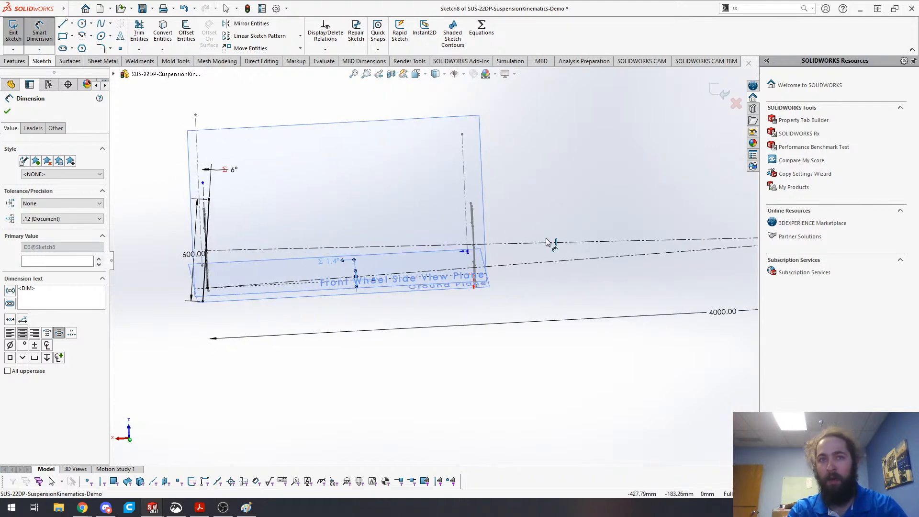
{"action": "scroll", "coordinate": [524, 241], "scroll_direction": "up", "scroll_amount": 2}
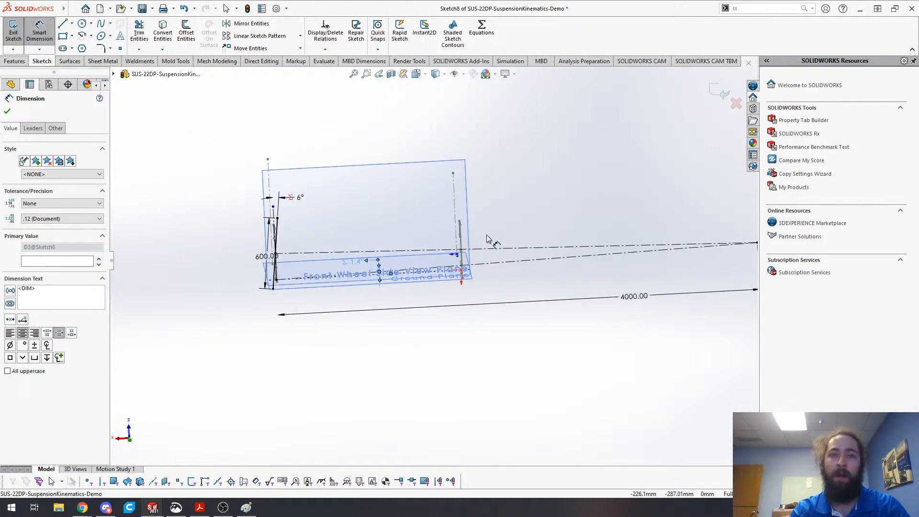
{"action": "scroll", "coordinate": [429, 254], "scroll_direction": "up", "scroll_amount": 4}
{"action": "mouse_move", "coordinate": [398, 240]}
{"action": "middle_mouse_down"}
{"action": "mouse_move", "coordinate": [424, 225]}
{"action": "mouse_move", "coordinate": [415, 218]}
{"action": "middle_mouse_up"}
{"action": "scroll", "coordinate": [355, 237], "scroll_direction": "down", "scroll_amount": 5}
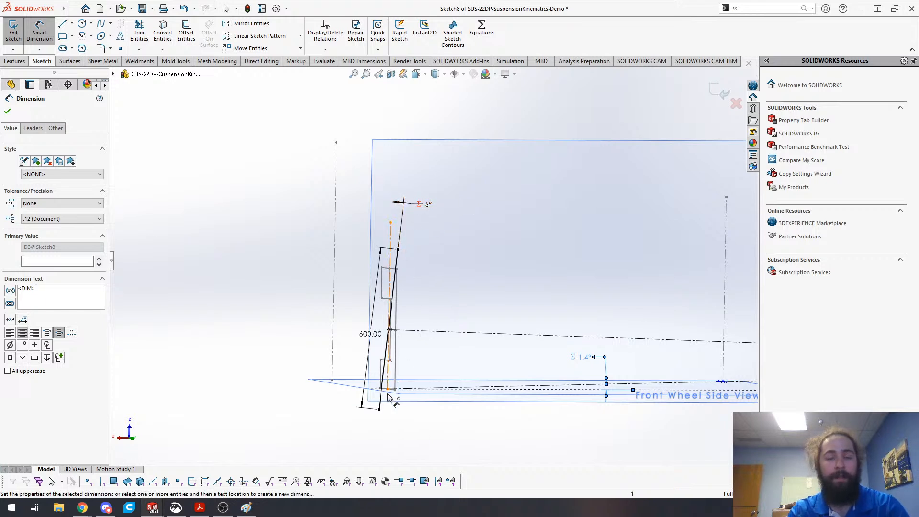
{"action": "scroll", "coordinate": [445, 254], "scroll_direction": "up", "scroll_amount": 4}
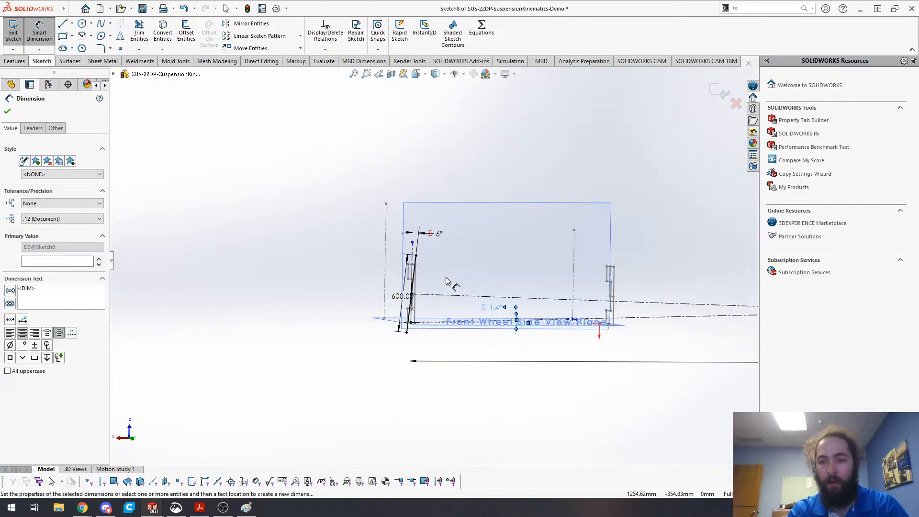
{"action": "mouse_move", "coordinate": [661, 309]}
{"action": "middle_mouse_down"}
{"action": "mouse_move", "coordinate": [636, 289]}
{"action": "mouse_move", "coordinate": [669, 334]}
{"action": "middle_mouse_up"}
{"action": "scroll", "coordinate": [669, 334], "scroll_direction": "up", "scroll_amount": 4}
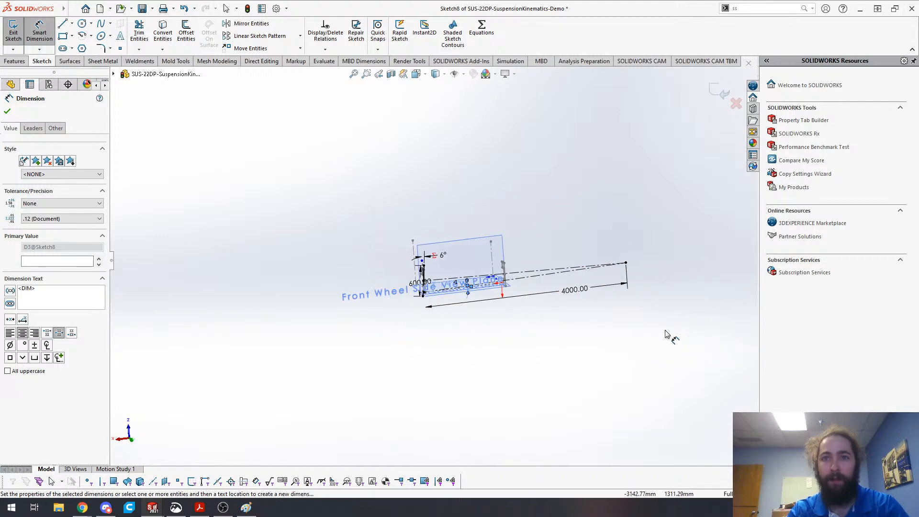
{"action": "scroll", "coordinate": [599, 237], "scroll_direction": "down", "scroll_amount": 2}
- Close the side-view sketch, place it directly after Front Wheel Side View Plane in the feature tree, and rename it Front SVSA
{"action": "left_click", "coordinate": [13, 31]}
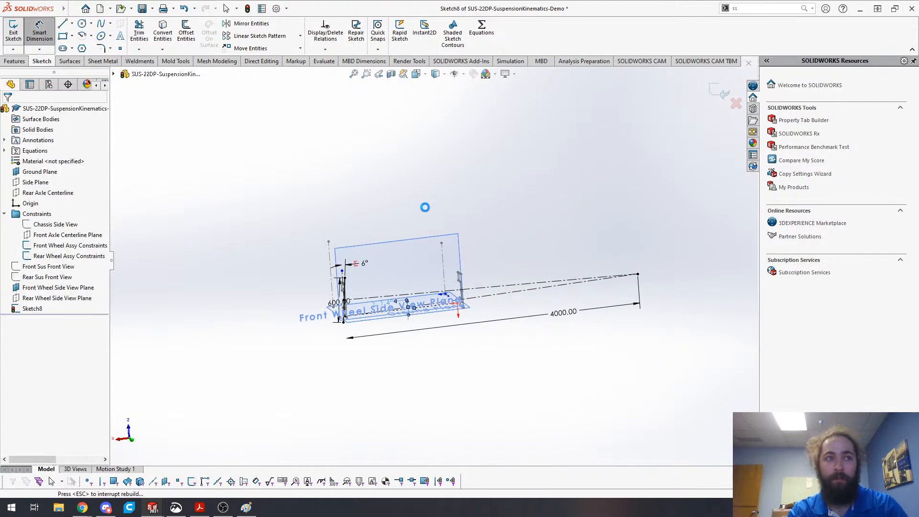
{"action": "left_click_drag", "start_coordinate": [32, 308], "coordinate": [49, 287]}
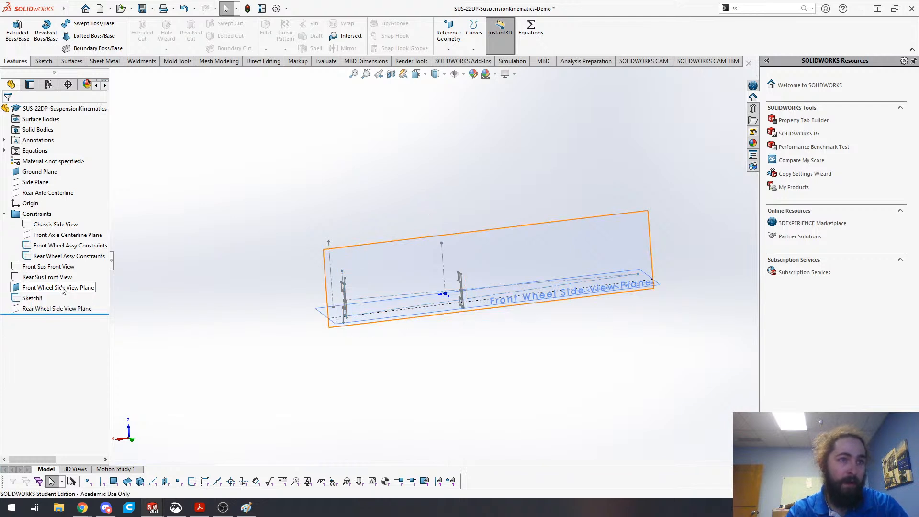
{"action": "left_click", "coordinate": [38, 298]}
{"action": "left_click", "coordinate": [37, 298]}
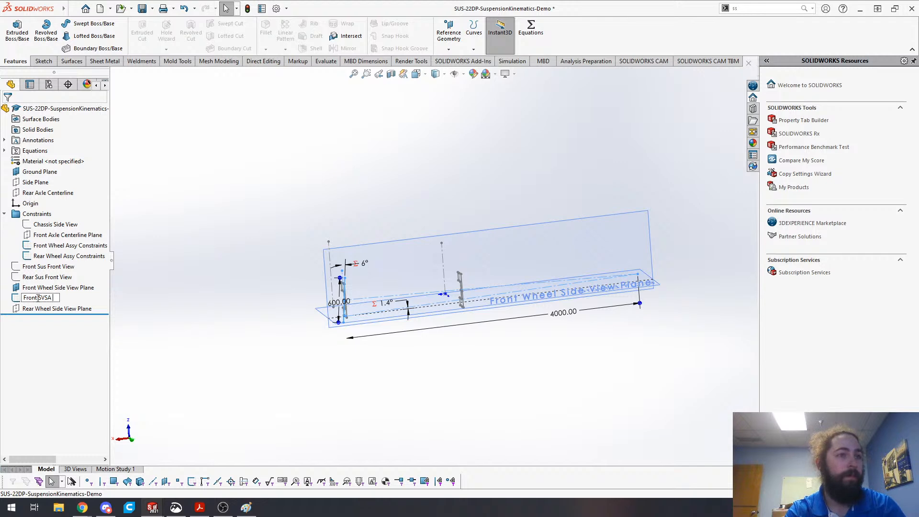
{"action": "type", "text": "Front SVSA"}
{"action": "key", "text": "Return"}
- Hide the Front SVSA sketch and the Front Wheel Side View Plane
{"action": "left_click", "coordinate": [57, 308]}
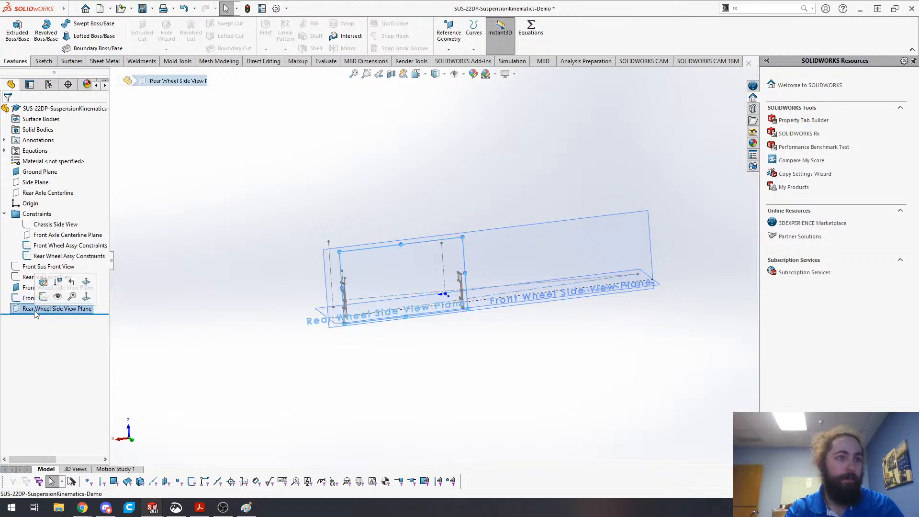
{"action": "left_click", "coordinate": [42, 298]}
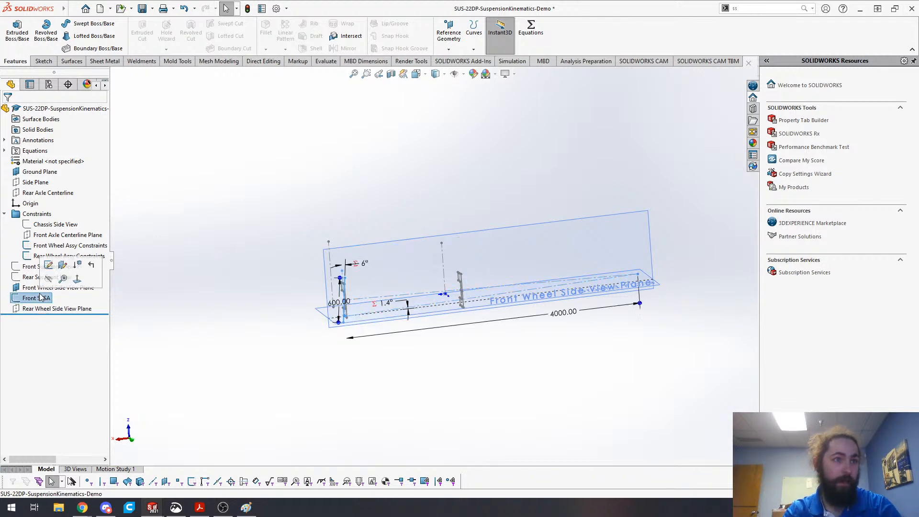
{"action": "left_click", "coordinate": [54, 287]}
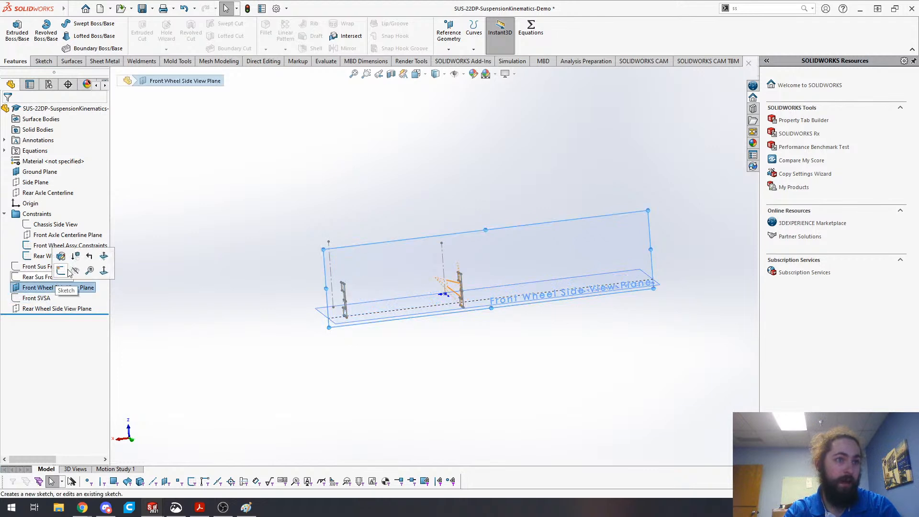
- Start a new sketch on the Rear Wheel Side View Plane and rotate the view until the wheels stand upright
{"action": "left_click", "coordinate": [57, 308]}
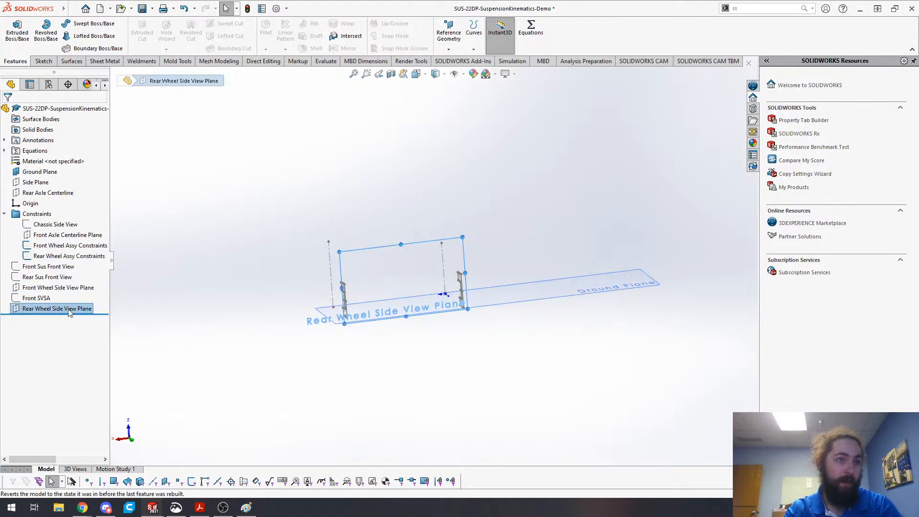
{"action": "right_click", "coordinate": [70, 312]}
{"action": "left_click", "coordinate": [103, 294]}
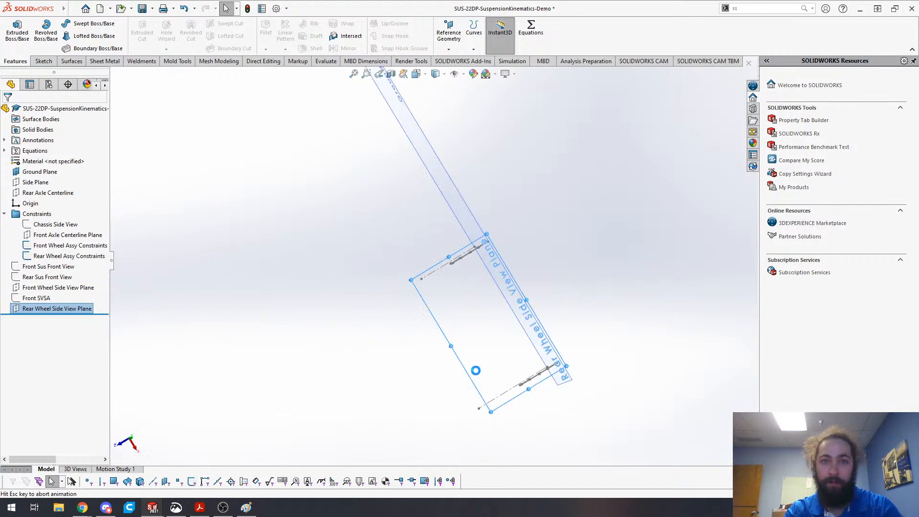
{"action": "left_click", "coordinate": [629, 141]}
{"action": "key", "text": "alt+Left"}
{"action": "key", "text": "alt+Left"}
{"action": "key", "text": "alt+Left"}
{"action": "key", "text": "alt+Left"}
{"action": "key", "text": "alt+Left"}
{"action": "key", "text": "alt+Left"}
{"action": "key", "text": "alt+Left"}
{"action": "key", "text": "alt+Left"}
{"action": "key", "text": "alt+Left"}
{"action": "key", "text": "alt+Left"}
{"action": "key", "text": "alt+Left"}
{"action": "key", "text": "alt+Left"}
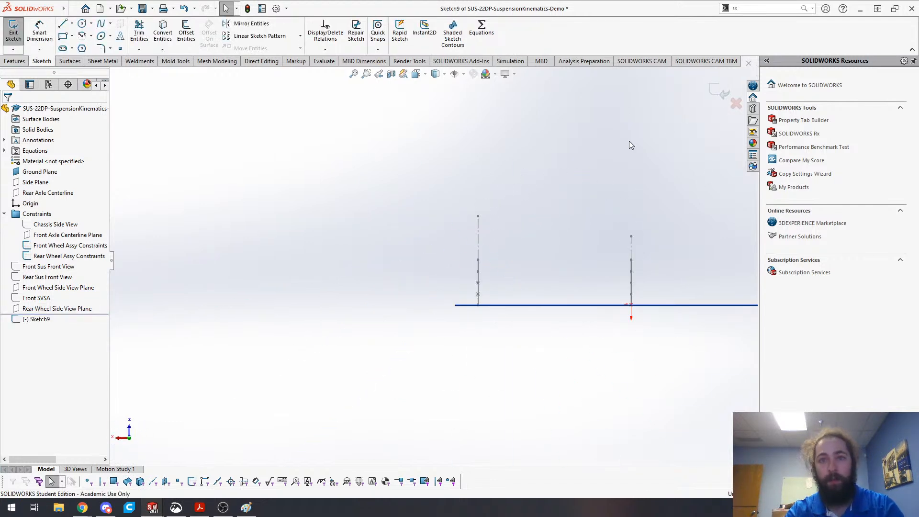
{"action": "scroll", "coordinate": [671, 291], "scroll_direction": "up", "scroll_amount": 6}
{"action": "scroll", "coordinate": [671, 287], "scroll_direction": "down", "scroll_amount": 2}
{"action": "key", "text": "f"}
- Sketch a vertical centerline about 1000 mm long beside the rear wheel profile, above the Ground Plane
{"action": "key", "text": "s"}
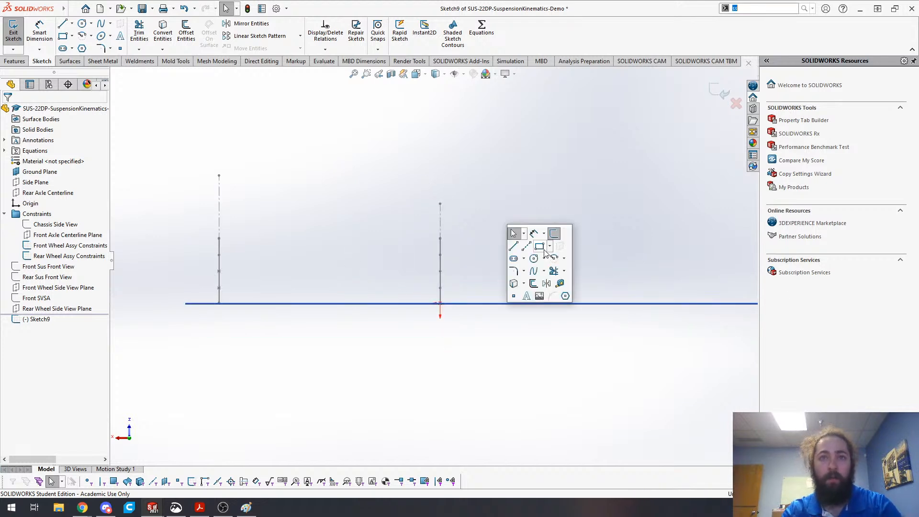
{"action": "left_click", "coordinate": [531, 248]}
{"action": "left_click", "coordinate": [507, 285]}
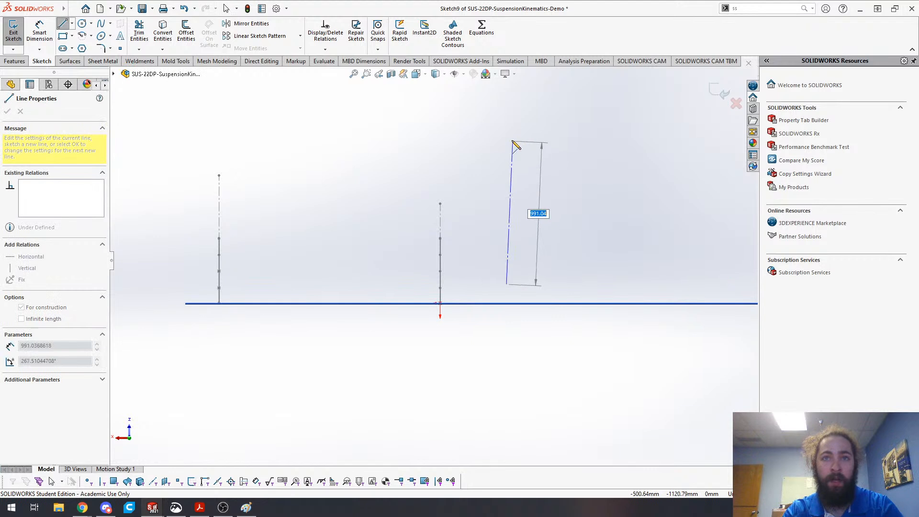
{"action": "left_click", "coordinate": [509, 140]}
{"action": "key", "text": "Escape"}
- Constrain the vertical centerline's lower endpoint to the midpoint of the rear wheel profile's bottom edge
{"action": "middle_click_drag", "start_coordinate": [441, 312], "coordinate": [496, 311]}
{"action": "scroll", "coordinate": [496, 312], "scroll_direction": "down", "scroll_amount": 5}
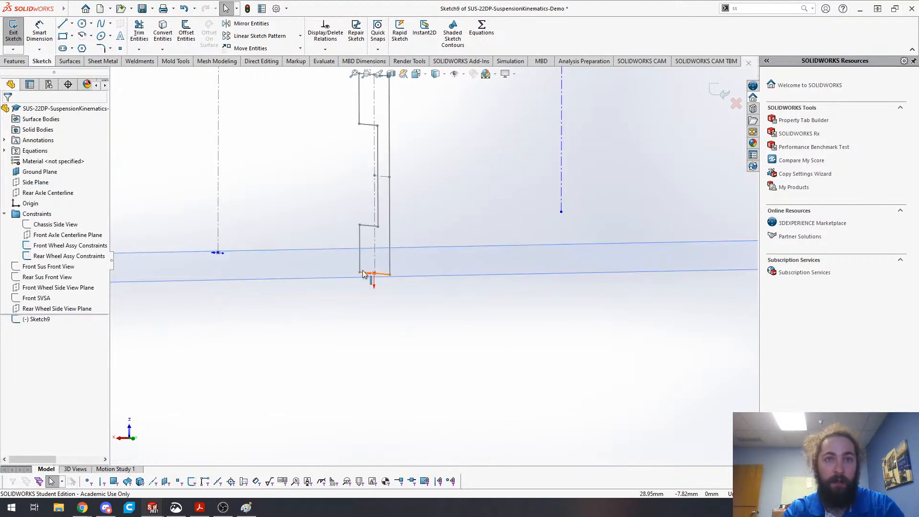
{"action": "left_click", "coordinate": [562, 213], "text": "ctrl"}
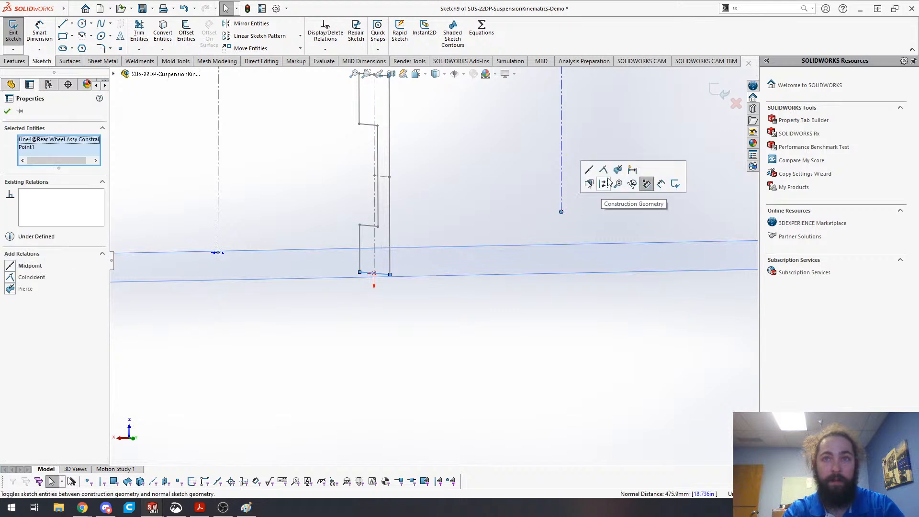
{"action": "left_click", "coordinate": [589, 170]}
{"action": "key", "text": "ctrl+z"}
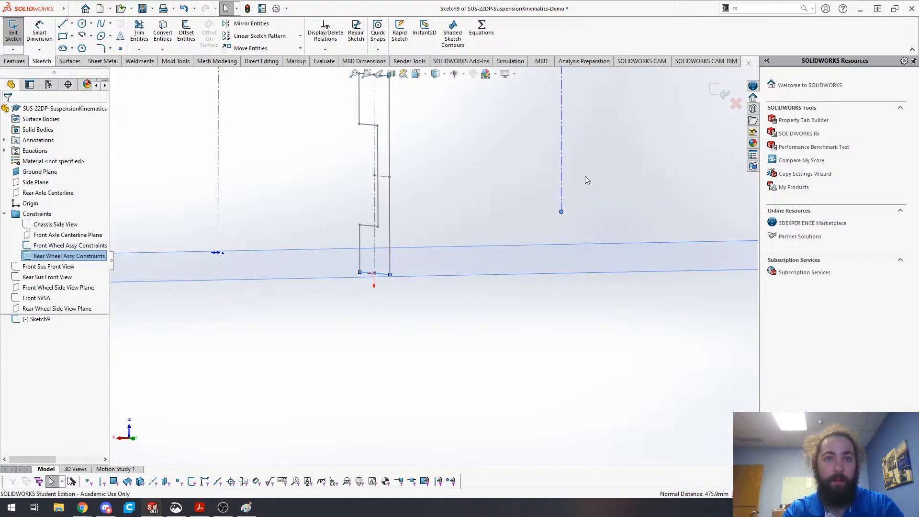
{"action": "left_click", "coordinate": [618, 170]}
{"action": "left_click", "coordinate": [440, 202]}
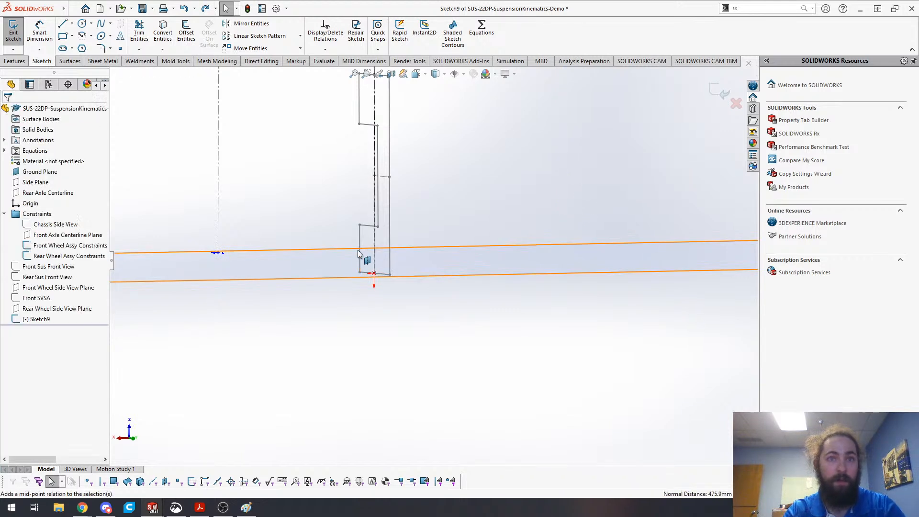
- Make the vertical centerline coincident with the rear wheel's center point
{"action": "left_click", "coordinate": [374, 197]}
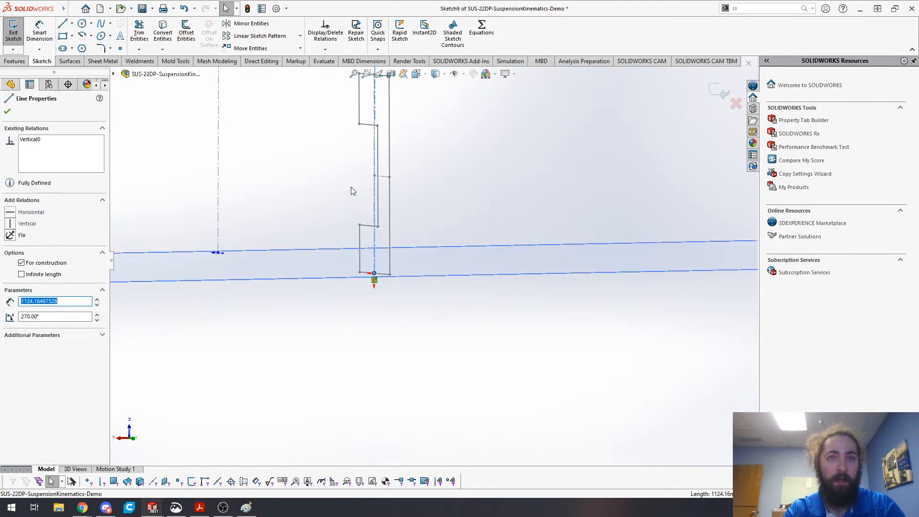
{"action": "scroll", "coordinate": [432, 261], "scroll_direction": "down", "scroll_amount": 5}
{"action": "left_click", "coordinate": [419, 167]}
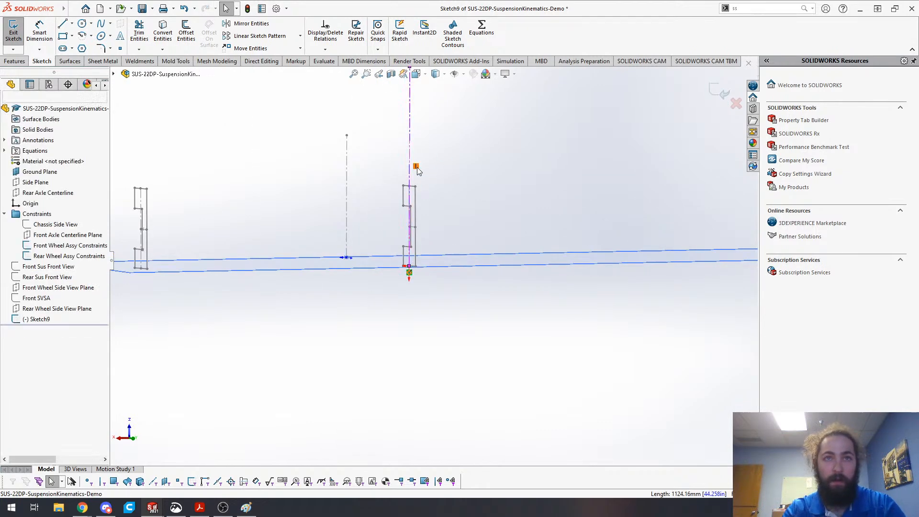
{"action": "scroll", "coordinate": [413, 228], "scroll_direction": "up", "scroll_amount": 5}
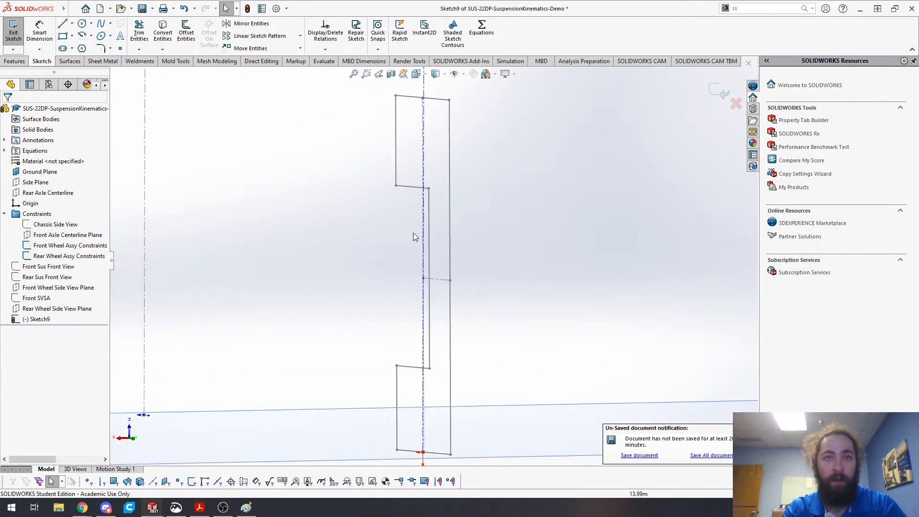
{"action": "left_click", "coordinate": [423, 279]}
{"action": "left_click", "coordinate": [423, 238], "text": "ctrl"}
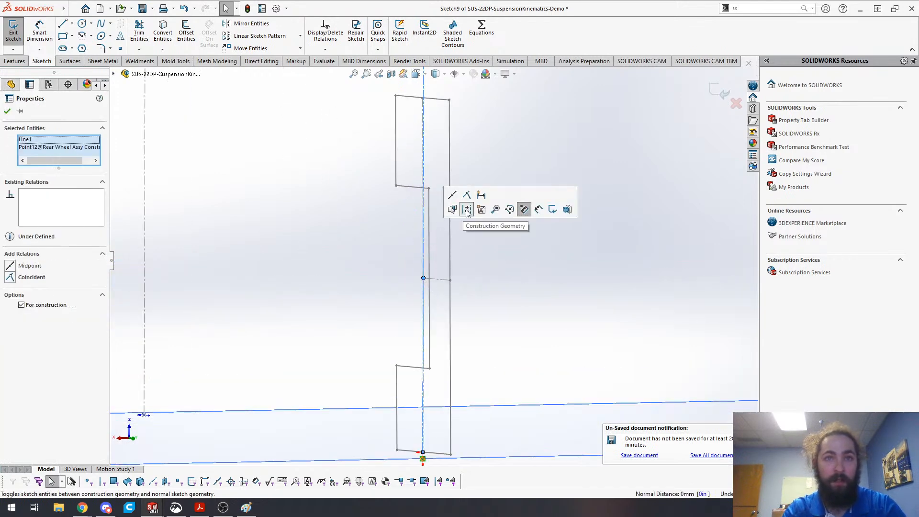
{"action": "left_click", "coordinate": [468, 196]}
- Examine the relations on the rear wheel's vertical centerline and its upper endpoint
{"action": "scroll", "coordinate": [523, 257], "scroll_direction": "down", "scroll_amount": 5}
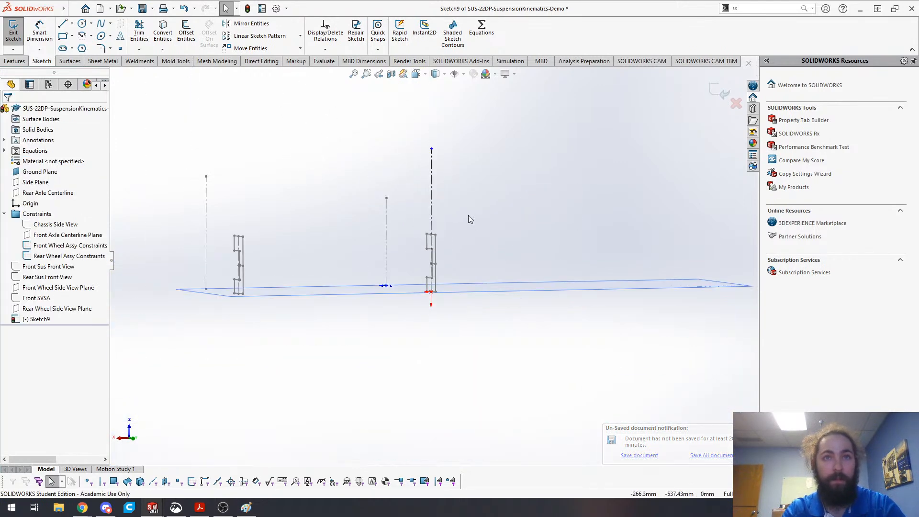
{"action": "left_click", "coordinate": [431, 191]}
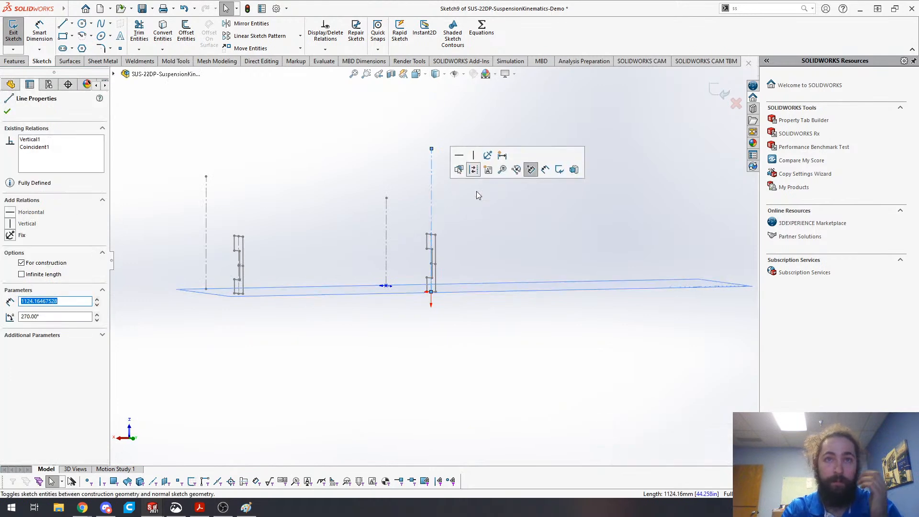
{"action": "left_click", "coordinate": [463, 219]}
{"action": "scroll", "coordinate": [440, 220], "scroll_direction": "up", "scroll_amount": 3}
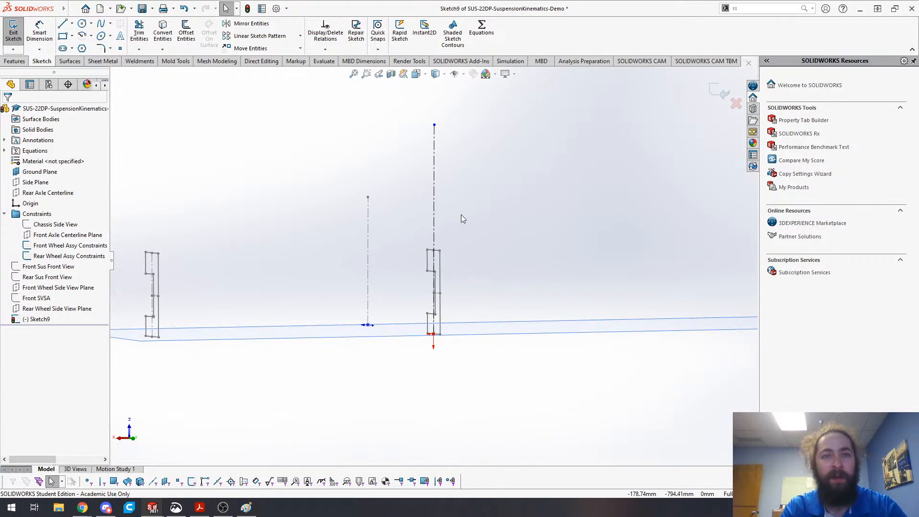
{"action": "left_click", "coordinate": [436, 227]}
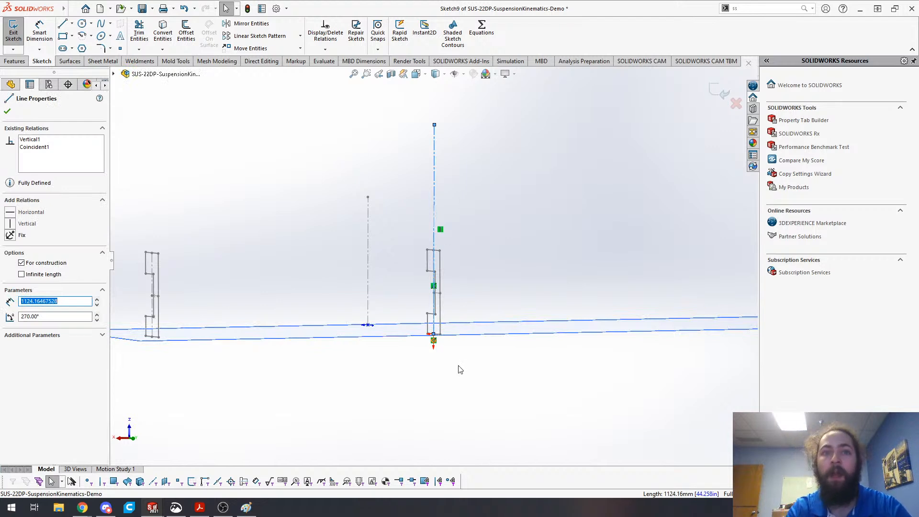
{"action": "key", "text": "Escape"}
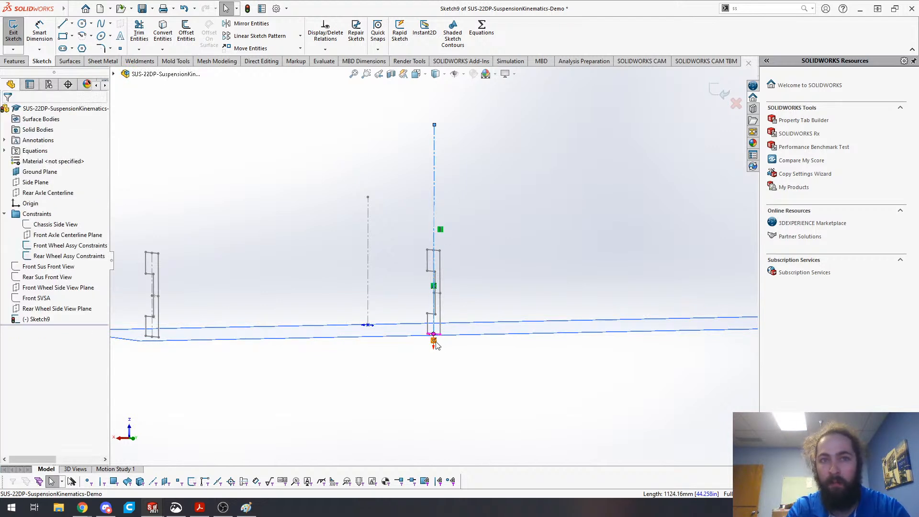
{"action": "left_click", "coordinate": [433, 211]}
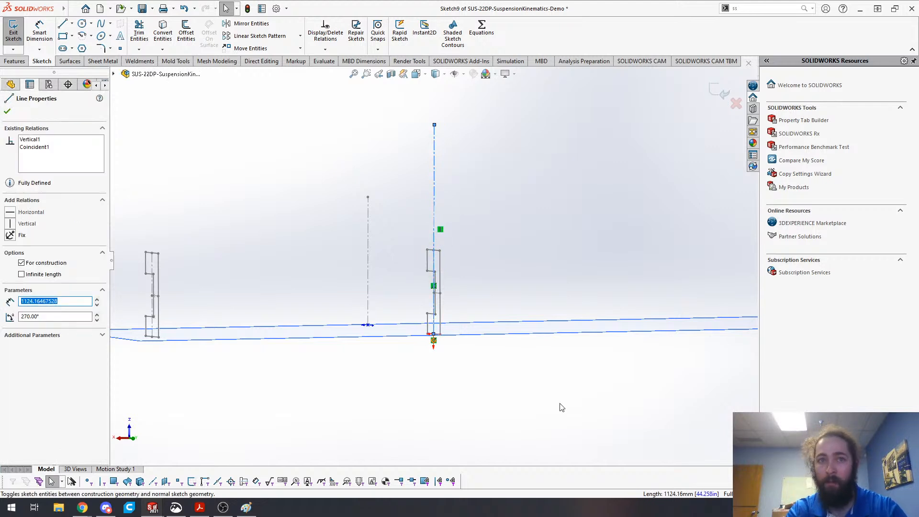
{"action": "key", "text": "Escape"}
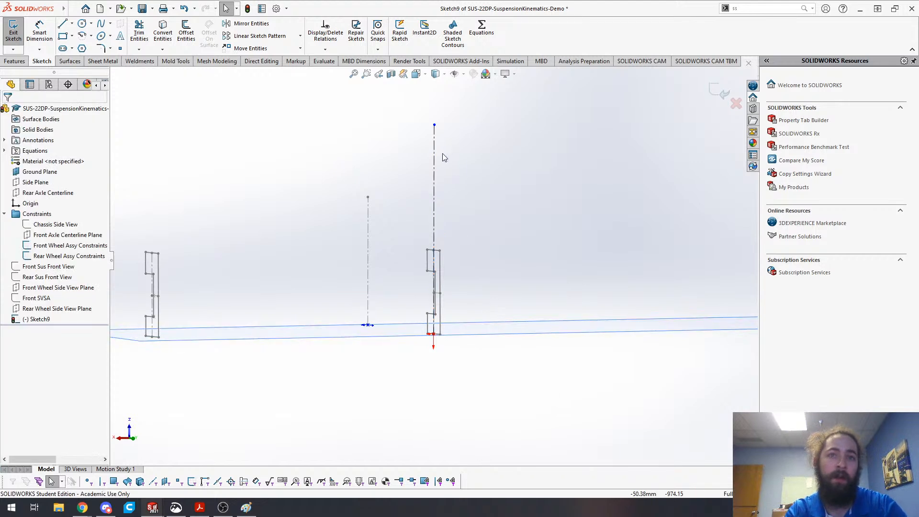
{"action": "left_click", "coordinate": [434, 124]}
{"action": "key", "text": "Escape"}
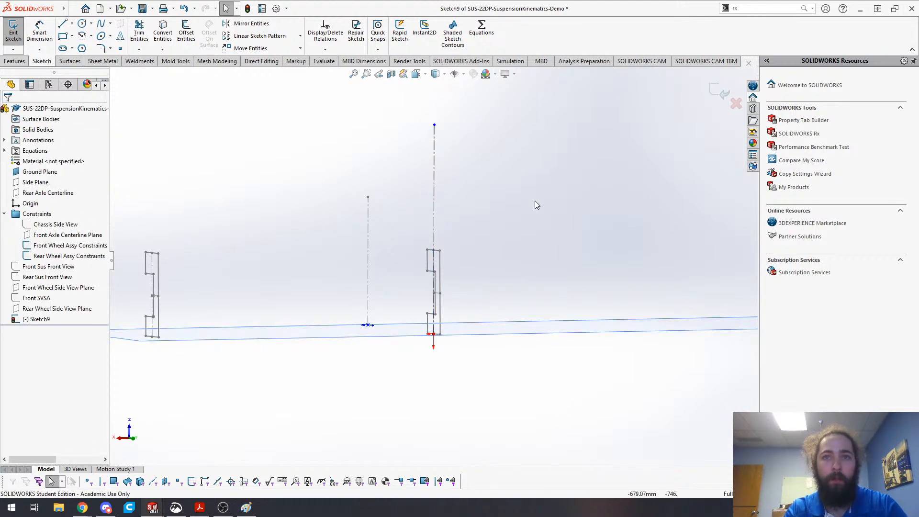
- Sketch two connected centerlines, from the rear wheel's center forward to a point between the wheels and back toward the rear wheel's lower part
{"action": "key", "text": "s"}
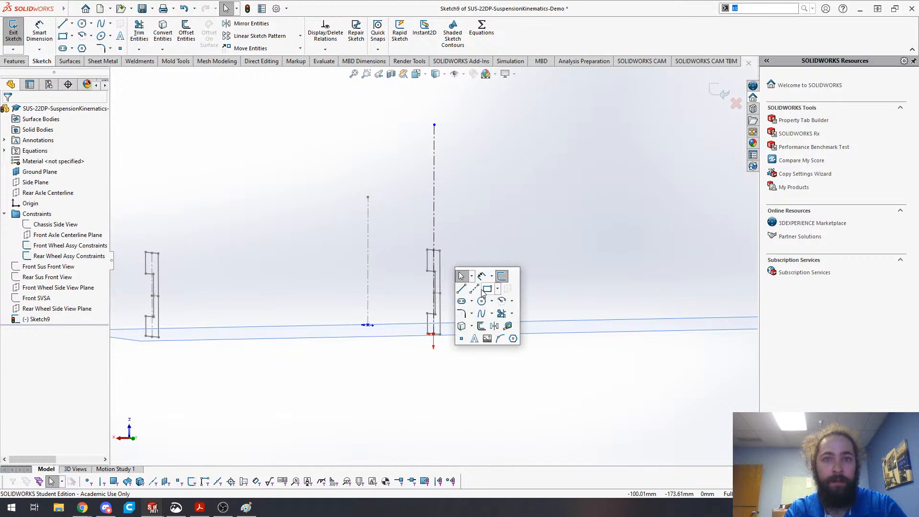
{"action": "left_click", "coordinate": [474, 289]}
{"action": "left_click_drag", "start_coordinate": [434, 293], "coordinate": [221, 311]}
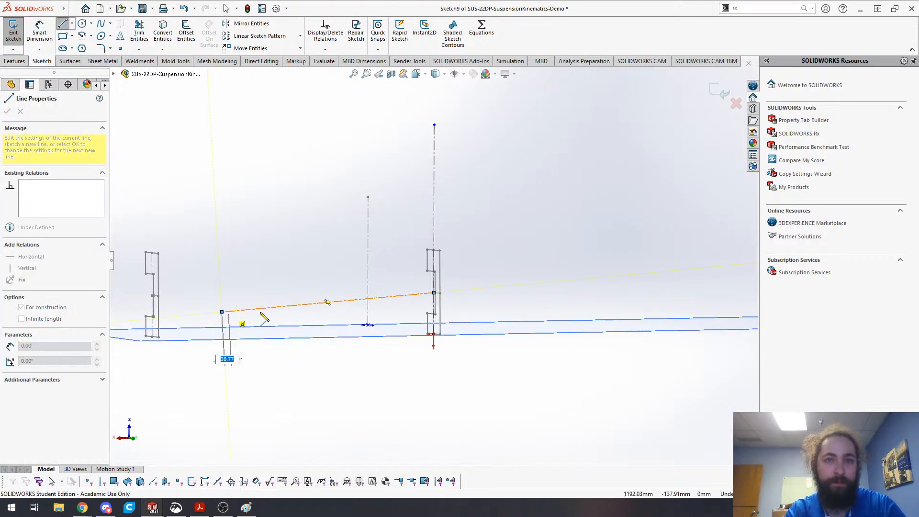
{"action": "left_click", "coordinate": [396, 313]}
{"action": "key", "text": "Escape"}
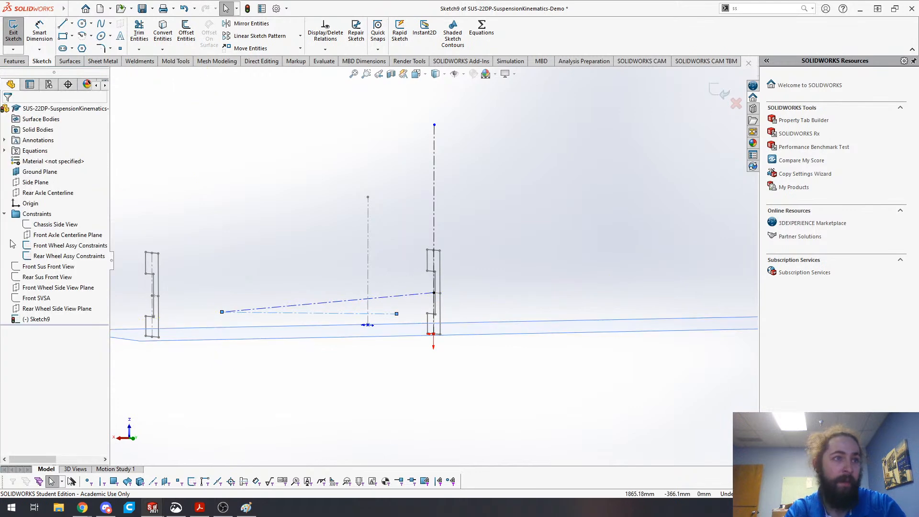
- Make the lower swing arm centerline's free rear endpoint coincident with the lower endpoint of the rear wheel's vertical centerline
{"action": "scroll", "coordinate": [443, 347], "scroll_direction": "down", "scroll_amount": 4}
{"action": "scroll", "coordinate": [443, 348], "scroll_direction": "down", "scroll_amount": 1}
{"action": "left_click_drag", "start_coordinate": [323, 239], "coordinate": [412, 304]}
{"action": "scroll", "coordinate": [430, 262], "scroll_direction": "up", "scroll_amount": 4}
{"action": "scroll", "coordinate": [424, 270], "scroll_direction": "down", "scroll_amount": 14}
{"action": "scroll", "coordinate": [448, 281], "scroll_direction": "down", "scroll_amount": 10}
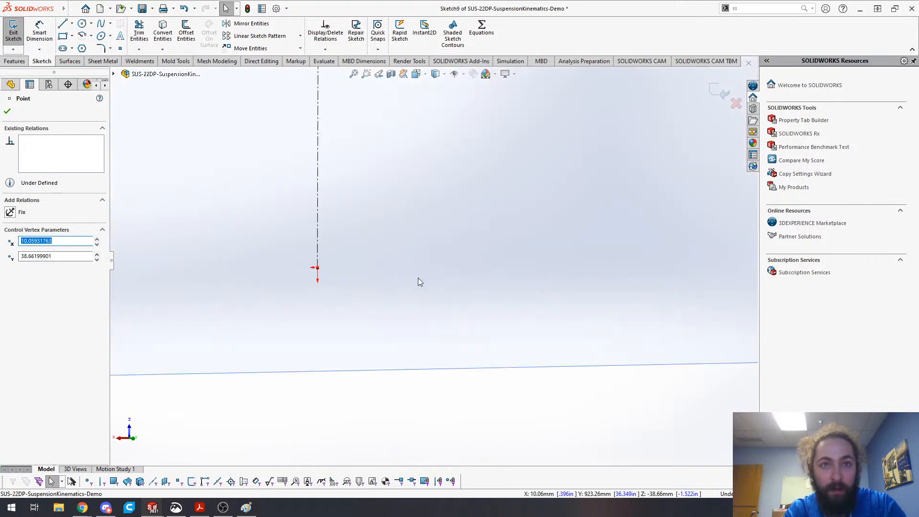
{"action": "left_click", "coordinate": [442, 249]}
{"action": "scroll", "coordinate": [434, 258], "scroll_direction": "up", "scroll_amount": 8}
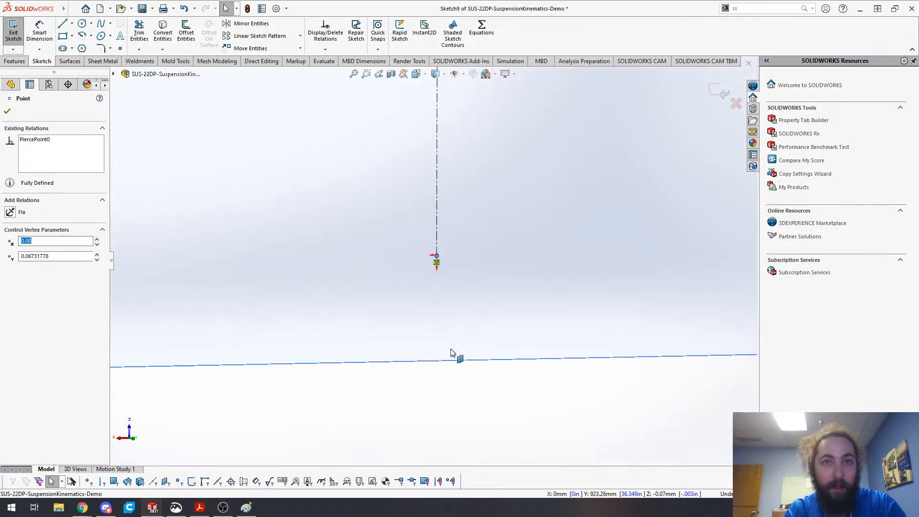
{"action": "left_click", "coordinate": [426, 289], "text": "ctrl"}
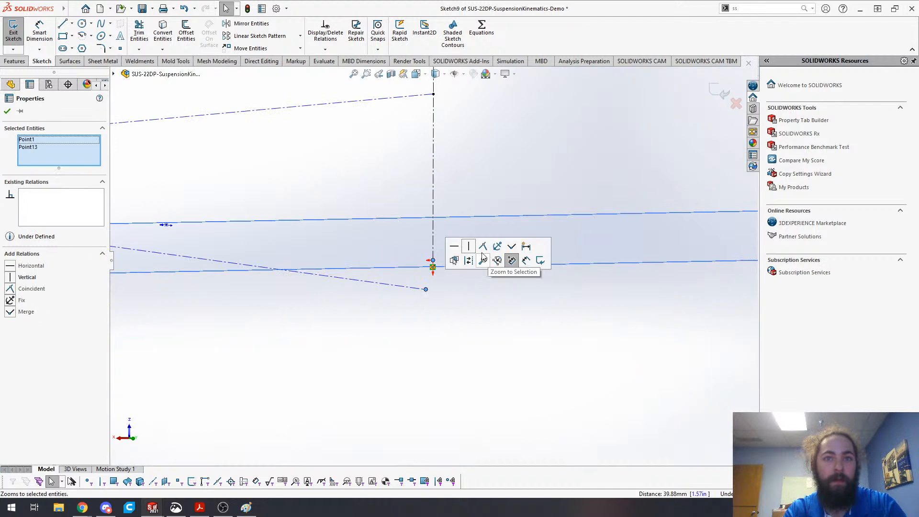
{"action": "left_click", "coordinate": [485, 247]}
{"action": "left_click", "coordinate": [467, 303]}
{"action": "scroll", "coordinate": [433, 261], "scroll_direction": "up", "scroll_amount": 5}
{"action": "scroll", "coordinate": [304, 232], "scroll_direction": "up", "scroll_amount": 3}
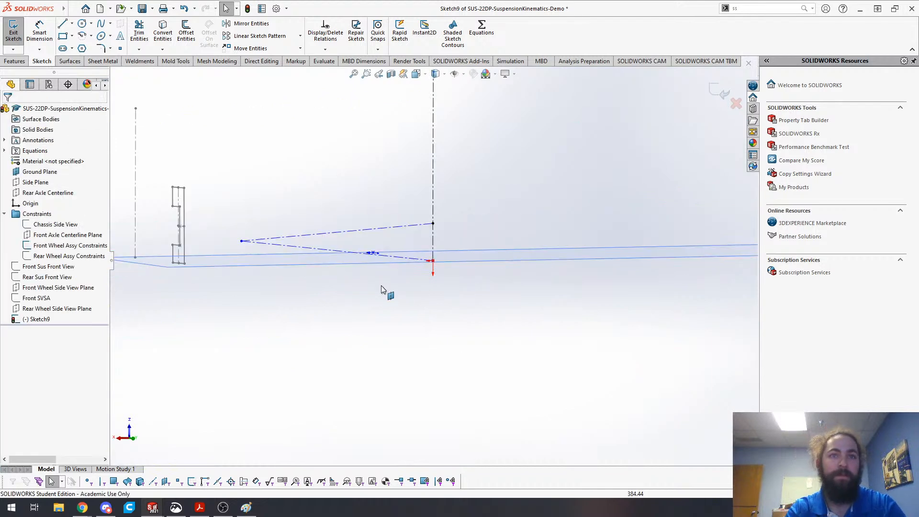
- Dimension the angle between the lower swing arm centerline and the ground plane, linking it to the global variable phi_rear
{"action": "key", "text": "s"}
{"action": "left_click", "coordinate": [352, 286]}
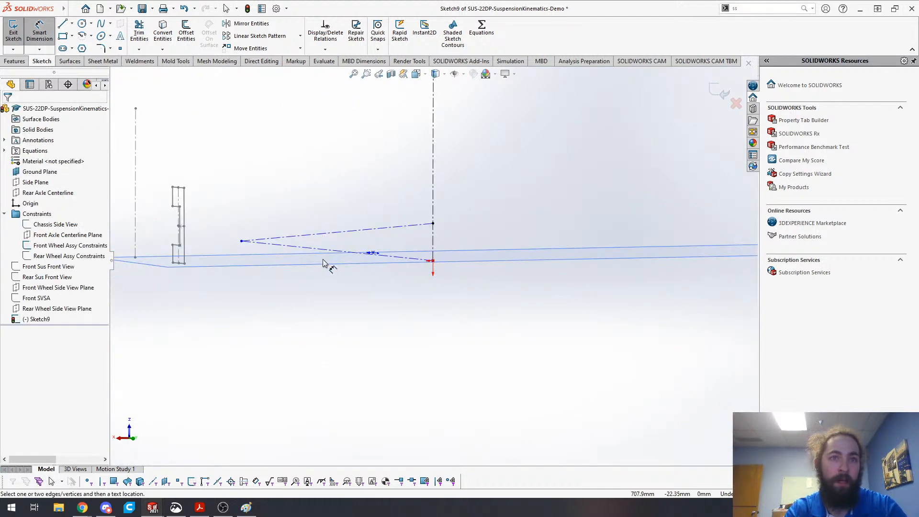
{"action": "left_click", "coordinate": [314, 253]}
{"action": "left_click", "coordinate": [305, 261]}
{"action": "left_click", "coordinate": [303, 260]}
{"action": "type", "text": "=phi"}
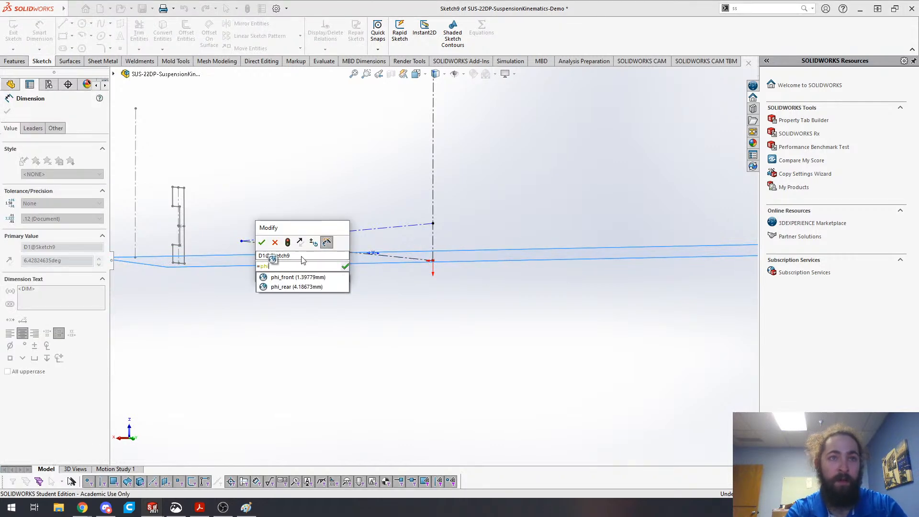
{"action": "left_click", "coordinate": [295, 286]}
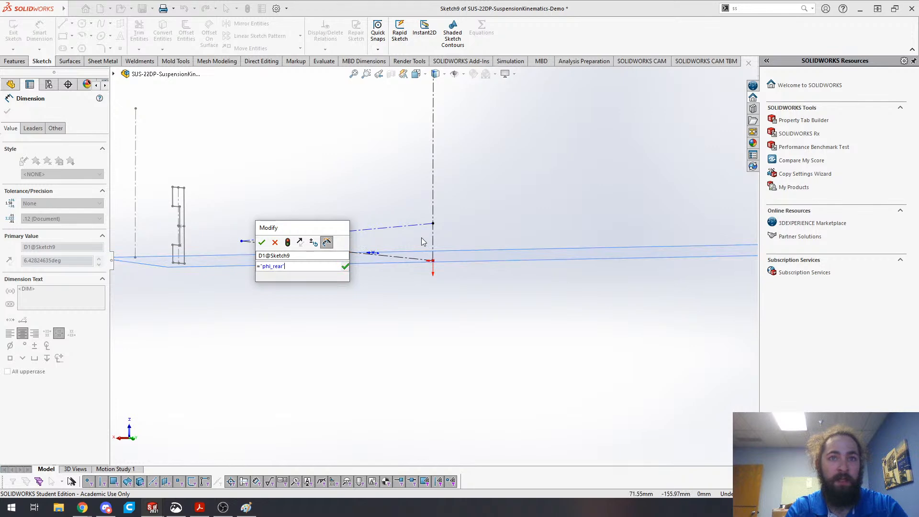
{"action": "left_click", "coordinate": [262, 243]}
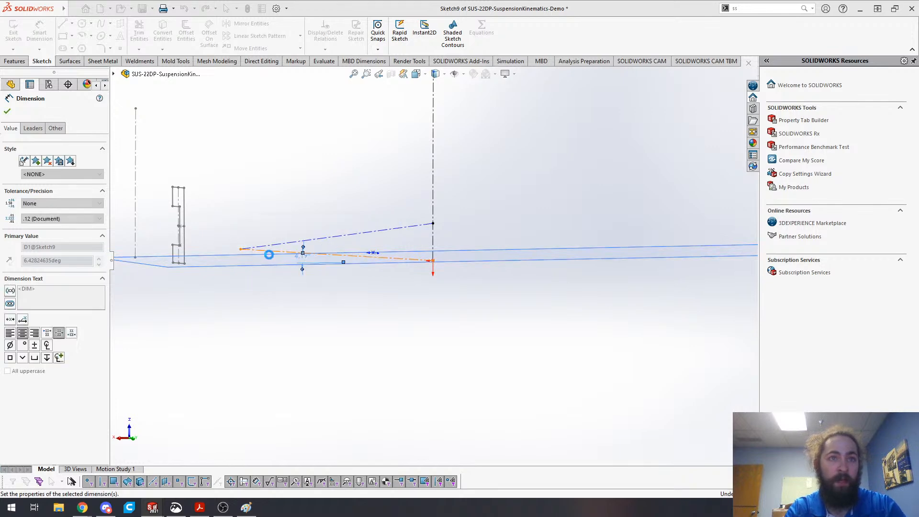
{"action": "key", "text": "Escape"}
- Move the shared front endpoint of the two swing arm centerlines forward, well past the front wheel
{"action": "left_click_drag", "start_coordinate": [241, 249], "coordinate": [1, 218]}
{"action": "scroll", "coordinate": [359, 324], "scroll_direction": "up", "scroll_amount": 8}
{"action": "left_click_drag", "start_coordinate": [332, 256], "coordinate": [181, 246]}
{"action": "key", "text": "Escape"}
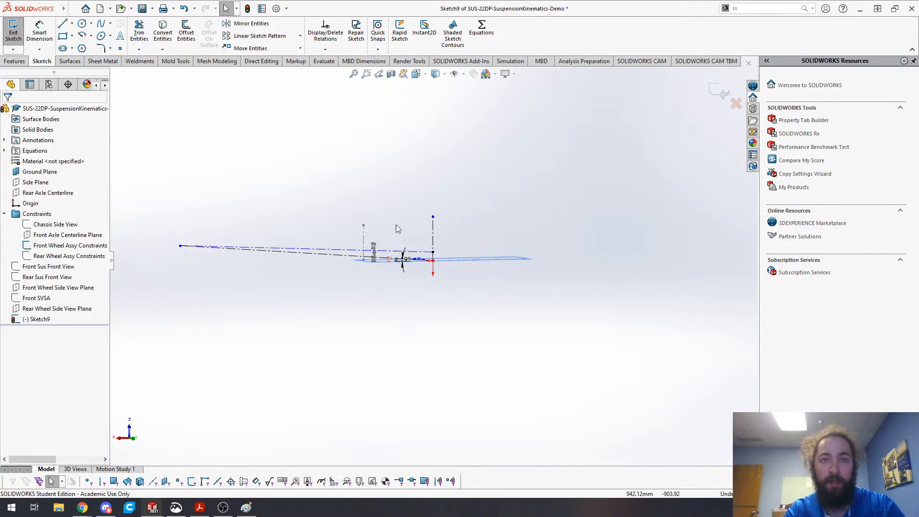
- Dimension the angle between the upper swing arm centerline and the ground plane, linking it to the rear theta global variable
{"action": "scroll", "coordinate": [407, 237], "scroll_direction": "down", "scroll_amount": 10}
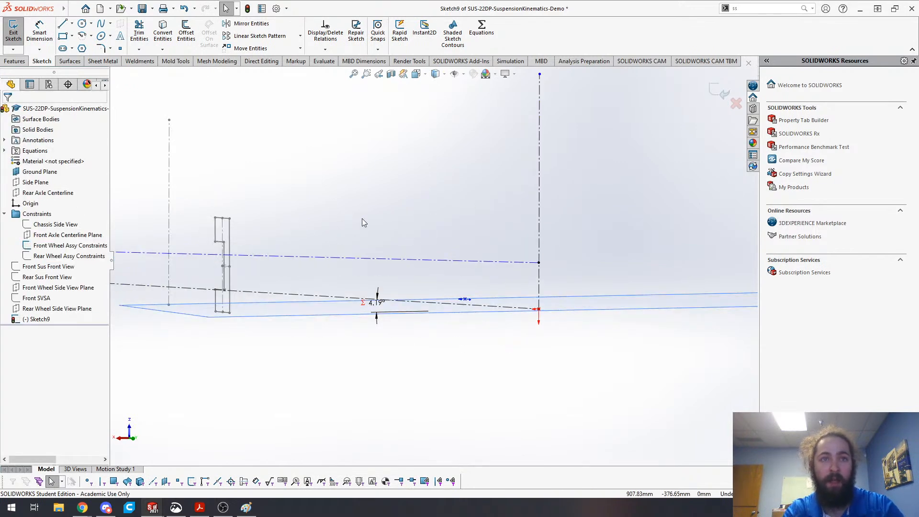
{"action": "key", "text": "s"}
{"action": "left_click", "coordinate": [378, 209]}
{"action": "left_click", "coordinate": [336, 300]}
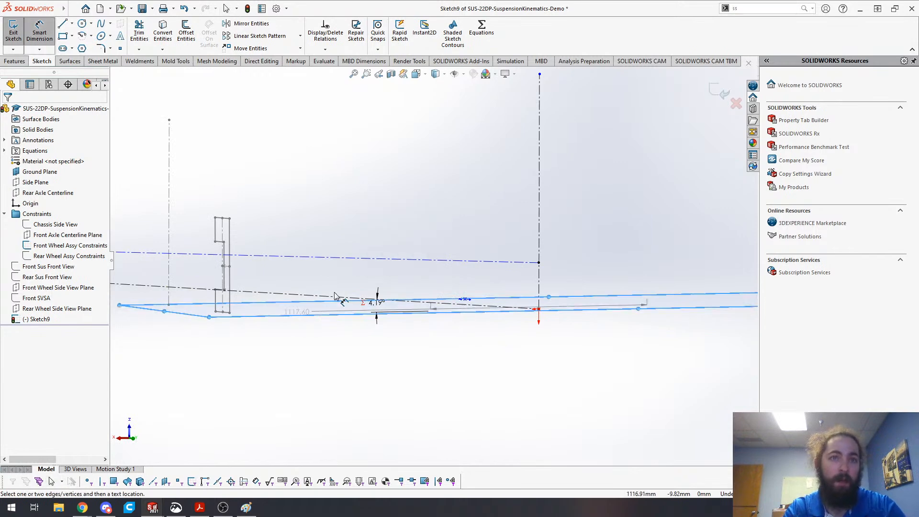
{"action": "left_click", "coordinate": [350, 258]}
{"action": "left_click", "coordinate": [333, 278]}
{"action": "type", "text": "="}
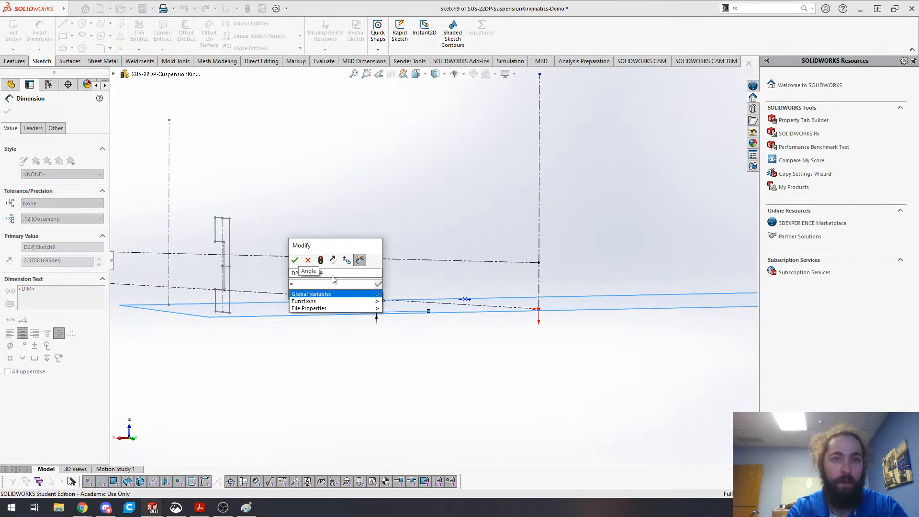
{"action": "type", "text": "\"theta"}
{"action": "left_click", "coordinate": [333, 295]}
{"action": "left_click", "coordinate": [294, 260]}
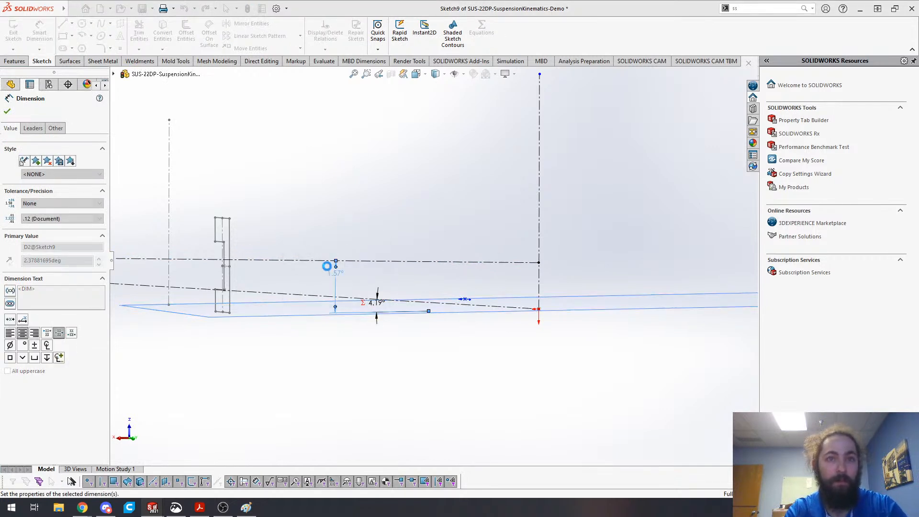
- Add a driven horizontal dimension from the Rear Axle Centerline plane to the side-view instant center where the two centerlines meet
{"action": "key", "text": "z"}
{"action": "key", "text": "z"}
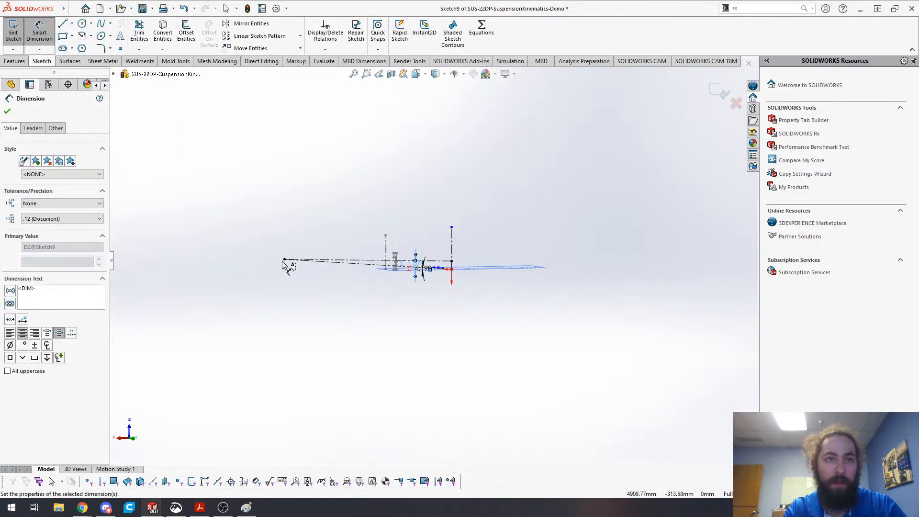
{"action": "left_click", "coordinate": [285, 261]}
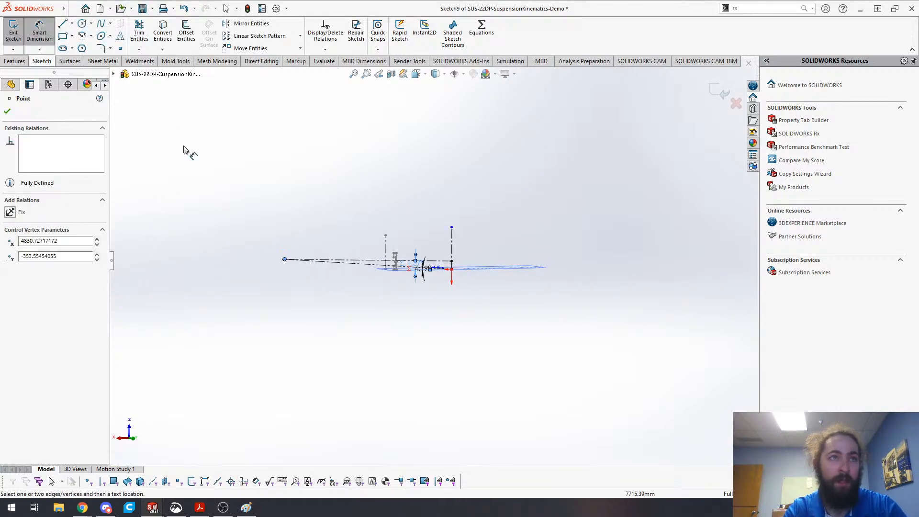
{"action": "key", "text": "Escape"}
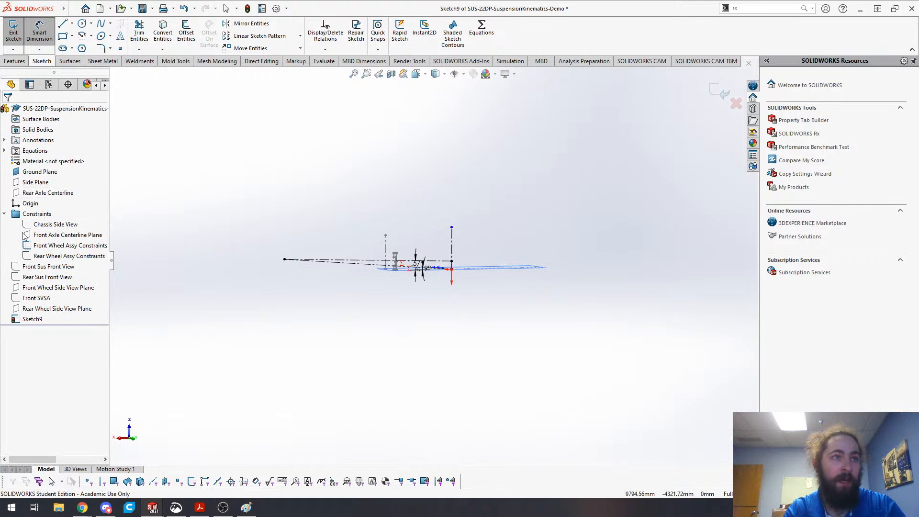
{"action": "left_click", "coordinate": [46, 192]}
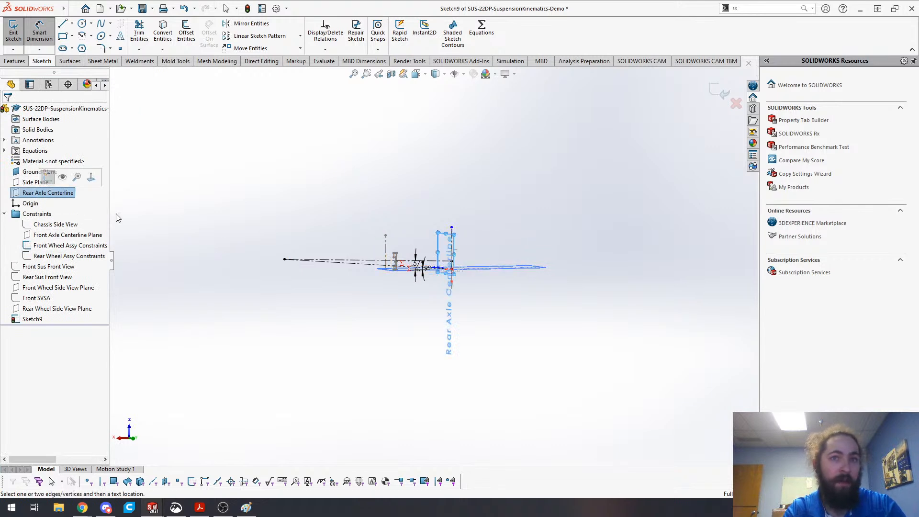
{"action": "left_click", "coordinate": [285, 259]}
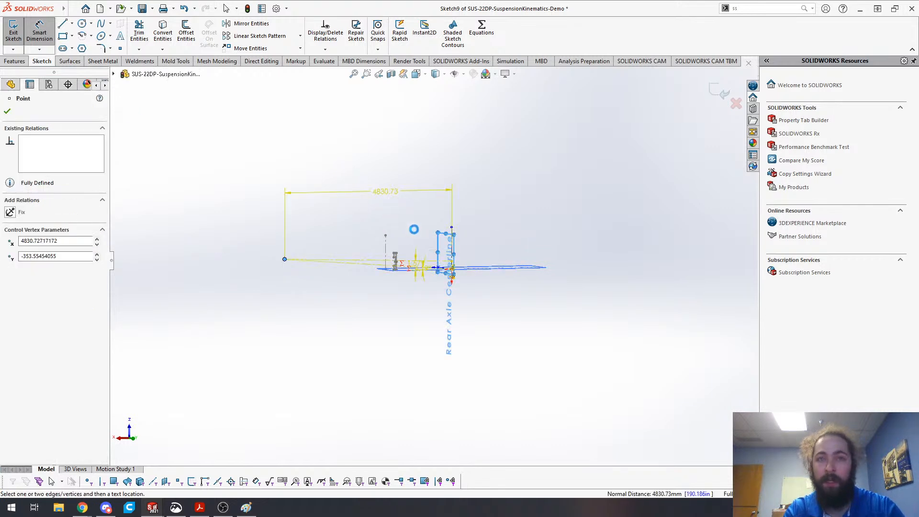
{"action": "scroll", "coordinate": [391, 193], "scroll_direction": "up", "scroll_amount": 1}
{"action": "scroll", "coordinate": [391, 195], "scroll_direction": "down", "scroll_amount": 1}
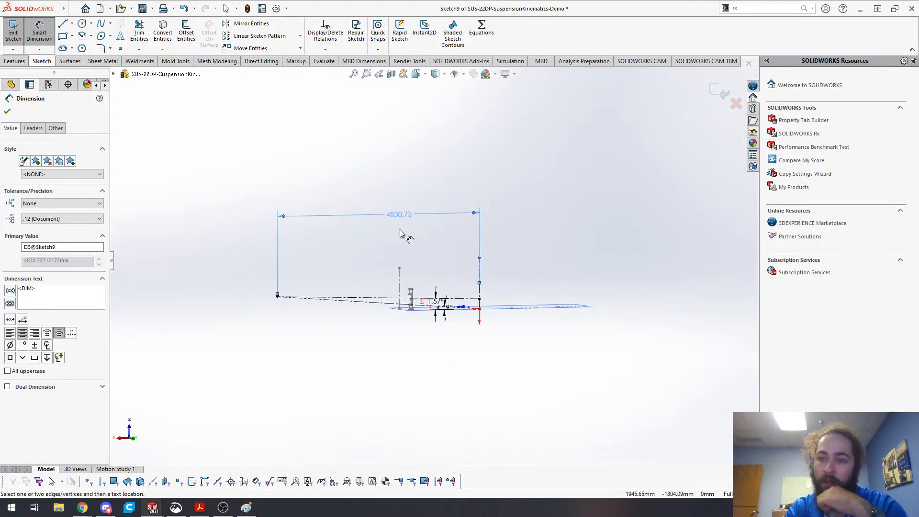
{"action": "scroll", "coordinate": [409, 225], "scroll_direction": "down", "scroll_amount": 1}
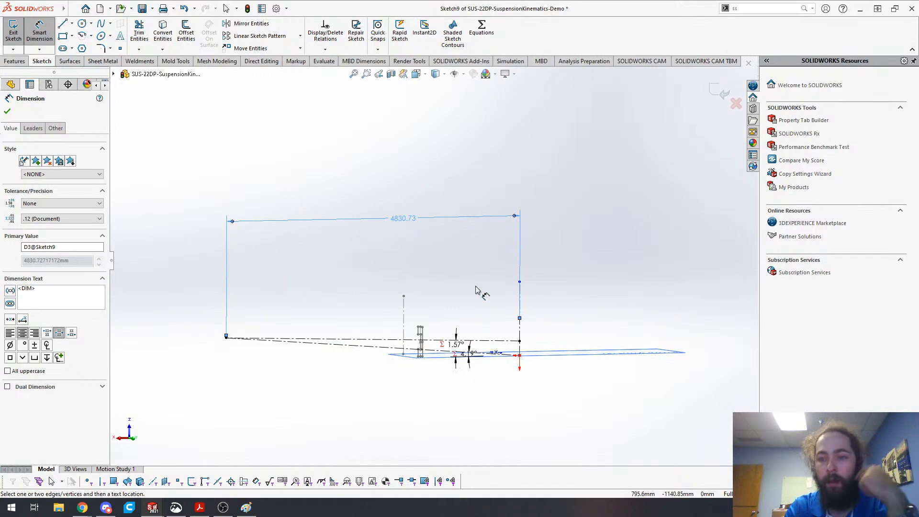
{"action": "mouse_move", "coordinate": [457, 393]}
{"action": "middle_mouse_down"}
{"action": "mouse_move", "coordinate": [422, 388]}
{"action": "mouse_move", "coordinate": [467, 389]}
{"action": "middle_mouse_up"}
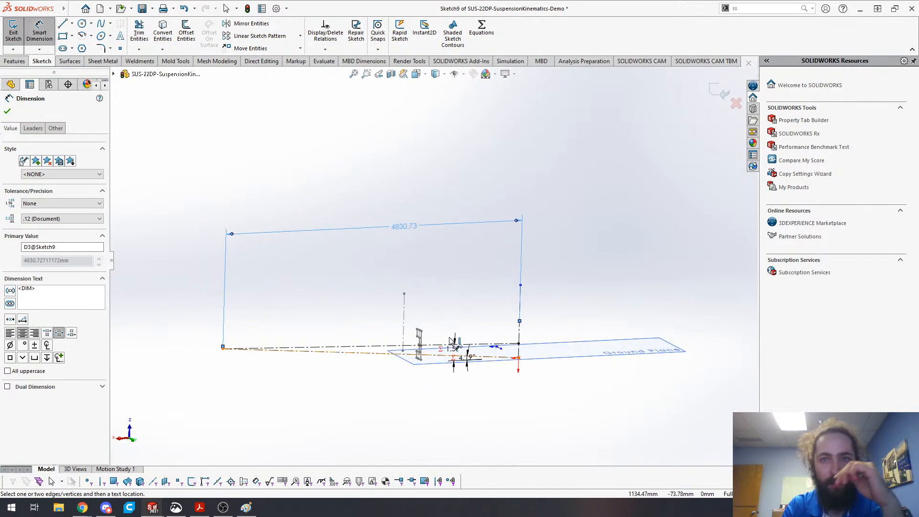
{"action": "left_click", "coordinate": [217, 123]}
{"action": "scroll", "coordinate": [433, 260], "scroll_direction": "up", "scroll_amount": 4}
{"action": "scroll", "coordinate": [441, 280], "scroll_direction": "down", "scroll_amount": 4}
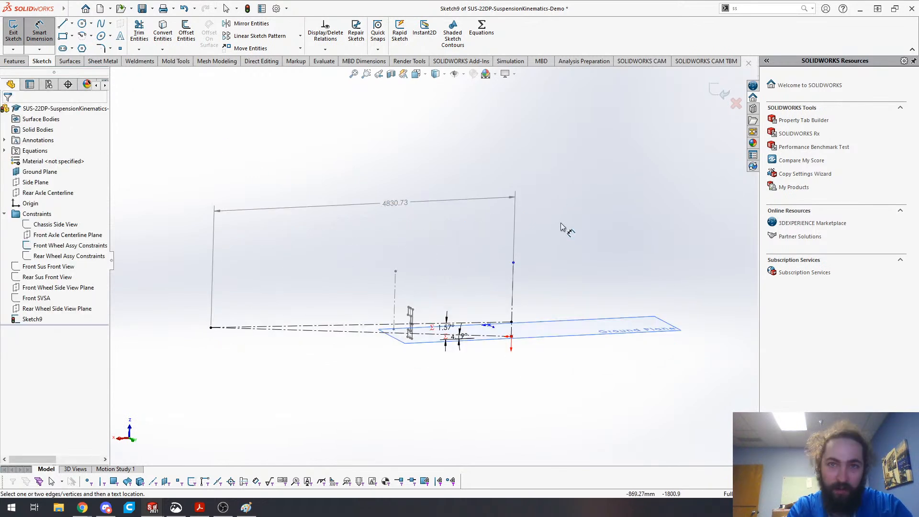
{"action": "key", "text": "Escape"}
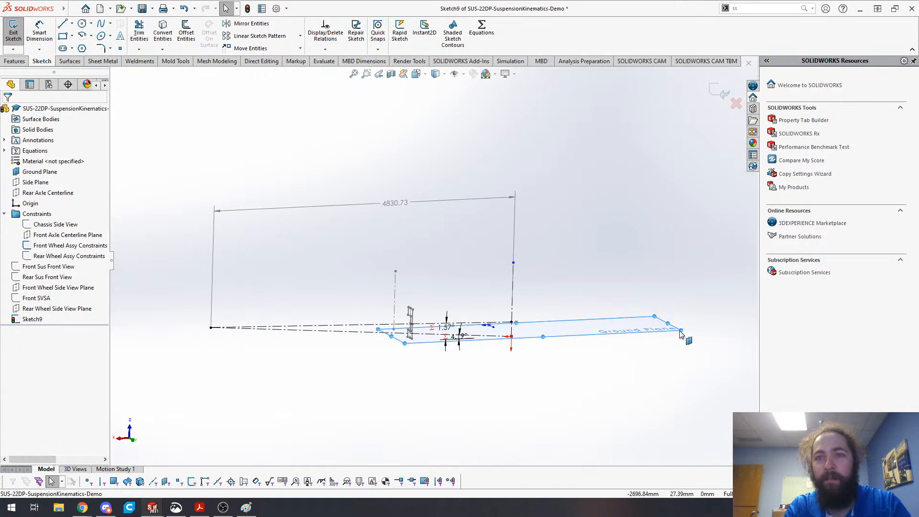
- Shrink the displayed Ground Plane so its rear edge ends near the rear wheel, and exit the sketch
{"action": "left_click", "coordinate": [677, 329]}
{"action": "left_click_drag", "start_coordinate": [680, 331], "coordinate": [421, 324]}
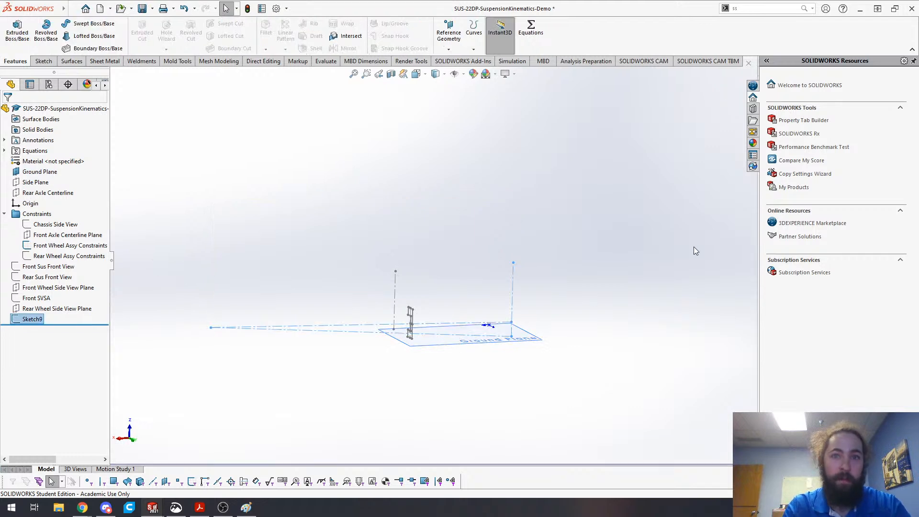
- Rename the finished rear swing arm sketch as Rear SVSA
{"action": "left_click", "coordinate": [24, 321]}
{"action": "left_click", "coordinate": [30, 319]}
{"action": "type", "text": "F"}
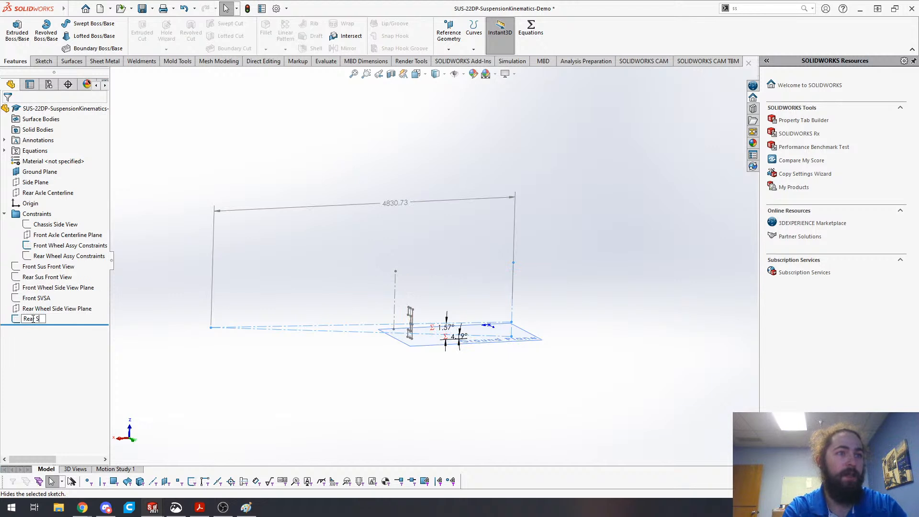
{"action": "key", "text": "Return"}
{"action": "left_click", "coordinate": [226, 129]}
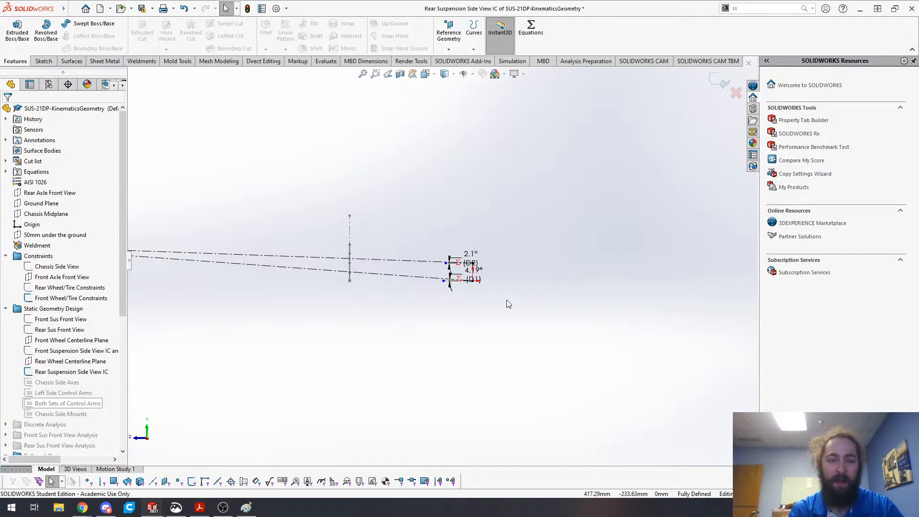
- Show sketch relations in SUS-21DP-KinematicsGeometry and examine the angle references in its Rear Suspension Side View IC sketch
{"action": "left_click", "coordinate": [472, 74]}
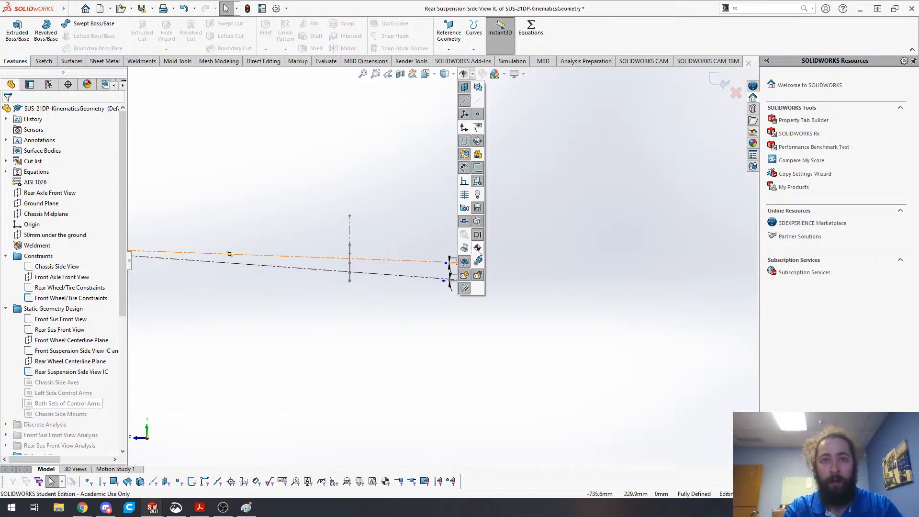
{"action": "left_click", "coordinate": [465, 184]}
{"action": "scroll", "coordinate": [443, 262], "scroll_direction": "up", "scroll_amount": 3}
{"action": "scroll", "coordinate": [465, 293], "scroll_direction": "down", "scroll_amount": 5}
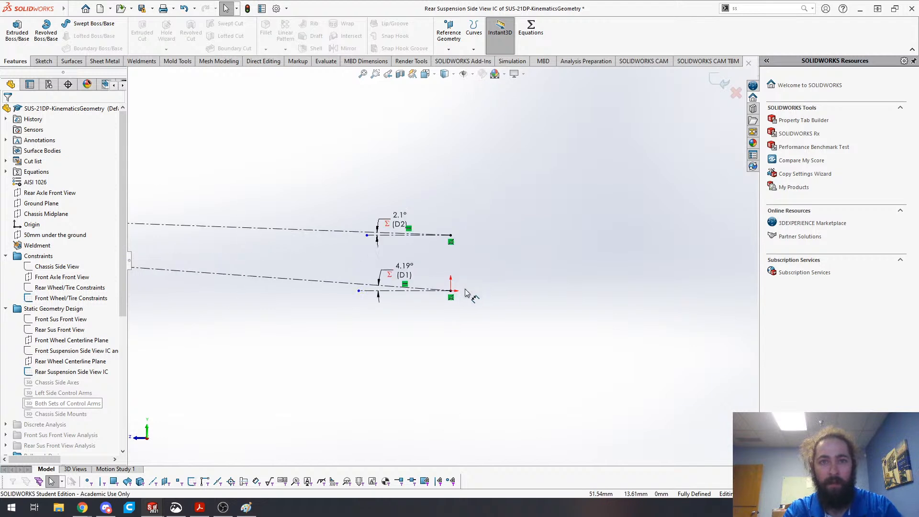
{"action": "scroll", "coordinate": [465, 293], "scroll_direction": "down", "scroll_amount": 2}
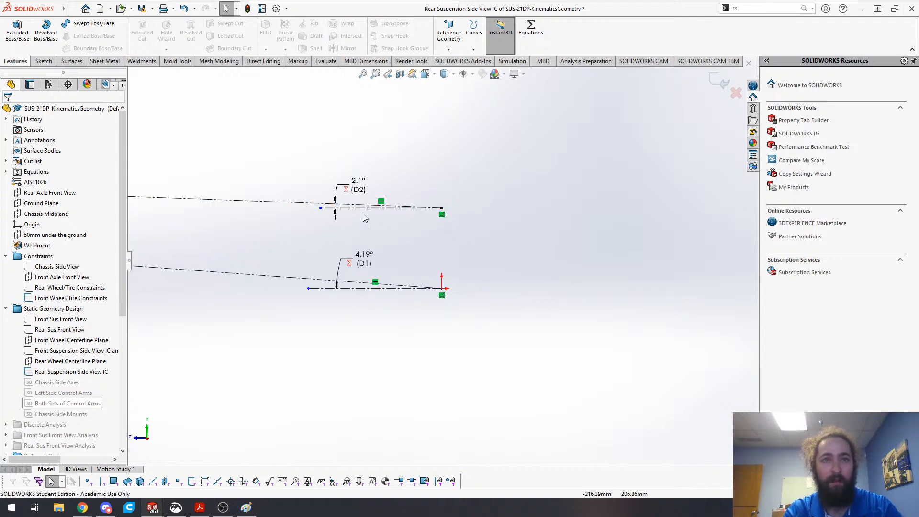
{"action": "scroll", "coordinate": [349, 243], "scroll_direction": "up", "scroll_amount": 5}
- Return to SUS-22DP-SuspensionKinematics-Demo, open the Rear SVSA sketch to review its relations and angle dimensions, and exit it
{"action": "key", "text": "ctrl+Tab"}
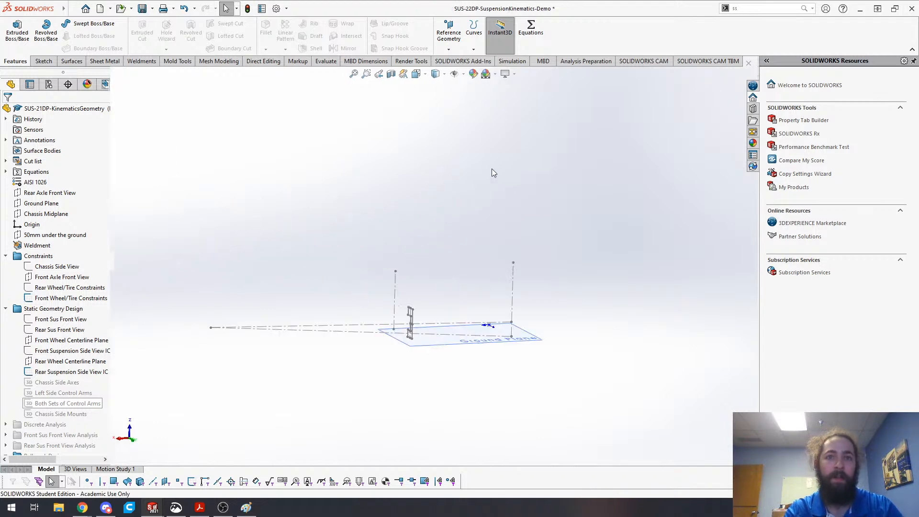
{"action": "left_click", "coordinate": [33, 319]}
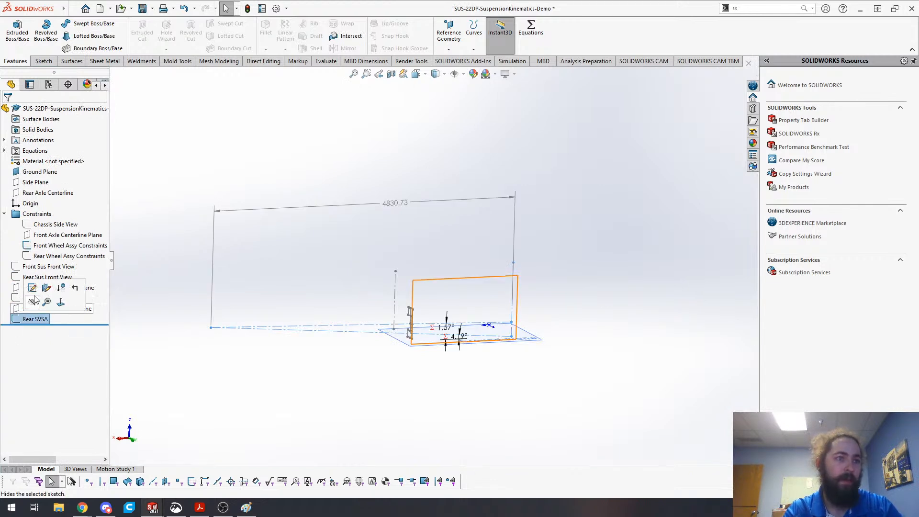
{"action": "left_click", "coordinate": [32, 287]}
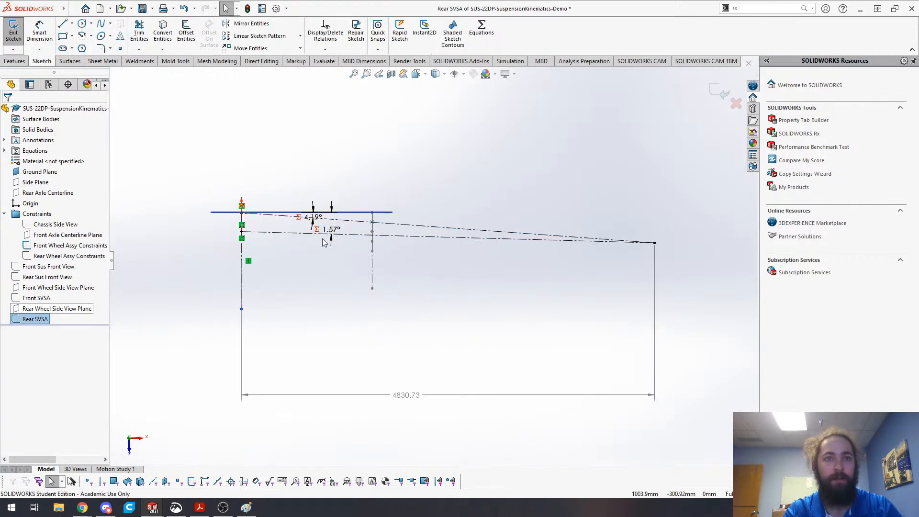
{"action": "left_click", "coordinate": [261, 265]}
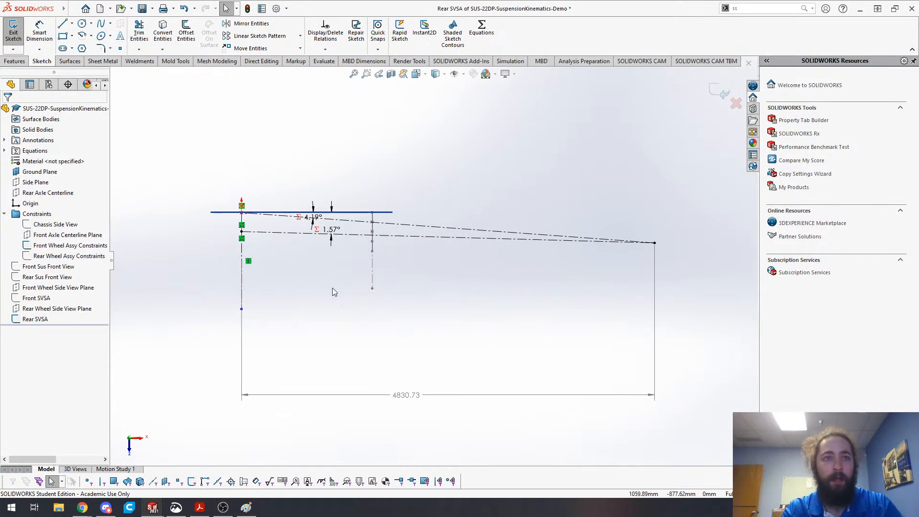
{"action": "mouse_move", "coordinate": [334, 307]}
{"action": "middle_mouse_down"}
{"action": "mouse_move", "coordinate": [349, 278]}
{"action": "mouse_move", "coordinate": [534, 376]}
{"action": "middle_mouse_up"}
{"action": "left_click", "coordinate": [14, 36]}
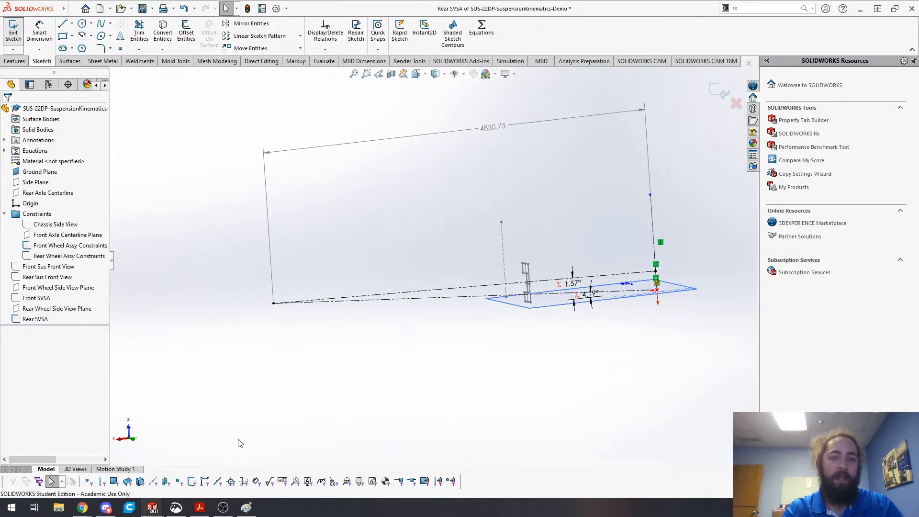
- Hide the Rear SVSA sketch
{"action": "left_click", "coordinate": [38, 320]}
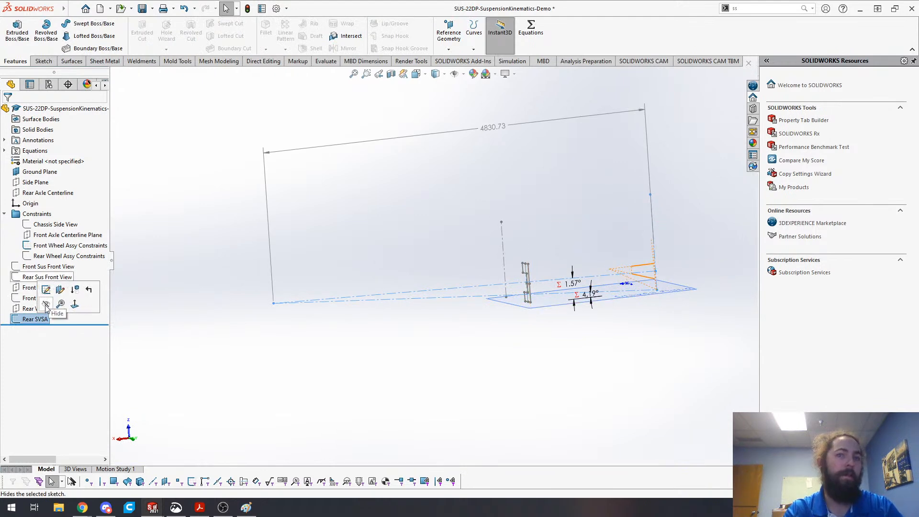
{"action": "left_click", "coordinate": [46, 305]}
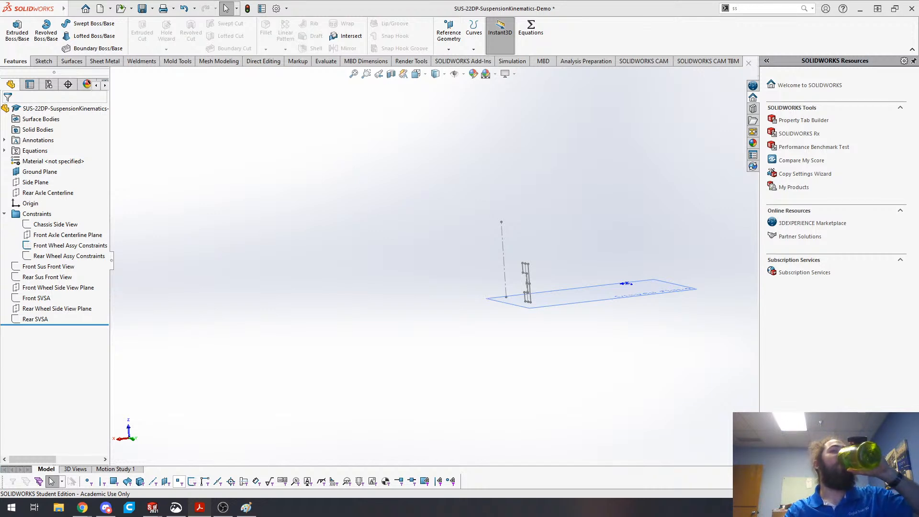
- Switch to SUS-21DP-KinematicsGeometry, open its Chassis Side Axes 3D sketch and examine the overall layout of the front and rear axes
{"action": "left_click", "coordinate": [364, 144]}
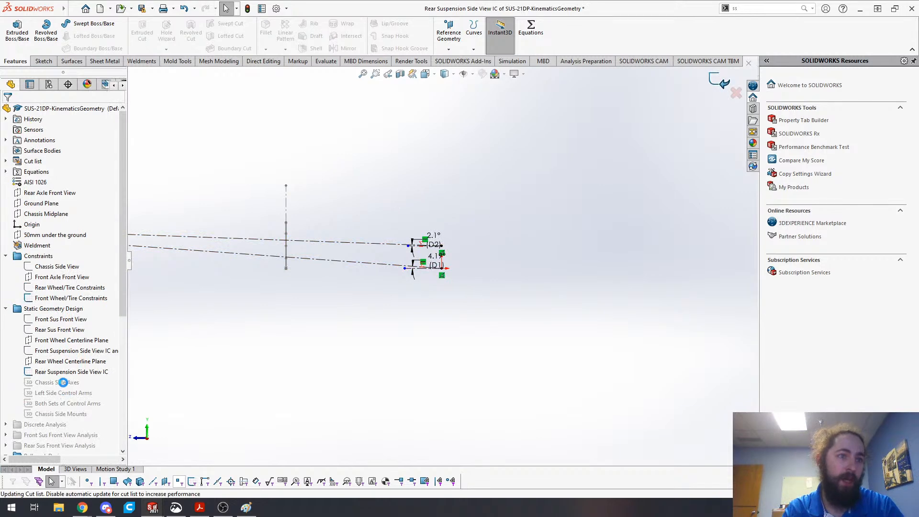
{"action": "left_click", "coordinate": [57, 382]}
{"action": "left_click", "coordinate": [73, 356]}
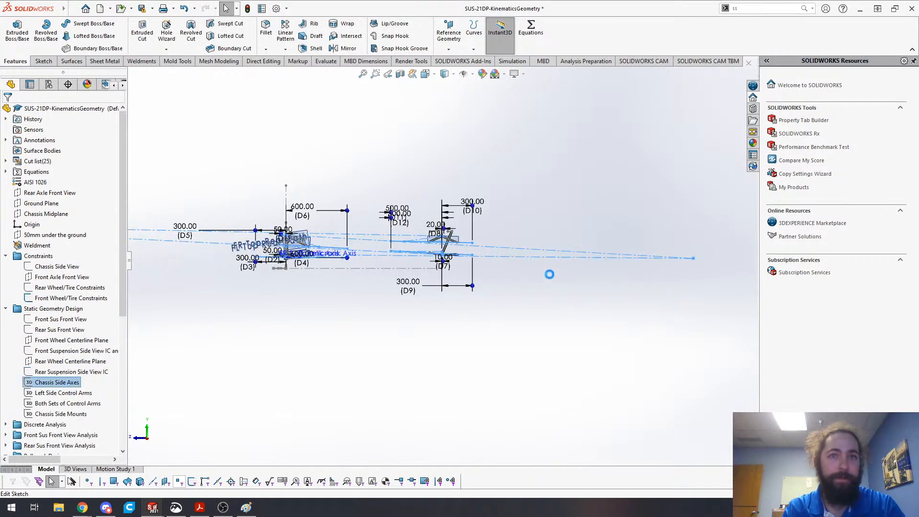
{"action": "mouse_move", "coordinate": [346, 332]}
{"action": "middle_mouse_down"}
{"action": "mouse_move", "coordinate": [308, 317]}
{"action": "mouse_move", "coordinate": [299, 325]}
{"action": "mouse_move", "coordinate": [412, 351]}
{"action": "mouse_move", "coordinate": [341, 312]}
{"action": "mouse_move", "coordinate": [388, 426]}
{"action": "mouse_move", "coordinate": [353, 321]}
{"action": "middle_mouse_up"}
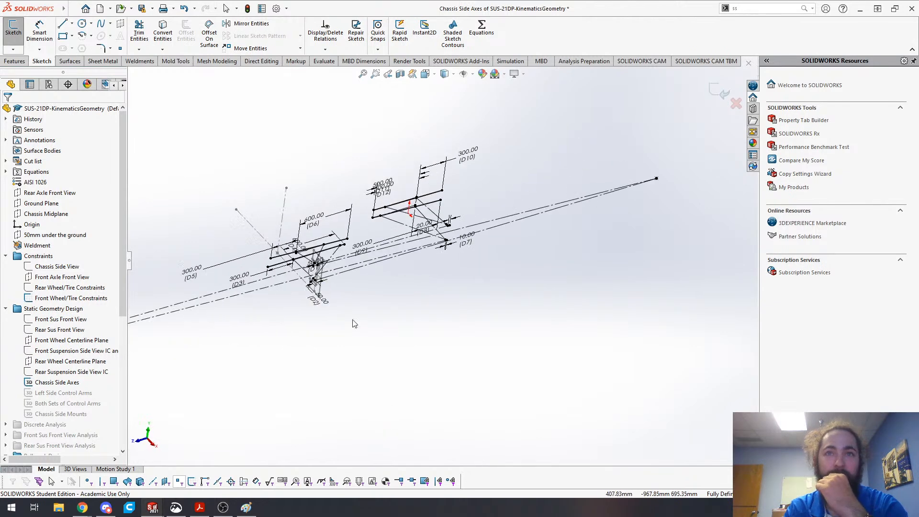
{"action": "scroll", "coordinate": [306, 255], "scroll_direction": "up", "scroll_amount": 6}
{"action": "scroll", "coordinate": [521, 231], "scroll_direction": "down", "scroll_amount": 1}
{"action": "scroll", "coordinate": [520, 230], "scroll_direction": "down", "scroll_amount": 2}
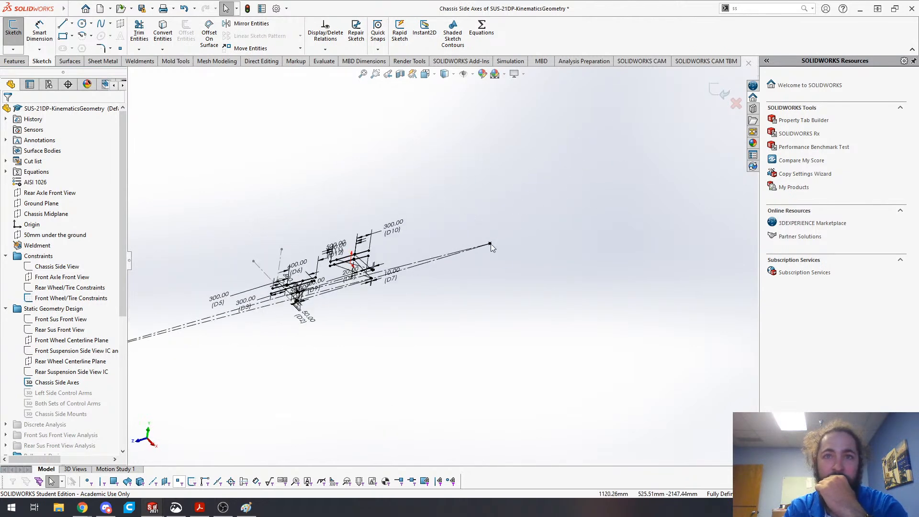
{"action": "scroll", "coordinate": [308, 308], "scroll_direction": "up", "scroll_amount": 2}
{"action": "mouse_move", "coordinate": [309, 312]}
{"action": "middle_mouse_down"}
{"action": "mouse_move", "coordinate": [412, 311]}
{"action": "mouse_move", "coordinate": [493, 287]}
{"action": "mouse_move", "coordinate": [419, 280]}
{"action": "mouse_move", "coordinate": [382, 236]}
{"action": "middle_mouse_up"}
{"action": "scroll", "coordinate": [380, 232], "scroll_direction": "down", "scroll_amount": 6}
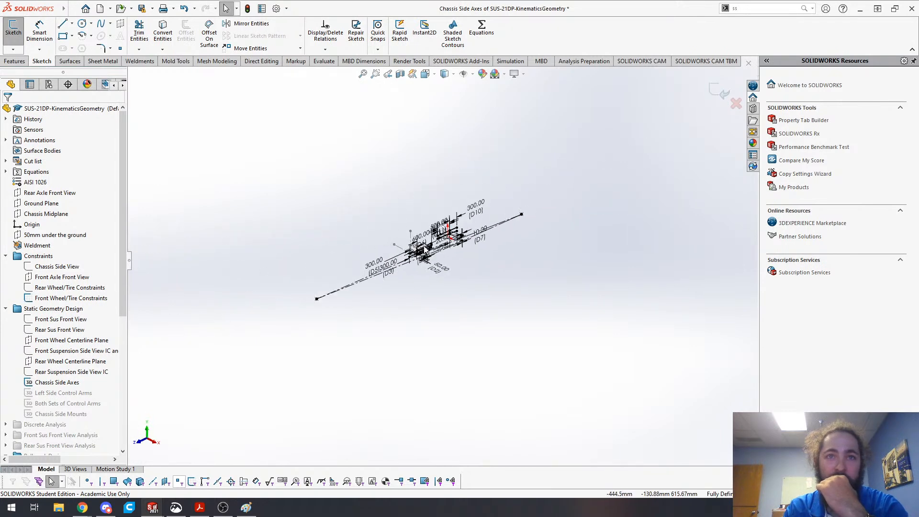
{"action": "mouse_move", "coordinate": [510, 152]}
{"action": "middle_mouse_down"}
{"action": "mouse_move", "coordinate": [495, 263]}
{"action": "mouse_move", "coordinate": [515, 281]}
{"action": "middle_mouse_up"}
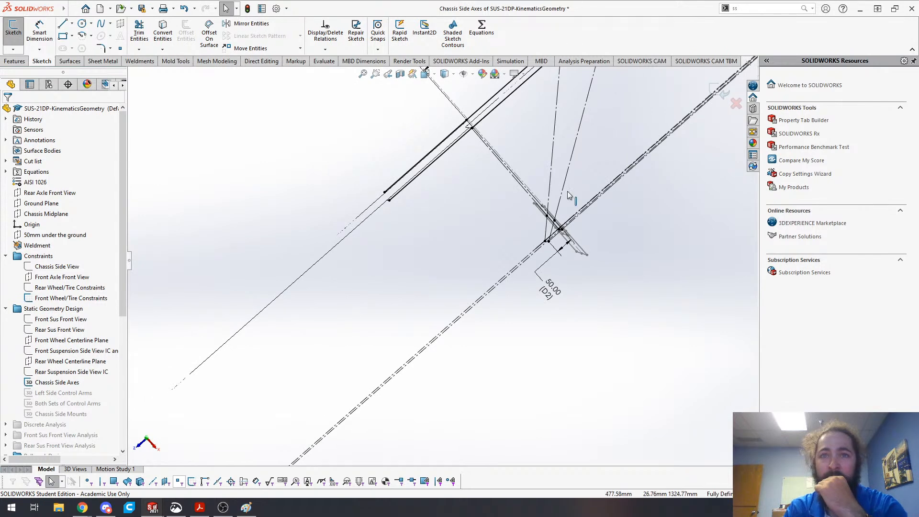
- Examine the 50 mm offset dimension D2 and the surrounding front control arm geometry in the Chassis Side Axes sketch
{"action": "left_click_drag", "start_coordinate": [550, 295], "coordinate": [566, 302]}
{"action": "mouse_move", "coordinate": [567, 303]}
{"action": "middle_mouse_down"}
{"action": "mouse_move", "coordinate": [435, 261]}
{"action": "mouse_move", "coordinate": [496, 215]}
{"action": "mouse_move", "coordinate": [329, 240]}
{"action": "mouse_move", "coordinate": [354, 242]}
{"action": "mouse_move", "coordinate": [369, 213]}
{"action": "mouse_move", "coordinate": [357, 182]}
{"action": "mouse_move", "coordinate": [355, 199]}
{"action": "mouse_move", "coordinate": [290, 228]}
{"action": "mouse_move", "coordinate": [355, 189]}
{"action": "mouse_move", "coordinate": [347, 212]}
{"action": "middle_mouse_up"}
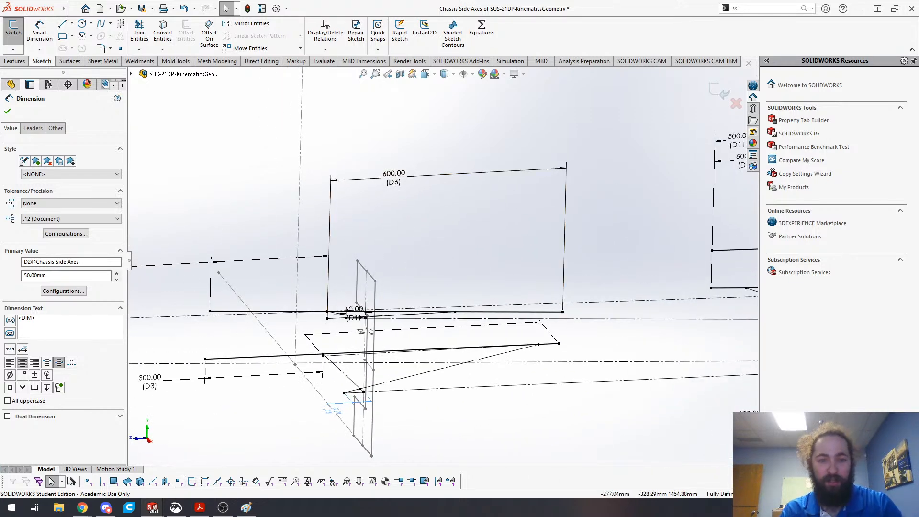
{"action": "scroll", "coordinate": [387, 323], "scroll_direction": "up", "scroll_amount": 4}
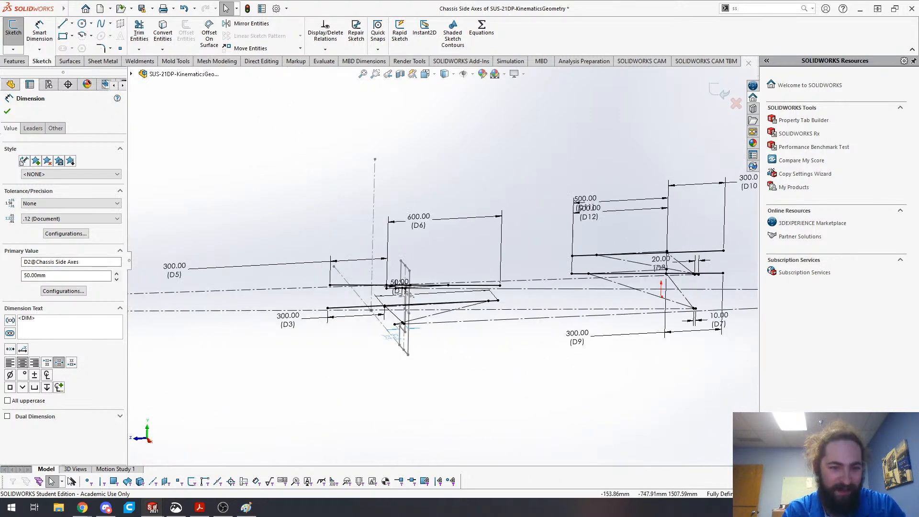
{"action": "key", "text": "alt+Tab"}
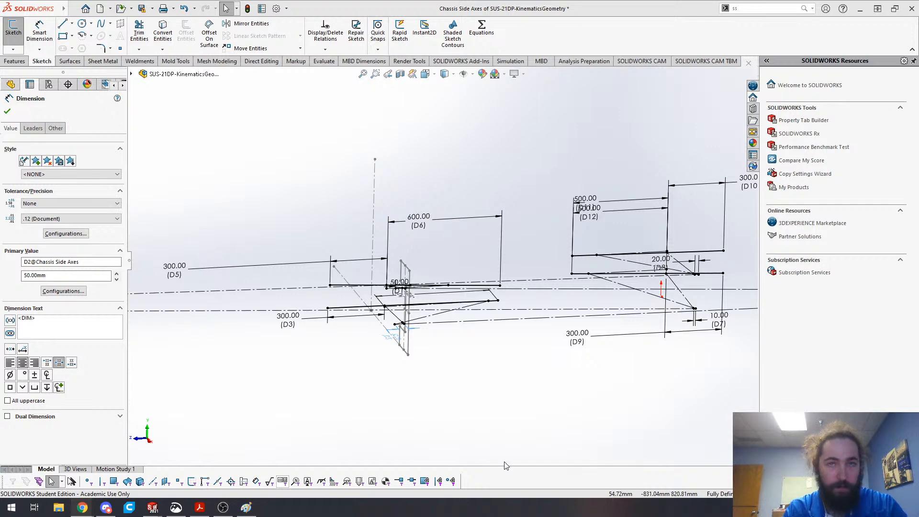
{"action": "key", "text": "Escape"}
{"action": "scroll", "coordinate": [401, 291], "scroll_direction": "up", "scroll_amount": 2}
{"action": "scroll", "coordinate": [404, 291], "scroll_direction": "down", "scroll_amount": 3}
{"action": "mouse_move", "coordinate": [412, 269]}
{"action": "middle_mouse_down"}
{"action": "mouse_move", "coordinate": [580, 285]}
{"action": "mouse_move", "coordinate": [550, 345]}
{"action": "mouse_move", "coordinate": [686, 217]}
{"action": "mouse_move", "coordinate": [469, 258]}
{"action": "middle_mouse_up"}
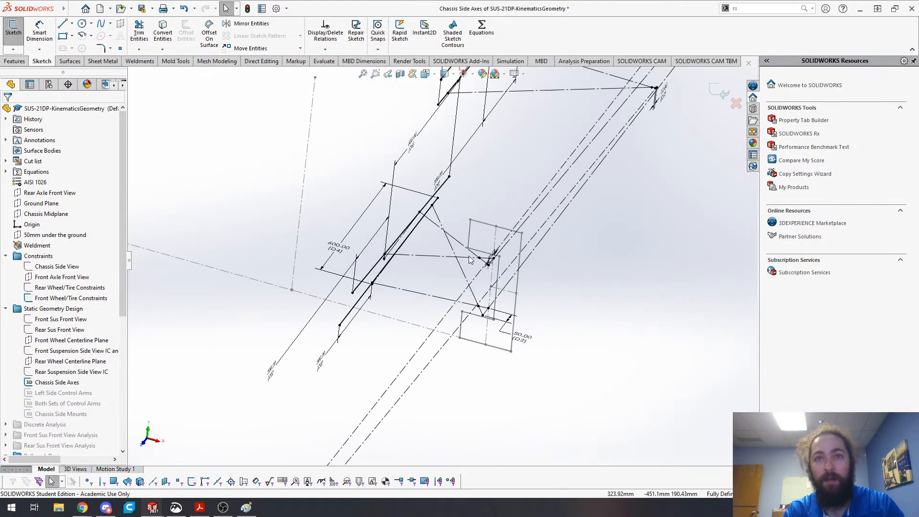
- Examine the relations on the front upper control arm's construction line and on the point at its wheel end
{"action": "left_click", "coordinate": [437, 255]}
{"action": "left_click", "coordinate": [432, 262]}
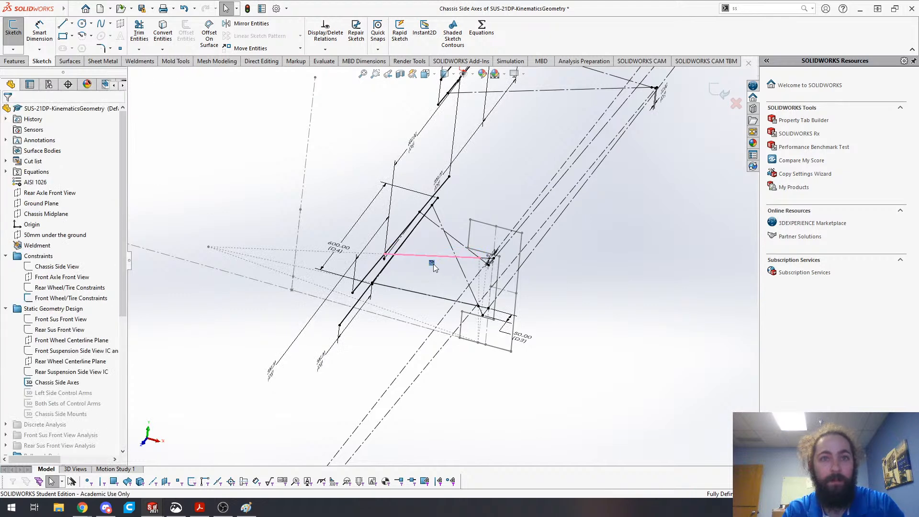
{"action": "scroll", "coordinate": [454, 293], "scroll_direction": "up", "scroll_amount": 1}
{"action": "scroll", "coordinate": [439, 297], "scroll_direction": "down", "scroll_amount": 4}
{"action": "middle_click_drag", "start_coordinate": [386, 312], "coordinate": [385, 258]}
{"action": "left_click", "coordinate": [668, 357]}
{"action": "scroll", "coordinate": [541, 240], "scroll_direction": "up", "scroll_amount": 1}
{"action": "scroll", "coordinate": [542, 241], "scroll_direction": "down", "scroll_amount": 3}
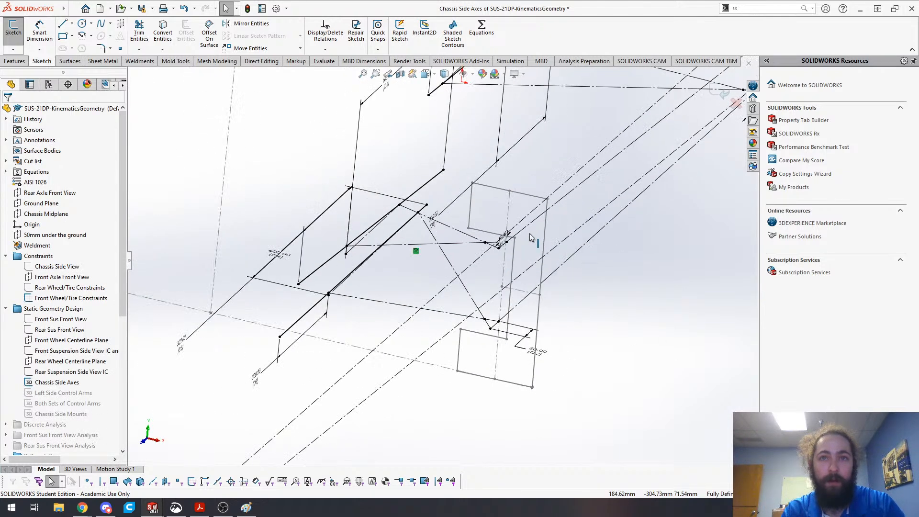
{"action": "left_click", "coordinate": [484, 251]}
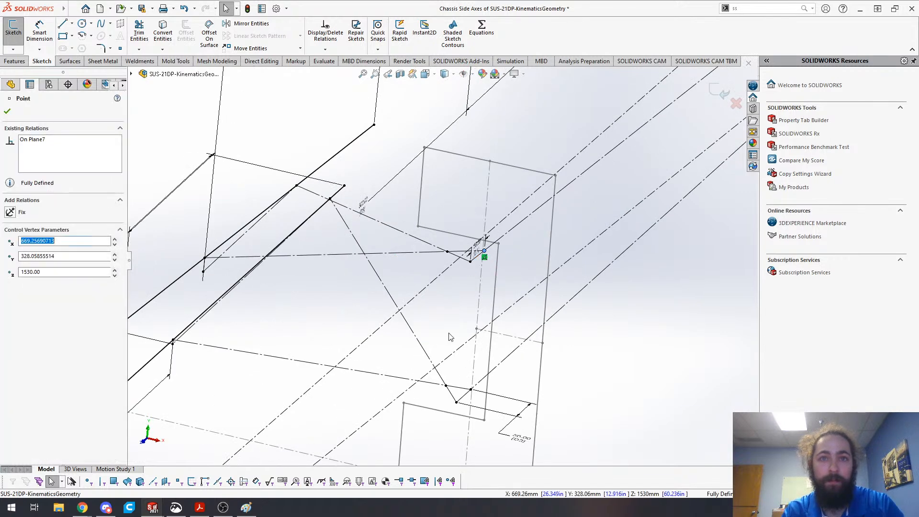
{"action": "left_click", "coordinate": [625, 388]}
{"action": "scroll", "coordinate": [489, 287], "scroll_direction": "up", "scroll_amount": 4}
{"action": "scroll", "coordinate": [495, 259], "scroll_direction": "down", "scroll_amount": 2}
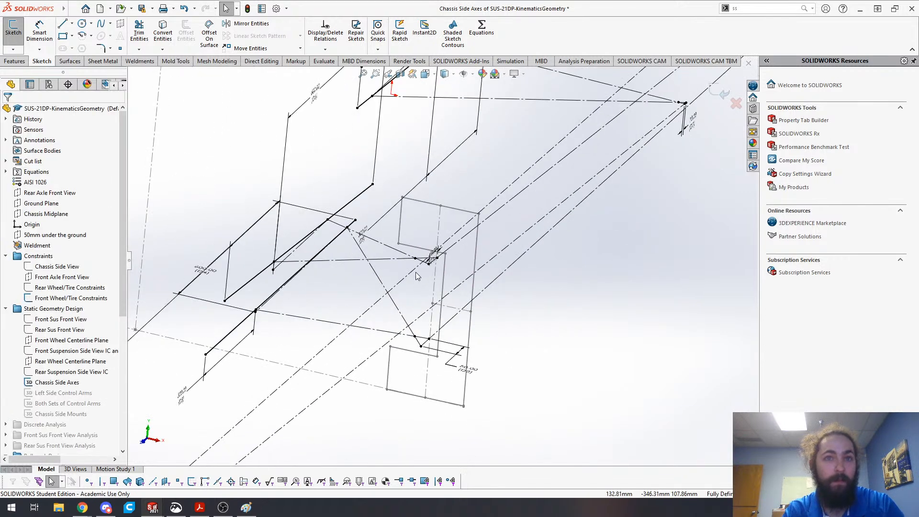
{"action": "mouse_move", "coordinate": [446, 352]}
{"action": "middle_mouse_down"}
{"action": "mouse_move", "coordinate": [470, 298]}
{"action": "mouse_move", "coordinate": [437, 298]}
{"action": "mouse_move", "coordinate": [422, 318]}
{"action": "mouse_move", "coordinate": [424, 338]}
{"action": "mouse_move", "coordinate": [368, 182]}
{"action": "middle_mouse_up"}
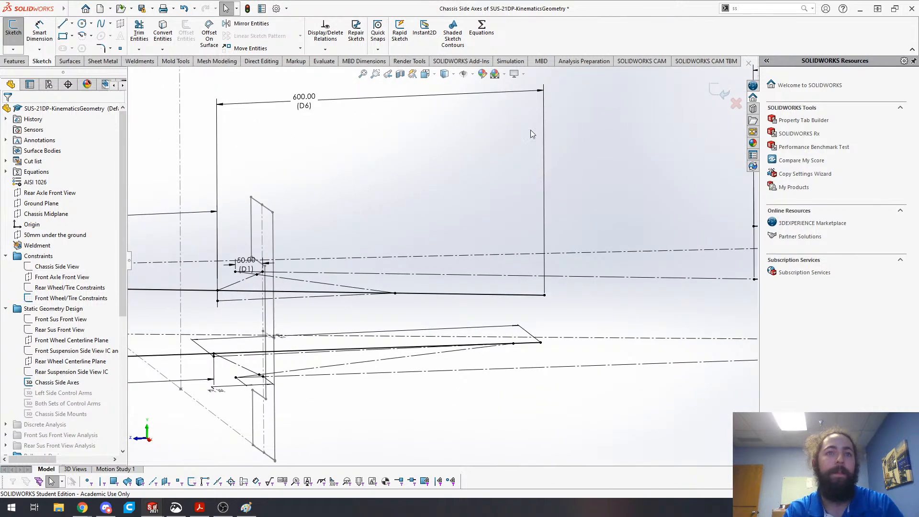
- Return to SUS-22DP-SuspensionKinematics-Demo and start a new 3D sketch
{"action": "key", "text": "ctrl+Tab"}
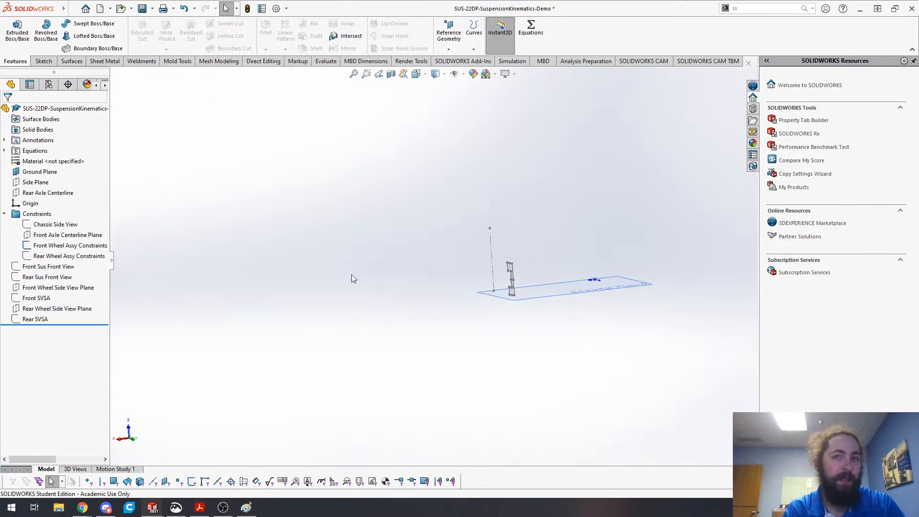
{"action": "key", "text": "s"}
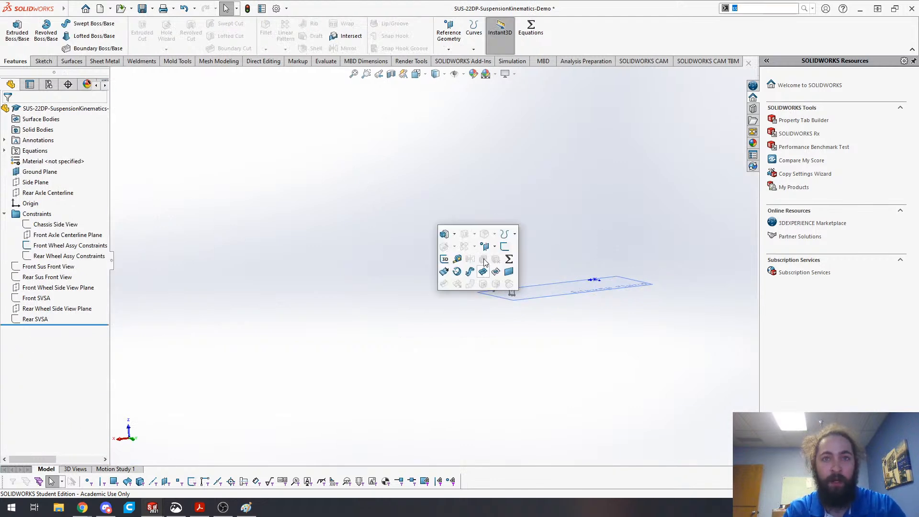
{"action": "left_click", "coordinate": [445, 259]}
{"action": "mouse_move", "coordinate": [485, 340]}
{"action": "middle_mouse_down"}
{"action": "mouse_move", "coordinate": [425, 330]}
{"action": "mouse_move", "coordinate": [493, 349]}
{"action": "middle_mouse_up"}
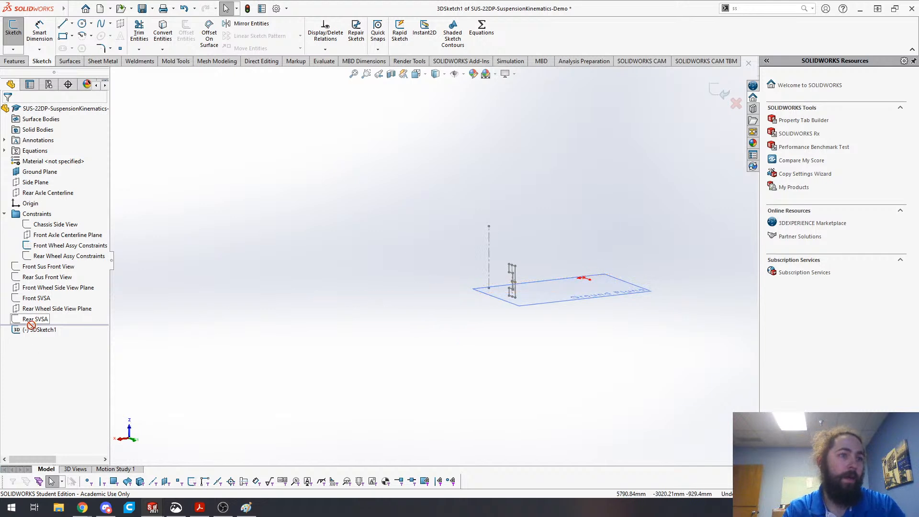
- Hide the Front Wheel Assy Constraints sketch, and show the Front SVSA and Front Sus Front View sketches
{"action": "right_click", "coordinate": [45, 246]}
{"action": "left_click", "coordinate": [56, 230]}
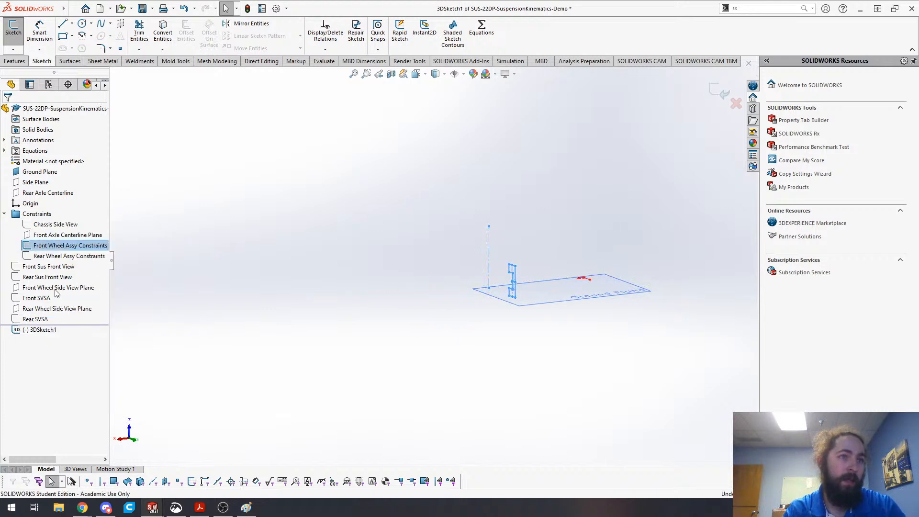
{"action": "left_click", "coordinate": [31, 298]}
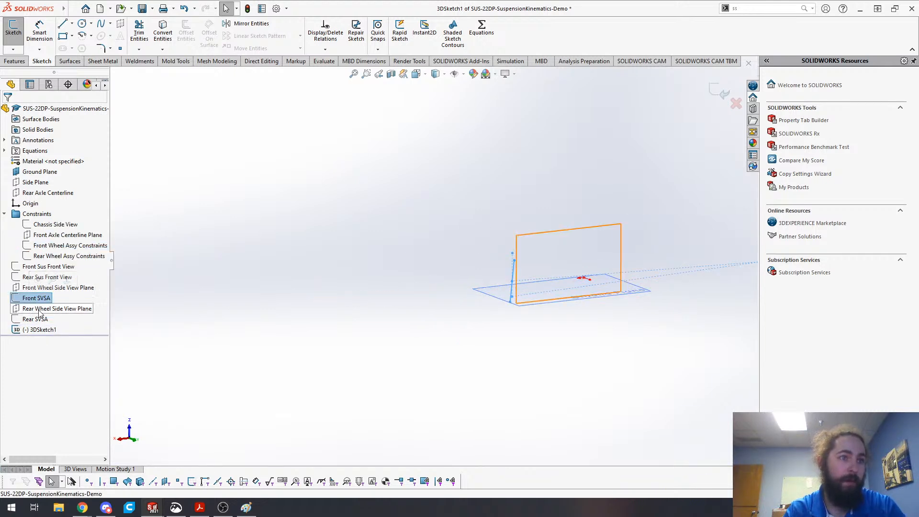
{"action": "right_click", "coordinate": [287, 255]}
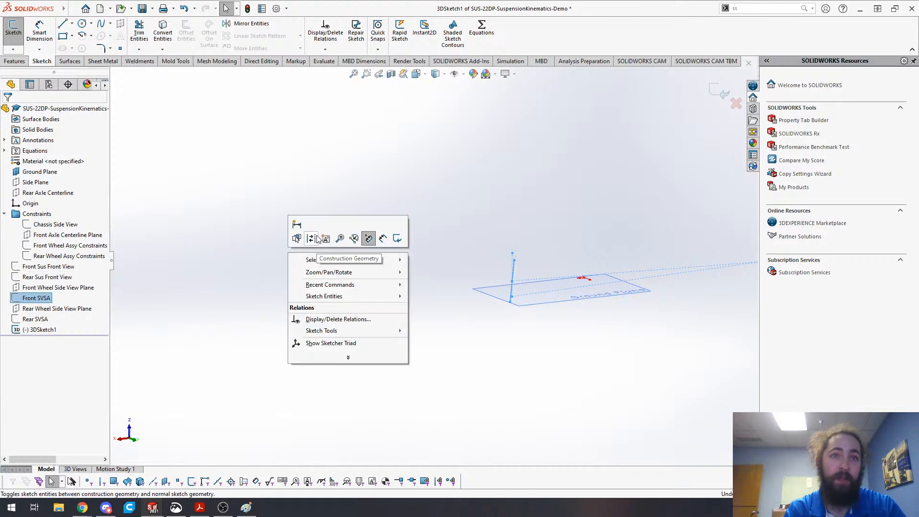
{"action": "right_click", "coordinate": [27, 300]}
{"action": "left_click", "coordinate": [46, 288]}
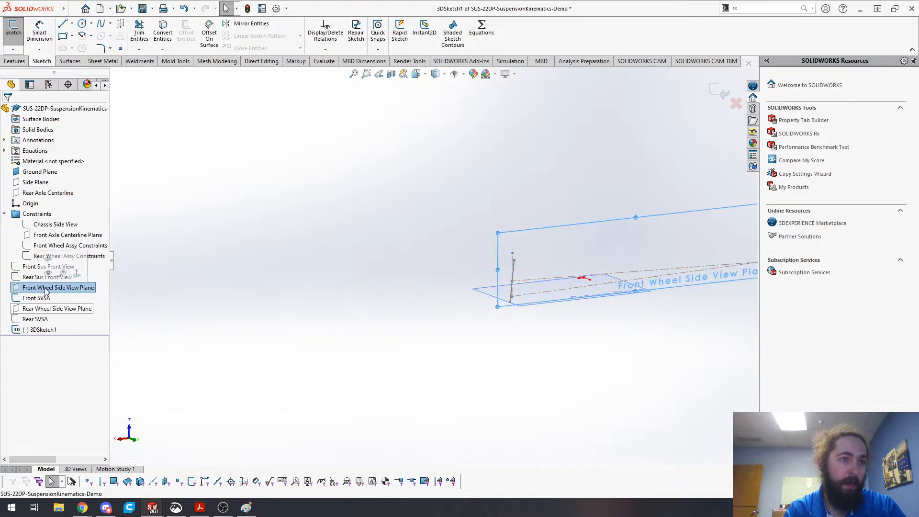
{"action": "left_click", "coordinate": [24, 267]}
{"action": "left_click", "coordinate": [25, 252]}
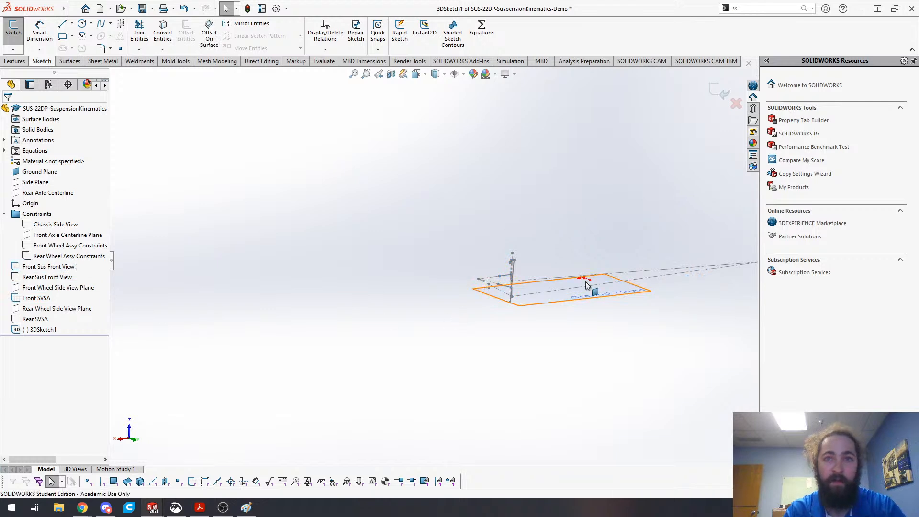
- Convert the two solid control arm lines of Front Sus Front View into the 3D sketch, and hide that source sketch
{"action": "scroll", "coordinate": [530, 273], "scroll_direction": "down", "scroll_amount": 6}
{"action": "left_click", "coordinate": [459, 280]}
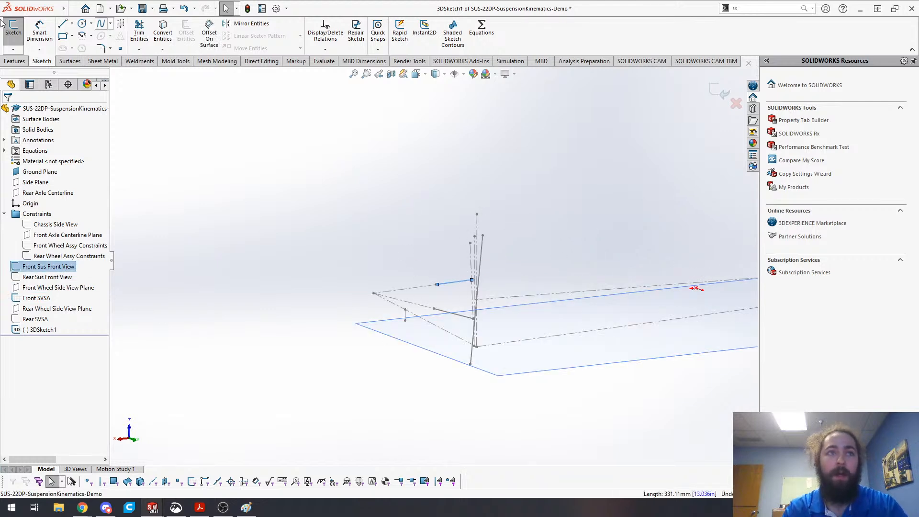
{"action": "left_click", "coordinate": [453, 317]}
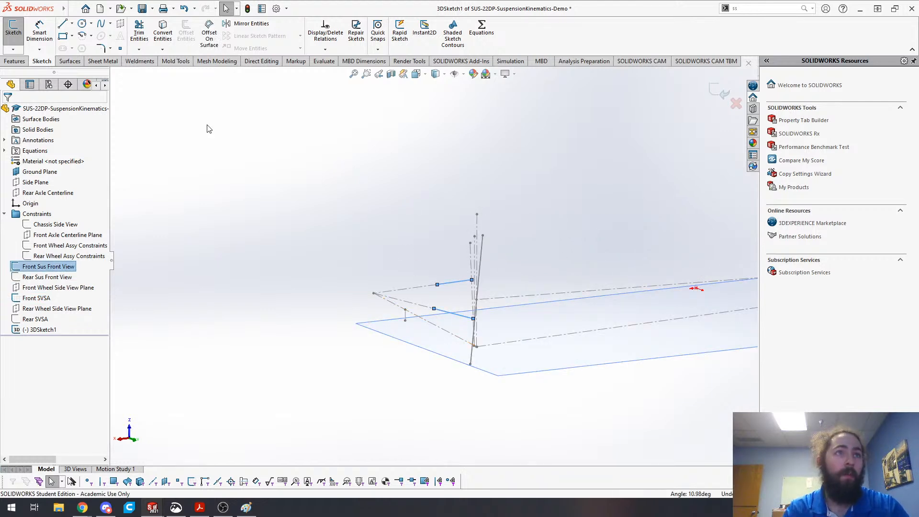
{"action": "key", "text": "s"}
{"action": "left_click", "coordinate": [163, 37]}
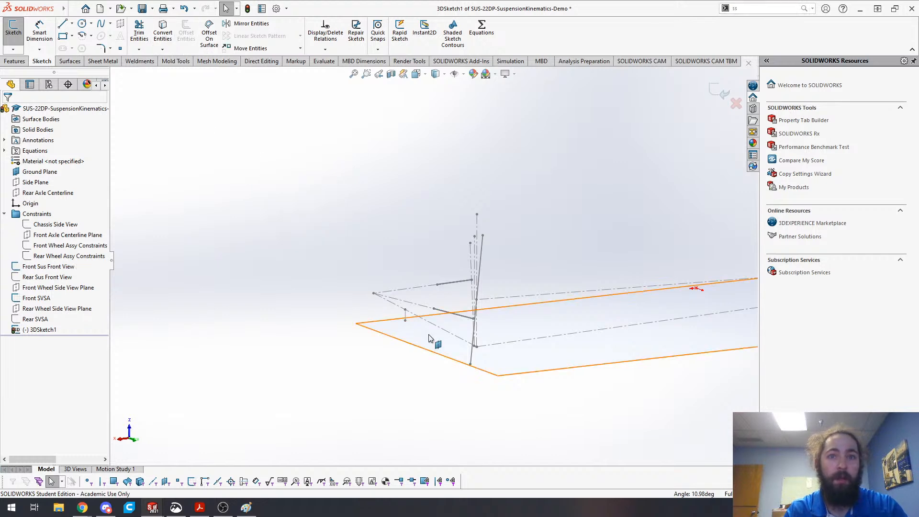
{"action": "mouse_move", "coordinate": [342, 287]}
{"action": "middle_mouse_down"}
{"action": "mouse_move", "coordinate": [318, 323]}
{"action": "mouse_move", "coordinate": [287, 316]}
{"action": "middle_mouse_up"}
{"action": "right_click", "coordinate": [38, 270]}
{"action": "left_click", "coordinate": [79, 274]}
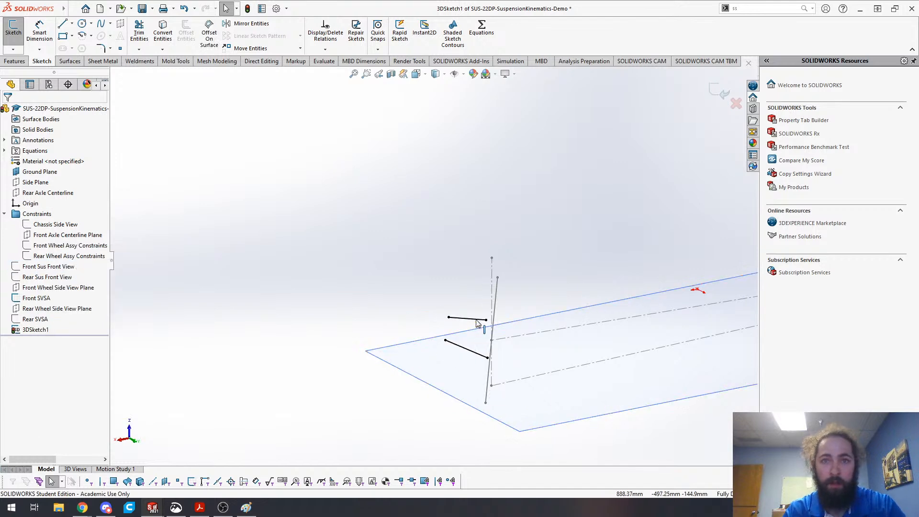
{"action": "mouse_move", "coordinate": [497, 336]}
{"action": "middle_mouse_down"}
{"action": "mouse_move", "coordinate": [547, 355]}
{"action": "mouse_move", "coordinate": [509, 334]}
{"action": "mouse_move", "coordinate": [547, 320]}
{"action": "middle_mouse_up"}
{"action": "key", "text": "s"}
{"action": "left_click", "coordinate": [547, 251]}
{"action": "left_click", "coordinate": [473, 265]}
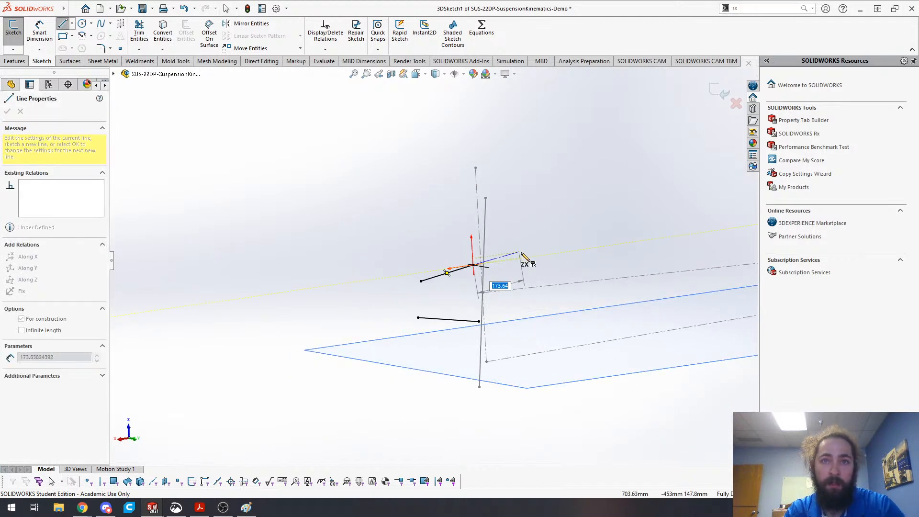
{"action": "left_click", "coordinate": [529, 246]}
{"action": "left_click", "coordinate": [529, 269]}
{"action": "key", "text": "Escape"}
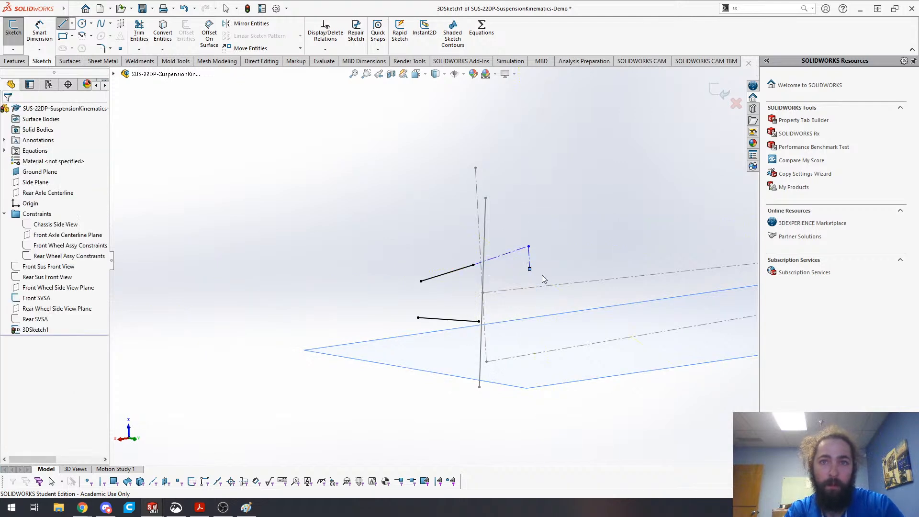
{"action": "left_click_drag", "start_coordinate": [519, 277], "coordinate": [519, 284]}
{"action": "key", "text": "Delete"}
{"action": "mouse_move", "coordinate": [488, 286]}
{"action": "middle_mouse_down"}
{"action": "mouse_move", "coordinate": [490, 322]}
{"action": "mouse_move", "coordinate": [519, 390]}
{"action": "mouse_move", "coordinate": [509, 228]}
{"action": "middle_mouse_up"}
{"action": "left_click", "coordinate": [501, 257]}
{"action": "key", "text": "Delete"}
- Draw a construction line about 280 mm long from the upper control arm's wheel end, collinear with the arm
{"action": "key", "text": "s"}
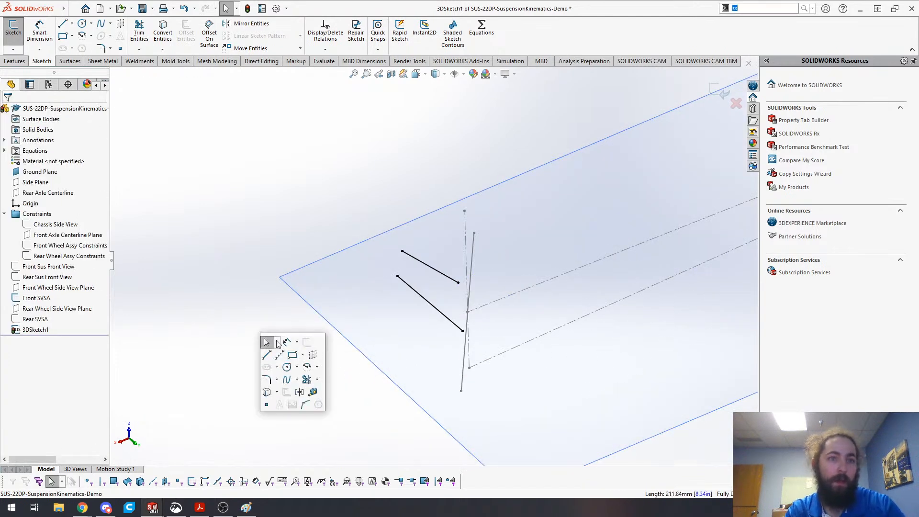
{"action": "left_click", "coordinate": [267, 354]}
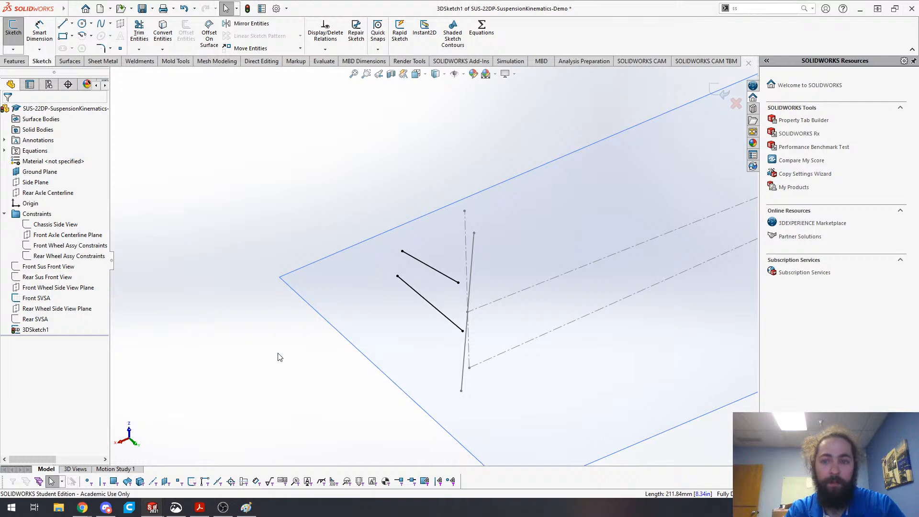
{"action": "key", "text": "alt+Tab"}
{"action": "left_click", "coordinate": [602, 196]}
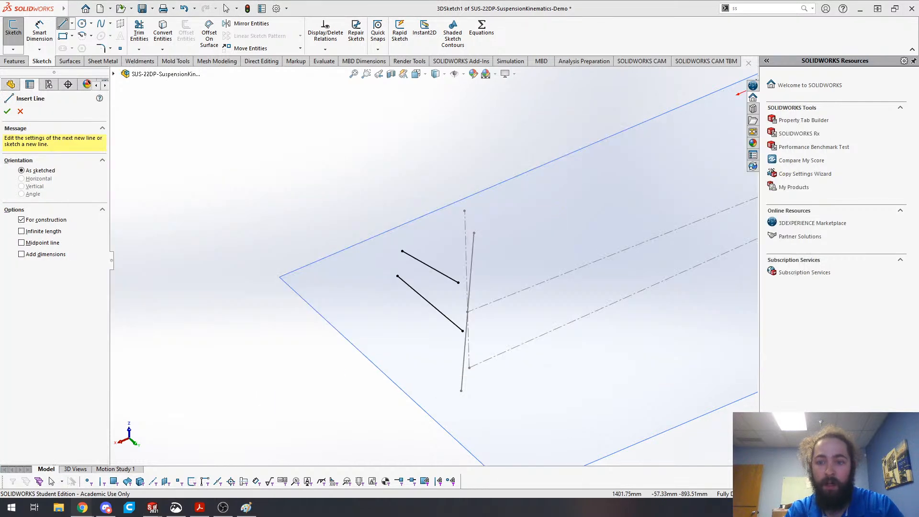
{"action": "key", "text": "alt+Tab"}
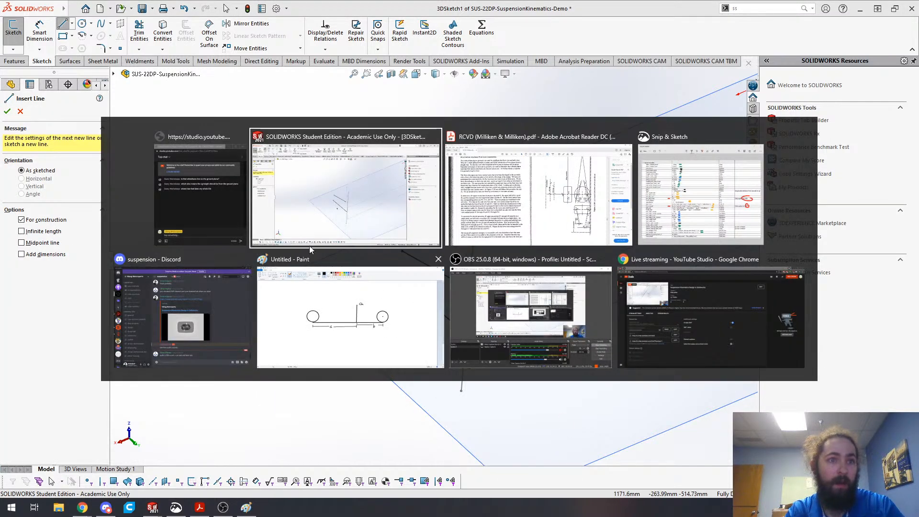
{"action": "left_click", "coordinate": [269, 222]}
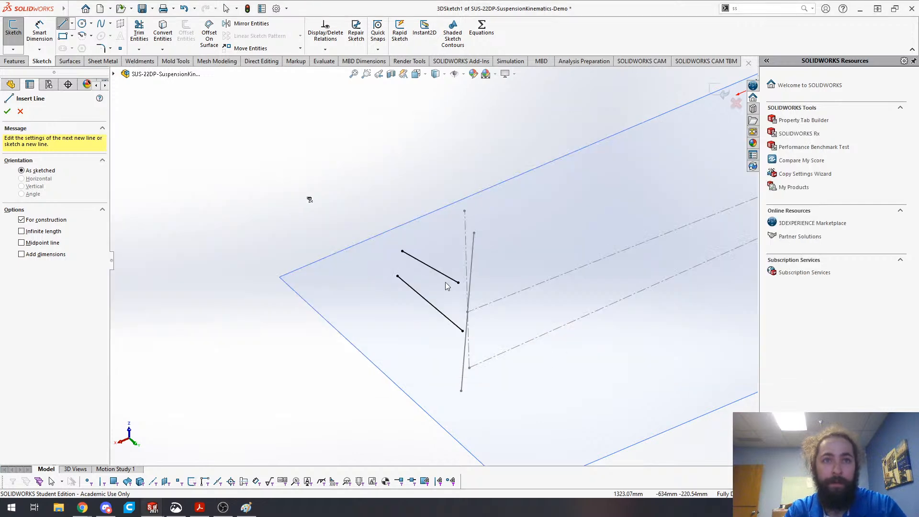
{"action": "mouse_move", "coordinate": [383, 344]}
{"action": "middle_mouse_down"}
{"action": "mouse_move", "coordinate": [399, 285]}
{"action": "mouse_move", "coordinate": [345, 335]}
{"action": "mouse_move", "coordinate": [242, 393]}
{"action": "mouse_move", "coordinate": [258, 400]}
{"action": "mouse_move", "coordinate": [381, 365]}
{"action": "middle_mouse_up"}
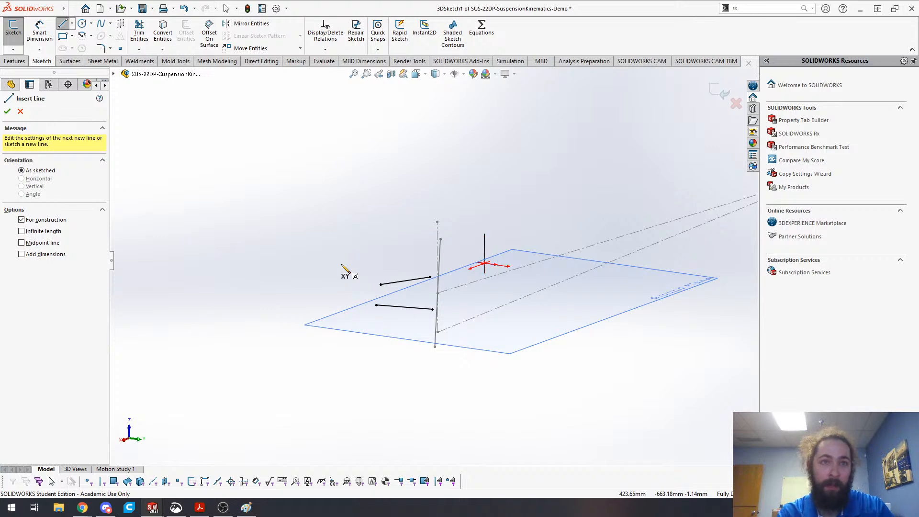
{"action": "scroll", "coordinate": [445, 267], "scroll_direction": "down", "scroll_amount": 1}
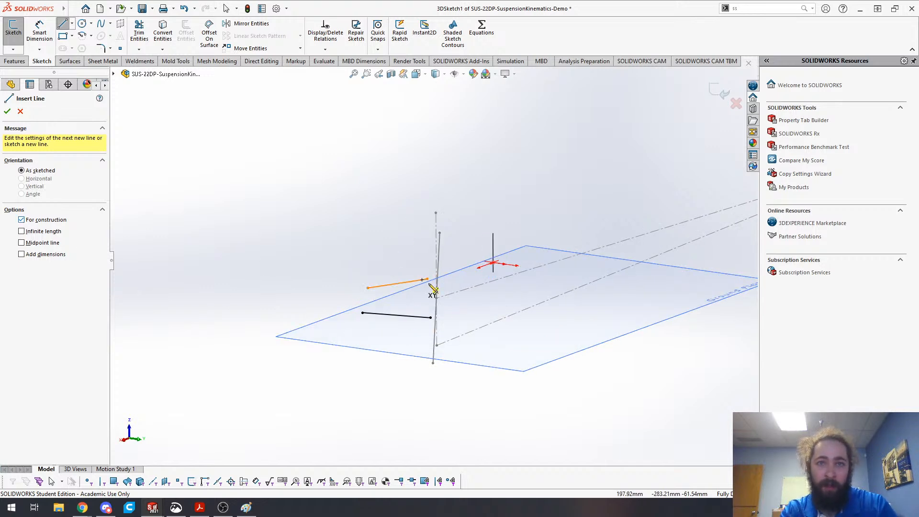
{"action": "scroll", "coordinate": [427, 278], "scroll_direction": "down", "scroll_amount": 1}
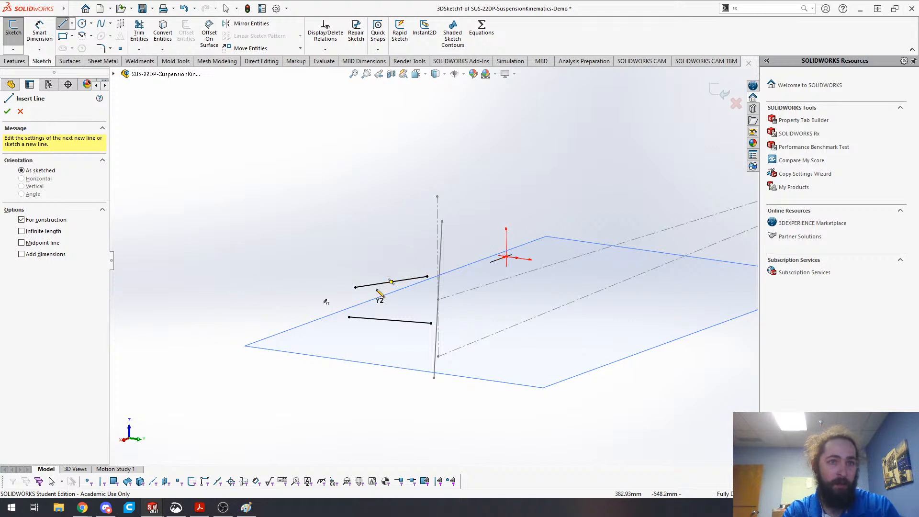
{"action": "left_click", "coordinate": [427, 277]}
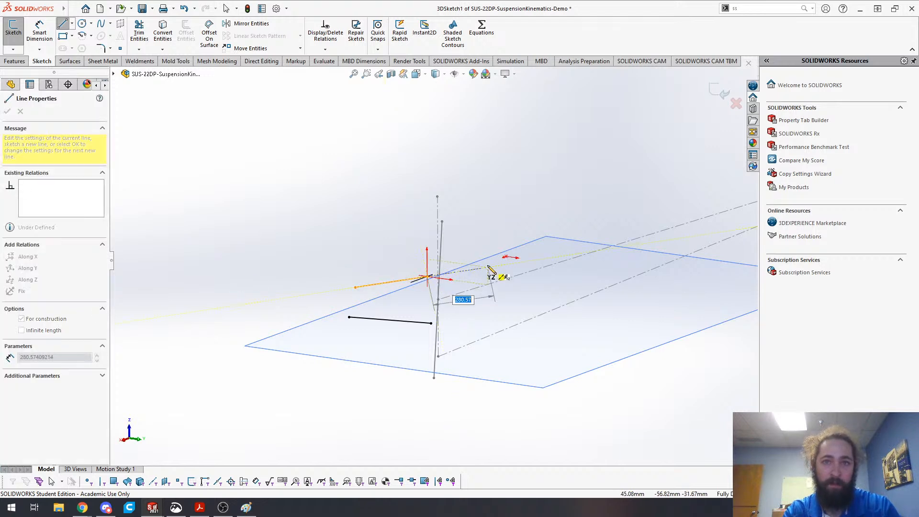
{"action": "left_click", "coordinate": [488, 267]}
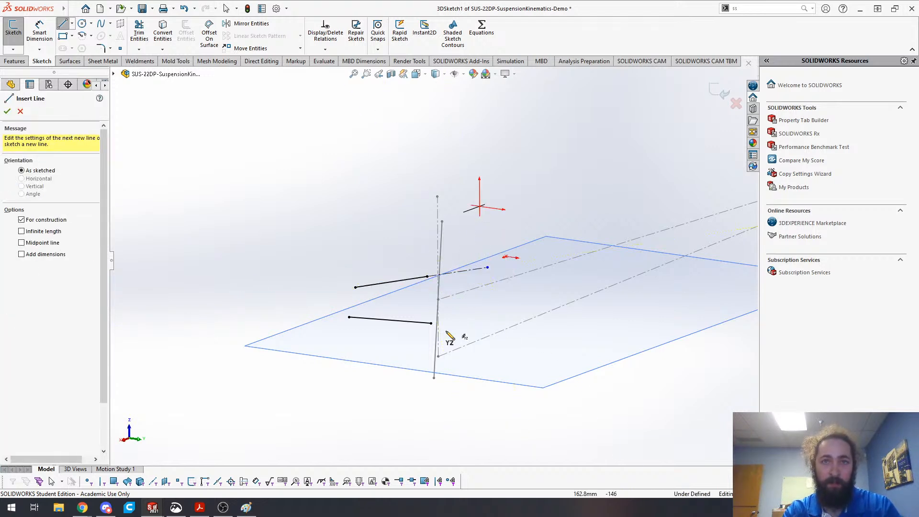
- Draw a construction line outward from the lower control arm's wheel end, collinear with the arm
{"action": "left_click", "coordinate": [431, 324]}
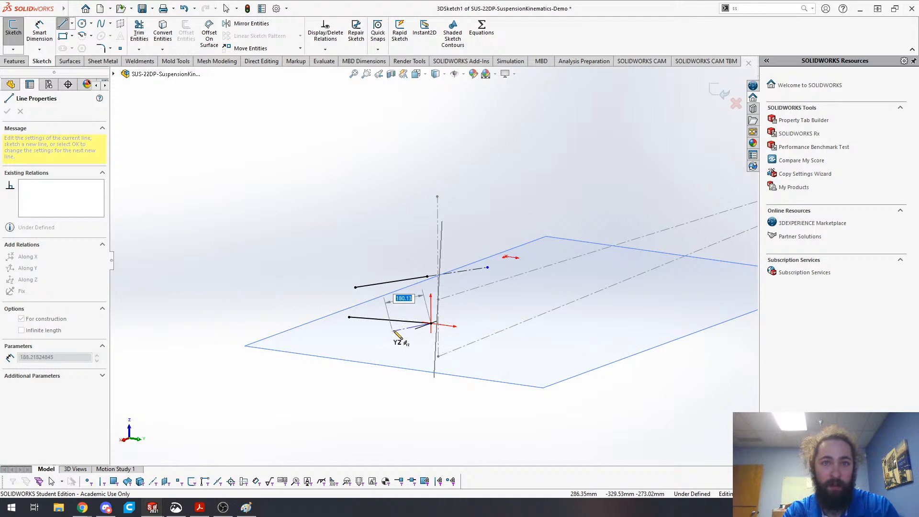
{"action": "left_click", "coordinate": [559, 333]}
{"action": "key", "text": "Escape"}
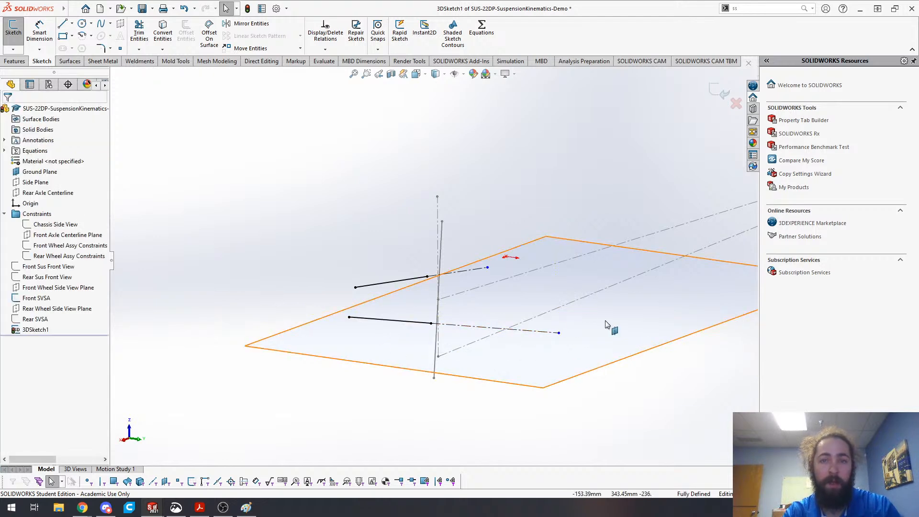
- Show the Front Wheel Side View Plane
{"action": "scroll", "coordinate": [450, 359], "scroll_direction": "up", "scroll_amount": 5}
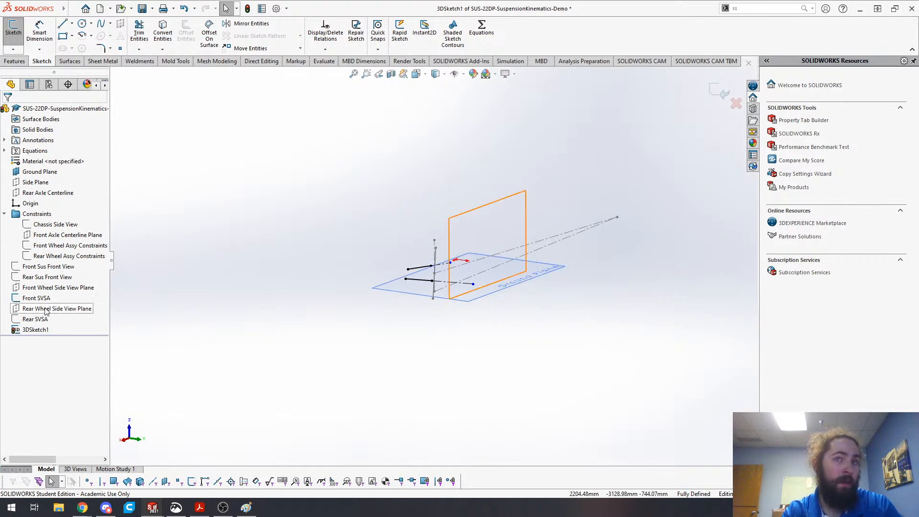
{"action": "left_click", "coordinate": [48, 287]}
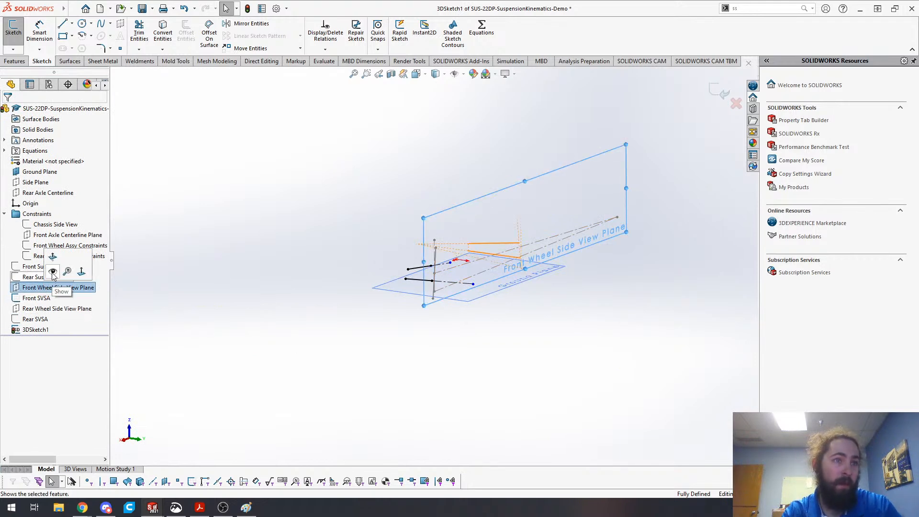
{"action": "left_click", "coordinate": [52, 270]}
- Constrain the free ends of the upper and lower arm construction lines with On Plane relations to the Front Wheel Side View Plane
{"action": "scroll", "coordinate": [591, 140], "scroll_direction": "down", "scroll_amount": 4}
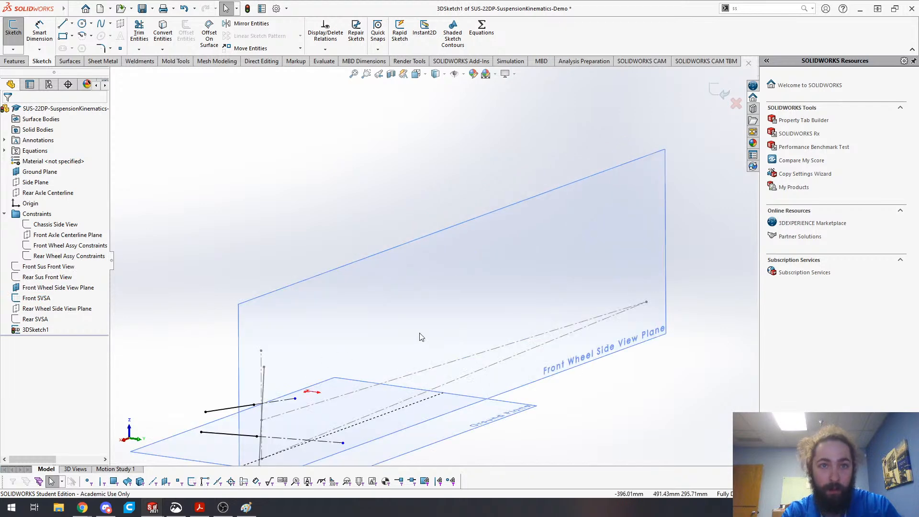
{"action": "left_click", "coordinate": [295, 399]}
{"action": "left_click", "coordinate": [320, 293], "text": "ctrl"}
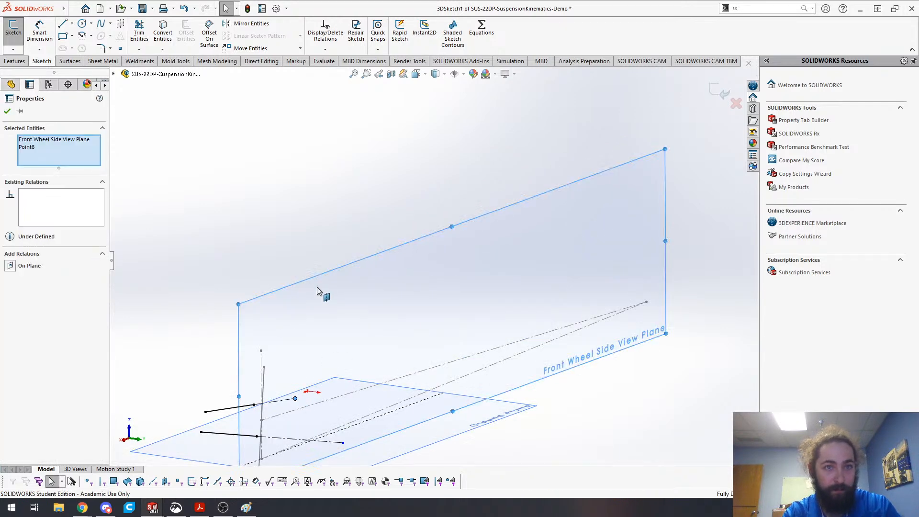
{"action": "left_click", "coordinate": [312, 255]}
{"action": "left_click", "coordinate": [294, 216]}
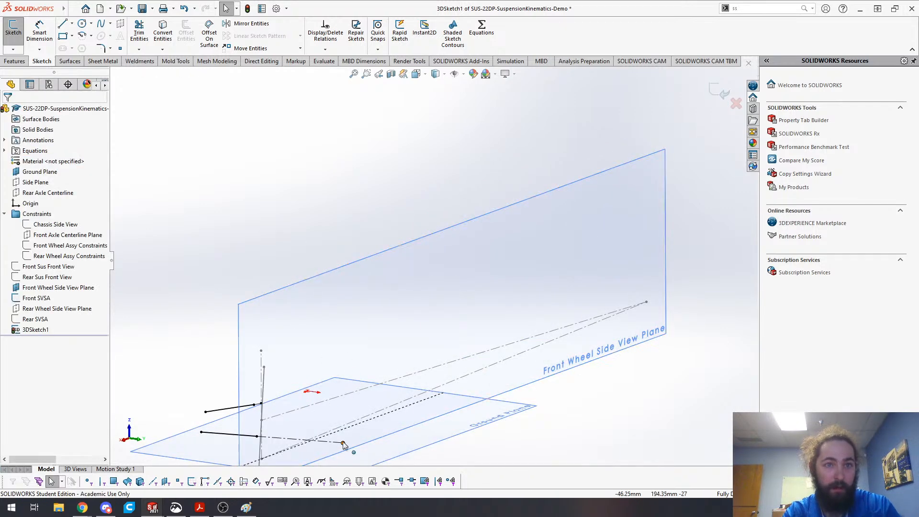
{"action": "left_click", "coordinate": [343, 443]}
{"action": "left_click", "coordinate": [579, 366], "text": "ctrl"}
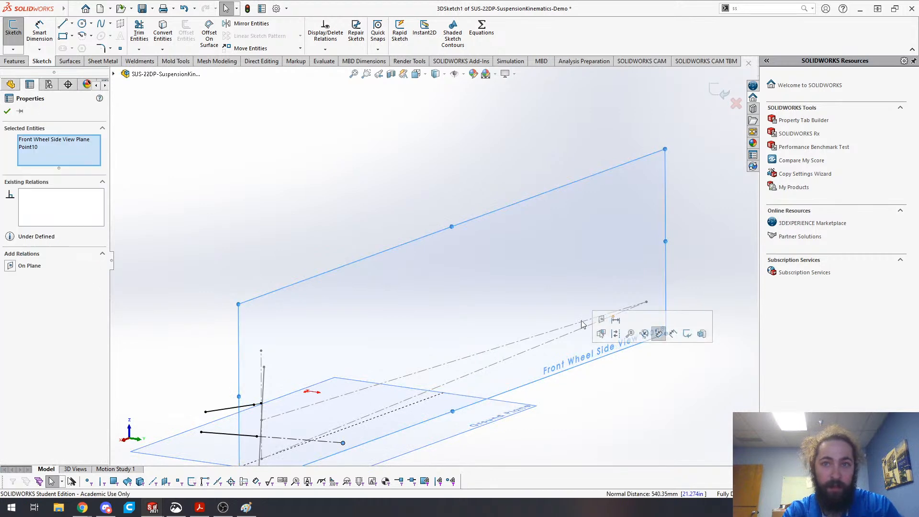
{"action": "left_click", "coordinate": [602, 321]}
{"action": "left_click", "coordinate": [587, 445]}
{"action": "scroll", "coordinate": [338, 437], "scroll_direction": "up", "scroll_amount": 3}
{"action": "scroll", "coordinate": [328, 306], "scroll_direction": "down", "scroll_amount": 5}
{"action": "scroll", "coordinate": [411, 438], "scroll_direction": "up", "scroll_amount": 4}
{"action": "scroll", "coordinate": [359, 323], "scroll_direction": "down", "scroll_amount": 5}
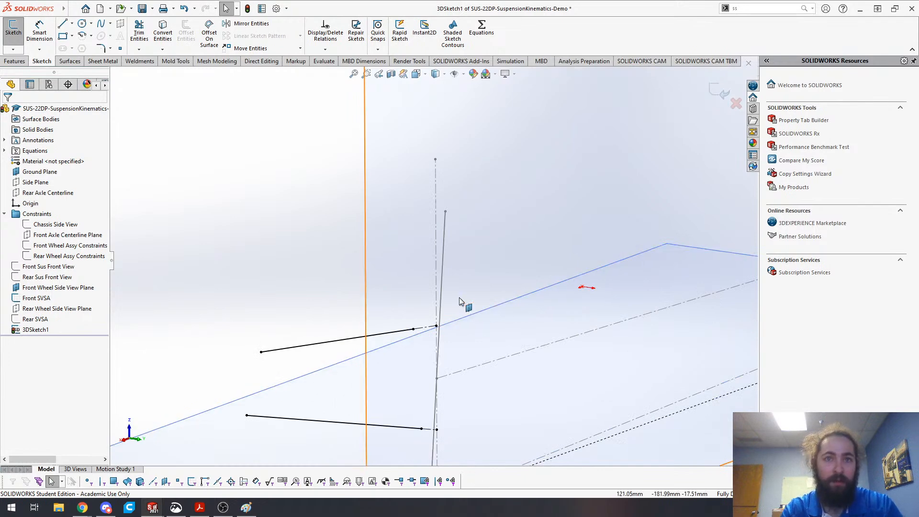
{"action": "scroll", "coordinate": [463, 356], "scroll_direction": "up", "scroll_amount": 3}
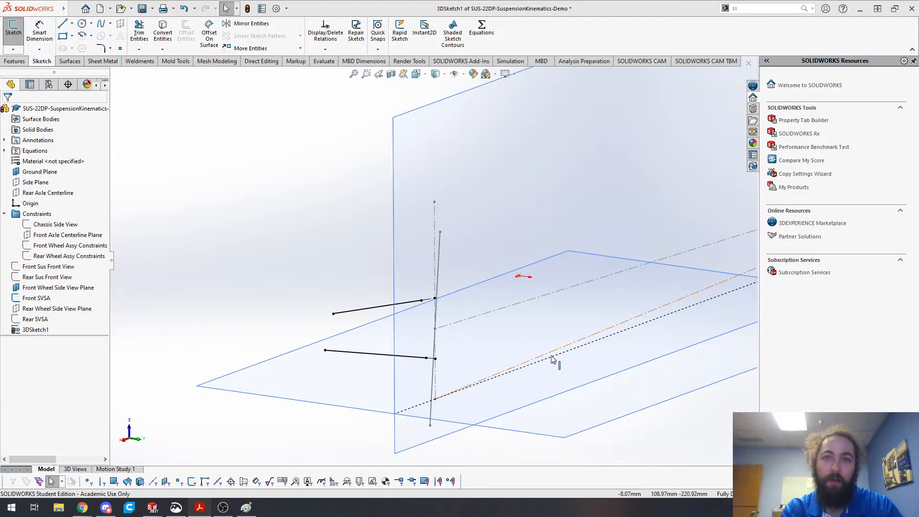
{"action": "scroll", "coordinate": [553, 359], "scroll_direction": "up", "scroll_amount": 4}
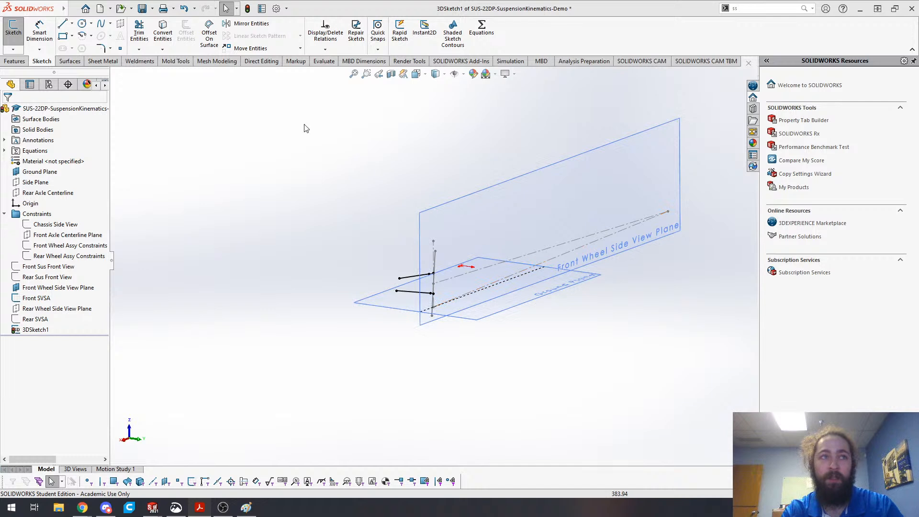
{"action": "left_click", "coordinate": [72, 23]}
{"action": "left_click", "coordinate": [85, 44]}
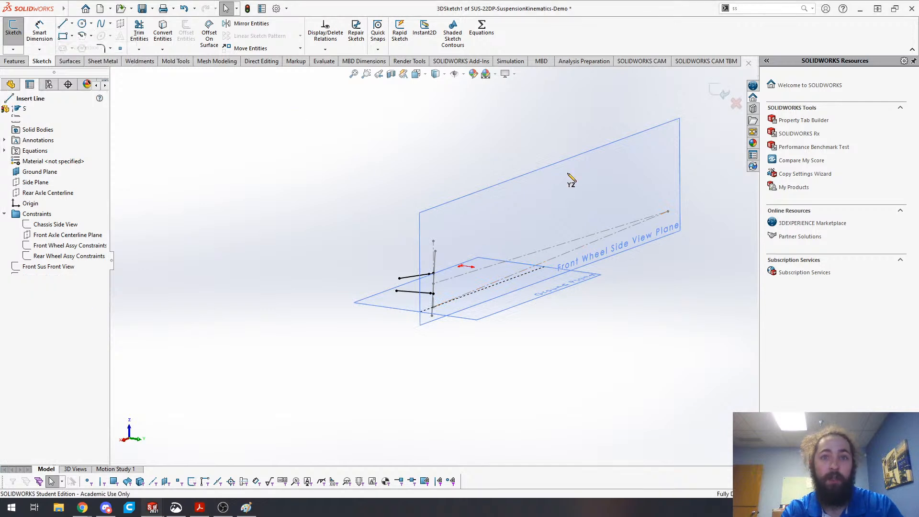
{"action": "left_click", "coordinate": [667, 211]}
{"action": "left_click", "coordinate": [321, 245]}
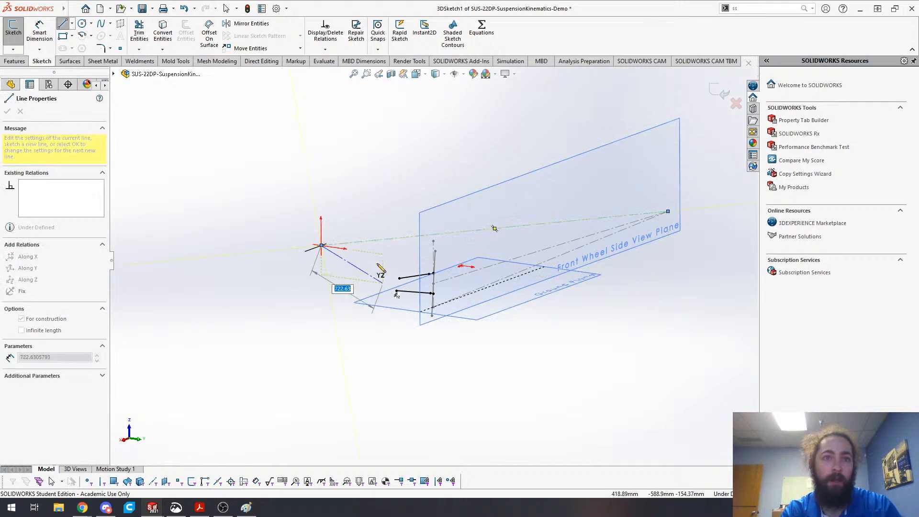
{"action": "key", "text": "Escape"}
{"action": "left_click_drag", "start_coordinate": [372, 175], "coordinate": [328, 297]}
{"action": "left_click", "coordinate": [328, 296]}
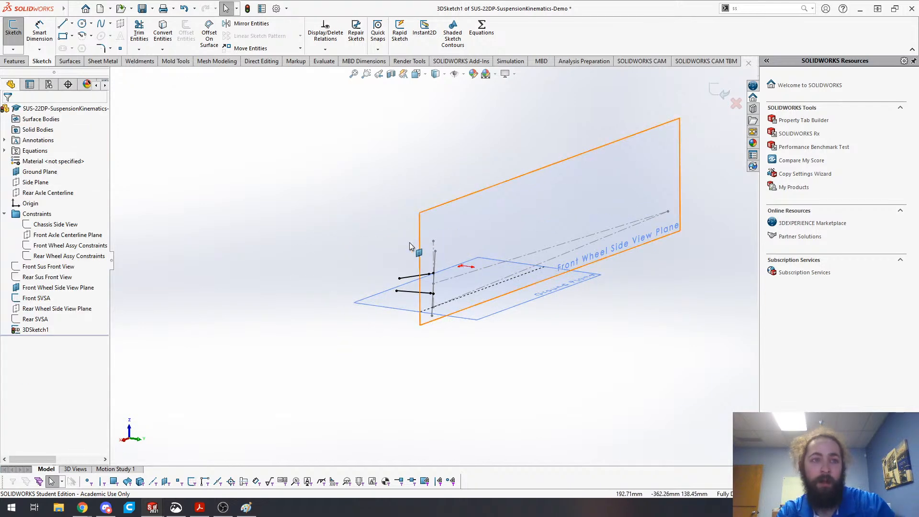
- Draw two construction lines from the Front SVSA sketch's far swing arm point to free ends beyond the control arms, one above the other
{"action": "key", "text": "s"}
{"action": "left_click", "coordinate": [333, 253]}
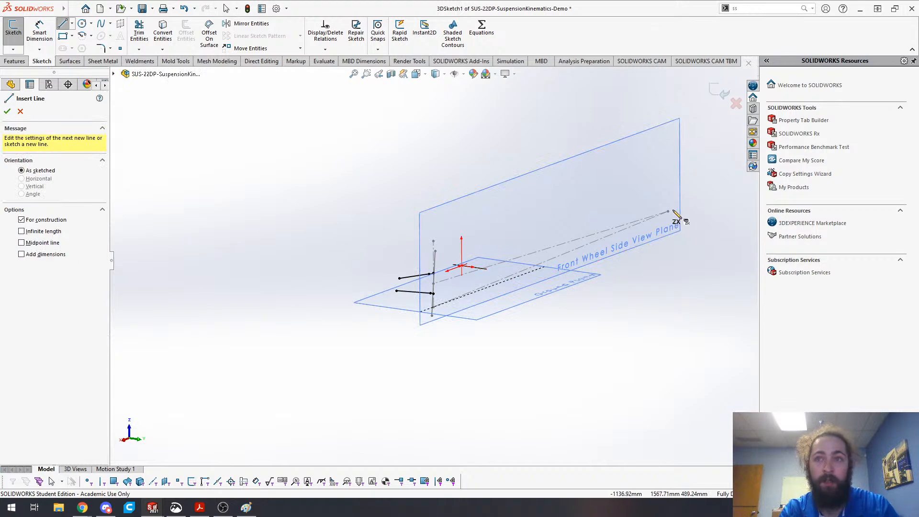
{"action": "left_click", "coordinate": [668, 211]}
{"action": "left_click", "coordinate": [348, 254]}
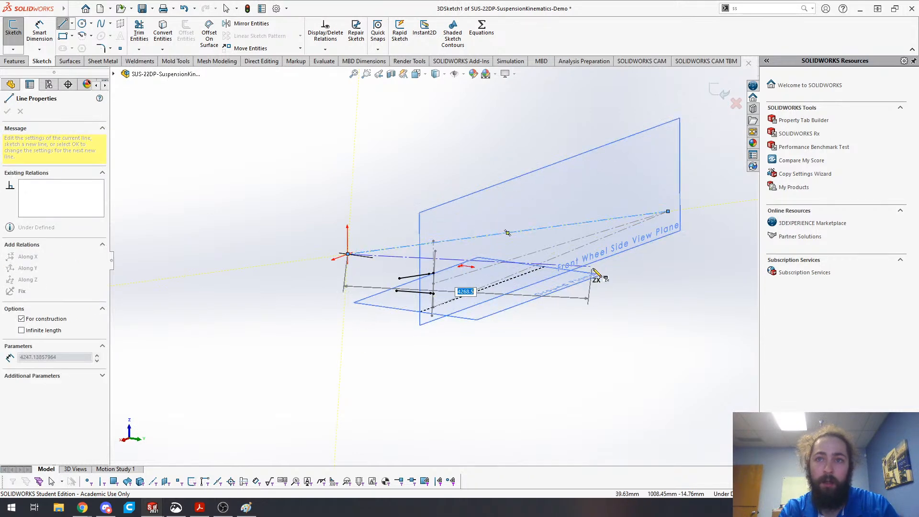
{"action": "double_click", "coordinate": [593, 269]}
{"action": "left_click", "coordinate": [668, 211]}
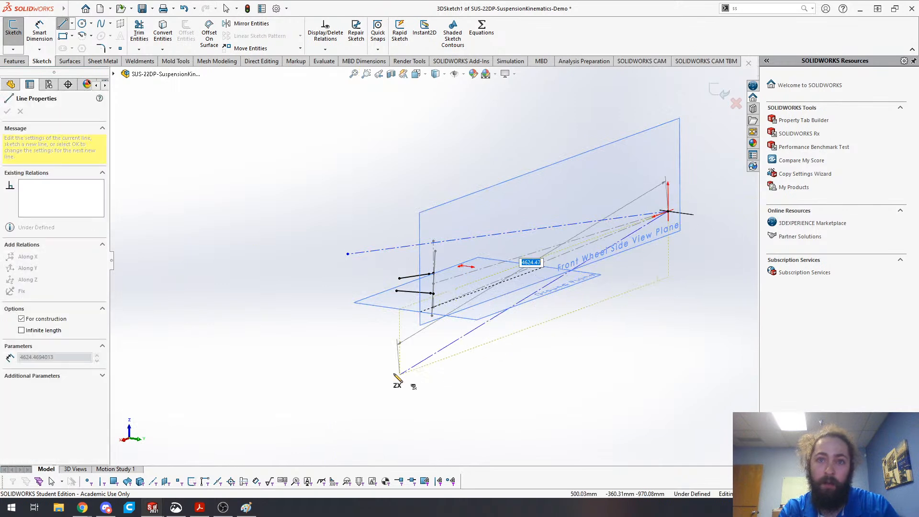
{"action": "double_click", "coordinate": [376, 370]}
{"action": "key", "text": "Escape"}
- Make the lower swing arm construction line coincident with the lower control arm extension's endpoint on the wheel side view plane
{"action": "scroll", "coordinate": [428, 366], "scroll_direction": "down", "scroll_amount": 3}
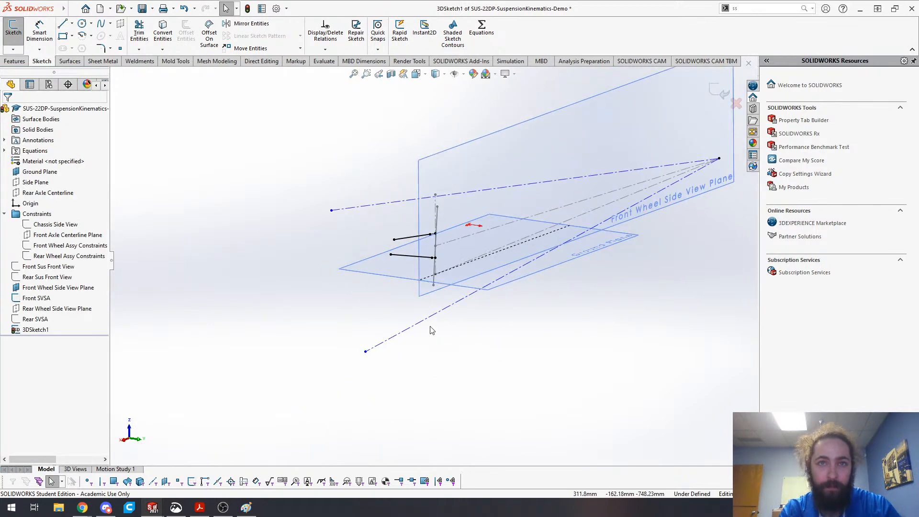
{"action": "left_click", "coordinate": [430, 322]}
{"action": "scroll", "coordinate": [435, 272], "scroll_direction": "down", "scroll_amount": 2}
{"action": "left_click", "coordinate": [437, 247], "text": "ctrl"}
{"action": "left_click", "coordinate": [480, 206]}
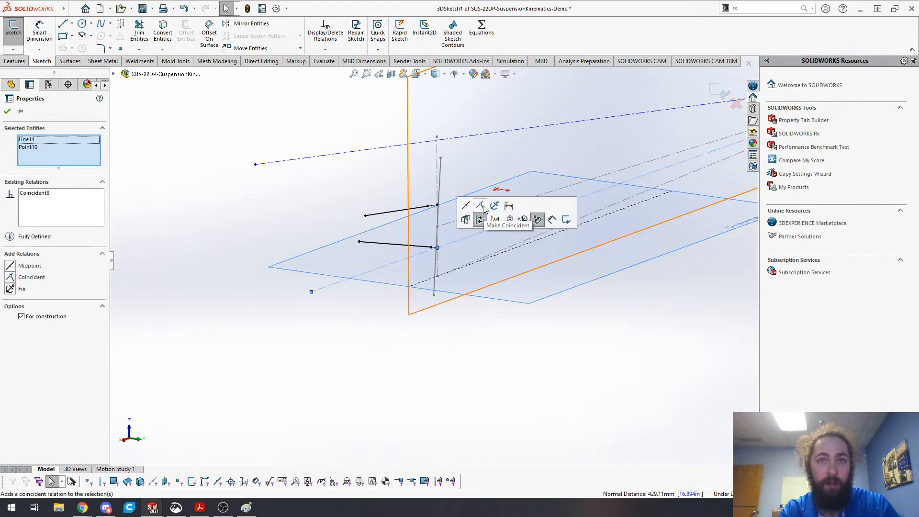
- Make the upper swing arm construction line coincident with the upper control arm extension's endpoint on the wheel side view plane
{"action": "left_click", "coordinate": [346, 177]}
{"action": "left_click", "coordinate": [443, 140]}
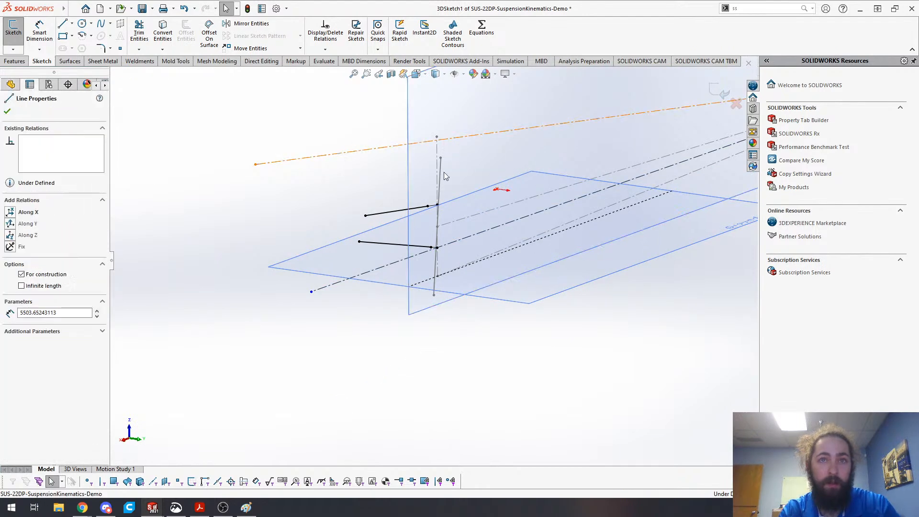
{"action": "left_click", "coordinate": [436, 205], "text": "ctrl"}
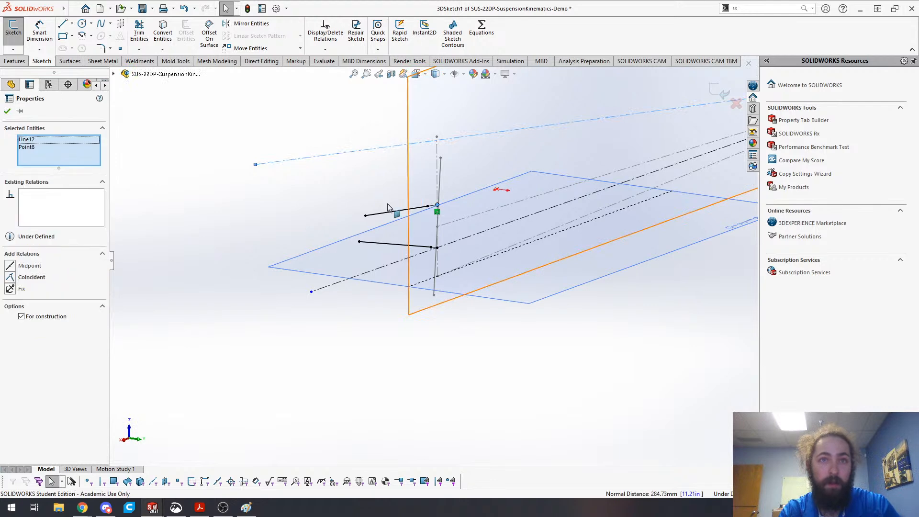
{"action": "left_click", "coordinate": [262, 198]}
{"action": "scroll", "coordinate": [429, 163], "scroll_direction": "down", "scroll_amount": 4}
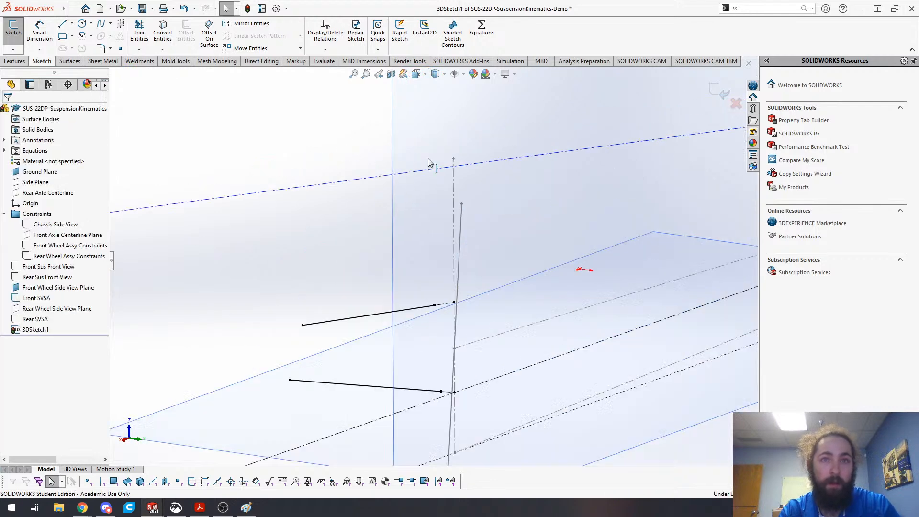
{"action": "left_click", "coordinate": [453, 303]}
{"action": "left_click", "coordinate": [482, 161], "text": "ctrl"}
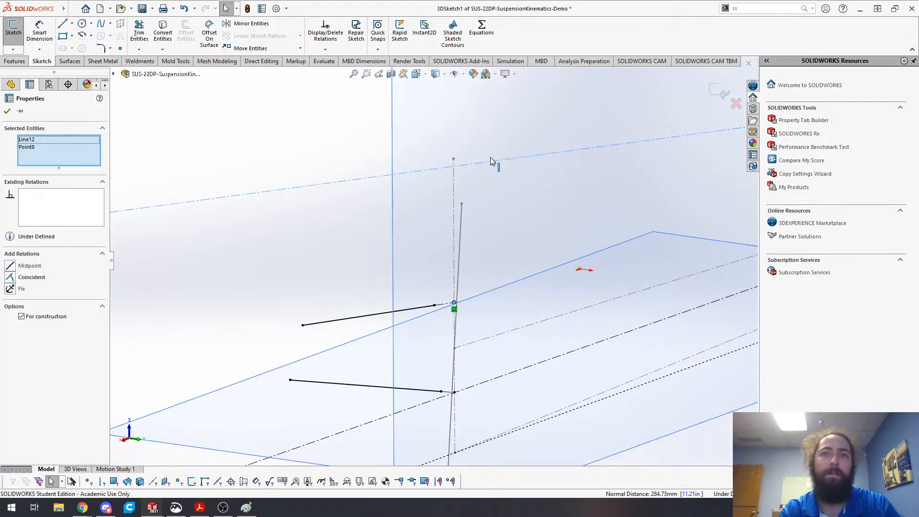
{"action": "left_click", "coordinate": [20, 277]}
{"action": "scroll", "coordinate": [278, 287], "scroll_direction": "up", "scroll_amount": 5}
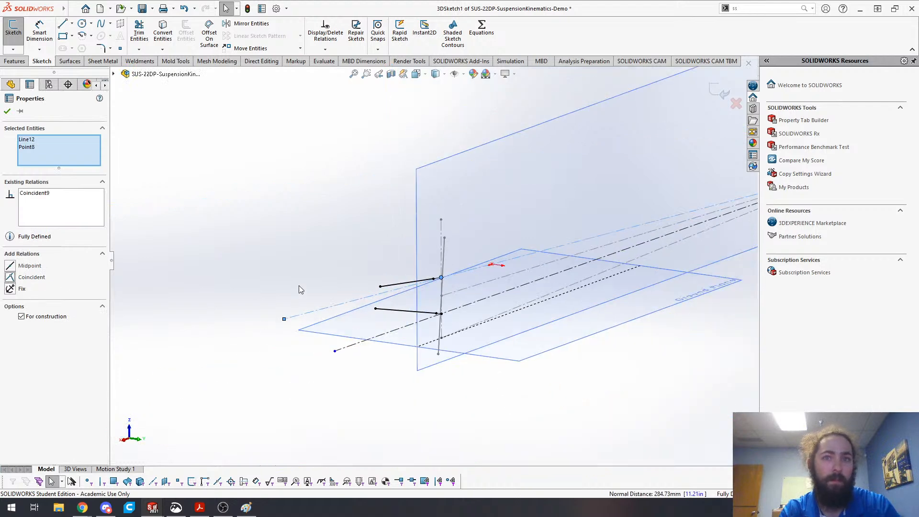
{"action": "key", "text": "Escape"}
{"action": "scroll", "coordinate": [367, 382], "scroll_direction": "up", "scroll_amount": 2}
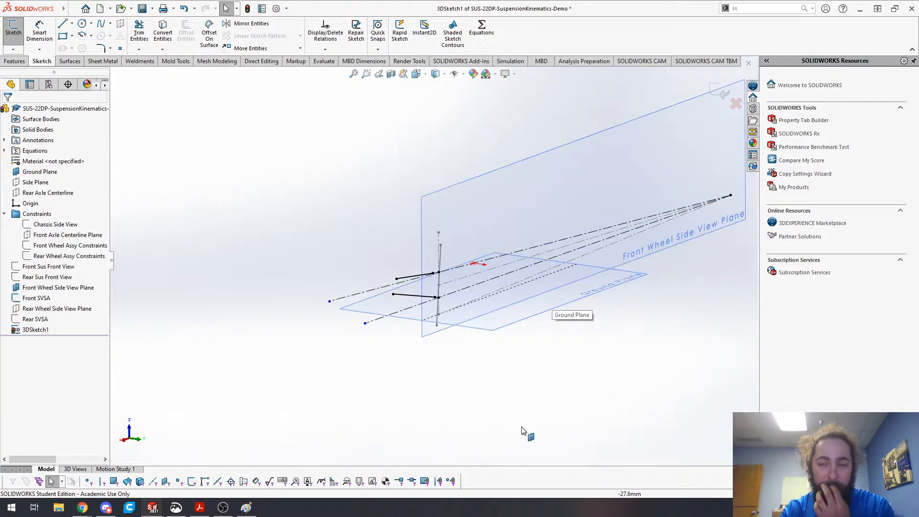
- Switch to the SUS-21DP-KinematicsGeometry part and move the upper 50 mm dimension clear of the lines in the Chassis Side Axes sketch
{"action": "mouse_move", "coordinate": [424, 330]}
{"action": "middle_mouse_down"}
{"action": "mouse_move", "coordinate": [365, 289]}
{"action": "mouse_move", "coordinate": [268, 361]}
{"action": "mouse_move", "coordinate": [291, 271]}
{"action": "middle_mouse_up"}
{"action": "scroll", "coordinate": [290, 268], "scroll_direction": "down", "scroll_amount": 4}
{"action": "scroll", "coordinate": [372, 249], "scroll_direction": "up", "scroll_amount": 1}
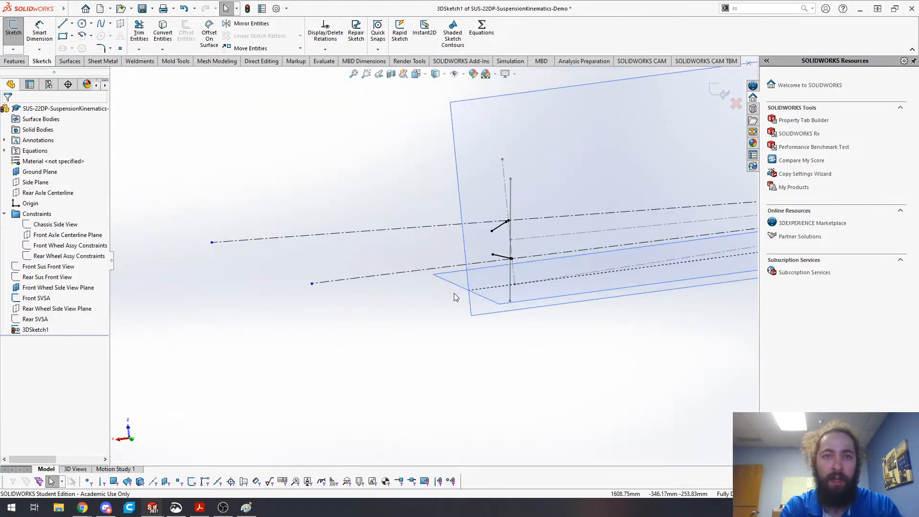
{"action": "key", "text": "l"}
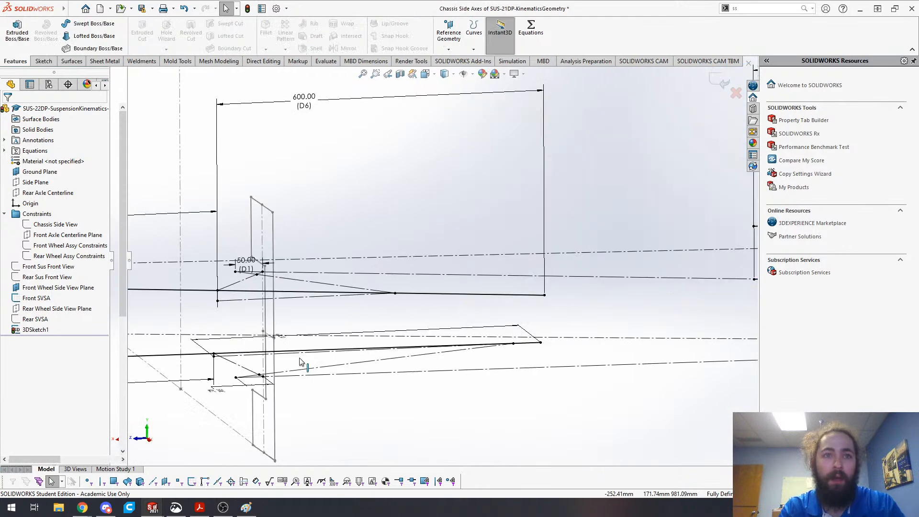
{"action": "mouse_move", "coordinate": [301, 365]}
{"action": "middle_mouse_down"}
{"action": "mouse_move", "coordinate": [392, 349]}
{"action": "mouse_move", "coordinate": [430, 322]}
{"action": "mouse_move", "coordinate": [529, 292]}
{"action": "mouse_move", "coordinate": [601, 318]}
{"action": "mouse_move", "coordinate": [360, 293]}
{"action": "mouse_move", "coordinate": [314, 353]}
{"action": "mouse_move", "coordinate": [466, 258]}
{"action": "mouse_move", "coordinate": [445, 250]}
{"action": "mouse_move", "coordinate": [435, 226]}
{"action": "mouse_move", "coordinate": [433, 278]}
{"action": "mouse_move", "coordinate": [462, 243]}
{"action": "mouse_move", "coordinate": [493, 231]}
{"action": "middle_mouse_up"}
{"action": "scroll", "coordinate": [473, 244], "scroll_direction": "up", "scroll_amount": 3}
{"action": "scroll", "coordinate": [454, 254], "scroll_direction": "down", "scroll_amount": 8}
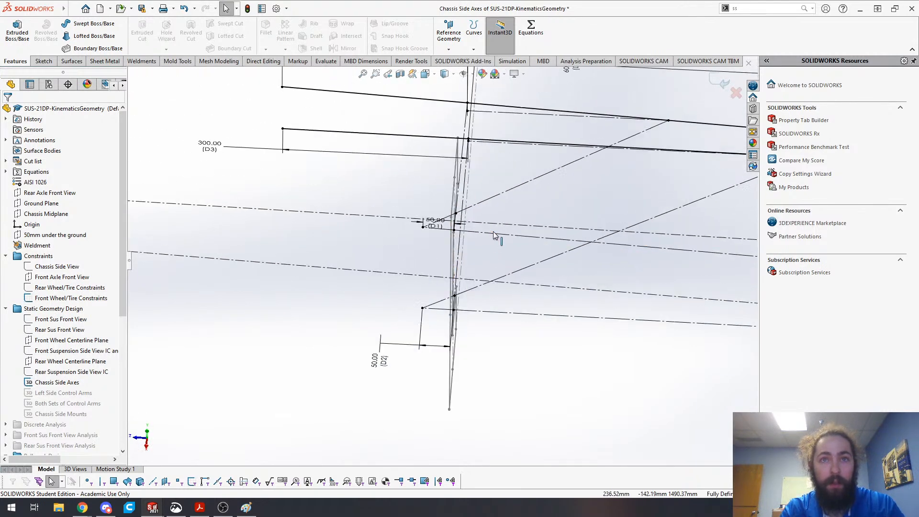
{"action": "left_click", "coordinate": [493, 234]}
{"action": "key", "text": "Escape"}
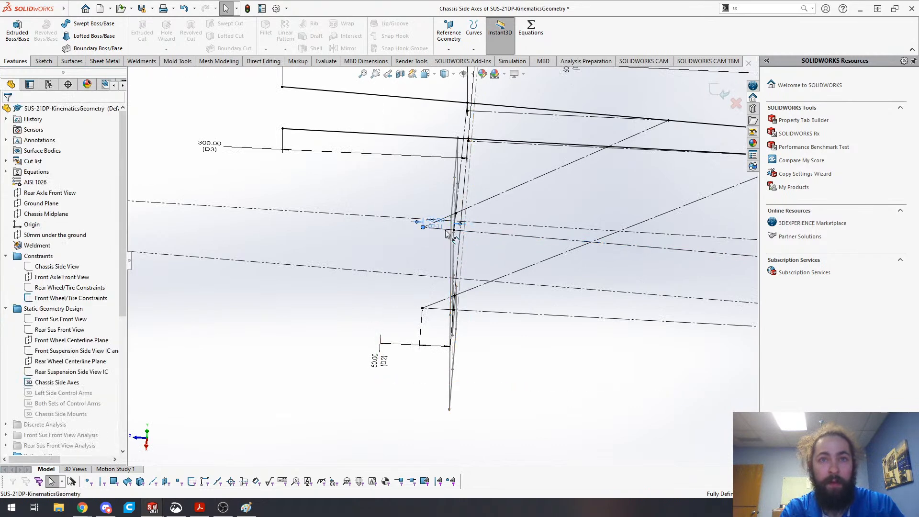
{"action": "left_click", "coordinate": [440, 221]}
{"action": "left_click_drag", "start_coordinate": [441, 219], "coordinate": [428, 174]}
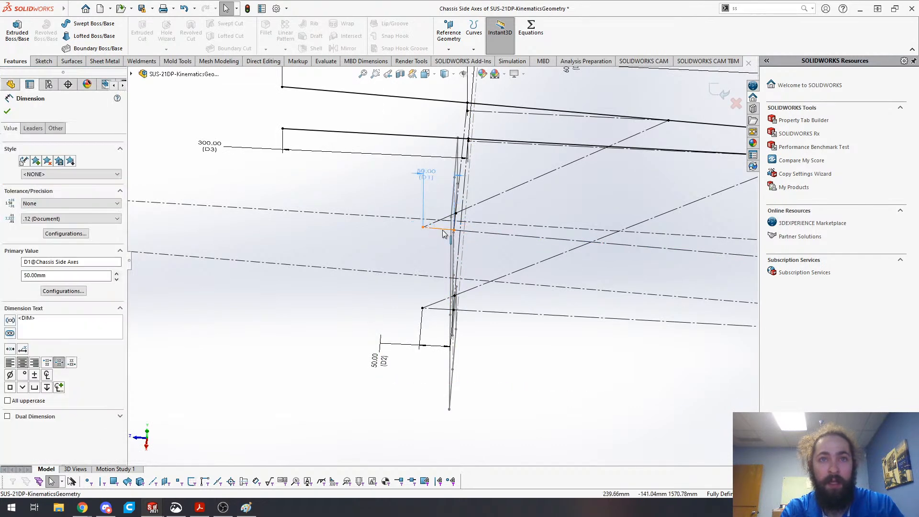
- Inspect the relations of the upper axis construction line and its points near the 50 mm dimension in the Chassis Side Axes sketch
{"action": "left_click", "coordinate": [444, 231]}
{"action": "key", "text": "Escape"}
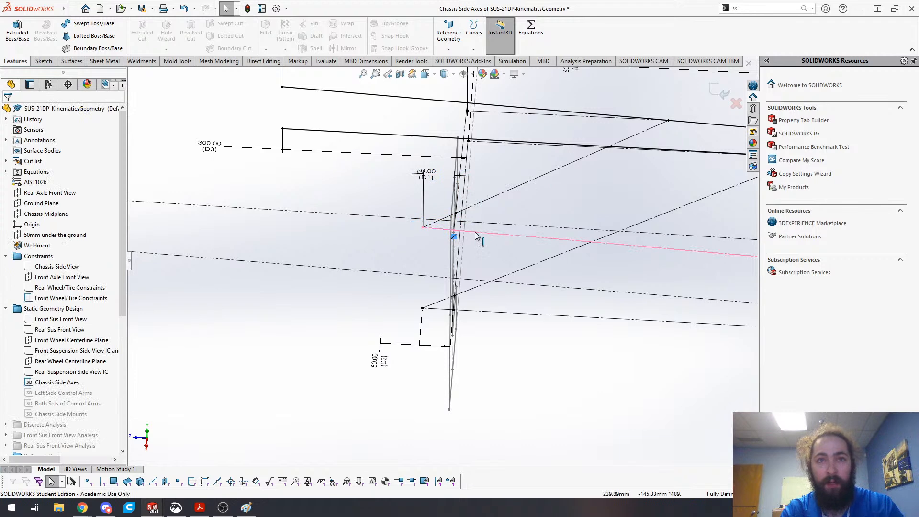
{"action": "mouse_move", "coordinate": [417, 245]}
{"action": "middle_mouse_down"}
{"action": "mouse_move", "coordinate": [430, 237]}
{"action": "mouse_move", "coordinate": [500, 239]}
{"action": "middle_mouse_up"}
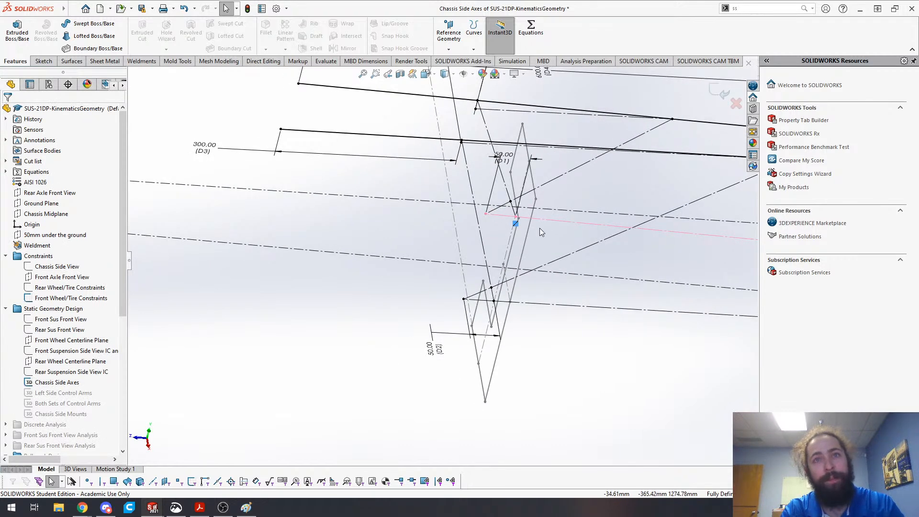
{"action": "left_click", "coordinate": [516, 218]}
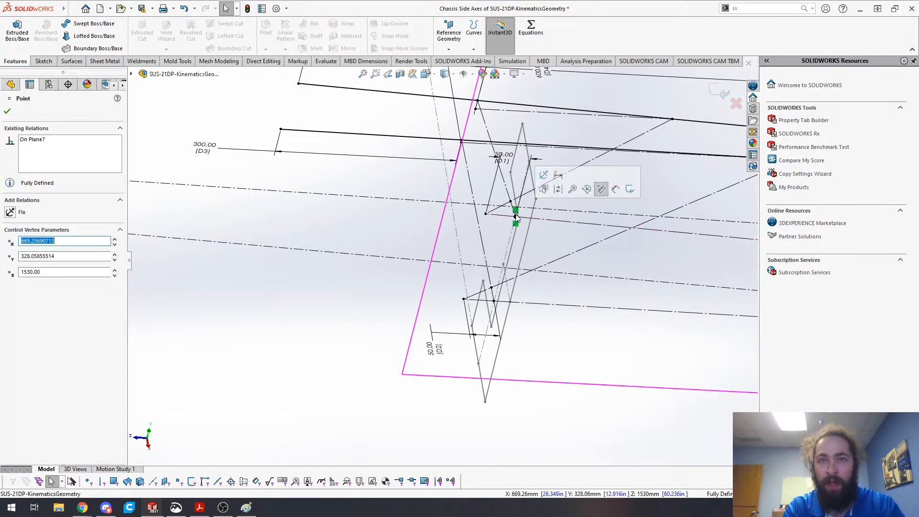
{"action": "left_click", "coordinate": [544, 223]}
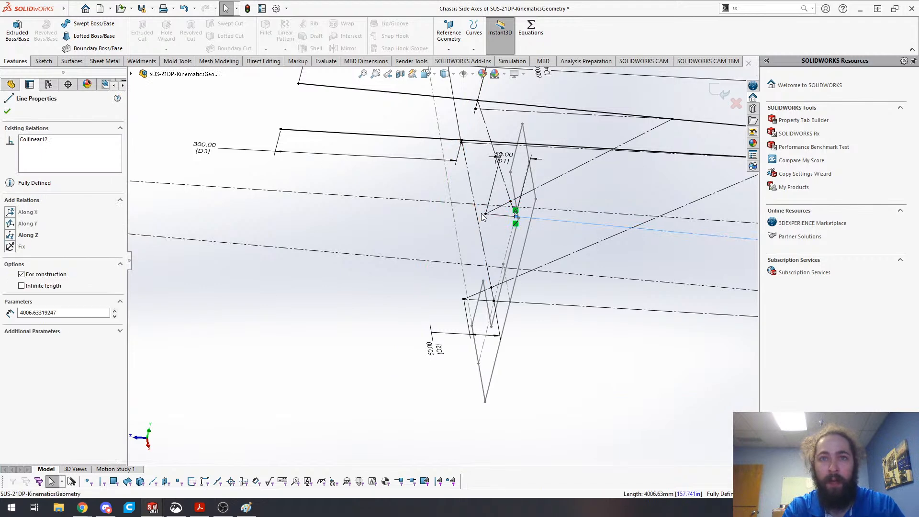
{"action": "key", "text": "Escape"}
{"action": "left_click", "coordinate": [509, 167]}
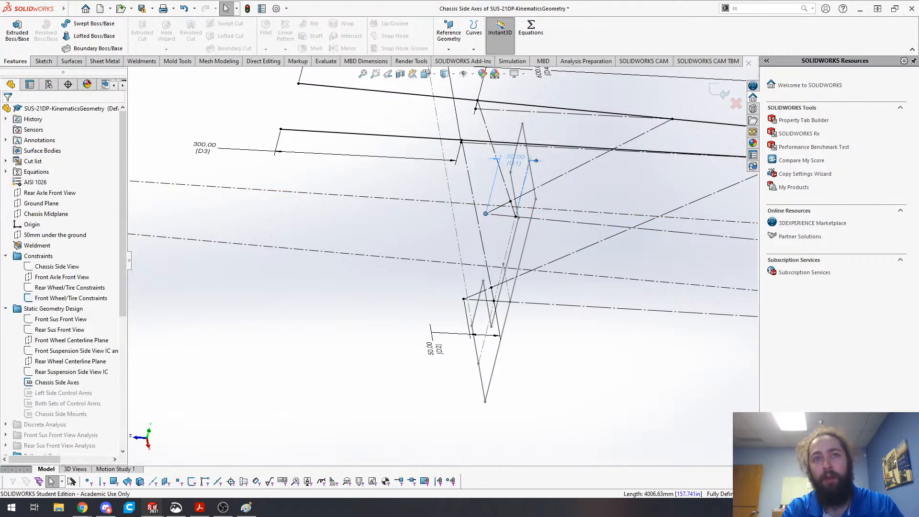
{"action": "left_click", "coordinate": [485, 214]}
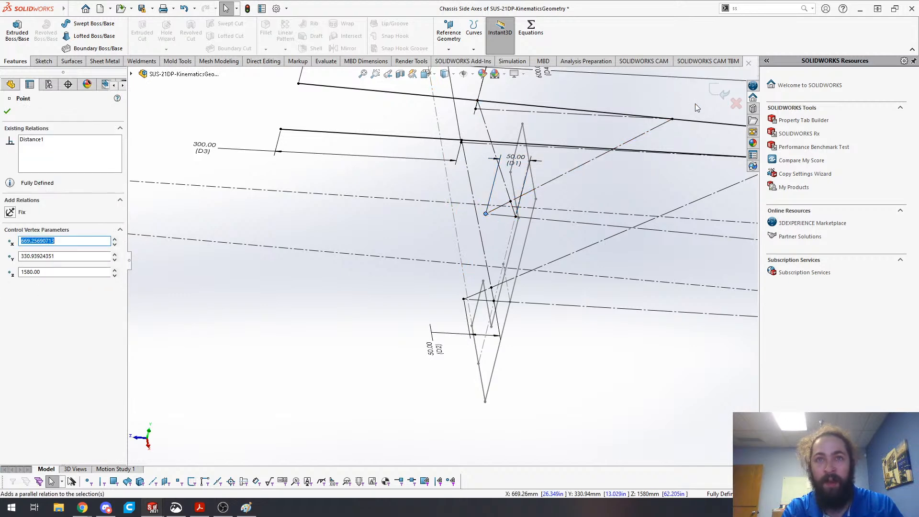
{"action": "scroll", "coordinate": [572, 183], "scroll_direction": "up", "scroll_amount": 1}
{"action": "scroll", "coordinate": [440, 260], "scroll_direction": "up", "scroll_amount": 1}
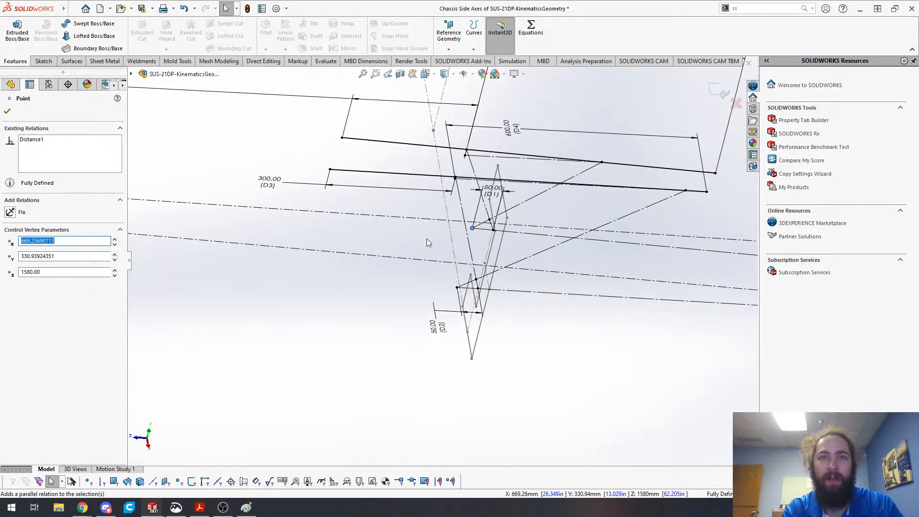
{"action": "left_click", "coordinate": [295, 331]}
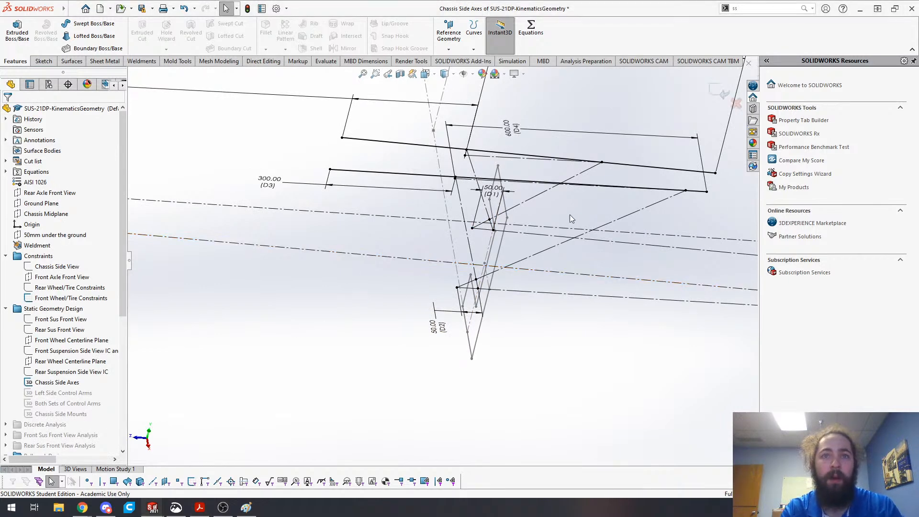
- Return to the open 3D sketch in the SUS-22DP-SuspensionKinematics-Demo part and bring the control arm lines into view
{"action": "key", "text": "ctrl+Tab"}
{"action": "mouse_move", "coordinate": [500, 280]}
{"action": "middle_mouse_down"}
{"action": "mouse_move", "coordinate": [394, 292]}
{"action": "mouse_move", "coordinate": [460, 262]}
{"action": "mouse_move", "coordinate": [442, 229]}
{"action": "mouse_move", "coordinate": [382, 322]}
{"action": "mouse_move", "coordinate": [352, 427]}
{"action": "mouse_move", "coordinate": [443, 352]}
{"action": "middle_mouse_up"}
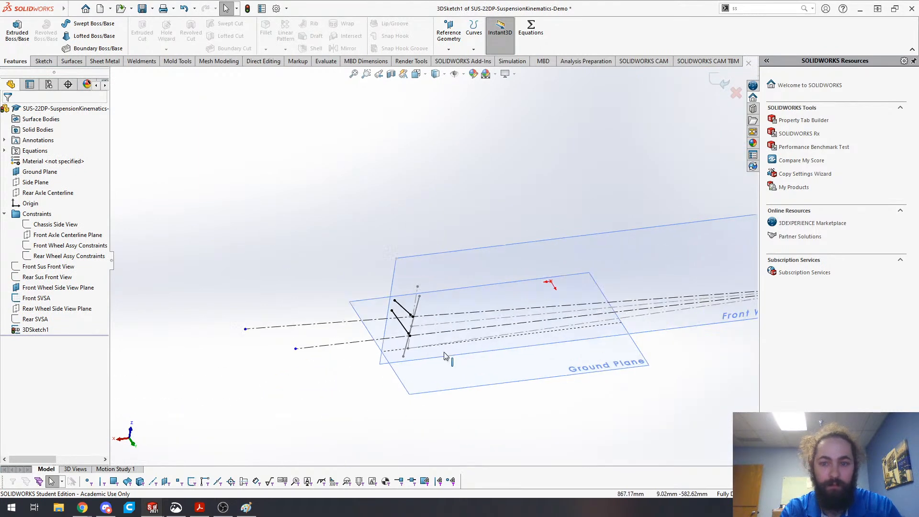
{"action": "scroll", "coordinate": [443, 352], "scroll_direction": "down", "scroll_amount": 4}
{"action": "key", "text": "ctrl+Tab"}
{"action": "key", "text": "ctrl+Tab"}
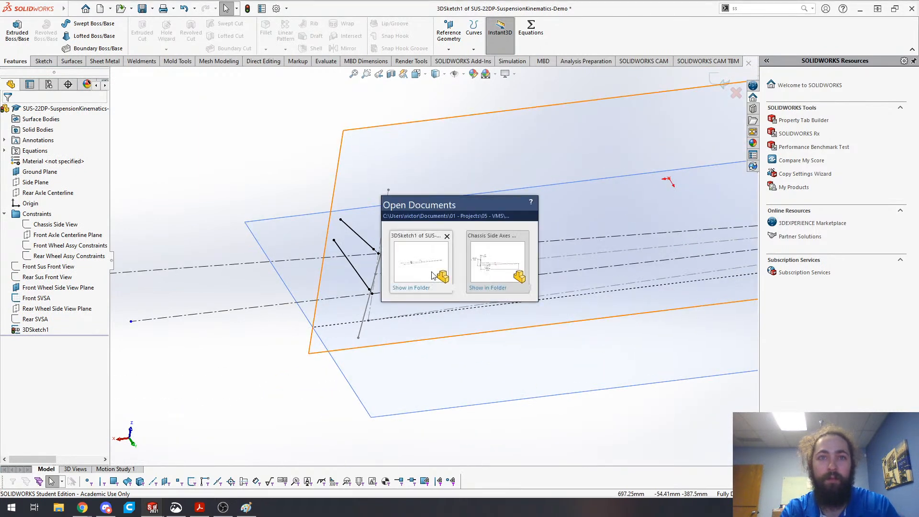
{"action": "key", "text": "alt+Tab"}
{"action": "key", "text": "Escape"}
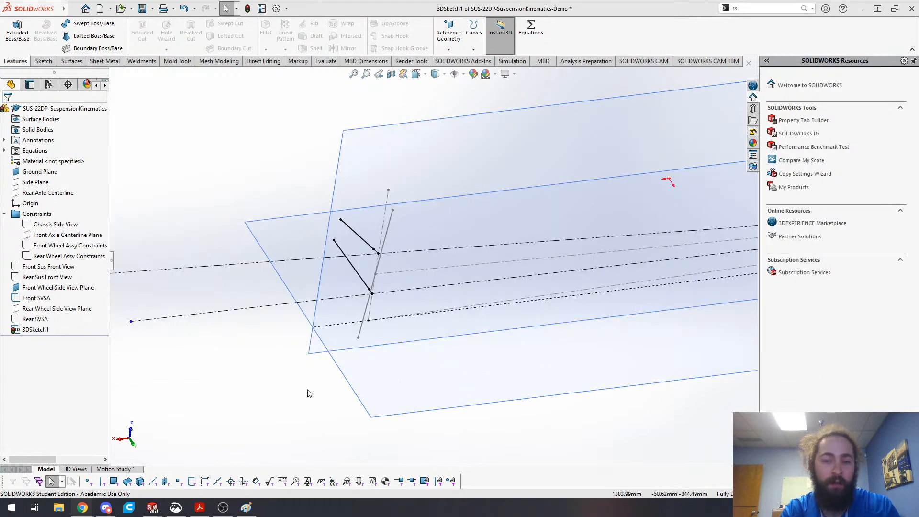
{"action": "mouse_move", "coordinate": [352, 338]}
{"action": "middle_mouse_down"}
{"action": "mouse_move", "coordinate": [369, 222]}
{"action": "mouse_move", "coordinate": [343, 202]}
{"action": "middle_mouse_up"}
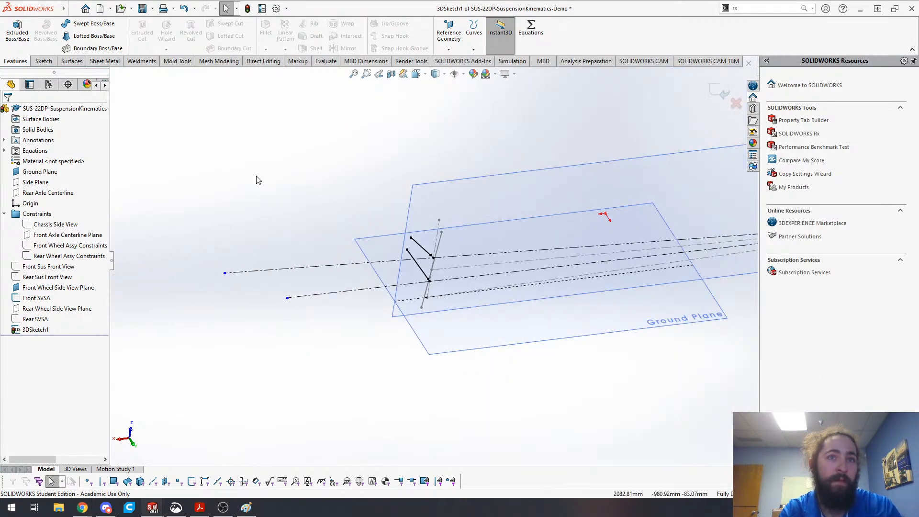
- Dimension the upper swing arm construction line's free end 50 mm from the Front Axle Centerline Plane
{"action": "key", "text": "s"}
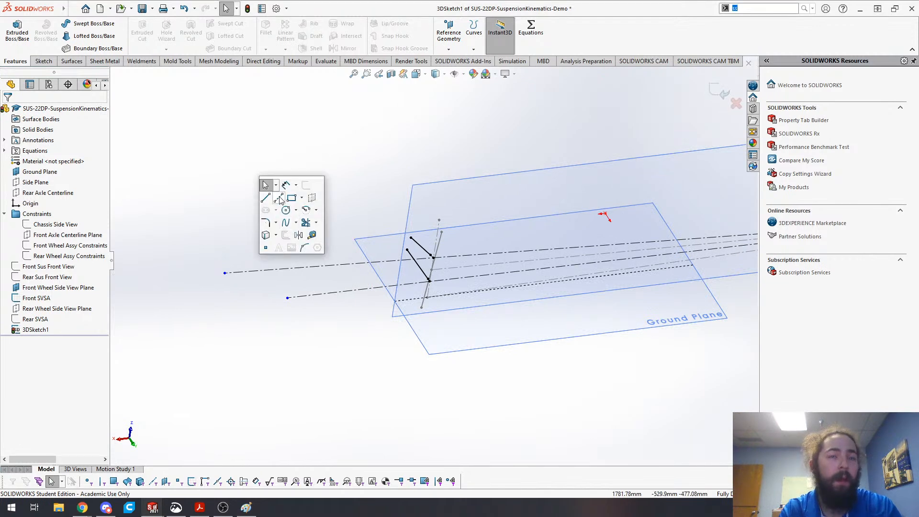
{"action": "left_click", "coordinate": [279, 198]}
{"action": "key", "text": "Escape"}
{"action": "key", "text": "s"}
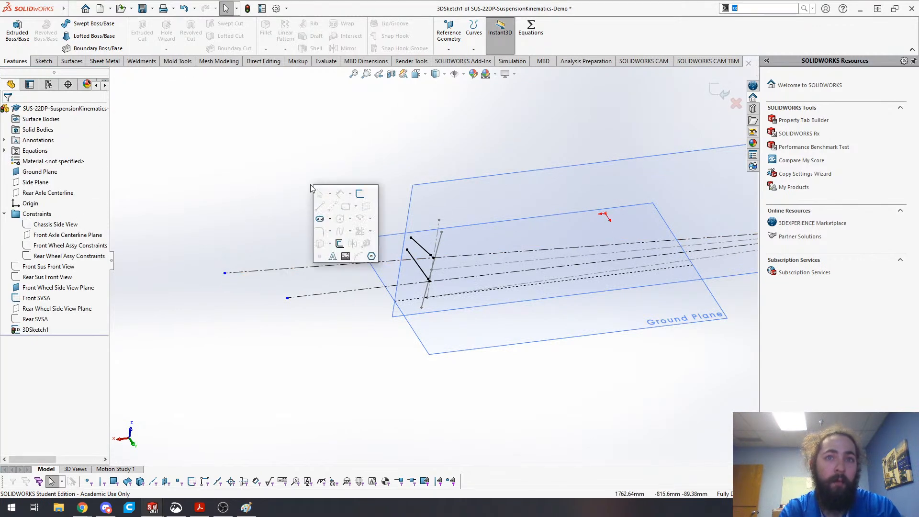
{"action": "left_click", "coordinate": [325, 196]}
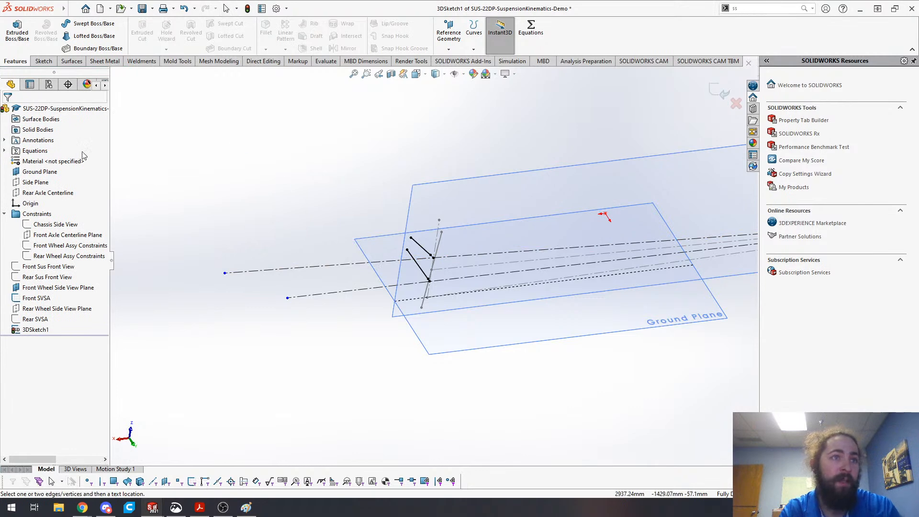
{"action": "left_click", "coordinate": [43, 235]}
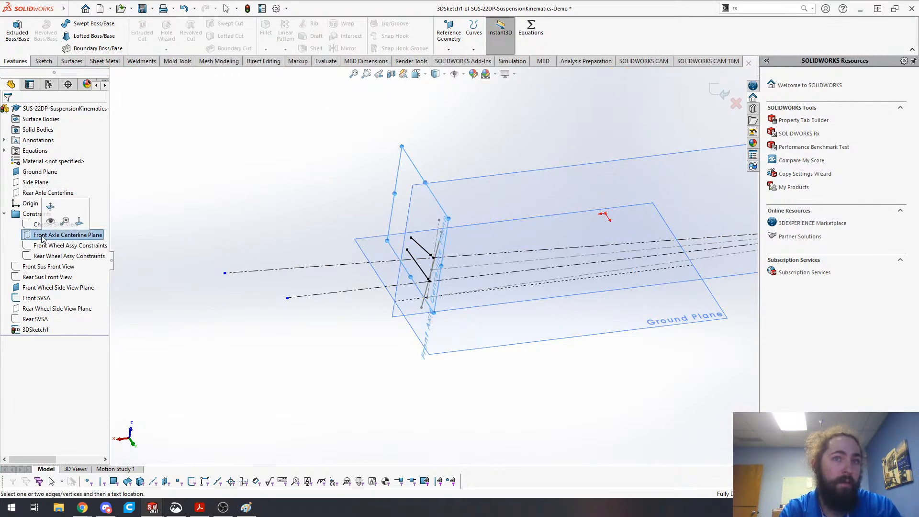
{"action": "left_click", "coordinate": [224, 274]}
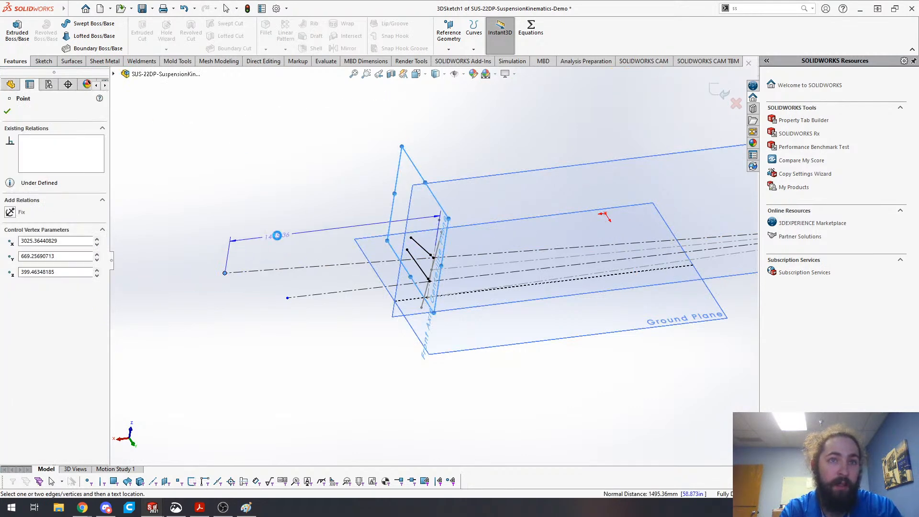
{"action": "left_click", "coordinate": [291, 242]}
{"action": "type", "text": "50"}
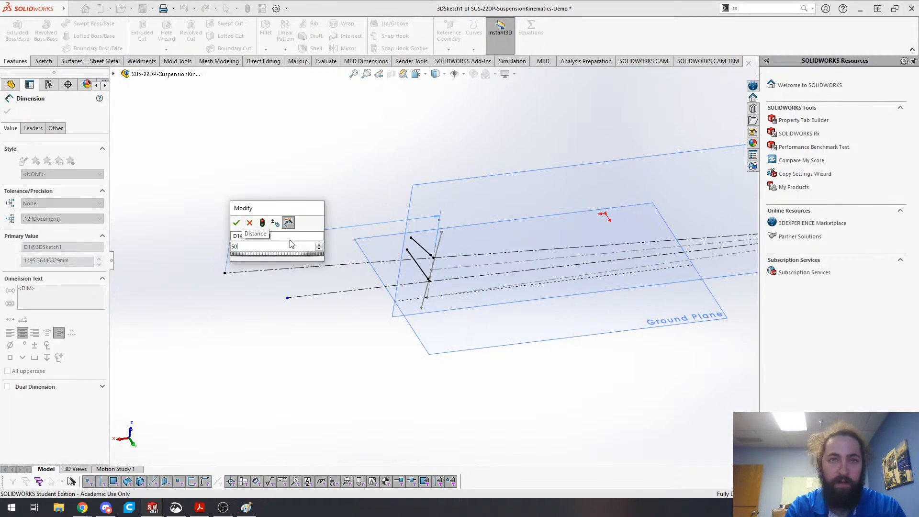
{"action": "key", "text": "Return"}
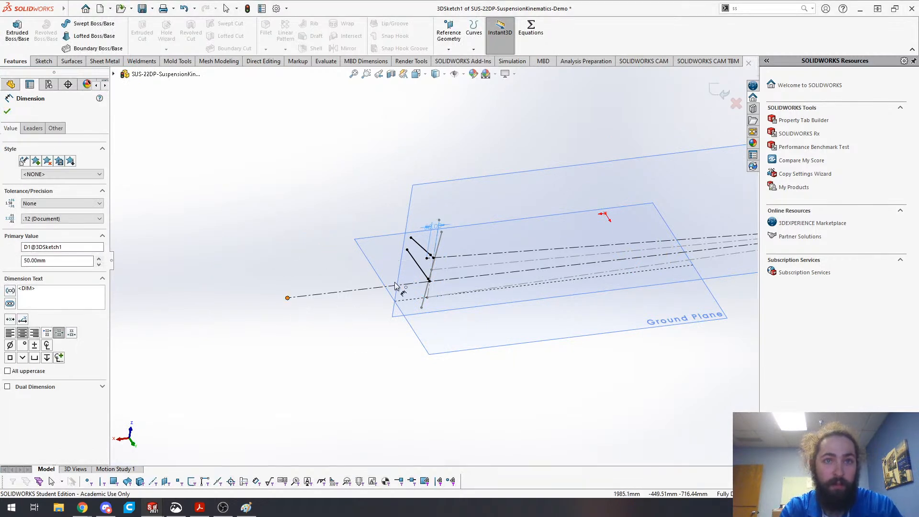
- Dimension the lower swing arm construction line's free end 50 mm from the Front Axle Centerline Plane
{"action": "left_click", "coordinate": [432, 249]}
{"action": "key", "text": "Escape"}
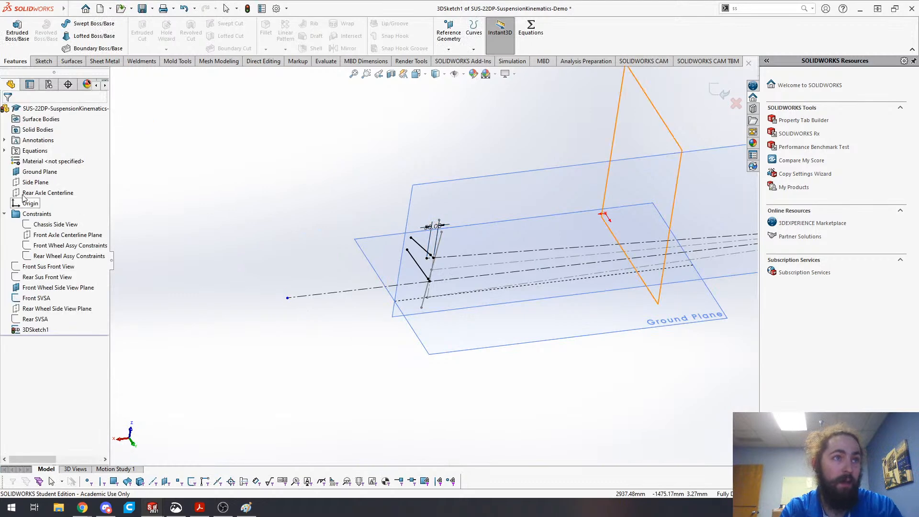
{"action": "left_click", "coordinate": [42, 236]}
{"action": "left_click", "coordinate": [287, 297]}
{"action": "left_click", "coordinate": [314, 265]}
{"action": "type", "text": "50"}
{"action": "key", "text": "Return"}
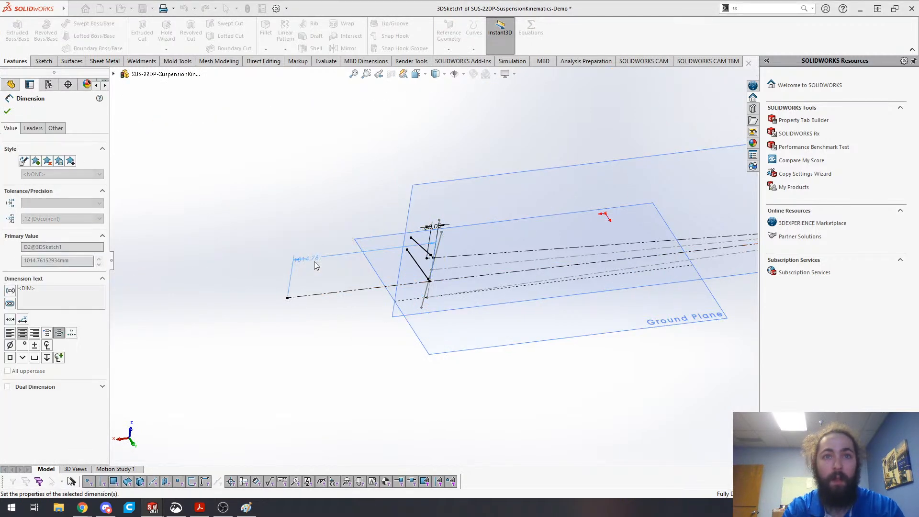
{"action": "scroll", "coordinate": [433, 252], "scroll_direction": "up", "scroll_amount": 4}
{"action": "scroll", "coordinate": [435, 253], "scroll_direction": "down", "scroll_amount": 6}
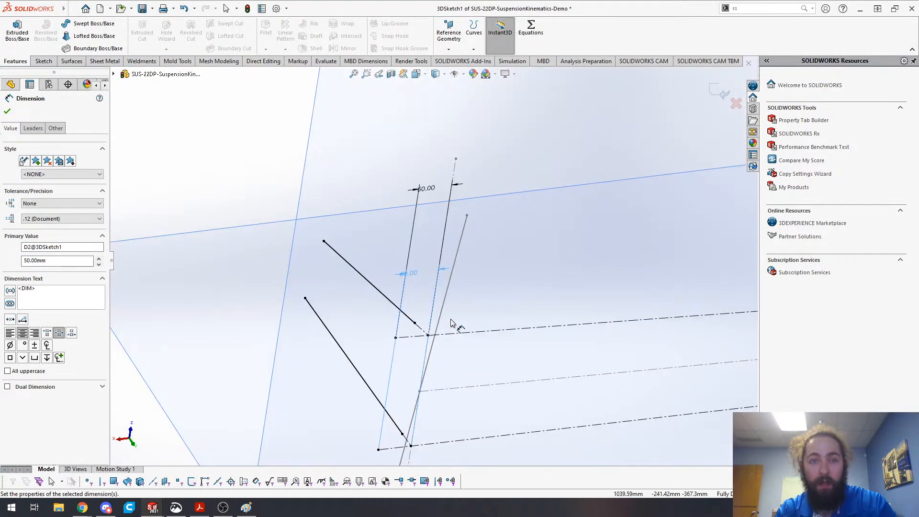
{"action": "key", "text": "Escape"}
- Draw a construction line from the upper swing arm line's offset endpoint, past the upper control arm's outer end, to a free end
{"action": "scroll", "coordinate": [351, 323], "scroll_direction": "up", "scroll_amount": 3}
{"action": "key", "text": "s"}
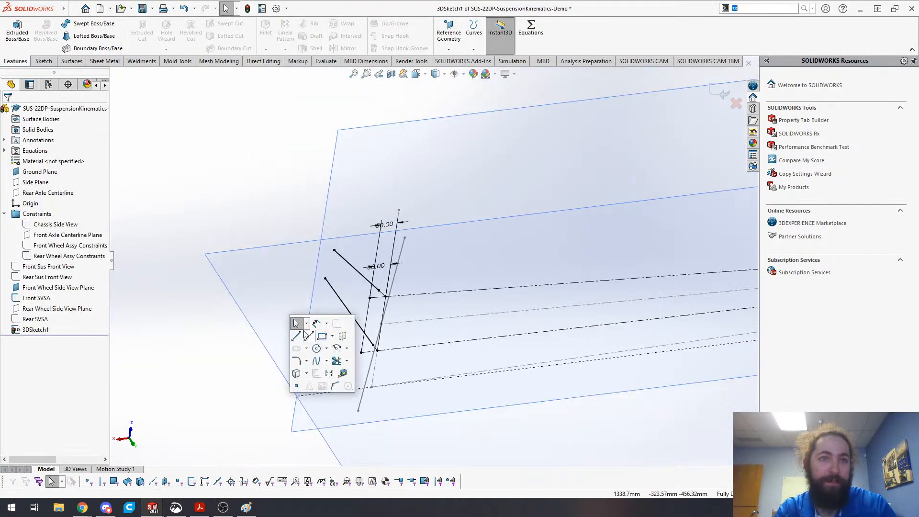
{"action": "left_click", "coordinate": [313, 337]}
{"action": "left_click", "coordinate": [379, 291]}
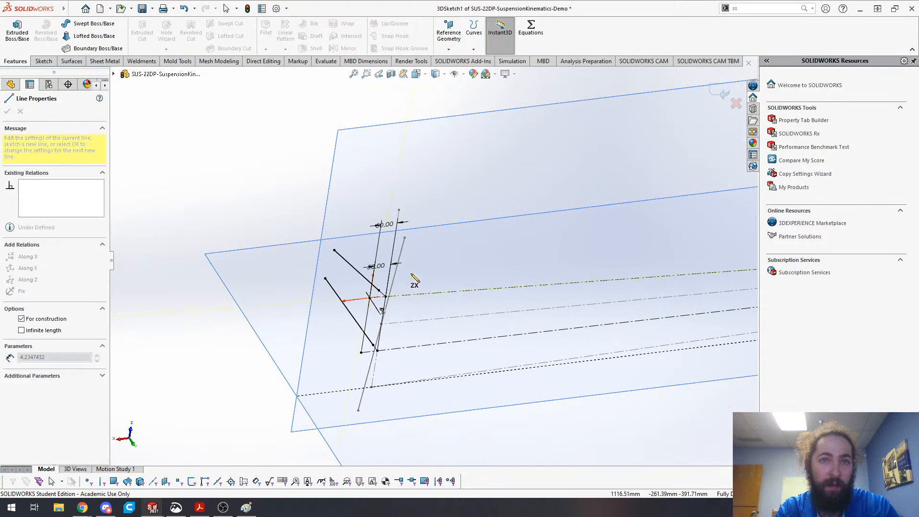
{"action": "left_click", "coordinate": [476, 207]}
{"action": "key", "text": "Escape"}
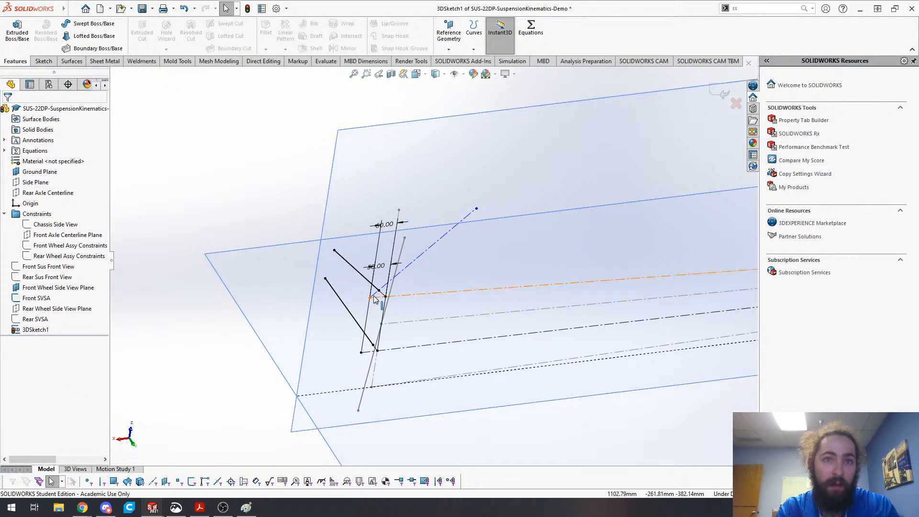
- Make the new upper construction line coincident with the outer endpoint of the upper control arm
{"action": "left_click", "coordinate": [400, 293]}
{"action": "scroll", "coordinate": [378, 306], "scroll_direction": "down", "scroll_amount": 5}
{"action": "key", "text": "Escape"}
{"action": "scroll", "coordinate": [424, 248], "scroll_direction": "down", "scroll_amount": 2}
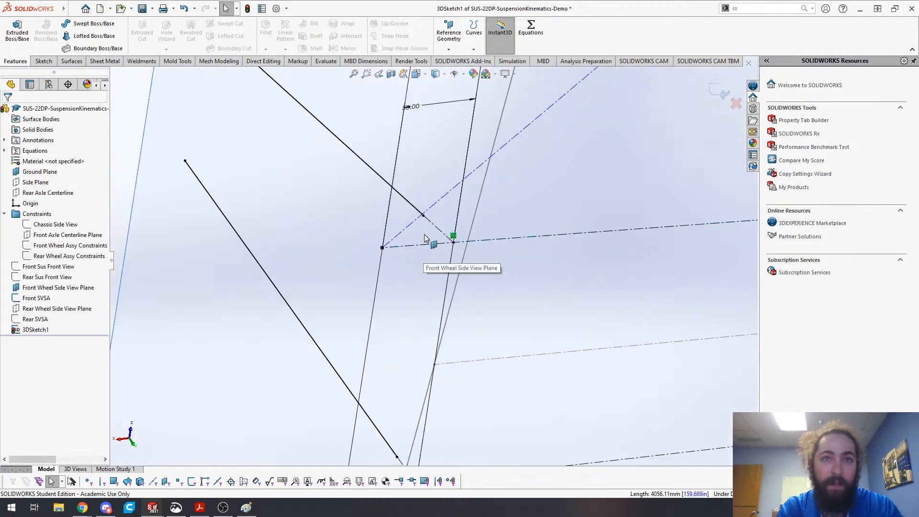
{"action": "left_click", "coordinate": [439, 200]}
{"action": "left_click", "coordinate": [423, 216], "text": "ctrl"}
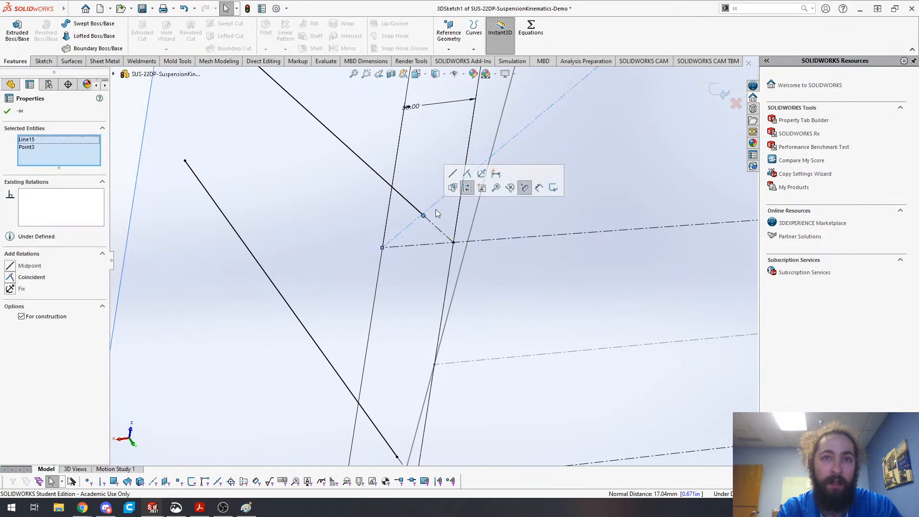
{"action": "left_click", "coordinate": [466, 175]}
{"action": "key", "text": "Escape"}
{"action": "scroll", "coordinate": [426, 263], "scroll_direction": "up", "scroll_amount": 5}
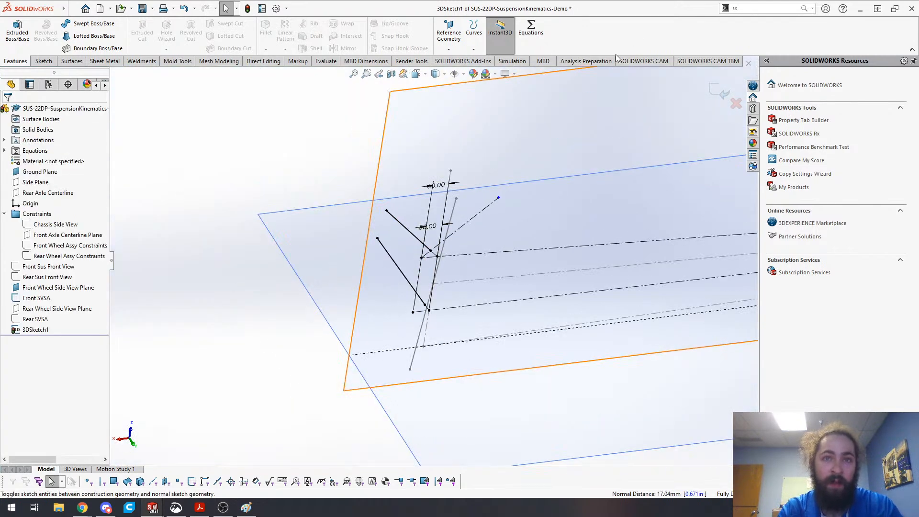
- Draw a construction line from the lower swing arm line's offset endpoint, past the lower control arm's outer end, to a free end
{"action": "scroll", "coordinate": [450, 273], "scroll_direction": "down", "scroll_amount": 2}
{"action": "key", "text": "s"}
{"action": "left_click", "coordinate": [415, 338]}
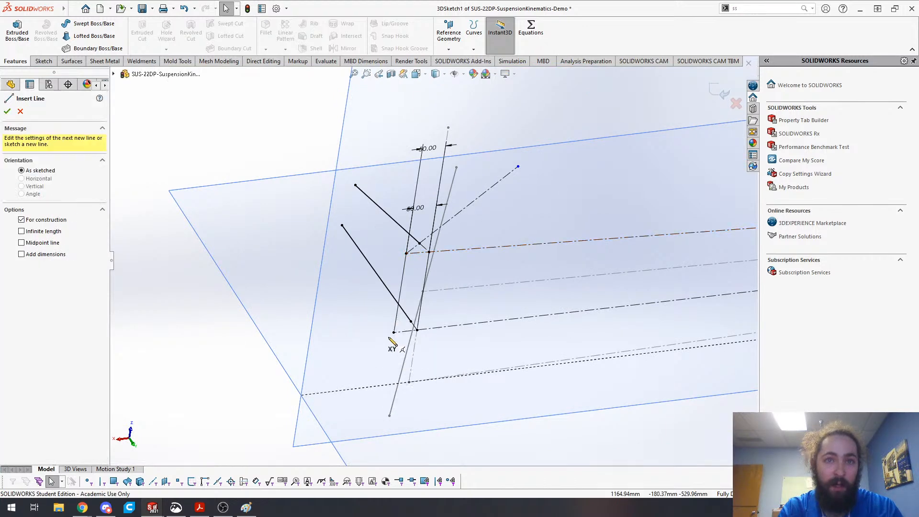
{"action": "left_click", "coordinate": [394, 331]}
{"action": "left_click", "coordinate": [522, 259]}
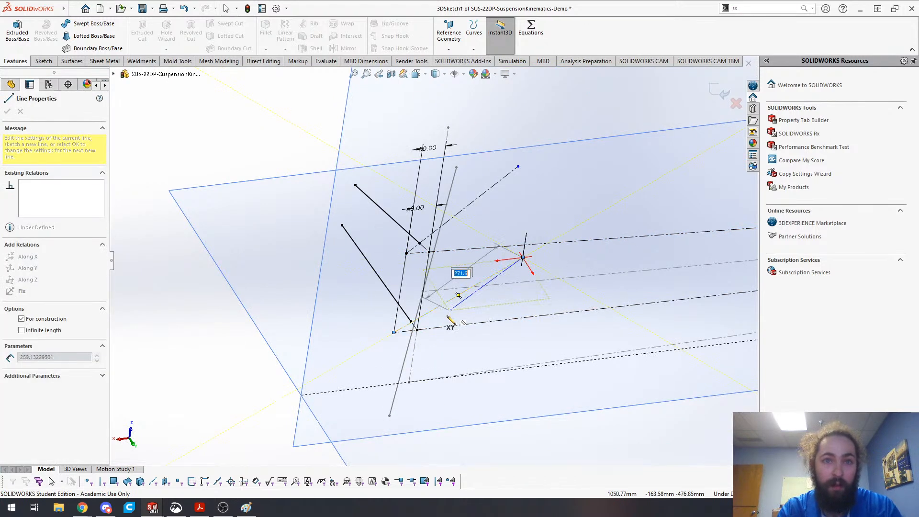
{"action": "key", "text": "Escape"}
- Make the new lower construction line coincident with the outer endpoint of the lower control arm
{"action": "left_click", "coordinate": [406, 325]}
{"action": "left_click", "coordinate": [411, 321]}
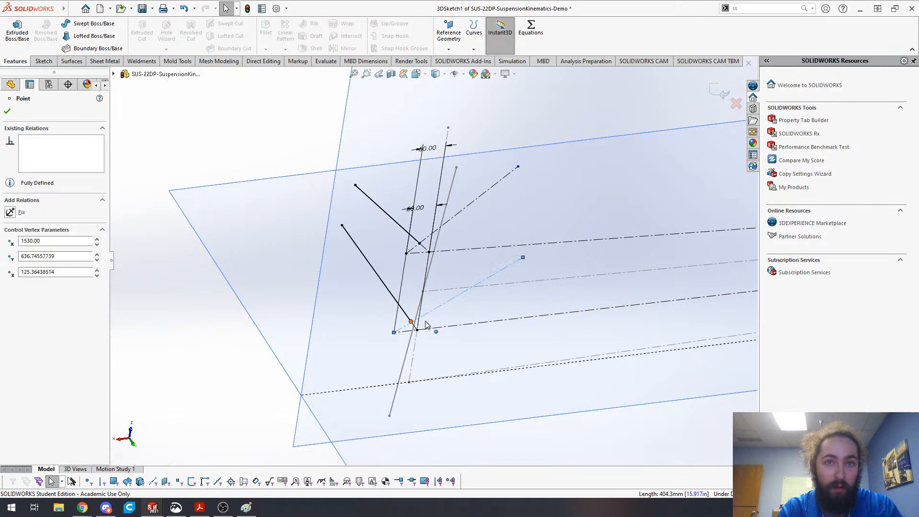
{"action": "left_click", "coordinate": [417, 318], "text": "ctrl"}
{"action": "left_click", "coordinate": [455, 281]}
{"action": "scroll", "coordinate": [463, 312], "scroll_direction": "up", "scroll_amount": 5}
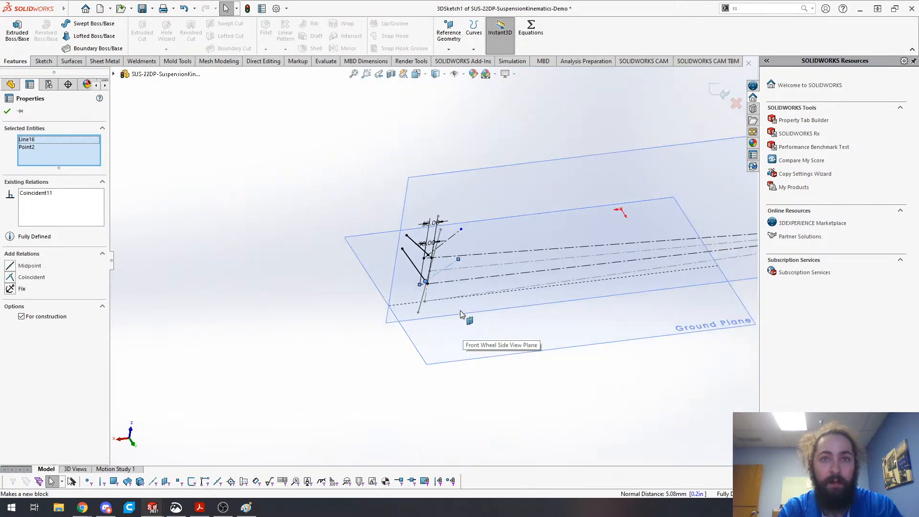
- Extend the lower construction line by pulling its free end farther inboard, beyond the upper construction line's free end
{"action": "left_click", "coordinate": [306, 332]}
{"action": "scroll", "coordinate": [497, 283], "scroll_direction": "down", "scroll_amount": 4}
{"action": "mouse_move", "coordinate": [415, 234]}
{"action": "left_mouse_down"}
{"action": "mouse_move", "coordinate": [512, 156]}
{"action": "mouse_move", "coordinate": [658, 105]}
{"action": "left_mouse_up"}
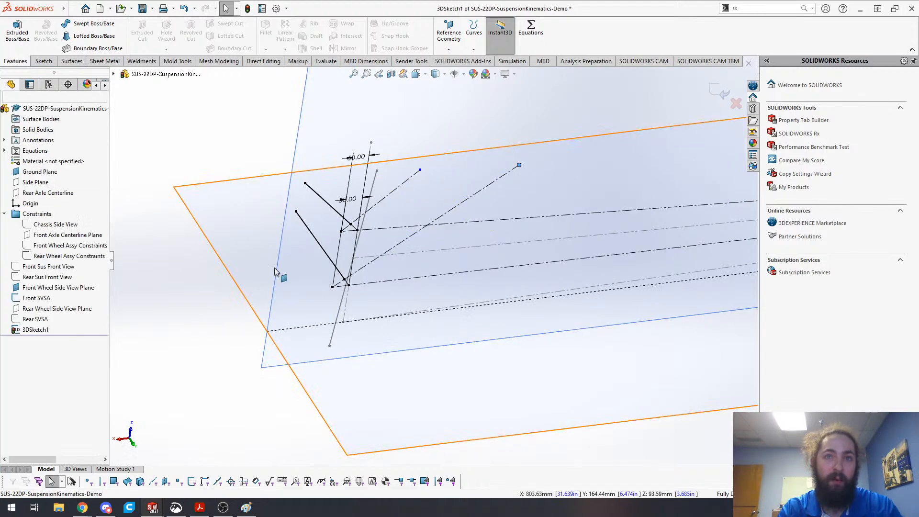
{"action": "scroll", "coordinate": [277, 271], "scroll_direction": "up", "scroll_amount": 4}
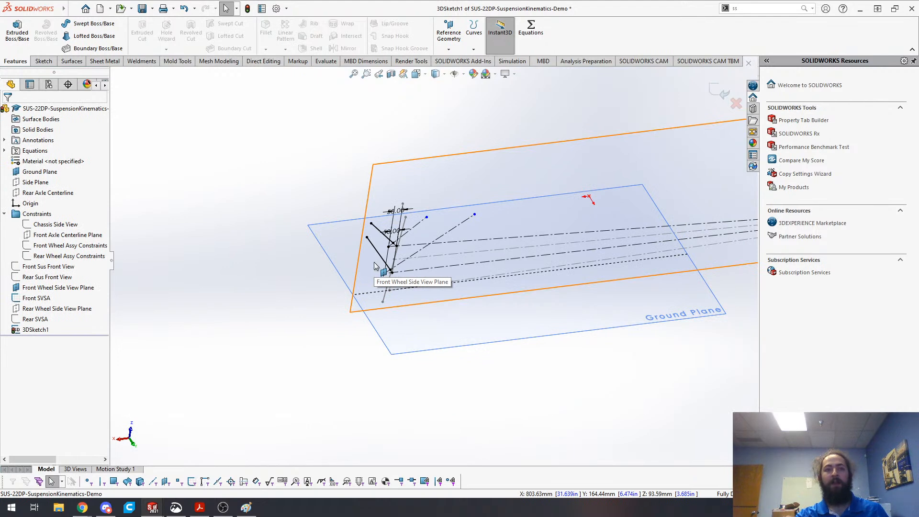
{"action": "scroll", "coordinate": [374, 263], "scroll_direction": "down", "scroll_amount": 4}
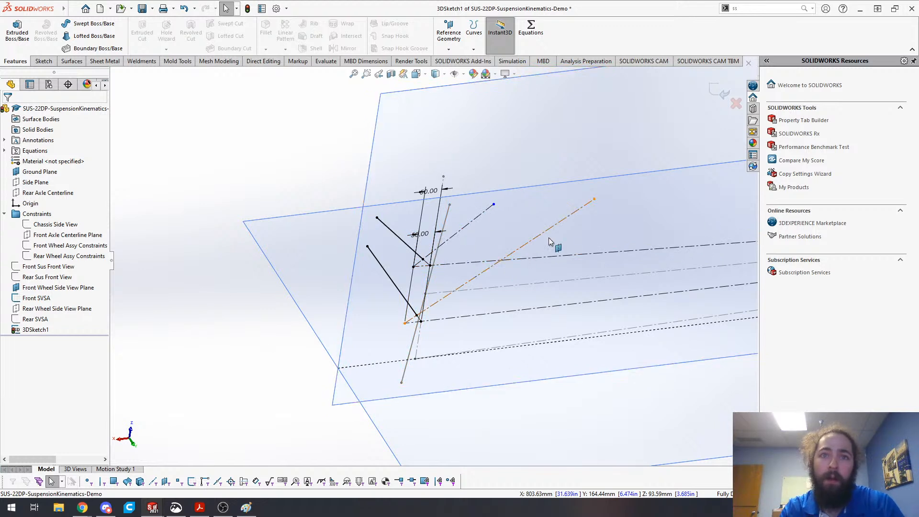
- Examine how the construction lines meet the chassis axes in the Chassis Side Axes sketch of the SUS-21DP-KinematicsGeometry reference part
{"action": "key", "text": "ctrl+Tab"}
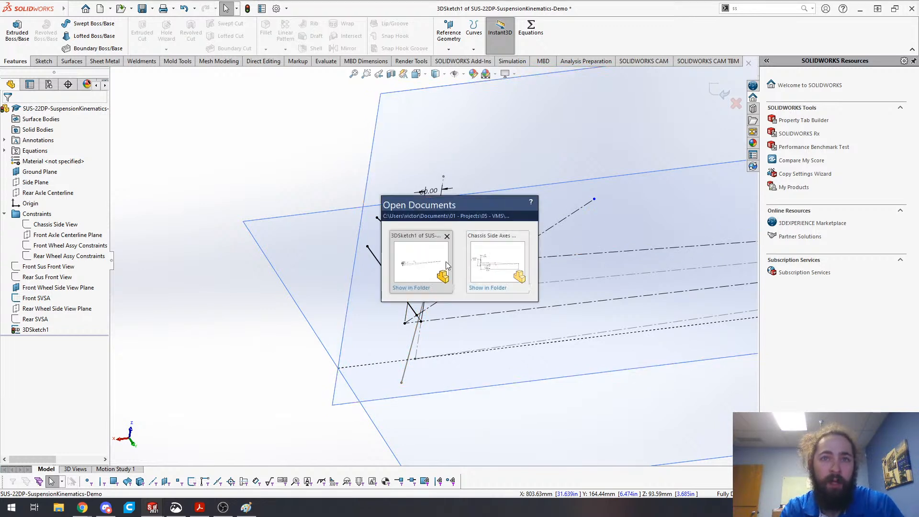
{"action": "key", "text": "ctrl+Tab"}
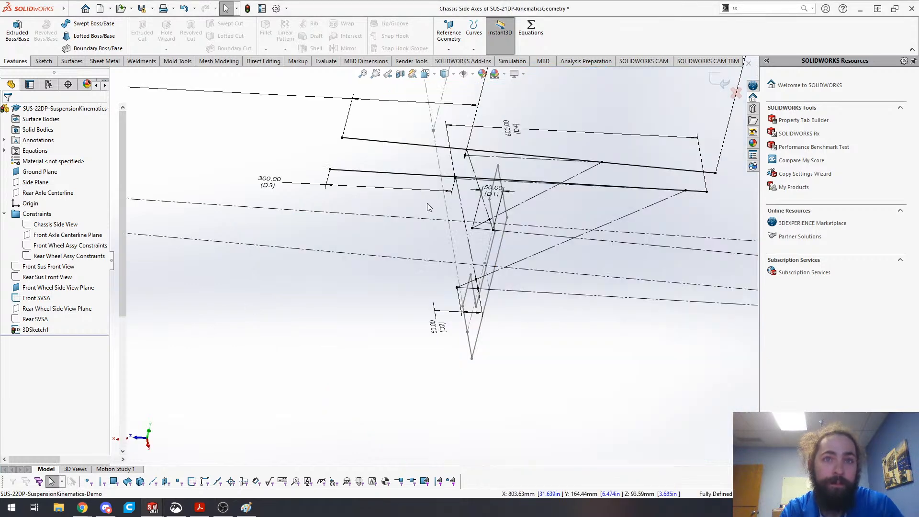
{"action": "scroll", "coordinate": [430, 256], "scroll_direction": "up", "scroll_amount": 5}
{"action": "mouse_move", "coordinate": [416, 258]}
{"action": "middle_mouse_down"}
{"action": "mouse_move", "coordinate": [464, 299]}
{"action": "mouse_move", "coordinate": [504, 283]}
{"action": "mouse_move", "coordinate": [485, 245]}
{"action": "mouse_move", "coordinate": [397, 284]}
{"action": "mouse_move", "coordinate": [383, 311]}
{"action": "middle_mouse_up"}
{"action": "scroll", "coordinate": [415, 285], "scroll_direction": "up", "scroll_amount": 2}
{"action": "scroll", "coordinate": [451, 252], "scroll_direction": "down", "scroll_amount": 9}
{"action": "scroll", "coordinate": [365, 359], "scroll_direction": "down", "scroll_amount": 2}
{"action": "scroll", "coordinate": [365, 371], "scroll_direction": "up", "scroll_amount": 7}
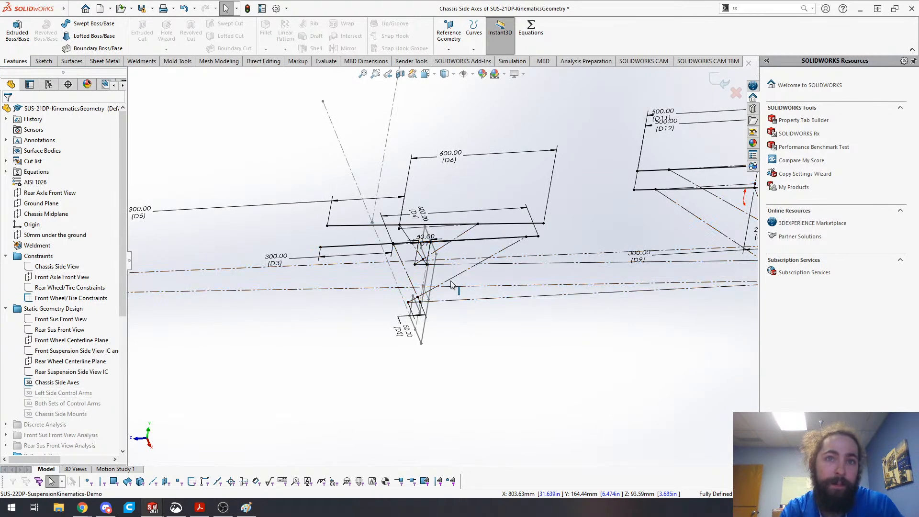
{"action": "scroll", "coordinate": [437, 262], "scroll_direction": "up", "scroll_amount": 5}
{"action": "scroll", "coordinate": [433, 261], "scroll_direction": "down", "scroll_amount": 9}
{"action": "scroll", "coordinate": [454, 187], "scroll_direction": "up", "scroll_amount": 2}
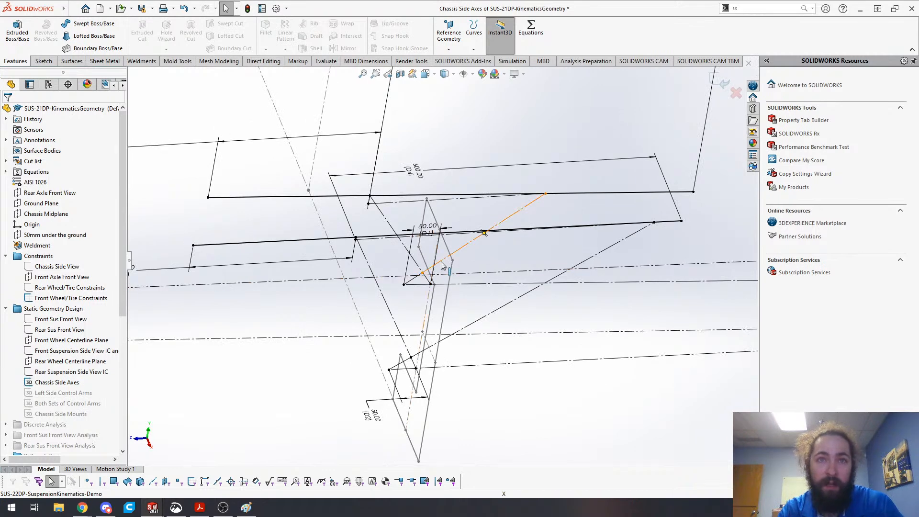
{"action": "left_click", "coordinate": [543, 193]}
{"action": "left_click", "coordinate": [573, 194]}
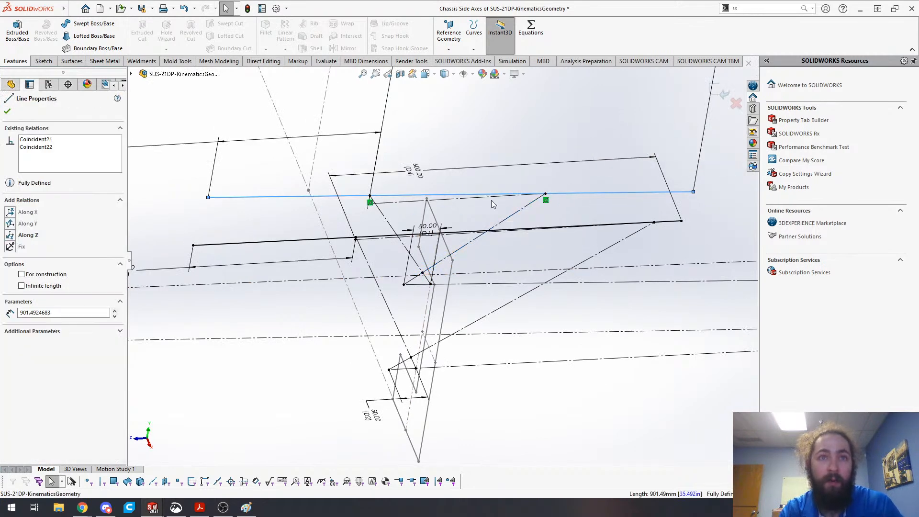
{"action": "scroll", "coordinate": [443, 213], "scroll_direction": "up", "scroll_amount": 3}
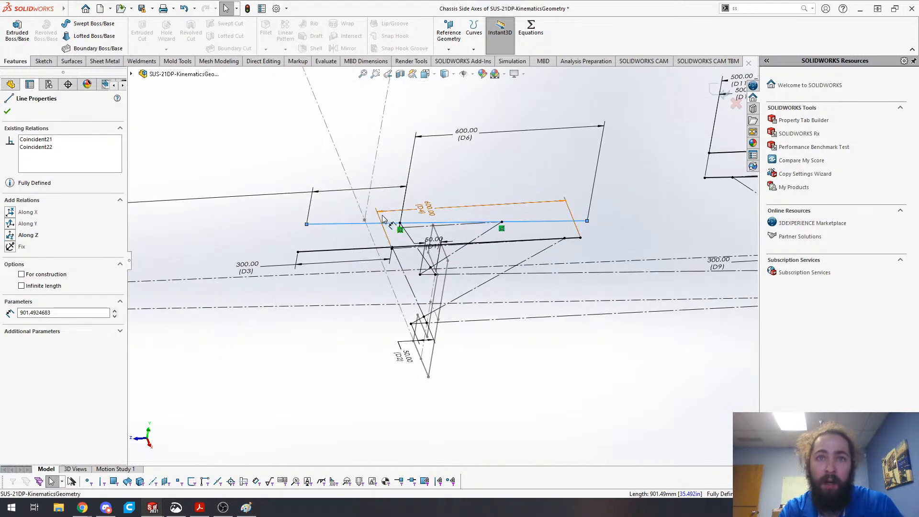
{"action": "scroll", "coordinate": [362, 224], "scroll_direction": "up", "scroll_amount": 2}
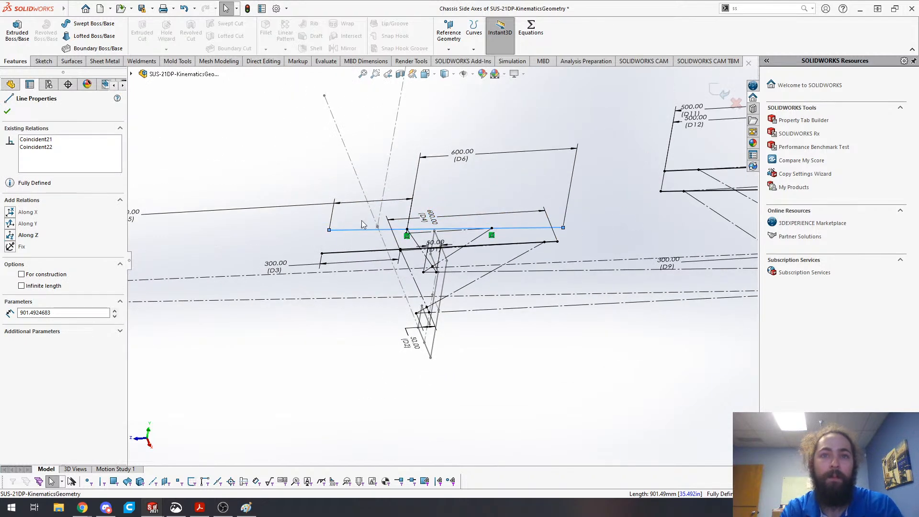
- Return to the SUS-22DP-SuspensionKinematics-Demo part and convert the upper and lower control arm lines to construction geometry
{"action": "left_click", "coordinate": [661, 352]}
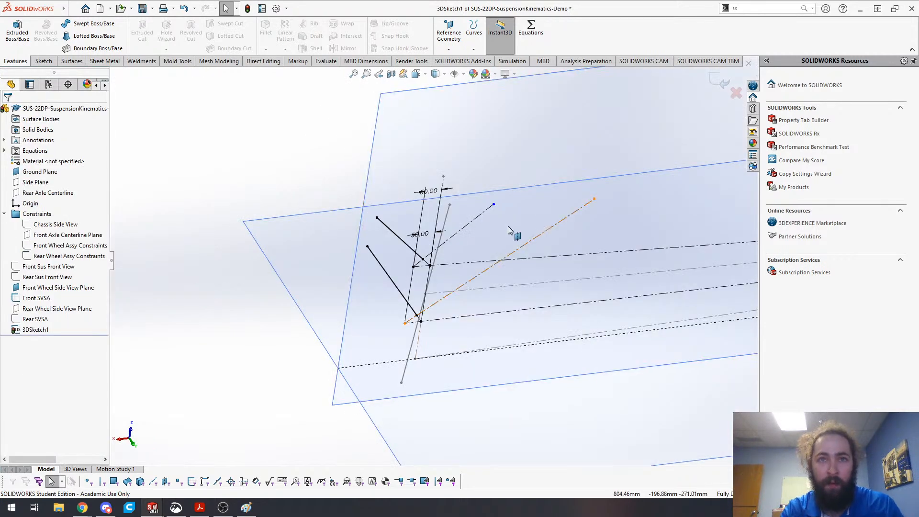
{"action": "mouse_move", "coordinate": [550, 163]}
{"action": "middle_mouse_down"}
{"action": "mouse_move", "coordinate": [548, 150]}
{"action": "mouse_move", "coordinate": [515, 143]}
{"action": "mouse_move", "coordinate": [558, 166]}
{"action": "mouse_move", "coordinate": [538, 184]}
{"action": "middle_mouse_up"}
{"action": "scroll", "coordinate": [457, 231], "scroll_direction": "up", "scroll_amount": 2}
{"action": "scroll", "coordinate": [438, 212], "scroll_direction": "down", "scroll_amount": 2}
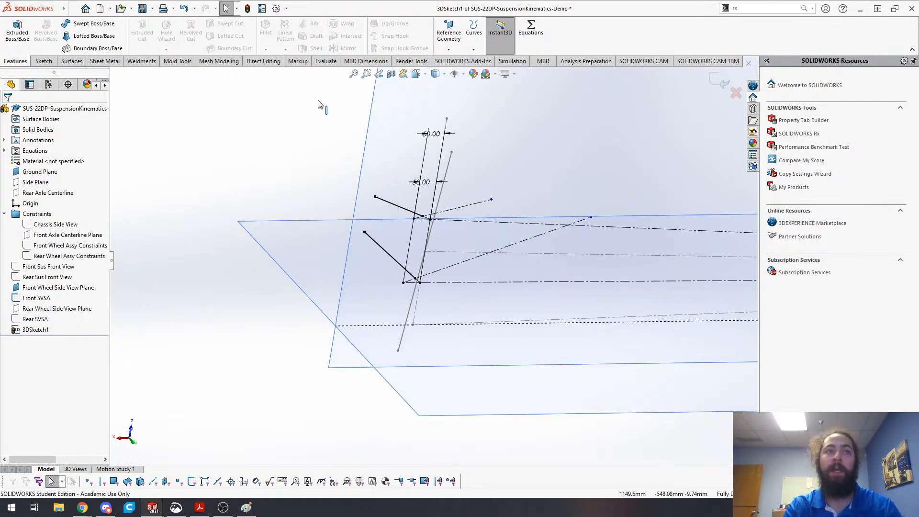
{"action": "scroll", "coordinate": [400, 166], "scroll_direction": "down", "scroll_amount": 1}
{"action": "scroll", "coordinate": [371, 216], "scroll_direction": "up", "scroll_amount": 1}
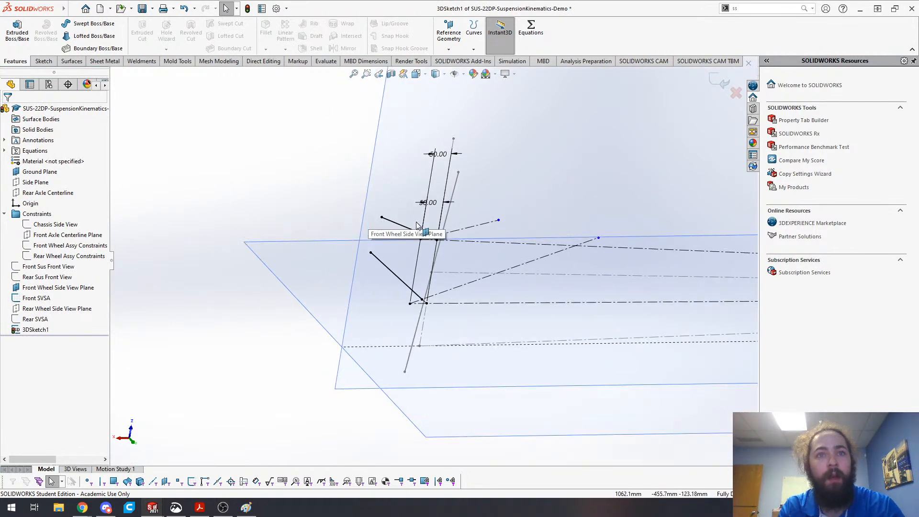
{"action": "left_click", "coordinate": [404, 226]}
{"action": "left_click", "coordinate": [392, 276], "text": "ctrl"}
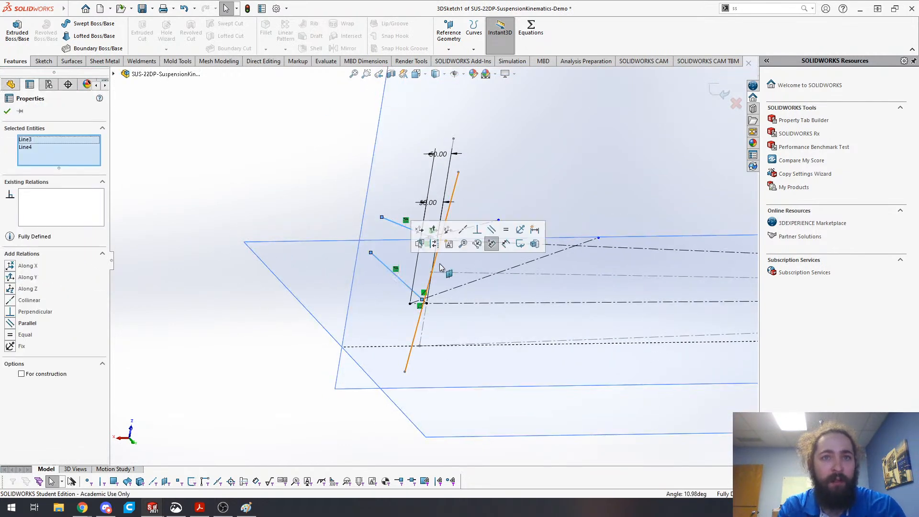
{"action": "left_click", "coordinate": [479, 240]}
{"action": "left_click", "coordinate": [334, 173]}
{"action": "middle_click_drag", "start_coordinate": [334, 174], "coordinate": [334, 181]}
{"action": "key", "text": "s"}
{"action": "left_click", "coordinate": [285, 185]}
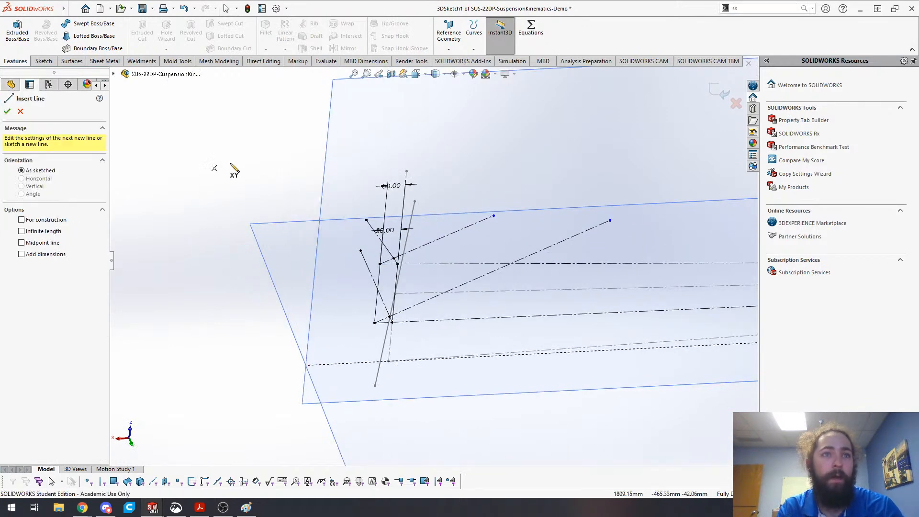
{"action": "key", "text": "Escape"}
- Draw a vertical construction line about 35 mm down from the upper control arm's inner end, continued by a lengthwise construction line to a free end
{"action": "mouse_move", "coordinate": [414, 218]}
{"action": "middle_mouse_down"}
{"action": "mouse_move", "coordinate": [391, 249]}
{"action": "mouse_move", "coordinate": [396, 176]}
{"action": "mouse_move", "coordinate": [387, 199]}
{"action": "middle_mouse_up"}
{"action": "mouse_move", "coordinate": [353, 234]}
{"action": "middle_mouse_down"}
{"action": "mouse_move", "coordinate": [383, 221]}
{"action": "mouse_move", "coordinate": [343, 240]}
{"action": "middle_mouse_up"}
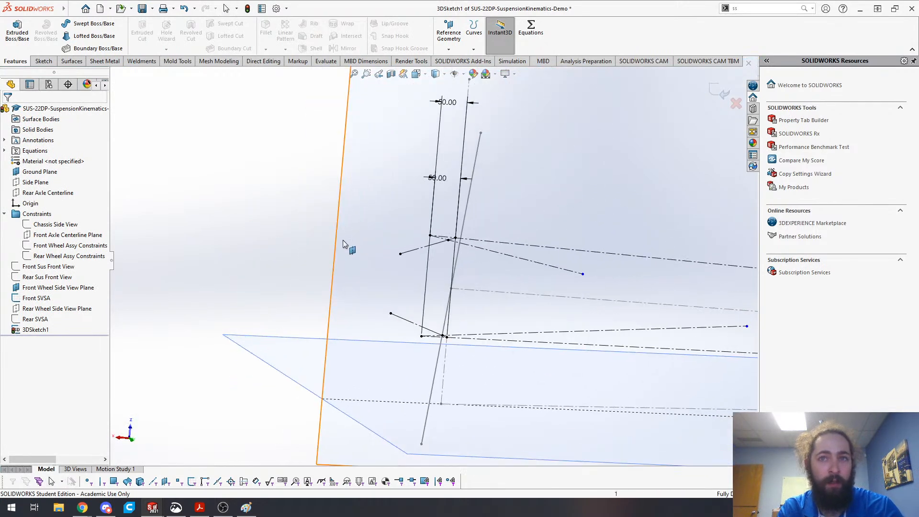
{"action": "key", "text": "s"}
{"action": "left_click", "coordinate": [393, 280]}
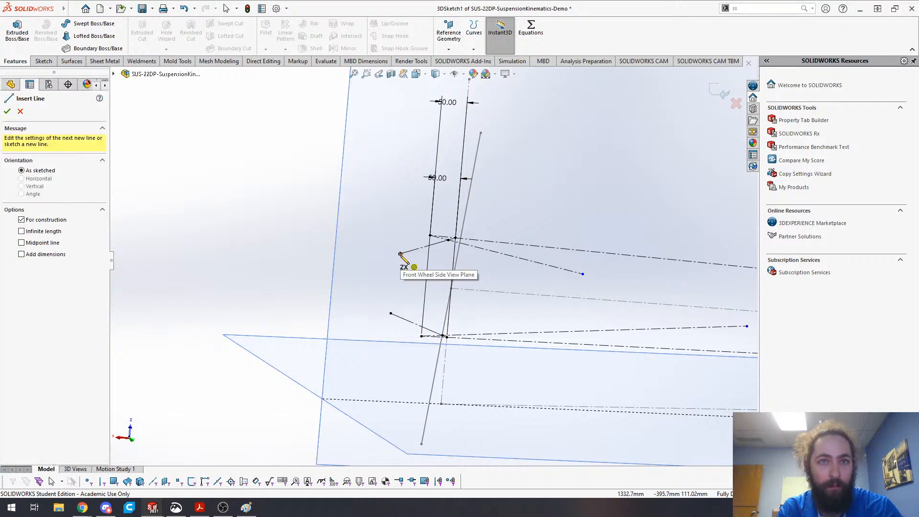
{"action": "left_click", "coordinate": [401, 254]}
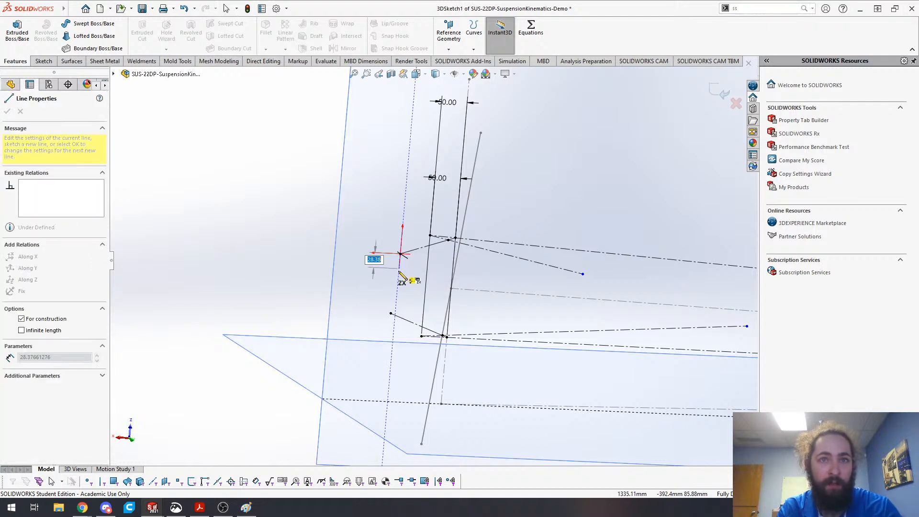
{"action": "left_click", "coordinate": [398, 272]}
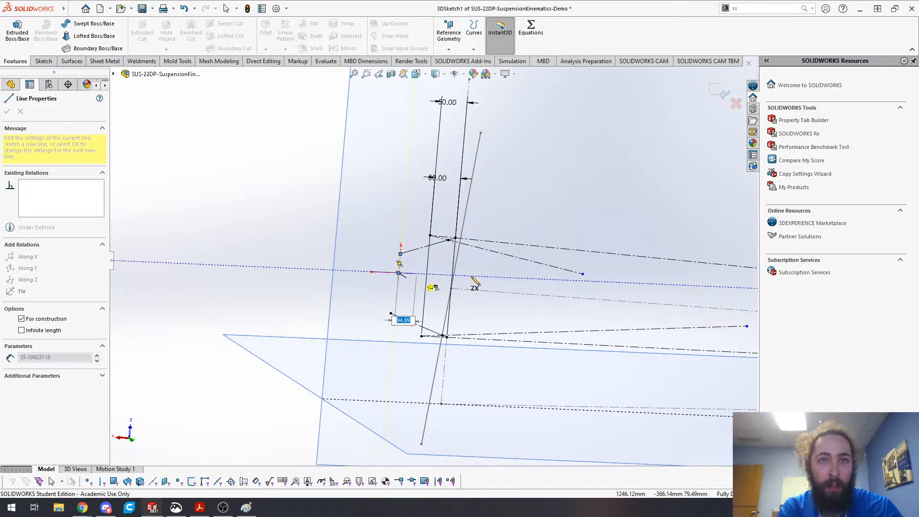
{"action": "left_click", "coordinate": [561, 279]}
{"action": "key", "text": "Escape"}
- Merge the lengthwise construction line's free end with the free end of the upper swing arm's angled construction line
{"action": "middle_click_drag", "start_coordinate": [497, 277], "coordinate": [455, 304]}
{"action": "left_click", "coordinate": [566, 281]}
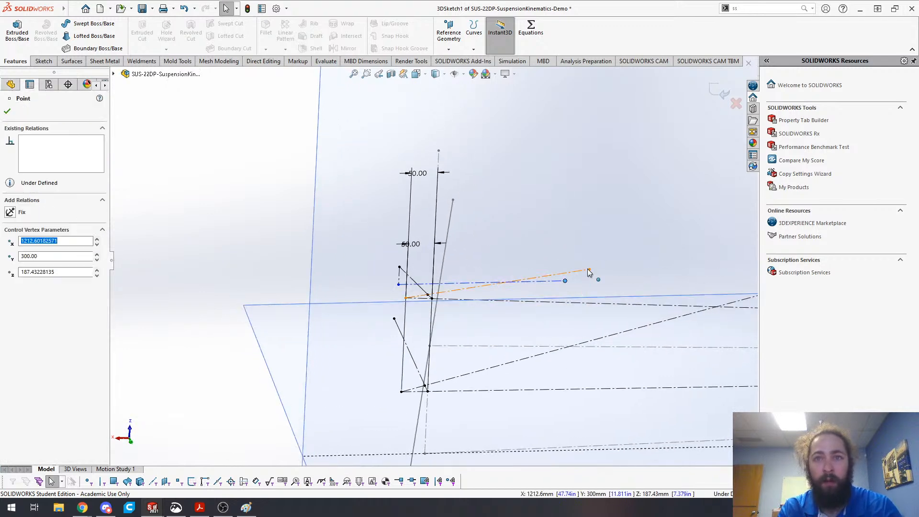
{"action": "left_click", "coordinate": [590, 269], "text": "ctrl"}
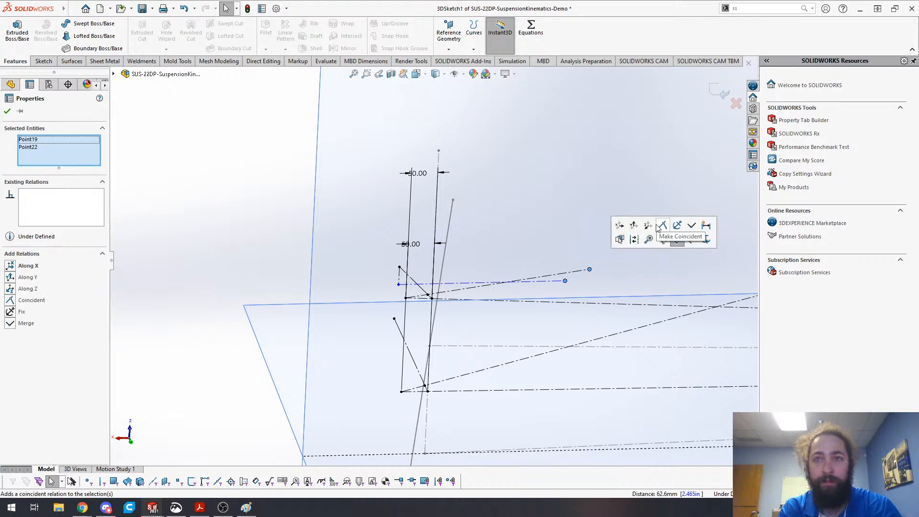
{"action": "left_click", "coordinate": [692, 227]}
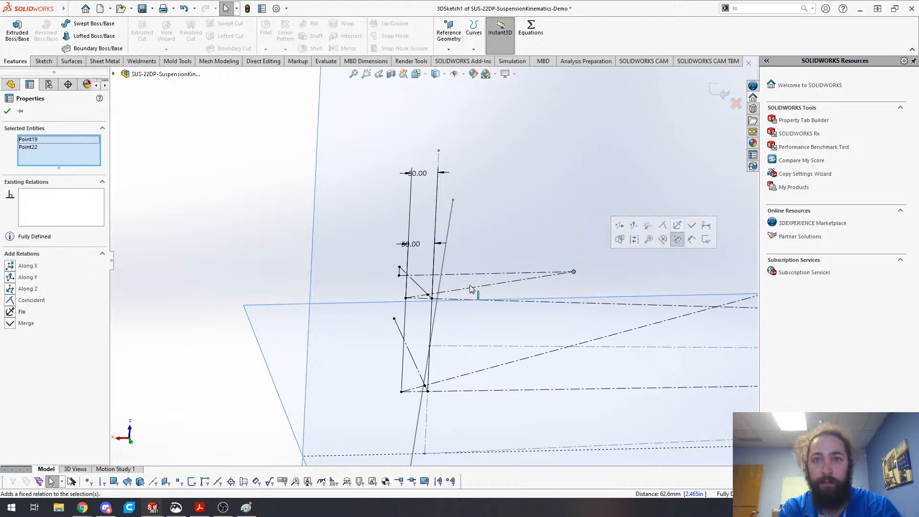
{"action": "left_click", "coordinate": [357, 361]}
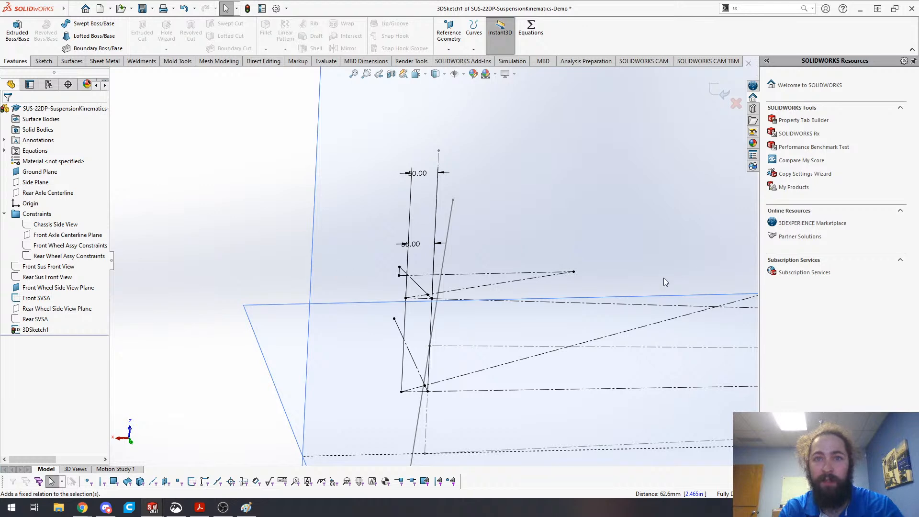
- Examine the merged point and the control arm construction lines from several directions, and check the upper control arm line's existing relations
{"action": "left_click", "coordinate": [574, 273]}
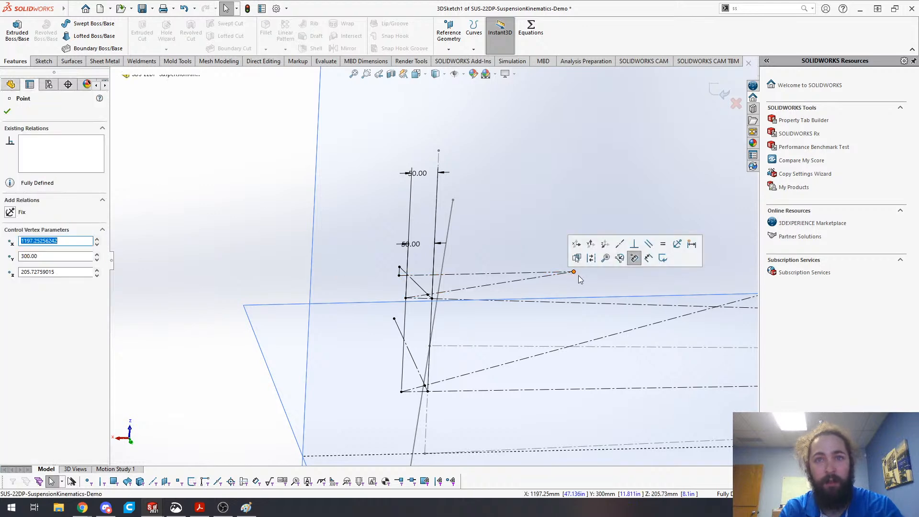
{"action": "key", "text": "f"}
{"action": "mouse_move", "coordinate": [376, 294]}
{"action": "middle_mouse_down"}
{"action": "mouse_move", "coordinate": [449, 382]}
{"action": "mouse_move", "coordinate": [451, 422]}
{"action": "mouse_move", "coordinate": [523, 263]}
{"action": "mouse_move", "coordinate": [455, 225]}
{"action": "middle_mouse_up"}
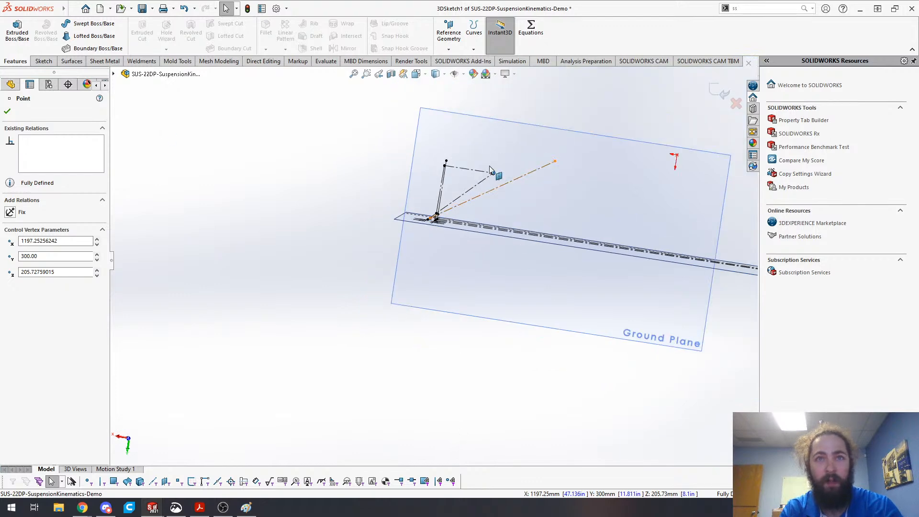
{"action": "mouse_move", "coordinate": [547, 251]}
{"action": "middle_mouse_down"}
{"action": "mouse_move", "coordinate": [576, 135]}
{"action": "mouse_move", "coordinate": [664, 129]}
{"action": "mouse_move", "coordinate": [548, 149]}
{"action": "mouse_move", "coordinate": [560, 181]}
{"action": "mouse_move", "coordinate": [593, 157]}
{"action": "mouse_move", "coordinate": [580, 128]}
{"action": "mouse_move", "coordinate": [566, 129]}
{"action": "middle_mouse_up"}
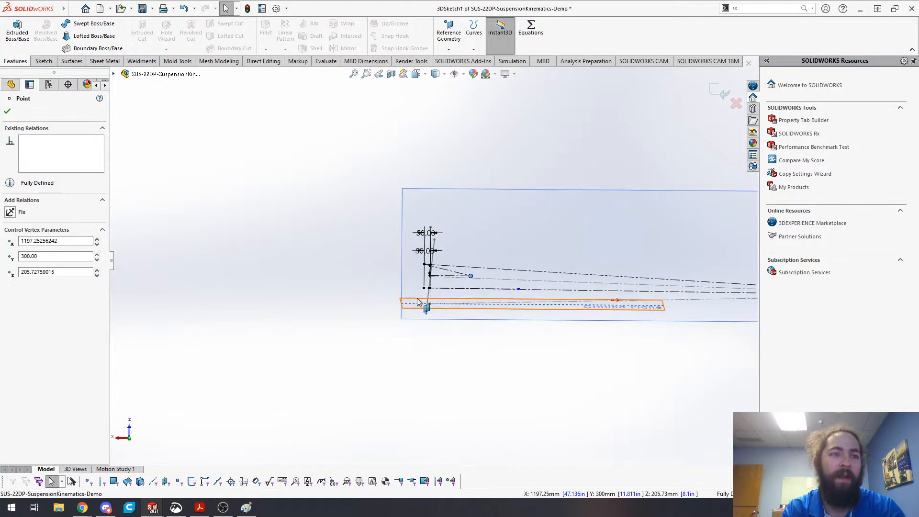
{"action": "scroll", "coordinate": [407, 320], "scroll_direction": "down", "scroll_amount": 3}
{"action": "mouse_move", "coordinate": [414, 271]}
{"action": "middle_mouse_down"}
{"action": "mouse_move", "coordinate": [456, 244]}
{"action": "mouse_move", "coordinate": [697, 326]}
{"action": "middle_mouse_up"}
{"action": "scroll", "coordinate": [698, 325], "scroll_direction": "up", "scroll_amount": 5}
{"action": "scroll", "coordinate": [661, 334], "scroll_direction": "down", "scroll_amount": 3}
{"action": "scroll", "coordinate": [597, 315], "scroll_direction": "down", "scroll_amount": 4}
{"action": "middle_click_drag", "start_coordinate": [592, 364], "coordinate": [543, 378]}
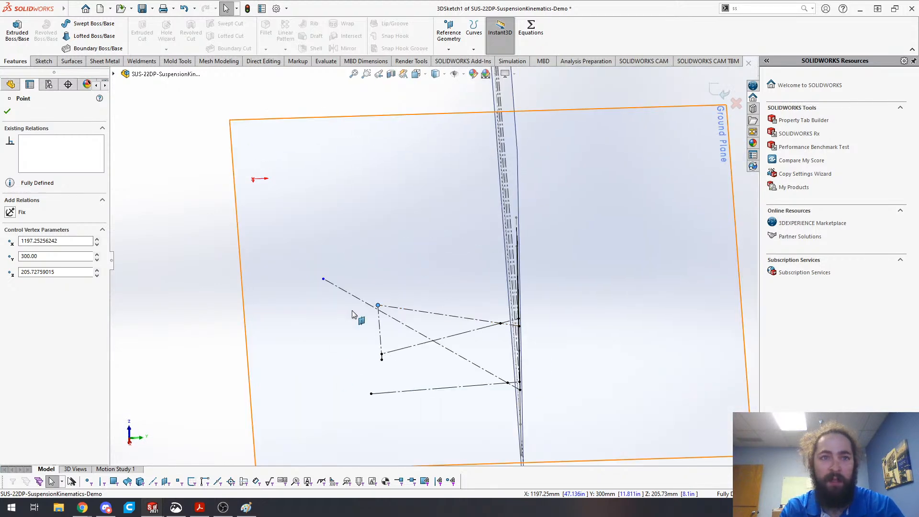
{"action": "left_click", "coordinate": [378, 305]}
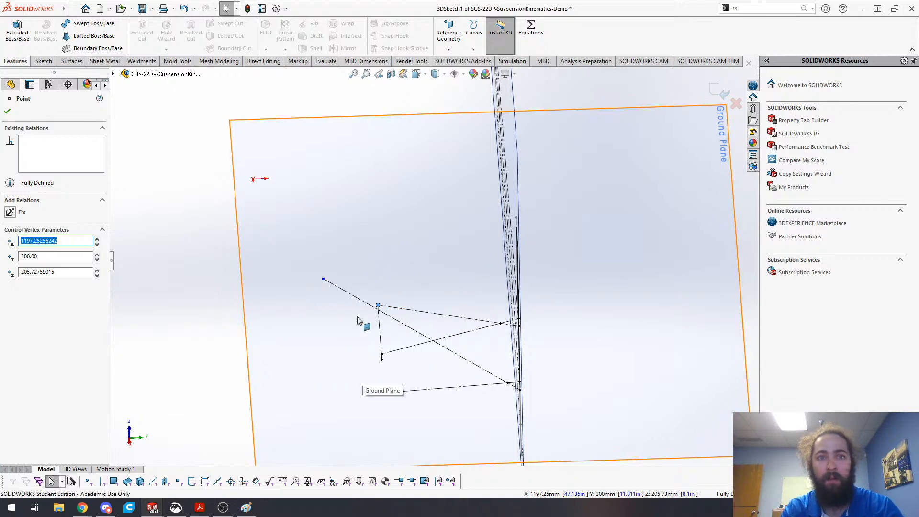
{"action": "left_click", "coordinate": [404, 353]}
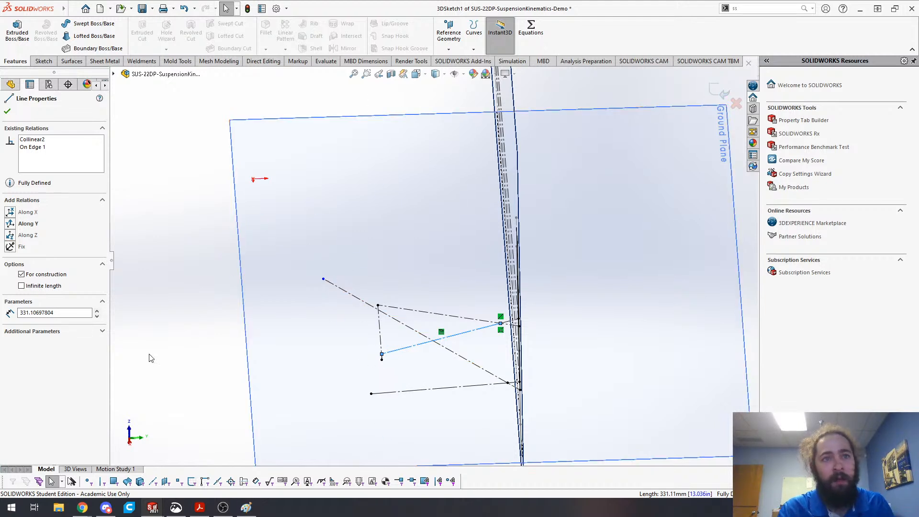
{"action": "mouse_move", "coordinate": [373, 395]}
{"action": "middle_mouse_down"}
{"action": "mouse_move", "coordinate": [326, 339]}
{"action": "mouse_move", "coordinate": [254, 376]}
{"action": "mouse_move", "coordinate": [269, 235]}
{"action": "mouse_move", "coordinate": [449, 225]}
{"action": "mouse_move", "coordinate": [455, 271]}
{"action": "mouse_move", "coordinate": [421, 268]}
{"action": "mouse_move", "coordinate": [512, 427]}
{"action": "mouse_move", "coordinate": [481, 326]}
{"action": "middle_mouse_up"}
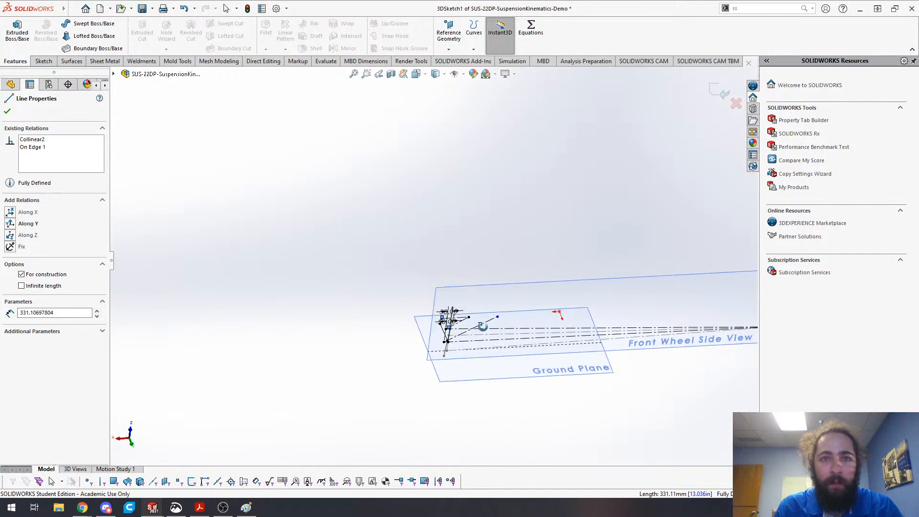
- Draw a free solid line about 2312 mm long in the open space above the reference planes
{"action": "left_click", "coordinate": [318, 242]}
{"action": "key", "text": "s"}
{"action": "left_click", "coordinate": [328, 268]}
{"action": "left_click", "coordinate": [287, 233]}
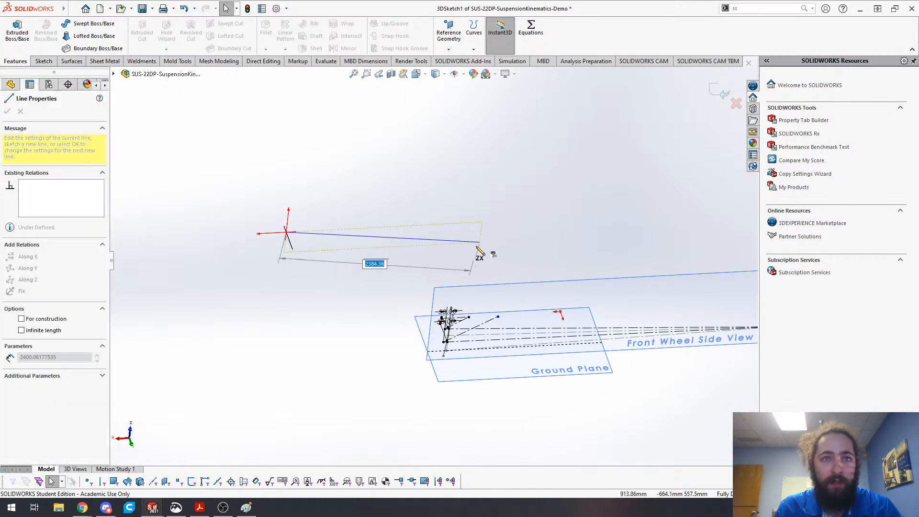
{"action": "left_click", "coordinate": [473, 242]}
{"action": "key", "text": "Escape"}
{"action": "scroll", "coordinate": [459, 275], "scroll_direction": "up", "scroll_amount": 3}
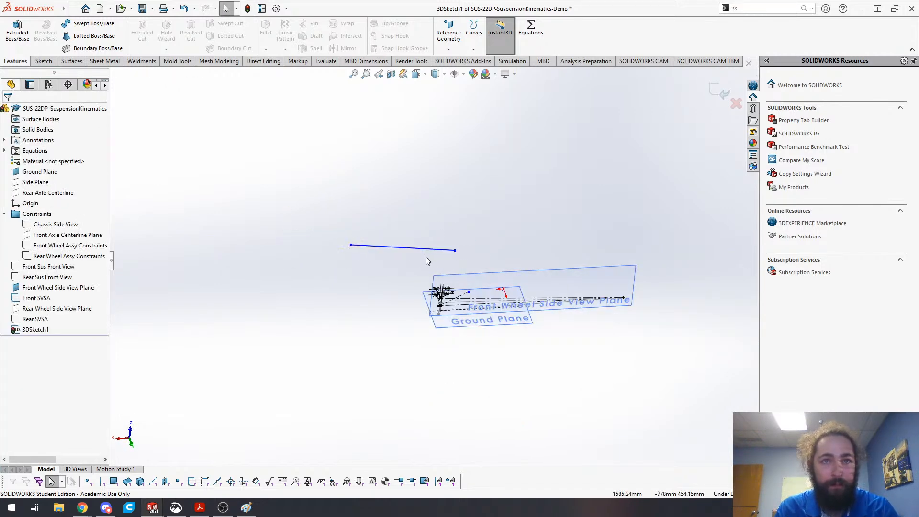
- Constrain the new solid line to pass through the upper control arm's inner end and the upper swing arm's merged point
{"action": "left_click", "coordinate": [423, 248]}
{"action": "scroll", "coordinate": [438, 299], "scroll_direction": "down", "scroll_amount": 1}
{"action": "middle_click_drag", "start_coordinate": [355, 266], "coordinate": [478, 271]}
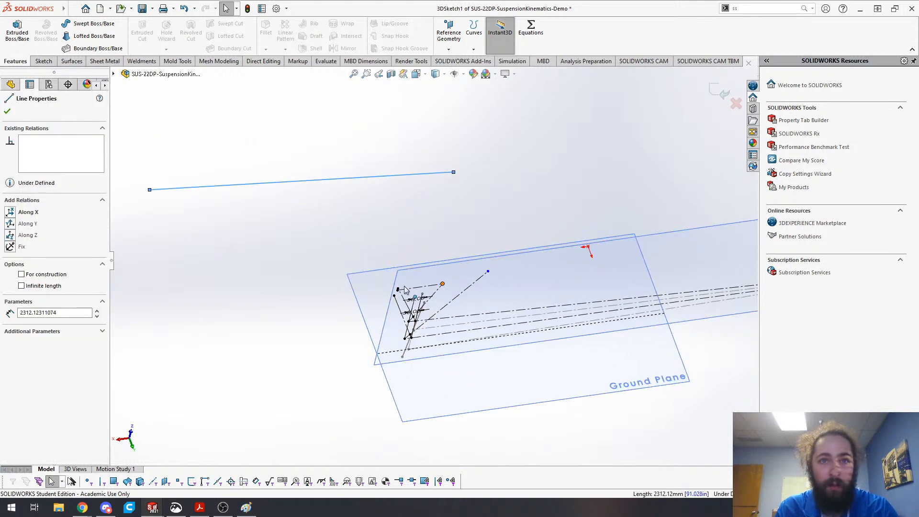
{"action": "left_click", "coordinate": [442, 283], "text": "ctrl"}
{"action": "left_click", "coordinate": [486, 241]}
{"action": "scroll", "coordinate": [385, 312], "scroll_direction": "down", "scroll_amount": 2}
{"action": "mouse_move", "coordinate": [395, 306]}
{"action": "middle_mouse_down"}
{"action": "mouse_move", "coordinate": [417, 271]}
{"action": "mouse_move", "coordinate": [414, 234]}
{"action": "mouse_move", "coordinate": [425, 211]}
{"action": "middle_mouse_up"}
{"action": "left_click", "coordinate": [425, 206], "text": "ctrl"}
{"action": "left_click", "coordinate": [520, 208], "text": "ctrl"}
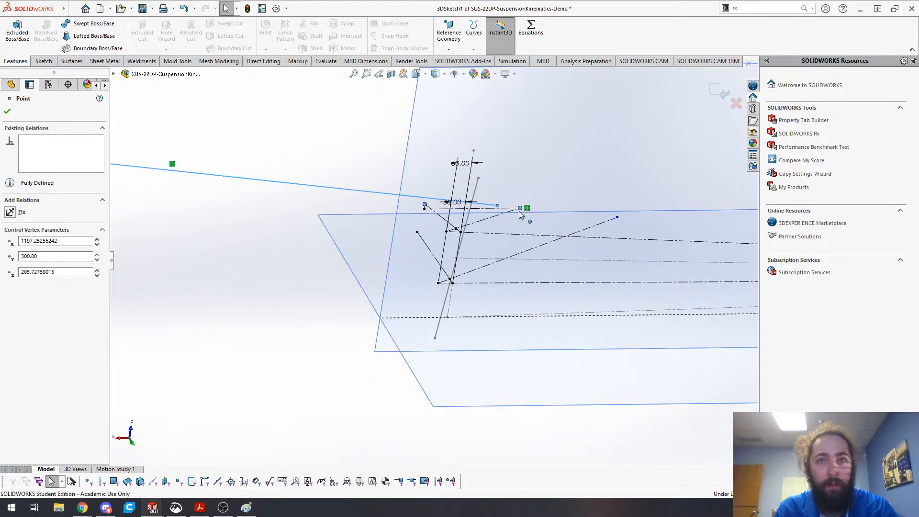
{"action": "left_click", "coordinate": [15, 279]}
{"action": "left_click", "coordinate": [274, 244]}
- Pull the upper axis line's rear end past the merged point and shorten its front end to just beyond the control arm
{"action": "scroll", "coordinate": [300, 239], "scroll_direction": "up", "scroll_amount": 5}
{"action": "scroll", "coordinate": [397, 243], "scroll_direction": "down", "scroll_amount": 4}
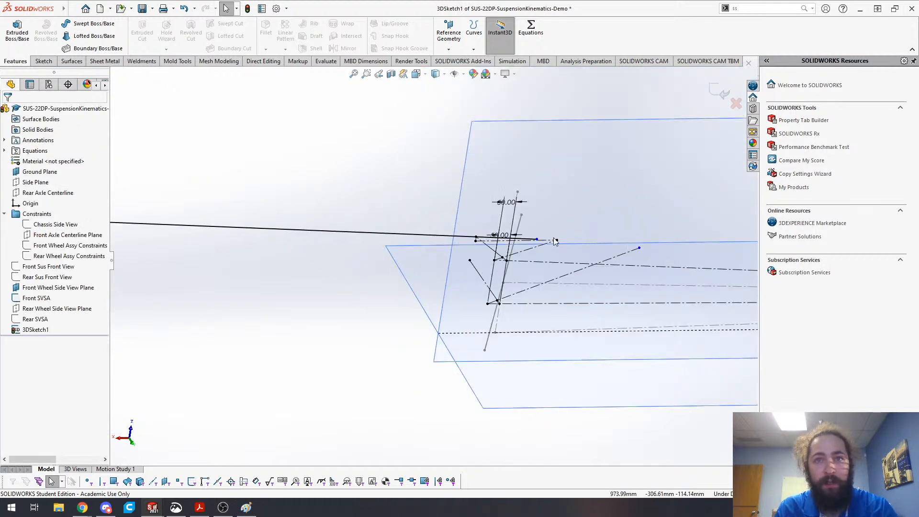
{"action": "left_click_drag", "start_coordinate": [537, 239], "coordinate": [594, 241]}
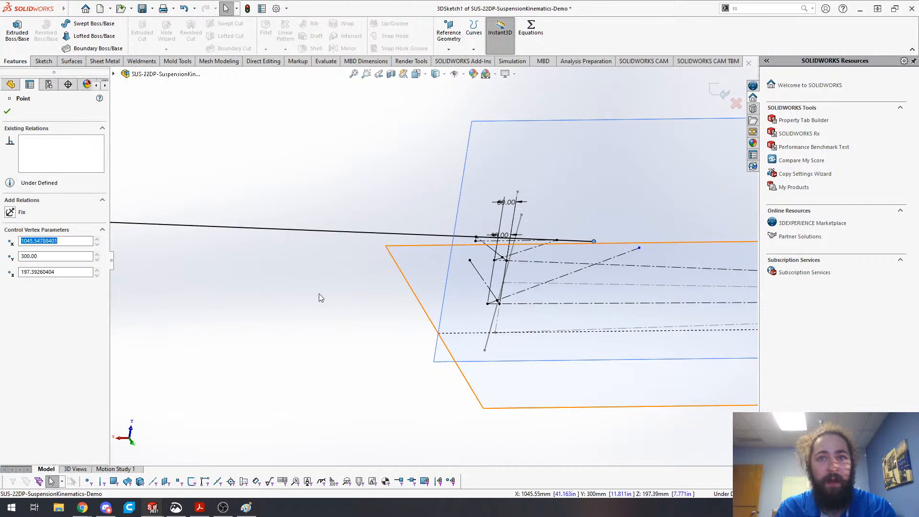
{"action": "scroll", "coordinate": [290, 297], "scroll_direction": "up", "scroll_amount": 2}
{"action": "left_click", "coordinate": [362, 303]}
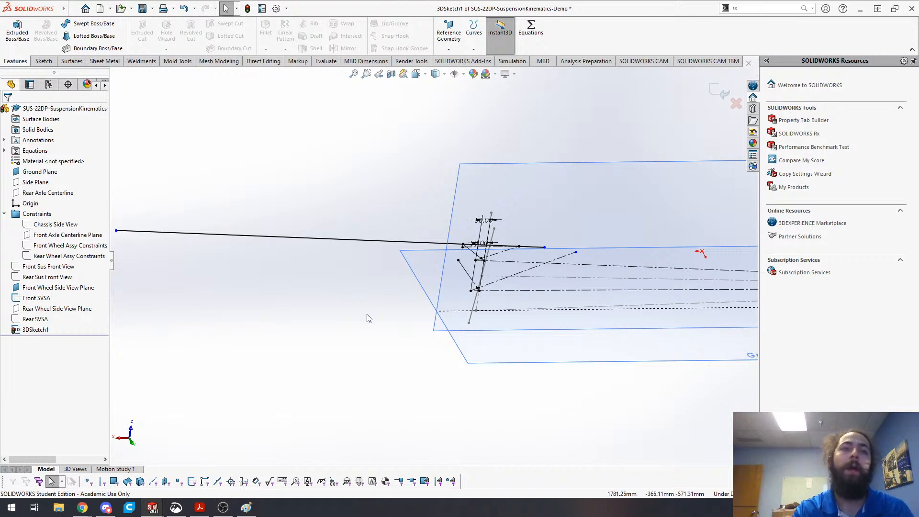
{"action": "mouse_move", "coordinate": [116, 232]}
{"action": "left_mouse_down"}
{"action": "mouse_move", "coordinate": [401, 242]}
{"action": "mouse_move", "coordinate": [390, 242]}
{"action": "left_mouse_up"}
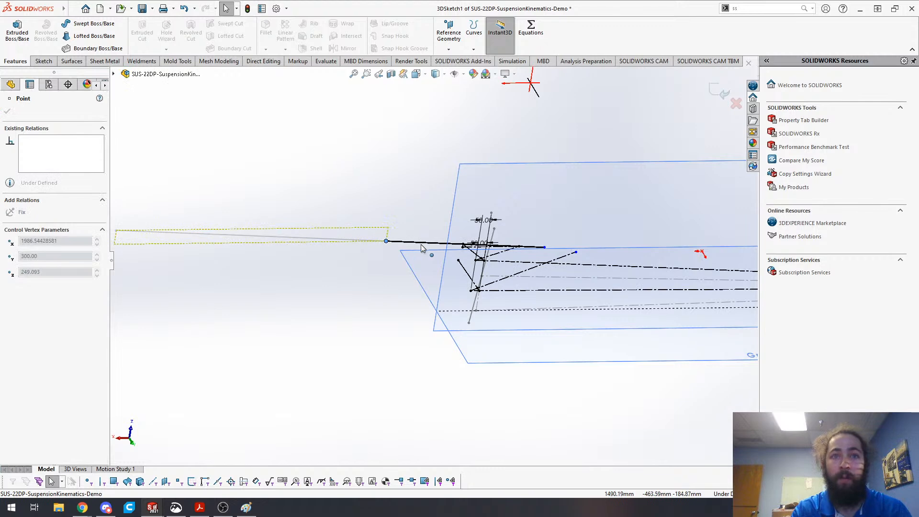
{"action": "left_click", "coordinate": [317, 152]}
{"action": "scroll", "coordinate": [463, 271], "scroll_direction": "up", "scroll_amount": 3}
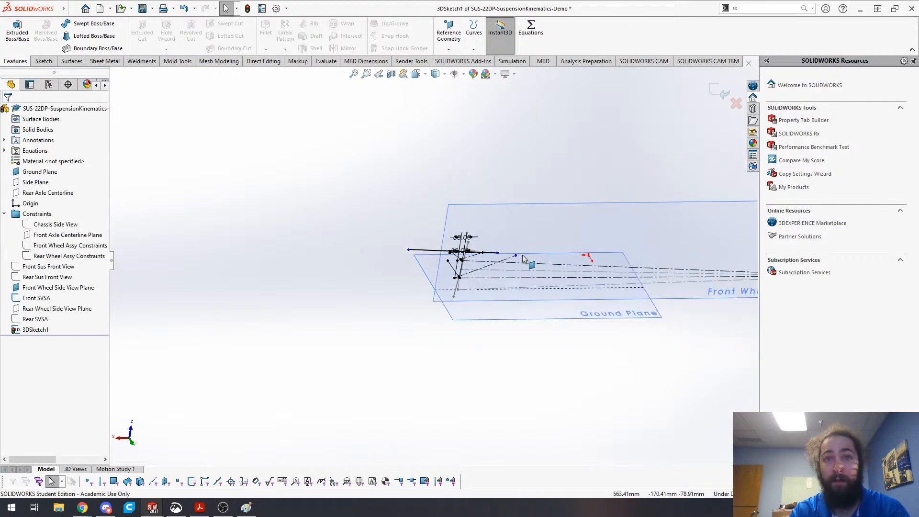
- Examine the Chassis Side Axes sketch and its dimensions in the SUS-21DP-KinematicsGeometry reference part
{"action": "scroll", "coordinate": [527, 263], "scroll_direction": "down", "scroll_amount": 4}
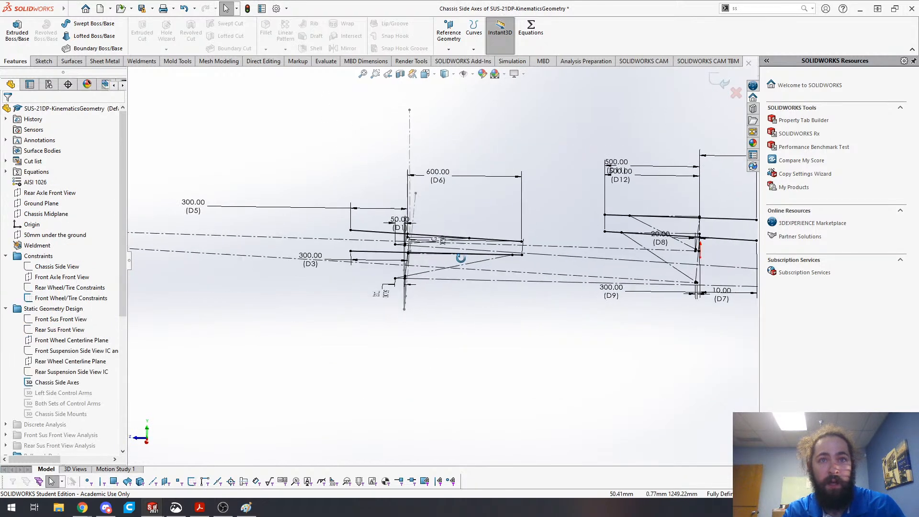
{"action": "middle_click_drag", "start_coordinate": [460, 259], "coordinate": [438, 191]}
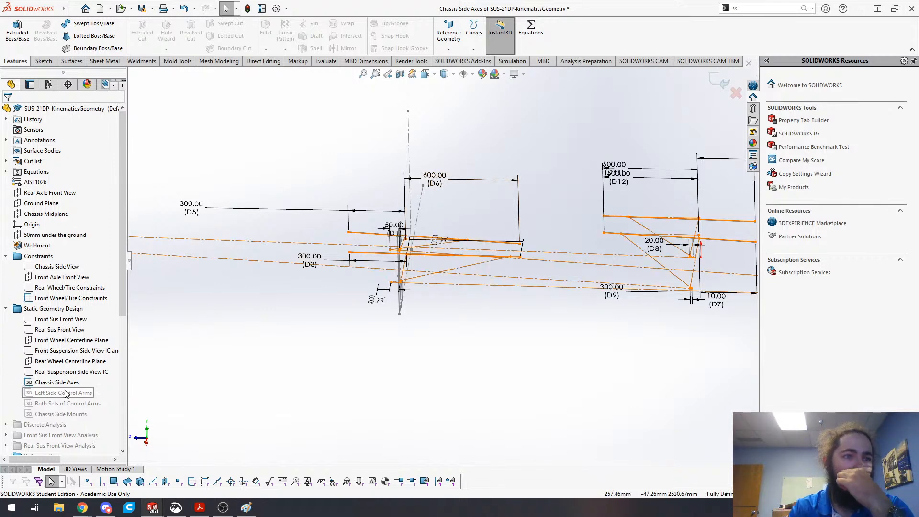
{"action": "middle_click_drag", "start_coordinate": [408, 286], "coordinate": [662, 493]}
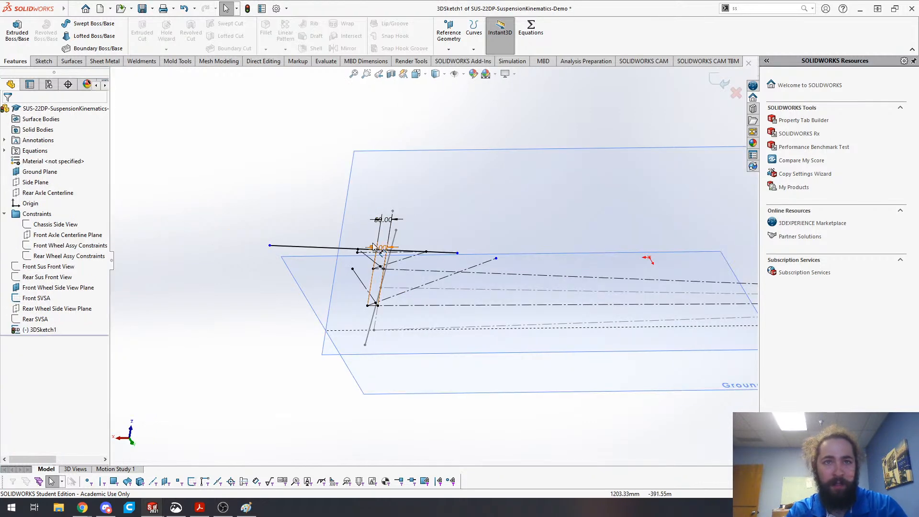
{"action": "middle_click_drag", "start_coordinate": [364, 261], "coordinate": [342, 244]}
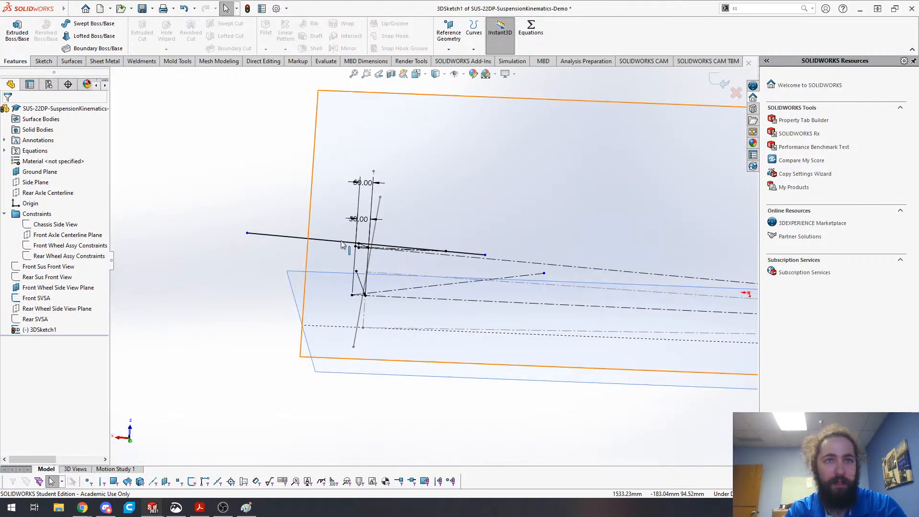
{"action": "key", "text": "d"}
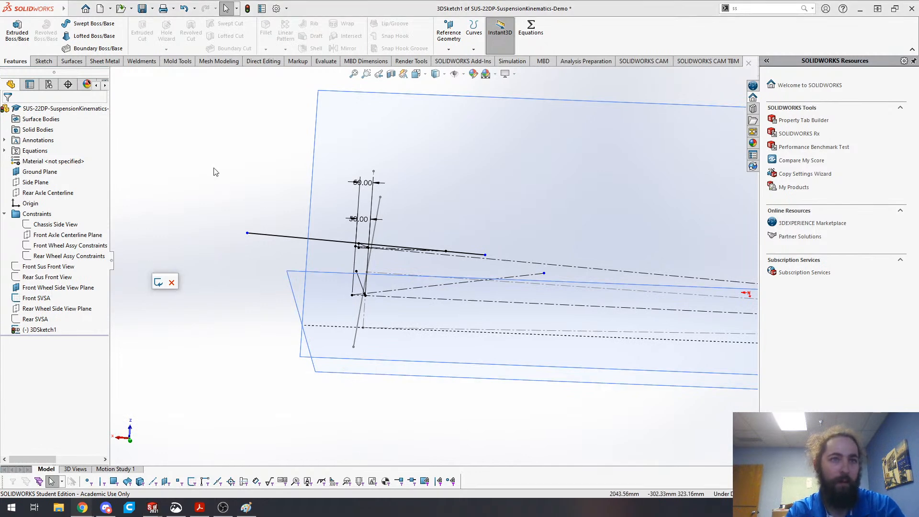
{"action": "key", "text": "alt+Tab"}
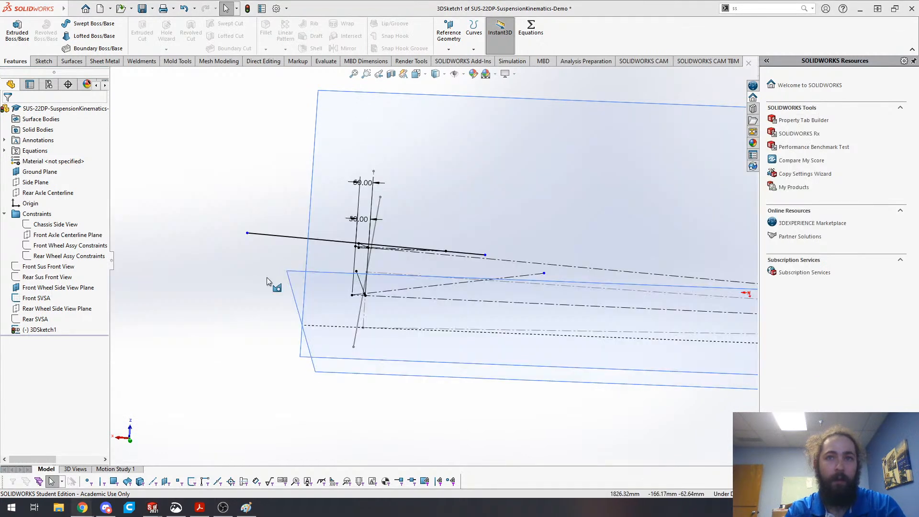
{"action": "key", "text": "alt+Tab"}
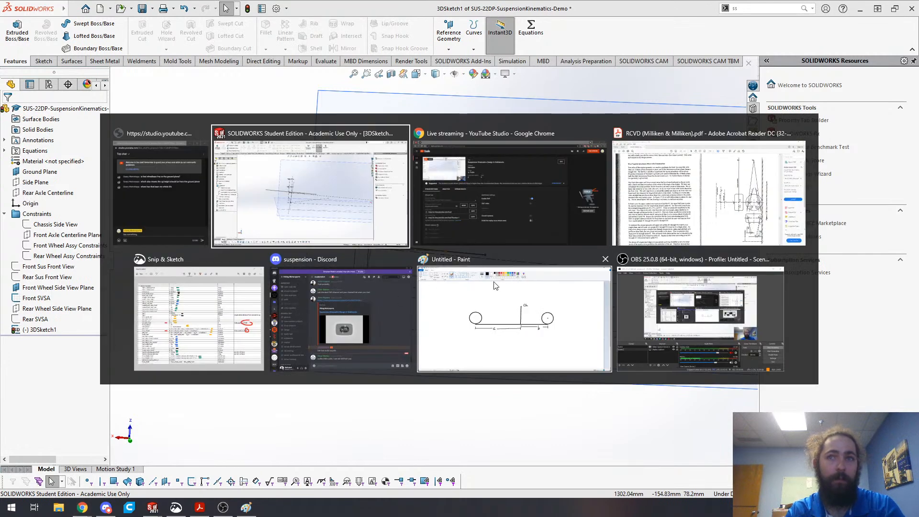
{"action": "left_click", "coordinate": [317, 216]}
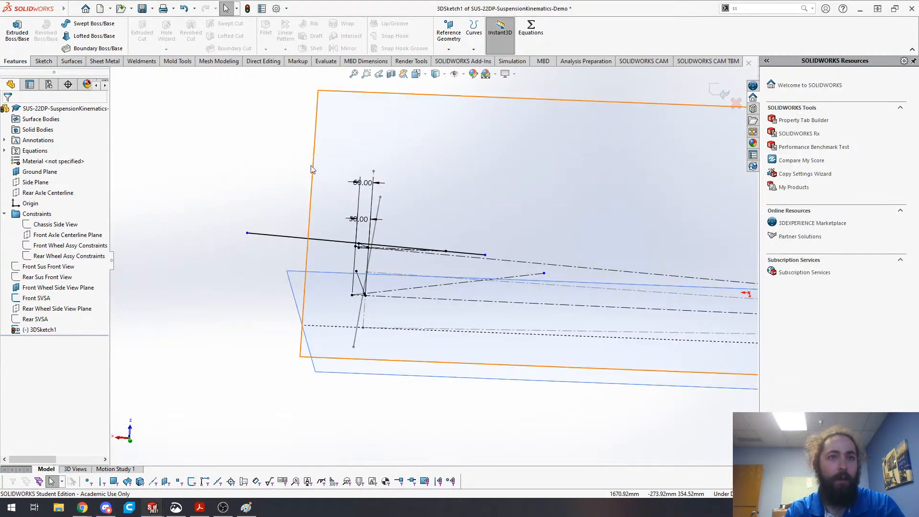
{"action": "key", "text": "ctrl+Tab"}
{"action": "key", "text": "s"}
{"action": "left_click", "coordinate": [249, 170]}
{"action": "mouse_move", "coordinate": [360, 246]}
{"action": "middle_mouse_down"}
{"action": "mouse_move", "coordinate": [342, 274]}
{"action": "mouse_move", "coordinate": [401, 218]}
{"action": "middle_mouse_up"}
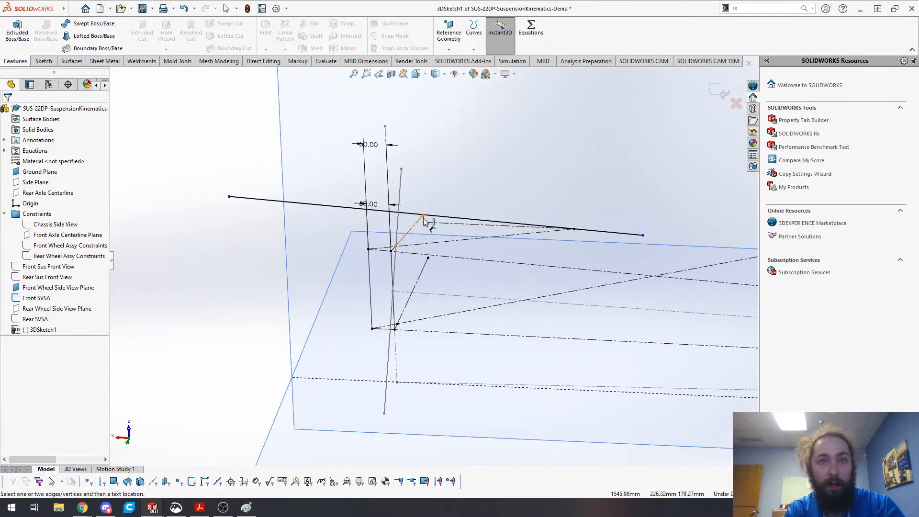
{"action": "left_click", "coordinate": [424, 221]}
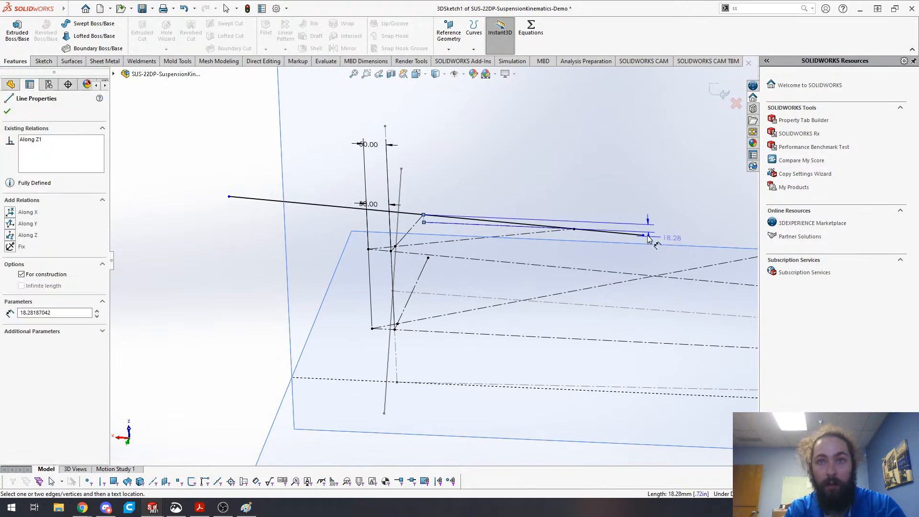
{"action": "left_click", "coordinate": [642, 234]}
{"action": "left_click", "coordinate": [567, 159]}
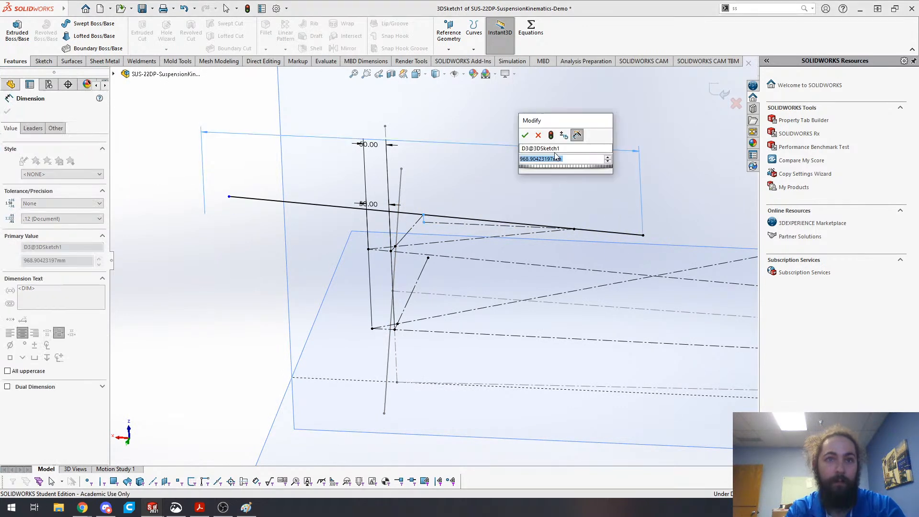
{"action": "key", "text": "Return"}
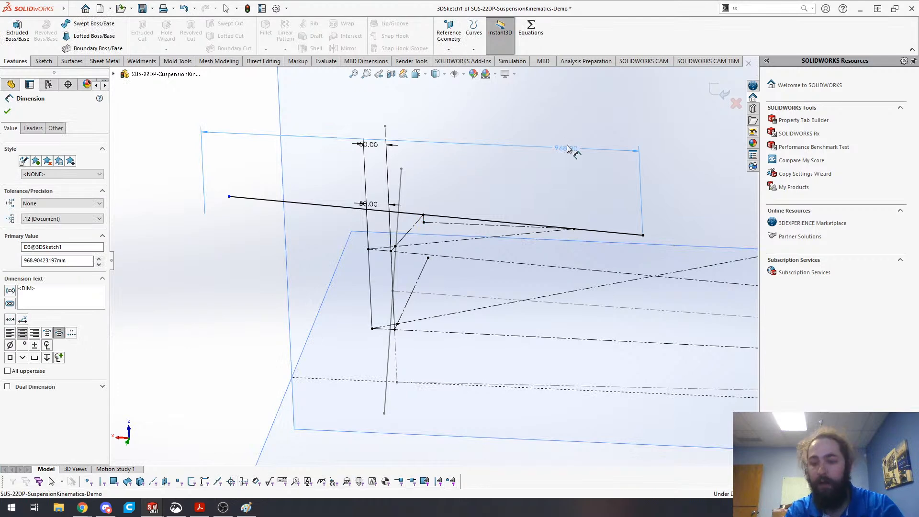
{"action": "key", "text": "Escape"}
{"action": "key", "text": "Delete"}
- Dimension the upper axis line's rear end 600 mm from the upper control arm's inner end
{"action": "left_click", "coordinate": [423, 215]}
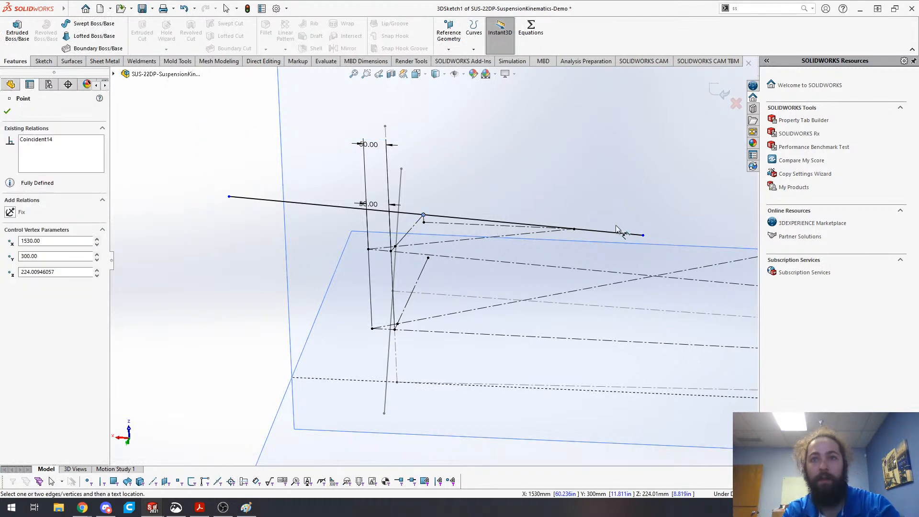
{"action": "left_click", "coordinate": [642, 235]}
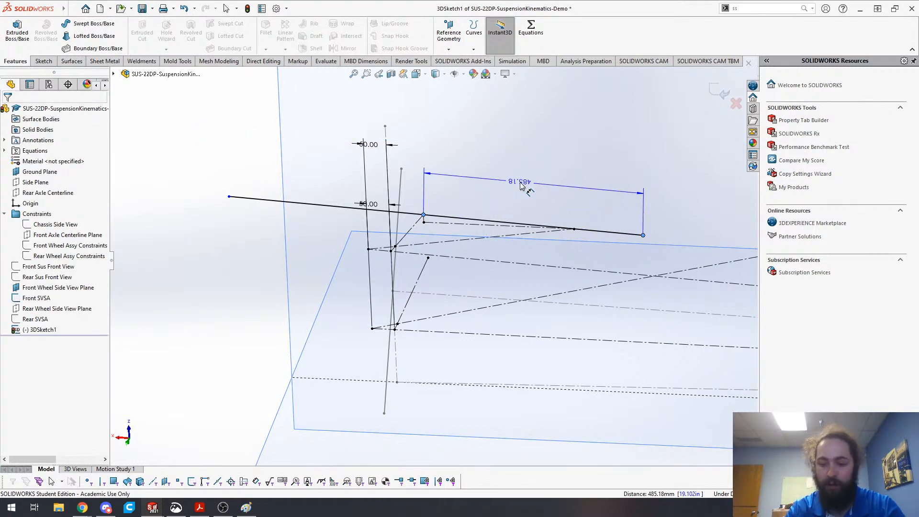
{"action": "left_click", "coordinate": [521, 185]}
{"action": "type", "text": "600"}
{"action": "key", "text": "Return"}
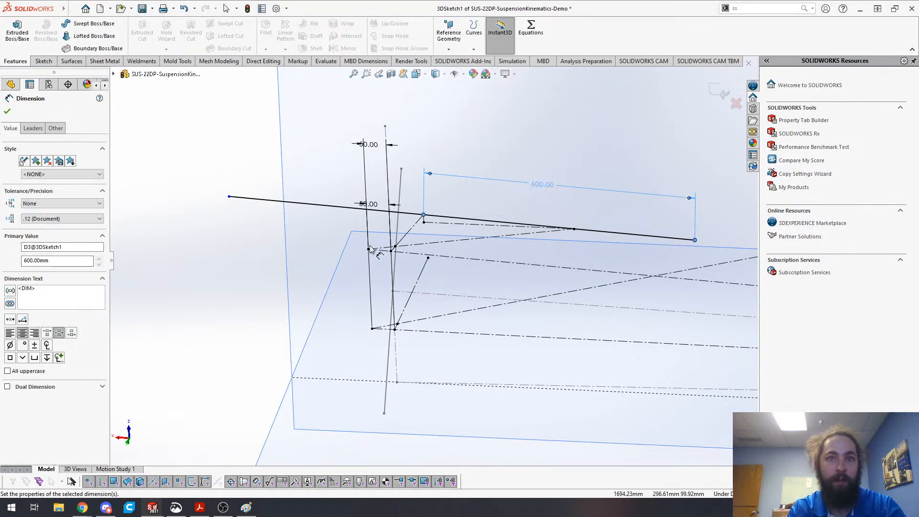
- Dimension the upper axis line's front end 300 mm from the upper control arm's inner end
{"action": "left_click", "coordinate": [423, 214]}
{"action": "left_click", "coordinate": [229, 196]}
{"action": "left_click", "coordinate": [295, 162]}
{"action": "type", "text": "300"}
{"action": "key", "text": "Return"}
{"action": "scroll", "coordinate": [435, 278], "scroll_direction": "up", "scroll_amount": 3}
{"action": "mouse_move", "coordinate": [436, 277]}
{"action": "middle_mouse_down"}
{"action": "mouse_move", "coordinate": [411, 302]}
{"action": "mouse_move", "coordinate": [463, 307]}
{"action": "middle_mouse_up"}
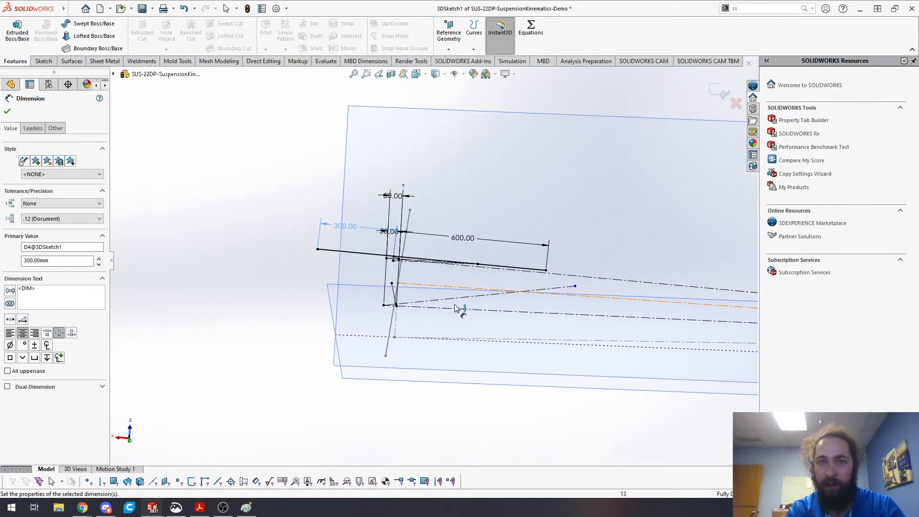
{"action": "scroll", "coordinate": [553, 308], "scroll_direction": "up", "scroll_amount": 3}
{"action": "scroll", "coordinate": [499, 304], "scroll_direction": "down", "scroll_amount": 5}
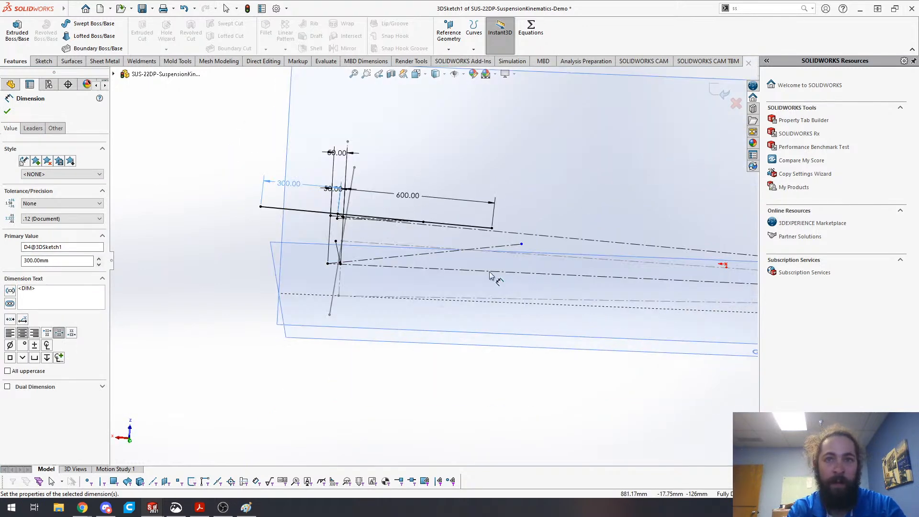
- Draw a short vertical construction line down from the lower control arm's inner end, continued by a lengthwise construction line of about 784 mm
{"action": "key", "text": "Escape"}
{"action": "mouse_move", "coordinate": [291, 310]}
{"action": "middle_mouse_down"}
{"action": "mouse_move", "coordinate": [301, 322]}
{"action": "mouse_move", "coordinate": [289, 296]}
{"action": "middle_mouse_up"}
{"action": "key", "text": "s"}
{"action": "left_click", "coordinate": [307, 318]}
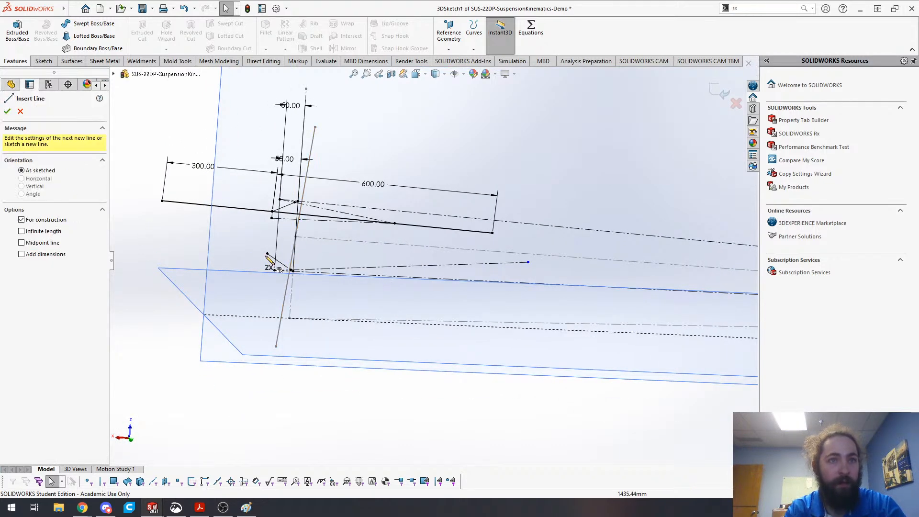
{"action": "left_click", "coordinate": [275, 262]}
{"action": "left_click", "coordinate": [266, 267]}
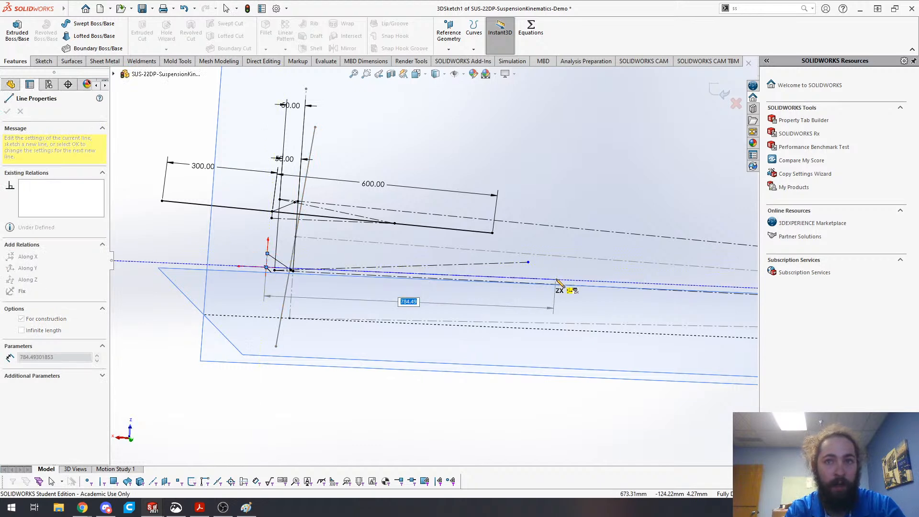
{"action": "left_click", "coordinate": [556, 279]}
{"action": "key", "text": "Escape"}
- Merge the lower lengthwise construction line's free end with the free end of the lower swing arm's angled construction line
{"action": "left_click", "coordinate": [555, 280]}
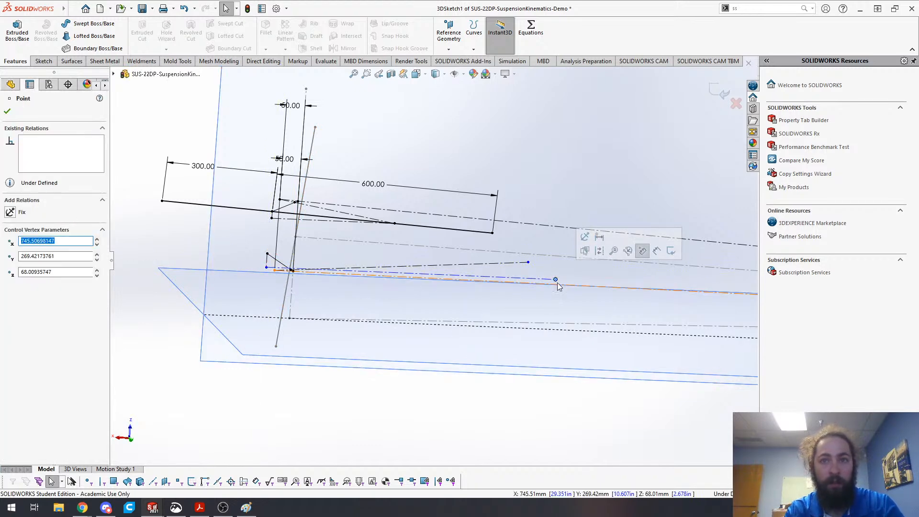
{"action": "left_click", "coordinate": [529, 262], "text": "ctrl"}
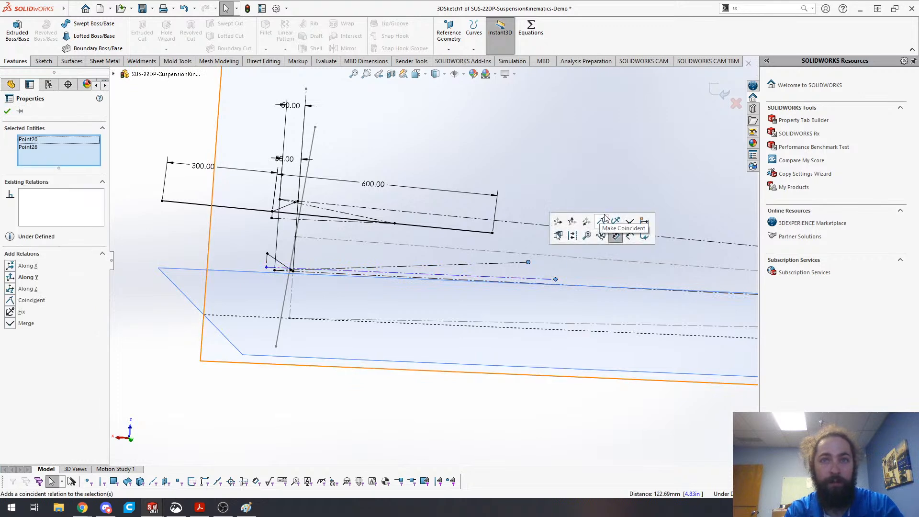
{"action": "left_click", "coordinate": [628, 222]}
{"action": "key", "text": "Escape"}
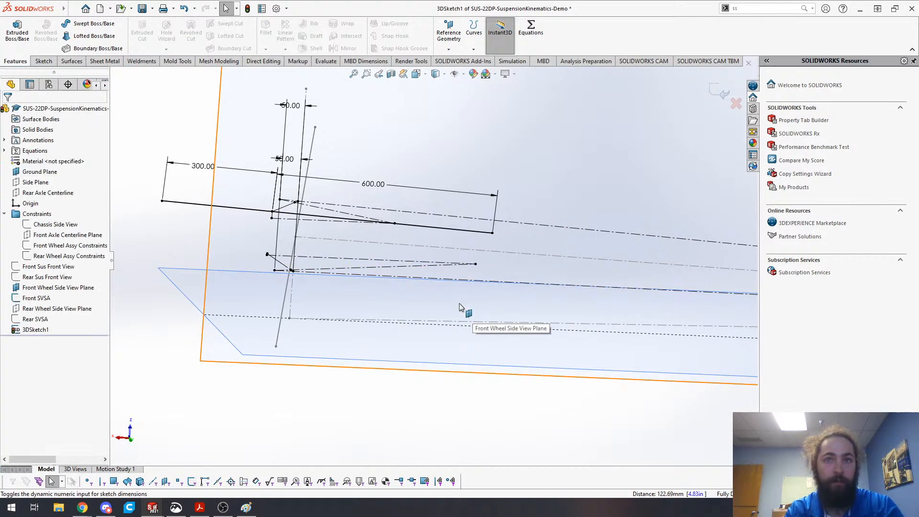
- Sketch a free line about 379 mm long in front of the control arms as the lower chassis-side axis
{"action": "scroll", "coordinate": [432, 261], "scroll_direction": "up", "scroll_amount": 2}
{"action": "scroll", "coordinate": [329, 254], "scroll_direction": "down", "scroll_amount": 2}
{"action": "middle_click_drag", "start_coordinate": [332, 262], "coordinate": [374, 257]}
{"action": "scroll", "coordinate": [374, 258], "scroll_direction": "down", "scroll_amount": 7}
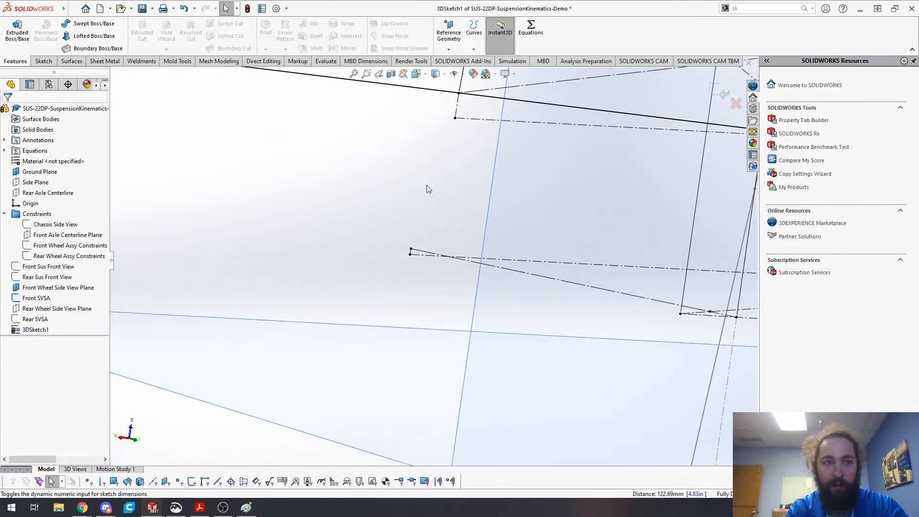
{"action": "middle_click_drag", "start_coordinate": [419, 271], "coordinate": [379, 275]}
{"action": "scroll", "coordinate": [492, 275], "scroll_direction": "up", "scroll_amount": 6}
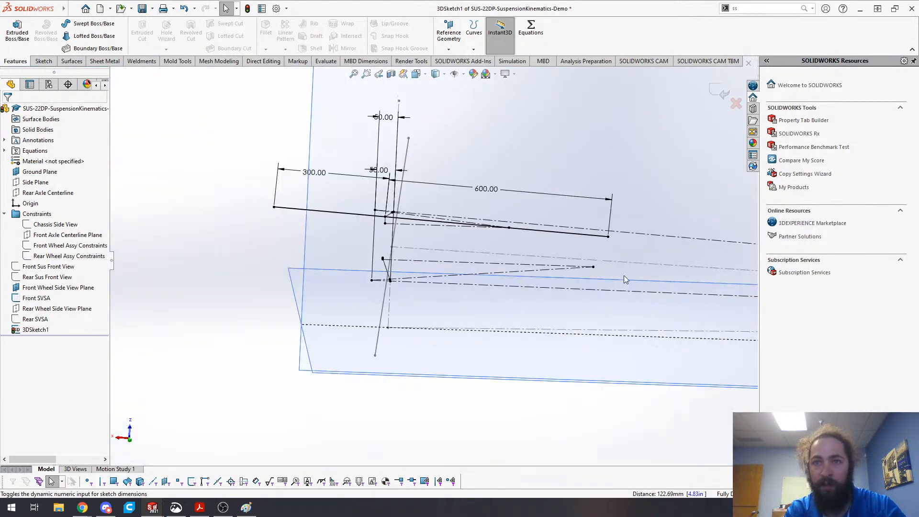
{"action": "scroll", "coordinate": [315, 248], "scroll_direction": "down", "scroll_amount": 1}
{"action": "key", "text": "s"}
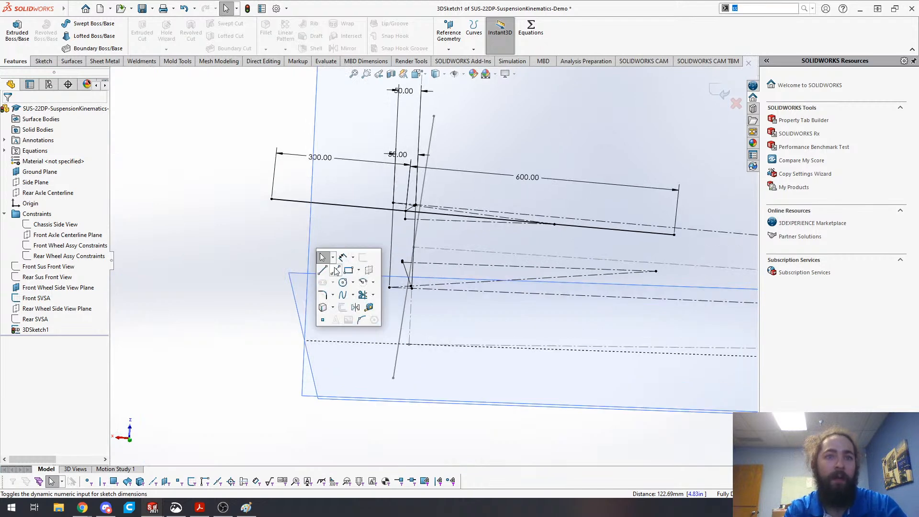
{"action": "left_click", "coordinate": [324, 268]}
{"action": "left_click", "coordinate": [148, 209]}
{"action": "left_click", "coordinate": [316, 234]}
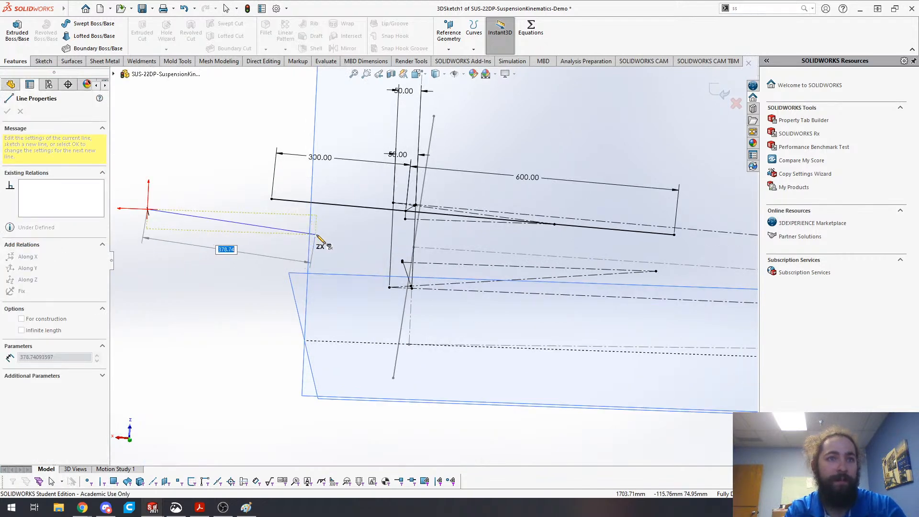
{"action": "key", "text": "Escape"}
- Make the new line coincident with the lower swing arm construction lines' merged end and with the lower control arm's inner end
{"action": "left_click", "coordinate": [280, 230]}
{"action": "left_click", "coordinate": [656, 271], "text": "ctrl"}
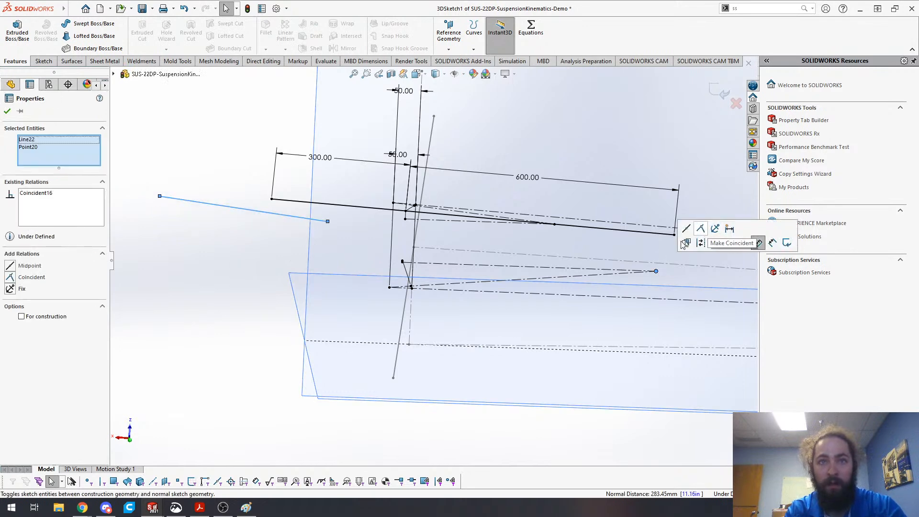
{"action": "left_click", "coordinate": [289, 243]}
{"action": "left_click", "coordinate": [291, 217]}
{"action": "left_click", "coordinate": [401, 261], "text": "ctrl"}
{"action": "left_click", "coordinate": [10, 277]}
- Extend the lower axis line's rear end to about 765 mm from the lower control arm's inner end
{"action": "left_click", "coordinate": [353, 258]}
{"action": "left_click_drag", "start_coordinate": [324, 256], "coordinate": [746, 274]}
{"action": "scroll", "coordinate": [475, 272], "scroll_direction": "up", "scroll_amount": 4}
- Dimension the lower axis line's rear end 600 mm from the lower control arm's inner end
{"action": "key", "text": "s"}
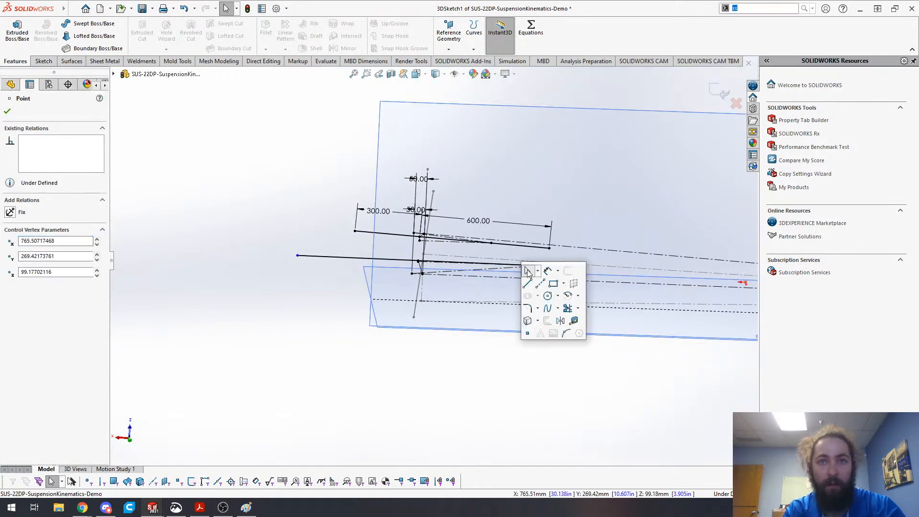
{"action": "left_click", "coordinate": [541, 276]}
{"action": "left_click", "coordinate": [585, 268]}
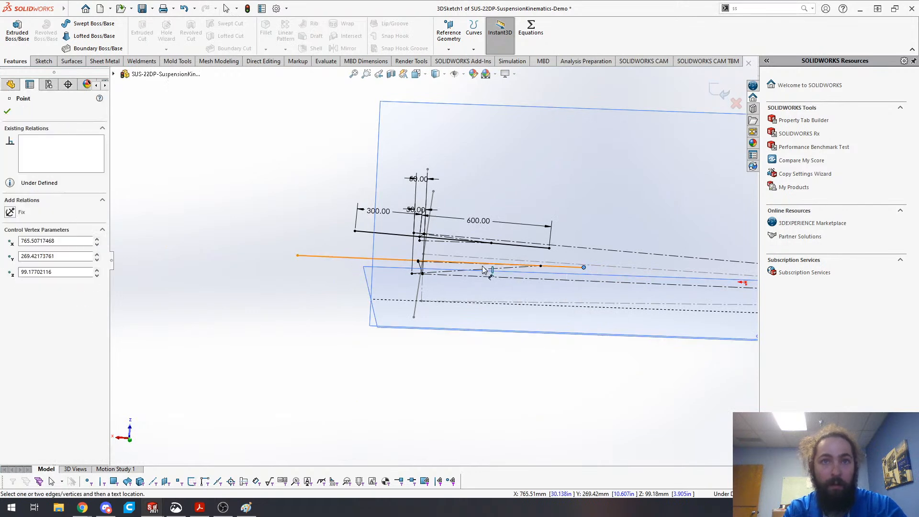
{"action": "left_click", "coordinate": [418, 262]}
{"action": "left_click", "coordinate": [628, 236]}
{"action": "type", "text": "600"}
{"action": "key", "text": "Return"}
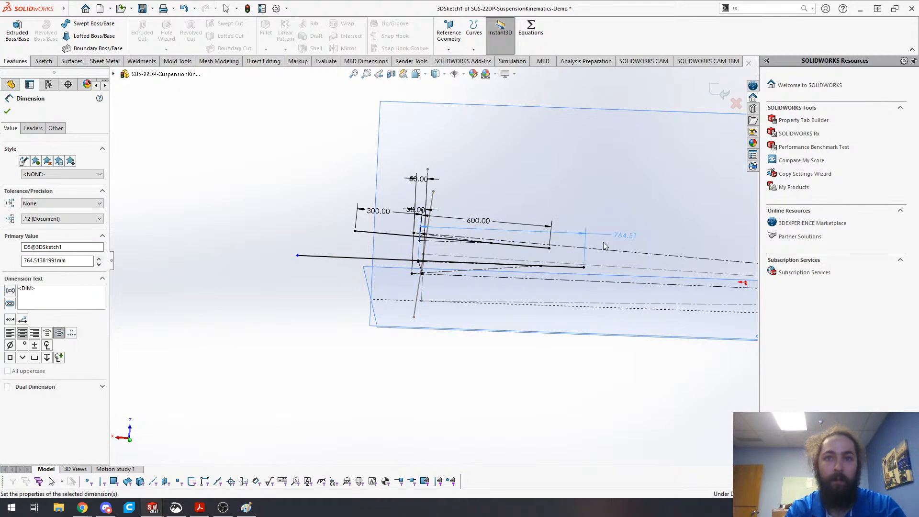
- Dimension the lower axis line's front end 300 mm from the lower control arm's inner end
{"action": "left_click", "coordinate": [419, 262]}
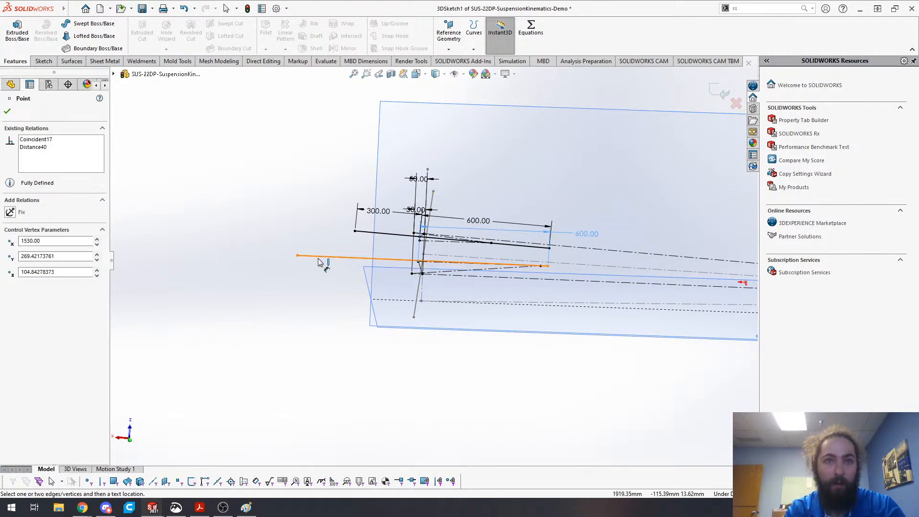
{"action": "left_click", "coordinate": [297, 255]}
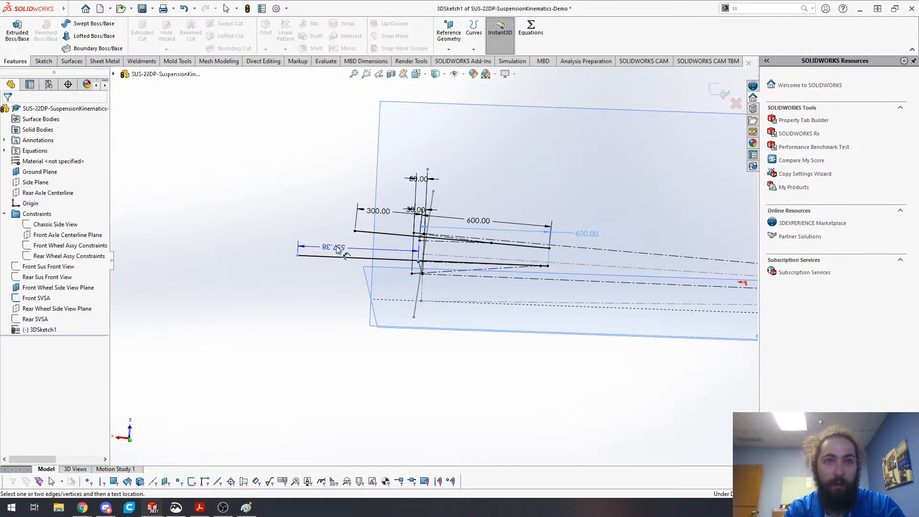
{"action": "left_click", "coordinate": [368, 267]}
{"action": "type", "text": "300"}
{"action": "key", "text": "Return"}
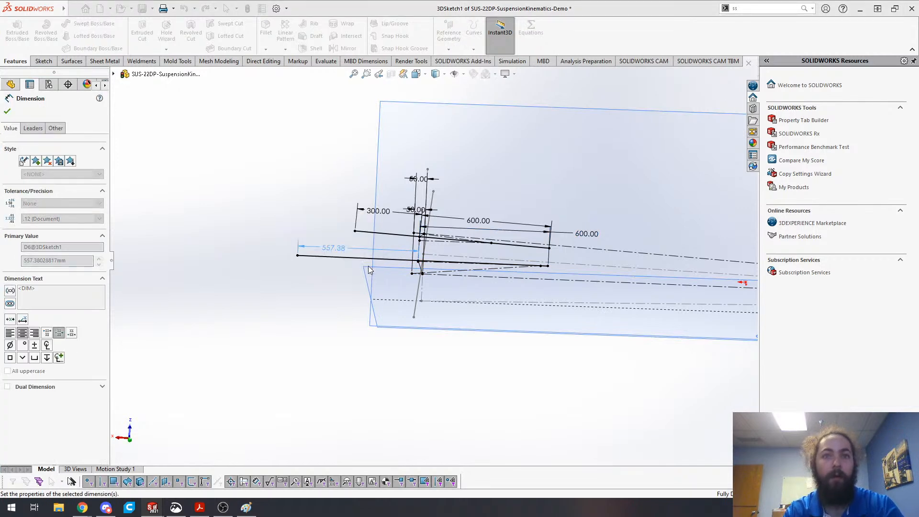
{"action": "scroll", "coordinate": [441, 276], "scroll_direction": "up", "scroll_amount": 5}
{"action": "mouse_move", "coordinate": [454, 274]}
{"action": "middle_mouse_down"}
{"action": "mouse_move", "coordinate": [527, 341]}
{"action": "mouse_move", "coordinate": [464, 289]}
{"action": "mouse_move", "coordinate": [427, 308]}
{"action": "mouse_move", "coordinate": [469, 328]}
{"action": "mouse_move", "coordinate": [459, 235]}
{"action": "middle_mouse_up"}
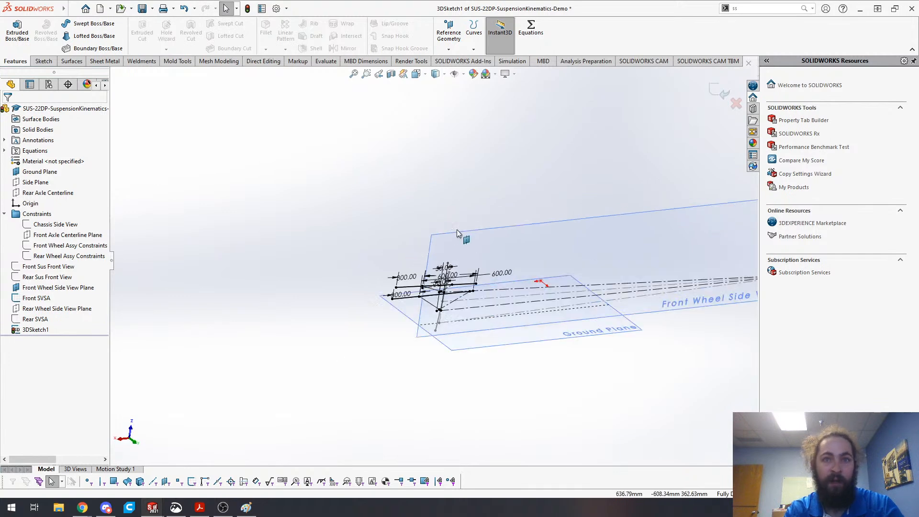
{"action": "scroll", "coordinate": [428, 329], "scroll_direction": "down", "scroll_amount": 5}
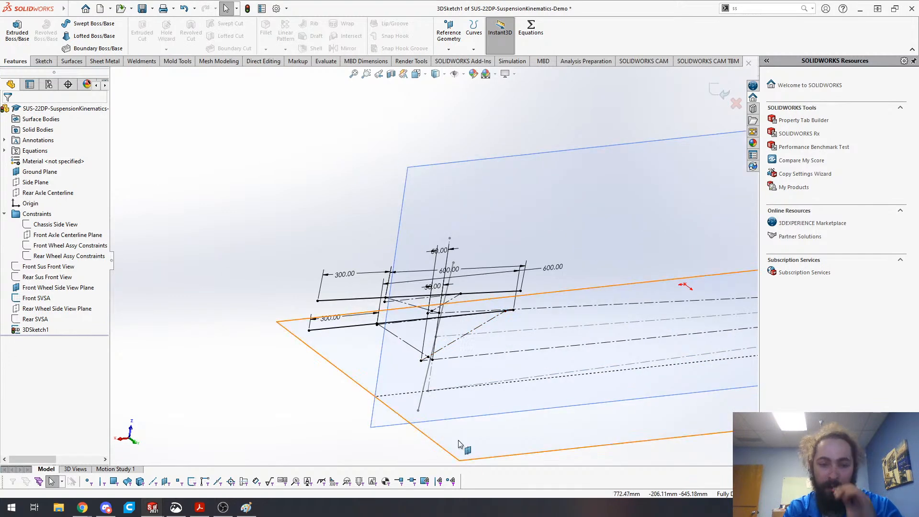
- Exit the open 3D sketch and rename it Front Chassis Side Axes
{"action": "scroll", "coordinate": [602, 341], "scroll_direction": "up", "scroll_amount": 4}
{"action": "mouse_move", "coordinate": [564, 331]}
{"action": "middle_mouse_down"}
{"action": "mouse_move", "coordinate": [502, 305]}
{"action": "mouse_move", "coordinate": [466, 303]}
{"action": "mouse_move", "coordinate": [502, 311]}
{"action": "mouse_move", "coordinate": [583, 365]}
{"action": "mouse_move", "coordinate": [563, 312]}
{"action": "mouse_move", "coordinate": [420, 328]}
{"action": "mouse_move", "coordinate": [515, 369]}
{"action": "mouse_move", "coordinate": [500, 335]}
{"action": "middle_mouse_up"}
{"action": "mouse_move", "coordinate": [293, 381]}
{"action": "middle_mouse_down"}
{"action": "mouse_move", "coordinate": [371, 361]}
{"action": "mouse_move", "coordinate": [349, 382]}
{"action": "mouse_move", "coordinate": [335, 353]}
{"action": "mouse_move", "coordinate": [322, 373]}
{"action": "middle_mouse_up"}
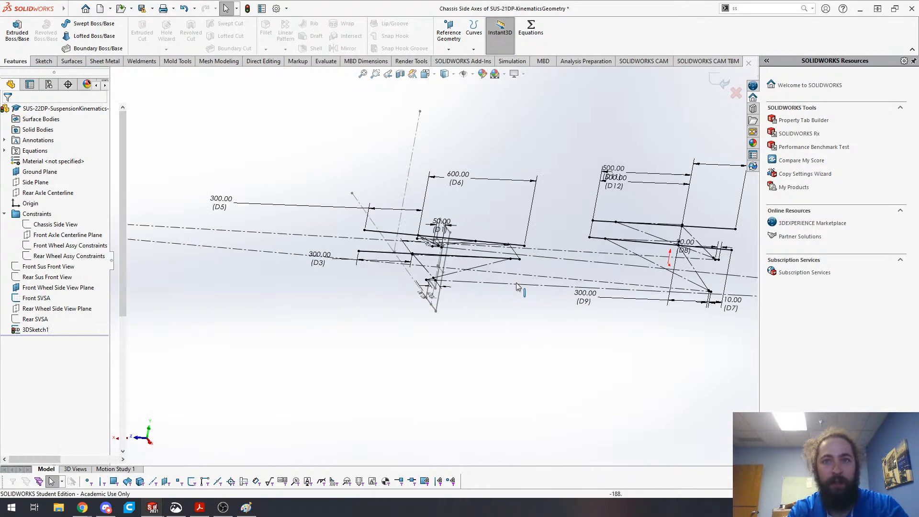
{"action": "mouse_move", "coordinate": [517, 286]}
{"action": "middle_mouse_down"}
{"action": "mouse_move", "coordinate": [447, 375]}
{"action": "mouse_move", "coordinate": [526, 180]}
{"action": "mouse_move", "coordinate": [529, 254]}
{"action": "middle_mouse_up"}
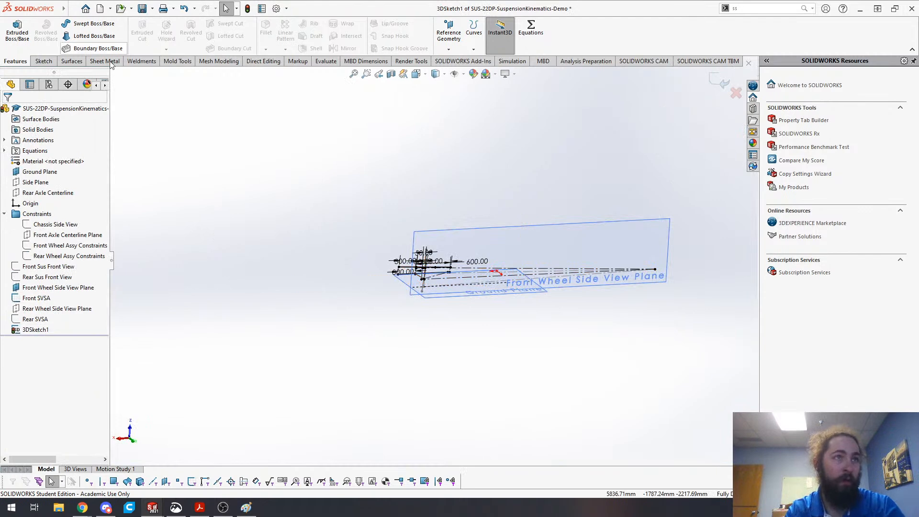
{"action": "left_click", "coordinate": [461, 191]}
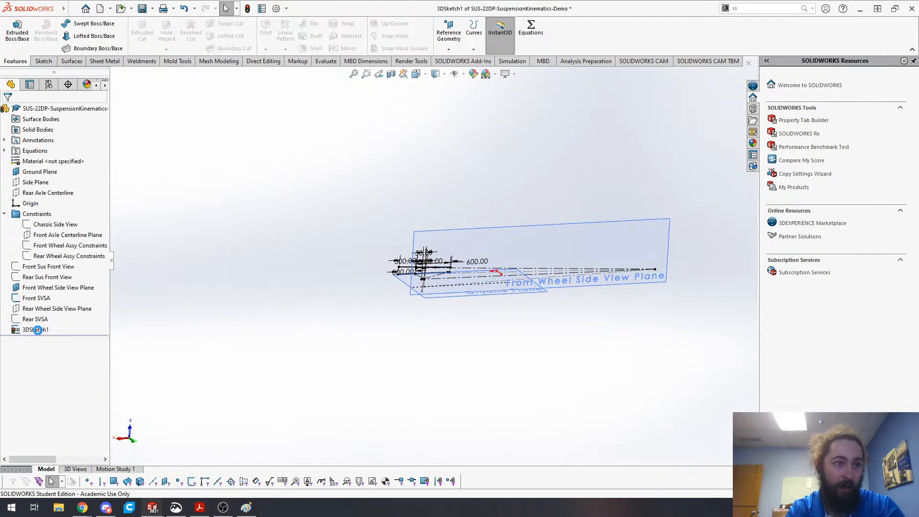
{"action": "left_click", "coordinate": [37, 329]}
{"action": "left_click", "coordinate": [38, 330]}
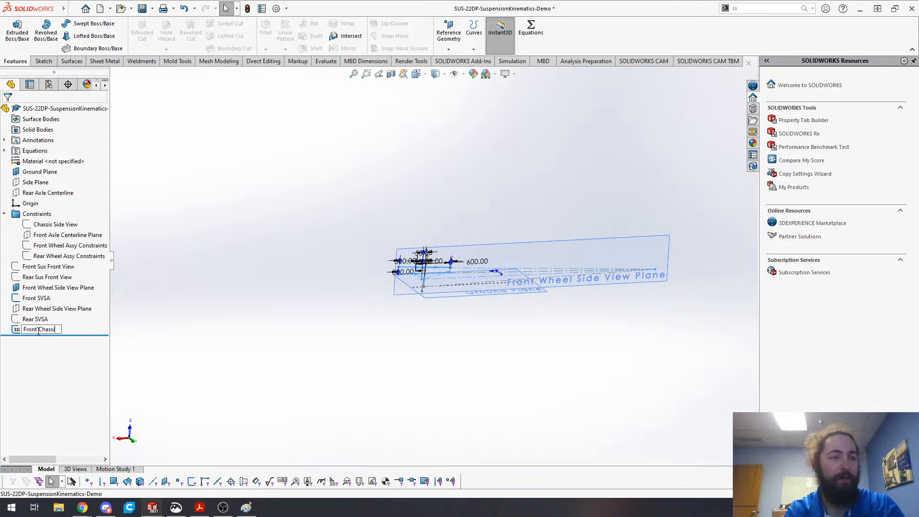
{"action": "type", "text": "Front Chassis Side Axe"}
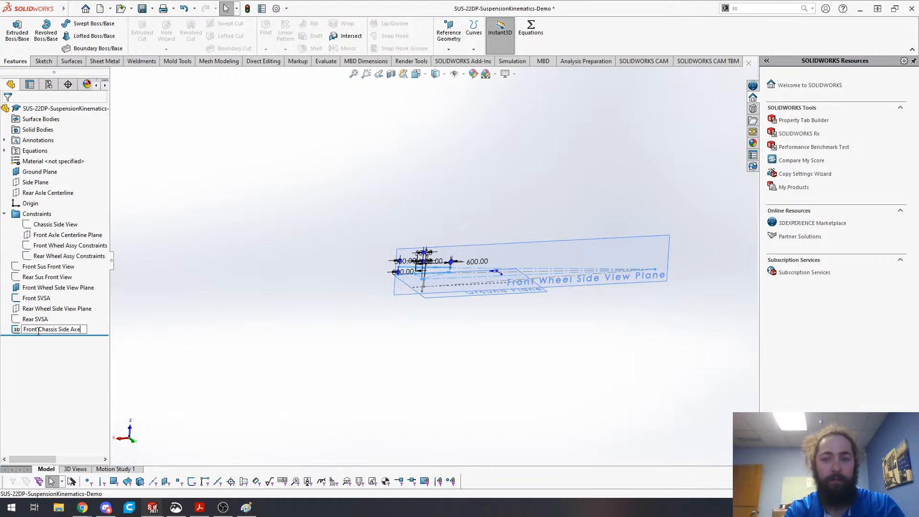
{"action": "type", "text": "s"}
{"action": "key", "text": "Return"}
{"action": "left_click", "coordinate": [263, 206]}
- Hide the Front Wheel Side View Plane together with the Front SVSA and Front Chassis Side Axes sketches
{"action": "scroll", "coordinate": [408, 327], "scroll_direction": "up", "scroll_amount": 3}
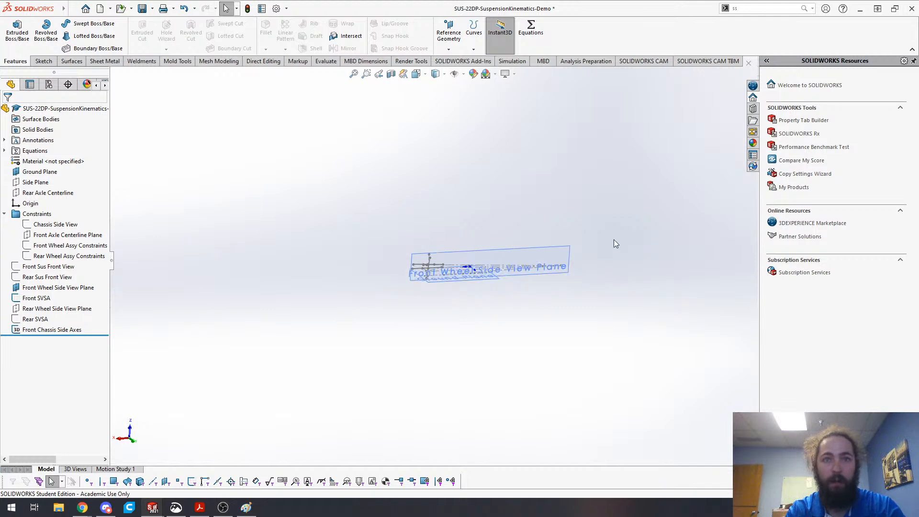
{"action": "scroll", "coordinate": [611, 236], "scroll_direction": "down", "scroll_amount": 4}
{"action": "middle_click_drag", "start_coordinate": [373, 360], "coordinate": [324, 352]}
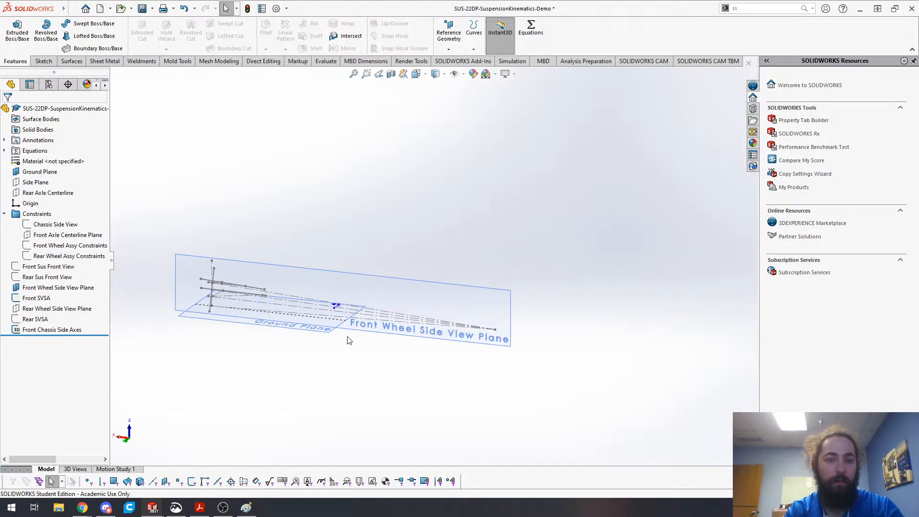
{"action": "mouse_move", "coordinate": [325, 276]}
{"action": "middle_mouse_down"}
{"action": "mouse_move", "coordinate": [309, 226]}
{"action": "mouse_move", "coordinate": [330, 235]}
{"action": "middle_mouse_up"}
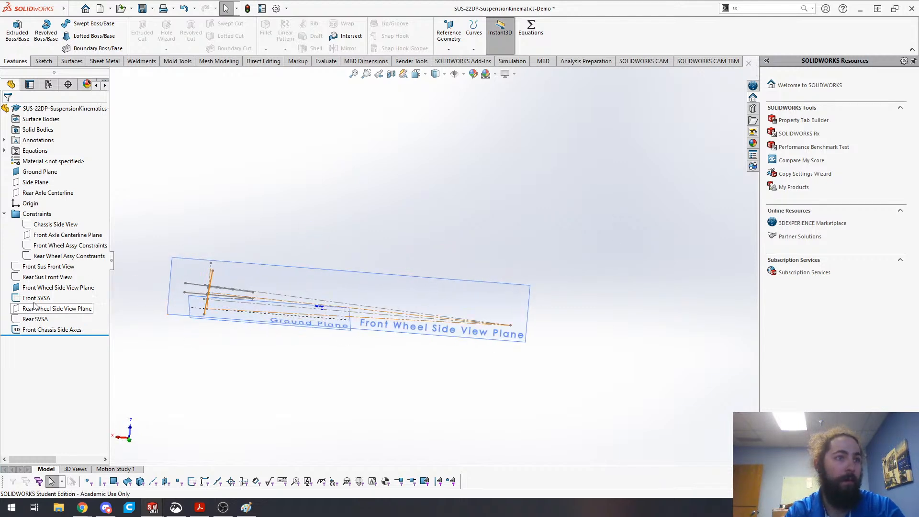
{"action": "left_click", "coordinate": [50, 287]}
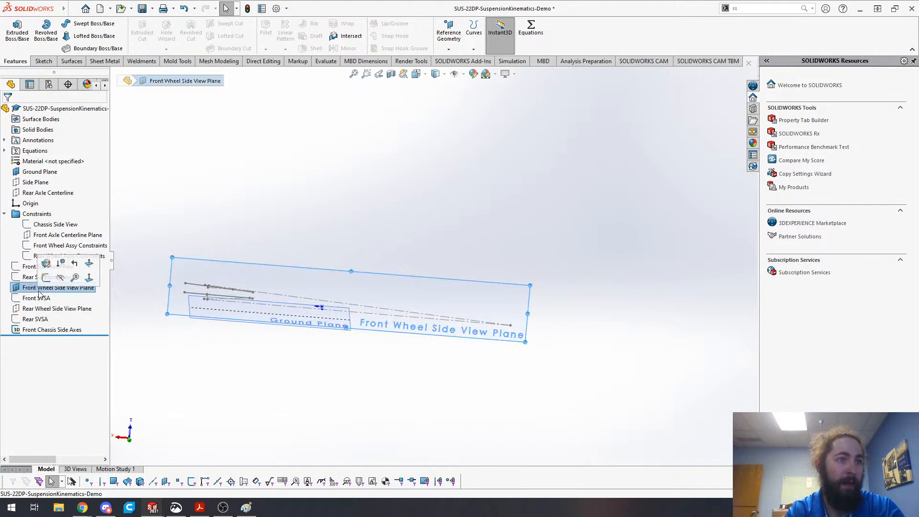
{"action": "key", "text": "Escape"}
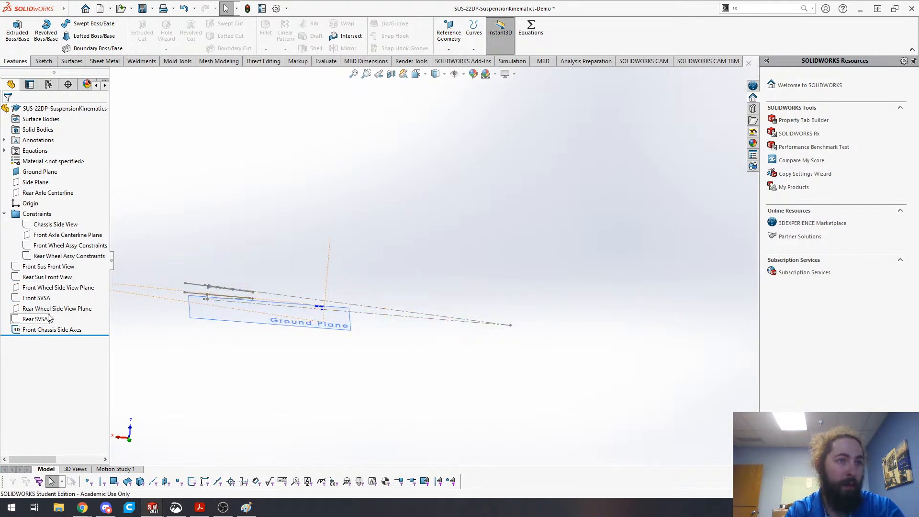
{"action": "mouse_move", "coordinate": [207, 336]}
{"action": "middle_mouse_down"}
{"action": "mouse_move", "coordinate": [248, 289]}
{"action": "mouse_move", "coordinate": [233, 328]}
{"action": "middle_mouse_up"}
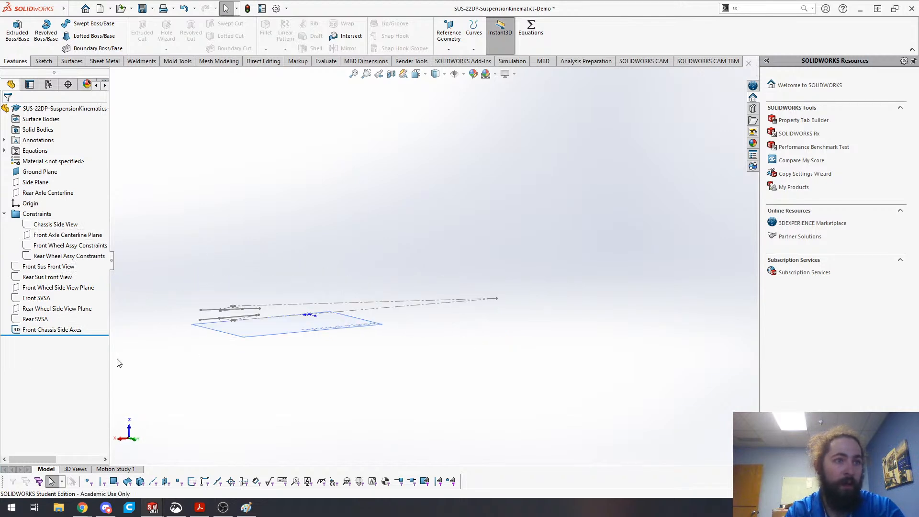
- Show the Rear SVSA and Rear Sus Front View sketches
{"action": "left_click", "coordinate": [40, 309]}
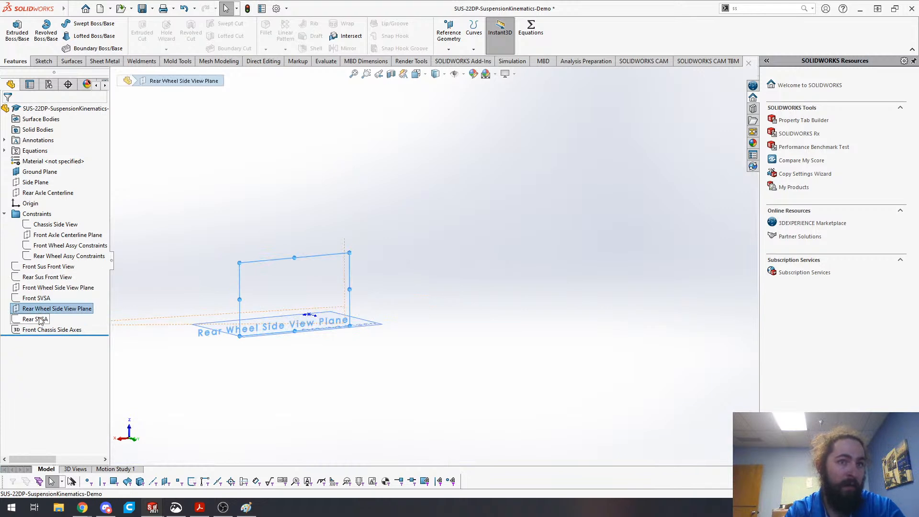
{"action": "left_click", "coordinate": [42, 319], "text": "ctrl"}
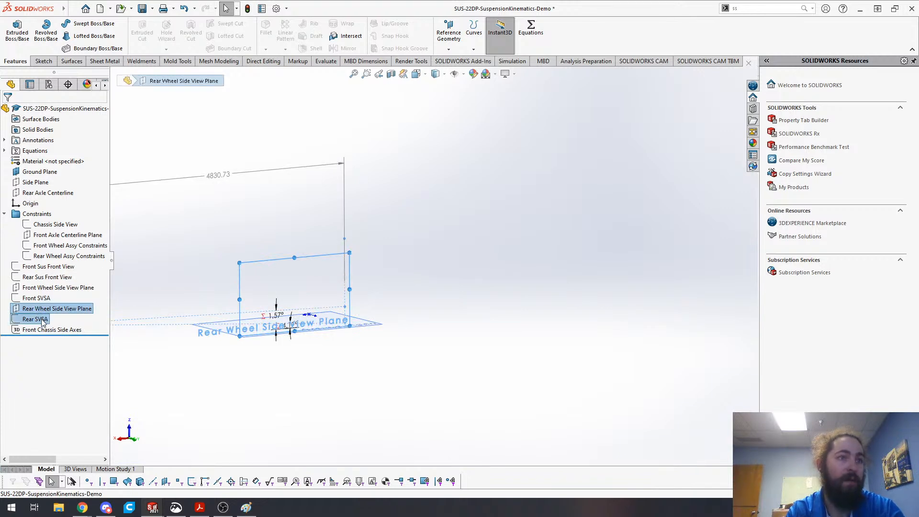
{"action": "left_click", "coordinate": [45, 280], "text": "ctrl"}
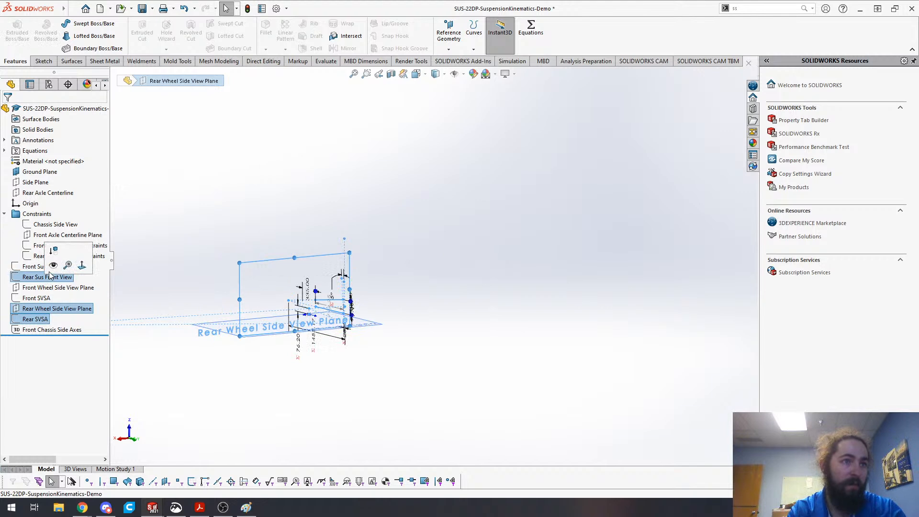
{"action": "left_click", "coordinate": [54, 265]}
{"action": "left_click", "coordinate": [318, 179]}
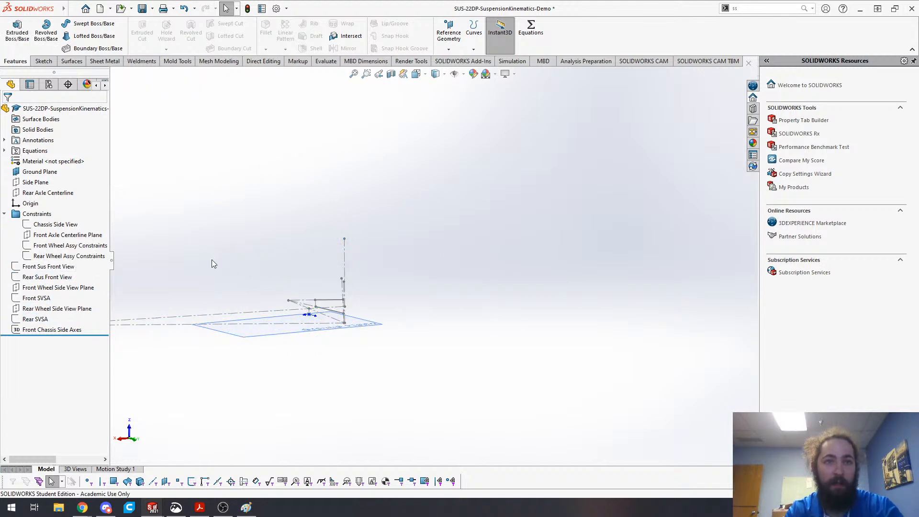
- Start a new 3D sketch and show the Rear Wheel Side View Plane
{"action": "key", "text": "s"}
{"action": "left_click", "coordinate": [227, 296]}
{"action": "mouse_move", "coordinate": [509, 281]}
{"action": "middle_mouse_down"}
{"action": "mouse_move", "coordinate": [354, 289]}
{"action": "mouse_move", "coordinate": [412, 311]}
{"action": "mouse_move", "coordinate": [297, 325]}
{"action": "mouse_move", "coordinate": [421, 294]}
{"action": "middle_mouse_up"}
{"action": "left_click", "coordinate": [54, 308]}
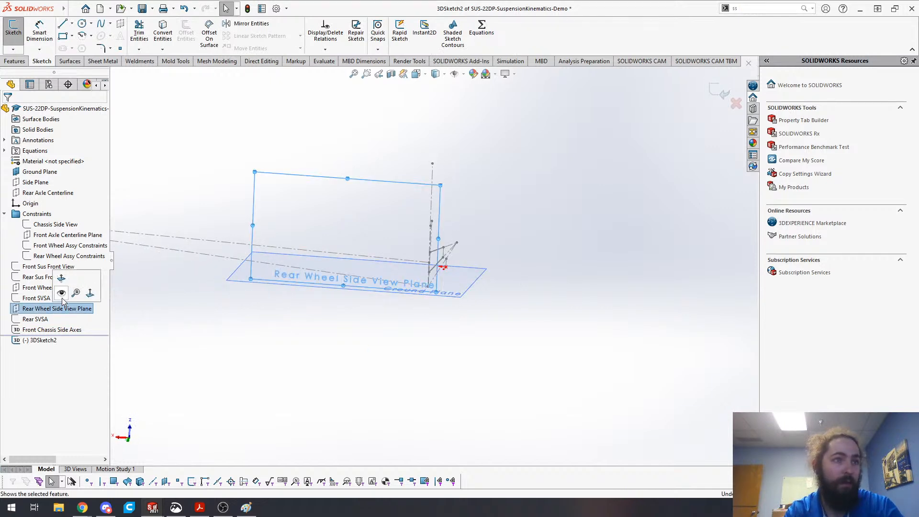
{"action": "mouse_move", "coordinate": [289, 357]}
{"action": "middle_mouse_down"}
{"action": "mouse_move", "coordinate": [338, 273]}
{"action": "mouse_move", "coordinate": [318, 277]}
{"action": "mouse_move", "coordinate": [438, 274]}
{"action": "mouse_move", "coordinate": [447, 299]}
{"action": "mouse_move", "coordinate": [430, 237]}
{"action": "middle_mouse_up"}
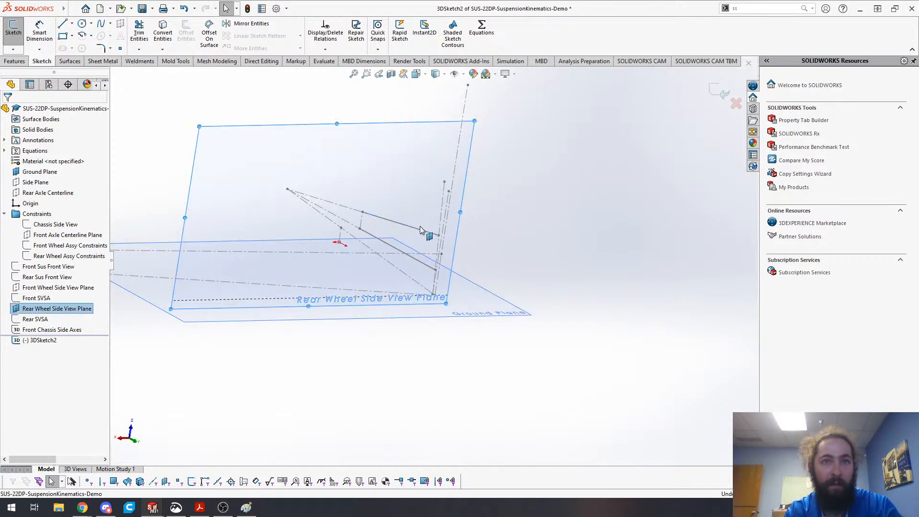
- Convert the upper and lower solid arm lines of Rear Sus Front View into the 3D sketch and hide the source sketch
{"action": "left_click", "coordinate": [421, 229]}
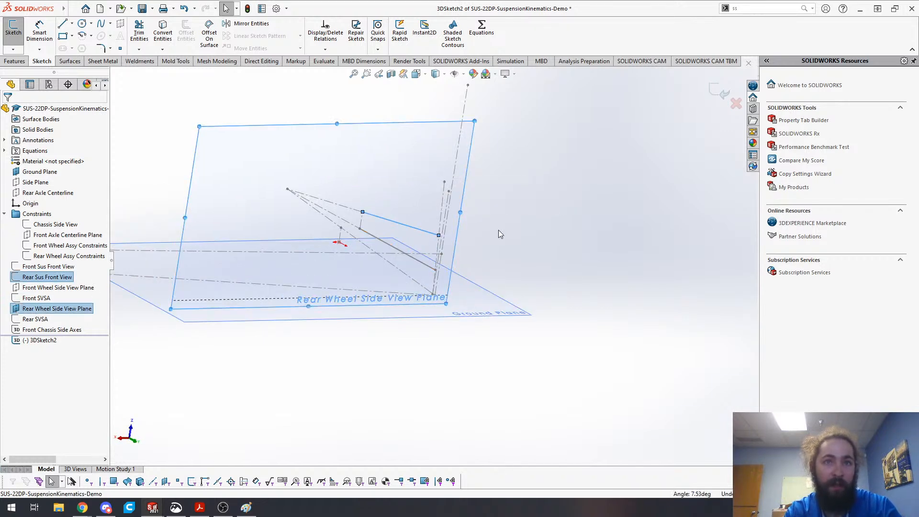
{"action": "left_click", "coordinate": [397, 250]}
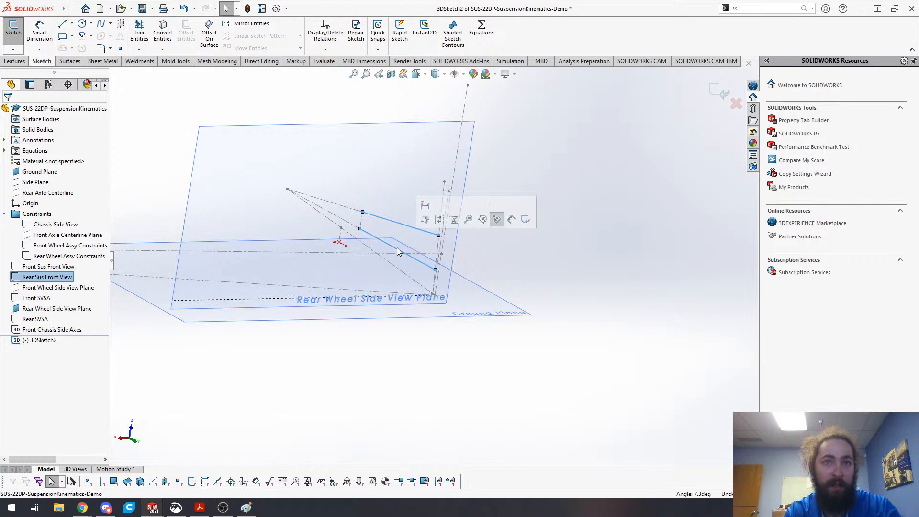
{"action": "key", "text": "s"}
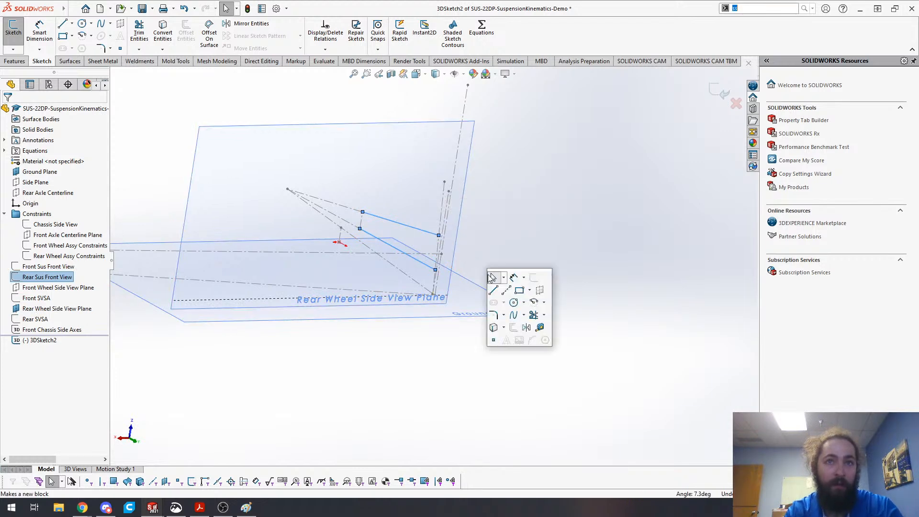
{"action": "key", "text": "Escape"}
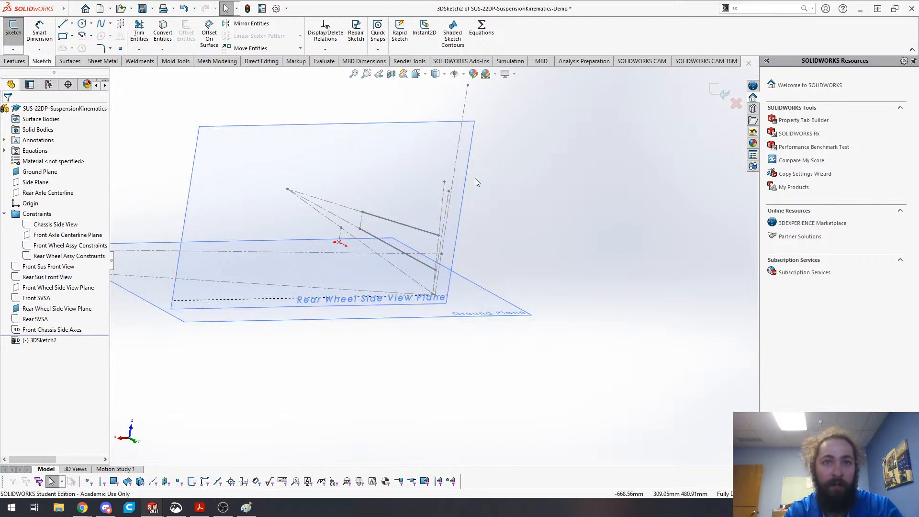
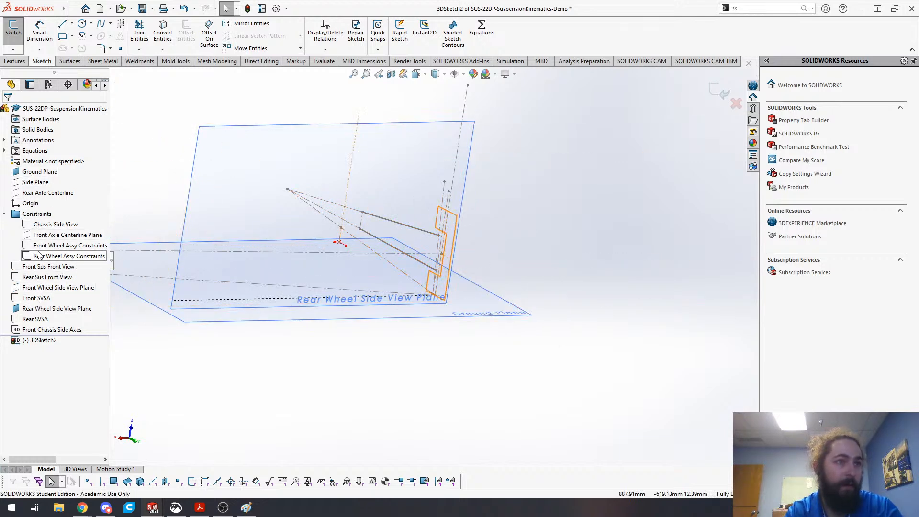
{"action": "left_click", "coordinate": [34, 277]}
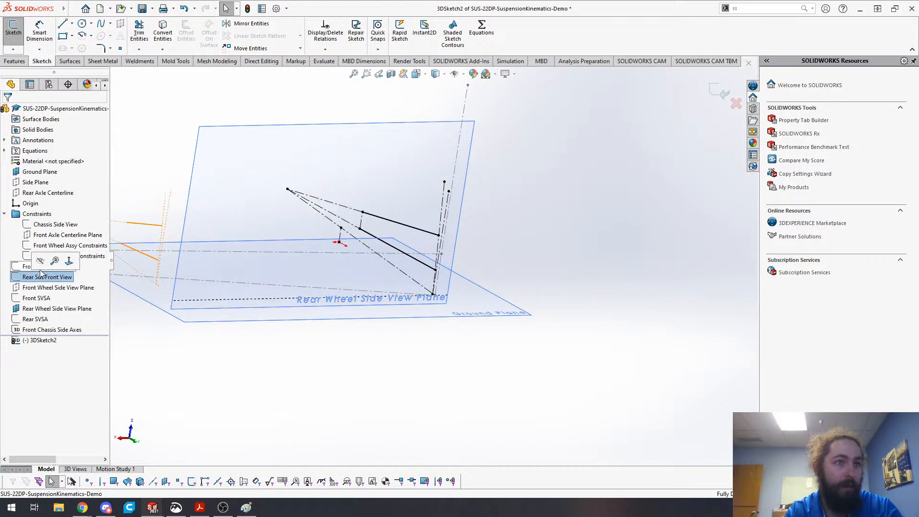
{"action": "left_click", "coordinate": [101, 311]}
{"action": "mouse_move", "coordinate": [397, 435]}
{"action": "middle_mouse_down"}
{"action": "mouse_move", "coordinate": [412, 371]}
{"action": "mouse_move", "coordinate": [373, 359]}
{"action": "middle_mouse_up"}
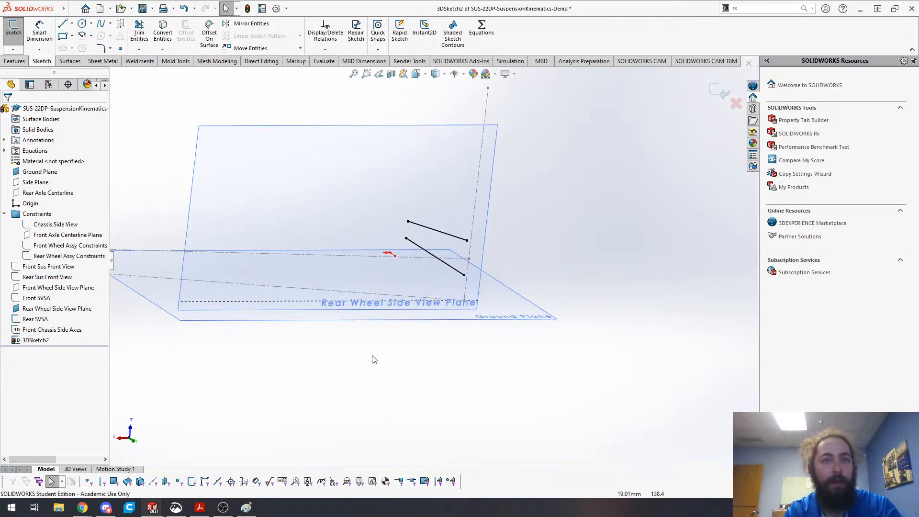
- Draw construction lines outward from the wheel-side ends of the upper and lower arm lines, about 540 mm and 663 mm long respectively
{"action": "scroll", "coordinate": [452, 240], "scroll_direction": "up", "scroll_amount": 2}
{"action": "scroll", "coordinate": [448, 238], "scroll_direction": "down", "scroll_amount": 4}
{"action": "middle_click_drag", "start_coordinate": [423, 324], "coordinate": [415, 321]}
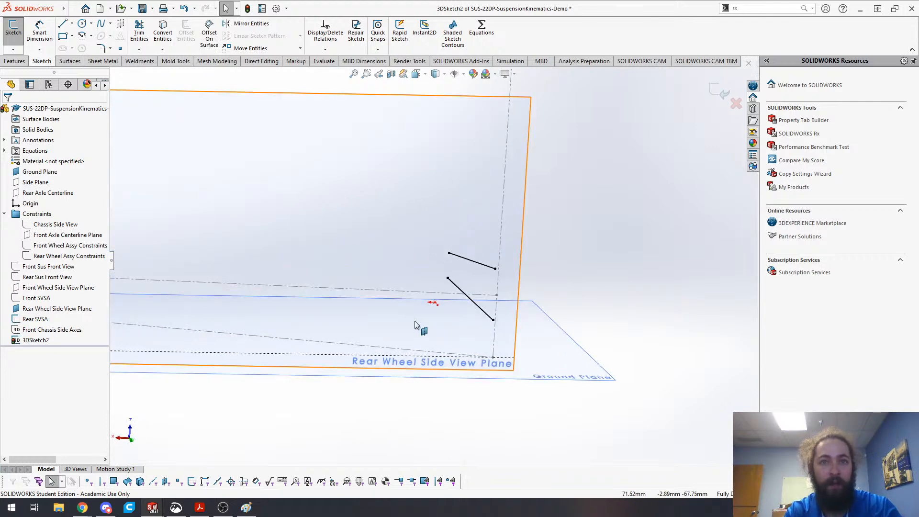
{"action": "scroll", "coordinate": [402, 292], "scroll_direction": "up", "scroll_amount": 5}
{"action": "mouse_move", "coordinate": [396, 278]}
{"action": "middle_mouse_down"}
{"action": "mouse_move", "coordinate": [431, 254]}
{"action": "mouse_move", "coordinate": [469, 260]}
{"action": "mouse_move", "coordinate": [343, 262]}
{"action": "middle_mouse_up"}
{"action": "key", "text": "s"}
{"action": "left_click", "coordinate": [379, 266]}
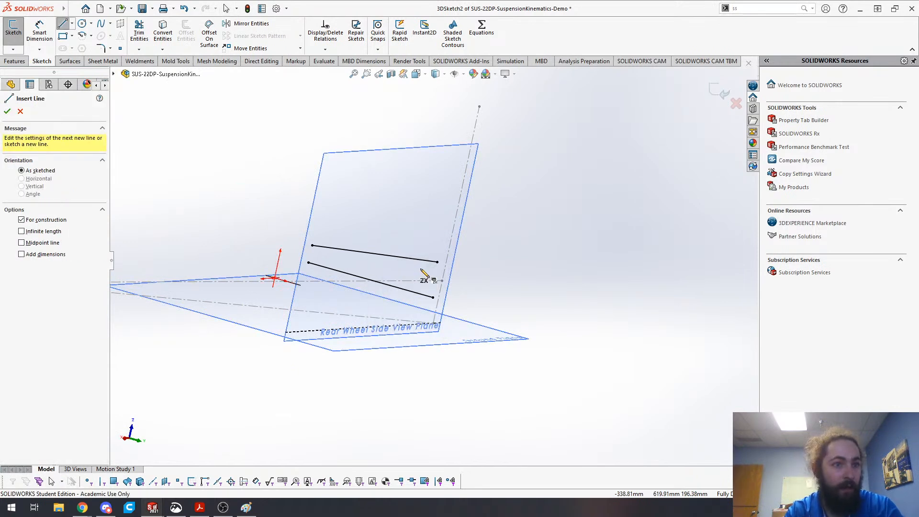
{"action": "left_click", "coordinate": [437, 262]}
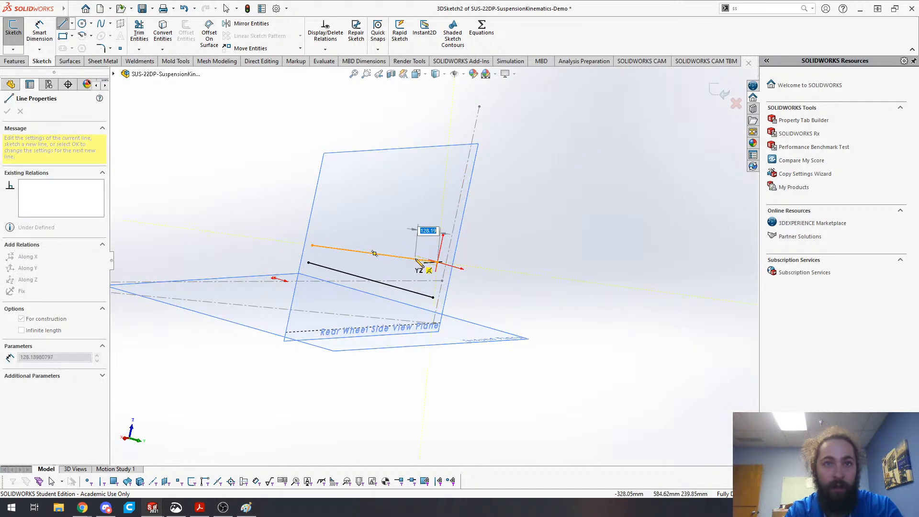
{"action": "double_click", "coordinate": [532, 275]}
{"action": "left_click", "coordinate": [428, 296]}
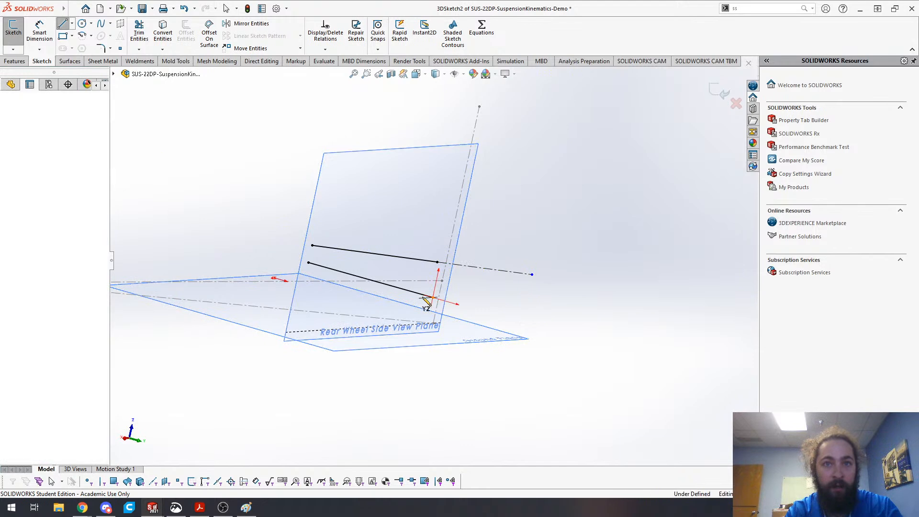
{"action": "left_click_drag", "start_coordinate": [405, 289], "coordinate": [548, 330]}
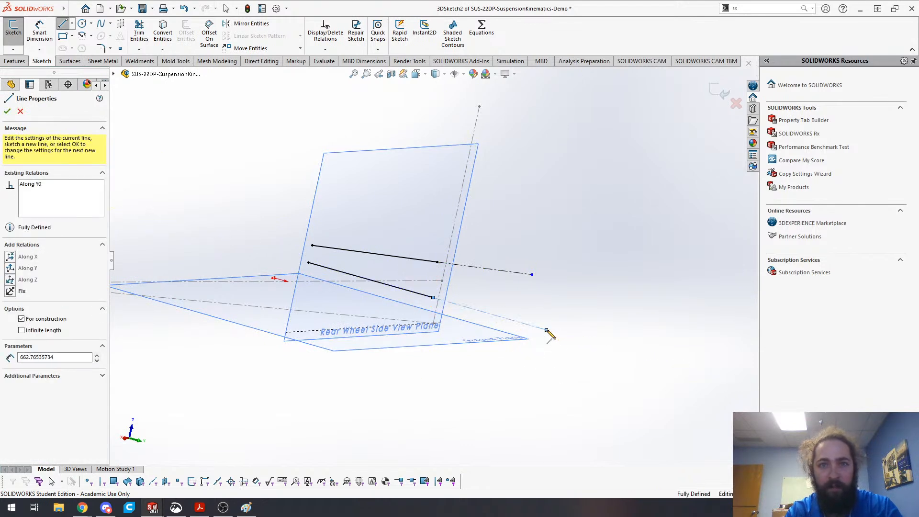
{"action": "key", "text": "Escape"}
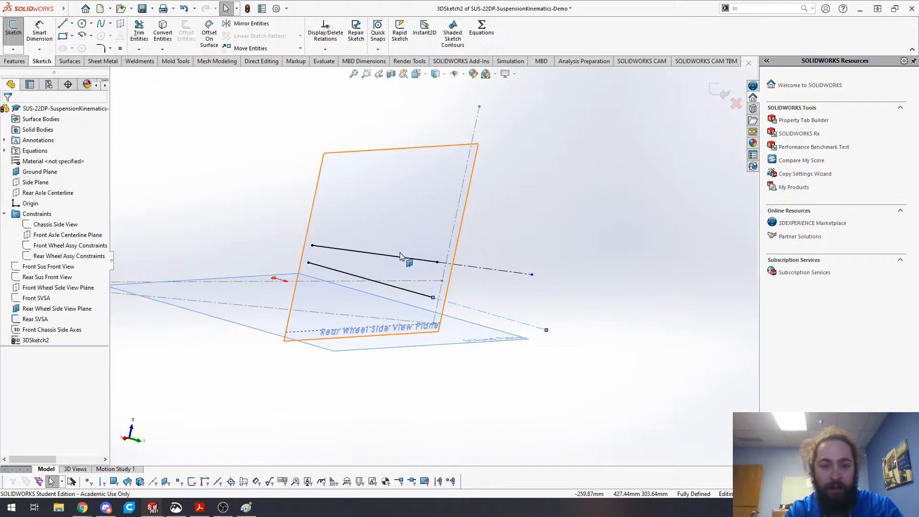
- Delete the lower construction line's Along Y relation and make the line collinear with the lower arm line
{"action": "left_click", "coordinate": [427, 296]}
{"action": "left_click", "coordinate": [485, 318]}
{"action": "key", "text": "Escape"}
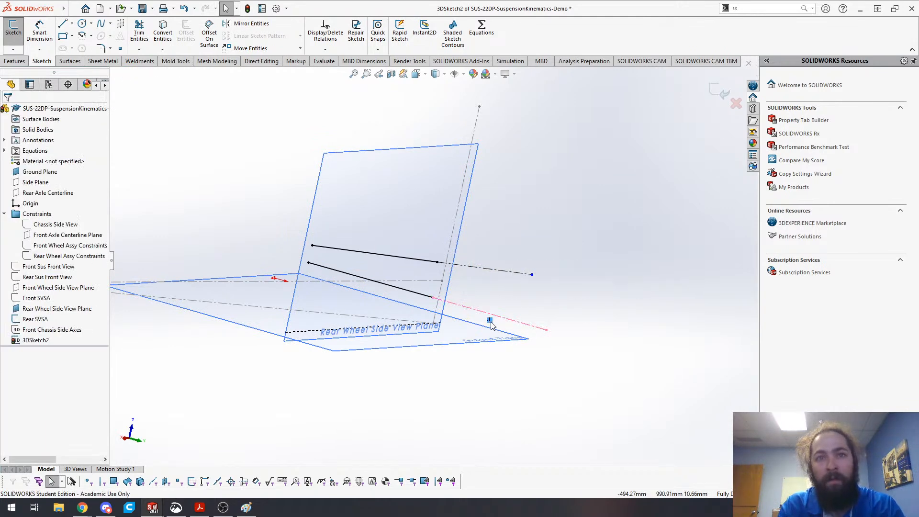
{"action": "left_click", "coordinate": [489, 319]}
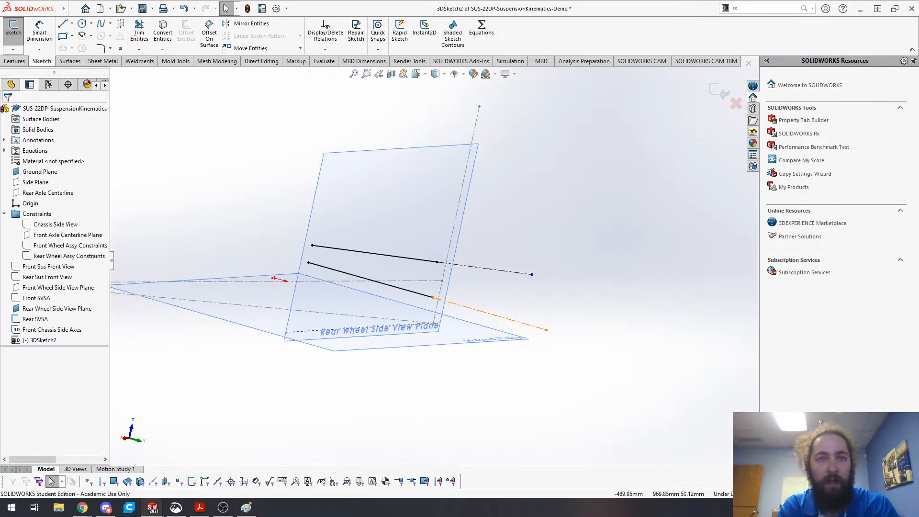
{"action": "left_click", "coordinate": [429, 297], "text": "ctrl"}
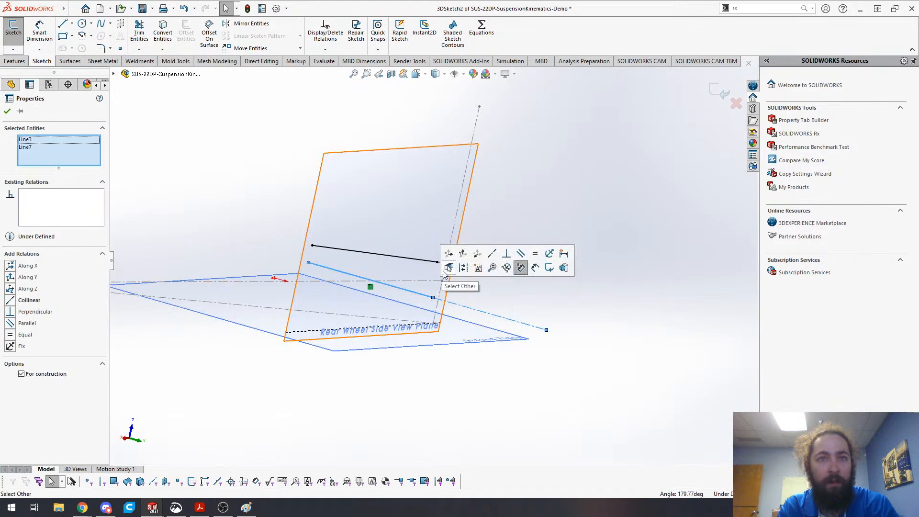
{"action": "left_click", "coordinate": [492, 253]}
{"action": "left_click", "coordinate": [480, 269]}
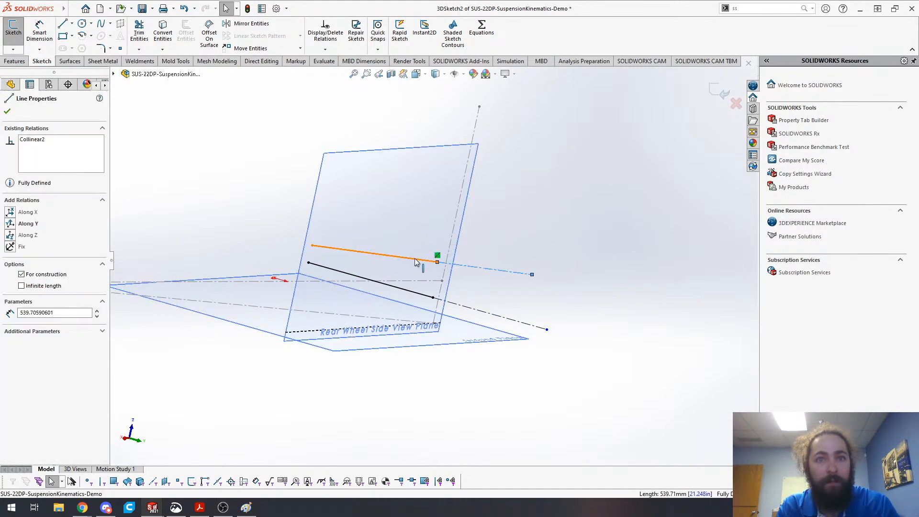
{"action": "left_click", "coordinate": [549, 236]}
{"action": "scroll", "coordinate": [513, 303], "scroll_direction": "up", "scroll_amount": 3}
{"action": "scroll", "coordinate": [512, 307], "scroll_direction": "down", "scroll_amount": 3}
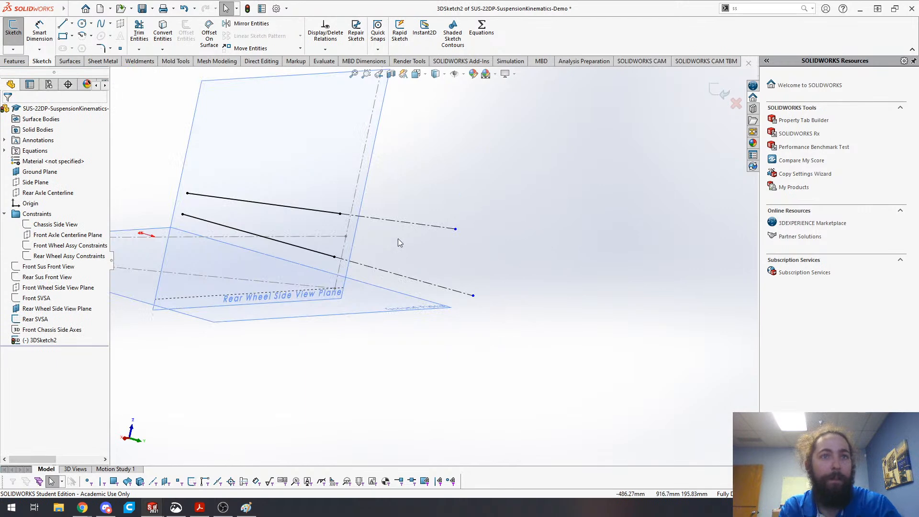
- Constrain the outer endpoints of the upper and lower construction lines onto the Rear Wheel Side View Plane
{"action": "left_click", "coordinate": [455, 229]}
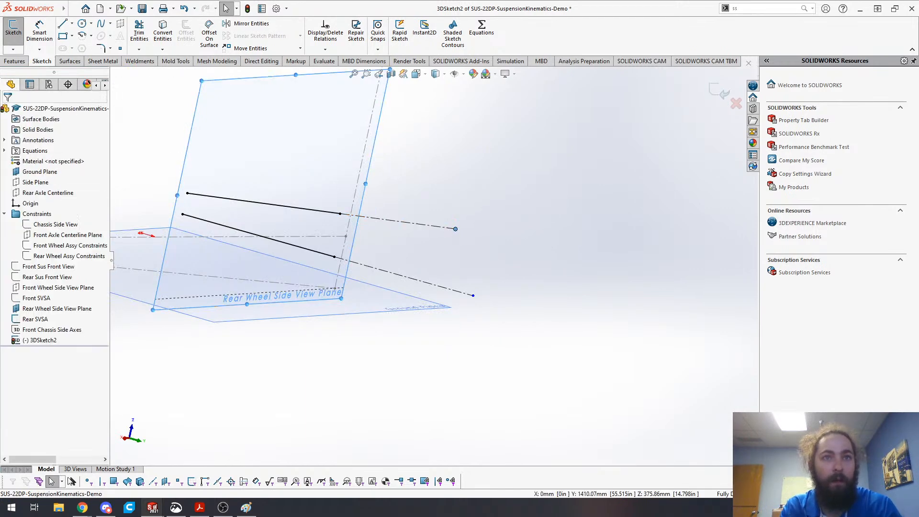
{"action": "left_click", "coordinate": [371, 165], "text": "ctrl"}
{"action": "left_click", "coordinate": [391, 162]}
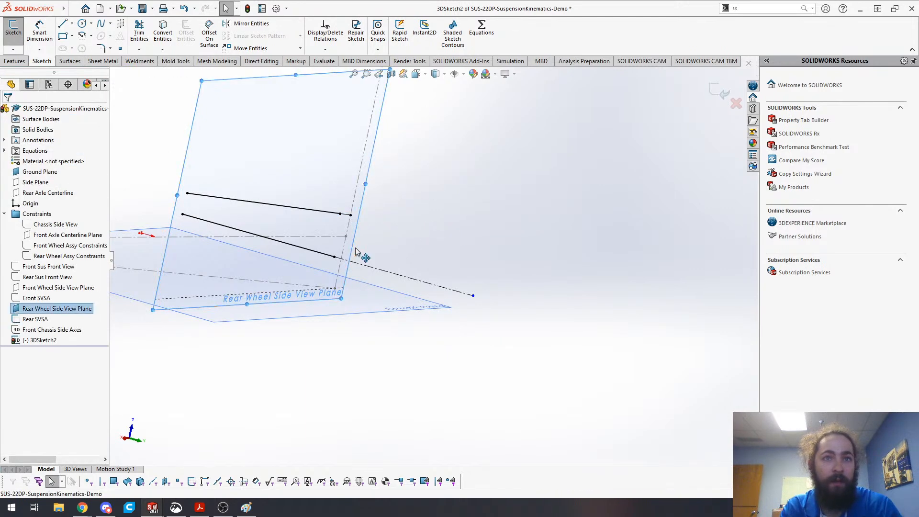
{"action": "left_click", "coordinate": [474, 296], "text": "ctrl"}
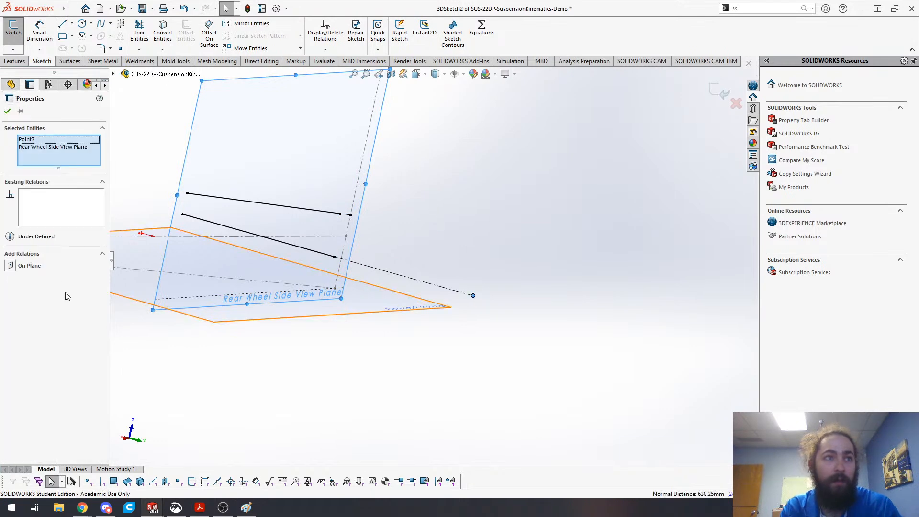
{"action": "left_click", "coordinate": [10, 264]}
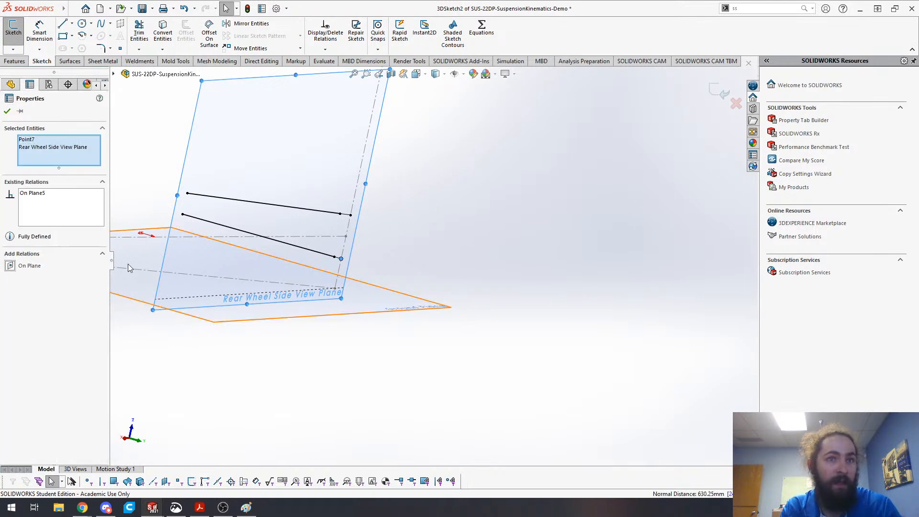
{"action": "mouse_move", "coordinate": [395, 256]}
{"action": "middle_mouse_down"}
{"action": "mouse_move", "coordinate": [404, 227]}
{"action": "mouse_move", "coordinate": [420, 262]}
{"action": "mouse_move", "coordinate": [379, 253]}
{"action": "mouse_move", "coordinate": [443, 236]}
{"action": "mouse_move", "coordinate": [455, 254]}
{"action": "mouse_move", "coordinate": [544, 222]}
{"action": "mouse_move", "coordinate": [520, 171]}
{"action": "middle_mouse_up"}
{"action": "scroll", "coordinate": [521, 171], "scroll_direction": "down", "scroll_amount": 5}
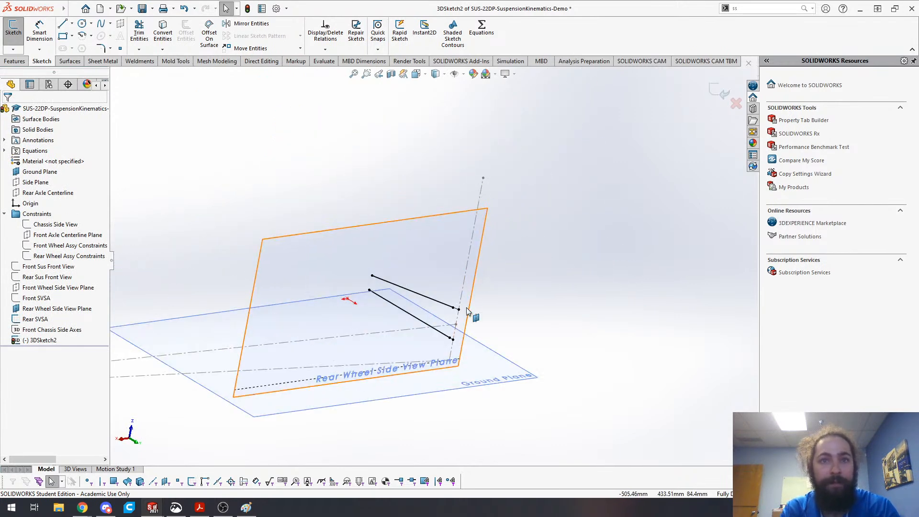
{"action": "key", "text": "s"}
{"action": "scroll", "coordinate": [335, 335], "scroll_direction": "up", "scroll_amount": 4}
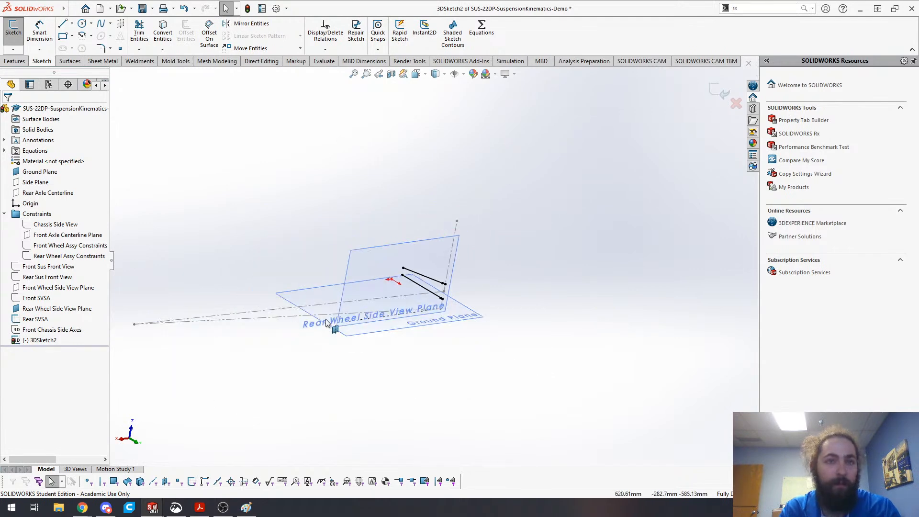
{"action": "key", "text": "s"}
{"action": "key", "text": "l"}
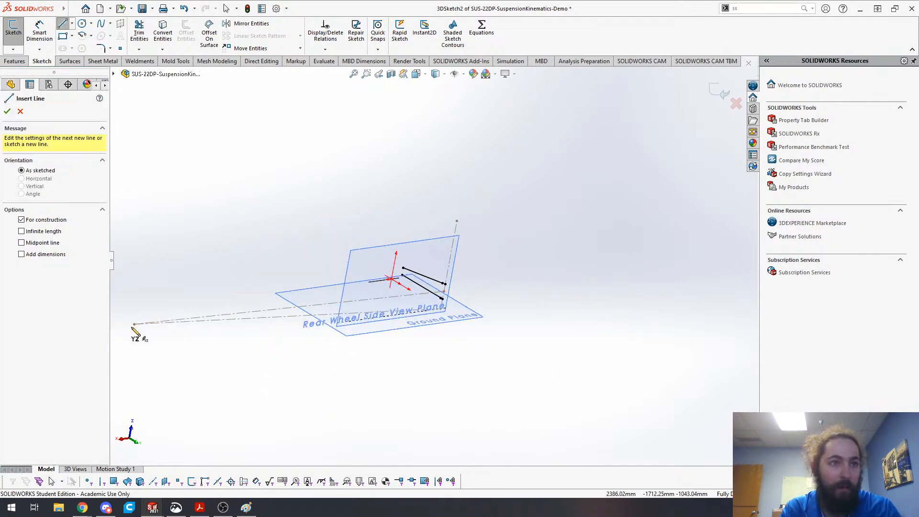
{"action": "left_click", "coordinate": [135, 324]}
{"action": "double_click", "coordinate": [502, 253]}
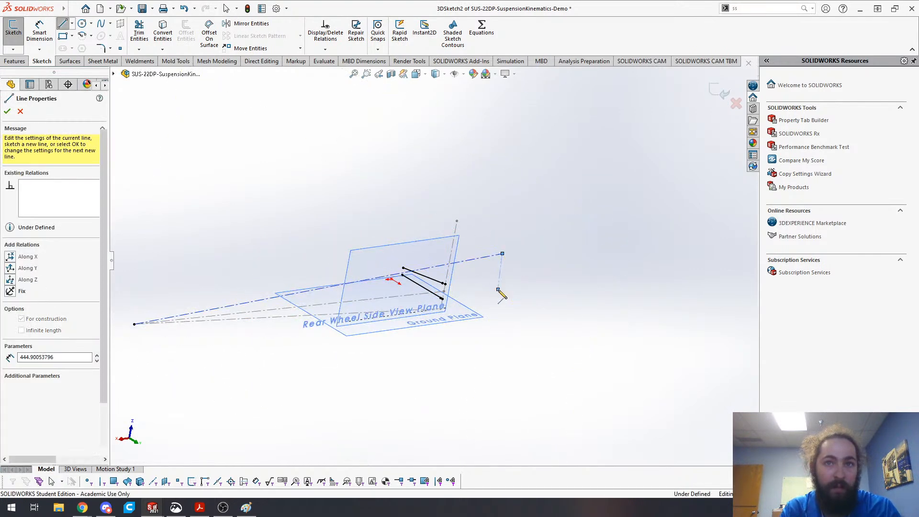
{"action": "key", "text": "Escape"}
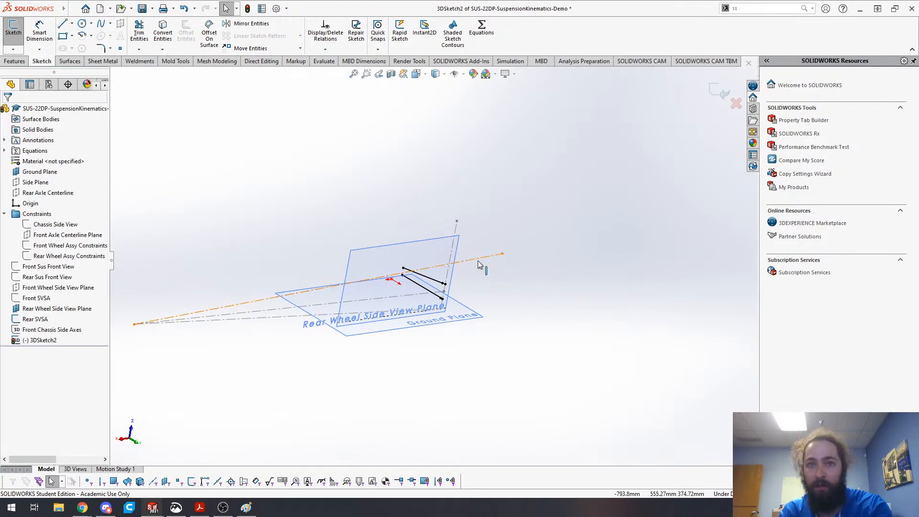
{"action": "mouse_move", "coordinate": [362, 343]}
{"action": "middle_mouse_down"}
{"action": "mouse_move", "coordinate": [432, 340]}
{"action": "mouse_move", "coordinate": [442, 356]}
{"action": "mouse_move", "coordinate": [472, 272]}
{"action": "middle_mouse_up"}
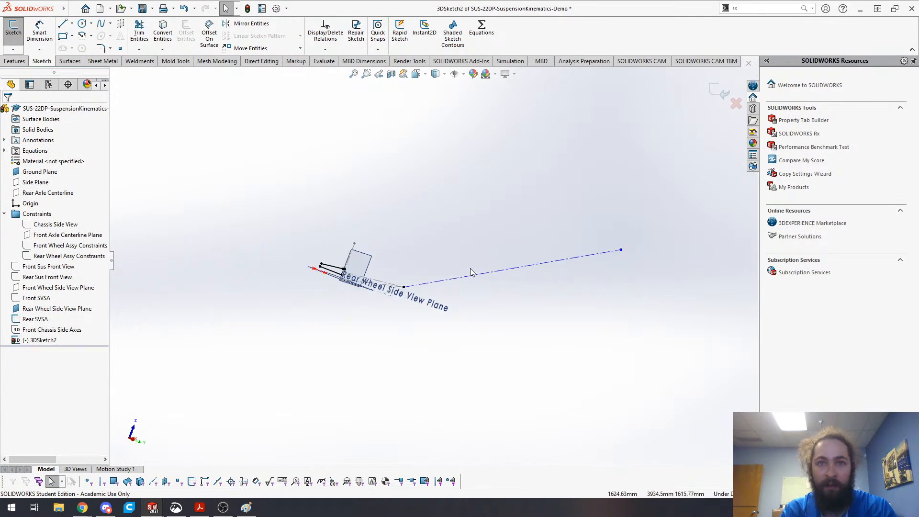
{"action": "mouse_move", "coordinate": [571, 291]}
{"action": "middle_mouse_down"}
{"action": "mouse_move", "coordinate": [492, 287]}
{"action": "mouse_move", "coordinate": [488, 297]}
{"action": "mouse_move", "coordinate": [556, 301]}
{"action": "mouse_move", "coordinate": [525, 304]}
{"action": "mouse_move", "coordinate": [495, 265]}
{"action": "mouse_move", "coordinate": [497, 290]}
{"action": "middle_mouse_up"}
{"action": "left_click", "coordinate": [498, 254]}
{"action": "key", "text": "Delete"}
- Draw two construction lines from the point where the Rear SVSA lines converge to beyond the Rear Wheel Side View Plane
{"action": "scroll", "coordinate": [323, 334], "scroll_direction": "down", "scroll_amount": 5}
{"action": "key", "text": "s"}
{"action": "left_click", "coordinate": [516, 312]}
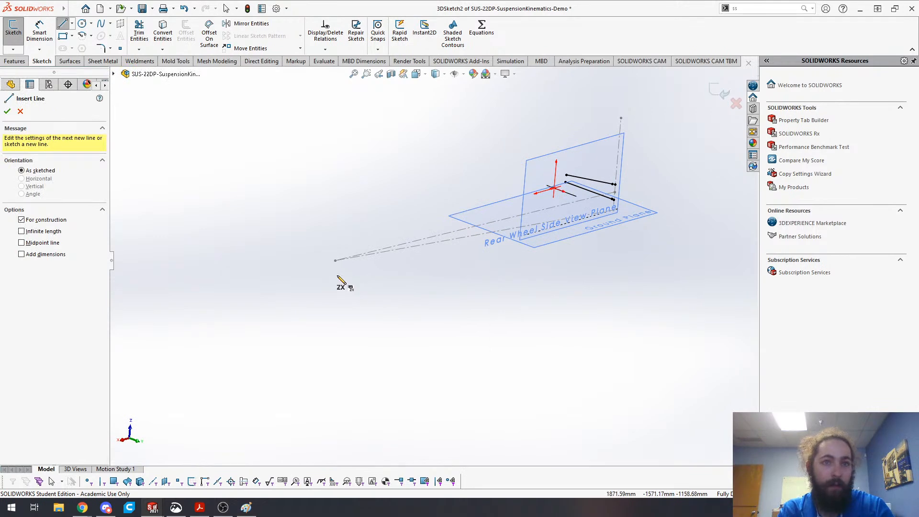
{"action": "left_click", "coordinate": [335, 260]}
{"action": "left_click", "coordinate": [653, 144]}
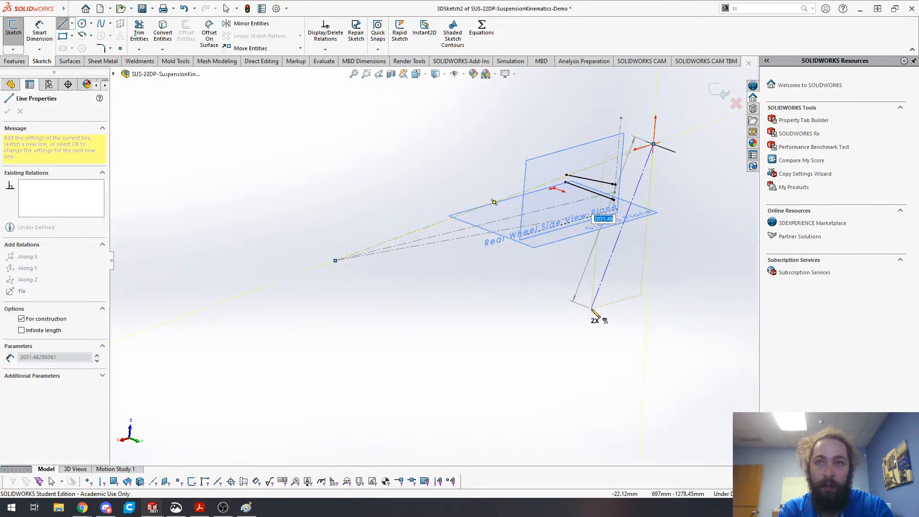
{"action": "left_click", "coordinate": [335, 260]}
{"action": "left_click", "coordinate": [696, 228]}
{"action": "key", "text": "Escape"}
{"action": "key", "text": "Escape"}
{"action": "scroll", "coordinate": [689, 195], "scroll_direction": "down", "scroll_amount": 5}
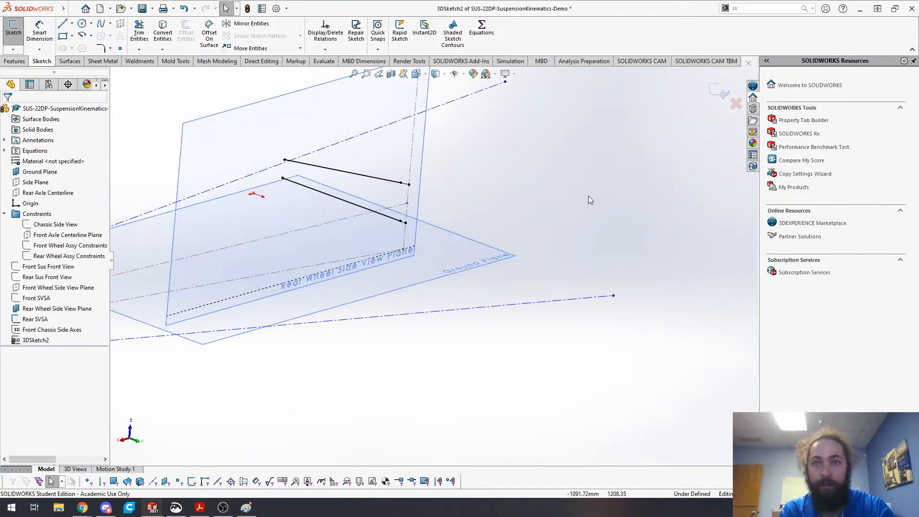
- Make the two SVSA construction lines coincident with the lower and upper arm extension endpoints, and hide the Rear SVSA sketch
{"action": "left_click", "coordinate": [405, 223]}
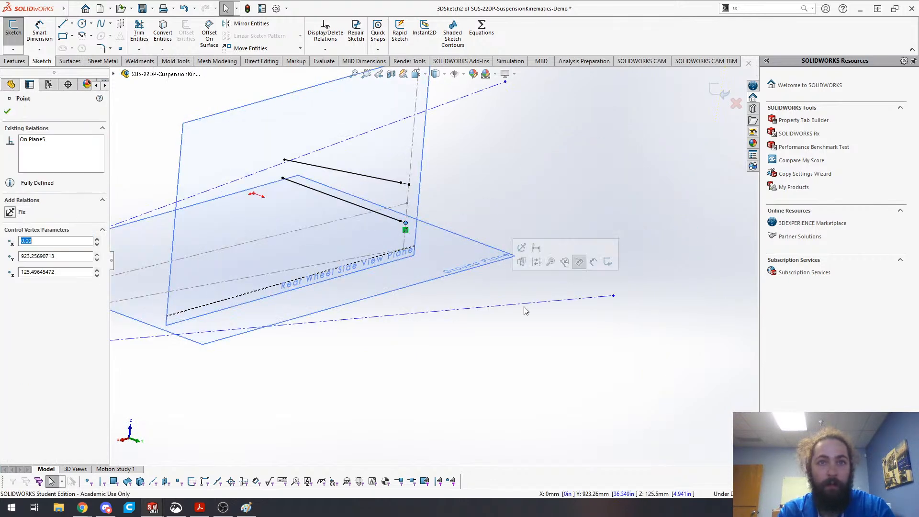
{"action": "left_click", "coordinate": [555, 305], "text": "ctrl"}
{"action": "left_click", "coordinate": [599, 265]}
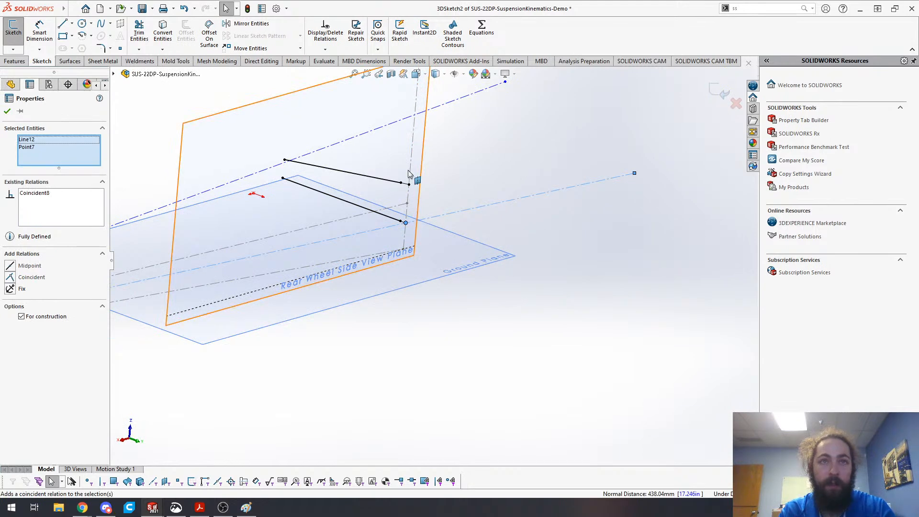
{"action": "left_click", "coordinate": [409, 185]}
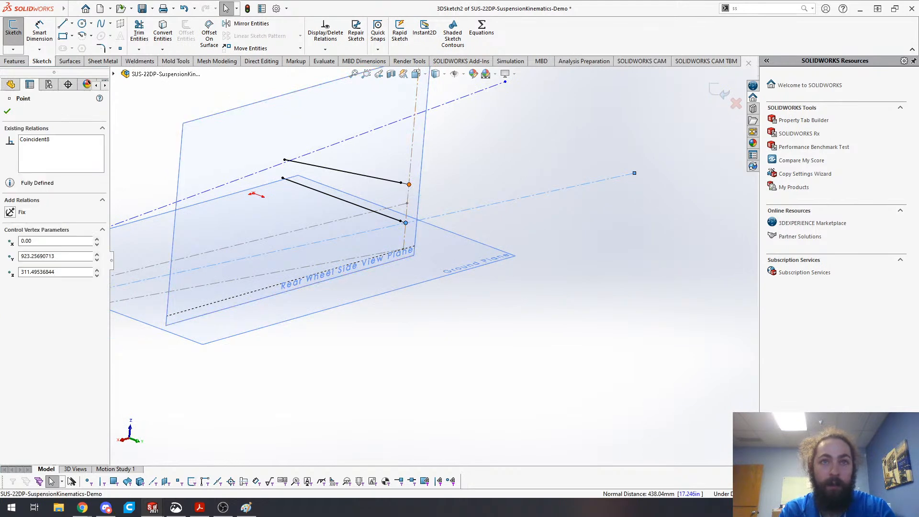
{"action": "left_click", "coordinate": [426, 111], "text": "ctrl"}
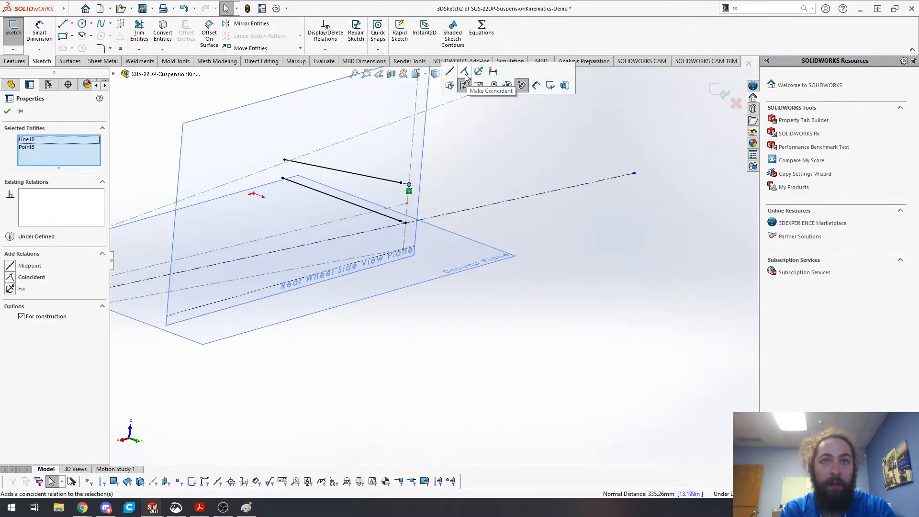
{"action": "left_click", "coordinate": [464, 71]}
{"action": "left_click", "coordinate": [527, 178]}
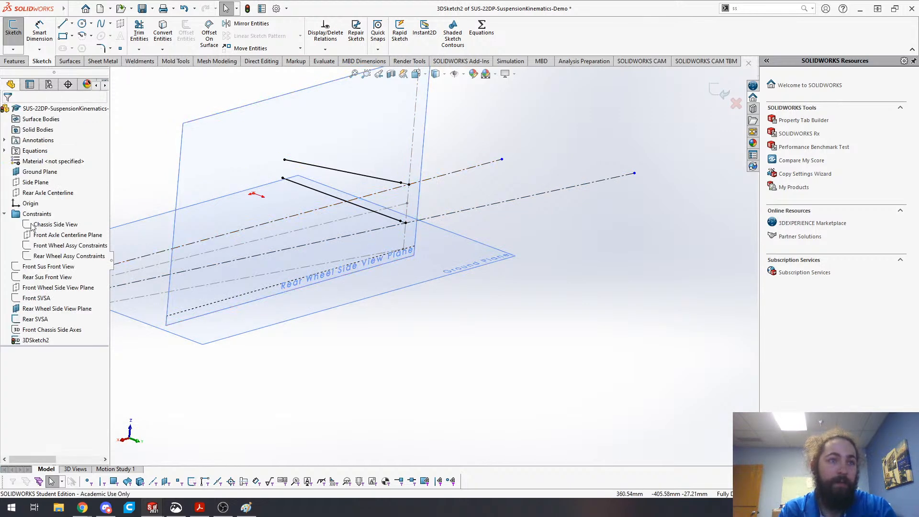
{"action": "right_click", "coordinate": [41, 317]}
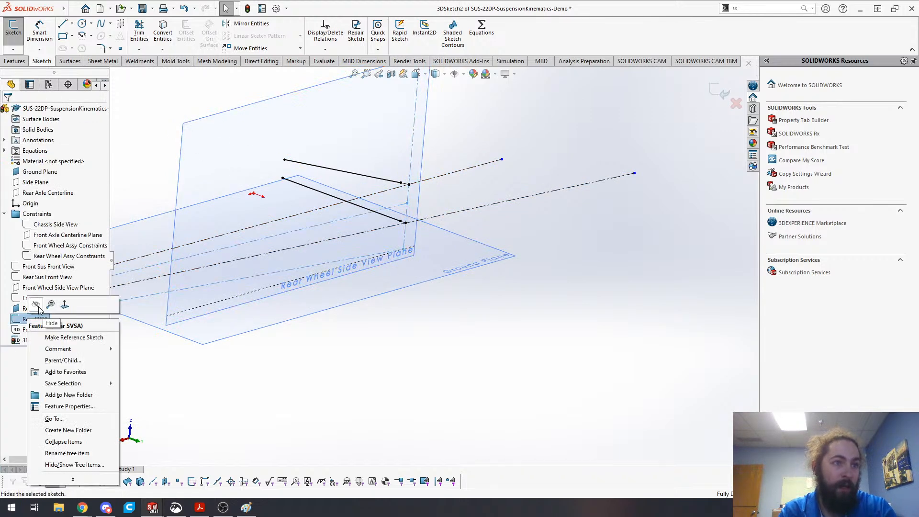
{"action": "left_click", "coordinate": [36, 305]}
{"action": "scroll", "coordinate": [431, 175], "scroll_direction": "up", "scroll_amount": 3}
{"action": "scroll", "coordinate": [440, 410], "scroll_direction": "down", "scroll_amount": 2}
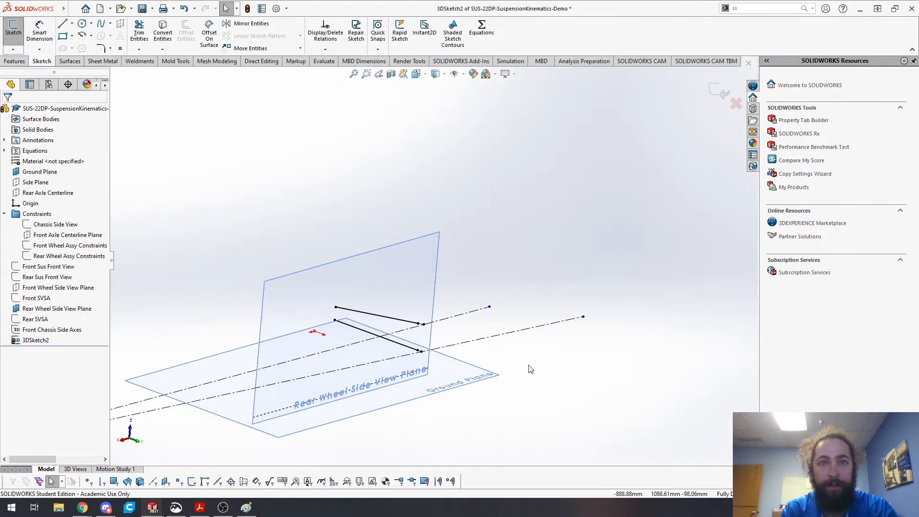
- Dimension the upper SVSA construction line's free end 50 mm from the upper arm extension endpoint
{"action": "scroll", "coordinate": [495, 367], "scroll_direction": "down", "scroll_amount": 2}
{"action": "scroll", "coordinate": [496, 367], "scroll_direction": "down", "scroll_amount": 2}
{"action": "key", "text": "s"}
{"action": "left_click", "coordinate": [542, 247]}
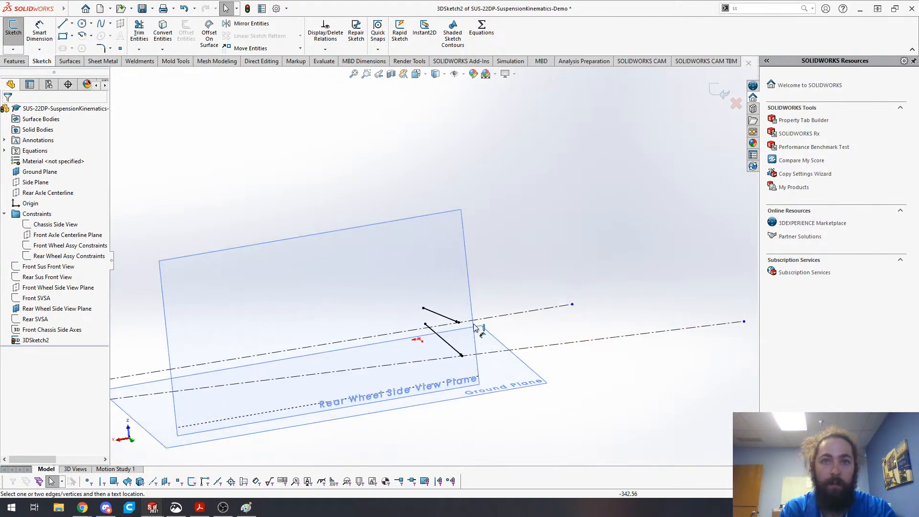
{"action": "left_click", "coordinate": [458, 322]}
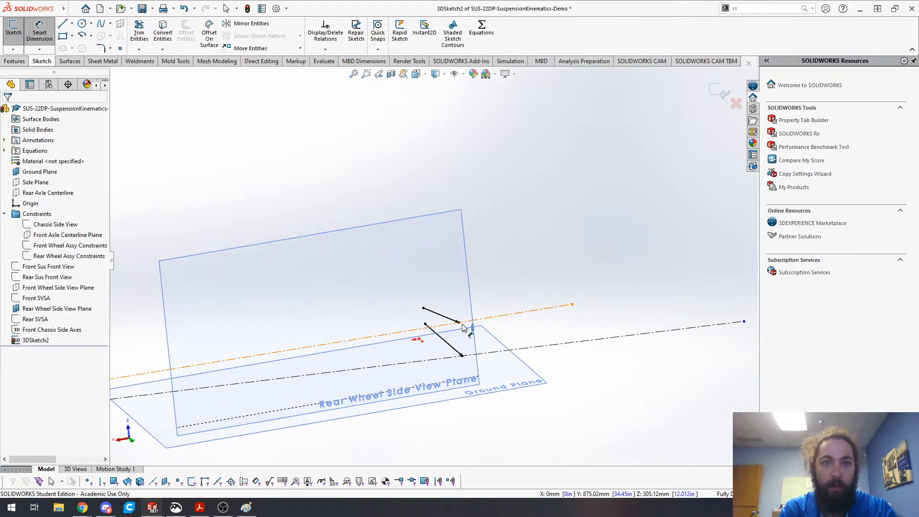
{"action": "left_click", "coordinate": [459, 322]}
{"action": "left_click", "coordinate": [572, 304]}
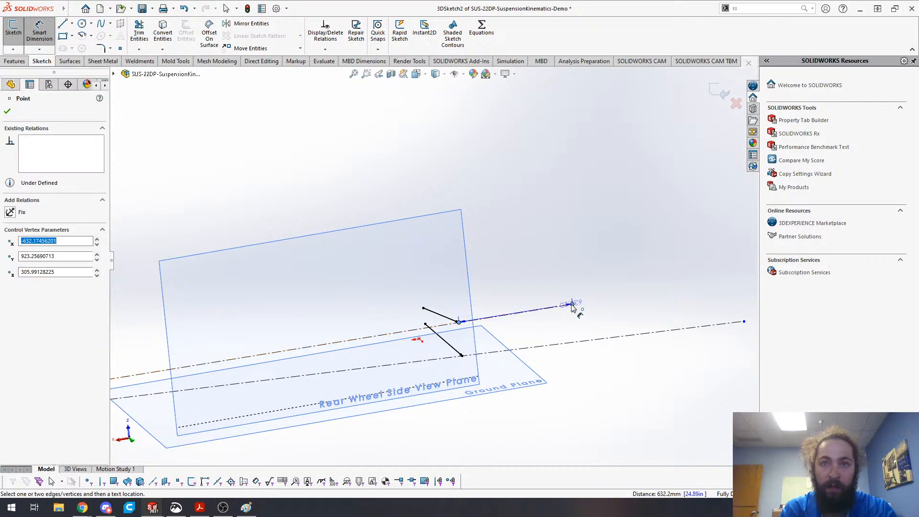
{"action": "left_click", "coordinate": [507, 297]}
{"action": "key", "text": "Return"}
{"action": "type", "text": "50"}
{"action": "key", "text": "Return"}
- Dimension the lower SVSA construction line's free end 50 mm from the lower arm extension endpoint
{"action": "left_click", "coordinate": [462, 355]}
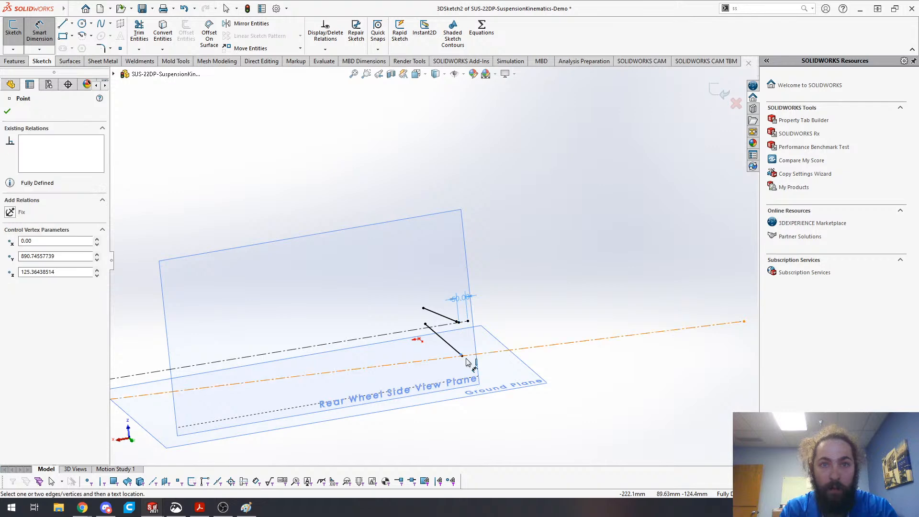
{"action": "left_click", "coordinate": [463, 356]}
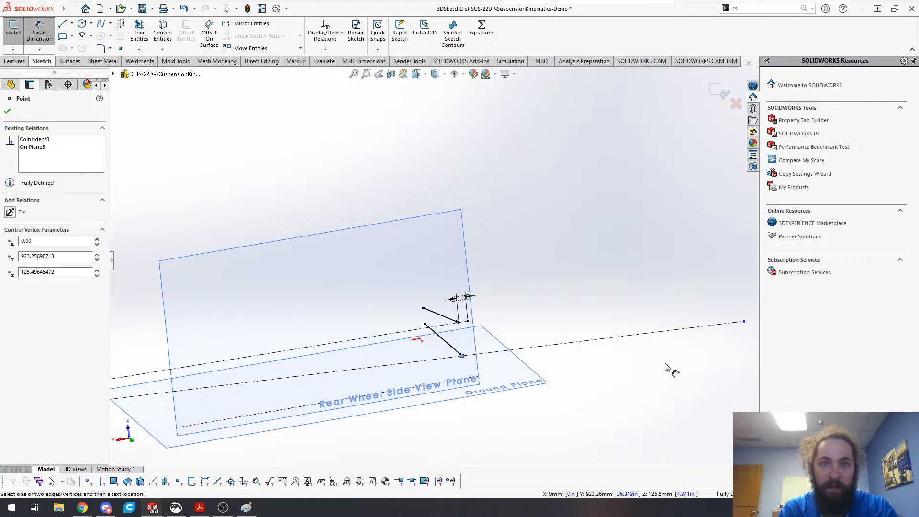
{"action": "scroll", "coordinate": [699, 362], "scroll_direction": "up", "scroll_amount": 2}
{"action": "left_click", "coordinate": [649, 303]}
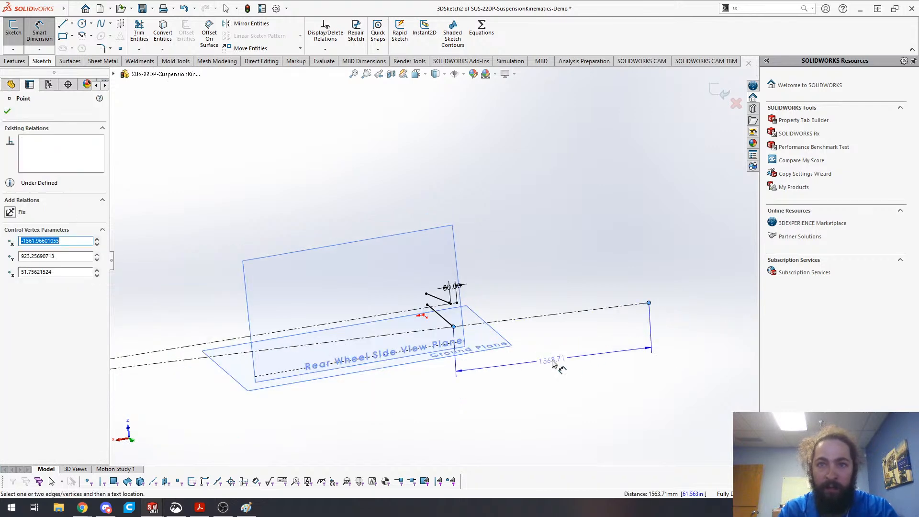
{"action": "left_click", "coordinate": [565, 372]}
{"action": "type", "text": "50"}
{"action": "key", "text": "Return"}
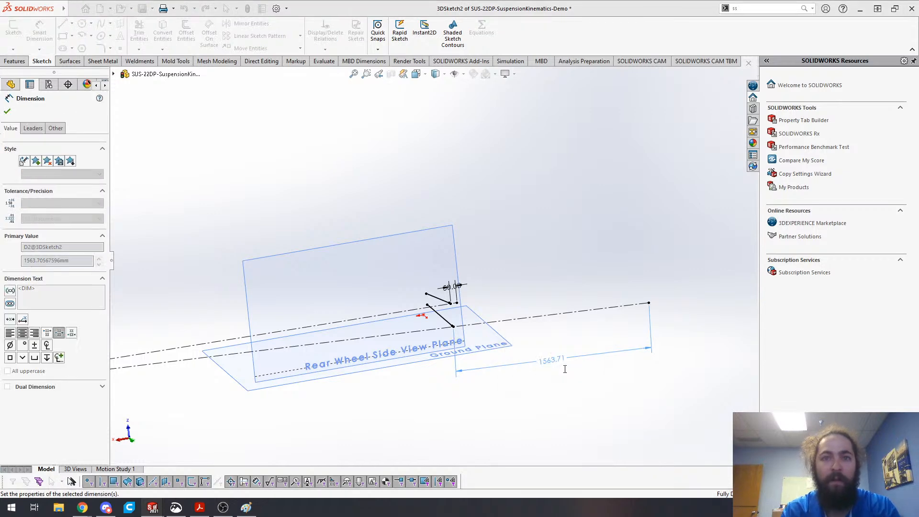
{"action": "scroll", "coordinate": [452, 376], "scroll_direction": "down", "scroll_amount": 4}
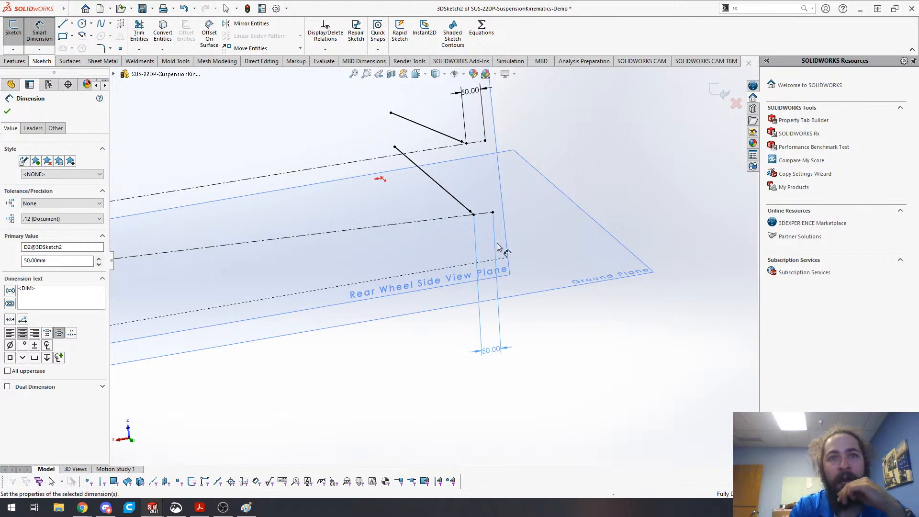
- Draw construction lines from the 50 mm ends of the lower and upper SVSA lines diagonally past the arm ends, the upper about 739 mm long
{"action": "mouse_move", "coordinate": [486, 226]}
{"action": "middle_mouse_down"}
{"action": "mouse_move", "coordinate": [472, 206]}
{"action": "mouse_move", "coordinate": [450, 236]}
{"action": "mouse_move", "coordinate": [470, 127]}
{"action": "middle_mouse_up"}
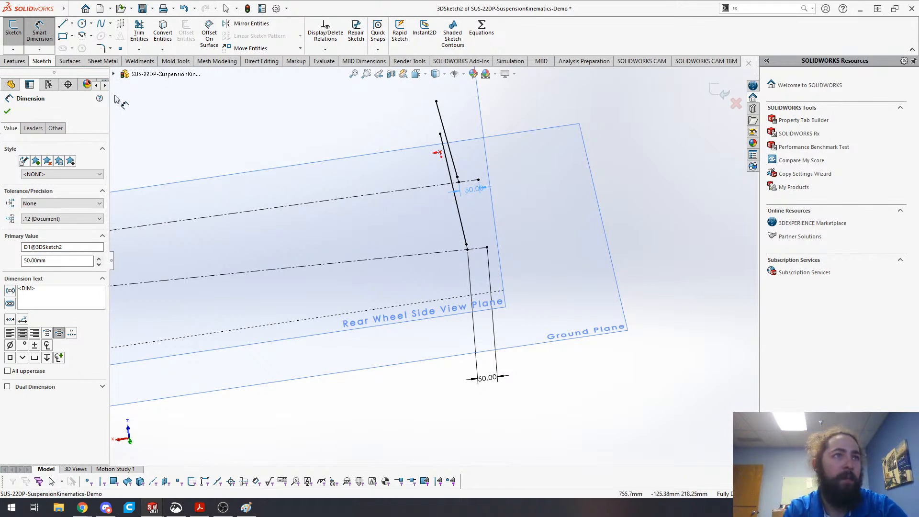
{"action": "scroll", "coordinate": [454, 169], "scroll_direction": "up", "scroll_amount": 3}
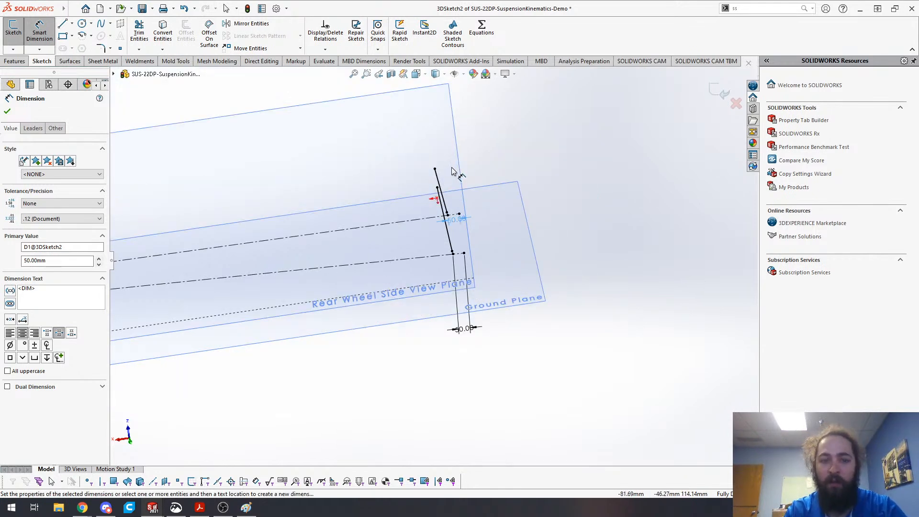
{"action": "scroll", "coordinate": [426, 160], "scroll_direction": "up", "scroll_amount": 2}
{"action": "scroll", "coordinate": [392, 227], "scroll_direction": "down", "scroll_amount": 2}
{"action": "scroll", "coordinate": [500, 295], "scroll_direction": "down", "scroll_amount": 2}
{"action": "key", "text": "s"}
{"action": "left_click", "coordinate": [514, 319]}
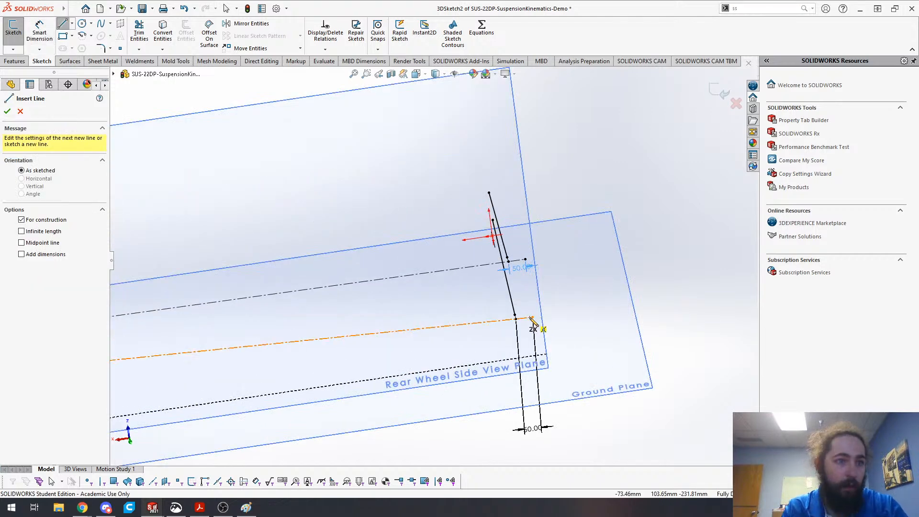
{"action": "mouse_move", "coordinate": [533, 317]}
{"action": "left_mouse_down"}
{"action": "mouse_move", "coordinate": [195, 277]}
{"action": "mouse_move", "coordinate": [318, 281]}
{"action": "mouse_move", "coordinate": [290, 274]}
{"action": "left_mouse_up"}
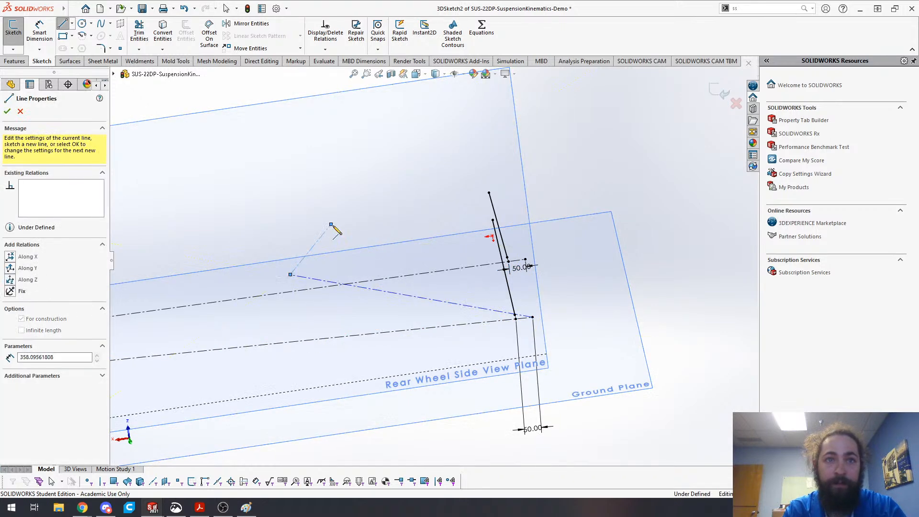
{"action": "key", "text": "Escape"}
{"action": "left_click_drag", "start_coordinate": [525, 259], "coordinate": [327, 220]}
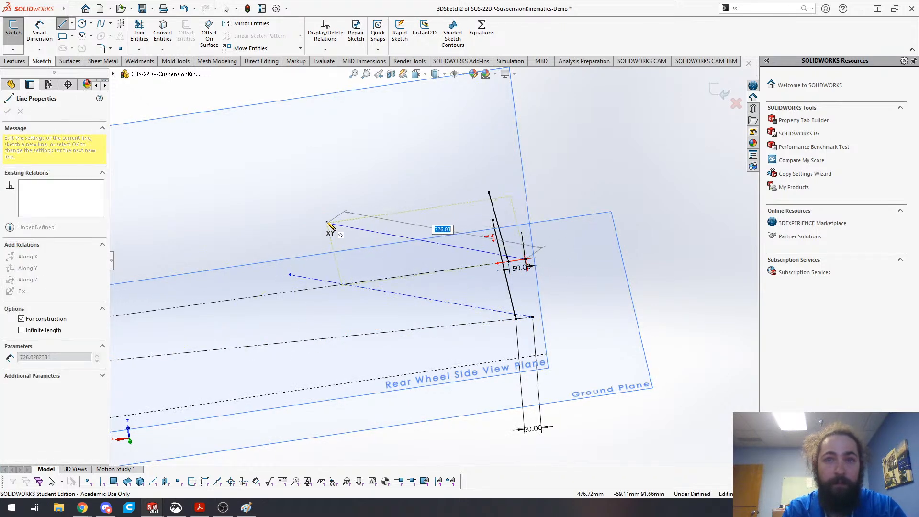
{"action": "key", "text": "Escape"}
- Make the upper diagonal construction line coincident with the wheel-side endpoint of the solid upper arm line
{"action": "scroll", "coordinate": [528, 267], "scroll_direction": "down", "scroll_amount": 2}
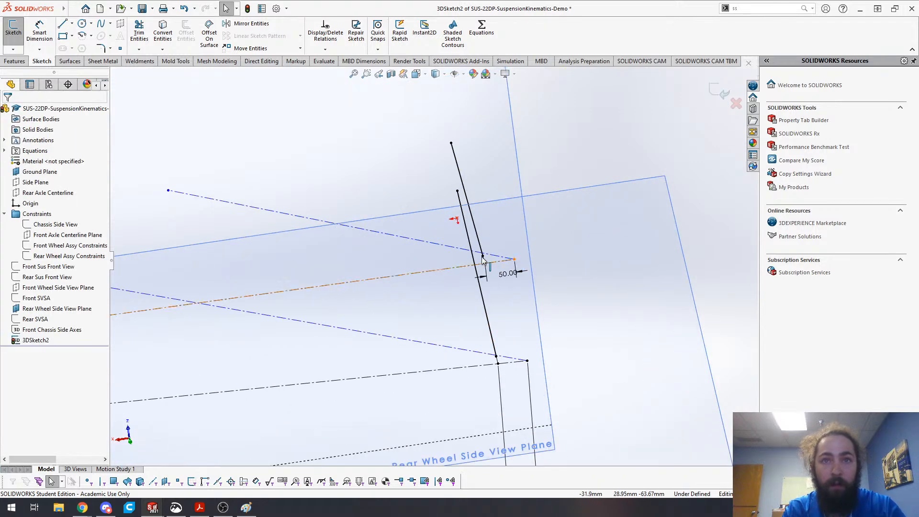
{"action": "left_click", "coordinate": [482, 256]}
{"action": "key", "text": "Escape"}
{"action": "left_click", "coordinate": [496, 255]}
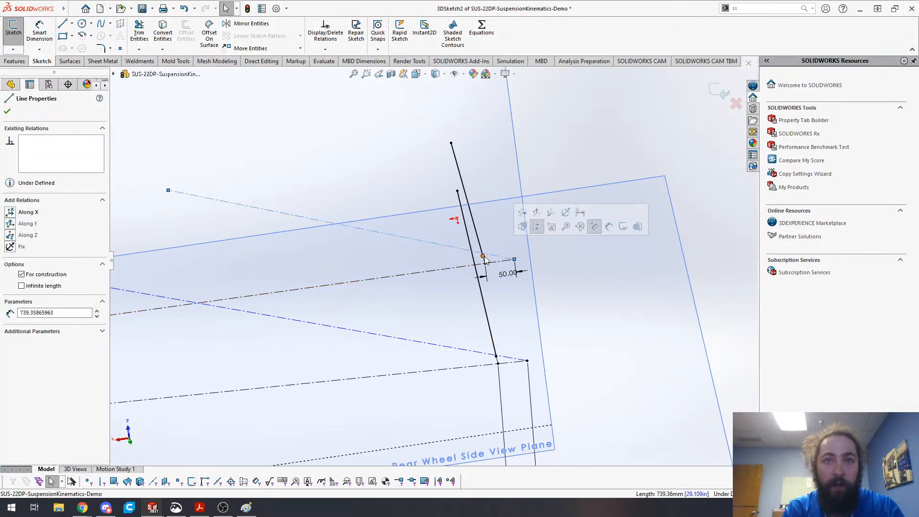
{"action": "left_click", "coordinate": [482, 256], "text": "ctrl"}
{"action": "left_click", "coordinate": [525, 213]}
{"action": "scroll", "coordinate": [495, 366], "scroll_direction": "up", "scroll_amount": 1}
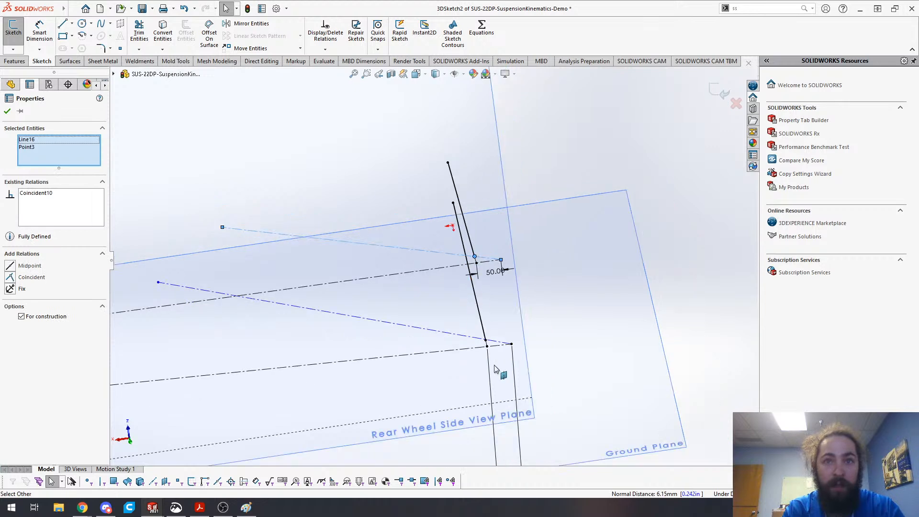
- Make the lower diagonal construction line coincident with the wheel-side endpoint of the solid lower arm line
{"action": "left_click", "coordinate": [478, 339]}
{"action": "left_click", "coordinate": [486, 340], "text": "ctrl"}
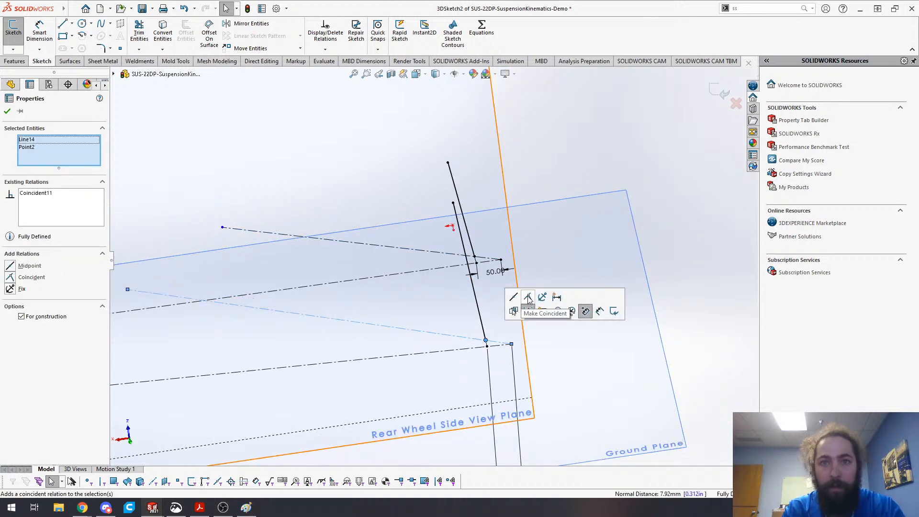
{"action": "left_click", "coordinate": [528, 298]}
{"action": "key", "text": "Escape"}
{"action": "key", "text": "s"}
{"action": "left_click", "coordinate": [260, 156]}
{"action": "left_click", "coordinate": [530, 116]}
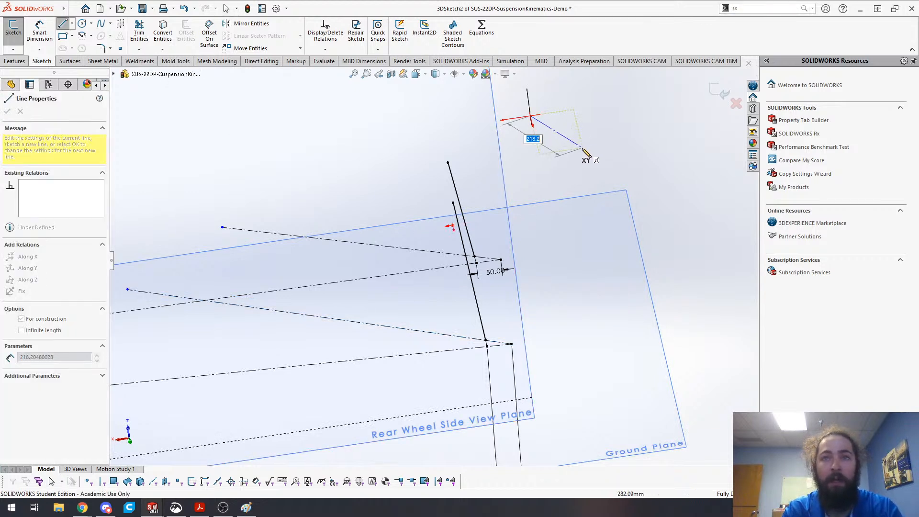
{"action": "left_click", "coordinate": [581, 148]}
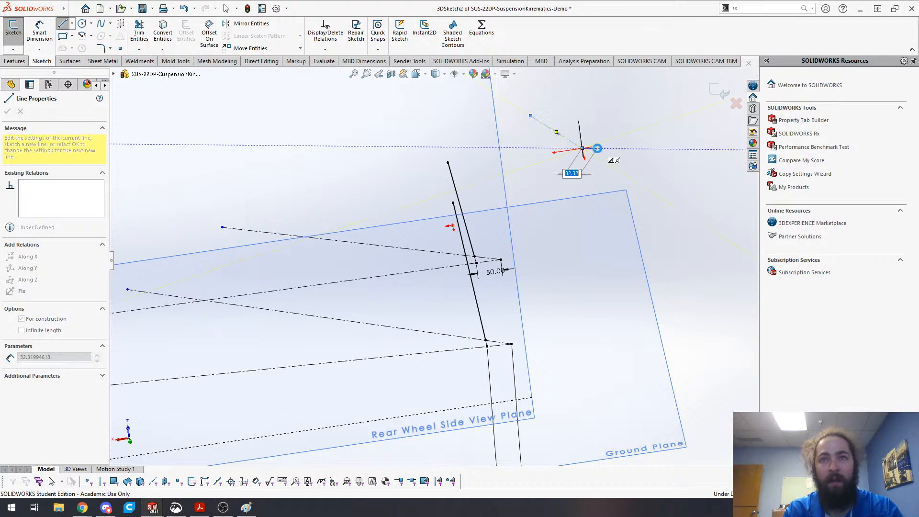
{"action": "key", "text": "Escape"}
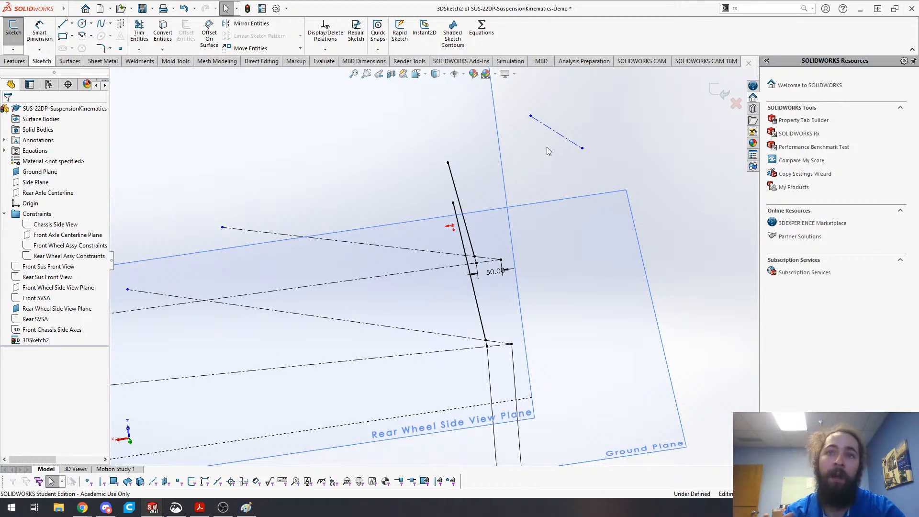
{"action": "left_click", "coordinate": [577, 146]}
{"action": "key", "text": "Delete"}
{"action": "key", "text": "s"}
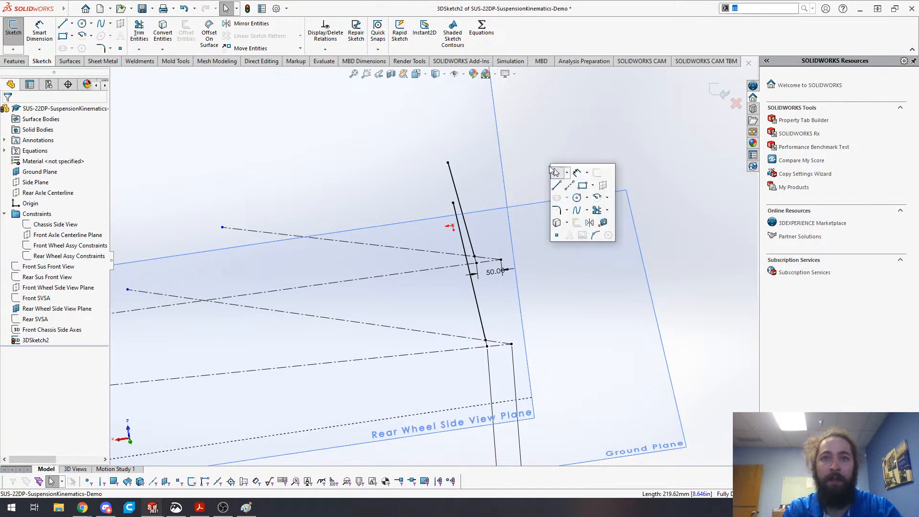
{"action": "left_click", "coordinate": [569, 186]}
{"action": "left_click", "coordinate": [534, 113]}
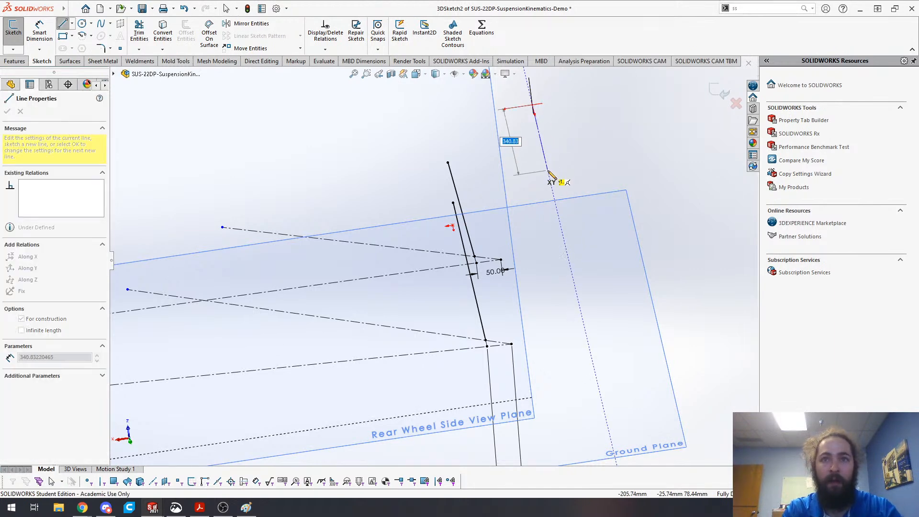
{"action": "left_click", "coordinate": [549, 171]}
{"action": "key", "text": "Escape"}
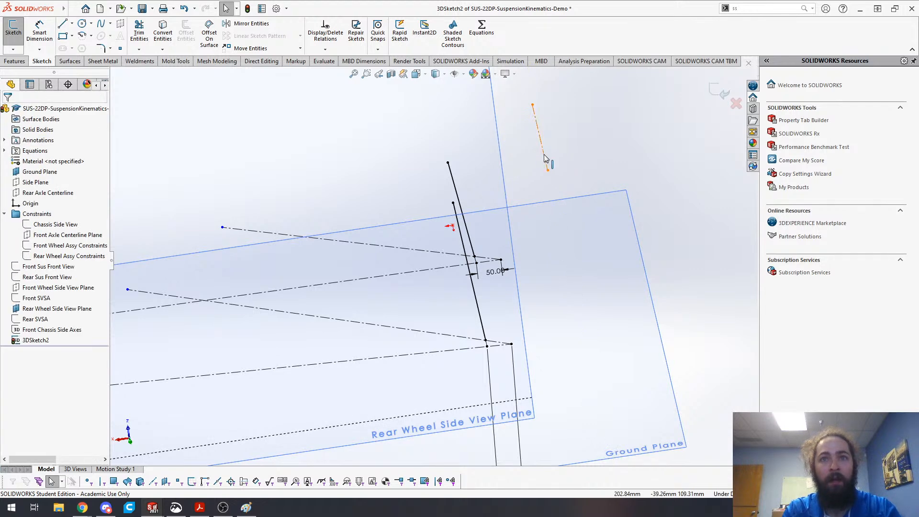
{"action": "left_click", "coordinate": [543, 155]}
{"action": "left_click", "coordinate": [546, 138]}
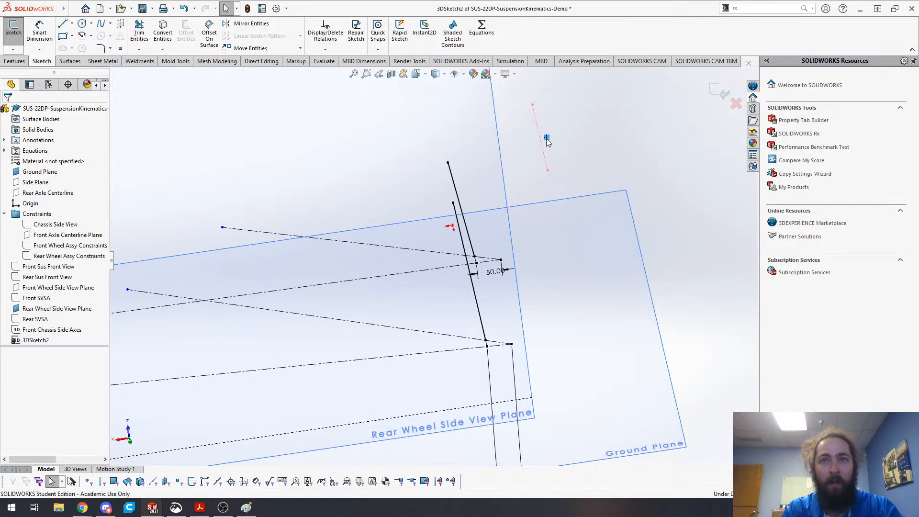
{"action": "left_click_drag", "start_coordinate": [572, 114], "coordinate": [516, 168]}
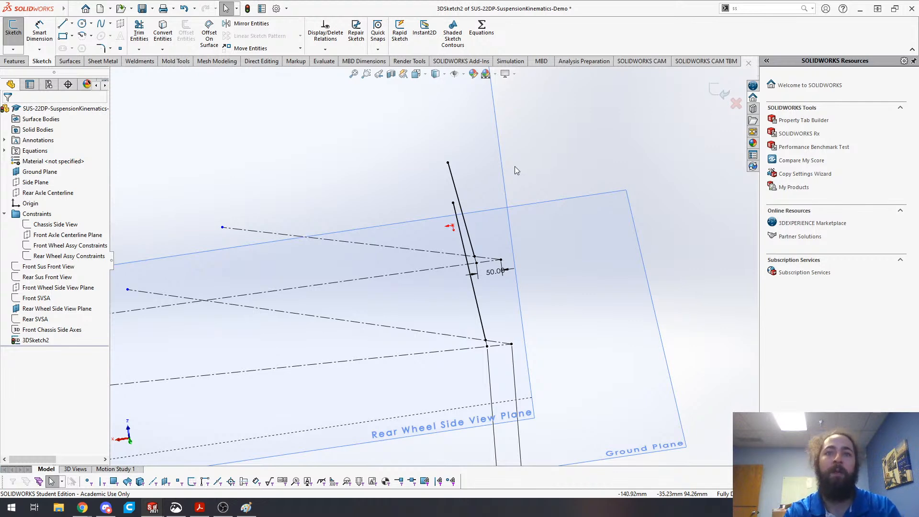
- Draw a short vertical construction line from the upper arm's chassis-side endpoint, continued by a longer one along the X direction
{"action": "mouse_move", "coordinate": [350, 340]}
{"action": "middle_mouse_down"}
{"action": "mouse_move", "coordinate": [348, 285]}
{"action": "mouse_move", "coordinate": [426, 261]}
{"action": "middle_mouse_up"}
{"action": "key", "text": "s"}
{"action": "left_click", "coordinate": [447, 283]}
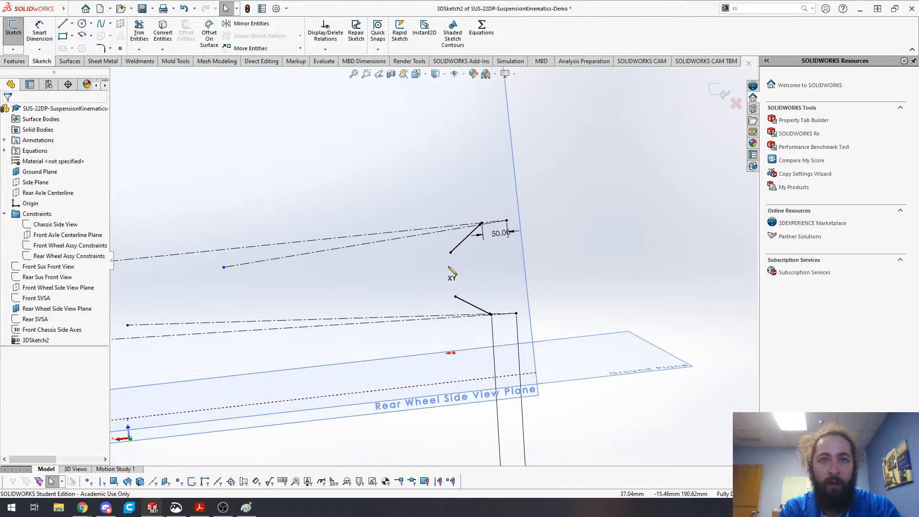
{"action": "left_click", "coordinate": [451, 252]}
{"action": "left_click", "coordinate": [452, 272]}
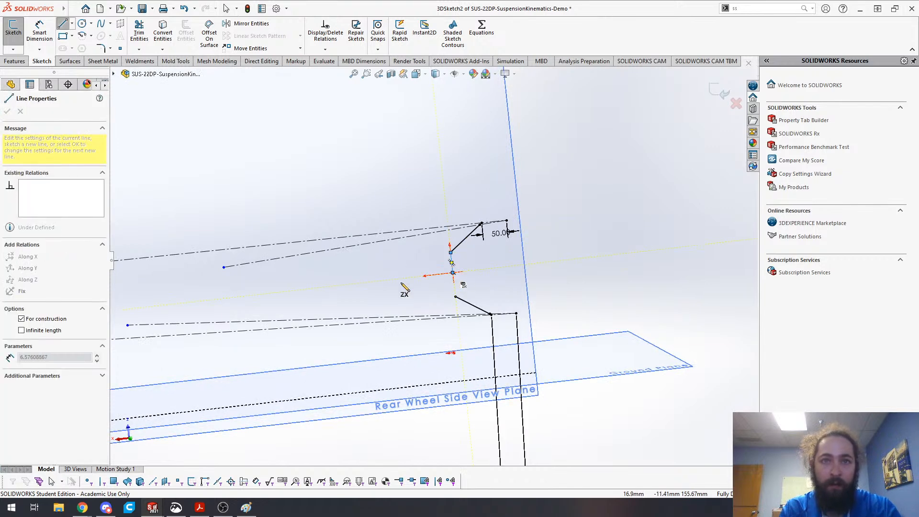
{"action": "left_click", "coordinate": [320, 287]}
{"action": "key", "text": "Escape"}
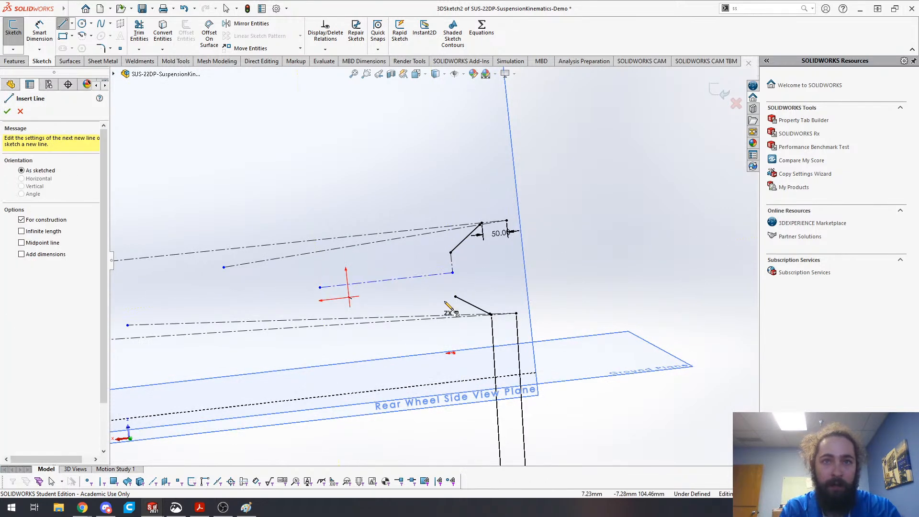
- Draw a short vertical construction line from the lower arm's chassis-side endpoint, continued by one about 88 mm long along X
{"action": "left_click", "coordinate": [455, 298]}
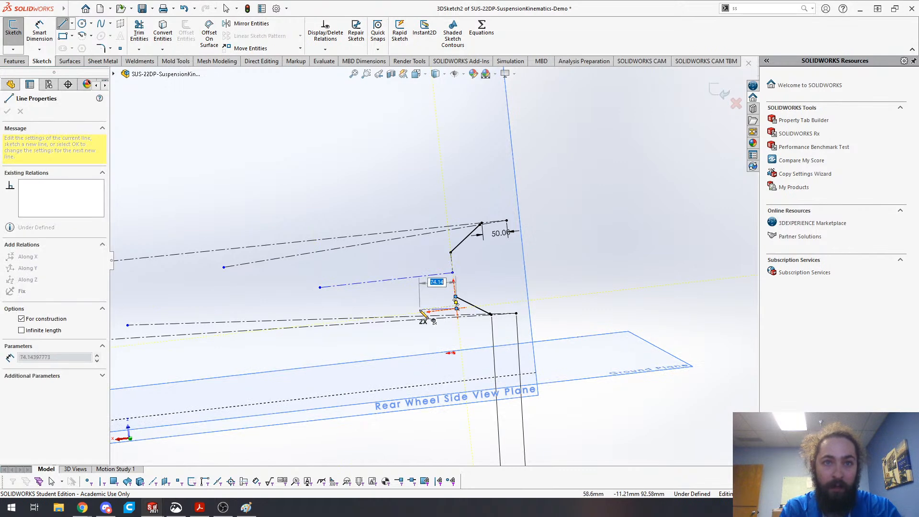
{"action": "key", "text": "Escape"}
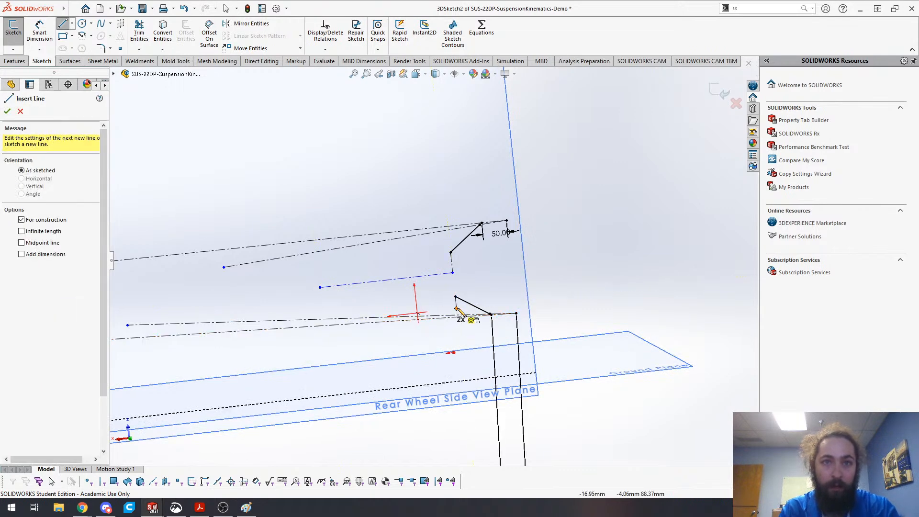
{"action": "left_click", "coordinate": [457, 308]}
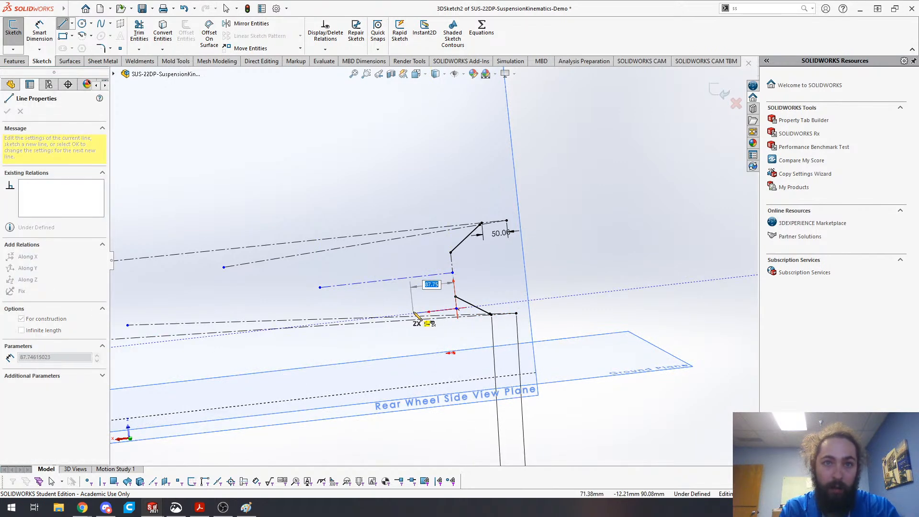
{"action": "left_click", "coordinate": [414, 313]}
{"action": "key", "text": "Escape"}
- Merge the free end of the lower arm's X-direction construction line with the far end of the lower diagonal line
{"action": "left_click", "coordinate": [454, 311]}
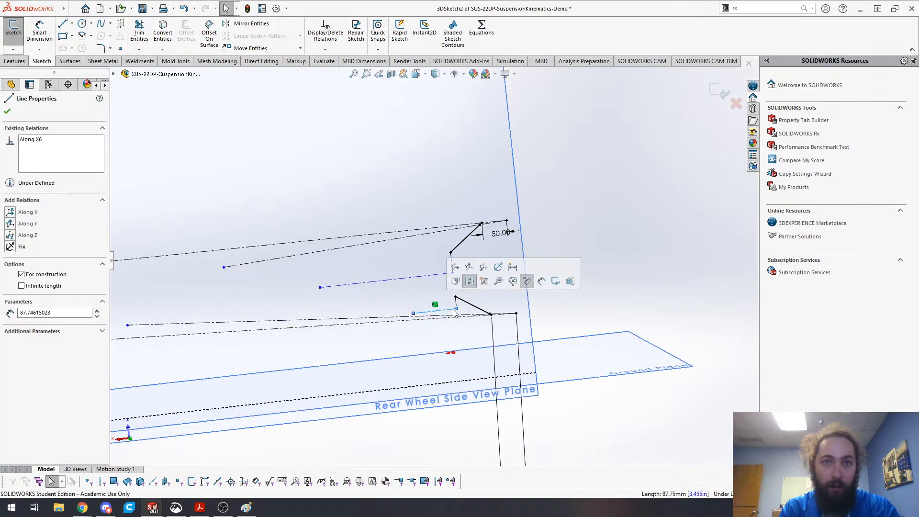
{"action": "left_click", "coordinate": [414, 314]}
{"action": "scroll", "coordinate": [301, 319], "scroll_direction": "up", "scroll_amount": 3}
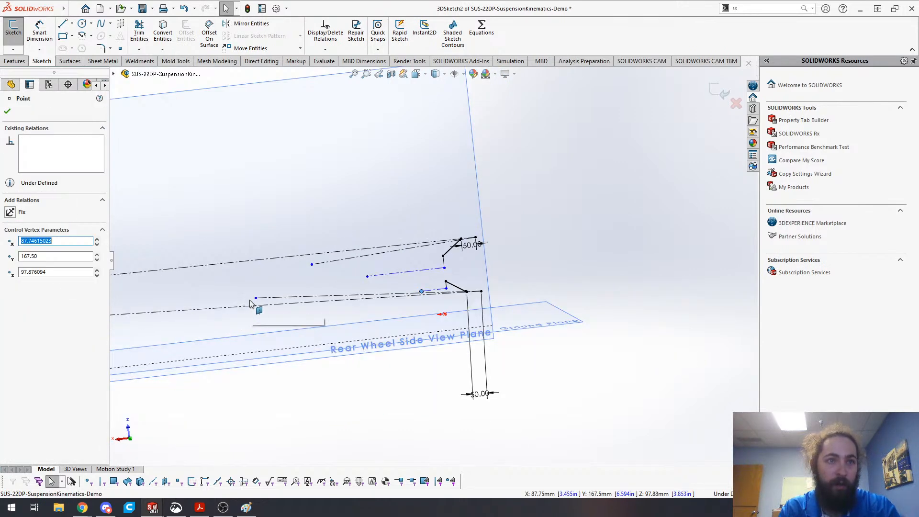
{"action": "left_click", "coordinate": [256, 298], "text": "ctrl"}
{"action": "left_click", "coordinate": [353, 257]}
{"action": "key", "text": "Escape"}
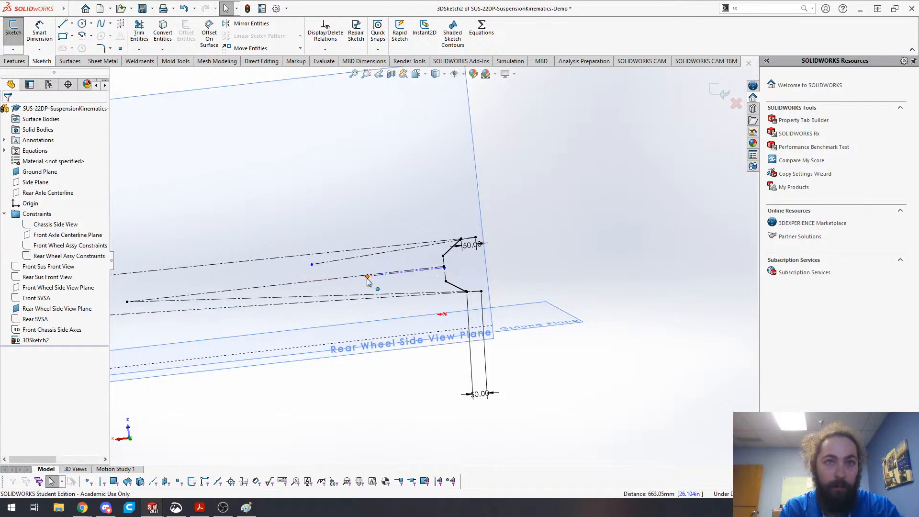
- Merge the free end of the upper arm's X-direction construction line with the far end of the upper diagonal line
{"action": "left_click", "coordinate": [367, 277]}
{"action": "left_click", "coordinate": [312, 264], "text": "ctrl"}
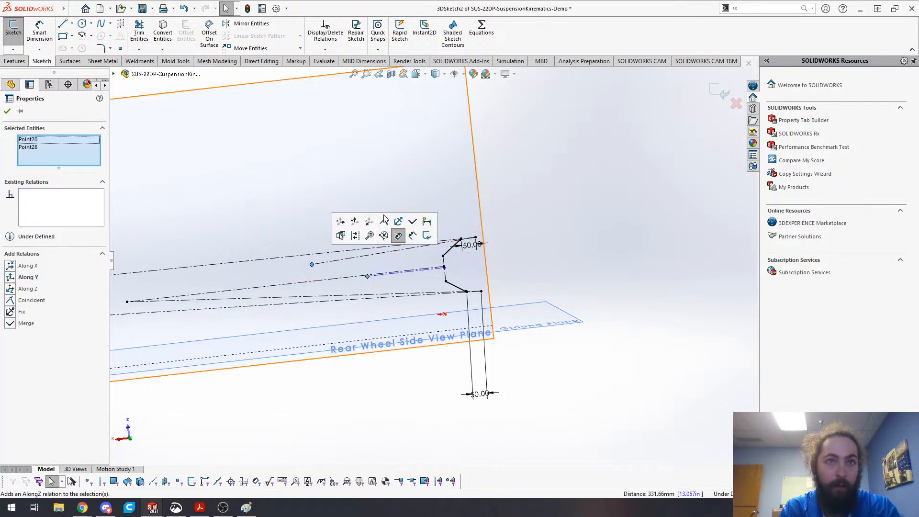
{"action": "left_click", "coordinate": [412, 221]}
{"action": "middle_click_drag", "start_coordinate": [442, 222], "coordinate": [443, 256]}
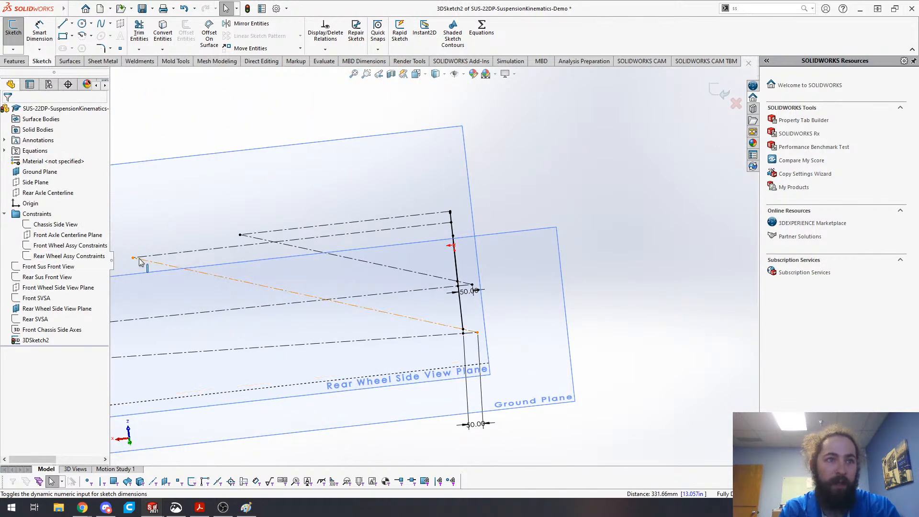
- Set the lower SVSA line's offset dimension to 30 mm
{"action": "left_click", "coordinate": [471, 422]}
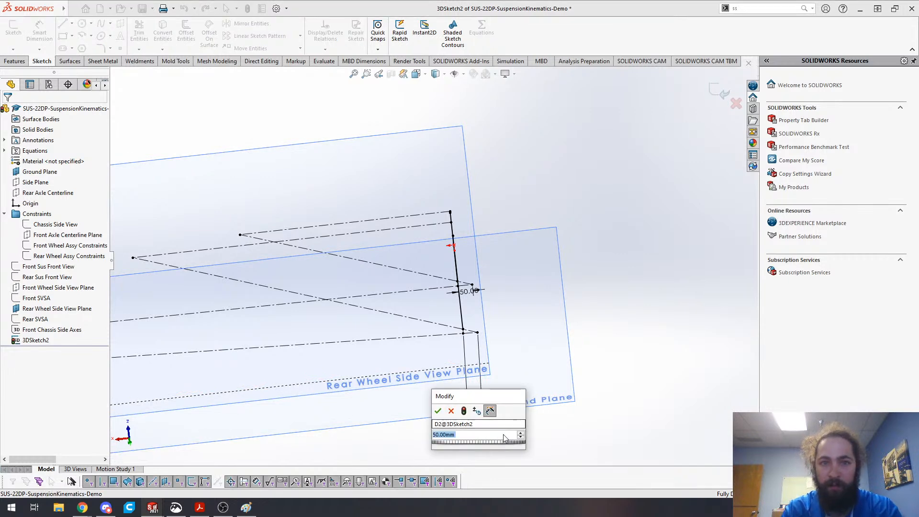
{"action": "type", "text": "30"}
{"action": "key", "text": "Return"}
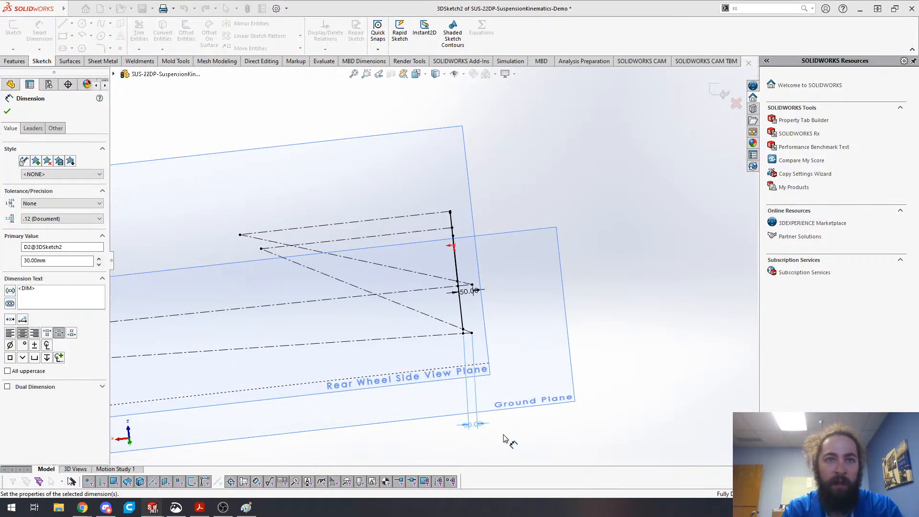
- Set the lower SVSA line's offset dimension to 20 mm
{"action": "double_click", "coordinate": [473, 425]}
{"action": "type", "text": "20"}
{"action": "key", "text": "Return"}
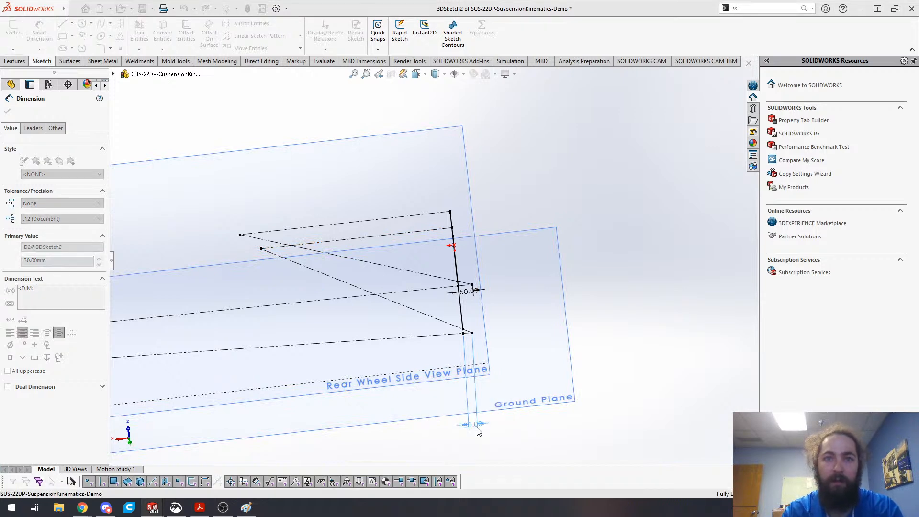
{"action": "key", "text": "Escape"}
- Set the upper SVSA line's offset dimension to 35 mm
{"action": "double_click", "coordinate": [472, 292]}
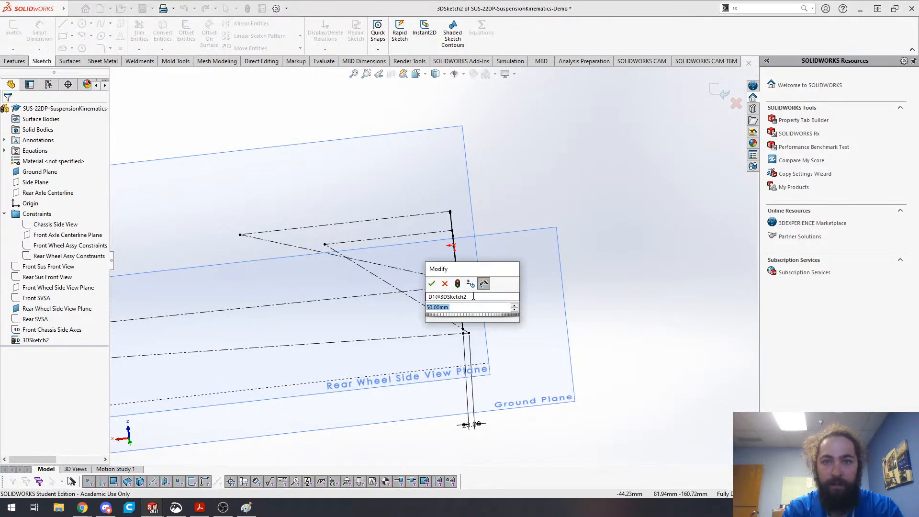
{"action": "type", "text": "35"}
{"action": "key", "text": "Return"}
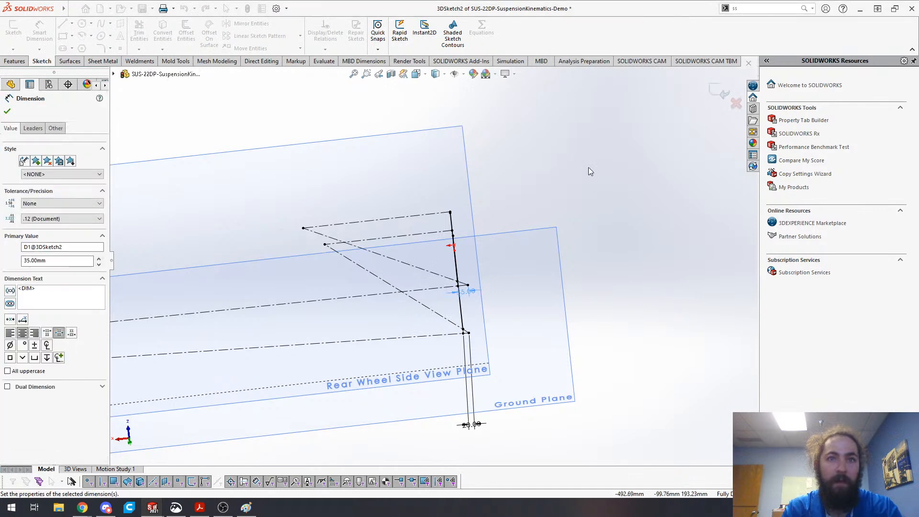
{"action": "key", "text": "Escape"}
- Draw two long solid lines running roughly along X, one near the upper arm geometry and one near the lower
{"action": "scroll", "coordinate": [372, 232], "scroll_direction": "down", "scroll_amount": 5}
{"action": "middle_click_drag", "start_coordinate": [467, 226], "coordinate": [487, 174]}
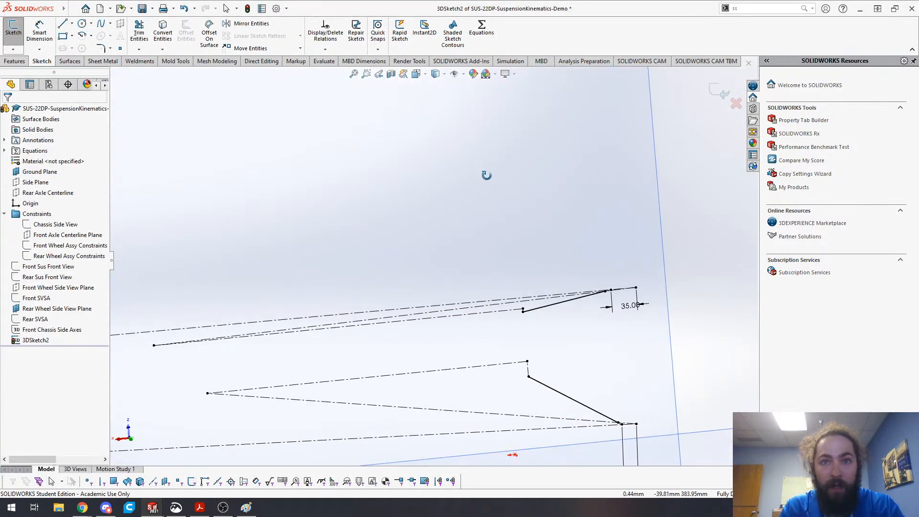
{"action": "scroll", "coordinate": [486, 367], "scroll_direction": "up", "scroll_amount": 1}
{"action": "middle_click_drag", "start_coordinate": [486, 371], "coordinate": [475, 353], "text": "ctrl"}
{"action": "key", "text": "s"}
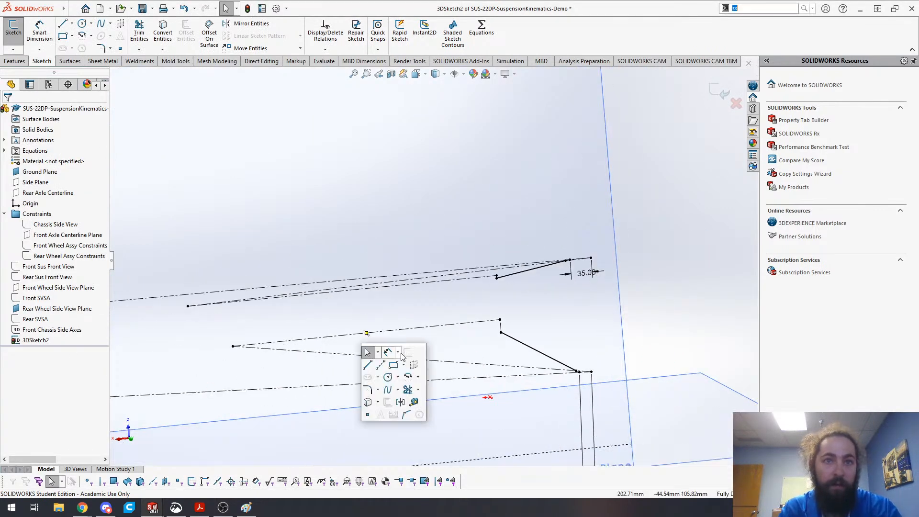
{"action": "left_click", "coordinate": [367, 366]}
{"action": "left_click", "coordinate": [123, 315]}
{"action": "left_click", "coordinate": [561, 287]}
{"action": "double_click", "coordinate": [584, 315]}
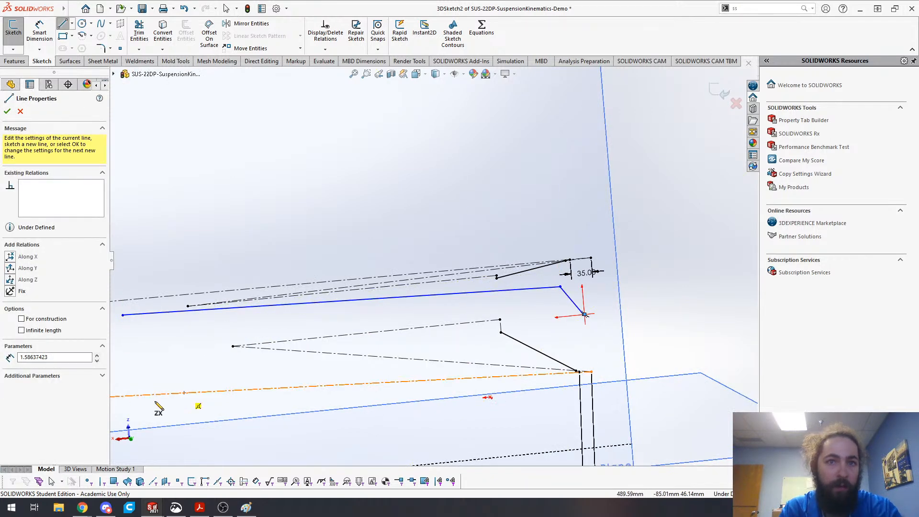
{"action": "left_click", "coordinate": [152, 360]}
{"action": "double_click", "coordinate": [584, 332]}
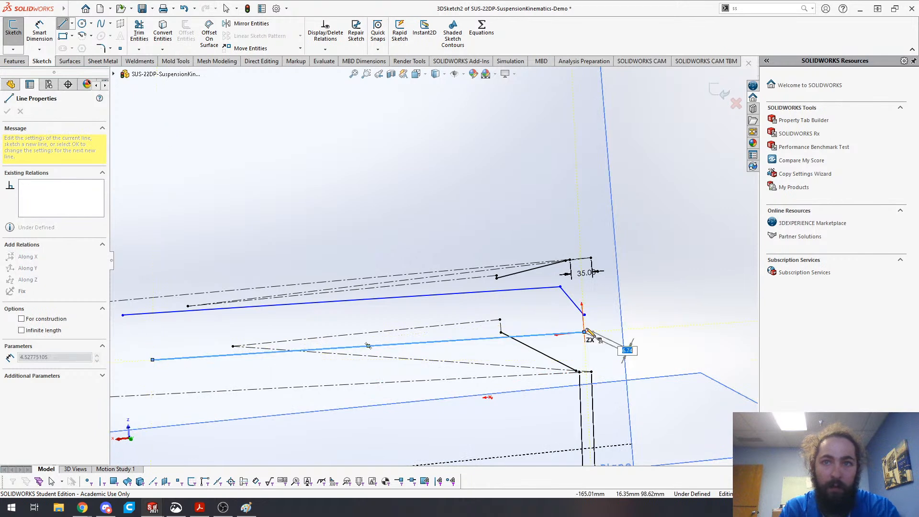
{"action": "key", "text": "Escape"}
- Delete the stray short segments at the ends of the two new solid lines
{"action": "left_click", "coordinate": [580, 310]}
{"action": "left_click", "coordinate": [588, 330], "text": "ctrl"}
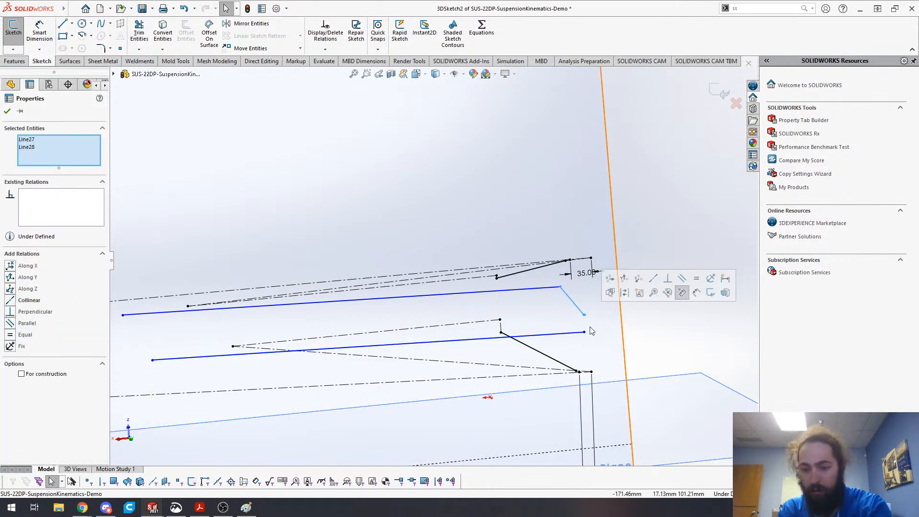
{"action": "key", "text": "Delete"}
- Hide the Rear Wheel Side View Plane
{"action": "right_click", "coordinate": [614, 214]}
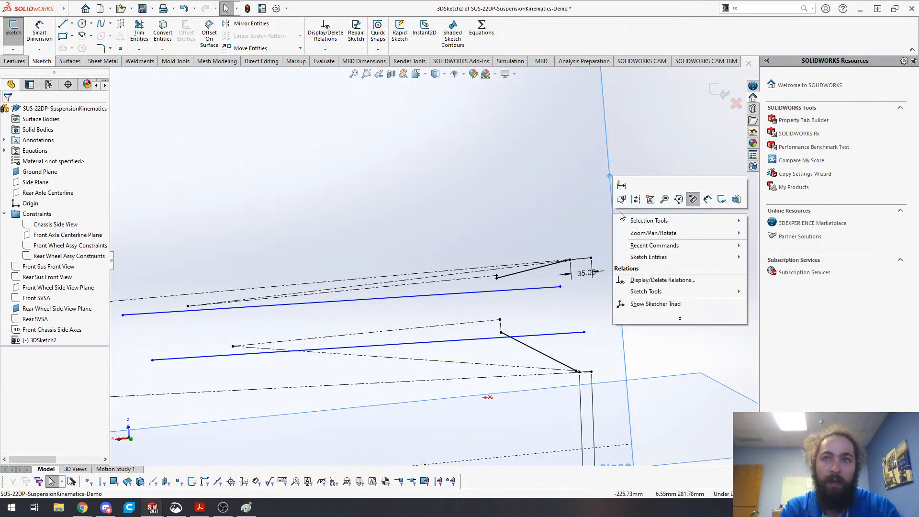
{"action": "right_click", "coordinate": [78, 308]}
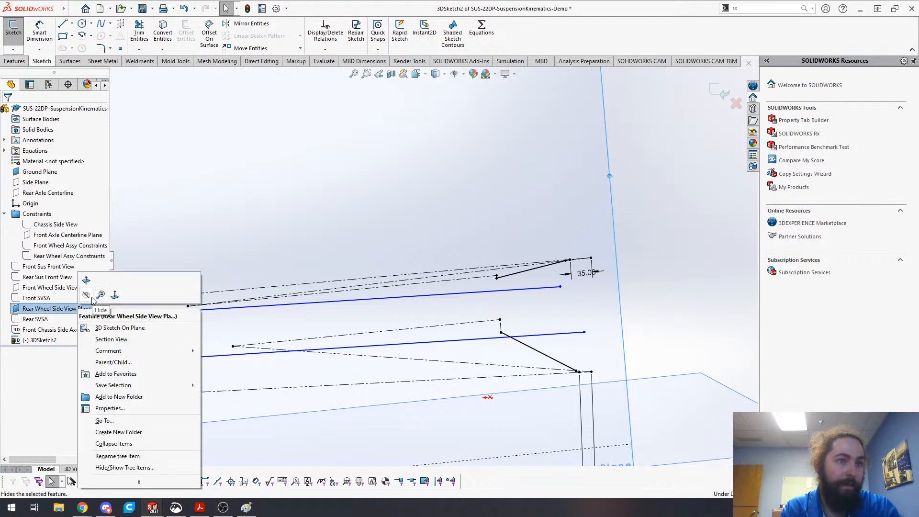
{"action": "left_click", "coordinate": [617, 306]}
- Delete the two long solid lines drawn near the upper and lower arm geometry
{"action": "left_click", "coordinate": [490, 334]}
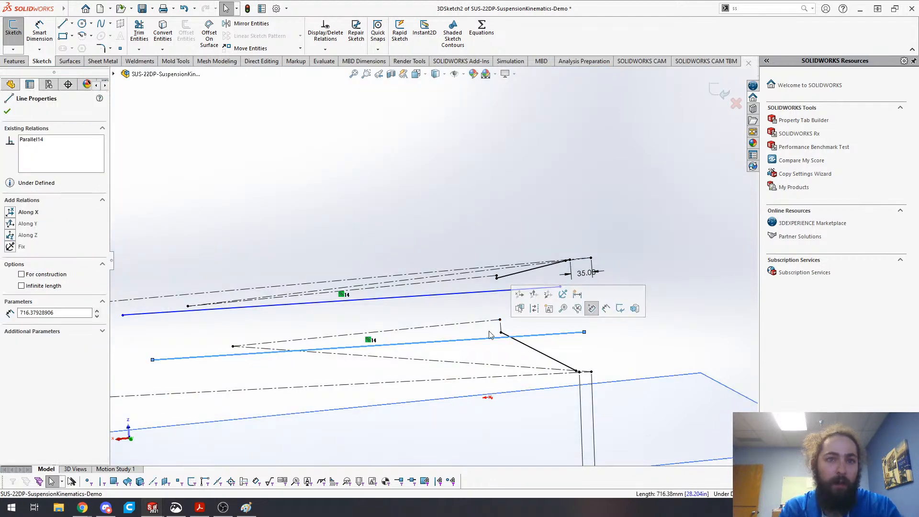
{"action": "key", "text": "Delete"}
{"action": "left_click", "coordinate": [426, 296]}
{"action": "key", "text": "Delete"}
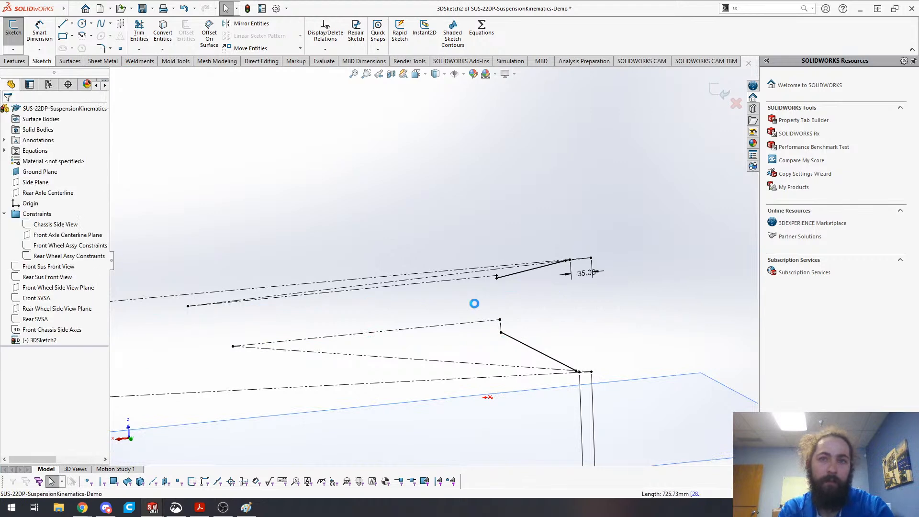
- Draw a single long solid line roughly along X, just below the upper SVSA construction lines
{"action": "key", "text": "s"}
{"action": "left_click", "coordinate": [382, 368]}
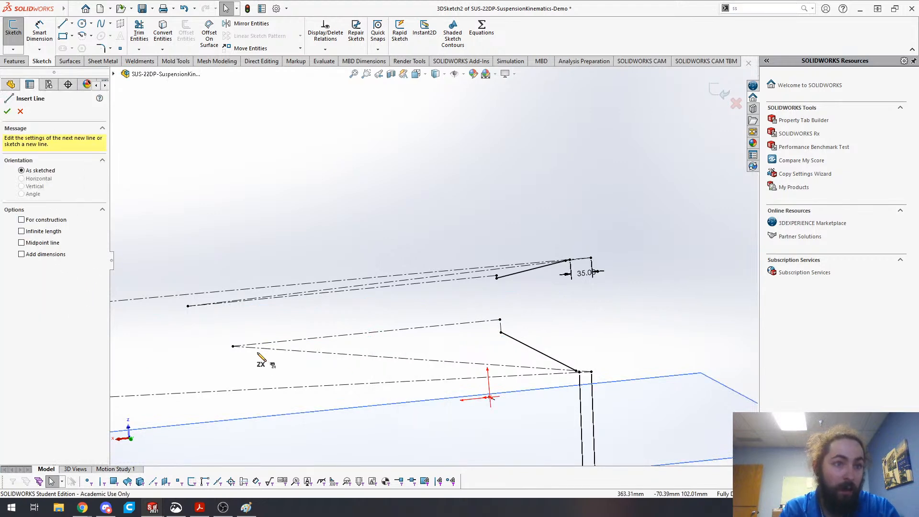
{"action": "left_click", "coordinate": [173, 318]}
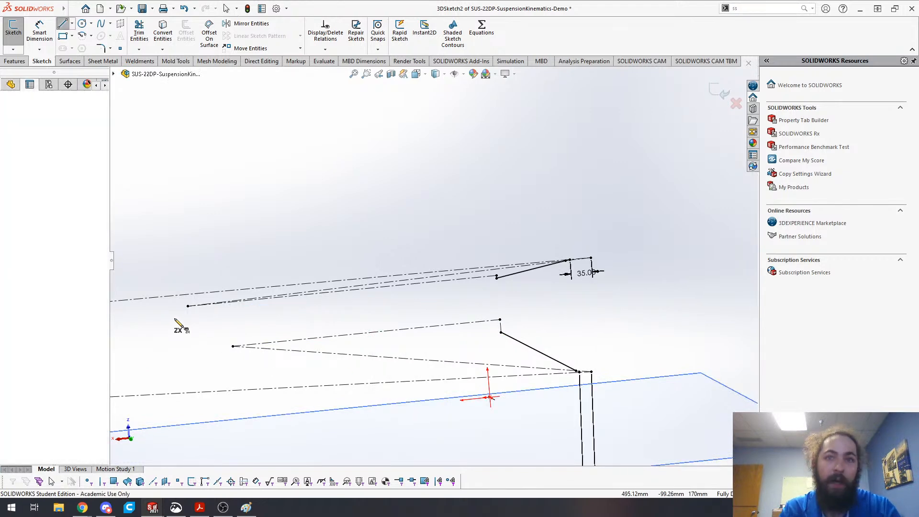
{"action": "left_click", "coordinate": [512, 293]}
{"action": "key", "text": "Escape"}
- Make the new upper line coincident with the inboard endpoint of the rear upper arm line
{"action": "left_click", "coordinate": [498, 295]}
{"action": "left_click", "coordinate": [496, 278], "text": "ctrl"}
{"action": "scroll", "coordinate": [520, 292], "scroll_direction": "down", "scroll_amount": 1}
{"action": "scroll", "coordinate": [502, 291], "scroll_direction": "down", "scroll_amount": 1}
{"action": "left_click", "coordinate": [483, 281]}
{"action": "left_click", "coordinate": [472, 261]}
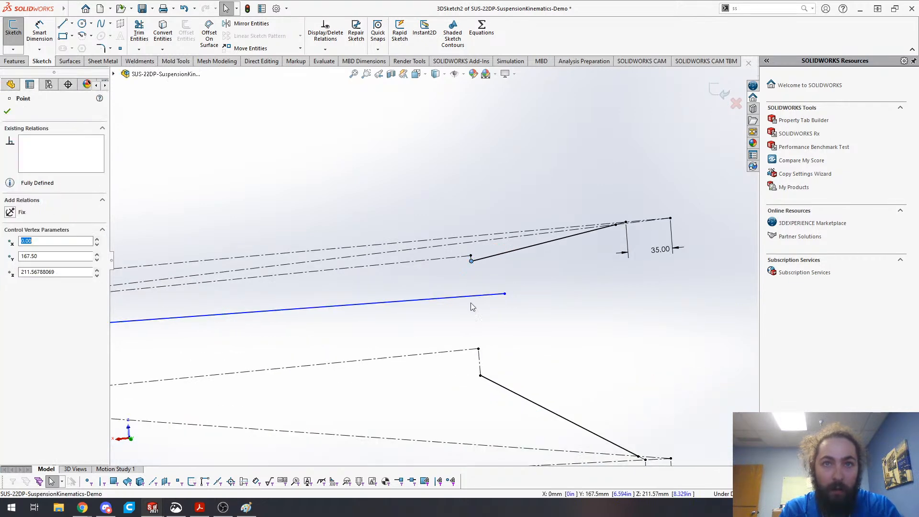
{"action": "left_click", "coordinate": [473, 296], "text": "ctrl"}
{"action": "left_click", "coordinate": [502, 257]}
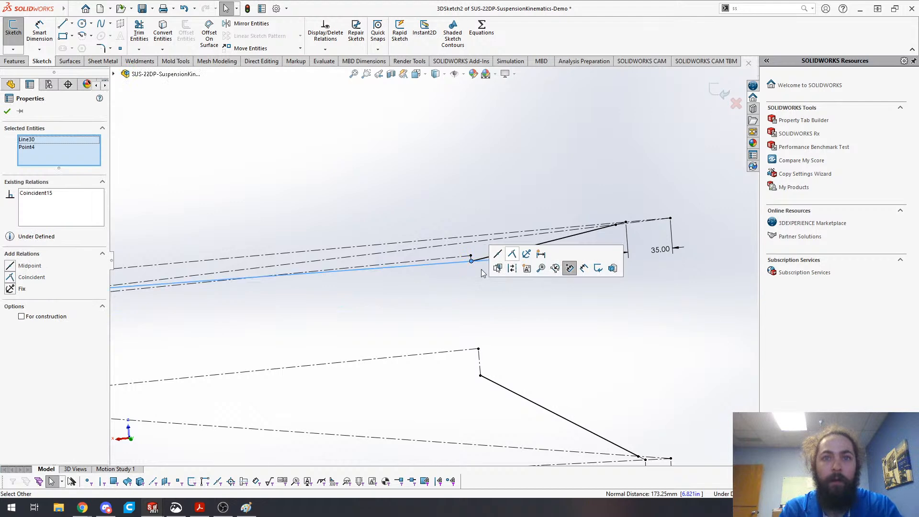
- Make the upper line coincident with the apex point where the upper construction lines converge
{"action": "scroll", "coordinate": [433, 260], "scroll_direction": "up", "scroll_amount": 4}
{"action": "key", "text": "Escape"}
{"action": "left_click", "coordinate": [224, 277]}
{"action": "left_click", "coordinate": [186, 285], "text": "ctrl"}
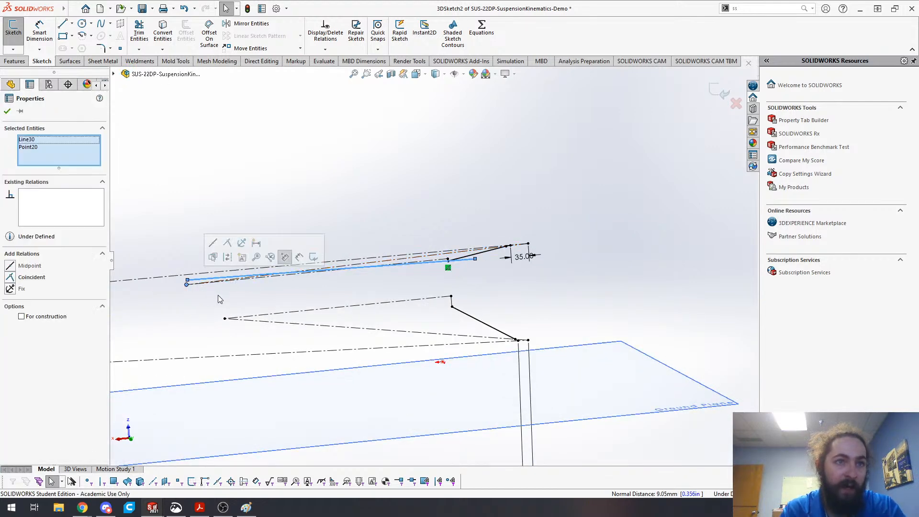
{"action": "left_click", "coordinate": [232, 243]}
{"action": "key", "text": "Escape"}
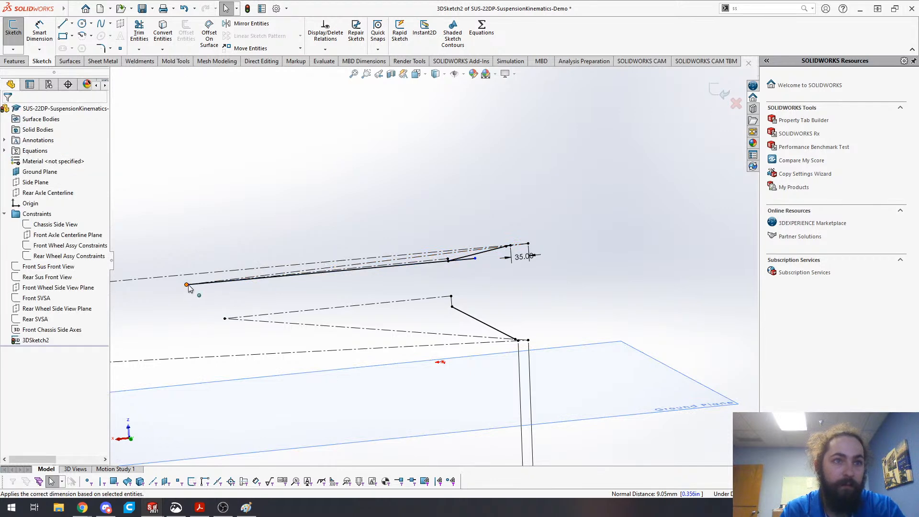
- Stretch the upper line's end beyond the apex point, to about 616 mm from the upper arm's inboard endpoint
{"action": "scroll", "coordinate": [190, 290], "scroll_direction": "down", "scroll_amount": 3}
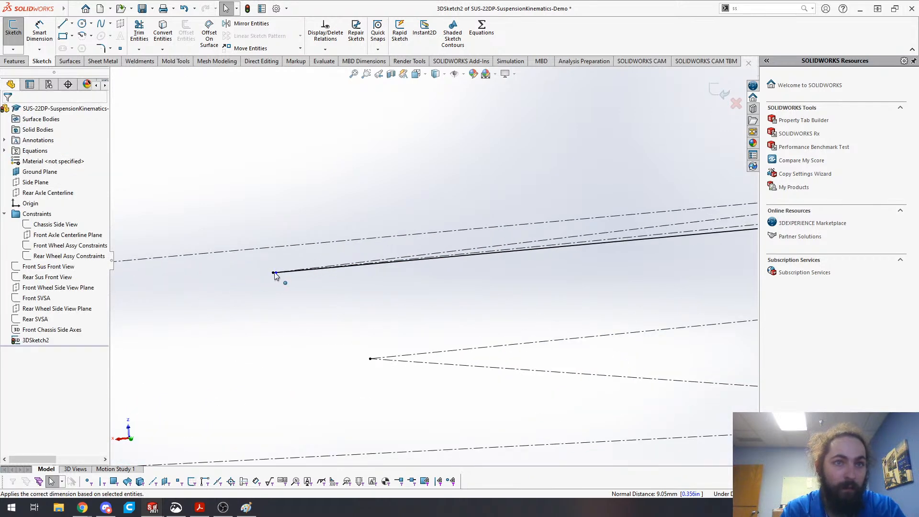
{"action": "left_click_drag", "start_coordinate": [276, 272], "coordinate": [139, 288]}
{"action": "scroll", "coordinate": [372, 326], "scroll_direction": "up", "scroll_amount": 6}
{"action": "key", "text": "Escape"}
{"action": "scroll", "coordinate": [586, 282], "scroll_direction": "down", "scroll_amount": 2}
- Draw a second long solid line roughly along X through the lower arm geometry, extending past both its inboard endpoint and apex
{"action": "key", "text": "s"}
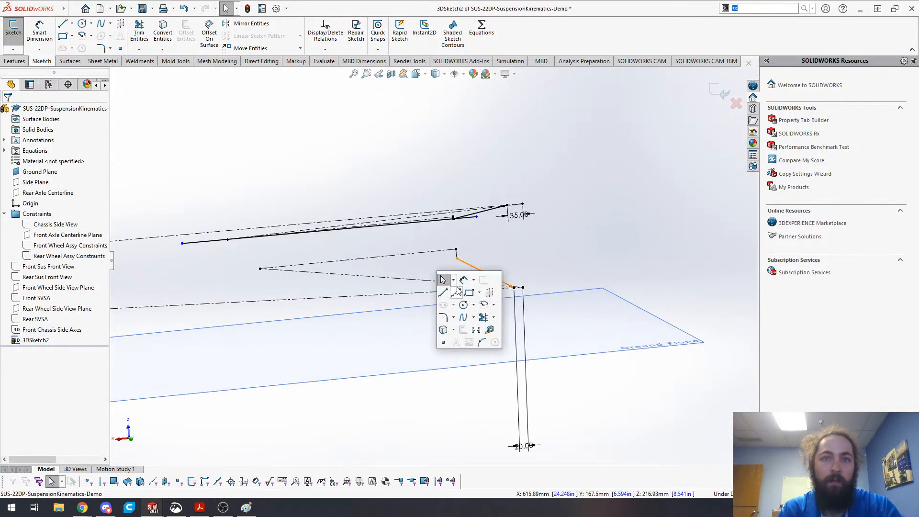
{"action": "left_click", "coordinate": [443, 292]}
{"action": "left_click", "coordinate": [518, 259]}
{"action": "key", "text": "Escape"}
- Make the lower line coincident with the lower arm's inboard endpoint and with the lower construction lines' apex point
{"action": "left_click", "coordinate": [457, 262]}
{"action": "left_click", "coordinate": [456, 259], "text": "ctrl"}
{"action": "left_click", "coordinate": [499, 225]}
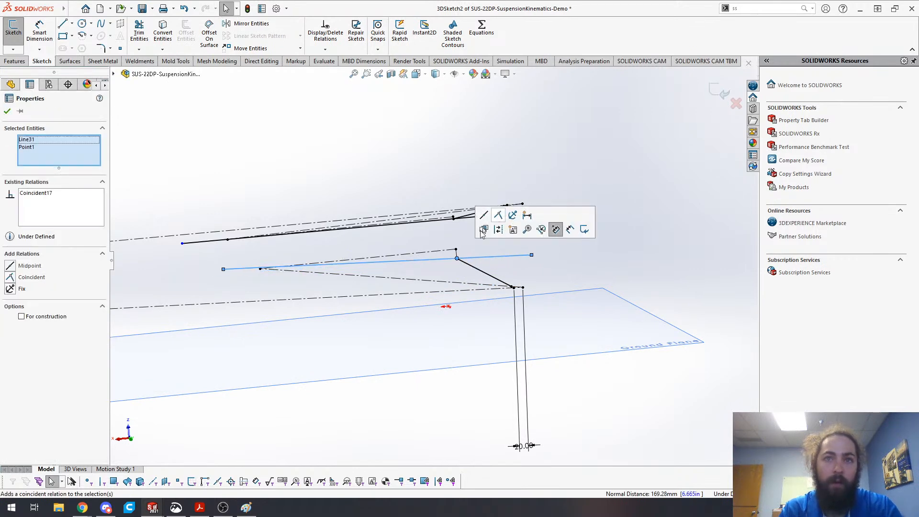
{"action": "left_click", "coordinate": [260, 270]}
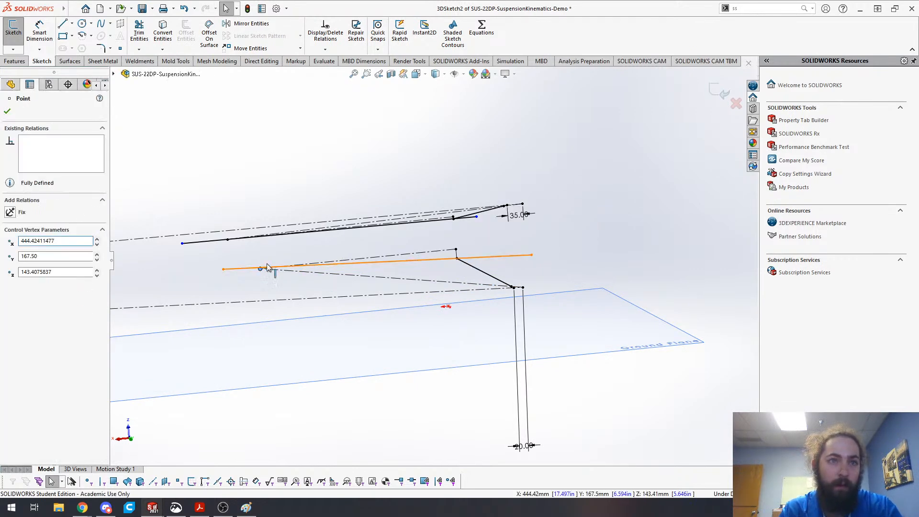
{"action": "left_click", "coordinate": [287, 266], "text": "ctrl"}
{"action": "key", "text": "Escape"}
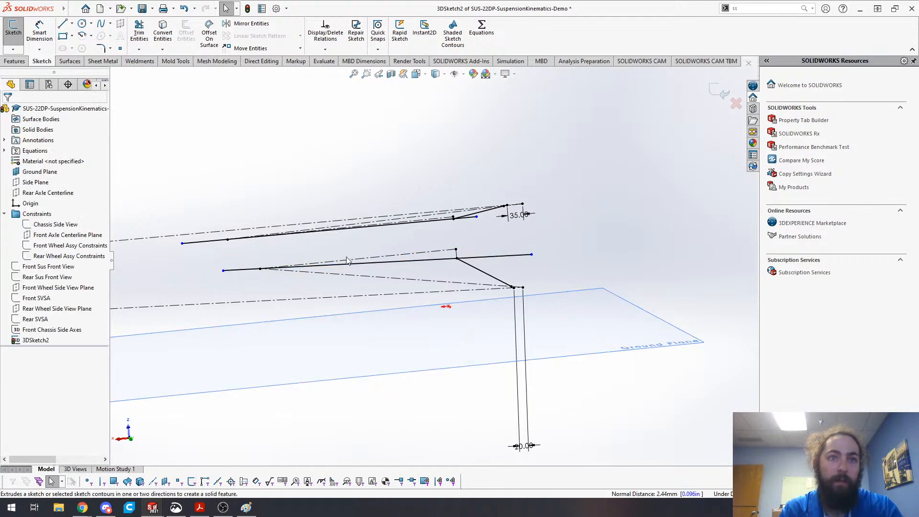
- Dimension the upper line's rear end 250 mm from the upper arm's inboard endpoint
{"action": "scroll", "coordinate": [471, 258], "scroll_direction": "down", "scroll_amount": 2}
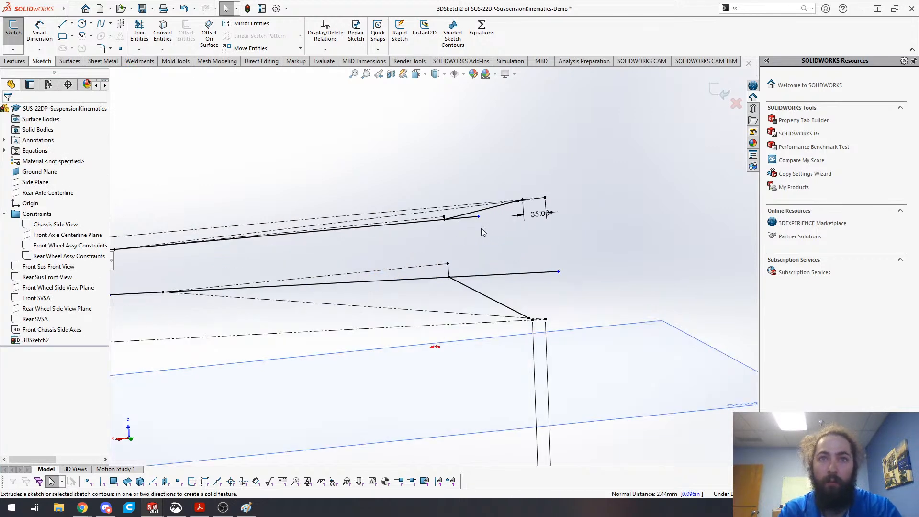
{"action": "scroll", "coordinate": [476, 272], "scroll_direction": "up", "scroll_amount": 3}
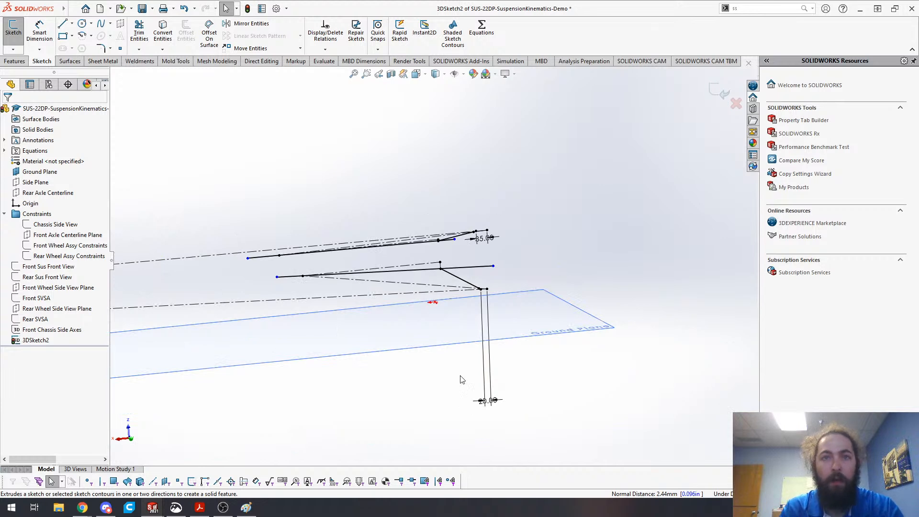
{"action": "scroll", "coordinate": [394, 232], "scroll_direction": "up", "scroll_amount": 2}
{"action": "scroll", "coordinate": [311, 290], "scroll_direction": "down", "scroll_amount": 3}
{"action": "scroll", "coordinate": [622, 158], "scroll_direction": "down", "scroll_amount": 1}
{"action": "key", "text": "s"}
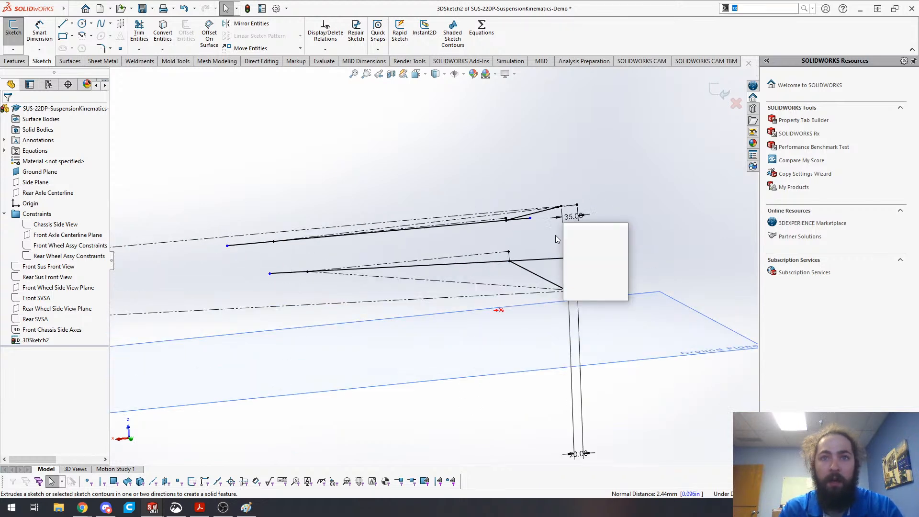
{"action": "left_click", "coordinate": [570, 230]}
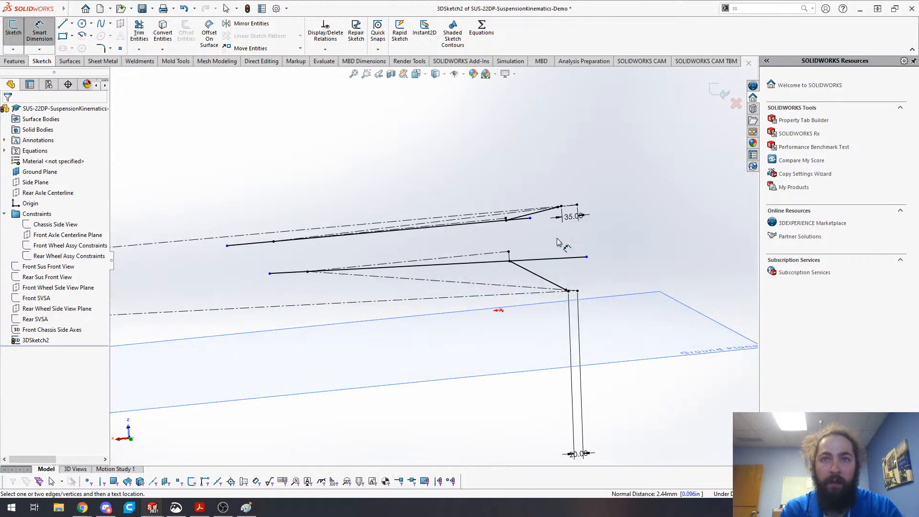
{"action": "left_click", "coordinate": [507, 221]}
{"action": "left_click", "coordinate": [530, 219]}
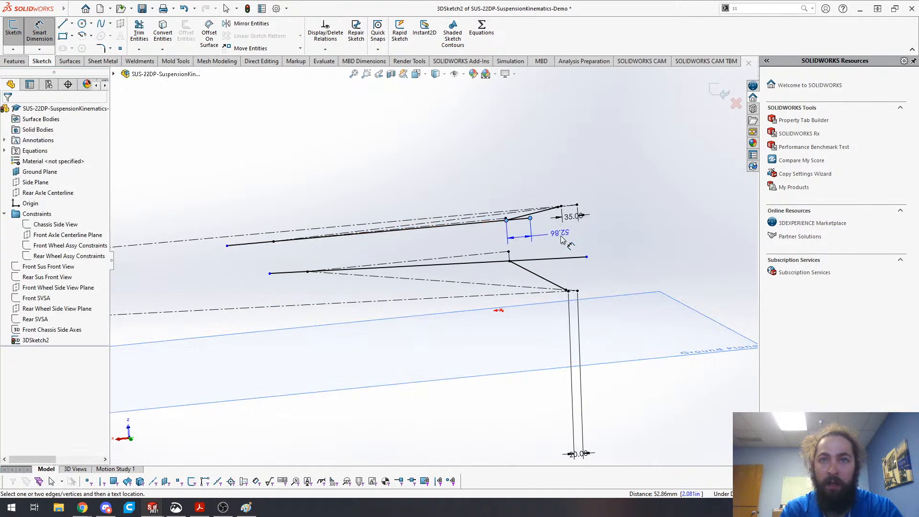
{"action": "left_click", "coordinate": [558, 233]}
{"action": "type", "text": "250"}
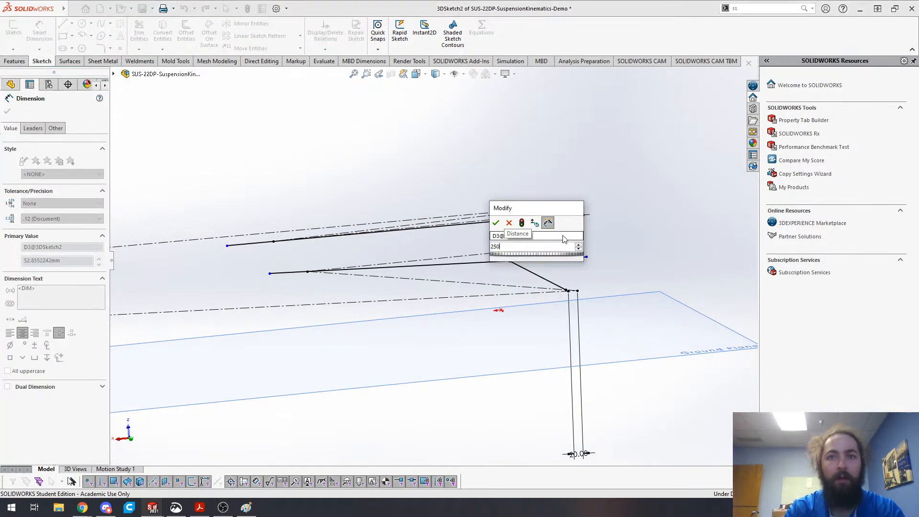
{"action": "key", "text": "Return"}
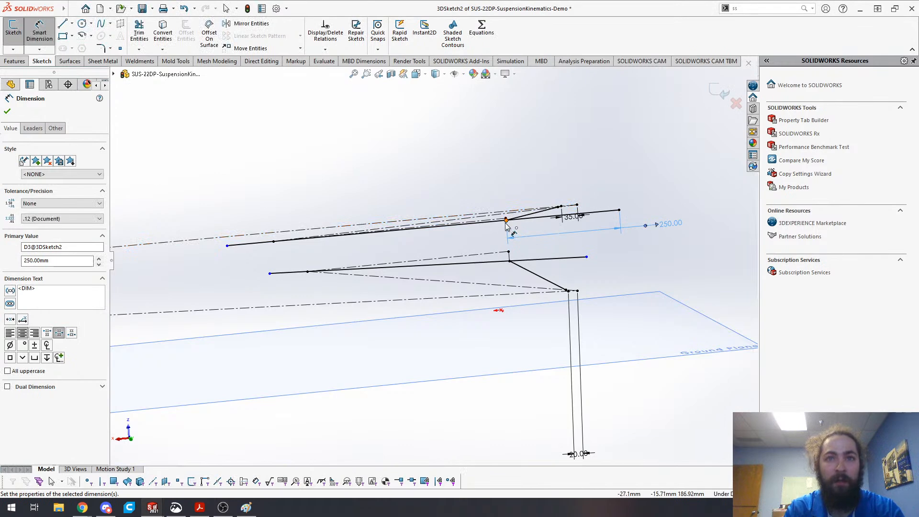
- Dimension the upper line's opposite end, beyond the apex, 600 mm from the upper arm's inboard endpoint
{"action": "left_click", "coordinate": [506, 220]}
{"action": "left_click", "coordinate": [228, 247]}
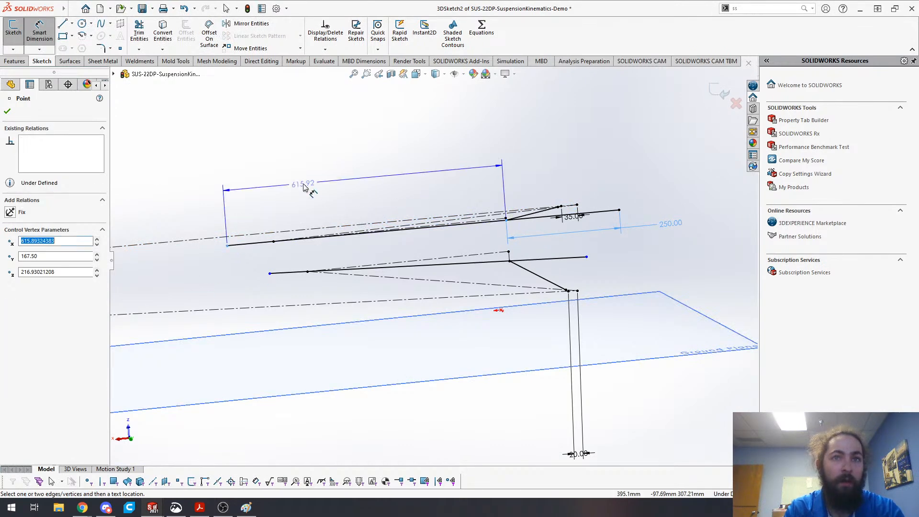
{"action": "left_click", "coordinate": [393, 193]}
{"action": "type", "text": "600"}
{"action": "key", "text": "Return"}
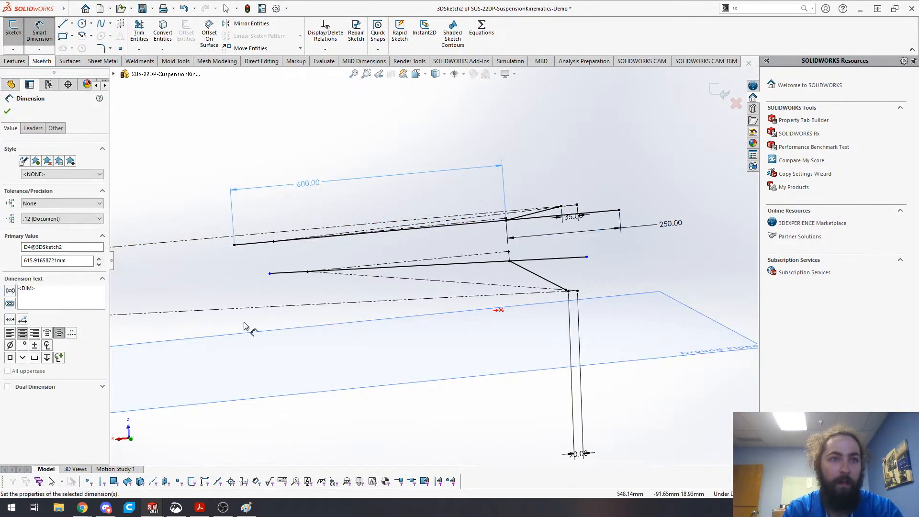
- Dimension the lower line's end beyond the apex 600 mm from the lower arm's inboard endpoint
{"action": "left_click", "coordinate": [270, 273]}
{"action": "left_click", "coordinate": [508, 261]}
{"action": "left_click", "coordinate": [450, 254]}
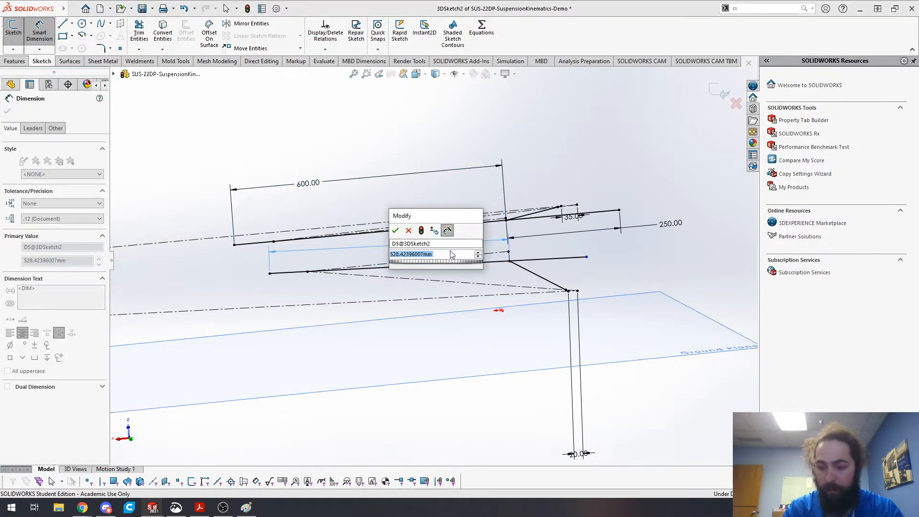
{"action": "type", "text": "600"}
{"action": "key", "text": "Return"}
- Dimension the lower line's rear end 250 mm from the lower arm's inboard endpoint
{"action": "left_click", "coordinate": [509, 261]}
{"action": "left_click", "coordinate": [586, 257]}
{"action": "left_click", "coordinate": [635, 264]}
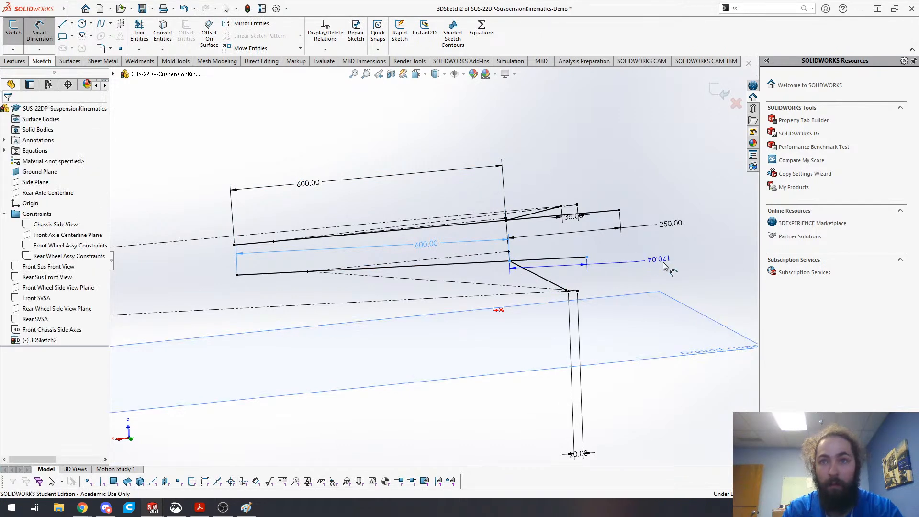
{"action": "key", "text": "Return"}
{"action": "key", "text": "Escape"}
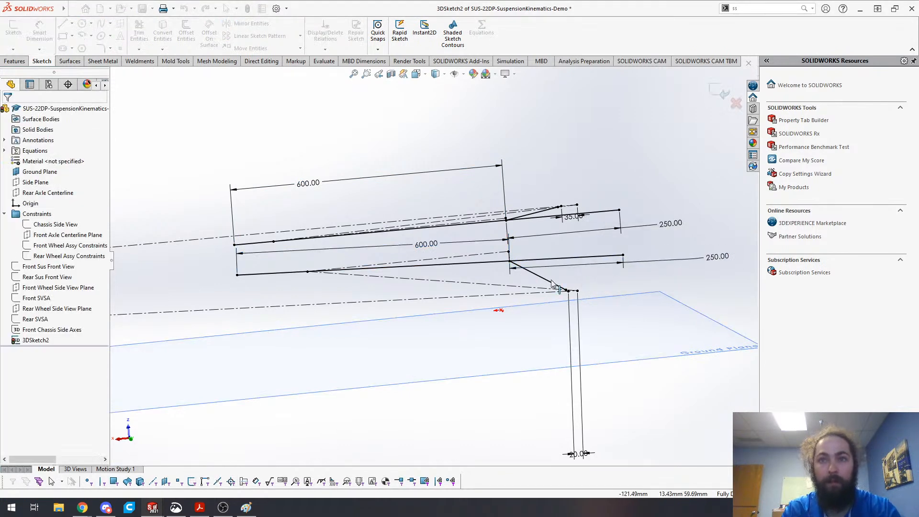
- Convert the solid upper and lower rear arm lines to construction geometry
{"action": "left_click", "coordinate": [550, 282]}
{"action": "middle_click_drag", "start_coordinate": [536, 223], "coordinate": [557, 238]}
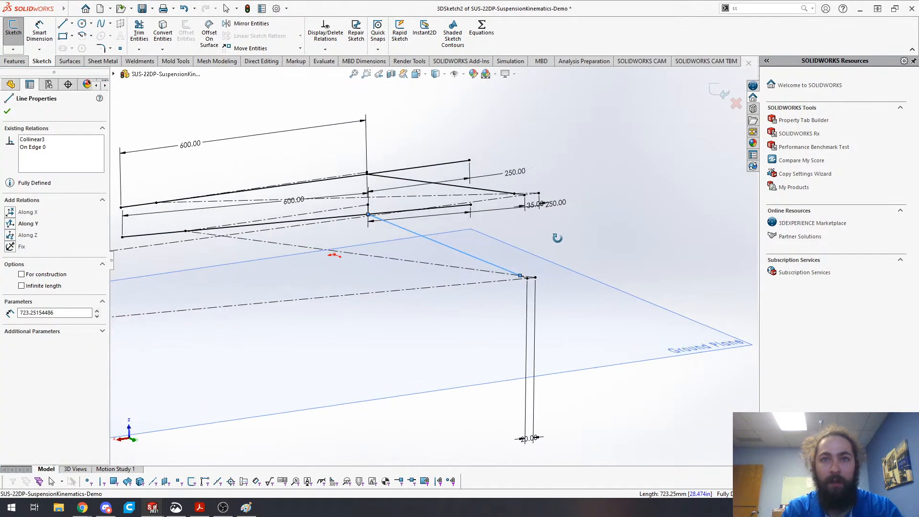
{"action": "left_click", "coordinate": [450, 185], "text": "ctrl"}
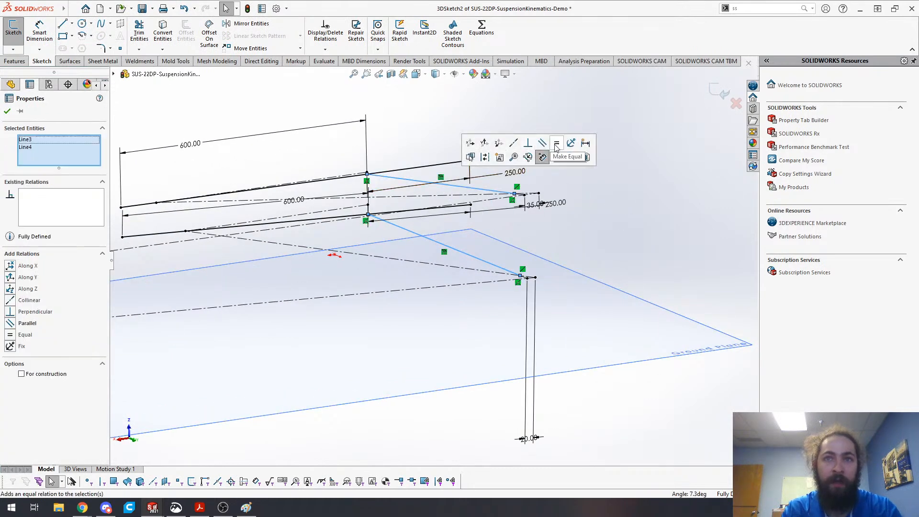
{"action": "left_click", "coordinate": [485, 156]}
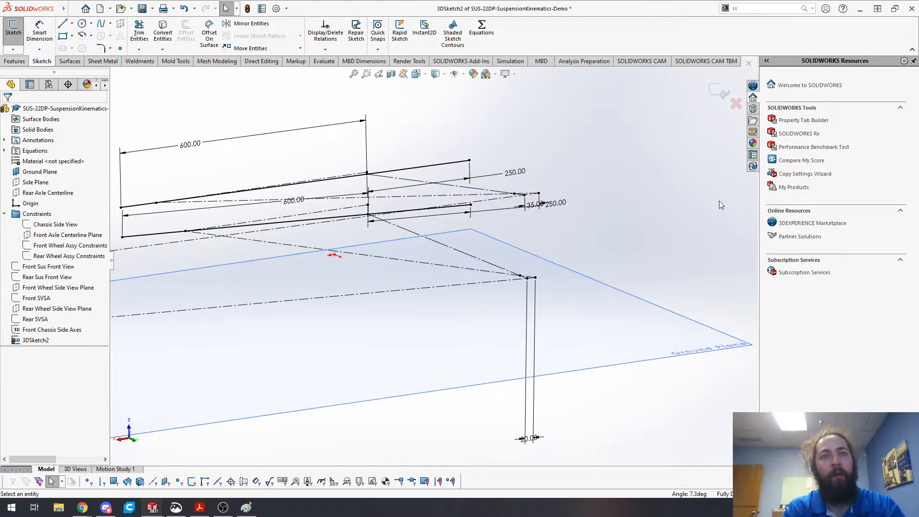
- Examine the Front and Rear Sus Front View sketches in relation to the new rear axes and the ground plane
{"action": "mouse_move", "coordinate": [405, 278]}
{"action": "middle_mouse_down"}
{"action": "mouse_move", "coordinate": [234, 286]}
{"action": "mouse_move", "coordinate": [467, 250]}
{"action": "mouse_move", "coordinate": [407, 175]}
{"action": "middle_mouse_up"}
{"action": "middle_click_drag", "start_coordinate": [412, 242], "coordinate": [505, 323]}
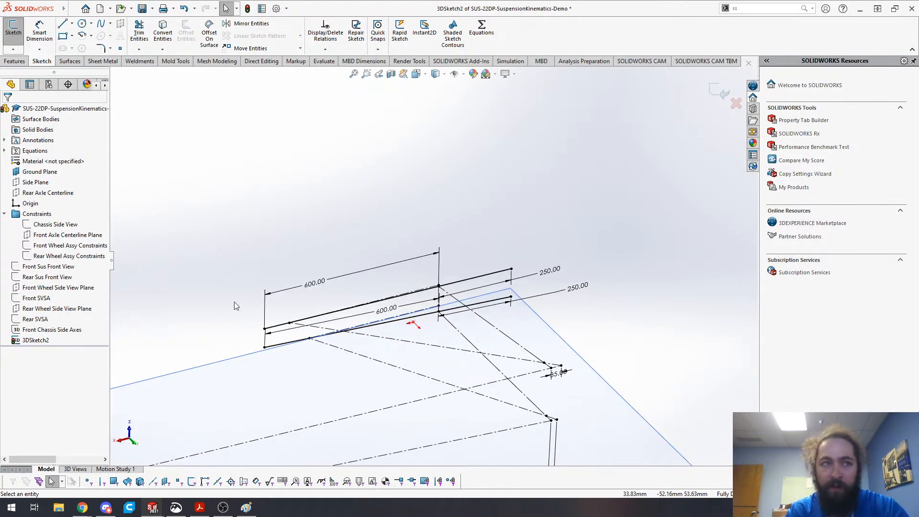
{"action": "left_click", "coordinate": [50, 268]}
{"action": "left_click", "coordinate": [49, 276]}
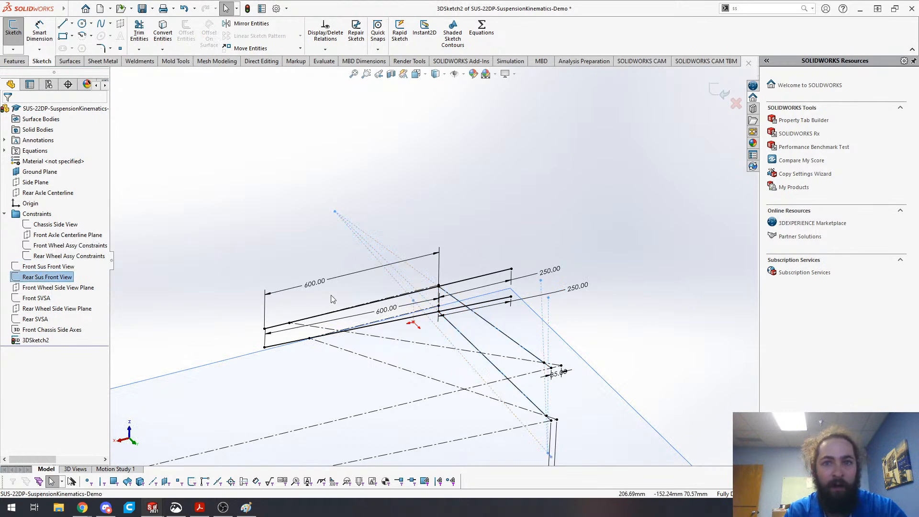
{"action": "left_click", "coordinate": [50, 267]}
{"action": "scroll", "coordinate": [332, 385], "scroll_direction": "up", "scroll_amount": 7}
{"action": "scroll", "coordinate": [332, 359], "scroll_direction": "down", "scroll_amount": 6}
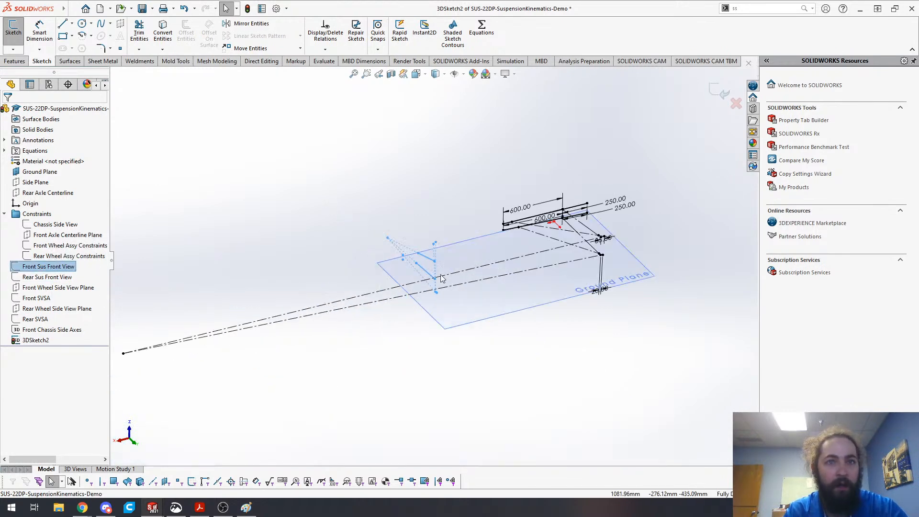
{"action": "middle_click_drag", "start_coordinate": [413, 270], "coordinate": [445, 270]}
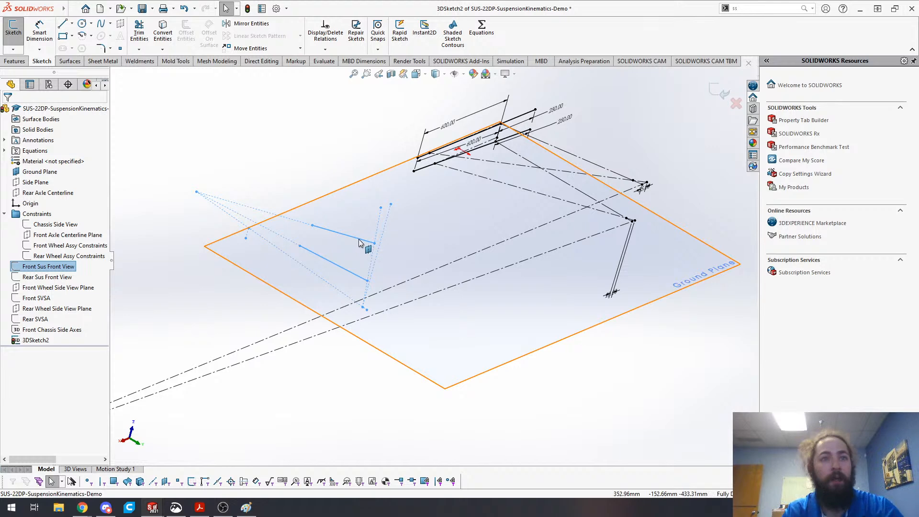
{"action": "left_click", "coordinate": [645, 140]}
{"action": "scroll", "coordinate": [644, 140], "scroll_direction": "down", "scroll_amount": 5}
{"action": "scroll", "coordinate": [656, 200], "scroll_direction": "up", "scroll_amount": 5}
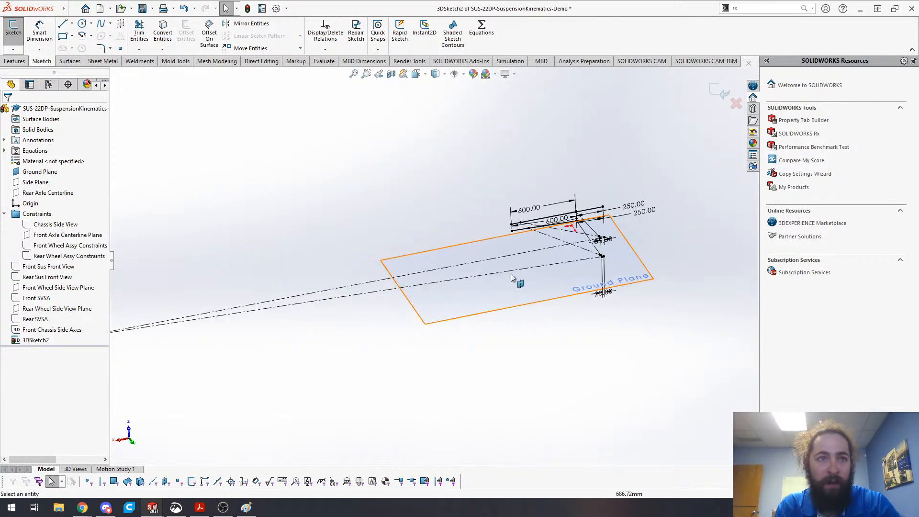
- Compare the two solid rear chassis-side axes, checking the angle between them and their existing relations
{"action": "scroll", "coordinate": [574, 239], "scroll_direction": "down", "scroll_amount": 5}
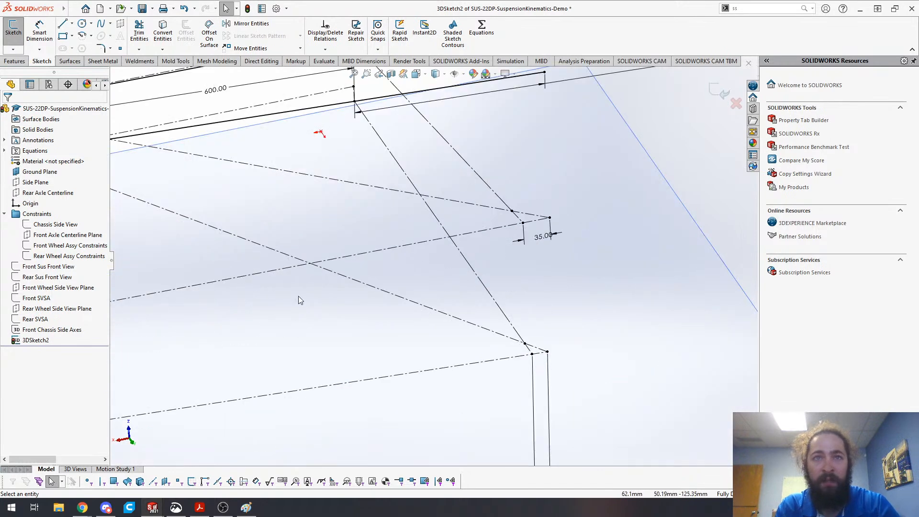
{"action": "scroll", "coordinate": [455, 190], "scroll_direction": "up", "scroll_amount": 5}
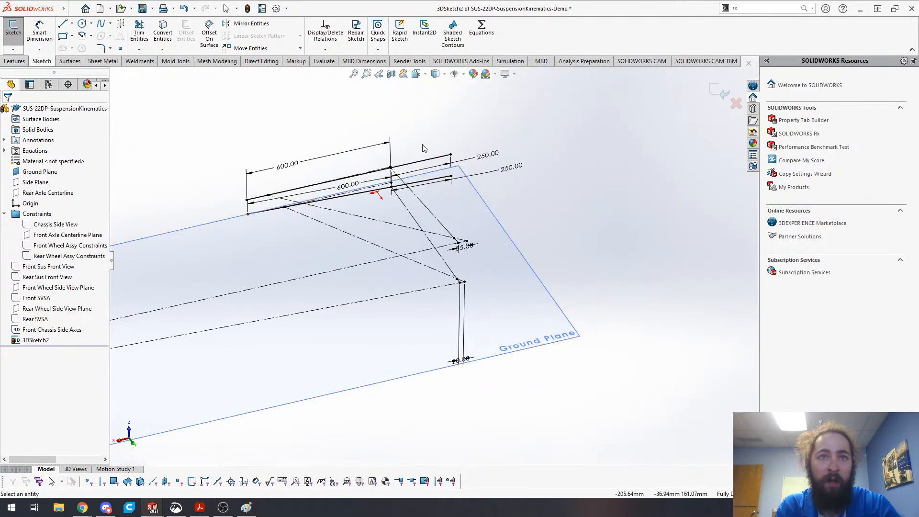
{"action": "left_click", "coordinate": [424, 164]}
{"action": "left_click", "coordinate": [421, 182], "text": "ctrl"}
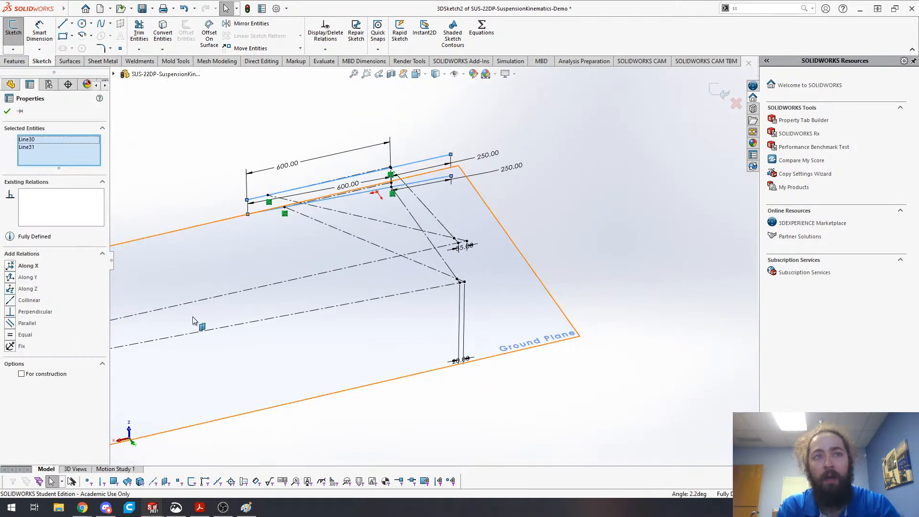
{"action": "left_click", "coordinate": [523, 208]}
{"action": "scroll", "coordinate": [433, 260], "scroll_direction": "up", "scroll_amount": 3}
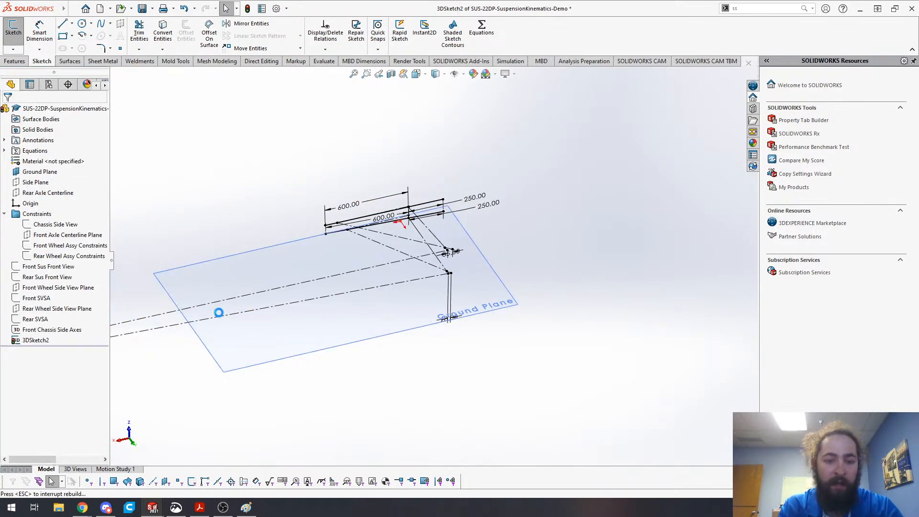
- Exit the rear axes 3D sketch and rename it as Rear Chassis Side Axes
{"action": "left_click", "coordinate": [40, 338]}
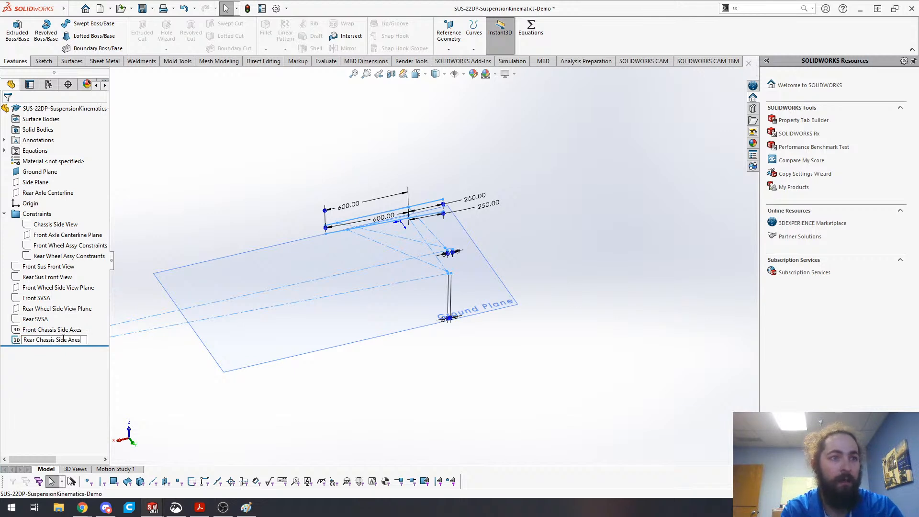
{"action": "key", "text": "Return"}
{"action": "left_click", "coordinate": [27, 369]}
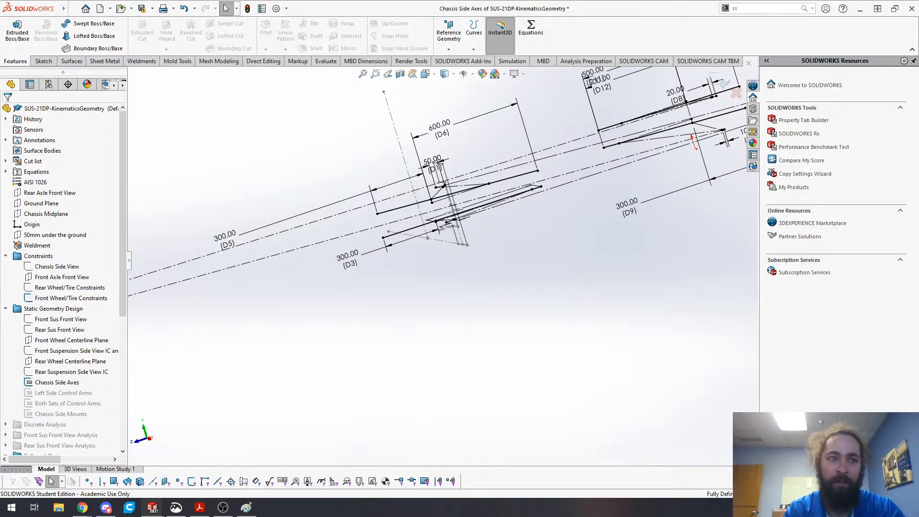
- In the reference model SUS-21DP-KinematicsGeometry, exit the Chassis Side Axes sketch and open the Left Side Control Arms sketch for editing
{"action": "scroll", "coordinate": [82, 412], "scroll_direction": "down", "scroll_amount": 6}
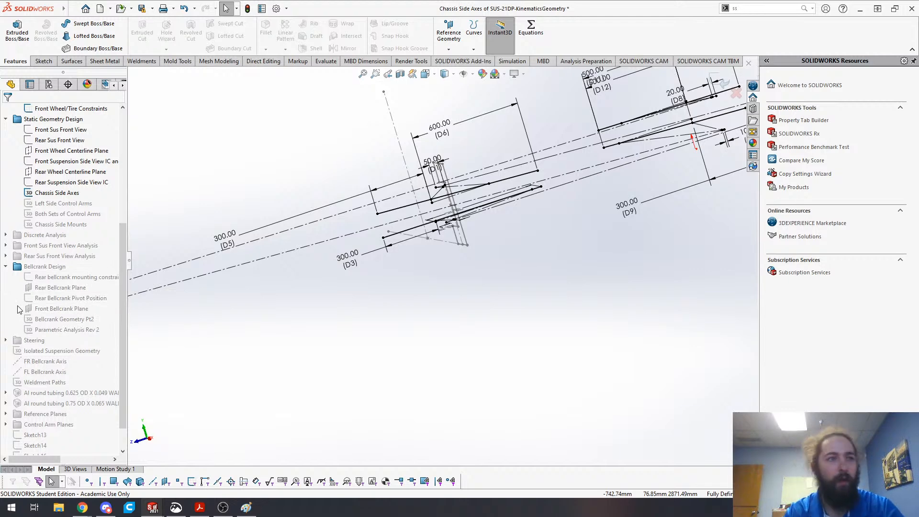
{"action": "mouse_move", "coordinate": [434, 256]}
{"action": "middle_mouse_down"}
{"action": "mouse_move", "coordinate": [481, 259]}
{"action": "mouse_move", "coordinate": [455, 217]}
{"action": "mouse_move", "coordinate": [579, 275]}
{"action": "middle_mouse_up"}
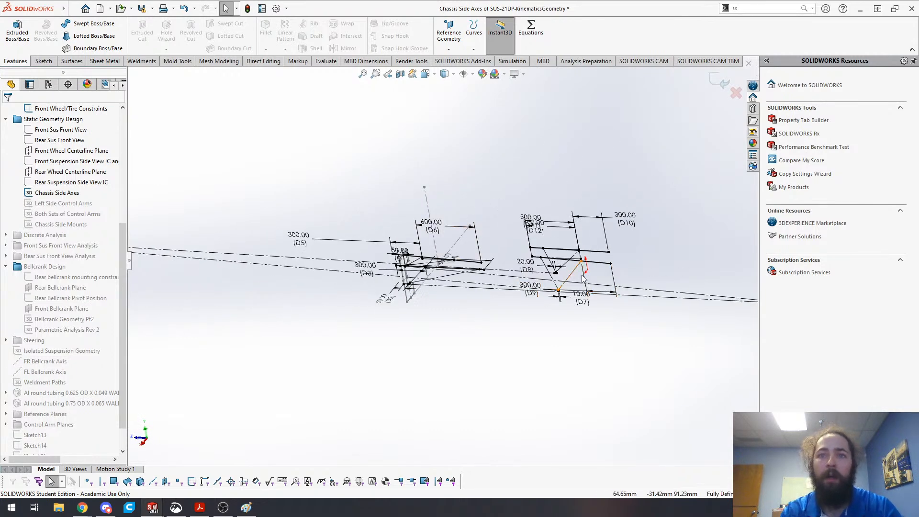
{"action": "key", "text": "d"}
{"action": "left_click", "coordinate": [566, 173]}
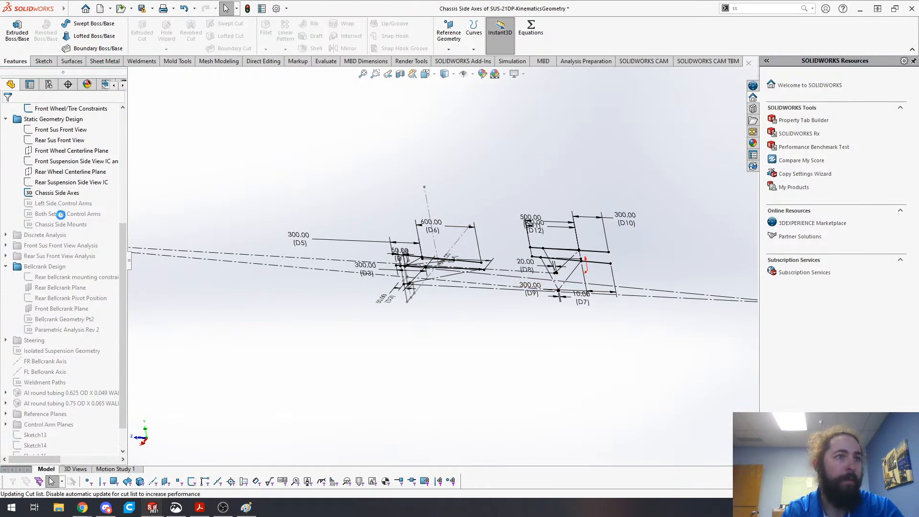
{"action": "left_click", "coordinate": [67, 204]}
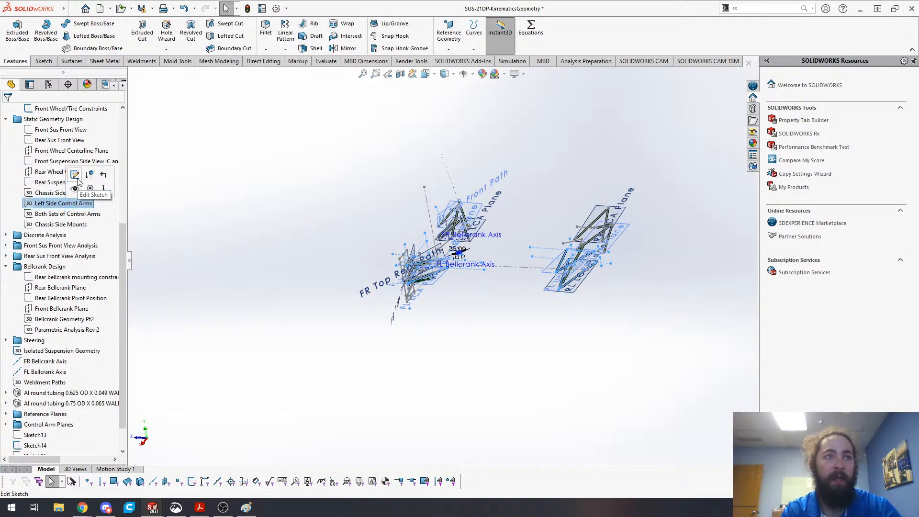
{"action": "left_click", "coordinate": [75, 174]}
- Examine the front control arm layout in the Left Side Control Arms sketch from several angles
{"action": "mouse_move", "coordinate": [333, 354]}
{"action": "middle_mouse_down"}
{"action": "mouse_move", "coordinate": [513, 287]}
{"action": "mouse_move", "coordinate": [456, 308]}
{"action": "mouse_move", "coordinate": [452, 335]}
{"action": "mouse_move", "coordinate": [416, 344]}
{"action": "mouse_move", "coordinate": [443, 313]}
{"action": "mouse_move", "coordinate": [455, 322]}
{"action": "mouse_move", "coordinate": [581, 290]}
{"action": "mouse_move", "coordinate": [461, 305]}
{"action": "middle_mouse_up"}
{"action": "scroll", "coordinate": [460, 305], "scroll_direction": "down", "scroll_amount": 10}
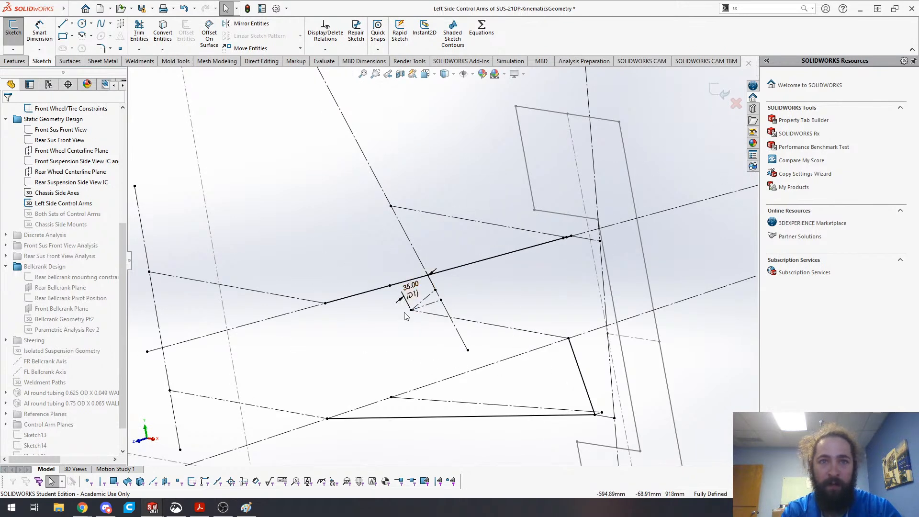
{"action": "scroll", "coordinate": [407, 316], "scroll_direction": "up", "scroll_amount": 6}
{"action": "mouse_move", "coordinate": [461, 329]}
{"action": "middle_mouse_down"}
{"action": "mouse_move", "coordinate": [430, 251]}
{"action": "mouse_move", "coordinate": [406, 303]}
{"action": "mouse_move", "coordinate": [356, 329]}
{"action": "mouse_move", "coordinate": [484, 301]}
{"action": "mouse_move", "coordinate": [468, 349]}
{"action": "mouse_move", "coordinate": [453, 338]}
{"action": "mouse_move", "coordinate": [496, 340]}
{"action": "middle_mouse_up"}
{"action": "scroll", "coordinate": [585, 316], "scroll_direction": "down", "scroll_amount": 5}
{"action": "mouse_move", "coordinate": [569, 307]}
{"action": "middle_mouse_down"}
{"action": "mouse_move", "coordinate": [523, 277]}
{"action": "mouse_move", "coordinate": [455, 290]}
{"action": "middle_mouse_up"}
{"action": "scroll", "coordinate": [139, 298], "scroll_direction": "up", "scroll_amount": 4}
{"action": "mouse_move", "coordinate": [183, 235]}
{"action": "middle_mouse_down"}
{"action": "mouse_move", "coordinate": [277, 236]}
{"action": "mouse_move", "coordinate": [436, 289]}
{"action": "middle_mouse_up"}
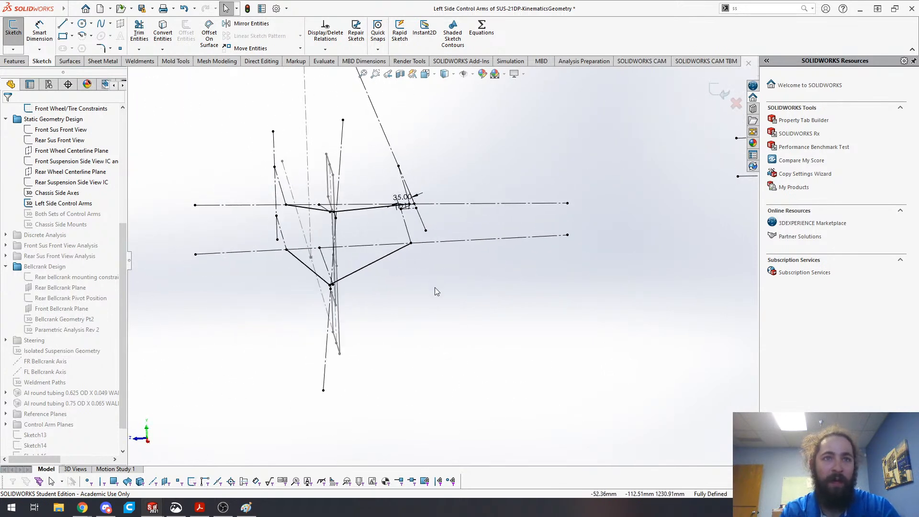
- Inspect the relations of the front upright's inclined construction line, the lower arm's outboard point and the arm lines, along with the overall control arm layout
{"action": "left_click", "coordinate": [341, 157]}
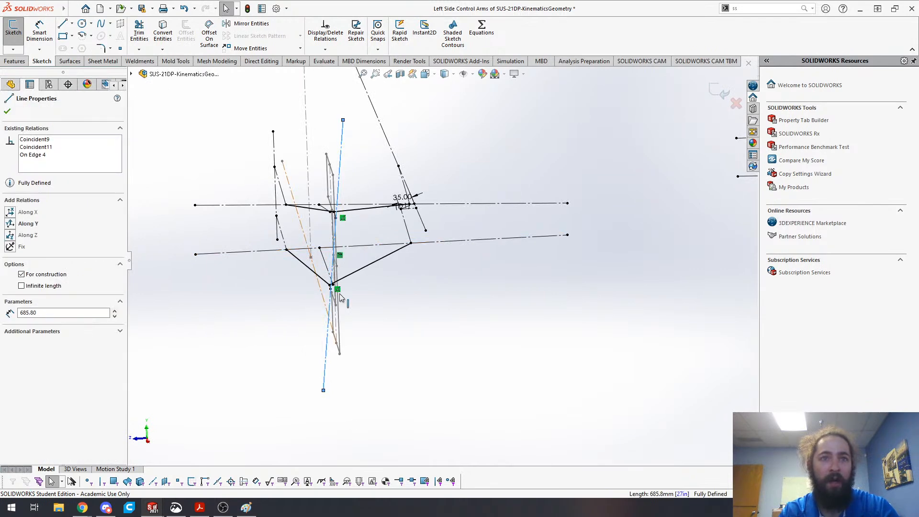
{"action": "mouse_move", "coordinate": [335, 297]}
{"action": "middle_mouse_down"}
{"action": "mouse_move", "coordinate": [693, 301]}
{"action": "mouse_move", "coordinate": [455, 287]}
{"action": "middle_mouse_up"}
{"action": "scroll", "coordinate": [474, 287], "scroll_direction": "down", "scroll_amount": 2}
{"action": "middle_click_drag", "start_coordinate": [529, 266], "coordinate": [522, 272]}
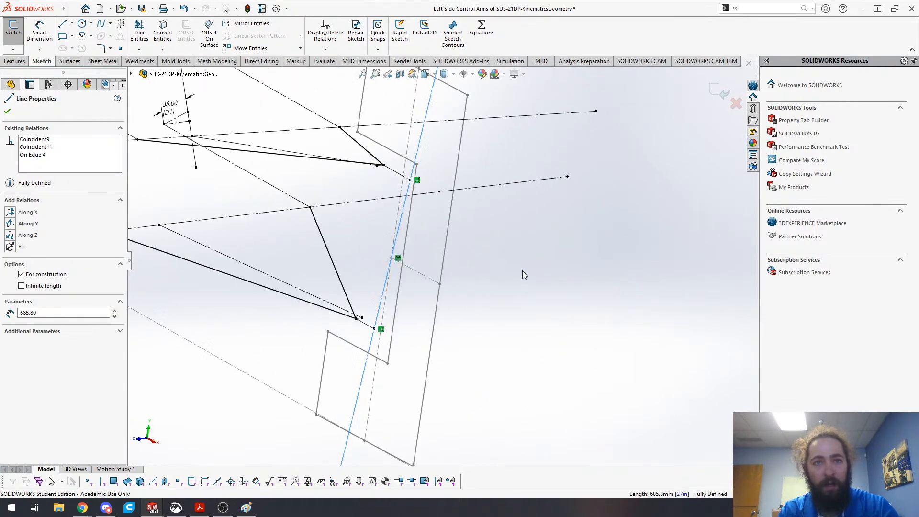
{"action": "left_click", "coordinate": [367, 326]}
{"action": "left_click", "coordinate": [353, 245]}
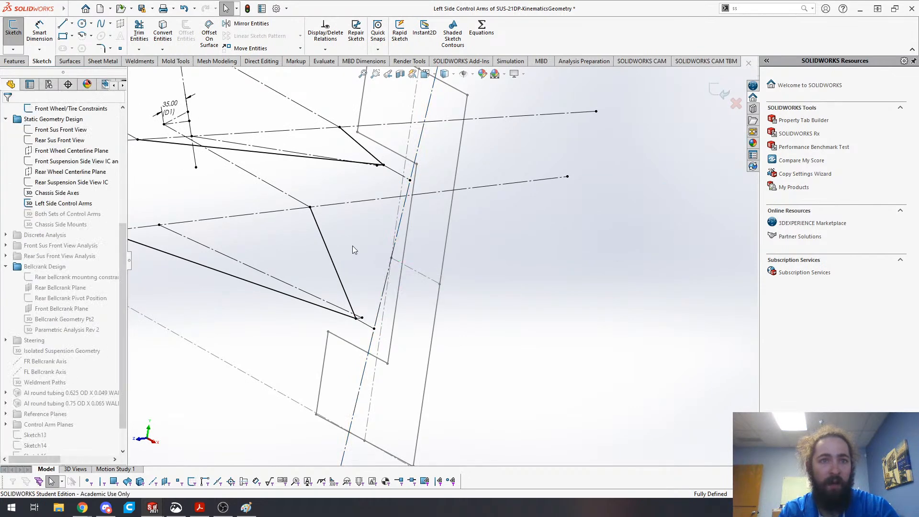
{"action": "left_click", "coordinate": [356, 319]}
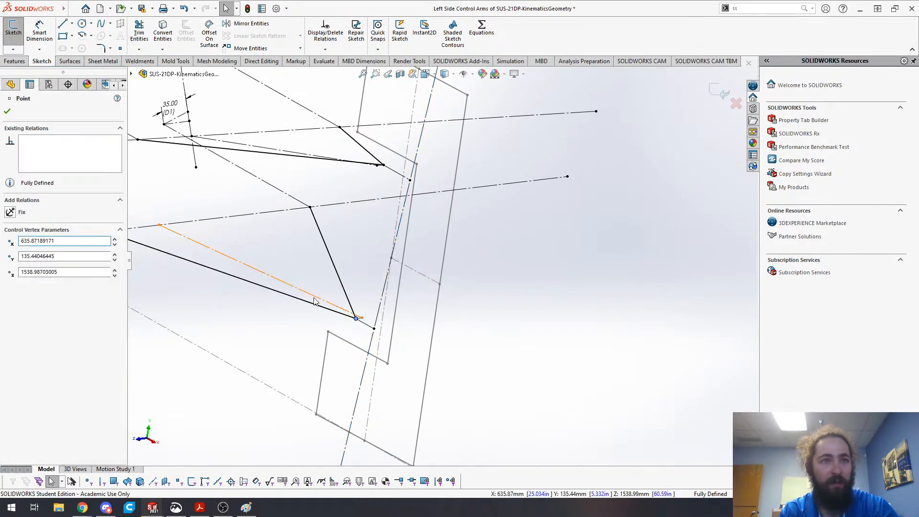
{"action": "left_click", "coordinate": [216, 250]}
{"action": "left_click", "coordinate": [277, 151]}
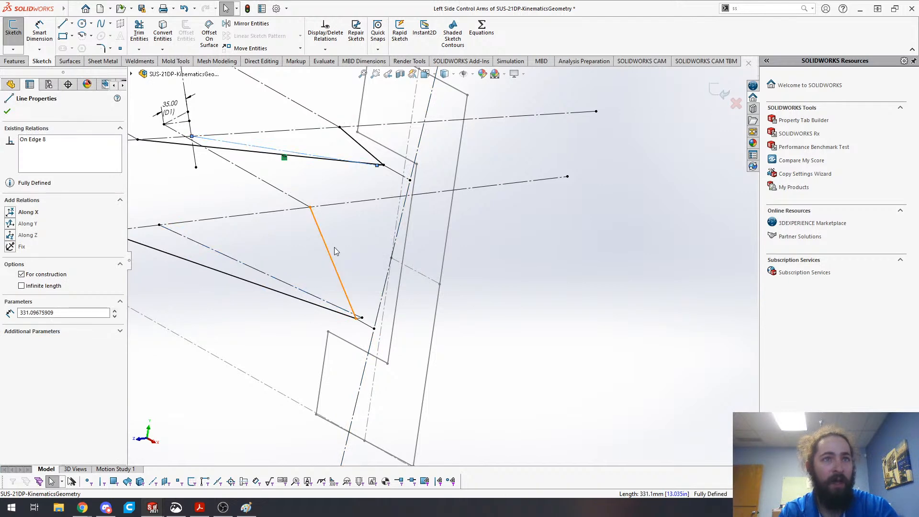
{"action": "left_click", "coordinate": [373, 252]}
{"action": "scroll", "coordinate": [556, 280], "scroll_direction": "up", "scroll_amount": 10}
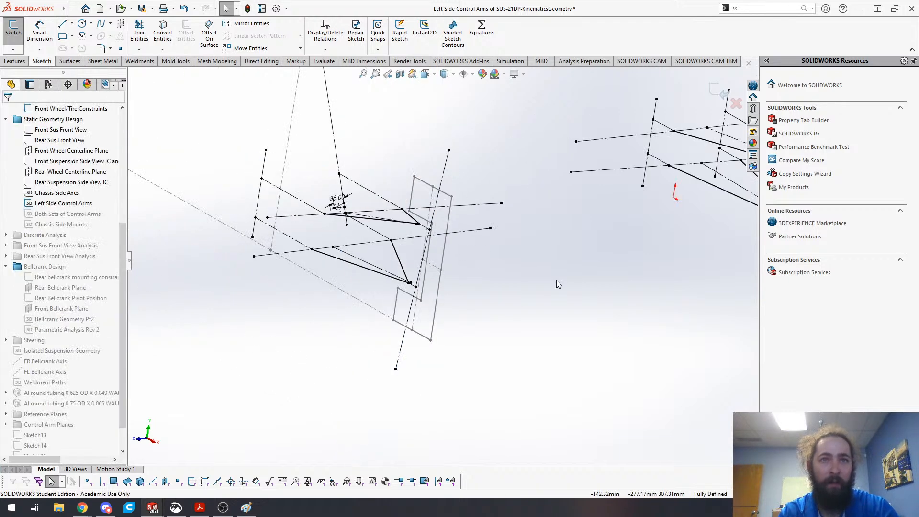
{"action": "scroll", "coordinate": [599, 219], "scroll_direction": "down", "scroll_amount": 3}
{"action": "mouse_move", "coordinate": [378, 297]}
{"action": "middle_mouse_down"}
{"action": "mouse_move", "coordinate": [404, 285]}
{"action": "mouse_move", "coordinate": [386, 289]}
{"action": "middle_mouse_up"}
{"action": "scroll", "coordinate": [386, 290], "scroll_direction": "down", "scroll_amount": 1}
{"action": "scroll", "coordinate": [447, 287], "scroll_direction": "up", "scroll_amount": 5}
{"action": "middle_click_drag", "start_coordinate": [447, 286], "coordinate": [504, 255]}
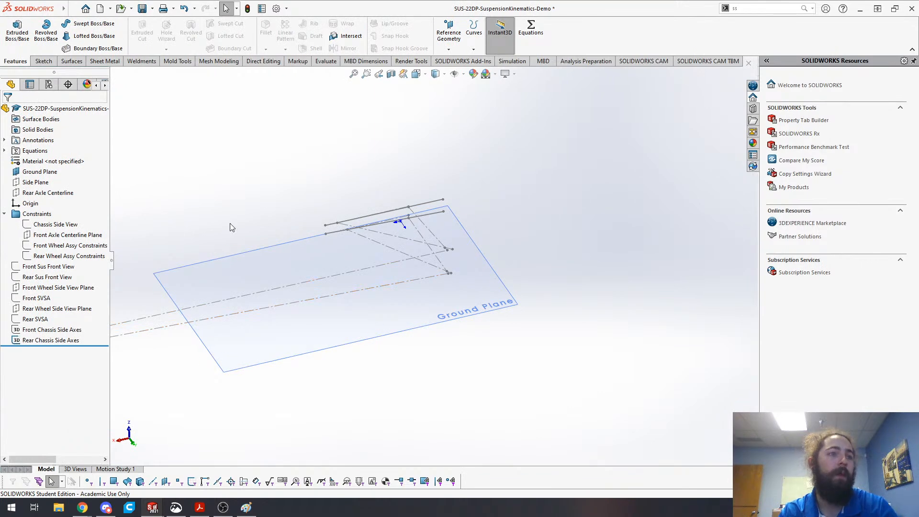
- Switch back to SUS-22DP-SuspensionKinematics-Demo, hide the Rear Chassis Side Axes sketch and start a new 3D sketch
{"action": "scroll", "coordinate": [281, 275], "scroll_direction": "up", "scroll_amount": 5}
{"action": "scroll", "coordinate": [221, 291], "scroll_direction": "down", "scroll_amount": 3}
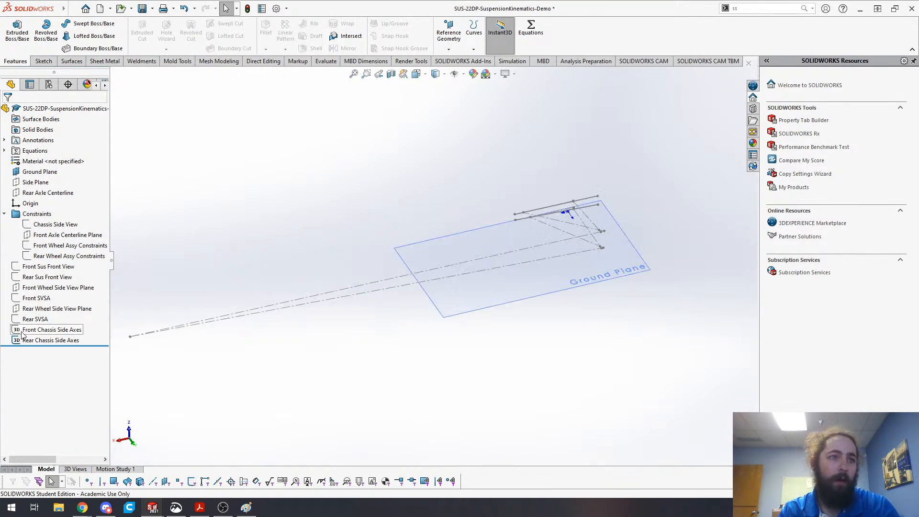
{"action": "type", "text": "sss"}
{"action": "type", "text": "s"}
{"action": "type", "text": "a"}
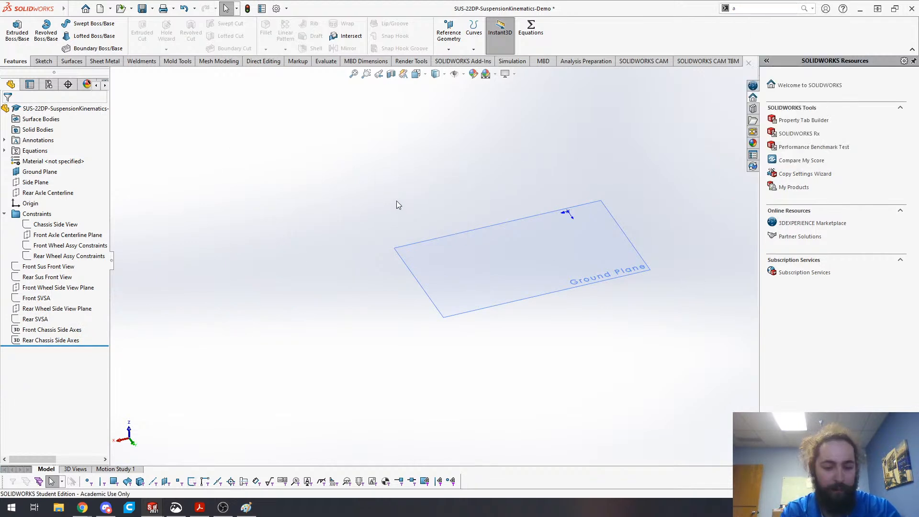
{"action": "type", "text": "s"}
{"action": "left_click", "coordinate": [407, 237]}
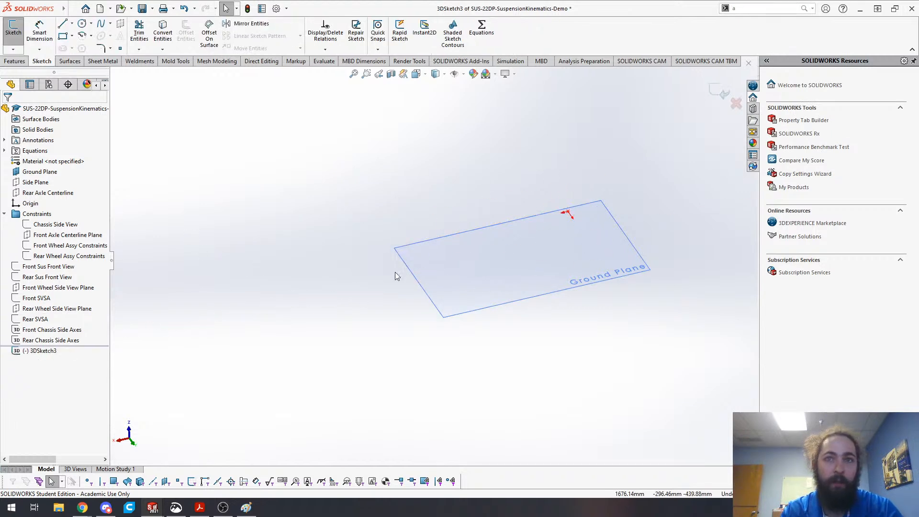
- Show the Front Chassis Side Axes and Front SVSA sketches as references for the new 3D sketch
{"action": "scroll", "coordinate": [581, 258], "scroll_direction": "down", "scroll_amount": 1}
{"action": "middle_click_drag", "start_coordinate": [471, 425], "coordinate": [466, 383]}
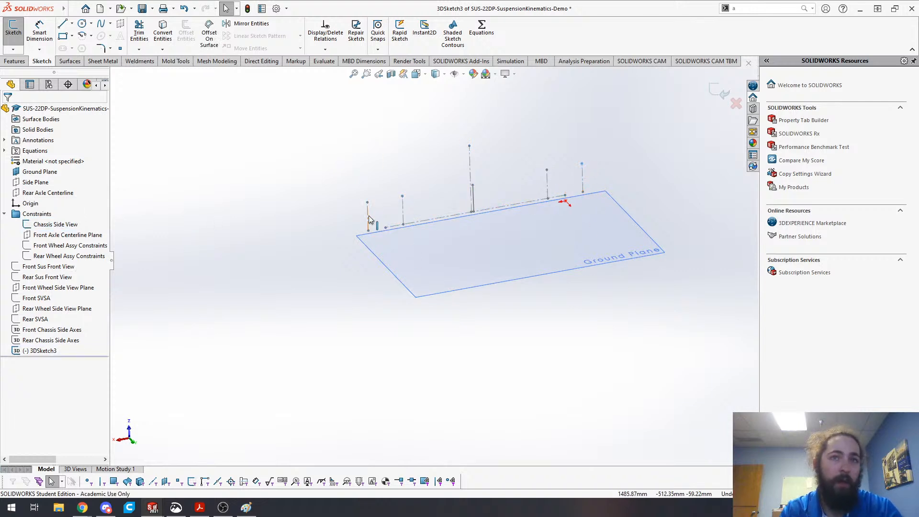
{"action": "left_click", "coordinate": [59, 330]}
{"action": "left_click", "coordinate": [68, 315]}
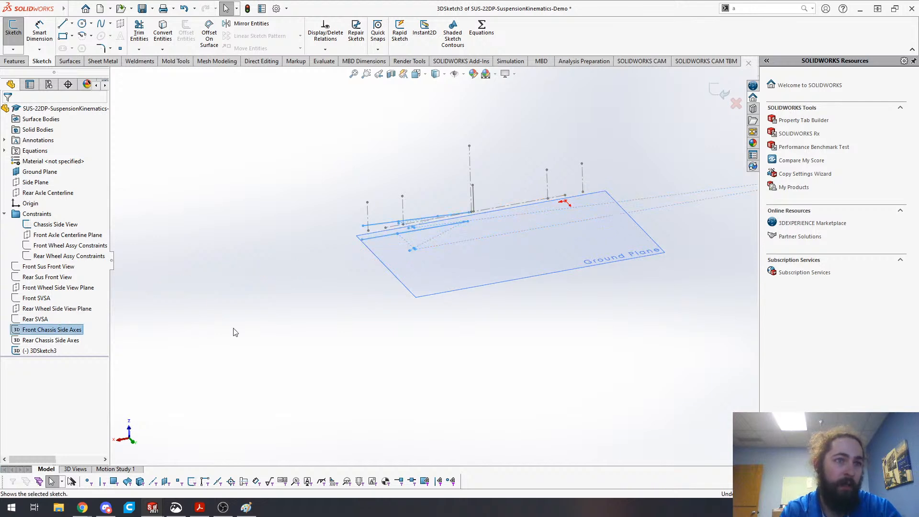
{"action": "mouse_move", "coordinate": [333, 263]}
{"action": "middle_mouse_down"}
{"action": "mouse_move", "coordinate": [384, 264]}
{"action": "mouse_move", "coordinate": [338, 269]}
{"action": "middle_mouse_up"}
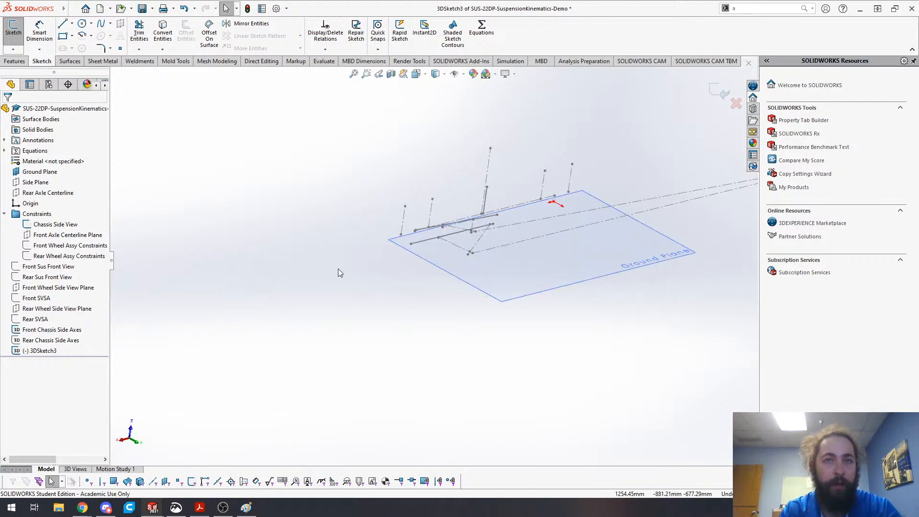
{"action": "left_click", "coordinate": [38, 297]}
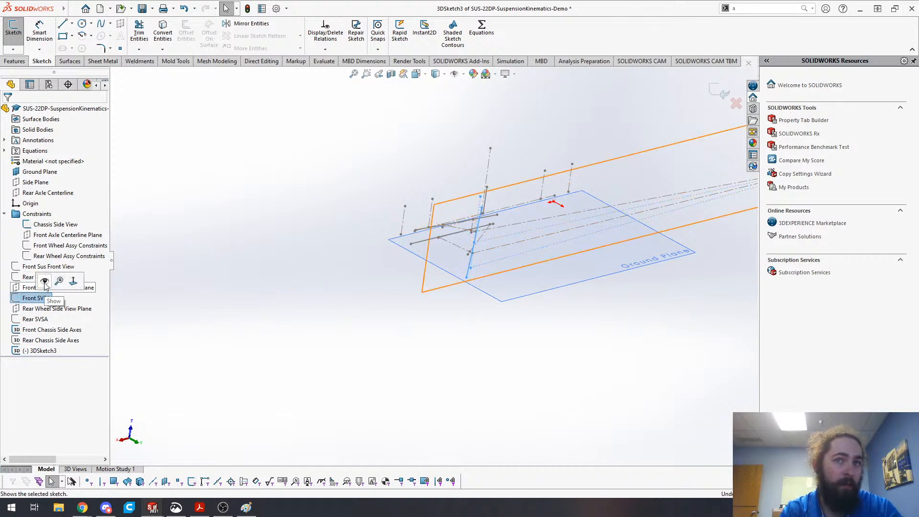
{"action": "left_click", "coordinate": [44, 281]}
{"action": "scroll", "coordinate": [476, 233], "scroll_direction": "down", "scroll_amount": 5}
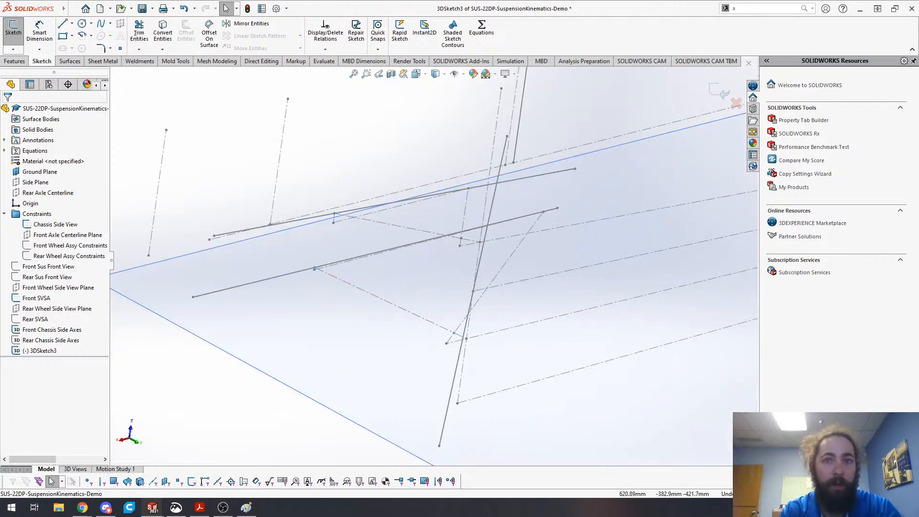
- Hide the Front Chassis Side Axes sketch and show the Front Sus Front View sketch
{"action": "left_click", "coordinate": [412, 313]}
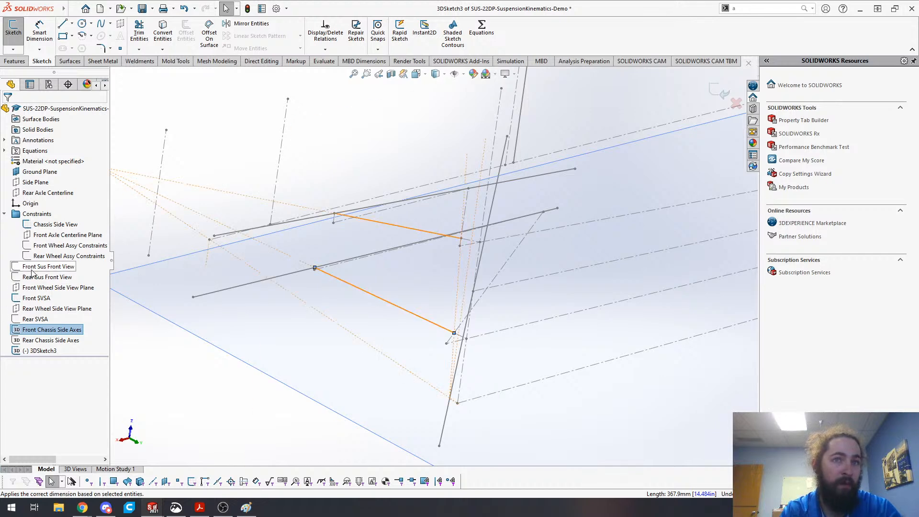
{"action": "left_click", "coordinate": [202, 394]}
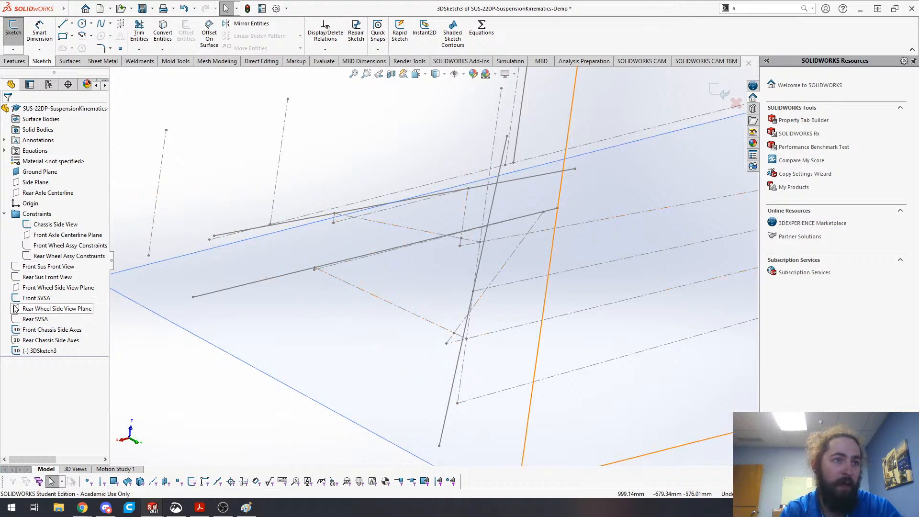
{"action": "right_click", "coordinate": [40, 334]}
{"action": "left_click", "coordinate": [46, 319]}
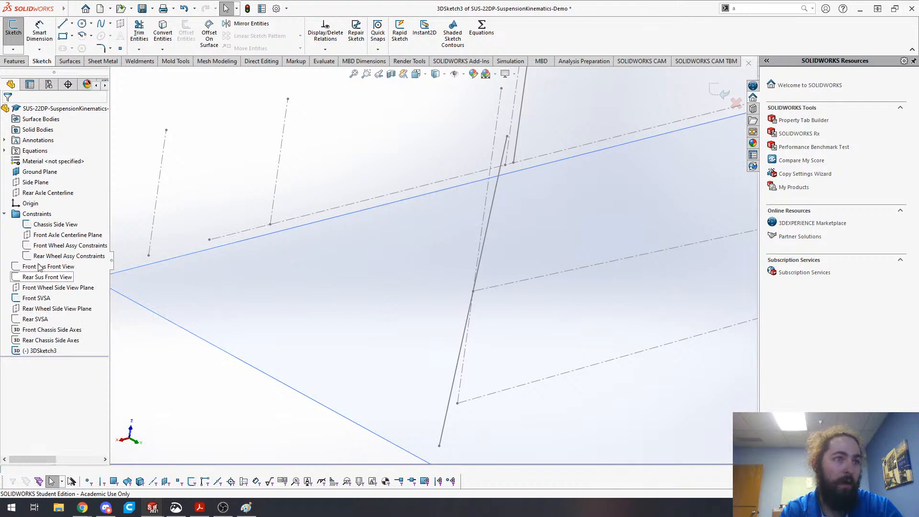
{"action": "left_click", "coordinate": [42, 267]}
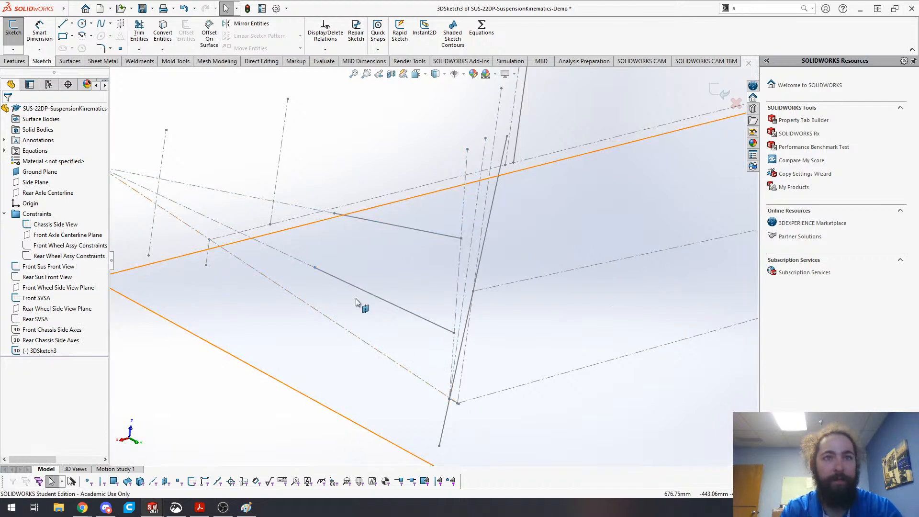
- Examine the Front Chassis Side Axes sketch against the arm lines of the Front Sus Front View sketch
{"action": "left_click", "coordinate": [43, 332]}
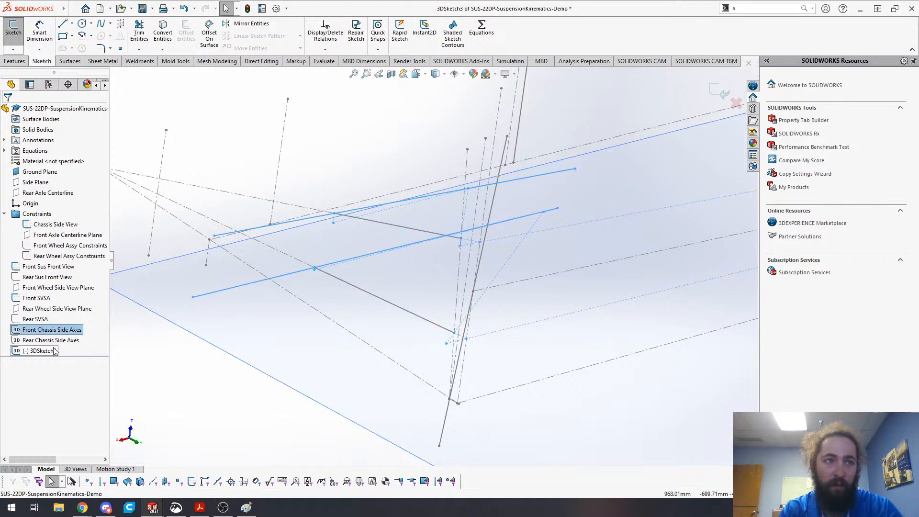
{"action": "mouse_move", "coordinate": [398, 286]}
{"action": "middle_mouse_down"}
{"action": "mouse_move", "coordinate": [397, 303]}
{"action": "mouse_move", "coordinate": [382, 295]}
{"action": "middle_mouse_up"}
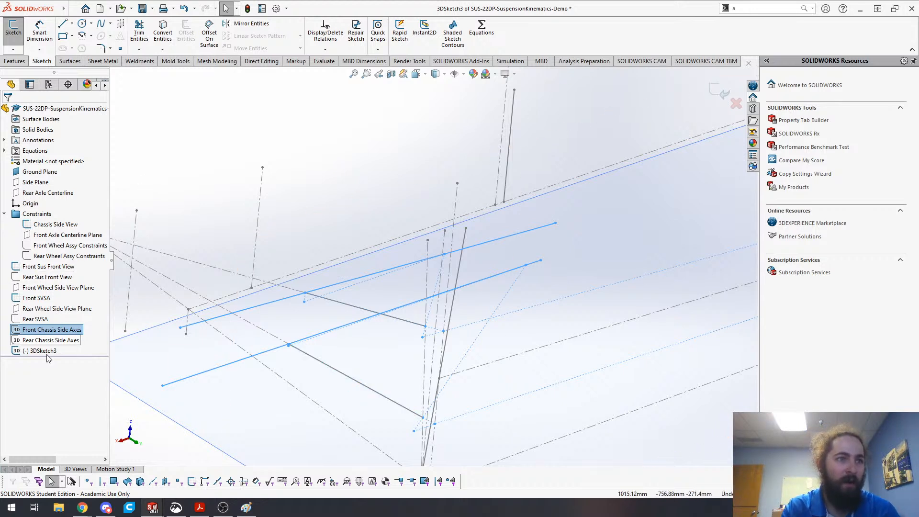
{"action": "left_click_drag", "start_coordinate": [51, 352], "coordinate": [39, 335]}
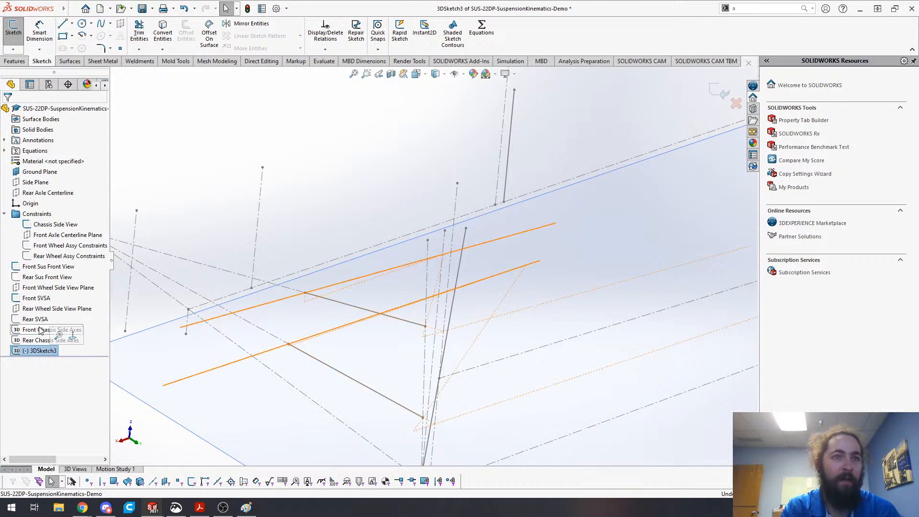
{"action": "left_click", "coordinate": [39, 329]}
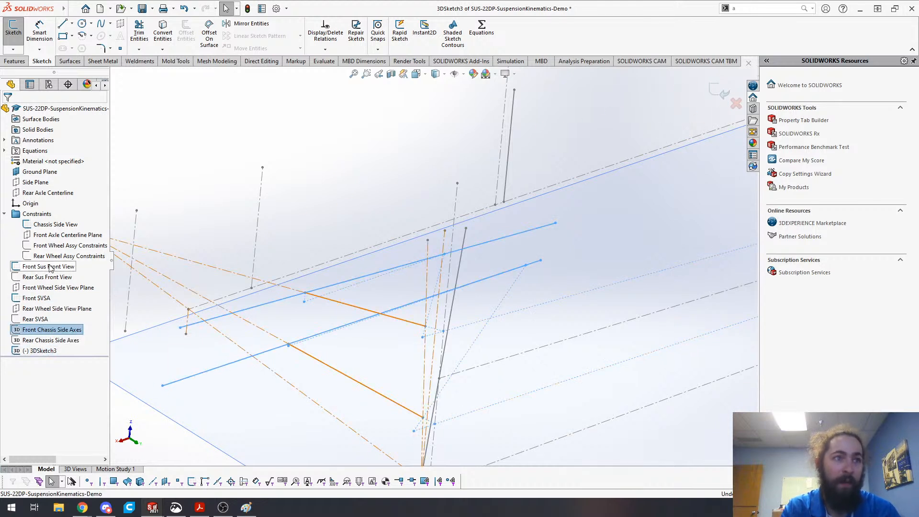
- Convert the upper and lower arm lines of the Front Sus Front View sketch into the 3D sketch and hide the source sketch
{"action": "left_click", "coordinate": [50, 267]}
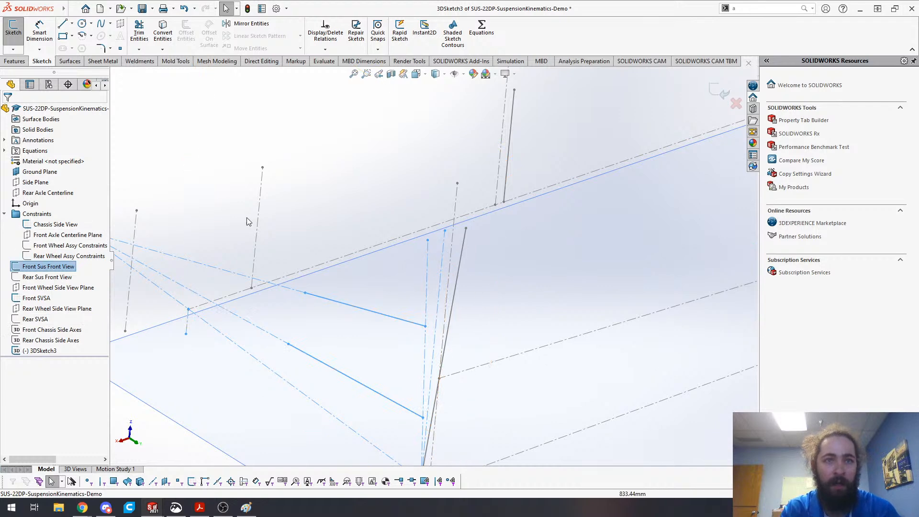
{"action": "left_click", "coordinate": [301, 178]}
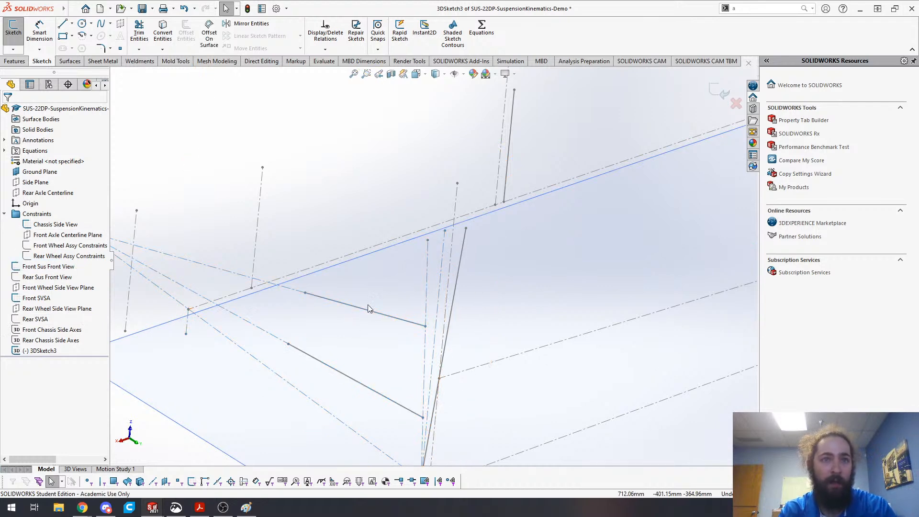
{"action": "left_click", "coordinate": [360, 383]}
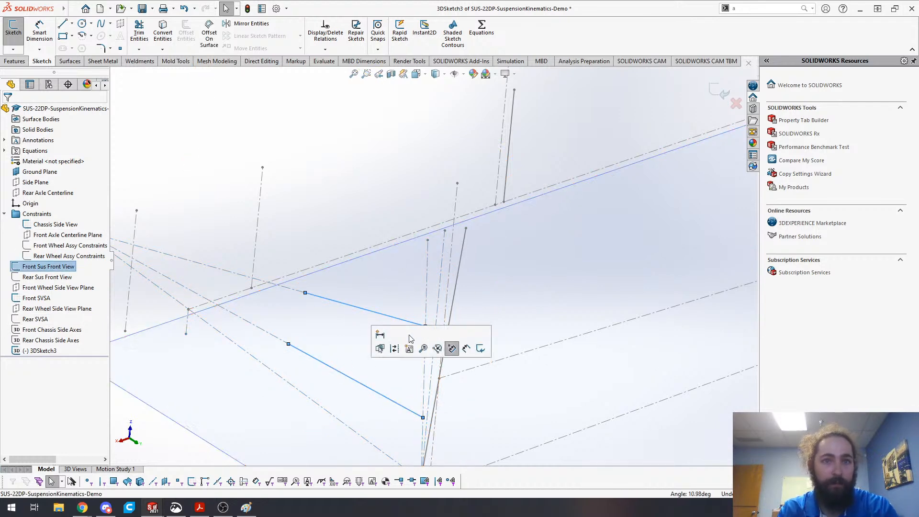
{"action": "key", "text": "s"}
{"action": "left_click", "coordinate": [374, 226]}
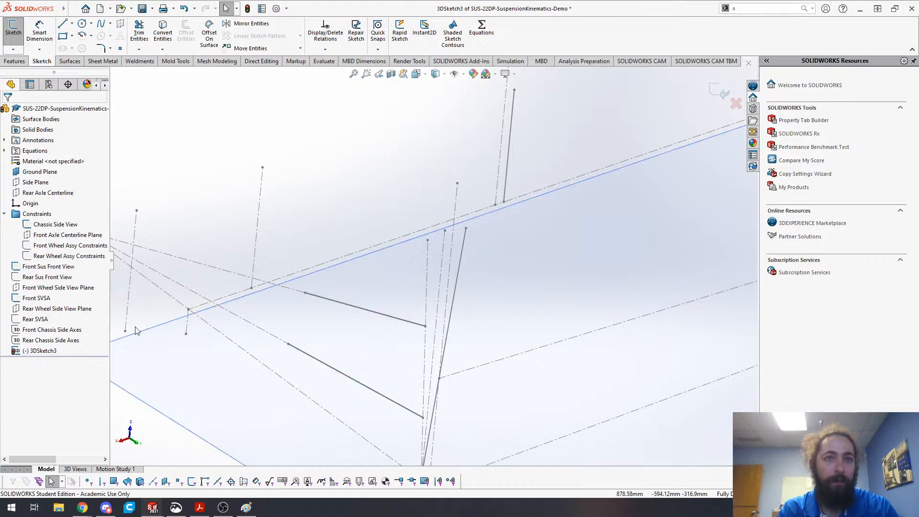
{"action": "right_click", "coordinate": [39, 266]}
{"action": "left_click", "coordinate": [47, 253]}
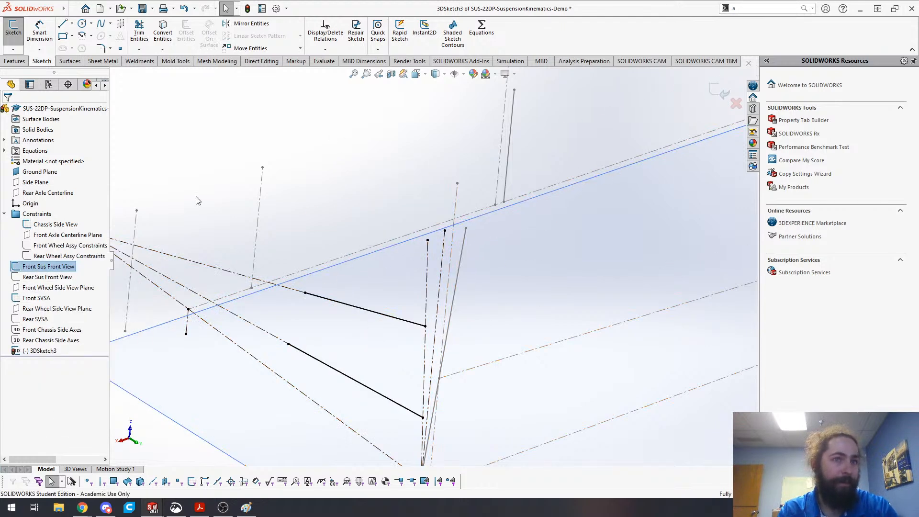
- Turn the two converted arm lines into construction geometry
{"action": "scroll", "coordinate": [371, 196], "scroll_direction": "up", "scroll_amount": 5}
{"action": "middle_click_drag", "start_coordinate": [449, 301], "coordinate": [361, 301]}
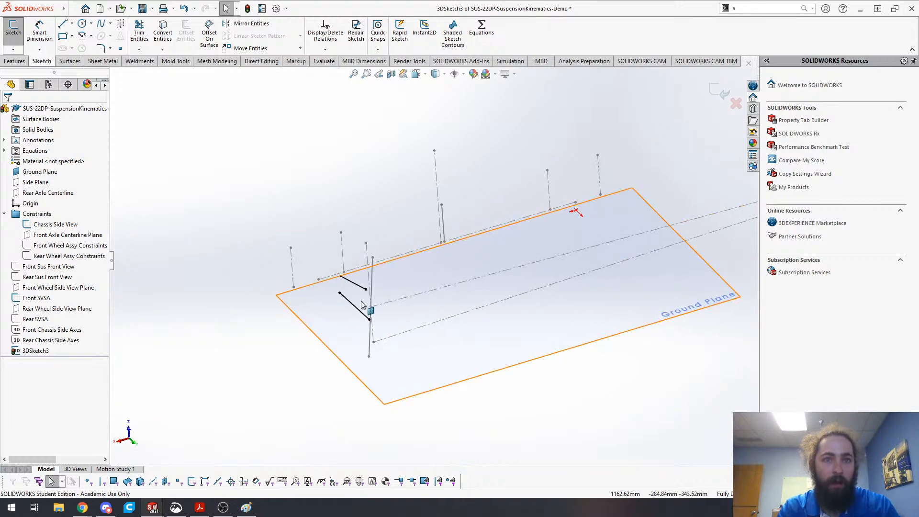
{"action": "left_click", "coordinate": [350, 304]}
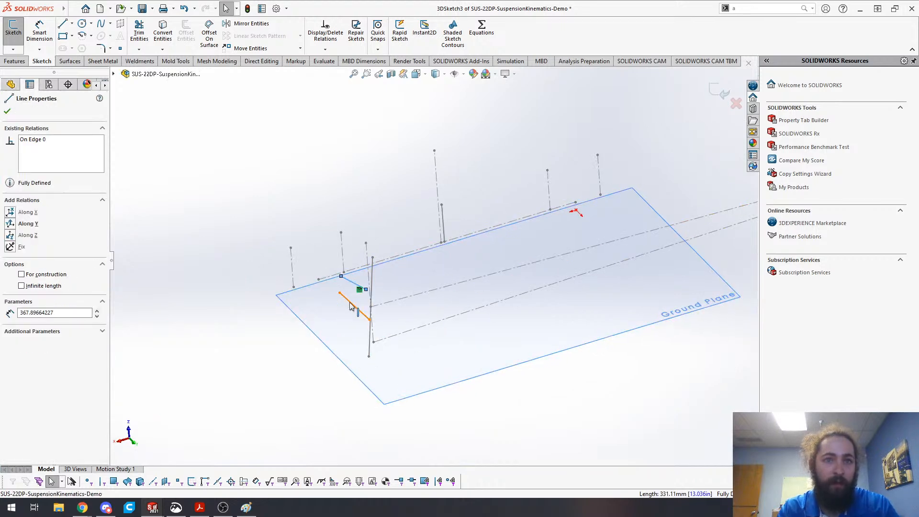
{"action": "left_click", "coordinate": [350, 303], "text": "ctrl"}
{"action": "left_click", "coordinate": [391, 274]}
{"action": "left_click", "coordinate": [233, 356]}
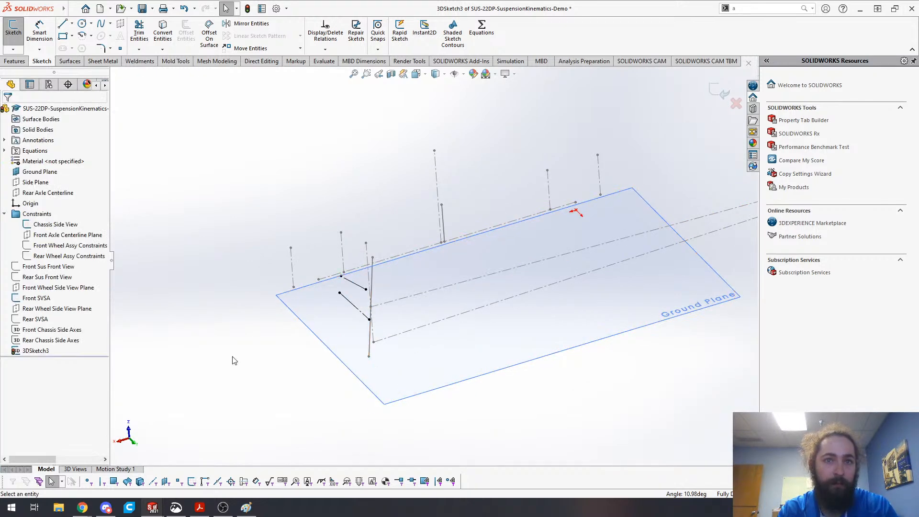
- Switch to SUS-21DP-KinematicsGeometry and examine how the Left Side Control Arms sketch ties the arm apexes to the front-view lines and chassis axes
{"action": "scroll", "coordinate": [340, 312], "scroll_direction": "down", "scroll_amount": 5}
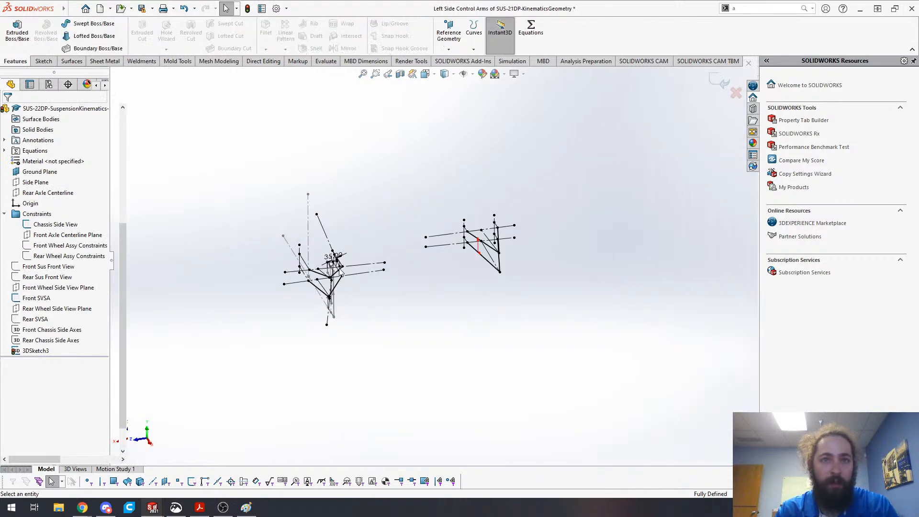
{"action": "scroll", "coordinate": [404, 309], "scroll_direction": "down", "scroll_amount": 6}
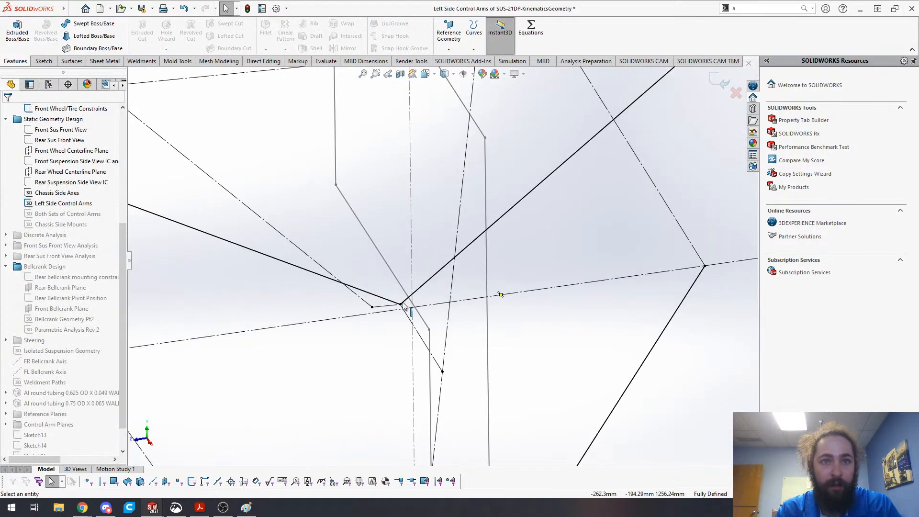
{"action": "middle_click_drag", "start_coordinate": [401, 306], "coordinate": [410, 316]}
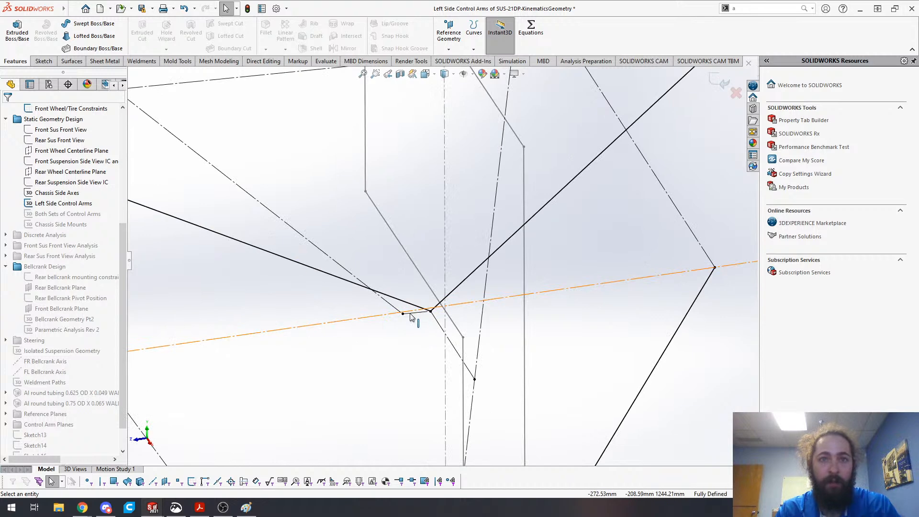
{"action": "left_click", "coordinate": [510, 295]}
{"action": "scroll", "coordinate": [430, 319], "scroll_direction": "up", "scroll_amount": 3}
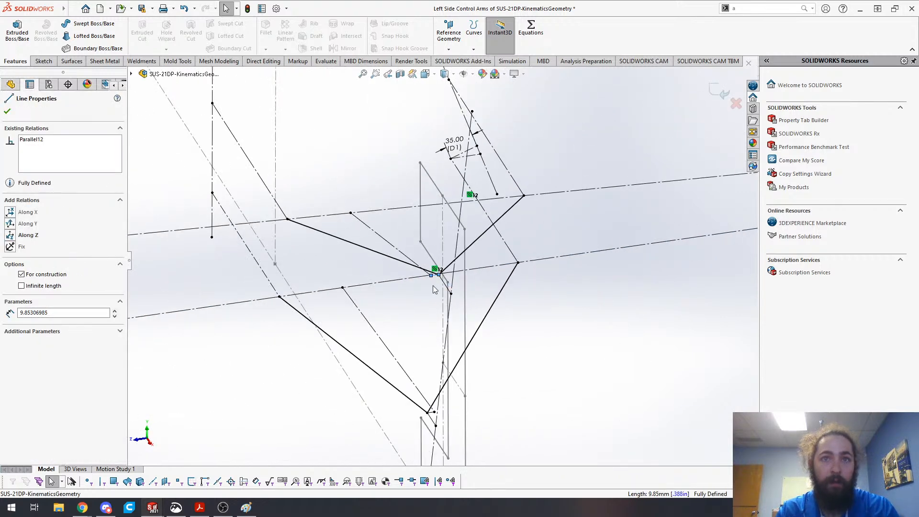
{"action": "scroll", "coordinate": [434, 287], "scroll_direction": "down", "scroll_amount": 3}
{"action": "key", "text": "Escape"}
{"action": "scroll", "coordinate": [435, 322], "scroll_direction": "up", "scroll_amount": 5}
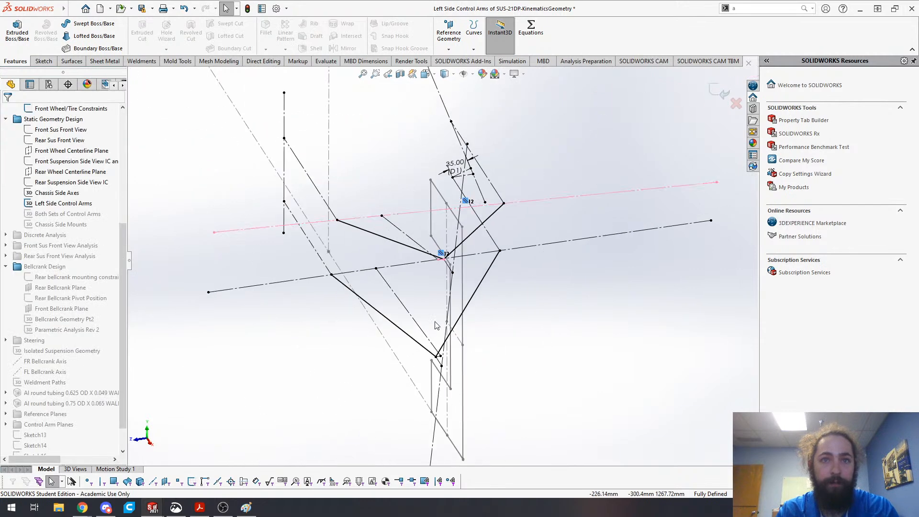
{"action": "scroll", "coordinate": [454, 304], "scroll_direction": "down", "scroll_amount": 3}
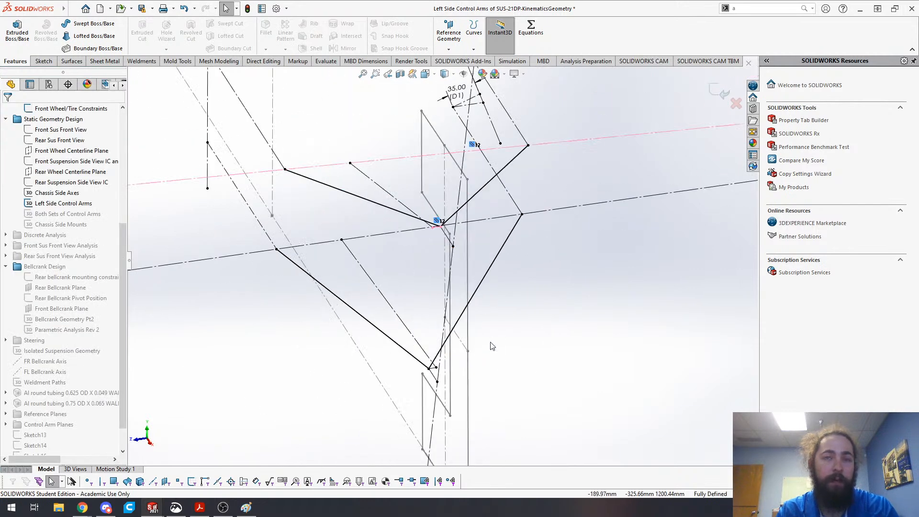
{"action": "scroll", "coordinate": [475, 251], "scroll_direction": "up", "scroll_amount": 3}
{"action": "scroll", "coordinate": [453, 245], "scroll_direction": "down", "scroll_amount": 5}
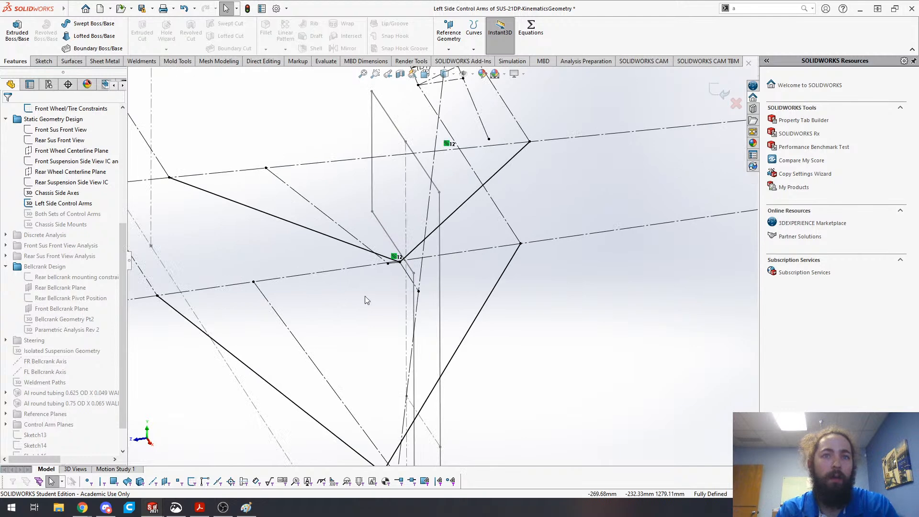
{"action": "key", "text": "ctrl+Tab"}
{"action": "scroll", "coordinate": [385, 248], "scroll_direction": "up", "scroll_amount": 3}
{"action": "scroll", "coordinate": [398, 242], "scroll_direction": "down", "scroll_amount": 2}
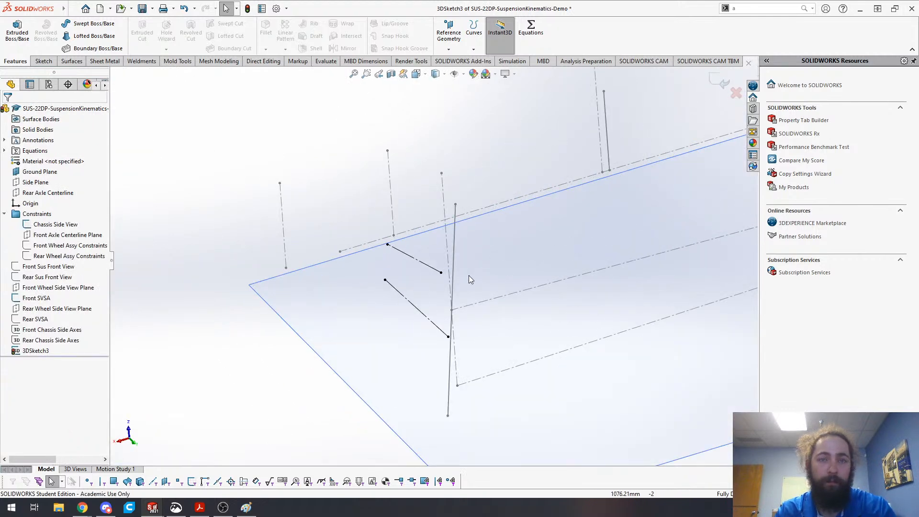
{"action": "key", "text": "ctrl+Tab"}
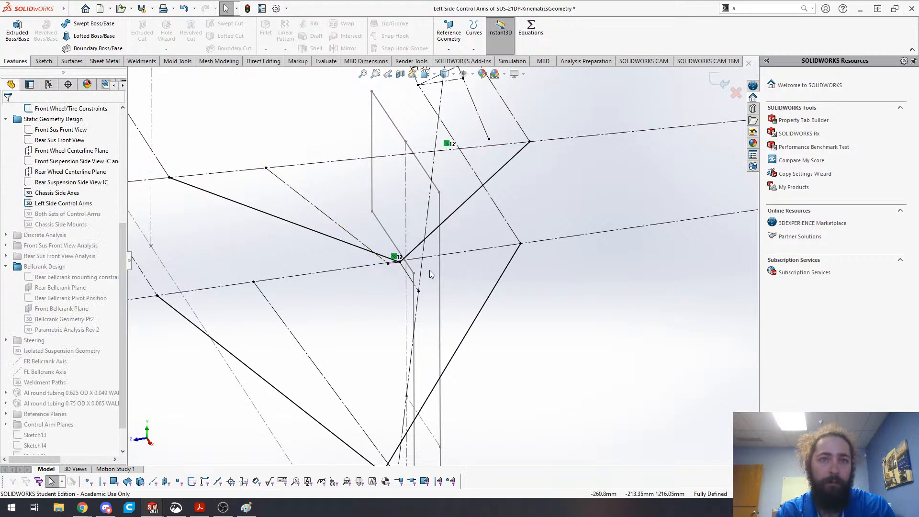
- Back in SUS-22DP-SuspensionKinematics-Demo, show the Front Chassis Side Axes sketch and convert its upper and lower axes into the 3D sketch
{"action": "key", "text": "ctrl+Tab"}
{"action": "scroll", "coordinate": [483, 262], "scroll_direction": "down", "scroll_amount": 4}
{"action": "mouse_move", "coordinate": [483, 263]}
{"action": "middle_mouse_down"}
{"action": "mouse_move", "coordinate": [389, 246]}
{"action": "mouse_move", "coordinate": [402, 252]}
{"action": "middle_mouse_up"}
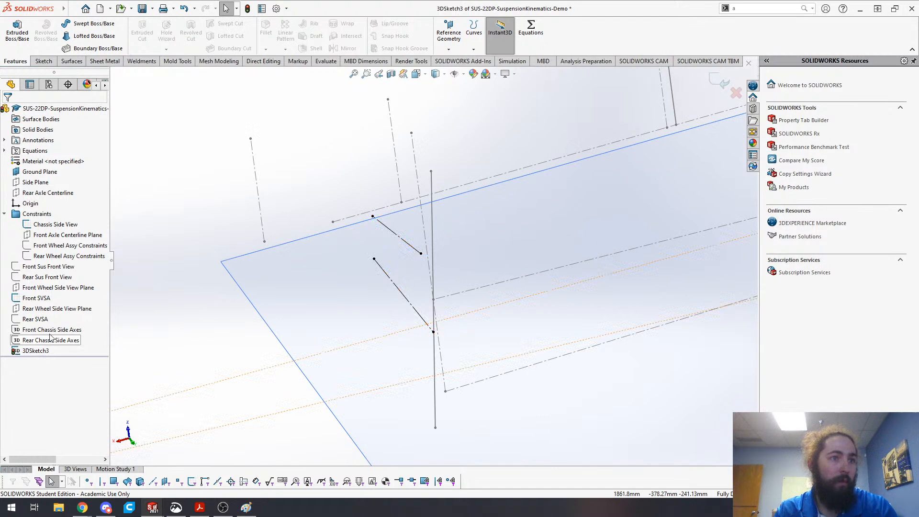
{"action": "left_click", "coordinate": [54, 330]}
{"action": "left_click", "coordinate": [70, 316]}
{"action": "left_click", "coordinate": [308, 132]}
{"action": "left_click", "coordinate": [296, 234]}
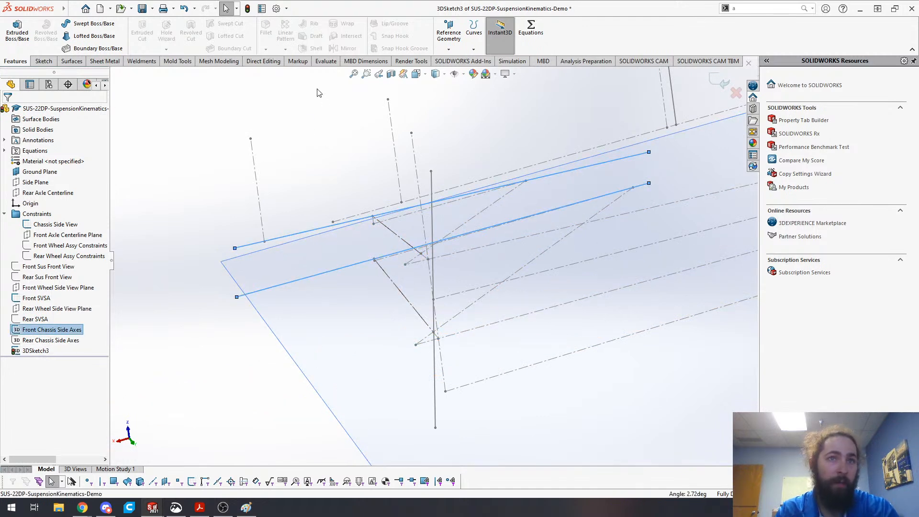
{"action": "key", "text": "s"}
{"action": "left_click", "coordinate": [326, 149]}
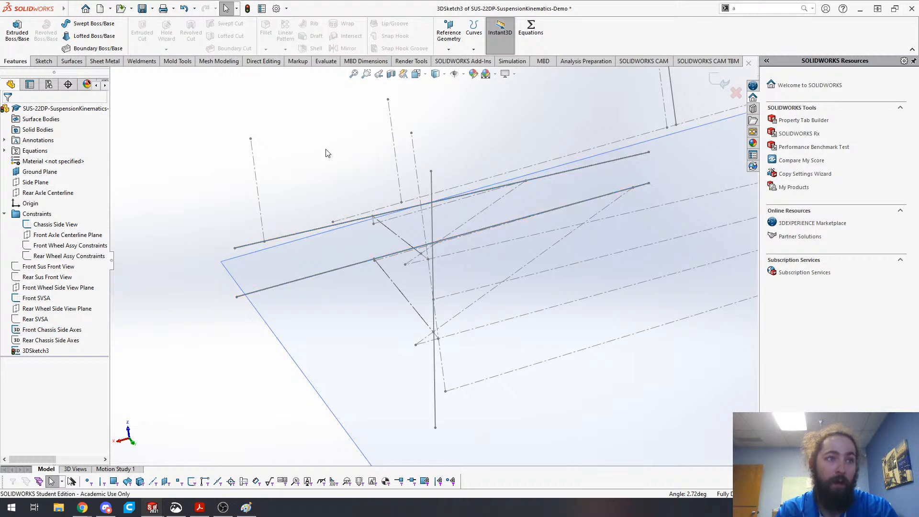
- Hide the Front Chassis Side Axes sketch and turn the two converted axes into construction lines
{"action": "right_click", "coordinate": [72, 330]}
{"action": "left_click", "coordinate": [78, 317]}
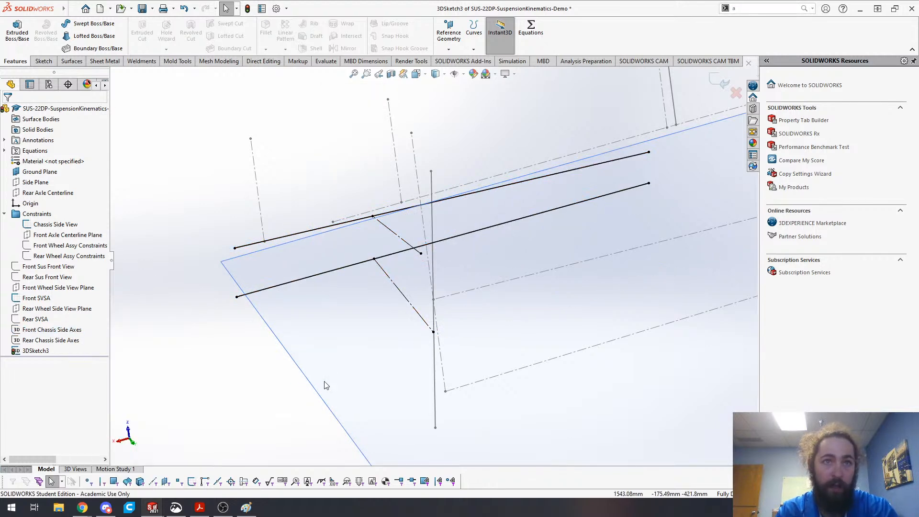
{"action": "left_click_drag", "start_coordinate": [300, 148], "coordinate": [264, 347]}
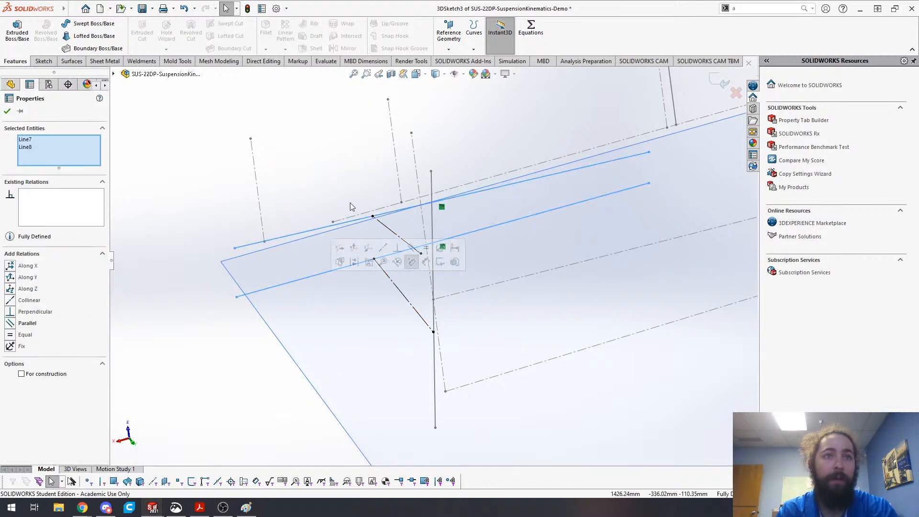
{"action": "left_click", "coordinate": [355, 262]}
- Sketch the upper control arm as a V of two lines, with both inner ends on the upper chassis axis and the apex outboard
{"action": "middle_click_drag", "start_coordinate": [357, 266], "coordinate": [341, 353]}
{"action": "key", "text": "s"}
{"action": "left_click", "coordinate": [342, 367]}
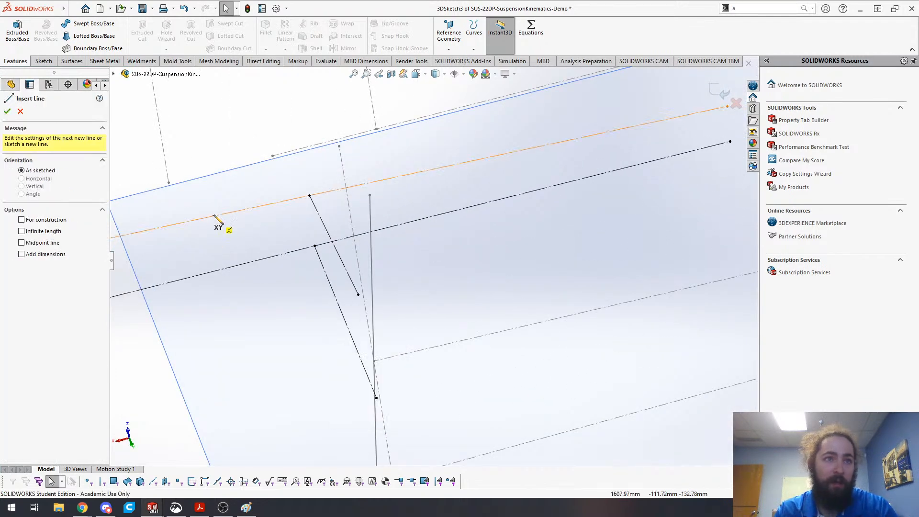
{"action": "left_click", "coordinate": [202, 220]}
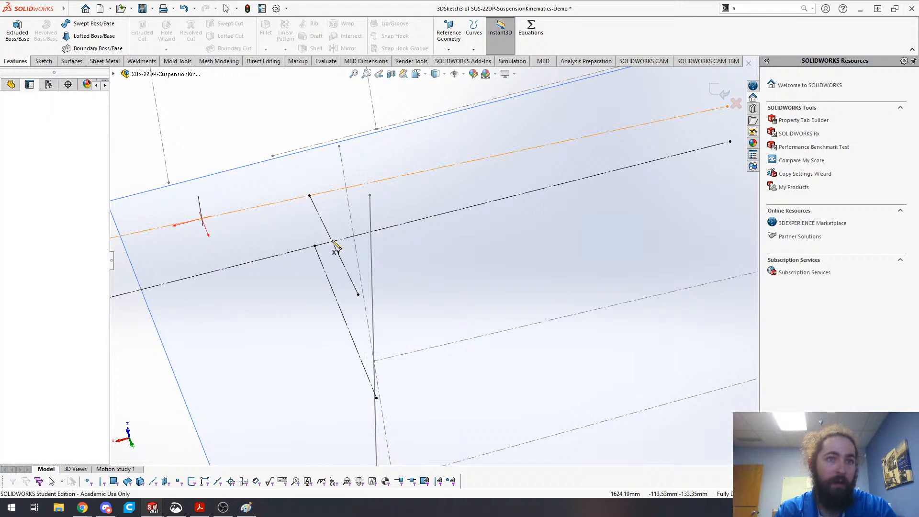
{"action": "left_click", "coordinate": [388, 300]}
{"action": "left_click", "coordinate": [450, 166]}
{"action": "key", "text": "Escape"}
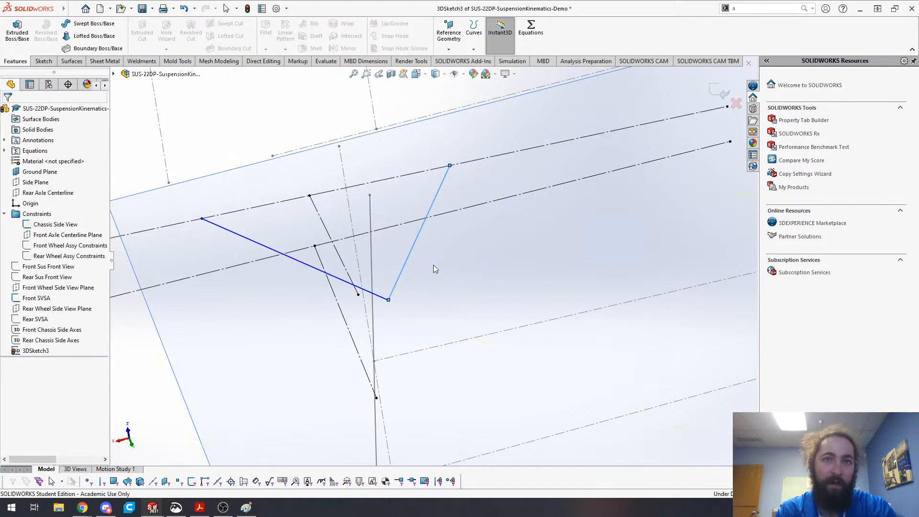
- Draw a construction line from the outer end of the upper front-view arm line to the apex of the upper control arm
{"action": "scroll", "coordinate": [433, 265], "scroll_direction": "up", "scroll_amount": 2}
{"action": "scroll", "coordinate": [395, 292], "scroll_direction": "down", "scroll_amount": 5}
{"action": "key", "text": "s"}
{"action": "left_click", "coordinate": [423, 310]}
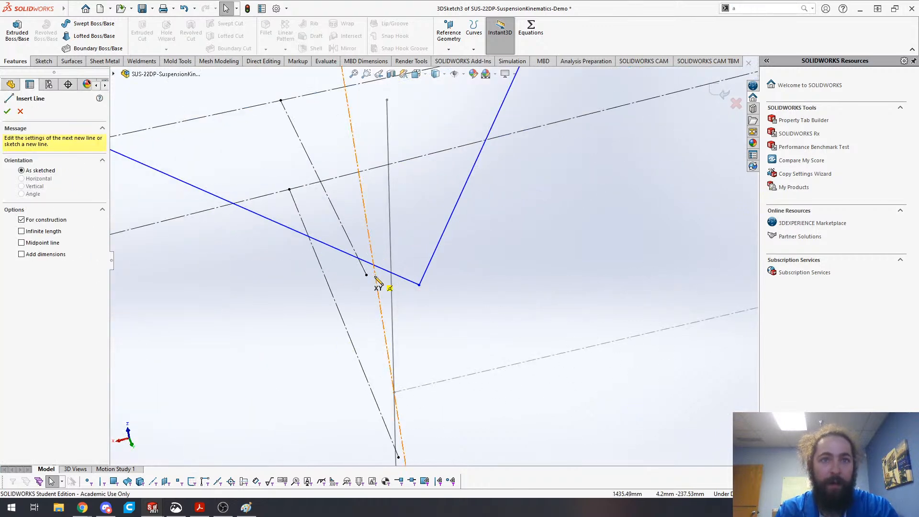
{"action": "left_click", "coordinate": [366, 275]}
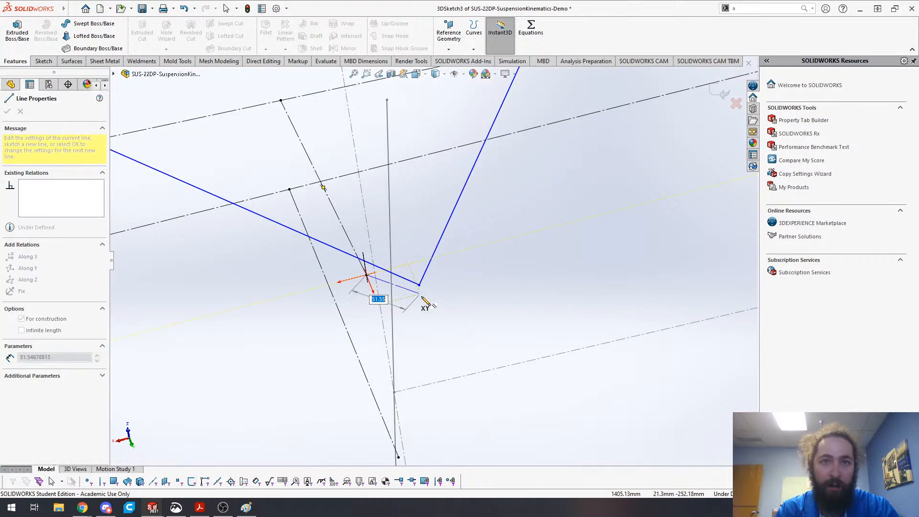
{"action": "scroll", "coordinate": [429, 290], "scroll_direction": "down", "scroll_amount": 3}
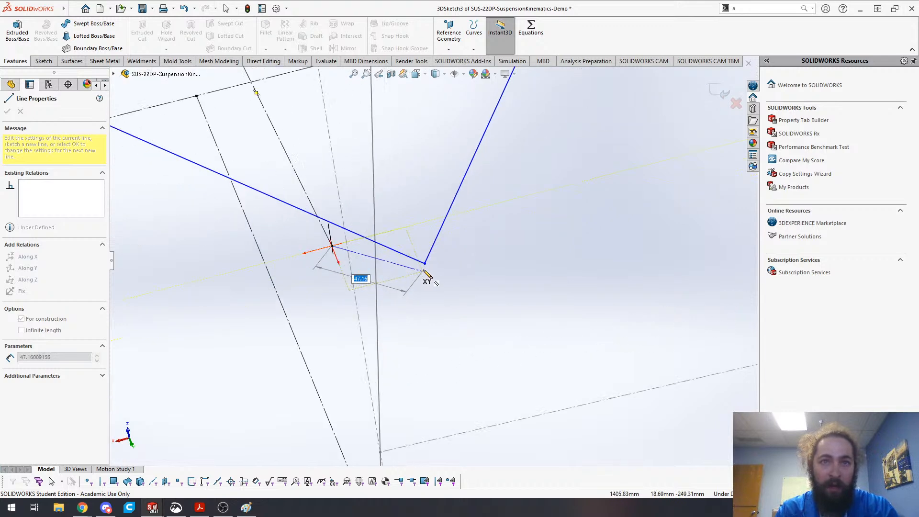
{"action": "double_click", "coordinate": [424, 262]}
{"action": "key", "text": "Escape"}
- Make the construction line at the upper control arm's apex parallel to the upper chassis axis
{"action": "scroll", "coordinate": [414, 331], "scroll_direction": "up", "scroll_amount": 5}
{"action": "mouse_move", "coordinate": [426, 311]}
{"action": "middle_mouse_down"}
{"action": "mouse_move", "coordinate": [433, 303]}
{"action": "mouse_move", "coordinate": [416, 324]}
{"action": "mouse_move", "coordinate": [410, 314]}
{"action": "middle_mouse_up"}
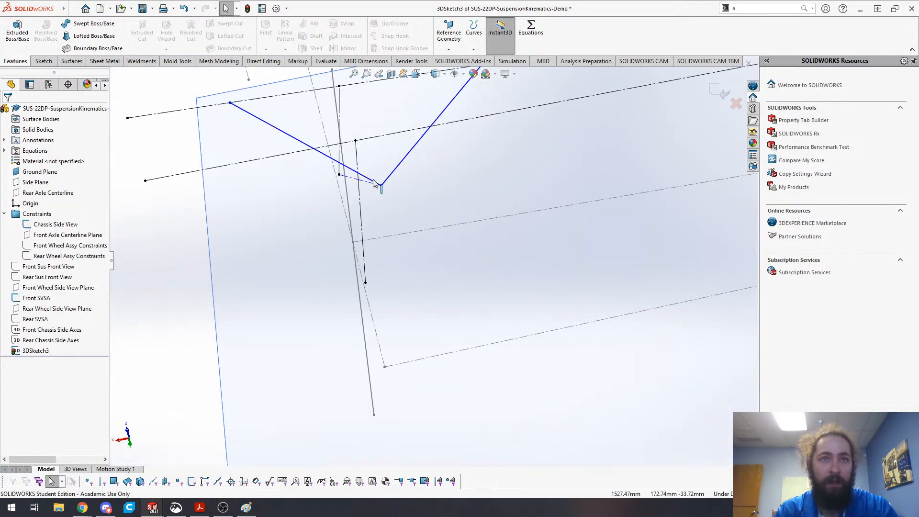
{"action": "left_click", "coordinate": [372, 186]}
{"action": "middle_click_drag", "start_coordinate": [369, 189], "coordinate": [319, 188]}
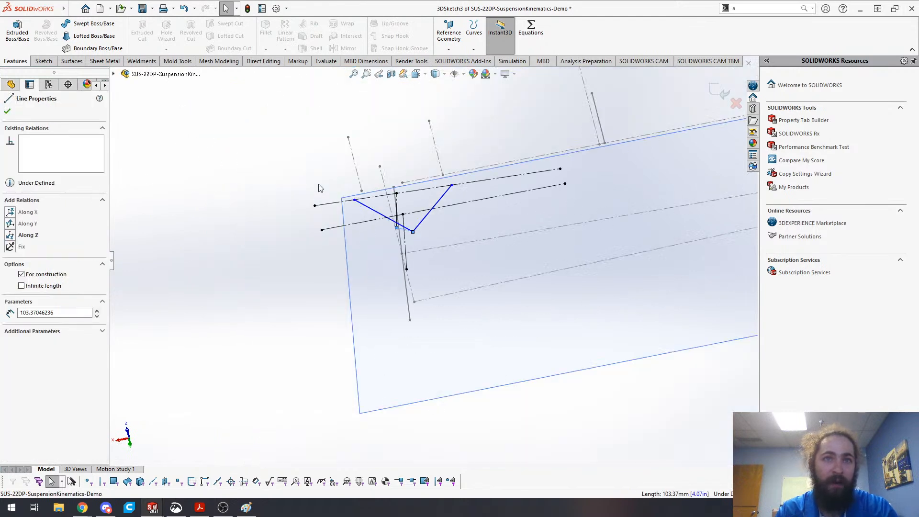
{"action": "left_click", "coordinate": [337, 205], "text": "ctrl"}
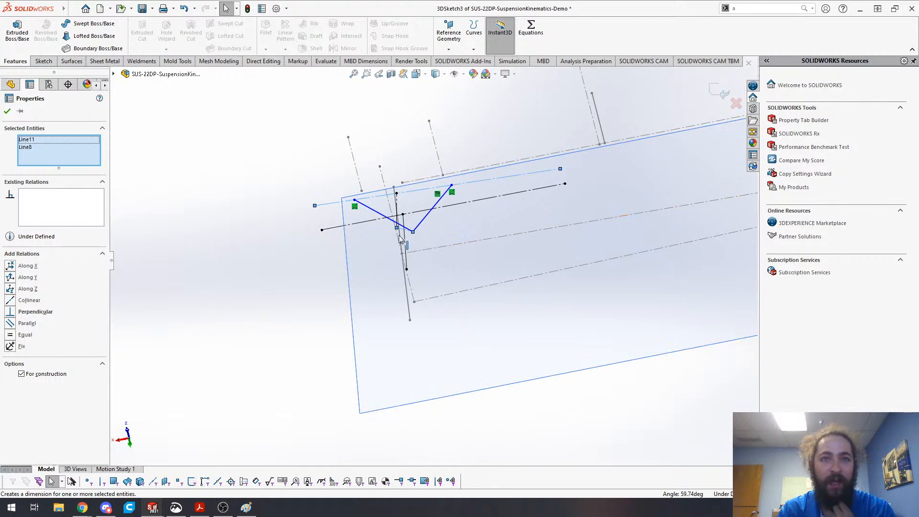
{"action": "mouse_move", "coordinate": [393, 233]}
{"action": "middle_mouse_down"}
{"action": "mouse_move", "coordinate": [412, 238]}
{"action": "mouse_move", "coordinate": [470, 215]}
{"action": "mouse_move", "coordinate": [507, 256]}
{"action": "middle_mouse_up"}
{"action": "scroll", "coordinate": [508, 256], "scroll_direction": "up", "scroll_amount": 3}
{"action": "scroll", "coordinate": [463, 238], "scroll_direction": "down", "scroll_amount": 10}
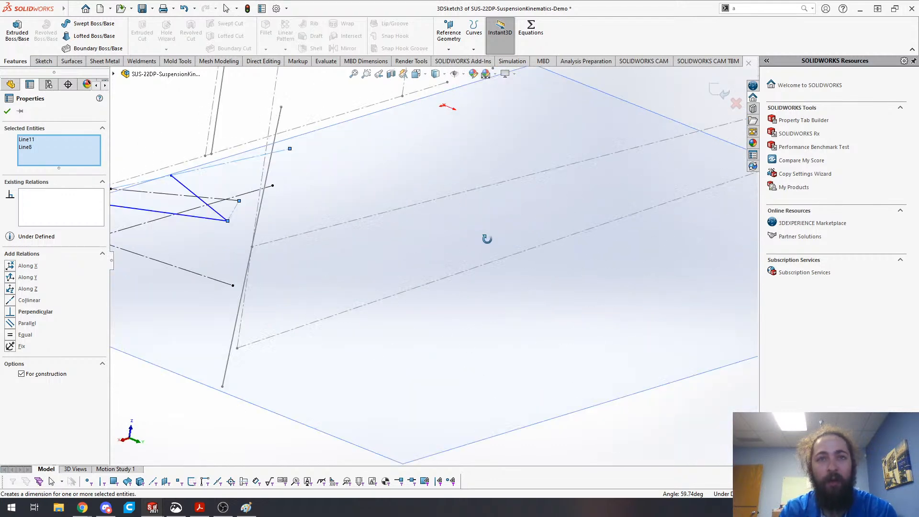
{"action": "scroll", "coordinate": [256, 297], "scroll_direction": "up", "scroll_amount": 5}
{"action": "scroll", "coordinate": [199, 263], "scroll_direction": "down", "scroll_amount": 3}
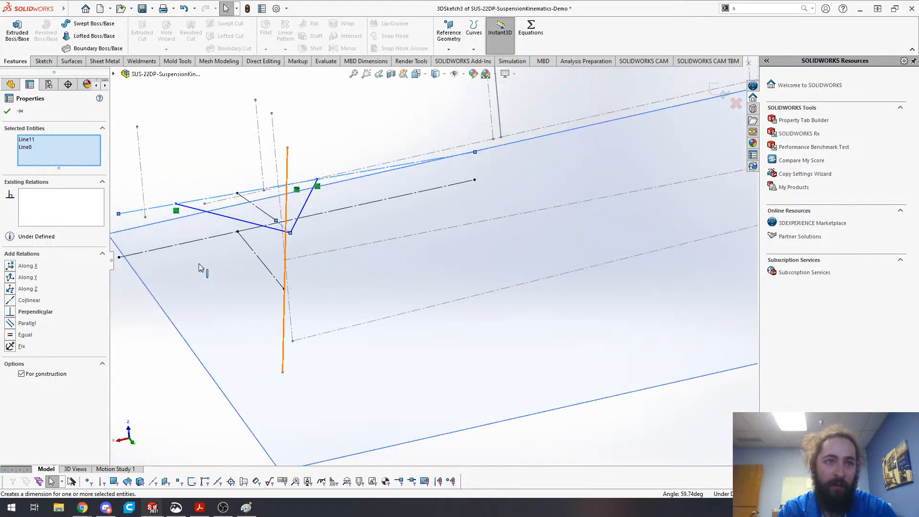
{"action": "middle_click_drag", "start_coordinate": [344, 286], "coordinate": [584, 264]}
{"action": "scroll", "coordinate": [620, 255], "scroll_direction": "up", "scroll_amount": 3}
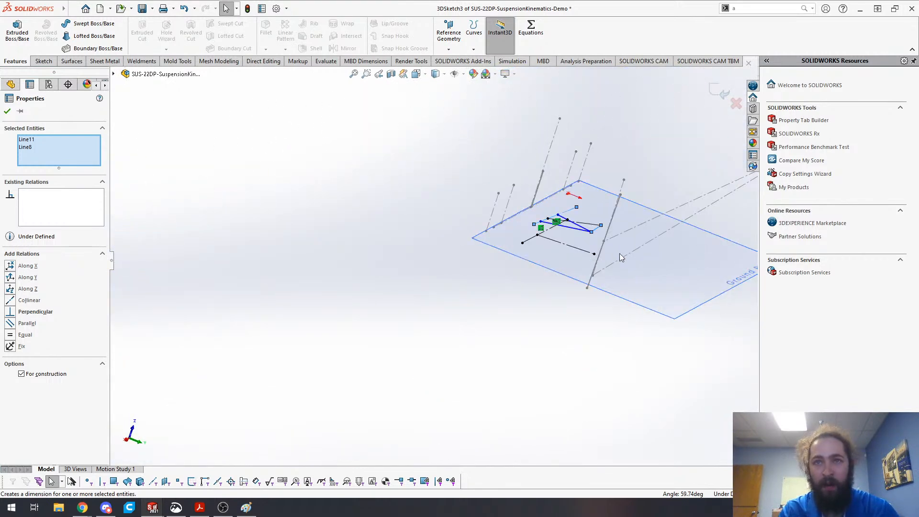
{"action": "middle_click_drag", "start_coordinate": [599, 227], "coordinate": [503, 233]}
{"action": "scroll", "coordinate": [402, 198], "scroll_direction": "down", "scroll_amount": 6}
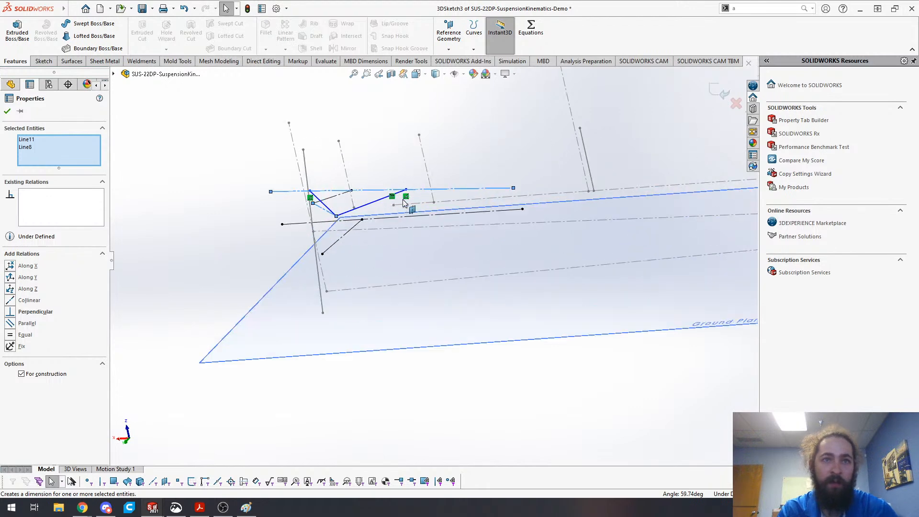
{"action": "mouse_move", "coordinate": [382, 198]}
{"action": "middle_mouse_down"}
{"action": "mouse_move", "coordinate": [377, 244]}
{"action": "mouse_move", "coordinate": [306, 257]}
{"action": "mouse_move", "coordinate": [267, 235]}
{"action": "middle_mouse_up"}
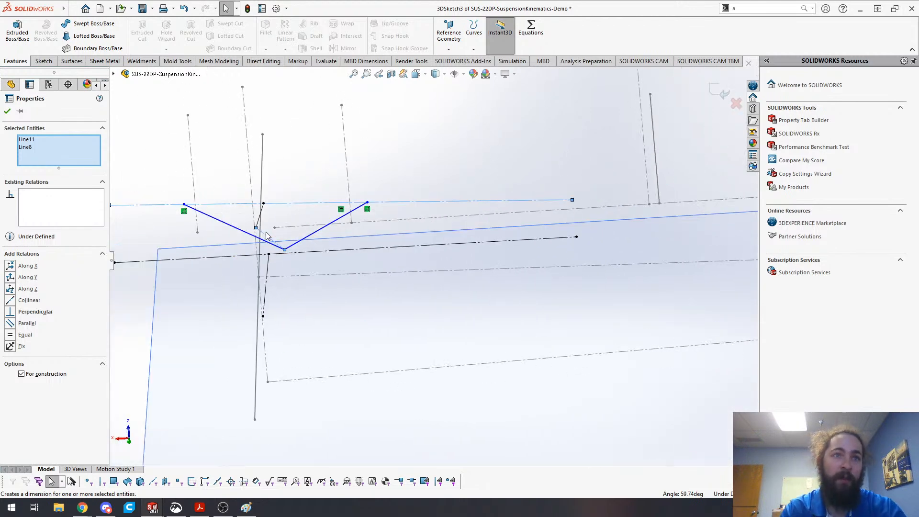
{"action": "left_click", "coordinate": [27, 324]}
{"action": "left_click", "coordinate": [300, 234]}
- Move the upper control arm's apex back and forth to check its freedom, leaving it near the outer end of the upper front-view arm line
{"action": "scroll", "coordinate": [300, 235], "scroll_direction": "down", "scroll_amount": 5}
{"action": "middle_click_drag", "start_coordinate": [300, 235], "coordinate": [343, 232]}
{"action": "scroll", "coordinate": [389, 282], "scroll_direction": "up", "scroll_amount": 2}
{"action": "scroll", "coordinate": [433, 262], "scroll_direction": "up", "scroll_amount": 4}
{"action": "middle_click_drag", "start_coordinate": [423, 262], "coordinate": [422, 290]}
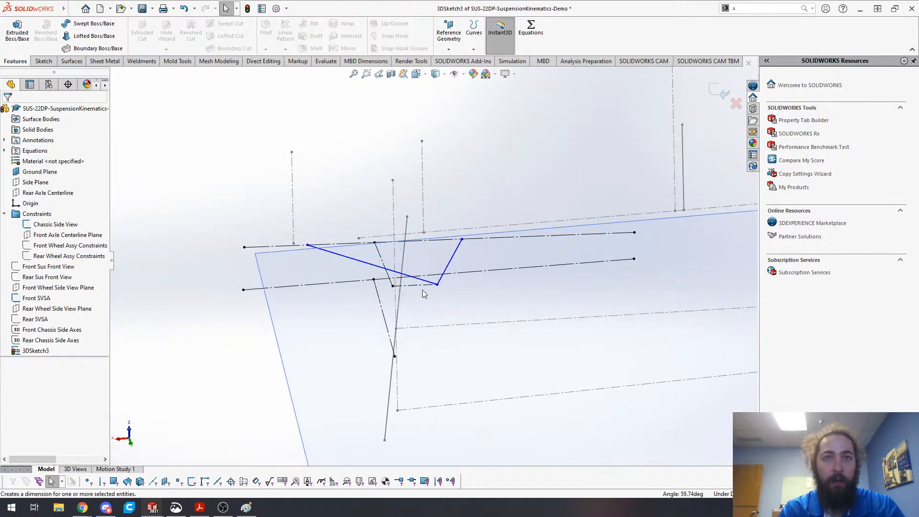
{"action": "mouse_move", "coordinate": [437, 284]}
{"action": "left_mouse_down"}
{"action": "mouse_move", "coordinate": [397, 290]}
{"action": "mouse_move", "coordinate": [519, 294]}
{"action": "mouse_move", "coordinate": [483, 284]}
{"action": "left_mouse_up"}
{"action": "left_click", "coordinate": [252, 442]}
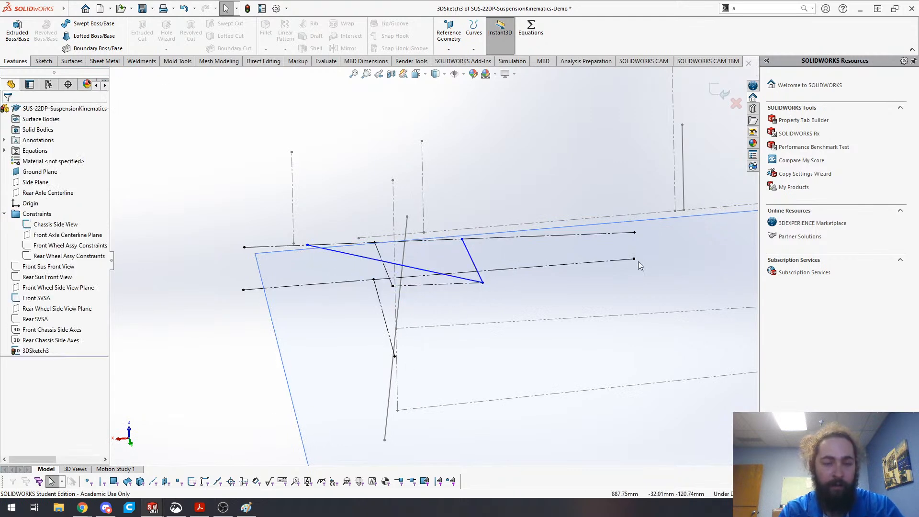
{"action": "middle_click_drag", "start_coordinate": [285, 374], "coordinate": [451, 332]}
{"action": "mouse_move", "coordinate": [684, 237]}
{"action": "middle_mouse_down"}
{"action": "mouse_move", "coordinate": [501, 219]}
{"action": "mouse_move", "coordinate": [254, 326]}
{"action": "mouse_move", "coordinate": [268, 306]}
{"action": "mouse_move", "coordinate": [255, 295]}
{"action": "mouse_move", "coordinate": [265, 280]}
{"action": "mouse_move", "coordinate": [240, 329]}
{"action": "middle_mouse_up"}
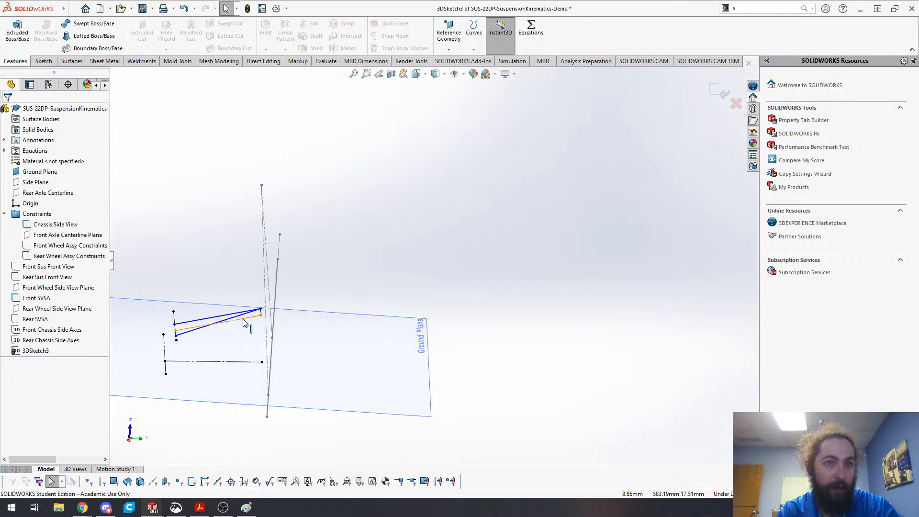
{"action": "left_click", "coordinate": [247, 314]}
{"action": "mouse_move", "coordinate": [261, 309]}
{"action": "left_mouse_down"}
{"action": "mouse_move", "coordinate": [260, 323]}
{"action": "mouse_move", "coordinate": [261, 311]}
{"action": "left_mouse_up"}
{"action": "left_click", "coordinate": [458, 250]}
{"action": "middle_click_drag", "start_coordinate": [459, 251], "coordinate": [272, 435]}
{"action": "scroll", "coordinate": [241, 383], "scroll_direction": "up", "scroll_amount": 4}
{"action": "scroll", "coordinate": [341, 292], "scroll_direction": "down", "scroll_amount": 8}
{"action": "middle_click_drag", "start_coordinate": [442, 299], "coordinate": [454, 291]}
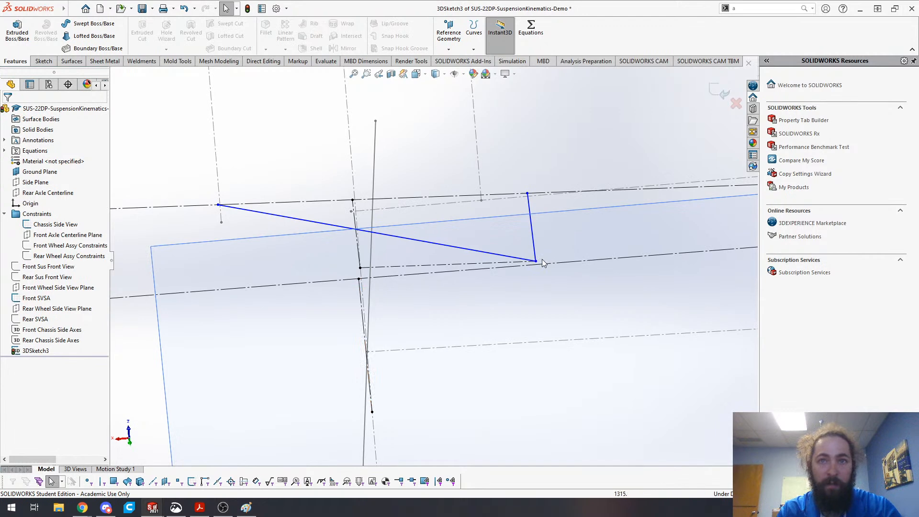
{"action": "left_click_drag", "start_coordinate": [536, 261], "coordinate": [376, 264]}
- Draw a short construction line from the Front SVSA line to the apex of the upper control arm
{"action": "mouse_move", "coordinate": [386, 308]}
{"action": "middle_mouse_down"}
{"action": "mouse_move", "coordinate": [350, 313]}
{"action": "mouse_move", "coordinate": [411, 367]}
{"action": "middle_mouse_up"}
{"action": "key", "text": "s"}
{"action": "left_click", "coordinate": [425, 383]}
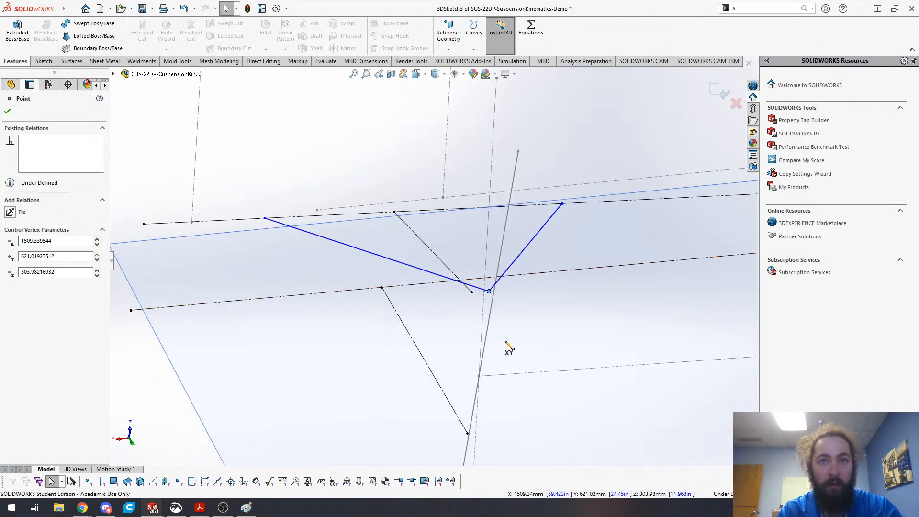
{"action": "left_click", "coordinate": [490, 311]}
{"action": "left_click", "coordinate": [489, 291]}
{"action": "key", "text": "Escape"}
- Make the short construction line between the Front SVSA line and the apex parallel to the upper front-view arm line
{"action": "left_click", "coordinate": [488, 300]}
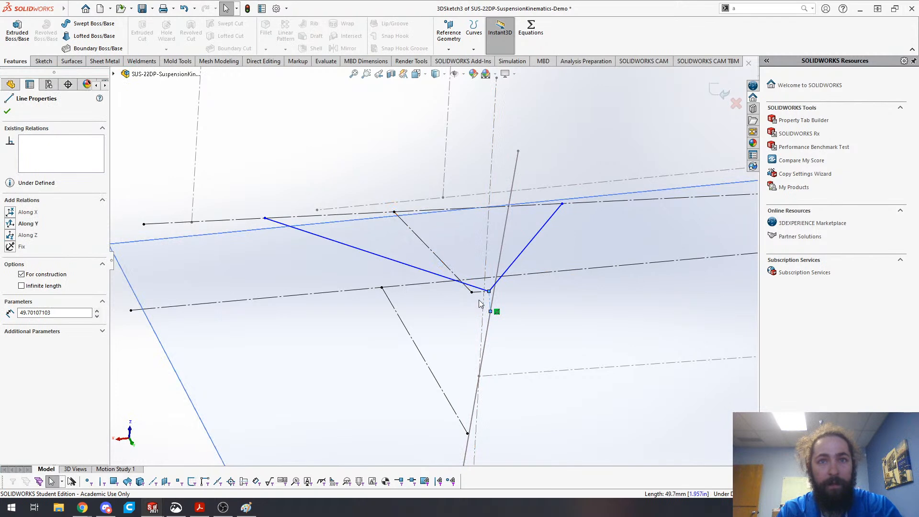
{"action": "key", "text": "Escape"}
{"action": "left_click", "coordinate": [489, 301]}
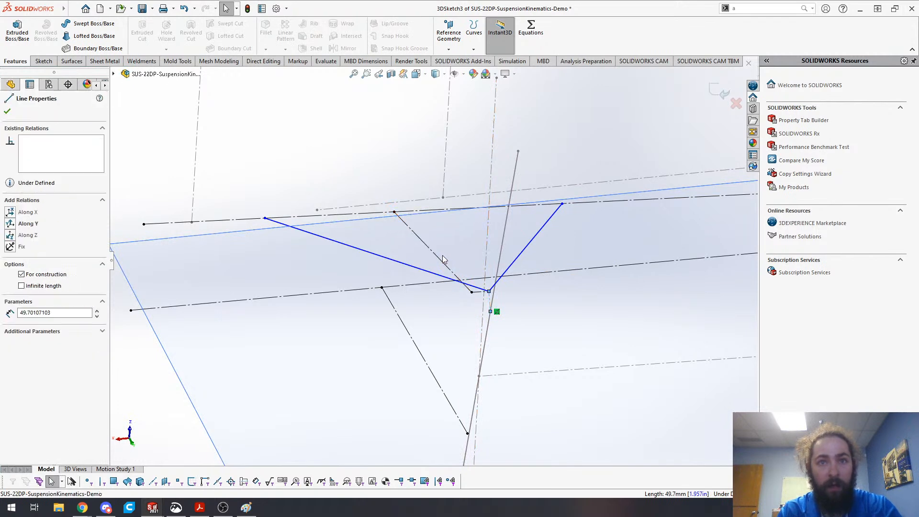
{"action": "left_click", "coordinate": [443, 263], "text": "ctrl"}
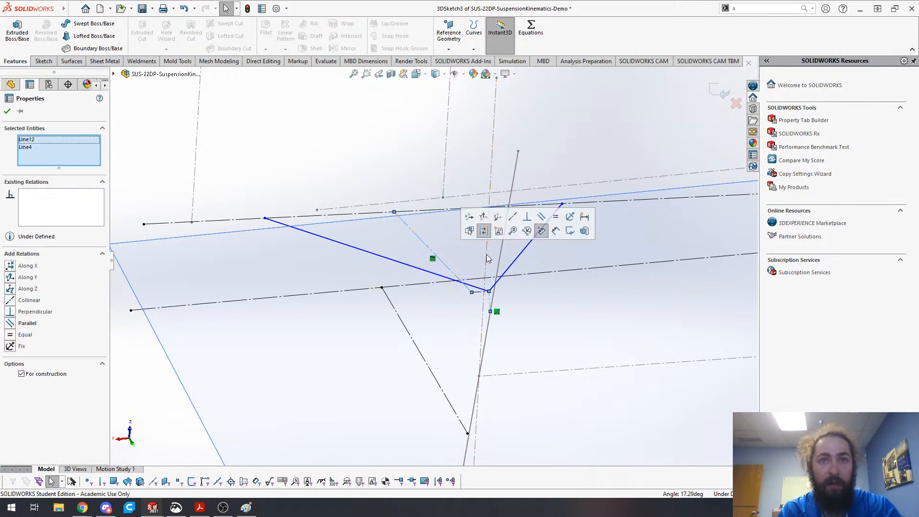
{"action": "left_click", "coordinate": [541, 218]}
{"action": "key", "text": "Escape"}
- Examine the upper control arm's apex point and its definition status
{"action": "scroll", "coordinate": [482, 298], "scroll_direction": "down", "scroll_amount": 3}
{"action": "scroll", "coordinate": [473, 288], "scroll_direction": "up", "scroll_amount": 5}
{"action": "scroll", "coordinate": [460, 280], "scroll_direction": "down", "scroll_amount": 3}
{"action": "scroll", "coordinate": [406, 258], "scroll_direction": "up", "scroll_amount": 1}
{"action": "scroll", "coordinate": [407, 250], "scroll_direction": "down", "scroll_amount": 4}
{"action": "left_click", "coordinate": [426, 238]}
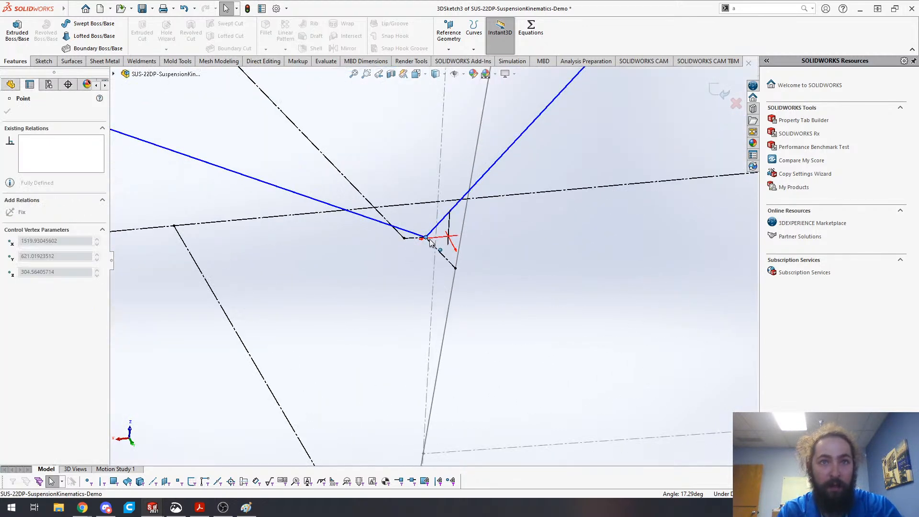
{"action": "scroll", "coordinate": [375, 266], "scroll_direction": "up", "scroll_amount": 4}
{"action": "scroll", "coordinate": [360, 221], "scroll_direction": "down", "scroll_amount": 2}
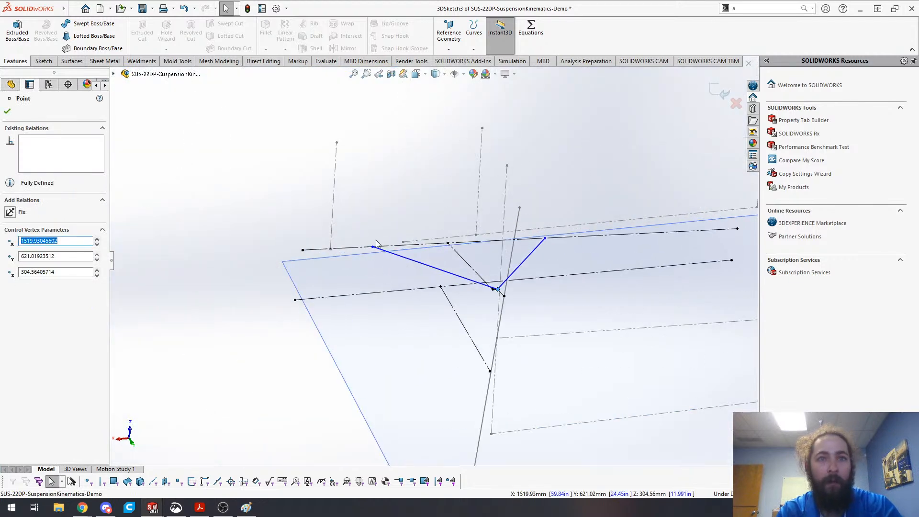
- Draw two separate construction lines, one starting on each of the two vertical chassis side-view lines nearest the front control arm
{"action": "mouse_move", "coordinate": [374, 250]}
{"action": "middle_mouse_down"}
{"action": "mouse_move", "coordinate": [416, 322]}
{"action": "mouse_move", "coordinate": [341, 230]}
{"action": "middle_mouse_up"}
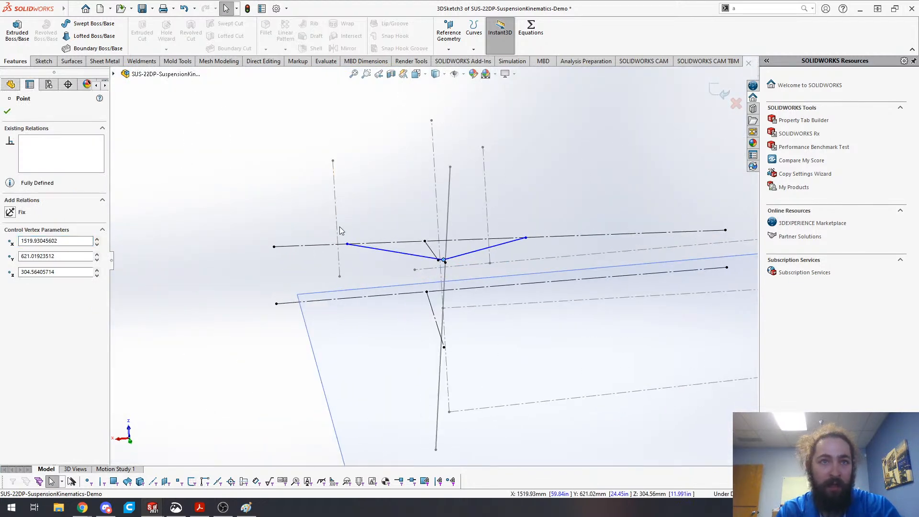
{"action": "mouse_move", "coordinate": [348, 299]}
{"action": "middle_mouse_down"}
{"action": "mouse_move", "coordinate": [375, 324]}
{"action": "mouse_move", "coordinate": [490, 268]}
{"action": "middle_mouse_up"}
{"action": "key", "text": "s"}
{"action": "left_click", "coordinate": [478, 288]}
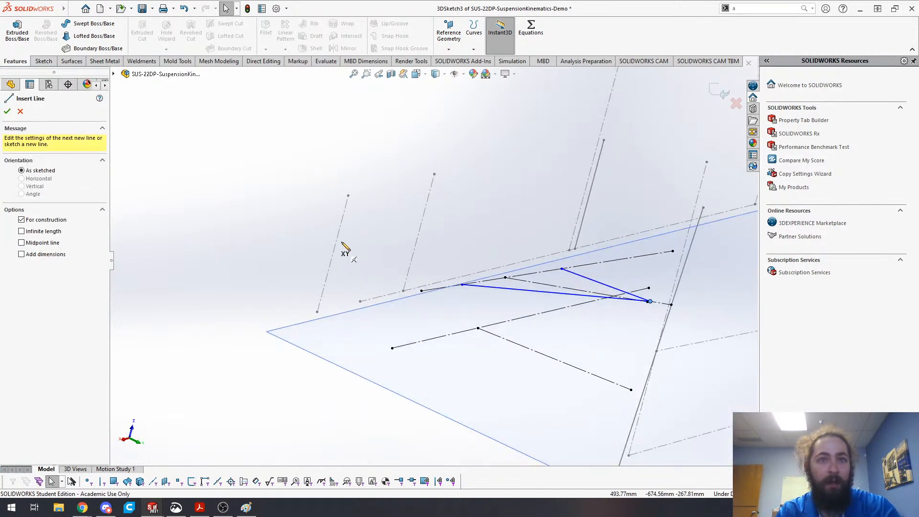
{"action": "left_click", "coordinate": [341, 223]}
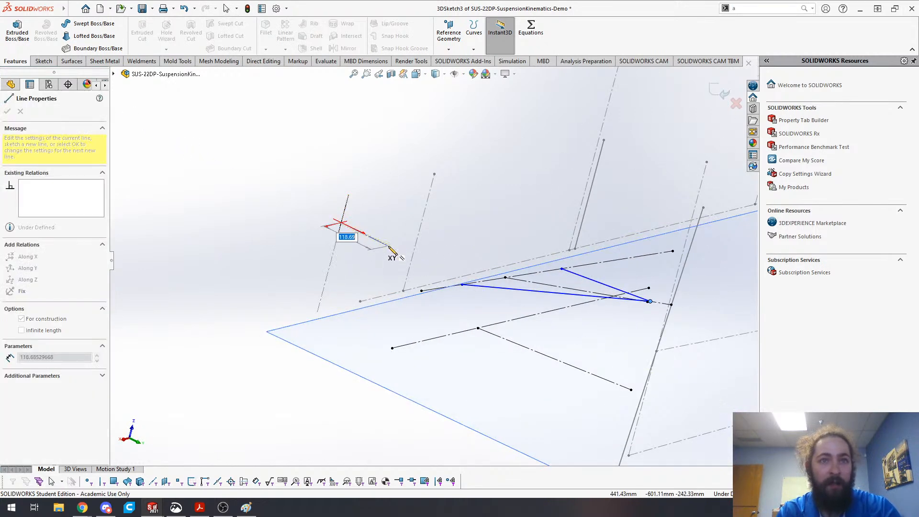
{"action": "double_click", "coordinate": [390, 246]}
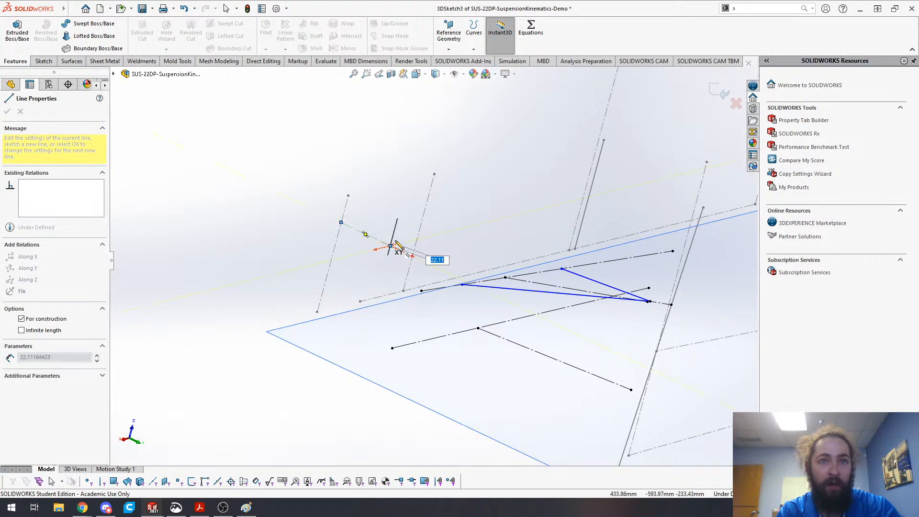
{"action": "left_click", "coordinate": [423, 213]}
{"action": "double_click", "coordinate": [463, 233]}
{"action": "key", "text": "Escape"}
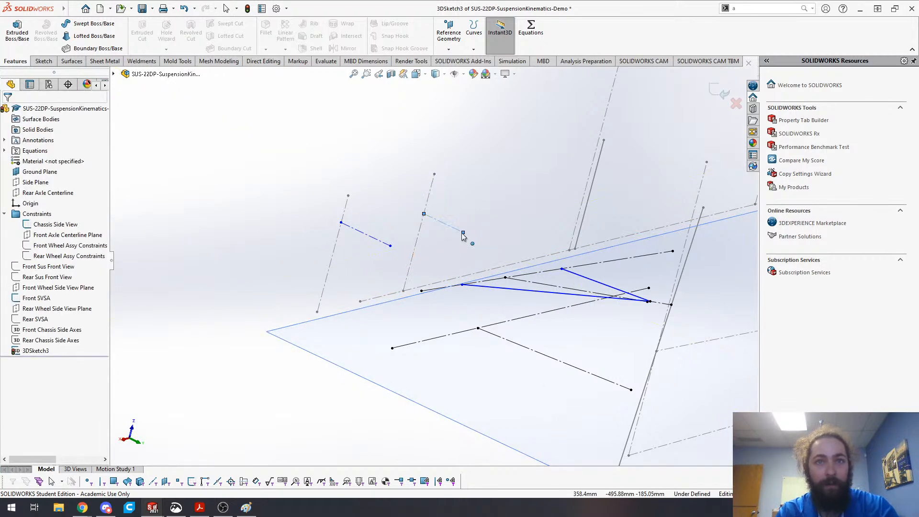
- Merge the free ends of the two new construction lines with the corresponding inner ends of the upper control arm
{"action": "left_click", "coordinate": [463, 233]}
{"action": "left_click", "coordinate": [562, 270], "text": "ctrl"}
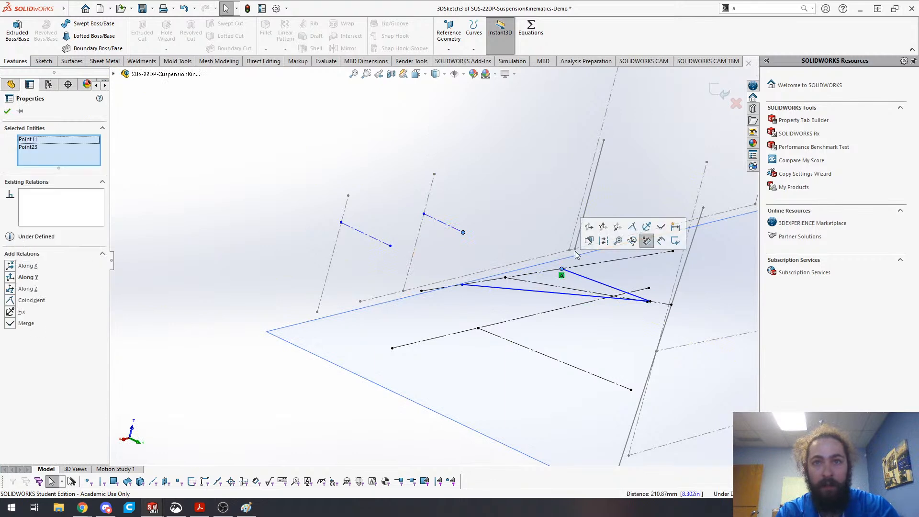
{"action": "left_click", "coordinate": [661, 227]}
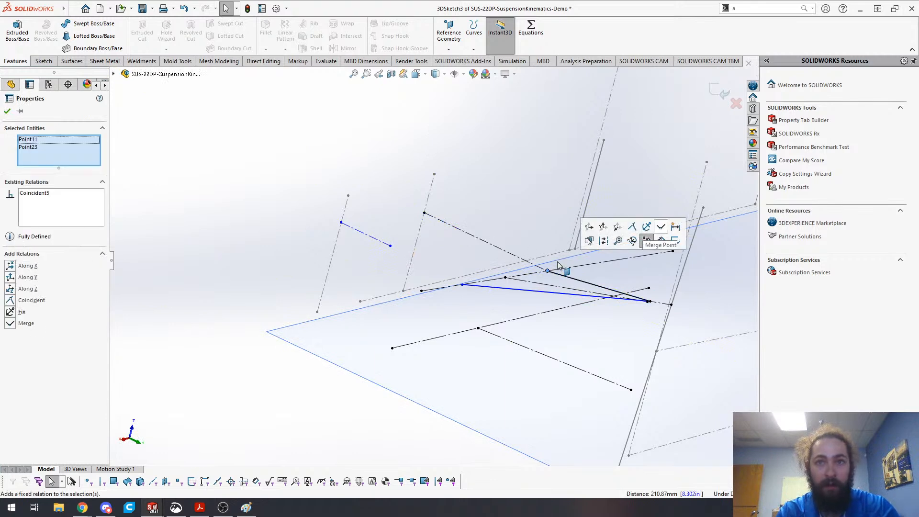
{"action": "left_click", "coordinate": [463, 286]}
{"action": "left_click", "coordinate": [522, 256], "text": "ctrl"}
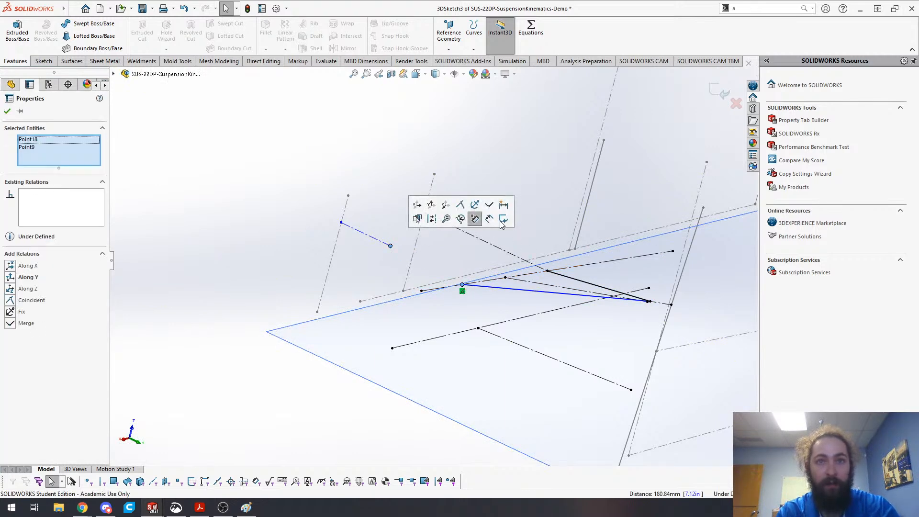
- Sketch the lower control arm as a V of two solid lines, with both inner ends on the lower chassis axis and the apex outboard
{"action": "mouse_move", "coordinate": [505, 426]}
{"action": "middle_mouse_down"}
{"action": "mouse_move", "coordinate": [536, 379]}
{"action": "mouse_move", "coordinate": [529, 311]}
{"action": "mouse_move", "coordinate": [515, 318]}
{"action": "mouse_move", "coordinate": [532, 382]}
{"action": "mouse_move", "coordinate": [427, 297]}
{"action": "middle_mouse_up"}
{"action": "scroll", "coordinate": [428, 297], "scroll_direction": "down", "scroll_amount": 3}
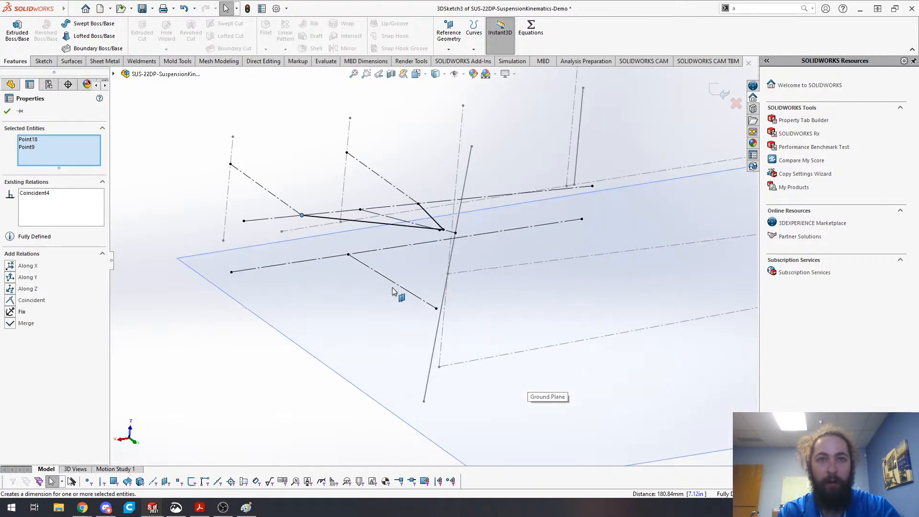
{"action": "scroll", "coordinate": [404, 262], "scroll_direction": "up", "scroll_amount": 5}
{"action": "scroll", "coordinate": [401, 266], "scroll_direction": "down", "scroll_amount": 3}
{"action": "scroll", "coordinate": [436, 288], "scroll_direction": "down", "scroll_amount": 3}
{"action": "scroll", "coordinate": [464, 282], "scroll_direction": "up", "scroll_amount": 4}
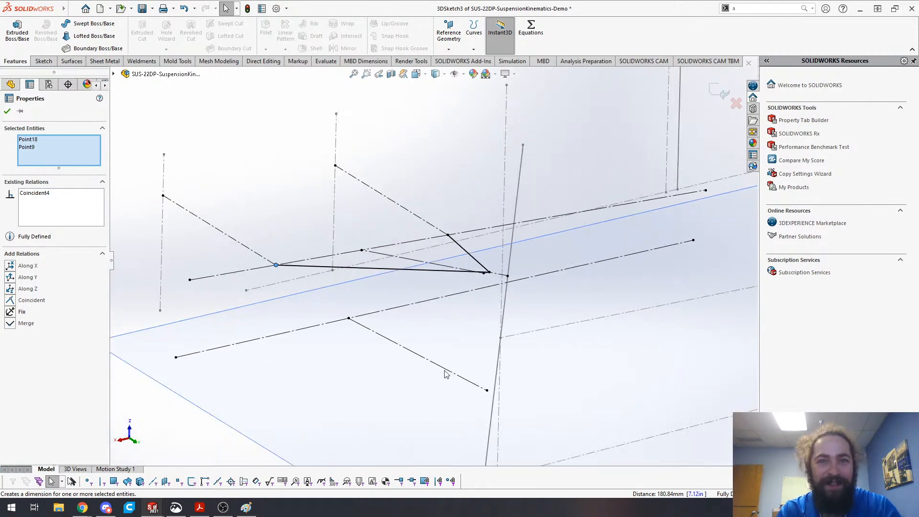
{"action": "mouse_move", "coordinate": [452, 378]}
{"action": "middle_mouse_down"}
{"action": "mouse_move", "coordinate": [430, 351]}
{"action": "mouse_move", "coordinate": [449, 351]}
{"action": "middle_mouse_up"}
{"action": "scroll", "coordinate": [380, 237], "scroll_direction": "down", "scroll_amount": 4}
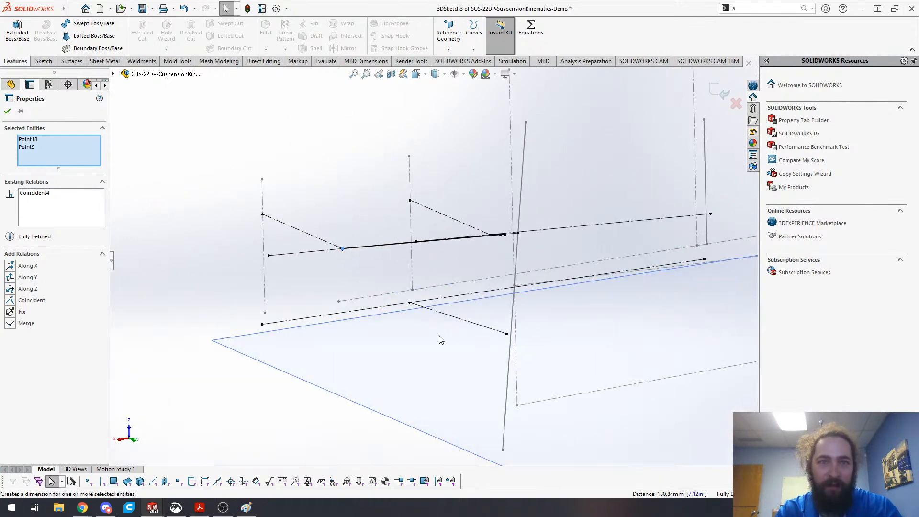
{"action": "key", "text": "s"}
{"action": "left_click", "coordinate": [438, 353]}
{"action": "middle_click_drag", "start_coordinate": [451, 388], "coordinate": [424, 382]}
{"action": "scroll", "coordinate": [432, 257], "scroll_direction": "up", "scroll_amount": 5}
{"action": "scroll", "coordinate": [421, 200], "scroll_direction": "down", "scroll_amount": 2}
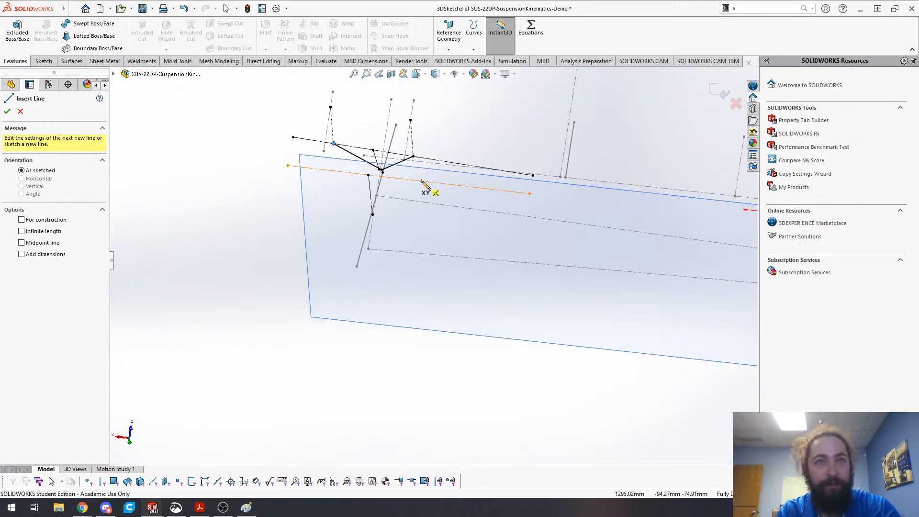
{"action": "left_click", "coordinate": [403, 229]}
{"action": "double_click", "coordinate": [320, 168]}
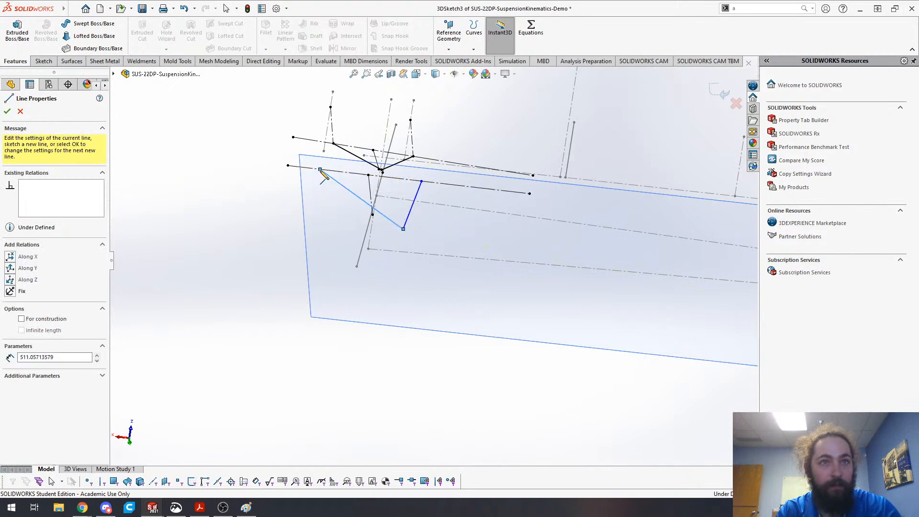
{"action": "key", "text": "Escape"}
- Draw two connected construction lines from the lower control arm's apex, ending near the Front SVSA line
{"action": "scroll", "coordinate": [391, 207], "scroll_direction": "up", "scroll_amount": 4}
{"action": "scroll", "coordinate": [391, 206], "scroll_direction": "down", "scroll_amount": 4}
{"action": "key", "text": "s"}
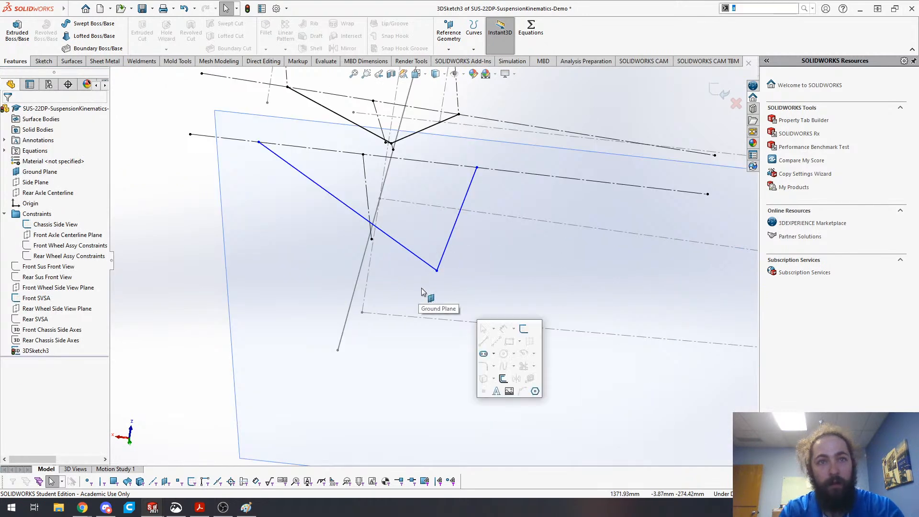
{"action": "left_click", "coordinate": [484, 332]}
{"action": "left_click", "coordinate": [437, 271]}
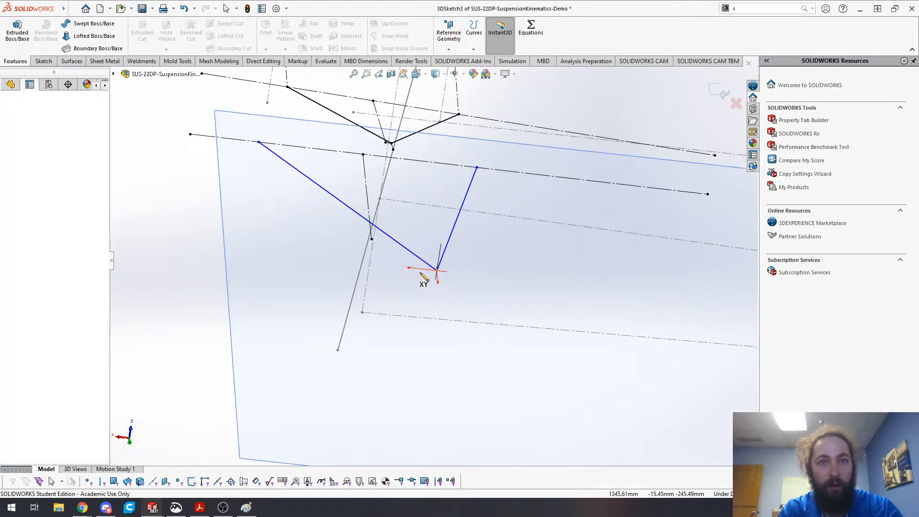
{"action": "double_click", "coordinate": [390, 289]}
{"action": "key", "text": "Escape"}
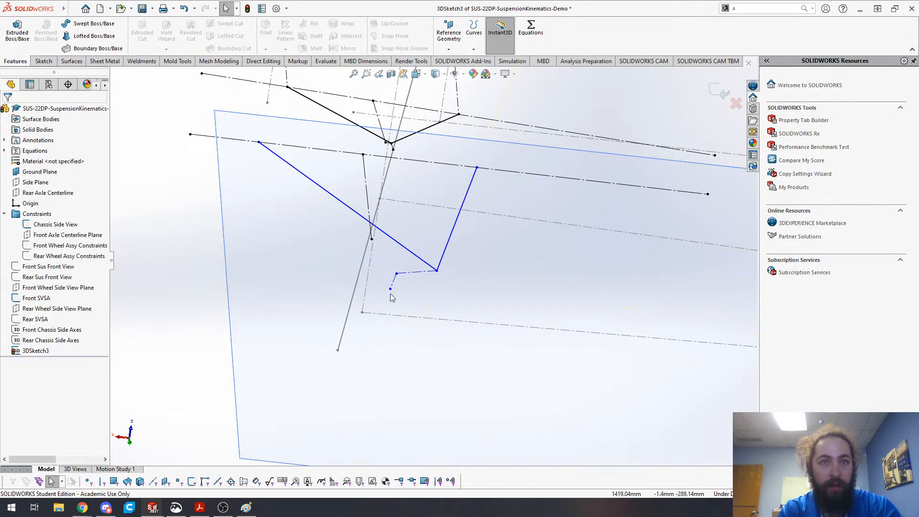
- Make the outer end of the lower arm's second construction line coincident with the Front SVSA line and reposition the shared corner
{"action": "left_click", "coordinate": [391, 289]}
{"action": "left_click", "coordinate": [356, 282], "text": "ctrl"}
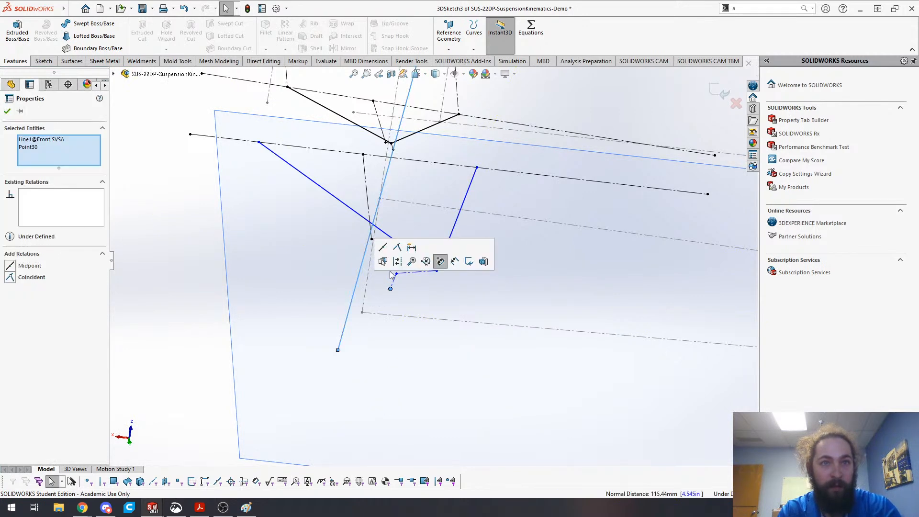
{"action": "left_click", "coordinate": [397, 251]}
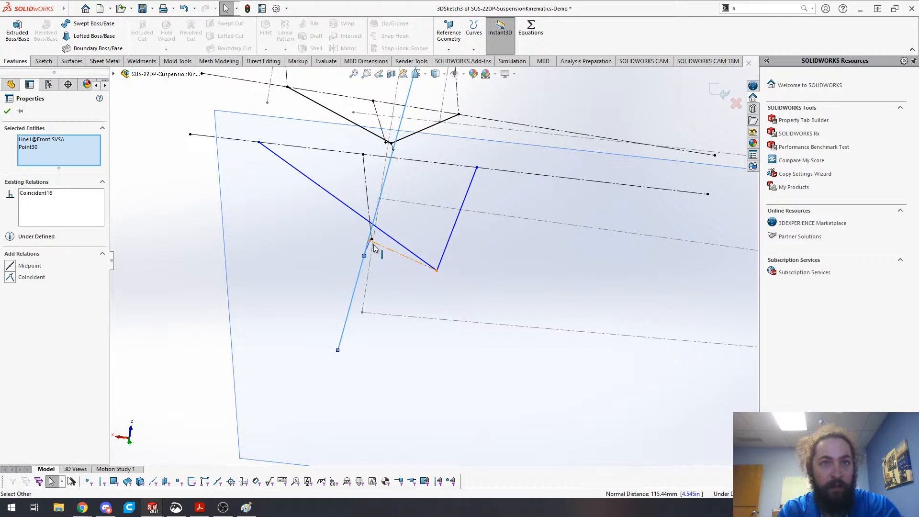
{"action": "mouse_move", "coordinate": [370, 244]}
{"action": "left_mouse_down"}
{"action": "mouse_move", "coordinate": [359, 245]}
{"action": "mouse_move", "coordinate": [375, 248]}
{"action": "left_mouse_up"}
{"action": "scroll", "coordinate": [377, 202], "scroll_direction": "up", "scroll_amount": 1}
{"action": "scroll", "coordinate": [373, 199], "scroll_direction": "down", "scroll_amount": 3}
{"action": "scroll", "coordinate": [402, 279], "scroll_direction": "down", "scroll_amount": 1}
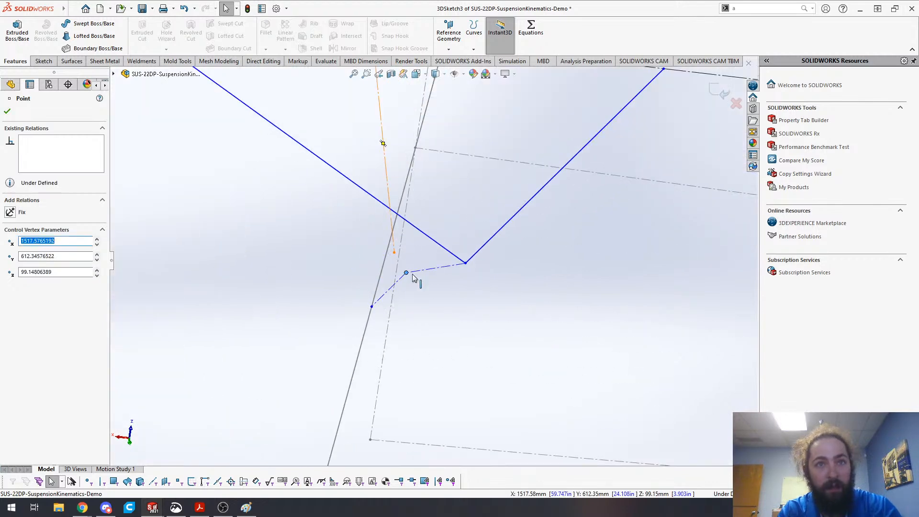
{"action": "scroll", "coordinate": [414, 268], "scroll_direction": "up", "scroll_amount": 2}
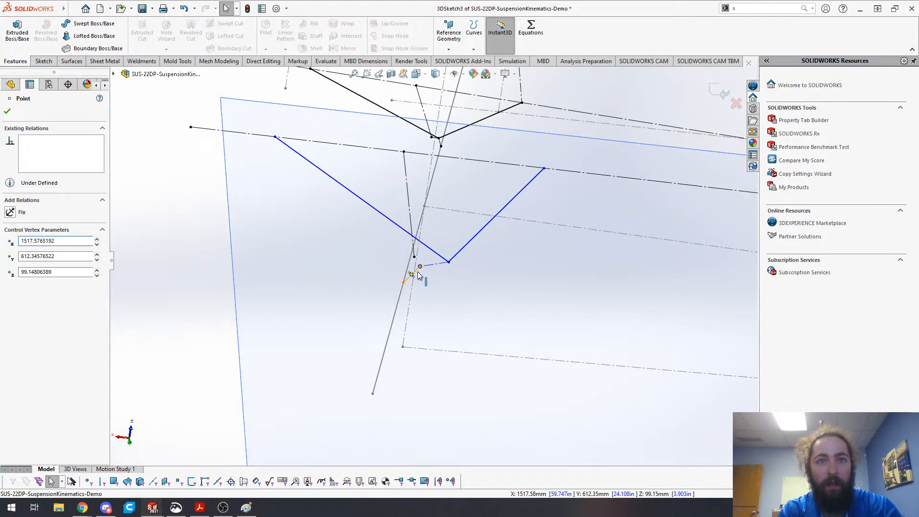
- Delete the construction line ending on the Front SVSA line and move the remaining line's free end outboard of the lower arm's apex
{"action": "left_click", "coordinate": [420, 267]}
{"action": "left_click", "coordinate": [418, 288]}
{"action": "left_click_drag", "start_coordinate": [420, 267], "coordinate": [452, 299]}
- Draw a construction line from the lower arm's apex to the outer end of the lower front-view line
{"action": "key", "text": "s"}
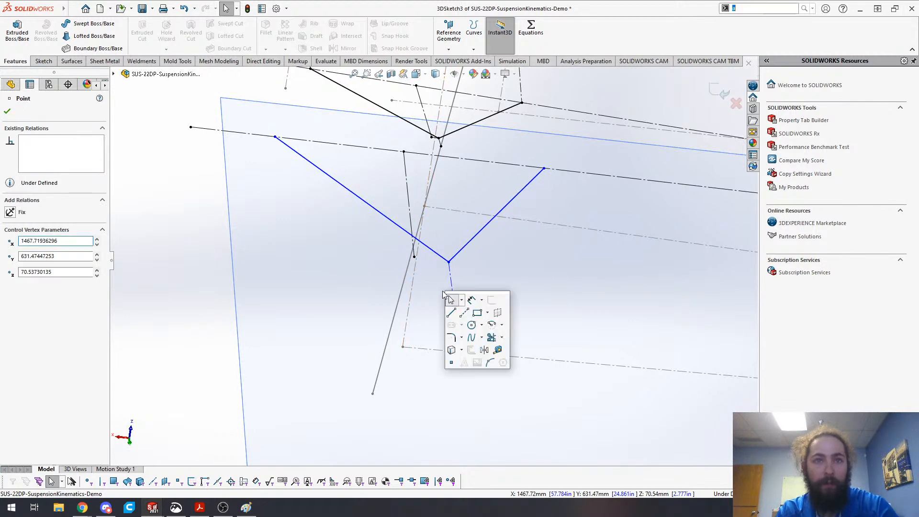
{"action": "left_click", "coordinate": [467, 313]}
{"action": "left_click", "coordinate": [448, 262]}
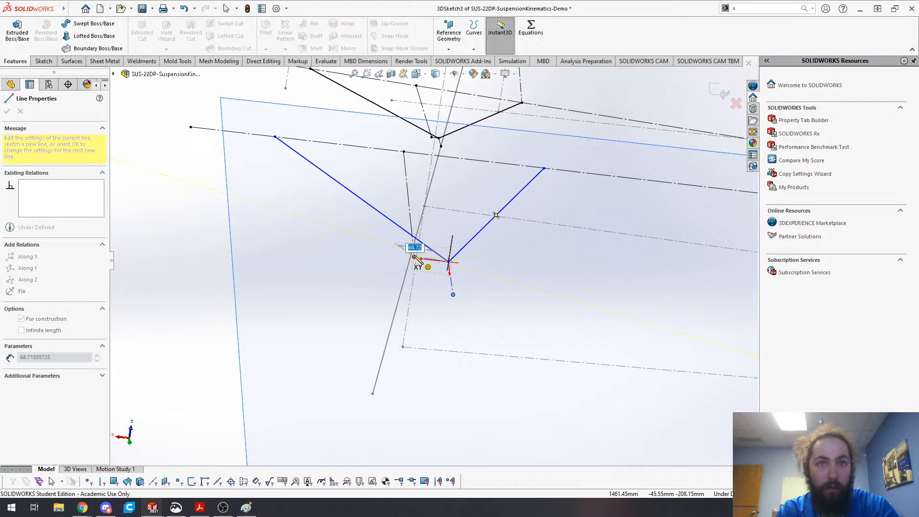
{"action": "left_click", "coordinate": [415, 257]}
{"action": "key", "text": "Escape"}
- Undo a collinear relation and instead make the short new construction line parallel to the lower chassis axis
{"action": "left_click", "coordinate": [431, 260]}
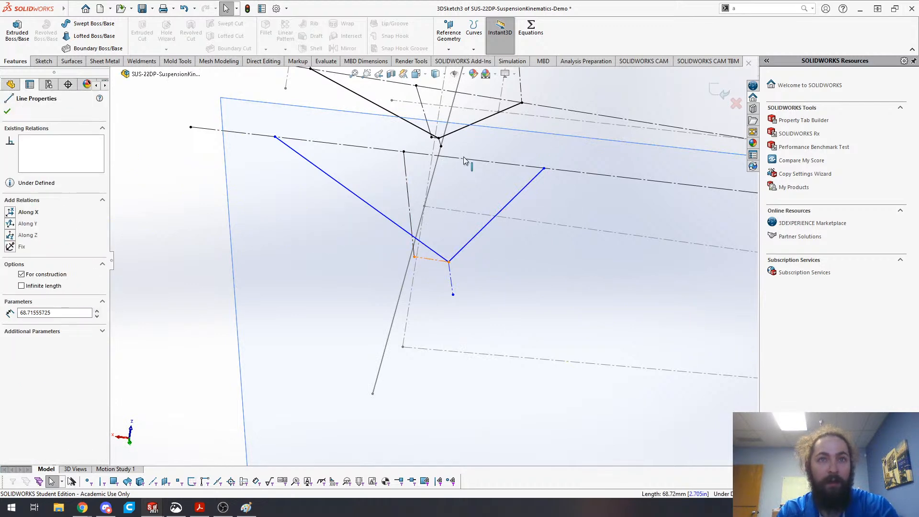
{"action": "left_click", "coordinate": [463, 160], "text": "ctrl"}
{"action": "left_click", "coordinate": [536, 117]}
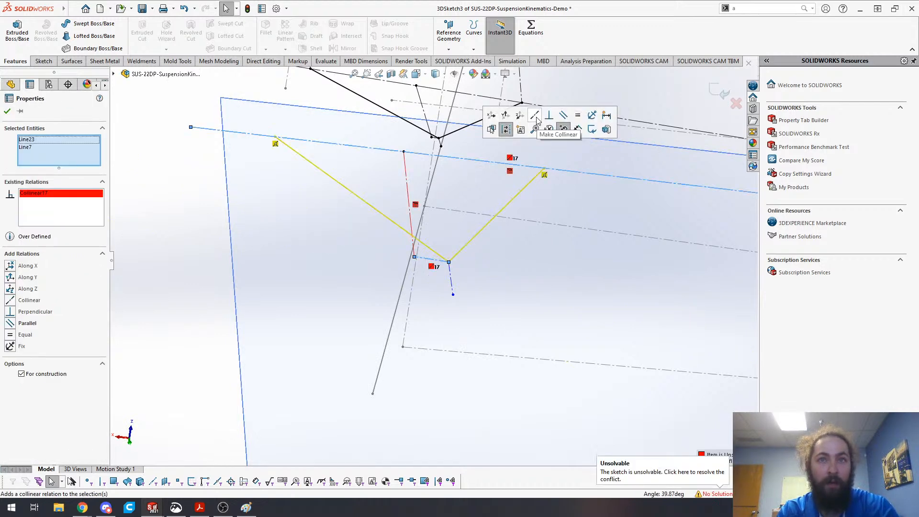
{"action": "key", "text": "ctrl+z"}
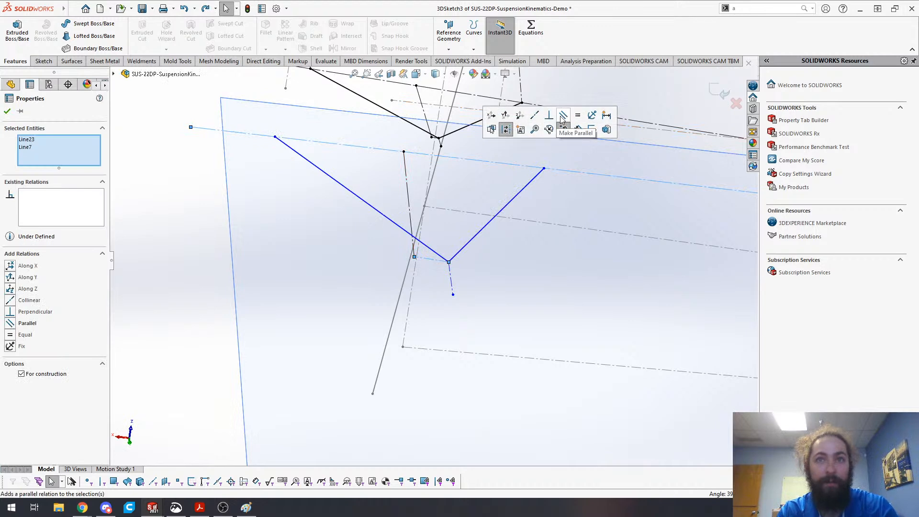
{"action": "left_click", "coordinate": [563, 117]}
- Make the free end of the apex's other construction line coincident with the Front SVSA line
{"action": "left_click", "coordinate": [449, 280]}
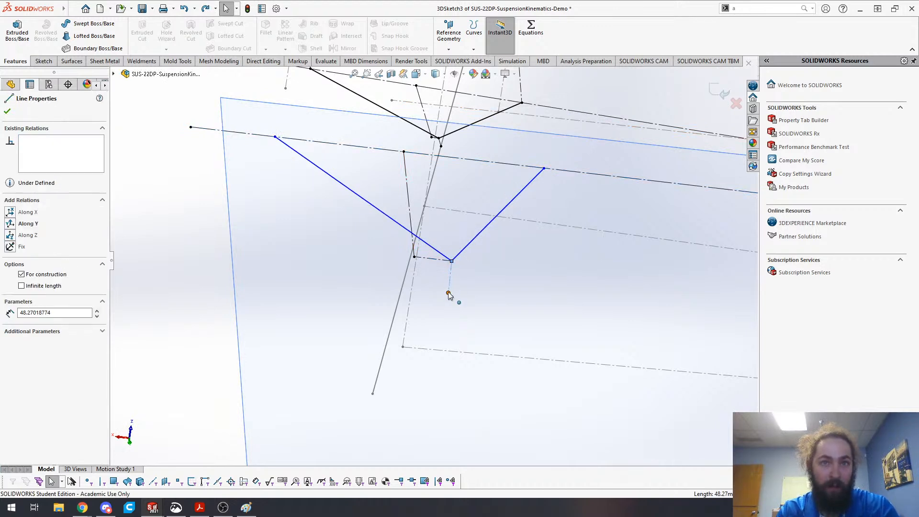
{"action": "left_click", "coordinate": [448, 292]}
{"action": "left_click", "coordinate": [400, 295], "text": "ctrl"}
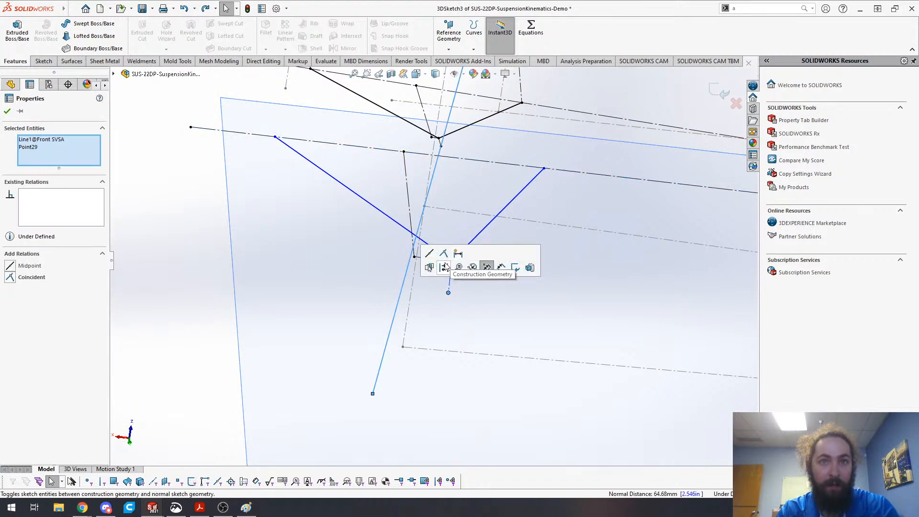
{"action": "left_click", "coordinate": [432, 267]}
- Make the construction line ending on the Front SVSA line perpendicular to the lower front-view line
{"action": "left_click", "coordinate": [428, 271]}
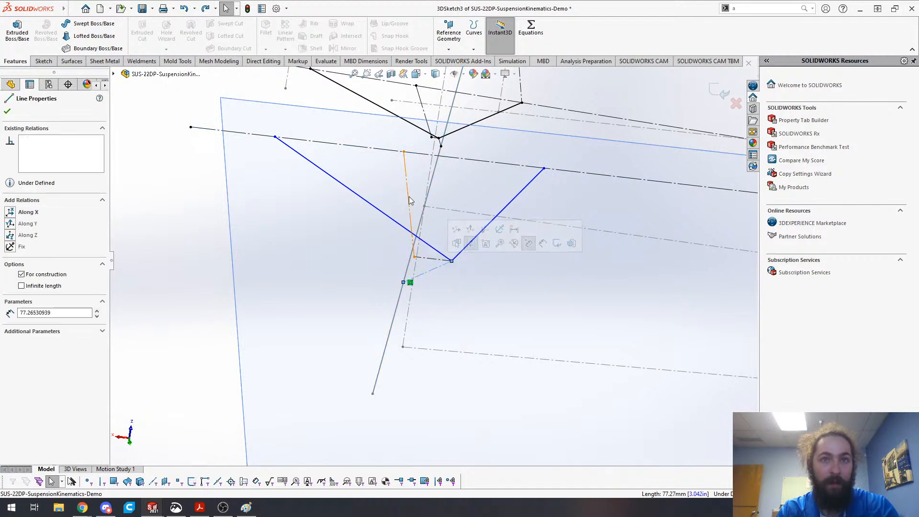
{"action": "left_click", "coordinate": [409, 201], "text": "ctrl"}
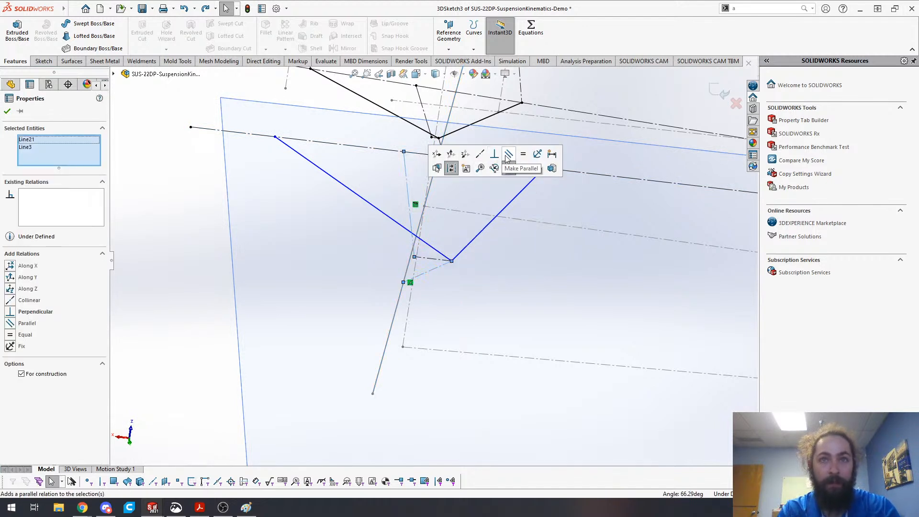
{"action": "left_click", "coordinate": [493, 154]}
{"action": "key", "text": "Escape"}
{"action": "scroll", "coordinate": [406, 281], "scroll_direction": "up", "scroll_amount": 6}
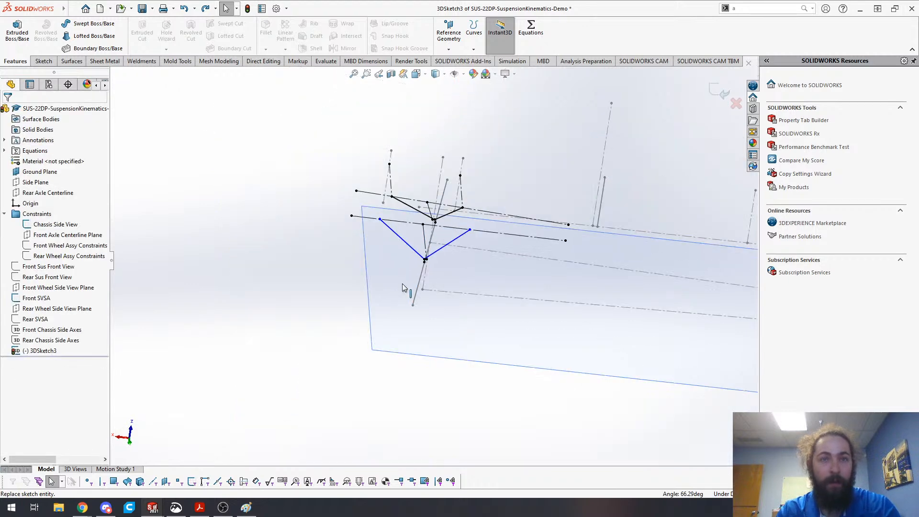
- Check the relations and angle between the lower chassis axis and the lower front-view line
{"action": "scroll", "coordinate": [454, 286], "scroll_direction": "down", "scroll_amount": 5}
{"action": "mouse_move", "coordinate": [446, 310]}
{"action": "middle_mouse_down"}
{"action": "mouse_move", "coordinate": [412, 281]}
{"action": "mouse_move", "coordinate": [445, 248]}
{"action": "middle_mouse_up"}
{"action": "left_click", "coordinate": [468, 219]}
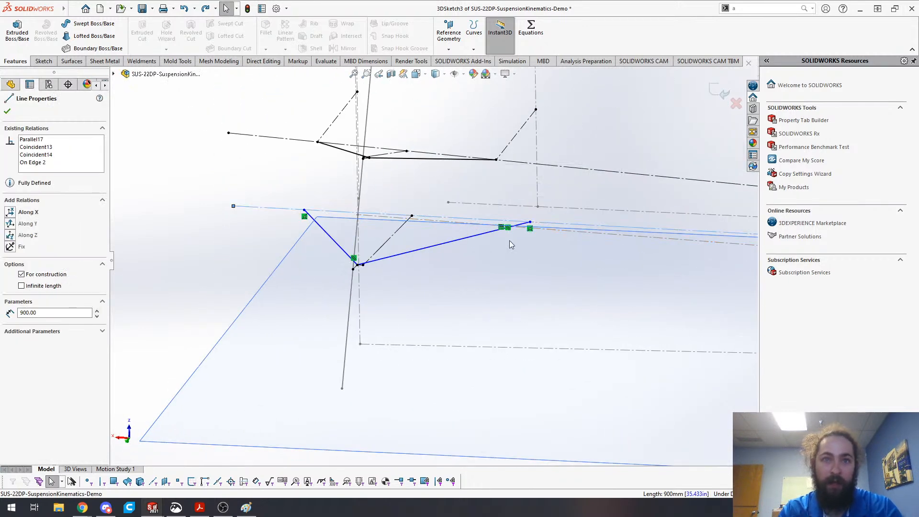
{"action": "left_click", "coordinate": [394, 239], "text": "ctrl"}
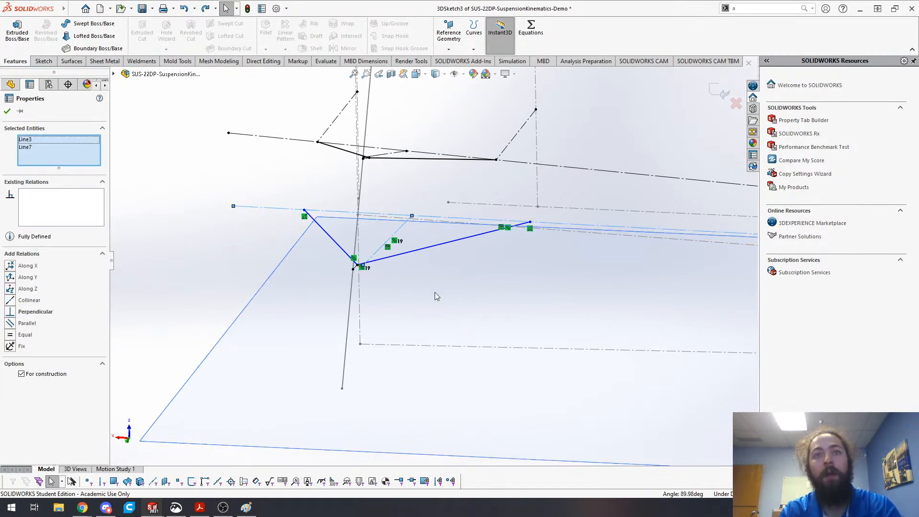
{"action": "scroll", "coordinate": [435, 296], "scroll_direction": "up", "scroll_amount": 4}
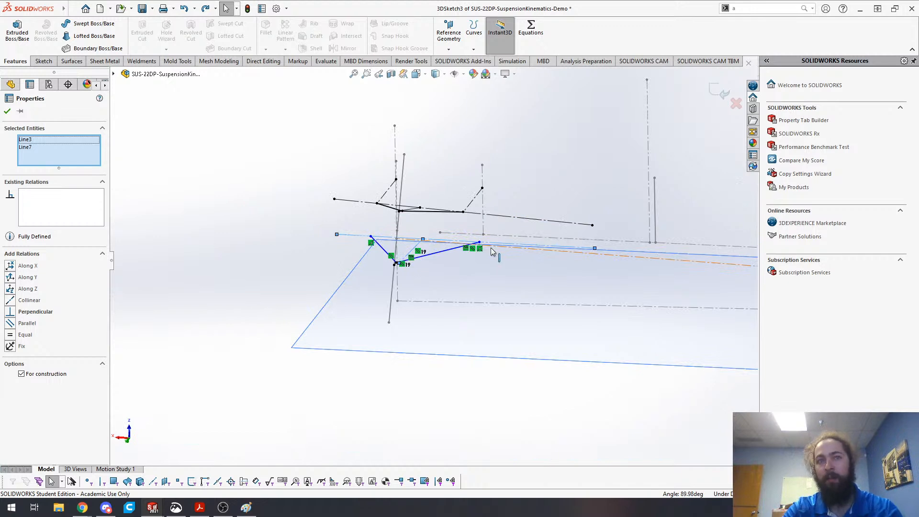
{"action": "key", "text": "Escape"}
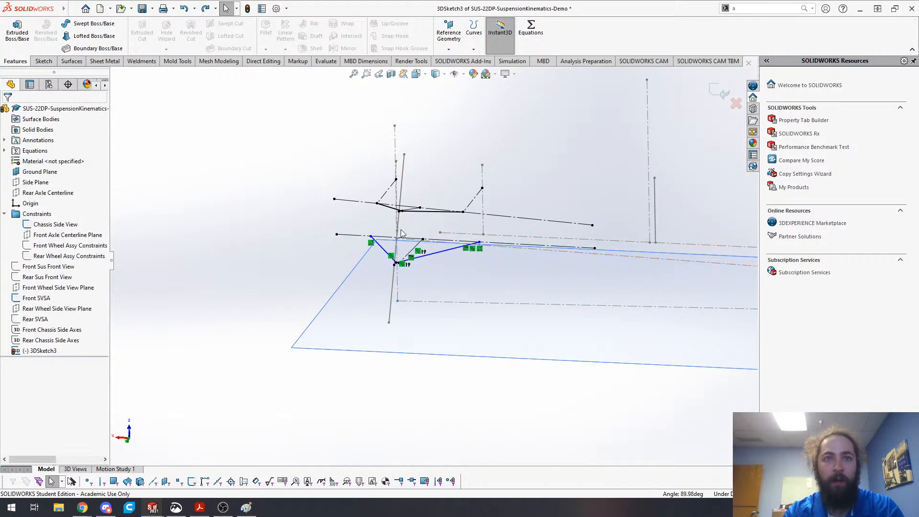
{"action": "scroll", "coordinate": [401, 229], "scroll_direction": "down", "scroll_amount": 4}
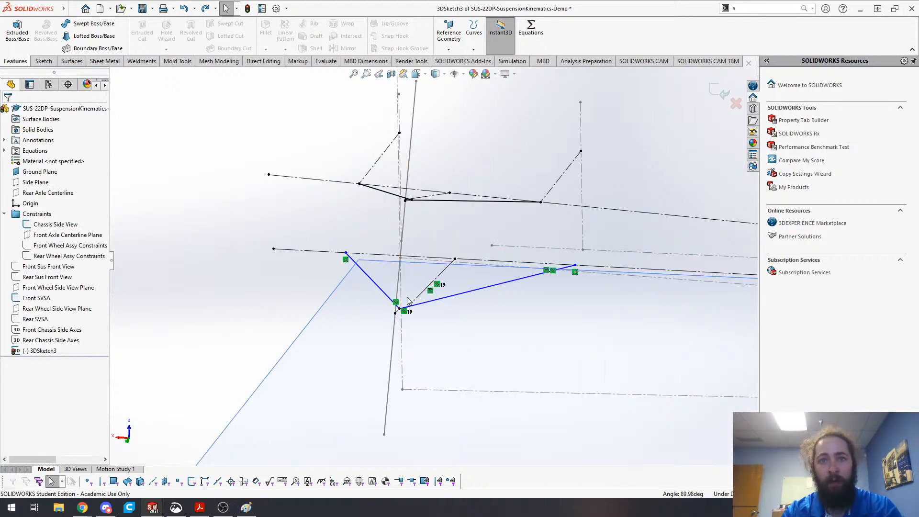
{"action": "scroll", "coordinate": [415, 314], "scroll_direction": "up", "scroll_amount": 3}
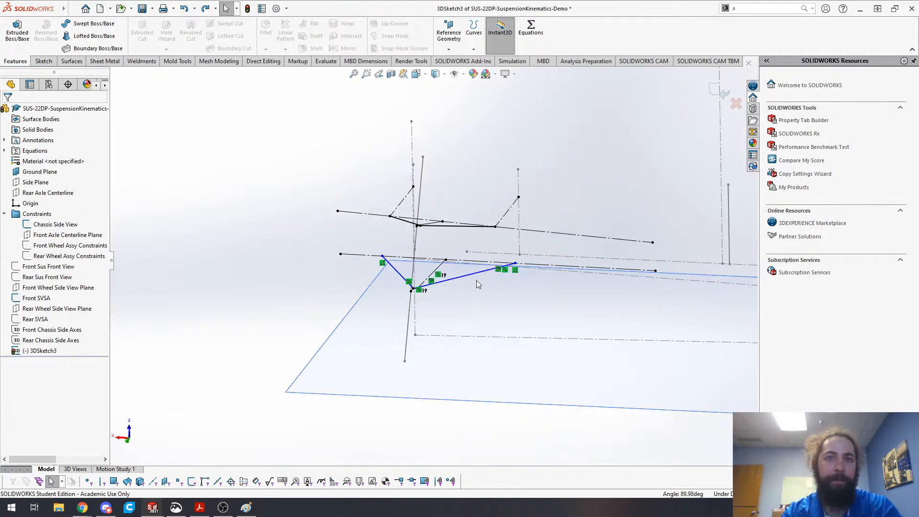
- Draw two separate construction lines for the lower arm, one starting on each of the two front vertical chassis side-view lines
{"action": "scroll", "coordinate": [476, 280], "scroll_direction": "down", "scroll_amount": 4}
{"action": "key", "text": "s"}
{"action": "left_click", "coordinate": [578, 247]}
{"action": "left_click", "coordinate": [557, 195]}
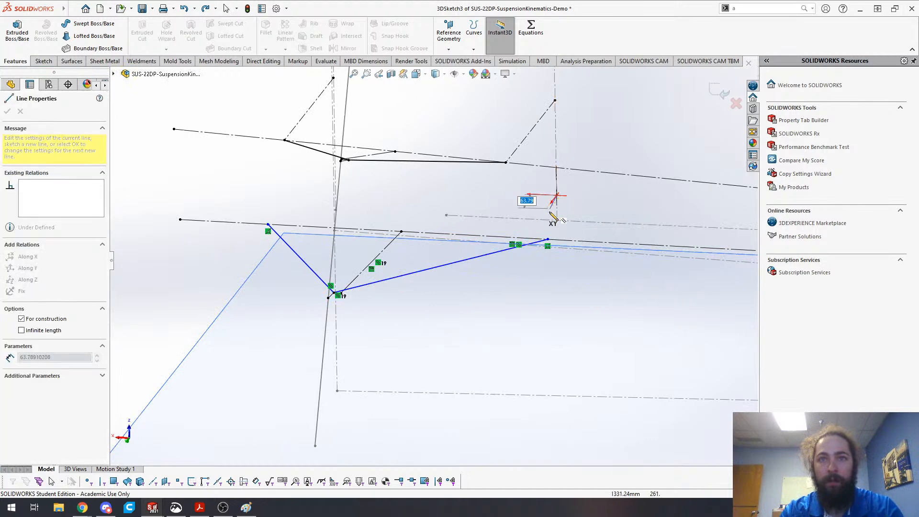
{"action": "double_click", "coordinate": [541, 215]}
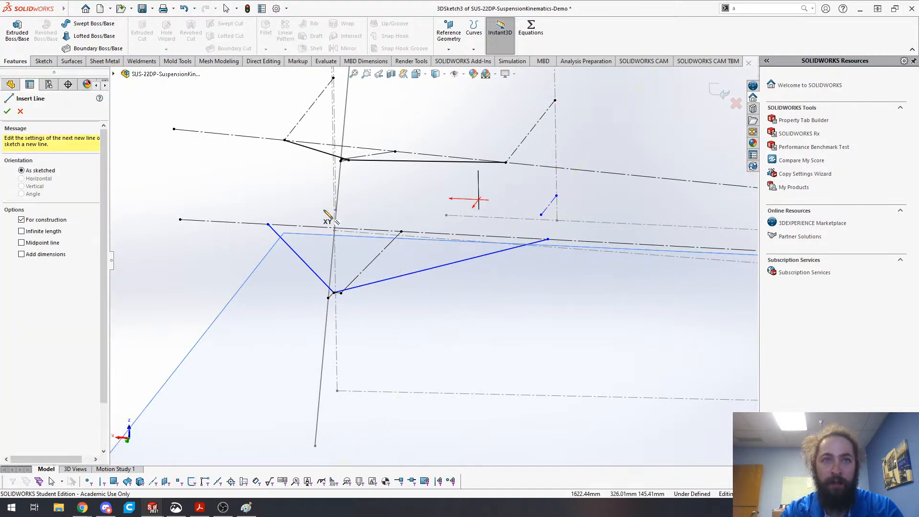
{"action": "mouse_move", "coordinate": [334, 197]}
{"action": "middle_mouse_down"}
{"action": "mouse_move", "coordinate": [531, 312]}
{"action": "mouse_move", "coordinate": [559, 351]}
{"action": "middle_mouse_up"}
{"action": "scroll", "coordinate": [559, 352], "scroll_direction": "down", "scroll_amount": 2}
{"action": "left_click", "coordinate": [393, 373]}
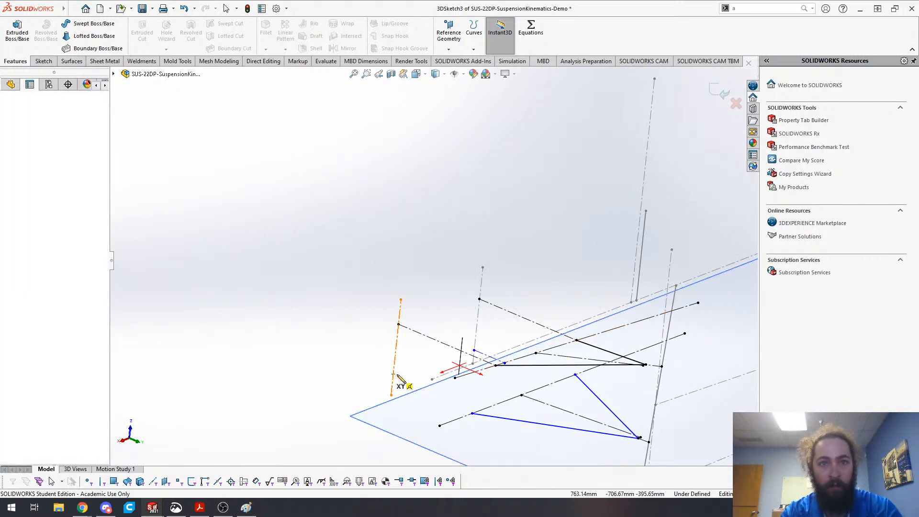
{"action": "left_click", "coordinate": [417, 384]}
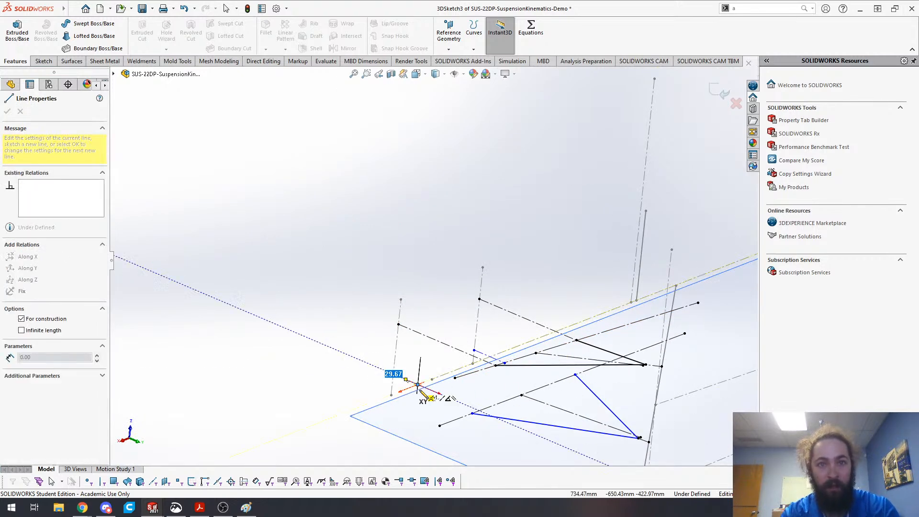
{"action": "key", "text": "Escape"}
- Merge the free ends of both new construction lines with the corresponding inner ends of the lower control arm
{"action": "left_click", "coordinate": [417, 384]}
{"action": "left_click", "coordinate": [472, 413], "text": "ctrl"}
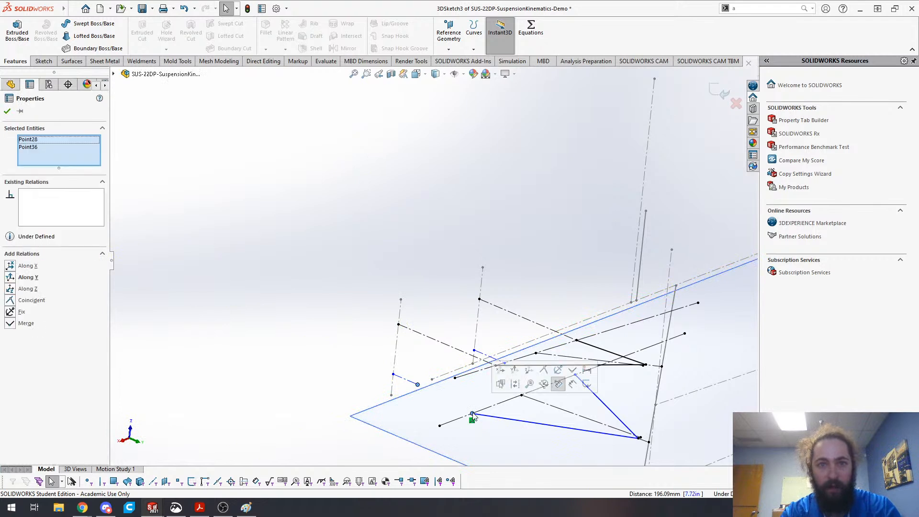
{"action": "left_click", "coordinate": [574, 370]}
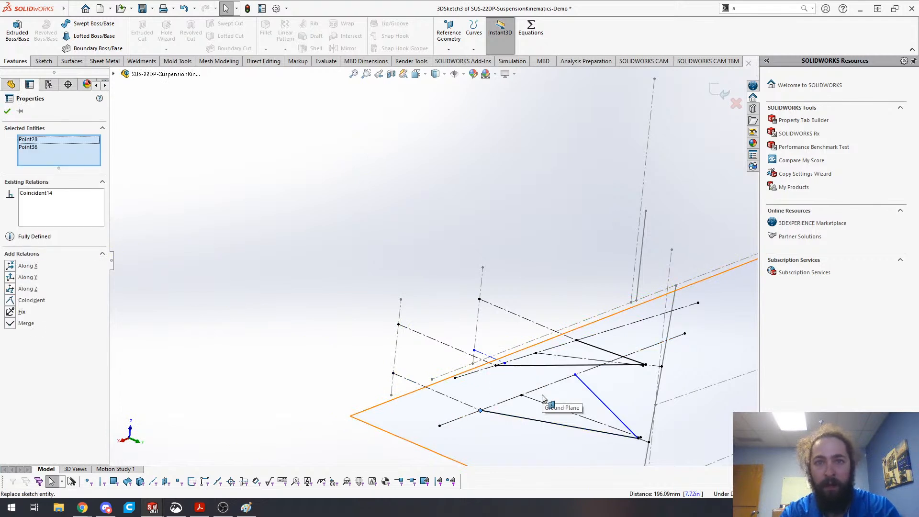
{"action": "left_click", "coordinate": [579, 375]}
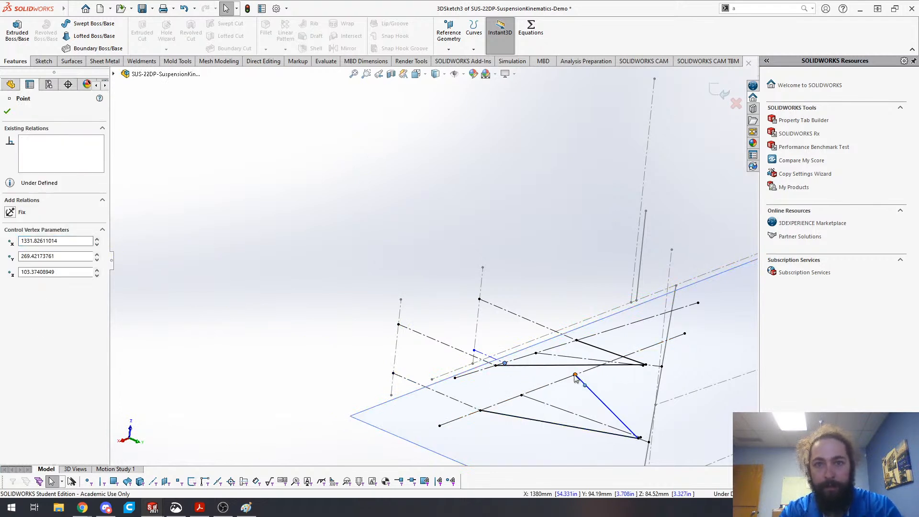
{"action": "left_click", "coordinate": [575, 375], "text": "ctrl"}
{"action": "left_click", "coordinate": [674, 333]}
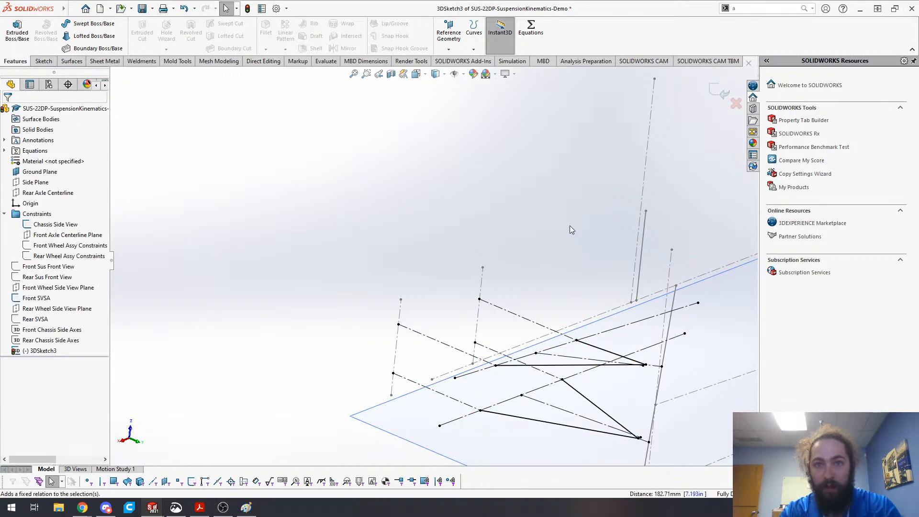
- Hide the Front SVSA sketch and show the Rear Chassis Side Axes sketch
{"action": "middle_click_drag", "start_coordinate": [574, 413], "coordinate": [509, 366]}
{"action": "scroll", "coordinate": [539, 244], "scroll_direction": "up", "scroll_amount": 7}
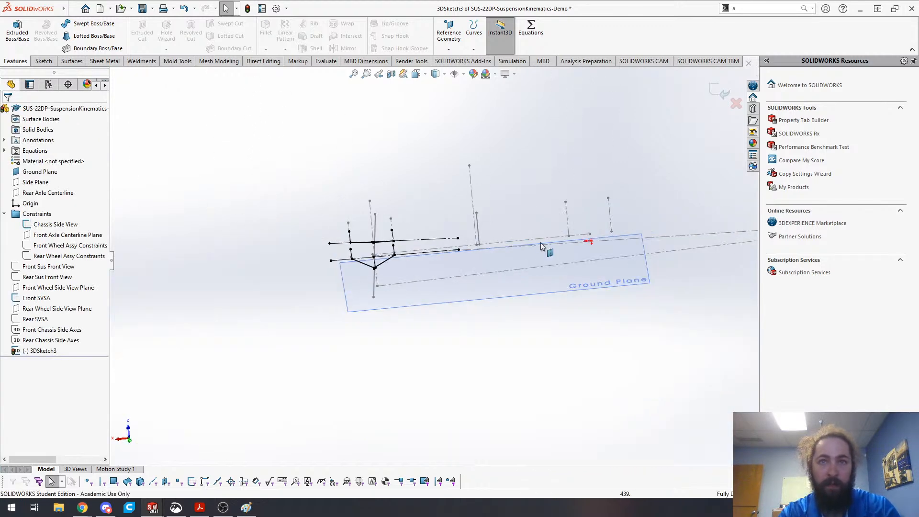
{"action": "mouse_move", "coordinate": [535, 247]}
{"action": "middle_mouse_down"}
{"action": "mouse_move", "coordinate": [571, 264]}
{"action": "mouse_move", "coordinate": [557, 239]}
{"action": "middle_mouse_up"}
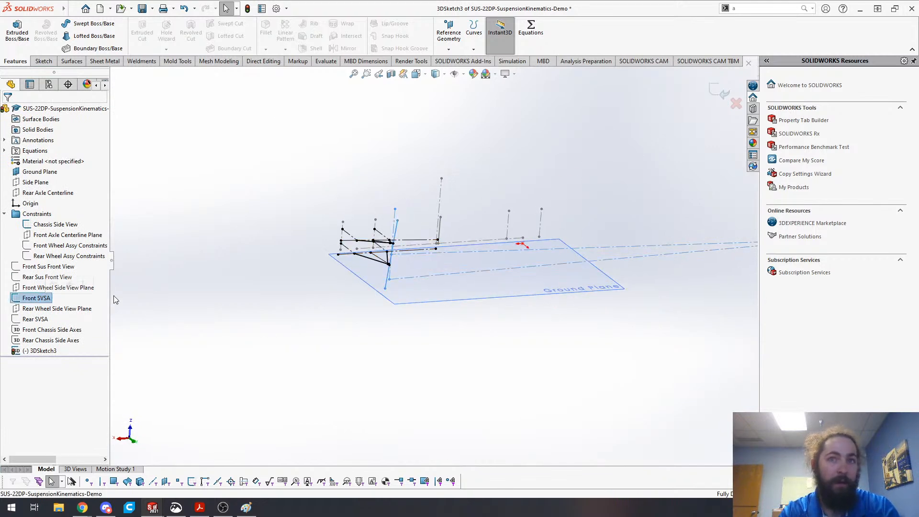
{"action": "left_click", "coordinate": [68, 284]}
{"action": "mouse_move", "coordinate": [490, 261]}
{"action": "middle_mouse_down", "text": "ctrl"}
{"action": "mouse_move", "coordinate": [462, 260]}
{"action": "mouse_move", "coordinate": [407, 230]}
{"action": "mouse_move", "coordinate": [431, 238]}
{"action": "mouse_move", "coordinate": [423, 285]}
{"action": "mouse_move", "coordinate": [361, 279]}
{"action": "mouse_move", "coordinate": [419, 291]}
{"action": "mouse_move", "coordinate": [386, 367]}
{"action": "mouse_move", "coordinate": [408, 268]}
{"action": "mouse_move", "coordinate": [402, 321]}
{"action": "mouse_move", "coordinate": [392, 311]}
{"action": "middle_mouse_up", "text": "ctrl"}
{"action": "left_click", "coordinate": [48, 339]}
{"action": "left_click", "coordinate": [39, 324]}
- Convert the two rear chassis side axes into entities of the 3D sketch
{"action": "left_click", "coordinate": [574, 184]}
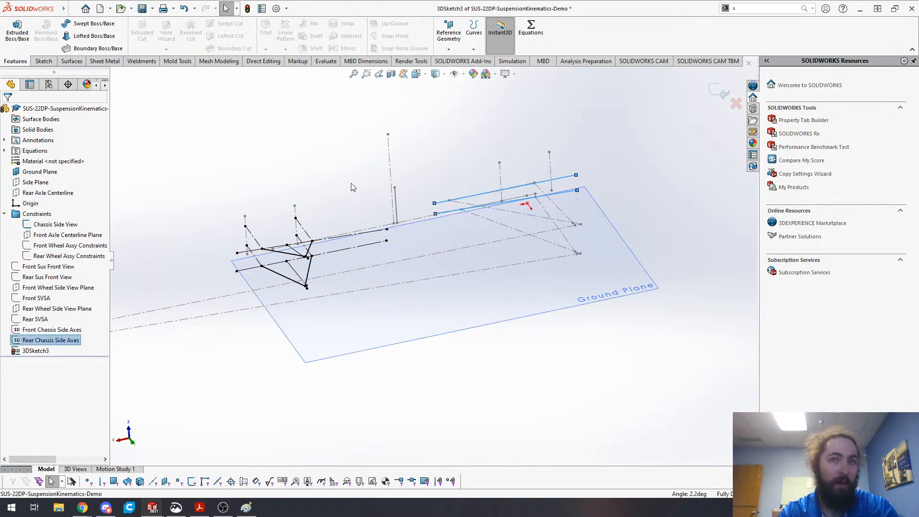
{"action": "key", "text": "s"}
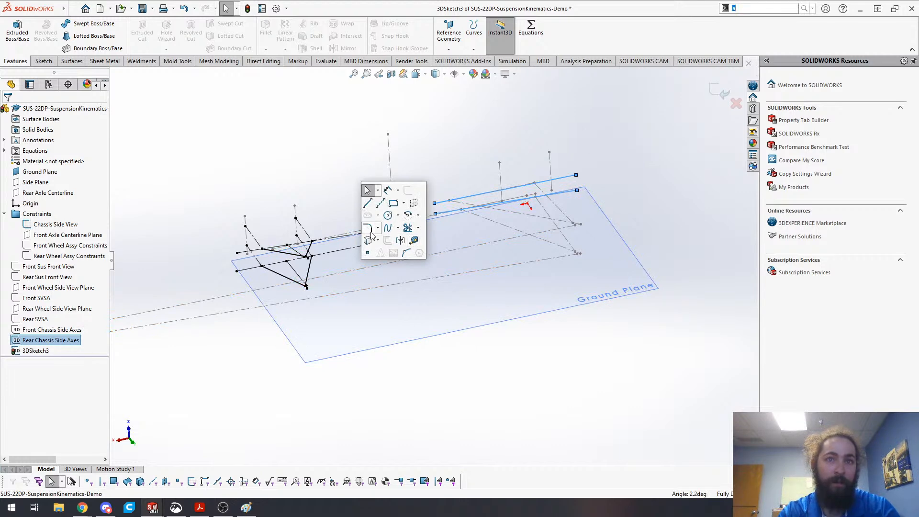
{"action": "left_click", "coordinate": [329, 137]}
- Hide the Rear Chassis Side Axes sketch and show the Rear Sus Front View sketch
{"action": "middle_click_drag", "start_coordinate": [583, 219], "coordinate": [342, 401]}
{"action": "middle_click_drag", "start_coordinate": [357, 317], "coordinate": [397, 344]}
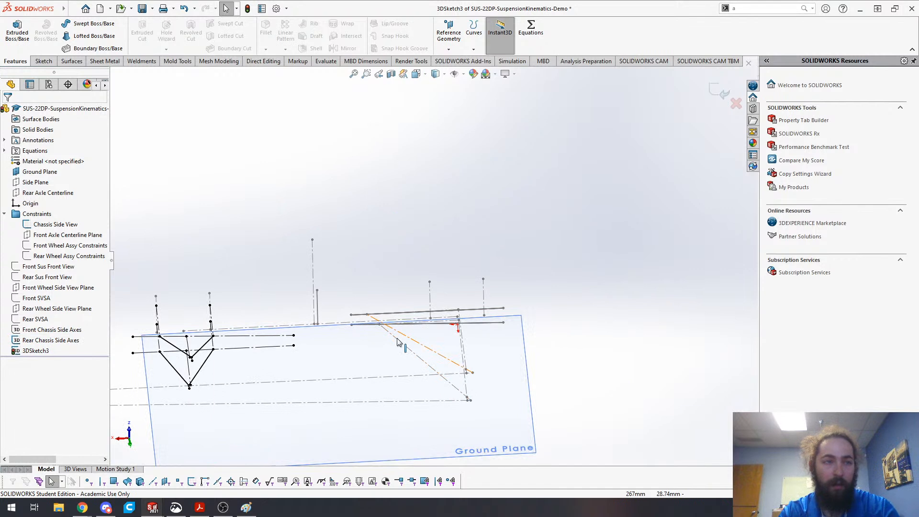
{"action": "right_click", "coordinate": [35, 342]}
{"action": "left_click", "coordinate": [42, 328]}
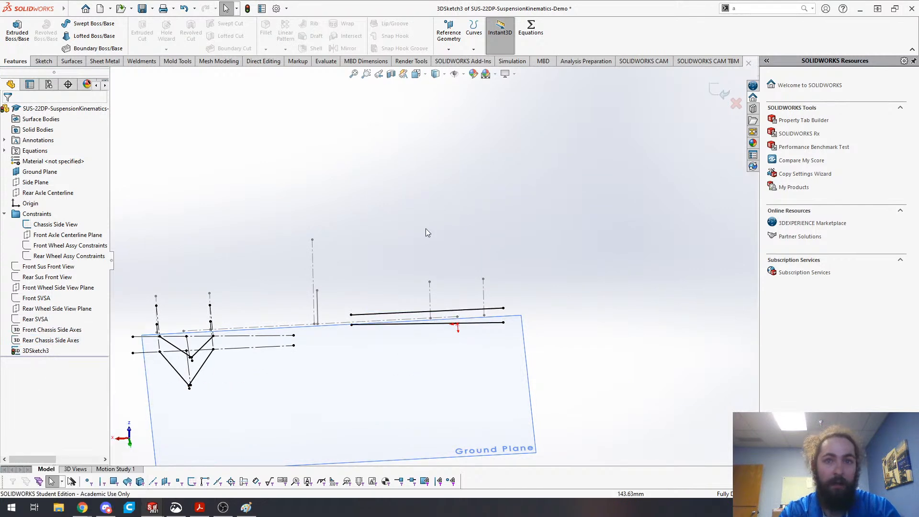
{"action": "left_click", "coordinate": [49, 278]}
{"action": "left_click", "coordinate": [385, 249]}
{"action": "middle_click_drag", "start_coordinate": [386, 249], "coordinate": [454, 309]}
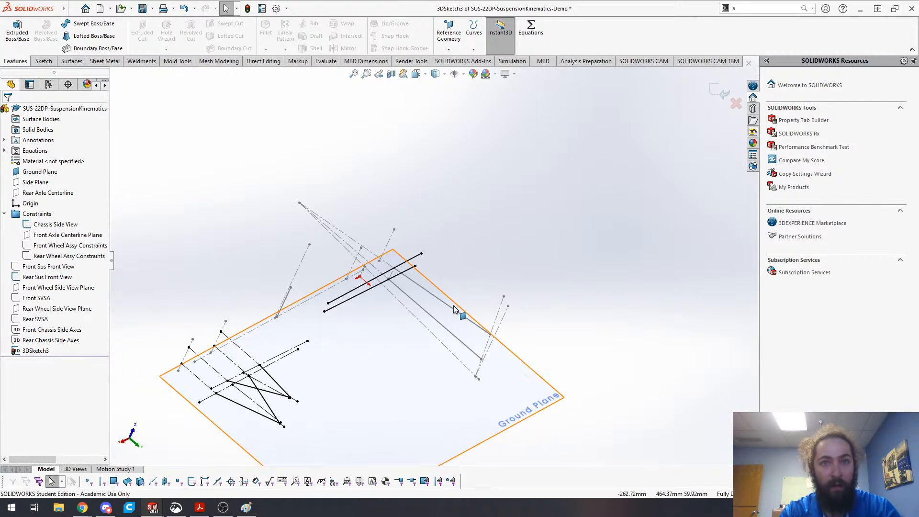
- Convert the rear front-view upper and lower control arm lines into 3D sketch entities and hide the Rear Sus Front View sketch
{"action": "left_click", "coordinate": [458, 317]}
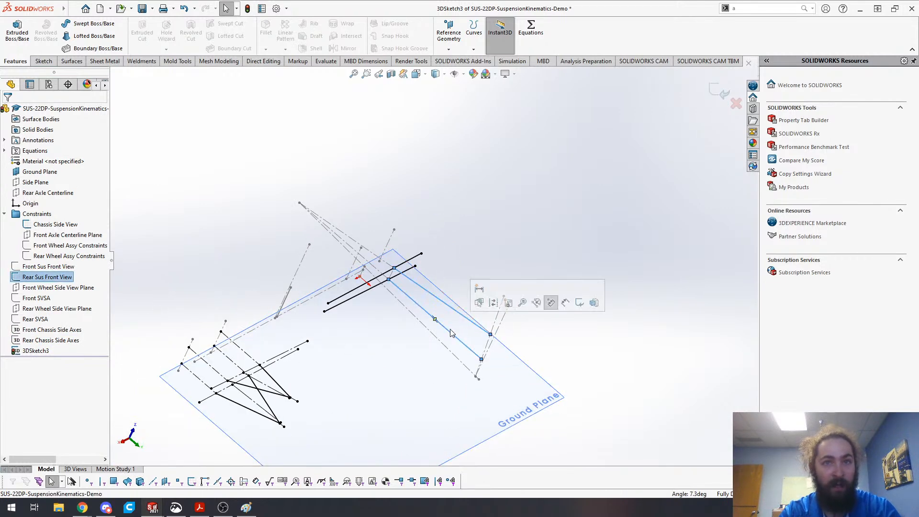
{"action": "key", "text": "s"}
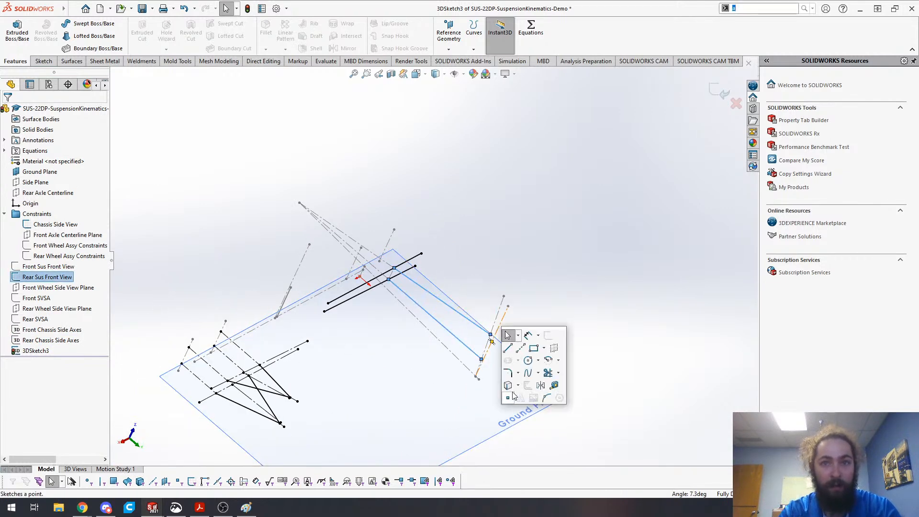
{"action": "left_click", "coordinate": [513, 313]}
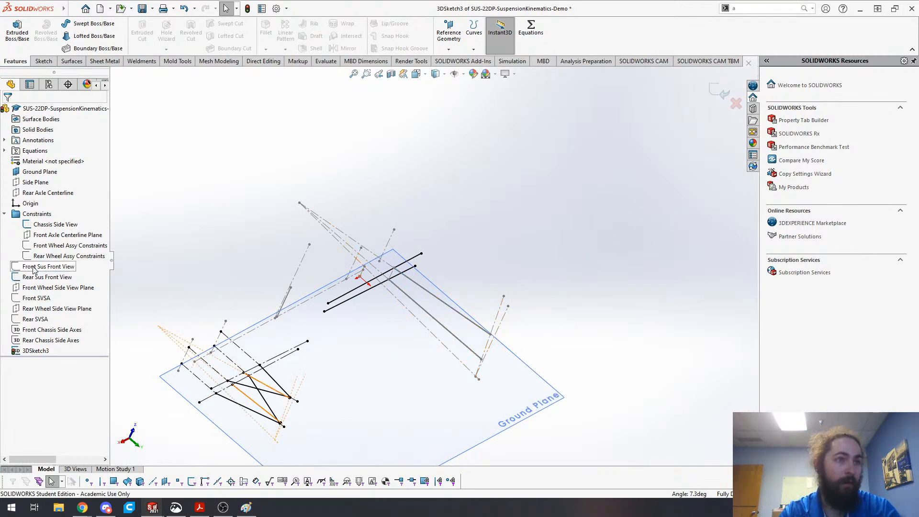
{"action": "right_click", "coordinate": [47, 277]}
{"action": "left_click", "coordinate": [44, 267]}
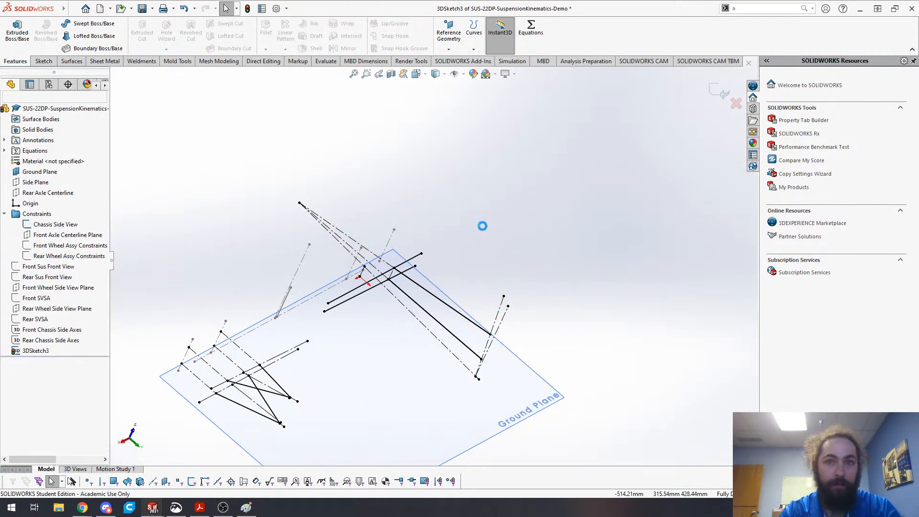
{"action": "mouse_move", "coordinate": [437, 366]}
{"action": "middle_mouse_down"}
{"action": "mouse_move", "coordinate": [359, 281]}
{"action": "mouse_move", "coordinate": [289, 308]}
{"action": "mouse_move", "coordinate": [366, 309]}
{"action": "mouse_move", "coordinate": [345, 249]}
{"action": "mouse_move", "coordinate": [349, 271]}
{"action": "mouse_move", "coordinate": [349, 212]}
{"action": "mouse_move", "coordinate": [289, 213]}
{"action": "mouse_move", "coordinate": [297, 207]}
{"action": "mouse_move", "coordinate": [289, 200]}
{"action": "mouse_move", "coordinate": [292, 220]}
{"action": "middle_mouse_up"}
{"action": "scroll", "coordinate": [186, 353], "scroll_direction": "down", "scroll_amount": 4}
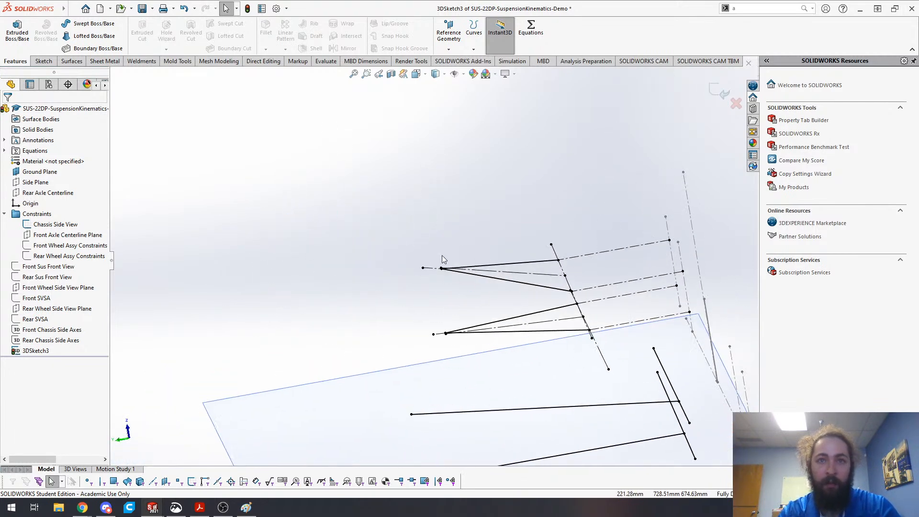
{"action": "left_click", "coordinate": [497, 273]}
{"action": "scroll", "coordinate": [484, 360], "scroll_direction": "up", "scroll_amount": 5}
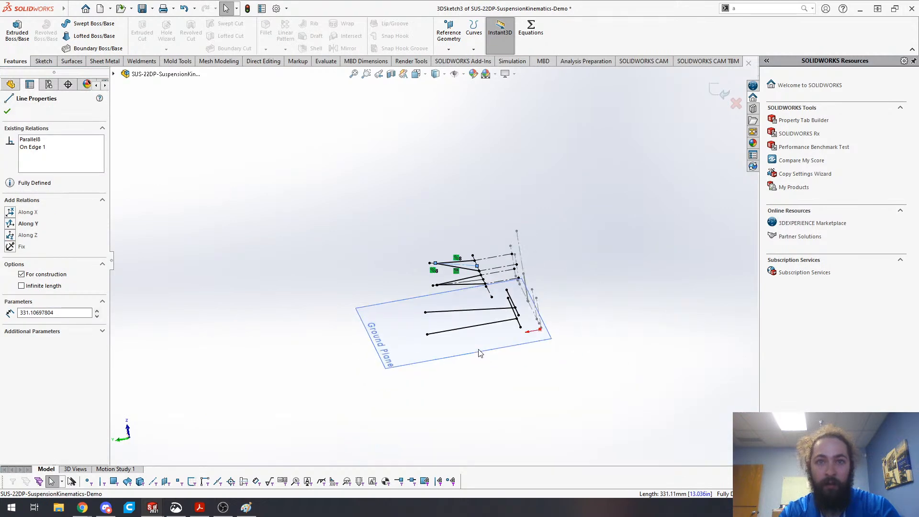
{"action": "scroll", "coordinate": [482, 358], "scroll_direction": "down", "scroll_amount": 5}
{"action": "double_click", "coordinate": [599, 217]}
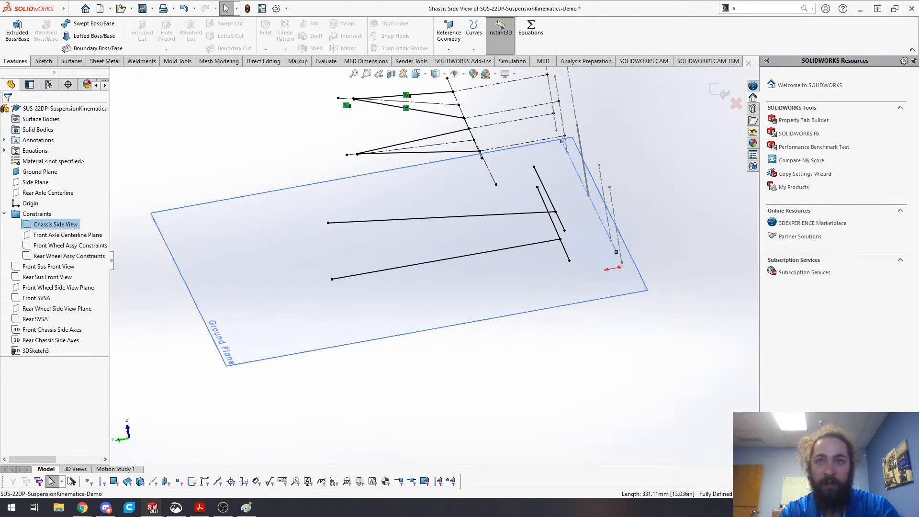
- Sketch two lines from the rear upper control arm's outer end to the upper chassis axis, one on each side of the front-view line
{"action": "mouse_move", "coordinate": [305, 278]}
{"action": "middle_mouse_down"}
{"action": "mouse_move", "coordinate": [438, 268]}
{"action": "mouse_move", "coordinate": [567, 188]}
{"action": "mouse_move", "coordinate": [556, 198]}
{"action": "middle_mouse_up"}
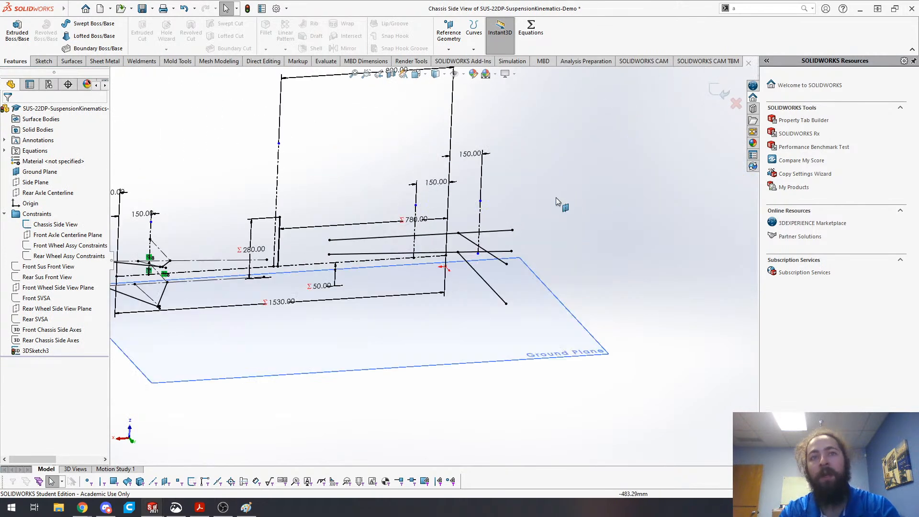
{"action": "key", "text": "s"}
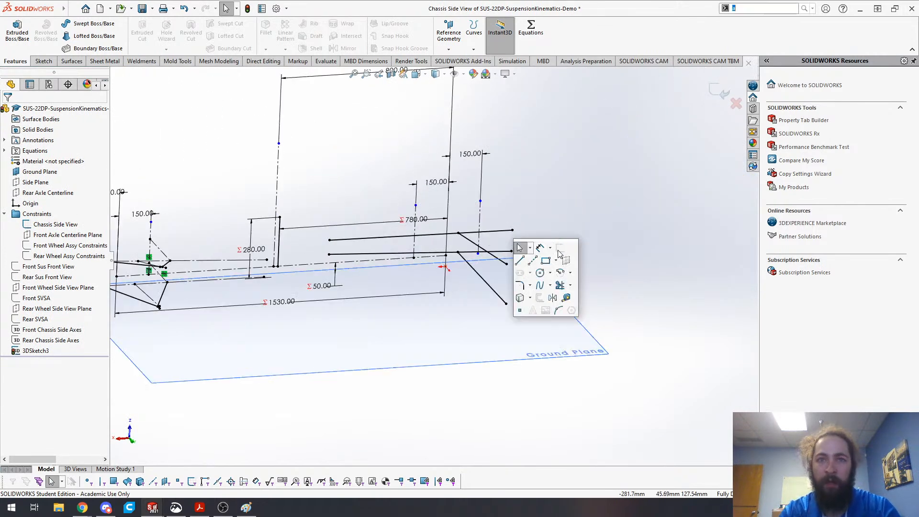
{"action": "left_click", "coordinate": [520, 260]}
{"action": "middle_click_drag", "start_coordinate": [521, 261], "coordinate": [512, 313]}
{"action": "left_click", "coordinate": [503, 281]}
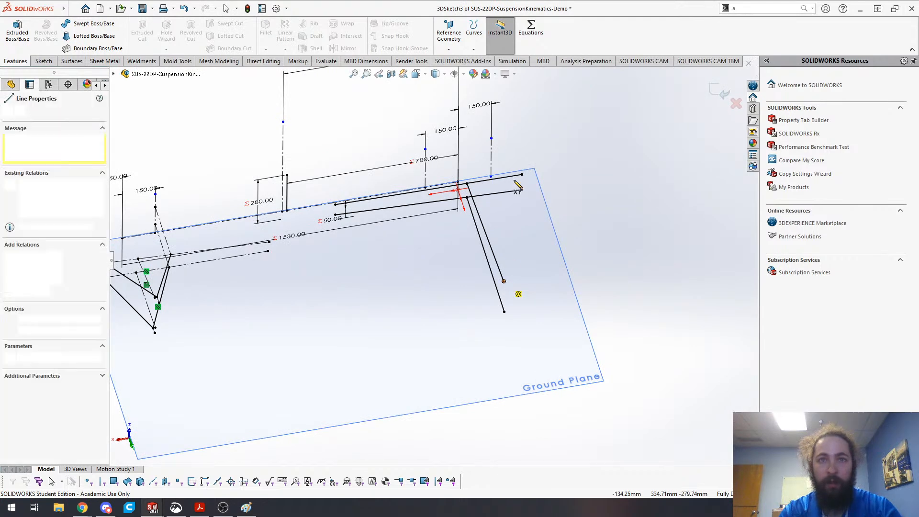
{"action": "left_click", "coordinate": [508, 178]}
{"action": "key", "text": "Escape"}
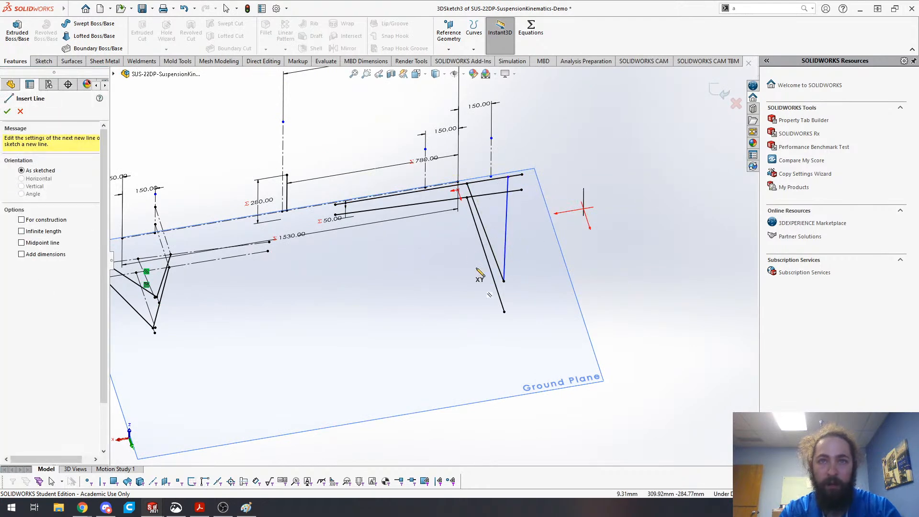
{"action": "left_click", "coordinate": [503, 281]}
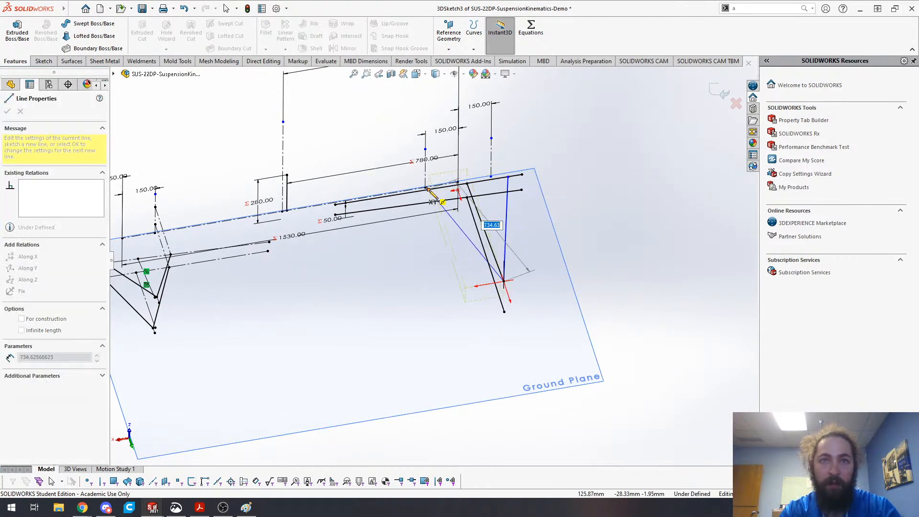
{"action": "left_click", "coordinate": [437, 189]}
{"action": "key", "text": "Escape"}
- Sketch two lines joining the rear lower control arm's outer end to the lower chassis axis, one forward and one rearward
{"action": "middle_click_drag", "start_coordinate": [429, 309], "coordinate": [423, 255]}
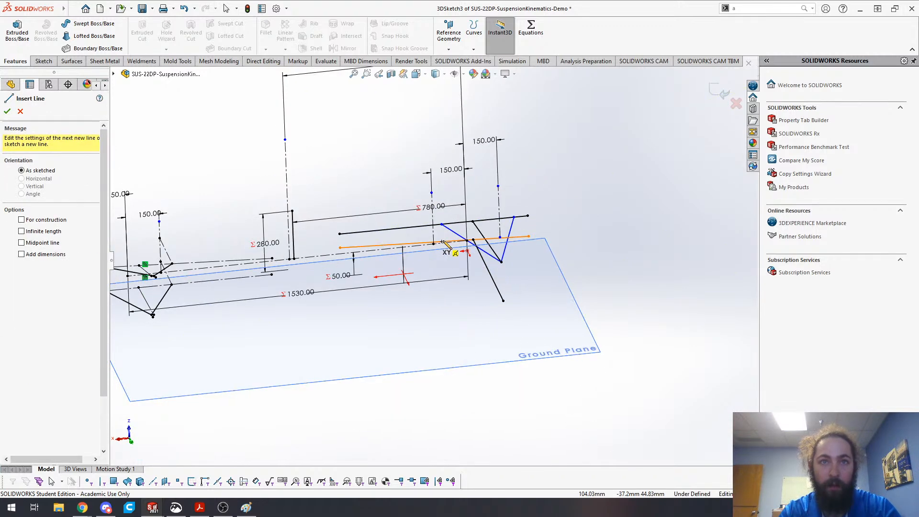
{"action": "left_click", "coordinate": [412, 244]}
{"action": "left_click", "coordinate": [503, 301]}
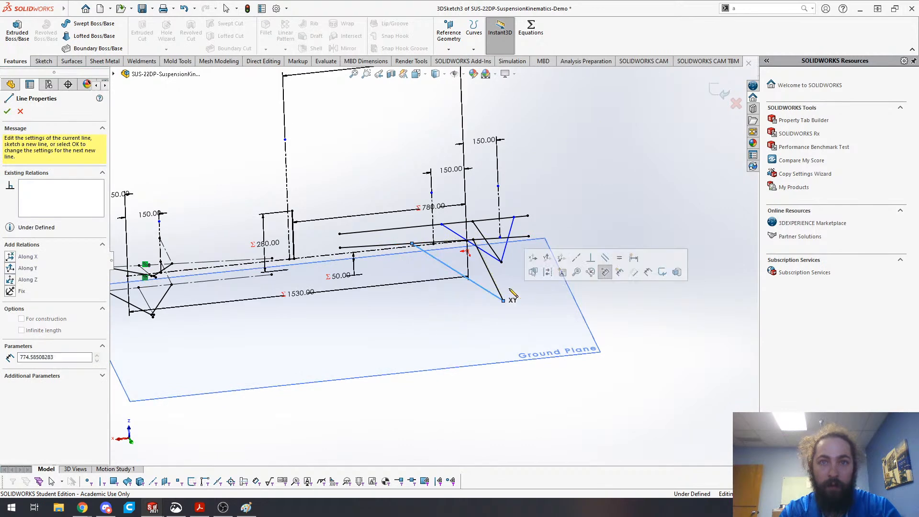
{"action": "left_click", "coordinate": [529, 236]}
{"action": "key", "text": "Escape"}
- Make the two converted rear front-view lines and the two rear chassis axes construction geometry
{"action": "mouse_move", "coordinate": [528, 236]}
{"action": "middle_mouse_down"}
{"action": "mouse_move", "coordinate": [504, 288]}
{"action": "mouse_move", "coordinate": [437, 312]}
{"action": "mouse_move", "coordinate": [470, 355]}
{"action": "middle_mouse_up"}
{"action": "left_click", "coordinate": [455, 286]}
{"action": "left_click", "coordinate": [461, 288], "text": "ctrl"}
{"action": "left_click", "coordinate": [437, 297], "text": "ctrl"}
{"action": "left_click", "coordinate": [456, 310], "text": "ctrl"}
{"action": "left_click", "coordinate": [553, 275]}
- Sketch two short centerlines, upper and lower, outward from the vertical chassis line 150 mm behind the rear axle
{"action": "mouse_move", "coordinate": [421, 362]}
{"action": "middle_mouse_down"}
{"action": "mouse_move", "coordinate": [450, 291]}
{"action": "mouse_move", "coordinate": [479, 331]}
{"action": "middle_mouse_up"}
{"action": "scroll", "coordinate": [498, 328], "scroll_direction": "down", "scroll_amount": 4}
{"action": "key", "text": "s"}
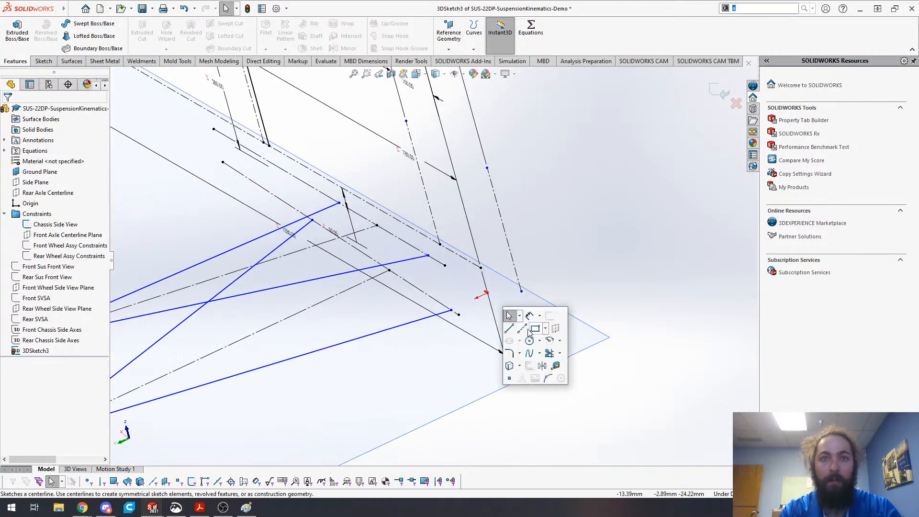
{"action": "left_click", "coordinate": [522, 328]}
{"action": "left_click", "coordinate": [489, 271]}
{"action": "double_click", "coordinate": [488, 228]}
{"action": "left_click", "coordinate": [491, 183]}
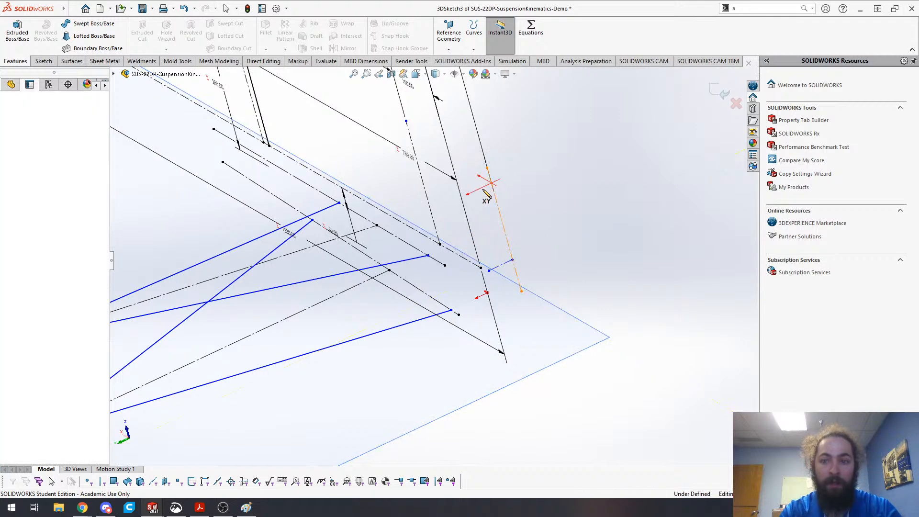
{"action": "double_click", "coordinate": [434, 205]}
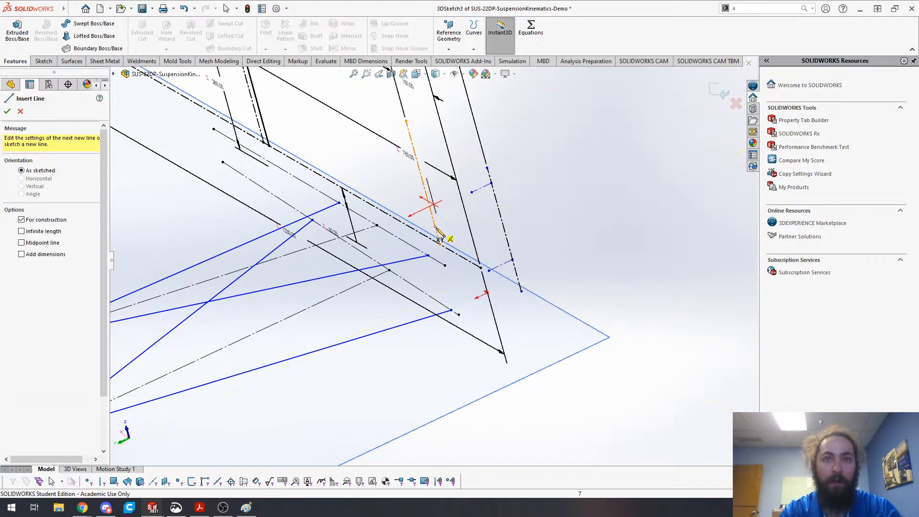
- Sketch two short centerlines, upper and lower, outward from the vertical chassis line 150 mm ahead of the rear axle
{"action": "left_click", "coordinate": [436, 228]}
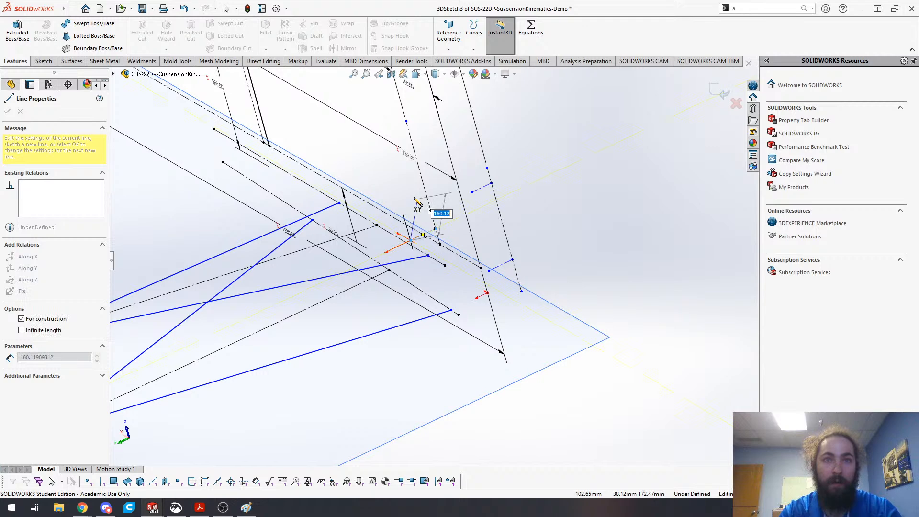
{"action": "double_click", "coordinate": [410, 241]}
{"action": "left_click", "coordinate": [419, 169]}
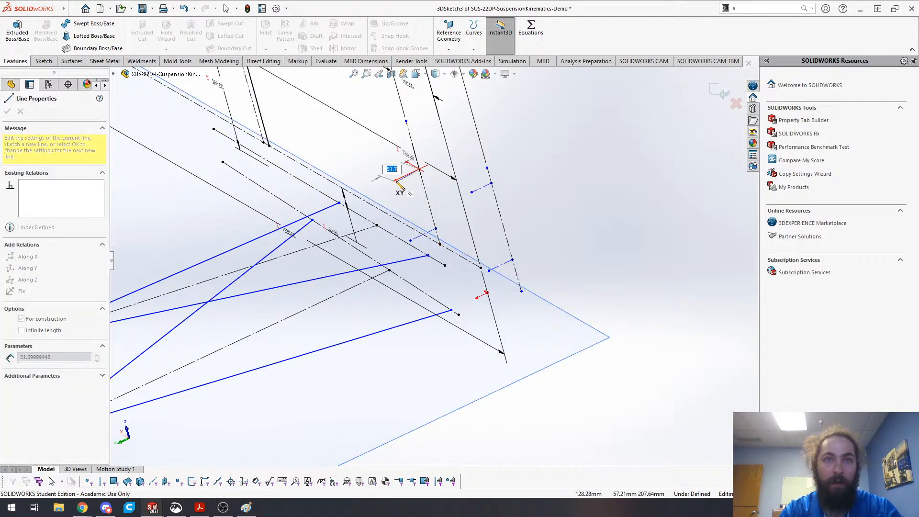
{"action": "double_click", "coordinate": [396, 180]}
{"action": "key", "text": "Escape"}
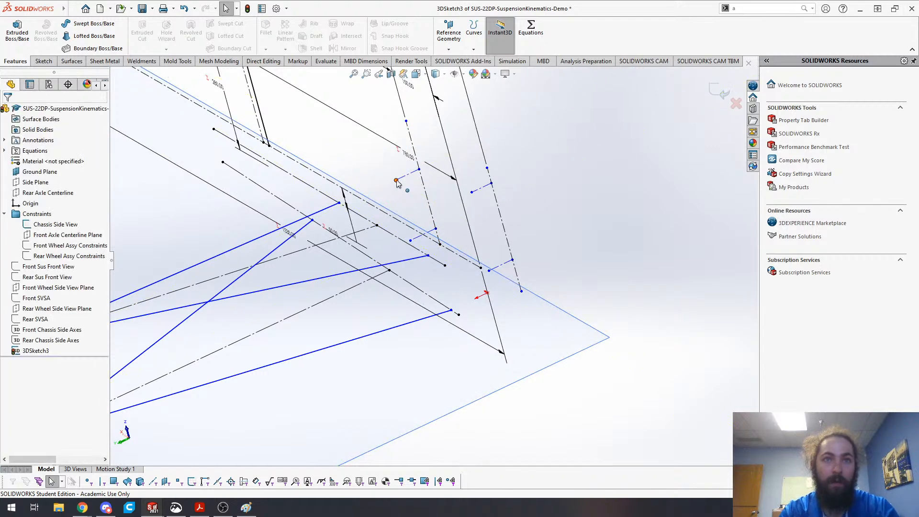
- Merge the free ends of the two forward centerlines with the forward inner ends of the rear upper and lower control arms
{"action": "left_click", "coordinate": [396, 180]}
{"action": "middle_click_drag", "start_coordinate": [336, 233], "coordinate": [373, 277]}
{"action": "left_click", "coordinate": [443, 168], "text": "ctrl"}
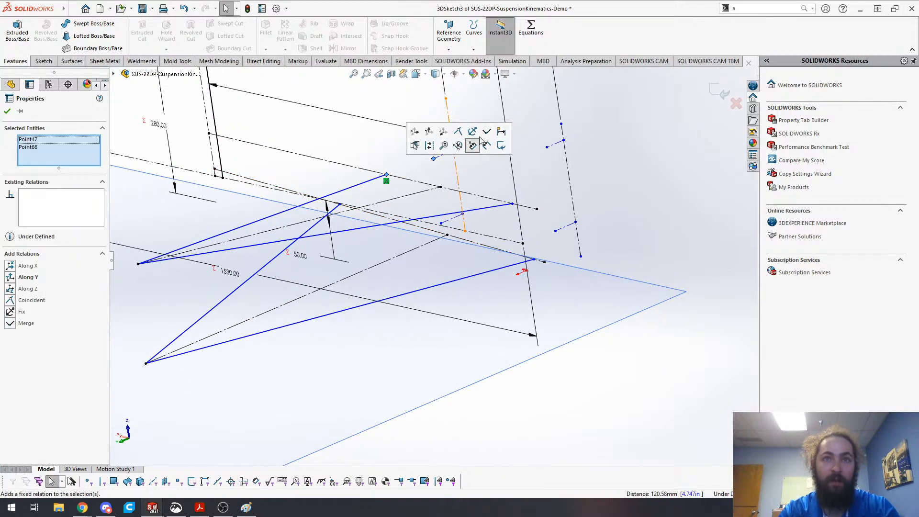
{"action": "left_click", "coordinate": [340, 205]}
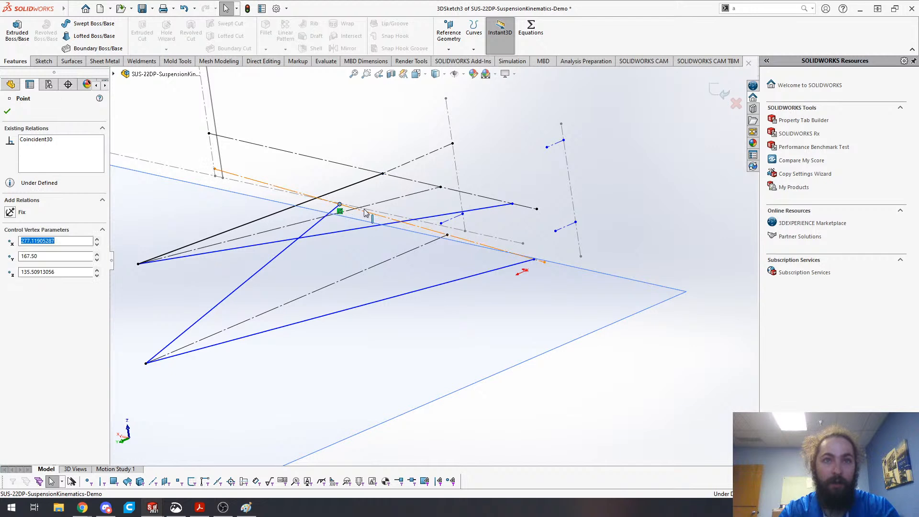
{"action": "left_click", "coordinate": [441, 223], "text": "ctrl"}
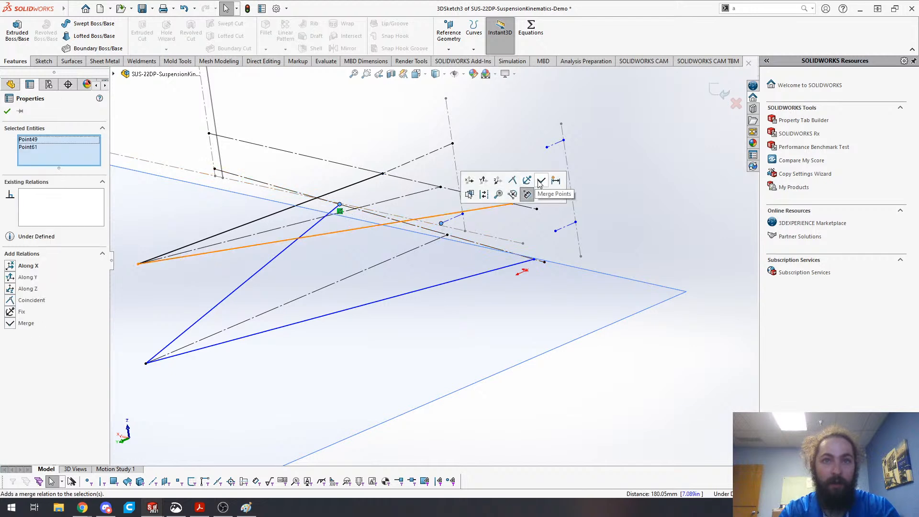
{"action": "left_click", "coordinate": [539, 182]}
- Merge the free ends of the two rearward centerlines with the rearward inner ends of the rear control arms and exit the 3D sketch
{"action": "left_click", "coordinate": [512, 204]}
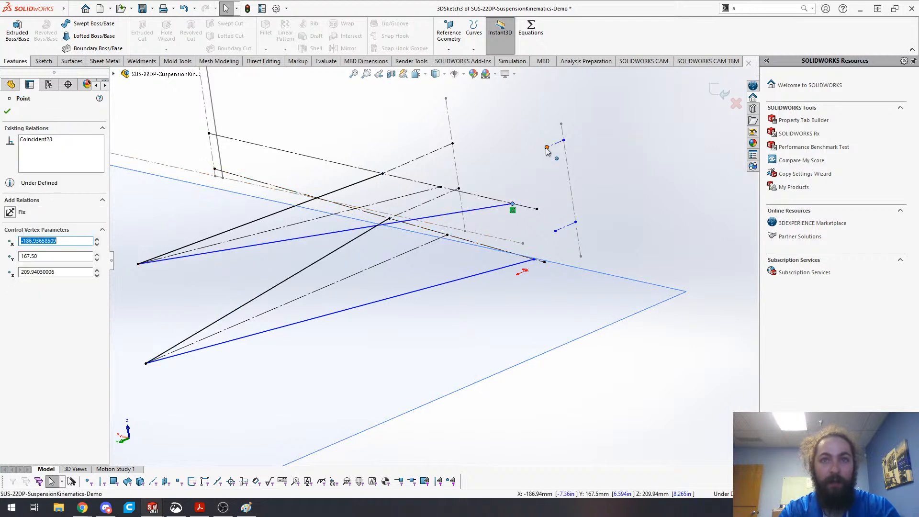
{"action": "left_click", "coordinate": [547, 147], "text": "ctrl"}
{"action": "left_click", "coordinate": [616, 105]}
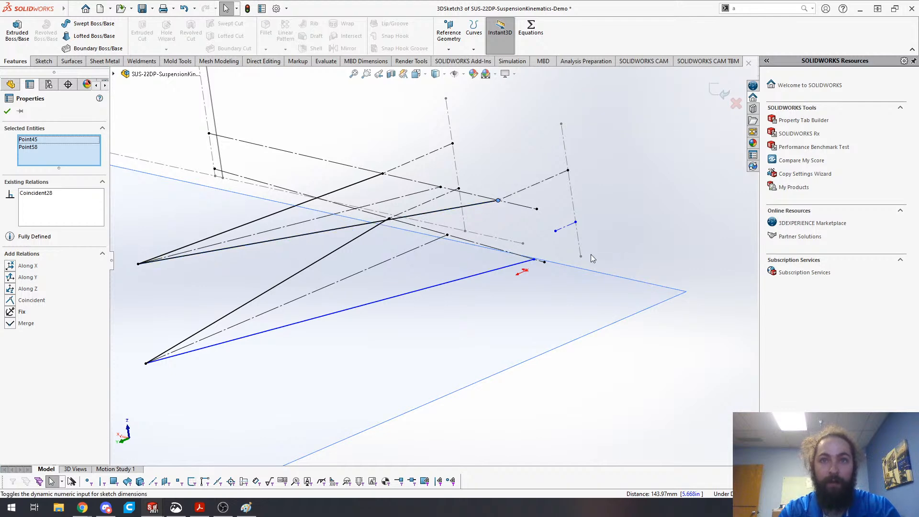
{"action": "left_click", "coordinate": [534, 259]}
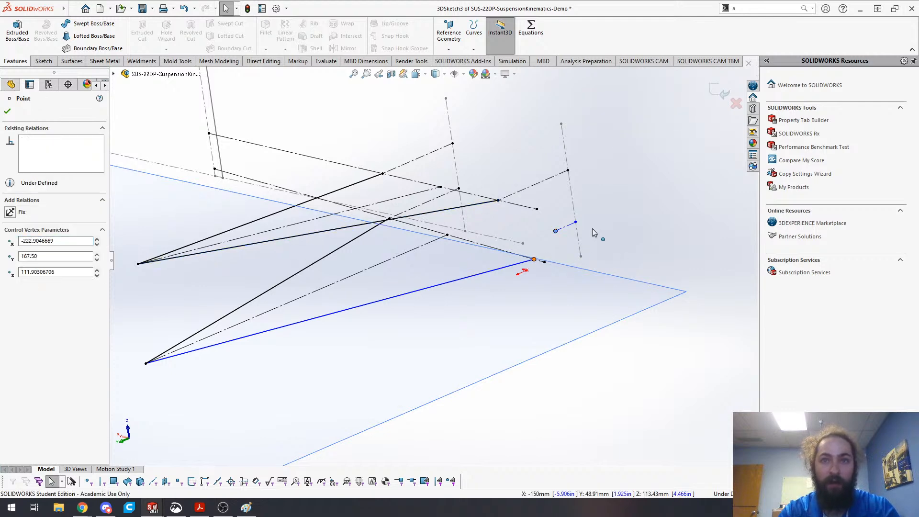
{"action": "left_click", "coordinate": [555, 231], "text": "ctrl"}
{"action": "left_click", "coordinate": [634, 218]}
{"action": "left_click", "coordinate": [629, 180]}
{"action": "scroll", "coordinate": [449, 353], "scroll_direction": "up", "scroll_amount": 7}
{"action": "mouse_move", "coordinate": [286, 300]}
{"action": "middle_mouse_down"}
{"action": "mouse_move", "coordinate": [376, 262]}
{"action": "mouse_move", "coordinate": [421, 345]}
{"action": "mouse_move", "coordinate": [411, 343]}
{"action": "mouse_move", "coordinate": [419, 311]}
{"action": "mouse_move", "coordinate": [431, 310]}
{"action": "mouse_move", "coordinate": [403, 289]}
{"action": "middle_mouse_up"}
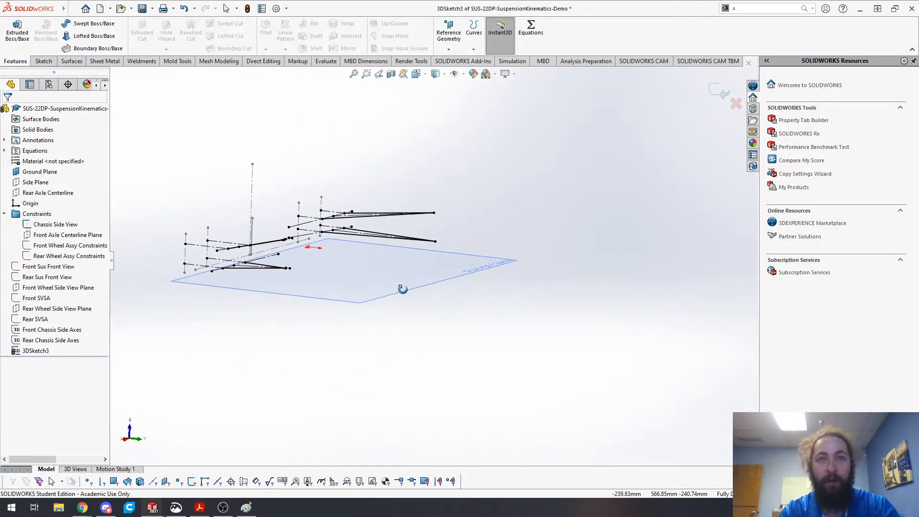
{"action": "key", "text": "Escape"}
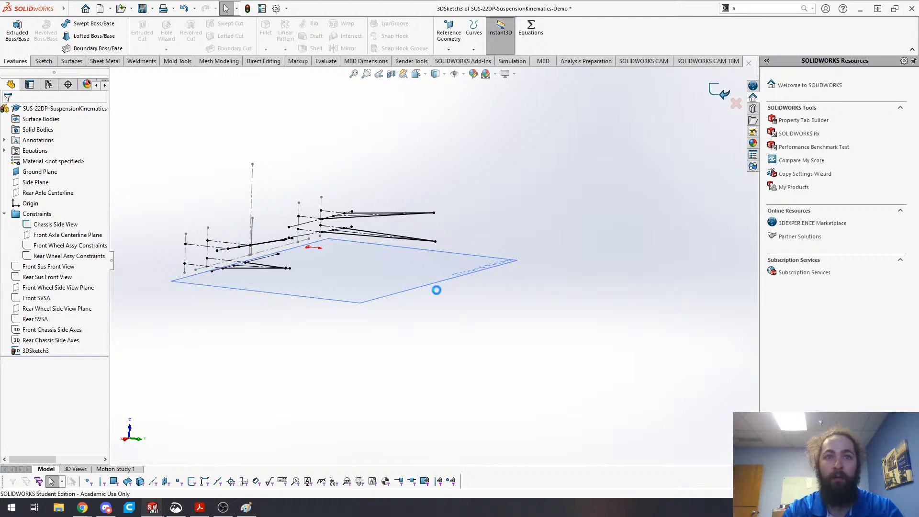
- Set the global variable track_rear_outer to 60in in the equations and apply it
{"action": "left_click", "coordinate": [530, 28]}
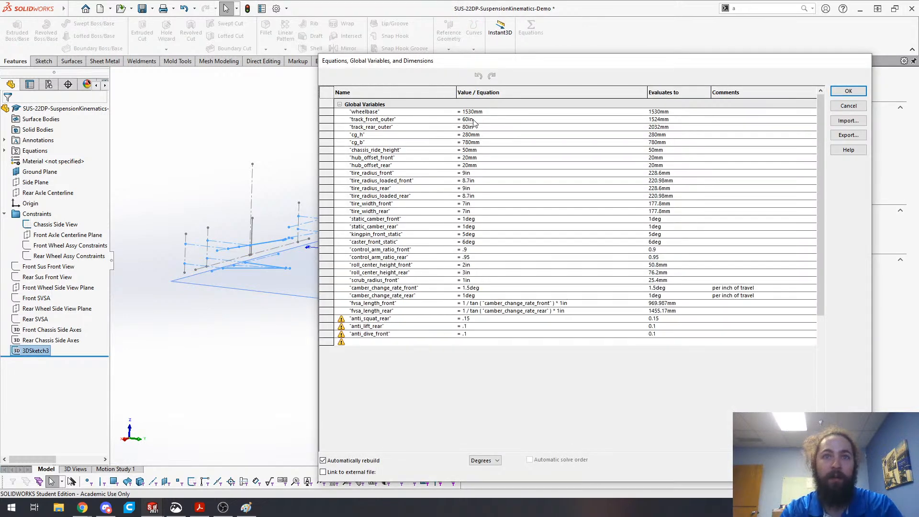
{"action": "key", "text": "BackSpace"}
{"action": "key", "text": "BackSpace"}
{"action": "key", "text": "BackSpace"}
{"action": "key", "text": "BackSpace"}
{"action": "type", "text": "60in"}
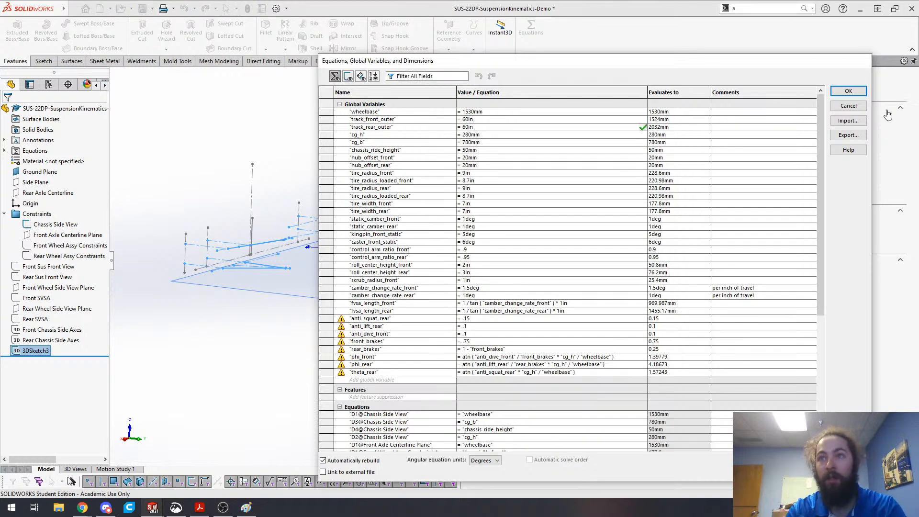
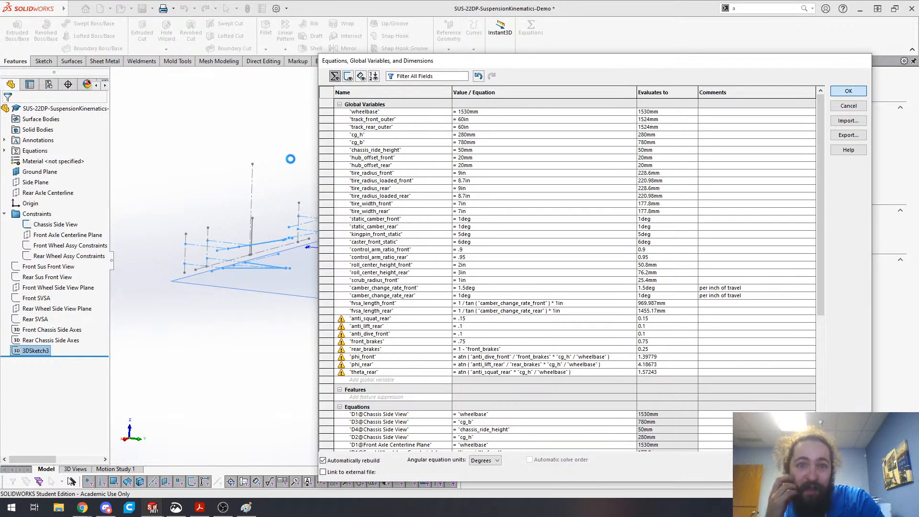
{"action": "key", "text": "Return"}
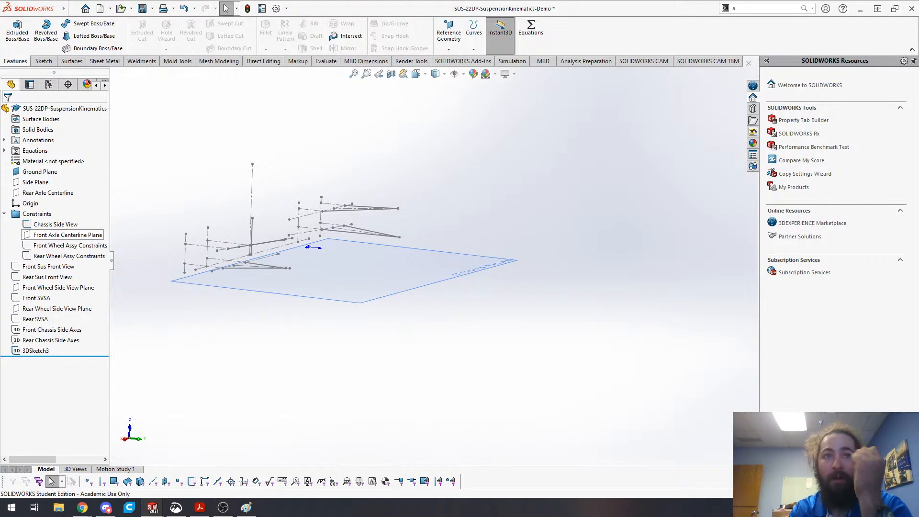
- Rename the control arm 3D sketch as Left Set of Control Arms
{"action": "mouse_move", "coordinate": [407, 280]}
{"action": "middle_mouse_down"}
{"action": "mouse_move", "coordinate": [365, 281]}
{"action": "mouse_move", "coordinate": [388, 297]}
{"action": "middle_mouse_up"}
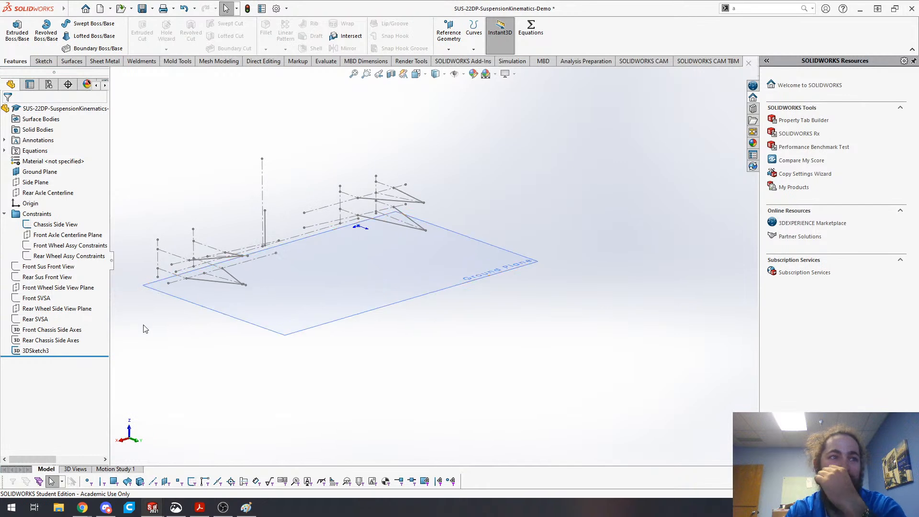
{"action": "left_click", "coordinate": [30, 351]}
{"action": "left_click", "coordinate": [32, 351]}
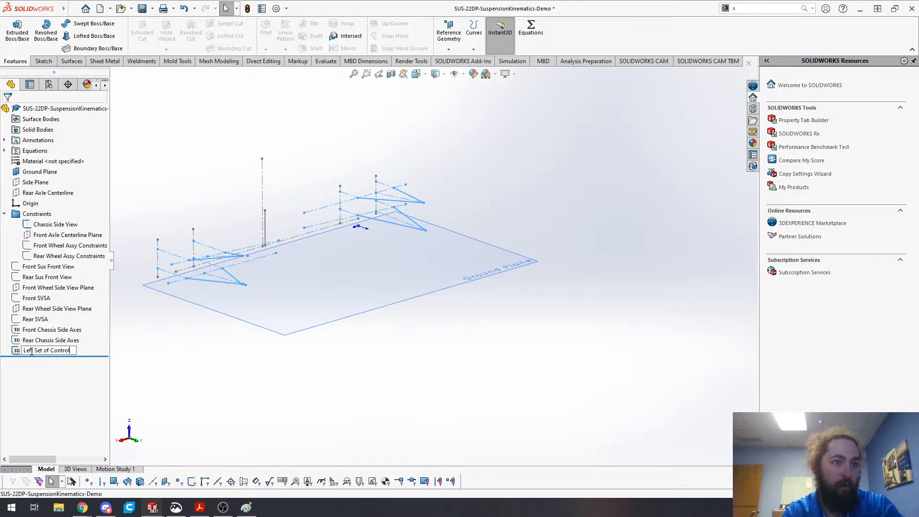
{"action": "type", "text": "Left Set of Control Arms"}
{"action": "key", "text": "Return"}
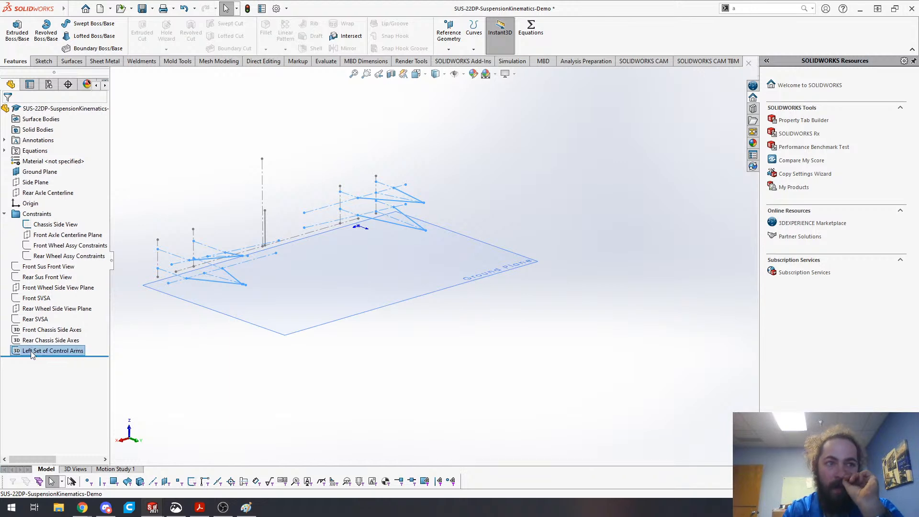
{"action": "left_click", "coordinate": [177, 349]}
{"action": "right_click", "coordinate": [87, 351]}
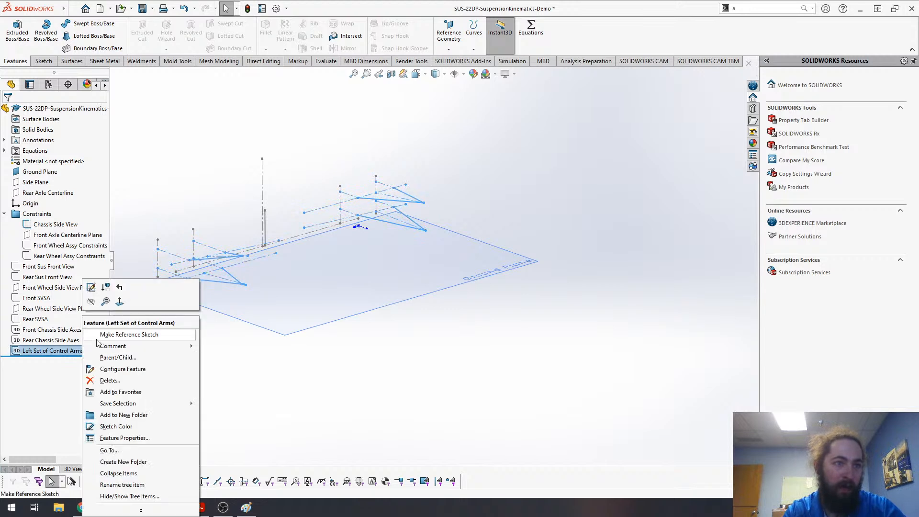
{"action": "left_click", "coordinate": [367, 351]}
{"action": "scroll", "coordinate": [270, 350], "scroll_direction": "up", "scroll_amount": 3}
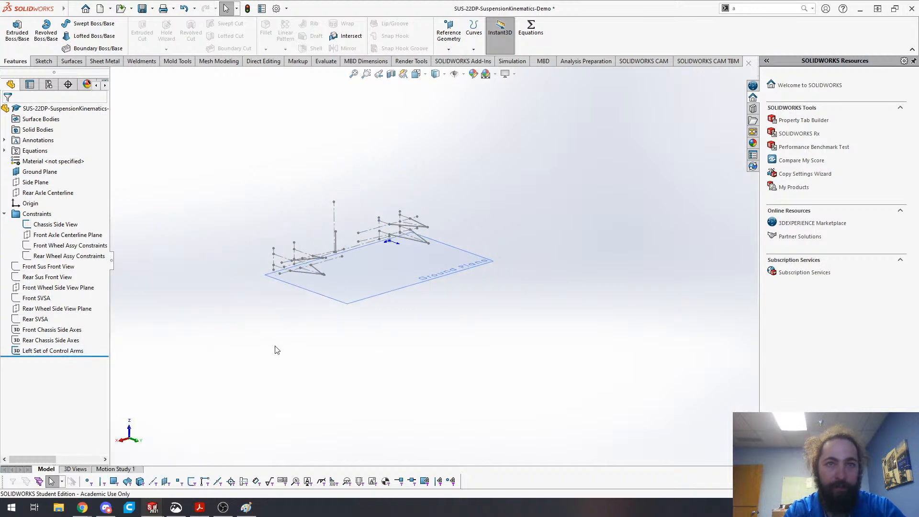
- Start a new 3D sketch and convert the eight solid left-side control arm lines, front and rear, into it
{"action": "key", "text": "s"}
{"action": "left_click", "coordinate": [289, 407]}
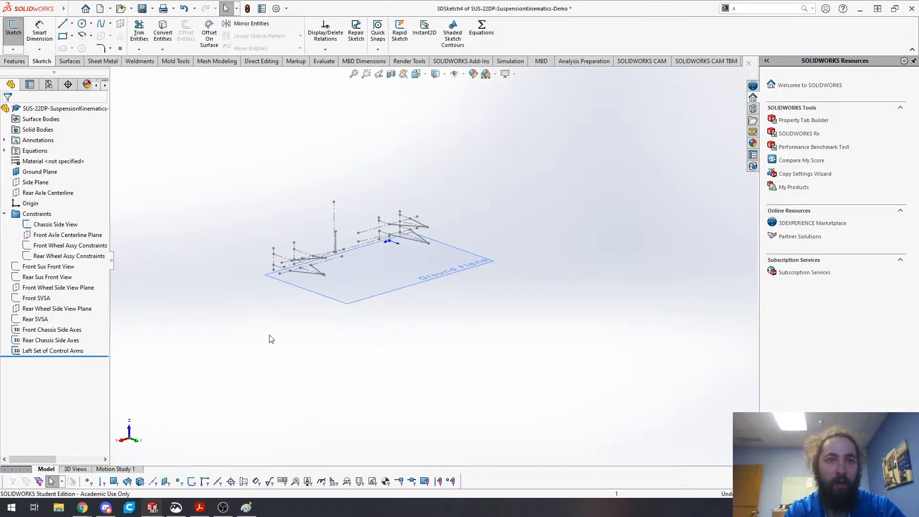
{"action": "scroll", "coordinate": [305, 279], "scroll_direction": "down", "scroll_amount": 6}
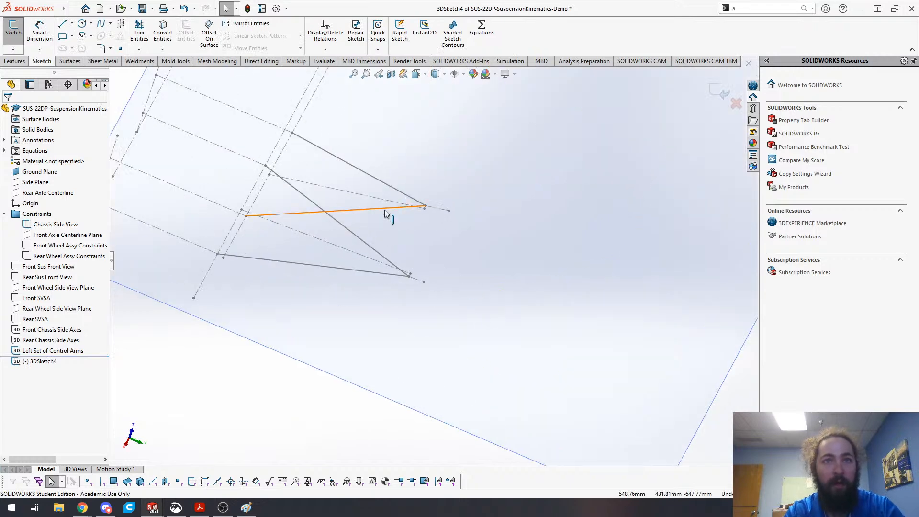
{"action": "left_click", "coordinate": [386, 210]}
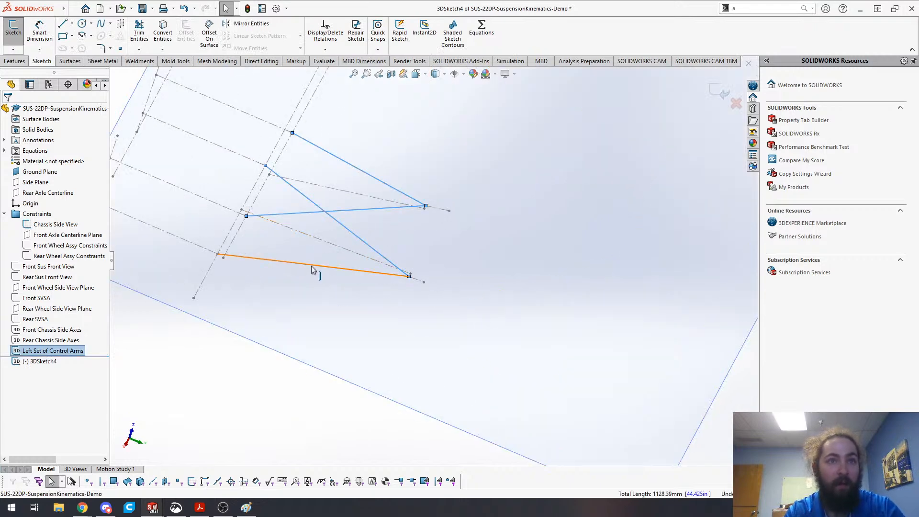
{"action": "scroll", "coordinate": [492, 267], "scroll_direction": "up", "scroll_amount": 5}
{"action": "scroll", "coordinate": [460, 173], "scroll_direction": "down", "scroll_amount": 3}
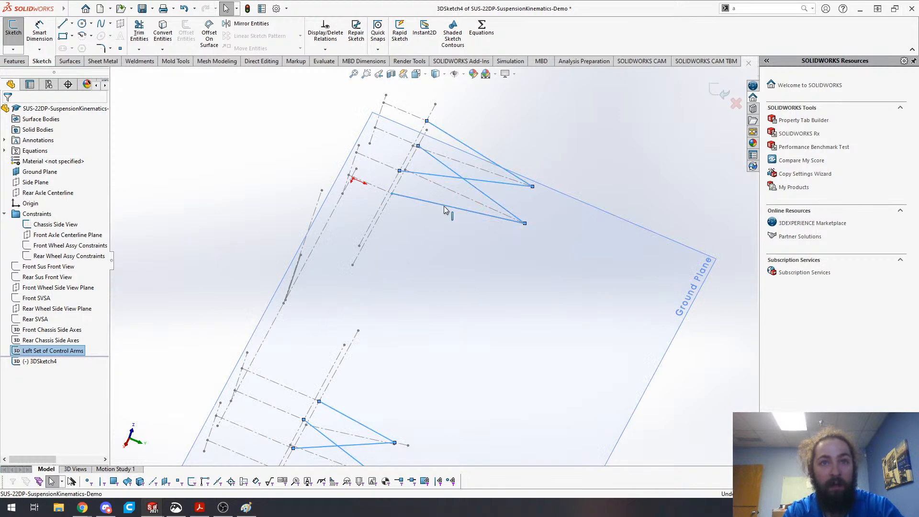
{"action": "key", "text": "s"}
{"action": "left_click", "coordinate": [455, 329]}
- Hide the Left Set of Control Arms sketch so that only the converted arm lines remain displayed
{"action": "scroll", "coordinate": [387, 365], "scroll_direction": "up", "scroll_amount": 6}
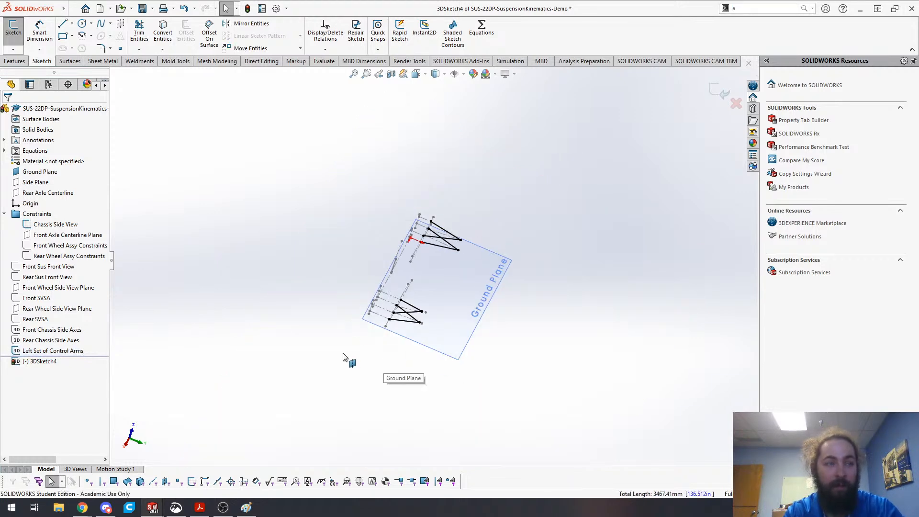
{"action": "right_click", "coordinate": [55, 354]}
{"action": "left_click", "coordinate": [63, 336]}
- Mirror all eight converted control arm lines about the Side Plane, keeping the originals
{"action": "middle_click_drag", "start_coordinate": [457, 326], "coordinate": [397, 215]}
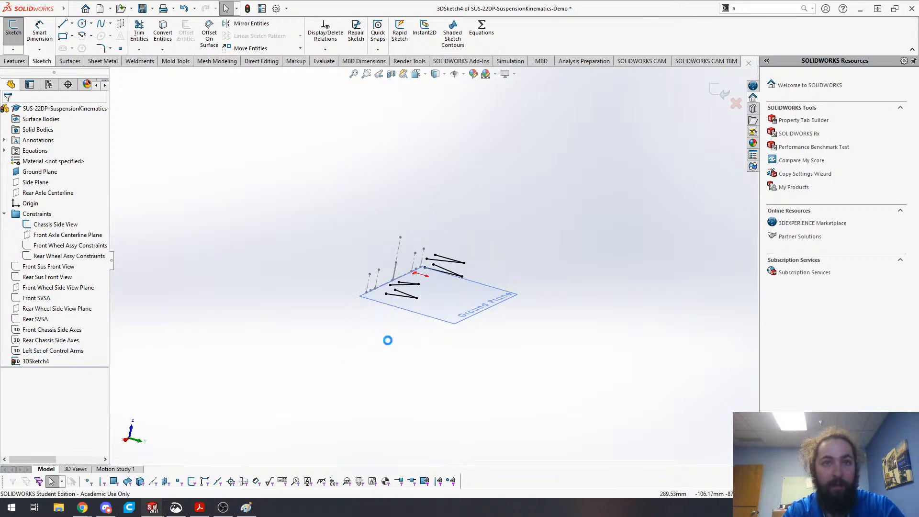
{"action": "key", "text": "ctrl+a"}
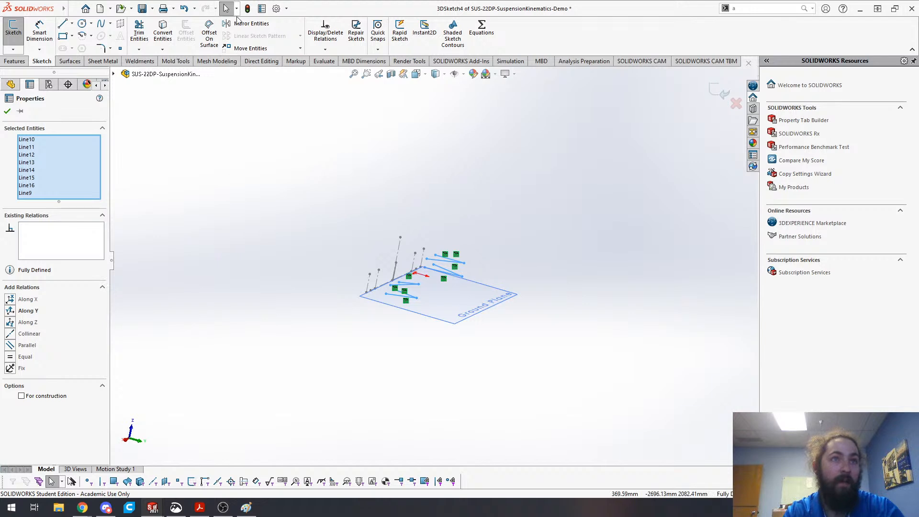
{"action": "left_click", "coordinate": [238, 23]}
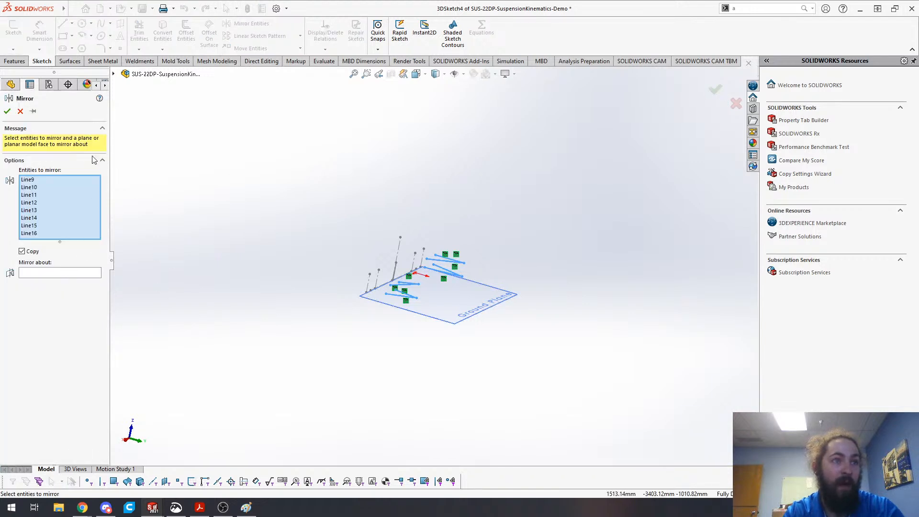
{"action": "left_click", "coordinate": [74, 273]}
{"action": "left_click", "coordinate": [113, 74]}
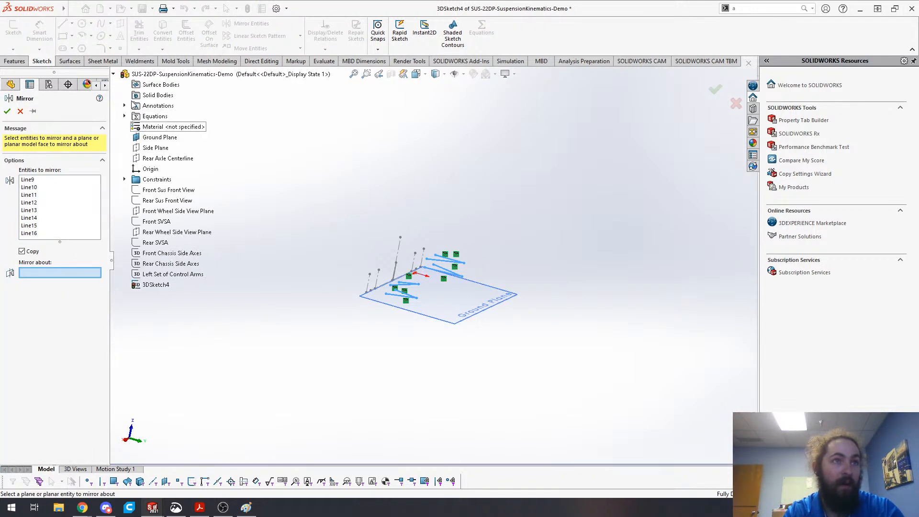
{"action": "left_click", "coordinate": [150, 148]}
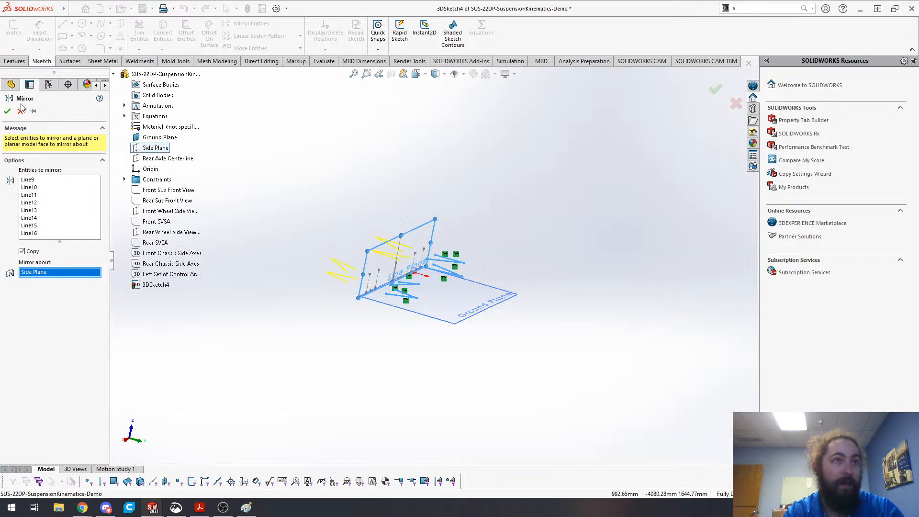
{"action": "left_click", "coordinate": [7, 112]}
- Hide the Chassis Side View sketch in the Constraints folder
{"action": "mouse_move", "coordinate": [420, 352]}
{"action": "middle_mouse_down"}
{"action": "mouse_move", "coordinate": [339, 246]}
{"action": "mouse_move", "coordinate": [343, 238]}
{"action": "mouse_move", "coordinate": [376, 272]}
{"action": "mouse_move", "coordinate": [416, 265]}
{"action": "mouse_move", "coordinate": [415, 339]}
{"action": "mouse_move", "coordinate": [379, 347]}
{"action": "middle_mouse_up"}
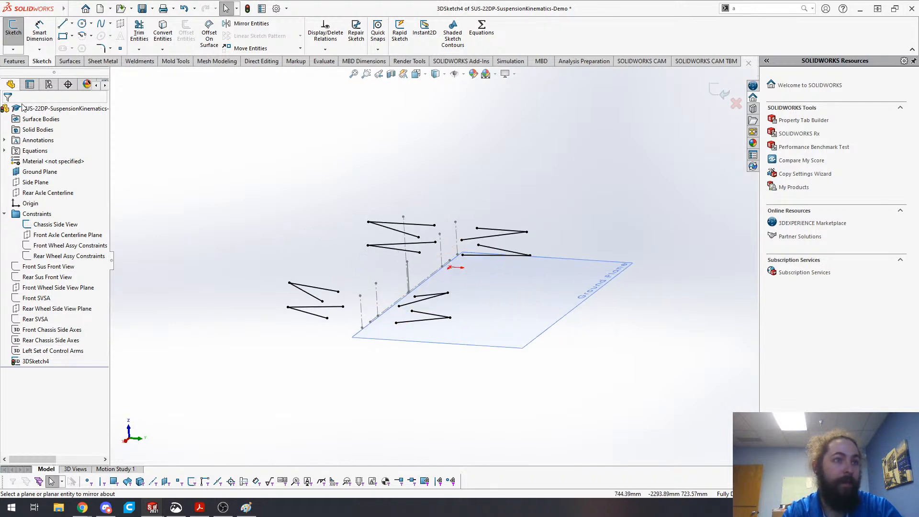
{"action": "right_click", "coordinate": [50, 227]}
{"action": "left_click", "coordinate": [57, 211]}
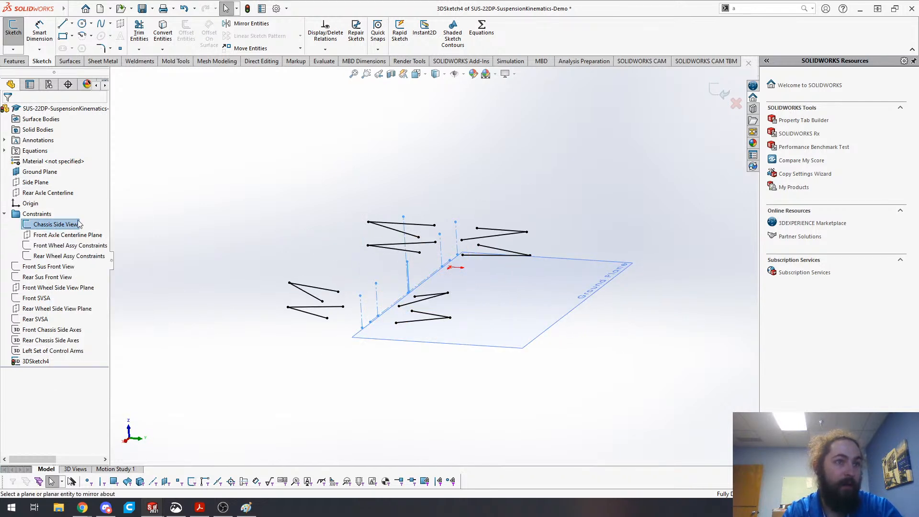
- Rename the new 3D sketch as Both Sets of Control Arms
{"action": "middle_click_drag", "start_coordinate": [306, 370], "coordinate": [290, 378]}
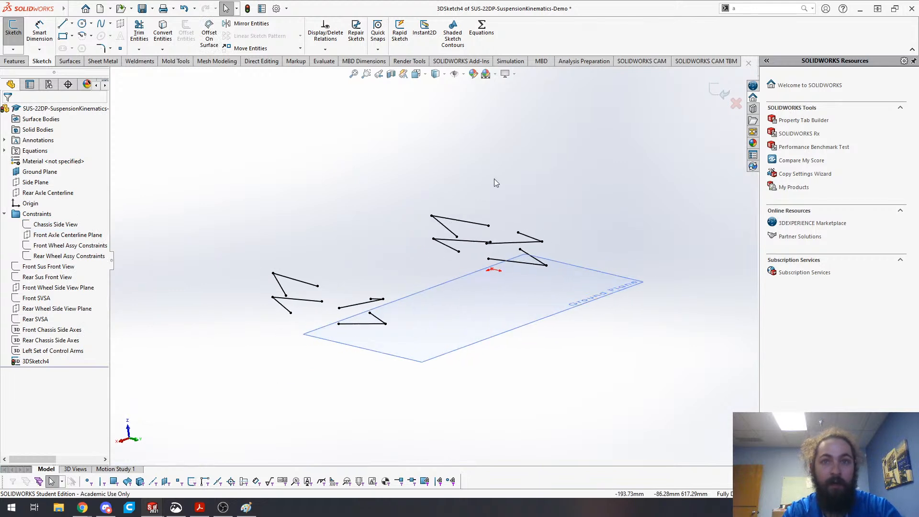
{"action": "scroll", "coordinate": [404, 244], "scroll_direction": "down", "scroll_amount": 2}
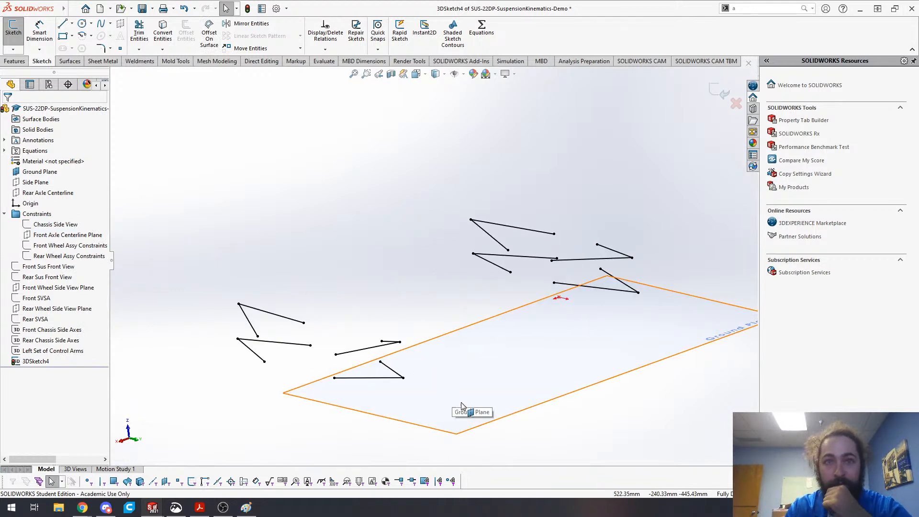
{"action": "middle_click_drag", "start_coordinate": [421, 389], "coordinate": [425, 373]}
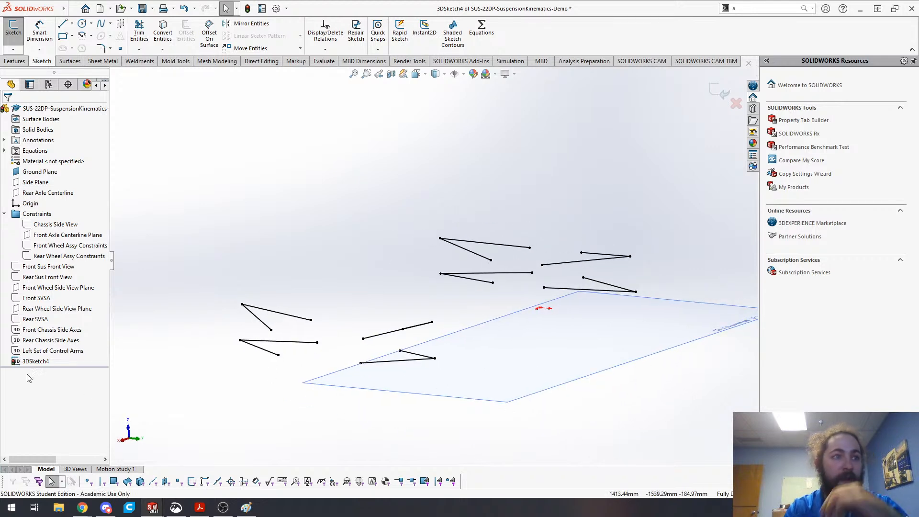
{"action": "left_click", "coordinate": [36, 362]}
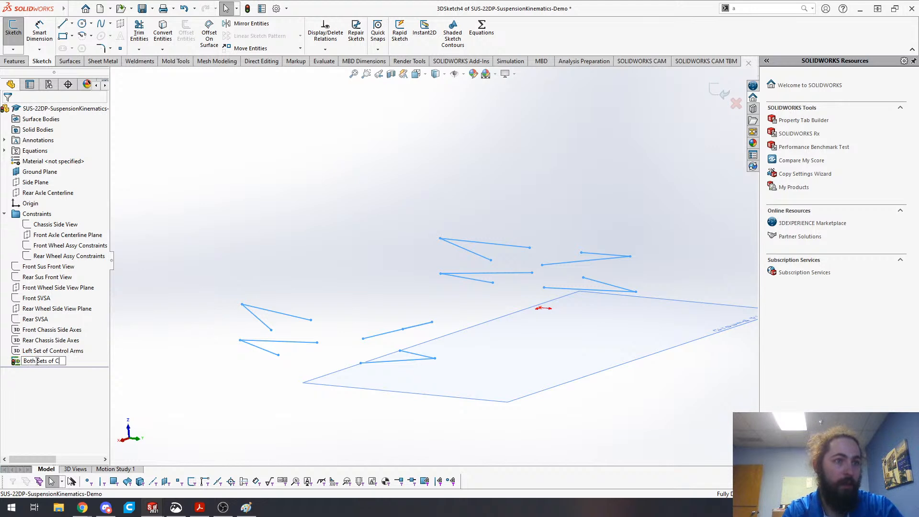
{"action": "left_click", "coordinate": [55, 360]}
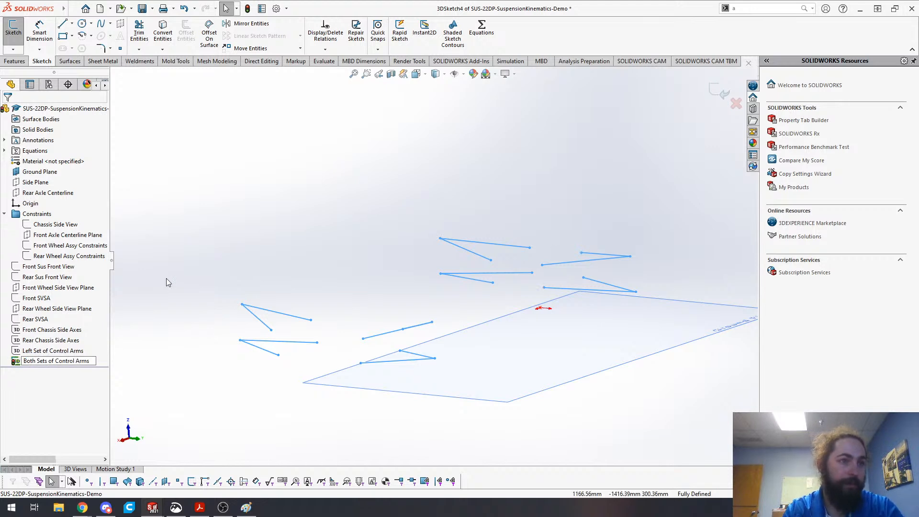
- Group Front Sus Front View through Both Sets of Control Arms in a new folder named Control Arm Creation and exit the 3D sketch
{"action": "left_click", "coordinate": [51, 269], "text": "shift"}
{"action": "right_click", "coordinate": [51, 269]}
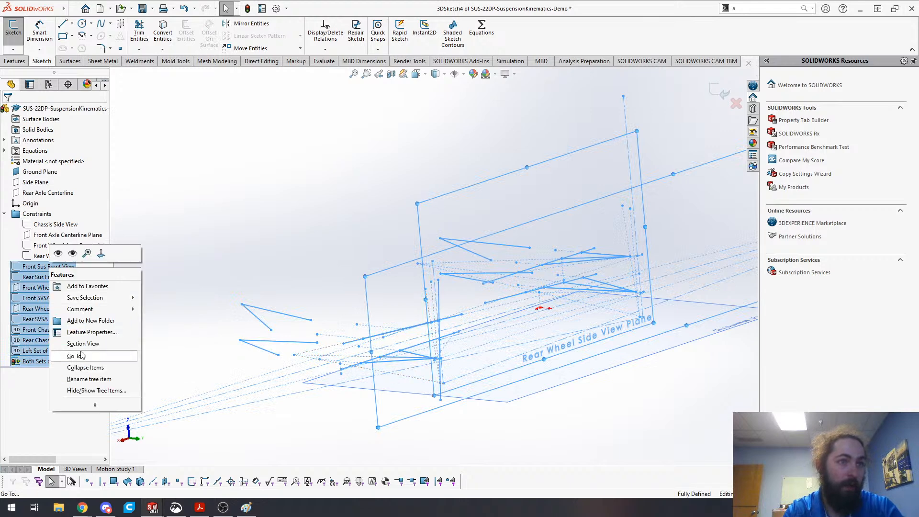
{"action": "left_click", "coordinate": [88, 321]}
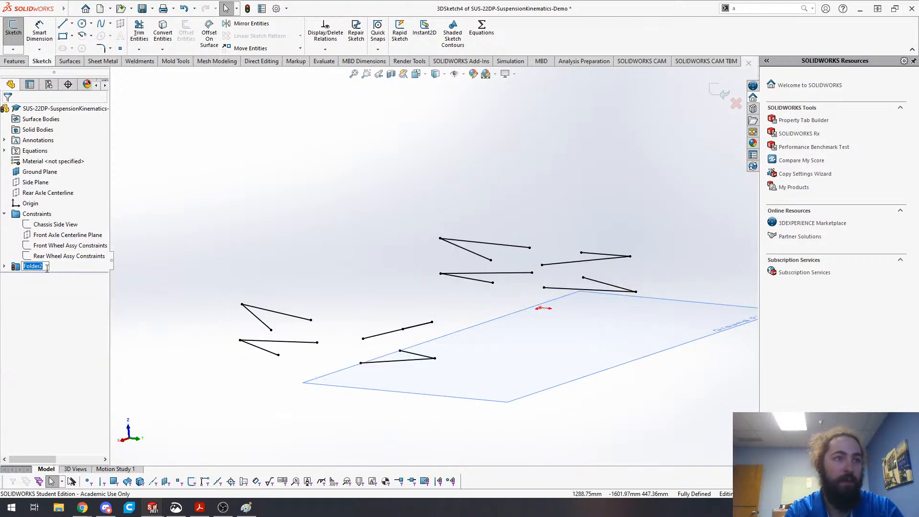
{"action": "type", "text": "rol"}
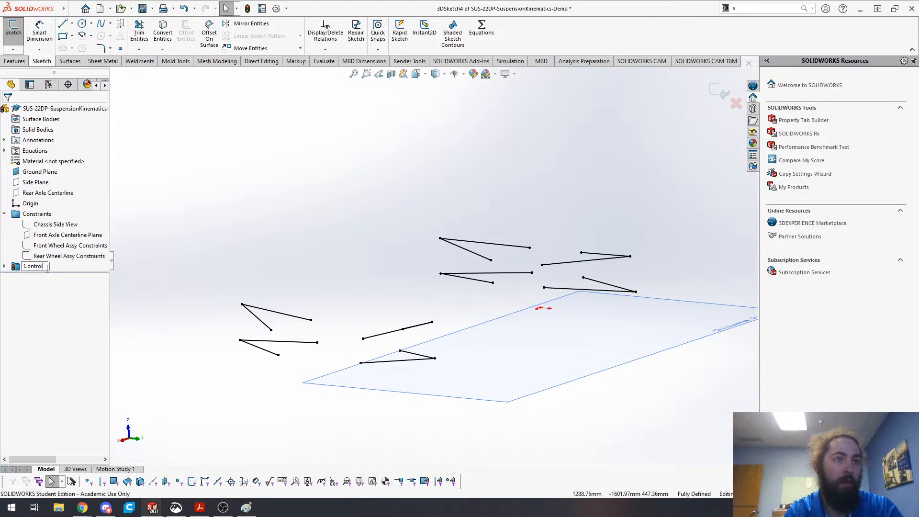
{"action": "type", "text": " Arm Creation"}
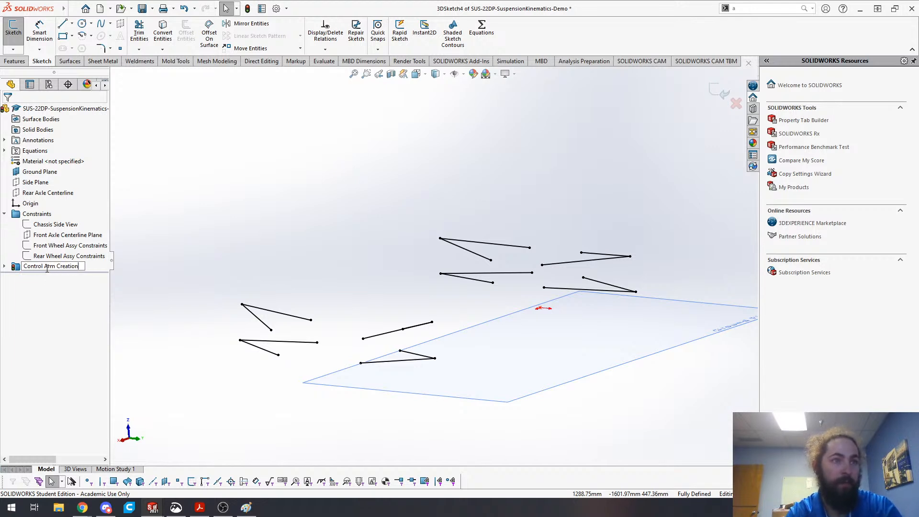
{"action": "key", "text": "Return"}
{"action": "left_click", "coordinate": [4, 267]}
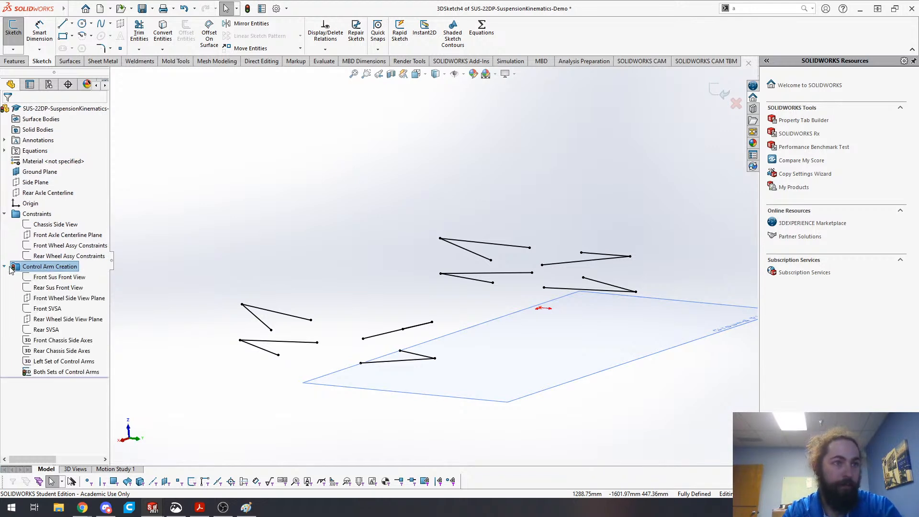
{"action": "key", "text": "d"}
{"action": "left_click", "coordinate": [339, 191]}
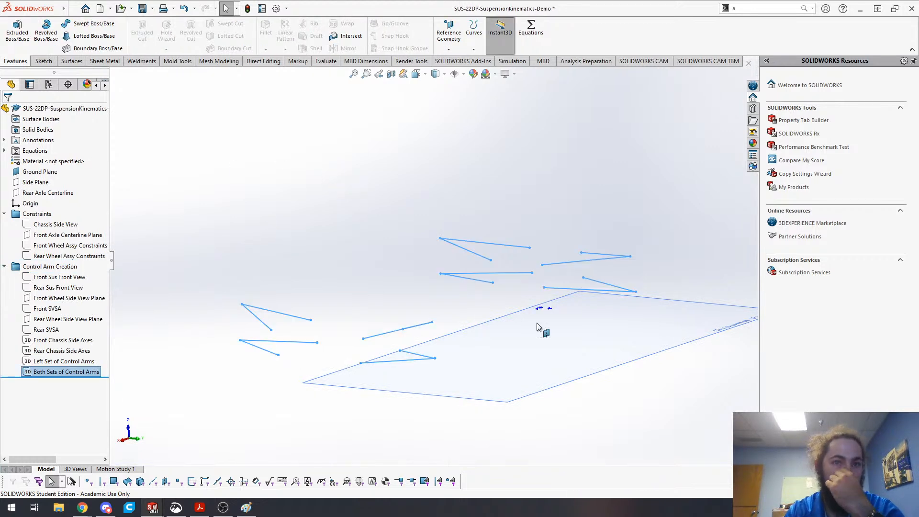
- Enlarge the displayed Ground Plane so it extends beneath both the left and right control arm sets
{"action": "mouse_move", "coordinate": [394, 273]}
{"action": "middle_mouse_down"}
{"action": "mouse_move", "coordinate": [379, 291]}
{"action": "mouse_move", "coordinate": [401, 318]}
{"action": "mouse_move", "coordinate": [459, 327]}
{"action": "middle_mouse_up"}
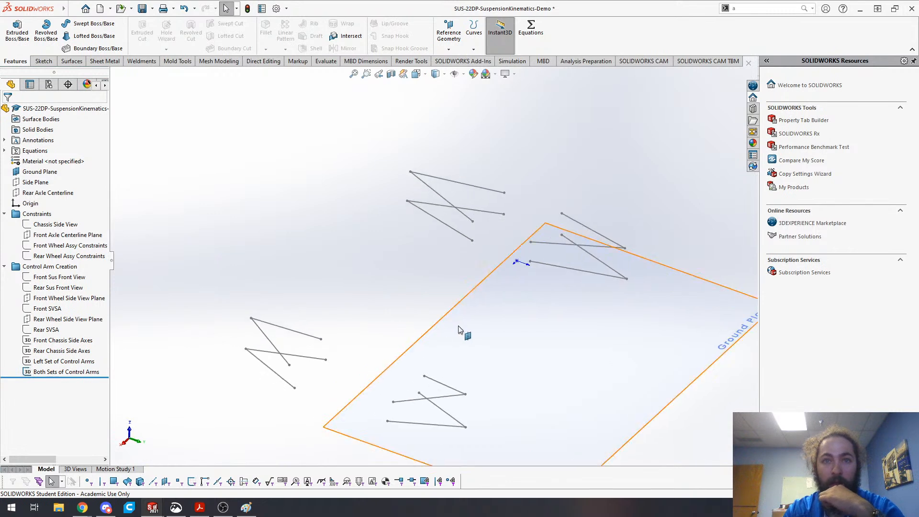
{"action": "left_click", "coordinate": [460, 327]}
{"action": "scroll", "coordinate": [459, 327], "scroll_direction": "up", "scroll_amount": 5}
{"action": "left_click_drag", "start_coordinate": [387, 328], "coordinate": [307, 307]}
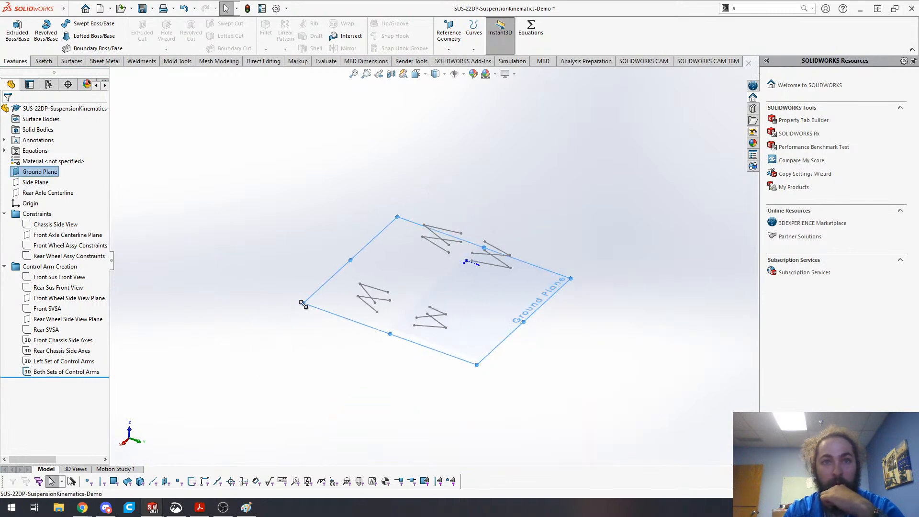
{"action": "left_click", "coordinate": [329, 381]}
{"action": "mouse_move", "coordinate": [445, 383]}
{"action": "middle_mouse_down"}
{"action": "mouse_move", "coordinate": [435, 262]}
{"action": "mouse_move", "coordinate": [414, 316]}
{"action": "mouse_move", "coordinate": [465, 357]}
{"action": "mouse_move", "coordinate": [437, 347]}
{"action": "mouse_move", "coordinate": [431, 357]}
{"action": "mouse_move", "coordinate": [450, 345]}
{"action": "mouse_move", "coordinate": [410, 359]}
{"action": "middle_mouse_up"}
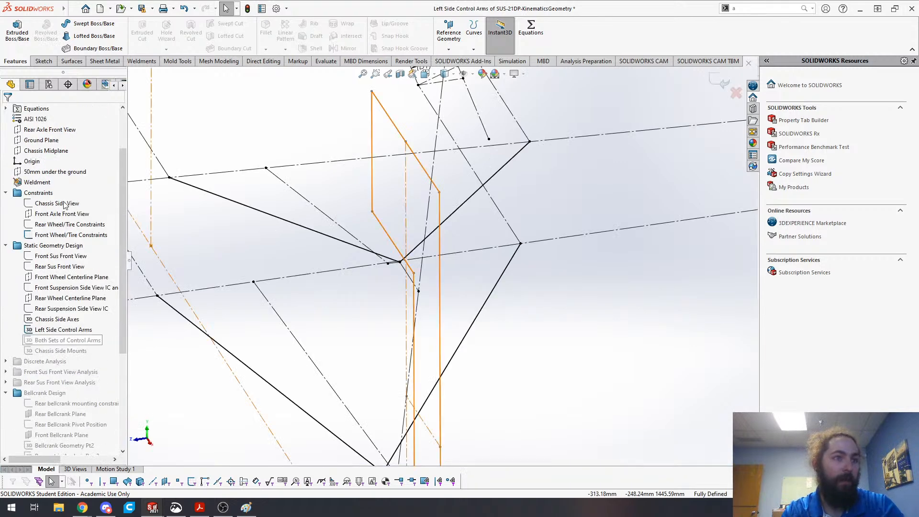
- Exit the Left Side Control Arms sketch in the SUS-21DP-KinematicsGeometry part and select the Chassis Side Mounts sketch
{"action": "left_click", "coordinate": [717, 81]}
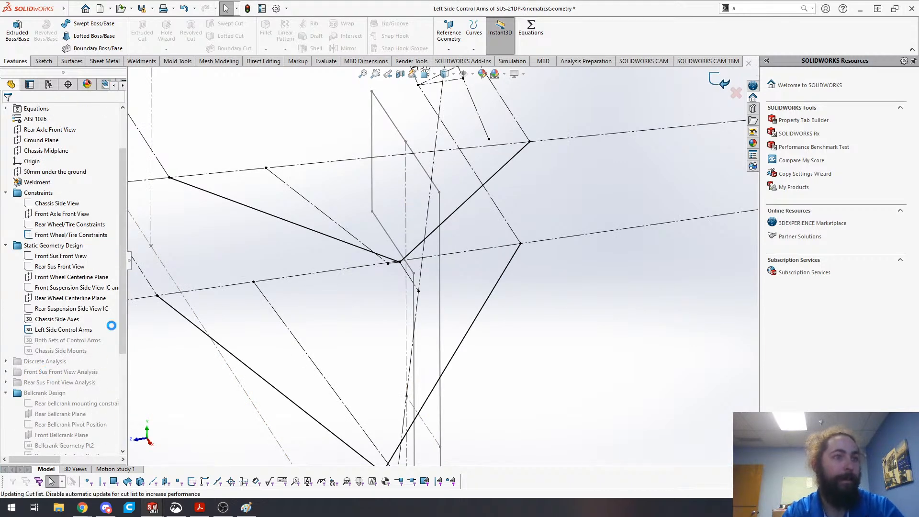
{"action": "left_click", "coordinate": [60, 382]}
{"action": "key", "text": "f"}
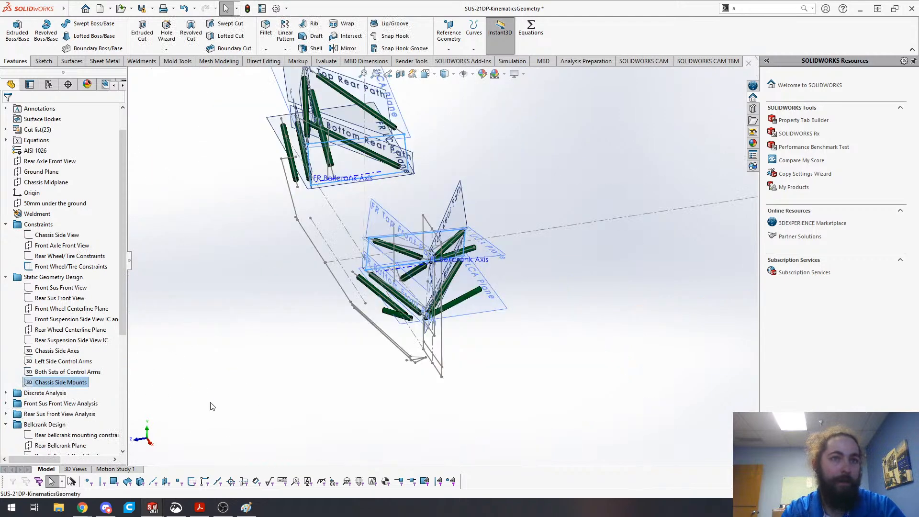
- Examine the contents of the Bellcrank Design and Steering folders and the weldment features in the SUS-21DP-KinematicsGeometry part
{"action": "scroll", "coordinate": [29, 392], "scroll_direction": "down", "scroll_amount": 3}
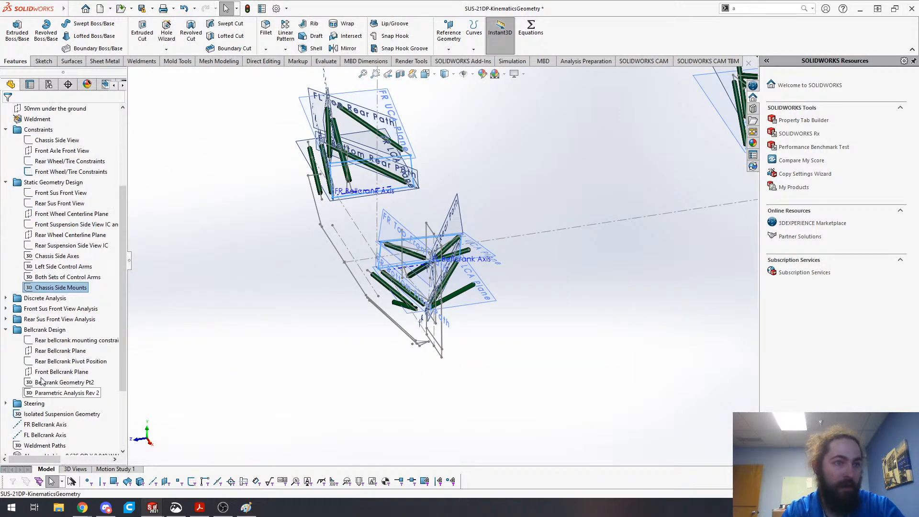
{"action": "left_click", "coordinate": [49, 339]}
{"action": "left_click", "coordinate": [45, 330]}
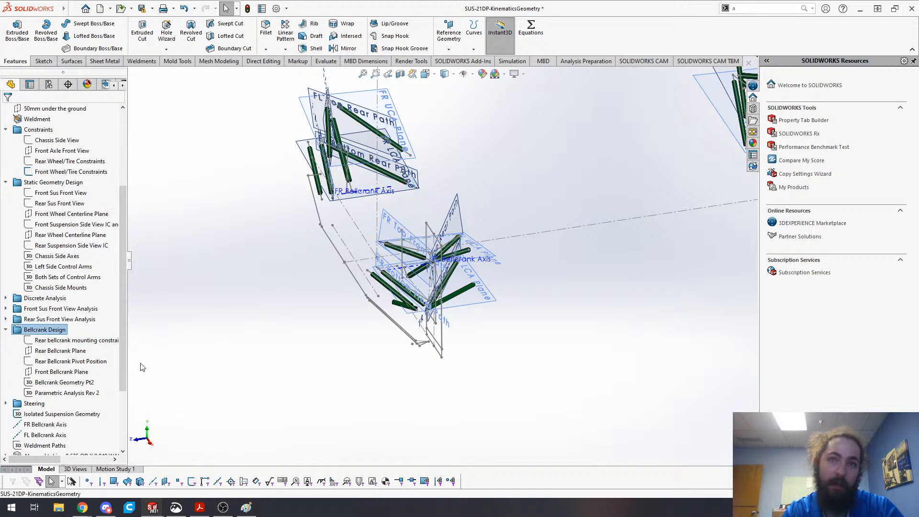
{"action": "left_click", "coordinate": [62, 393]}
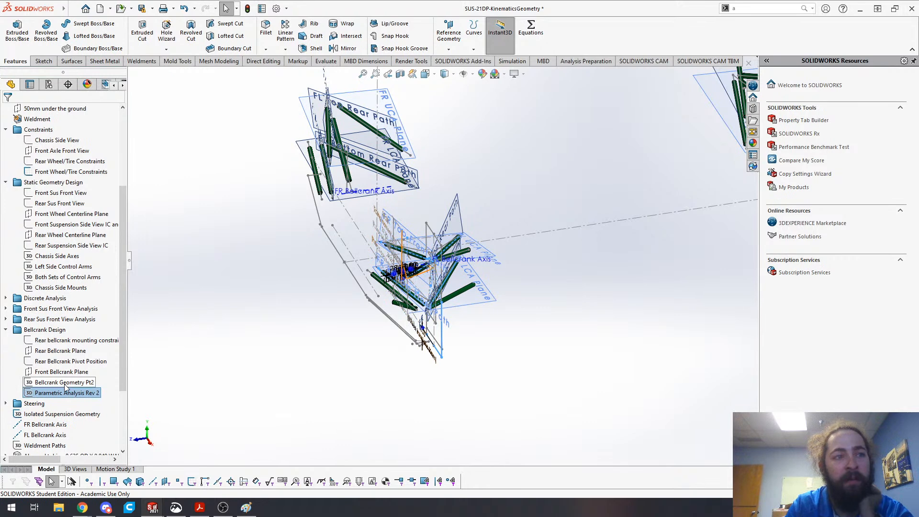
{"action": "left_click", "coordinate": [5, 403]}
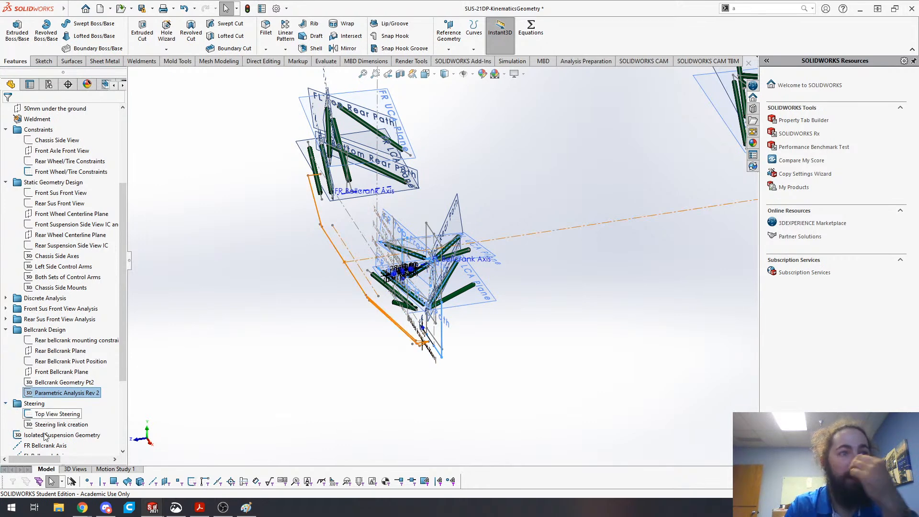
{"action": "scroll", "coordinate": [48, 392], "scroll_direction": "down", "scroll_amount": 4}
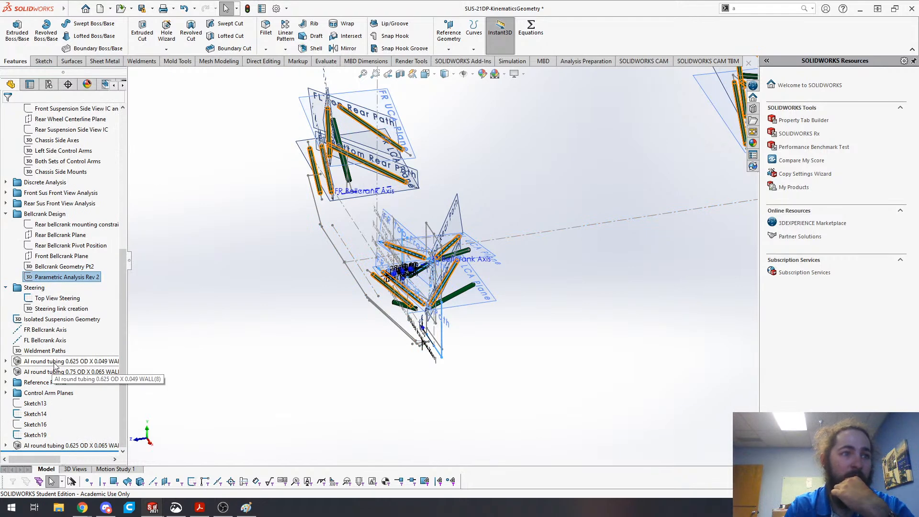
{"action": "left_click", "coordinate": [57, 298]}
{"action": "left_click", "coordinate": [240, 342]}
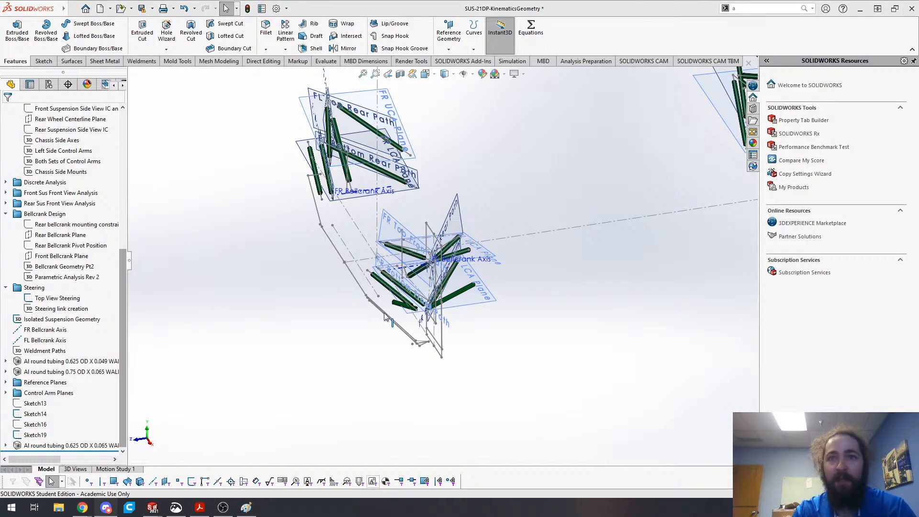
{"action": "scroll", "coordinate": [399, 287], "scroll_direction": "up", "scroll_amount": 5}
{"action": "left_click", "coordinate": [602, 285]}
- Switch to the SUS-22DP-SuspensionKinematics-Demo part and check it into PDM with the comment Initial Suspension Creation
{"action": "key", "text": "ctrl+Tab"}
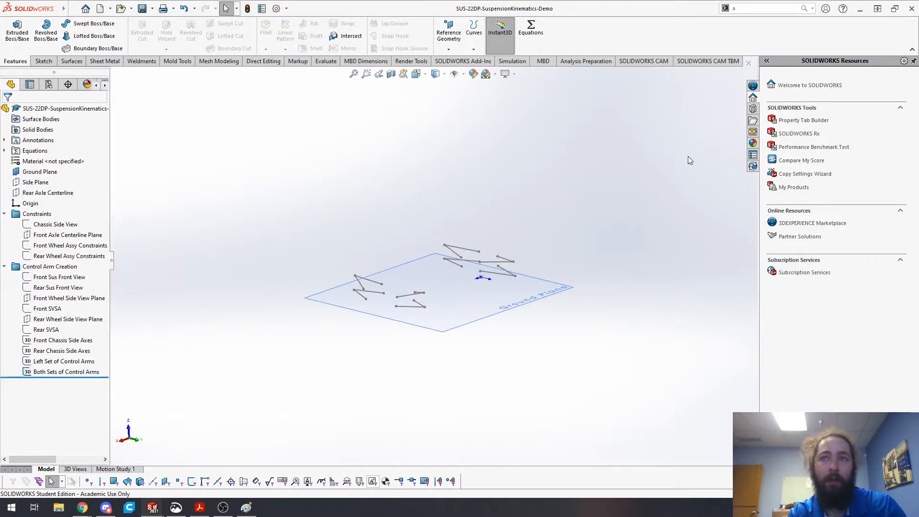
{"action": "left_click", "coordinate": [752, 167]}
{"action": "right_click", "coordinate": [808, 102]}
{"action": "left_click", "coordinate": [846, 216]}
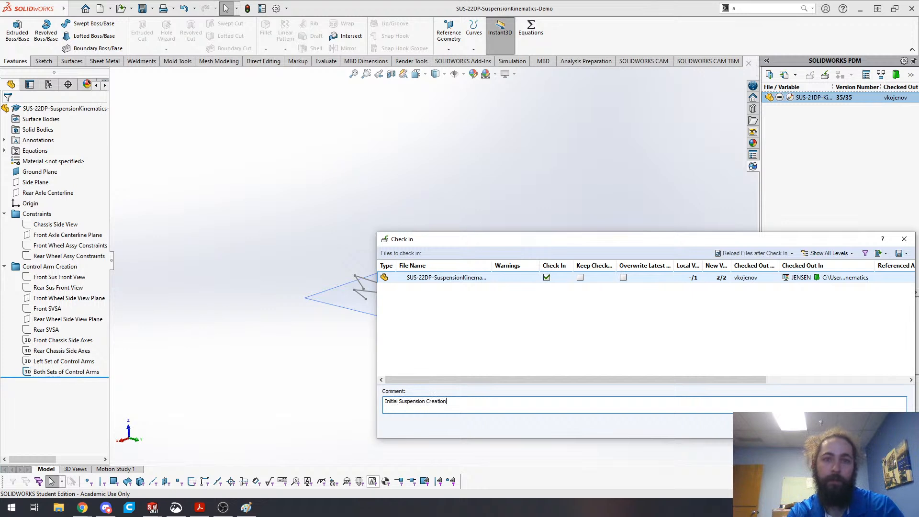
{"action": "left_click", "coordinate": [843, 425]}
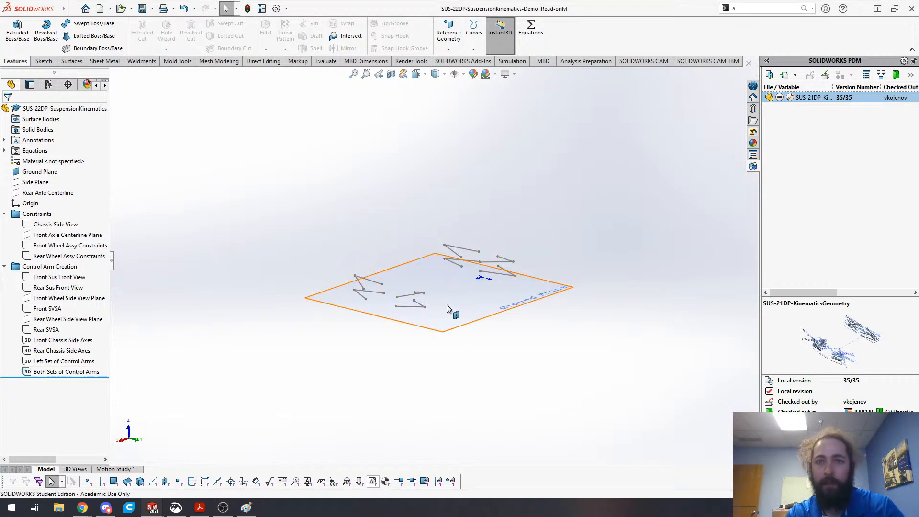
- Review the control arm layout, return to the SUS-21DP-KinematicsGeometry part and compare its suspension geometry and feature folders
{"action": "scroll", "coordinate": [493, 261], "scroll_direction": "down", "scroll_amount": 2}
{"action": "middle_click_drag", "start_coordinate": [490, 249], "coordinate": [360, 376]}
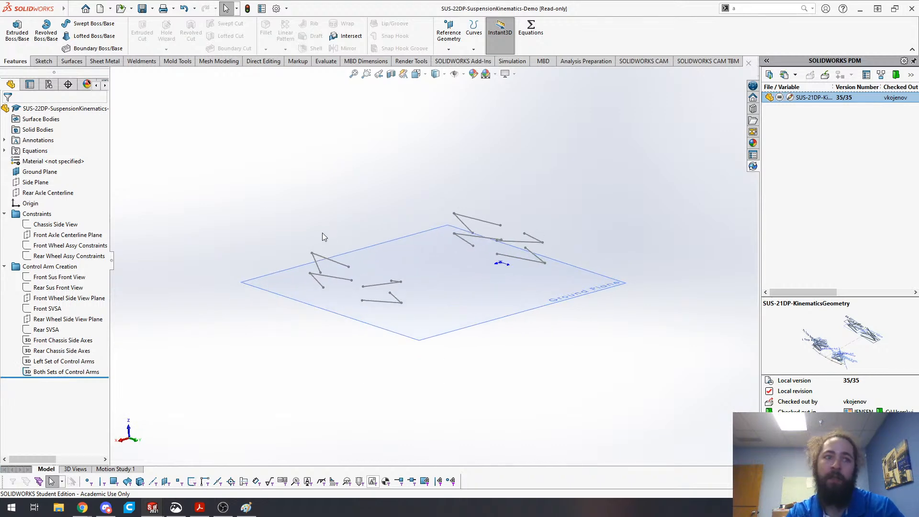
{"action": "key", "text": "ctrl+Tab"}
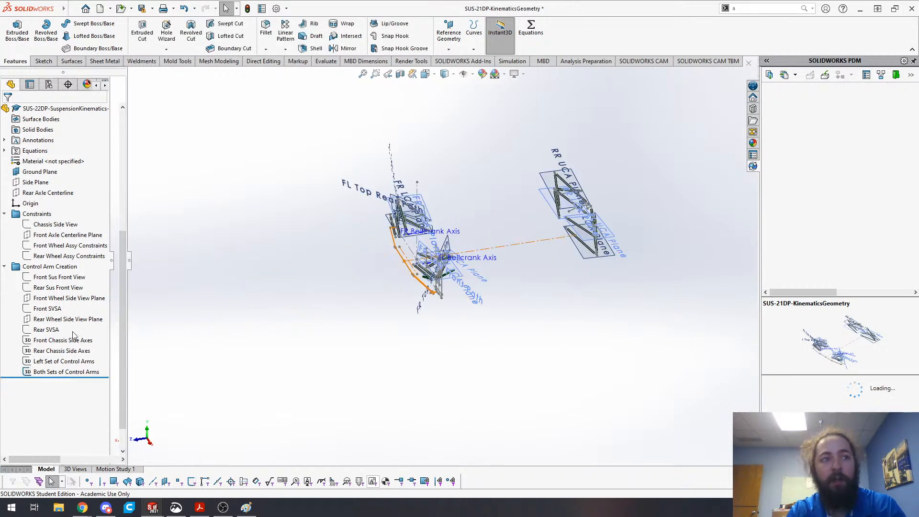
{"action": "scroll", "coordinate": [79, 391], "scroll_direction": "down", "scroll_amount": 1}
{"action": "scroll", "coordinate": [80, 391], "scroll_direction": "up", "scroll_amount": 2}
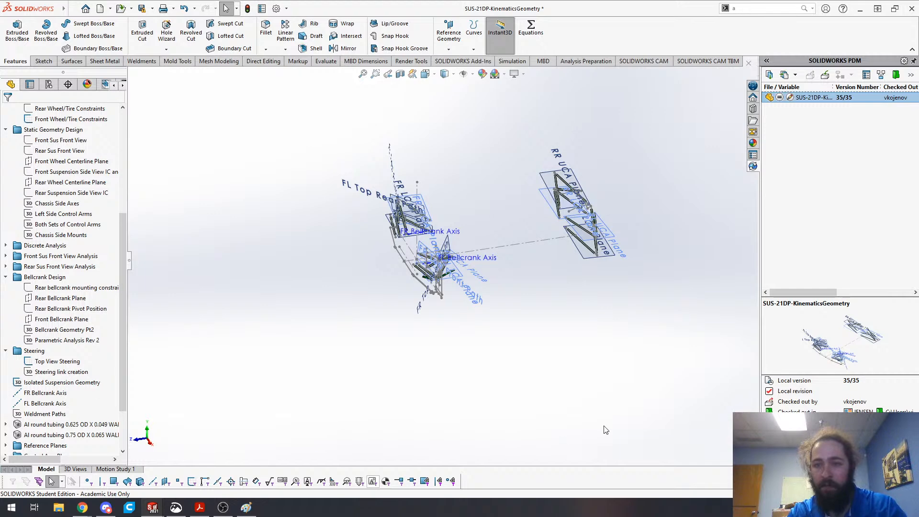
{"action": "middle_click_drag", "start_coordinate": [509, 329], "coordinate": [557, 286]}
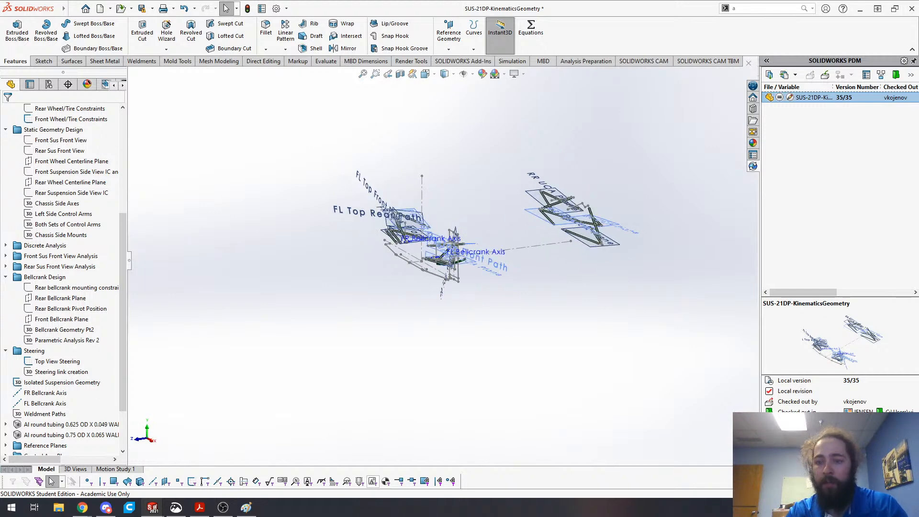